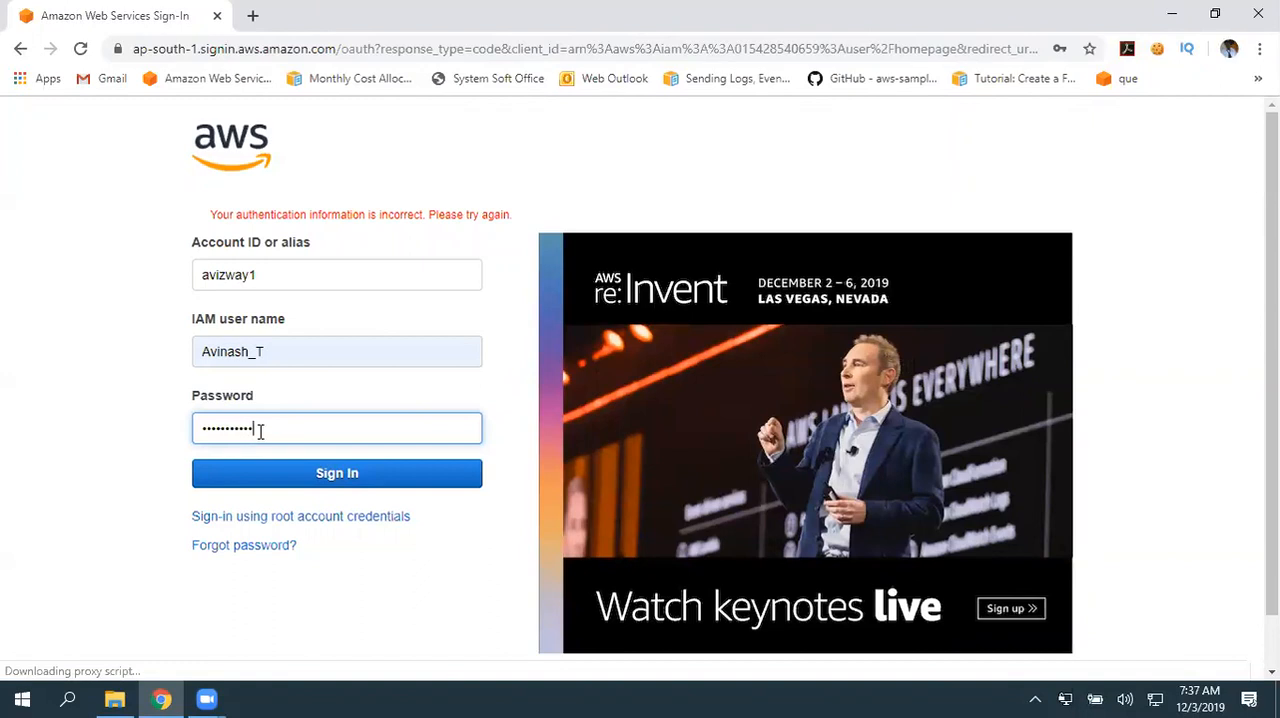
Submit the completed IAM sign-in form to enter the AWS Management Console
key(Return)
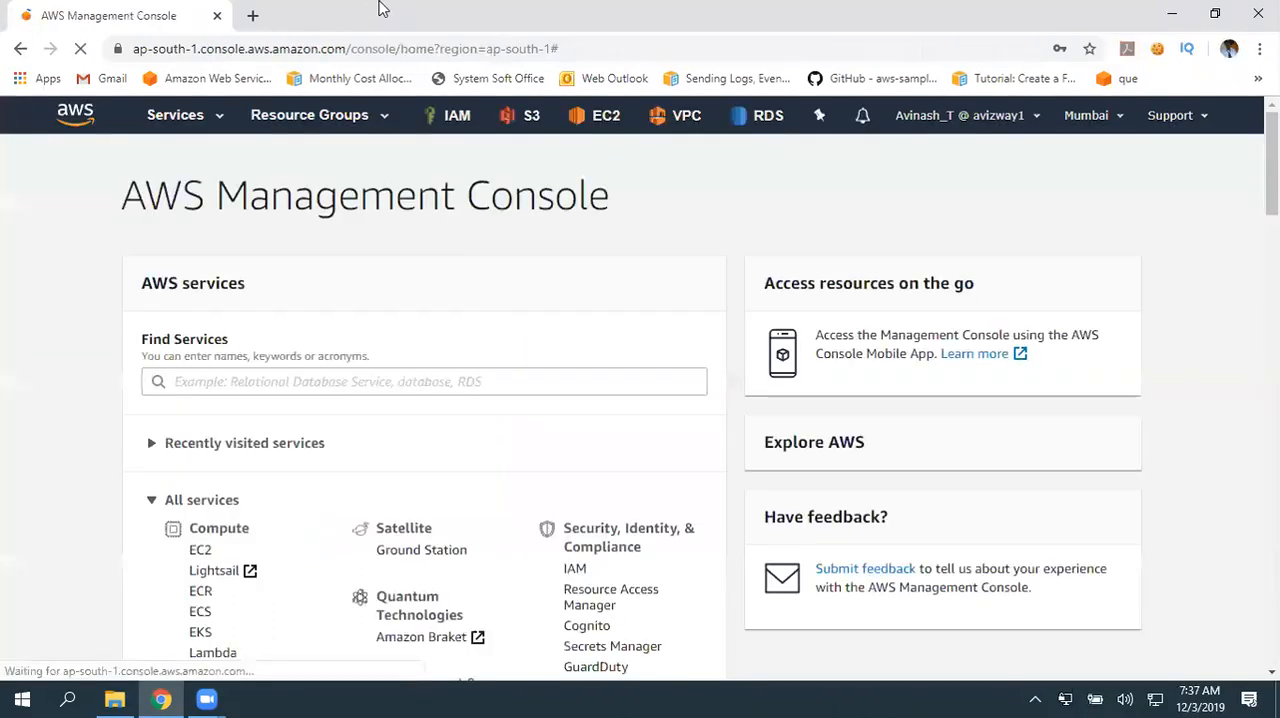
click(165, 698)
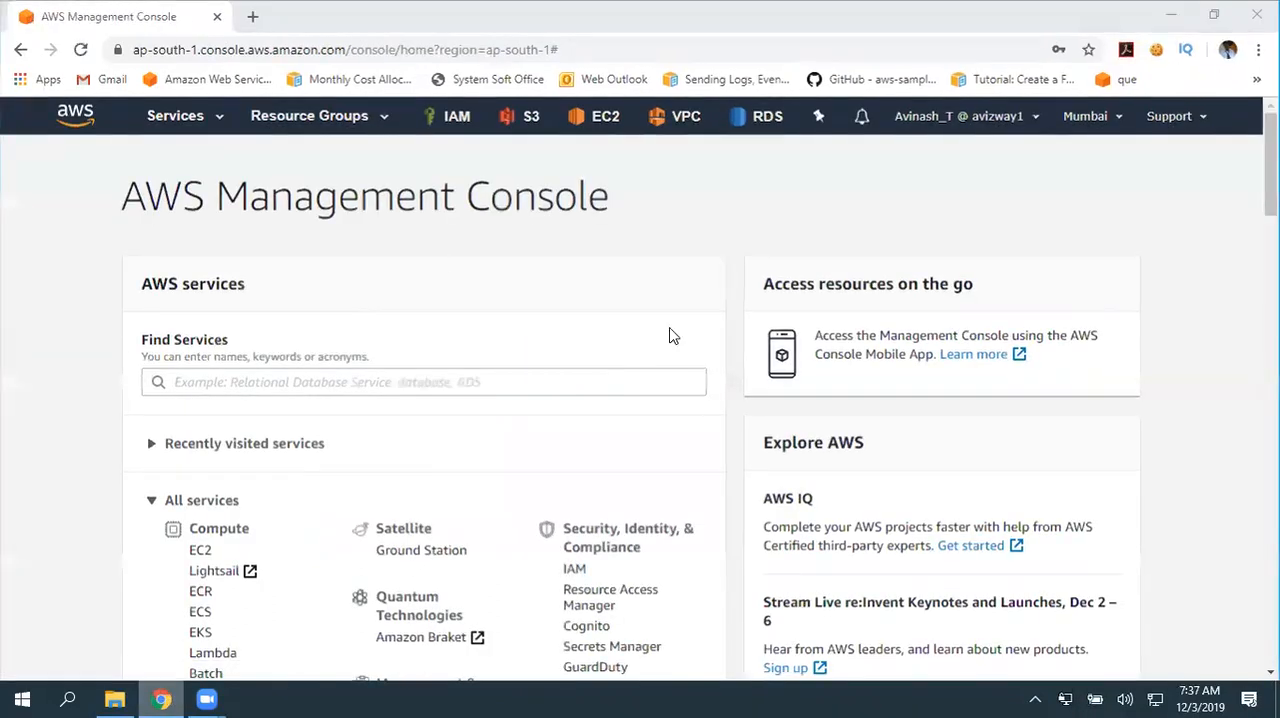
Open asg.txt from the desktop and copy its whole set of EFS, GoldenAMI, ELB and ASG notes
key(super+d)
double_click(388, 410)
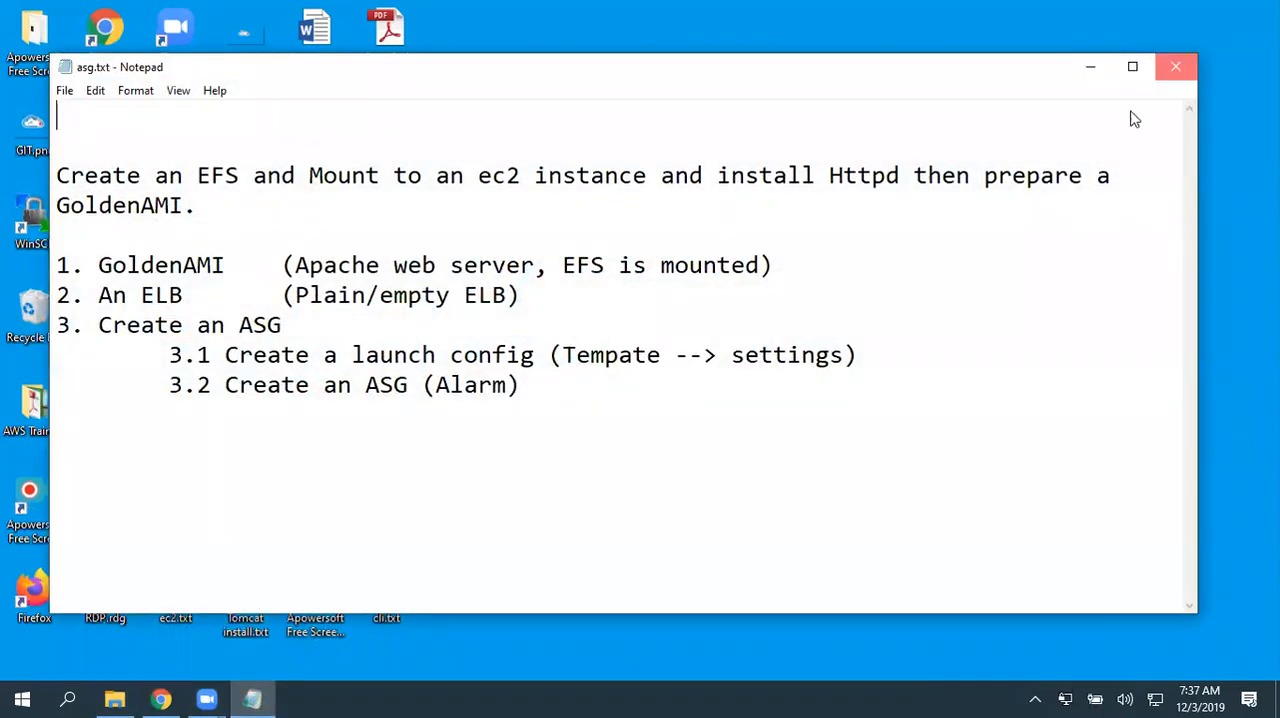
click(1175, 66)
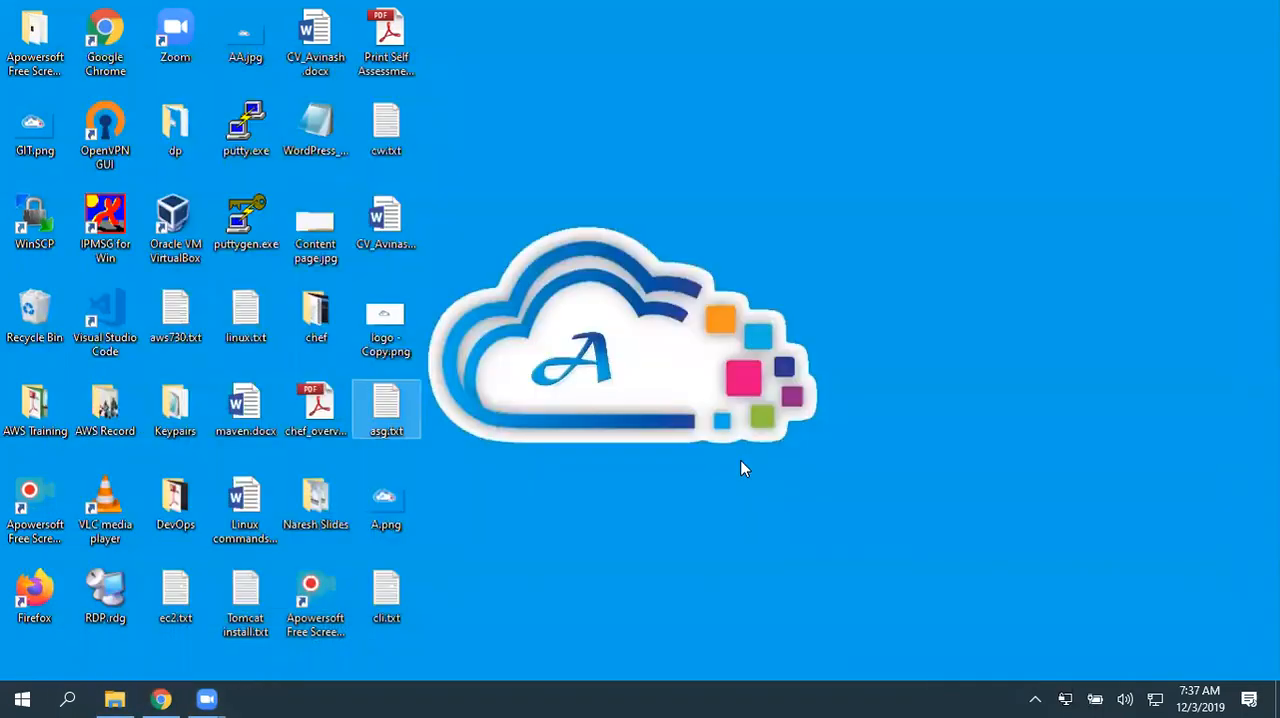
double_click(372, 420)
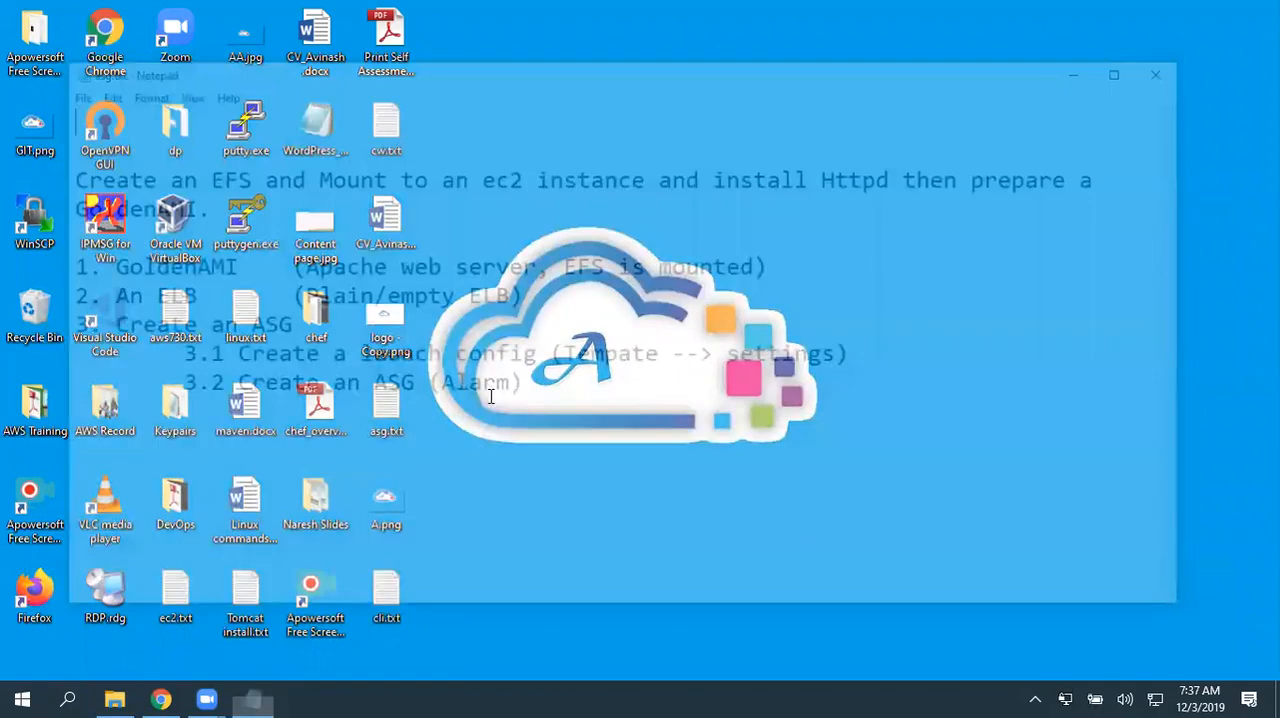
drag(548, 392, 450, 386)
drag(138, 265, 5, 203)
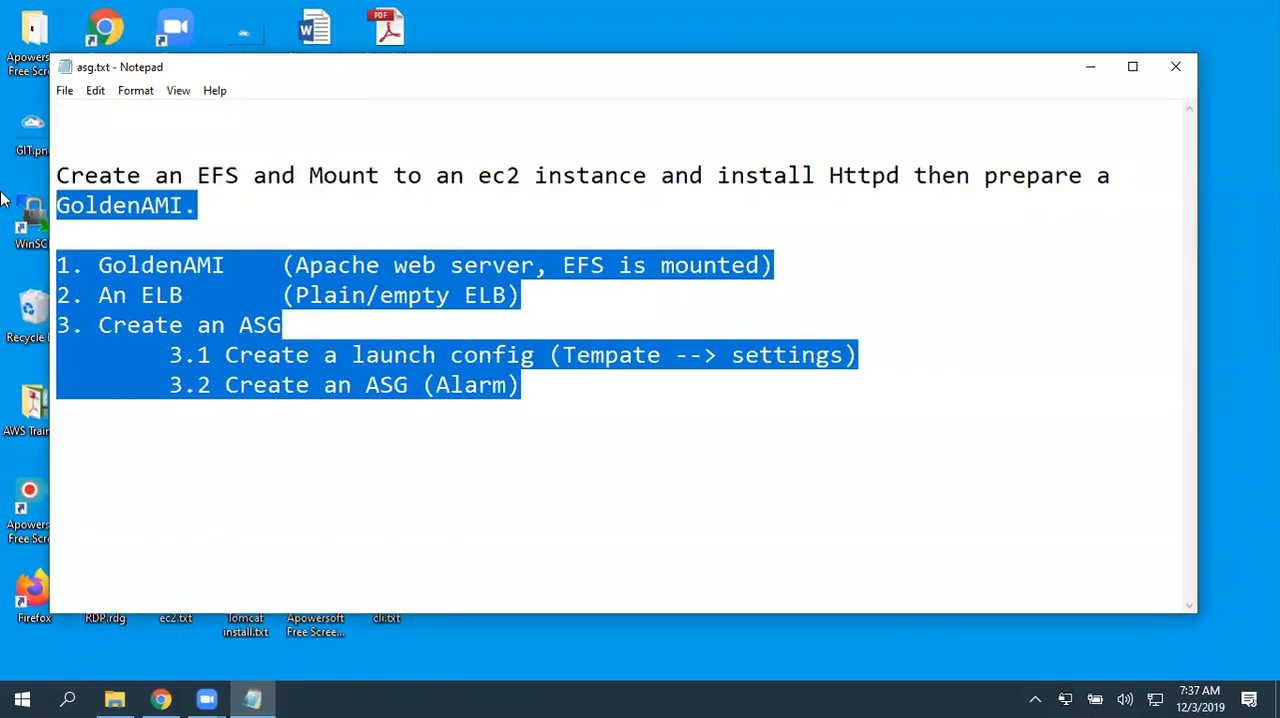
drag(537, 378, 6, 175)
key(ctrl+c)
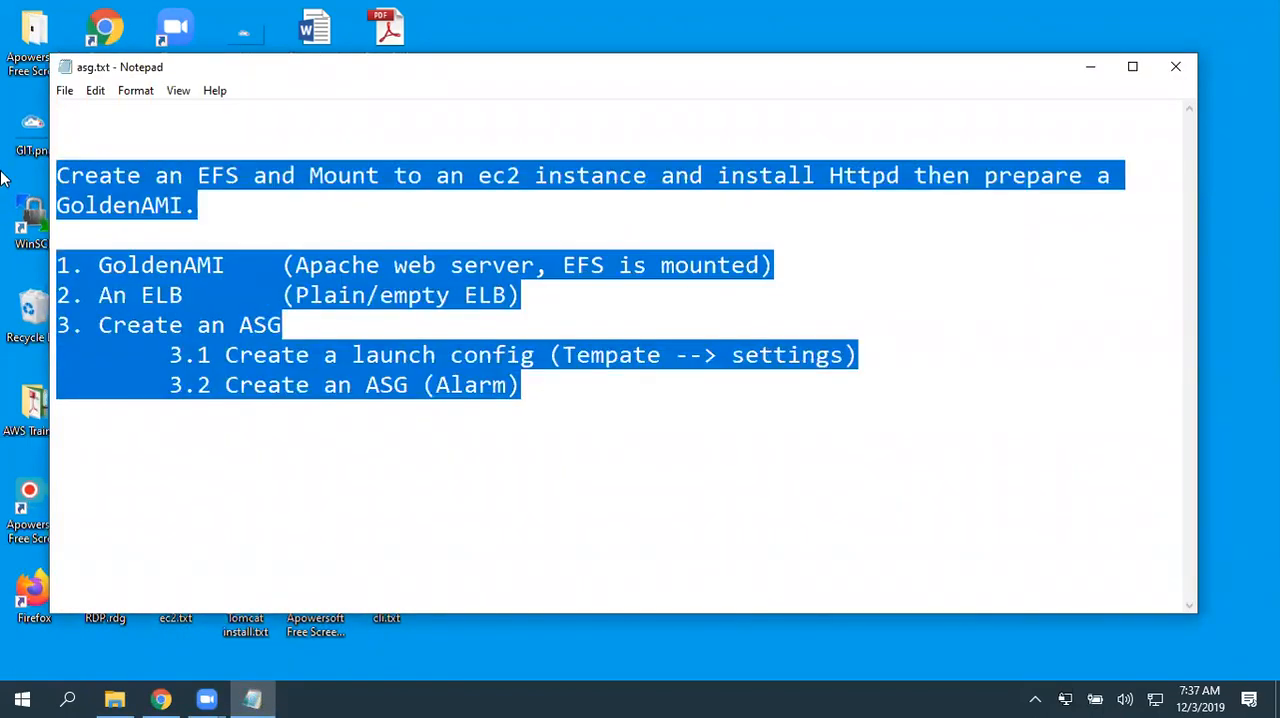
Switch to Chrome and open ec2.txt from the aws-labs repository on github.com for editing in a new tab
click(170, 698)
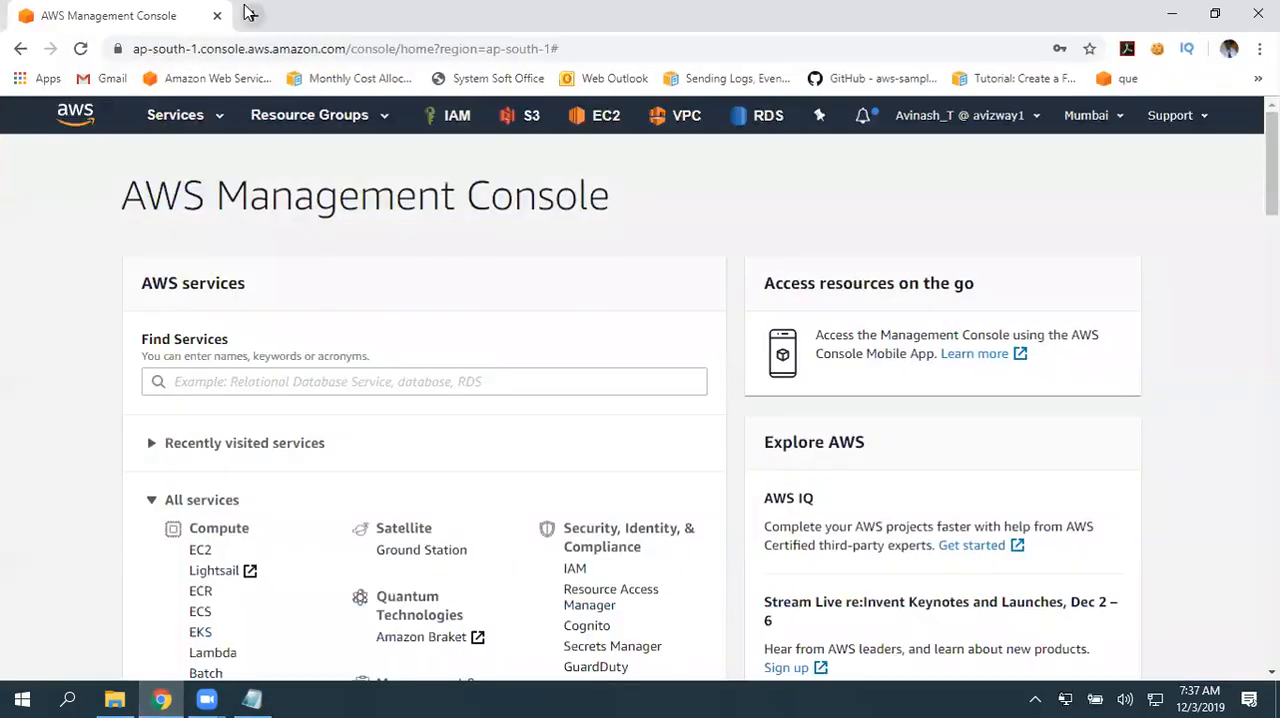
click(248, 13)
text(github.com)
key(Return)
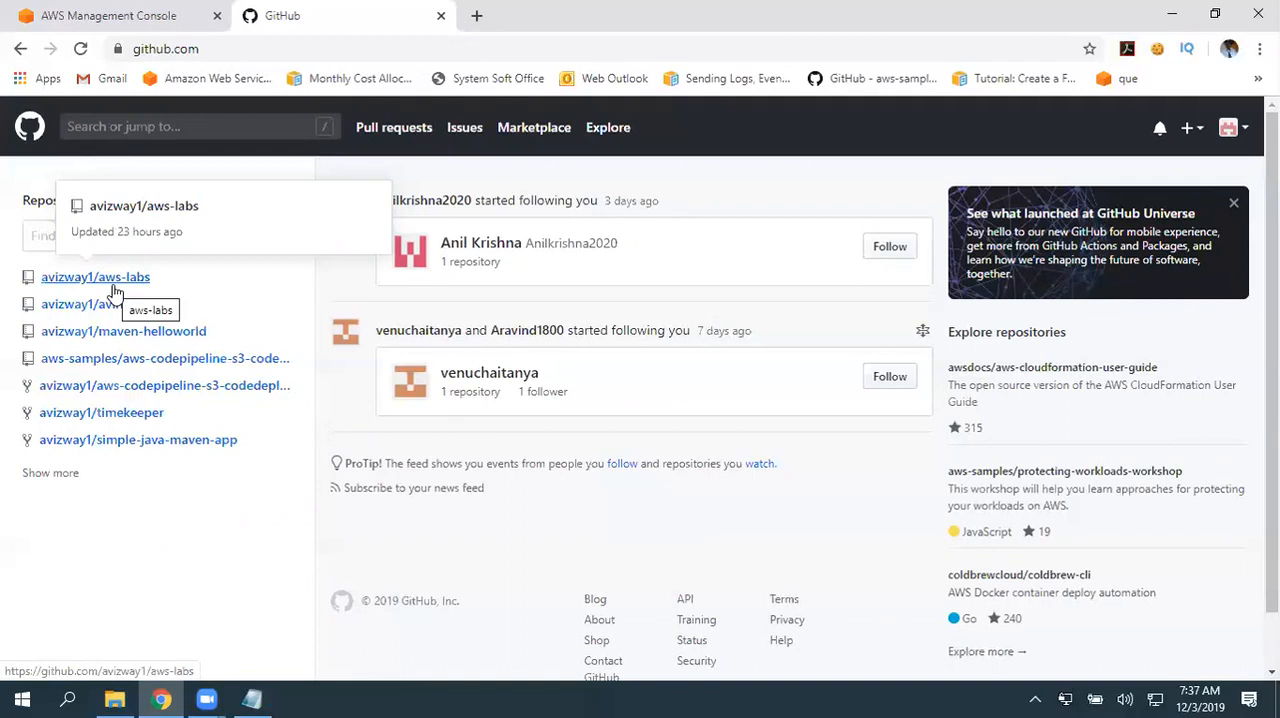
click(135, 285)
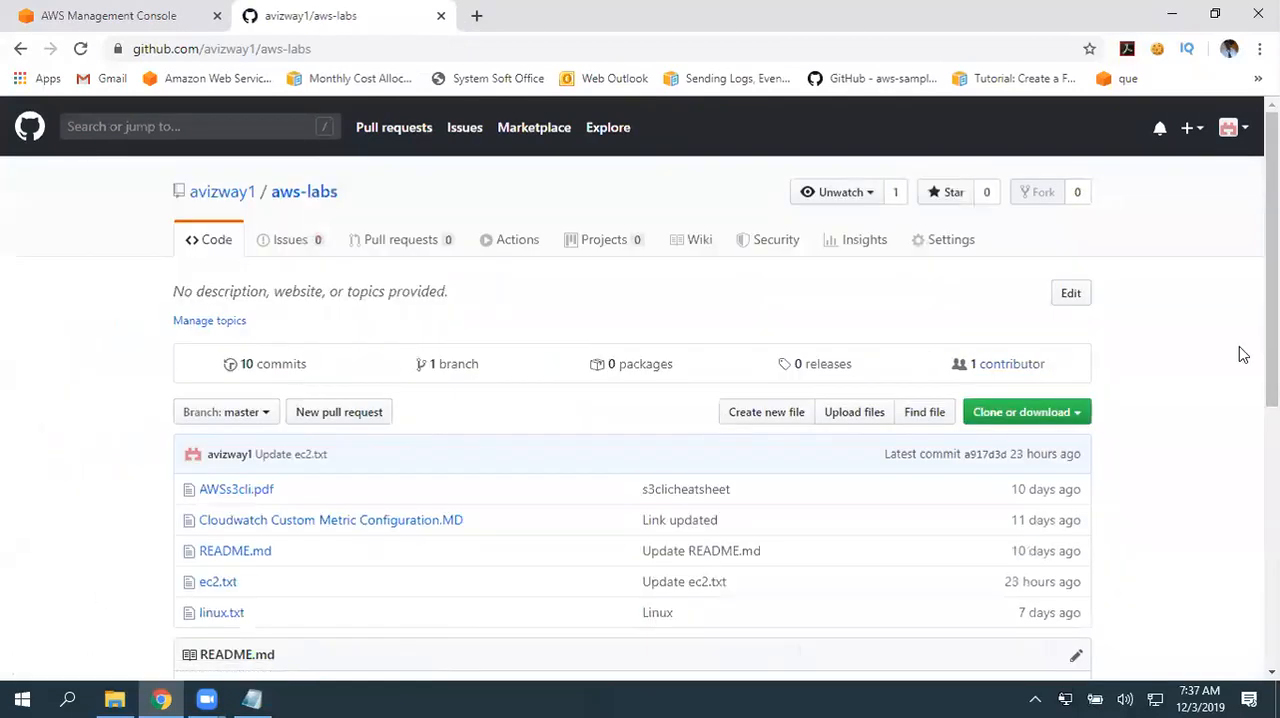
scroll(1208, 354, down, 2)
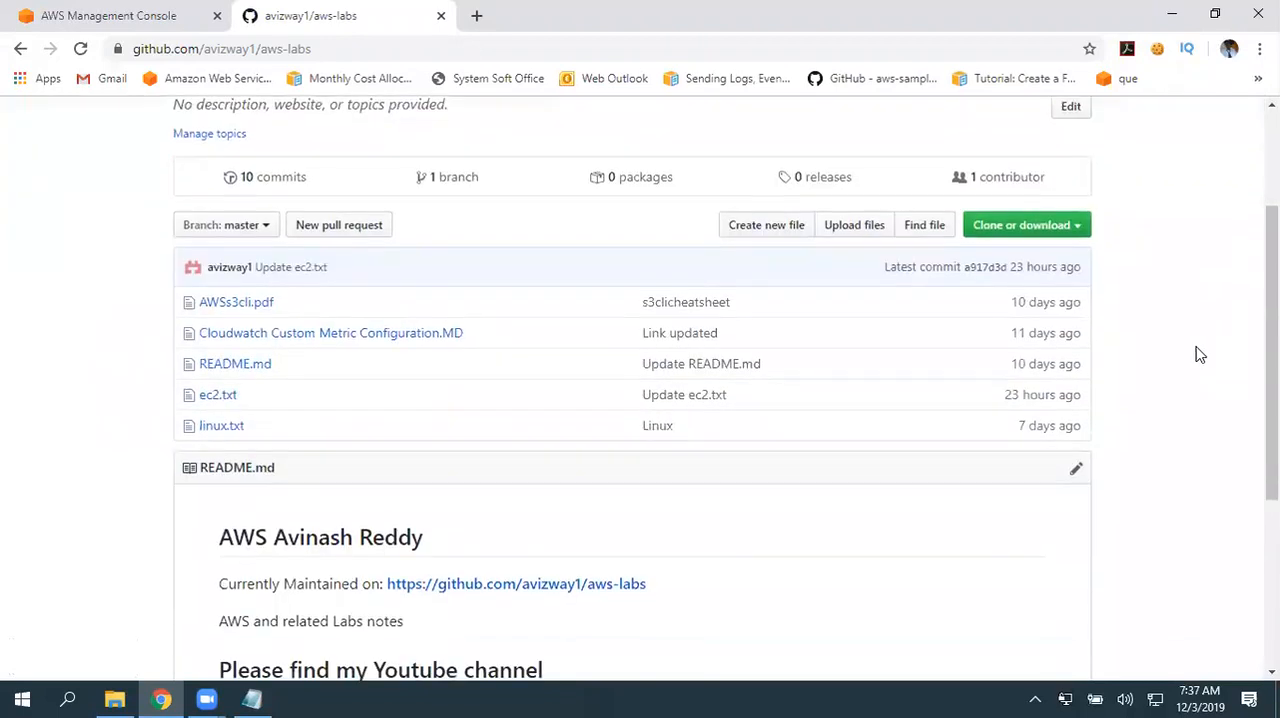
click(216, 395)
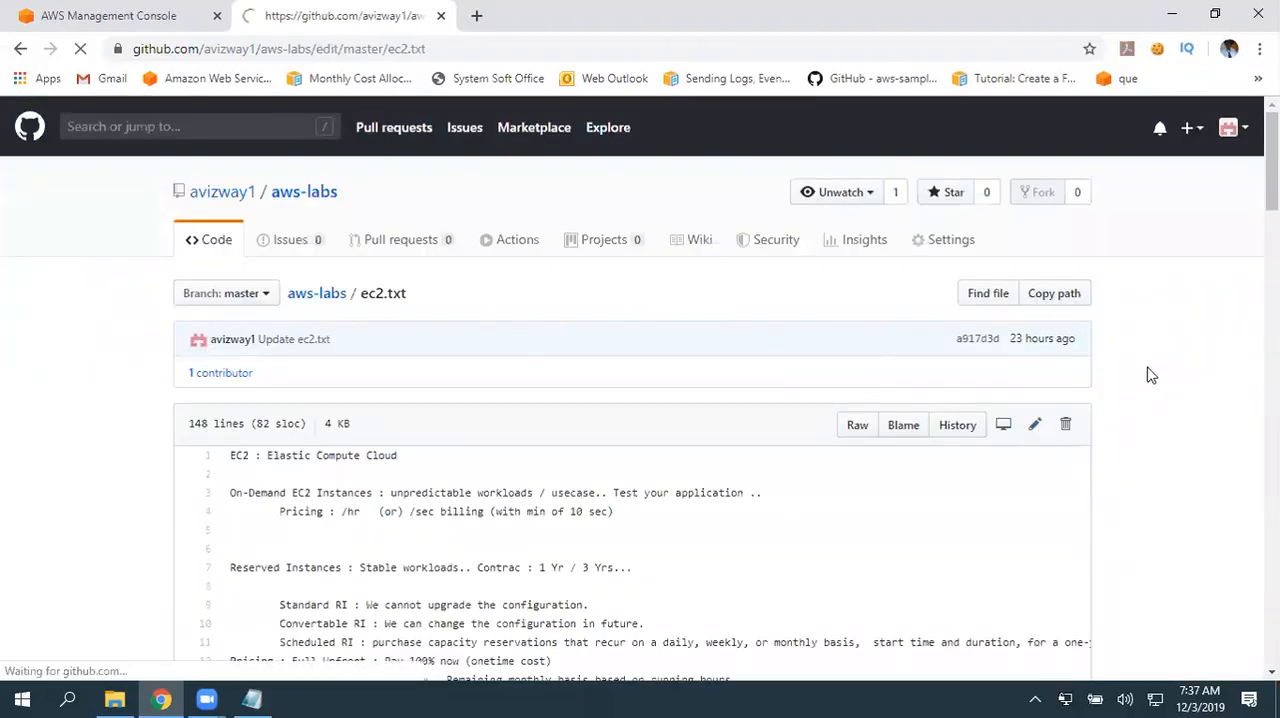
Paste the copied GoldenAMI, ELB and ASG notes above the YouTube link near the end of ec2.txt
scroll(717, 518, down, 10)
scroll(717, 518, down, 10)
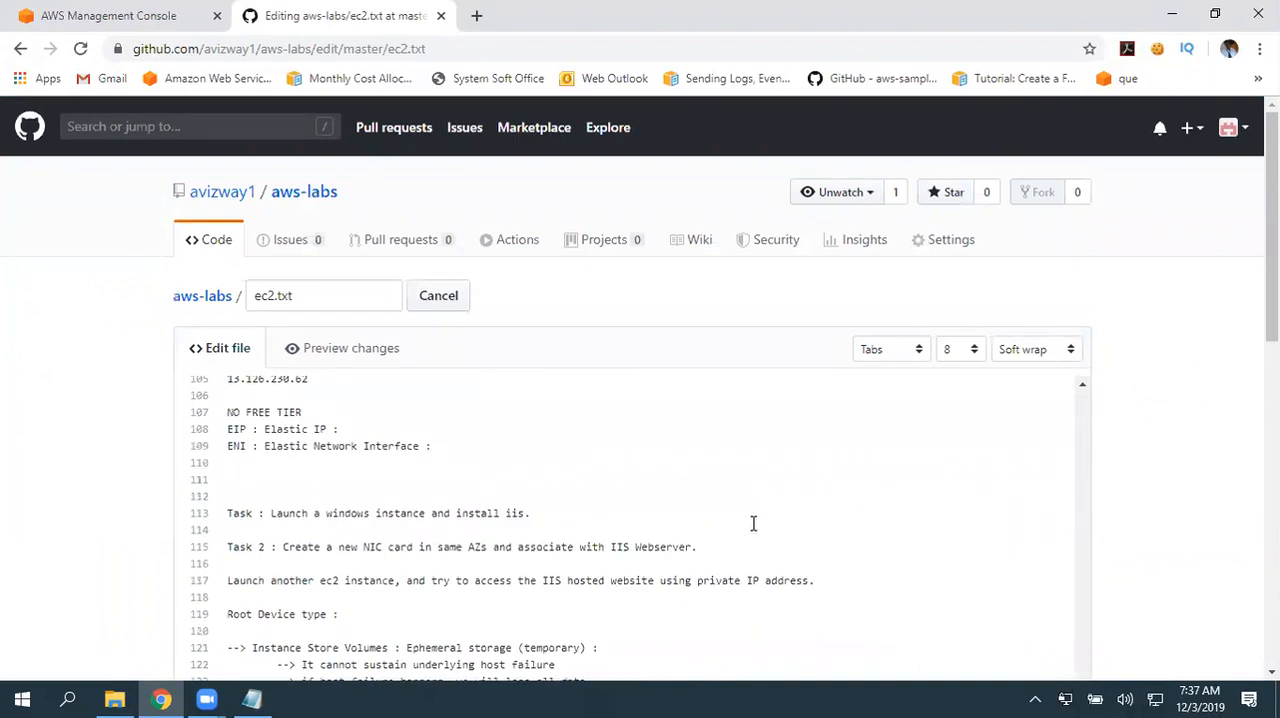
scroll(985, 495, down, 2)
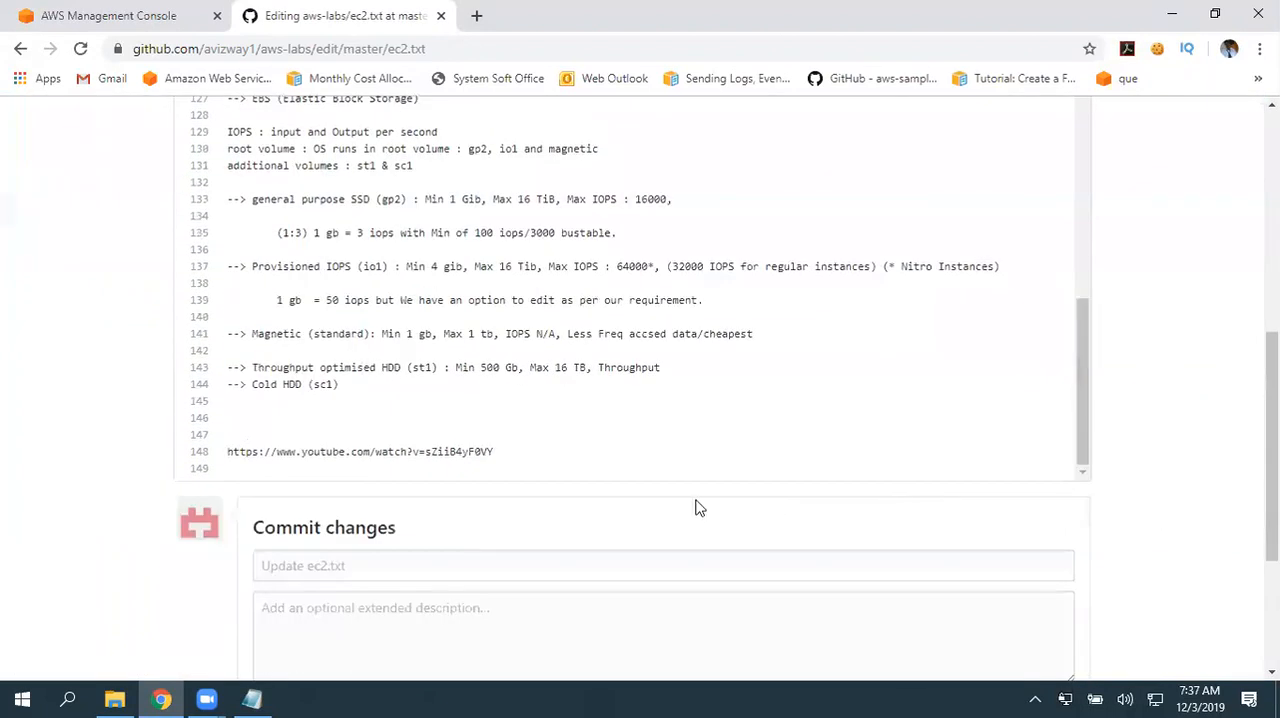
click(334, 420)
key(ctrl+v)
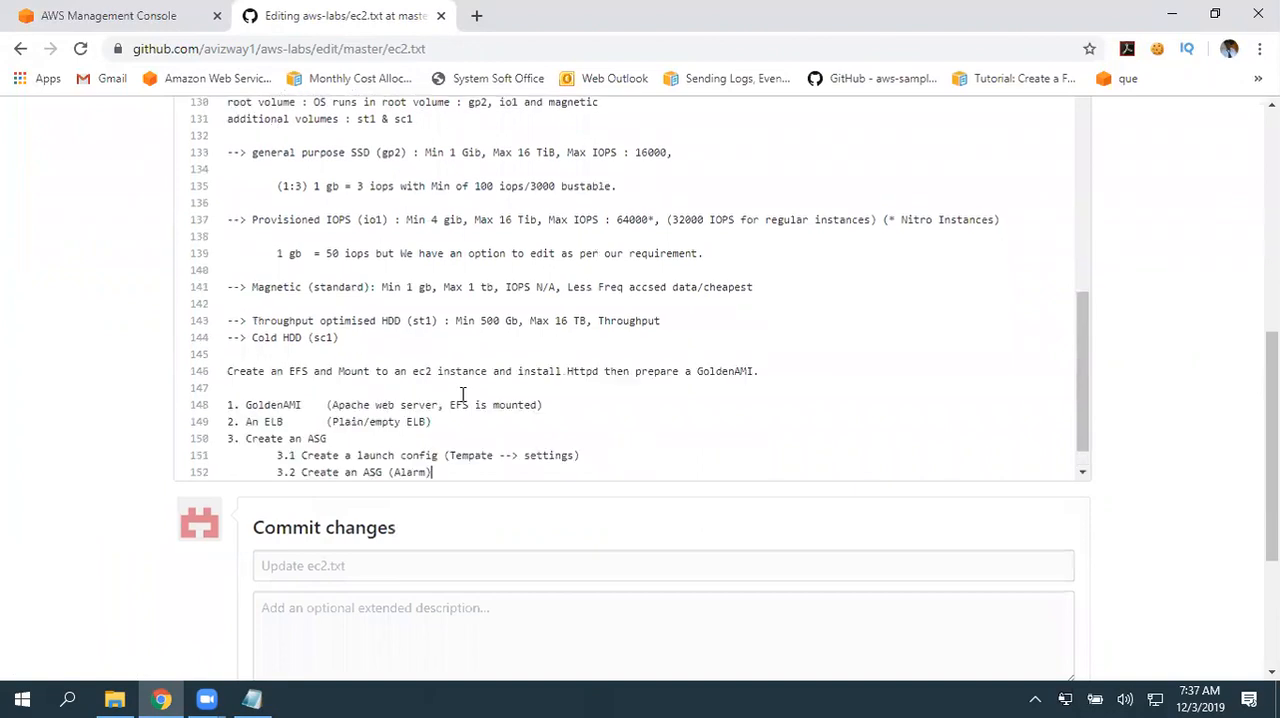
scroll(748, 377, down, 1)
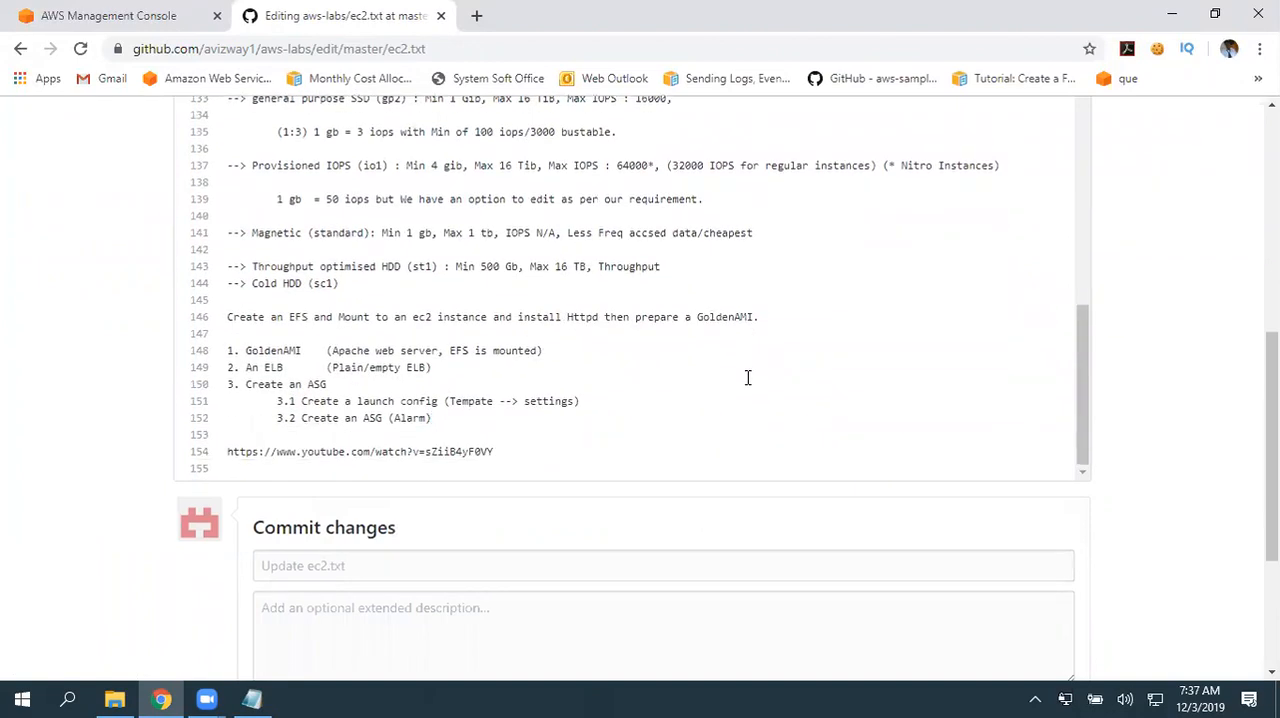
Close asg.txt in Notepad and delete the file from the desktop
click(250, 698)
click(1176, 68)
key(super+d)
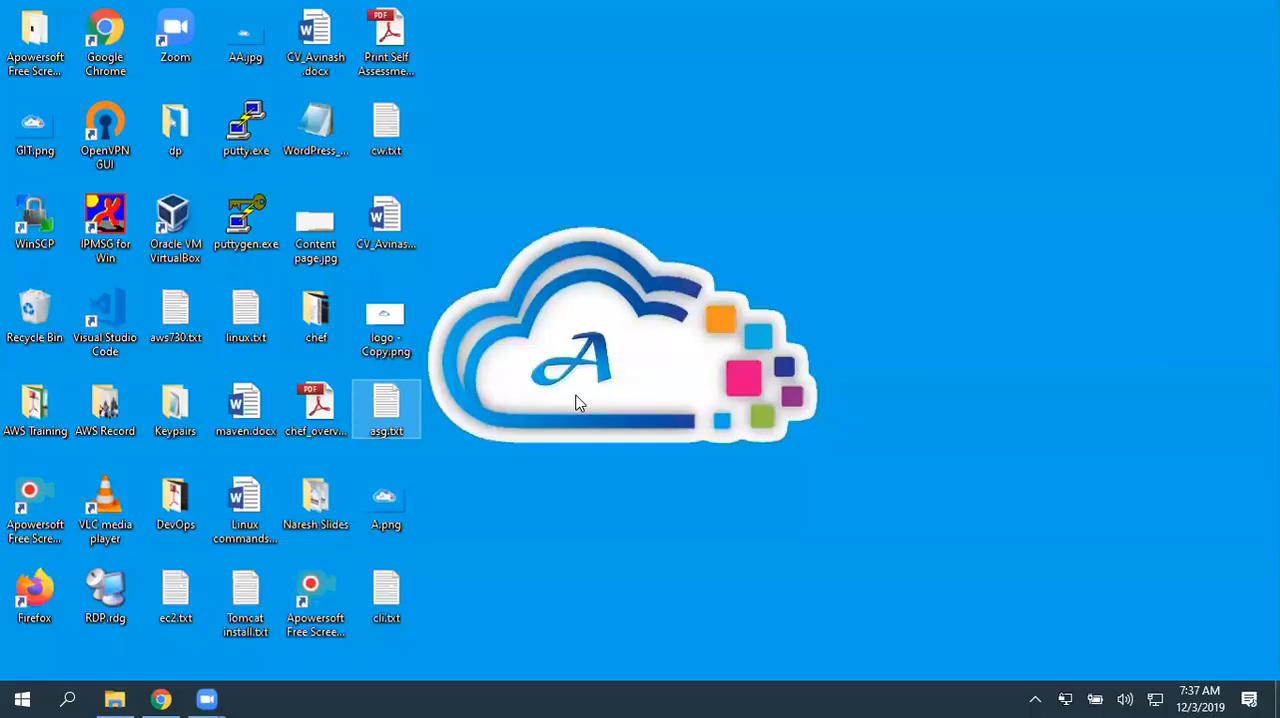
key(Delete)
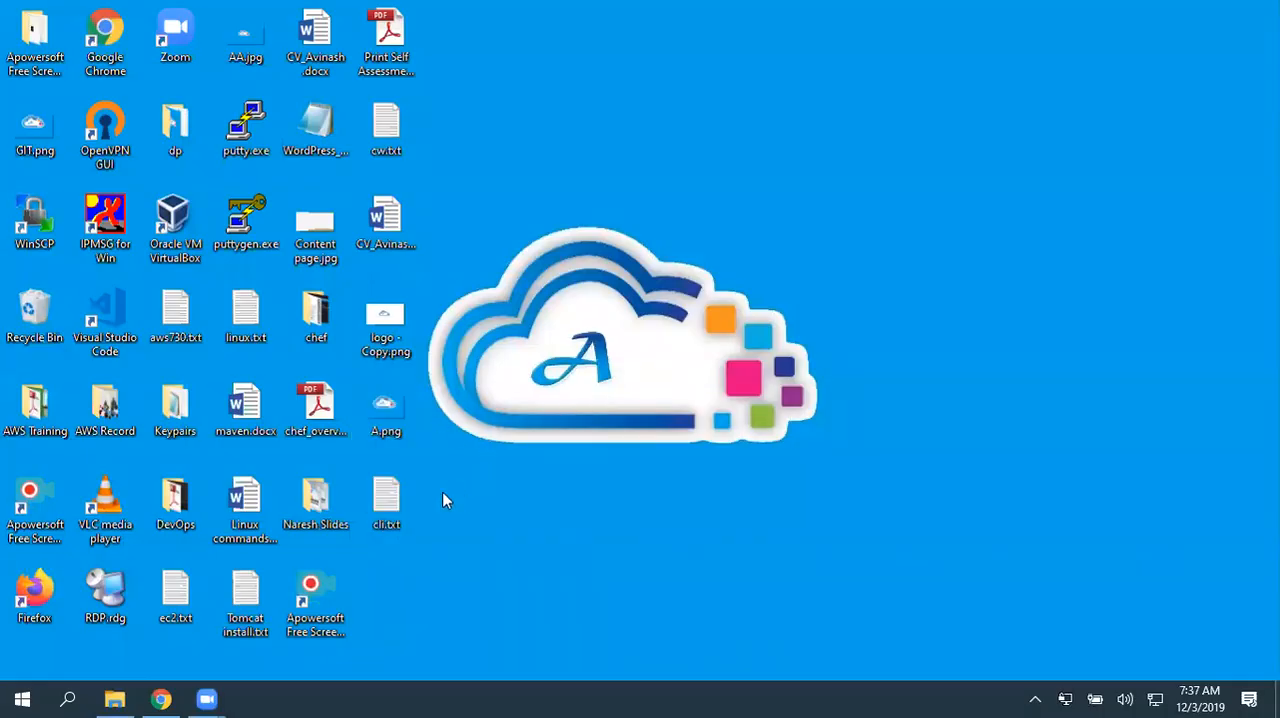
Copy Tasks 1 to 4 from cli.txt on the desktop and paste them below the YouTube link in the GitHub ec2.txt
double_click(388, 495)
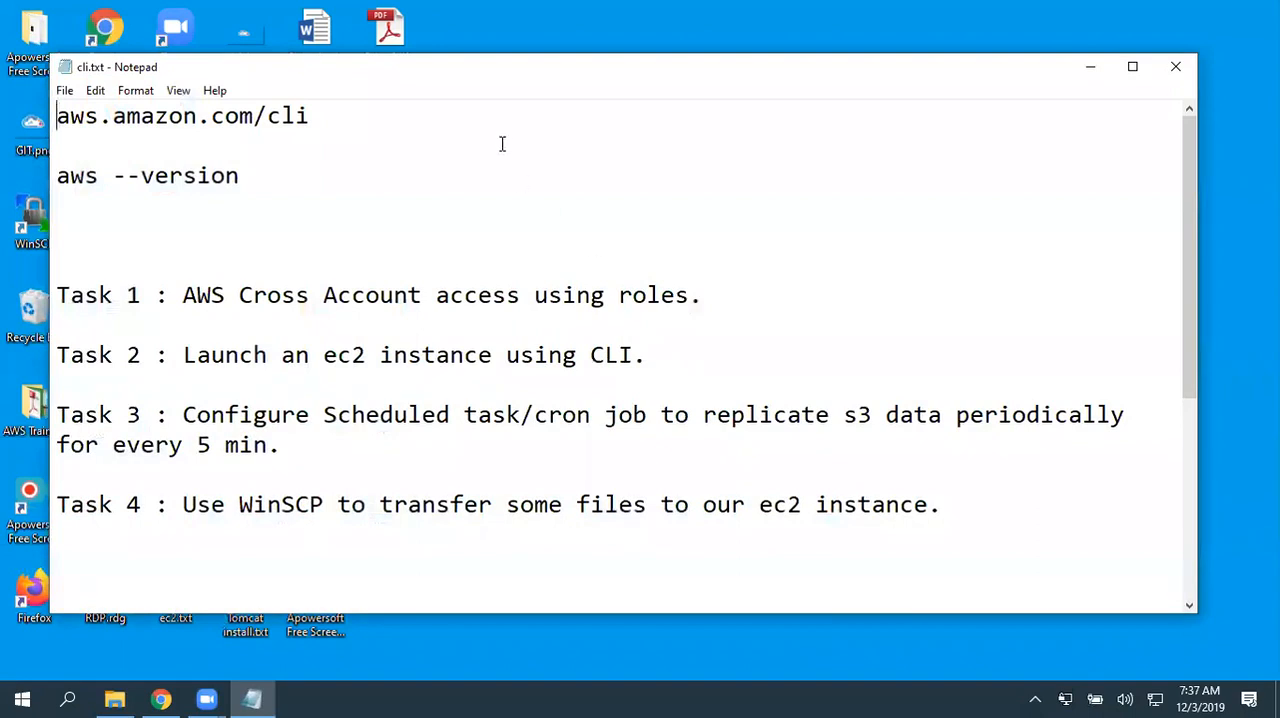
drag(1019, 530, 26, 300)
key(ctrl+c)
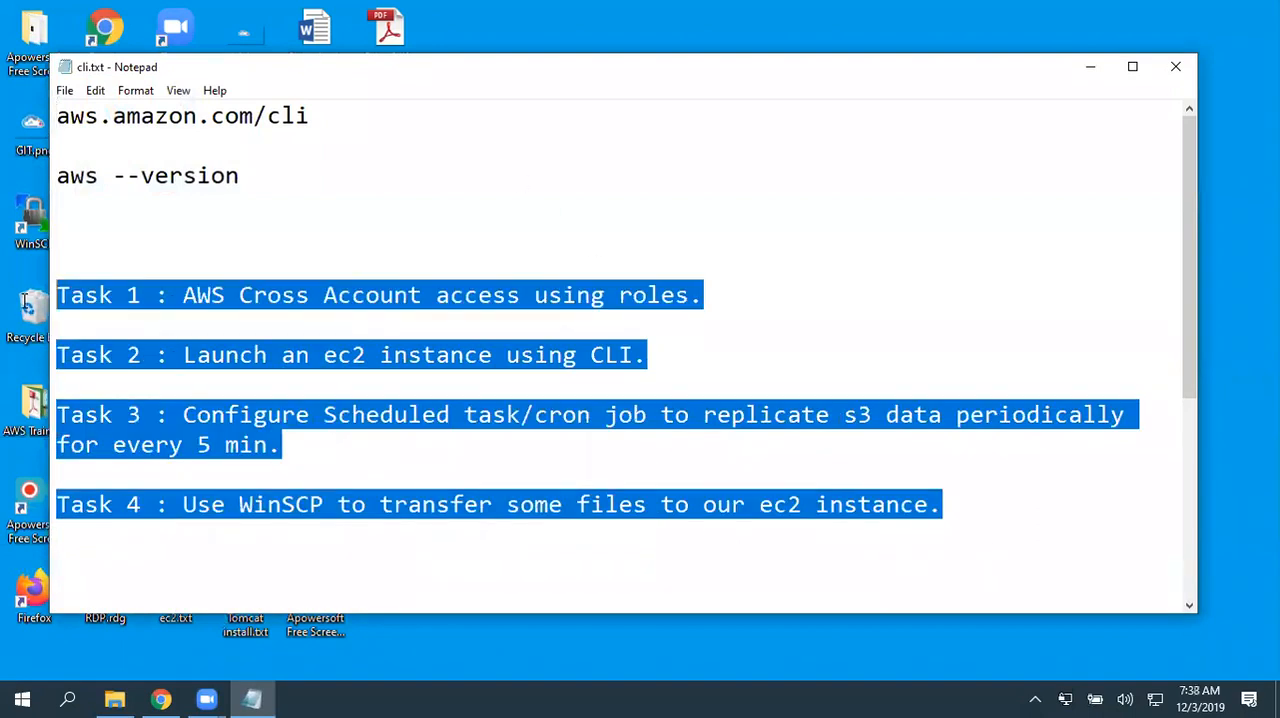
click(156, 698)
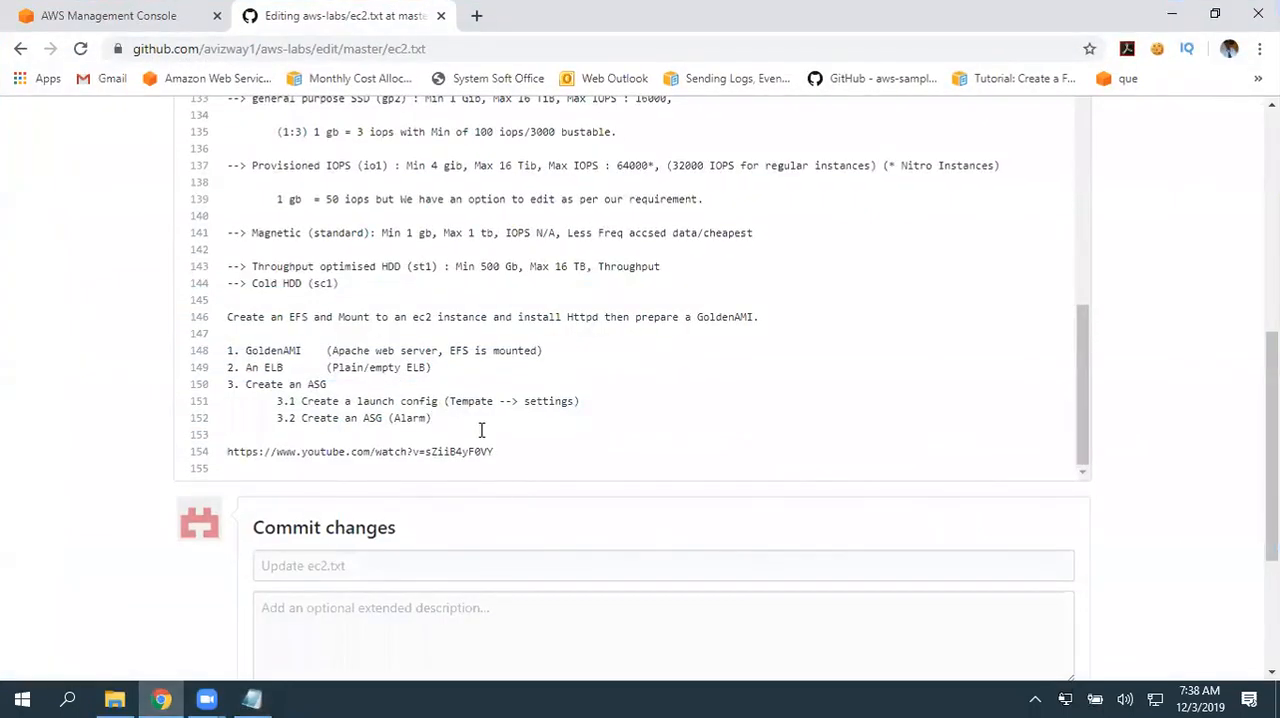
key(Return)
key(Return)
key(ctrl+v)
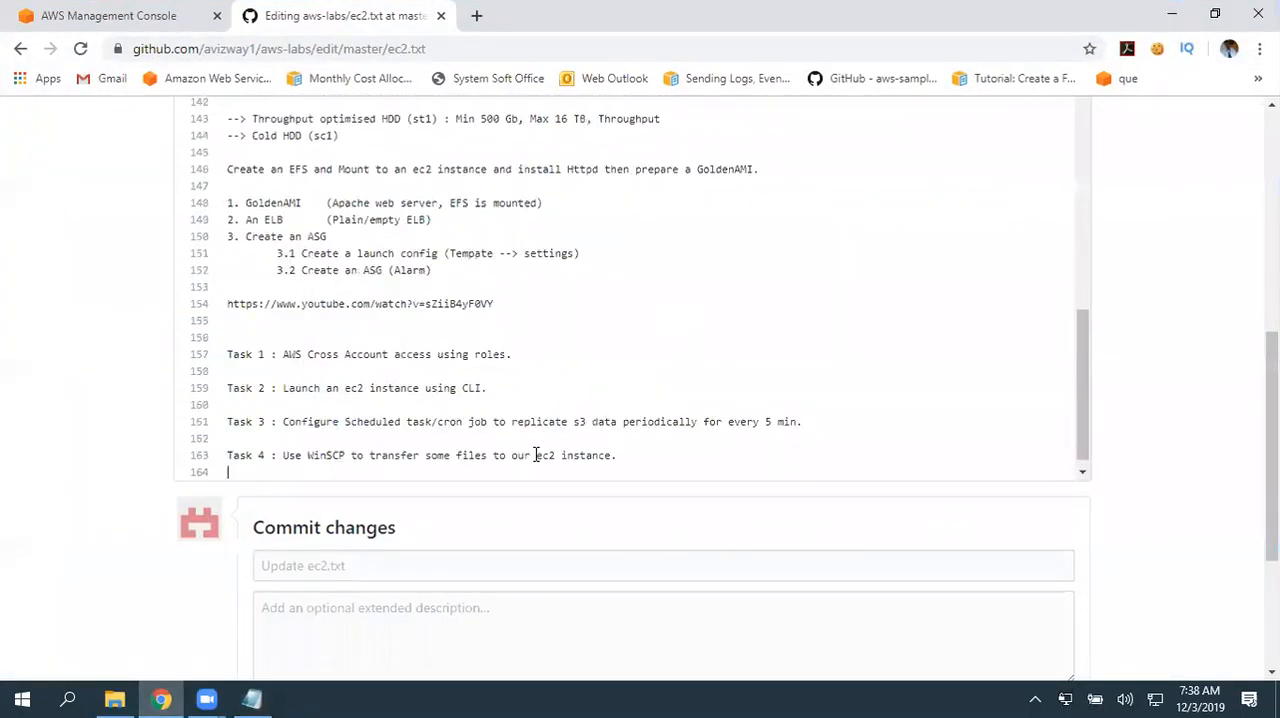
Return to cli.txt in Notepad and highlight the Task 1 line about AWS Cross Account access
key(alt+Tab)
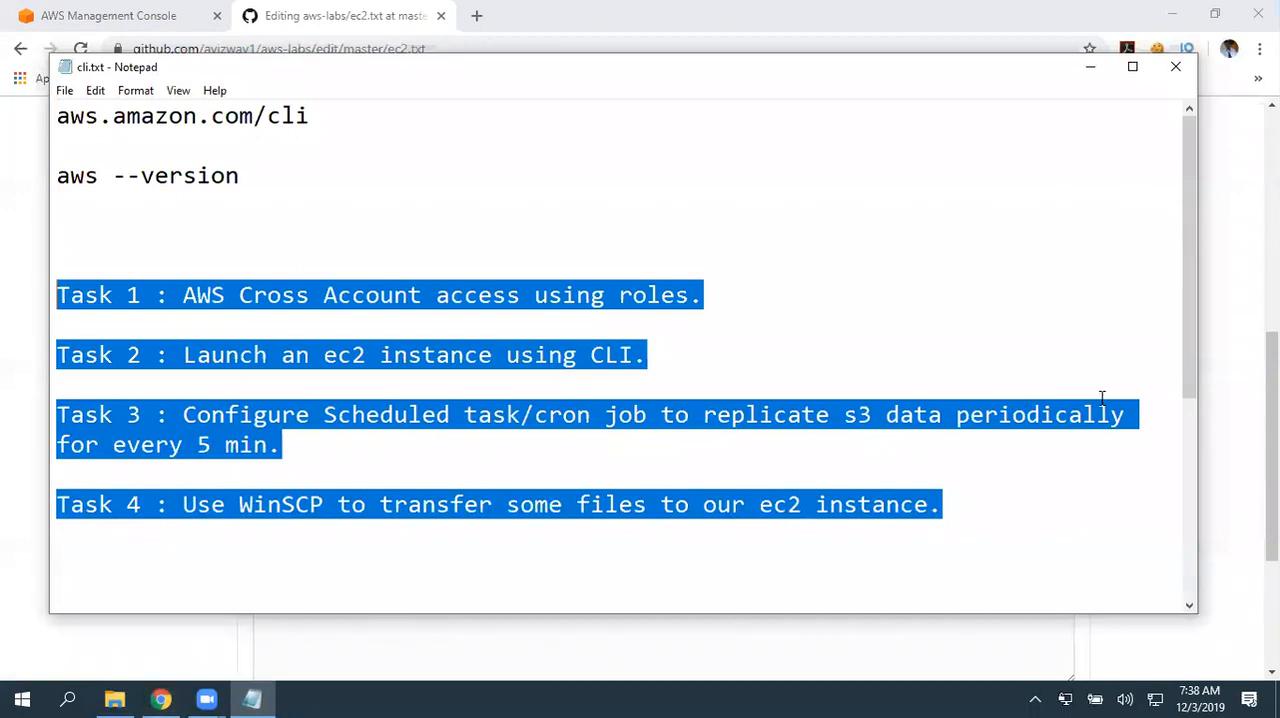
click(864, 336)
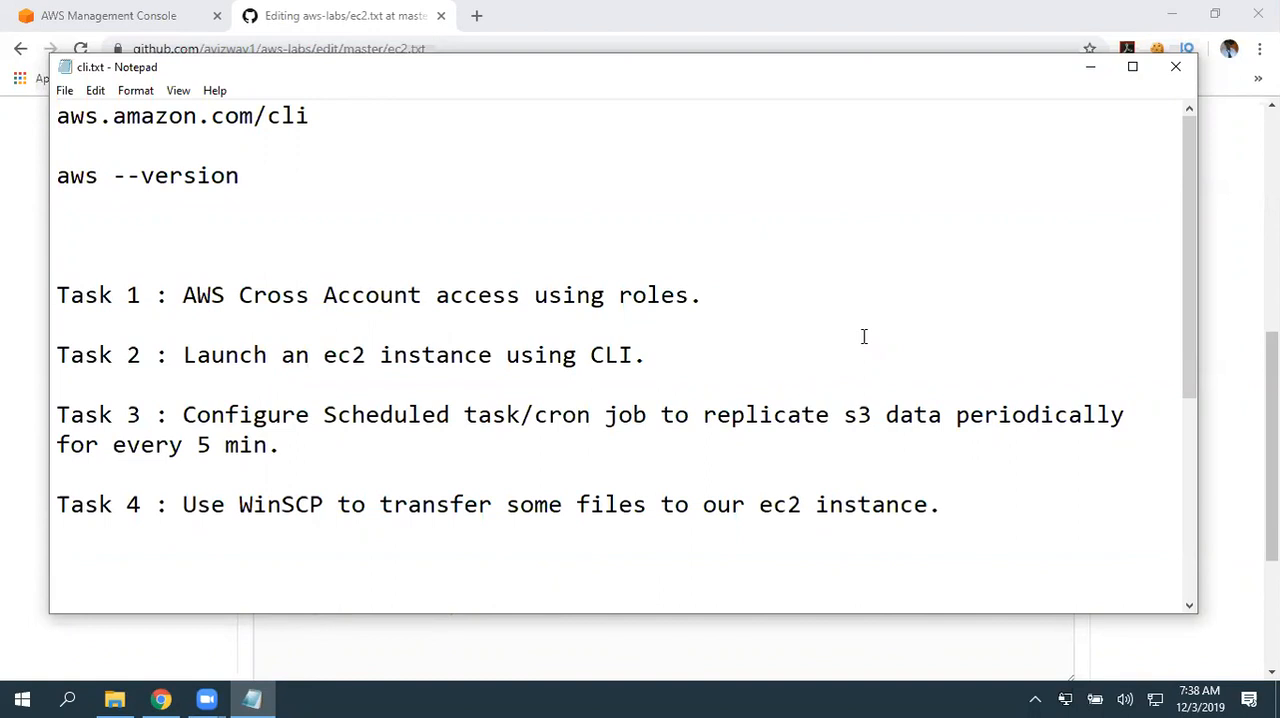
drag(690, 292, 10, 240)
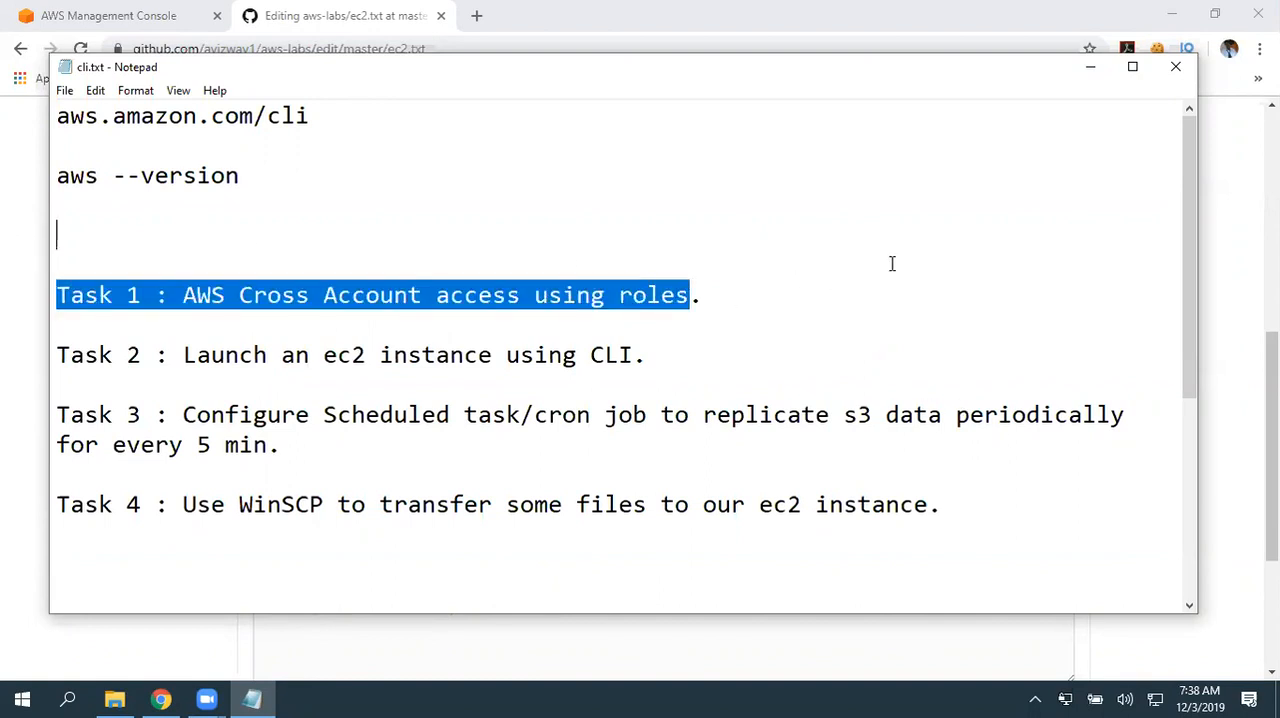
Open Zoom's audio settings and set the speaker volume to maximum
click(1125, 699)
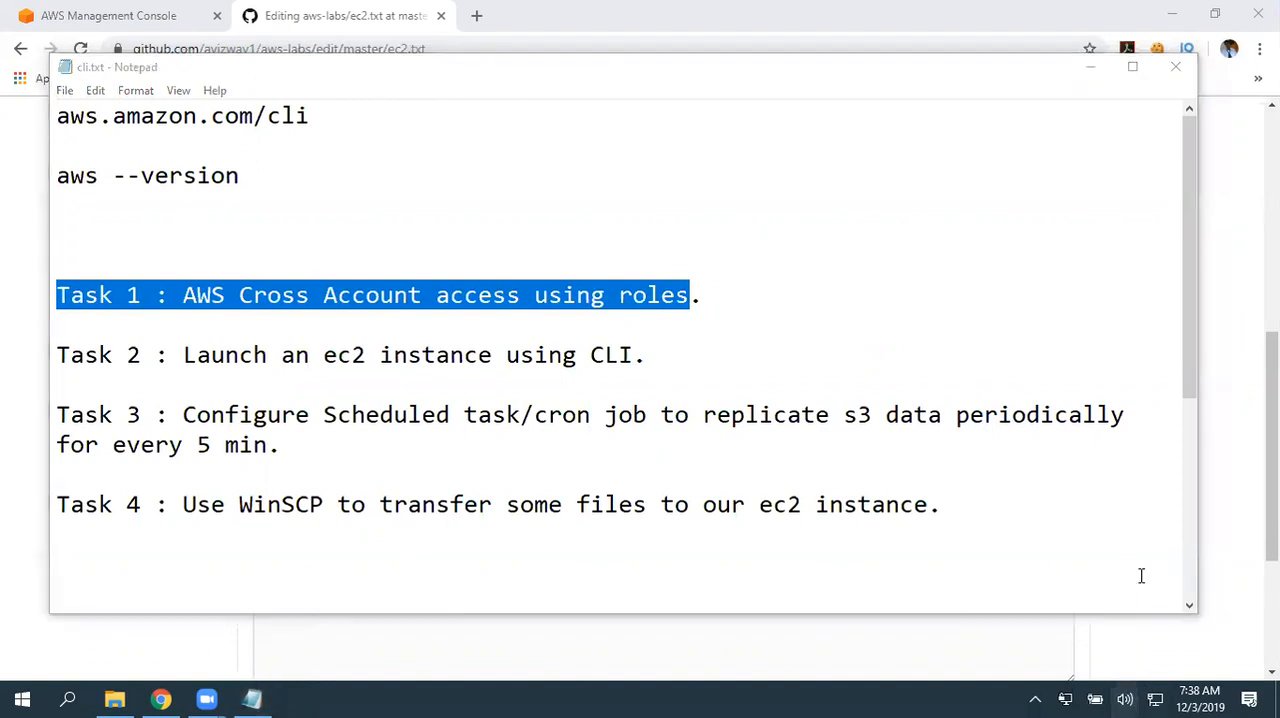
click(868, 697)
click(926, 202)
drag(928, 203, 1026, 214)
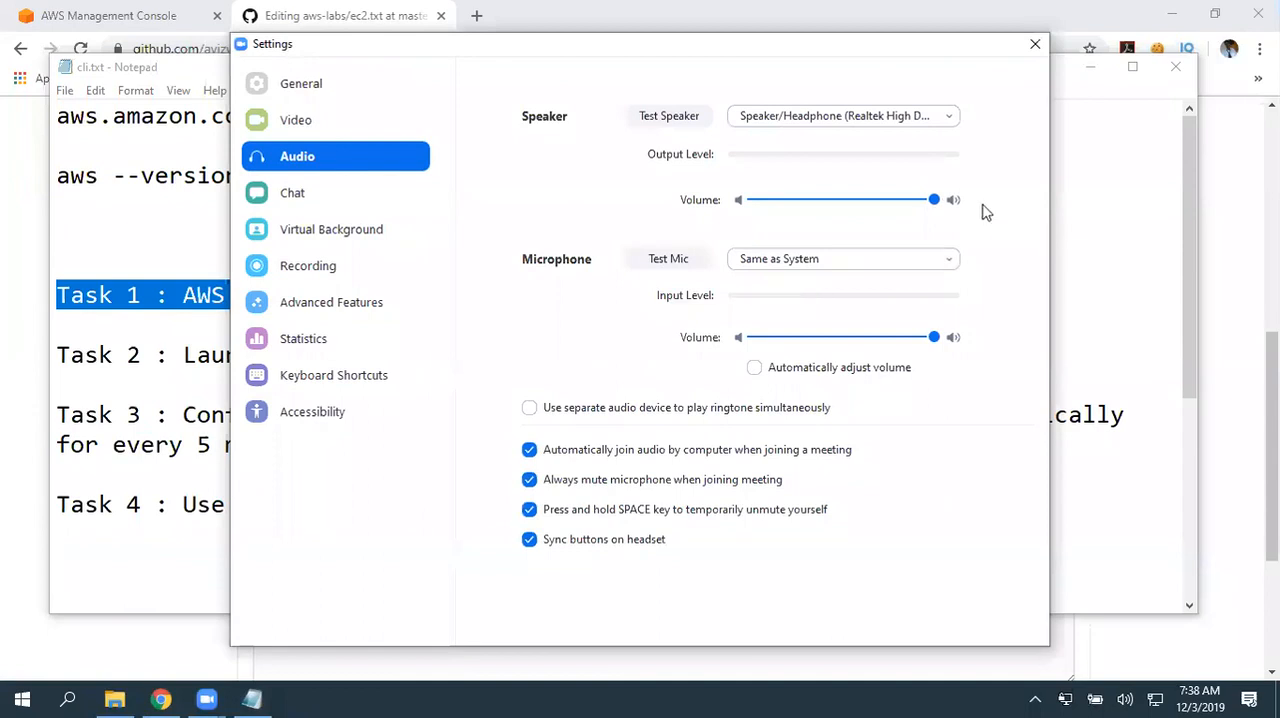
Set the Zoom speaker to Same as System, then play and stop the test sound
click(895, 120)
click(850, 174)
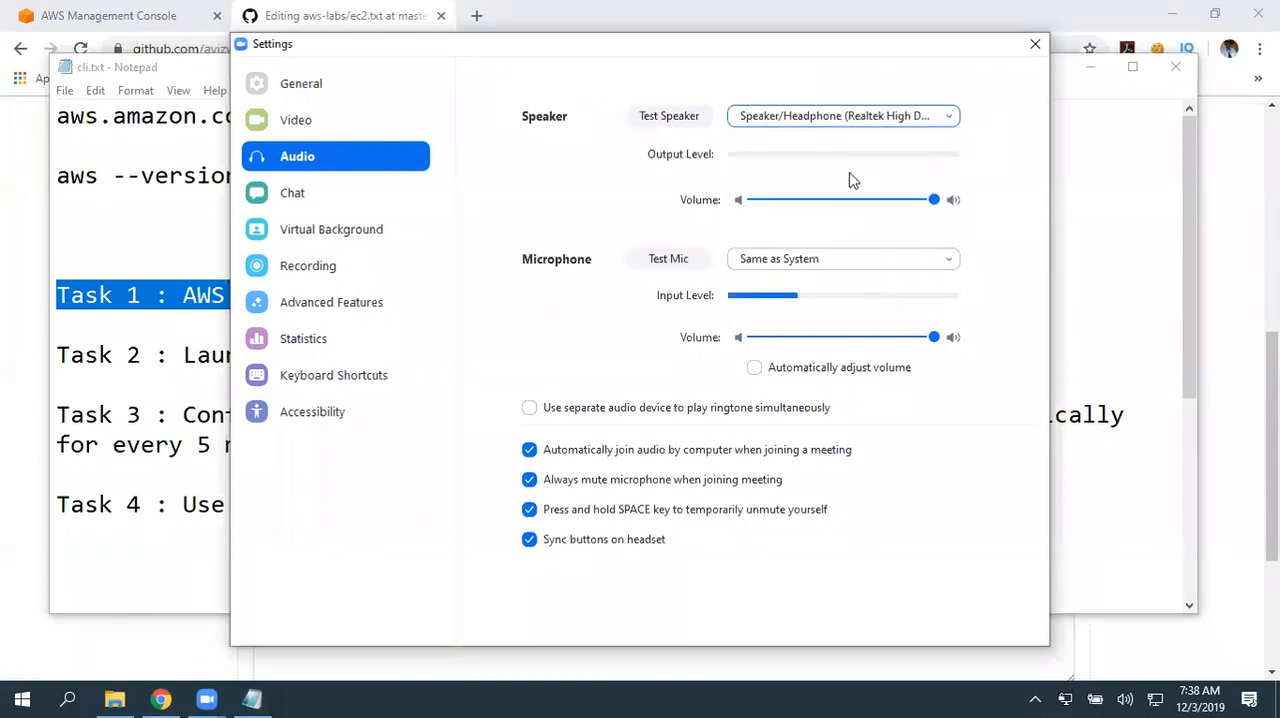
click(680, 117)
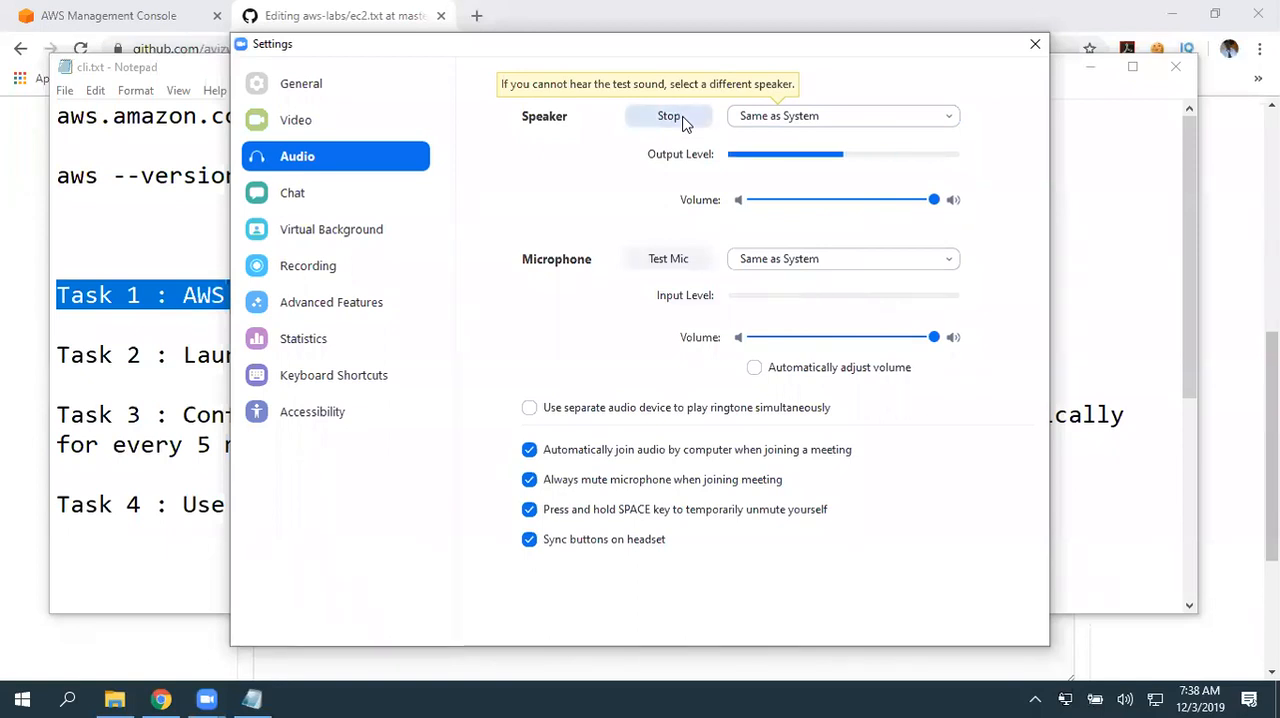
click(683, 120)
Set the Zoom speaker to the Realtek Speaker/Headphone, test its sound and close the settings
click(838, 118)
click(796, 203)
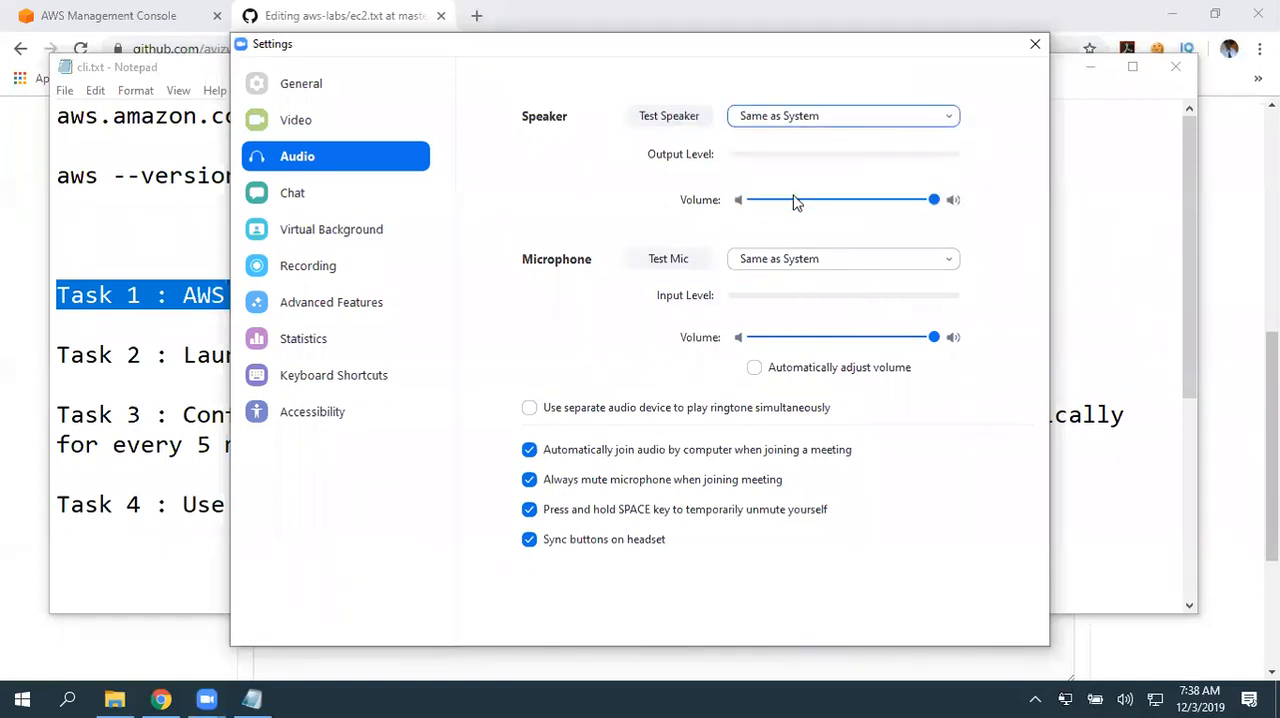
click(667, 124)
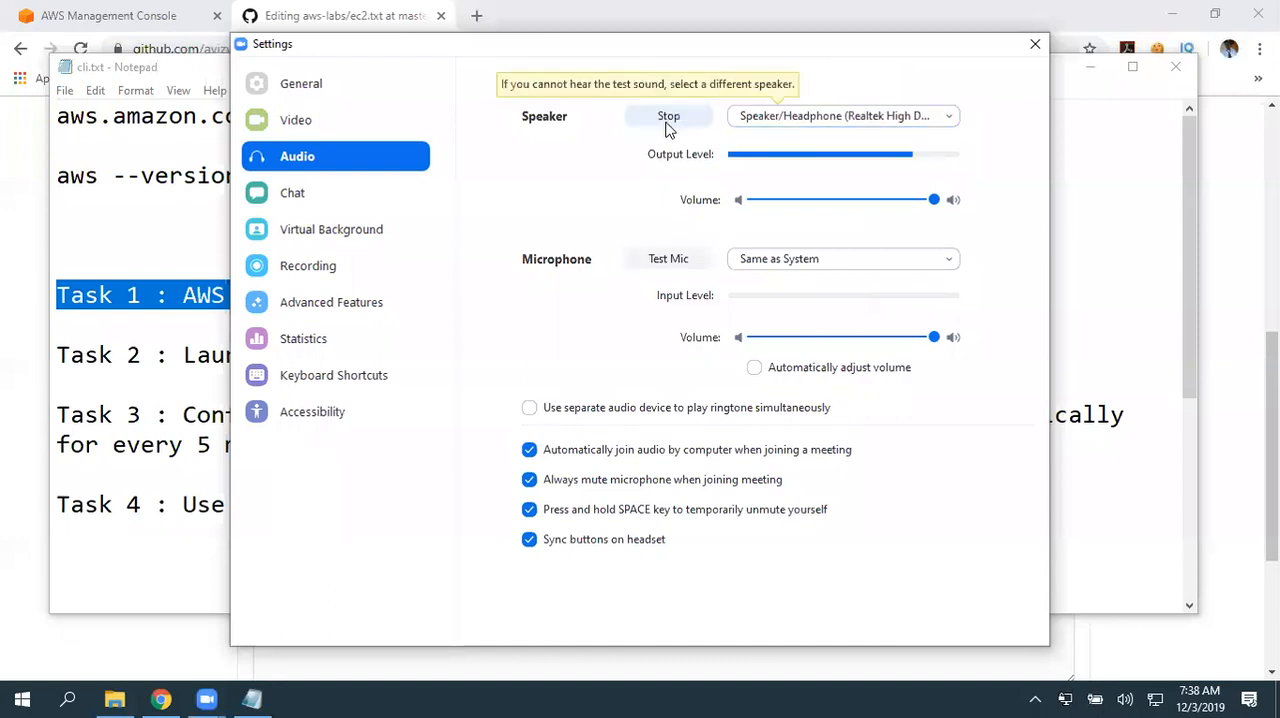
click(668, 126)
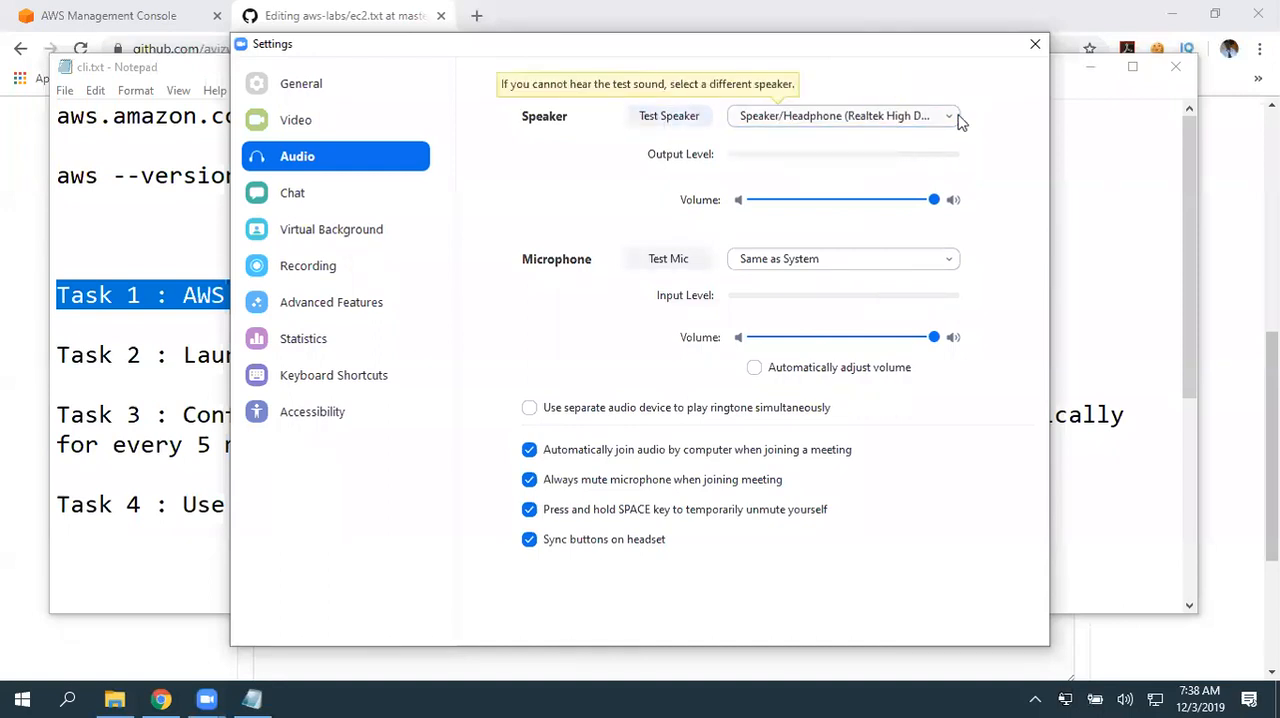
click(1027, 47)
Save cli.txt in Notepad and place the cursor on the empty line below aws --version
click(749, 345)
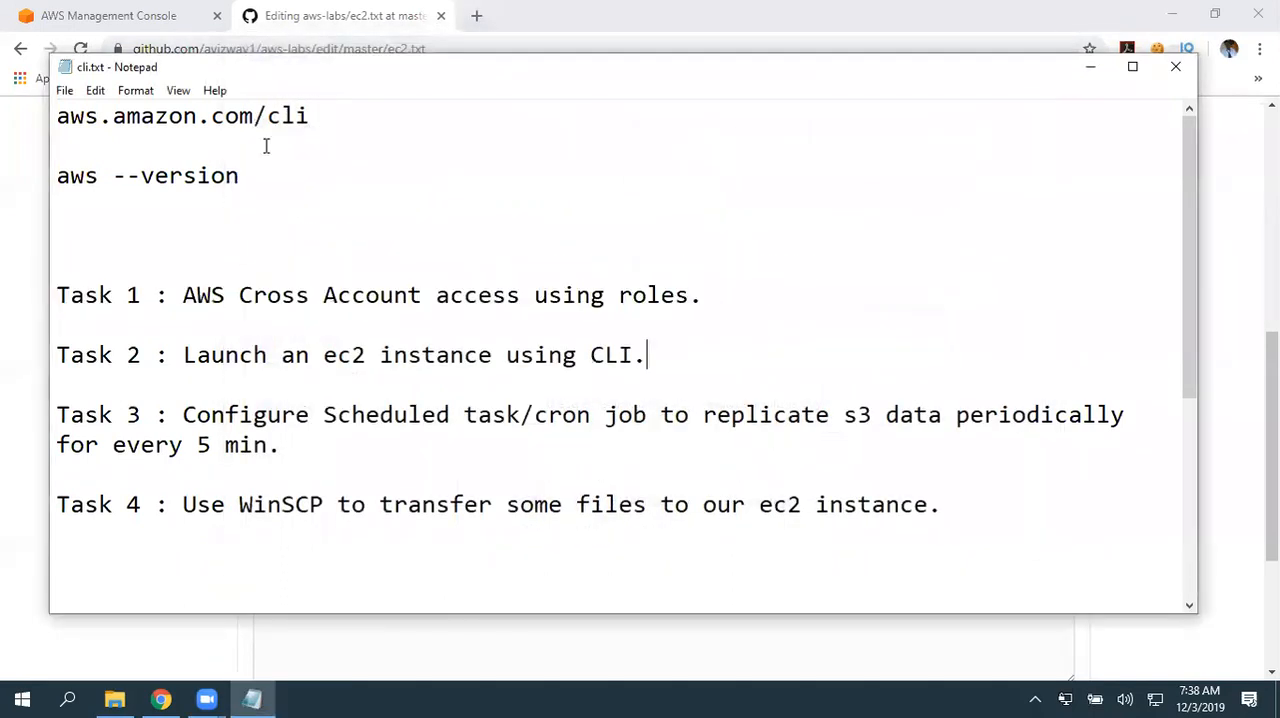
click(64, 90)
click(94, 171)
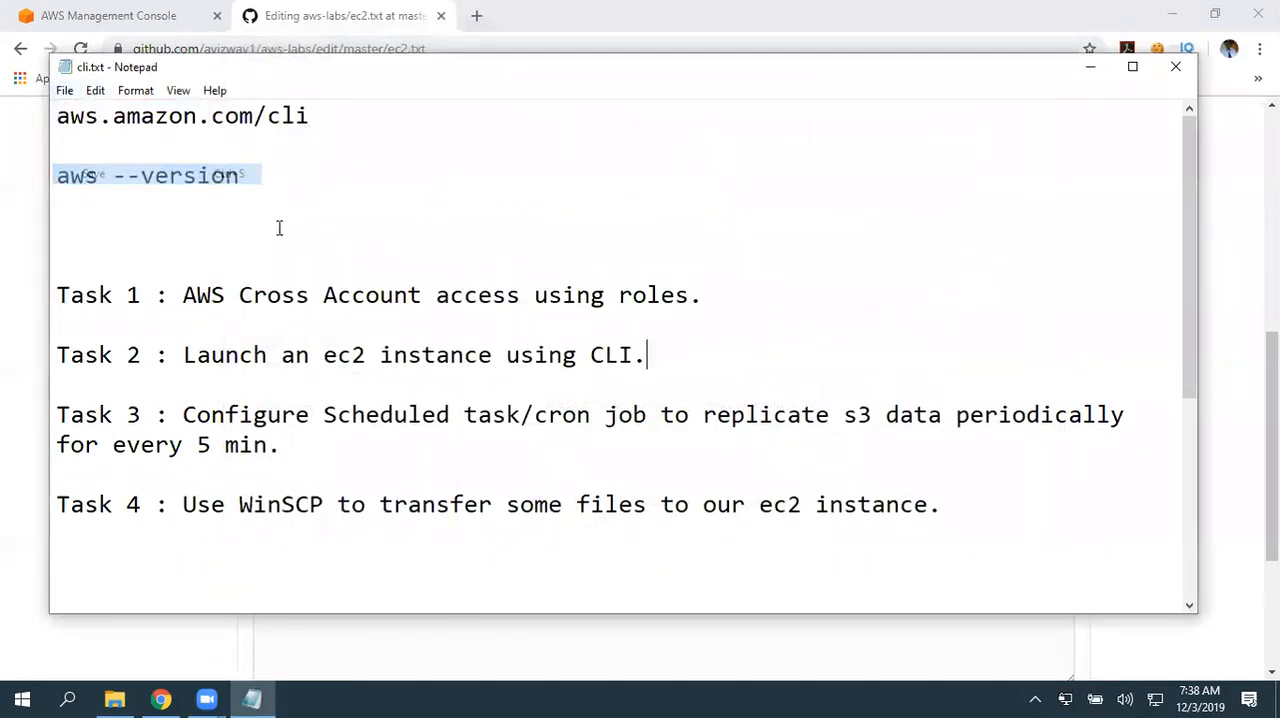
click(313, 243)
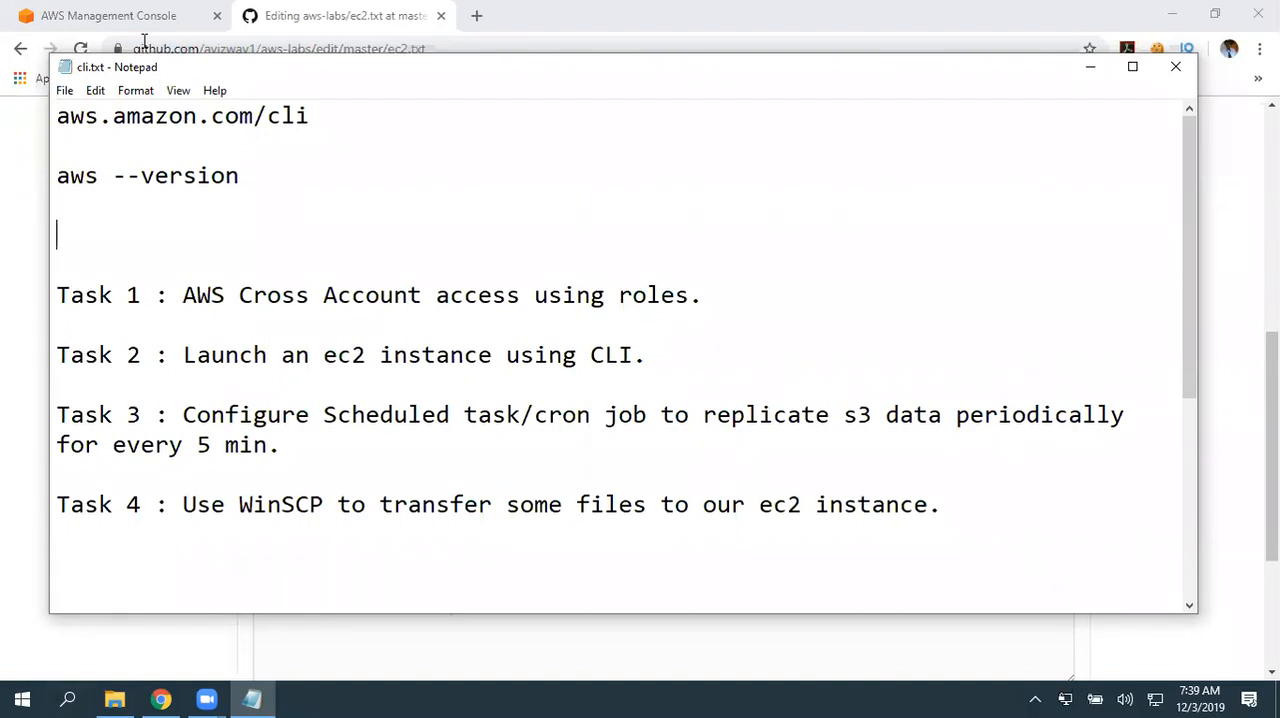
Highlight Task 1, Task 2 and Task 3 in cli.txt for review, and close Notepad
drag(790, 297, 5, 262)
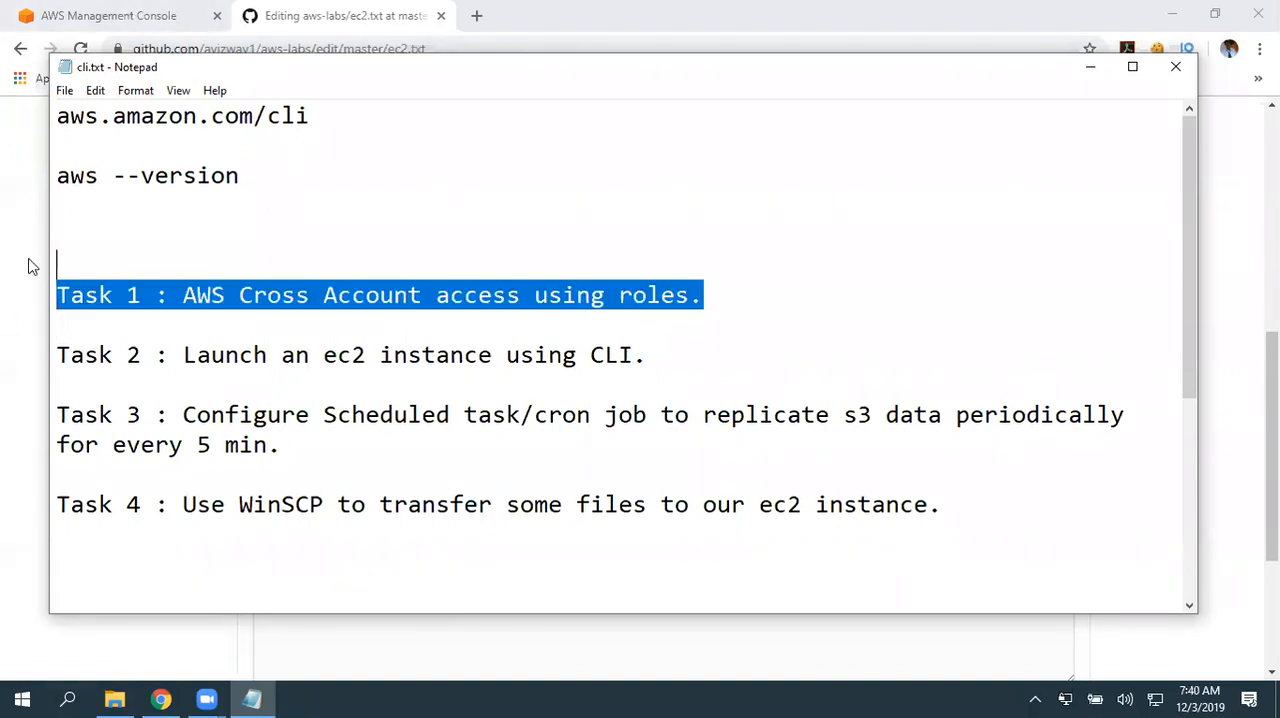
drag(709, 350, 28, 355)
click(766, 351)
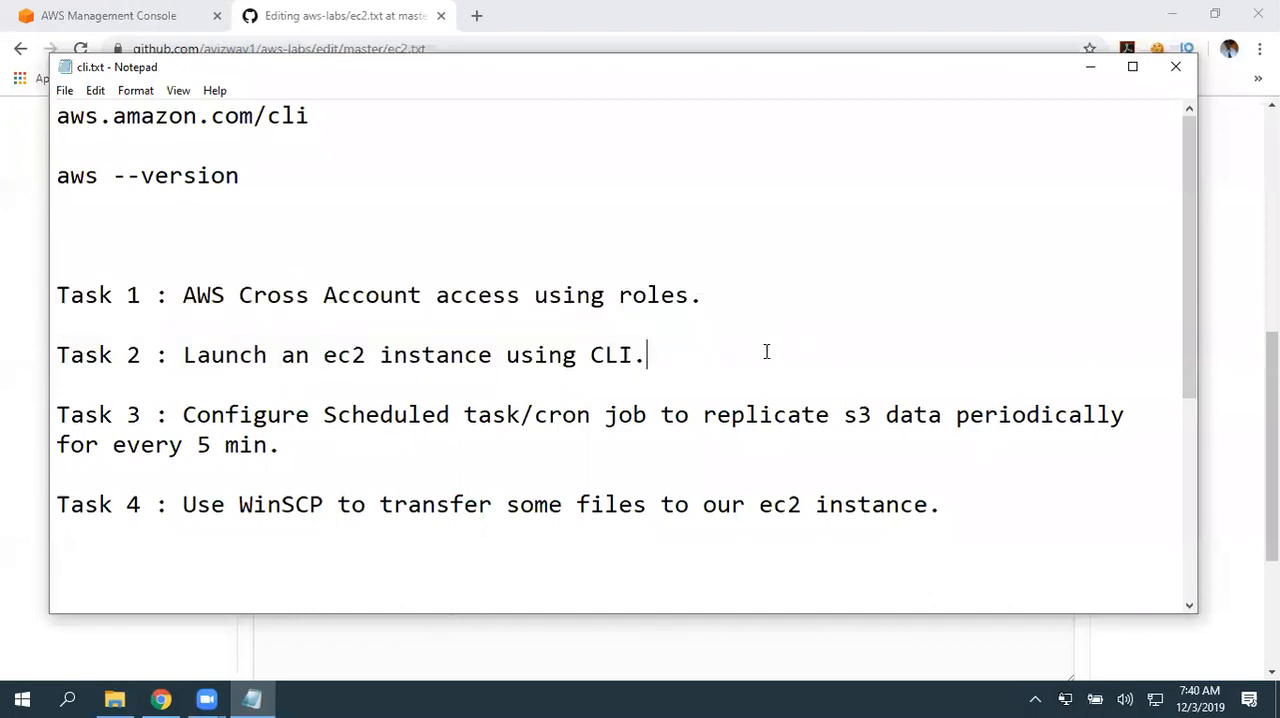
drag(284, 443, 9, 397)
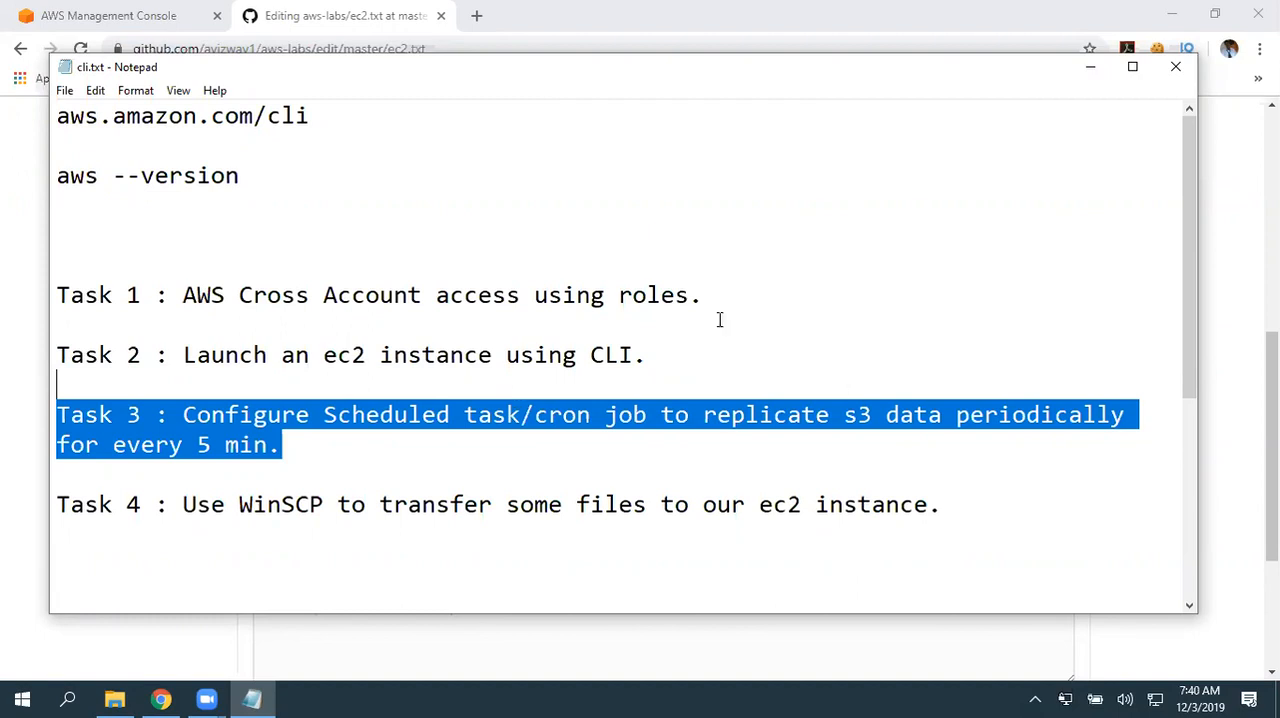
key(alt+F4)
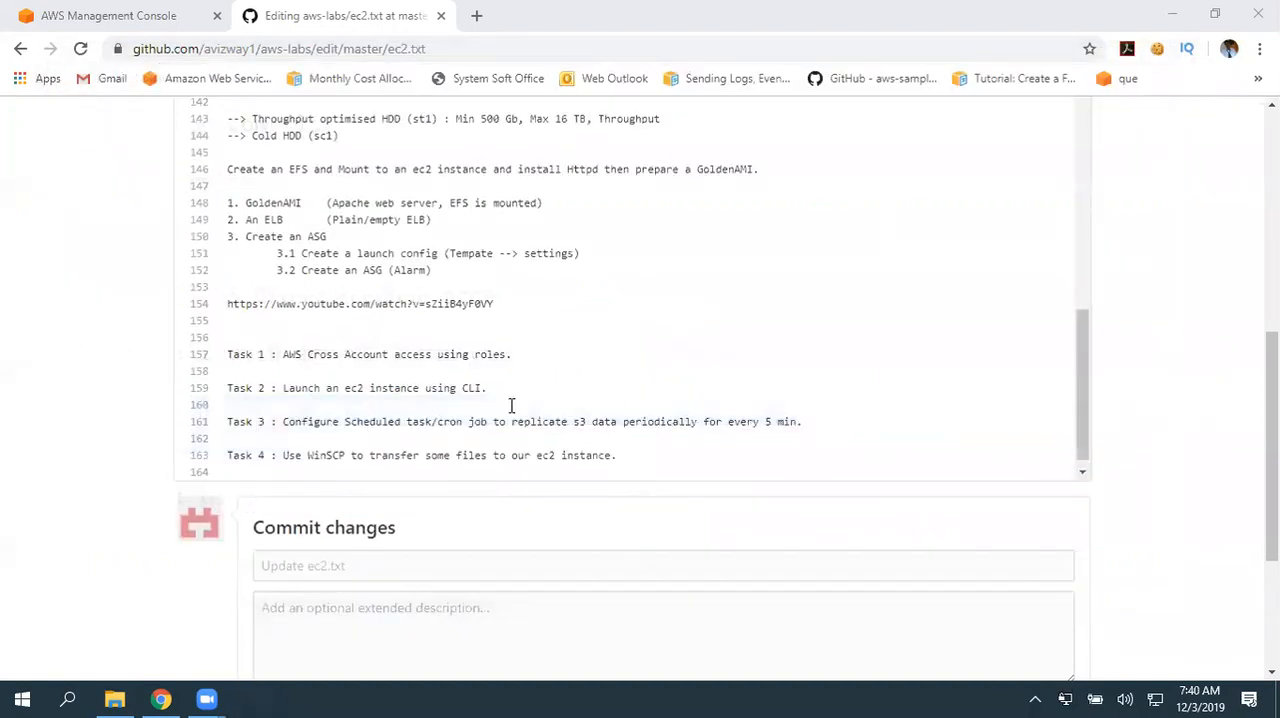
Commit the ec2.txt changes directly to the master branch and switch to the AWS Management Console page
scroll(1108, 464, down, 3)
click(266, 524)
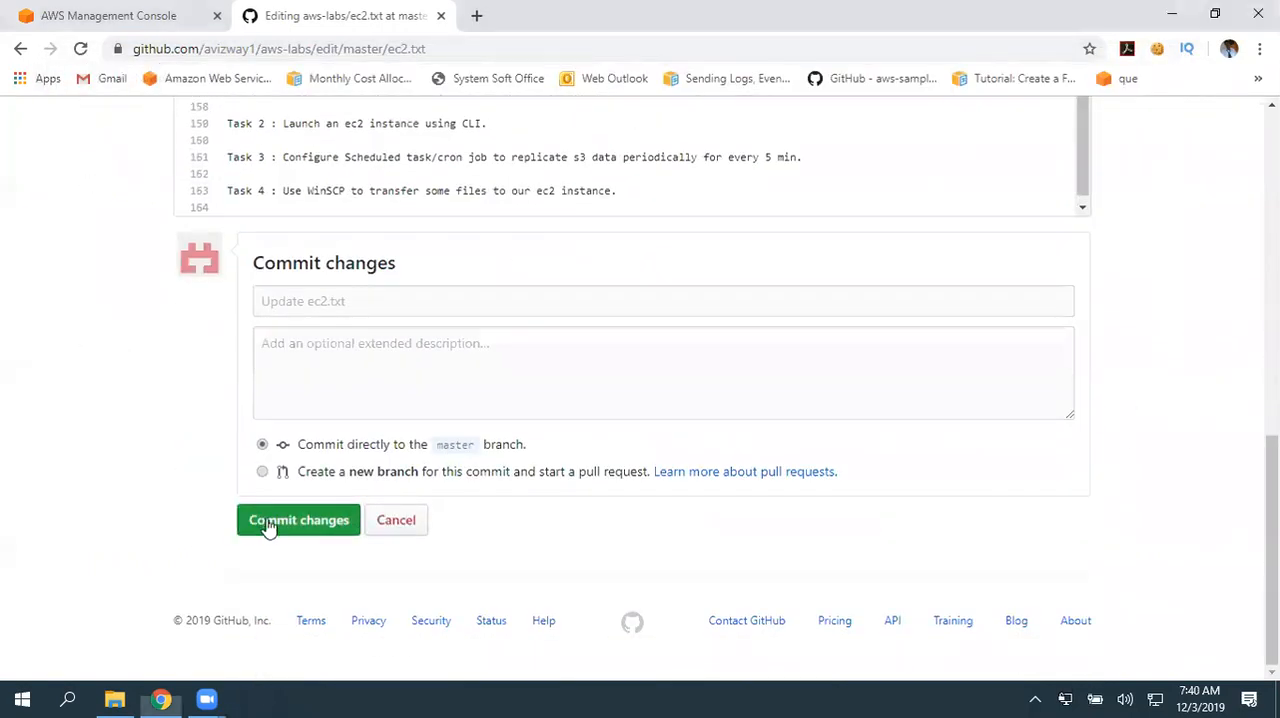
click(105, 10)
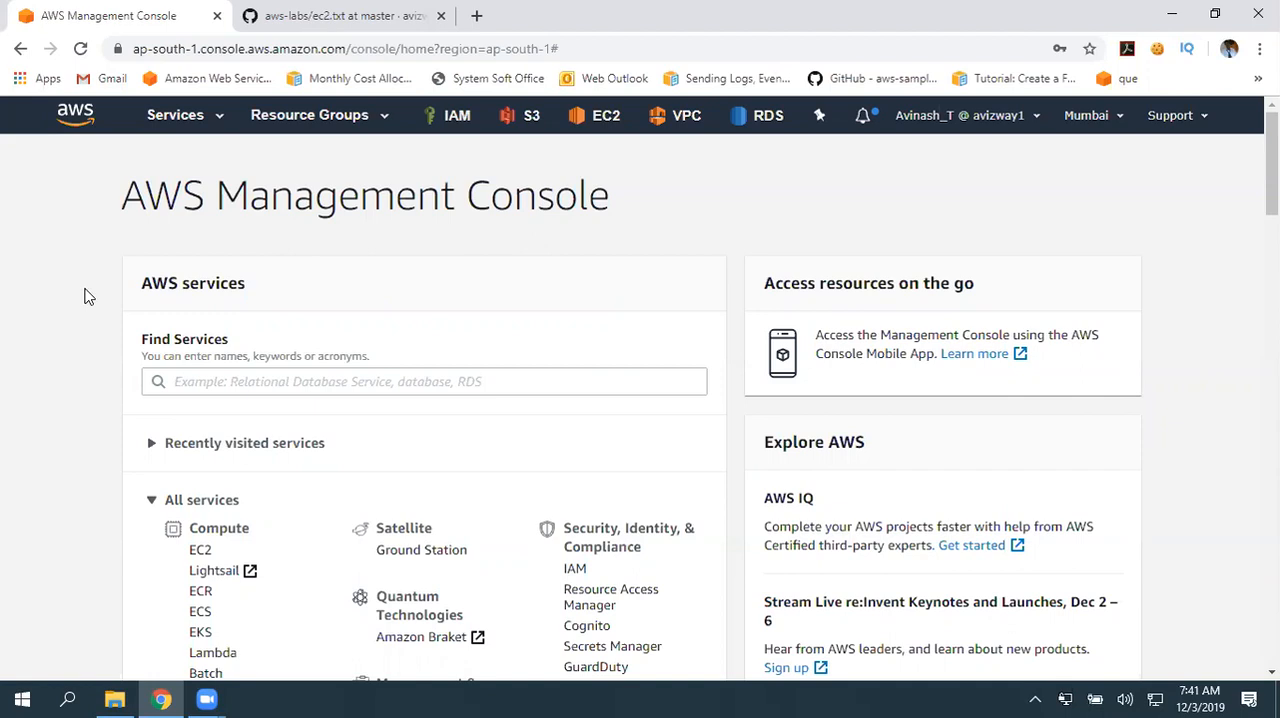
Search Google for WSUS on a separate page, highlight Windows Server Update Services in the description and close that page
click(1186, 697)
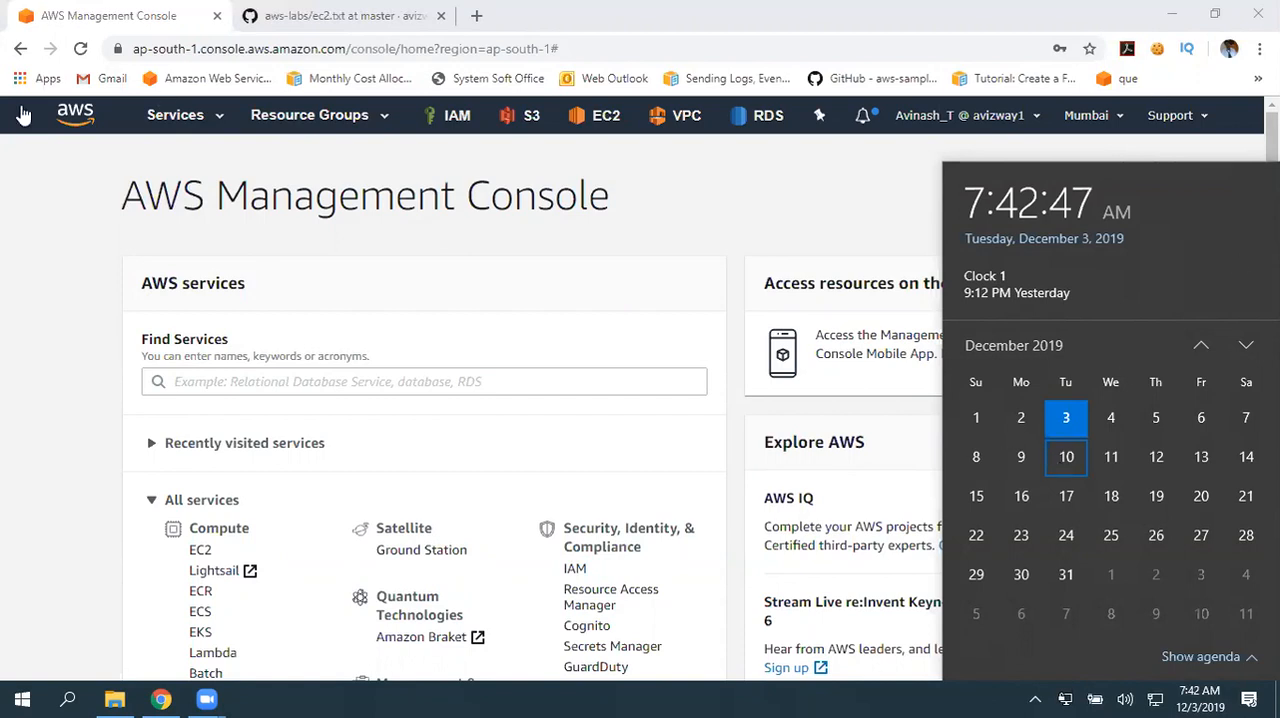
click(477, 16)
text(WSUS)
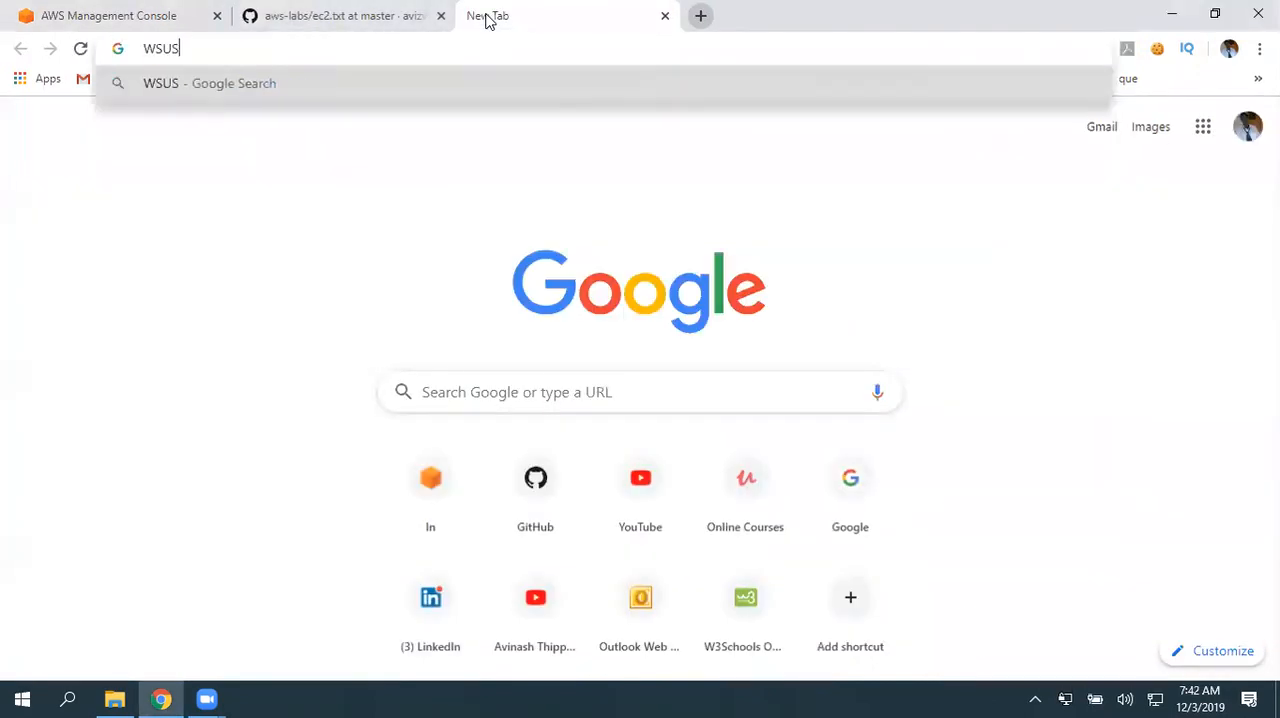
key(Return)
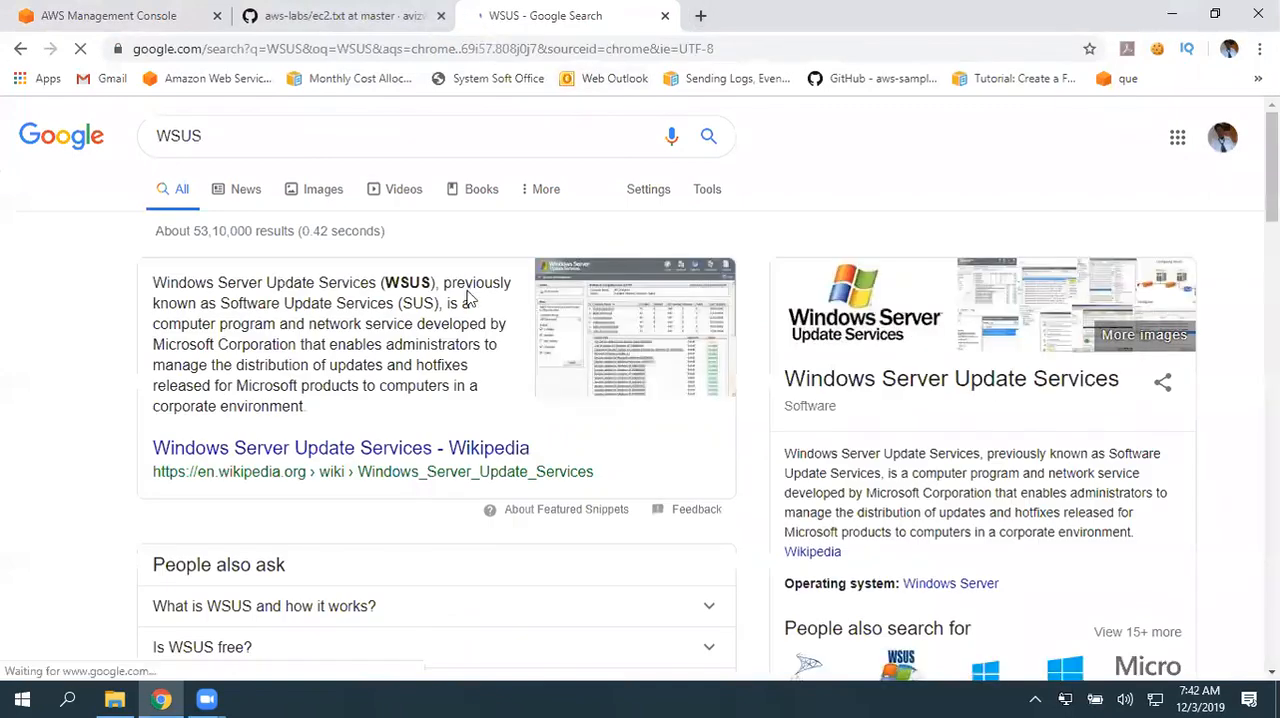
drag(157, 282, 376, 282)
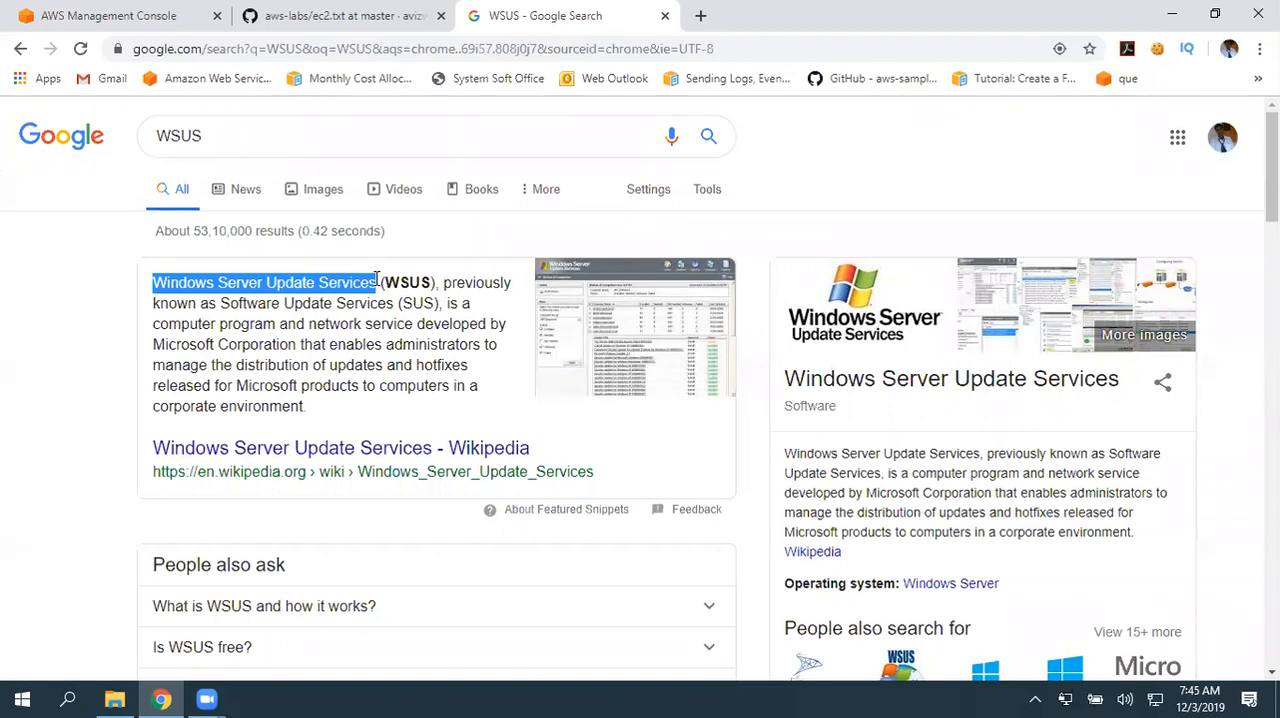
key(ctrl+w)
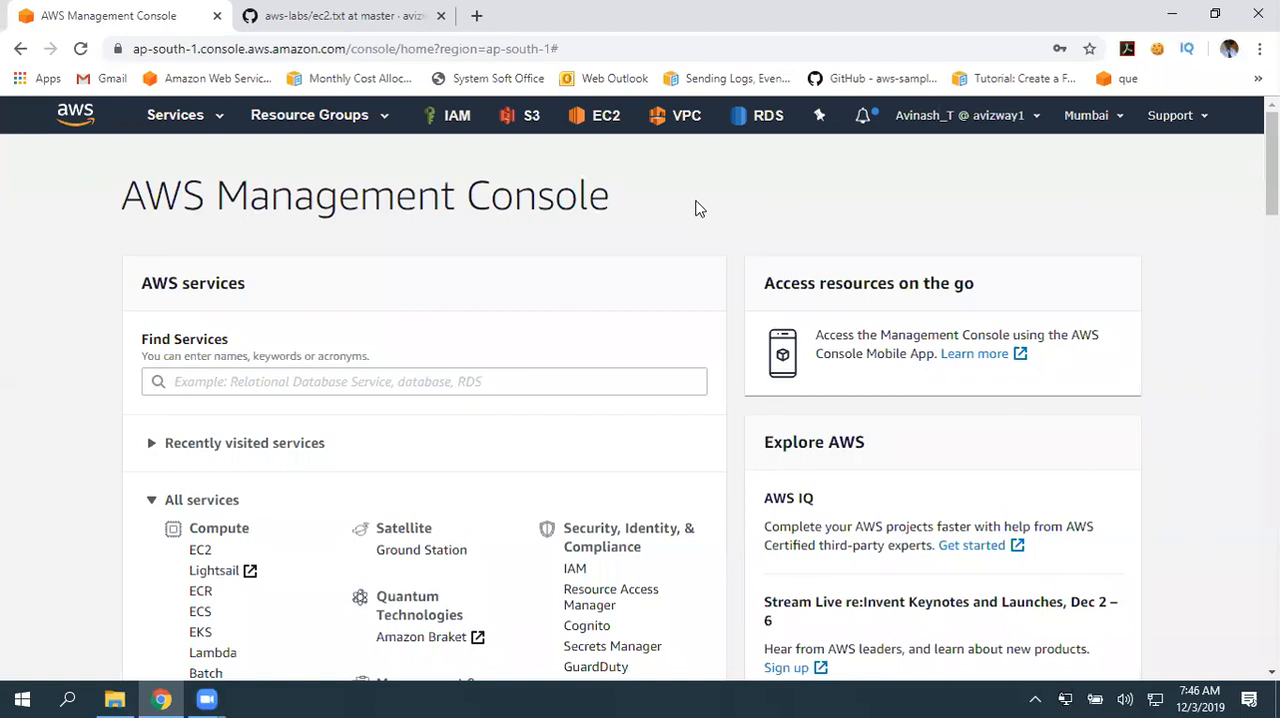
Look through the All services list for Systems Manager, highlighting the Management & Governance heading
scroll(149, 512, down, 5)
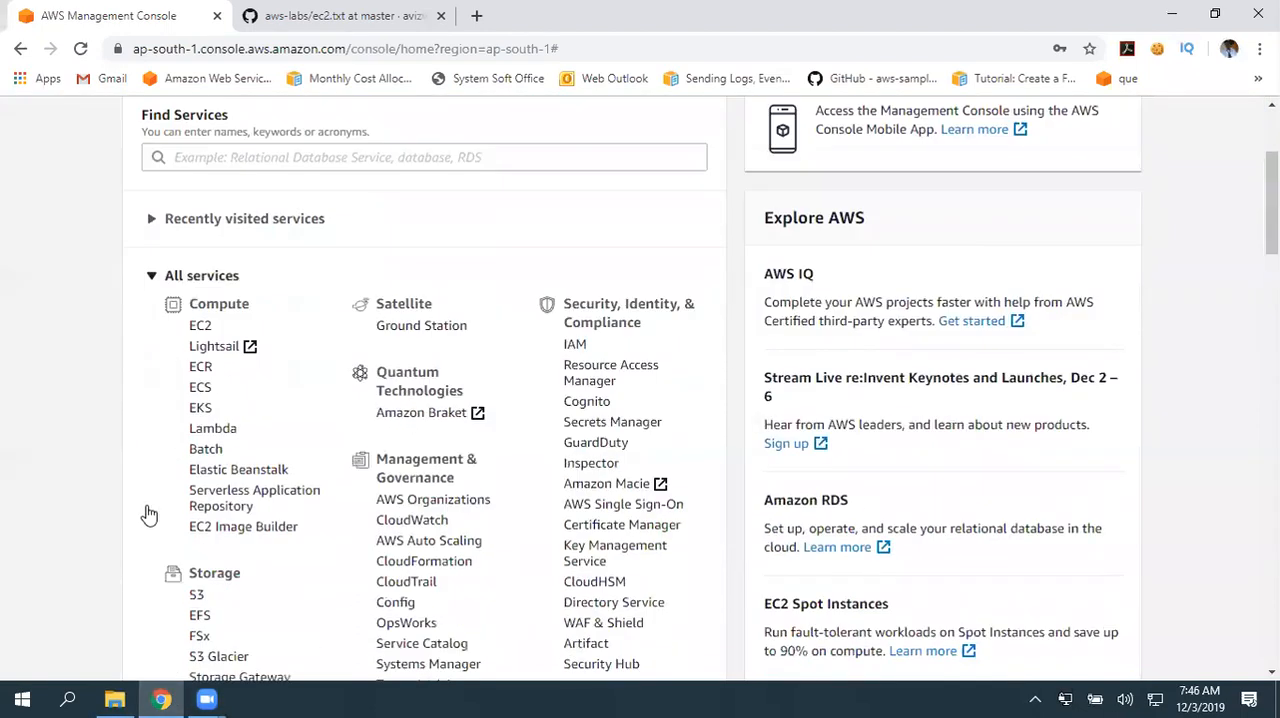
scroll(86, 482, down, 8)
scroll(86, 482, up, 4)
scroll(86, 482, up, 5)
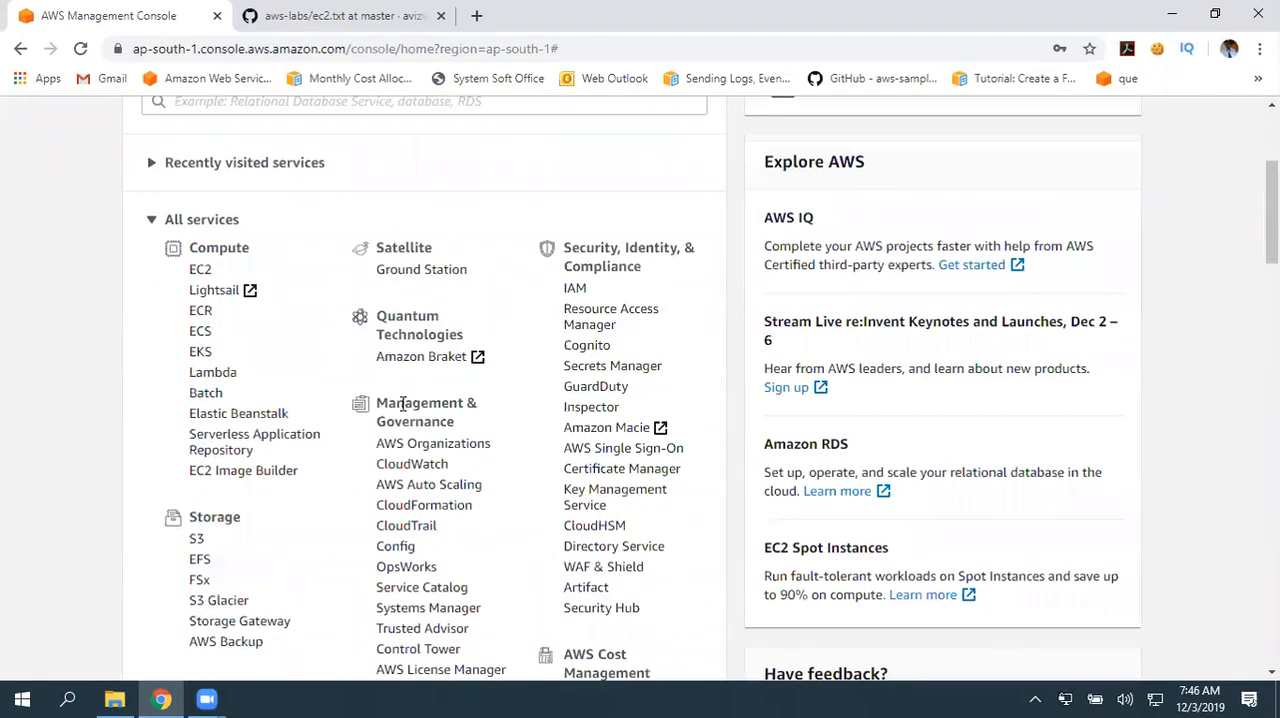
triple_click(405, 404)
scroll(440, 418, down, 2)
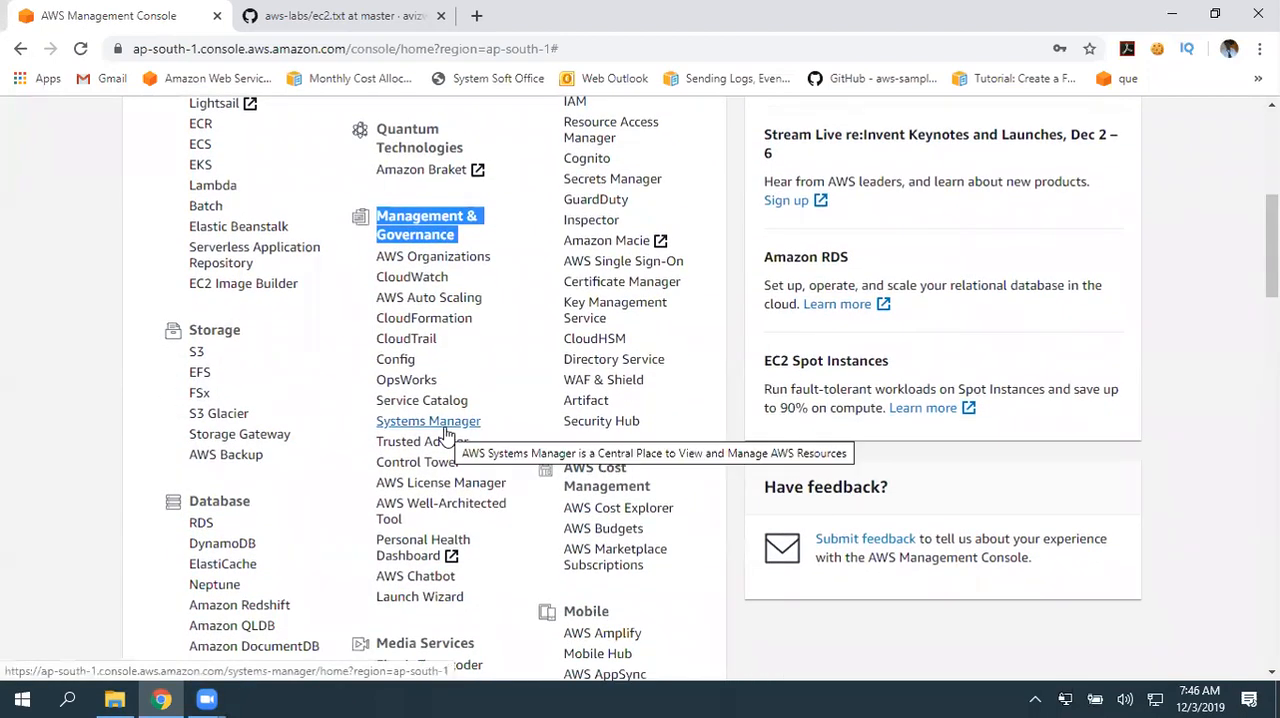
click(42, 430)
scroll(54, 405, up, 1)
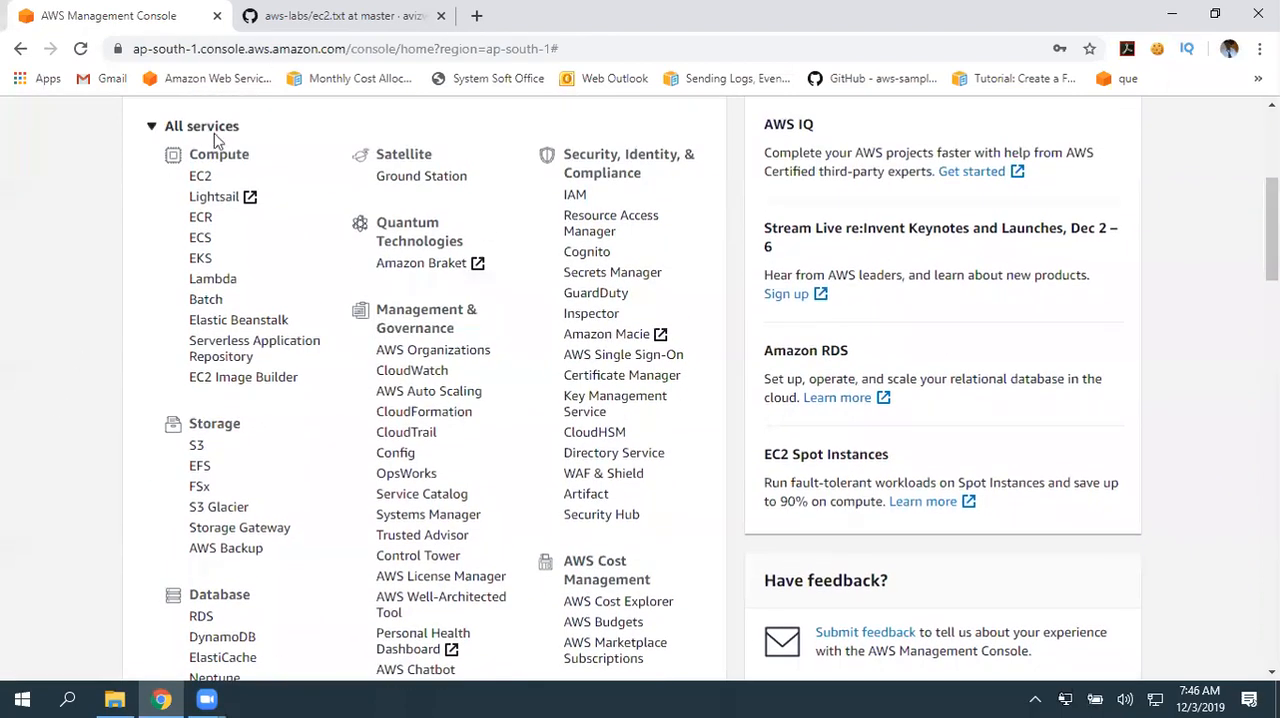
Open EC2 on a separate page and start launching an instance from the running instances list
middle_click(199, 176)
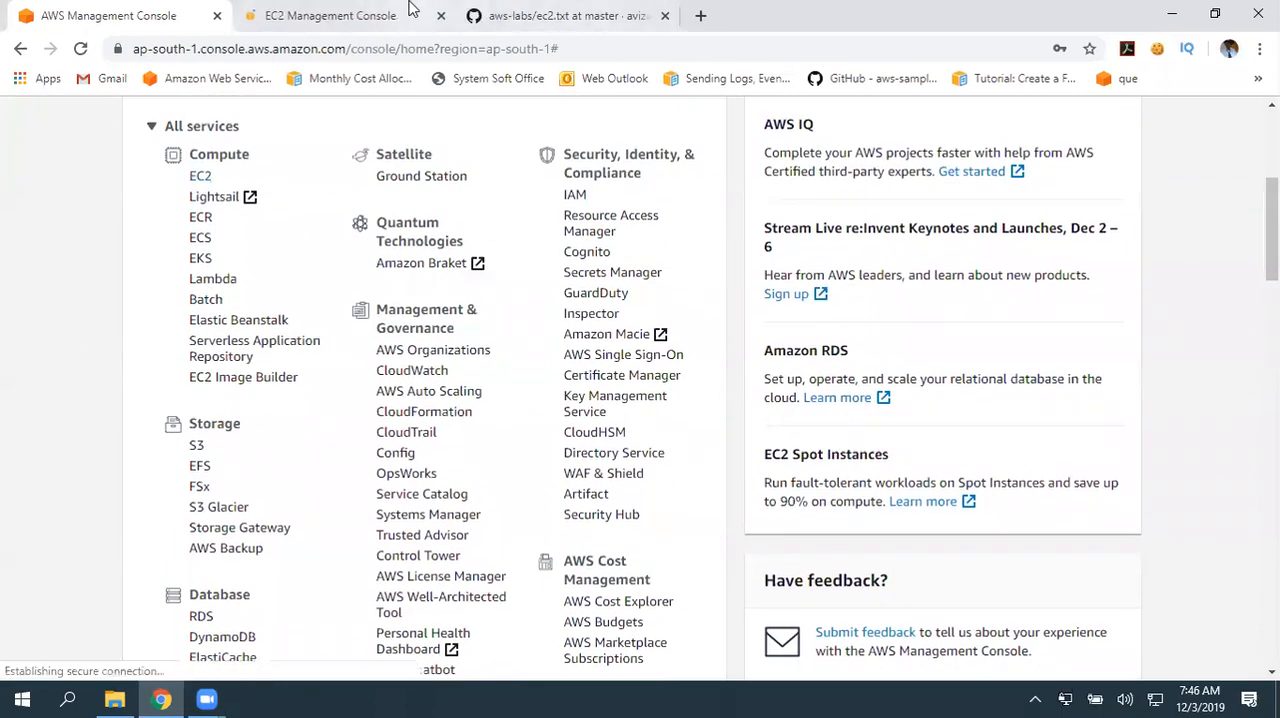
click(410, 10)
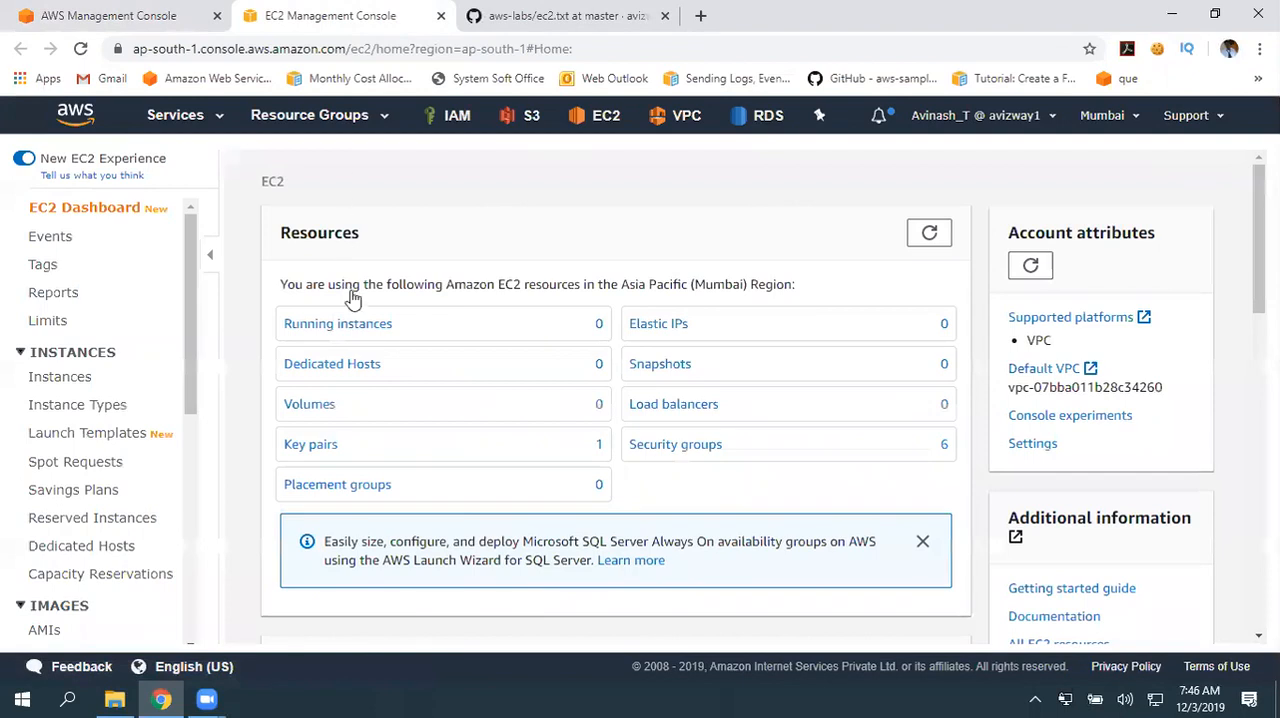
click(349, 323)
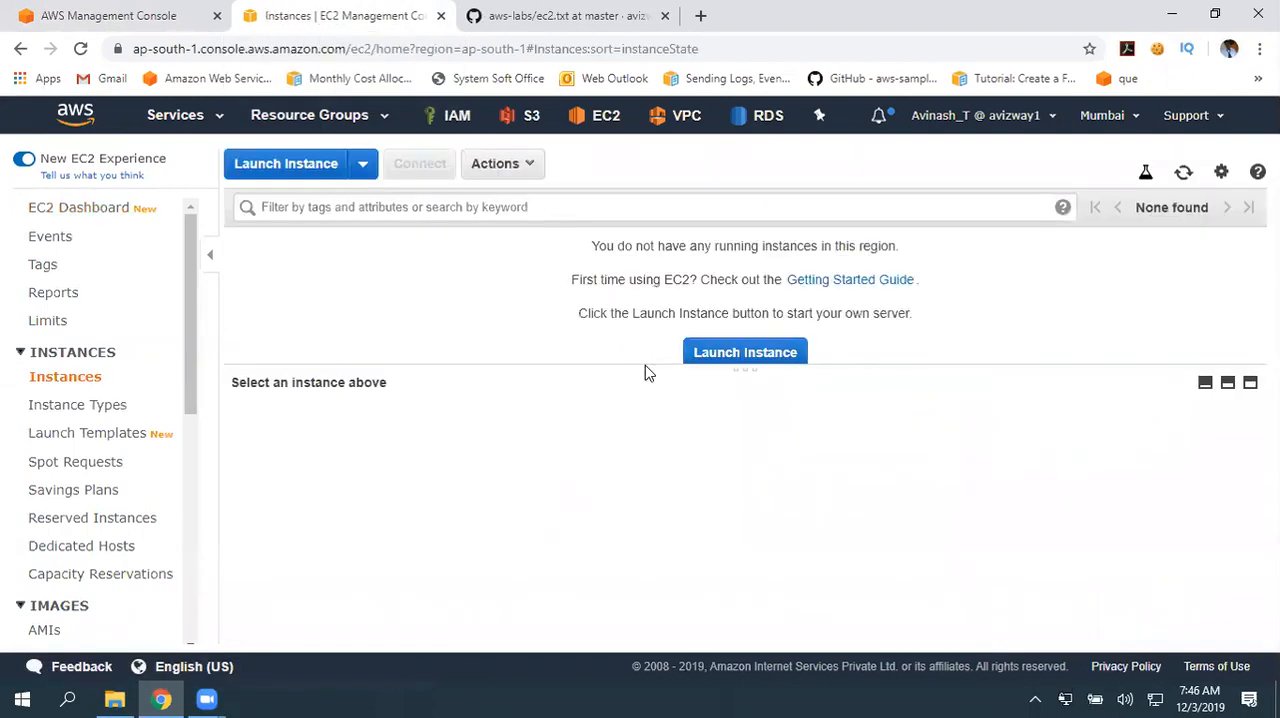
click(717, 355)
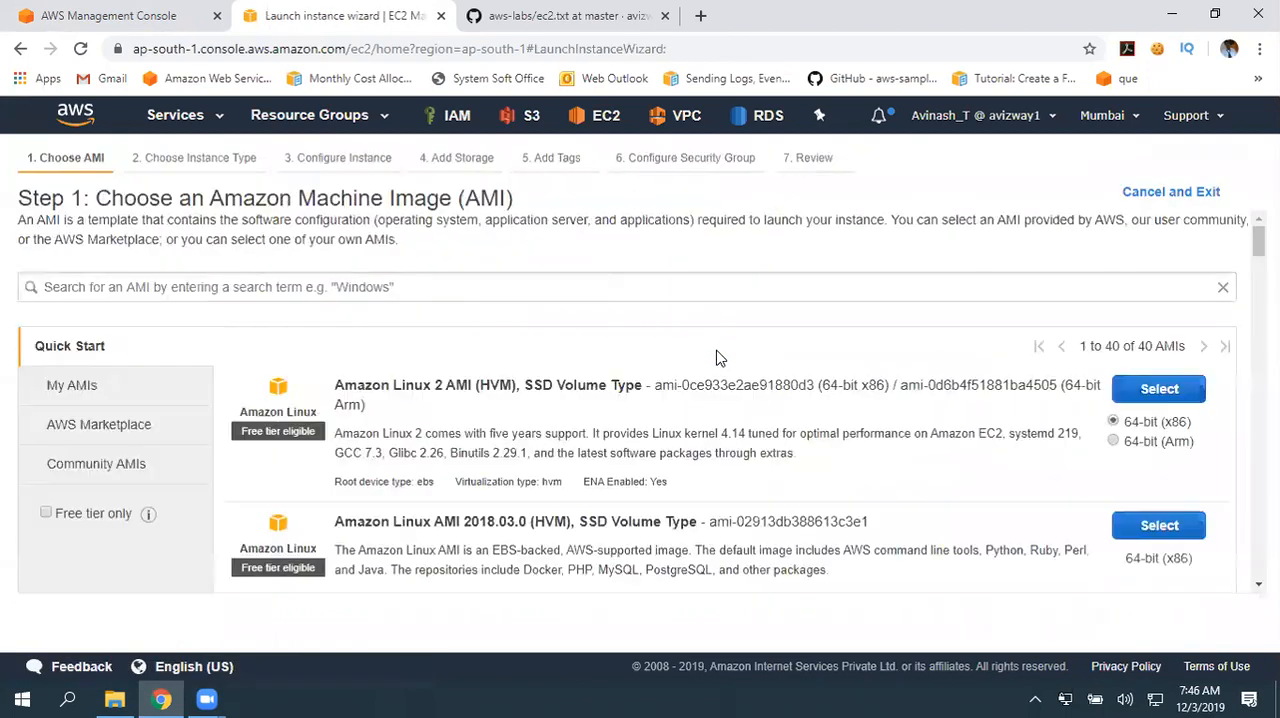
Select the 64-bit (x86) Amazon Linux 2 AMI, continue to Configure Instance Details and highlight the IAM role setting
triple_click(515, 392)
click(1165, 397)
click(1196, 616)
scroll(1047, 404, down, 1)
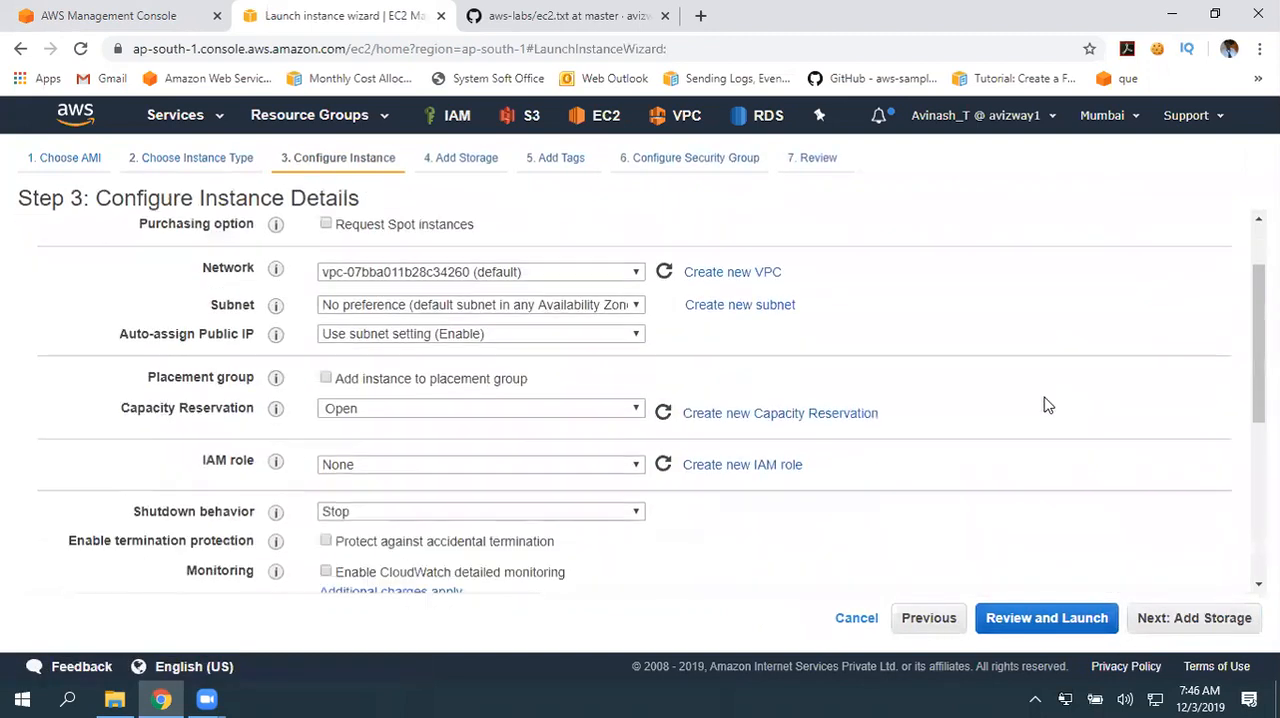
drag(155, 468, 272, 467)
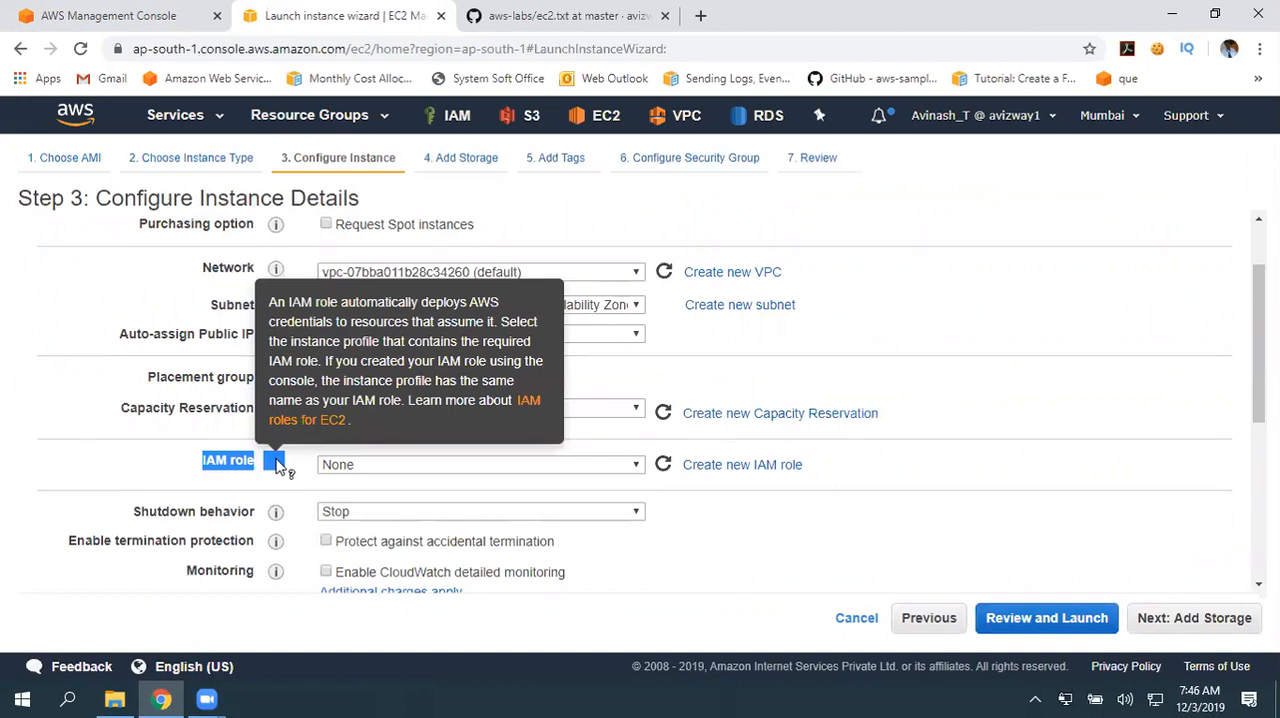
Return to the services list and open Run Command in AWS Systems Manager
key(ctrl+shift+Tab)
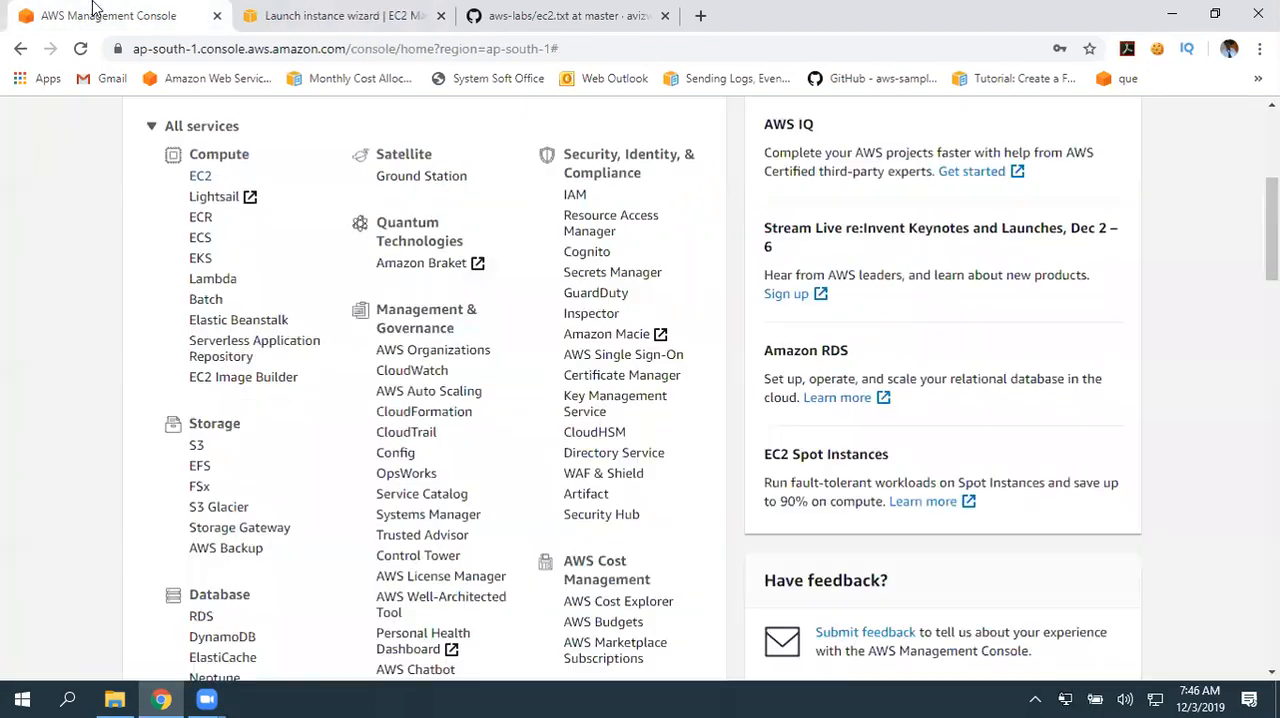
click(418, 516)
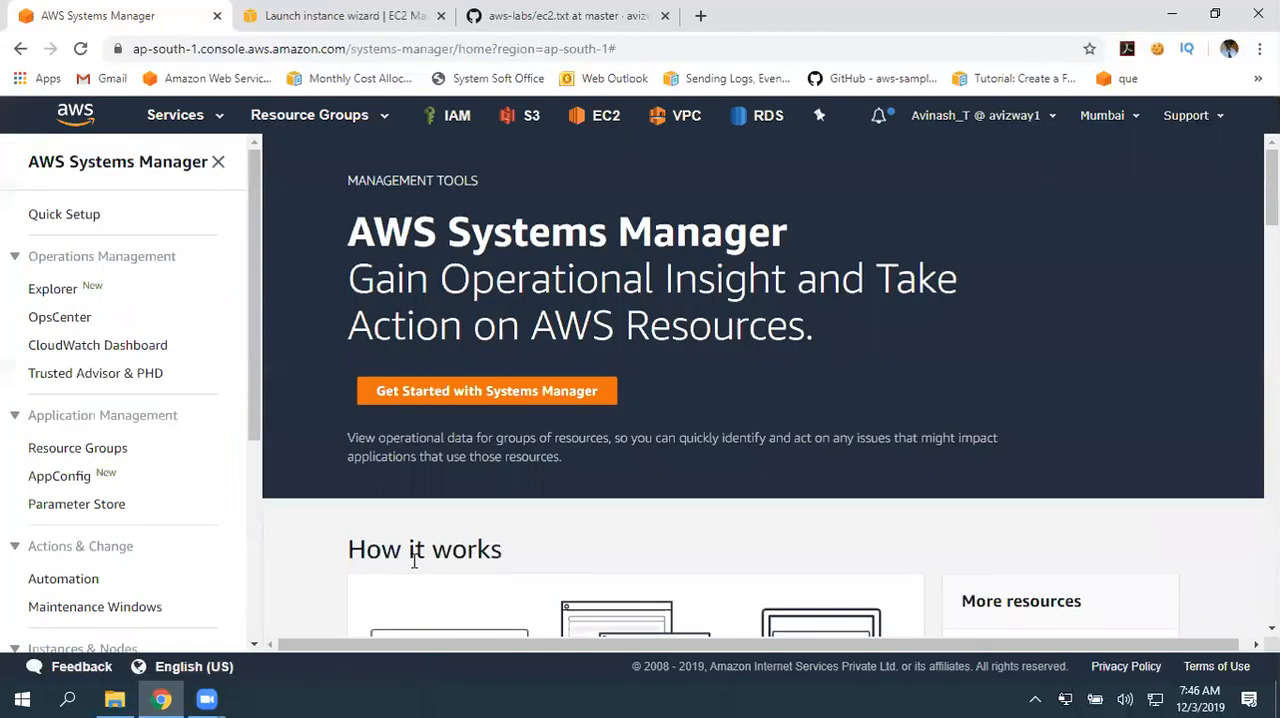
drag(257, 386, 117, 518)
click(93, 598)
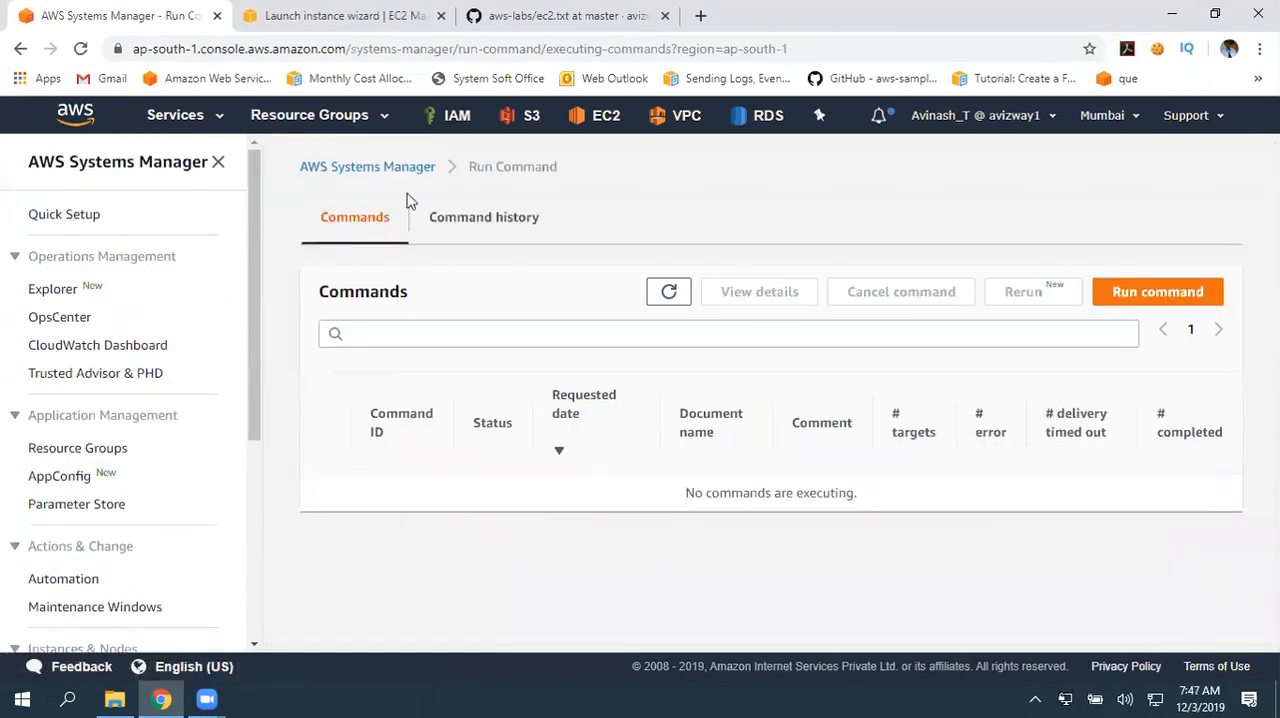
Look through Run Command's Command history and return to the Commands list
click(447, 220)
scroll(714, 486, down, 3)
scroll(700, 460, up, 1)
scroll(709, 497, up, 2)
click(358, 224)
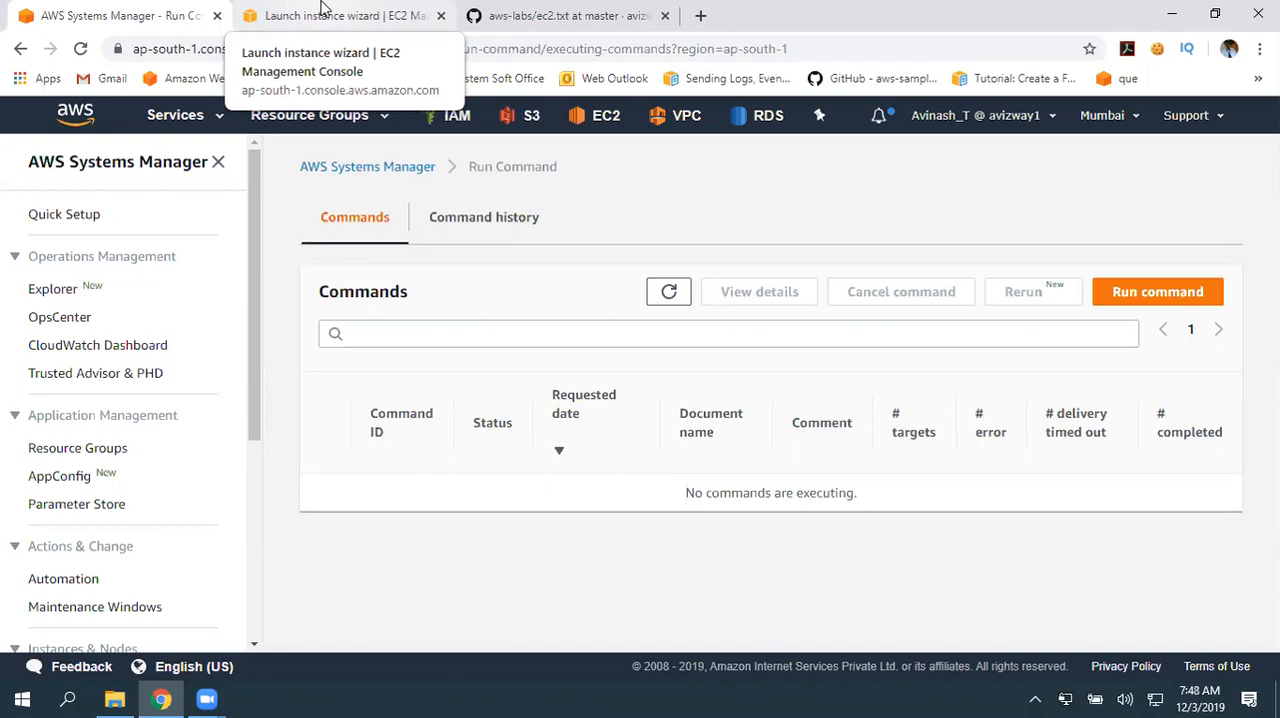
Review the available IAM roles in the instance launch wizard and open the IAM roles page for creating a role
click(322, 8)
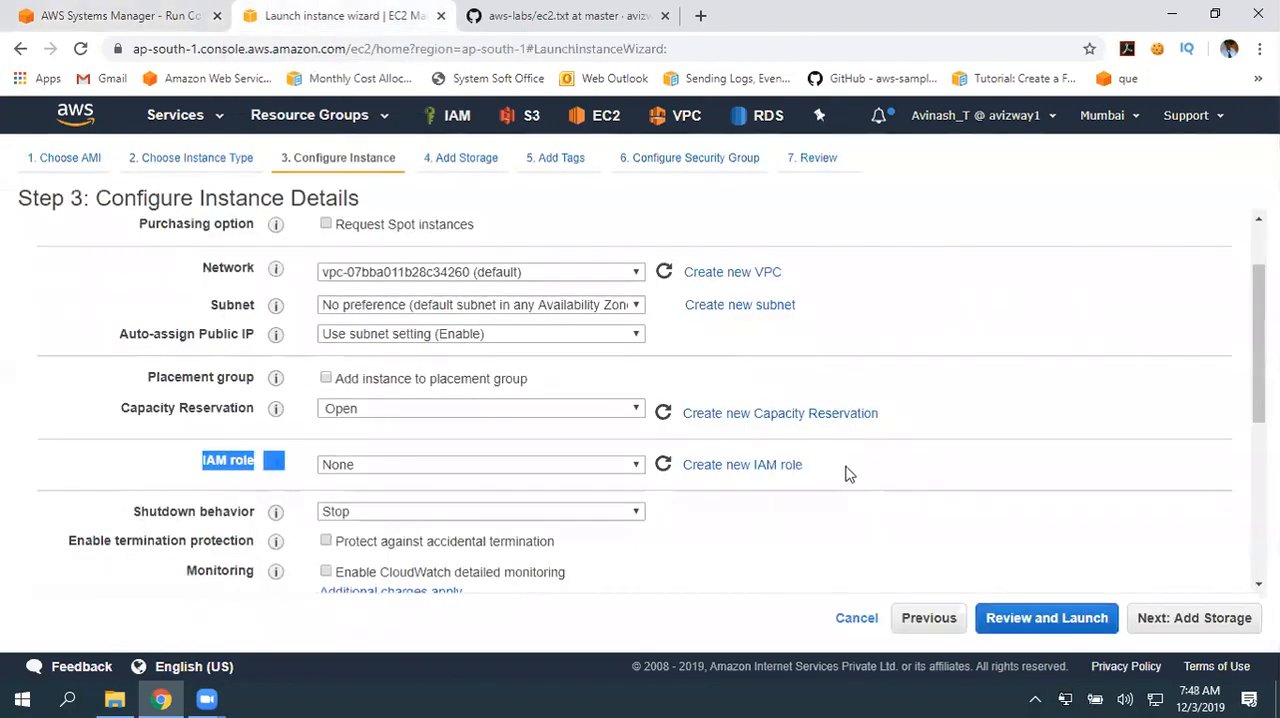
click(760, 483)
click(515, 464)
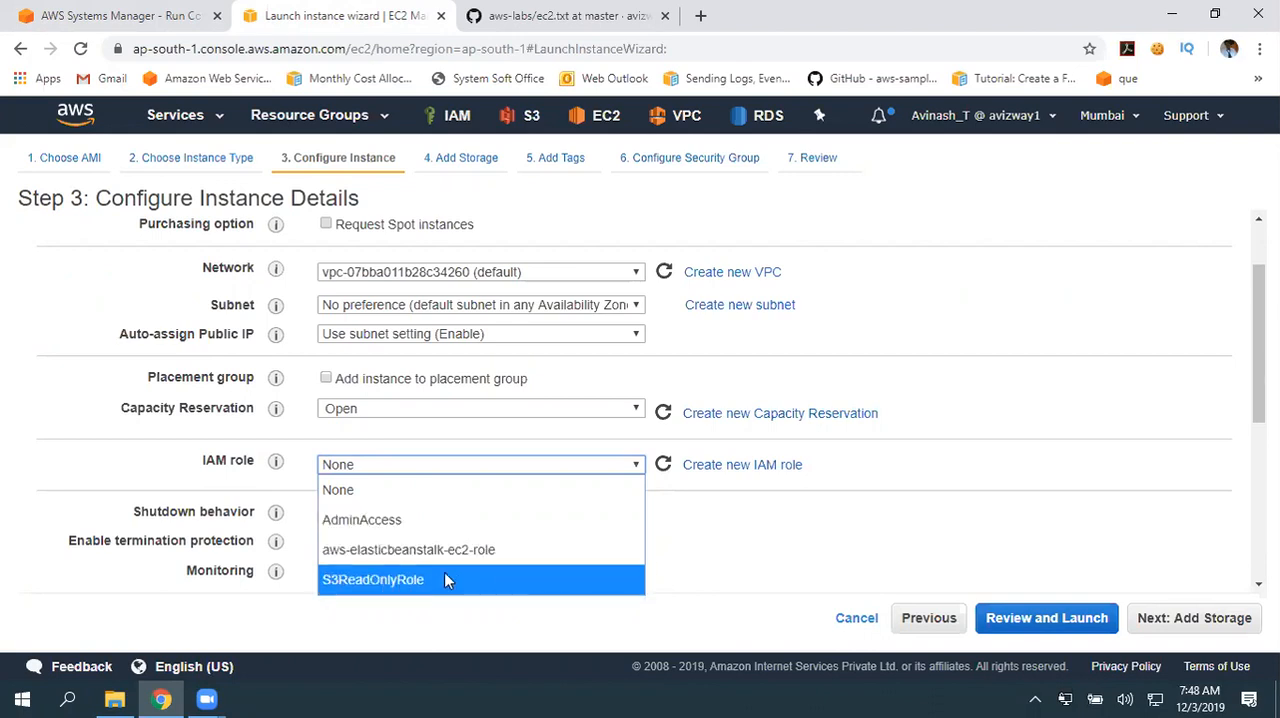
click(792, 522)
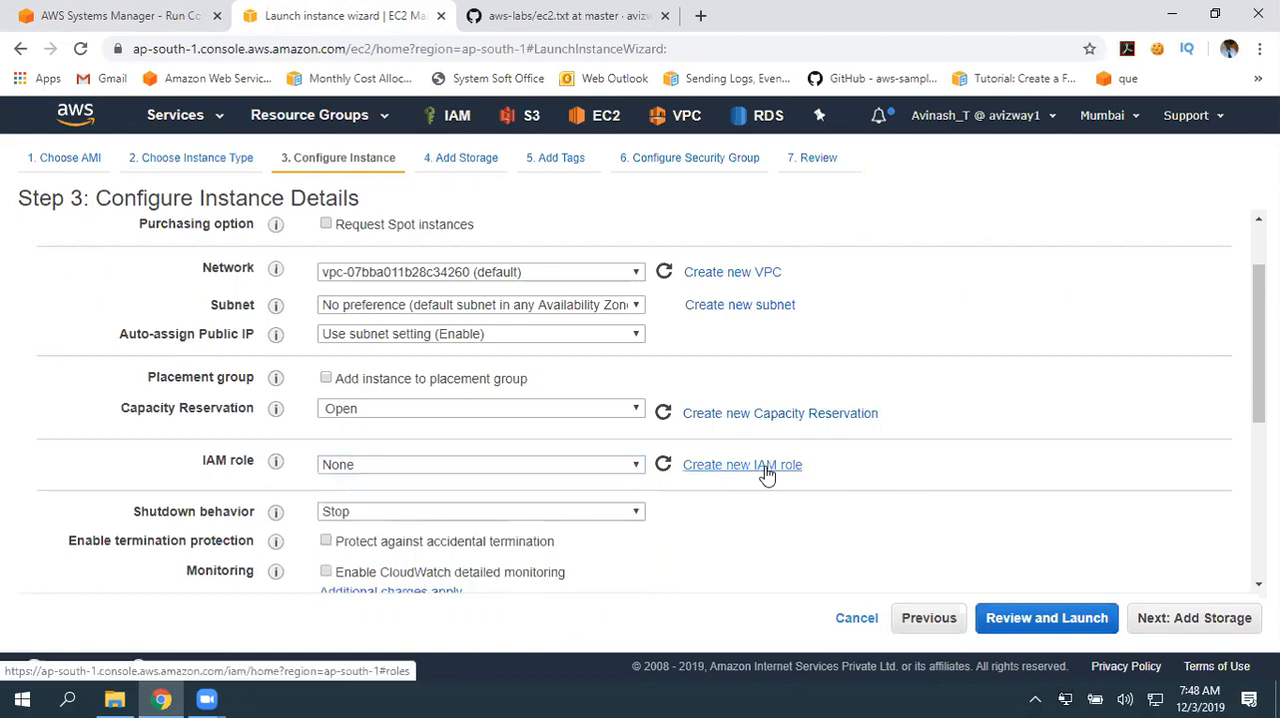
click(767, 466)
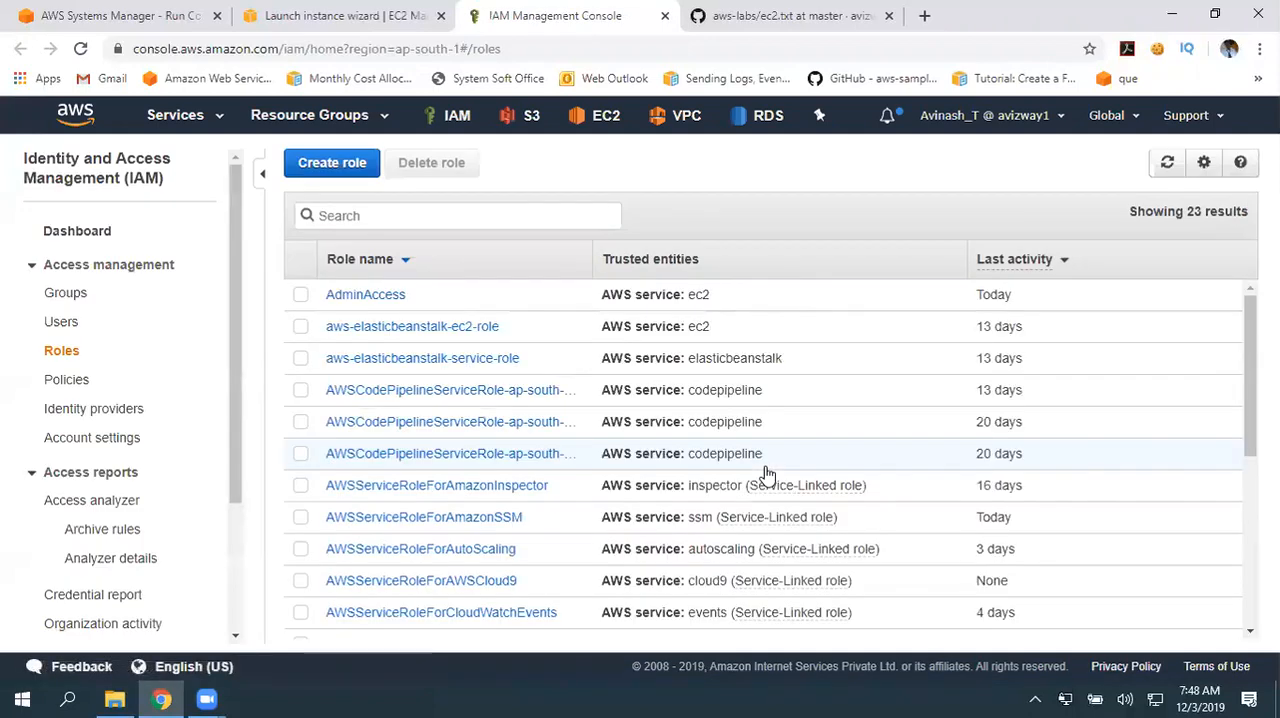
Start a new IAM role for the EC2 service and filter its permissions policies by "ssm"
click(339, 168)
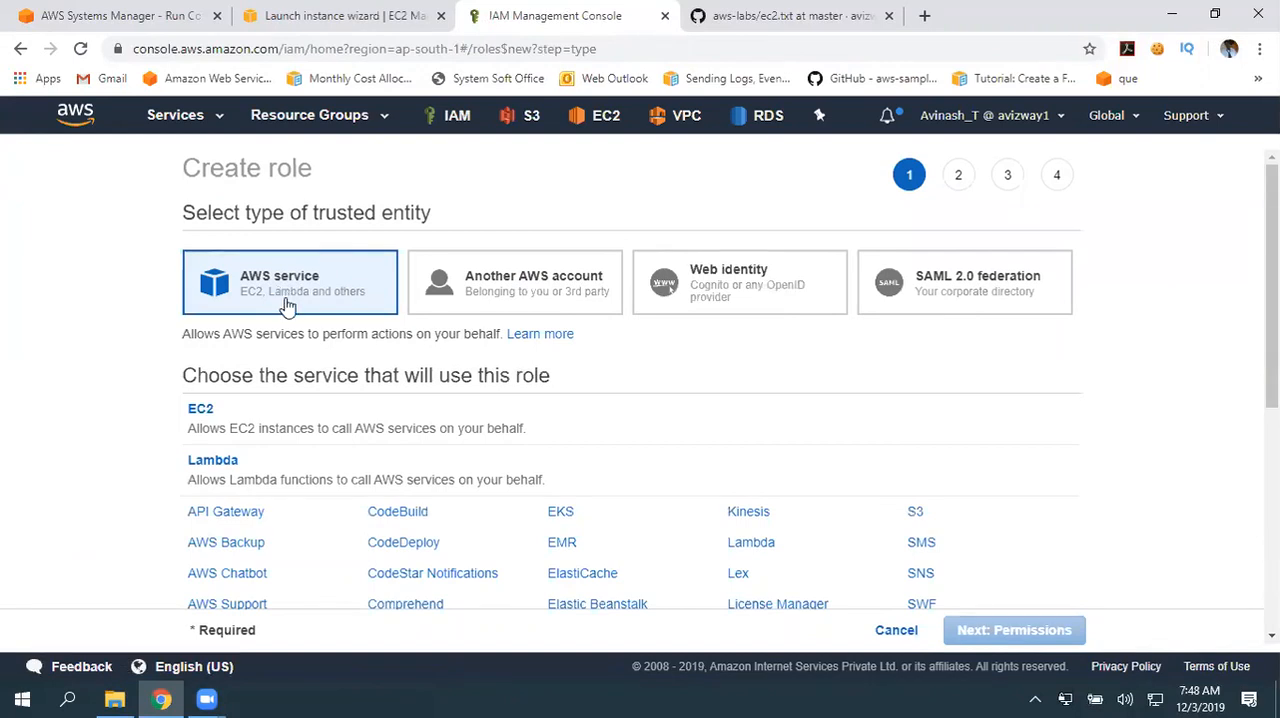
click(455, 418)
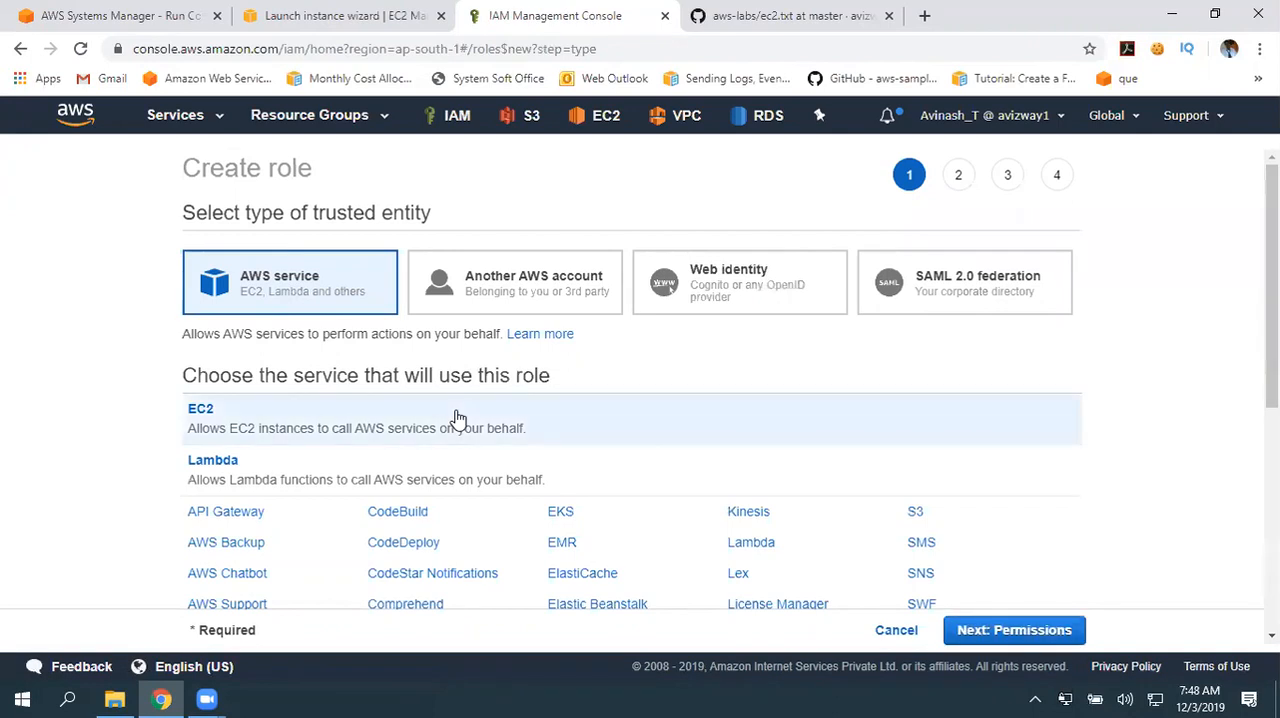
click(1037, 632)
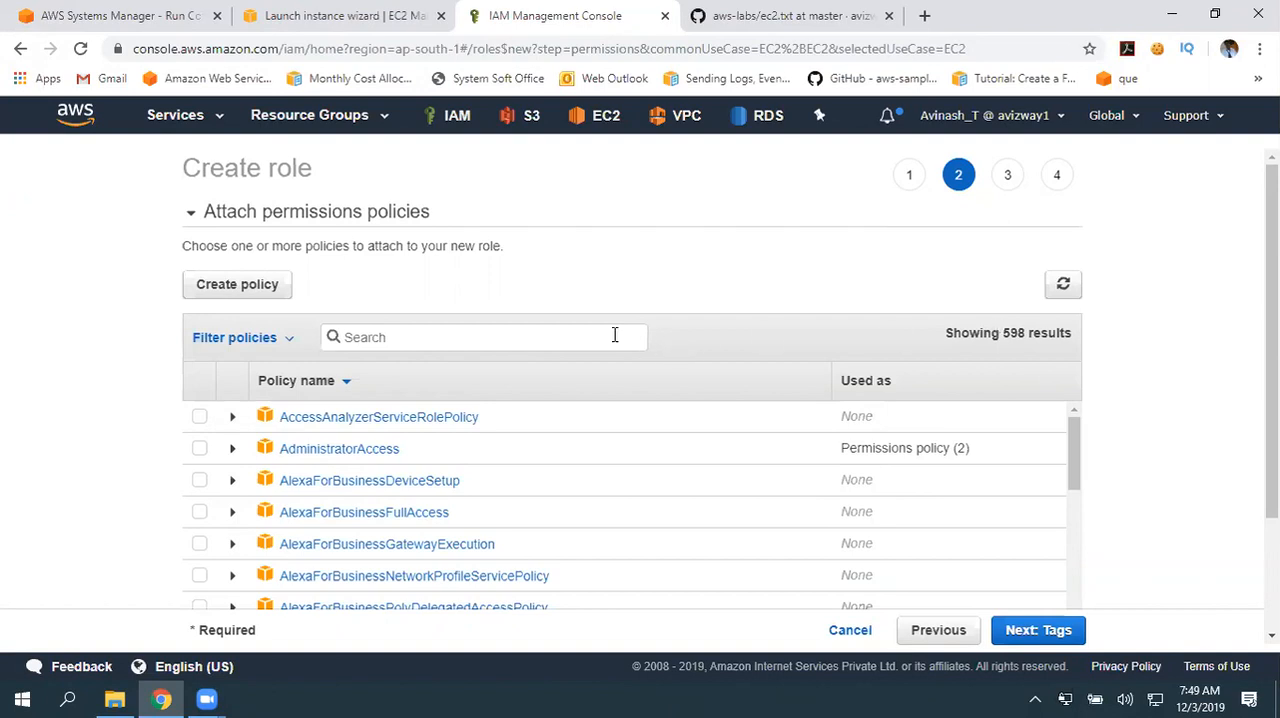
text(ssm)
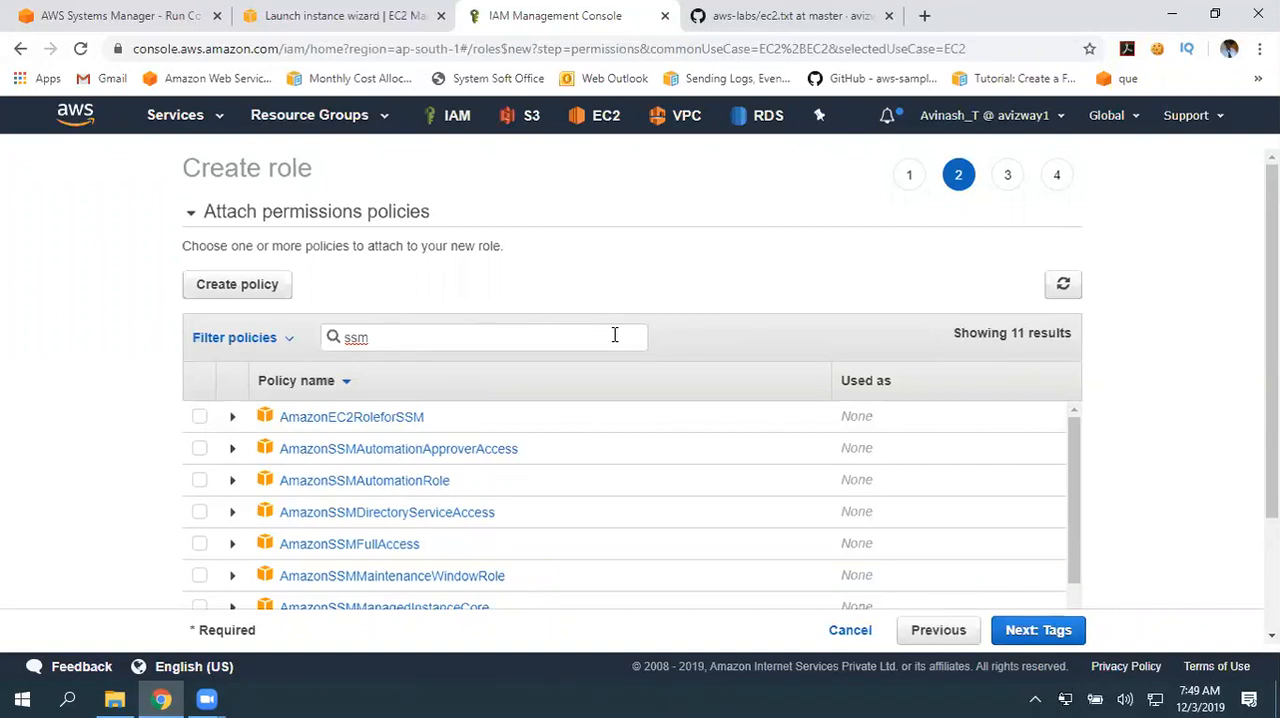
scroll(1220, 400, down, 2)
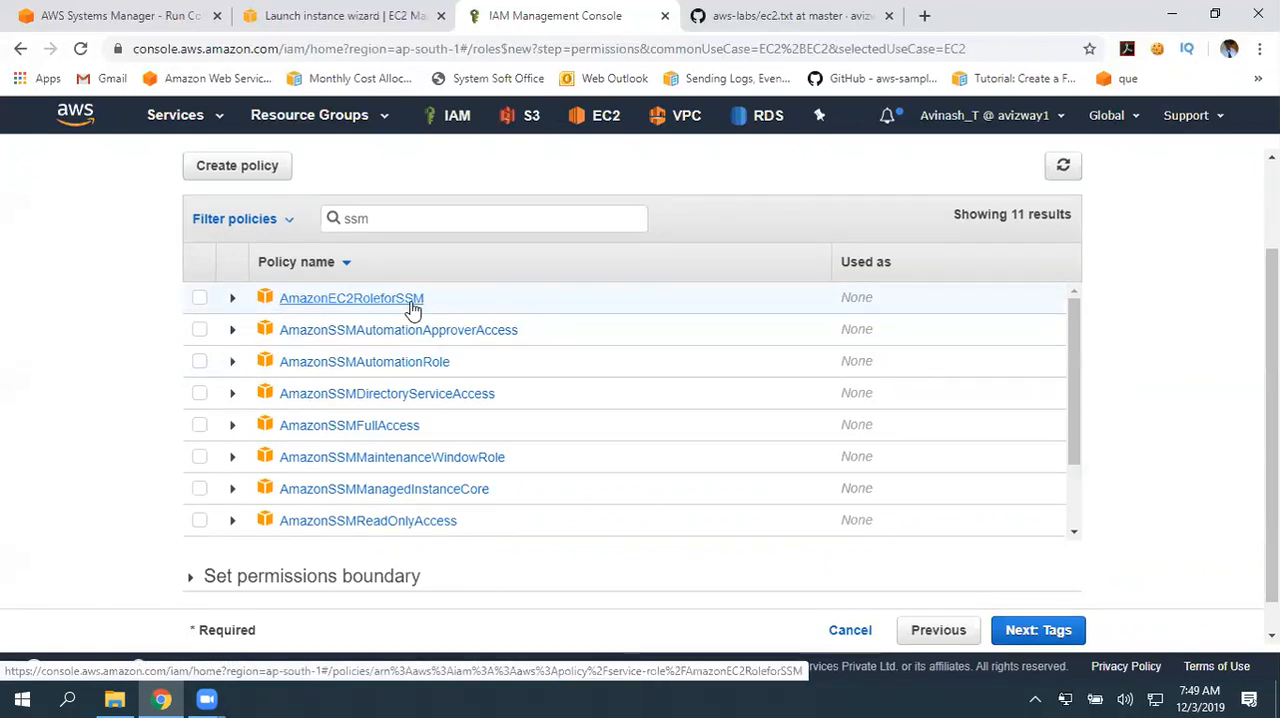
Go back to Run Command in Systems Manager and view the Instances & Nodes features
click(120, 15)
click(337, 20)
click(113, 12)
scroll(110, 630, down, 3)
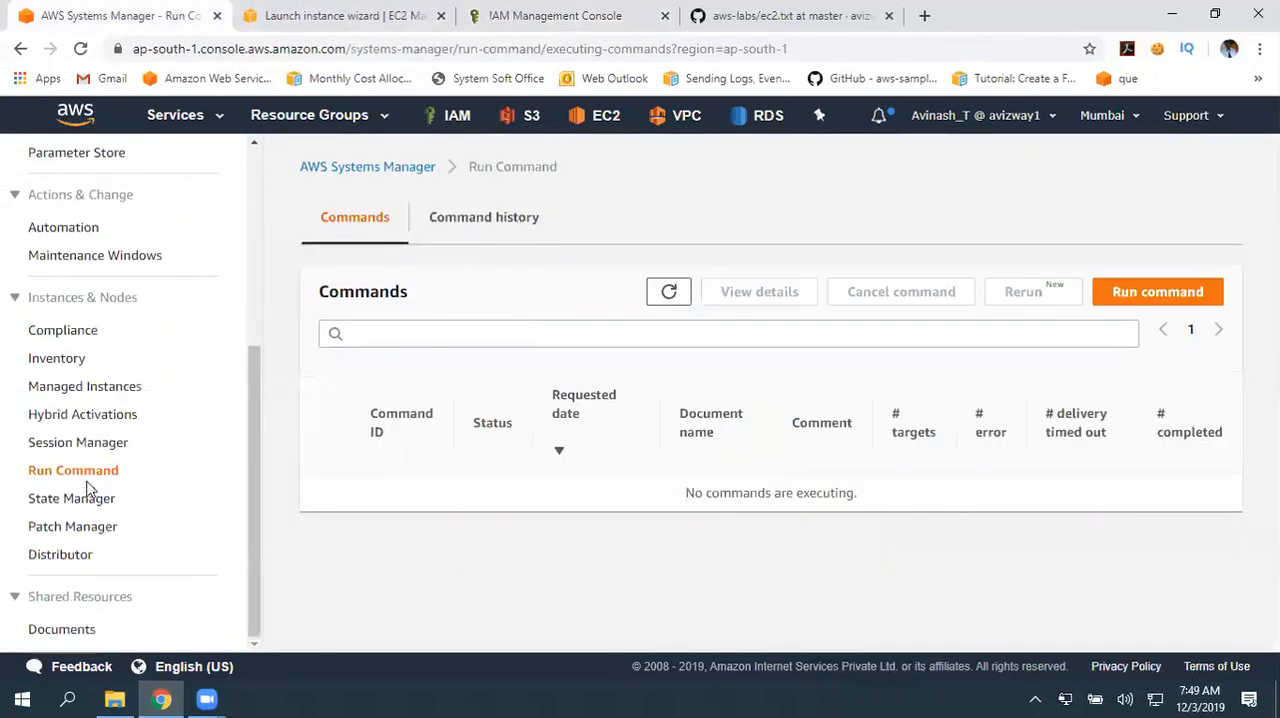
Compare the SSM policies offered for the new role with the IAM role setting in the instance launch wizard
scroll(86, 486, up, 2)
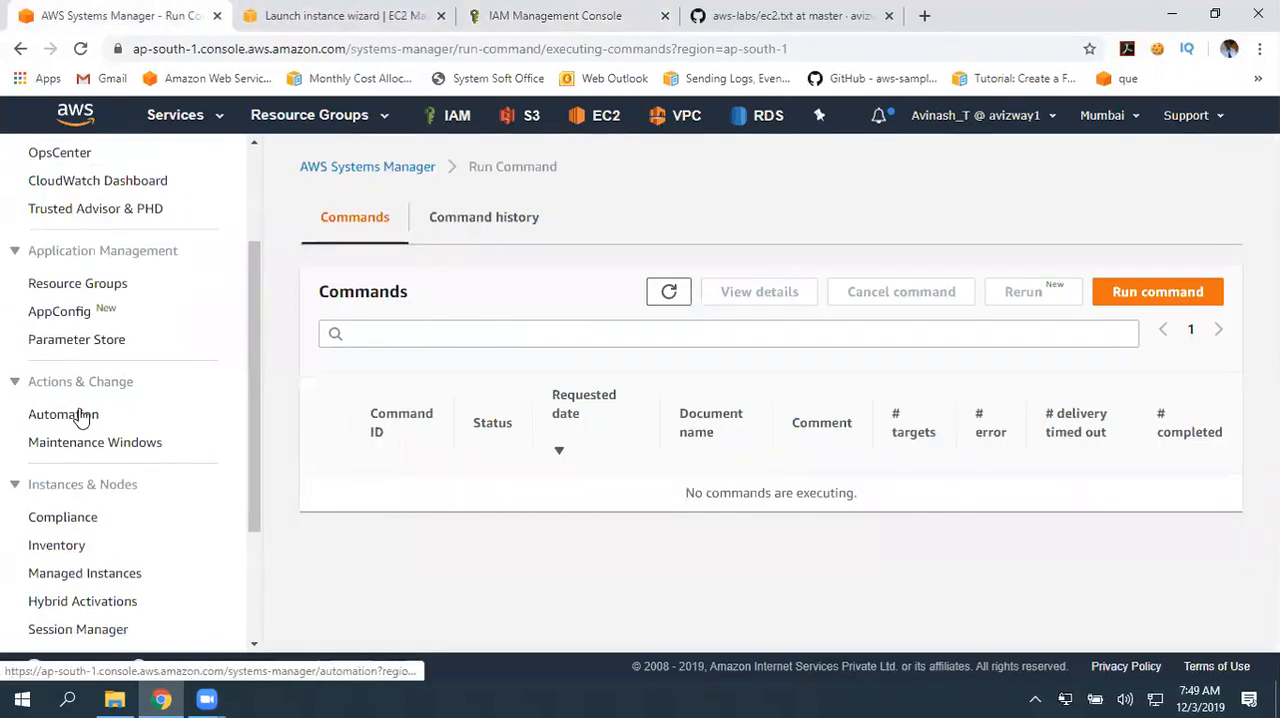
click(475, 18)
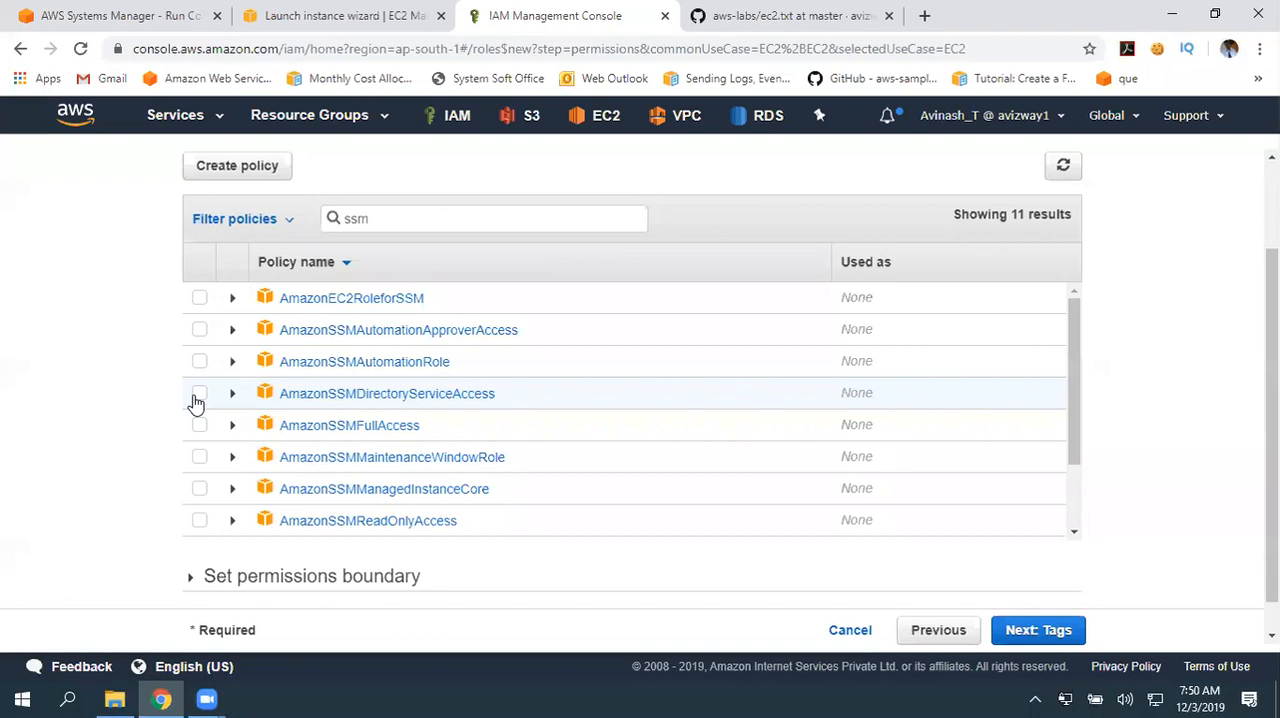
click(199, 395)
click(200, 393)
click(340, 15)
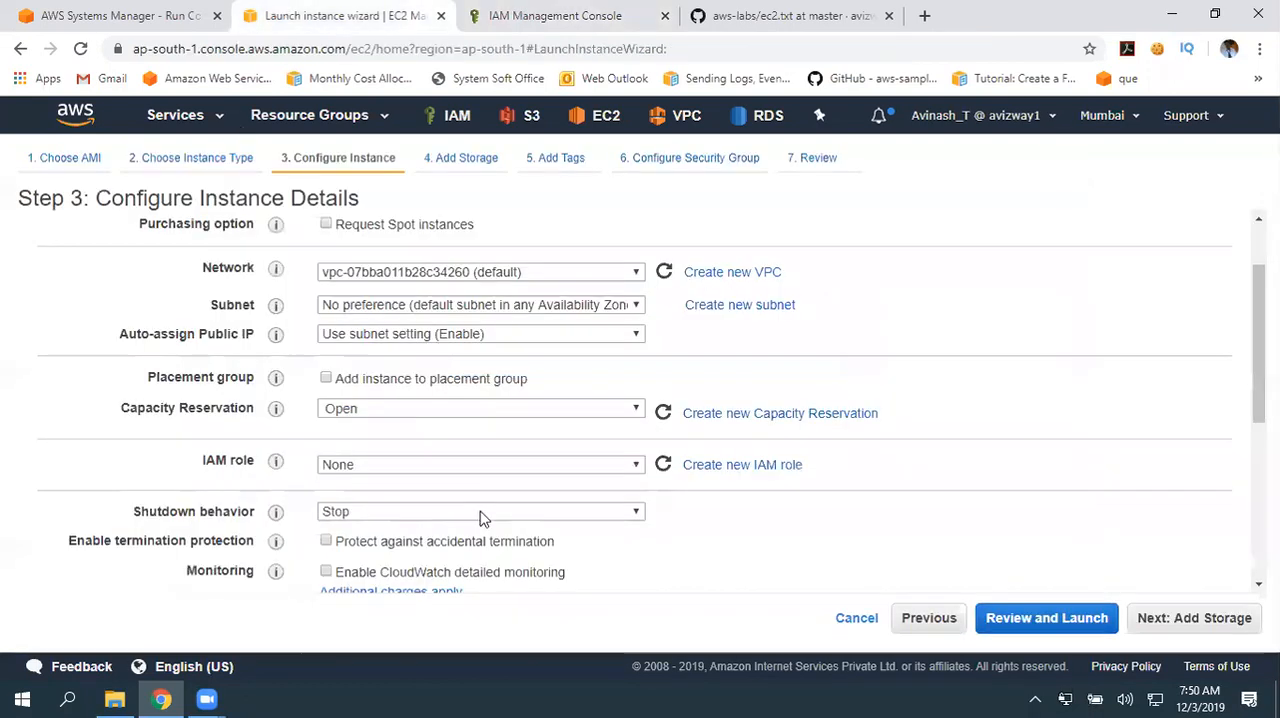
drag(202, 457, 256, 457)
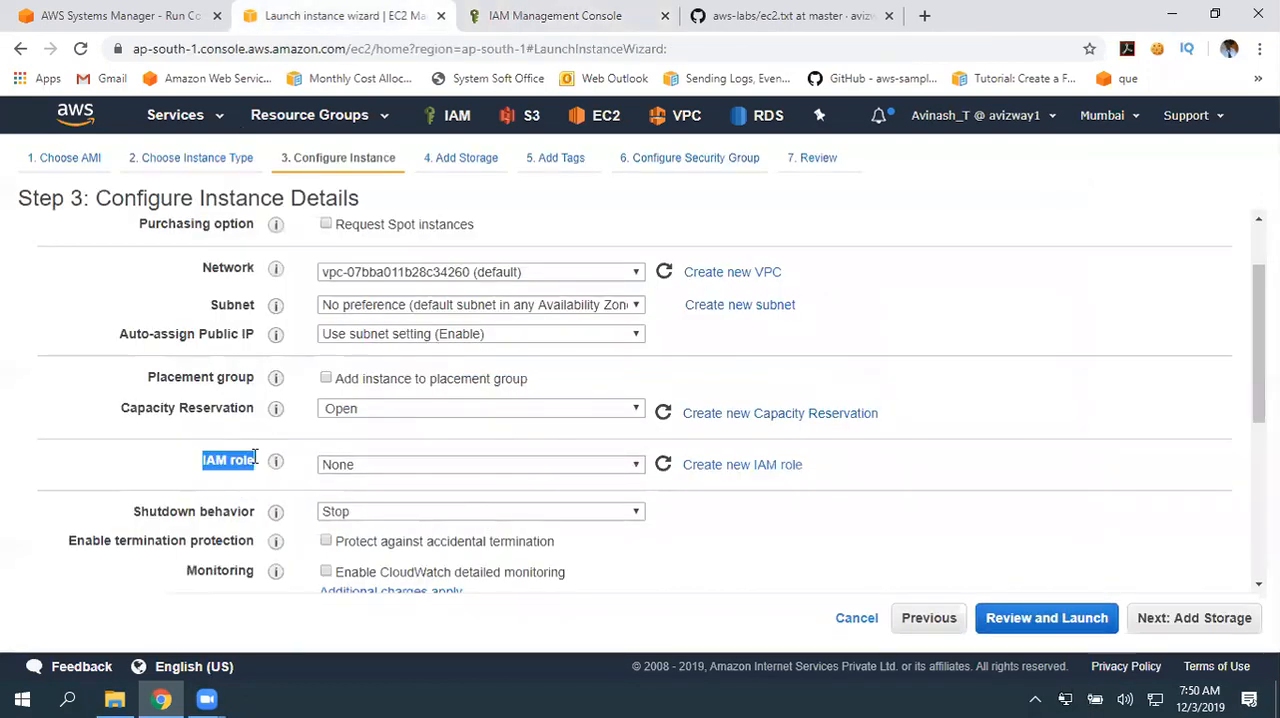
click(530, 16)
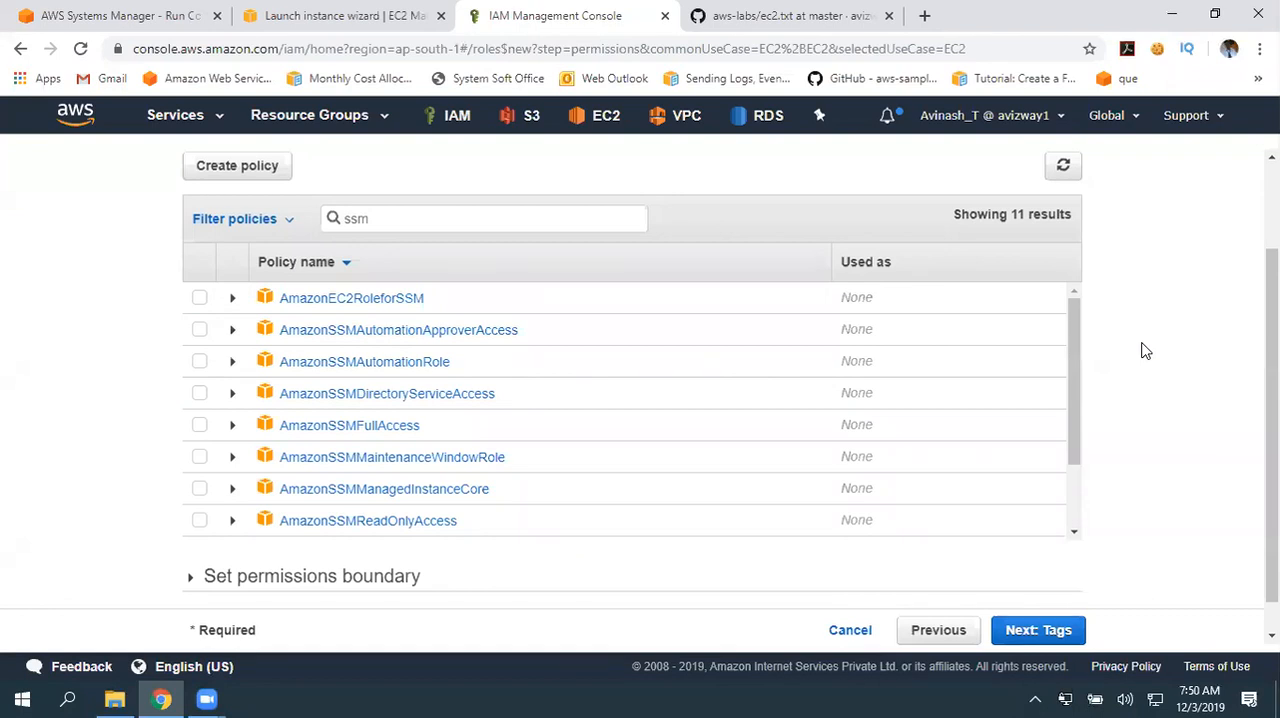
Look through the SSM policies and select AmazonEC2RoleforSSM for the new role
drag(1076, 343, 1077, 414)
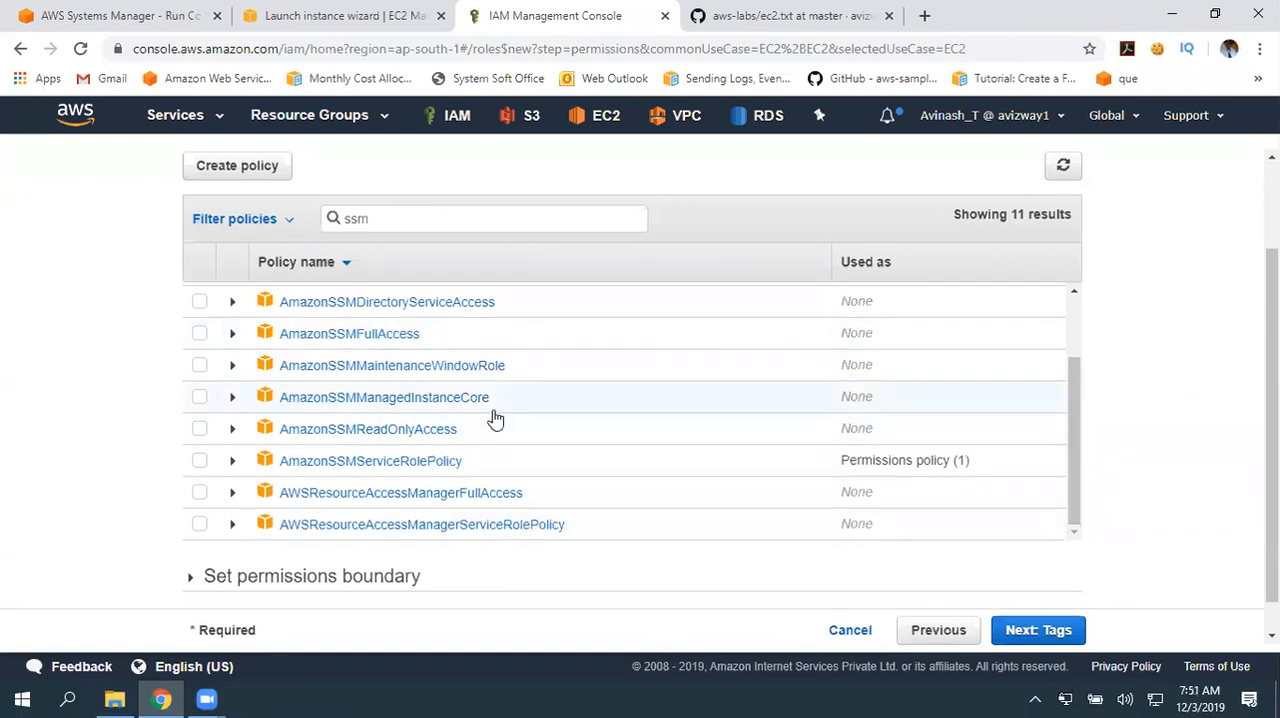
scroll(390, 425, up, 2)
click(199, 300)
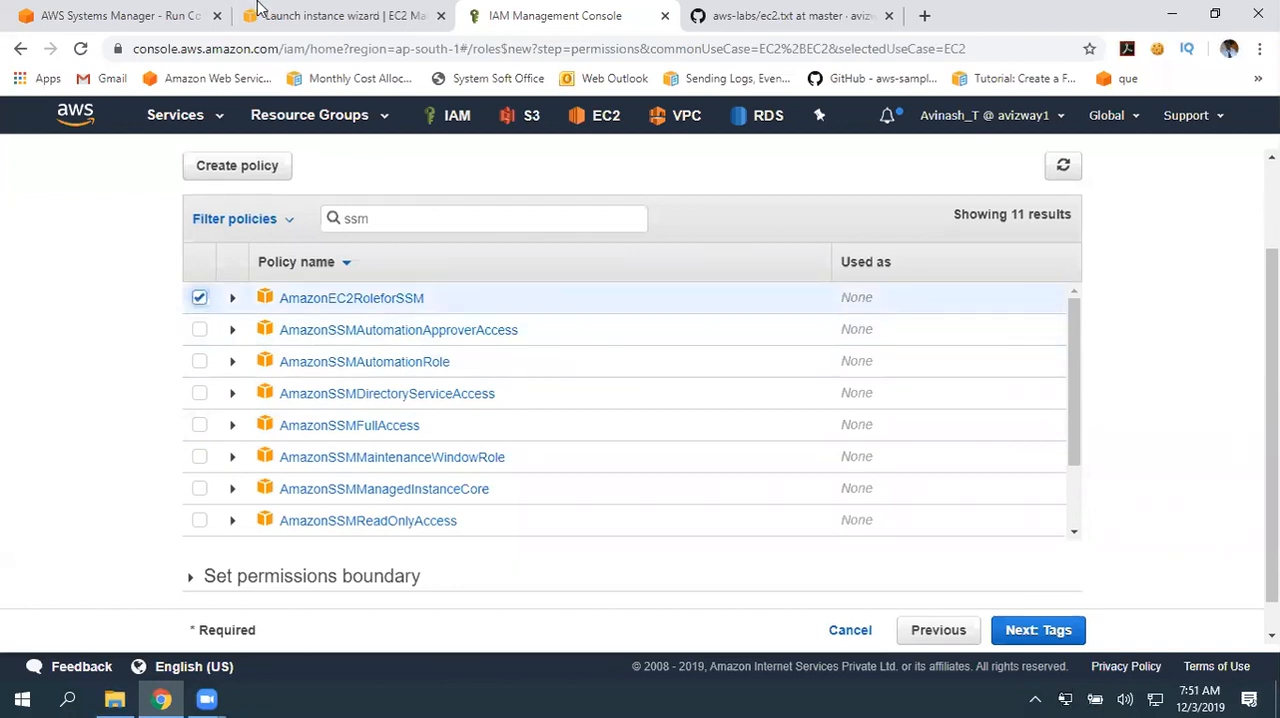
Review the Instances & Nodes features in Systems Manager and return to the role's policy list
click(172, 12)
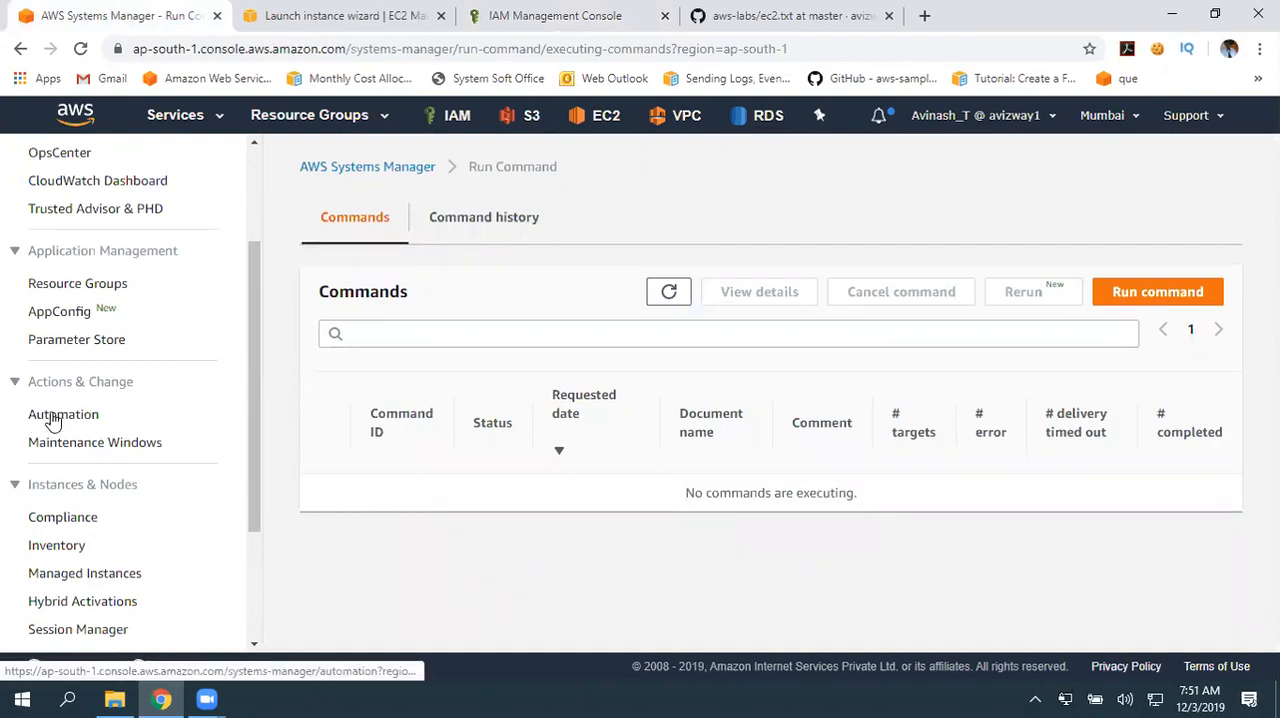
scroll(45, 420, down, 2)
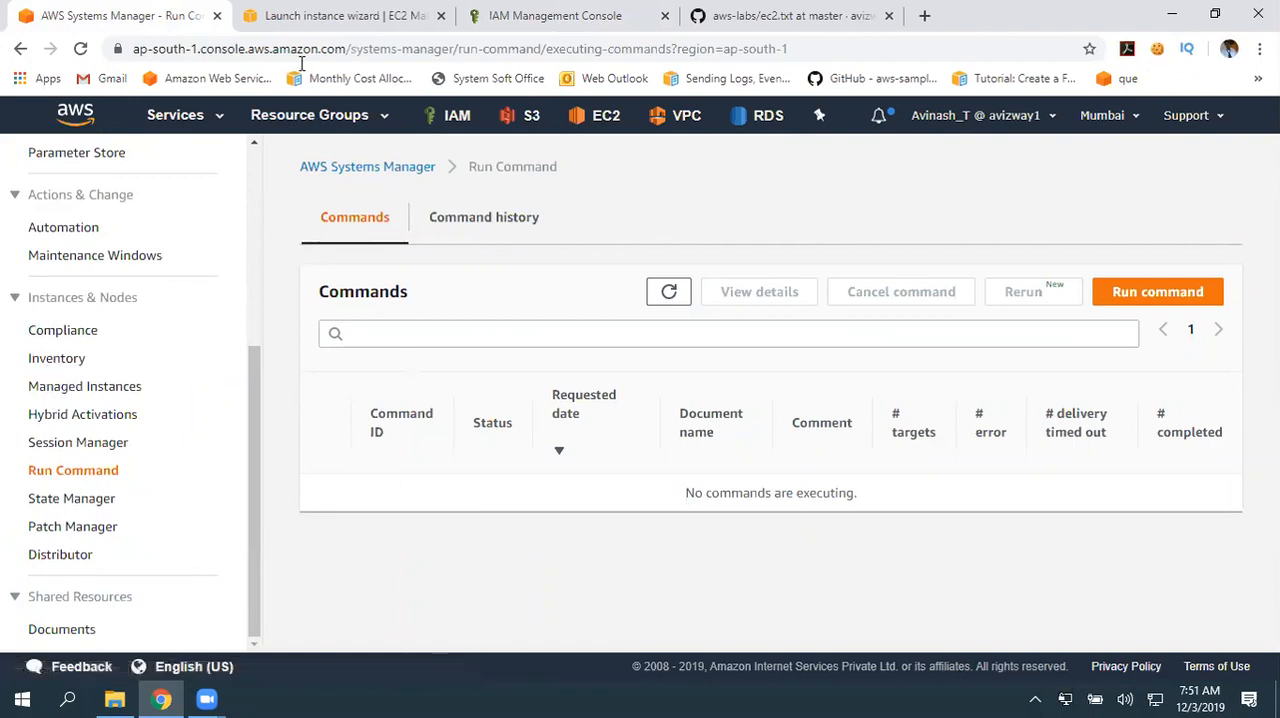
click(505, 10)
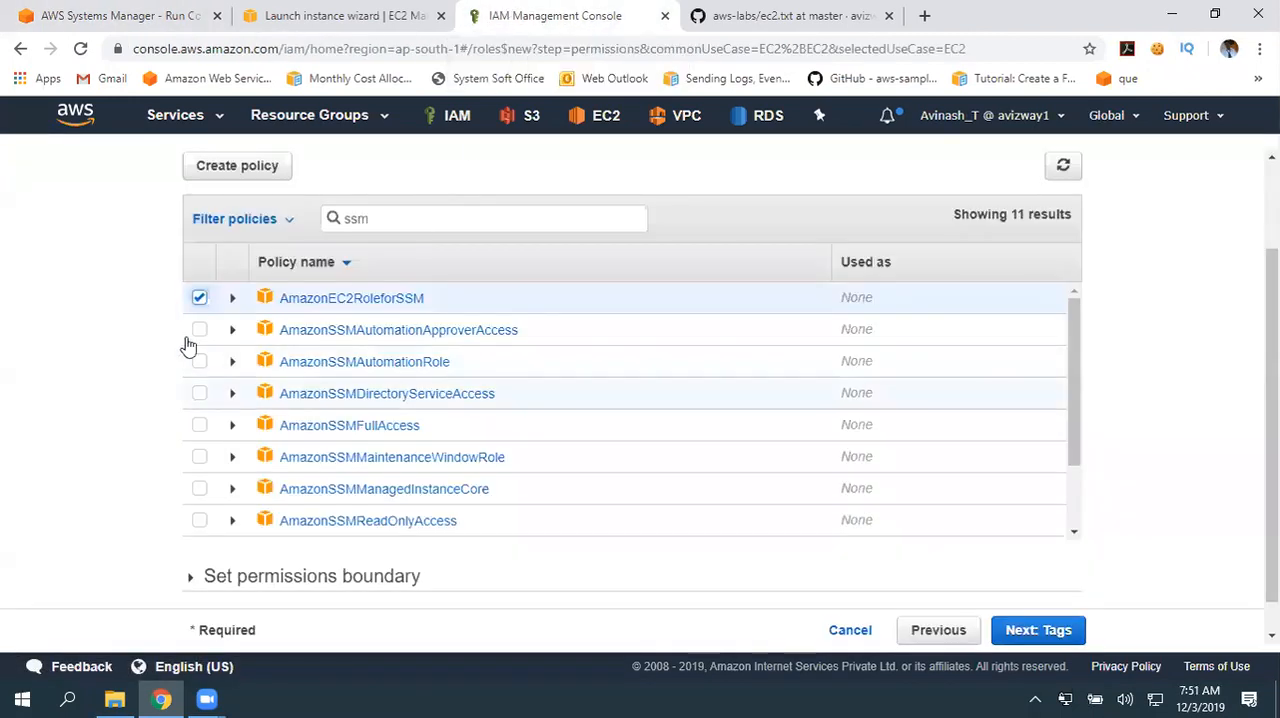
Replace AmazonEC2RoleforSSM with the AmazonSSMFullAccess policy and proceed to the role review without adding tags
click(199, 297)
click(200, 426)
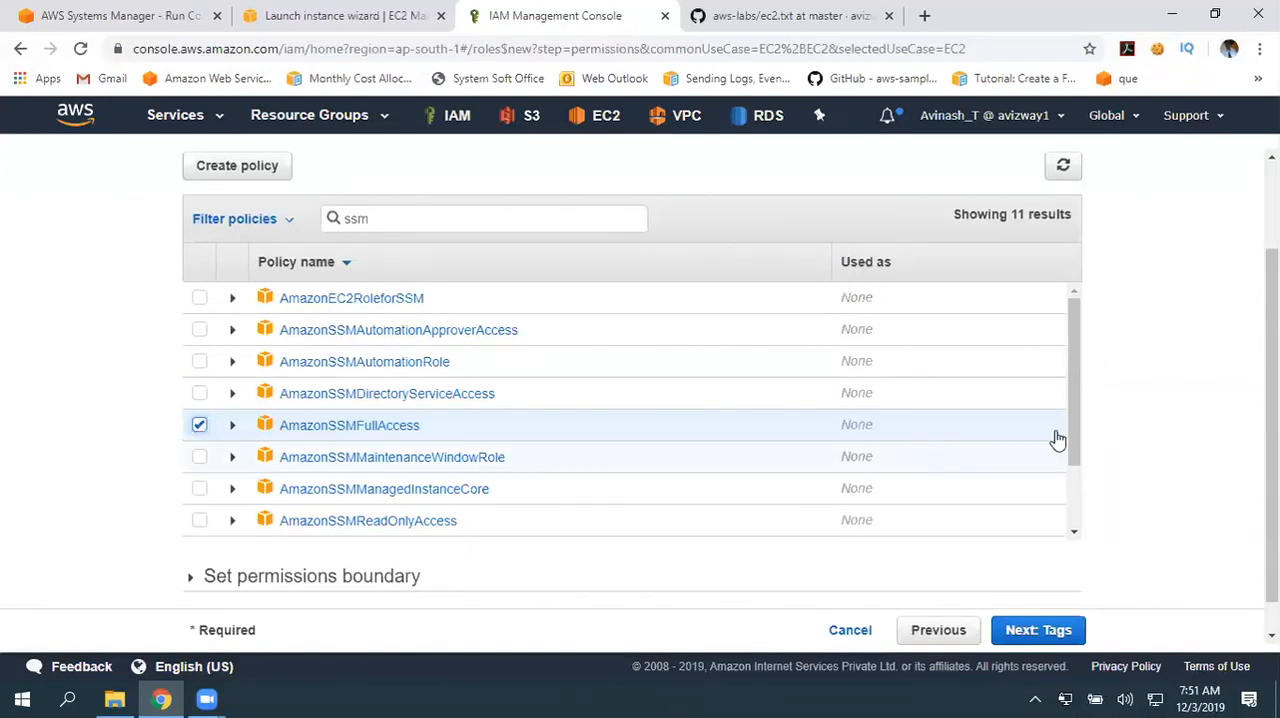
click(1068, 631)
click(1030, 632)
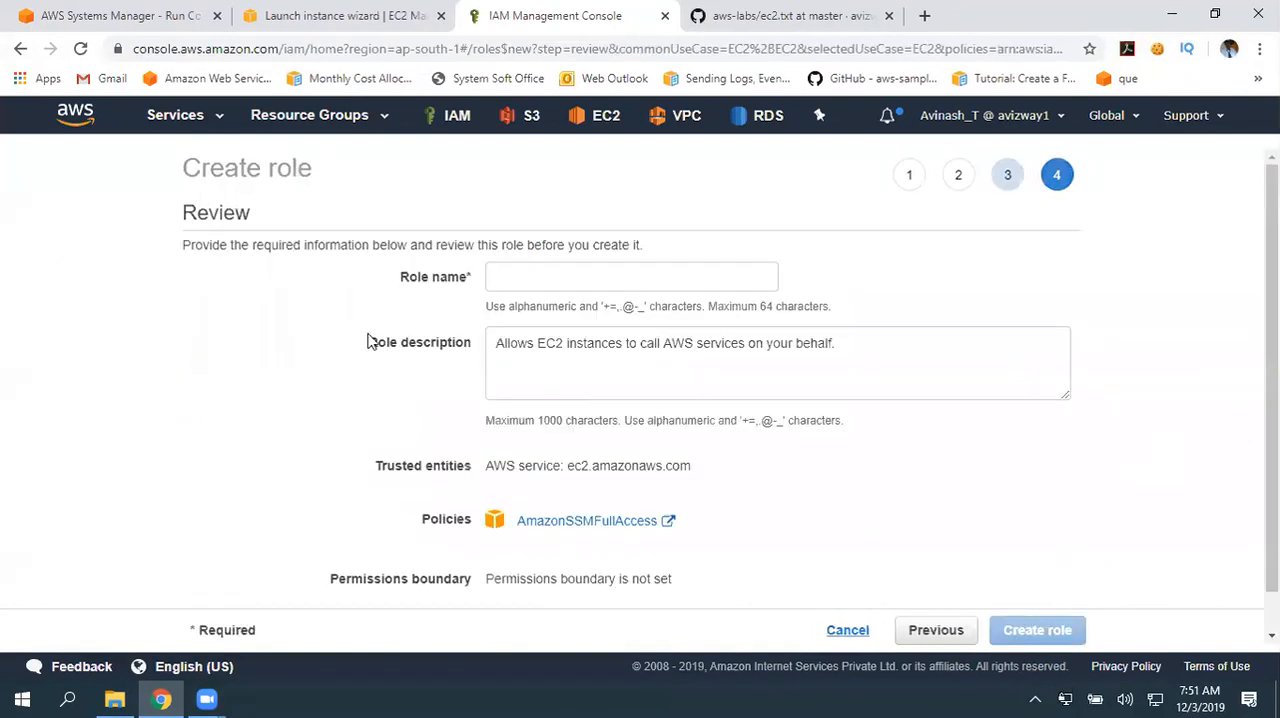
Create the role with the name SSMFullAccess and refresh the roles list
click(638, 279)
text(SSM)
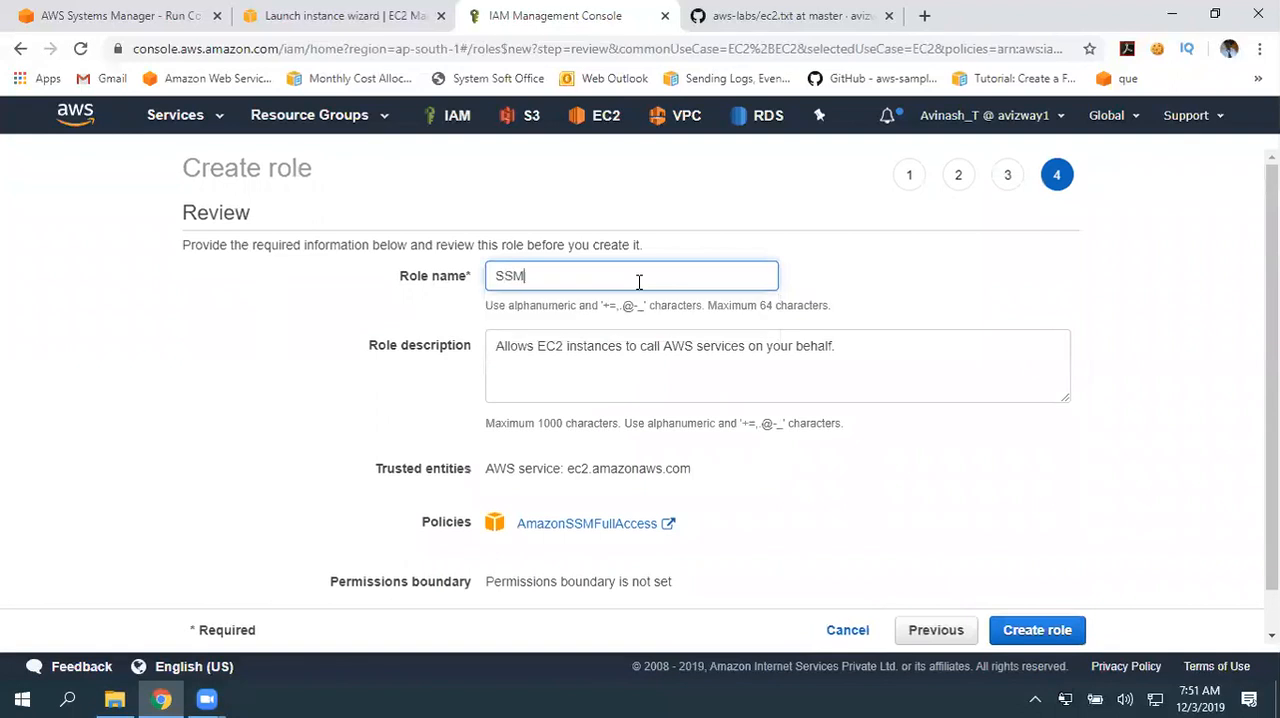
text(FullAccess)
click(1150, 348)
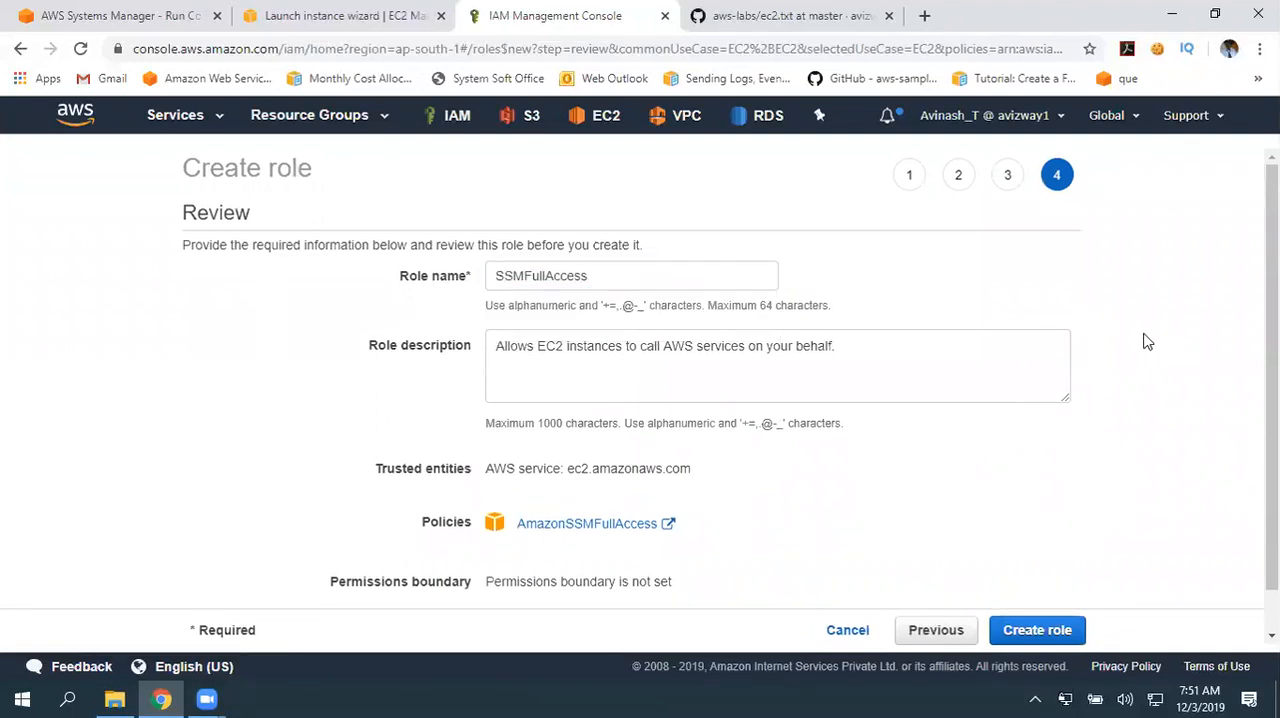
click(1030, 632)
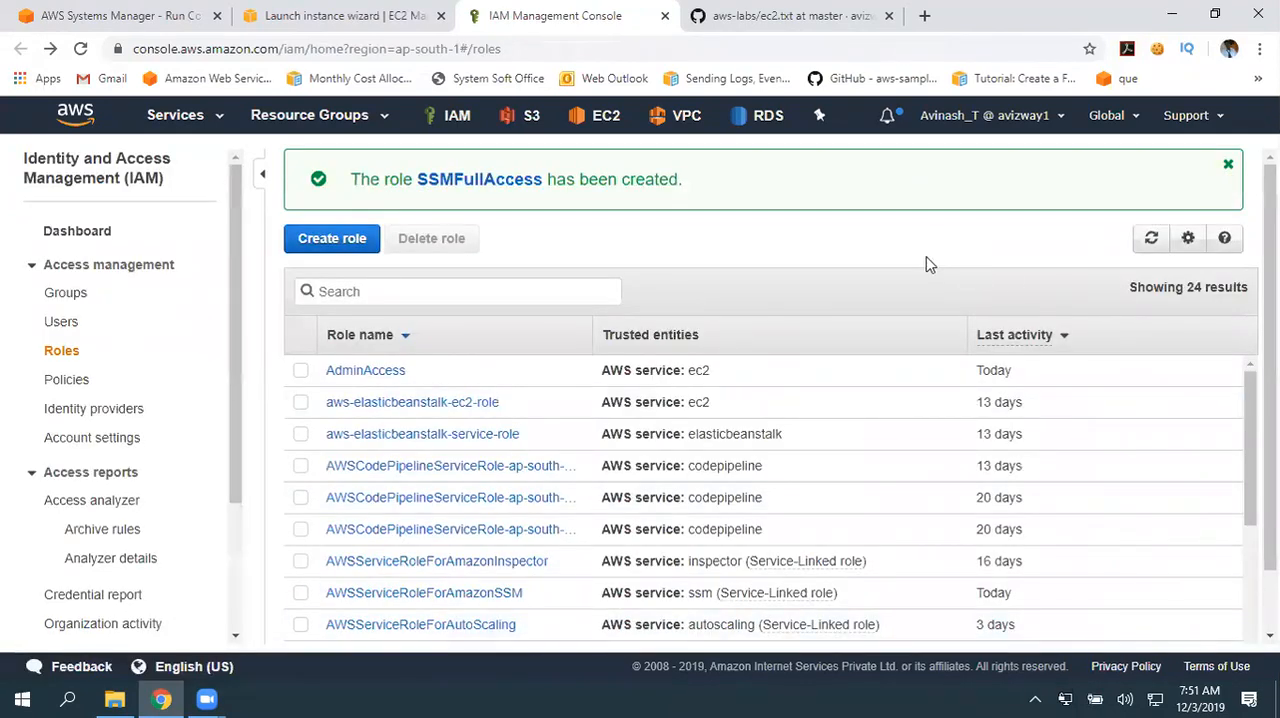
click(1150, 238)
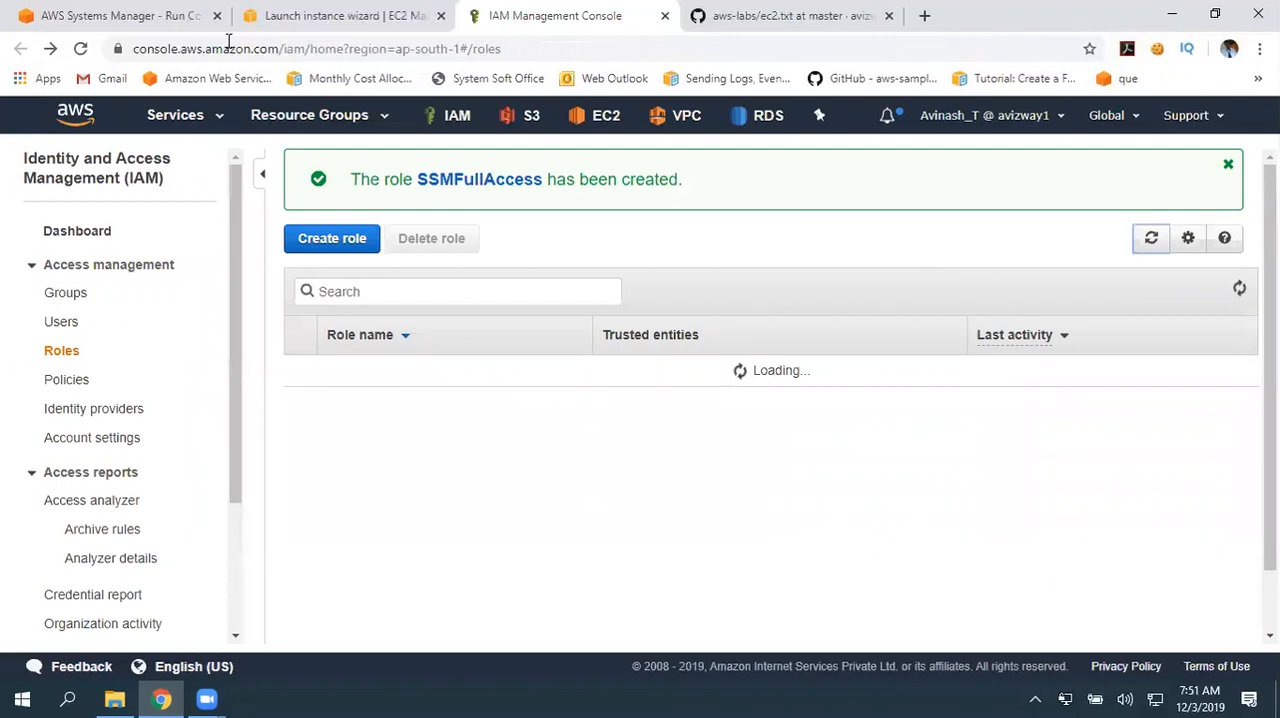
Assign the SSMFullAccess IAM role to the instance in the launch wizard and accept the default storage settings
click(343, 16)
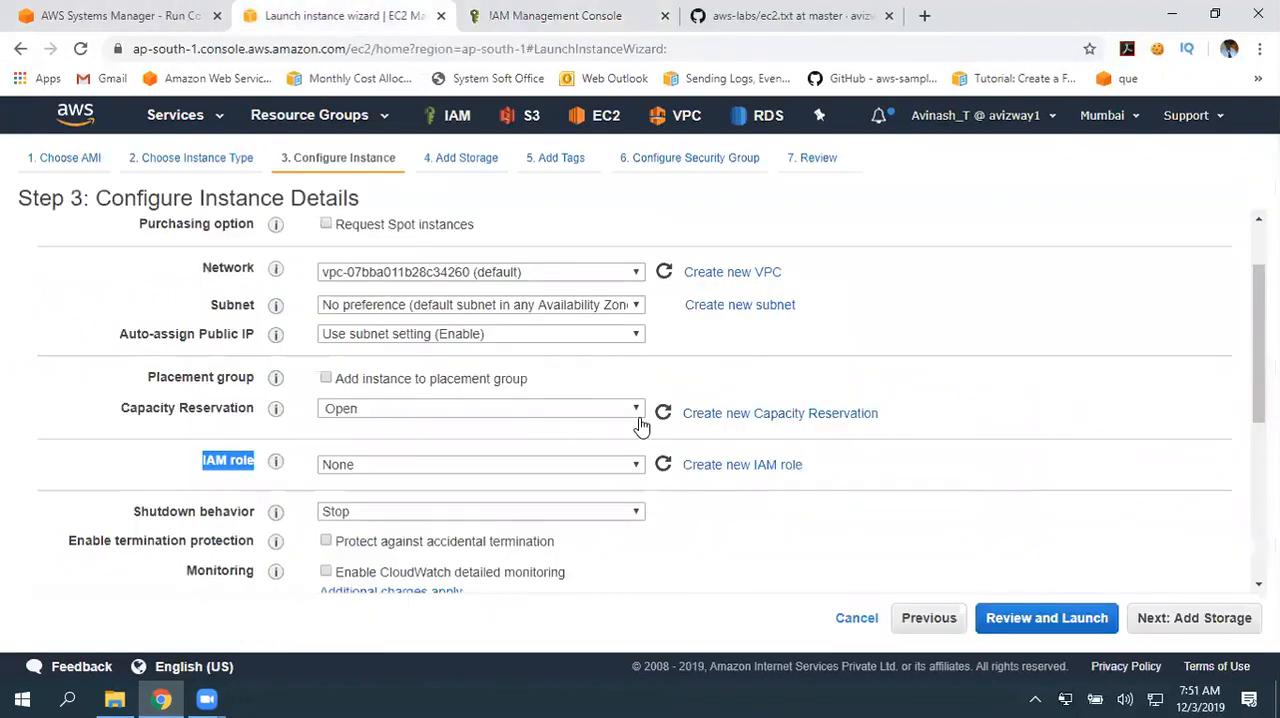
click(664, 466)
click(585, 464)
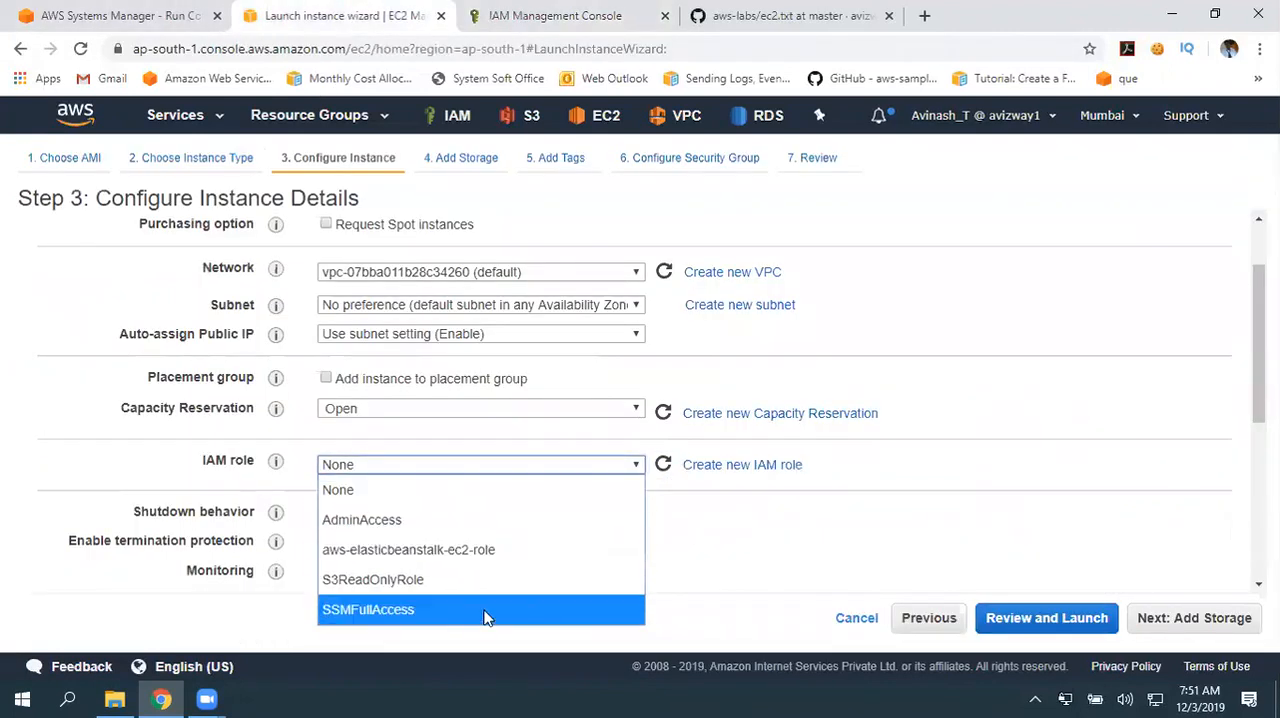
click(530, 617)
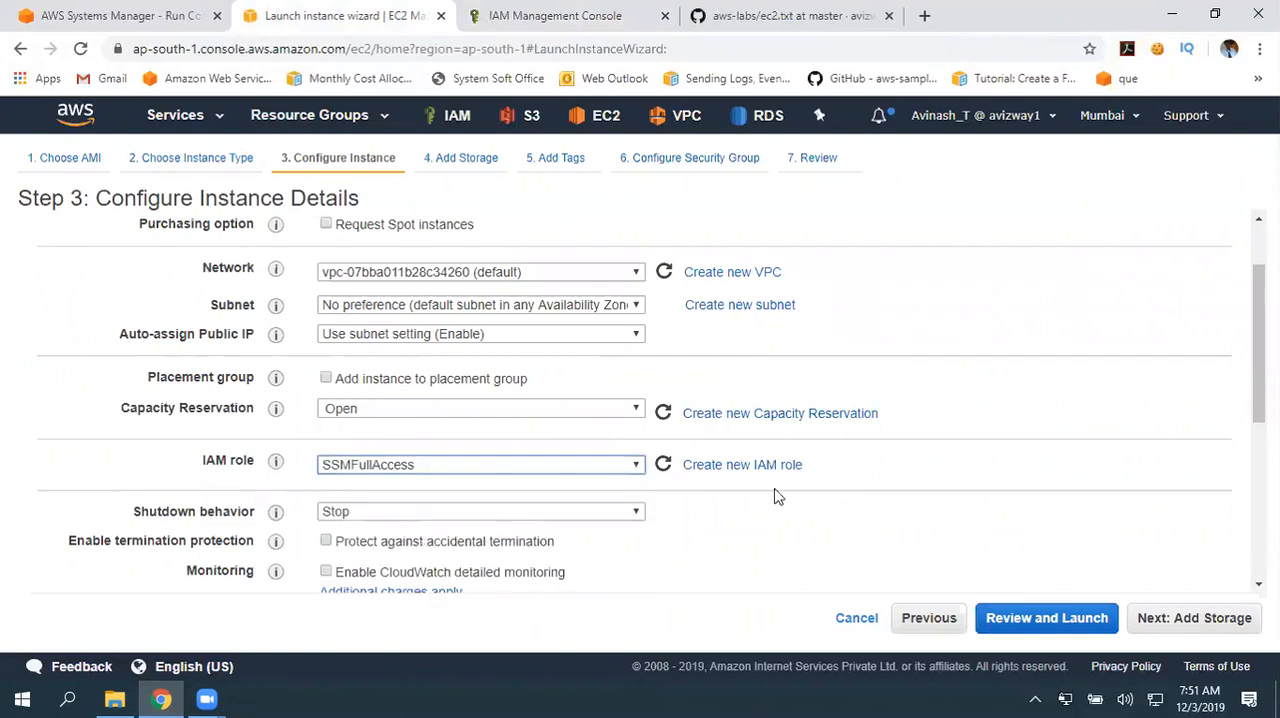
click(1175, 620)
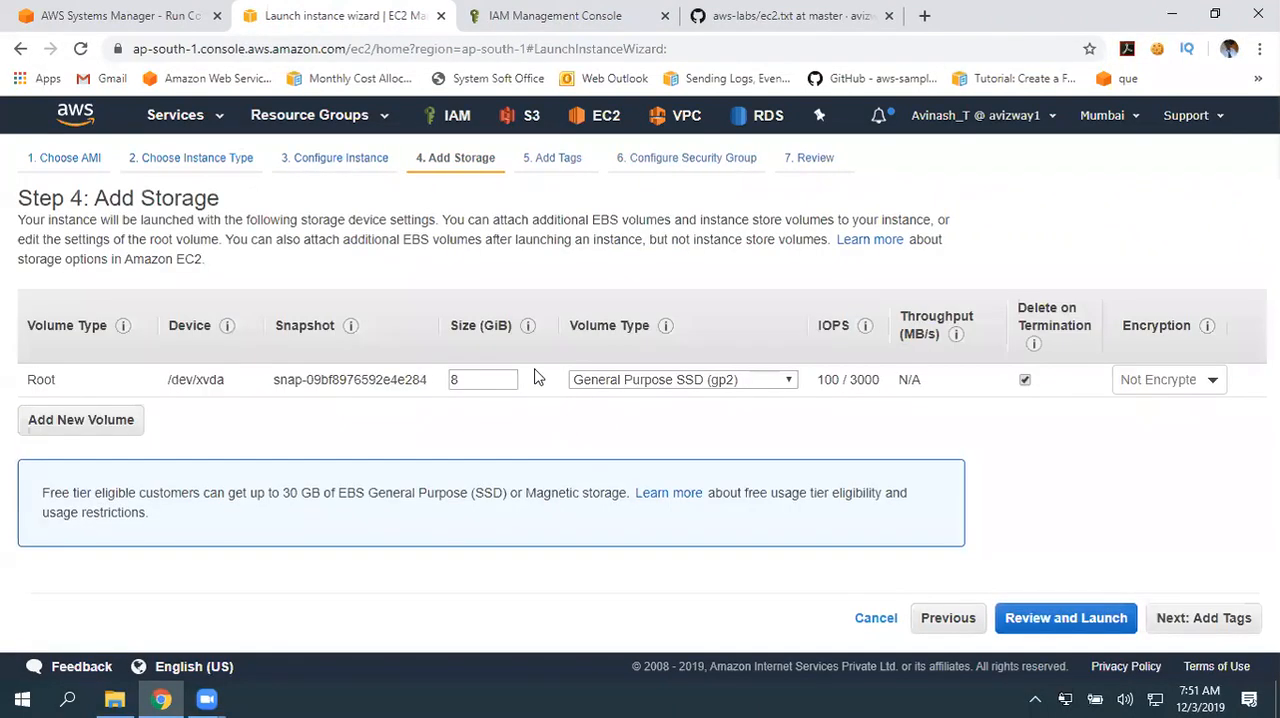
click(1210, 620)
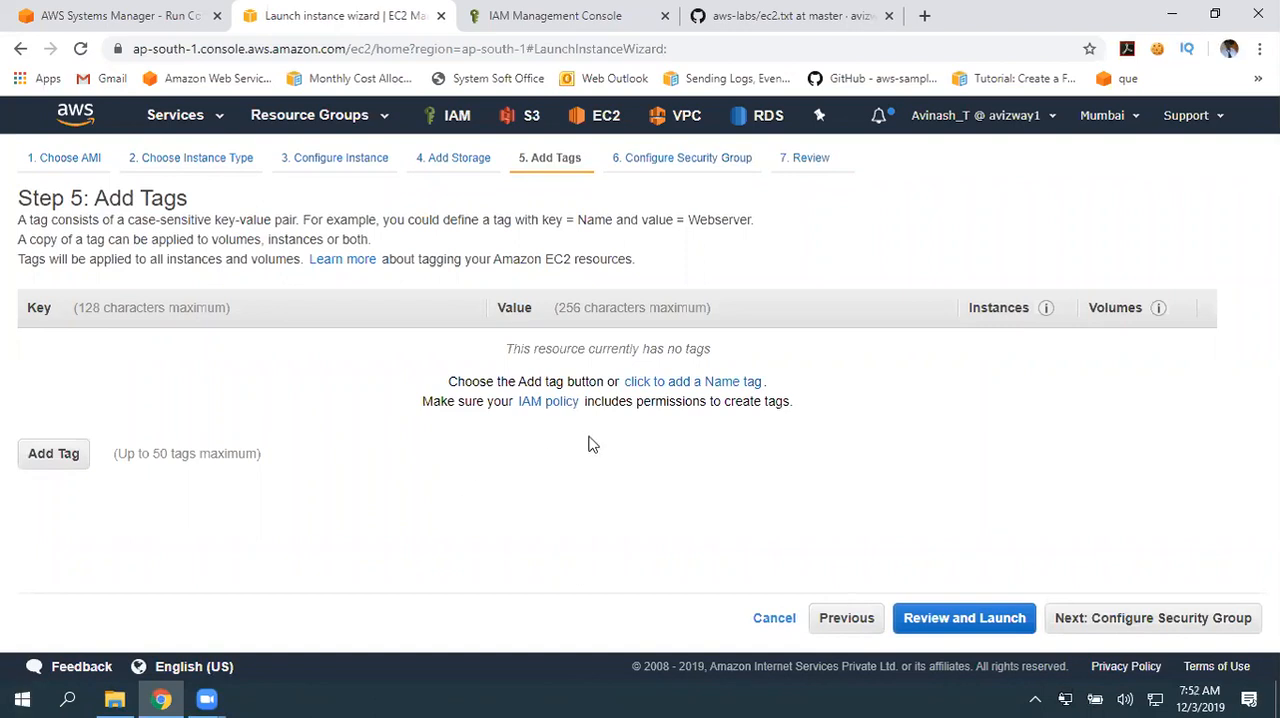
Add a Name tag to the instance with the value "Production Server for App"
click(717, 381)
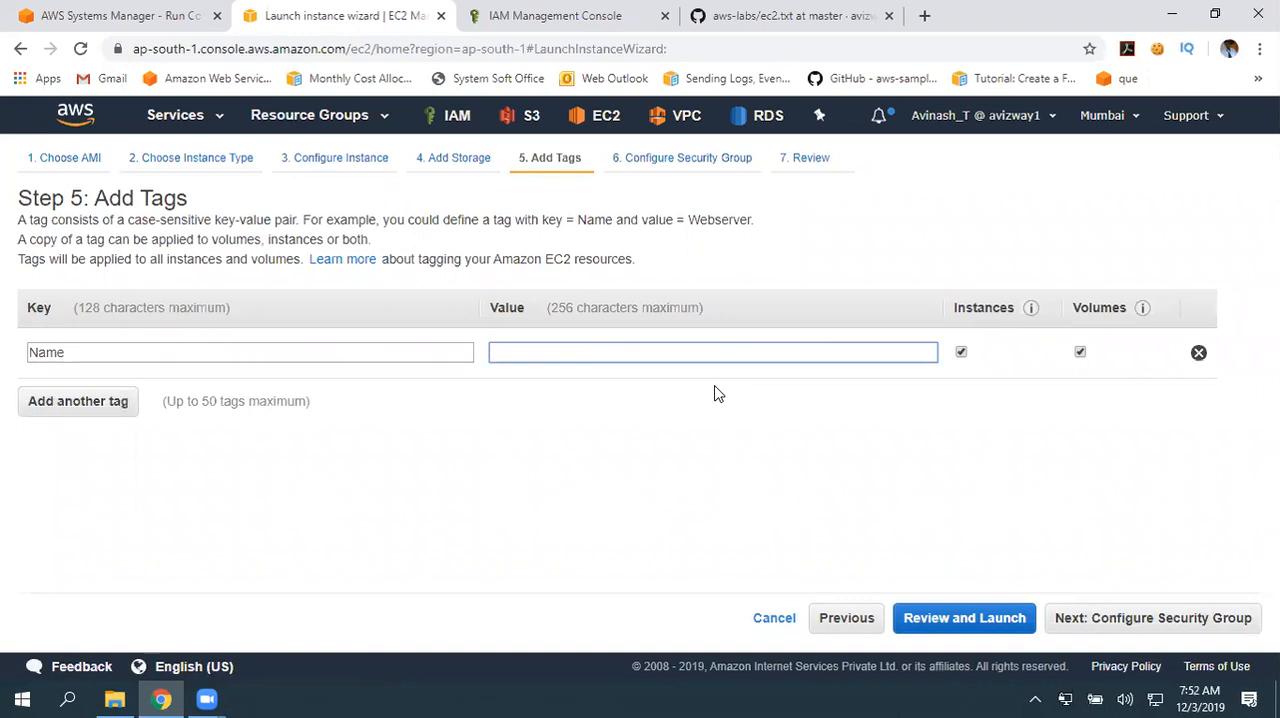
text(Produc)
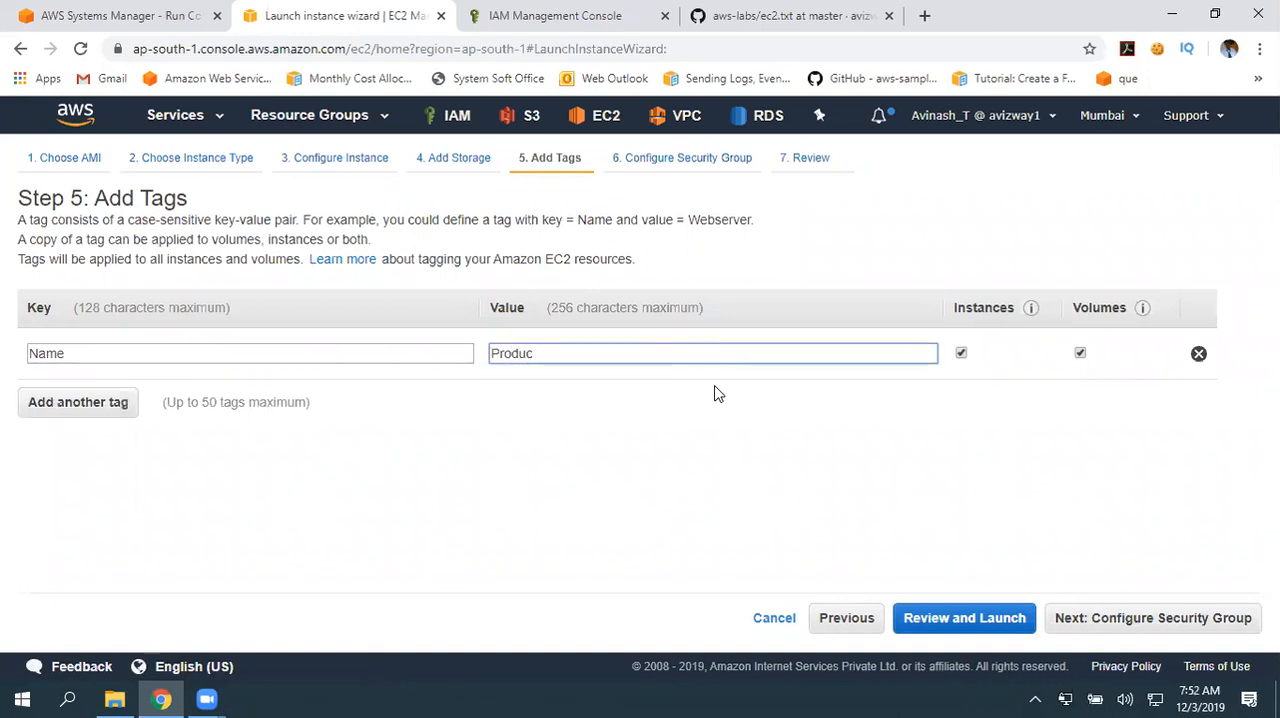
key(BackSpace)
text(ction Server)
text( for APppp)
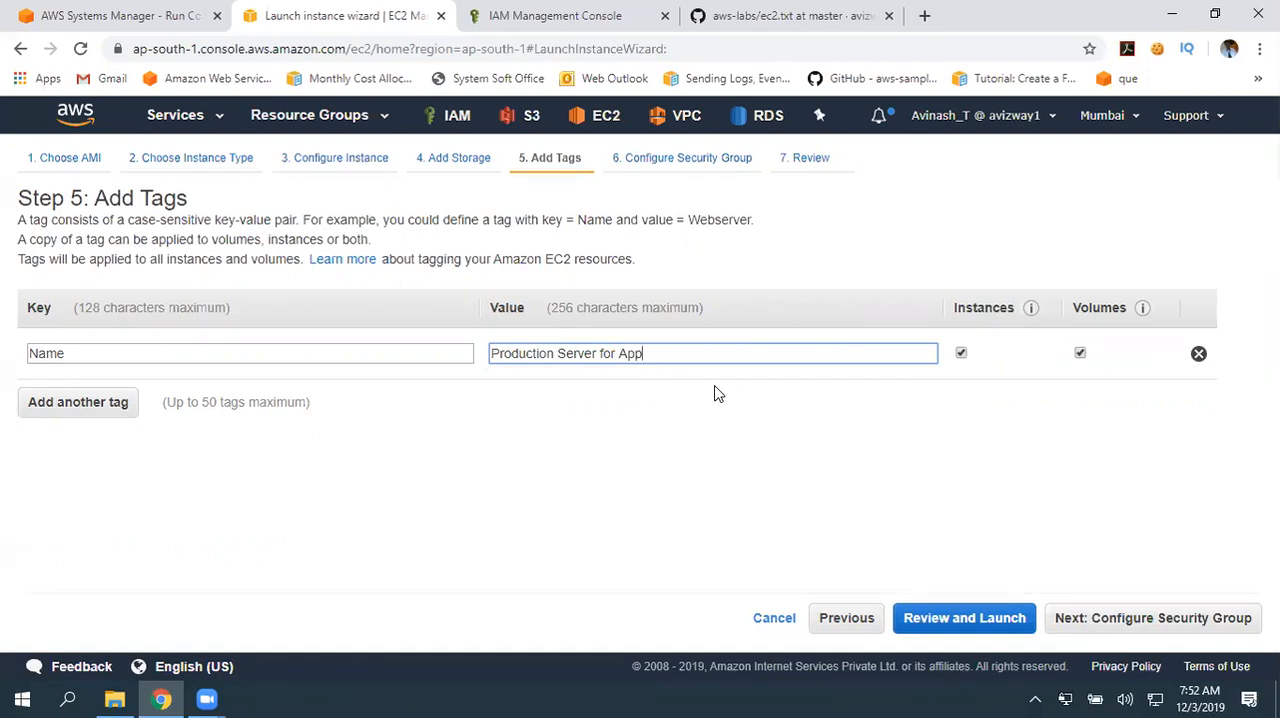
Add two more instance tags: OS with the value Linux and Project with the value Java
click(76, 410)
text(OS)
key(Tab)
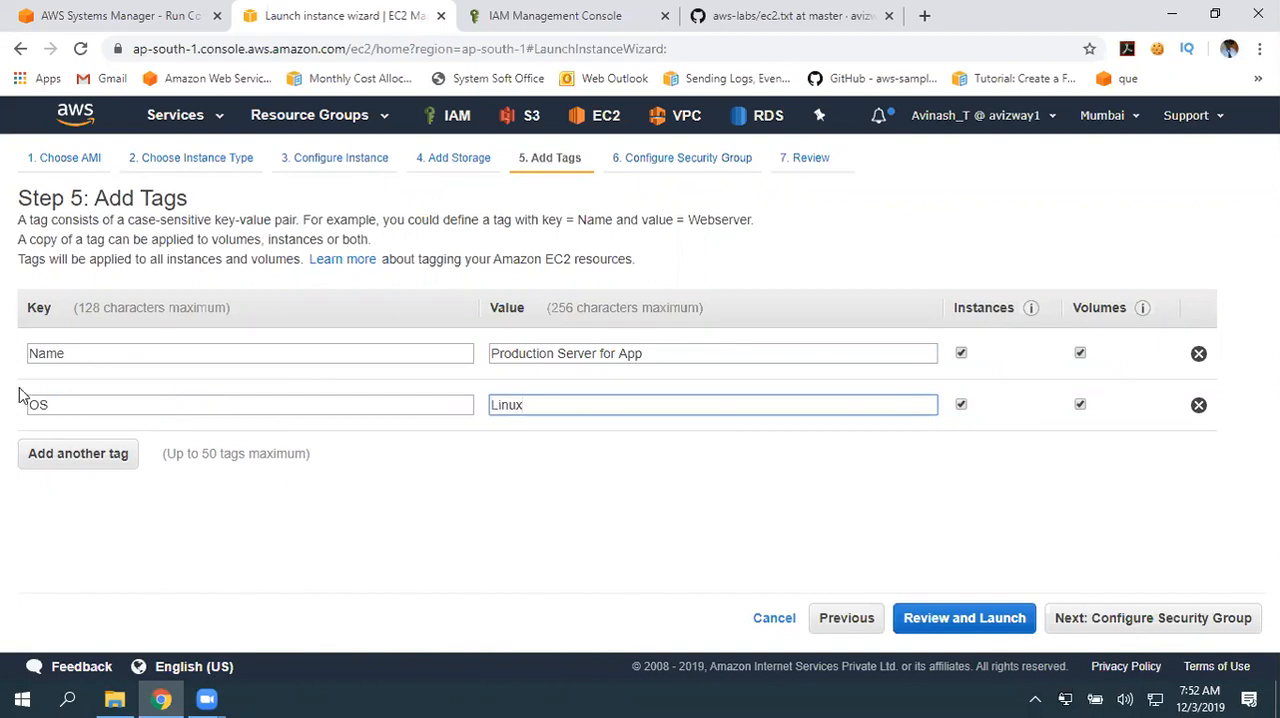
click(42, 453)
text(Pro)
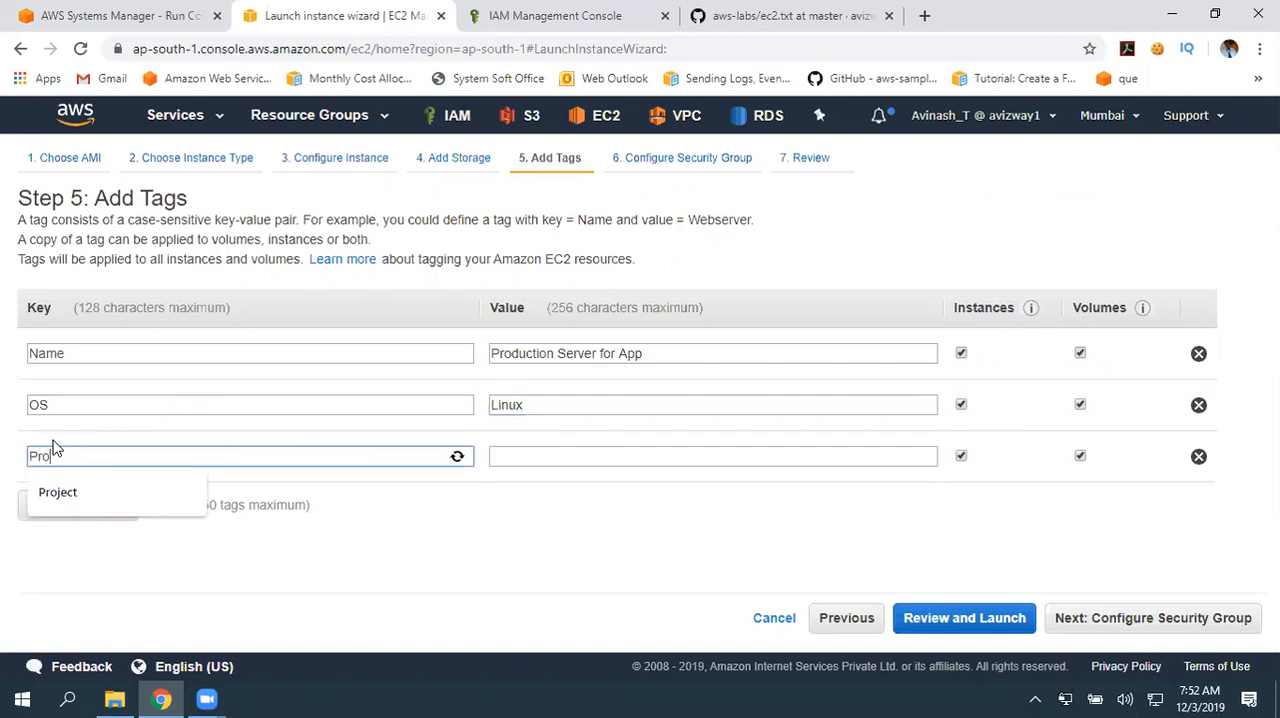
text(jectr)
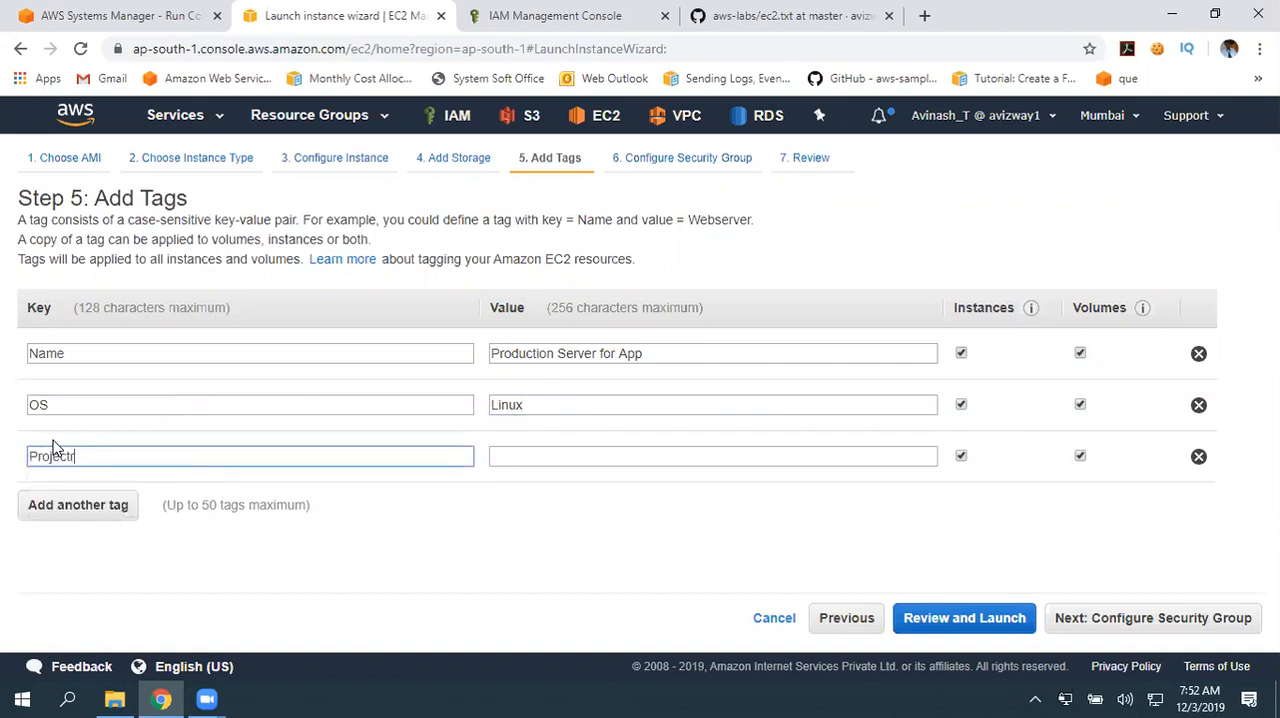
key(Tab)
text(Java)
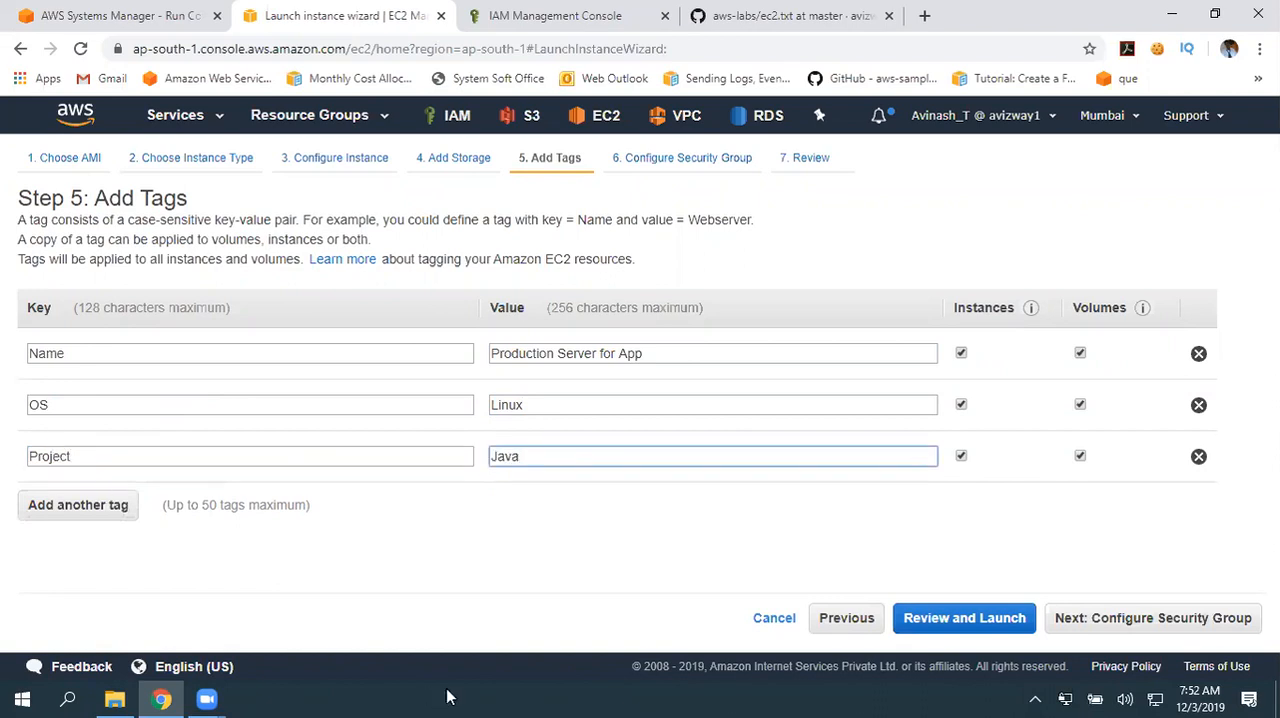
click(567, 568)
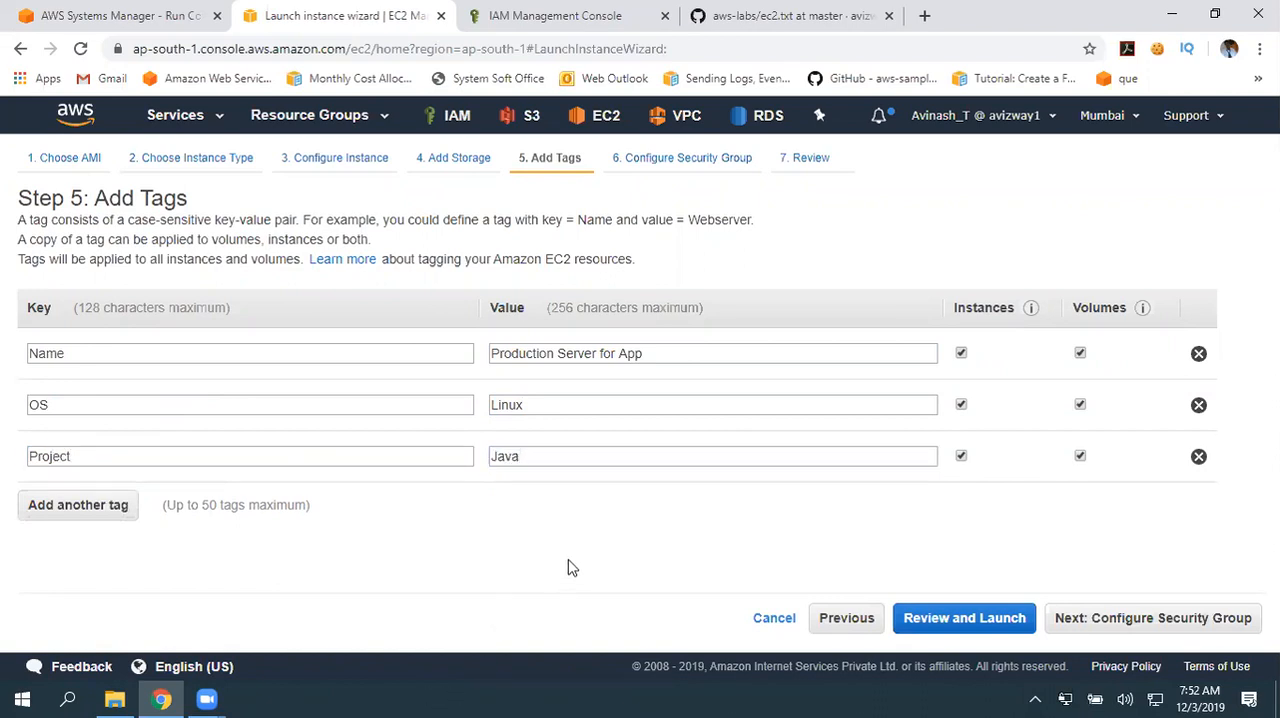
Assign the existing security group NewSGForWebservers to the instance
click(1156, 624)
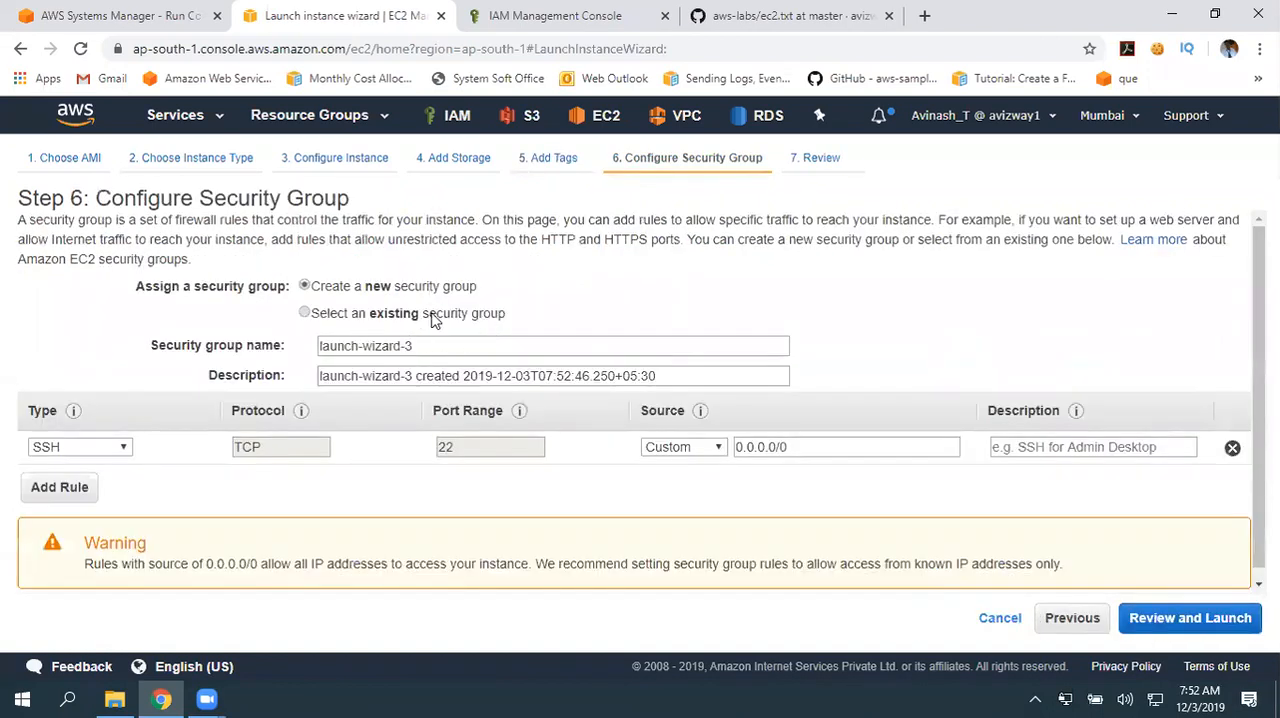
click(435, 318)
scroll(578, 400, down, 1)
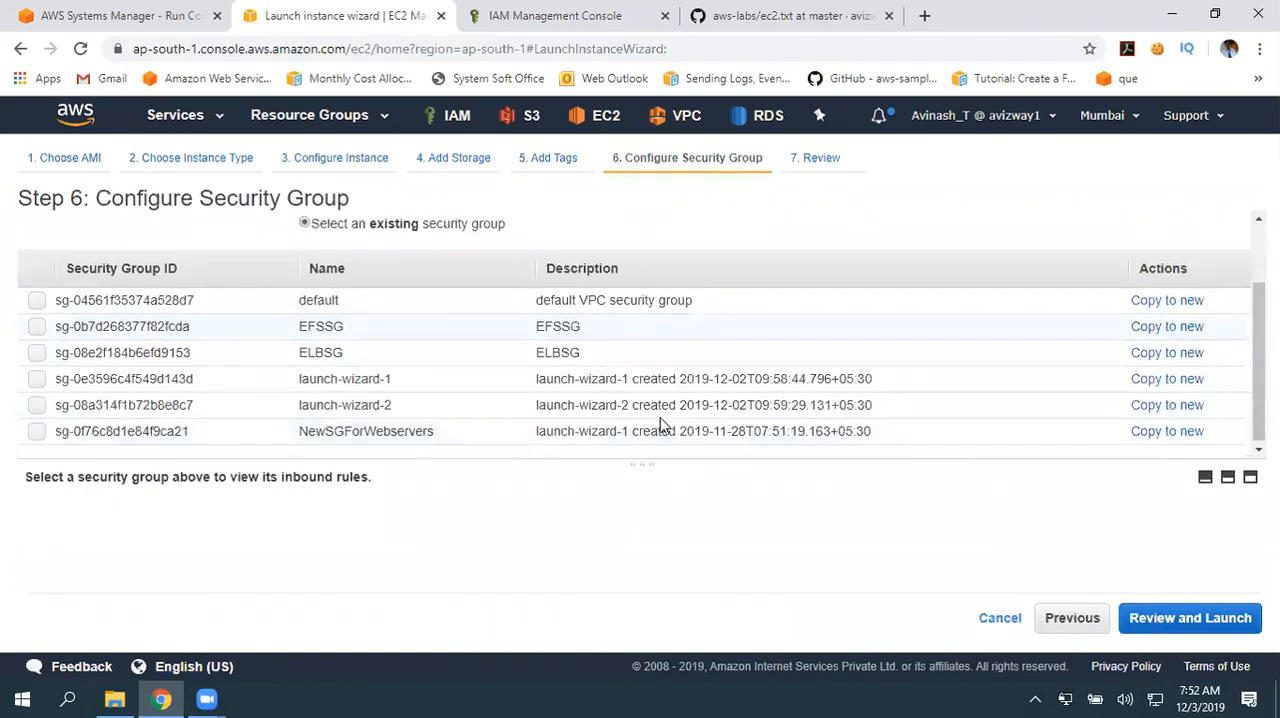
click(580, 430)
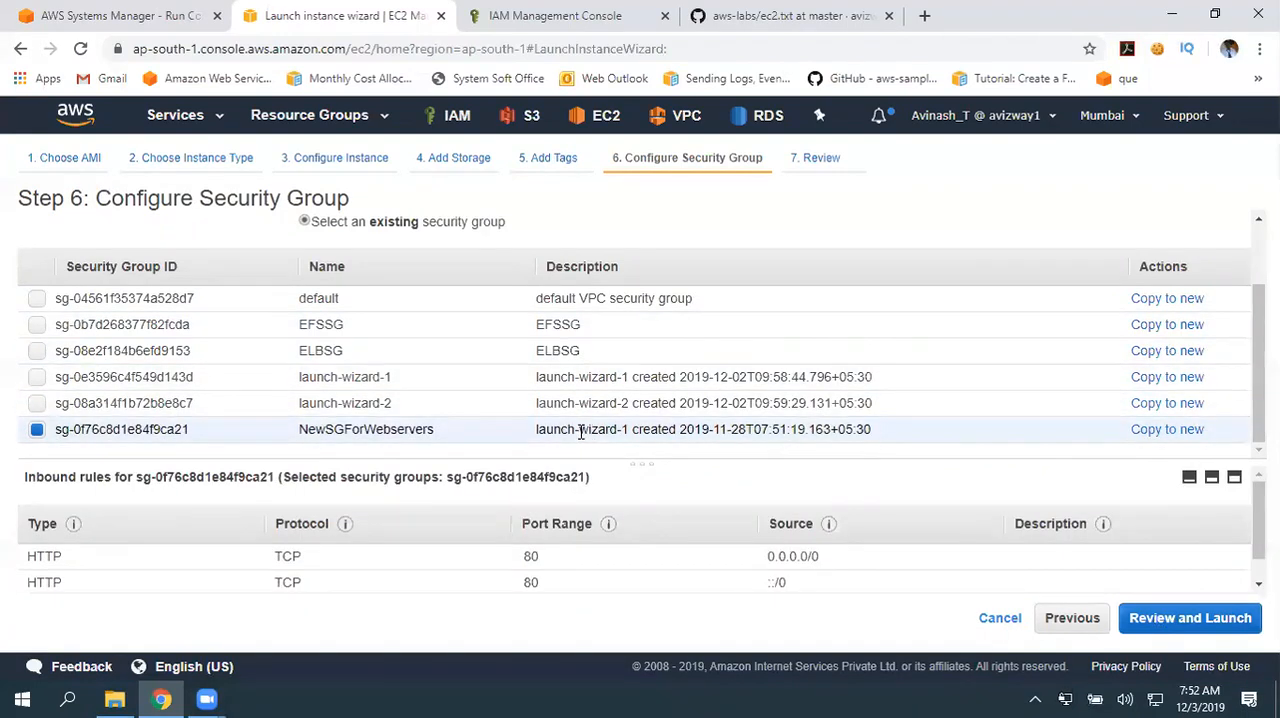
Launch the instance with the existing MumbaiKP key pair, acknowledging access to its private key file
click(1185, 620)
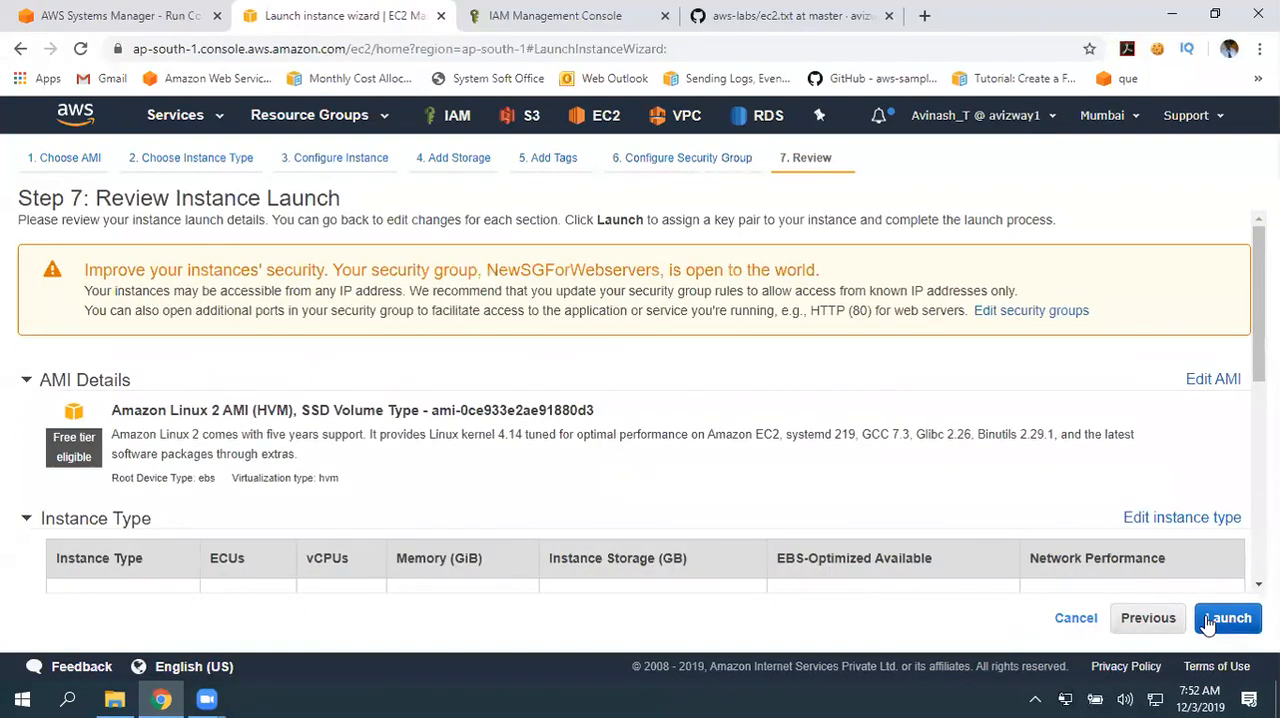
click(1226, 618)
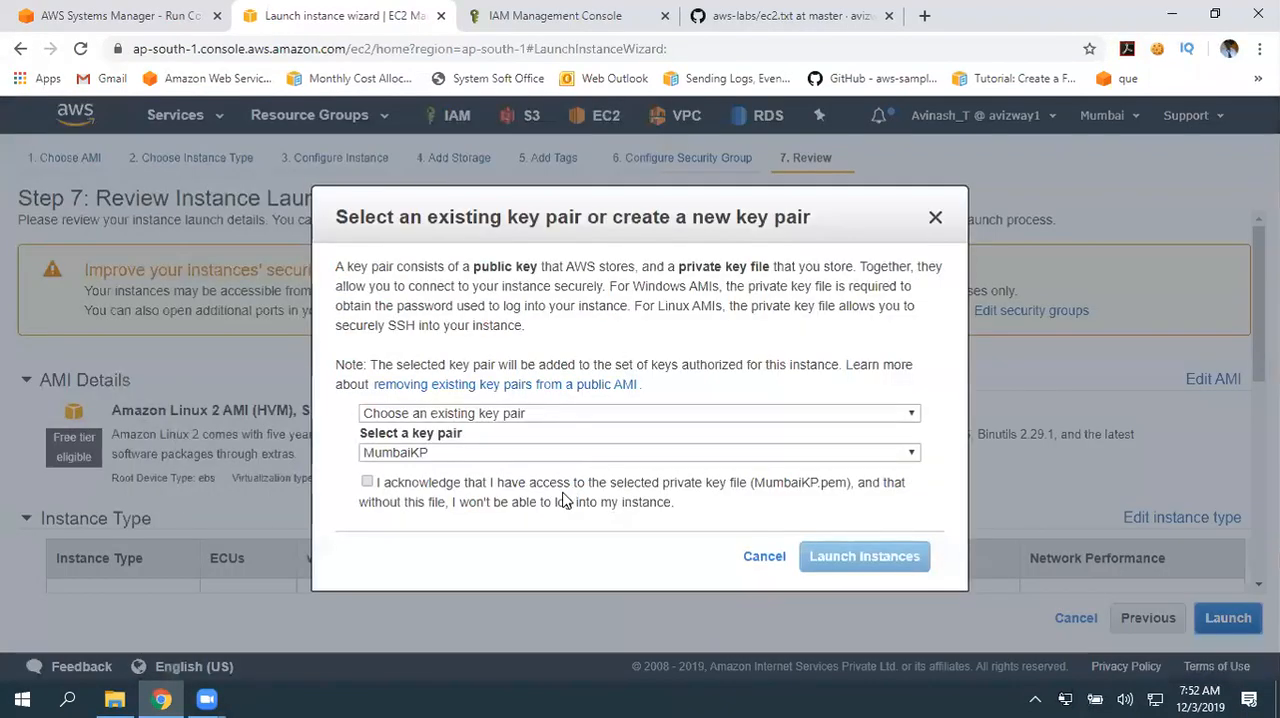
click(463, 484)
click(866, 558)
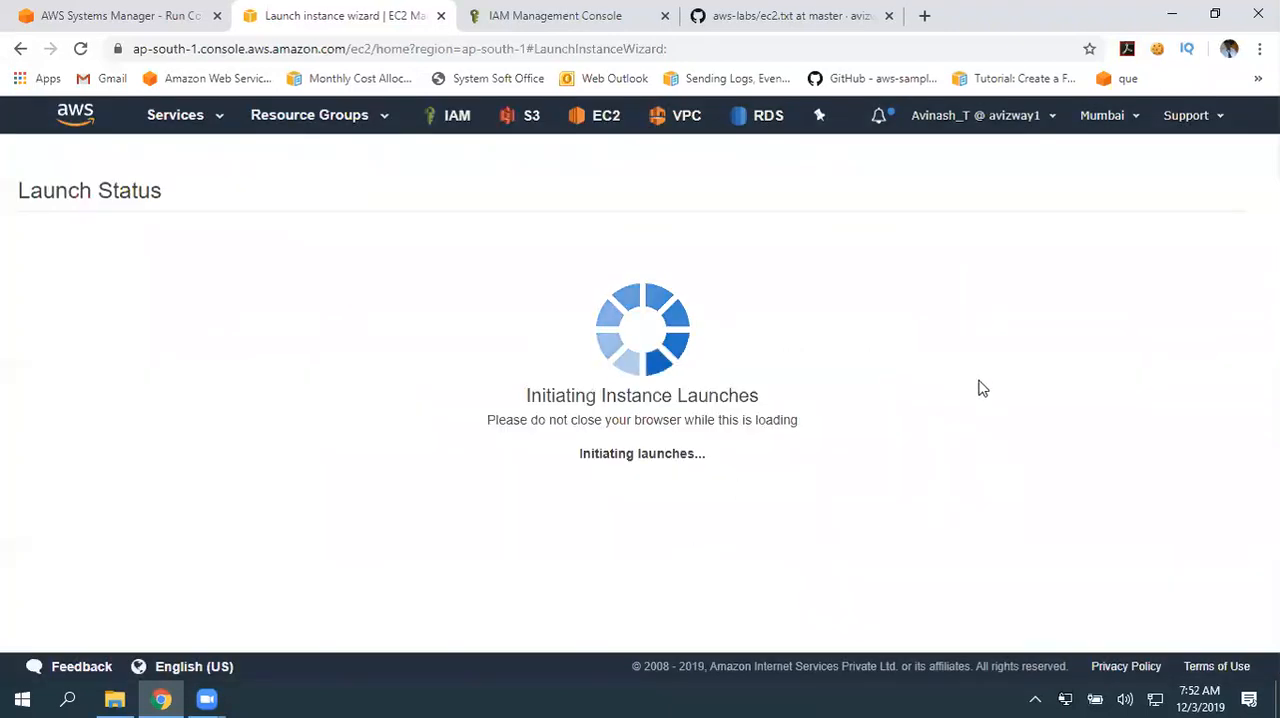
Return to the instances list and refresh it to check the state of the newly launched server
scroll(990, 380, down, 1)
scroll(1030, 392, down, 3)
click(1186, 626)
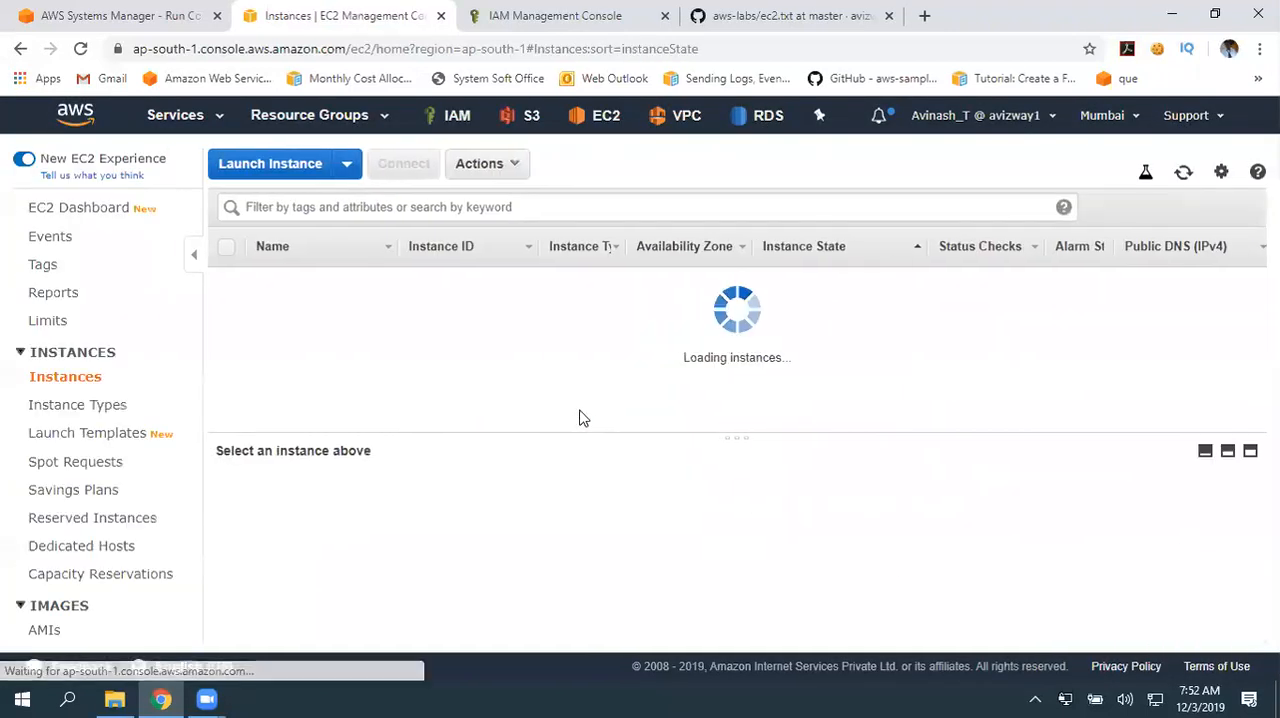
click(1184, 175)
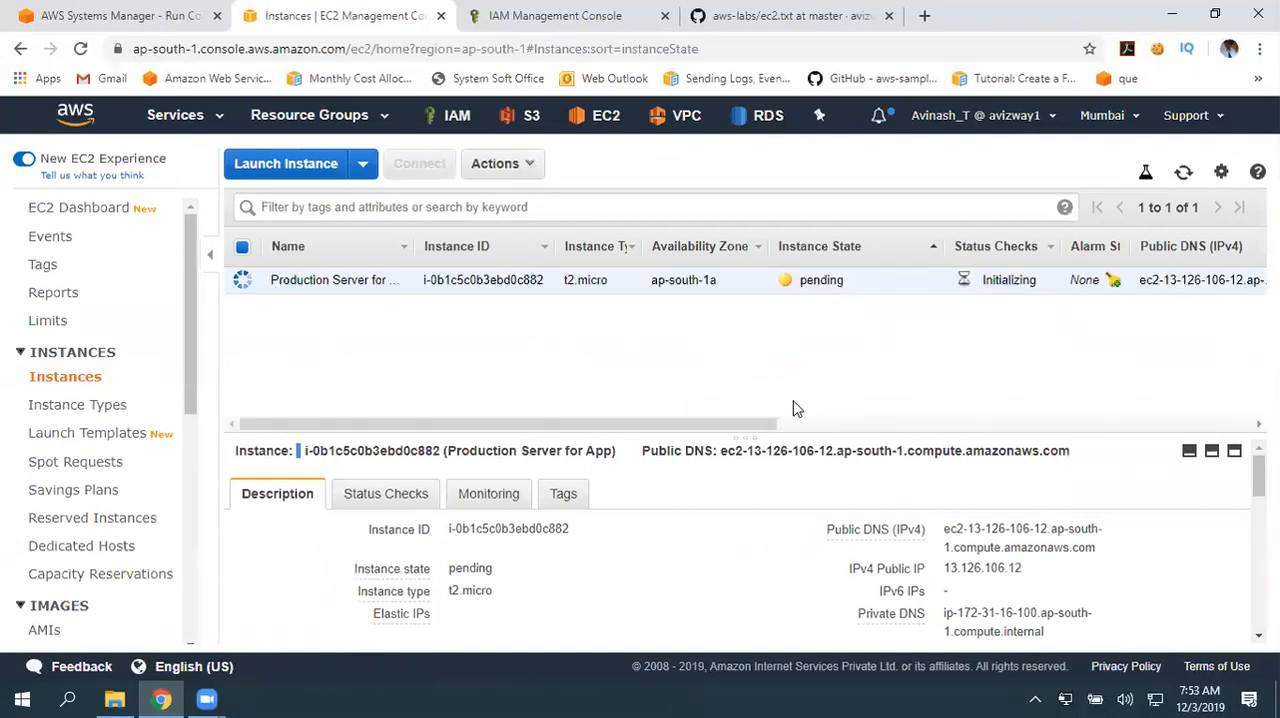
drag(735, 437, 735, 353)
click(1184, 175)
click(380, 322)
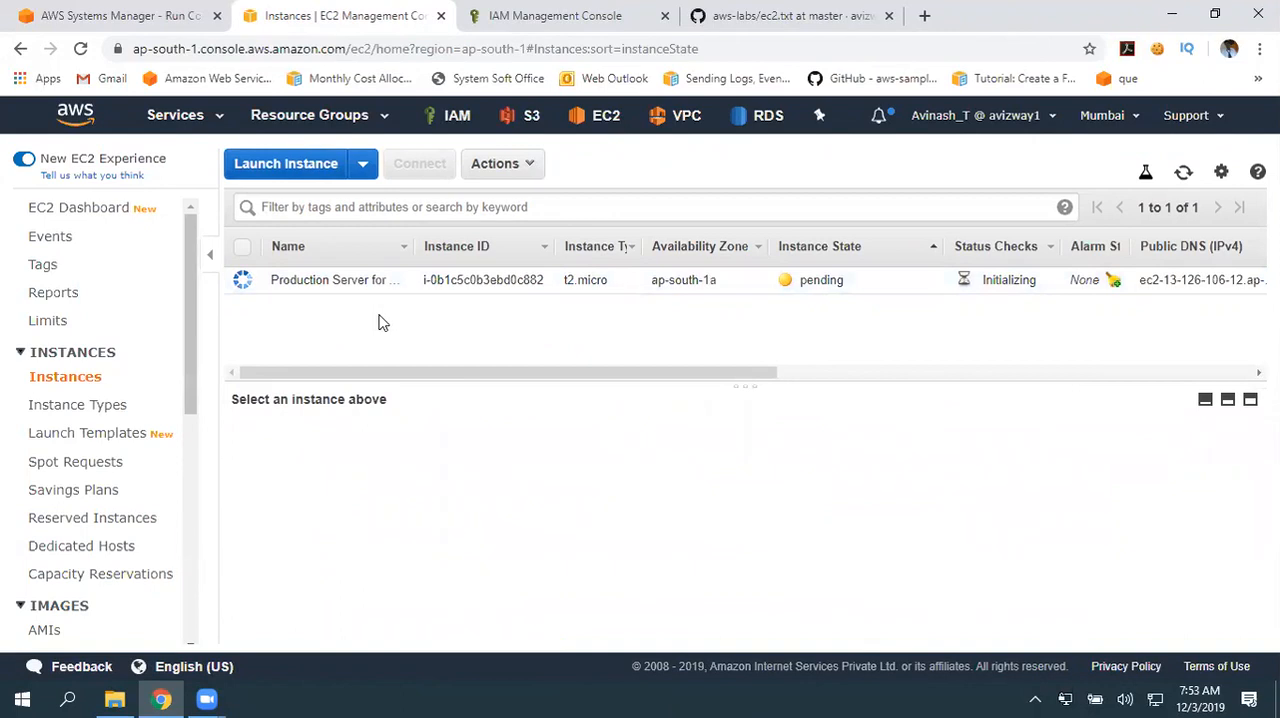
Start another instance launch from the Microsoft Windows Server 2012 R2 image, searching the AMIs for 2012 and keeping the t2.micro type
click(286, 163)
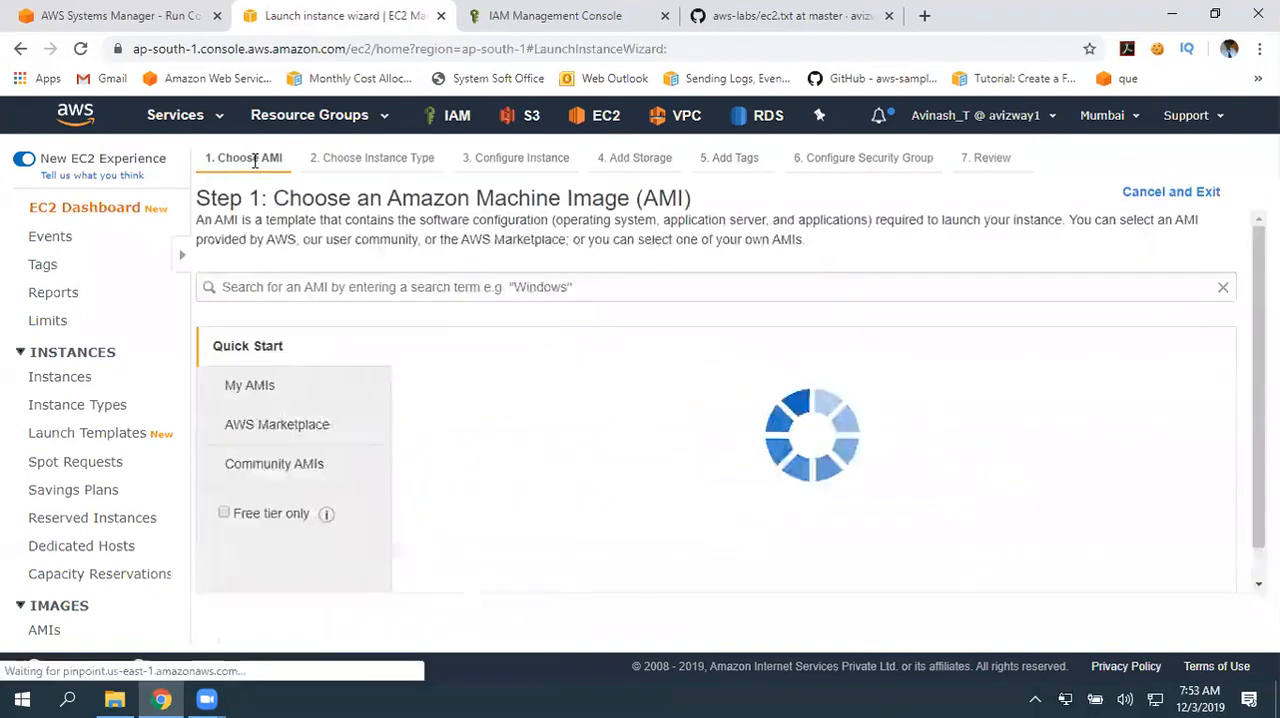
click(386, 276)
text(2012)
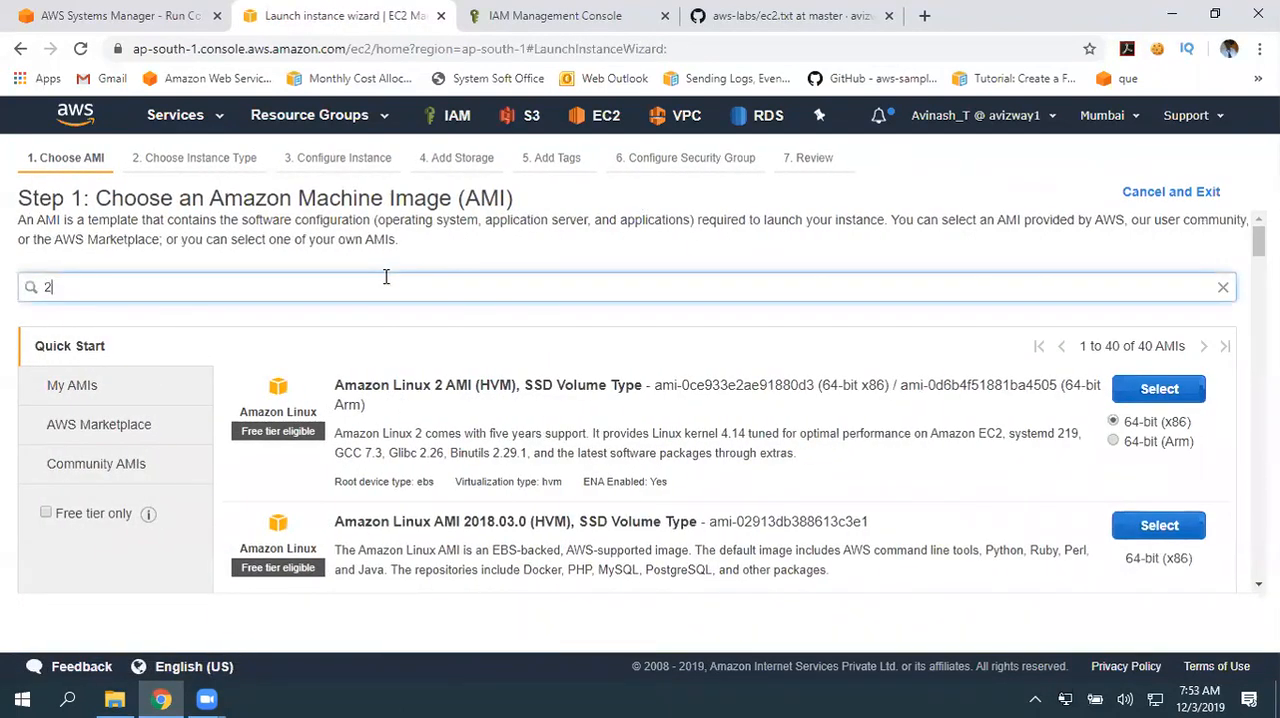
key(Return)
click(1152, 396)
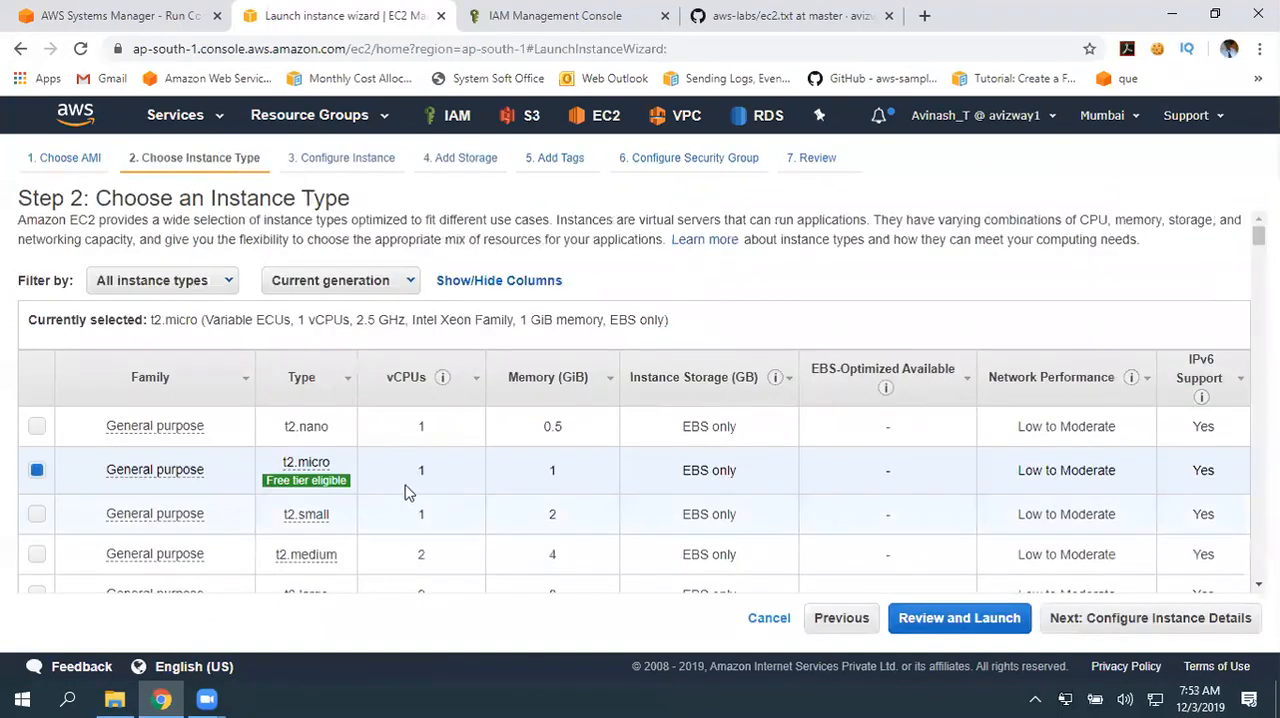
click(1109, 618)
Set the Windows instance's IAM role to SSMFullAccess, leaving it without a domain join directory, and accept the default storage
scroll(186, 463, down, 3)
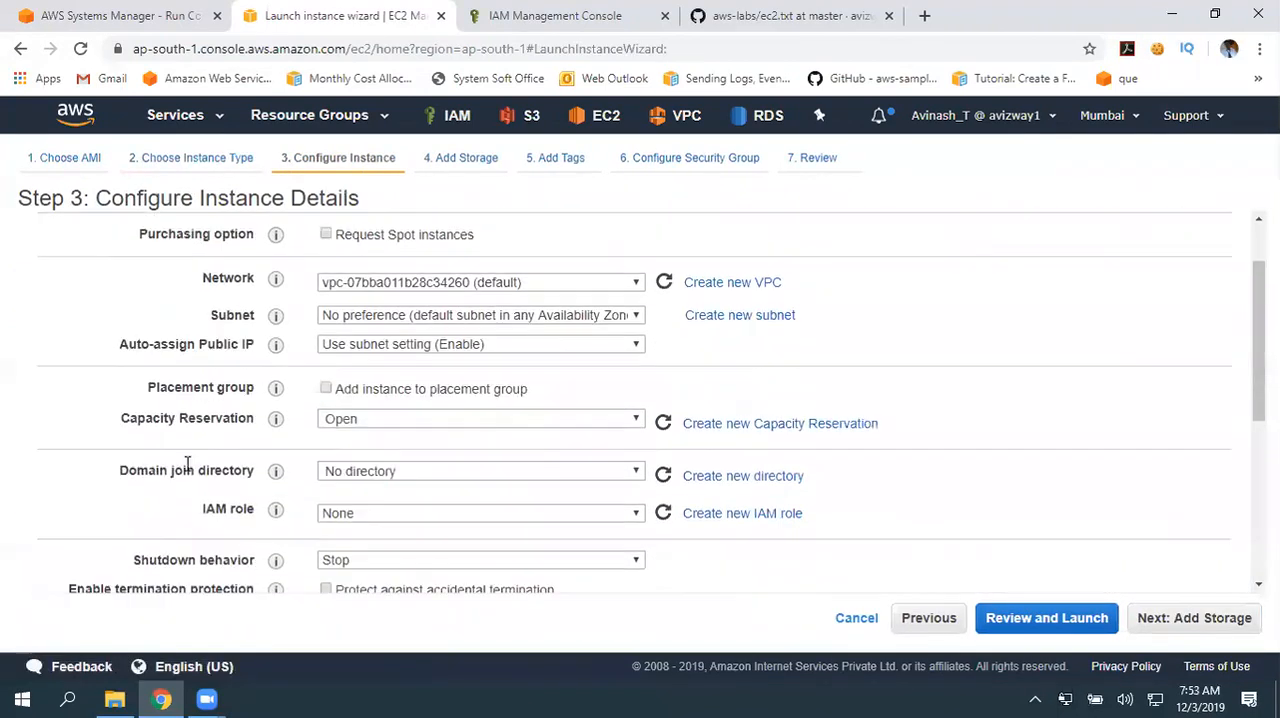
drag(109, 370, 253, 362)
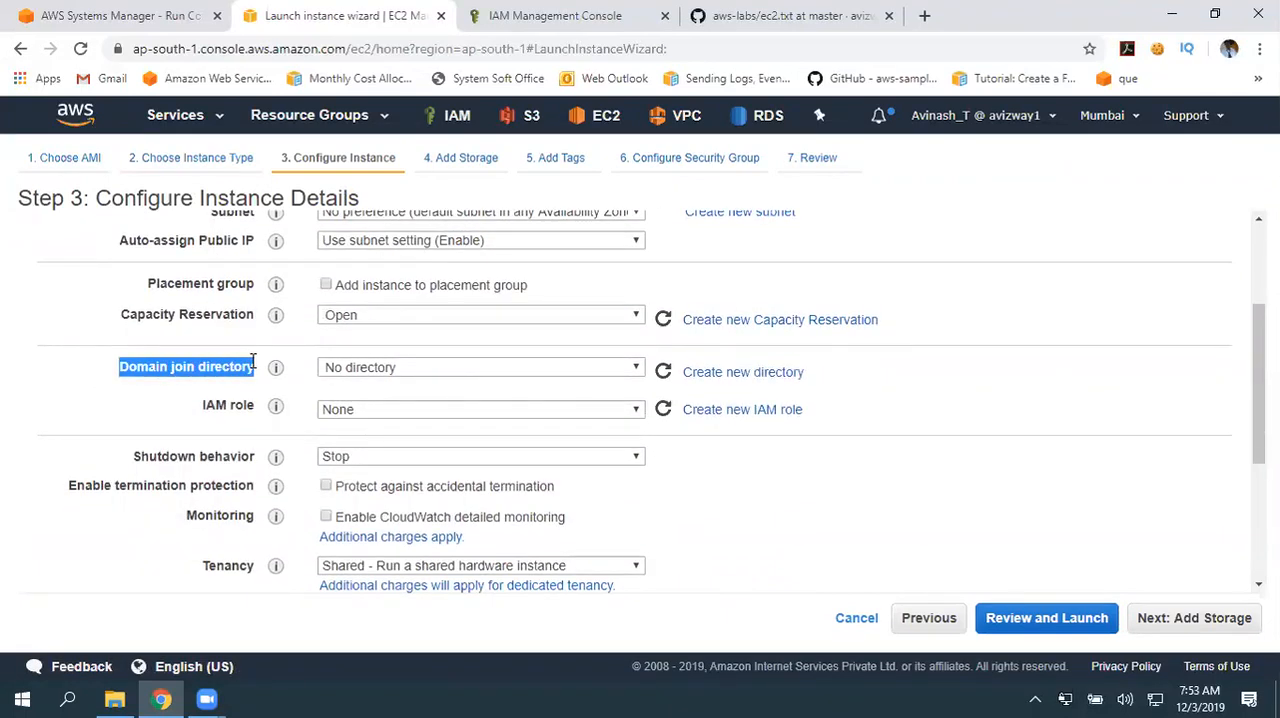
click(486, 372)
click(440, 459)
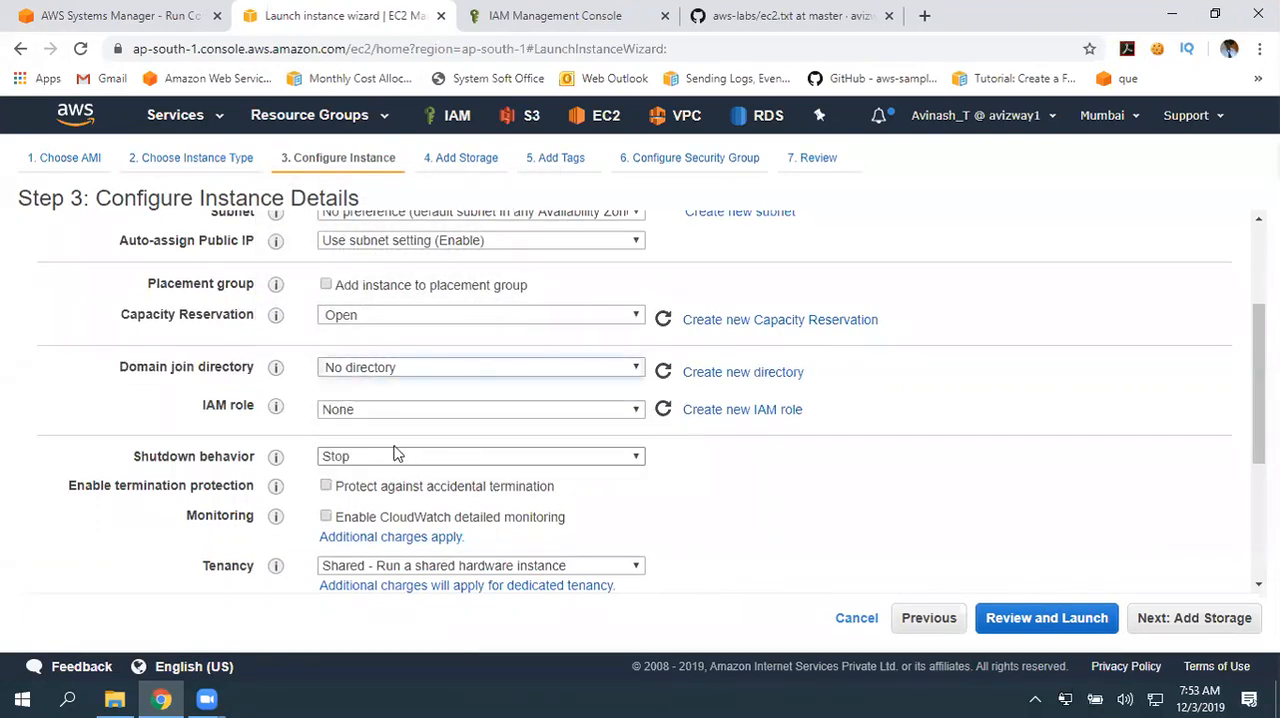
drag(185, 410, 250, 403)
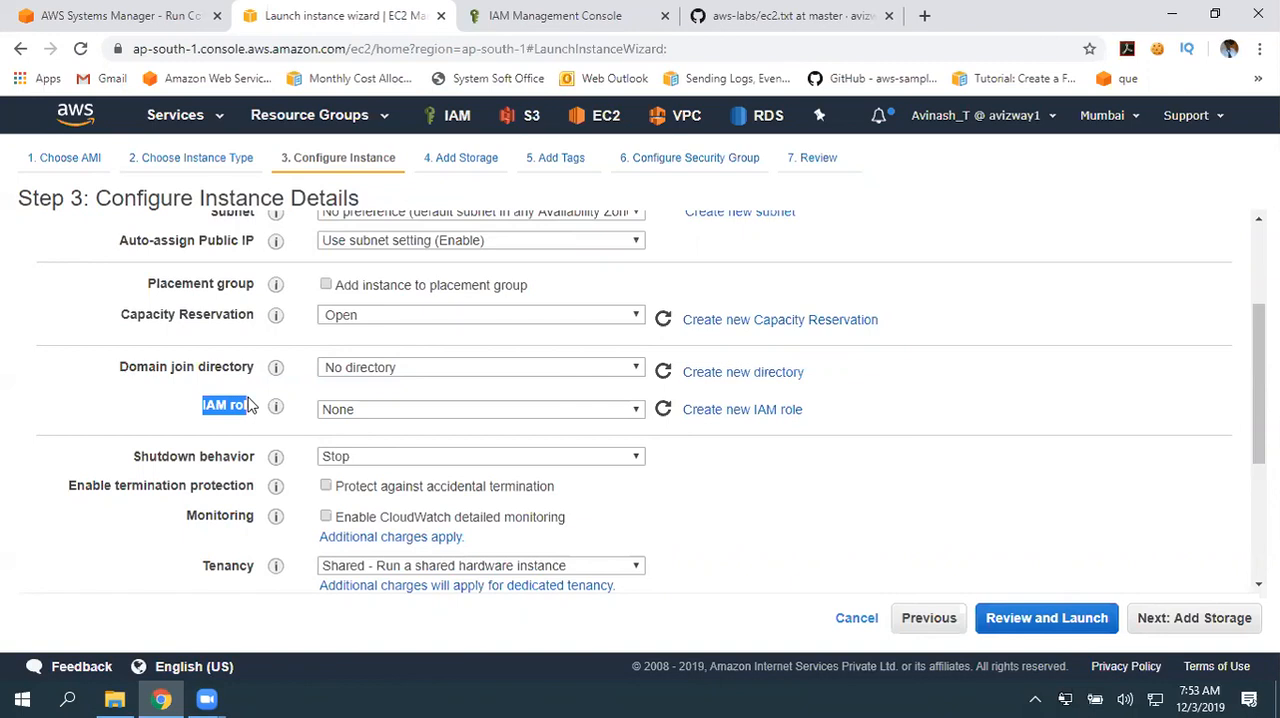
click(1132, 428)
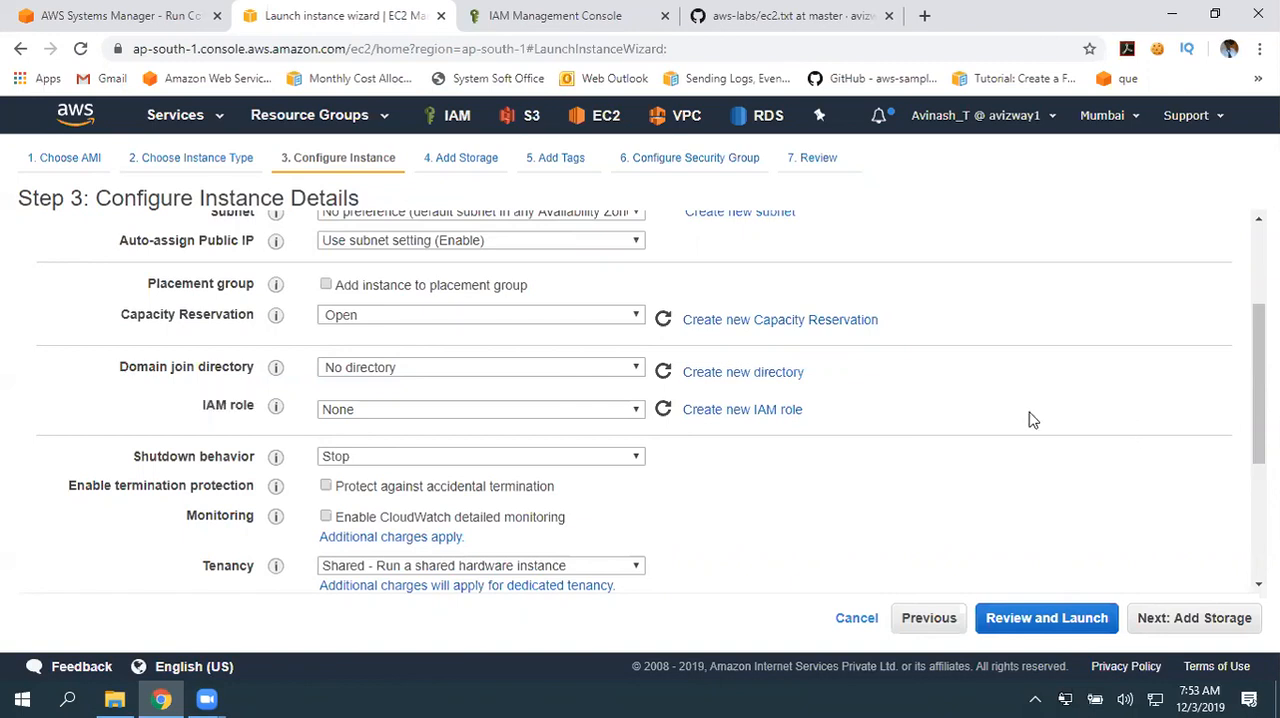
click(497, 412)
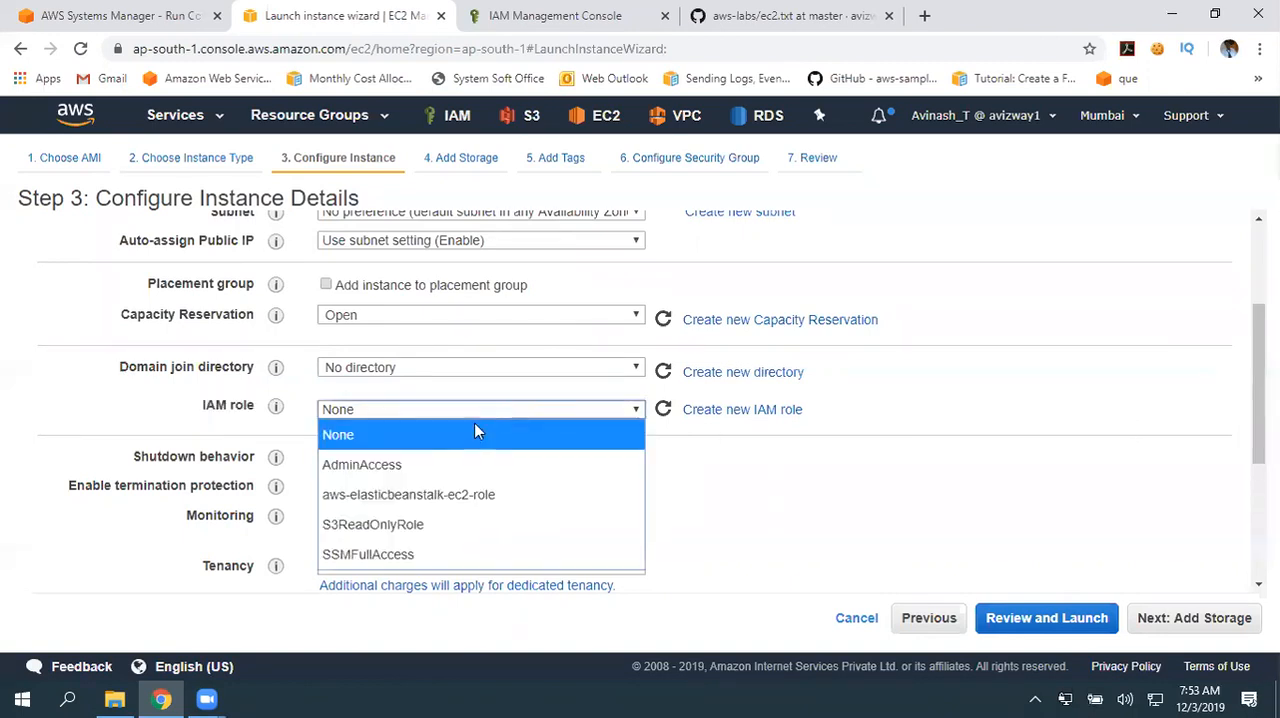
click(395, 556)
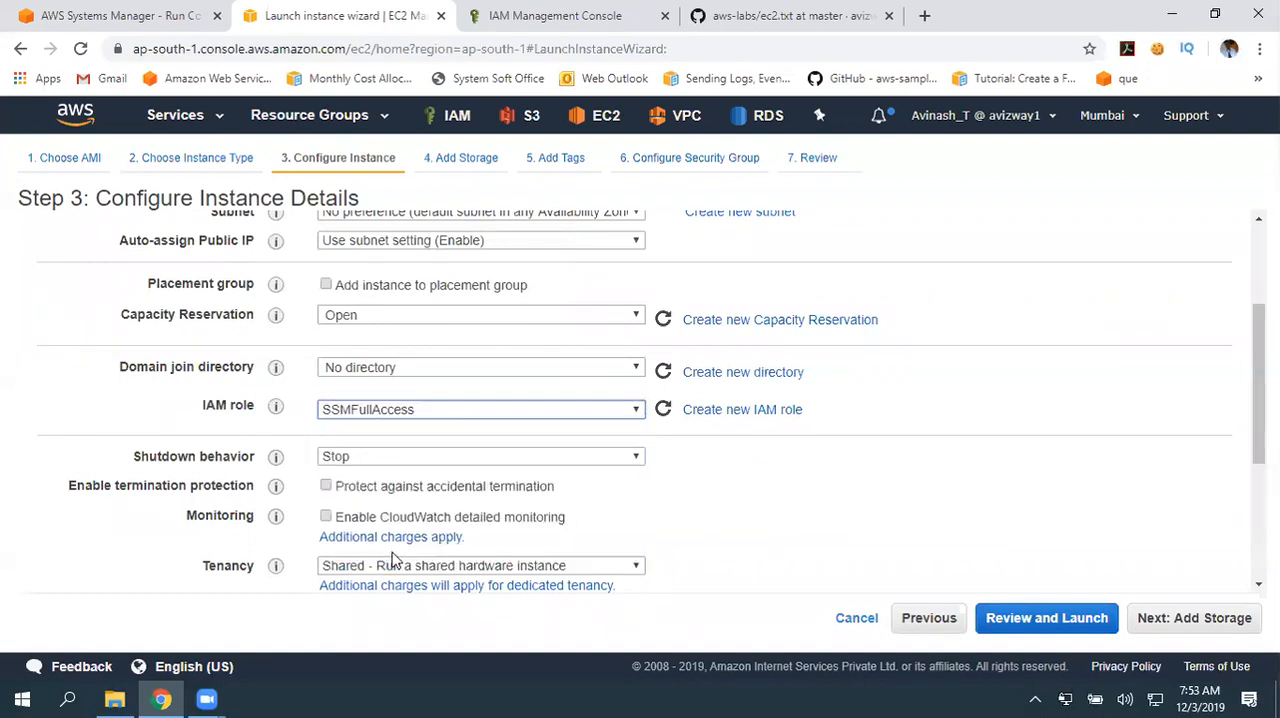
click(1183, 620)
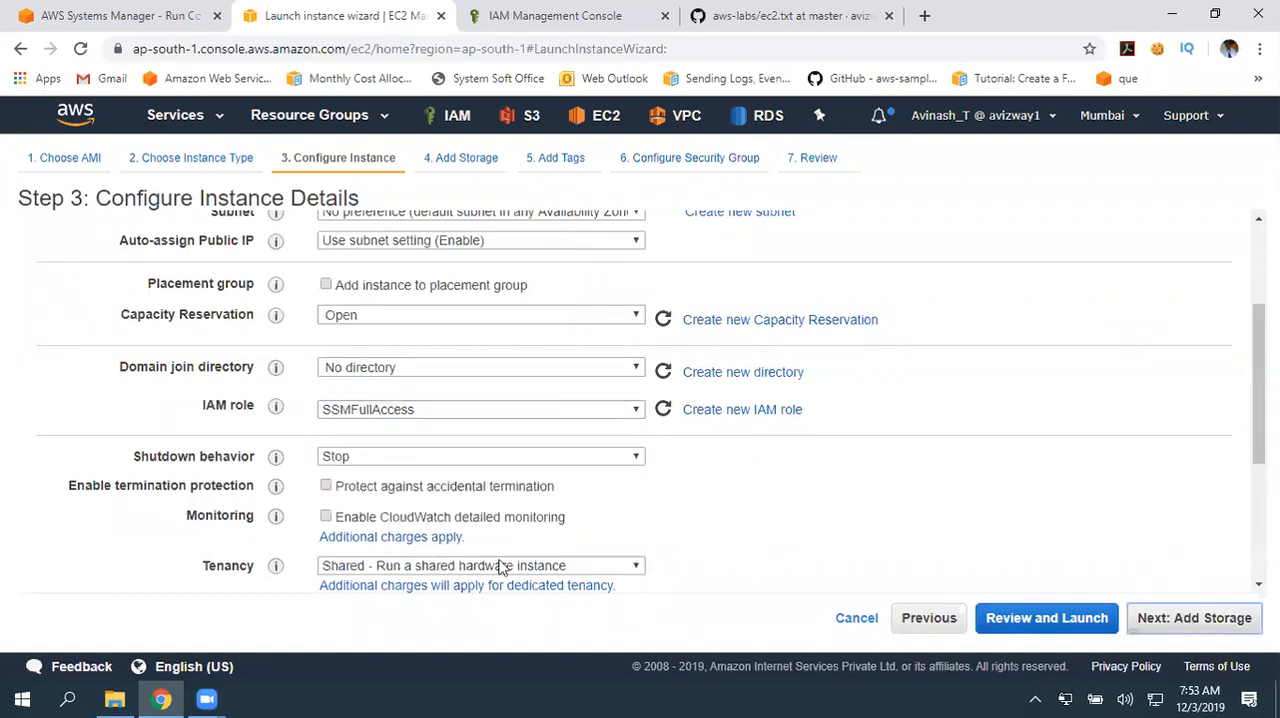
click(1207, 617)
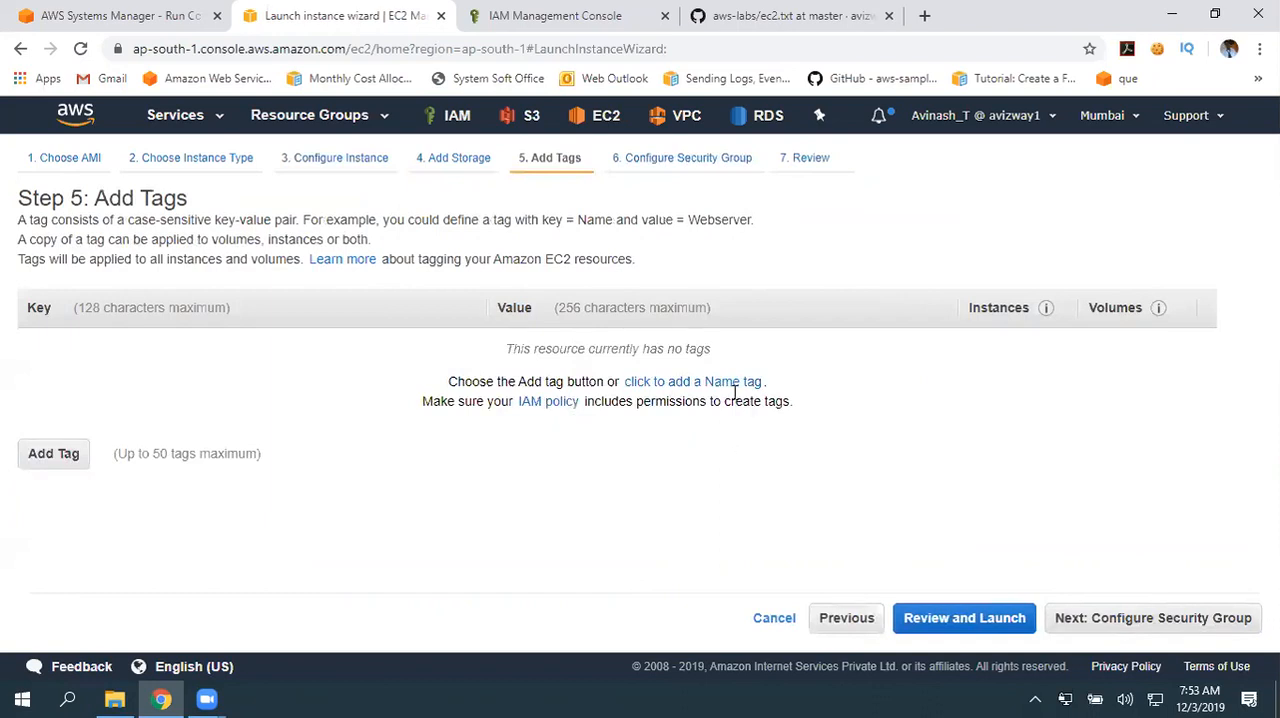
Add a Name tag to the instance with the value "Production Server for App 2"
click(729, 386)
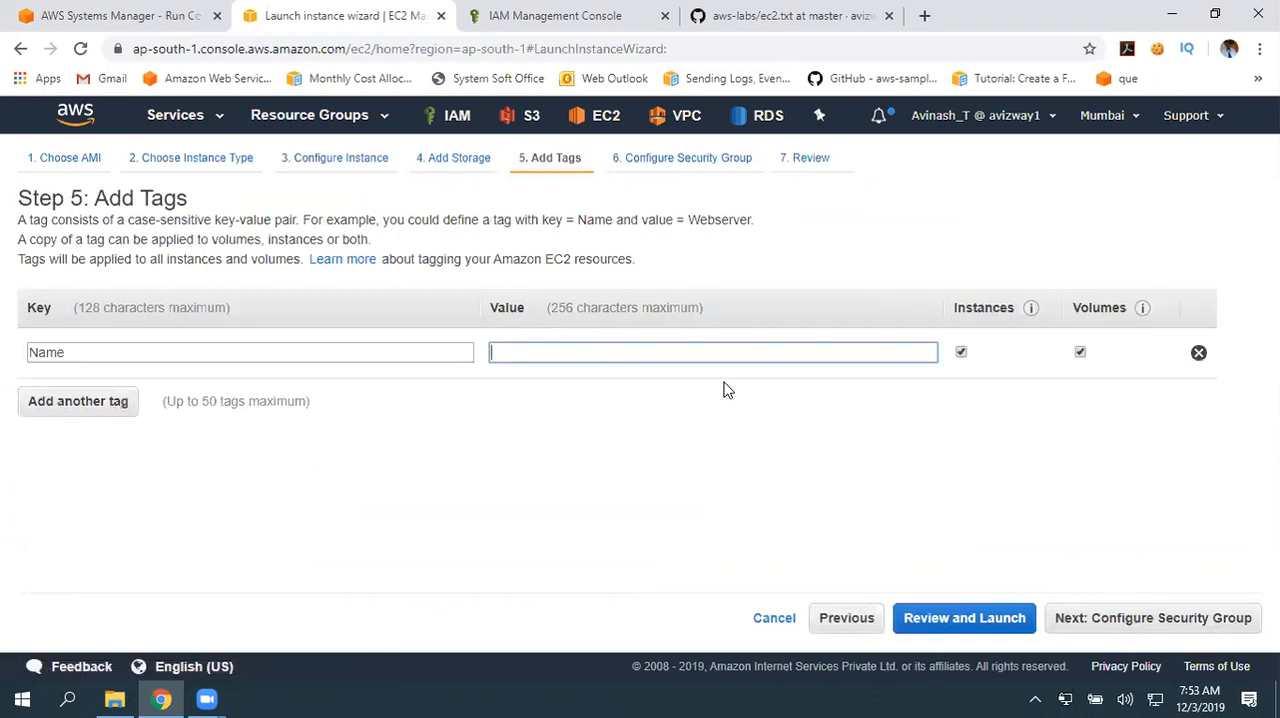
text(Produ)
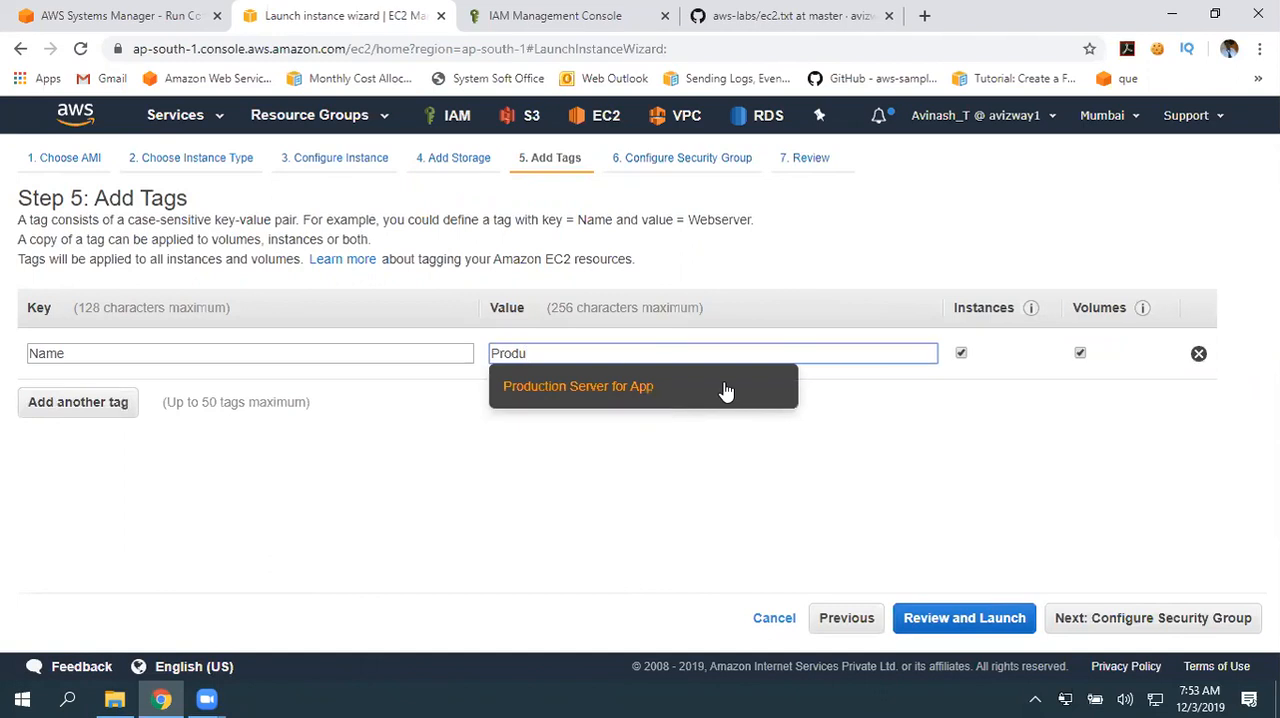
click(726, 390)
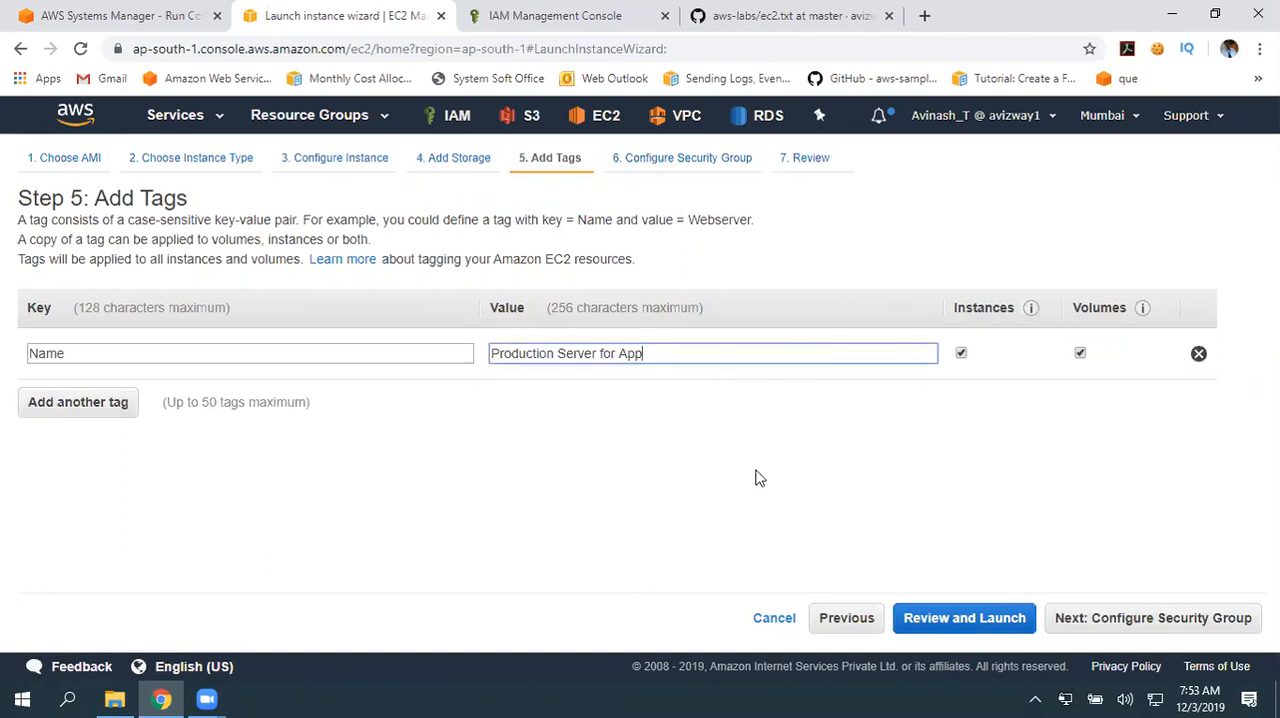
text(2)
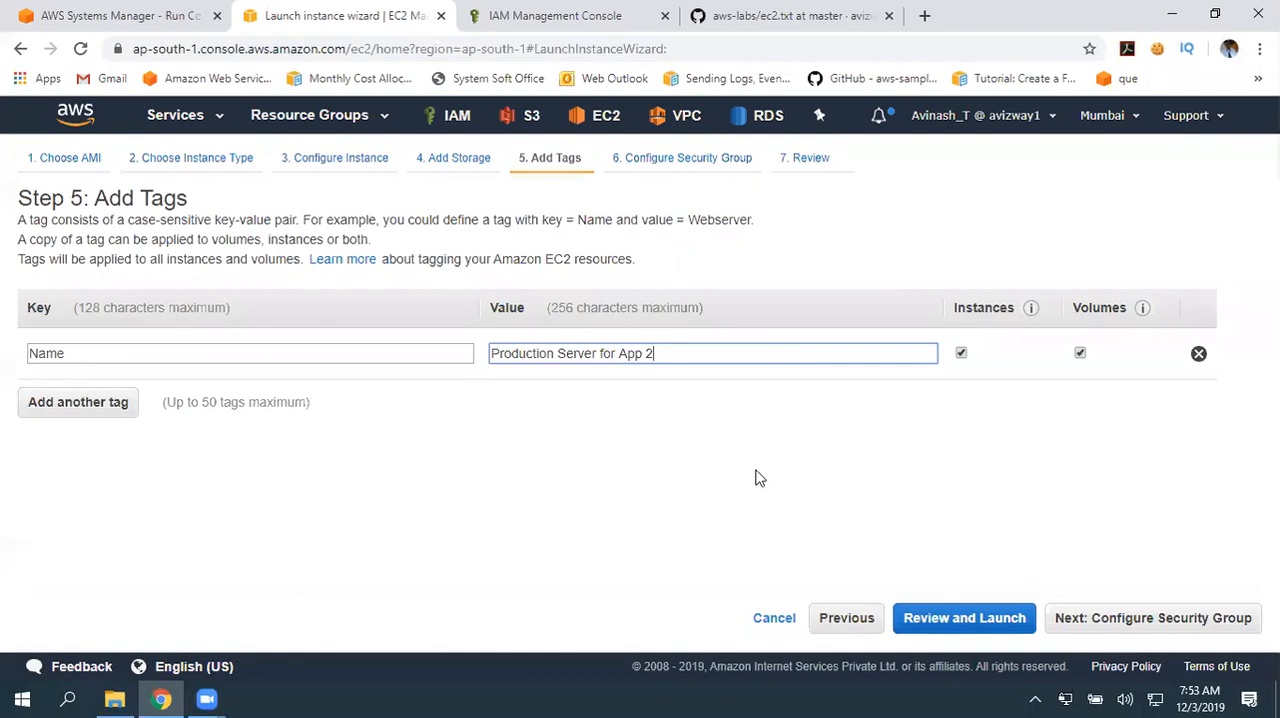
Add two more instance tags: OS with the value Windows and Project with the value Java
click(437, 426)
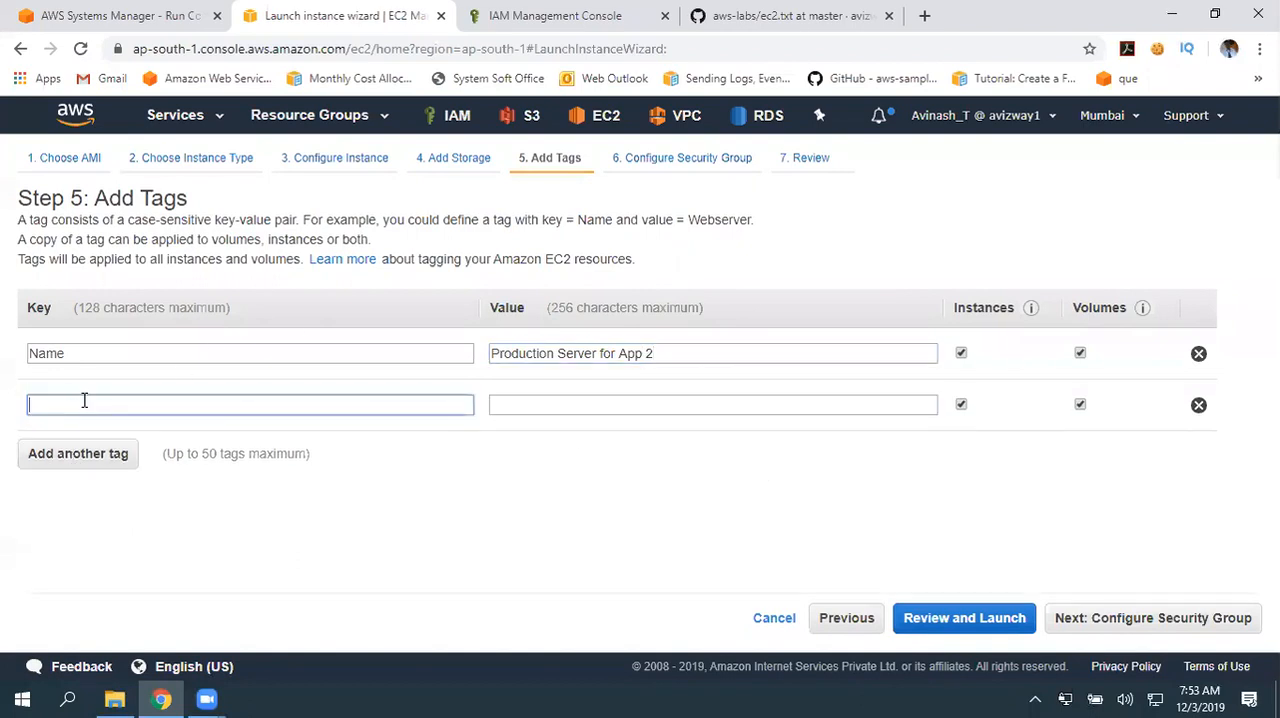
text(OS)
key(Tab)
text(Windo)
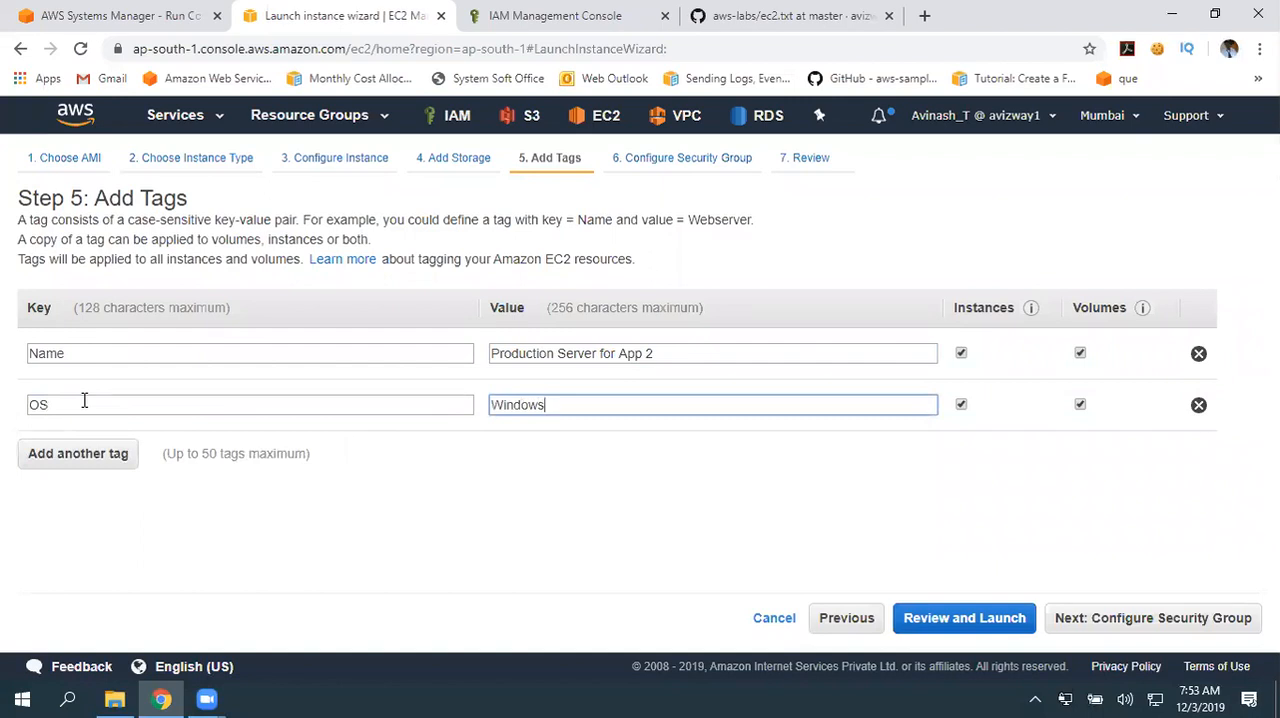
click(88, 458)
text(Project)
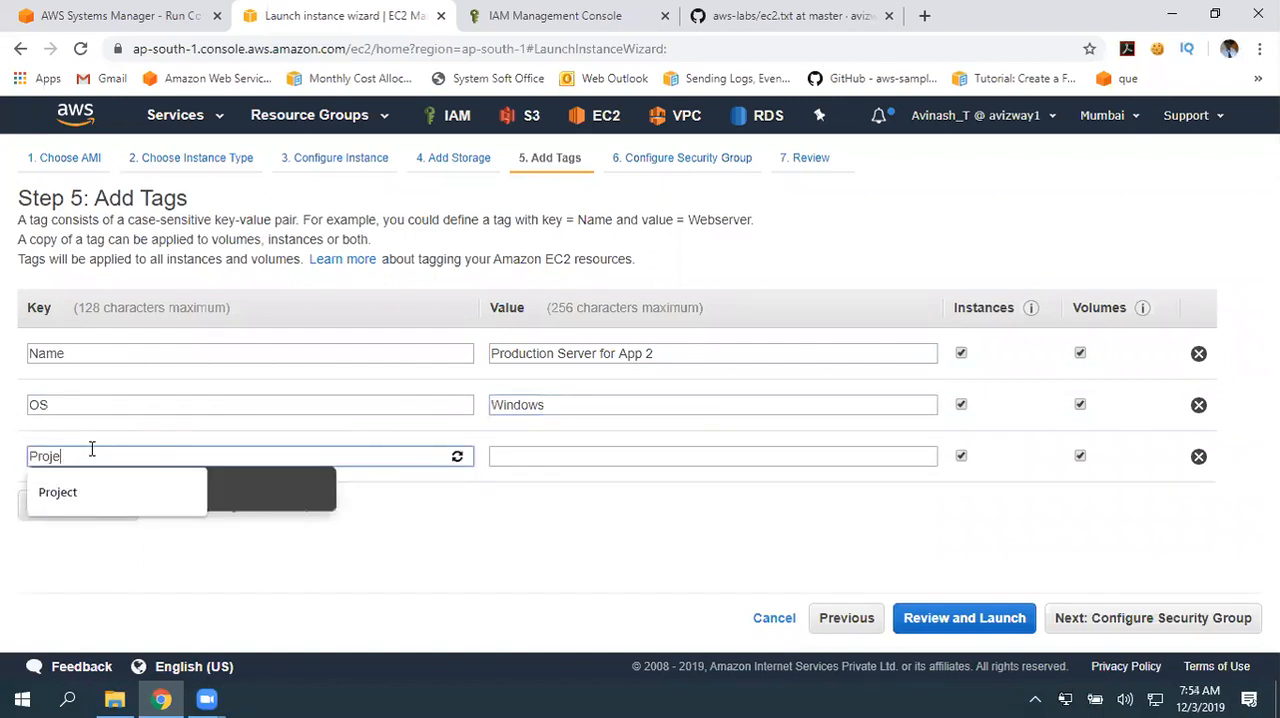
key(Tab)
text(Java)
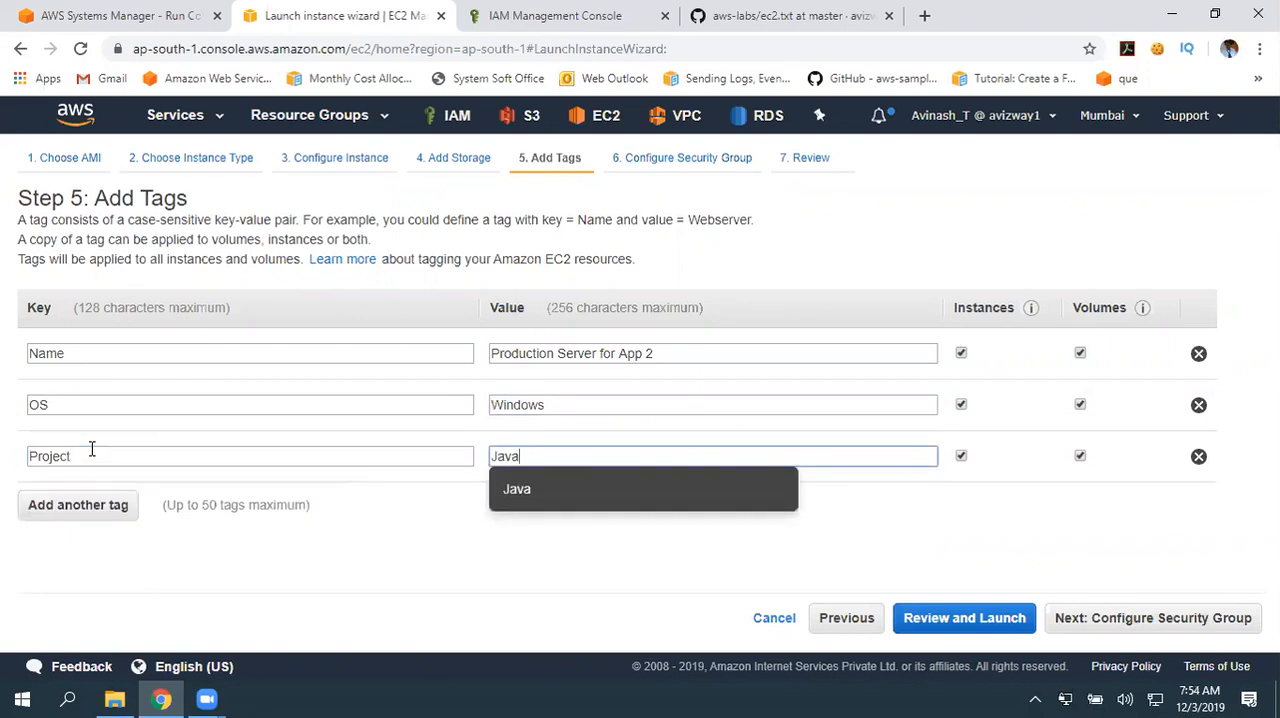
Assign the existing security group NewSGForWebservers to the Windows instance and continue to the launch review
click(1134, 617)
click(418, 317)
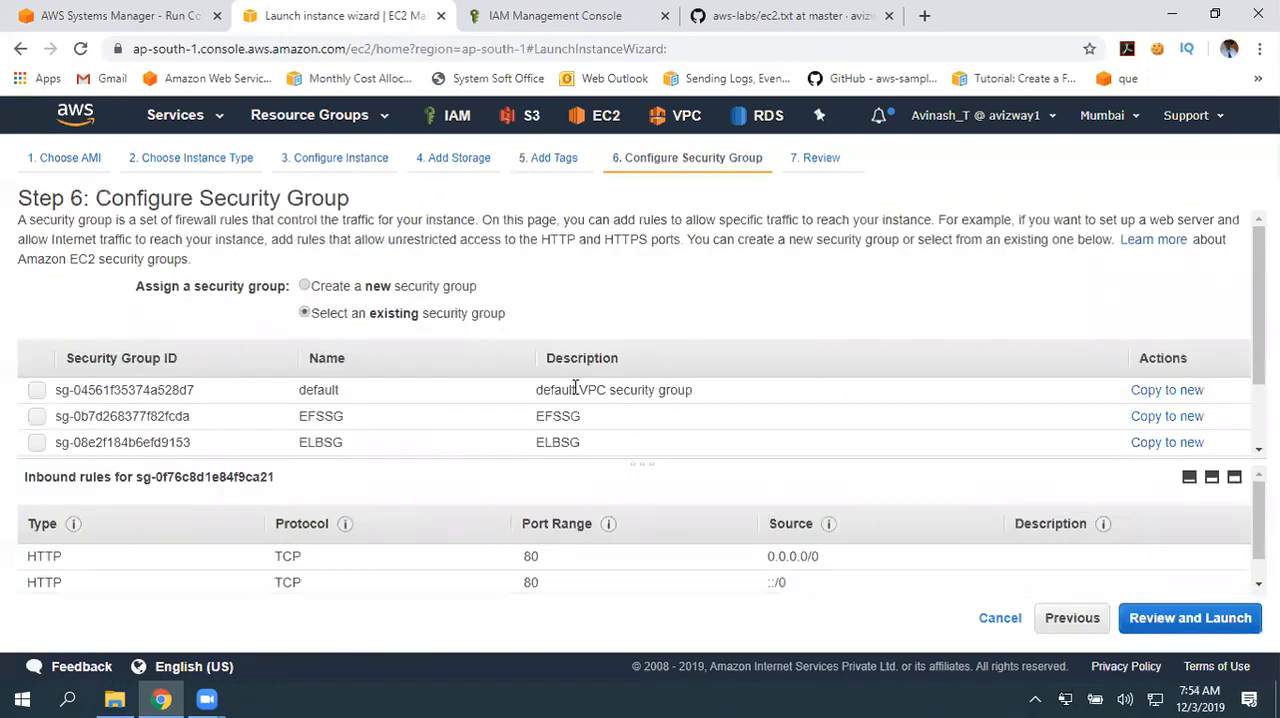
scroll(573, 382, down, 1)
scroll(760, 545, down, 1)
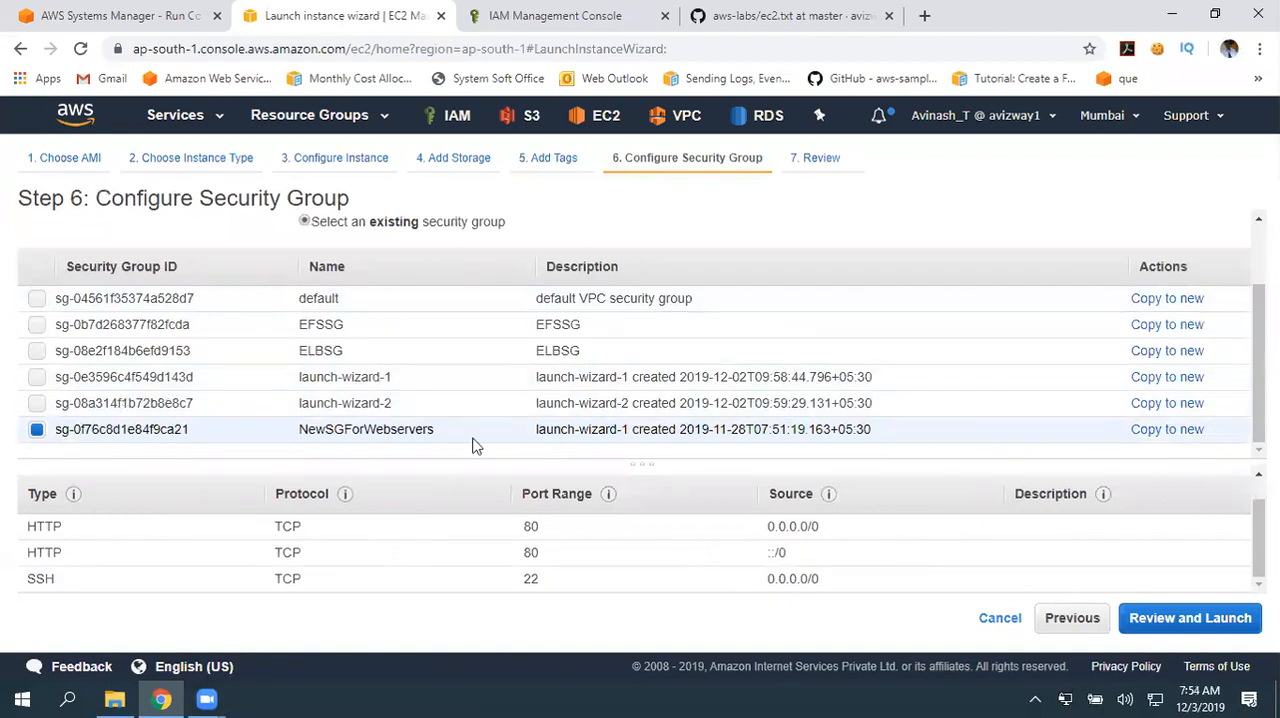
click(1192, 626)
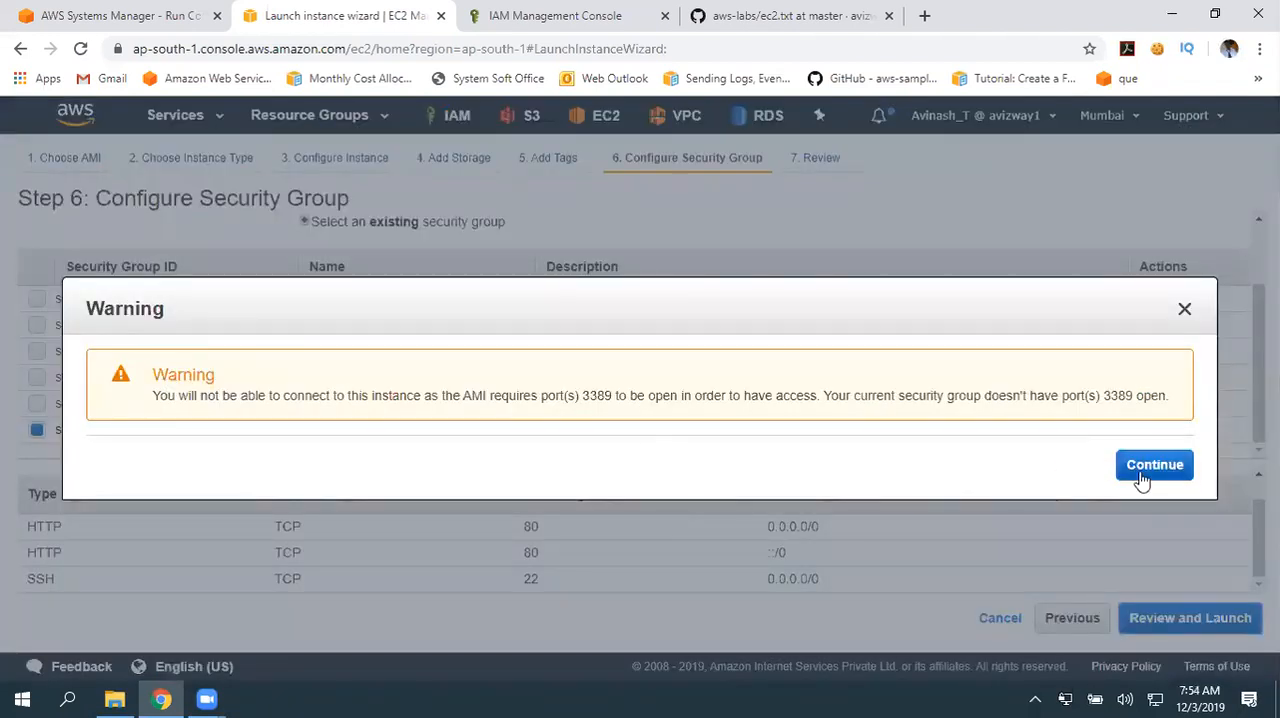
click(1140, 479)
Launch the Windows instance with the existing MumbaiKP key pair, acknowledging private key access, and return to the instances list
click(1228, 620)
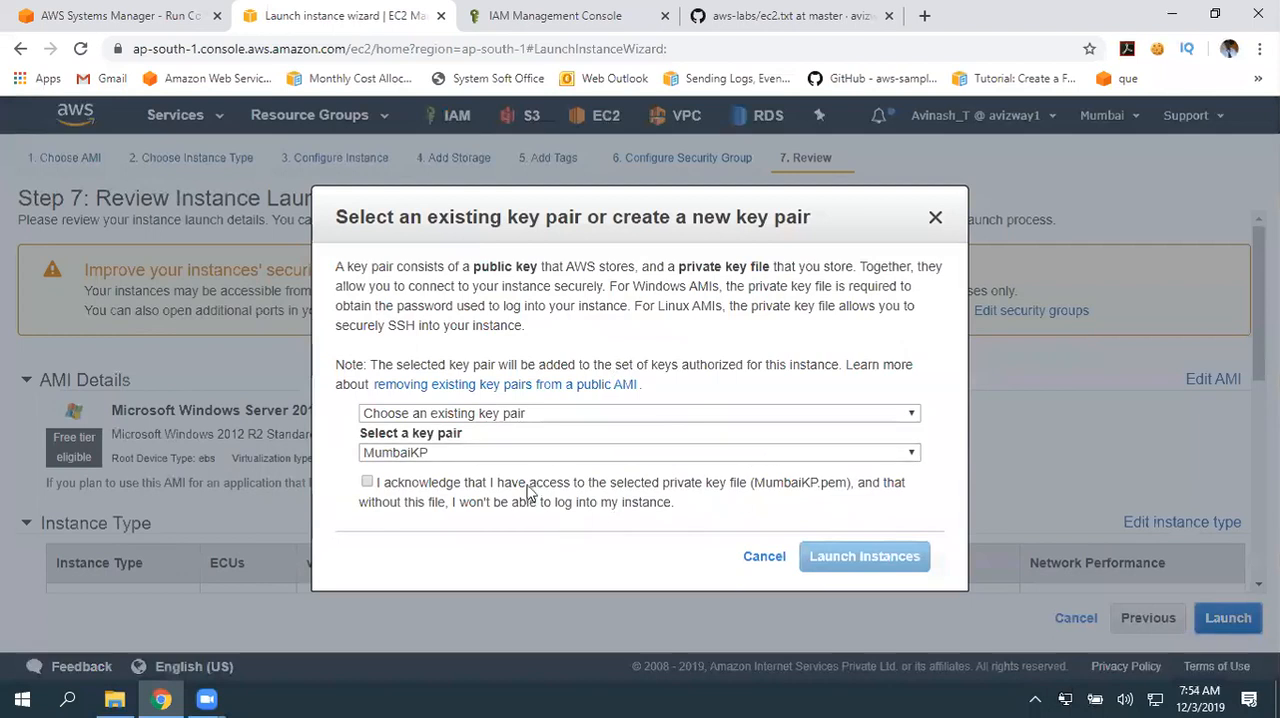
click(893, 566)
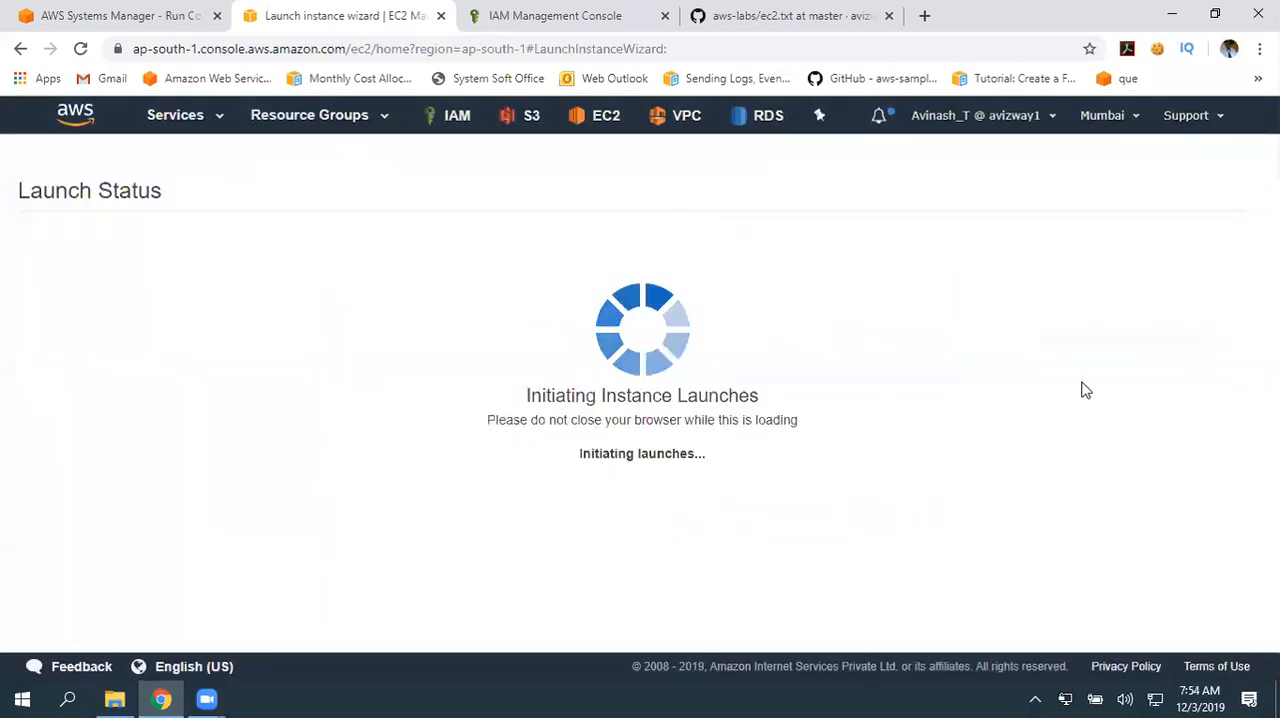
scroll(1086, 386, down, 5)
click(1152, 627)
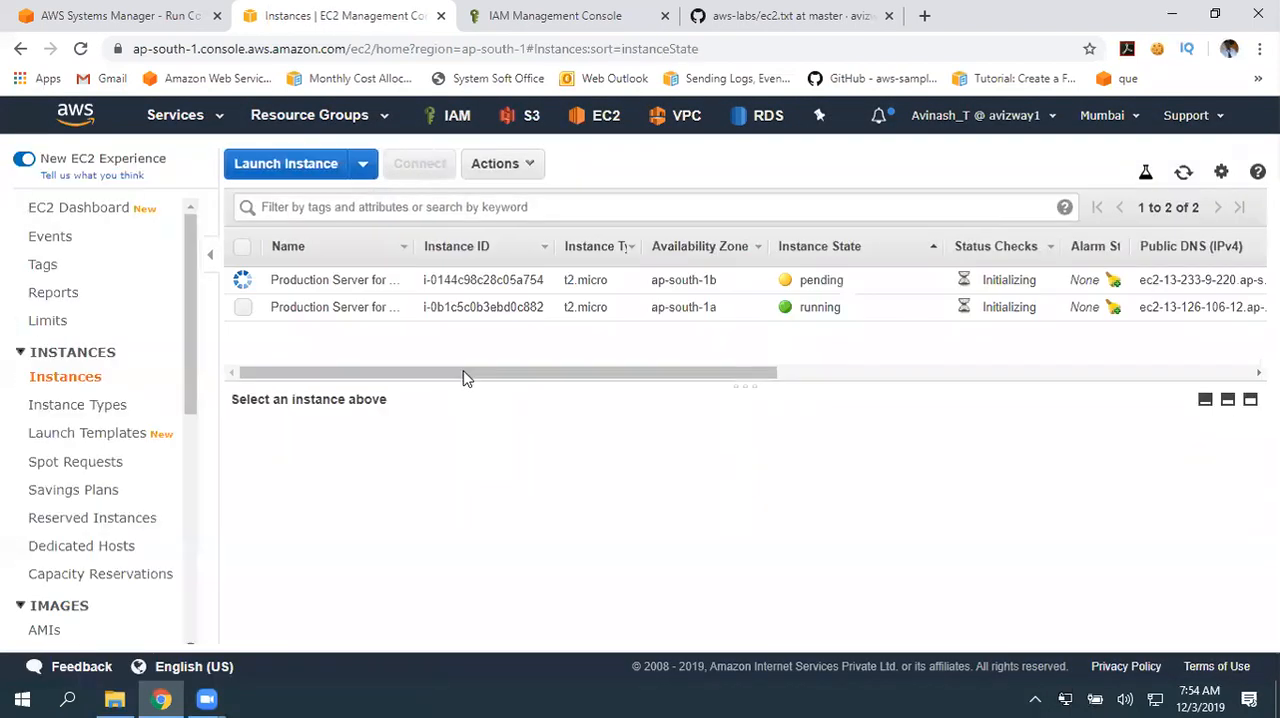
Open the NewSGForWebservers security group from the new Windows instance's details and start editing its inbound rules
click(286, 280)
scroll(590, 580, down, 2)
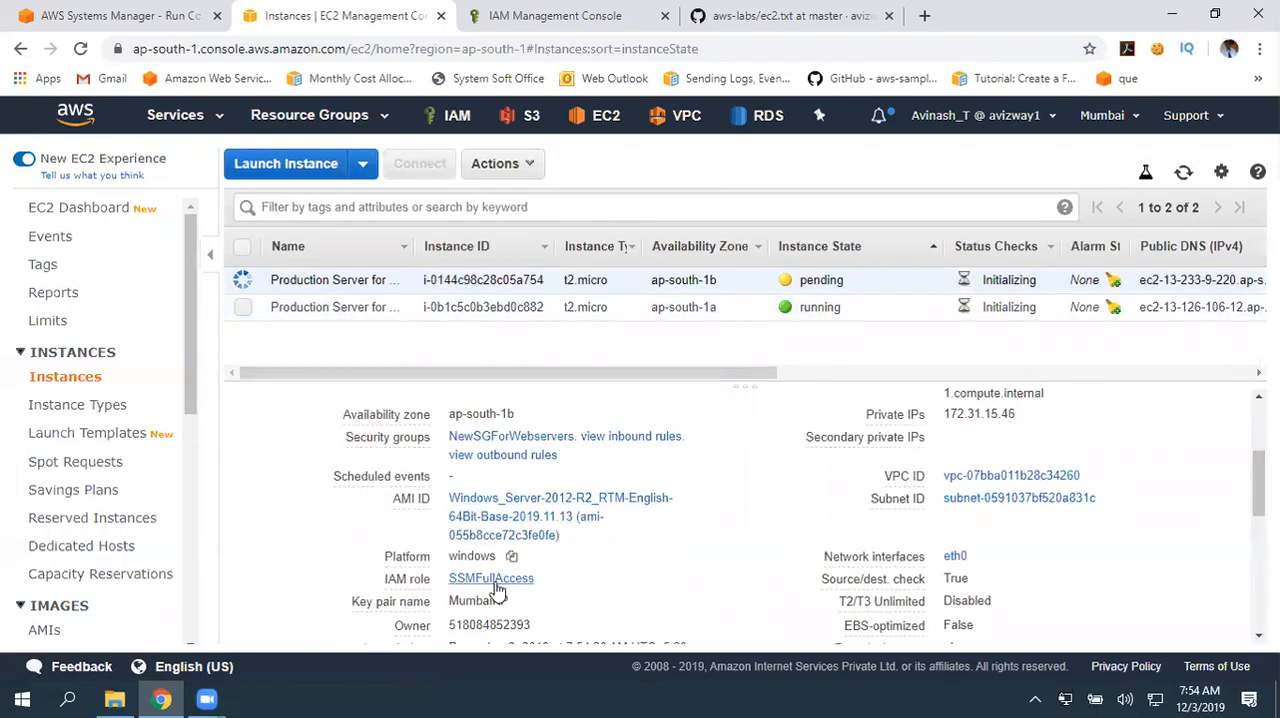
click(466, 437)
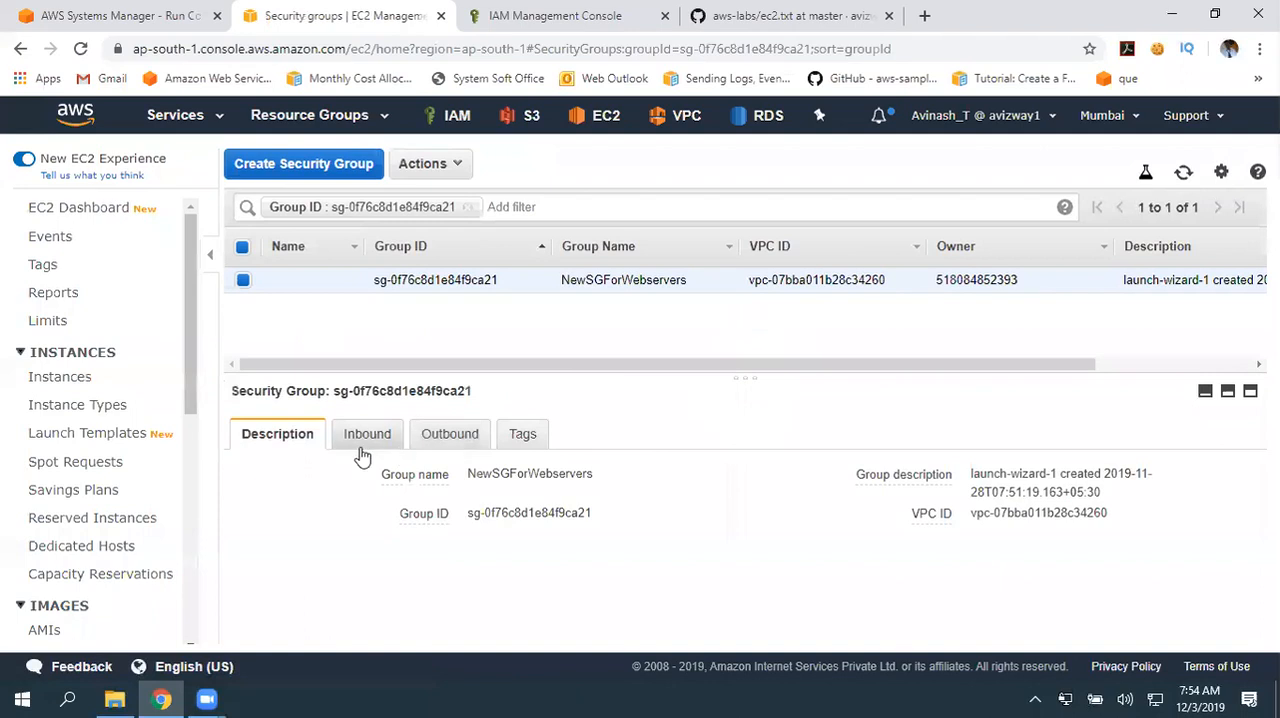
click(361, 440)
click(263, 486)
Add an inbound RDP rule with source 0.0.0.0/0 to the security group and save the rules
click(185, 435)
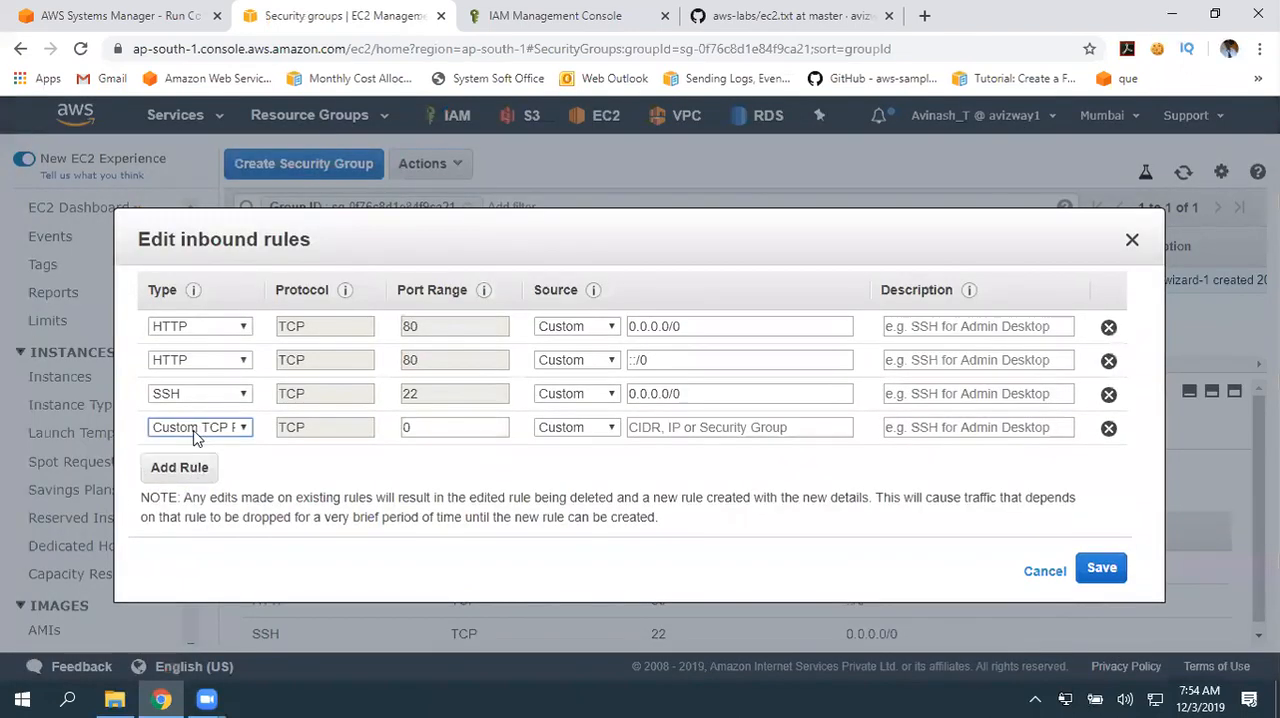
click(197, 428)
key(r)
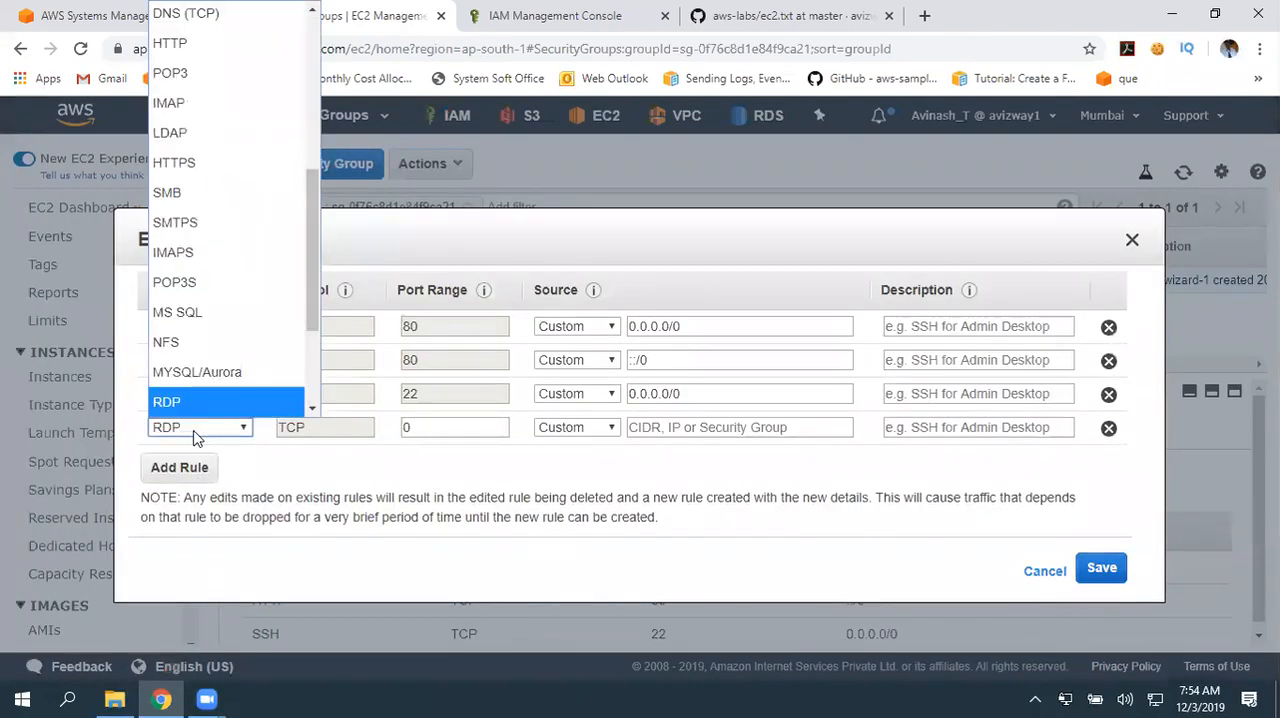
key(Return)
click(686, 428)
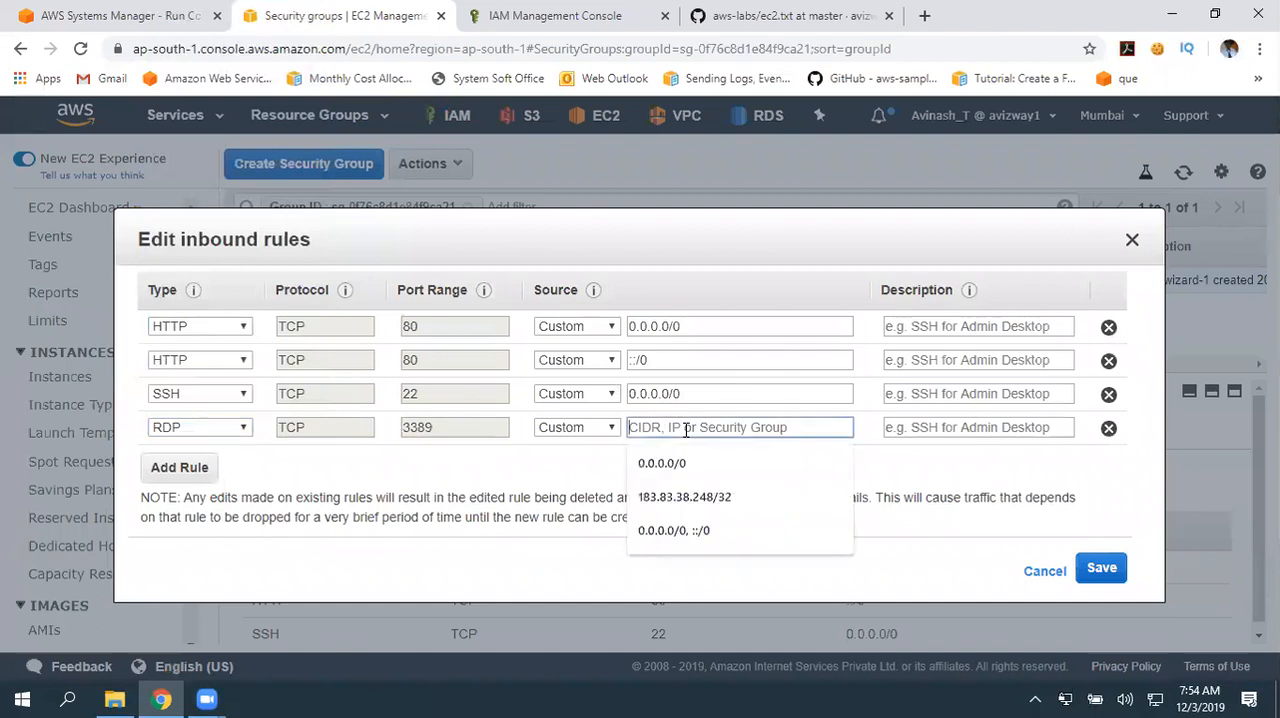
click(689, 455)
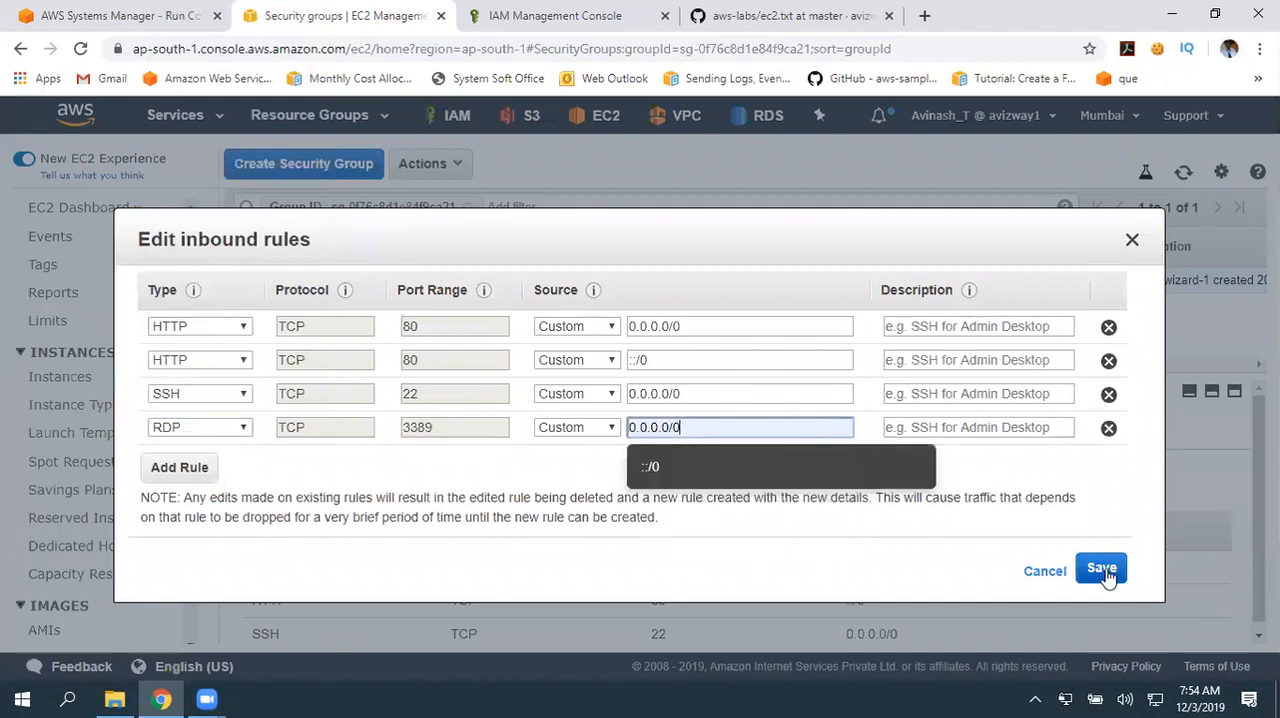
click(1103, 569)
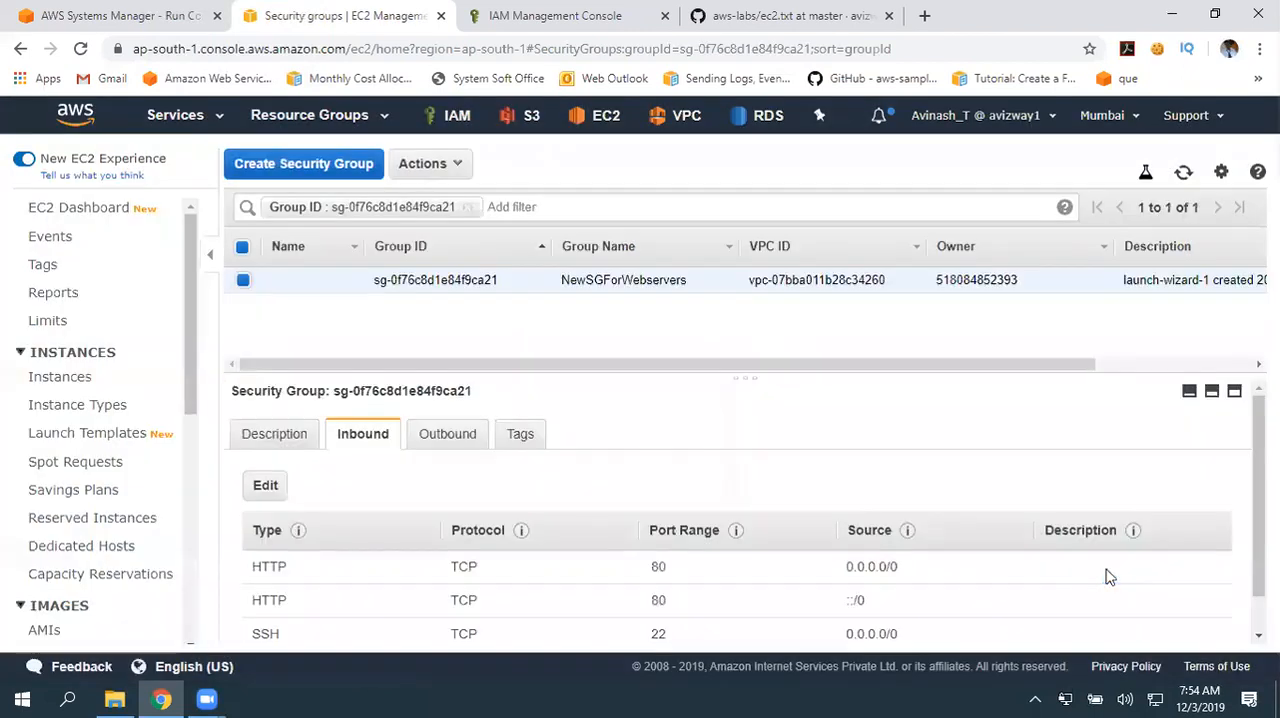
Refresh the EC2 instances list to check the launch status and close the IAM Management Console page
click(71, 380)
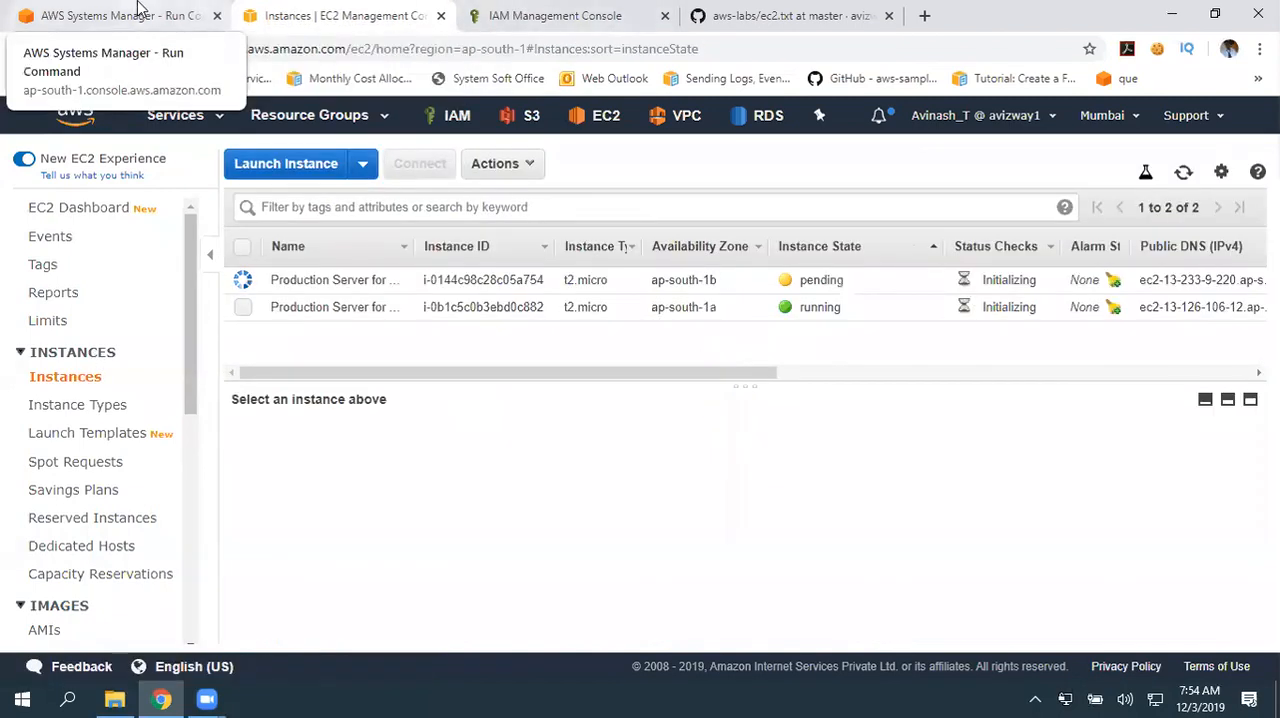
click(1183, 174)
click(1183, 175)
middle_click(465, 10)
Switch to AWS Systems Manager Run Command and start a new command
click(114, 12)
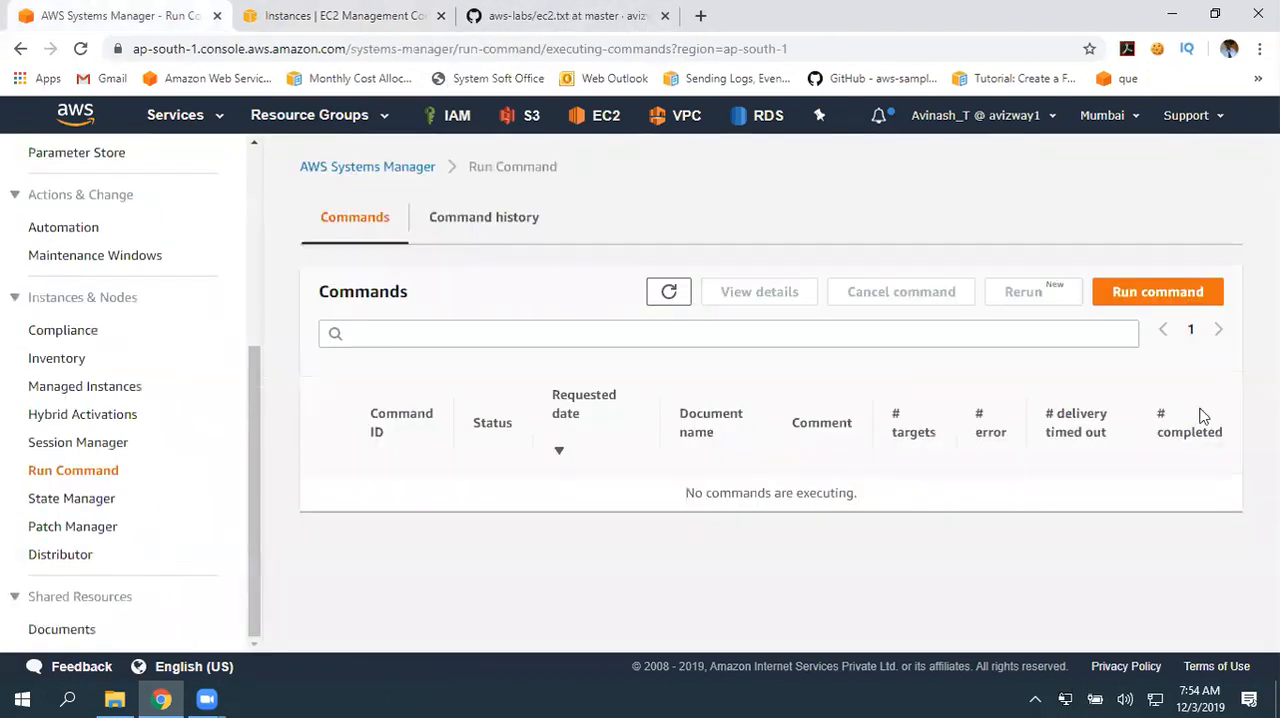
click(669, 293)
click(45, 474)
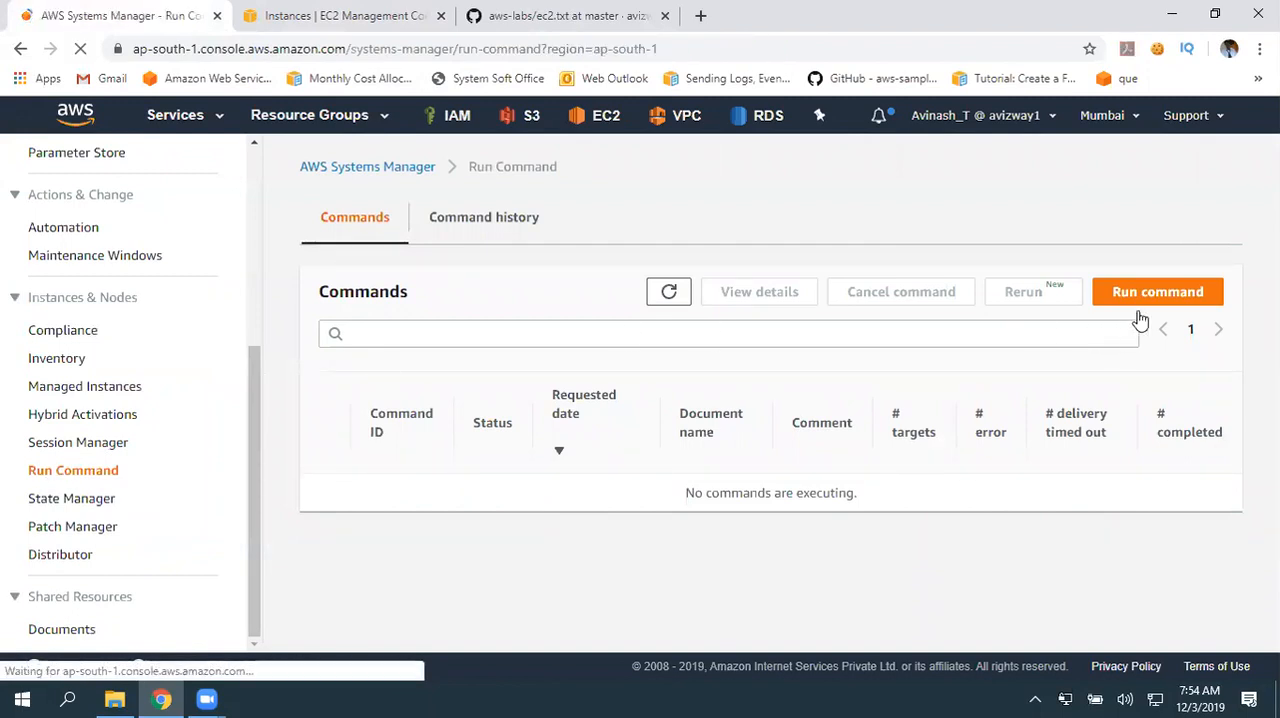
click(1162, 292)
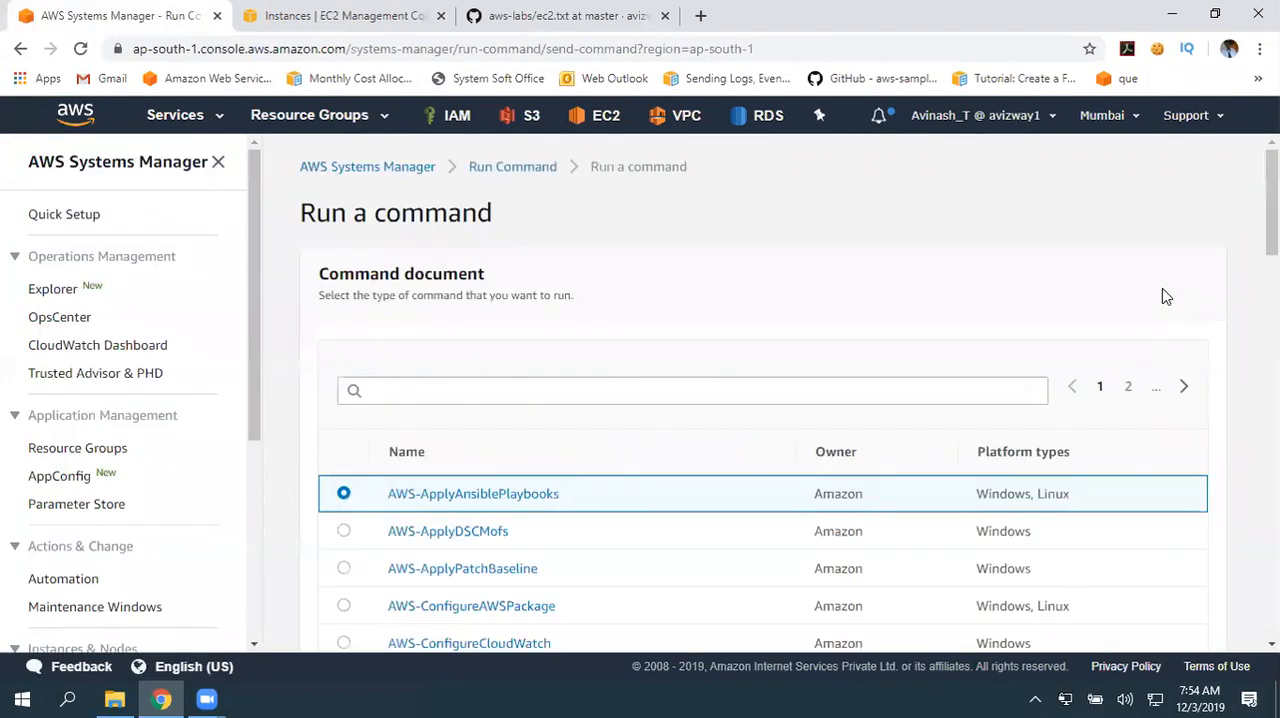
Examine the available command documents and their platform types, starting with AWS-ApplyAnsiblePlaybooks
scroll(827, 316, down, 2)
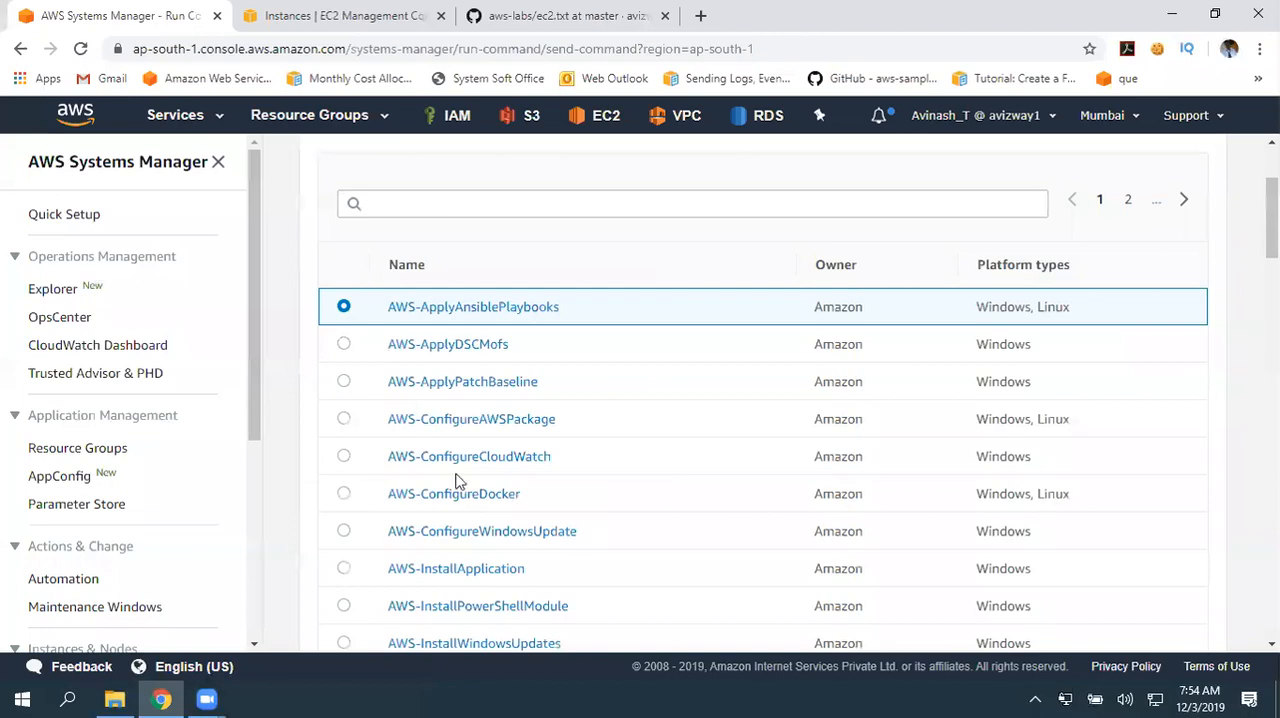
scroll(694, 428, down, 5)
scroll(703, 418, up, 4)
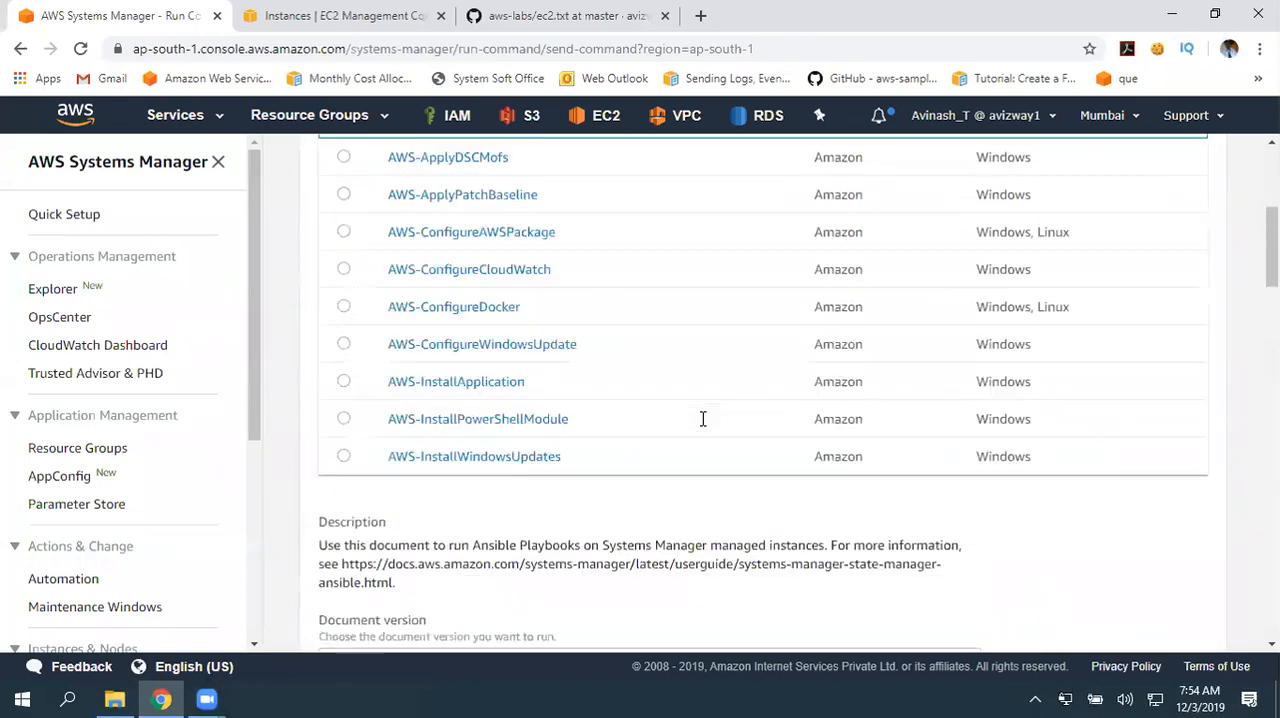
scroll(703, 418, up, 4)
scroll(570, 396, down, 1)
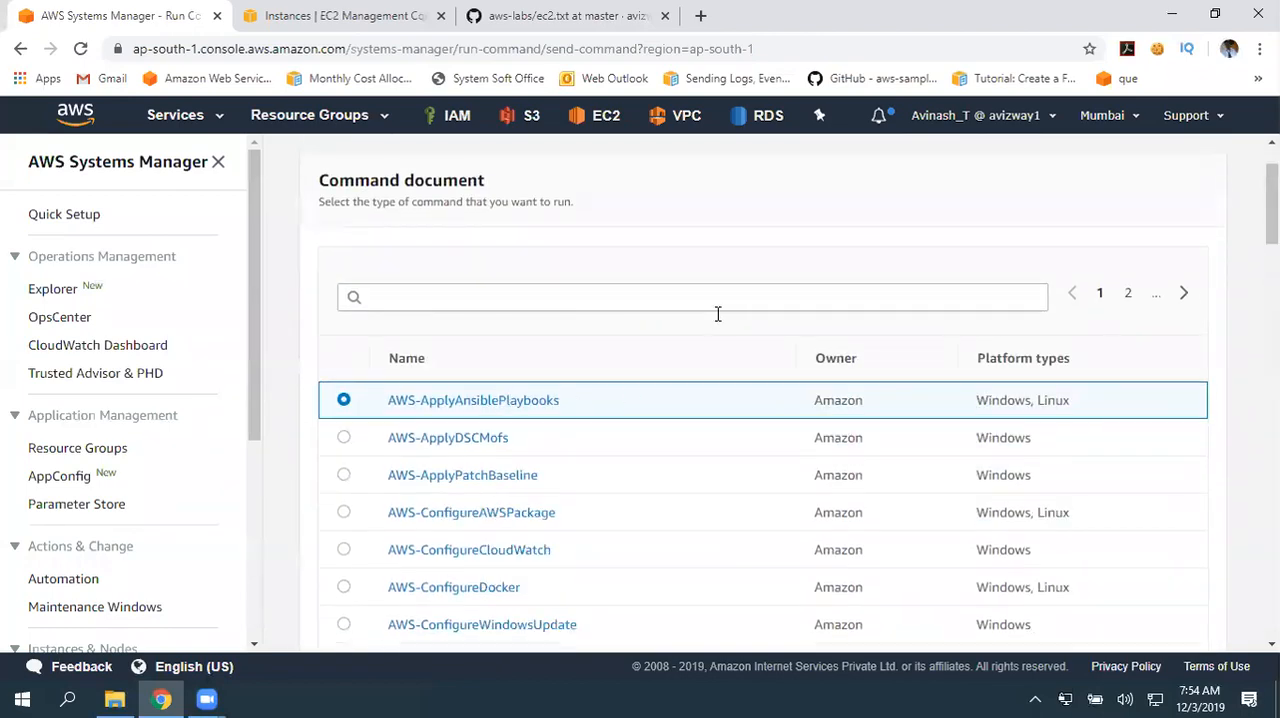
scroll(720, 310, down, 1)
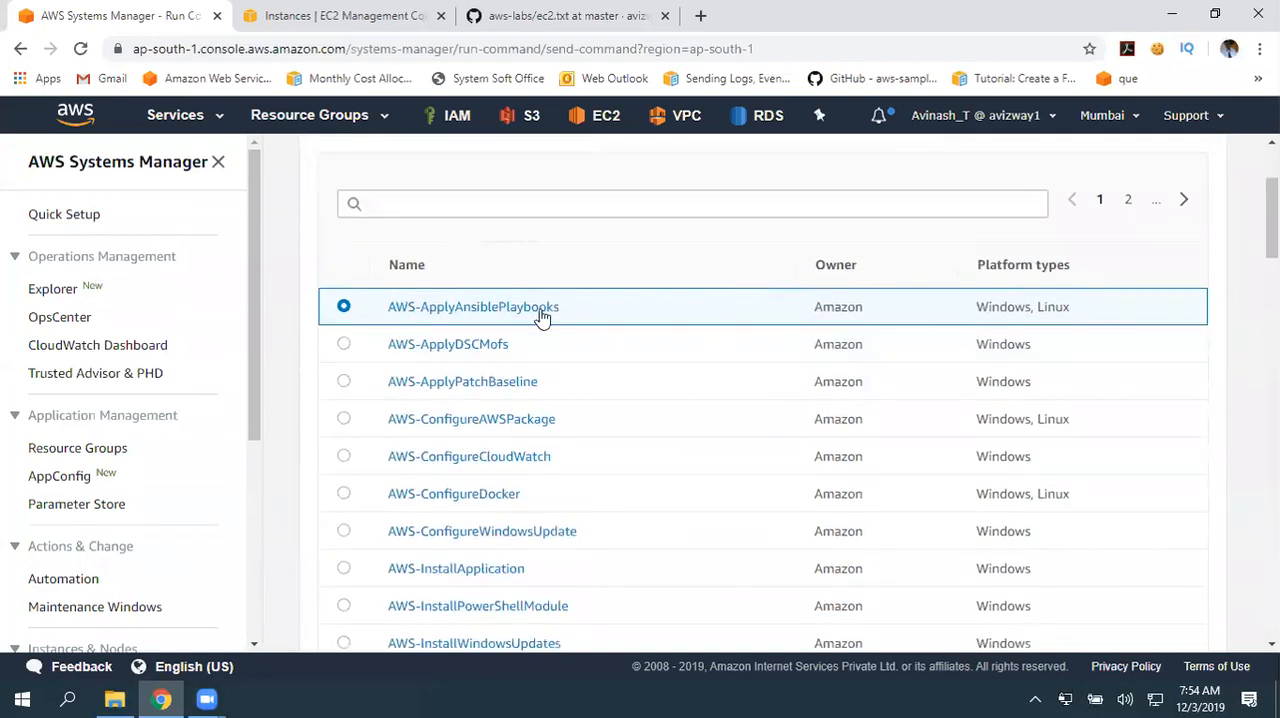
drag(639, 310, 360, 310)
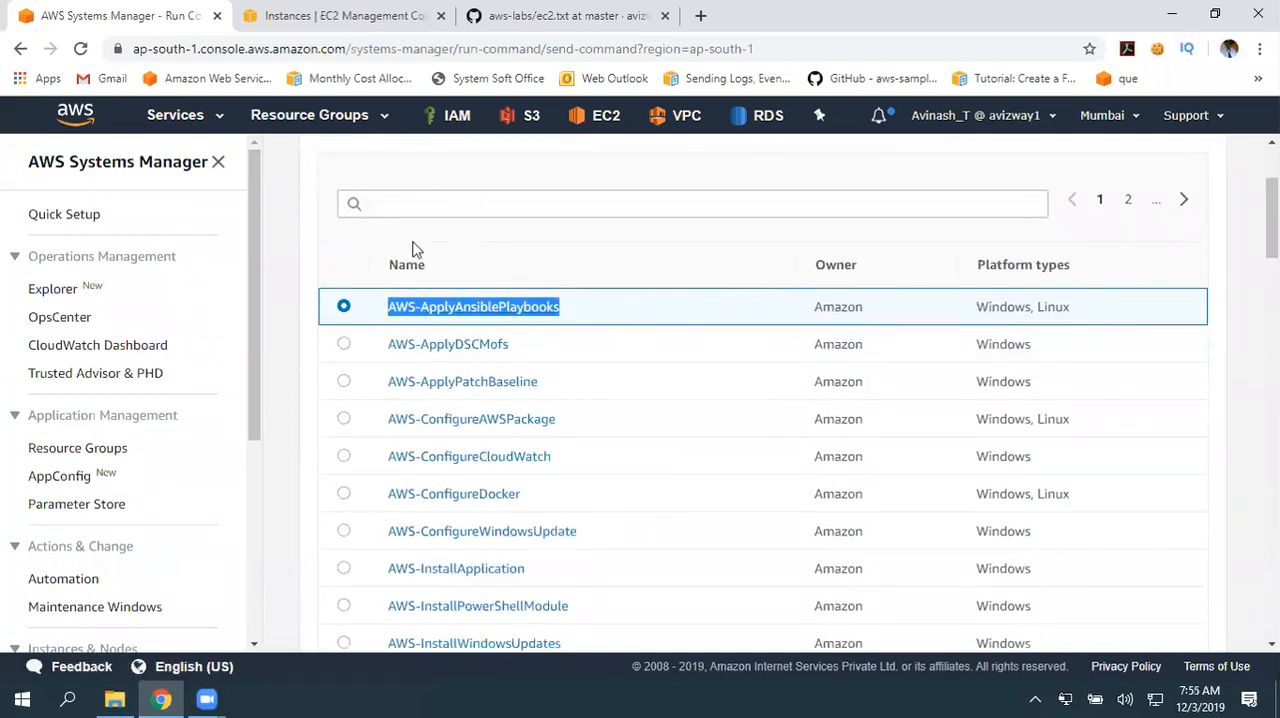
Filter the command documents by platform type Windows, review the list, and clear the filter
click(640, 205)
click(396, 291)
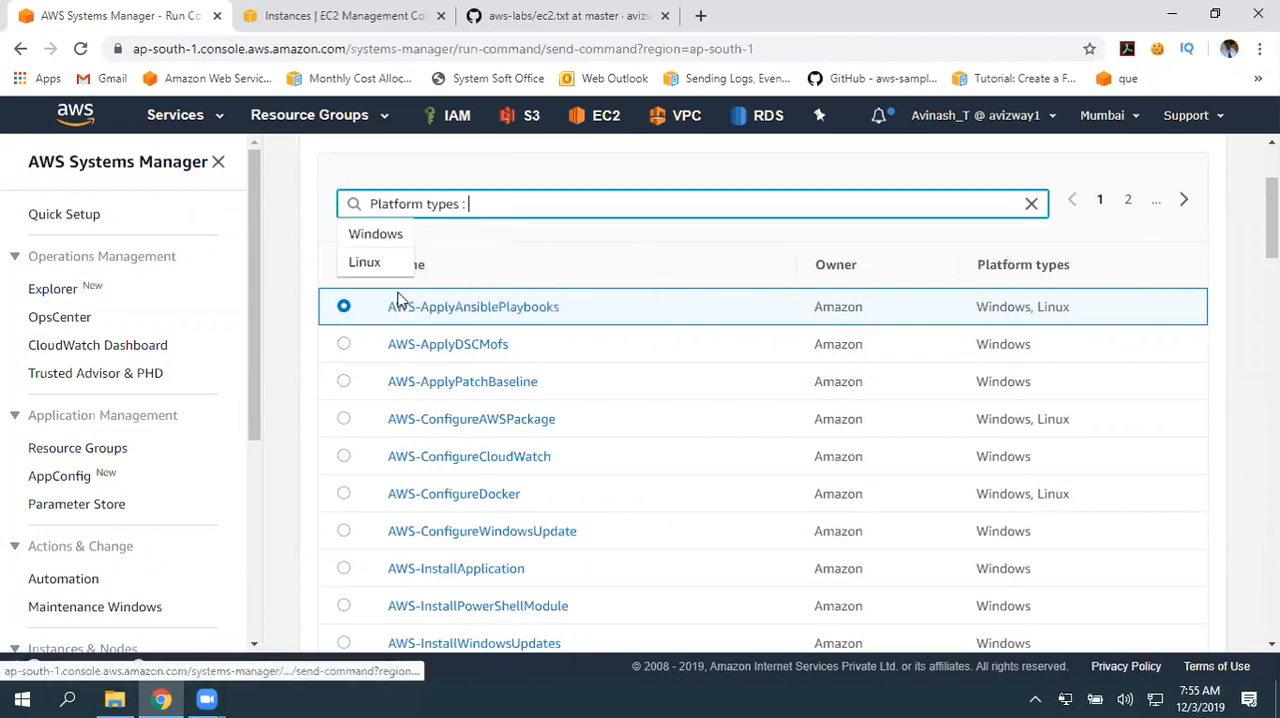
click(375, 236)
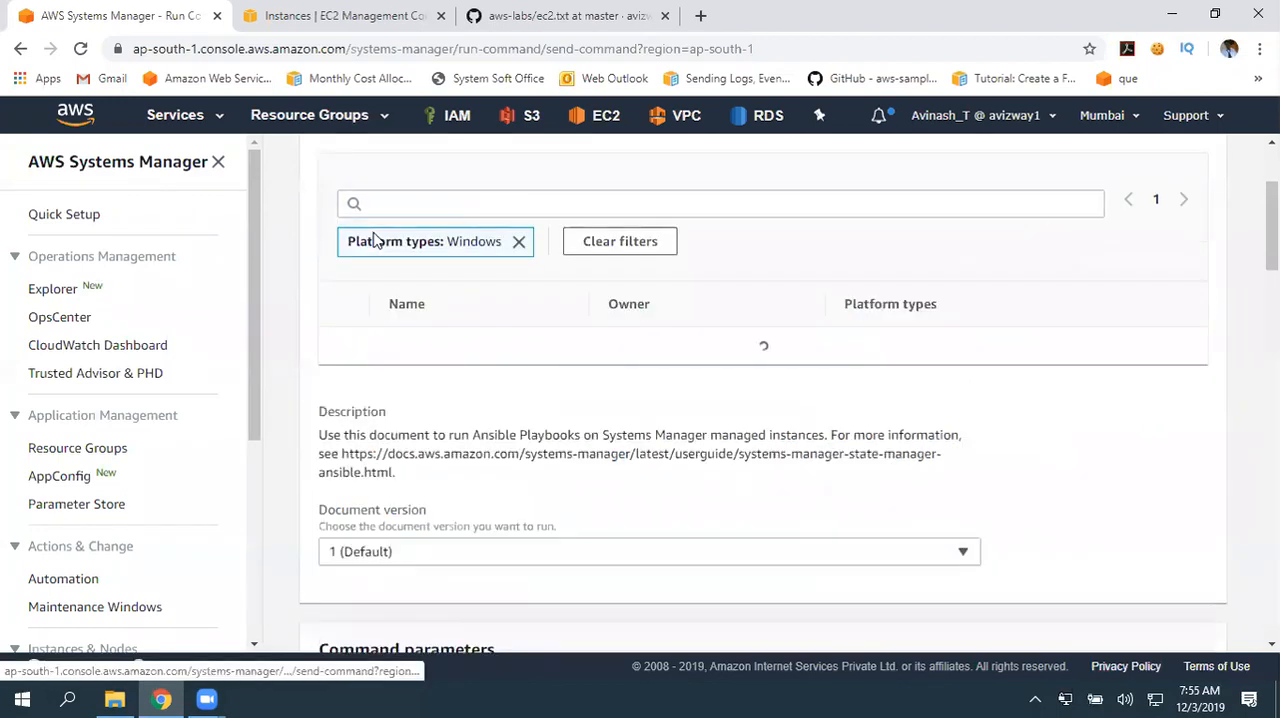
scroll(986, 434, down, 4)
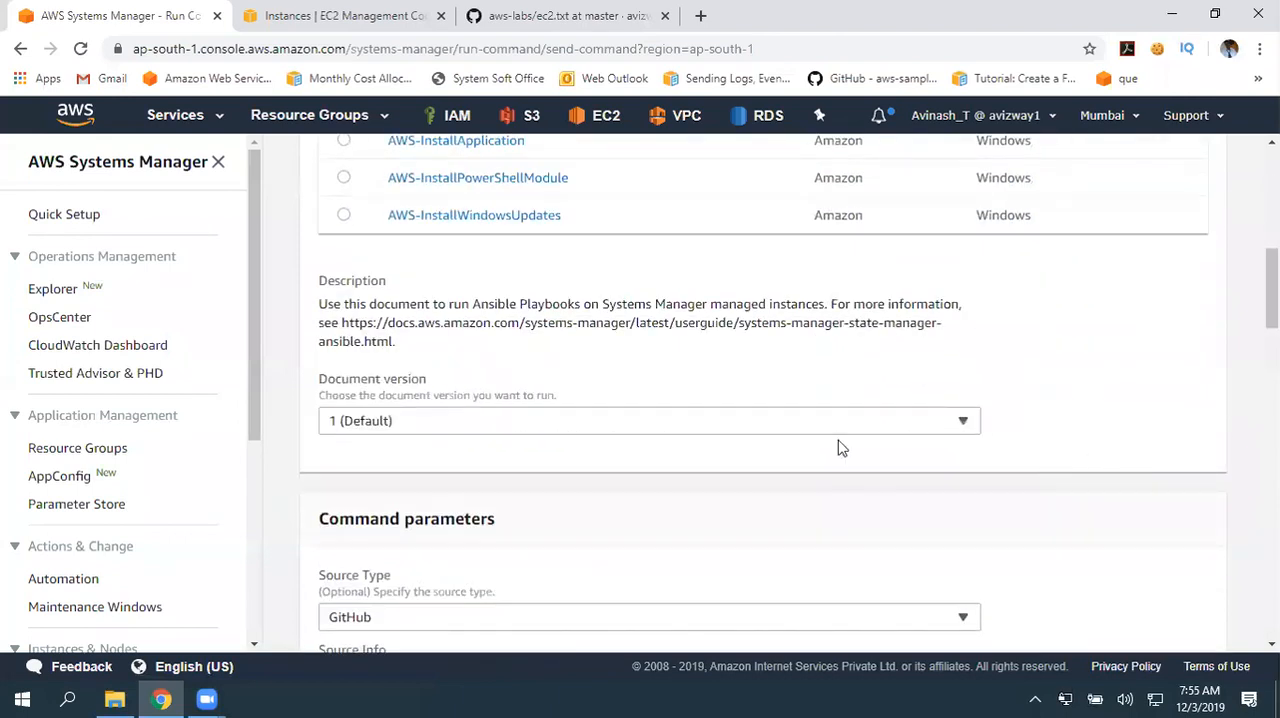
scroll(837, 443, up, 4)
scroll(605, 470, up, 2)
click(519, 329)
Filter the command documents by platform type Linux, review the list, and clear the filter
click(466, 297)
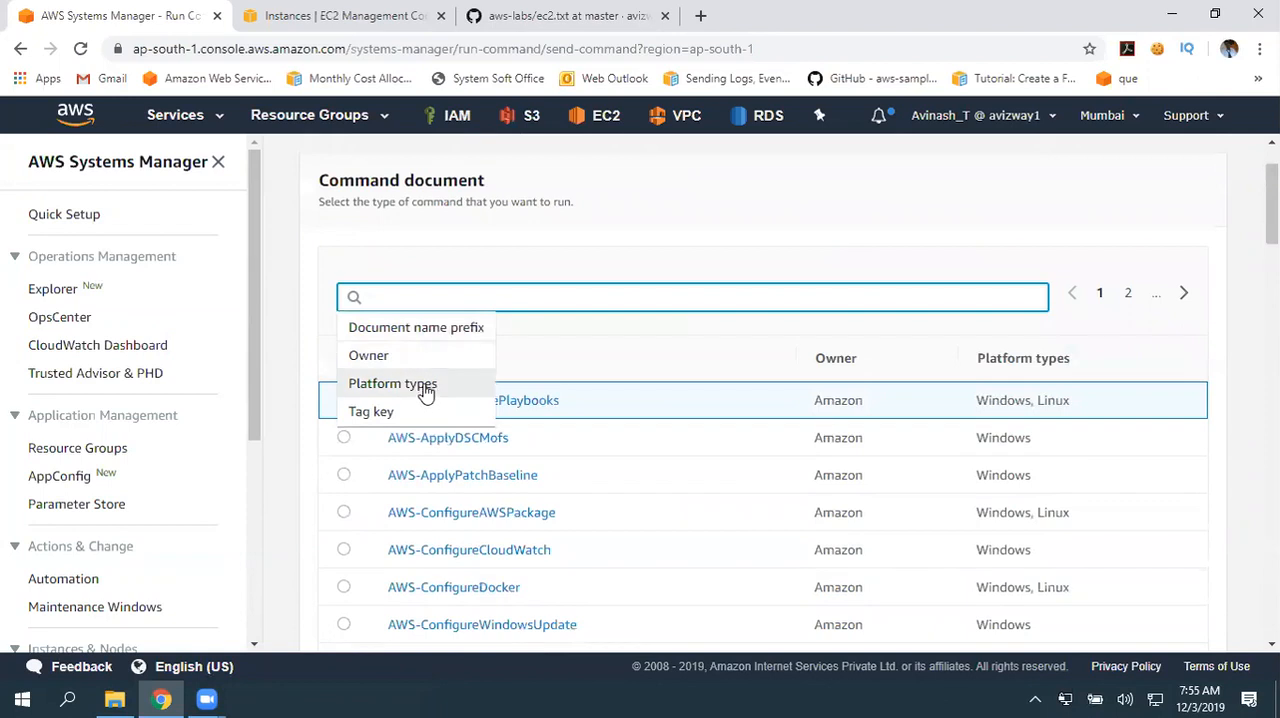
click(421, 388)
click(388, 357)
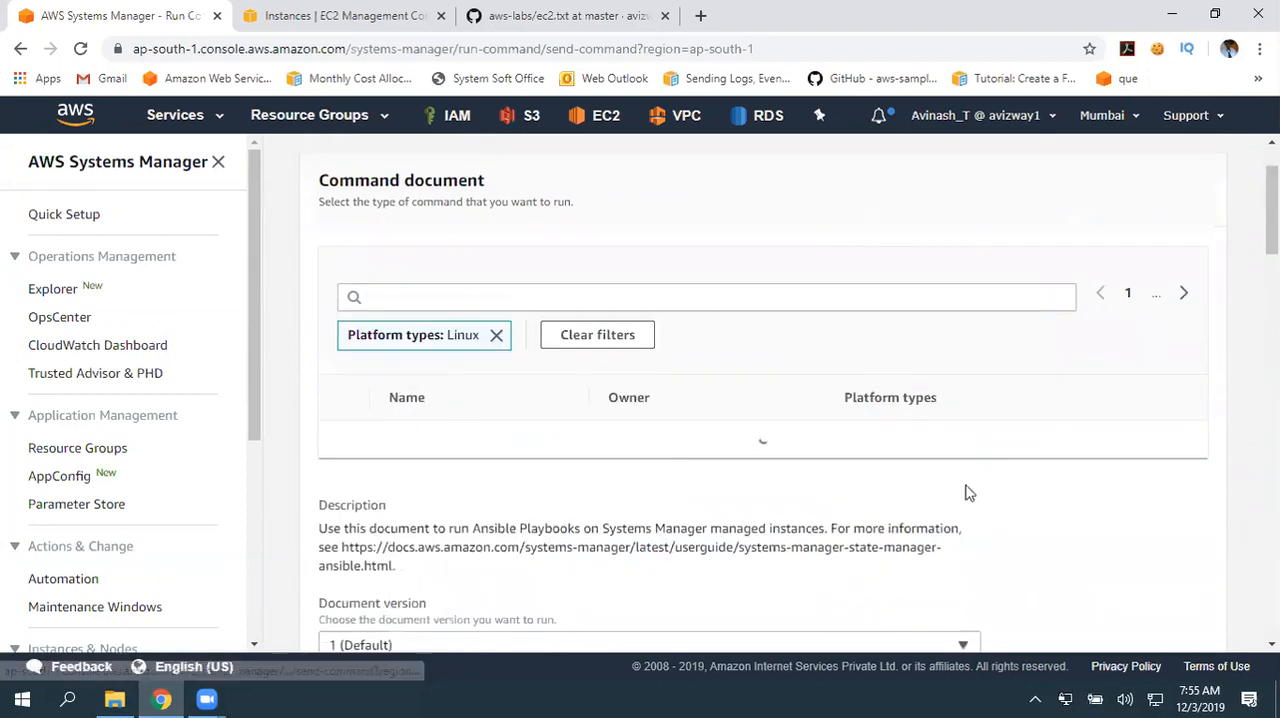
scroll(1134, 506, down, 4)
scroll(1008, 452, up, 2)
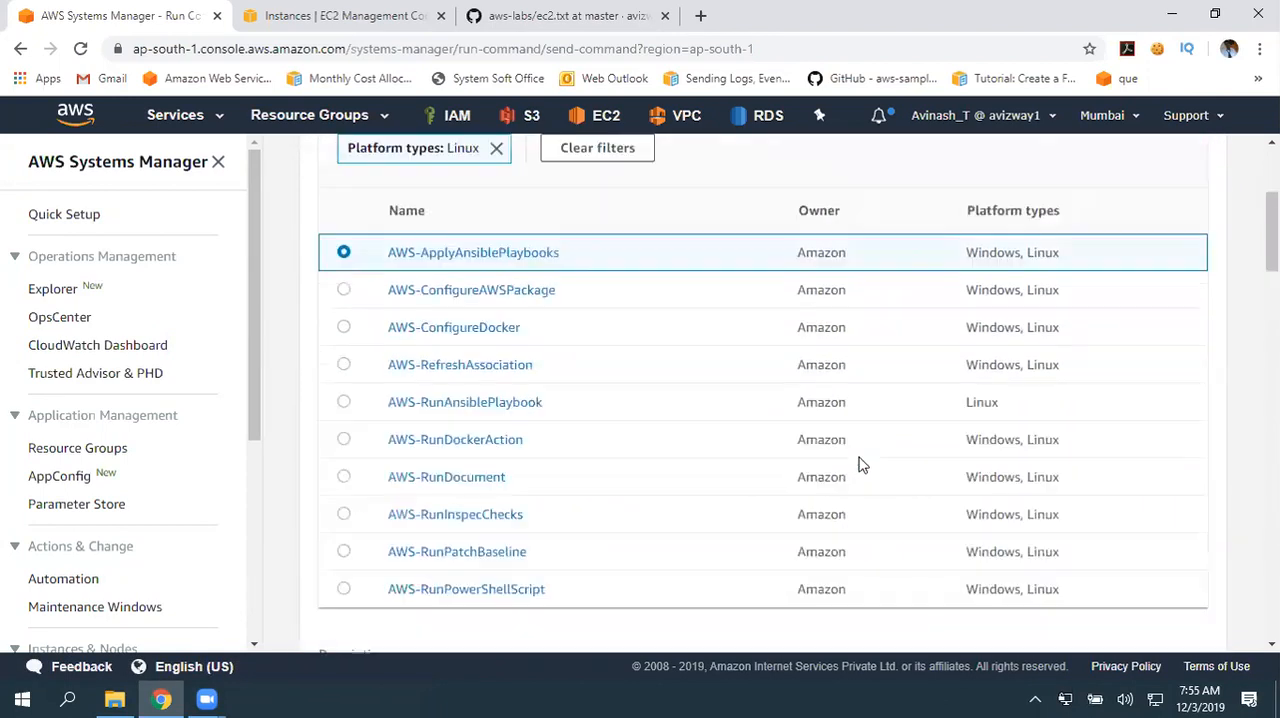
scroll(663, 463, up, 1)
click(596, 337)
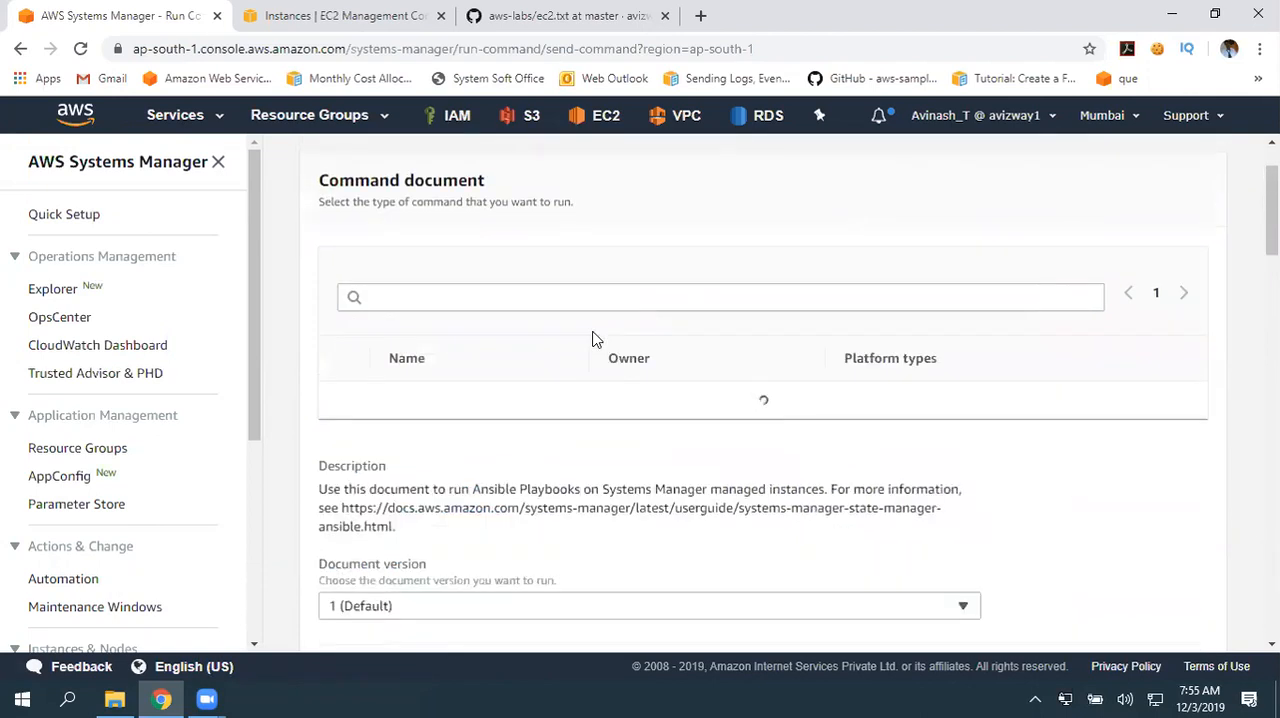
Select the AWS-InstallApplication document and examine its Action options and required Source parameter
scroll(763, 400, down, 1)
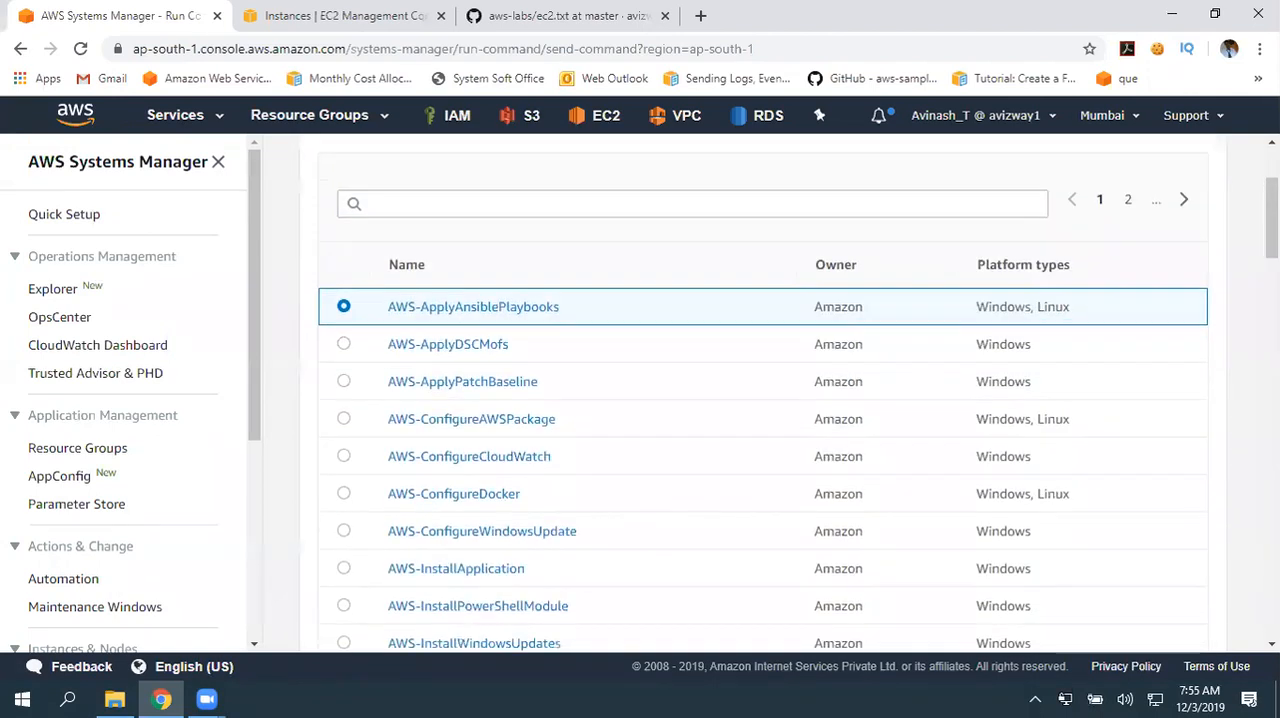
scroll(1236, 358, down, 1)
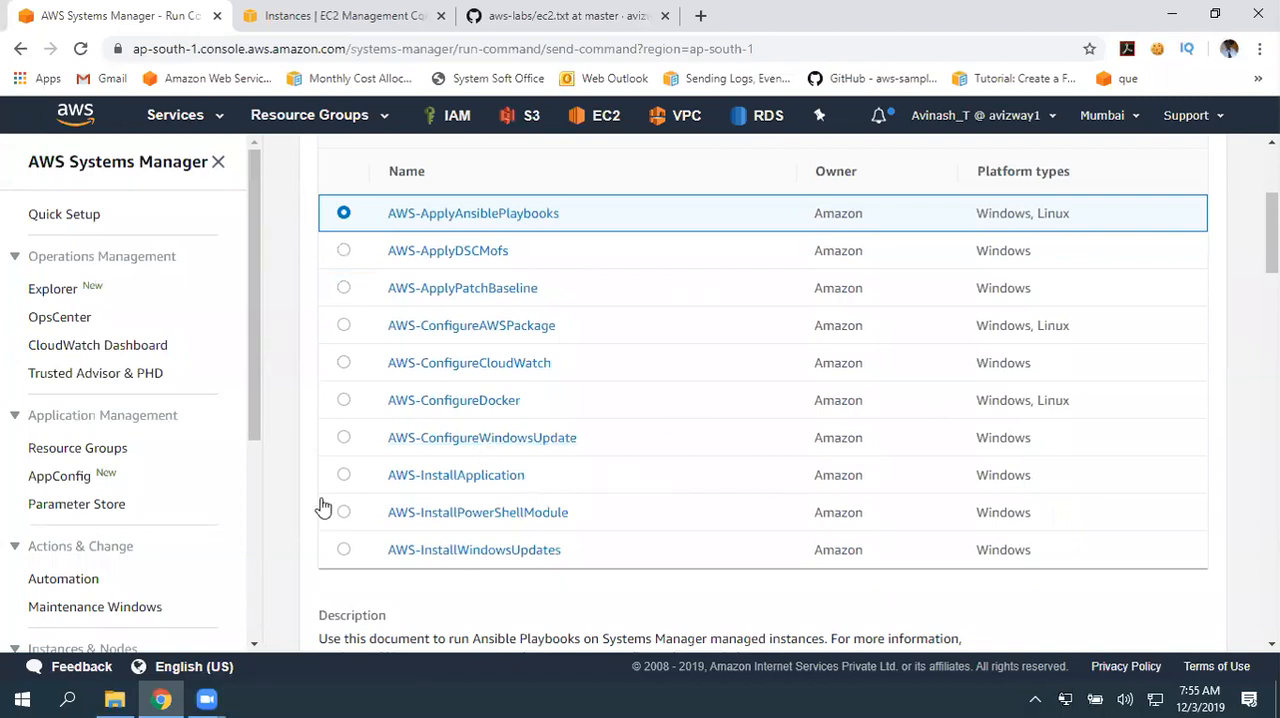
click(344, 477)
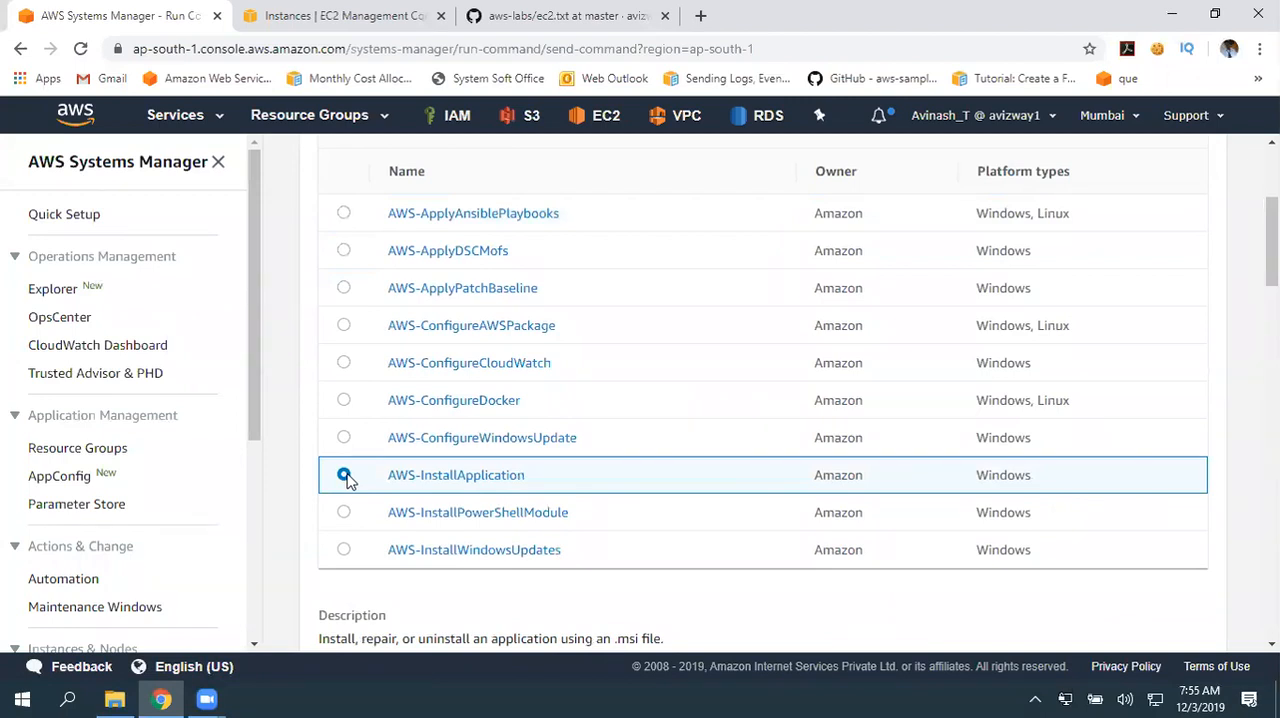
scroll(757, 543, down, 6)
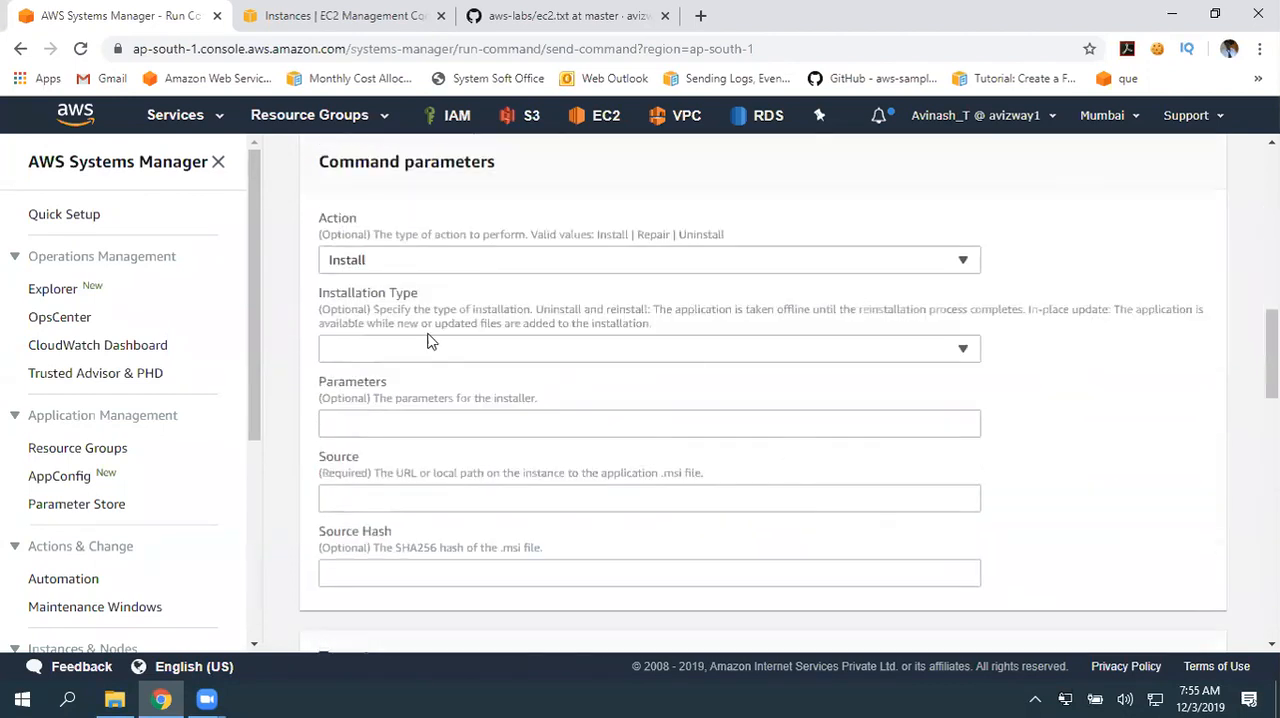
click(355, 265)
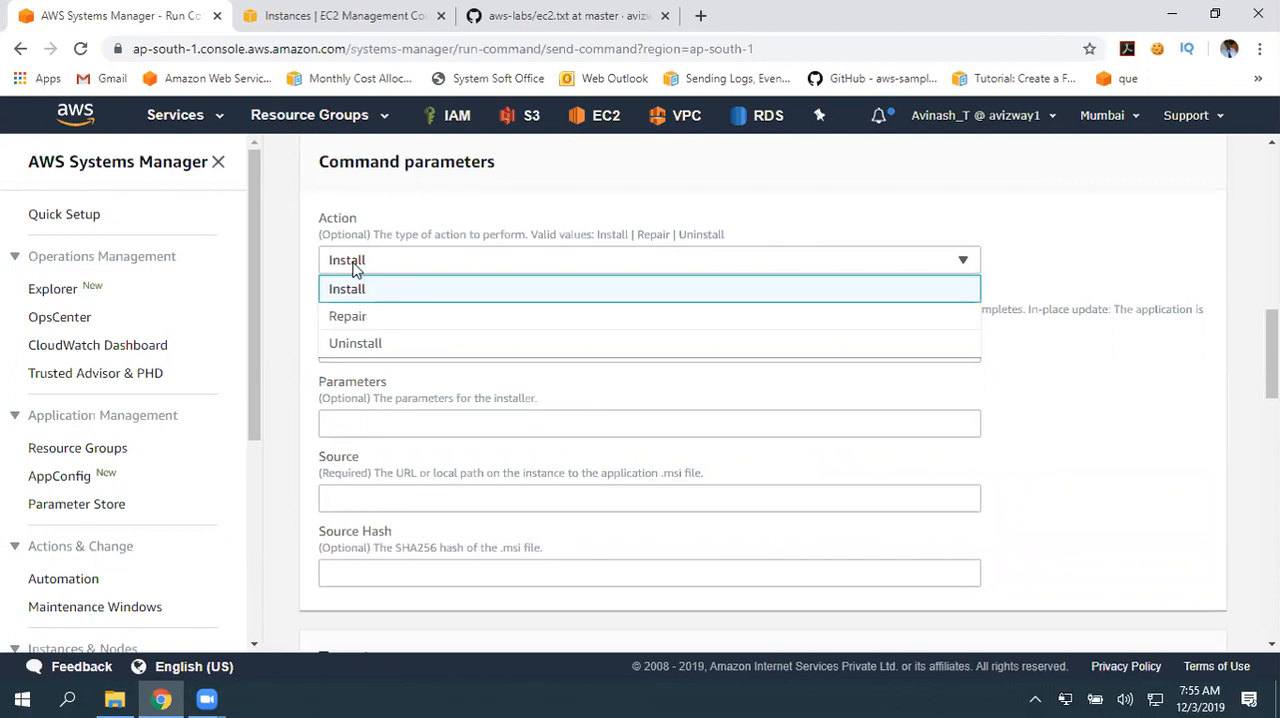
click(354, 266)
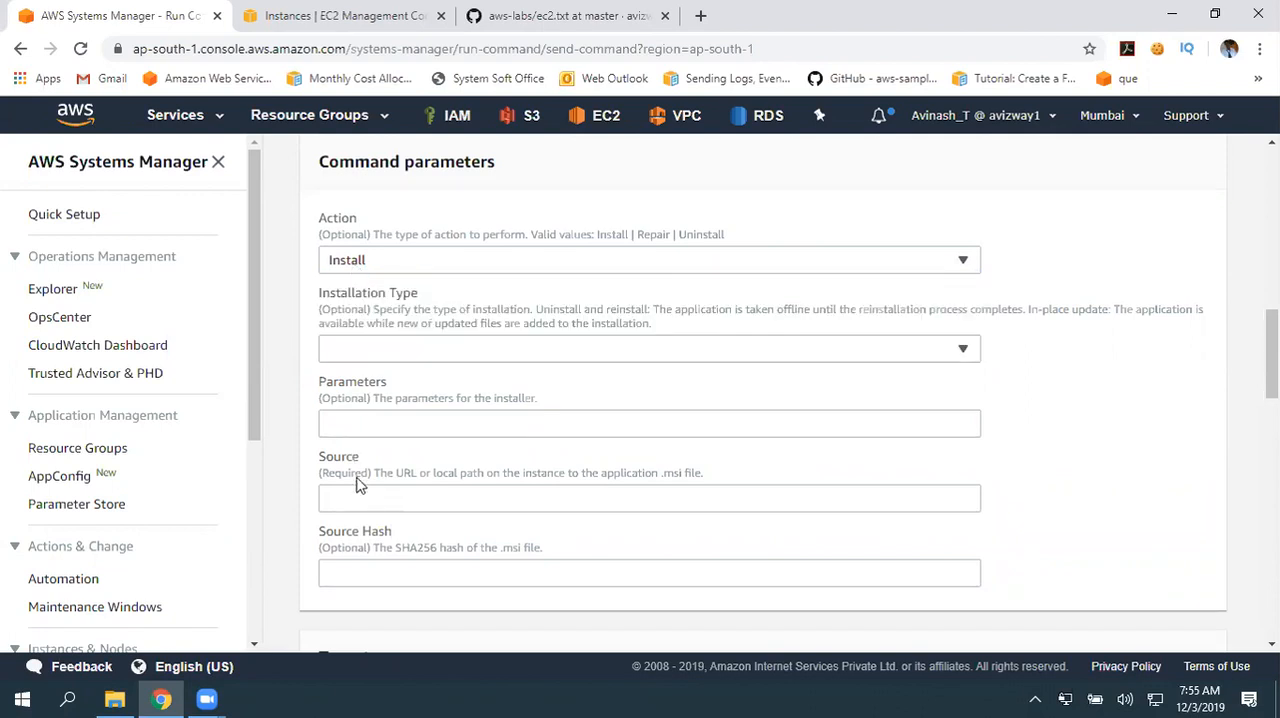
drag(704, 473, 360, 494)
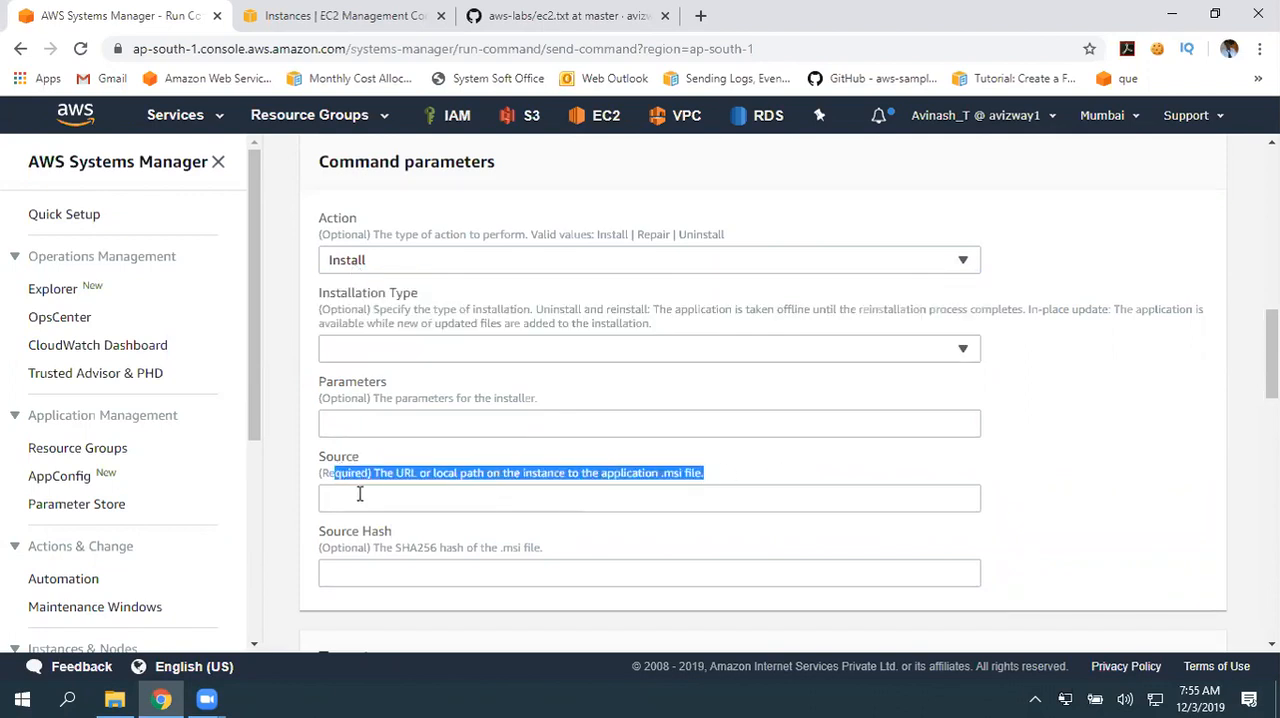
click(360, 494)
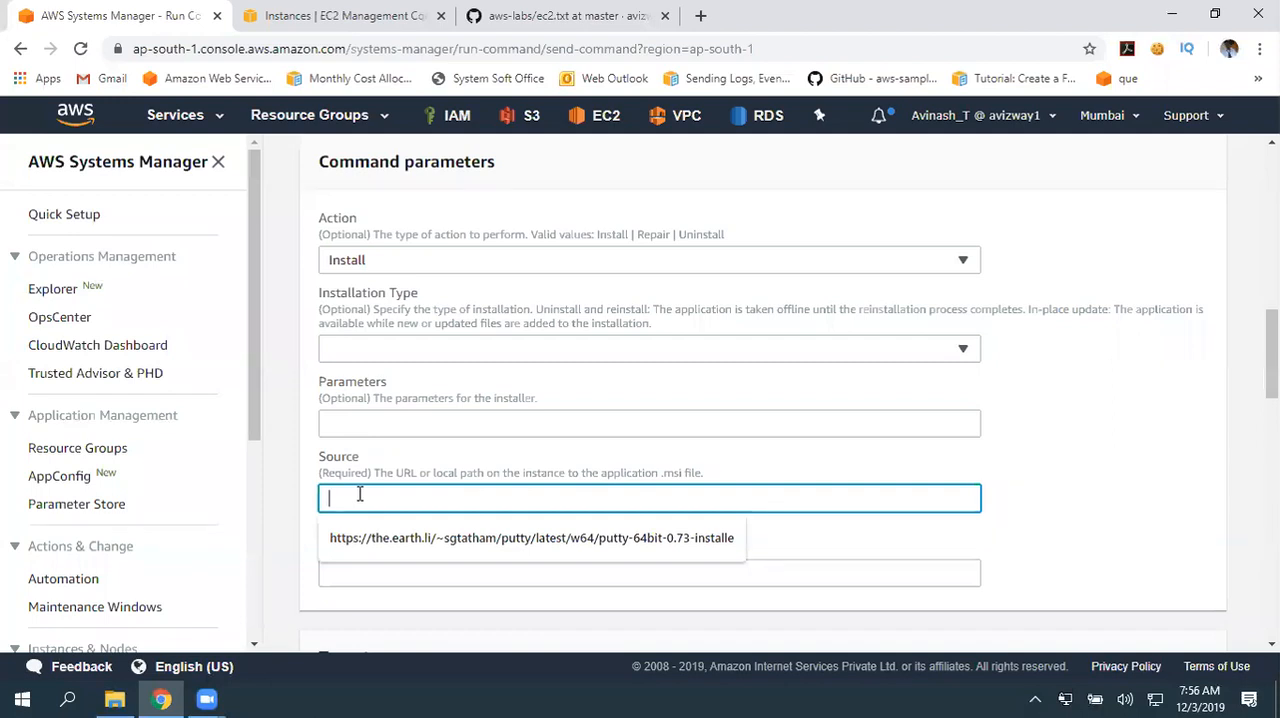
Select the AWS-ConfigureWindowsUpdate document and set its Update Level to NeverCheckForUpdates
scroll(666, 337, up, 7)
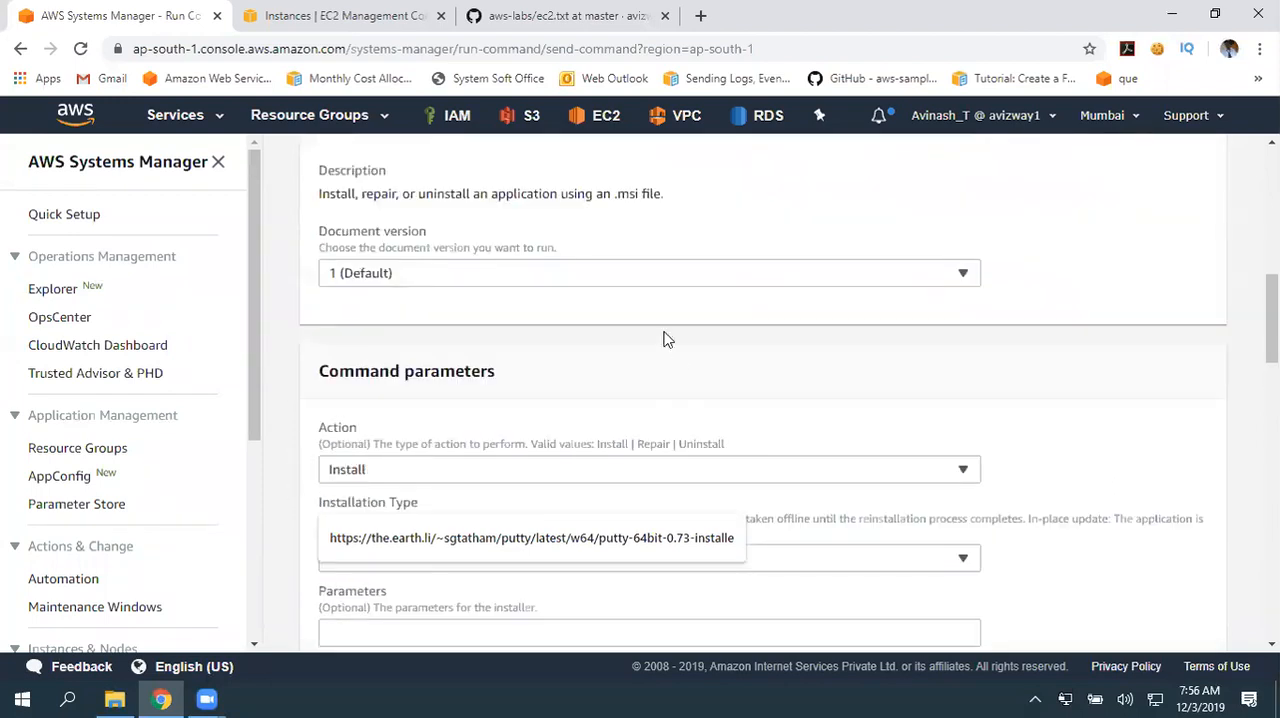
click(343, 437)
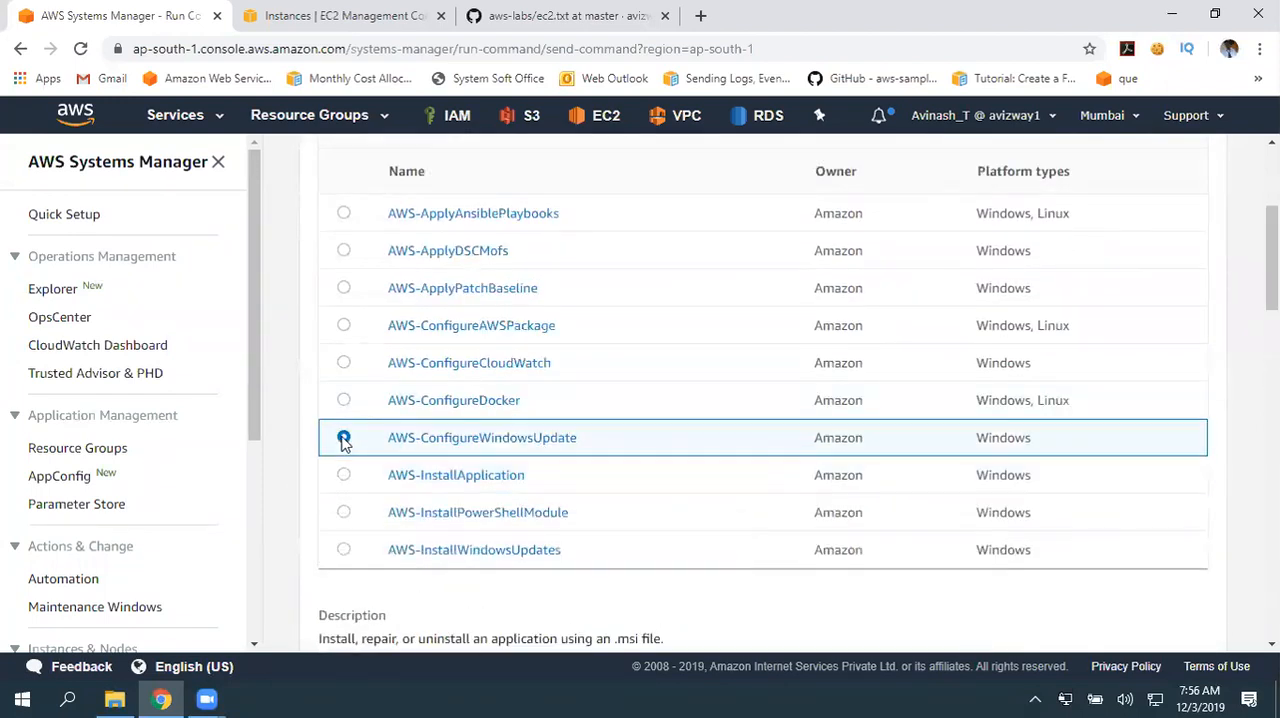
scroll(800, 452, down, 4)
scroll(785, 453, down, 7)
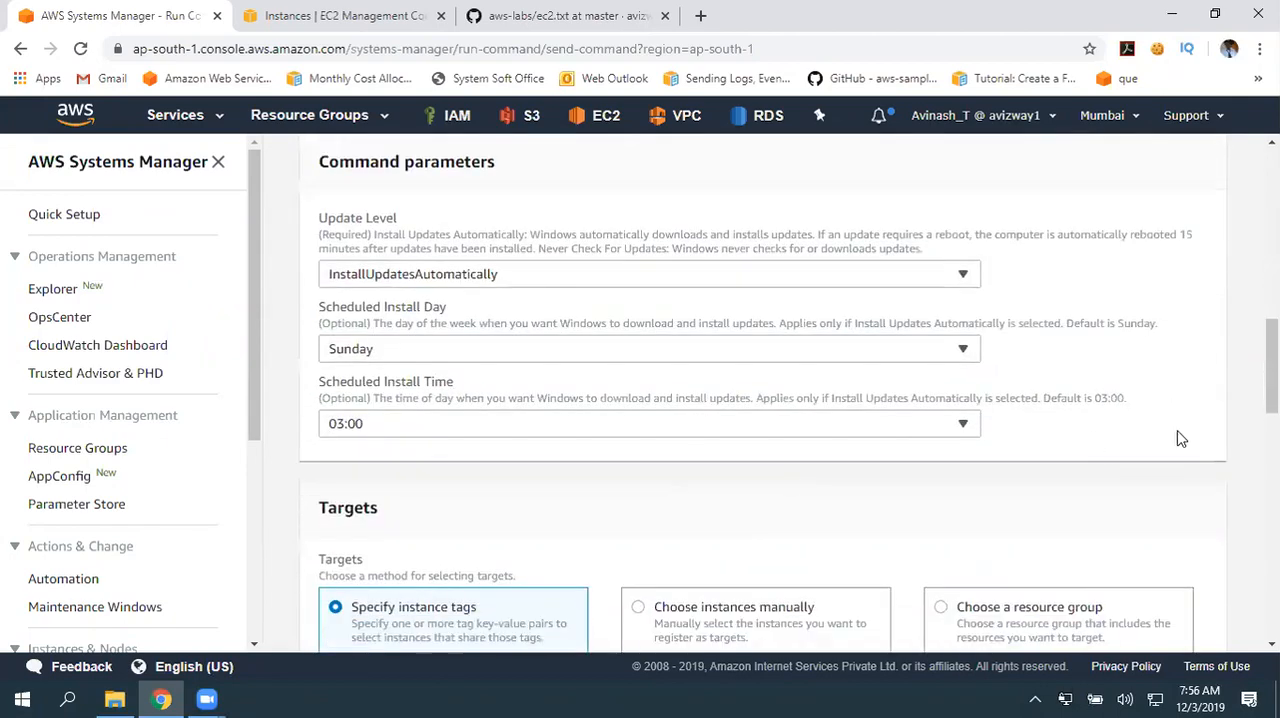
scroll(1170, 440, down, 7)
scroll(1160, 458, up, 5)
scroll(1164, 460, up, 10)
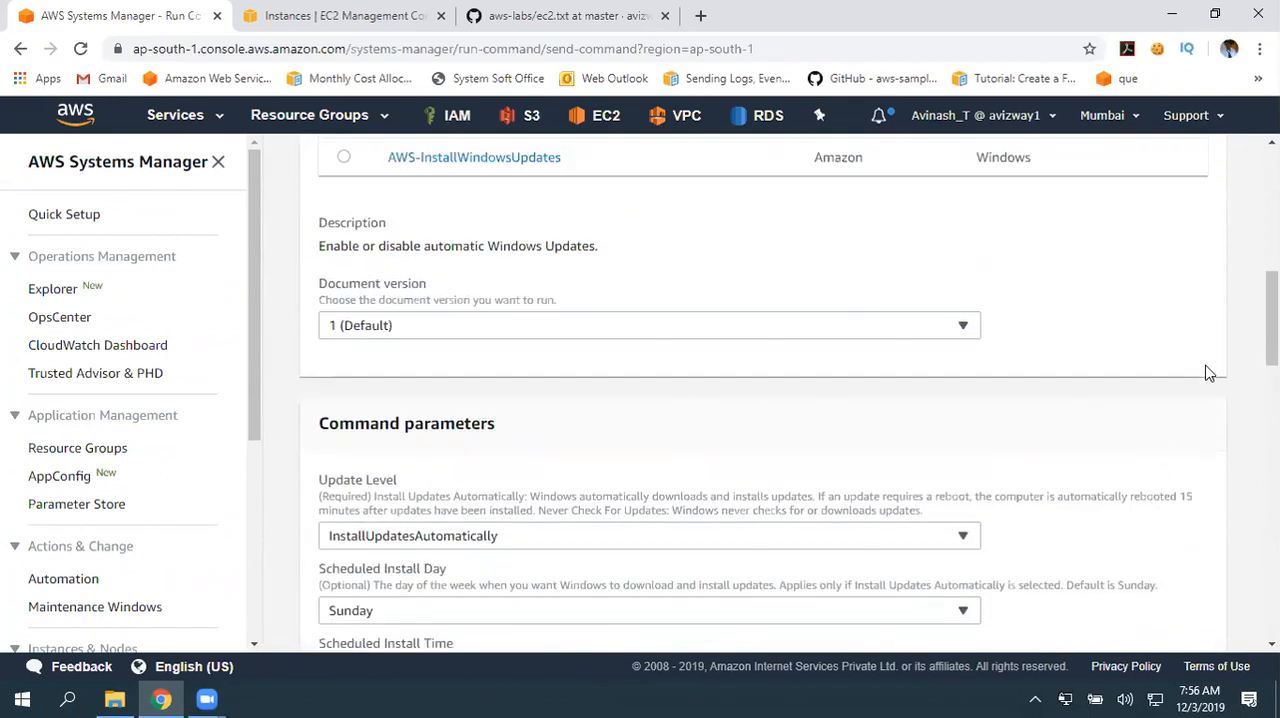
scroll(1208, 372, down, 2)
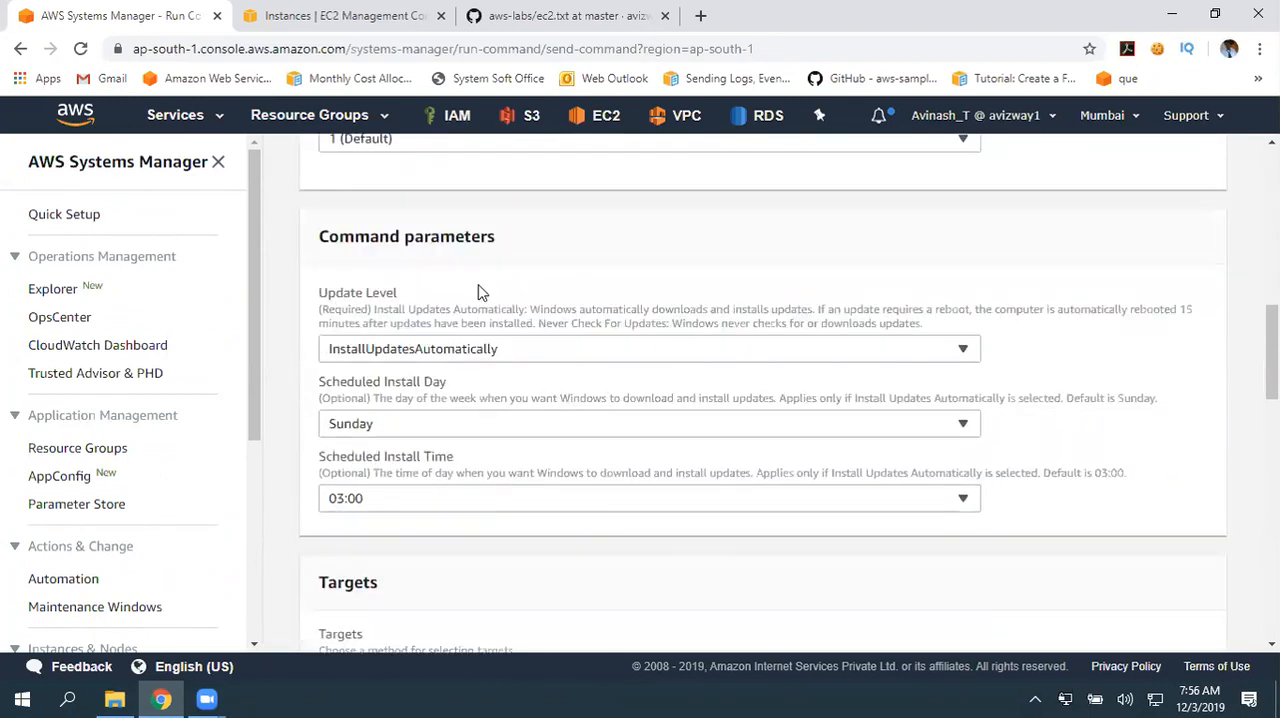
click(437, 346)
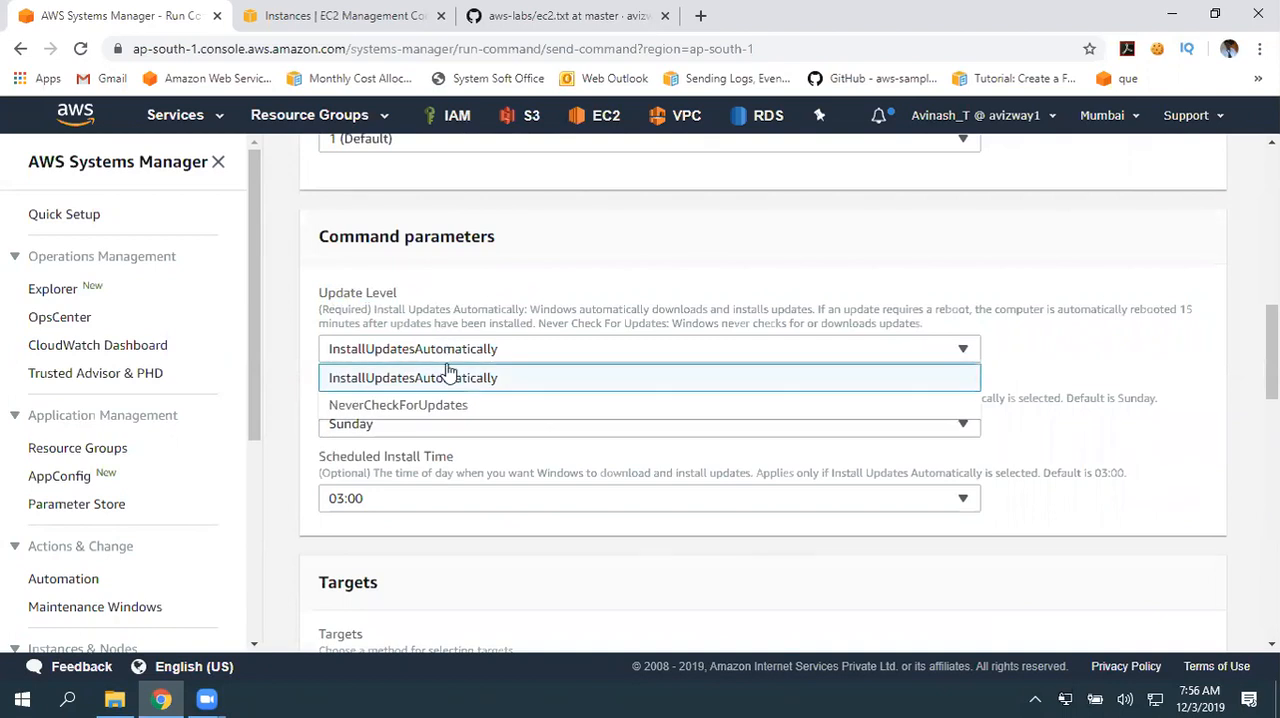
click(437, 404)
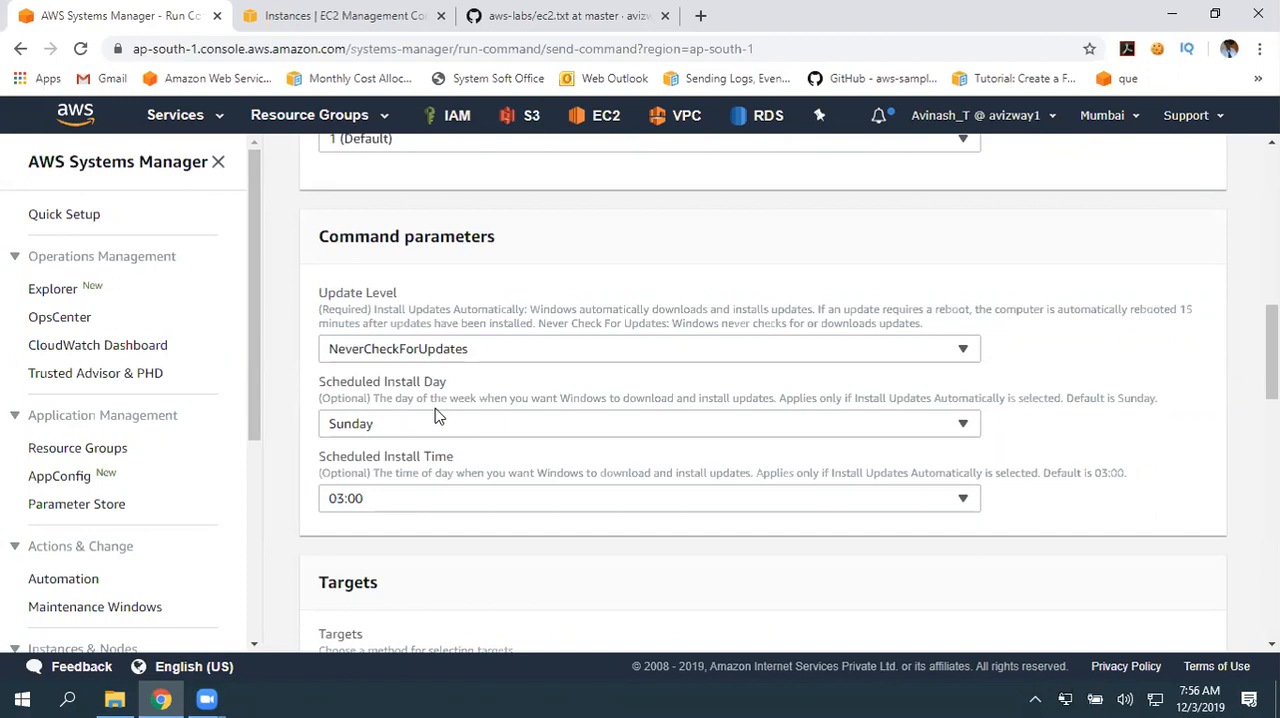
Review the options for Scheduled Install Day and Scheduled Install Time, keeping Sunday and 03:00
drag(340, 382, 580, 383)
scroll(583, 386, down, 1)
scroll(583, 386, down, 3)
click(535, 238)
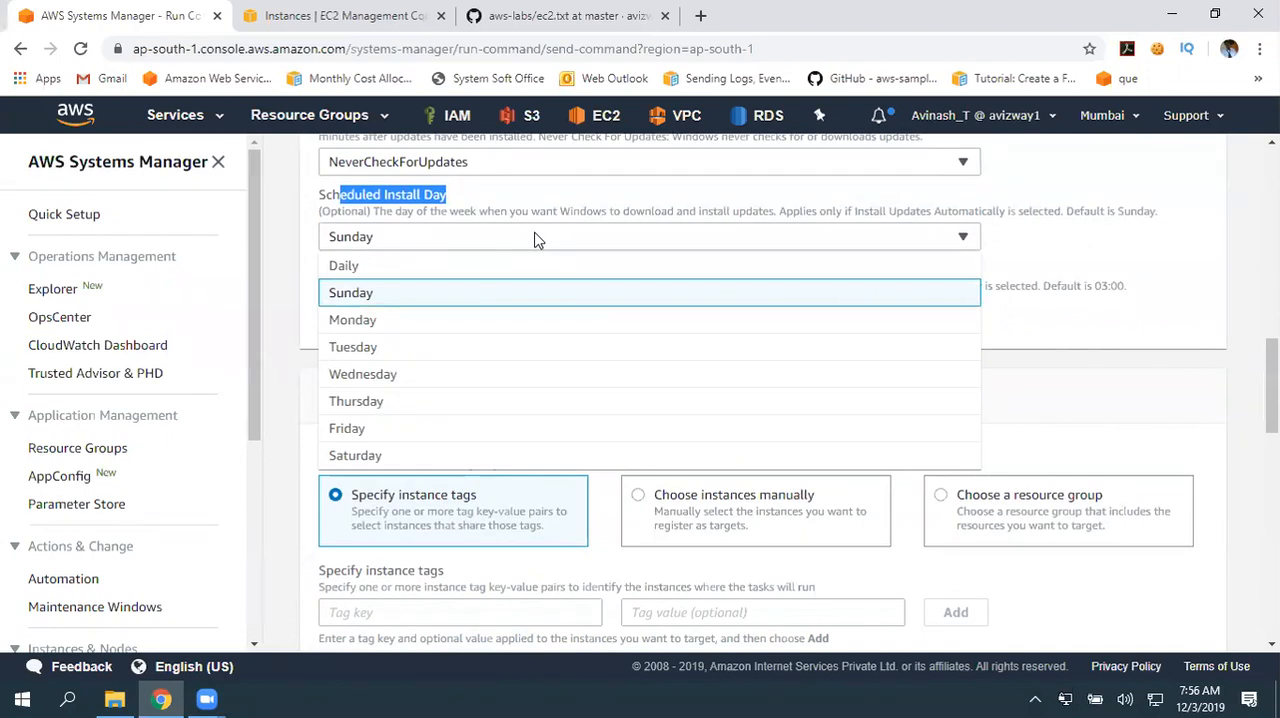
click(523, 292)
drag(363, 278, 565, 285)
click(470, 318)
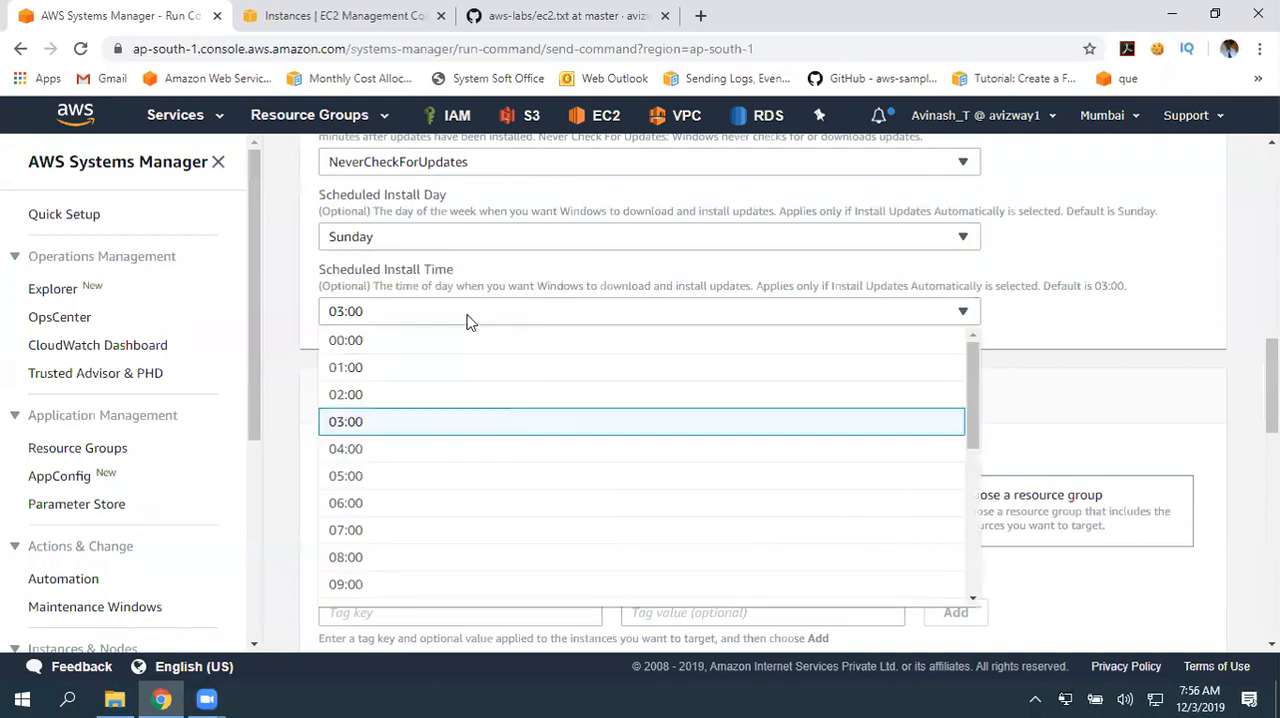
click(468, 319)
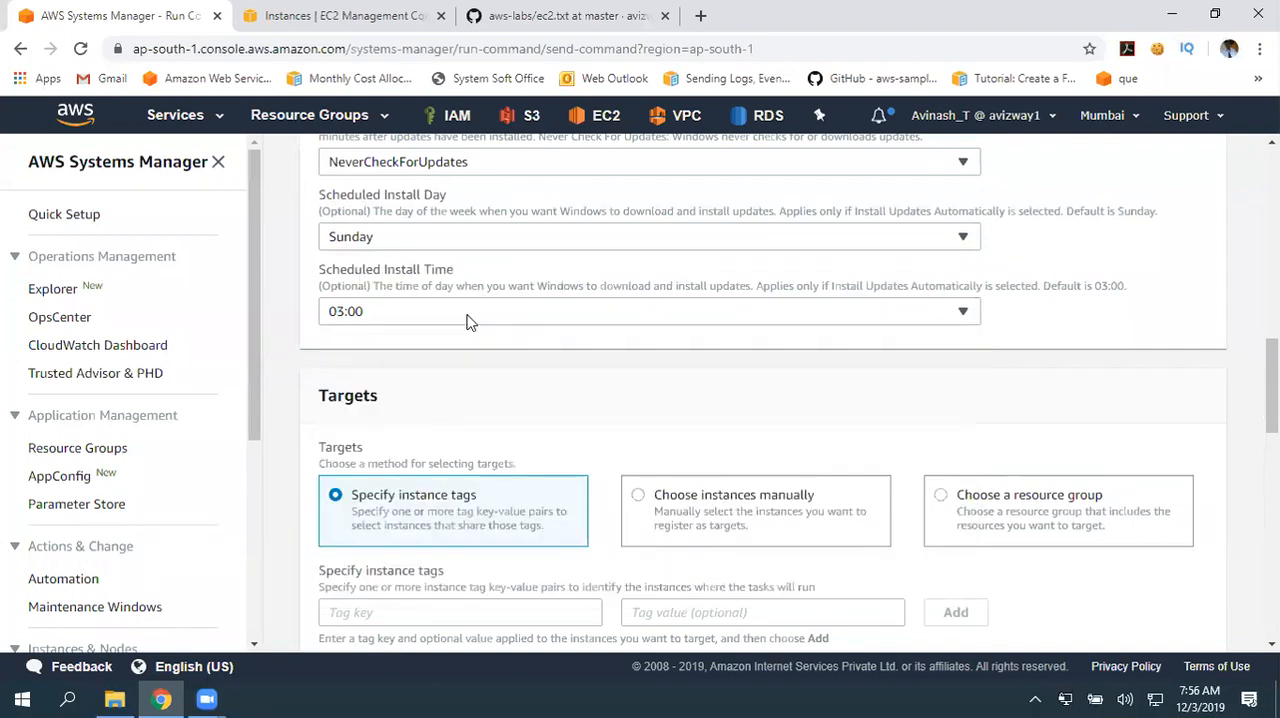
Switch the command's target selection method to choosing instances manually
scroll(470, 320, down, 2)
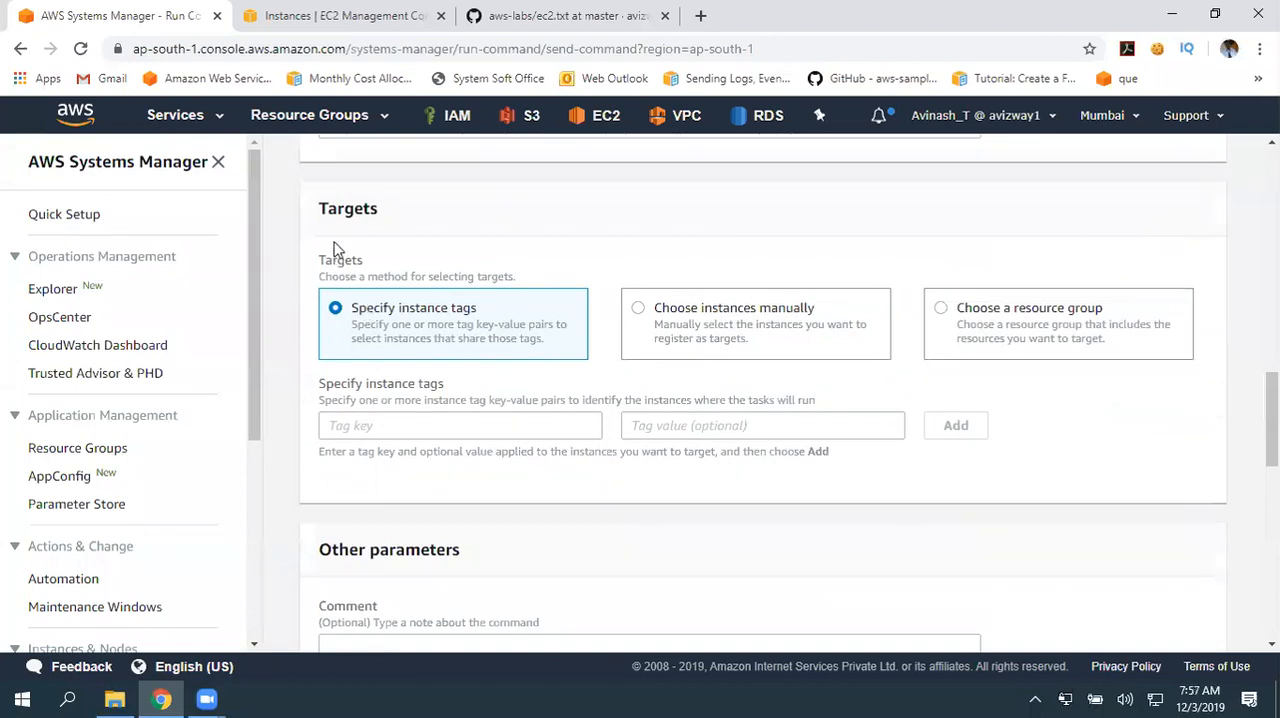
drag(318, 222, 533, 220)
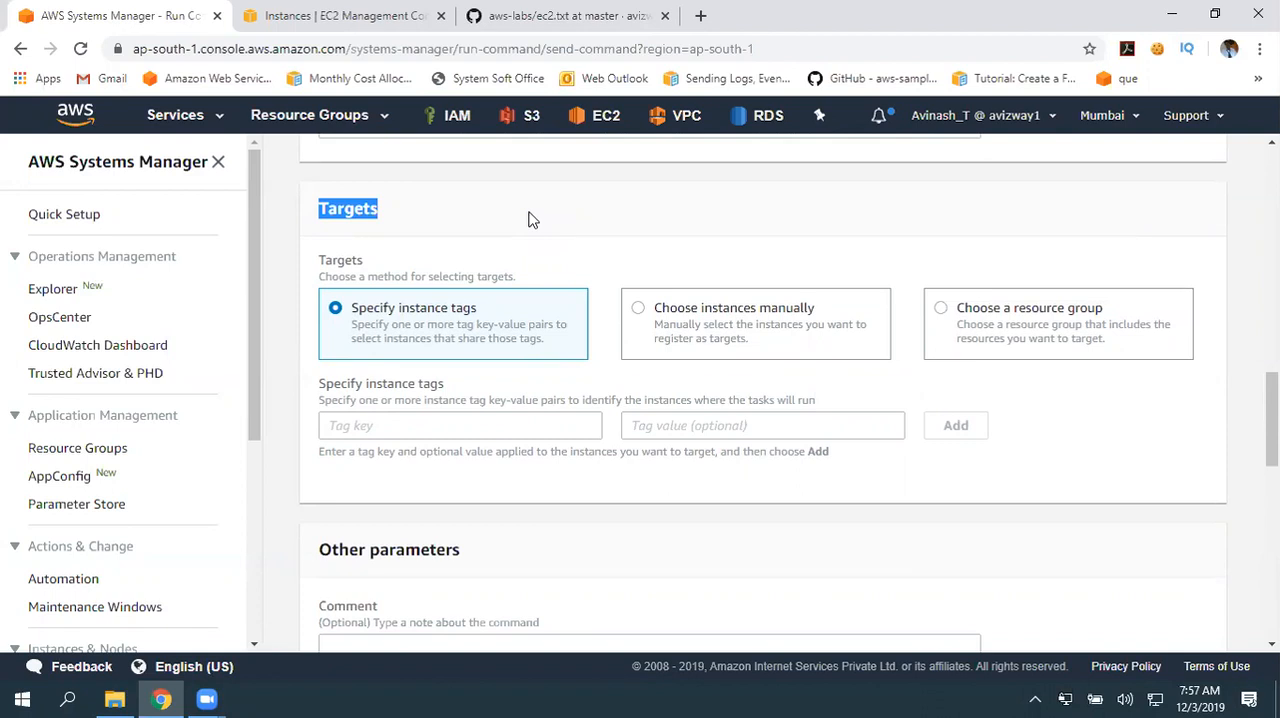
click(423, 430)
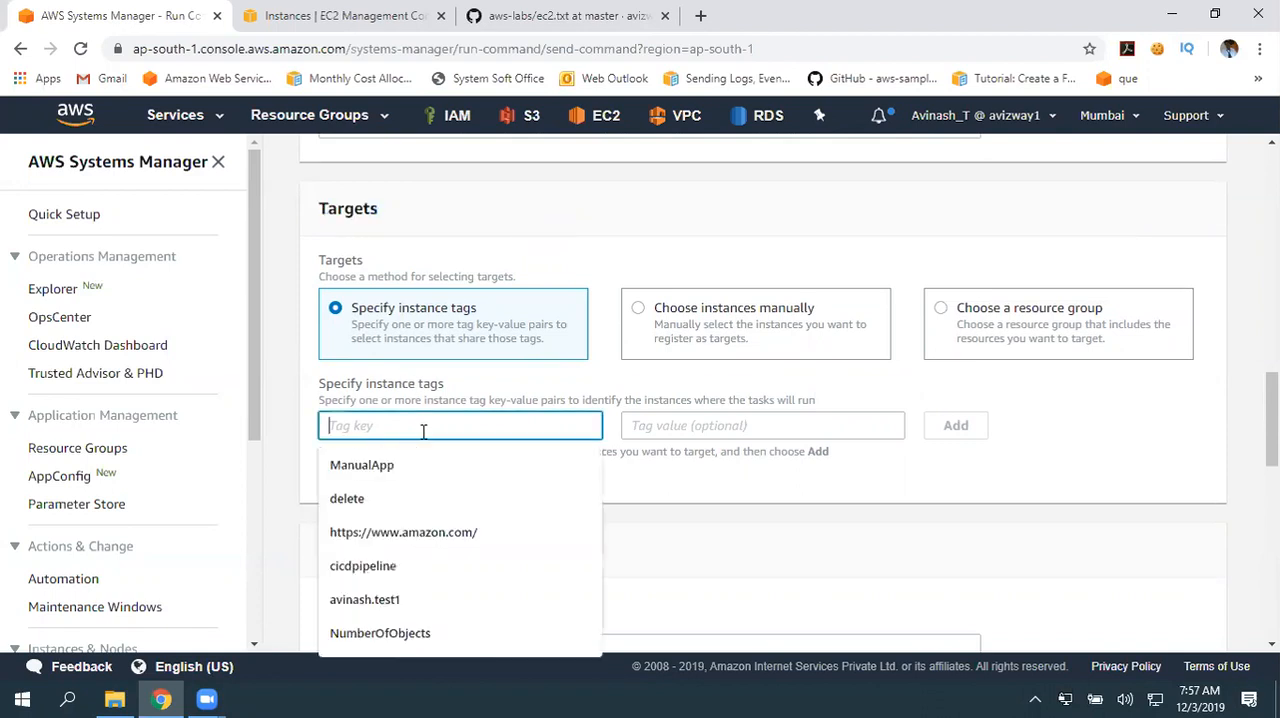
click(769, 312)
scroll(933, 397, down, 2)
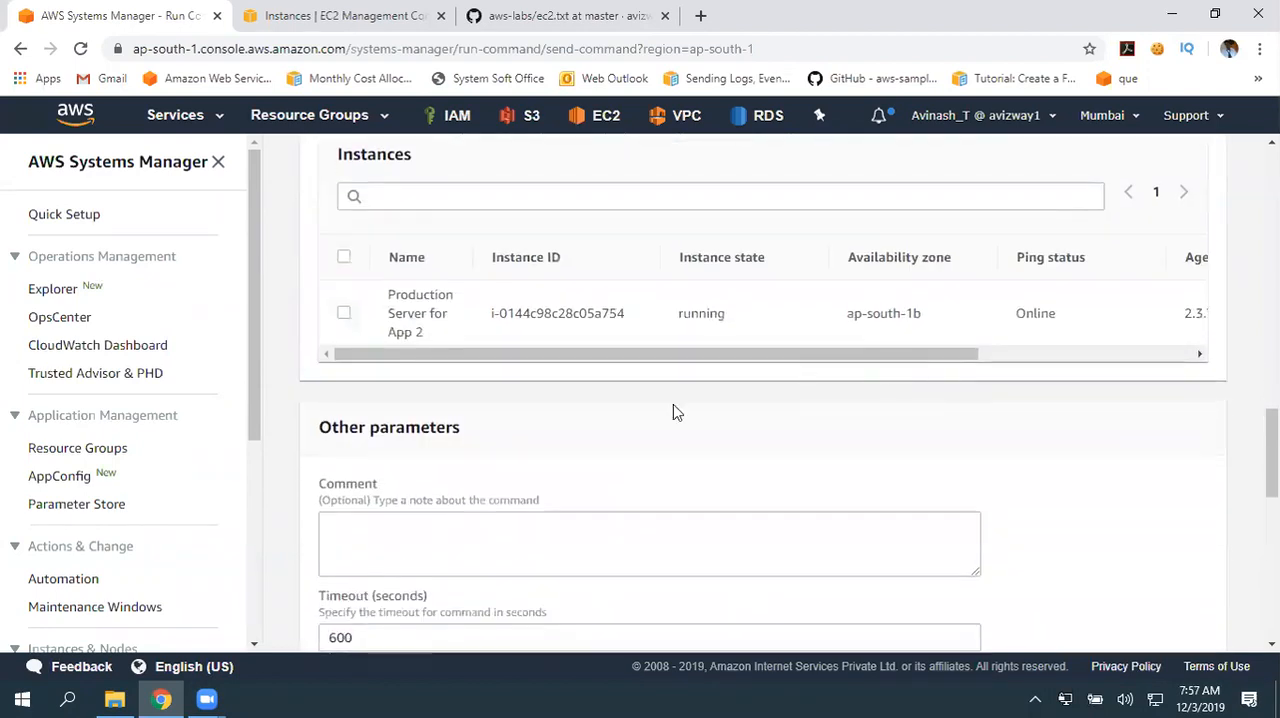
scroll(1023, 391, up, 1)
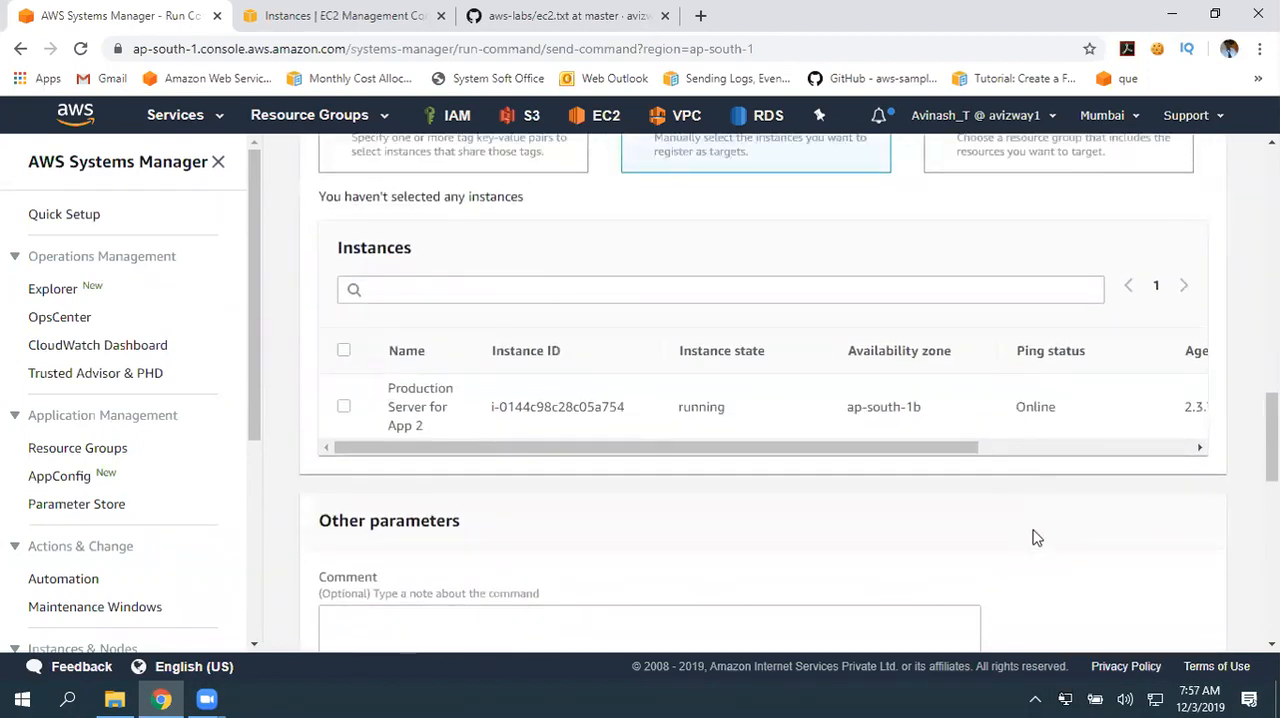
scroll(745, 300, up, 2)
drag(669, 308, 817, 308)
Examine the listed instance's ping status, agent version and platform type, and recheck the Windows update parameters
scroll(657, 434, down, 1)
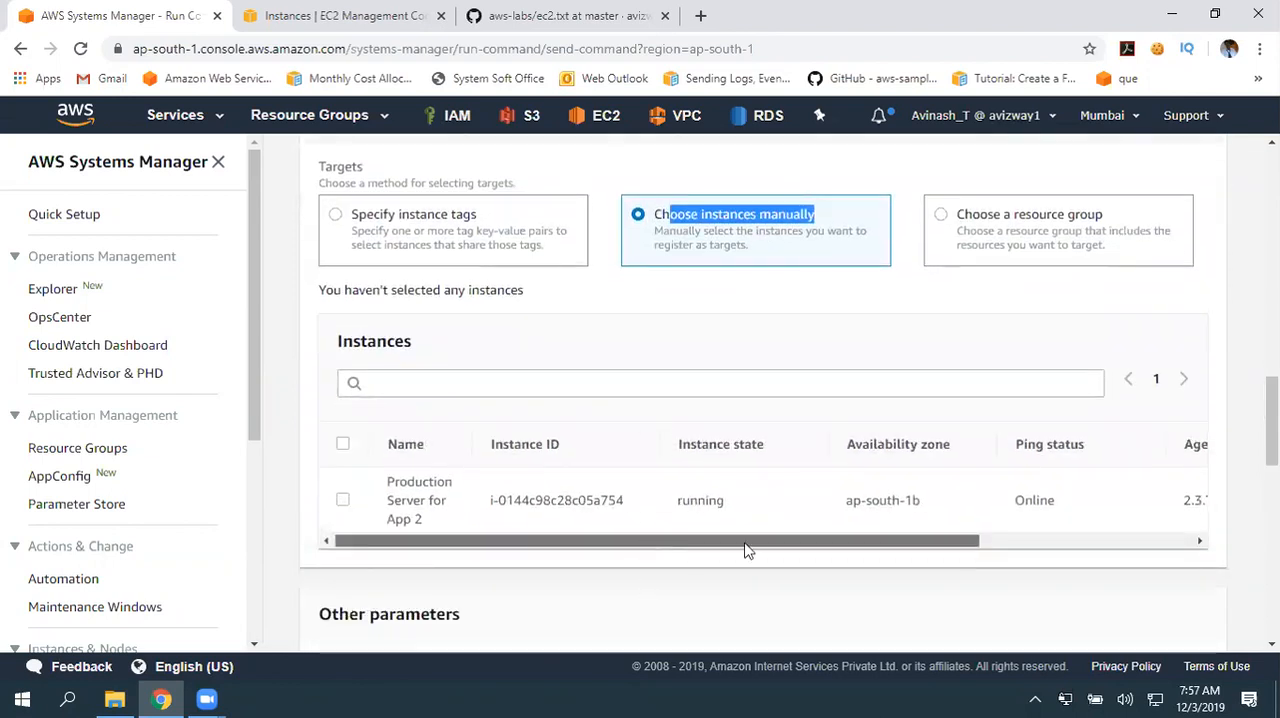
drag(745, 545, 1027, 538)
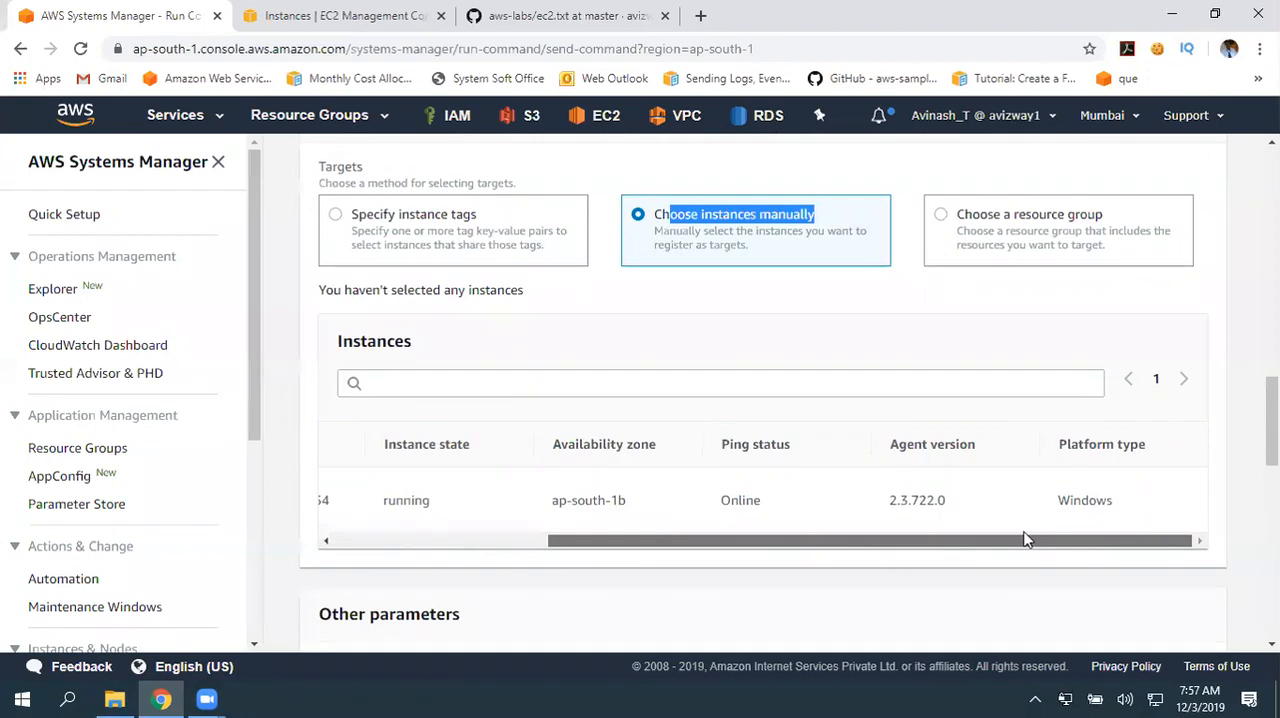
drag(706, 503, 790, 503)
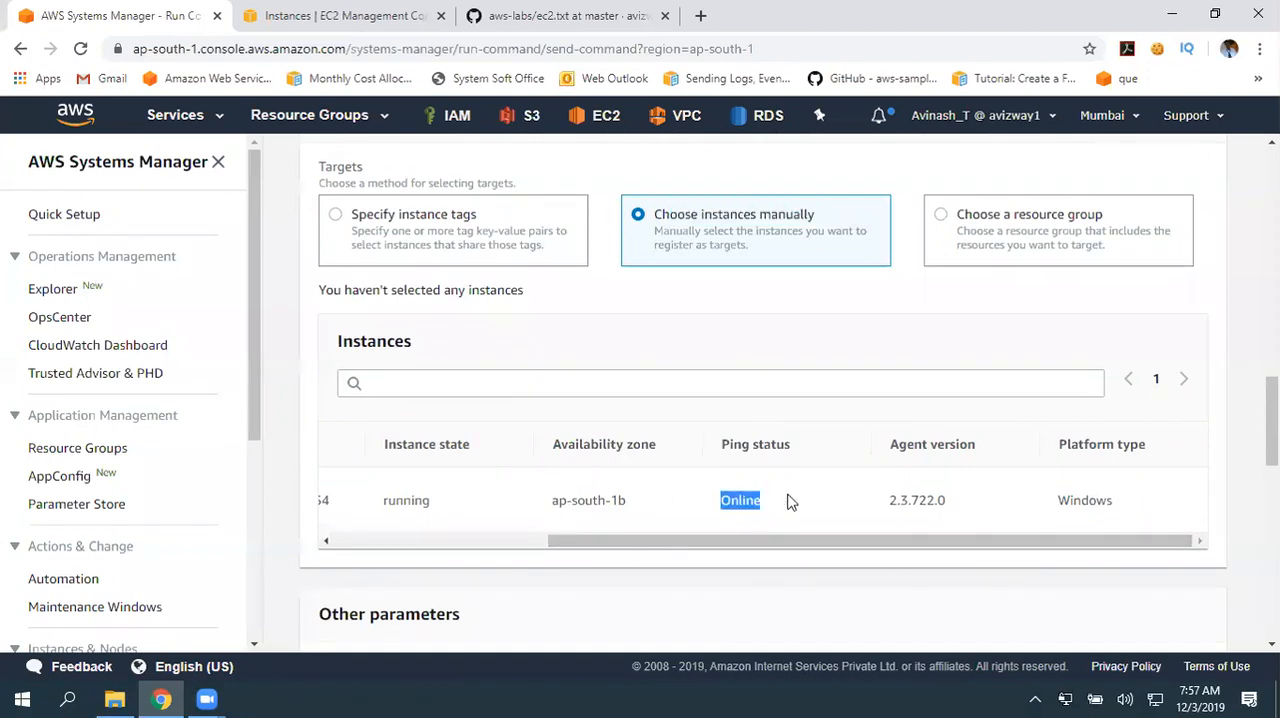
drag(881, 505, 640, 581)
click(952, 562)
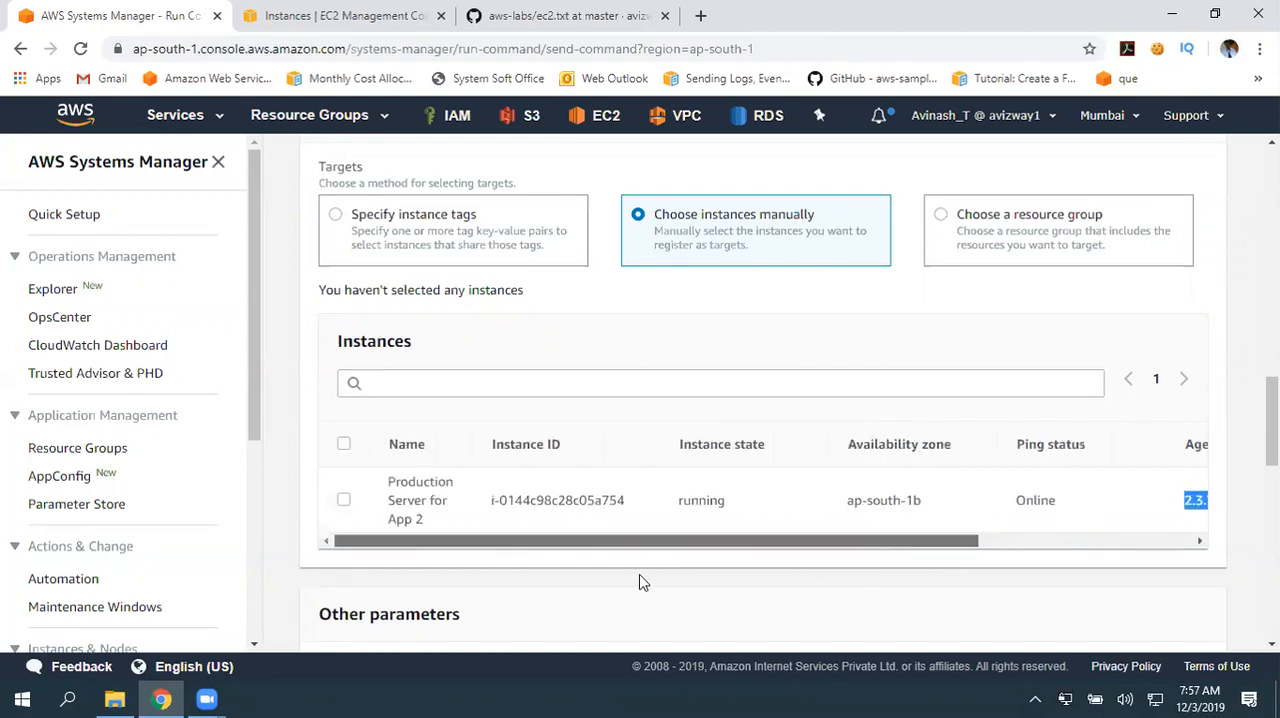
click(1081, 522)
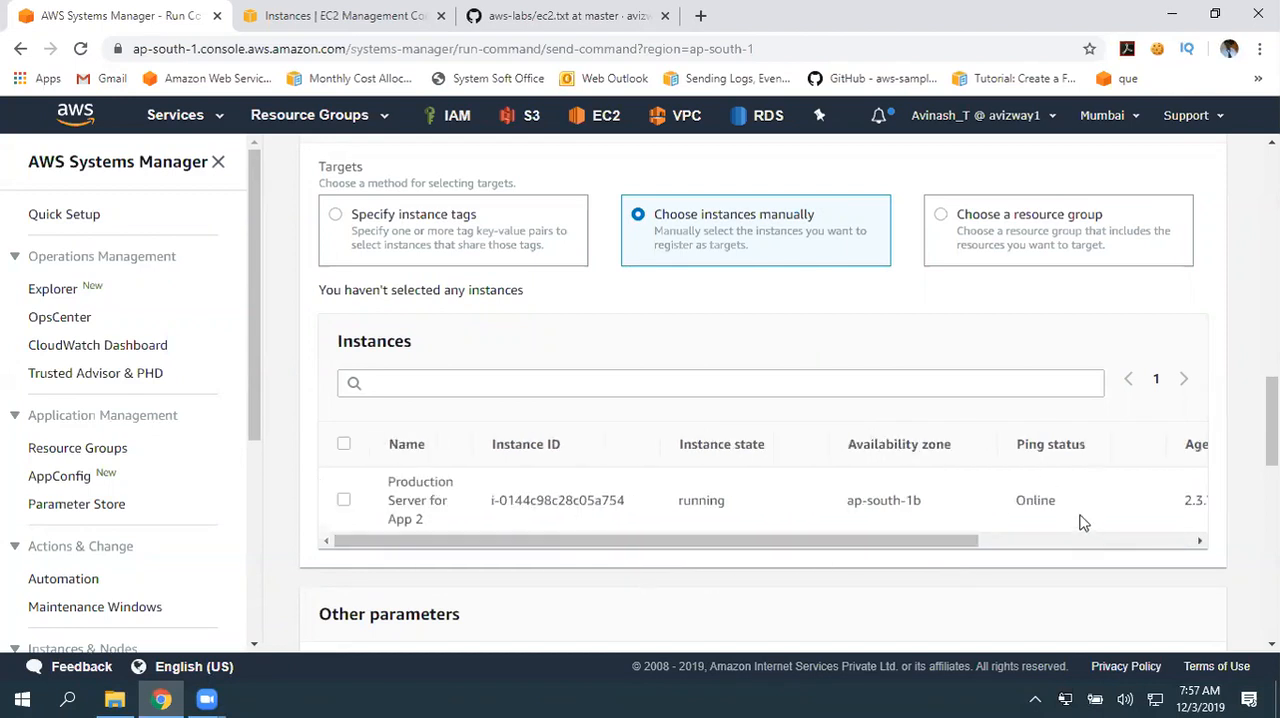
scroll(695, 432, up, 4)
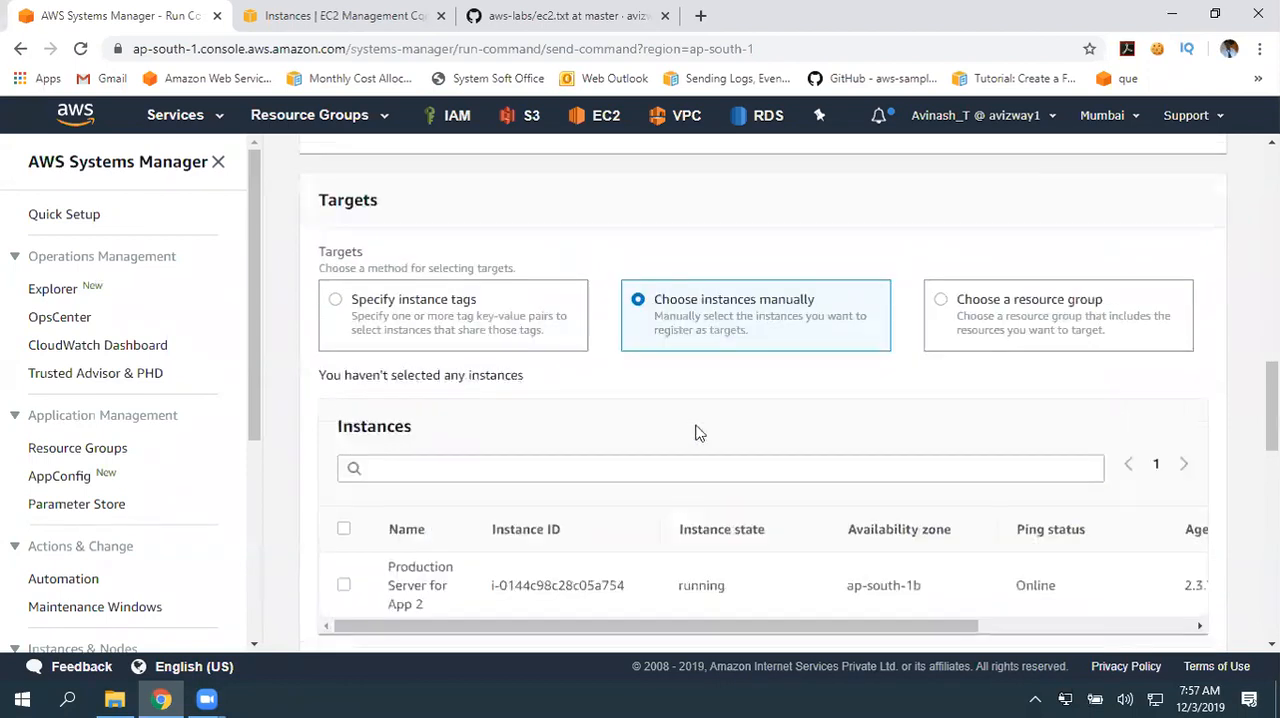
scroll(400, 305, up, 1)
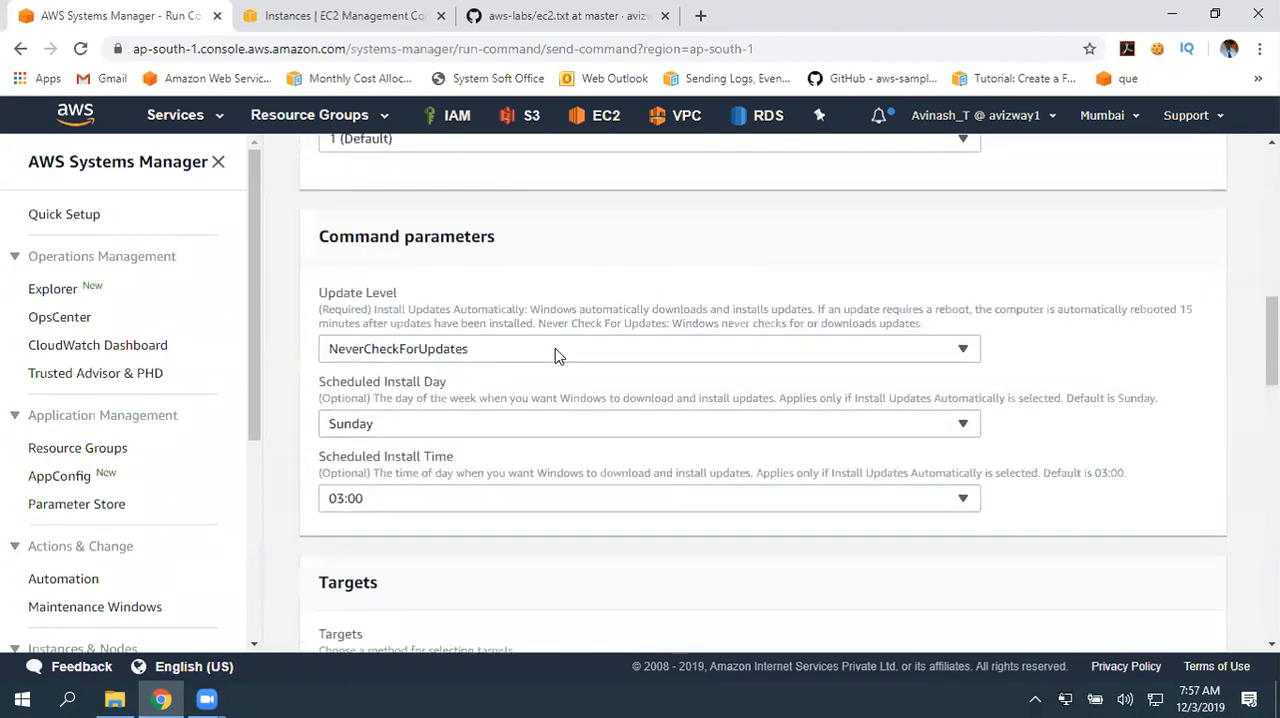
scroll(557, 355, down, 3)
scroll(731, 337, down, 1)
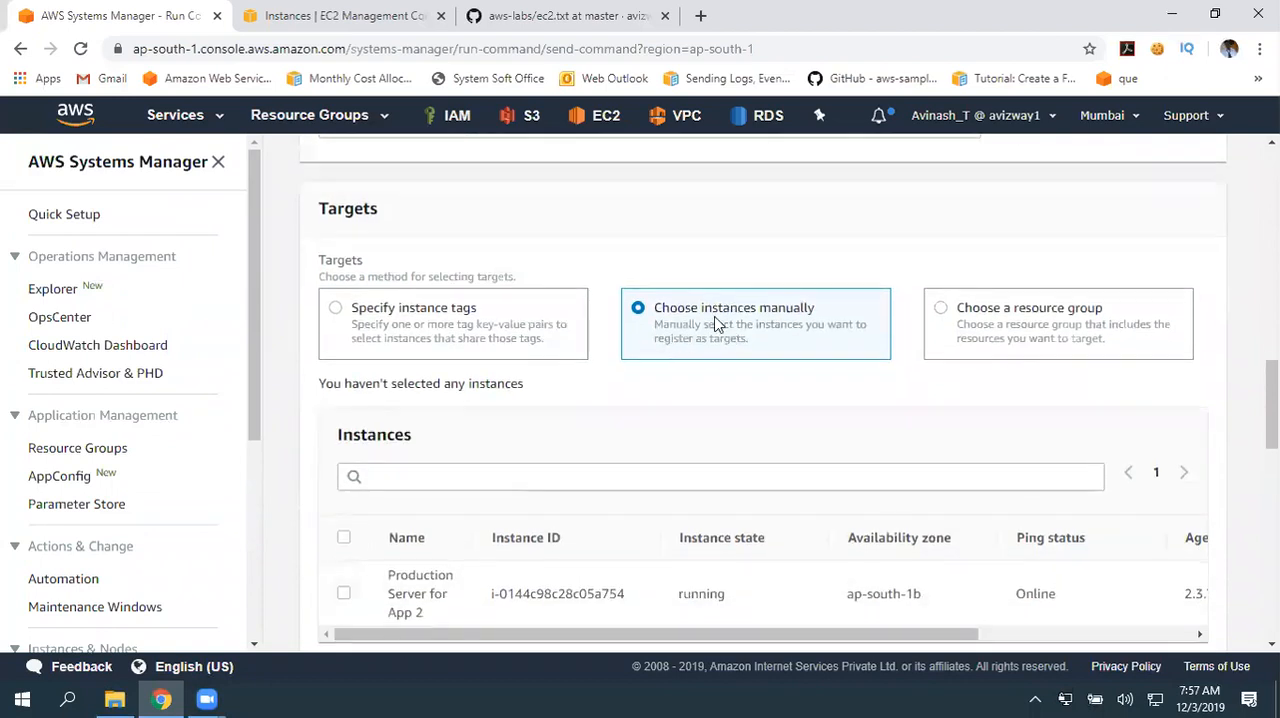
scroll(720, 340, down, 2)
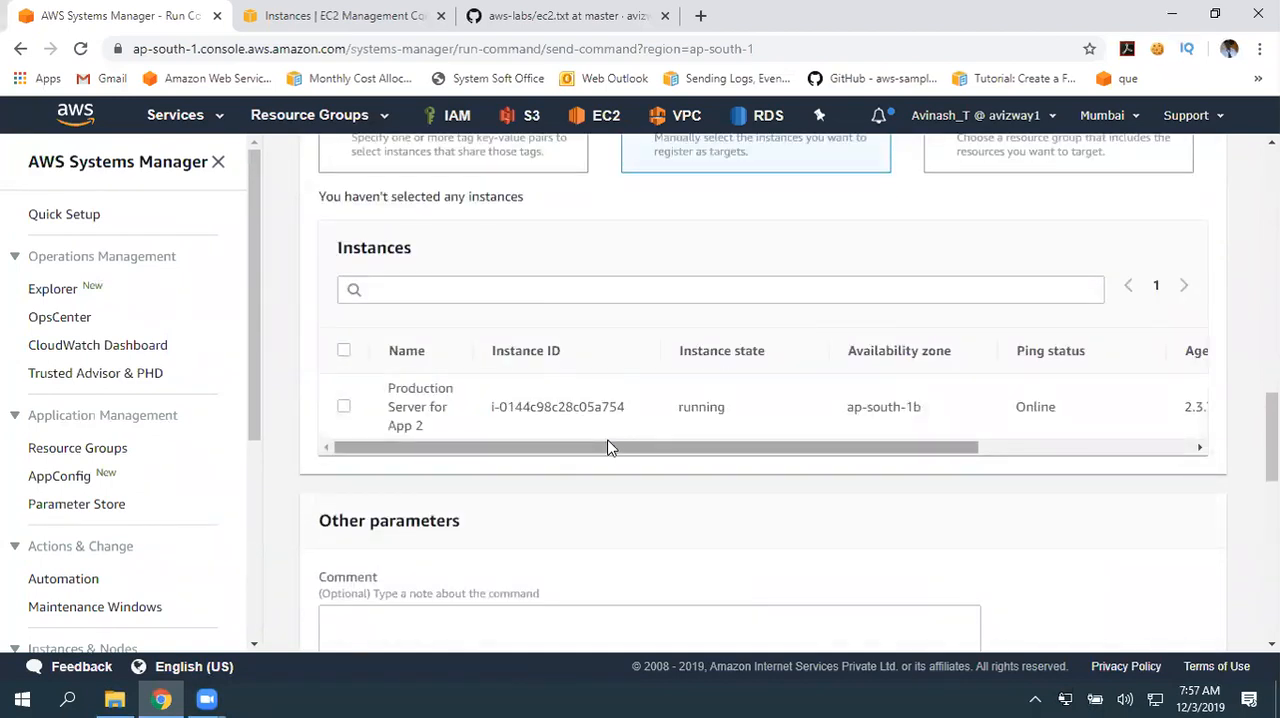
scroll(629, 435, up, 1)
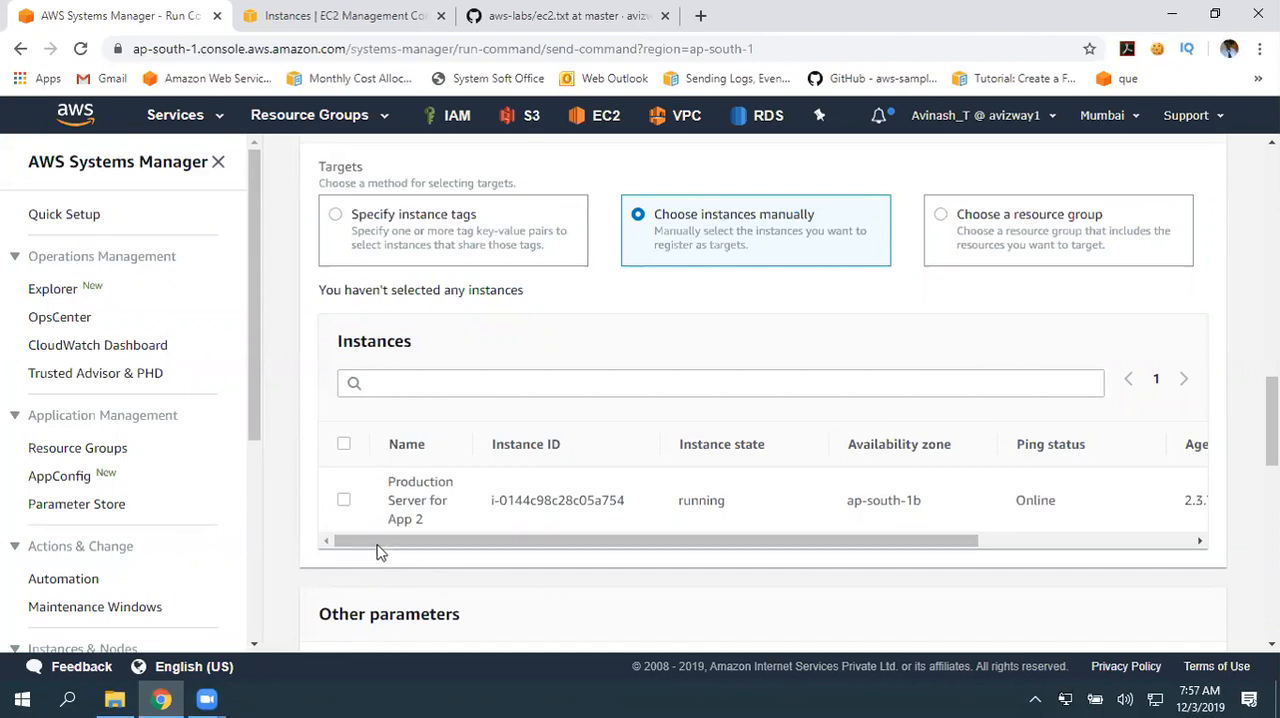
Target the command by instance tags and add the tag key OS with the value Windows
click(430, 251)
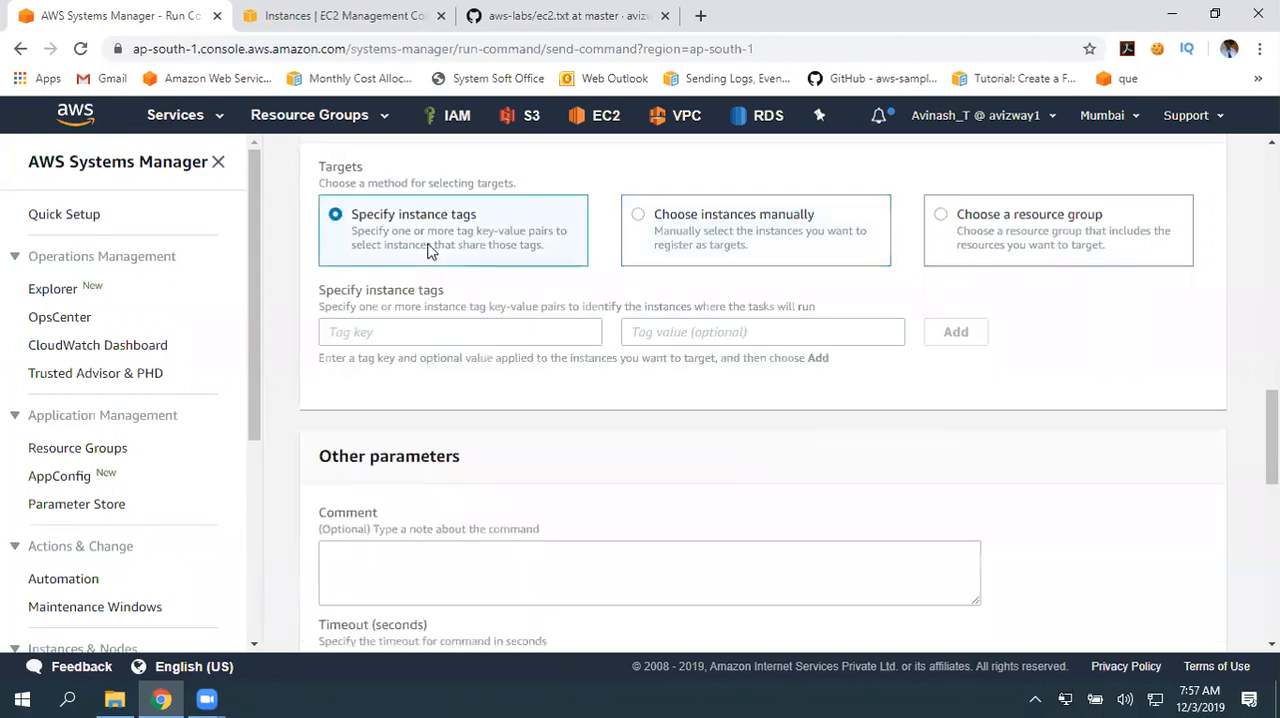
click(418, 332)
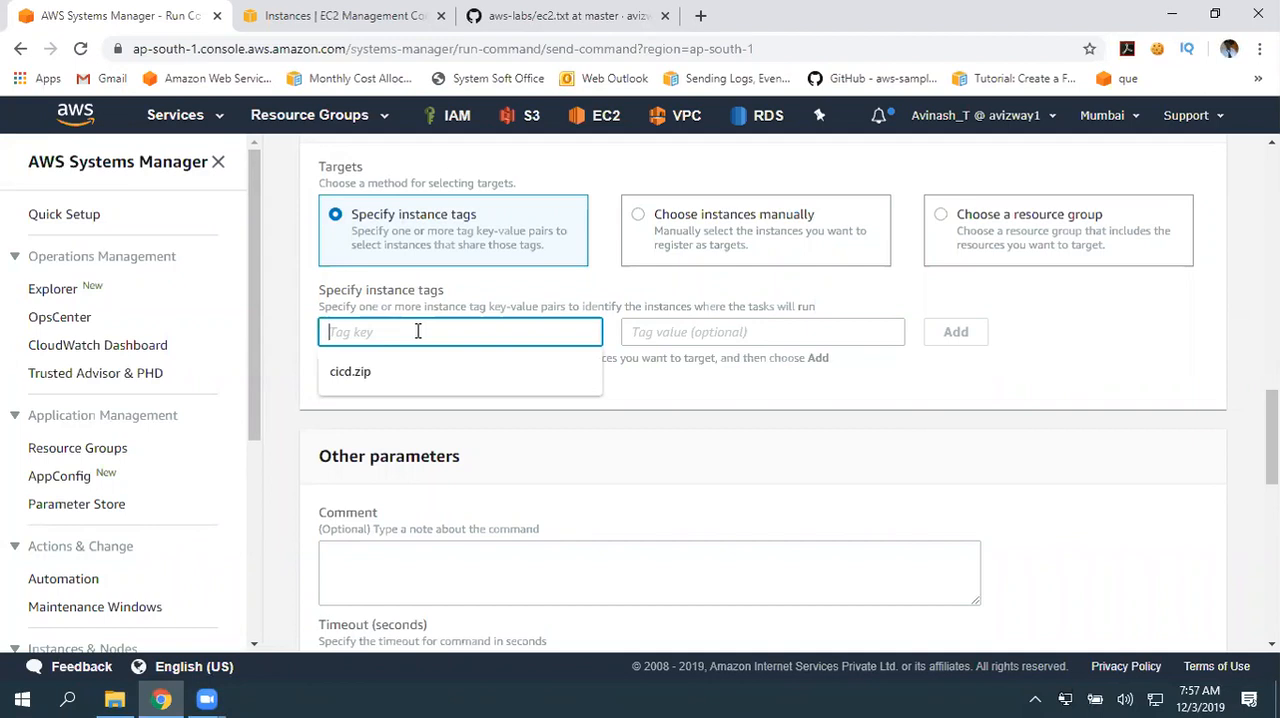
text(OS)
key(Tab)
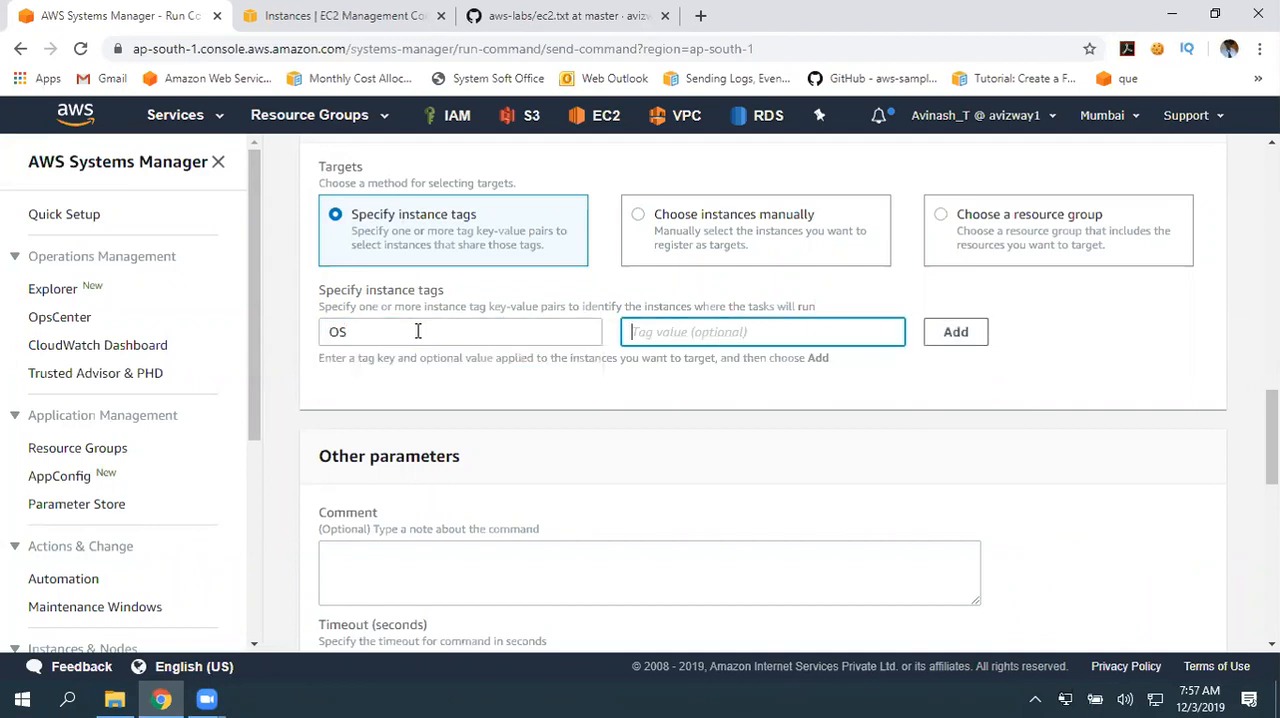
text(Windows)
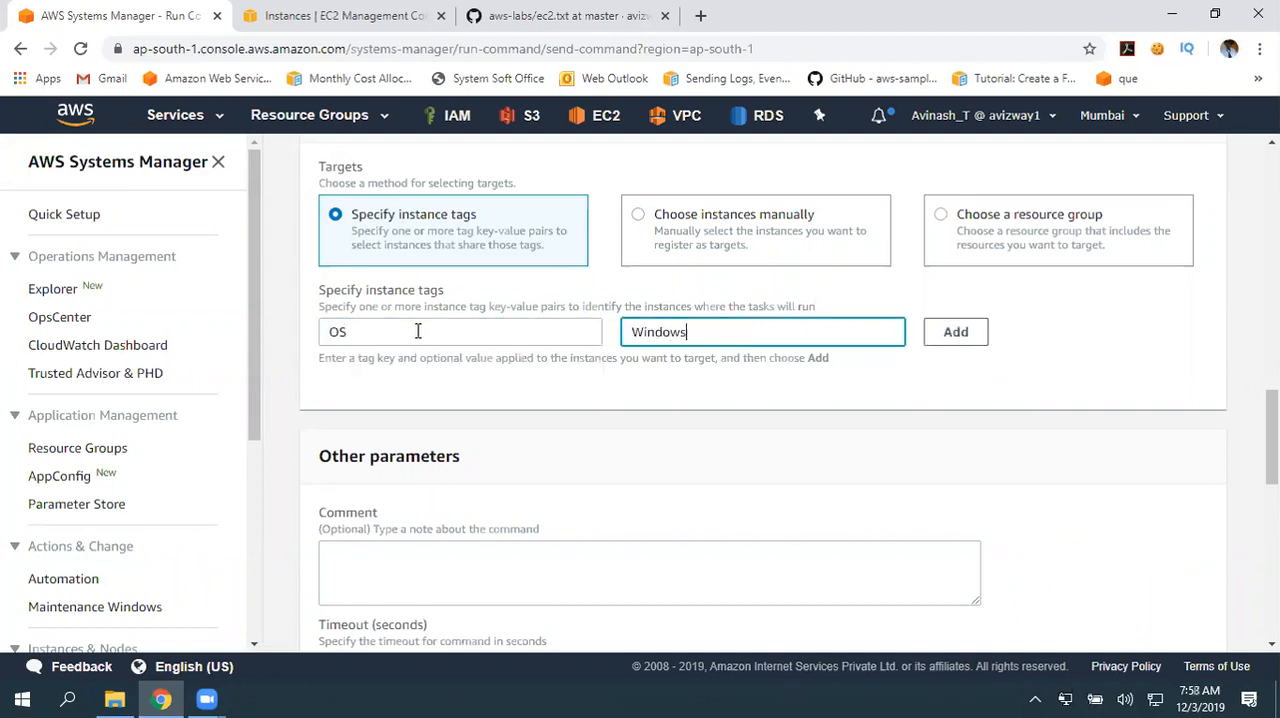
click(942, 342)
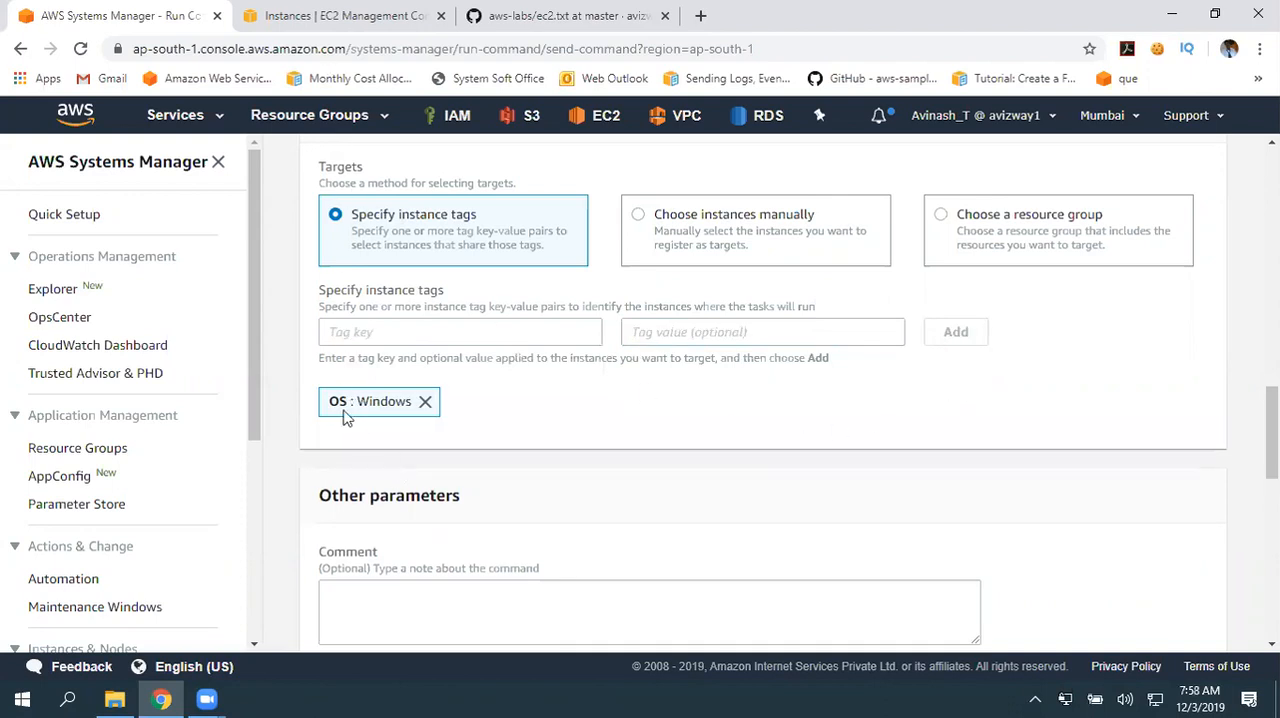
drag(330, 403, 410, 401)
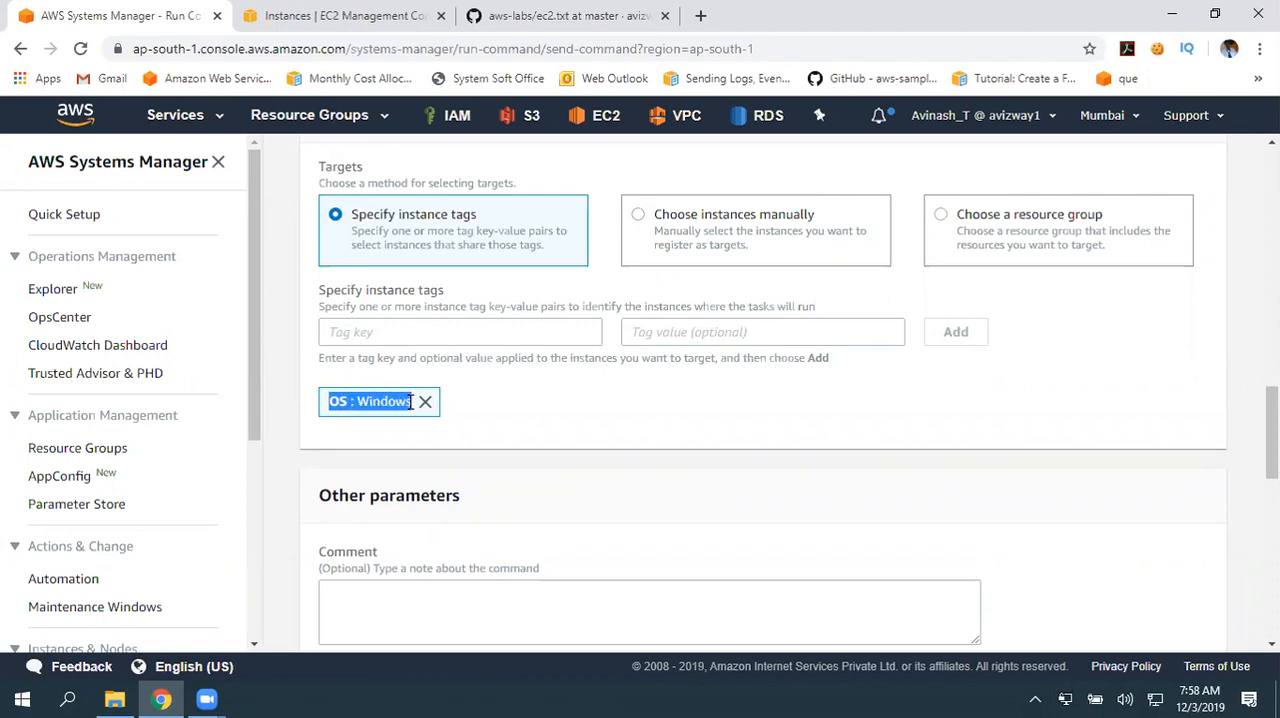
Switch to the EC2 Instances page and check the OS tag of the Production Server for App 2 instance
click(340, 15)
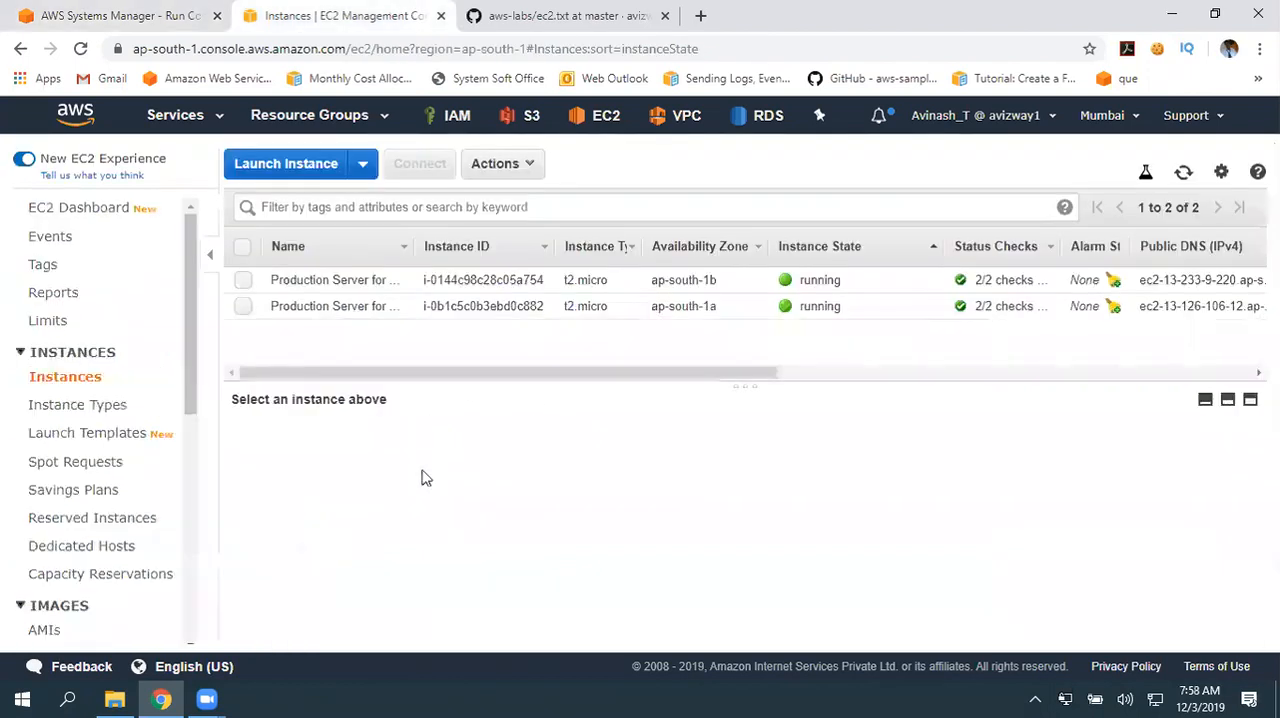
click(243, 281)
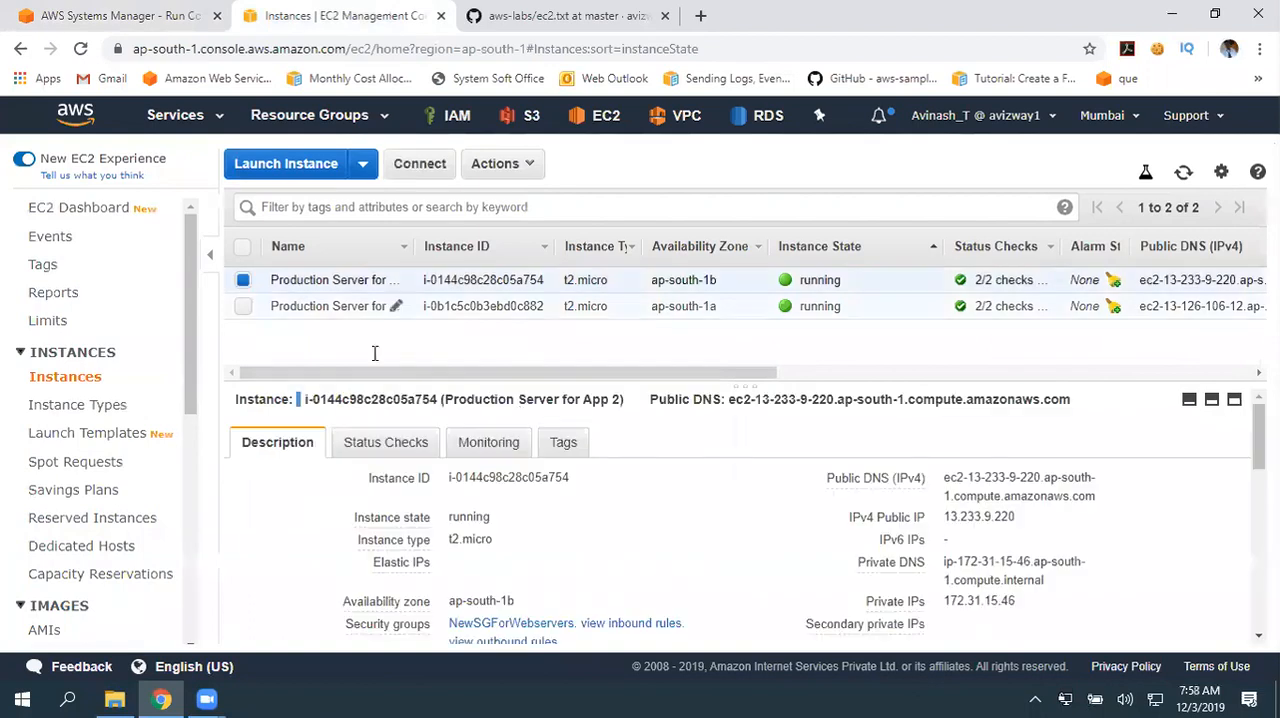
click(558, 443)
drag(726, 376, 726, 292)
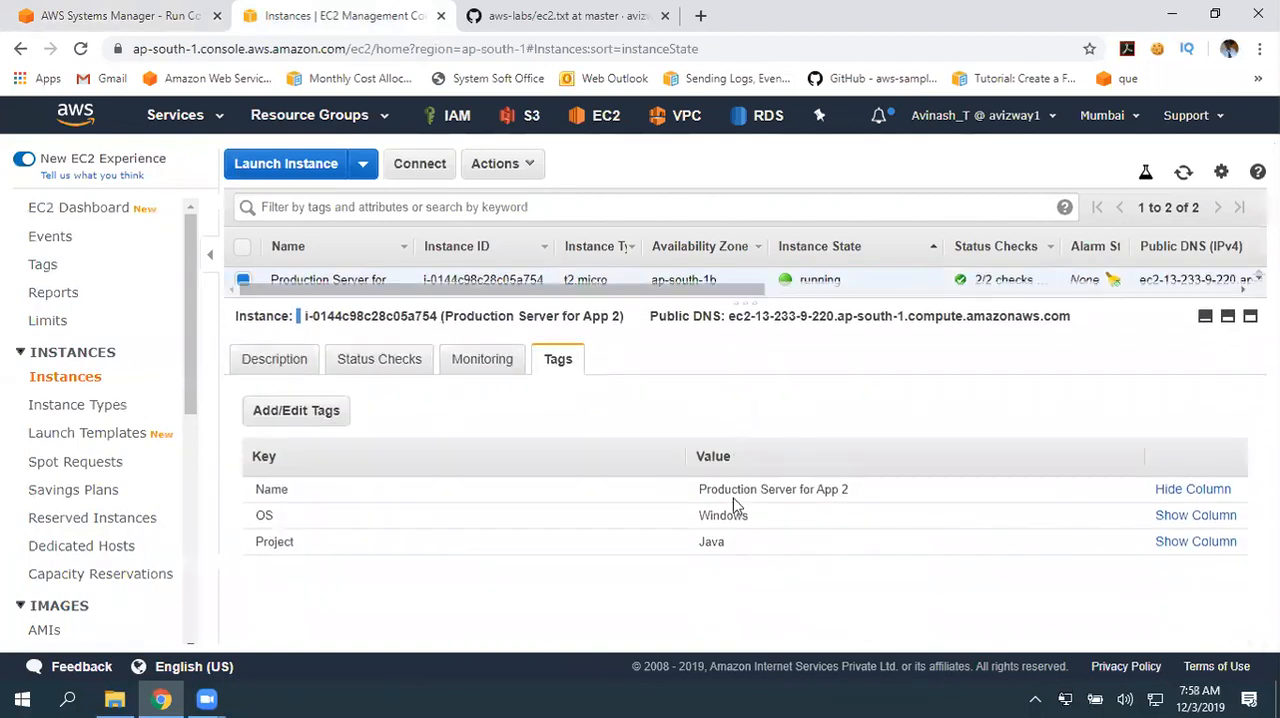
drag(697, 514, 760, 513)
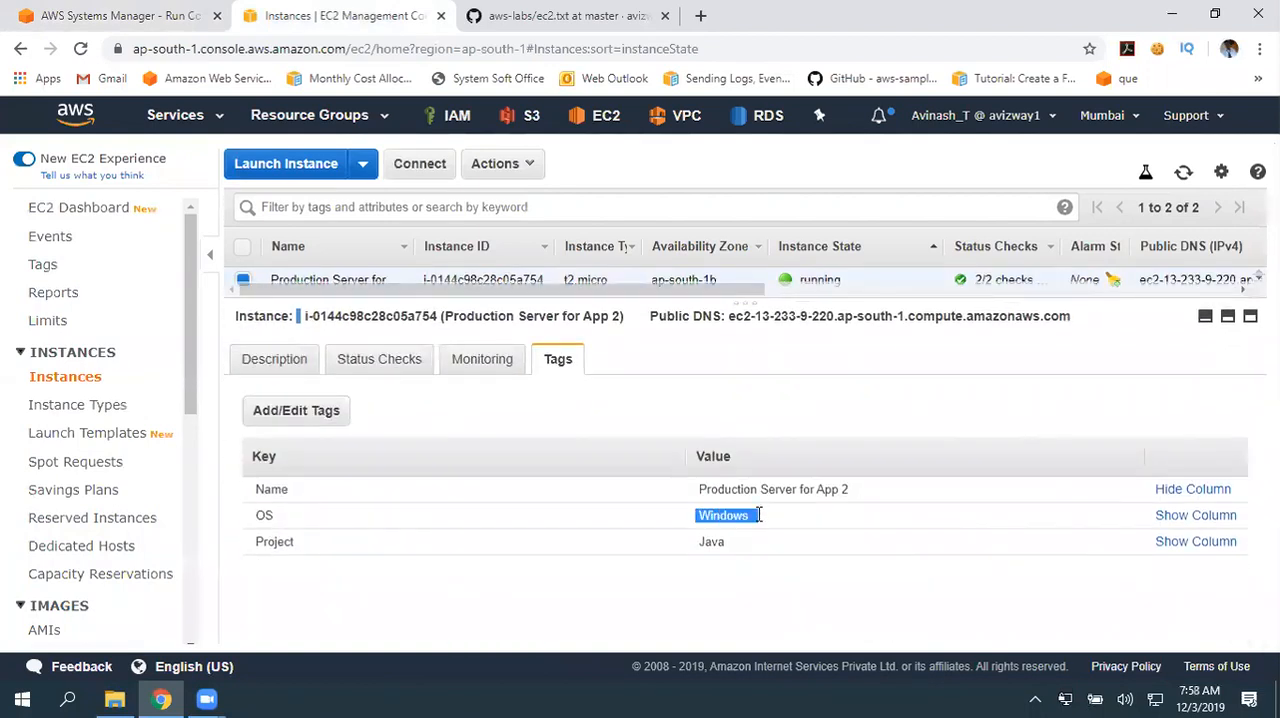
Return to the Run Command page and add a second target tag with key OS and value linux
drag(738, 302, 728, 370)
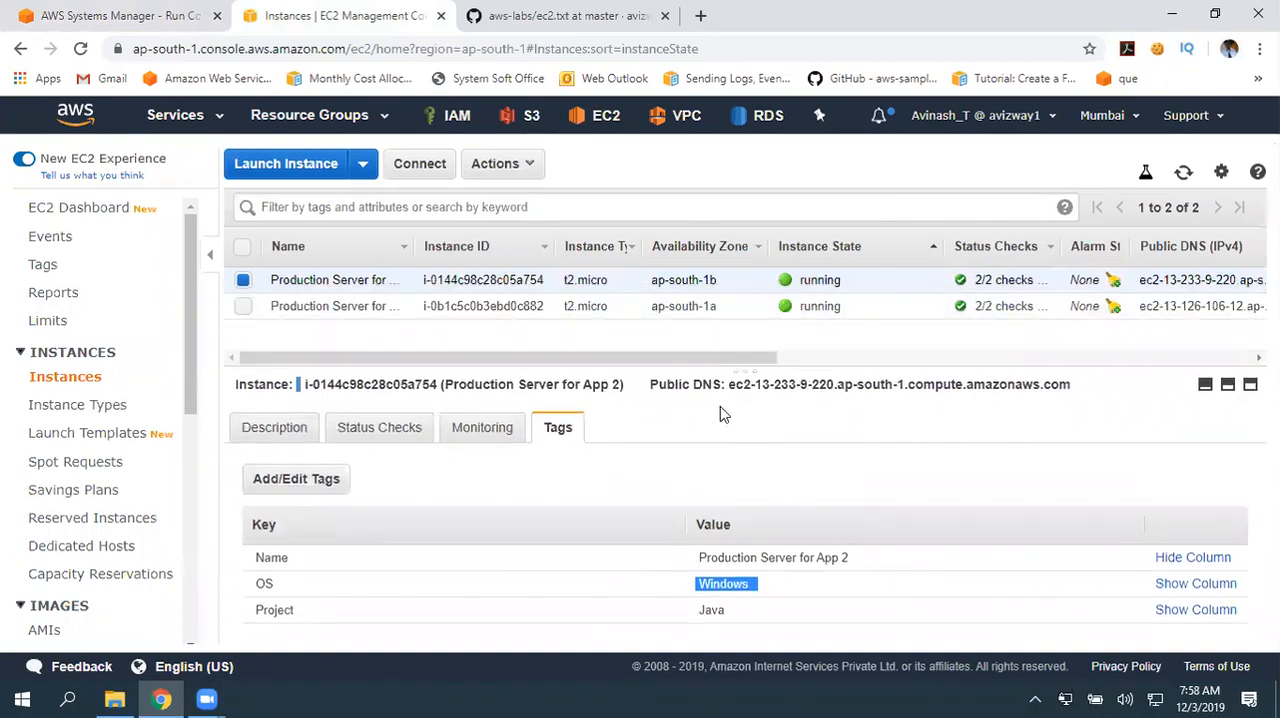
click(175, 8)
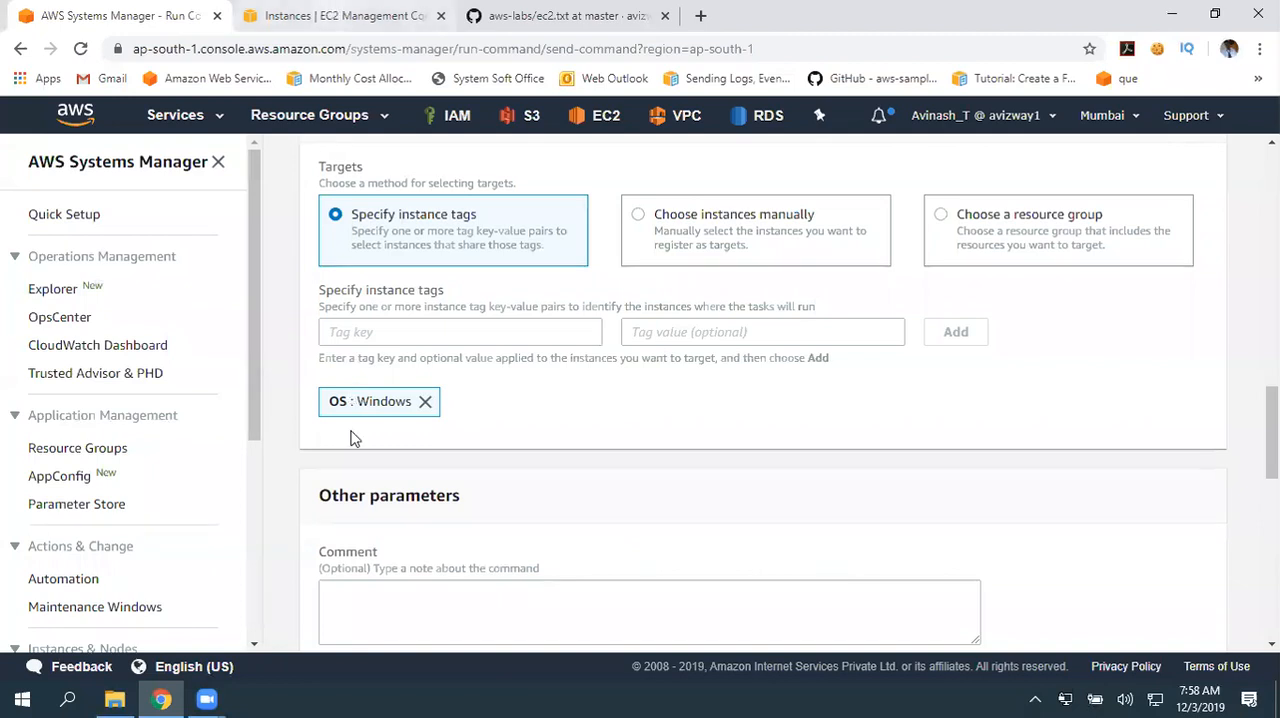
click(374, 323)
text(OS)
key(Tab)
text(l)
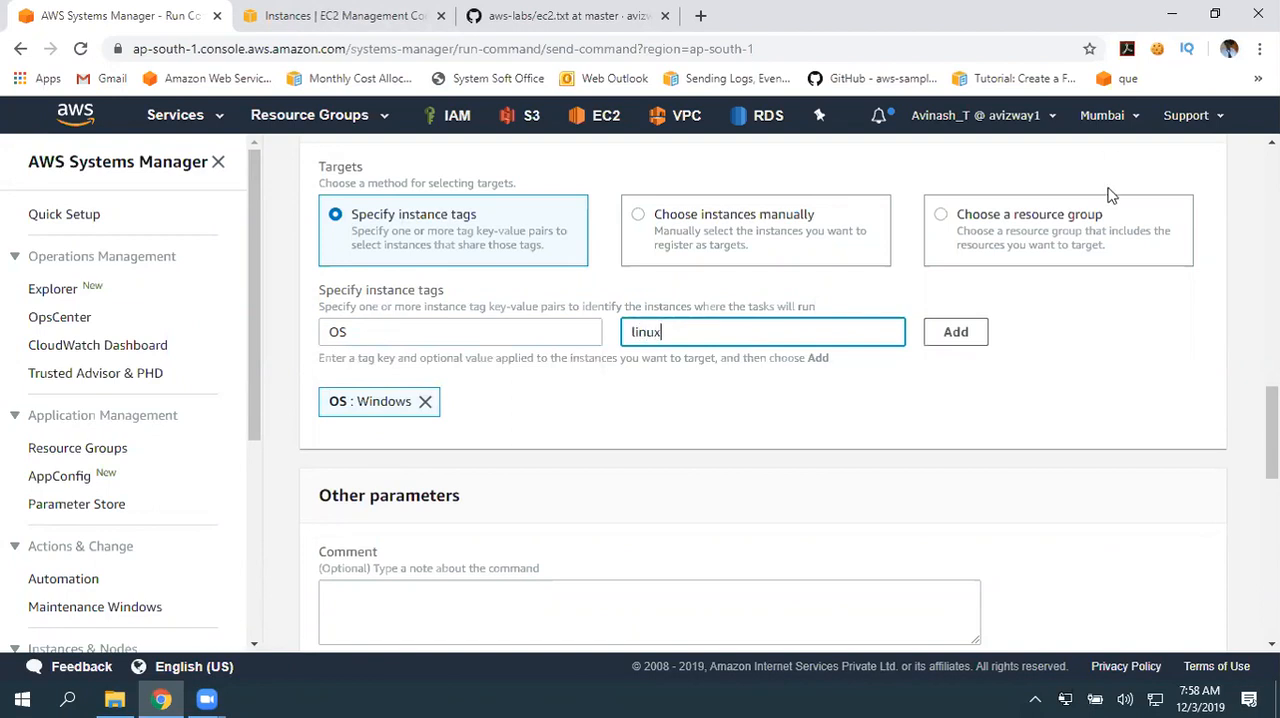
click(957, 331)
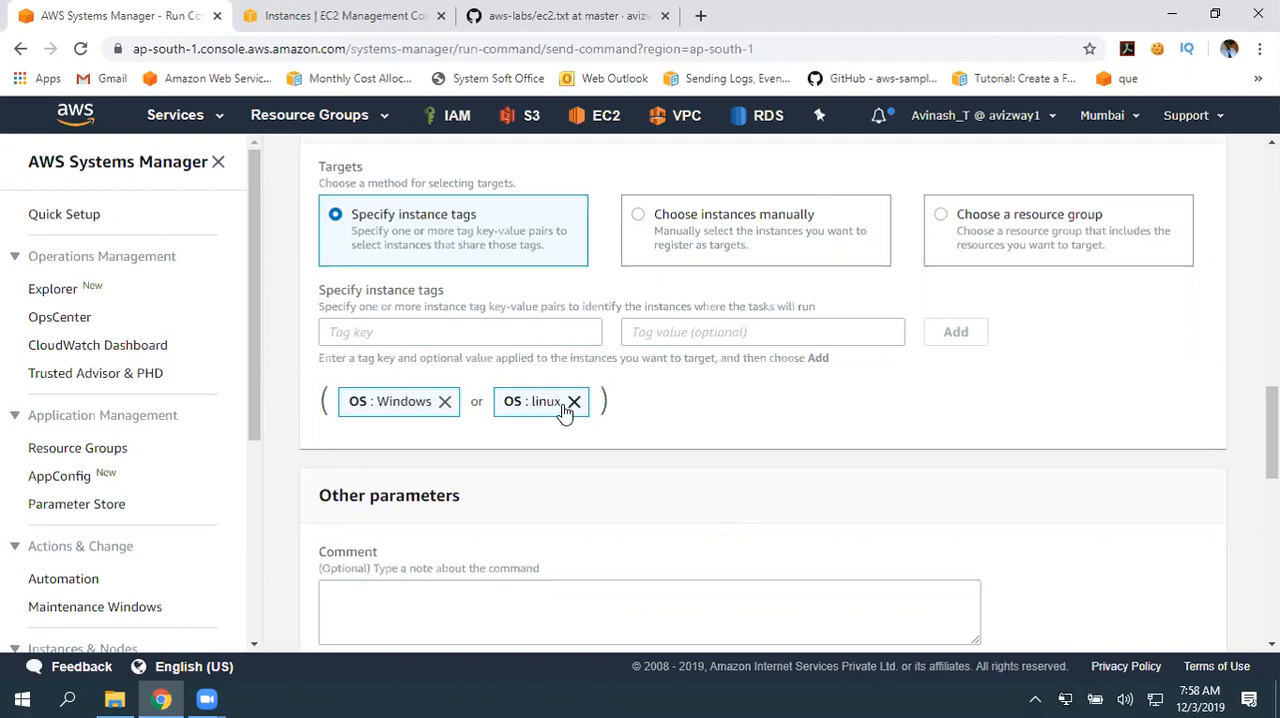
Replace the OS target tags with a manual selection of the Production Server for App 2 instance
click(574, 402)
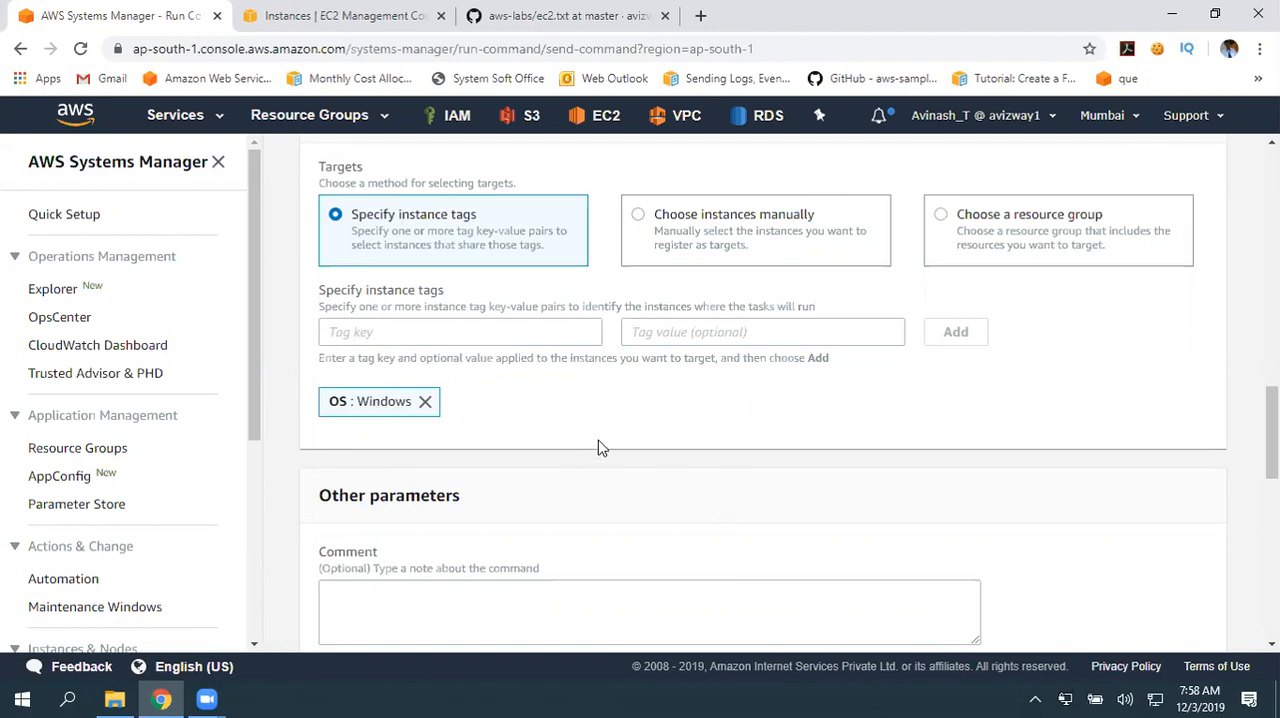
click(425, 401)
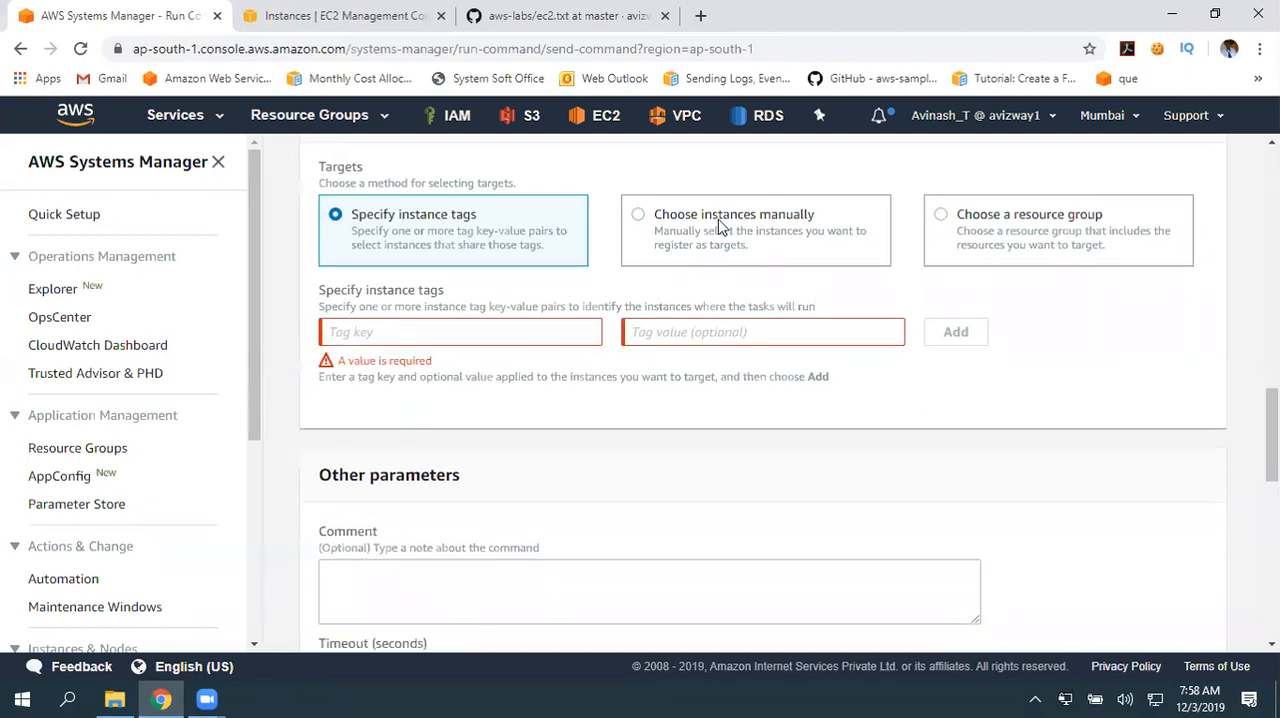
click(718, 226)
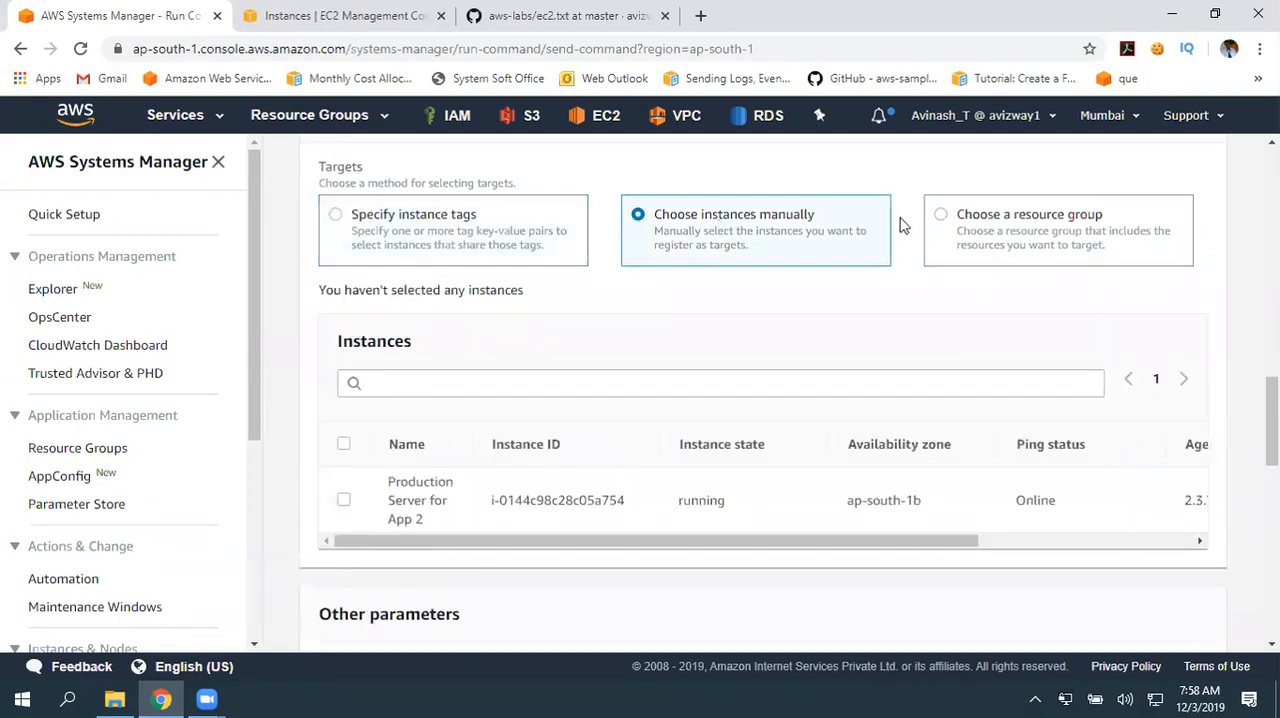
click(1032, 246)
click(915, 334)
click(722, 230)
click(347, 505)
Expand the rate control settings and review the comment, timeout, concurrency and error threshold options
scroll(817, 414, down, 5)
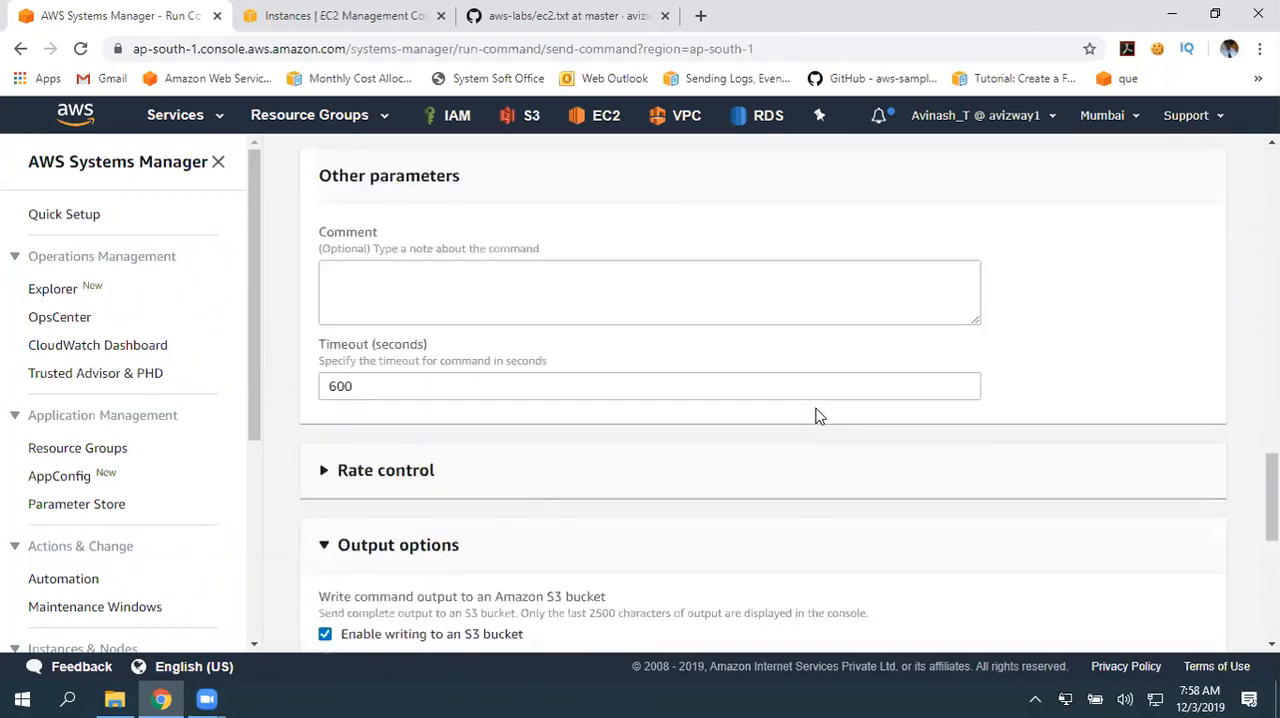
click(370, 288)
scroll(440, 368, down, 3)
scroll(429, 363, up, 2)
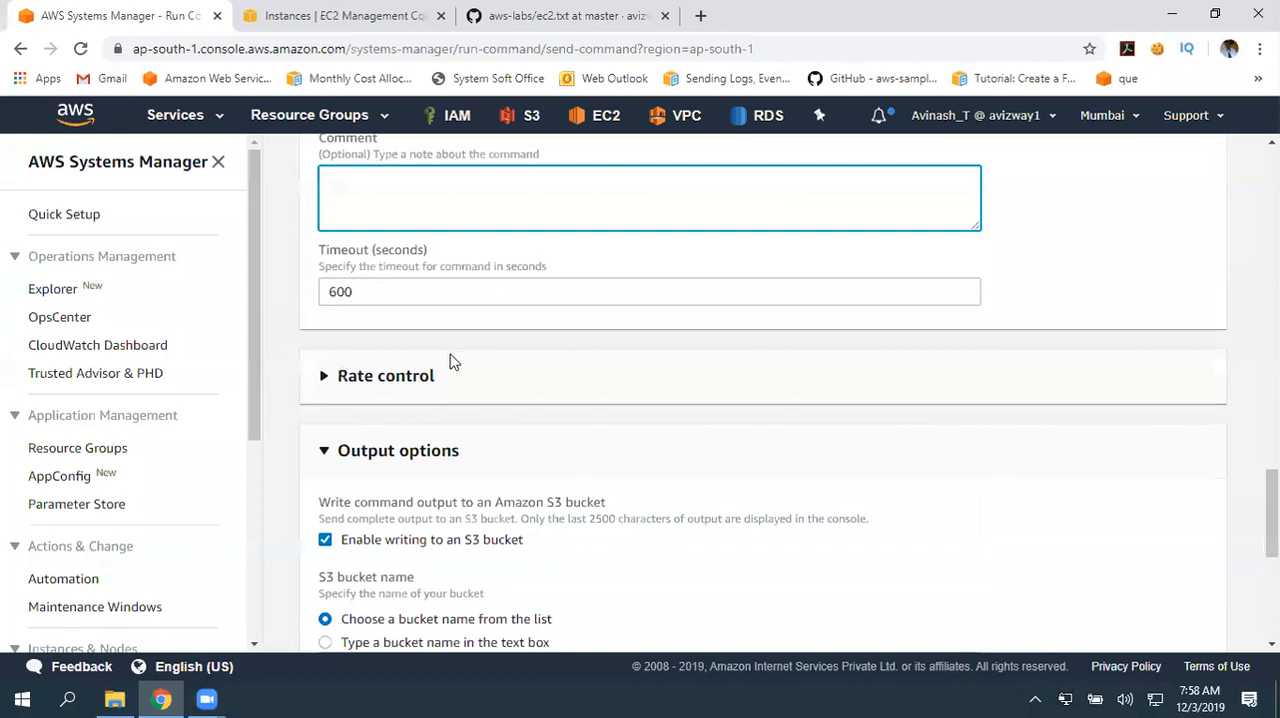
click(406, 380)
scroll(866, 378, down, 2)
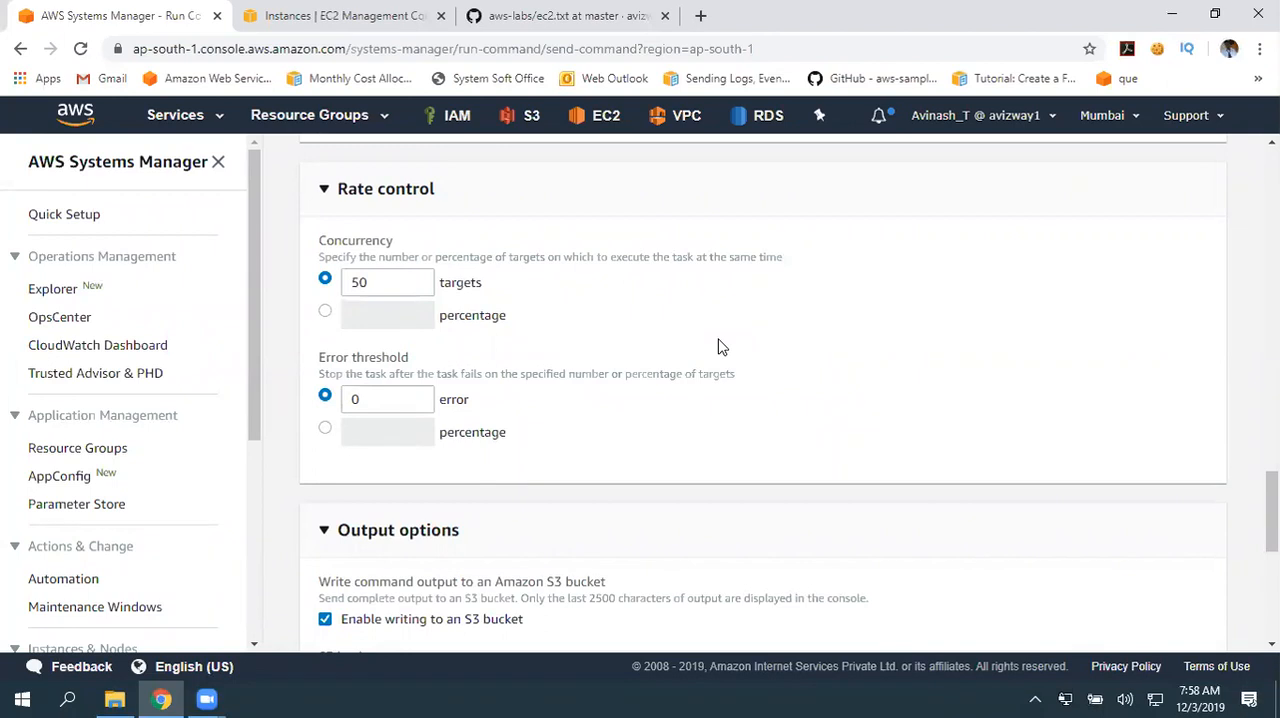
triple_click(336, 364)
click(1082, 440)
scroll(1029, 306, up, 4)
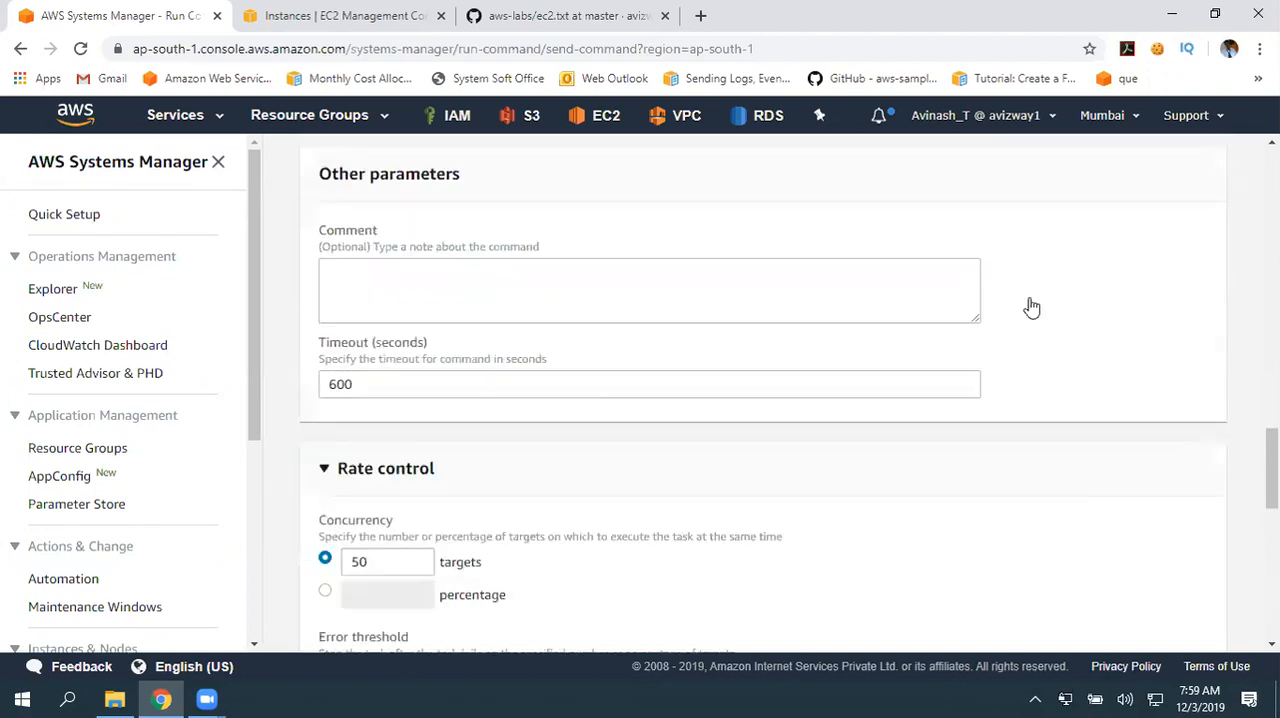
Explore the output options by browsing the S3 bucket list and checking the alternative of entering a bucket name manually
scroll(895, 493, down, 1)
scroll(714, 634, down, 8)
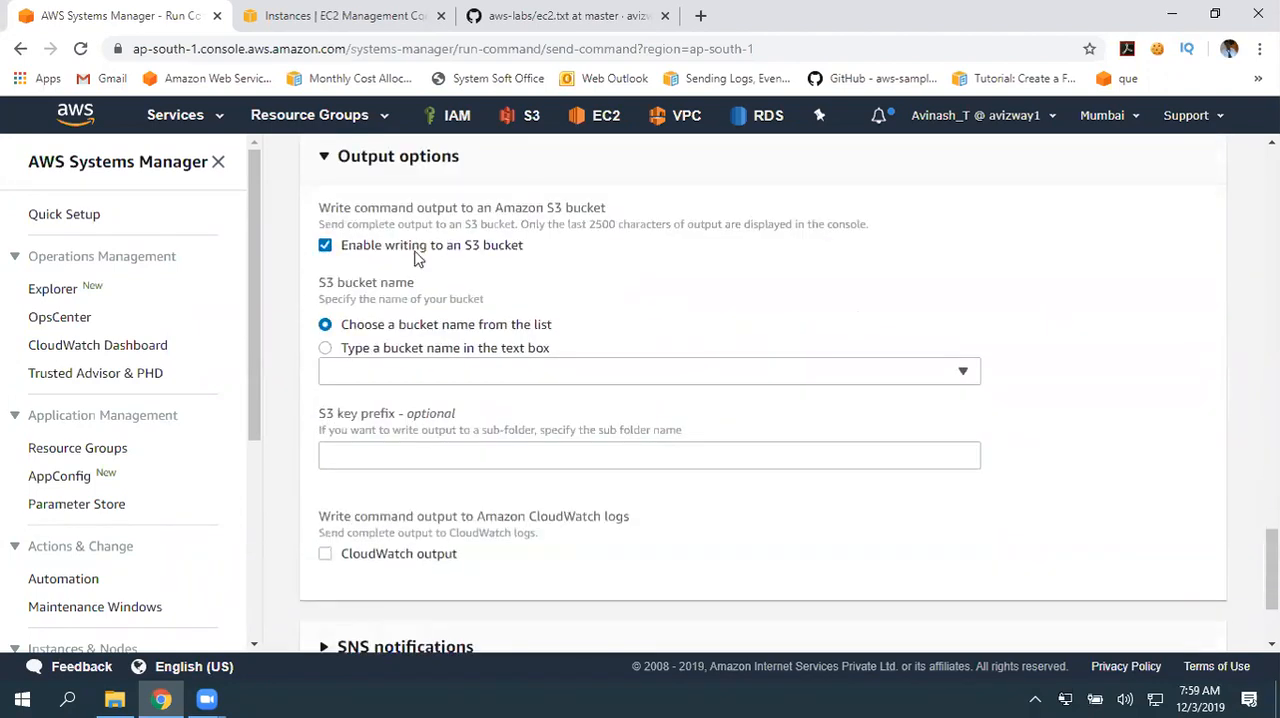
click(390, 160)
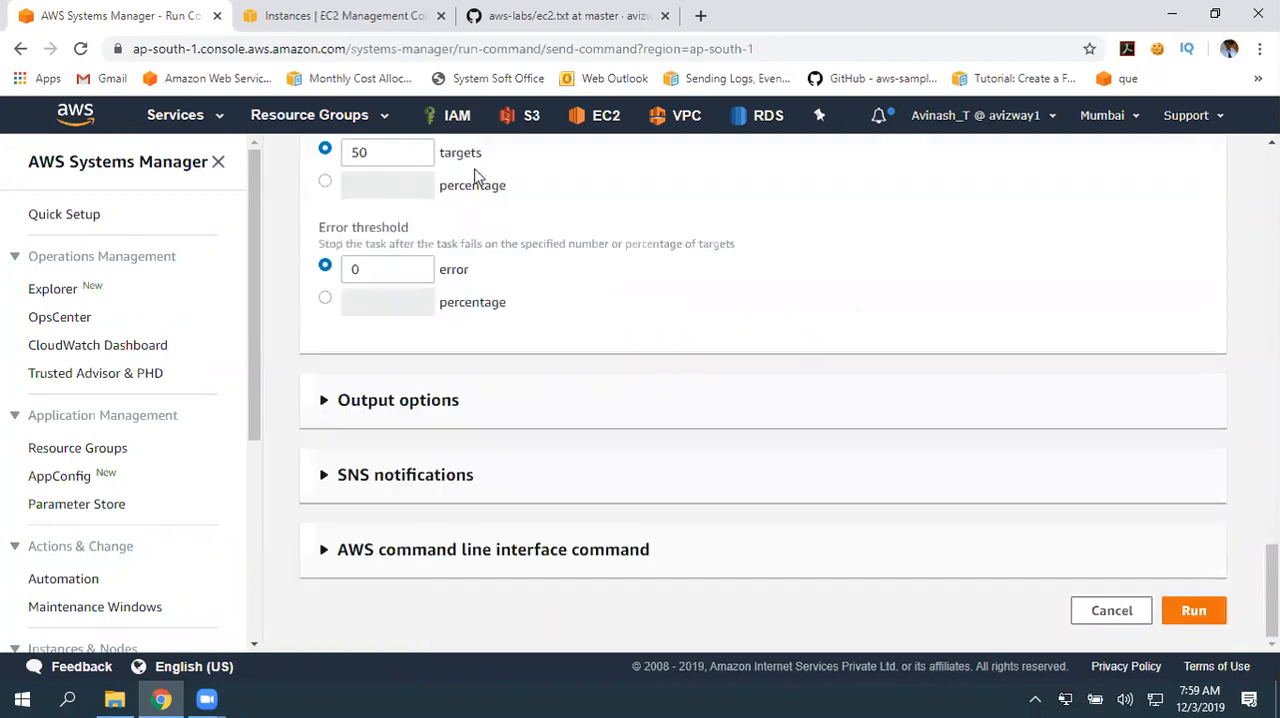
click(515, 405)
scroll(930, 510, down, 2)
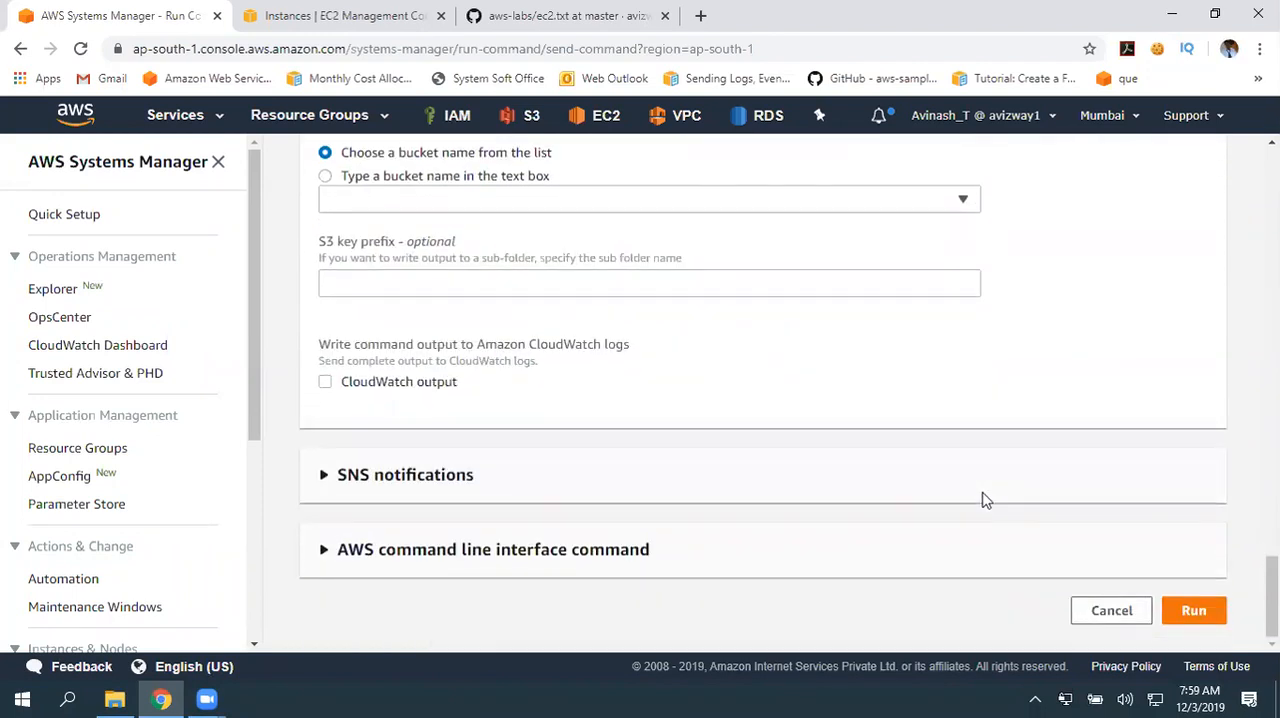
scroll(990, 500, up, 2)
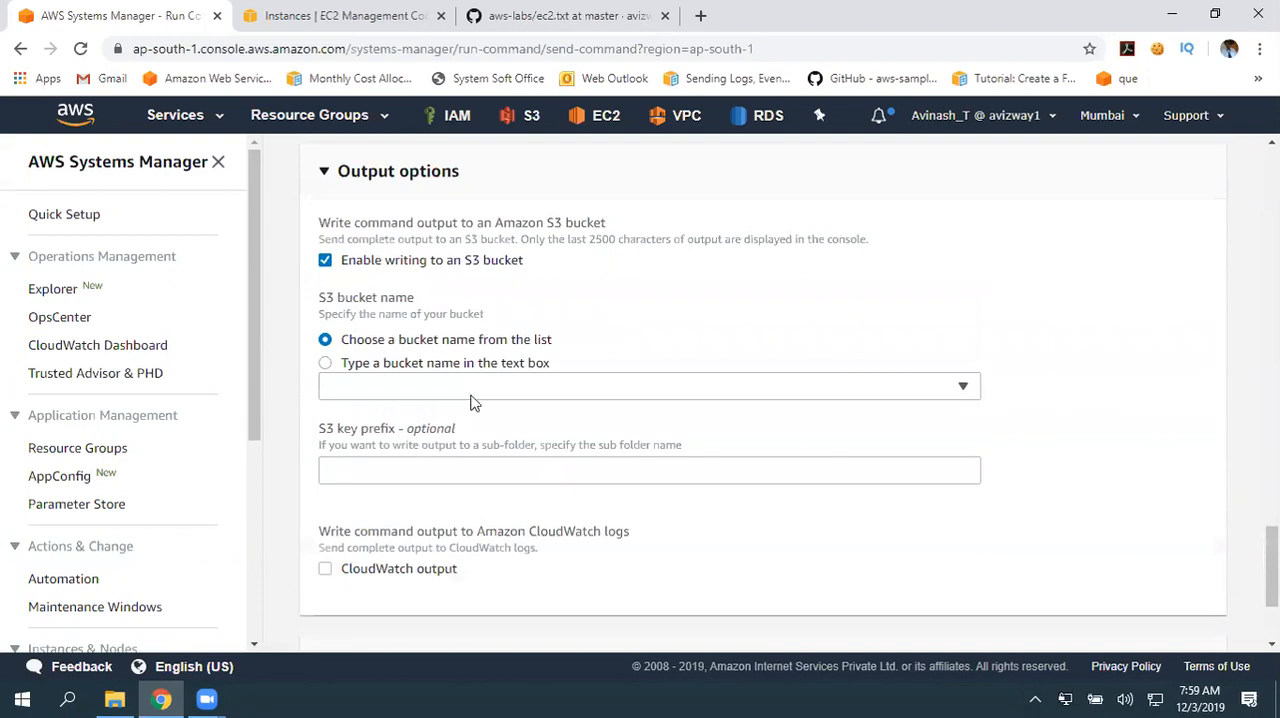
click(522, 387)
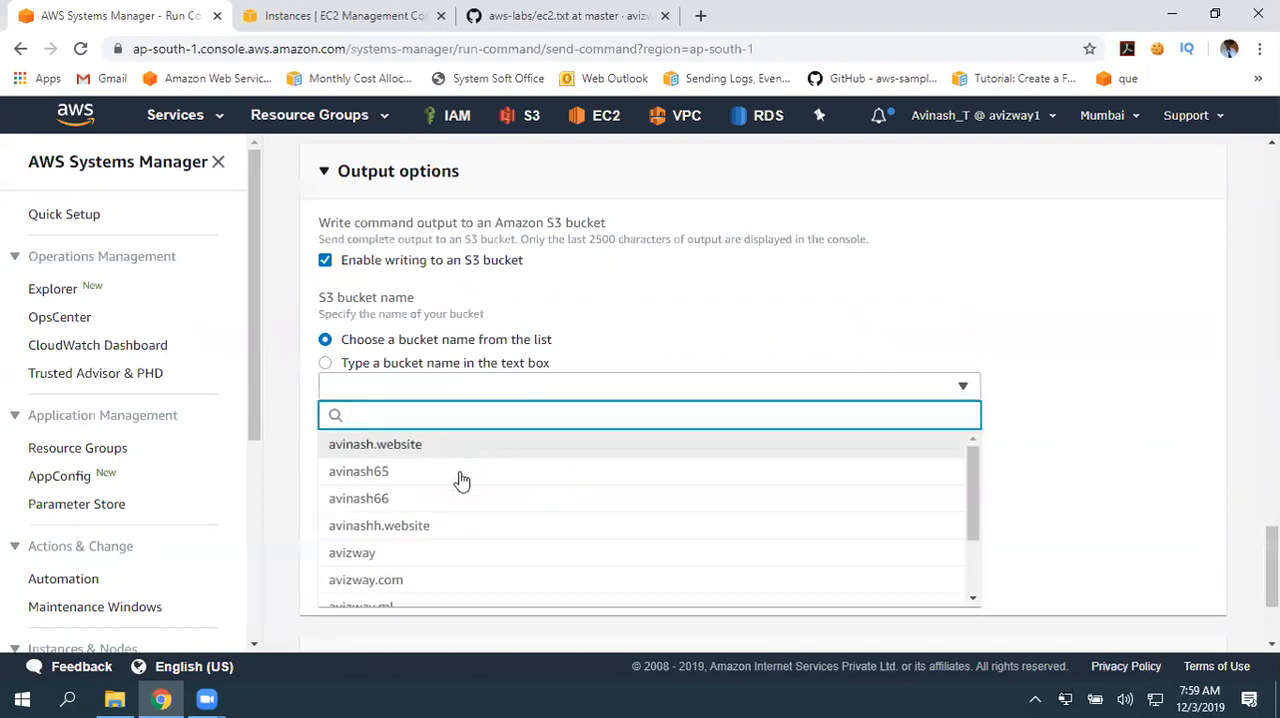
click(461, 473)
click(458, 366)
click(457, 389)
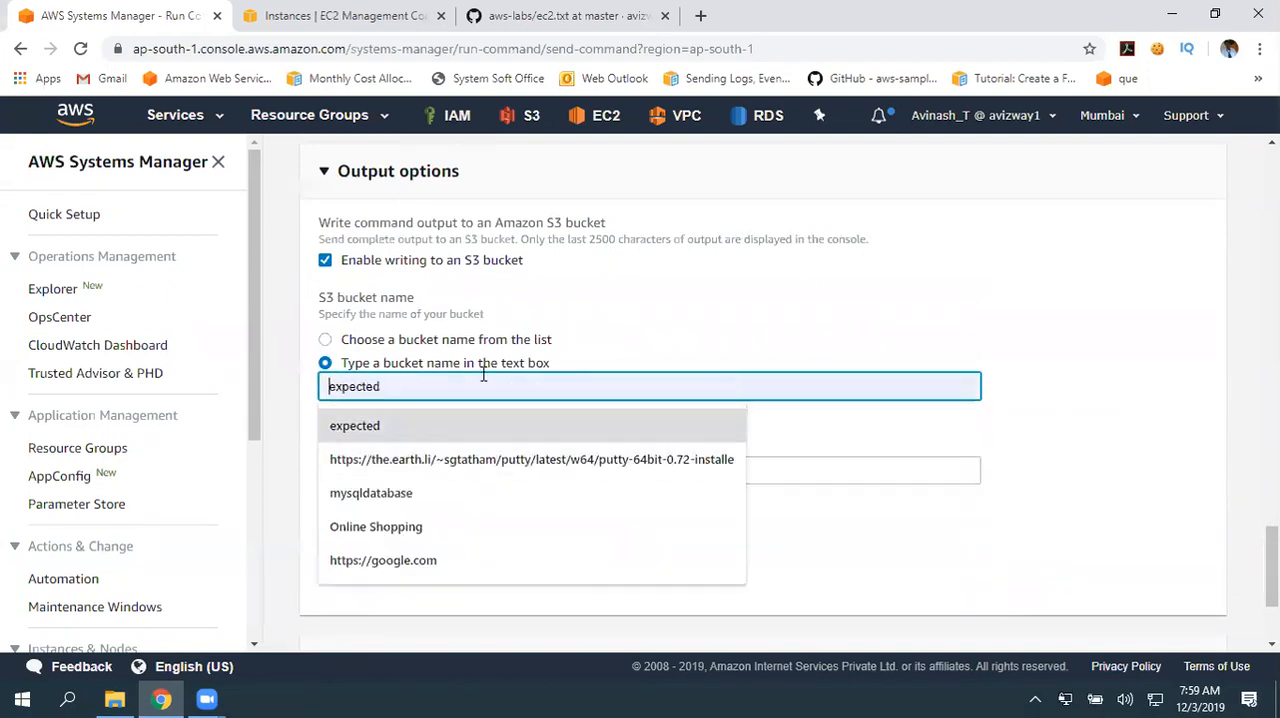
click(451, 355)
click(449, 346)
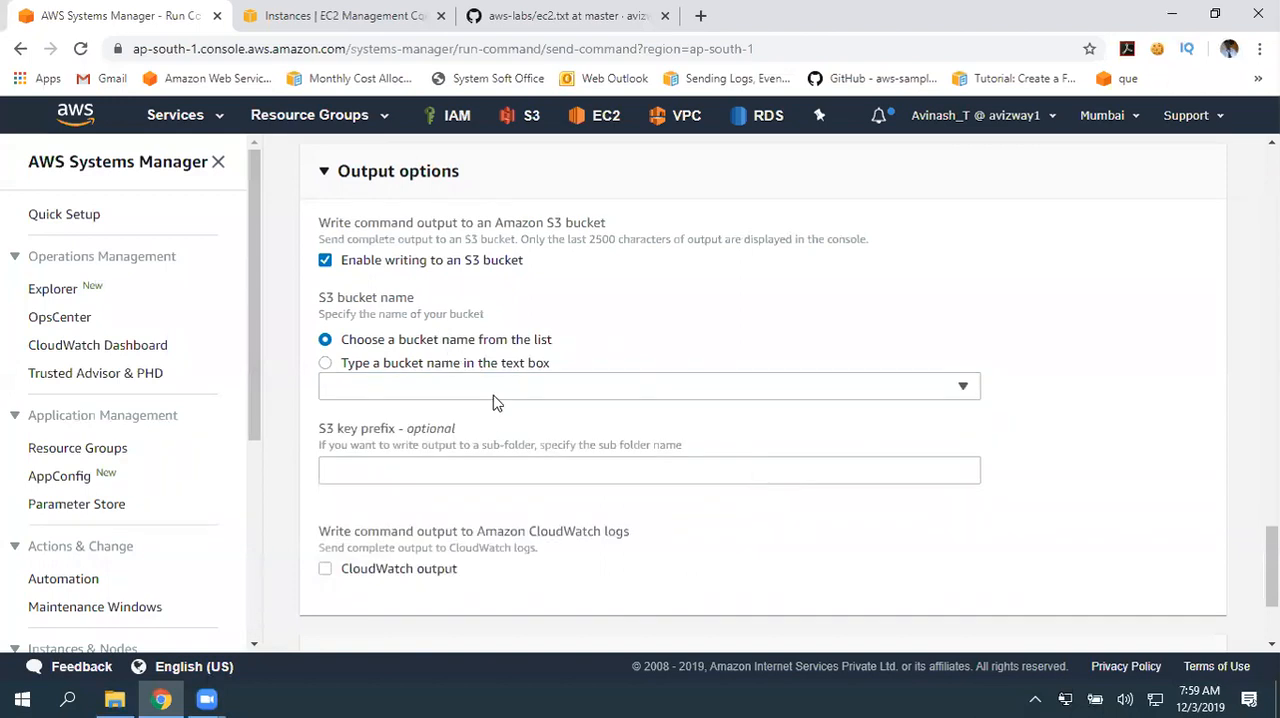
Review the S3 key prefix and CloudWatch logs settings in the output options
drag(322, 446, 550, 444)
click(517, 422)
scroll(566, 480, down, 2)
drag(357, 345, 641, 345)
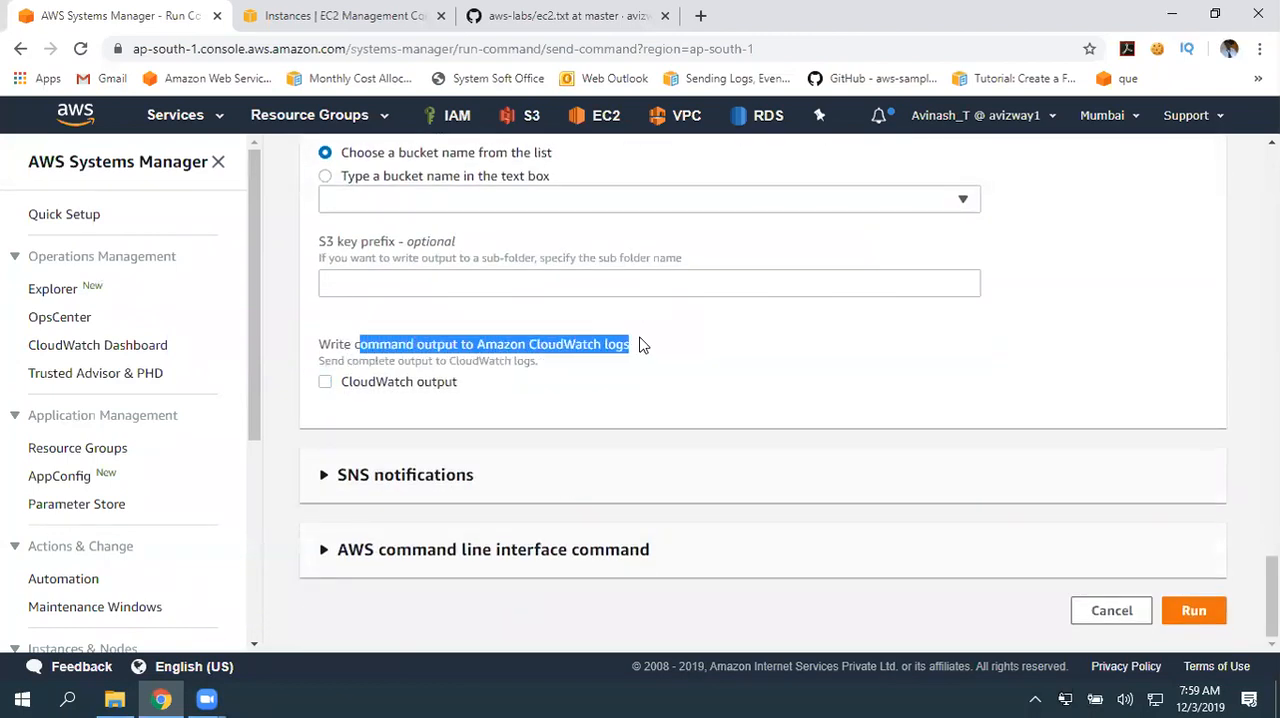
Enable SNS notifications for the command and look through the IAM roles available to trigger them
click(659, 475)
scroll(725, 484, down, 1)
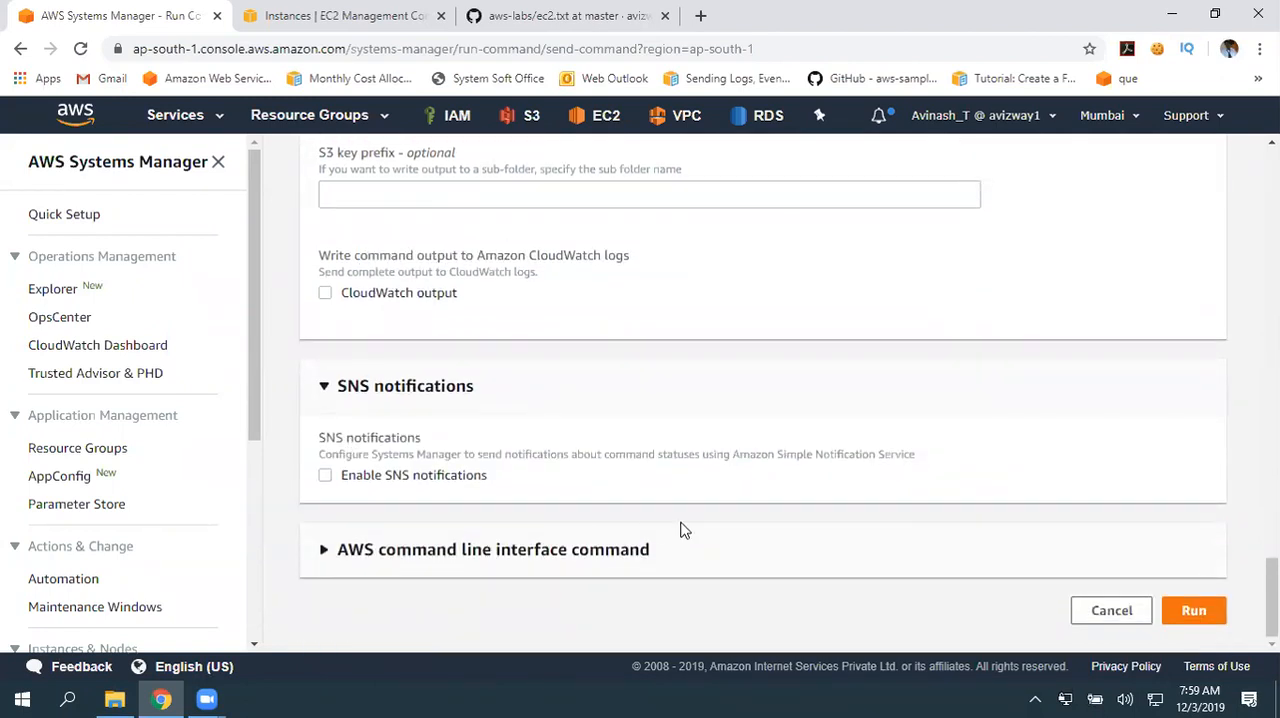
drag(582, 474, 1021, 466)
click(449, 482)
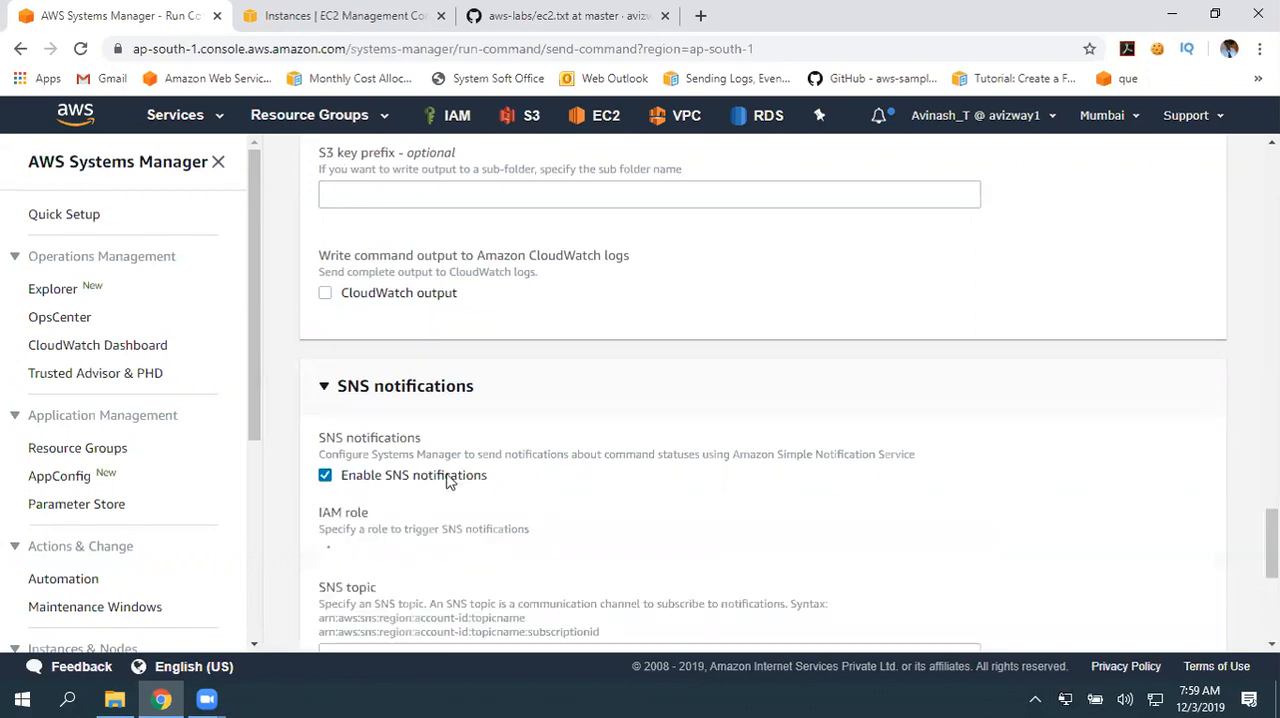
click(478, 556)
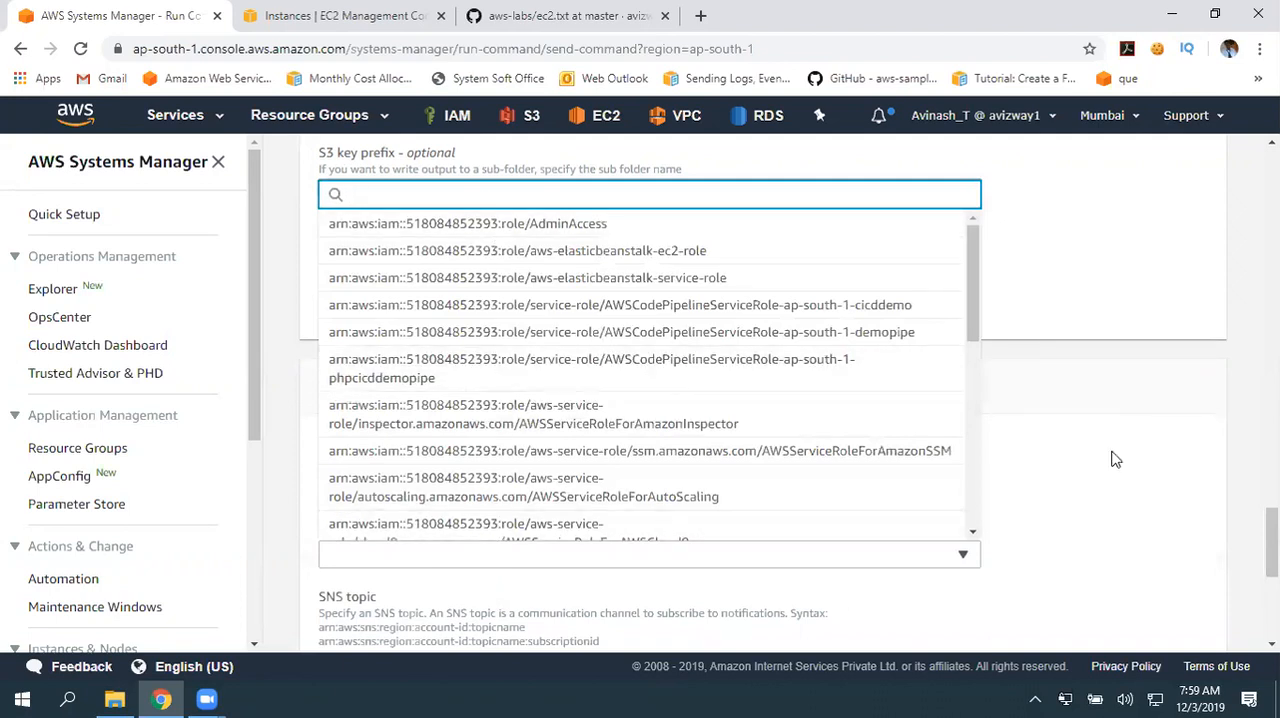
click(1046, 477)
scroll(1046, 477, down, 3)
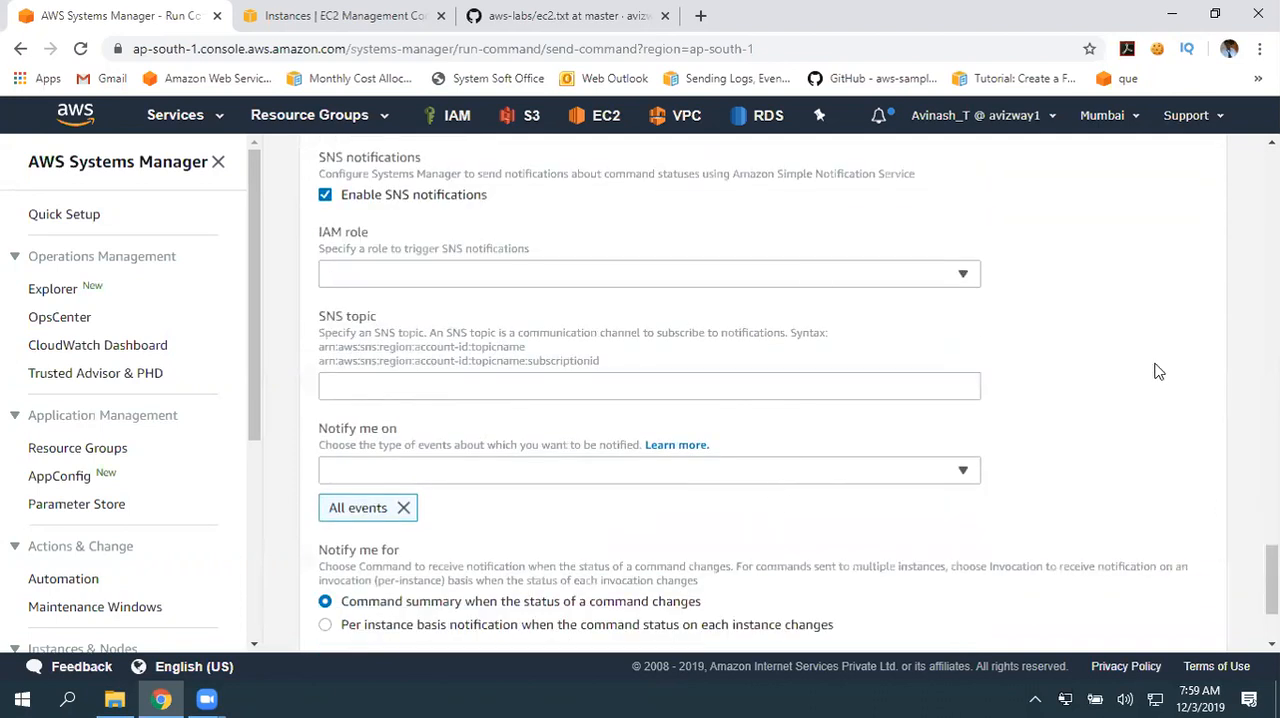
Expand the AWS command line interface section and examine the equivalent CLI command for Linux/Unix/OS X
scroll(1158, 371, down, 2)
click(390, 548)
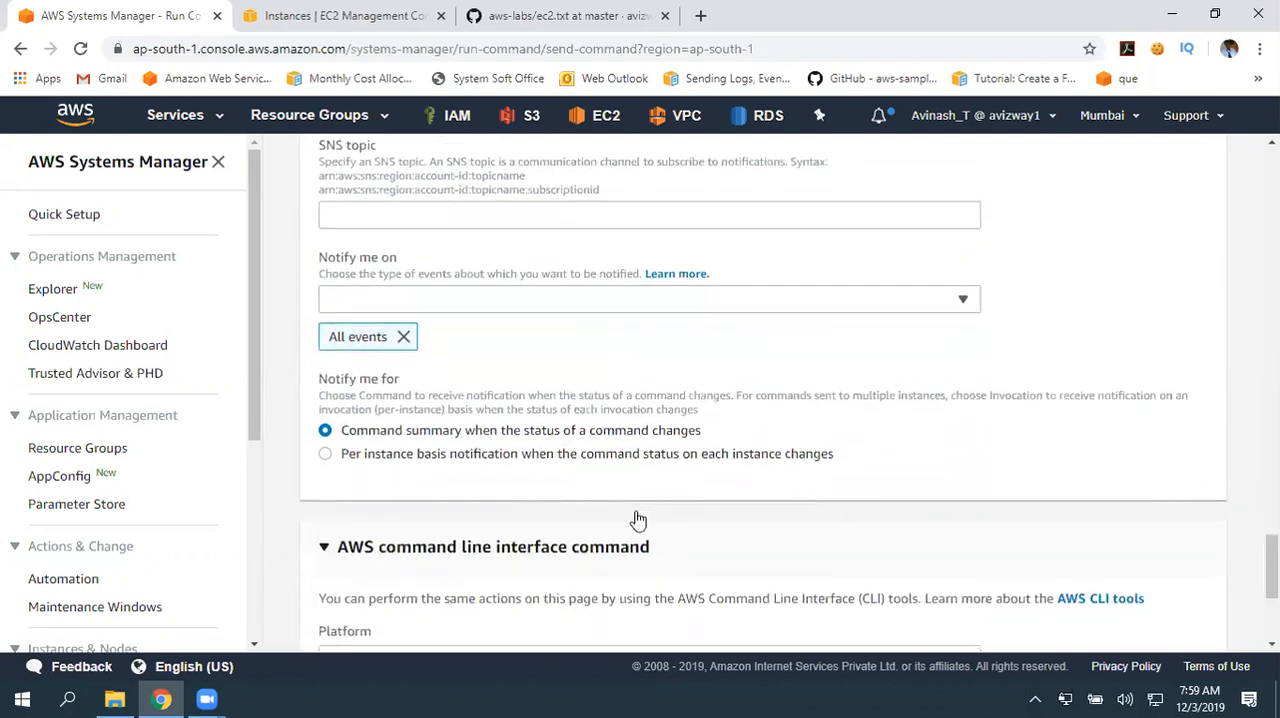
scroll(638, 520, down, 3)
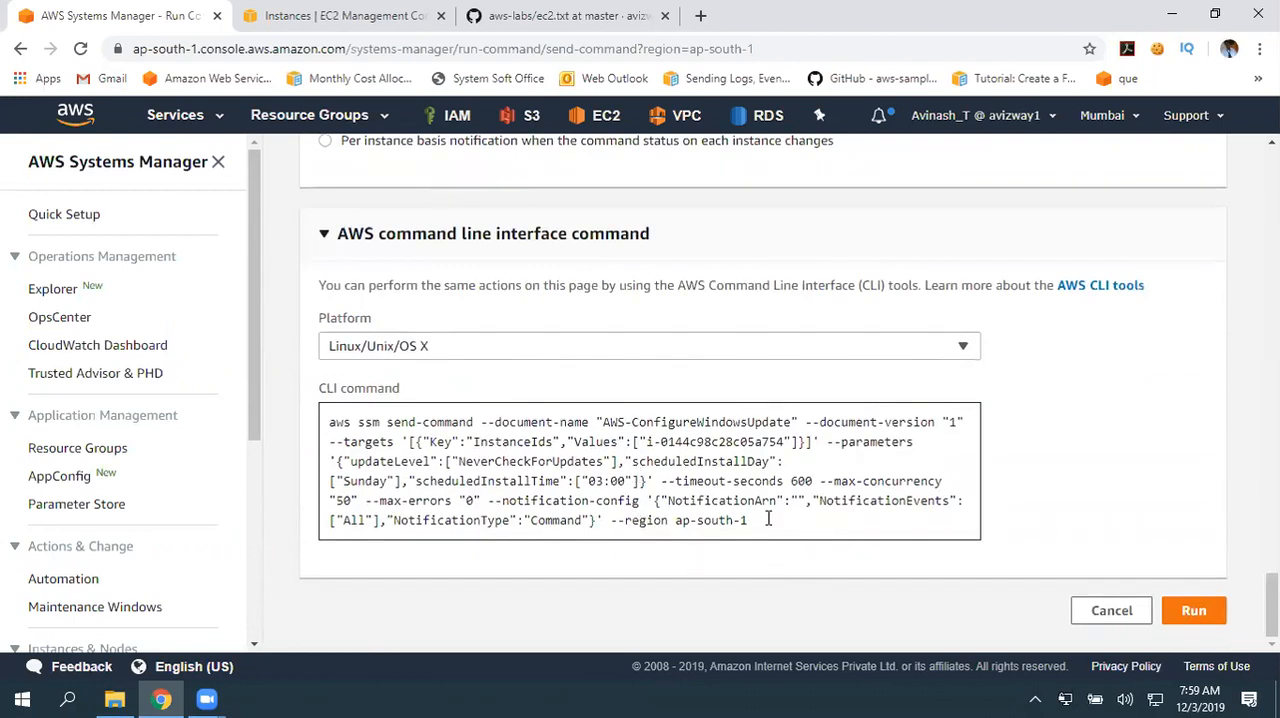
Choose the AWS-InstallPowerShellModule command document and review its command parameters
scroll(1043, 571, up, 20)
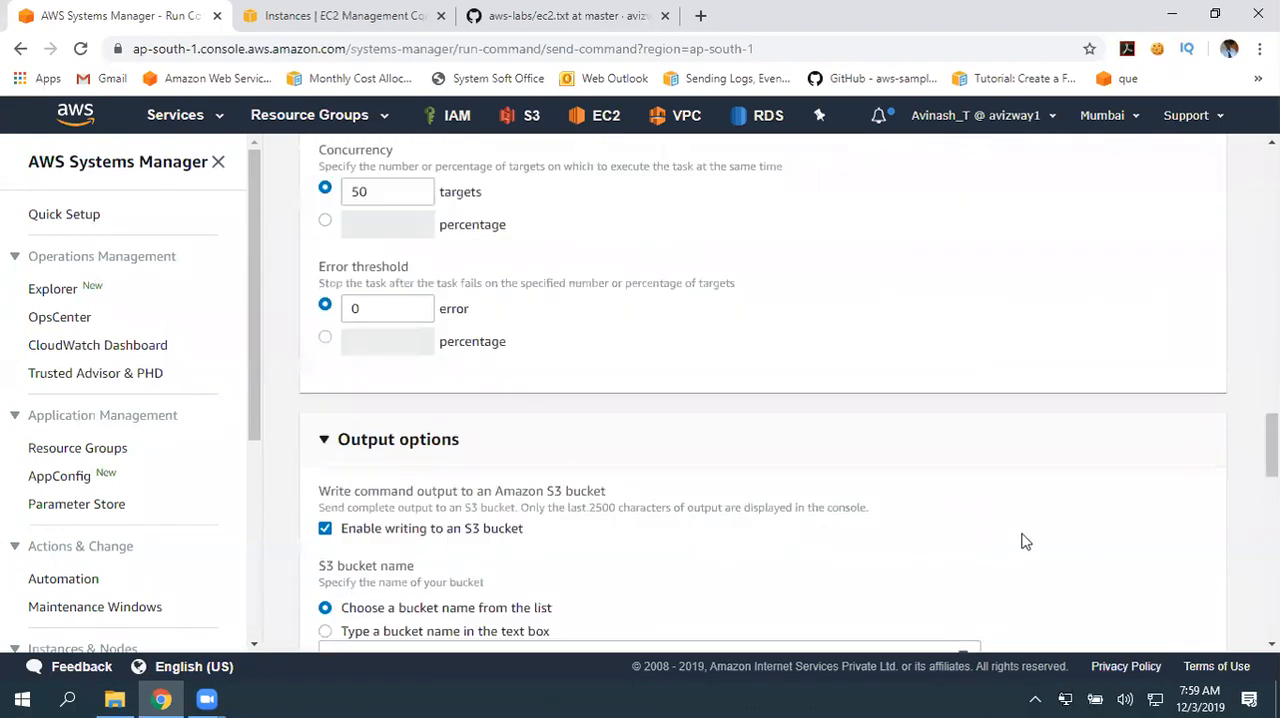
scroll(1022, 548, up, 8)
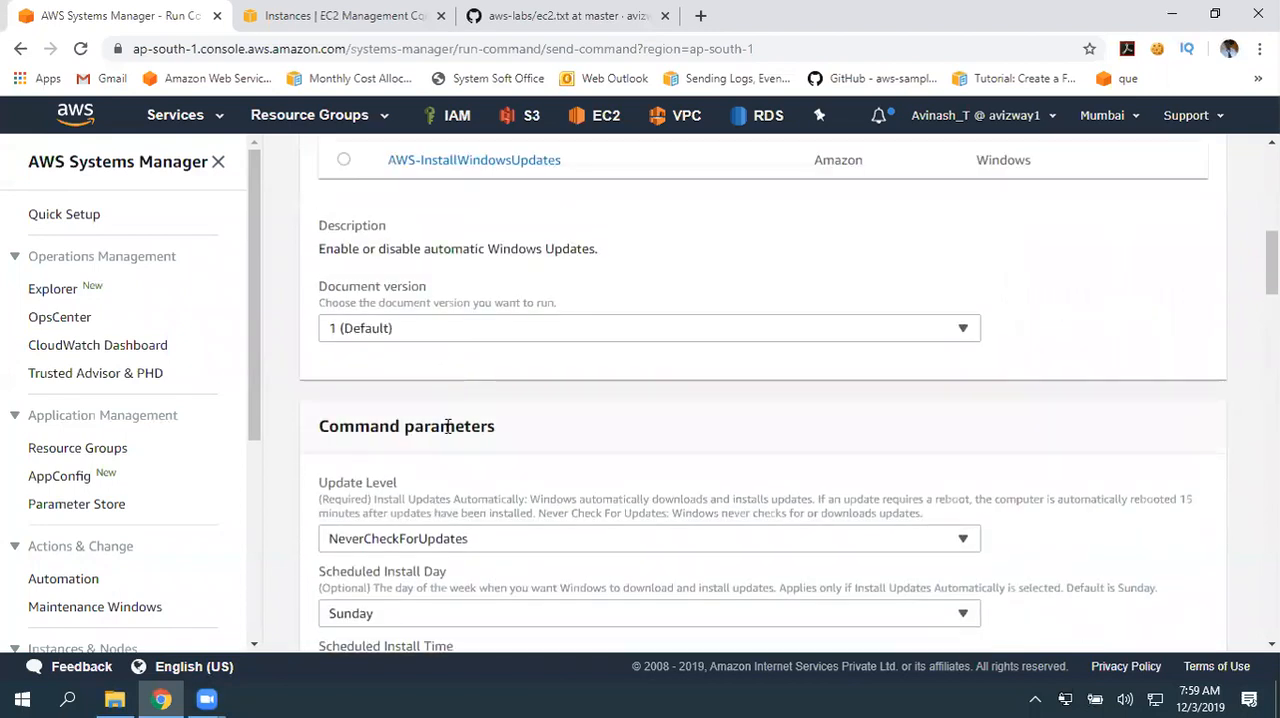
scroll(475, 478, up, 1)
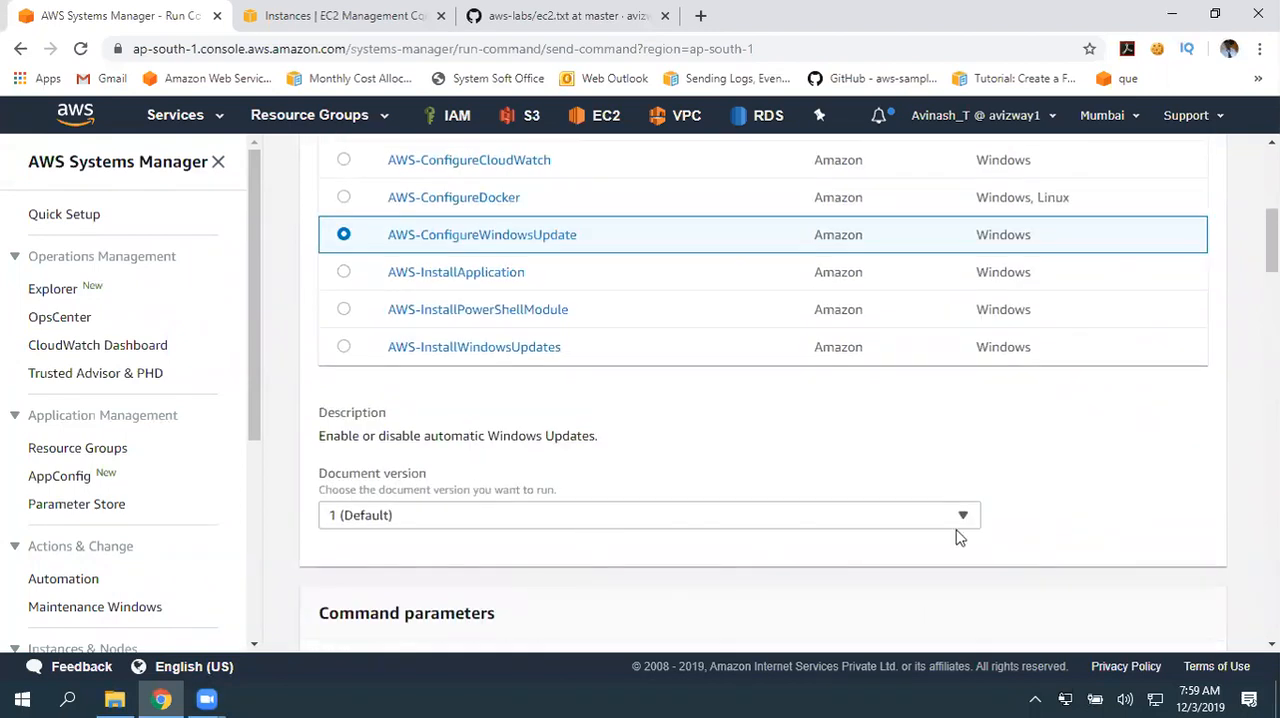
click(344, 311)
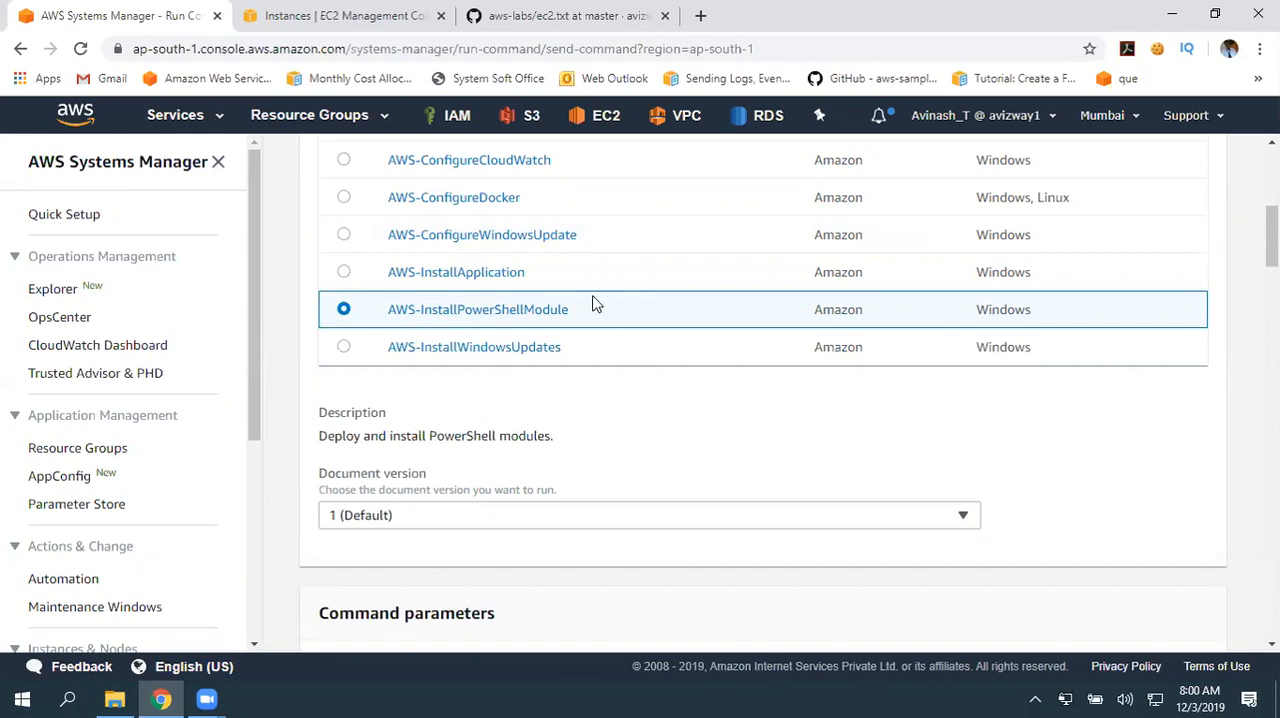
scroll(711, 363, down, 6)
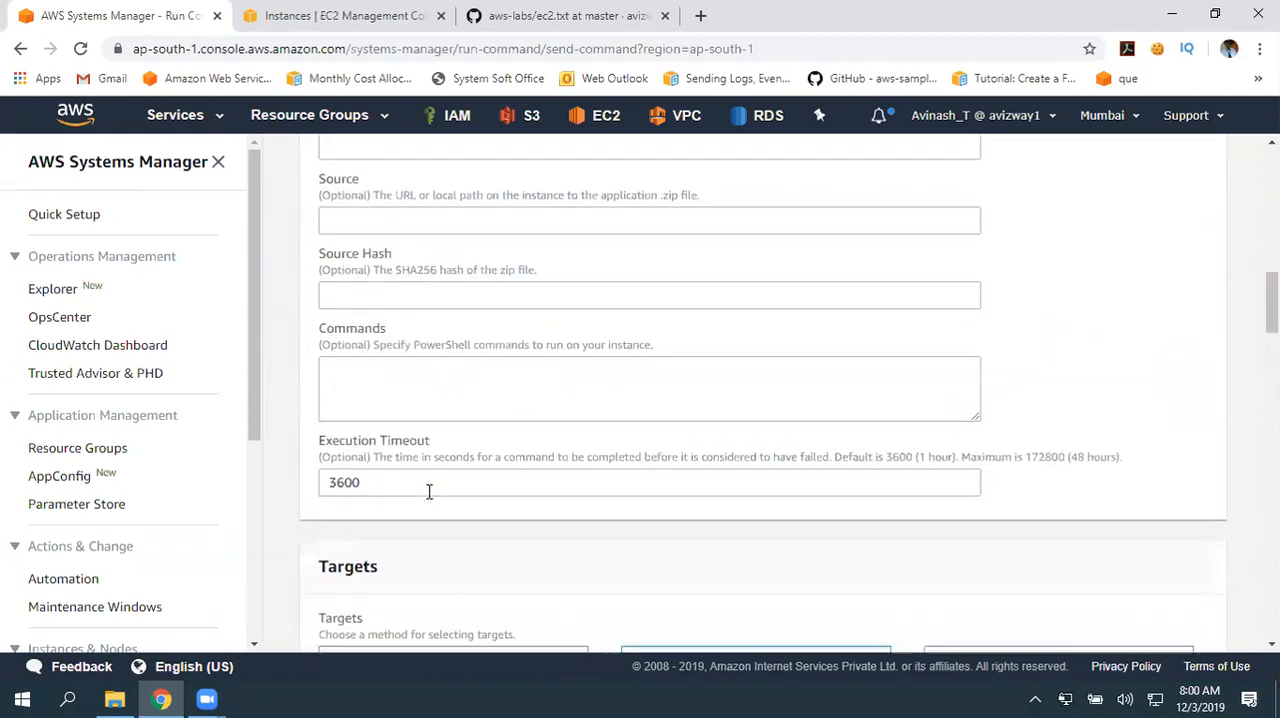
scroll(429, 480, up, 2)
click(392, 340)
click(1108, 398)
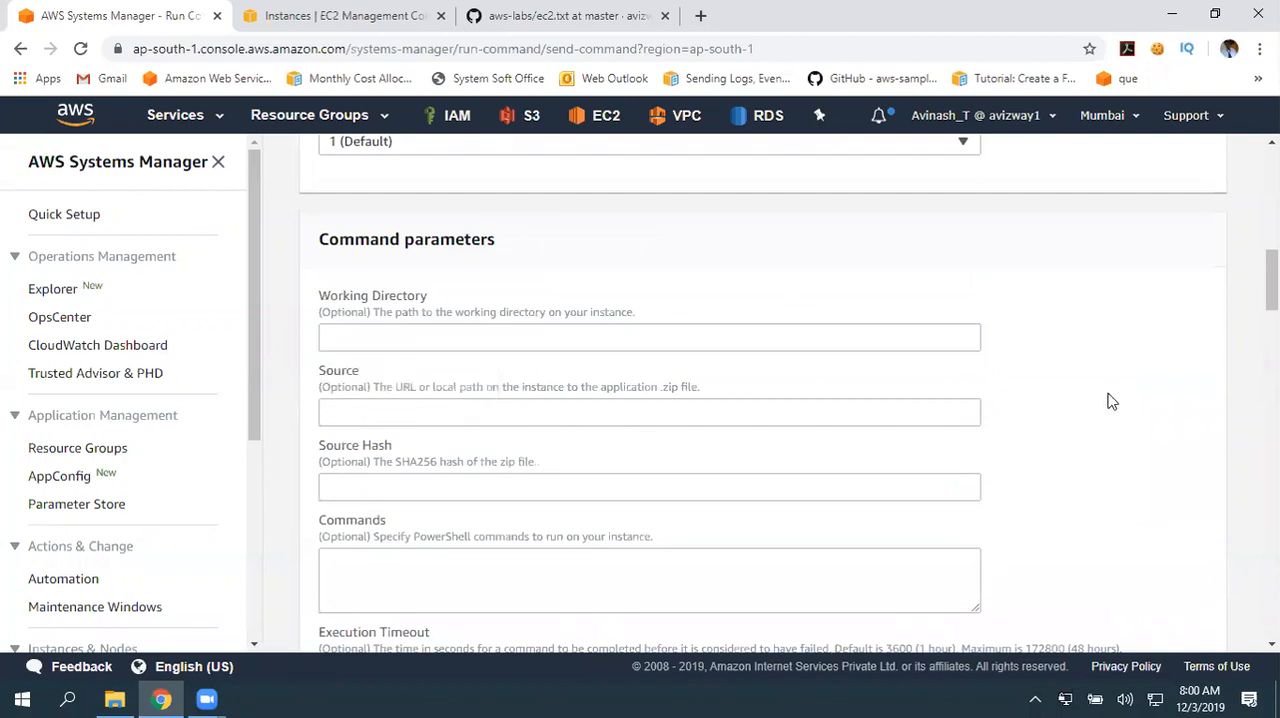
scroll(860, 436, down, 8)
scroll(500, 435, down, 1)
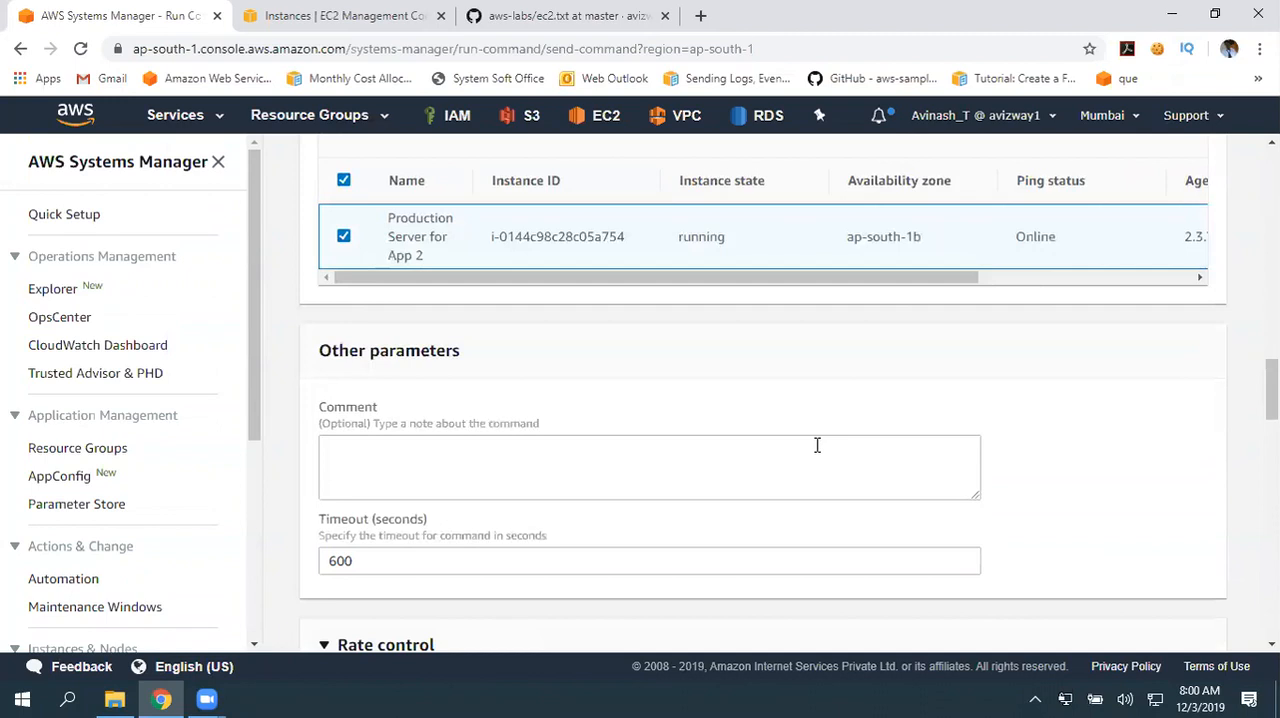
Choose the AWS-InstallWindowsUpdates command document and check its description
scroll(817, 445, up, 12)
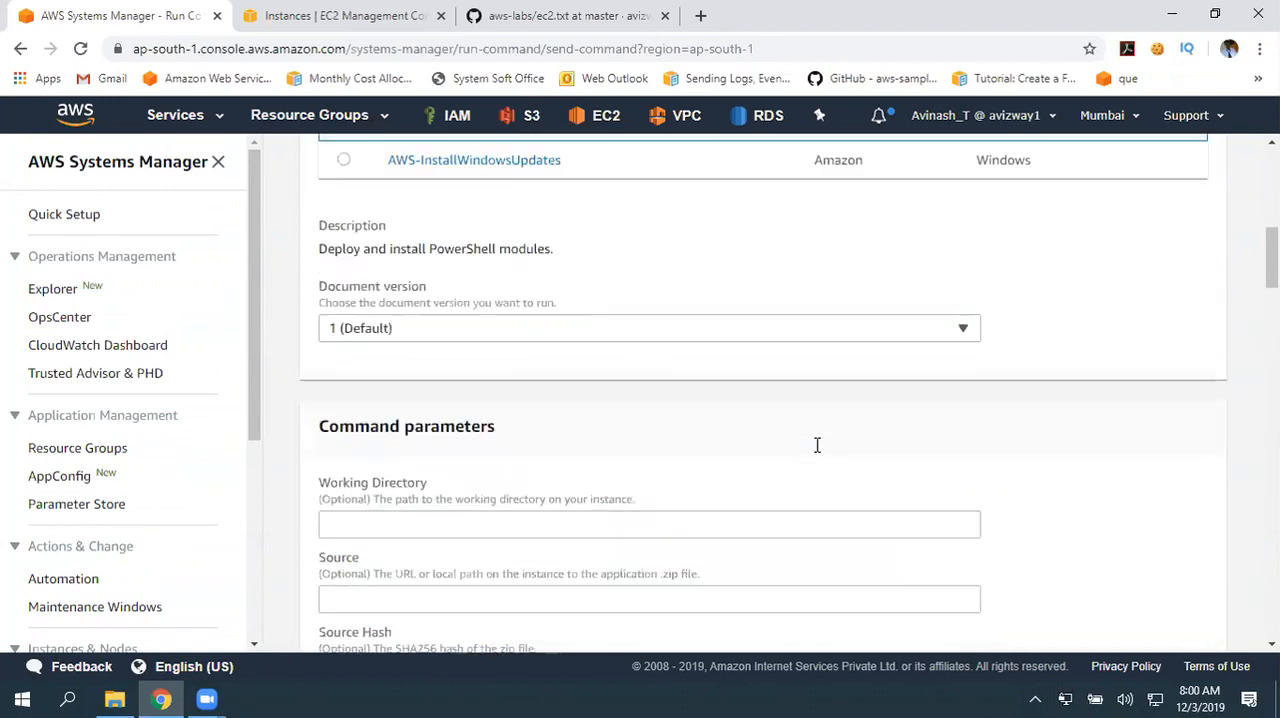
click(343, 533)
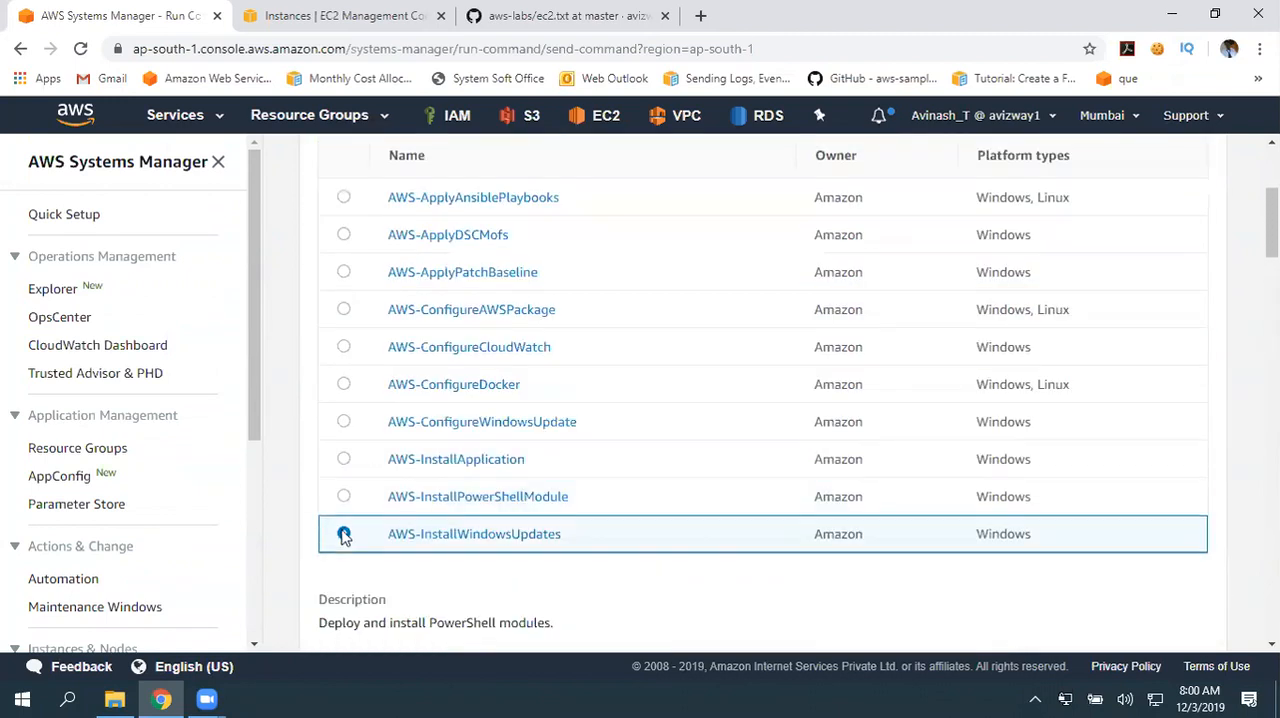
scroll(1247, 390, down, 1)
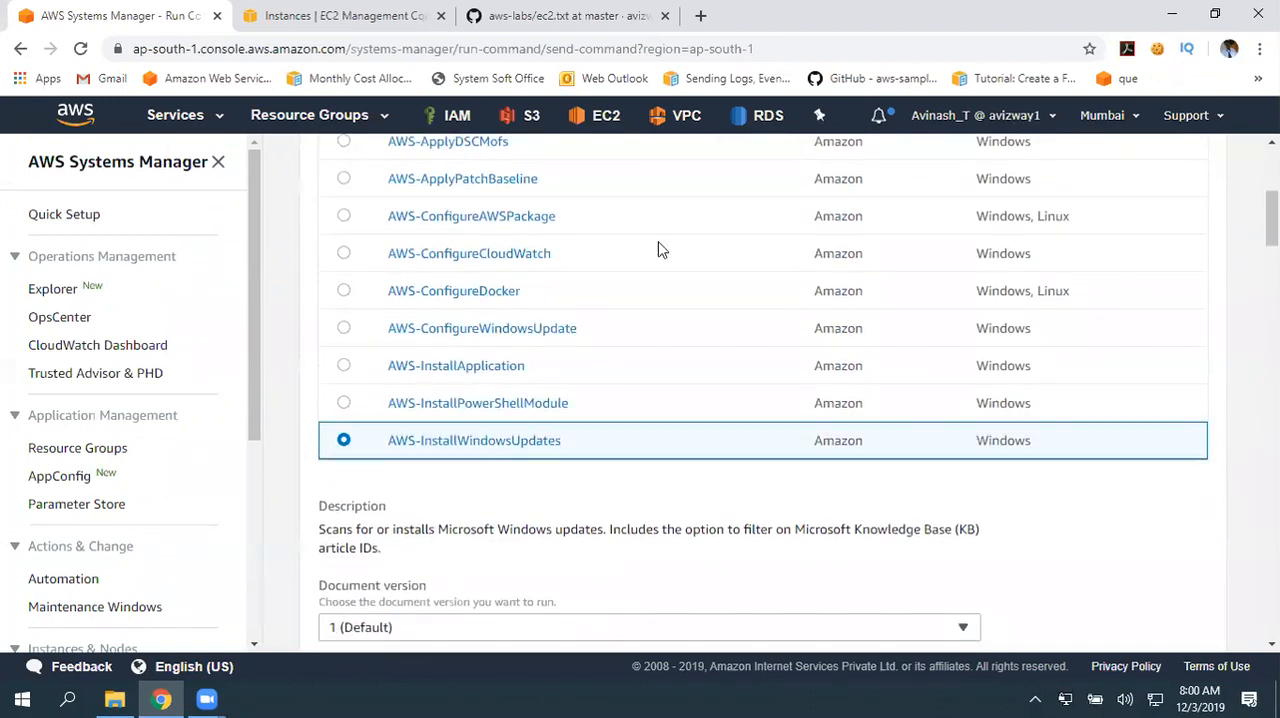
Open the local computer's Windows Update settings and review the history of installed updates
click(3, 697)
text(updates)
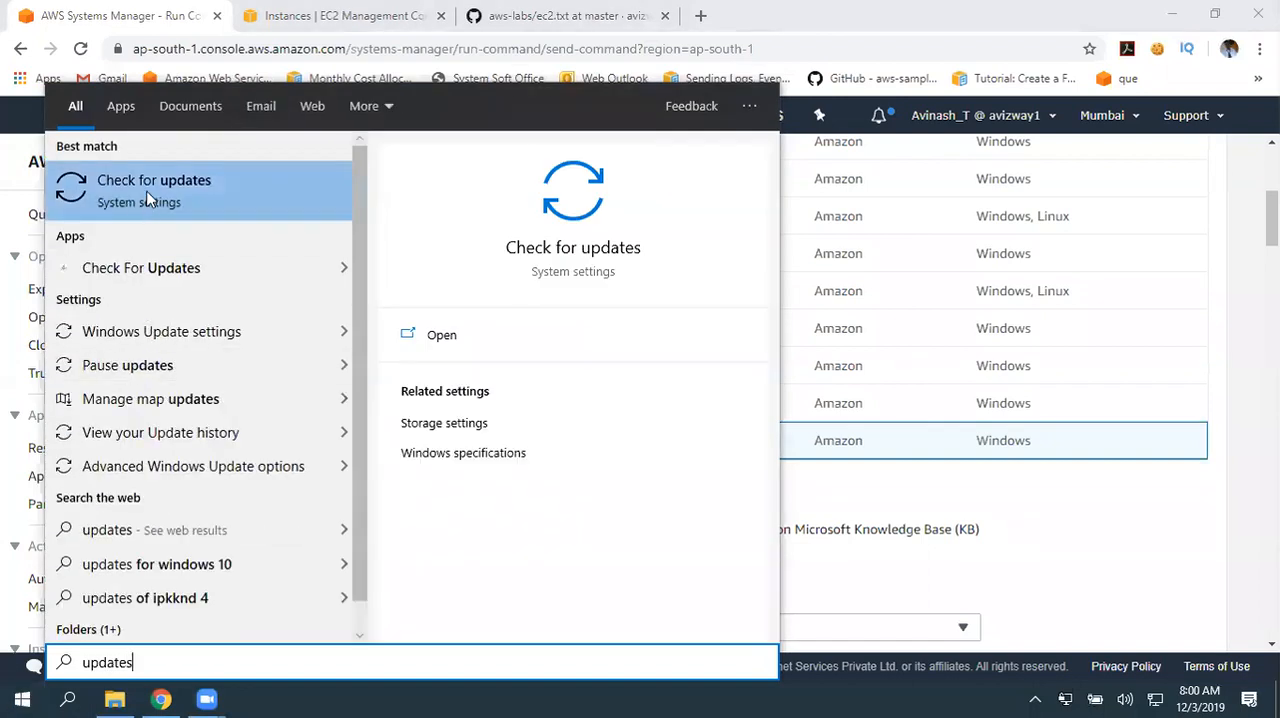
click(177, 331)
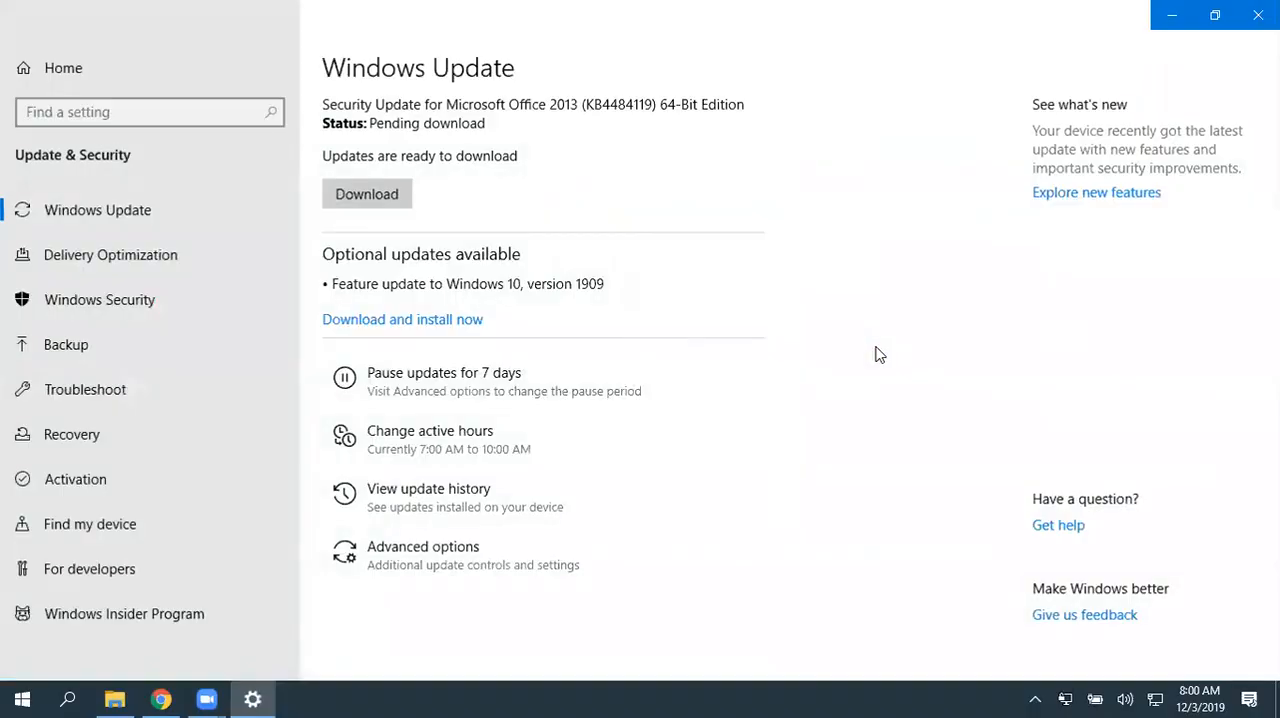
click(532, 165)
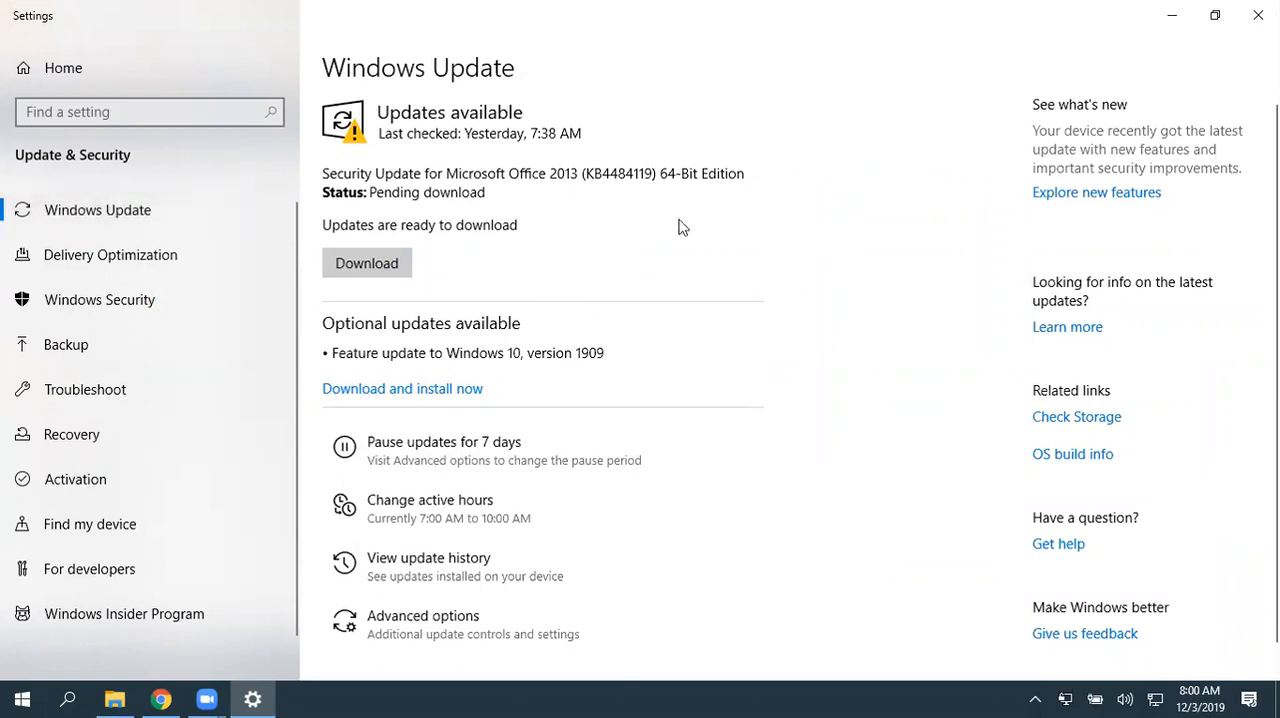
scroll(690, 228, down, 1)
click(435, 520)
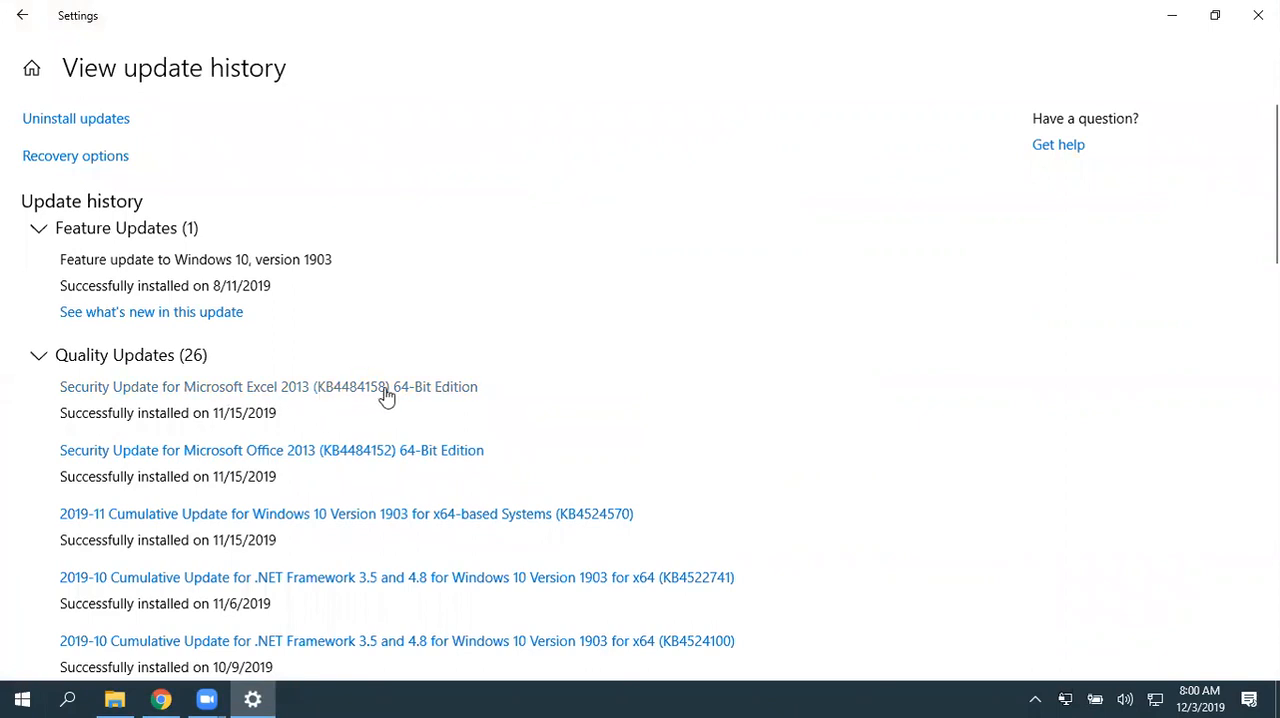
scroll(700, 525, down, 3)
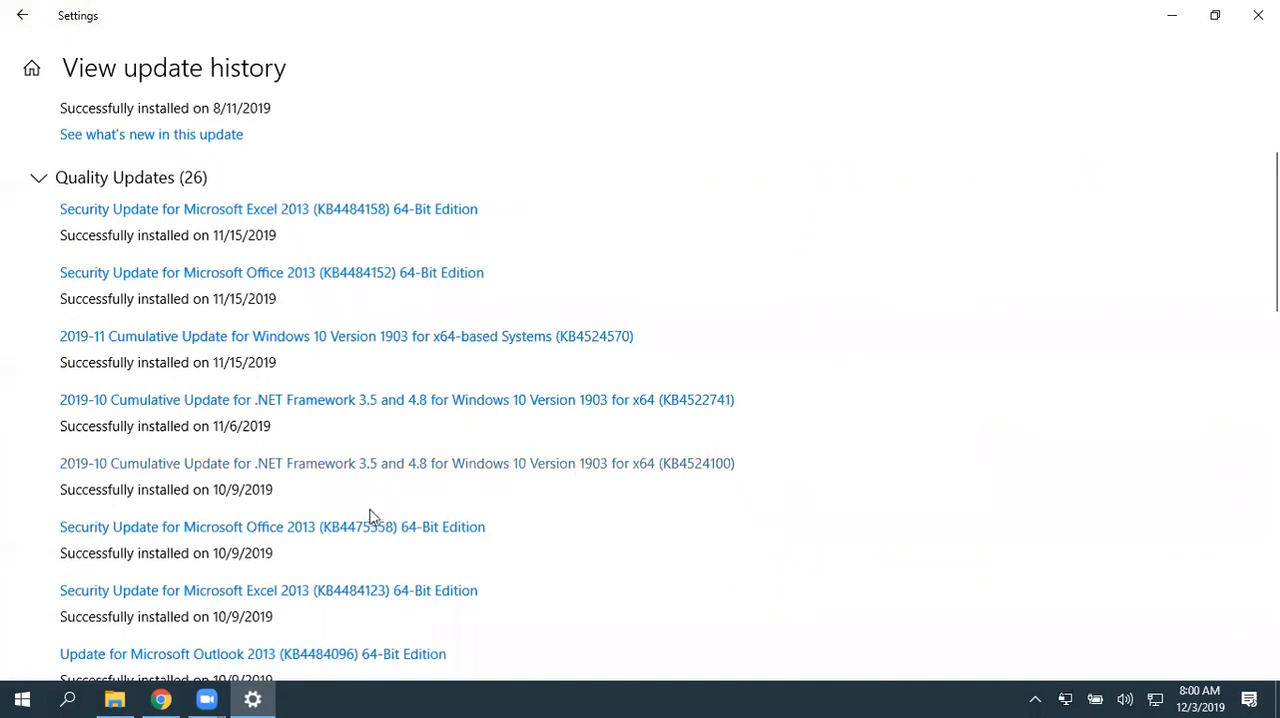
click(253, 699)
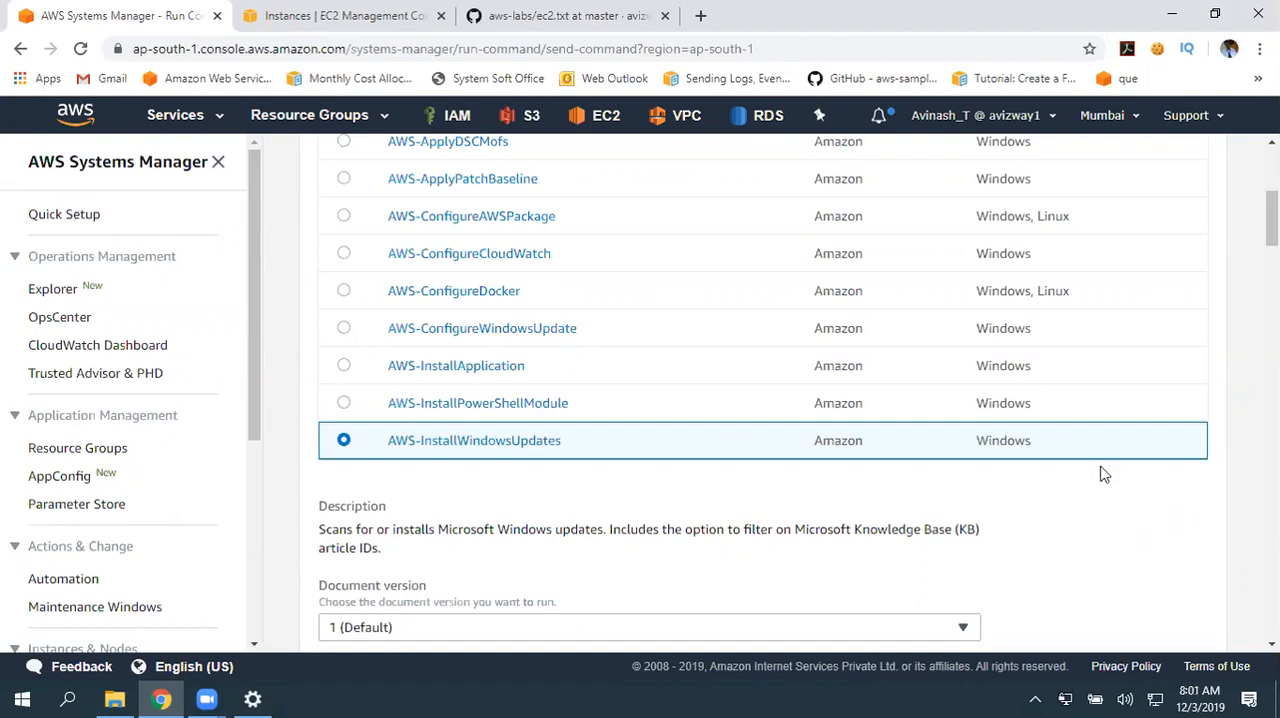
Examine the Action and Allow Reboot options and the Include Kbs parameter of the AWS-InstallWindowsUpdates document
scroll(1105, 474, down, 4)
double_click(511, 404)
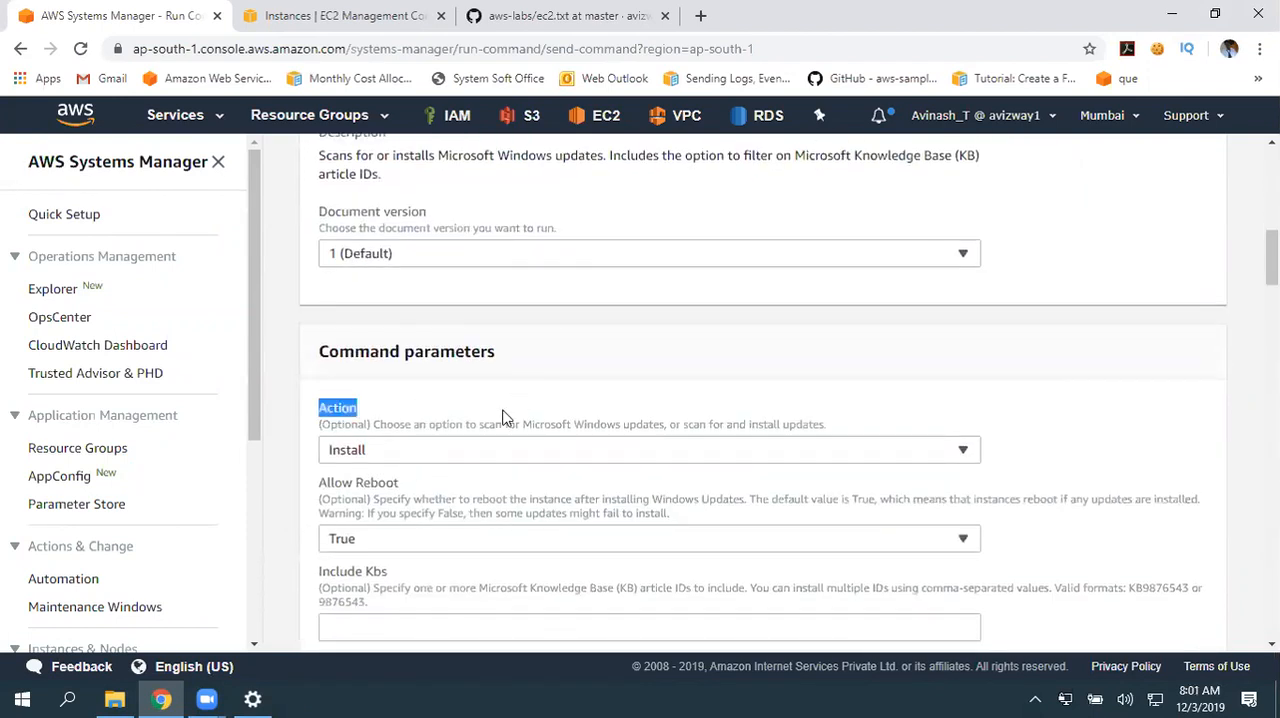
click(452, 458)
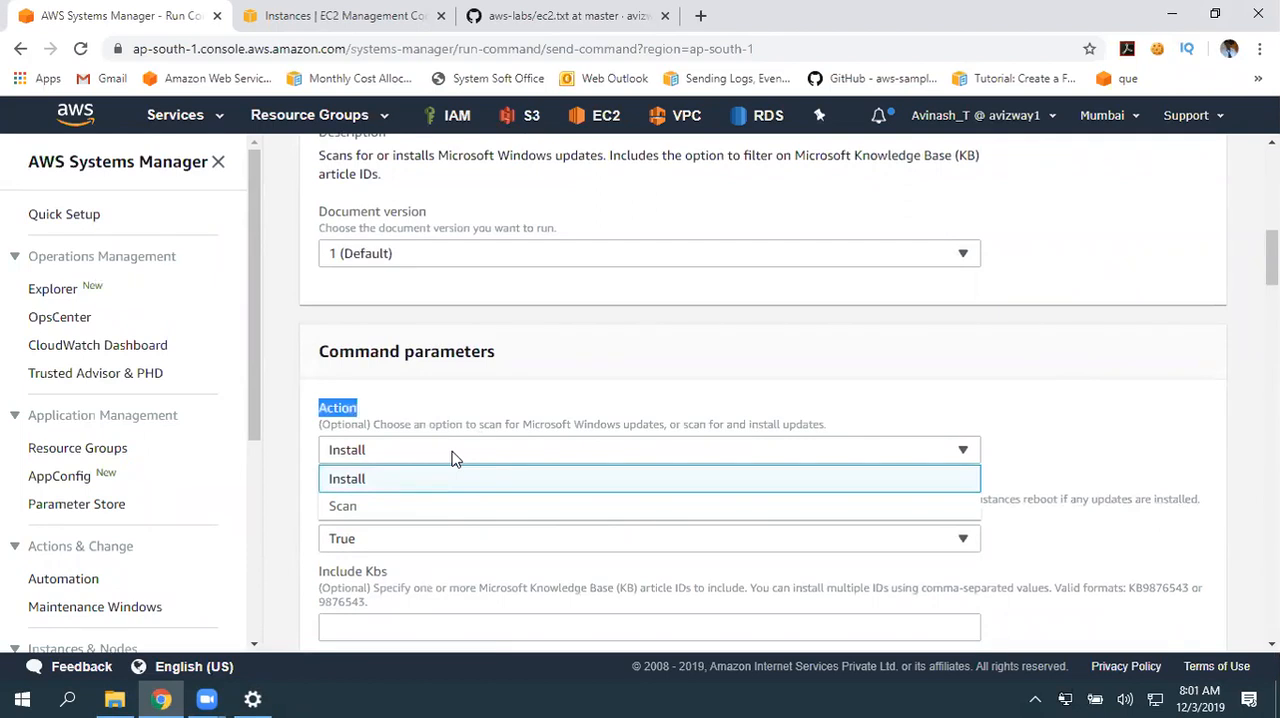
click(452, 458)
scroll(906, 364, down, 2)
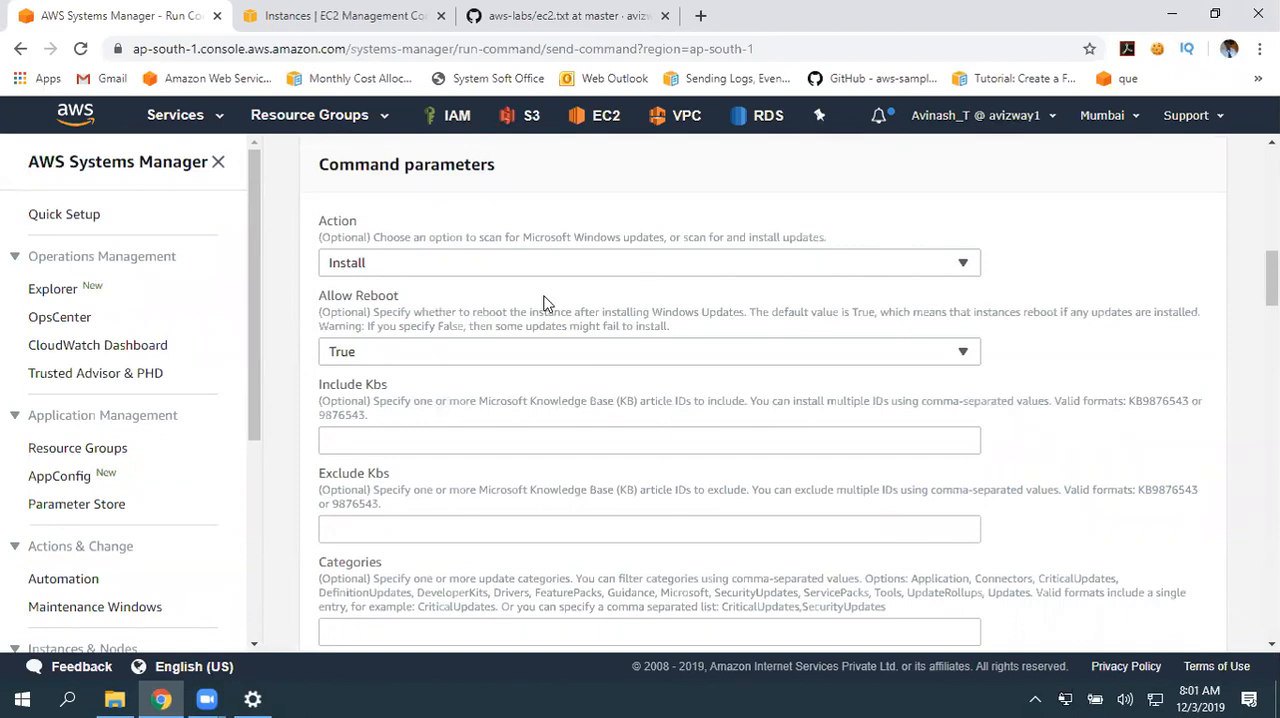
click(531, 352)
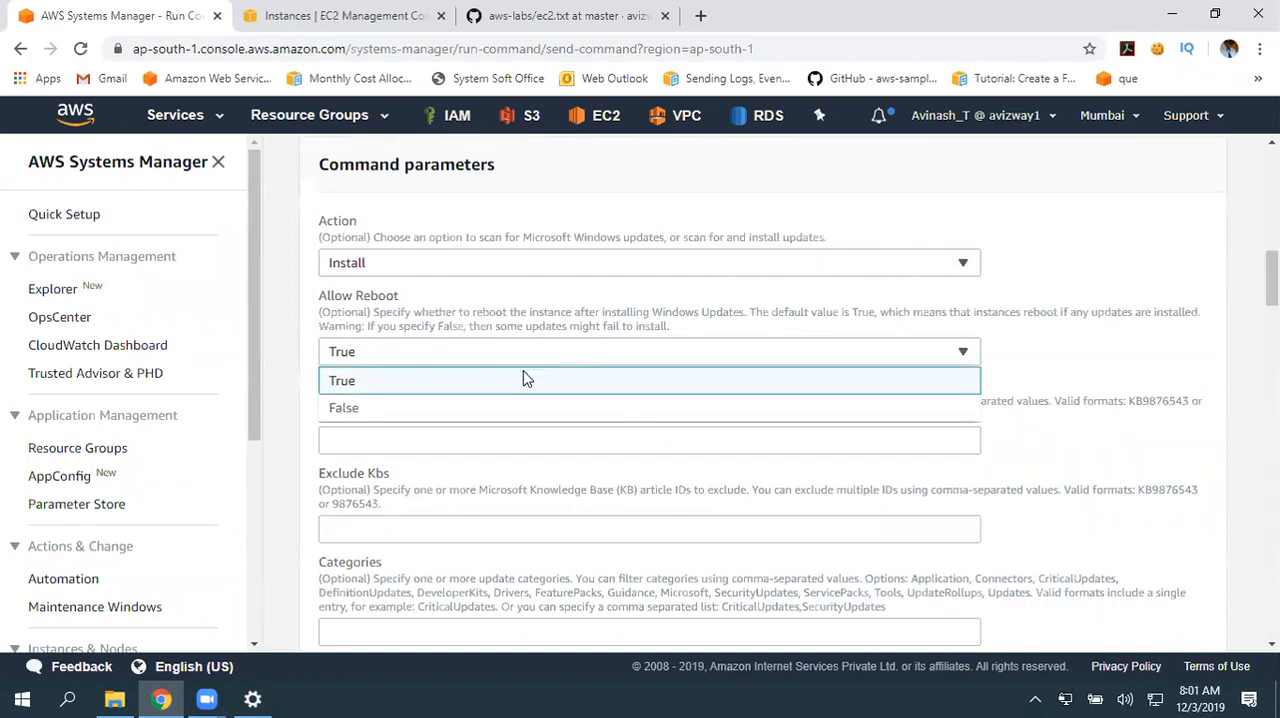
click(1065, 358)
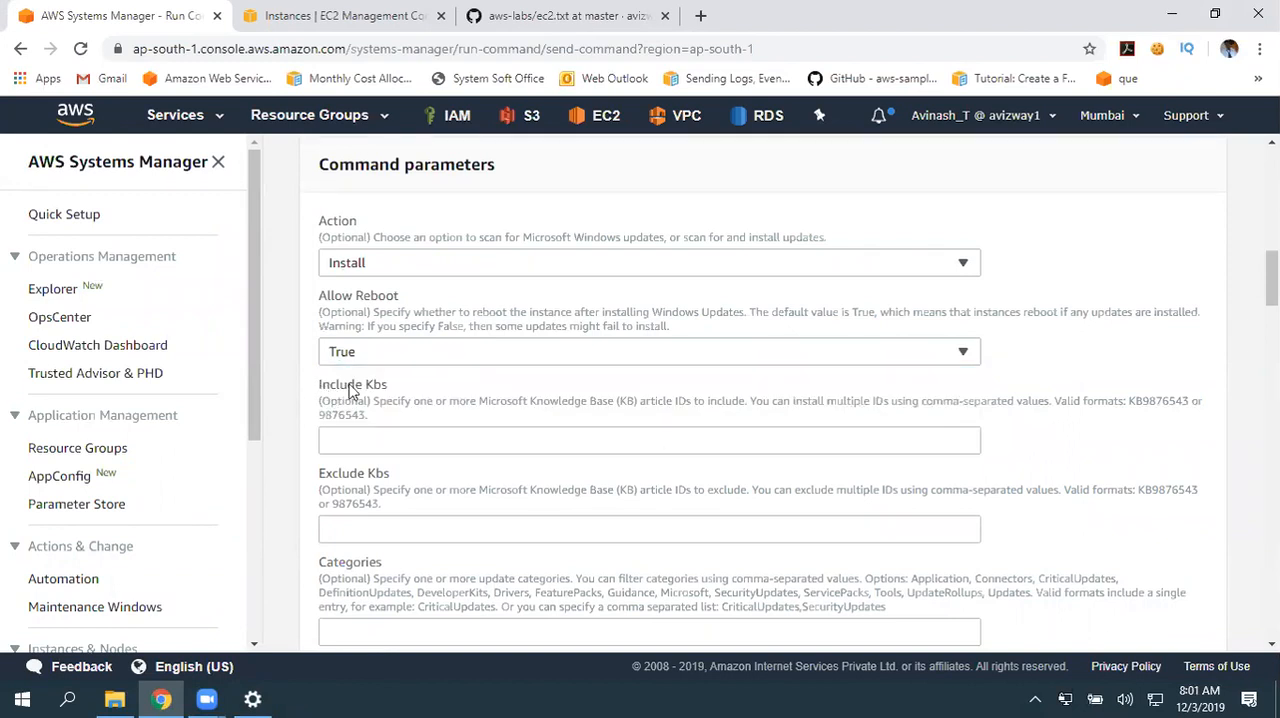
drag(319, 385, 424, 390)
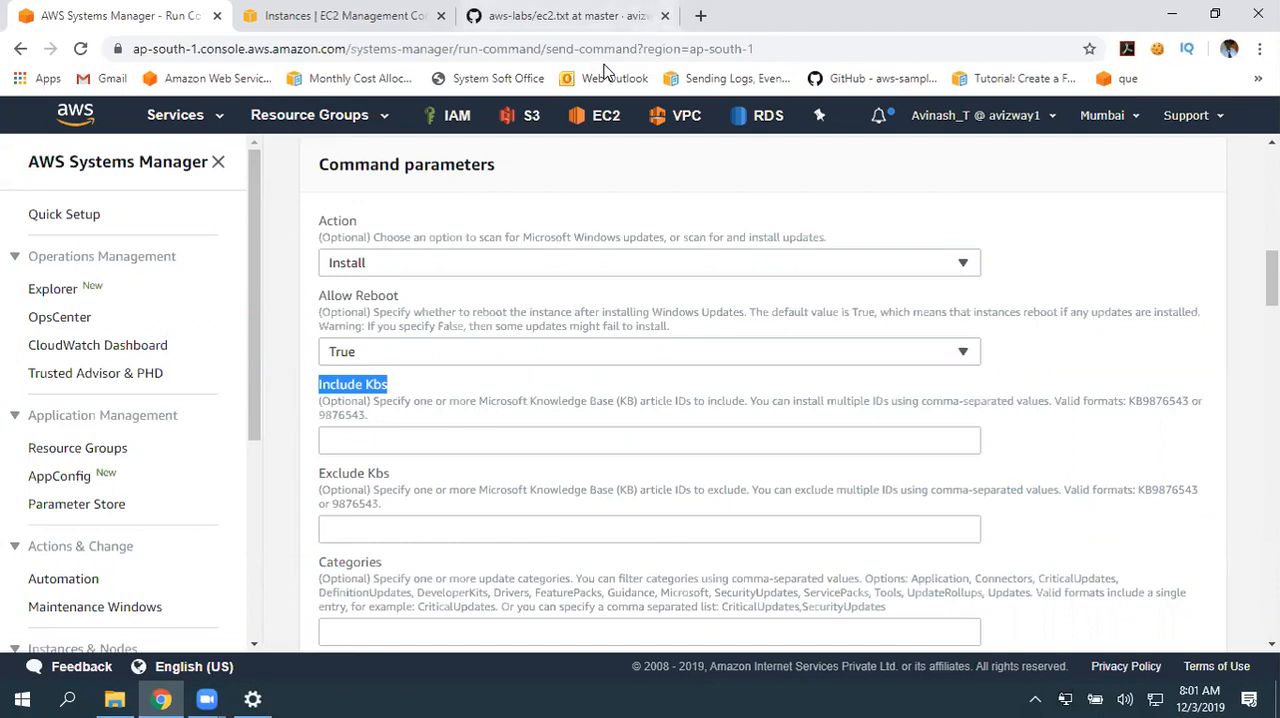
Search the web for "microsoft kb catalog" in a new browser tab and open the Microsoft Update Catalog site
click(700, 15)
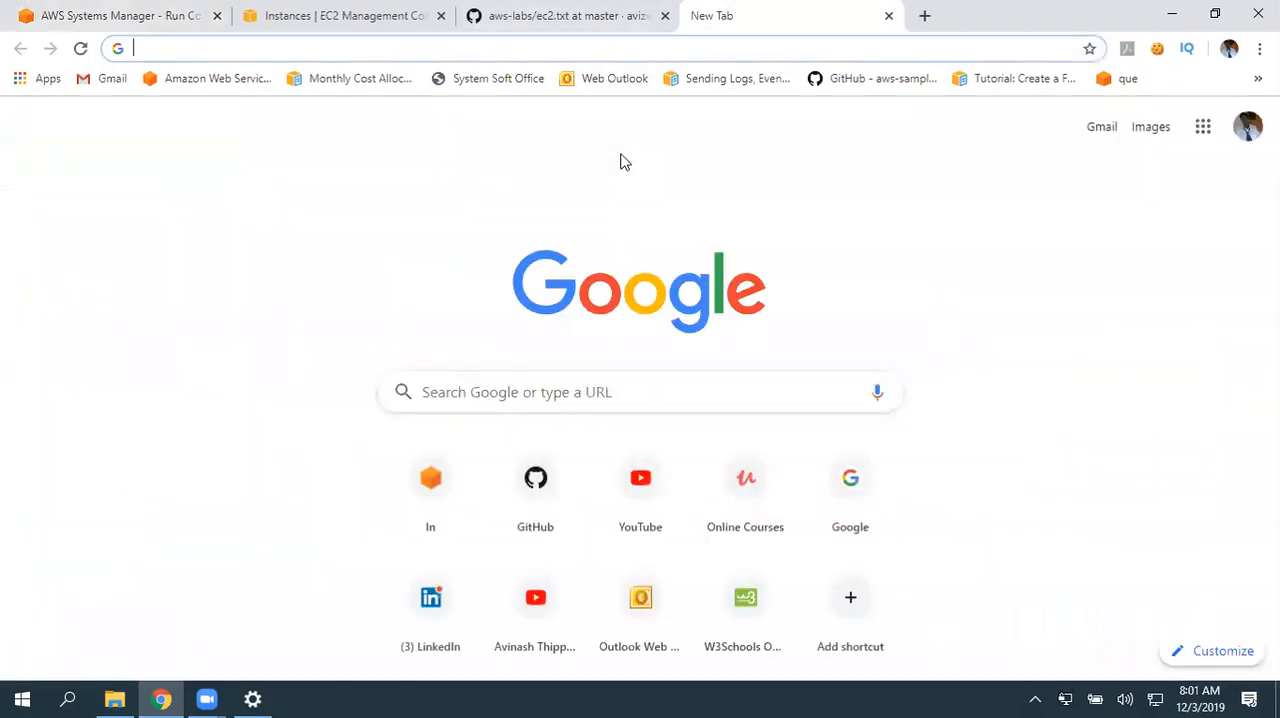
text(mi)
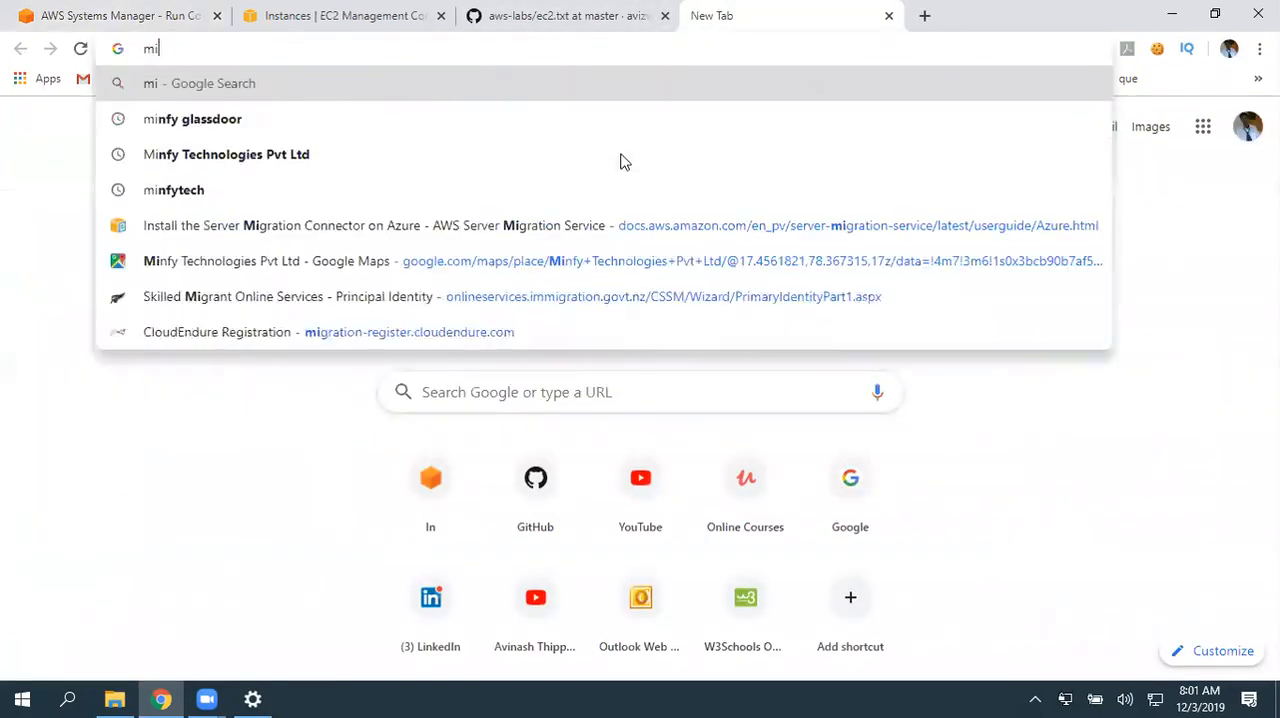
text(crosoft )
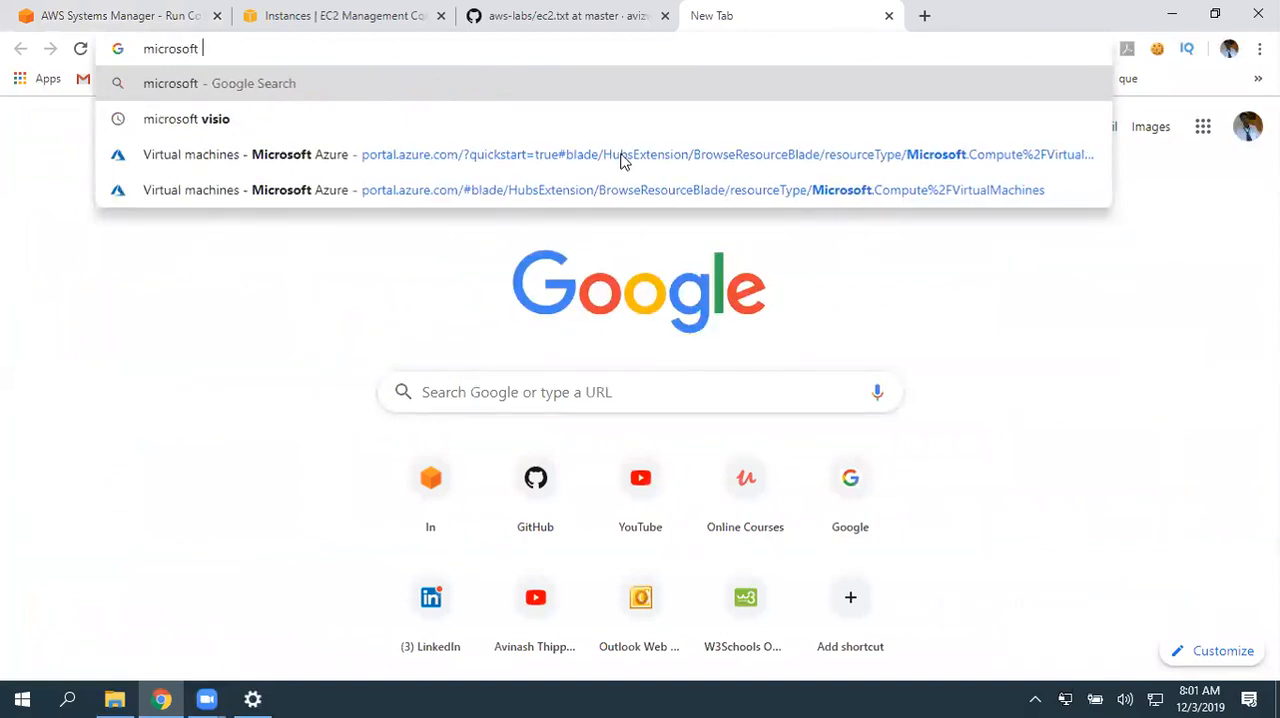
text(kb catalog)
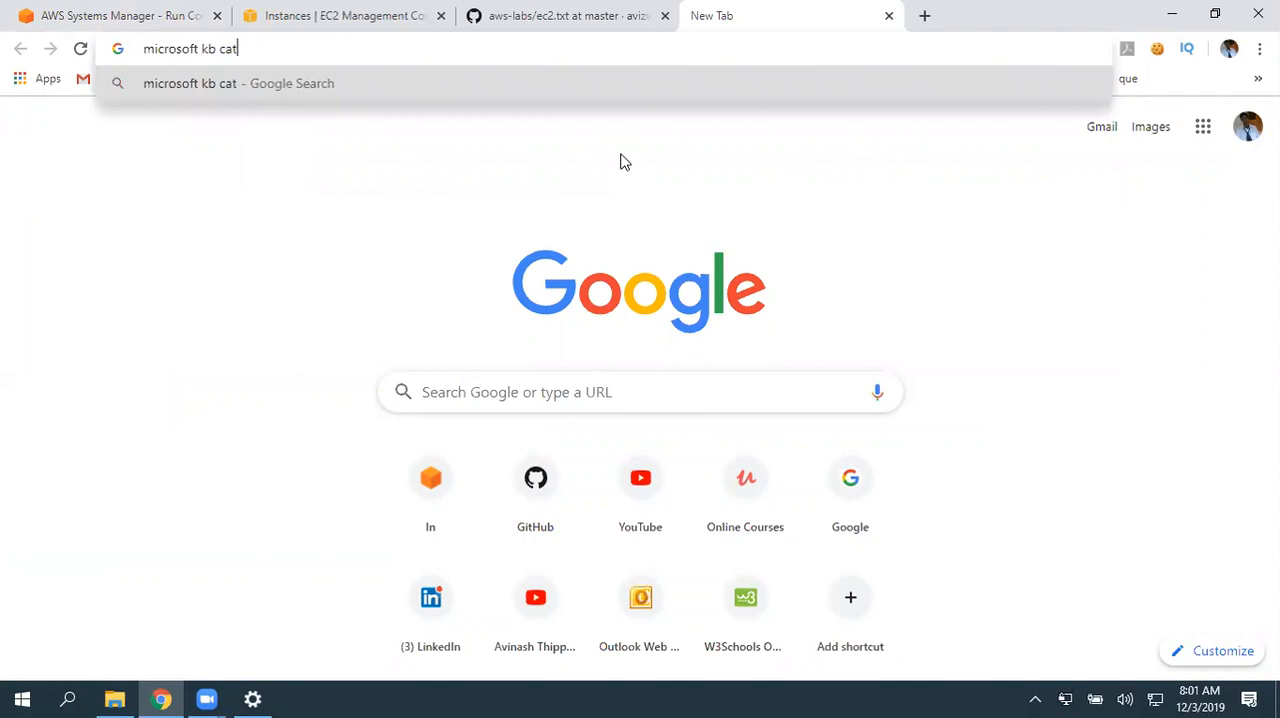
key(Return)
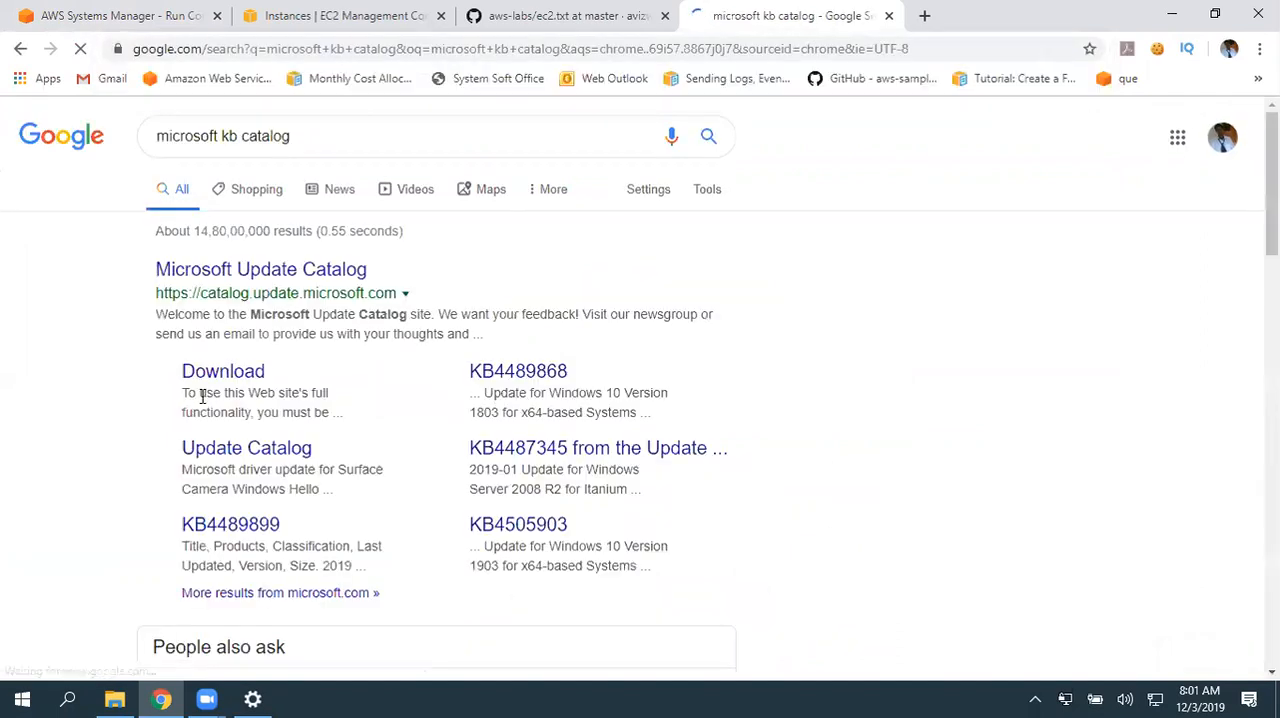
click(305, 279)
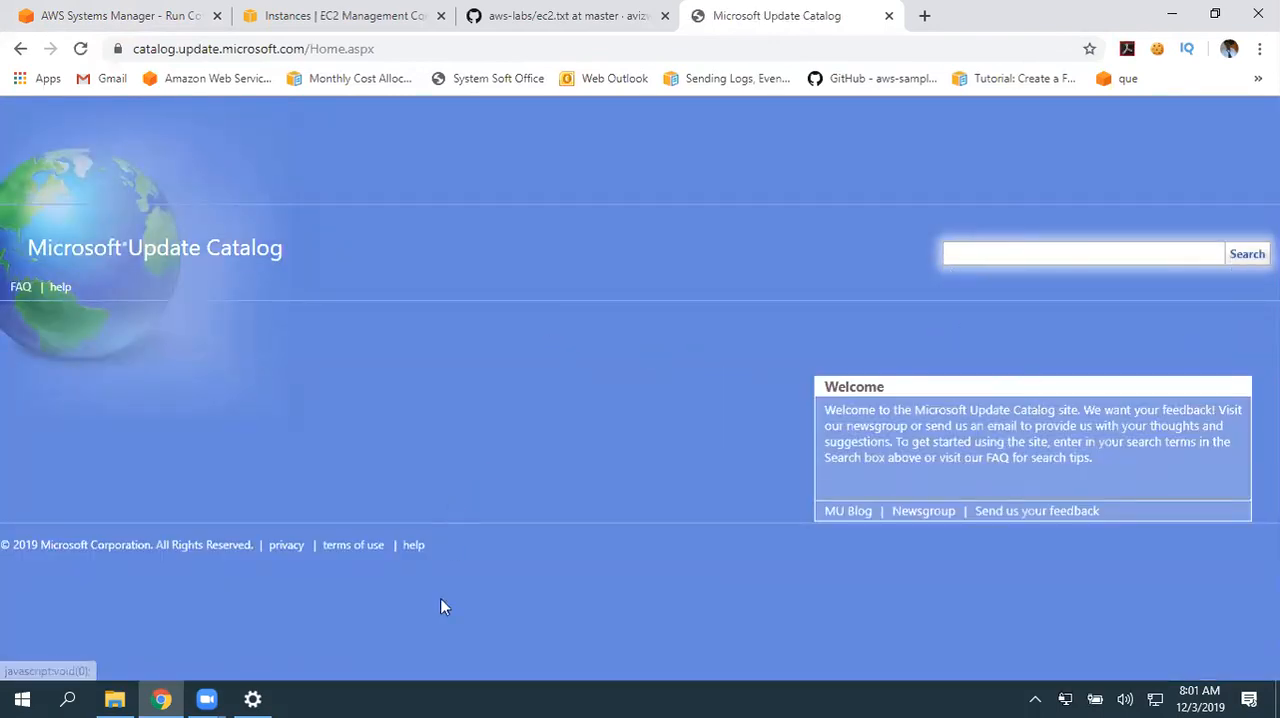
Open the newest Excel 2013 security update from the local update history and search the Microsoft Update Catalog for its KB number, 4484158
click(253, 699)
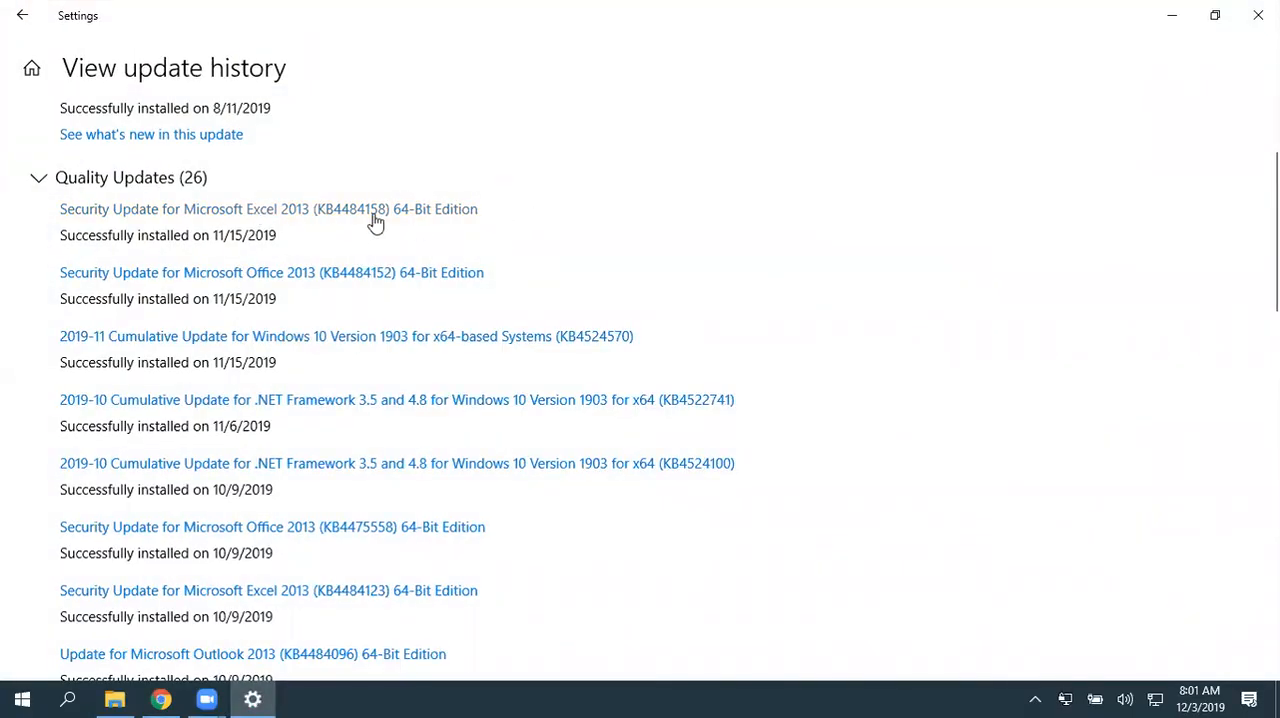
click(340, 210)
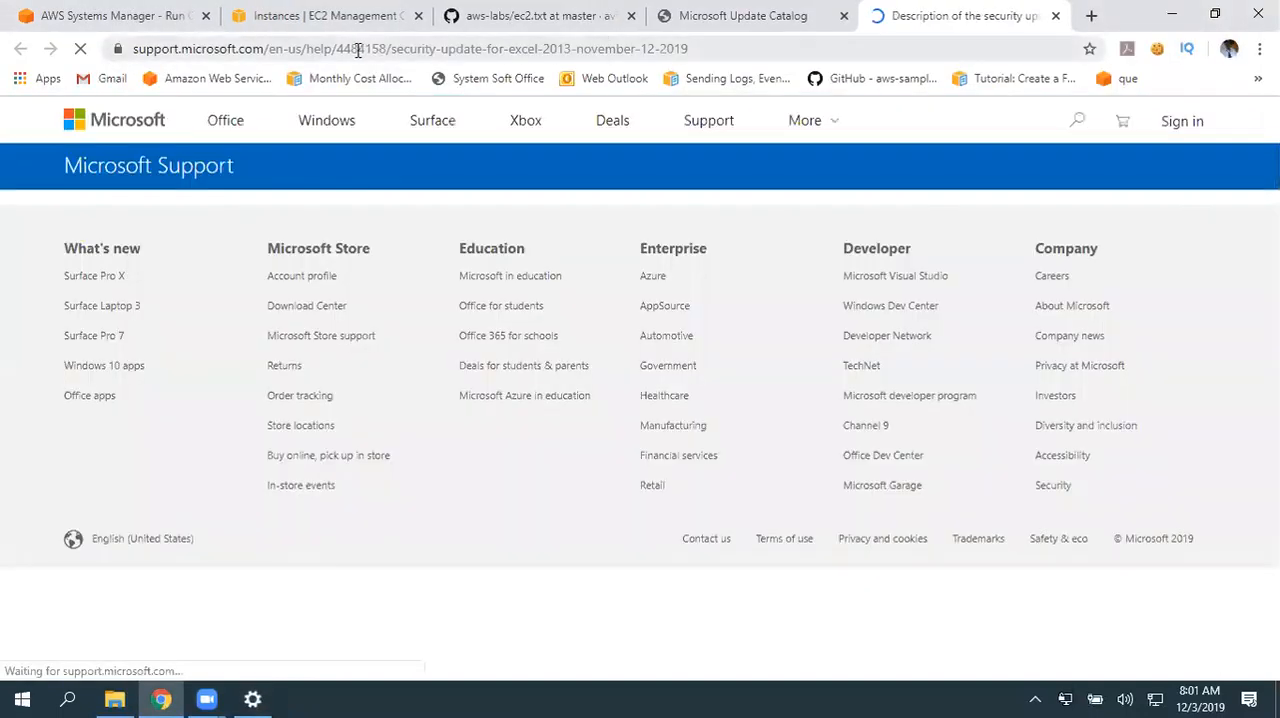
double_click(358, 49)
key(ctrl+c)
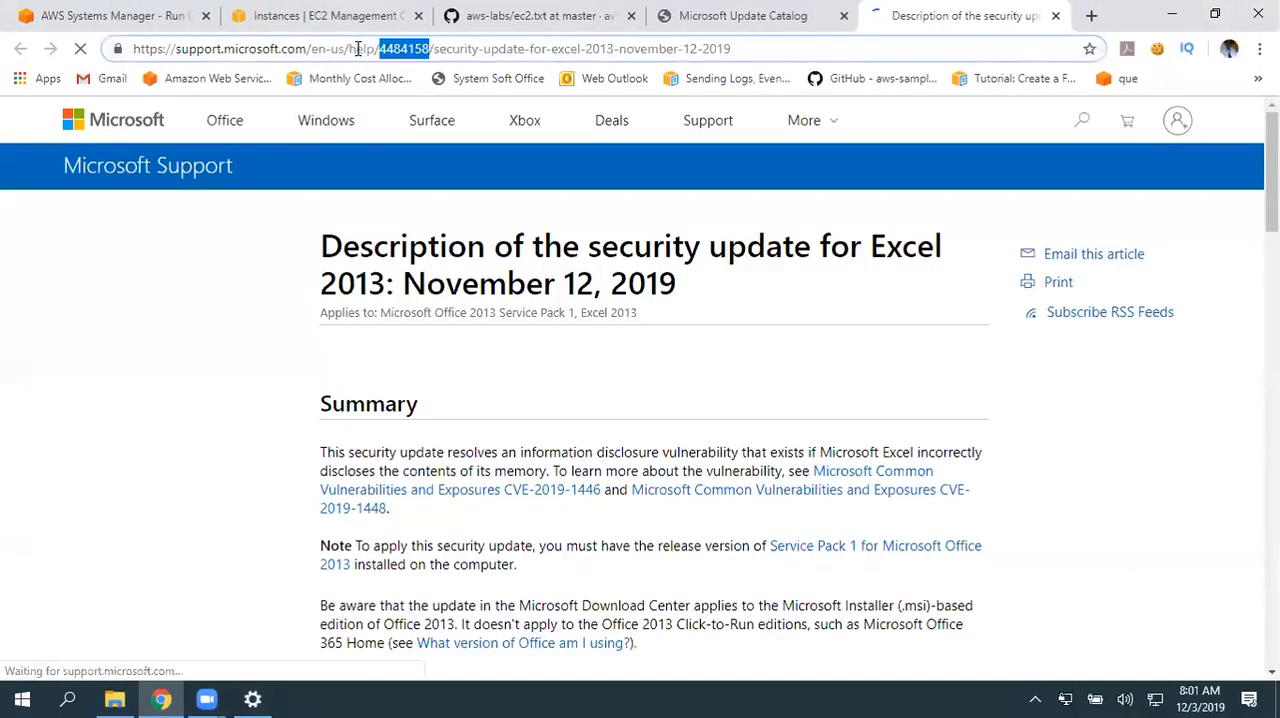
click(740, 16)
click(1058, 251)
key(ctrl+v)
click(1246, 256)
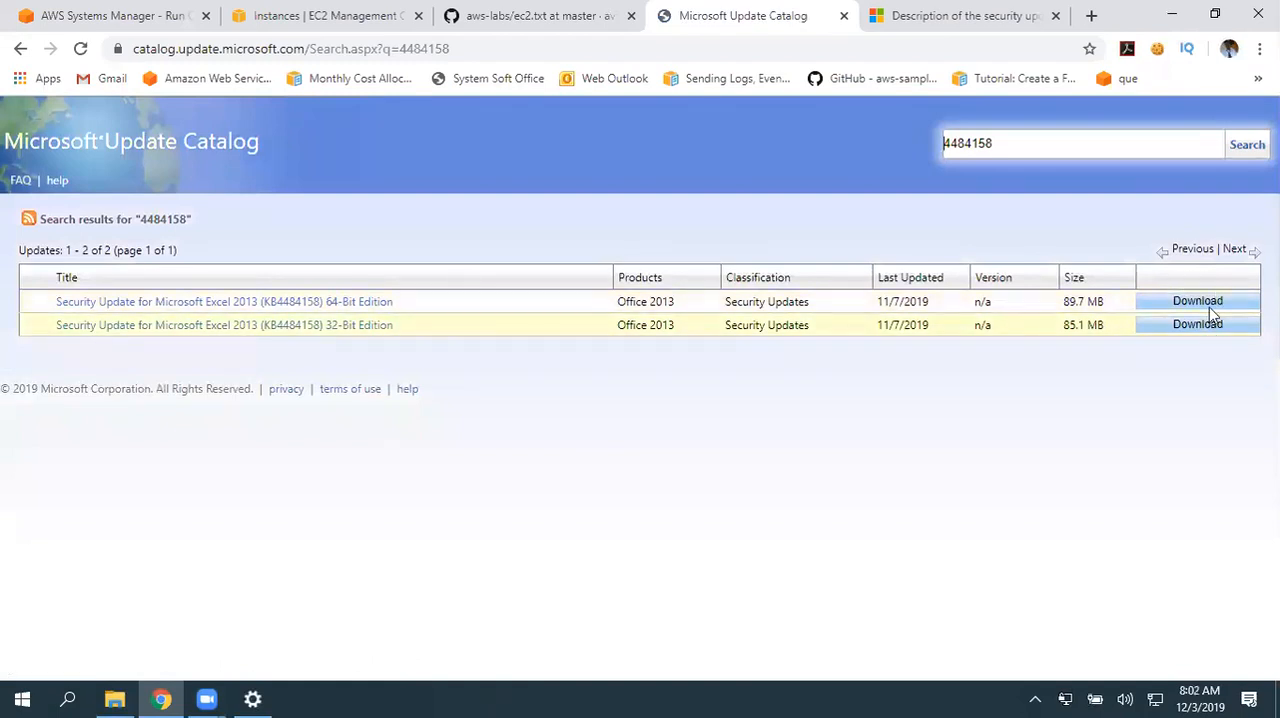
View the catalog details of the 64-bit Excel 2013 security update and close the details window
click(280, 300)
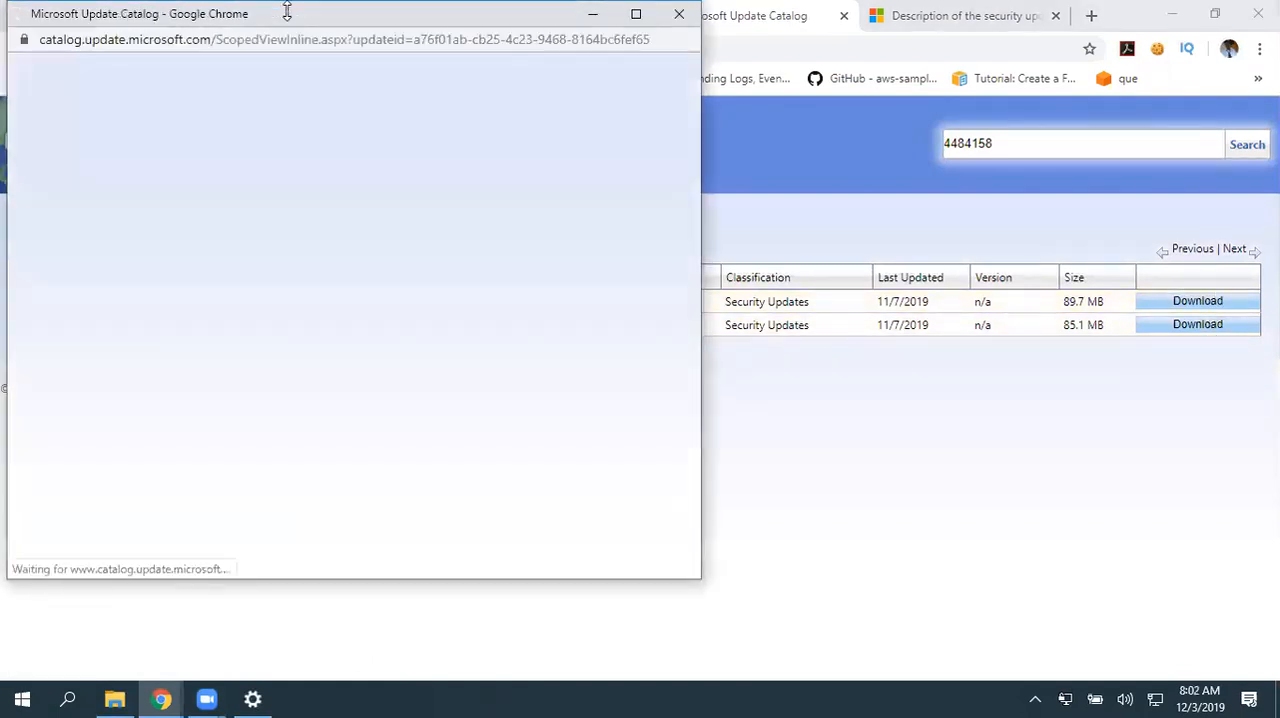
drag(50, 270, 150, 335)
click(152, 330)
click(679, 14)
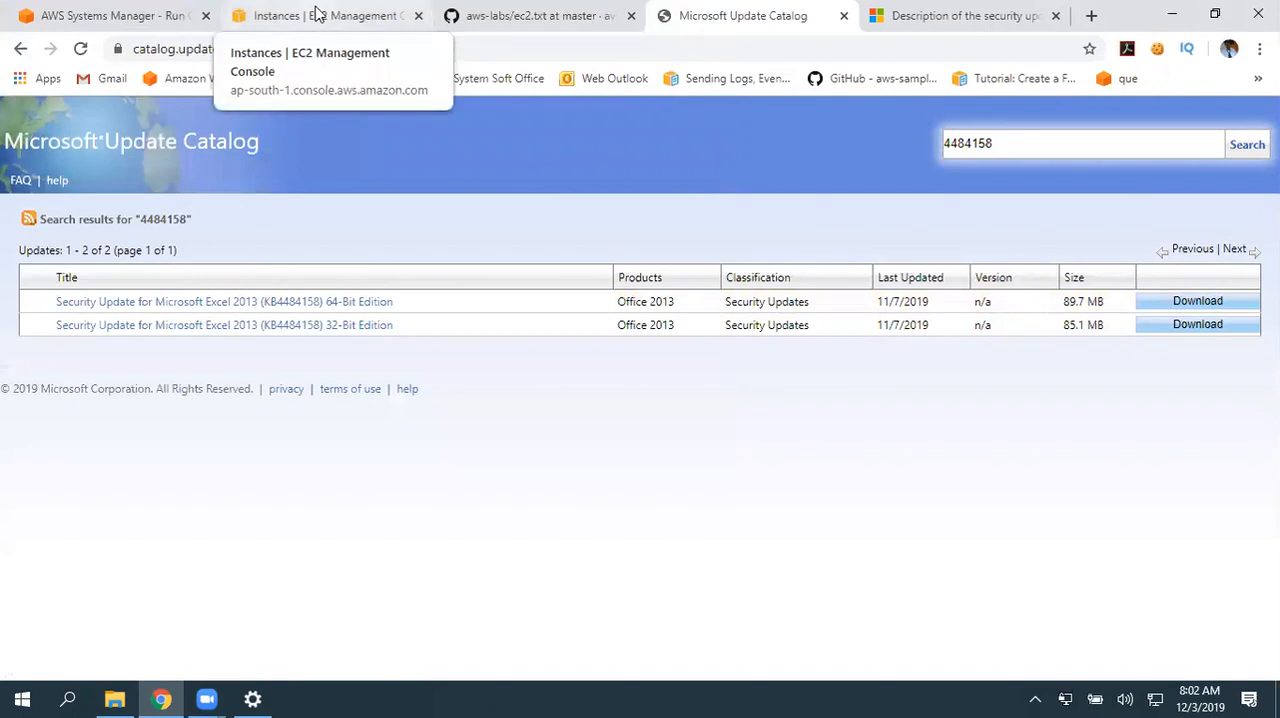
Return to the Systems Manager Run Command page and review the Include Kbs, Exclude Kbs and Categories parameters
click(325, 14)
click(82, 14)
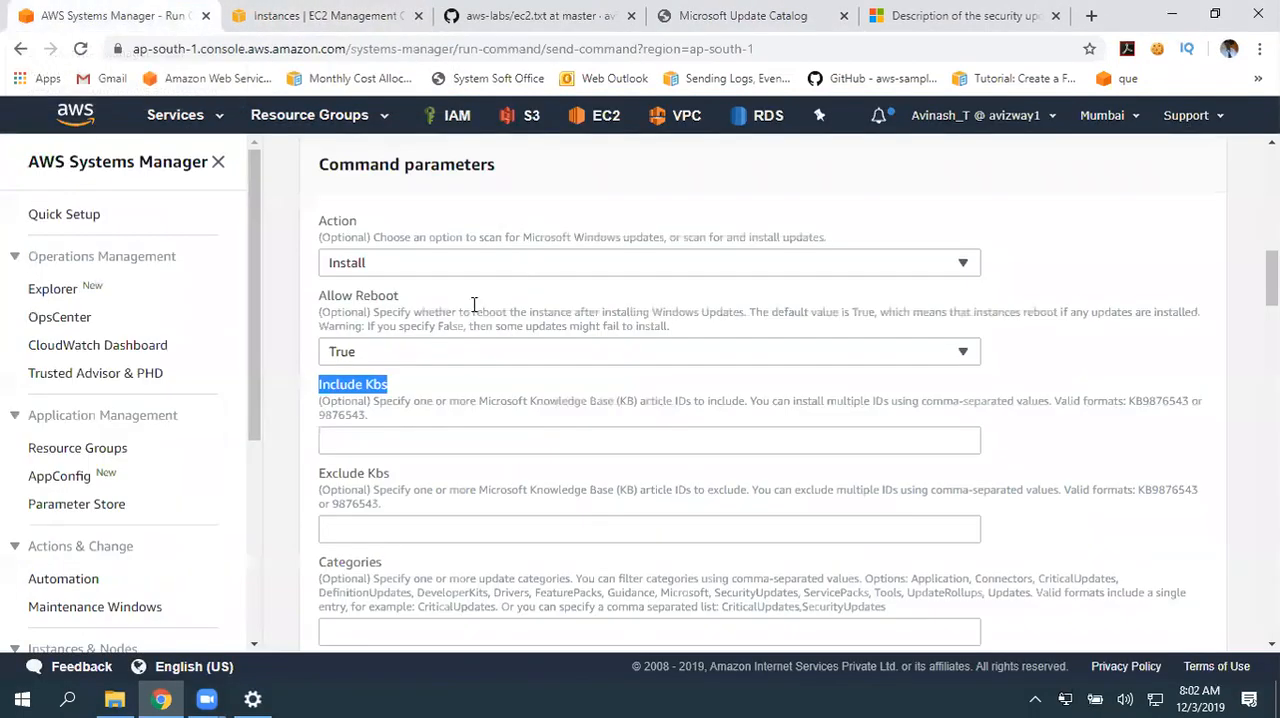
click(376, 437)
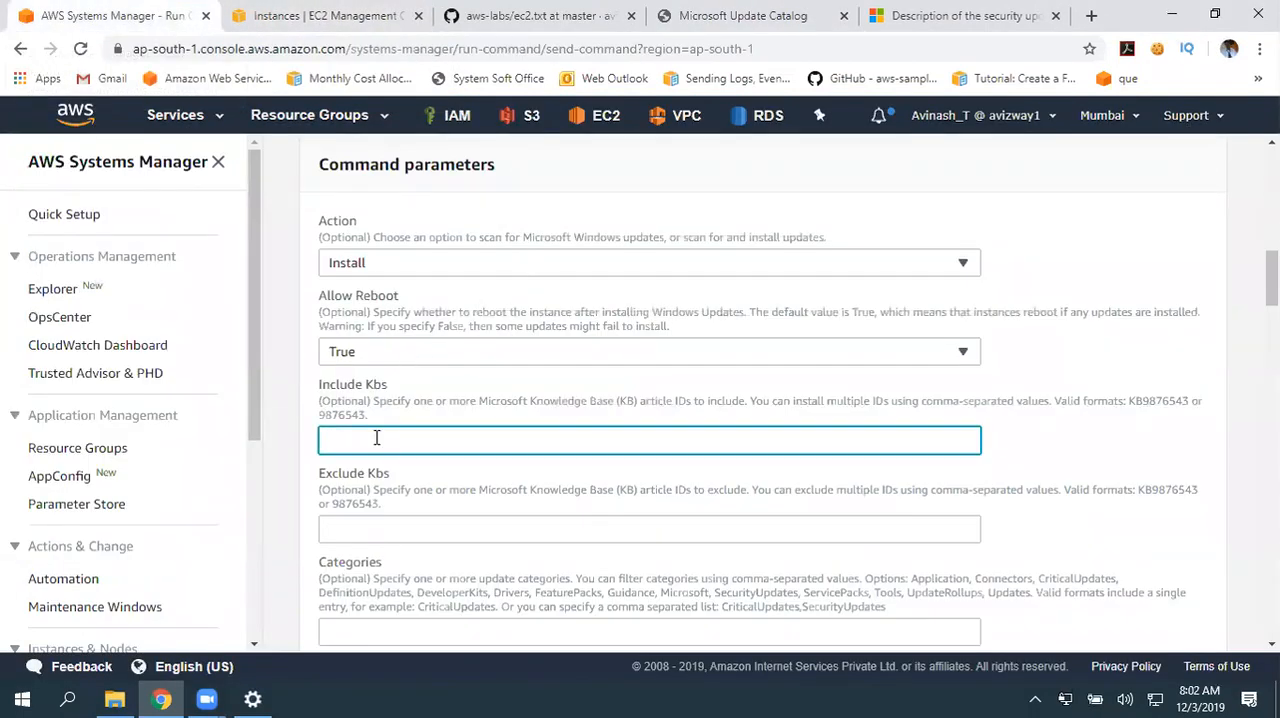
click(464, 527)
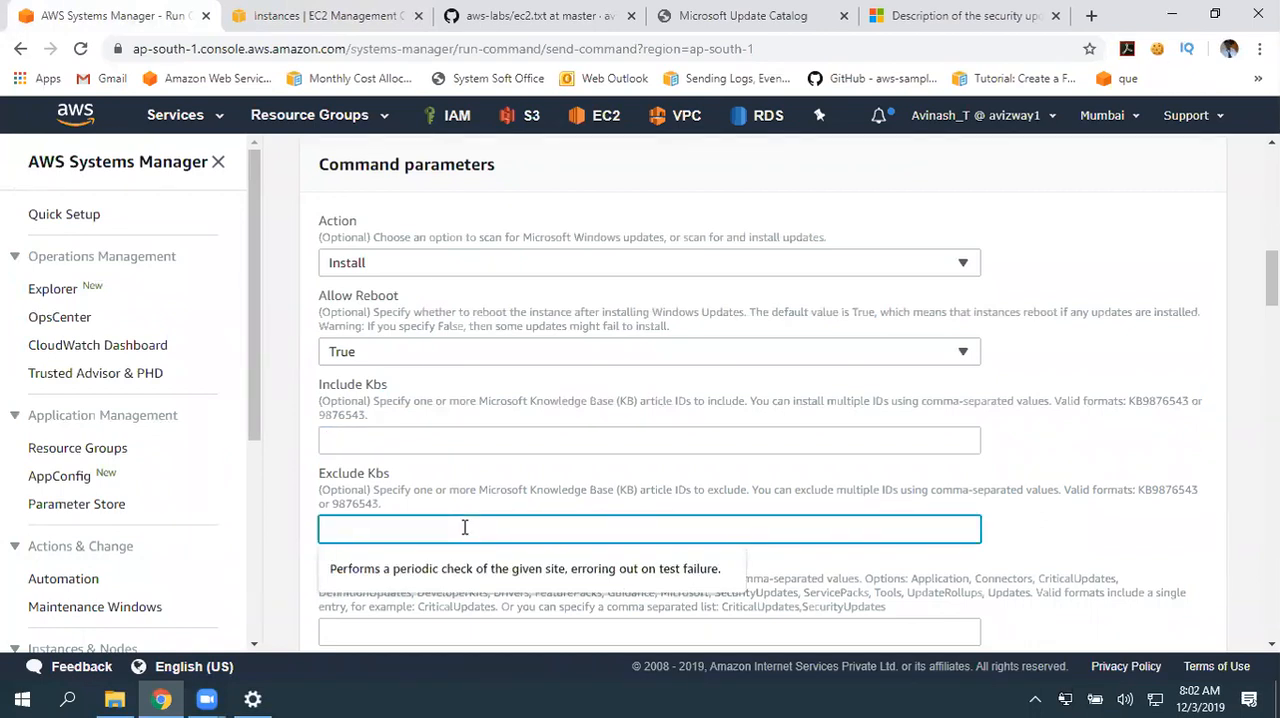
click(1150, 500)
scroll(578, 568, down, 3)
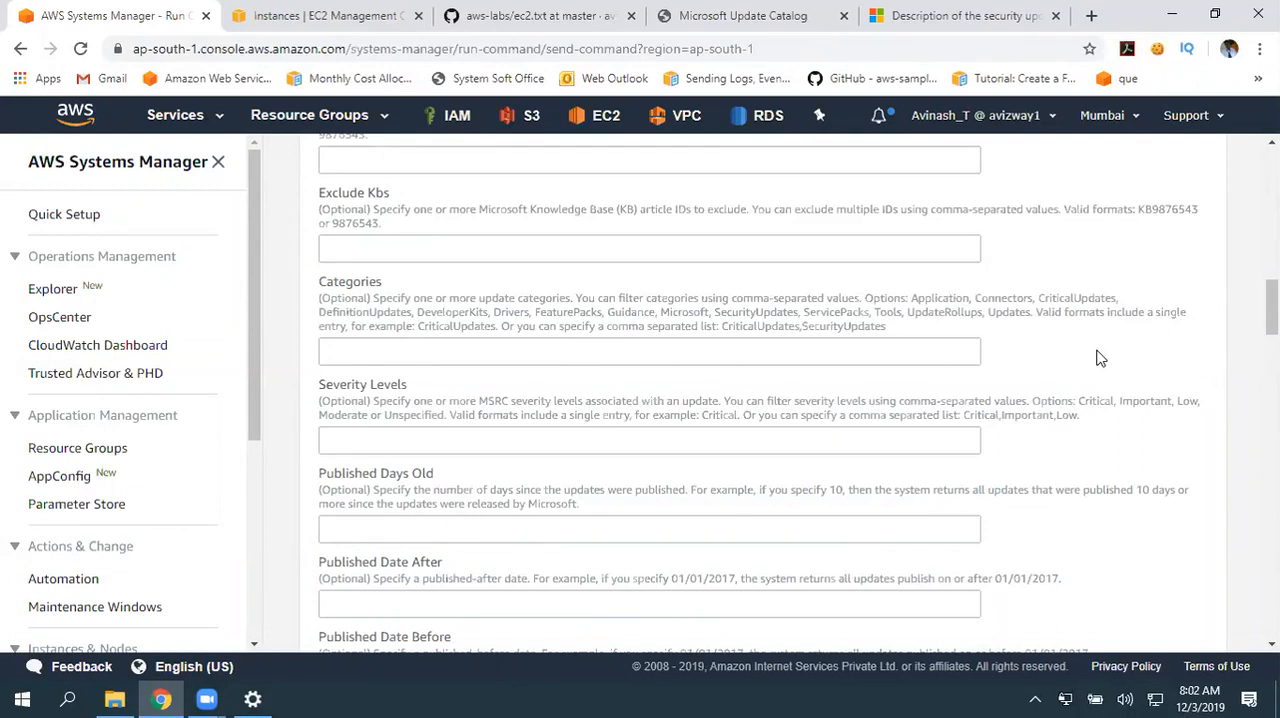
Try CriticalUpdates as the Categories value and clear the field again
click(509, 341)
text(CriticalUpdates)
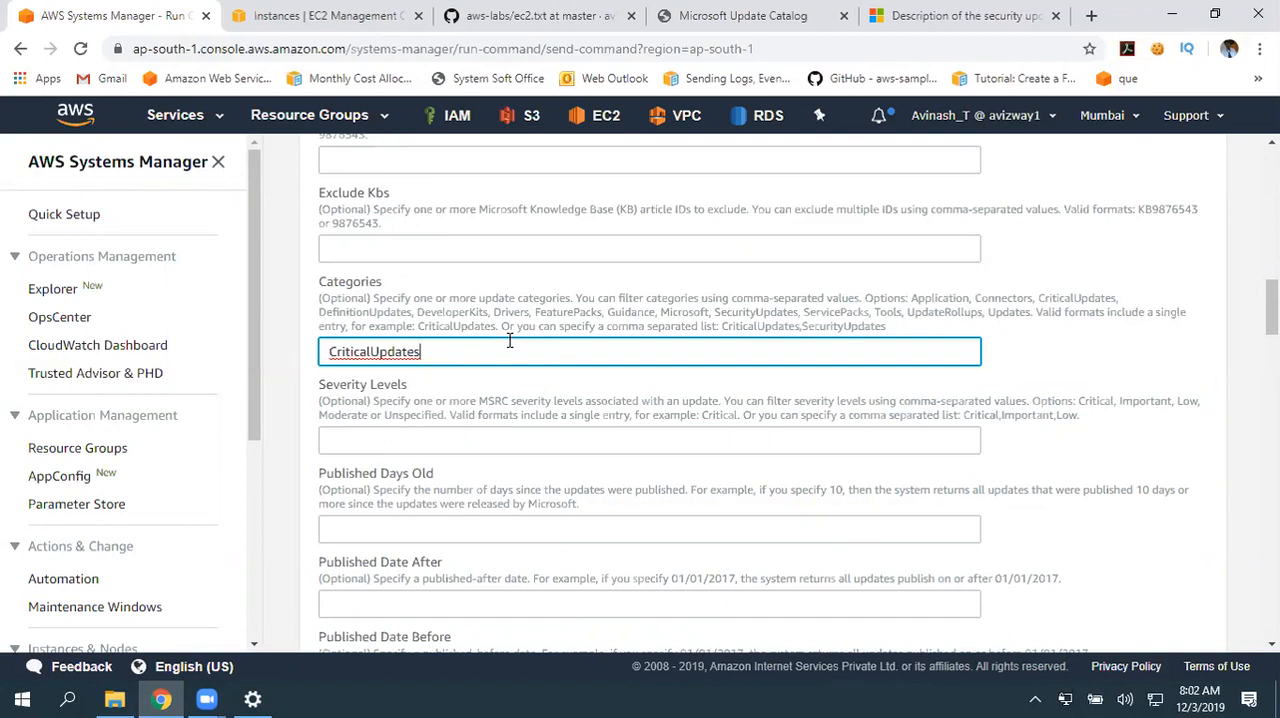
key(BackSpace)
key(BackSpace)
key(BackSpace)
key(BackSpace)
key(BackSpace)
key(BackSpace)
key(BackSpace)
key(BackSpace)
key(BackSpace)
key(BackSpace)
key(BackSpace)
key(BackSpace)
key(BackSpace)
key(BackSpace)
key(BackSpace)
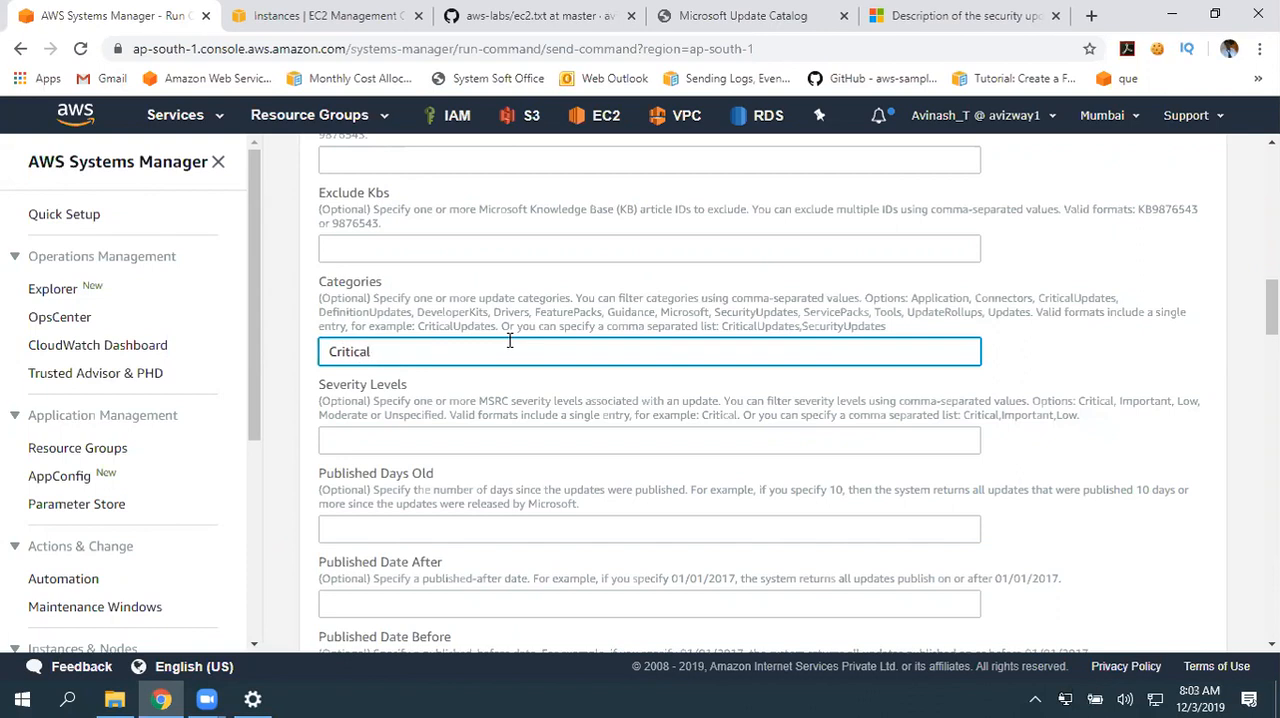
Clear the Categories value, try Low as the Severity Levels value and clear that field again
key(BackSpace)
key(BackSpace)
key(BackSpace)
key(BackSpace)
key(BackSpace)
key(BackSpace)
key(BackSpace)
click(615, 428)
text(Low)
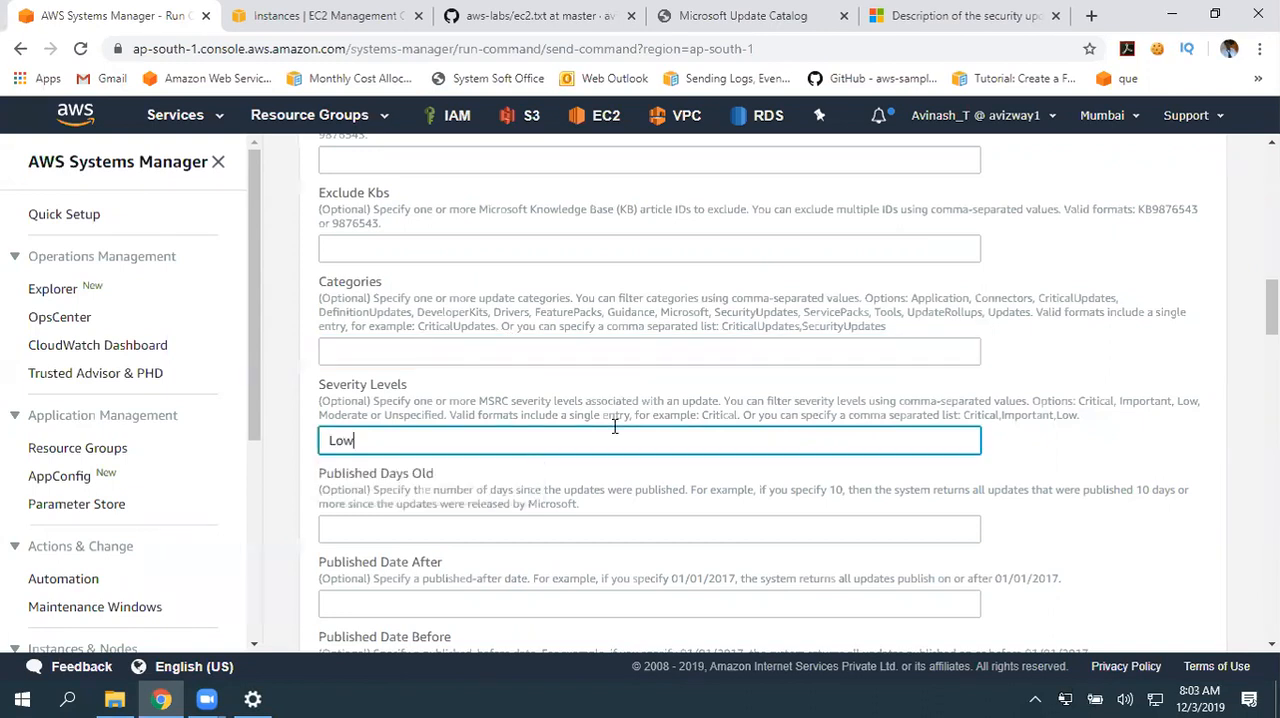
key(BackSpace)
key(BackSpace)
key(BackSpace)
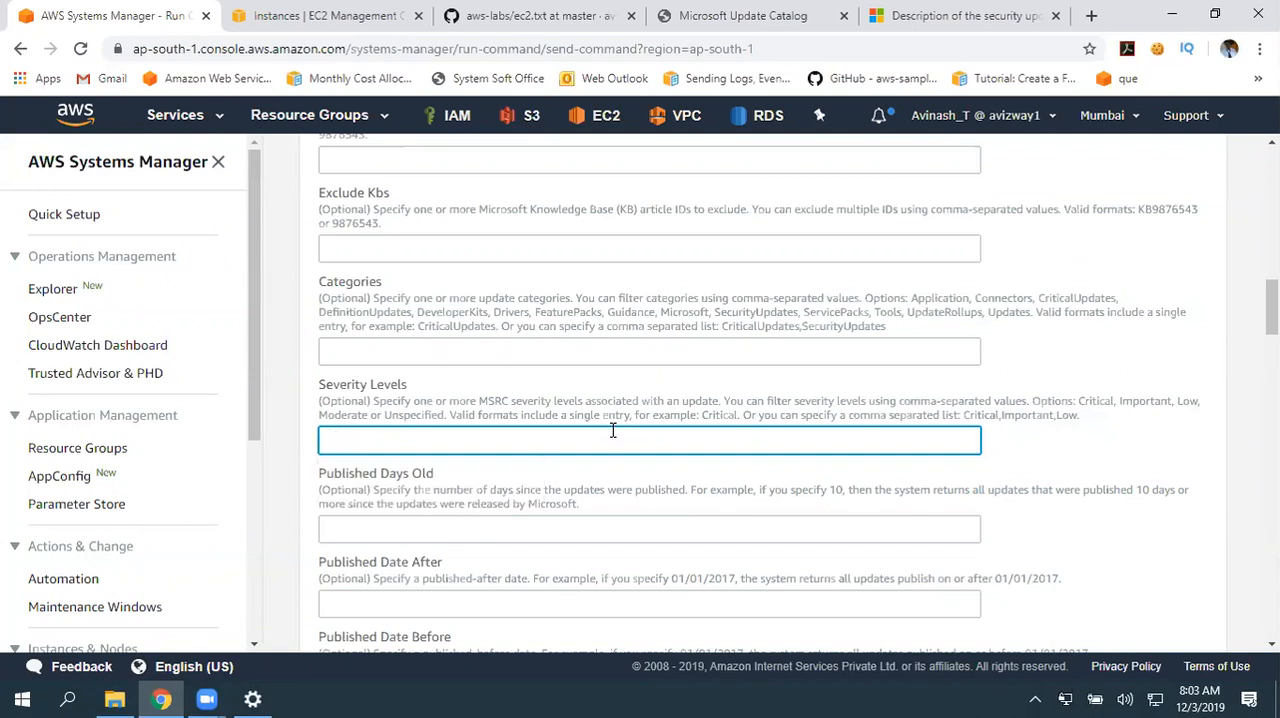
click(1140, 497)
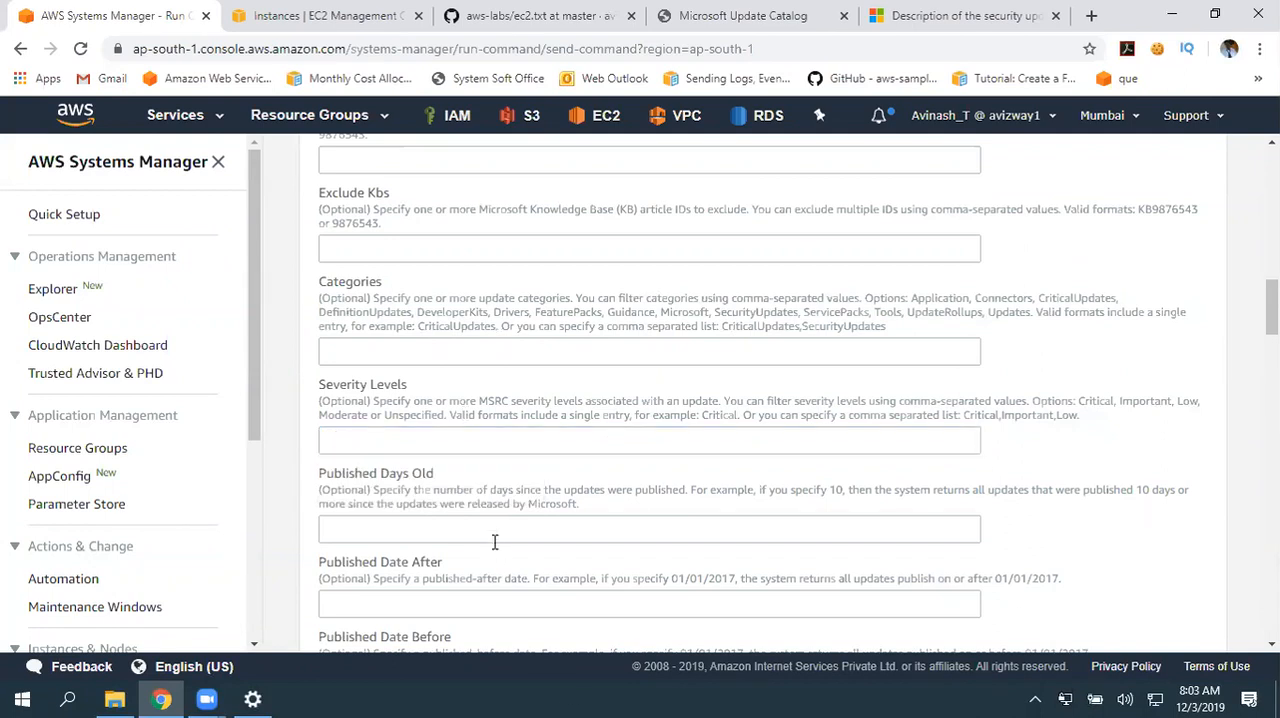
Review the Published Days Old, Published Date After and Published Date Before parameters
scroll(494, 540, down, 2)
click(442, 414)
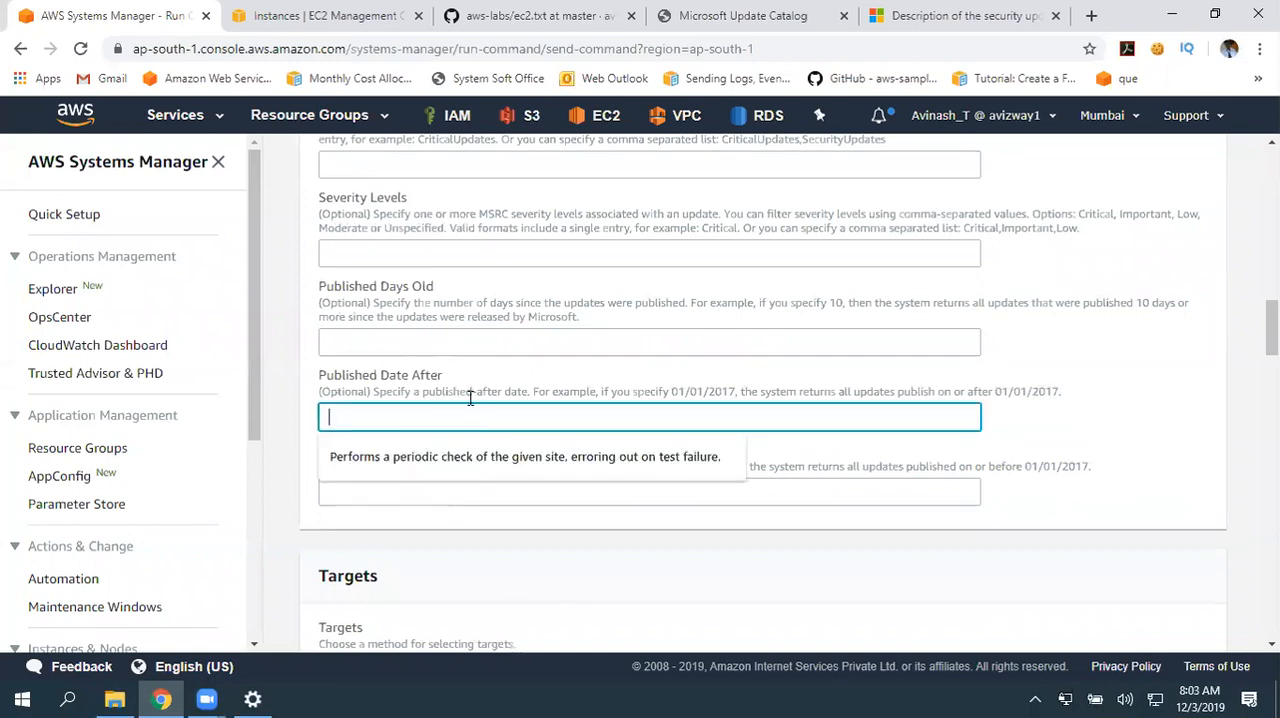
click(362, 468)
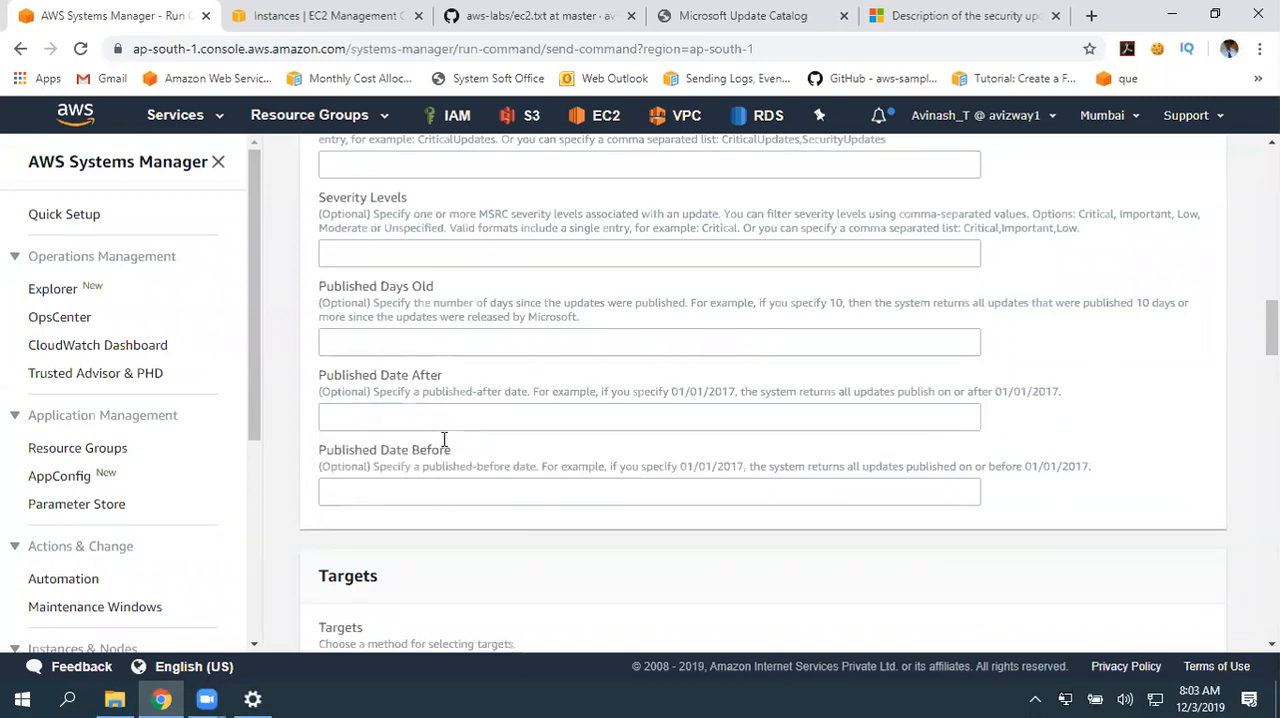
click(416, 343)
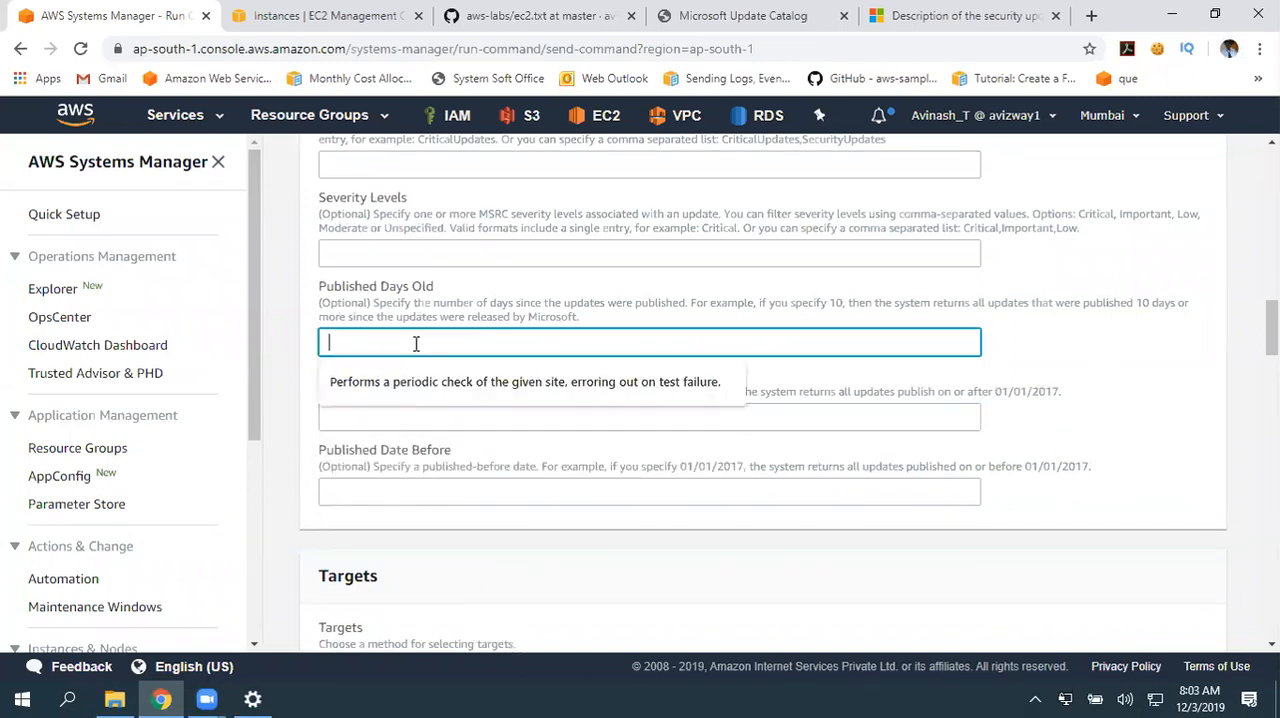
click(1035, 360)
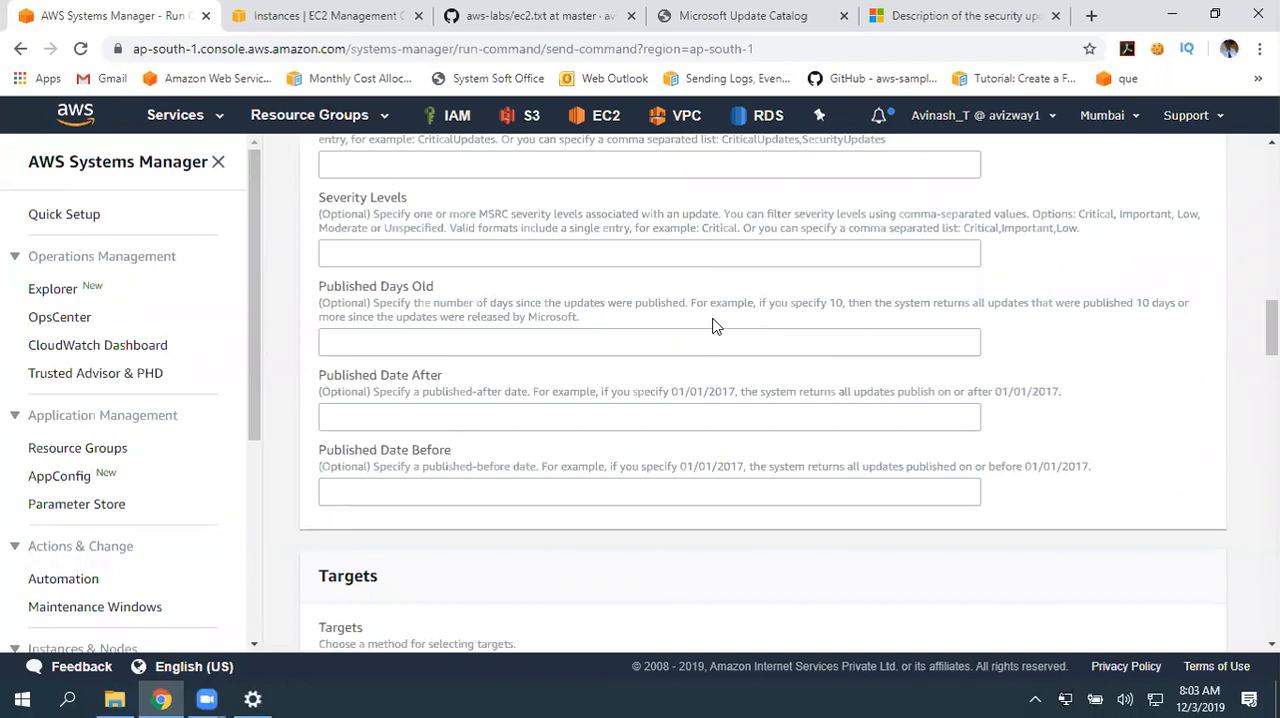
Remove the Production Server for App 2 instance from the targets and switch the targeting method to instance tags
scroll(716, 325, down, 4)
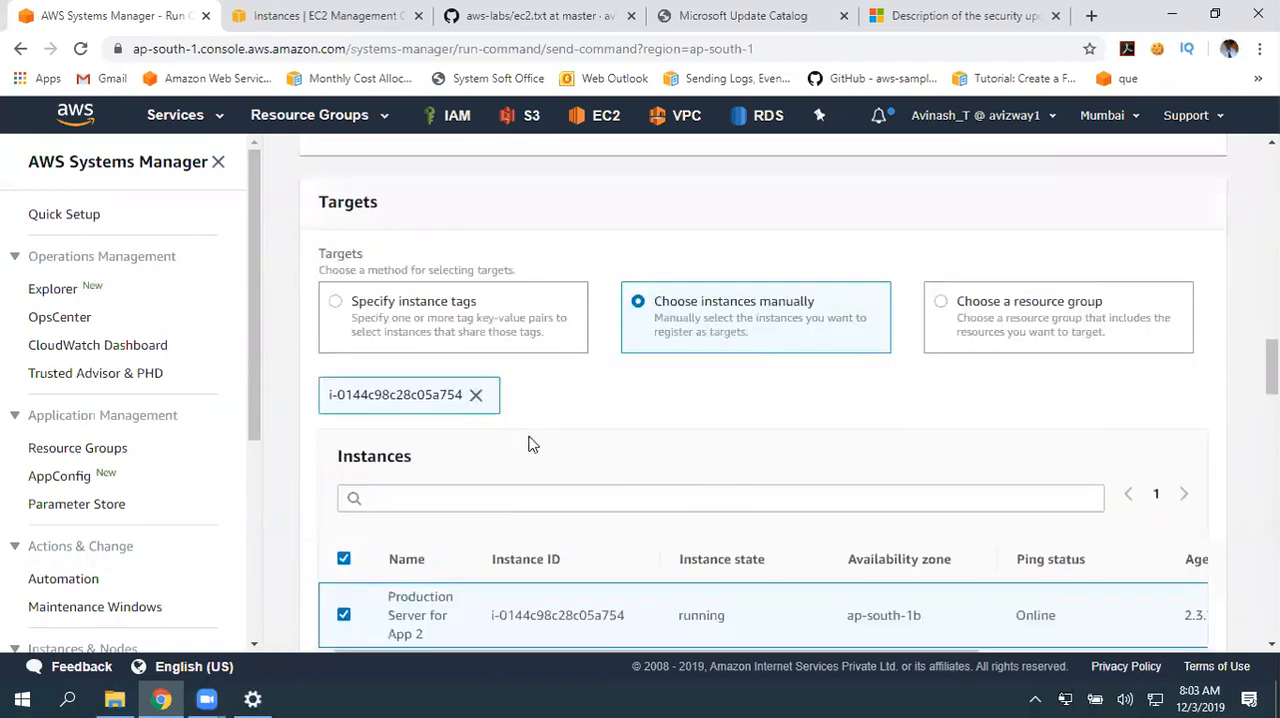
click(477, 396)
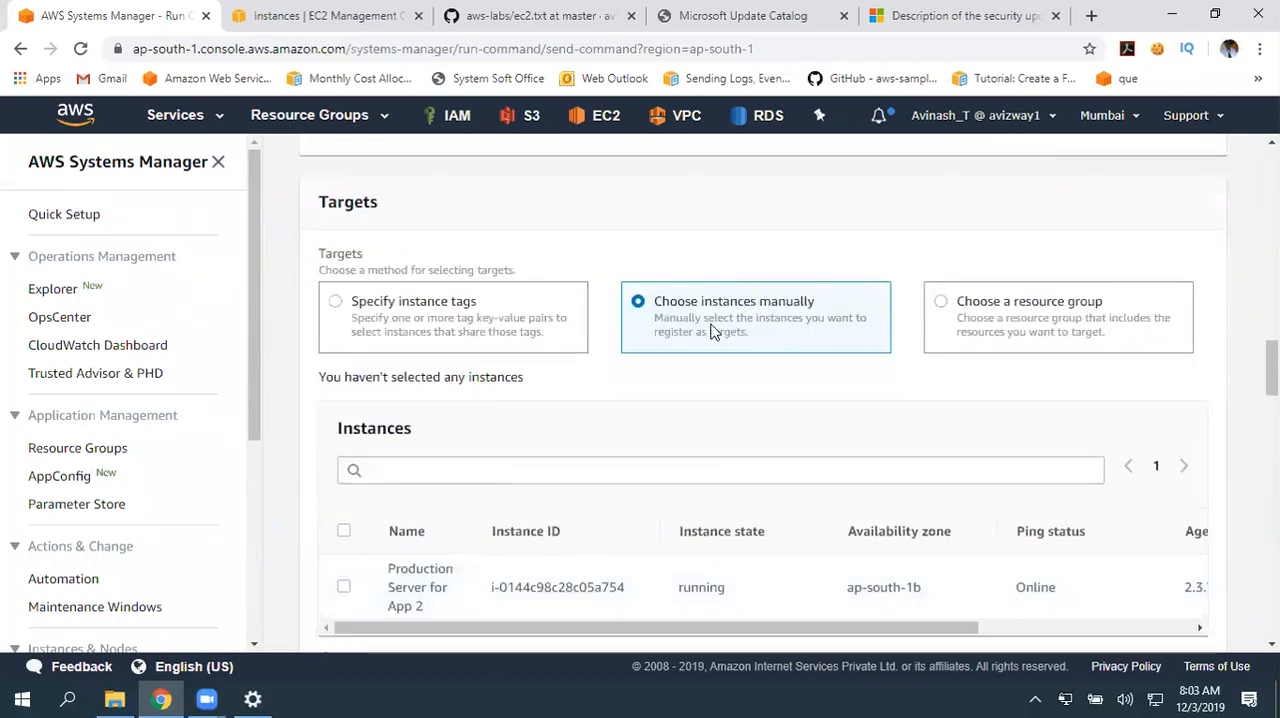
scroll(712, 330, down, 1)
click(418, 243)
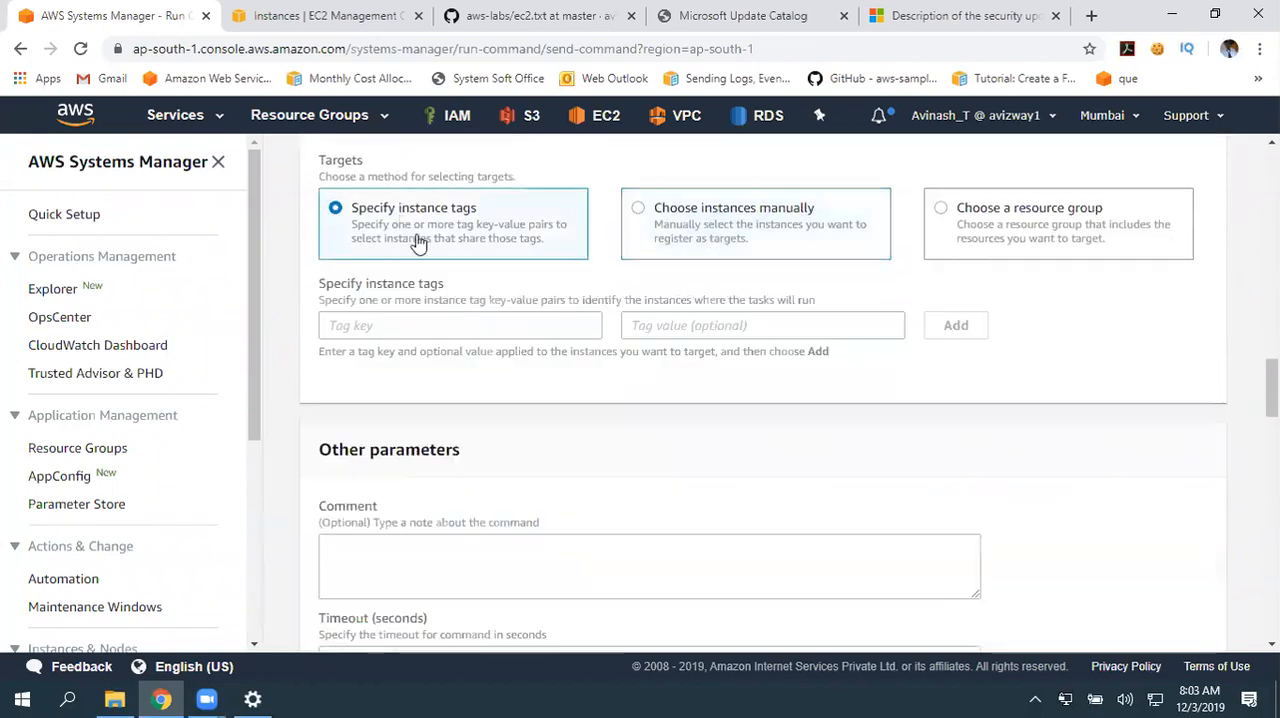
click(377, 331)
click(738, 331)
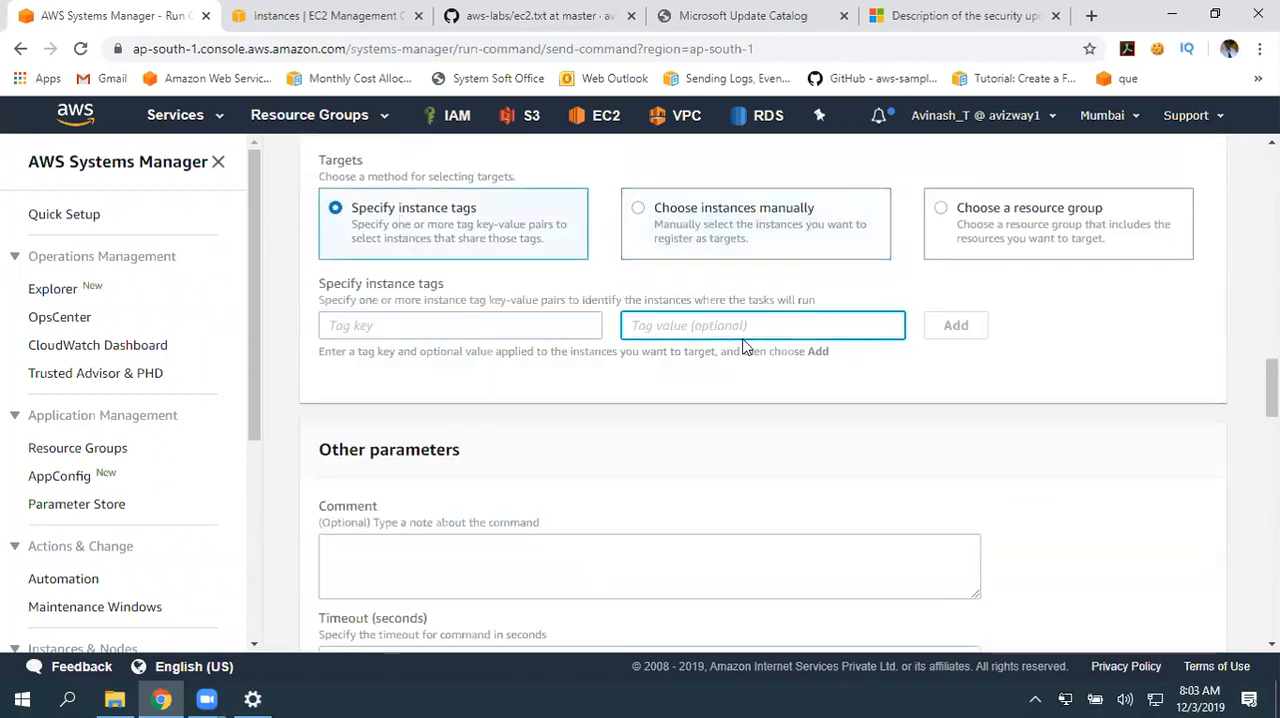
Look through the rate control, output options and AWS command line interface command sections of the form
scroll(748, 350, down, 12)
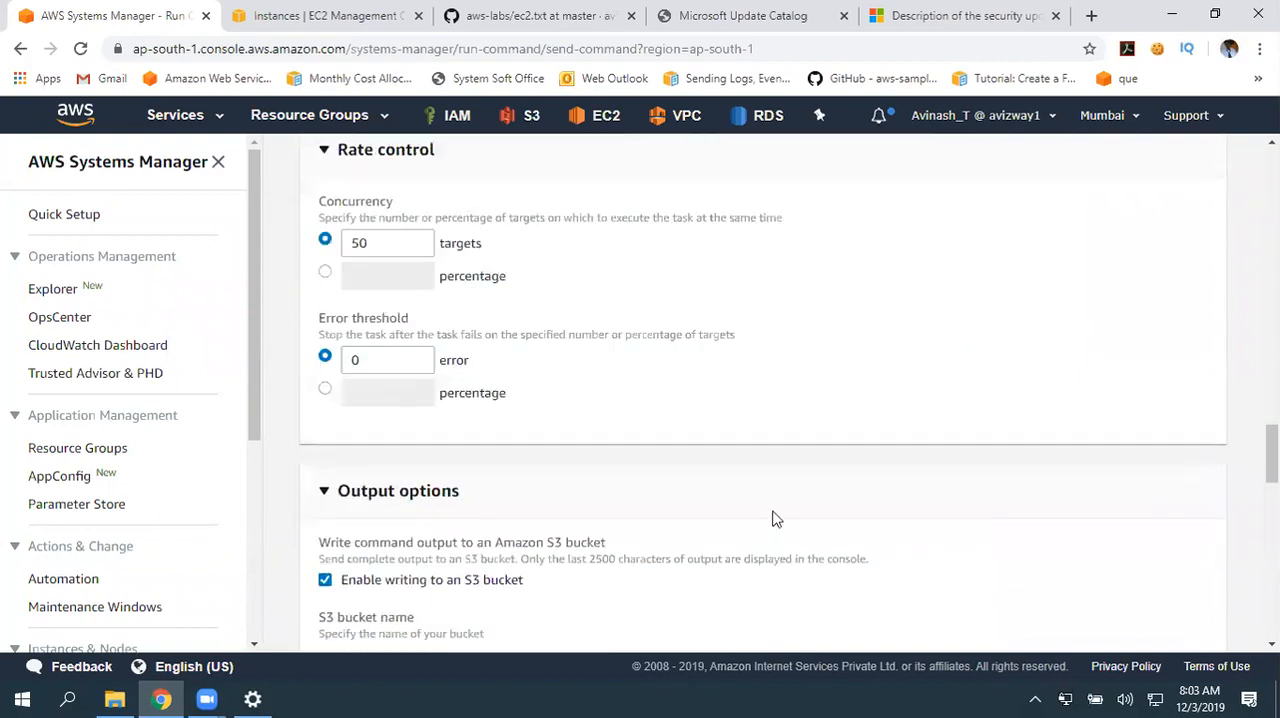
scroll(686, 584, down, 5)
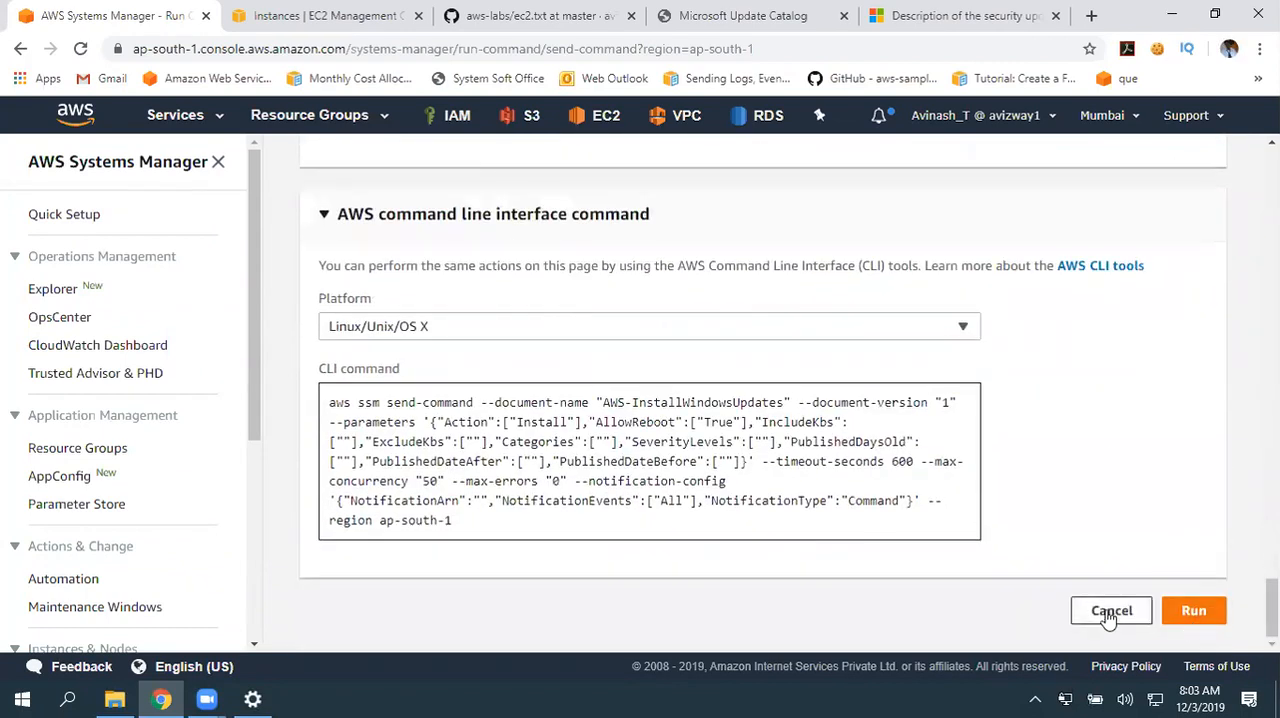
scroll(1104, 608, up, 20)
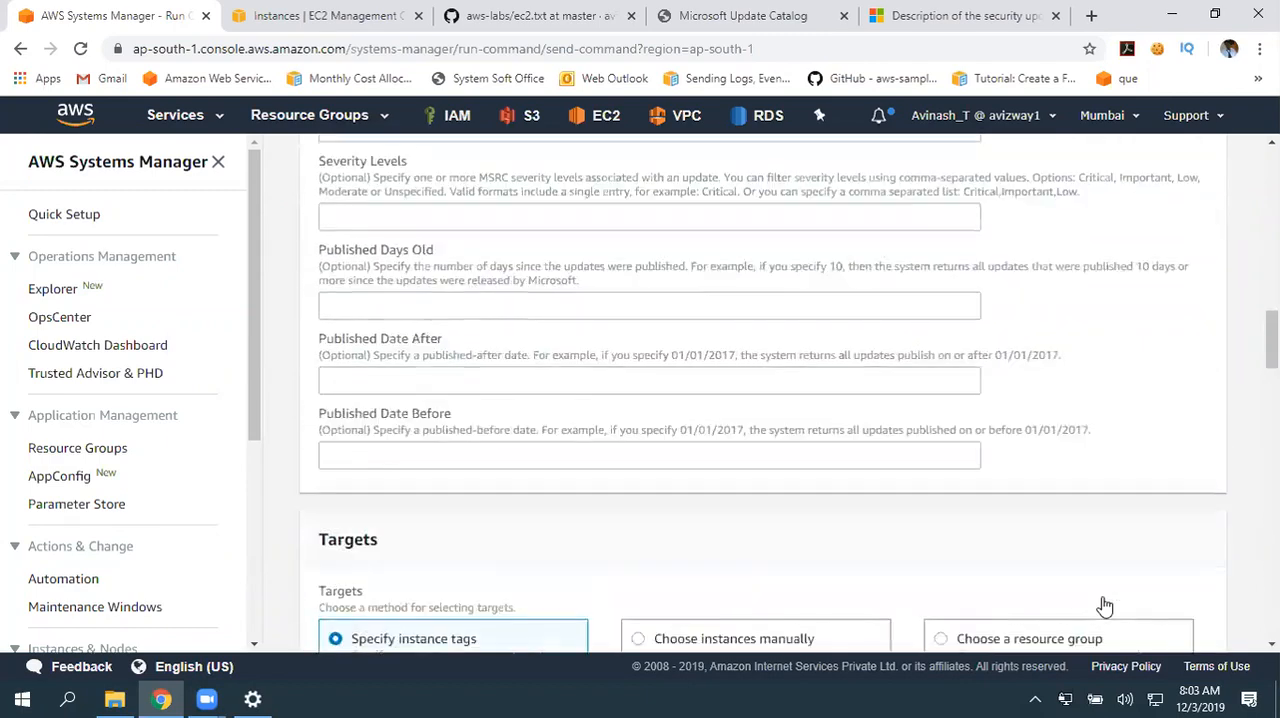
Examine the second page of command documents, from AWS-JoinDirectoryServiceDomain and AWS-RunAnsiblePlaybook to AWS-RunPowerShellScript and AWS-RunSaltState
click(1128, 387)
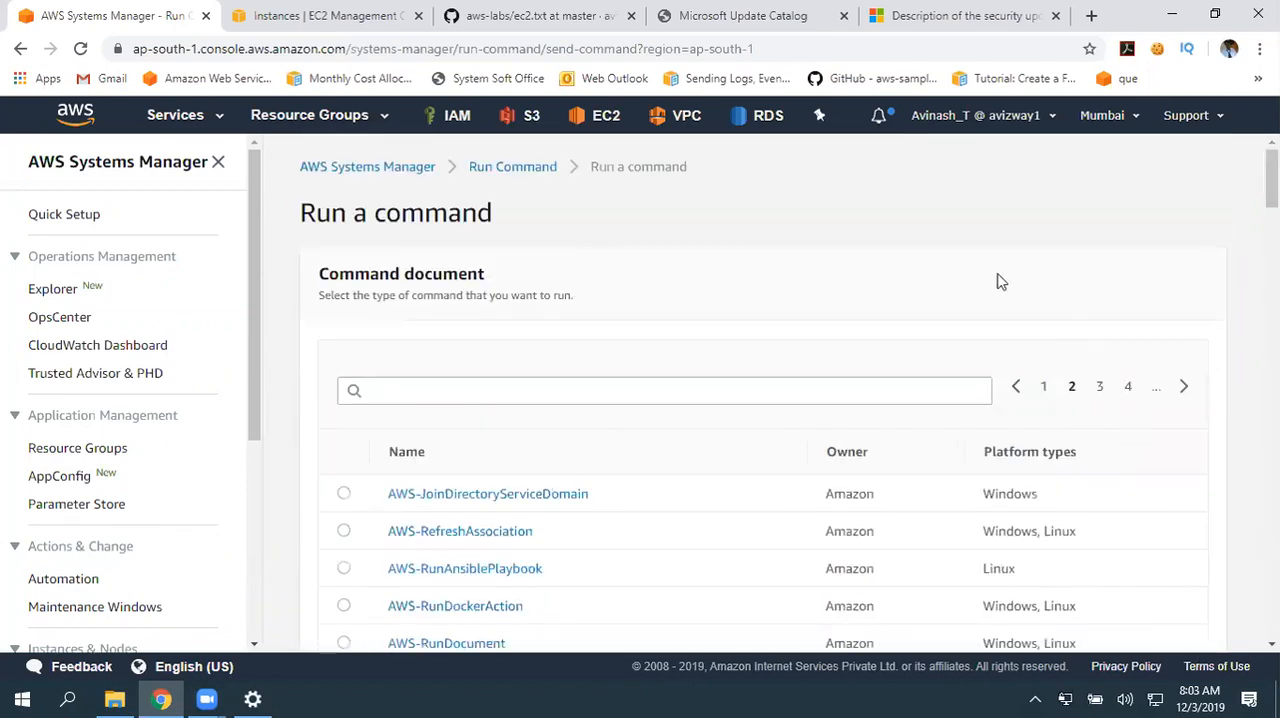
scroll(935, 300, down, 1)
scroll(935, 300, down, 1)
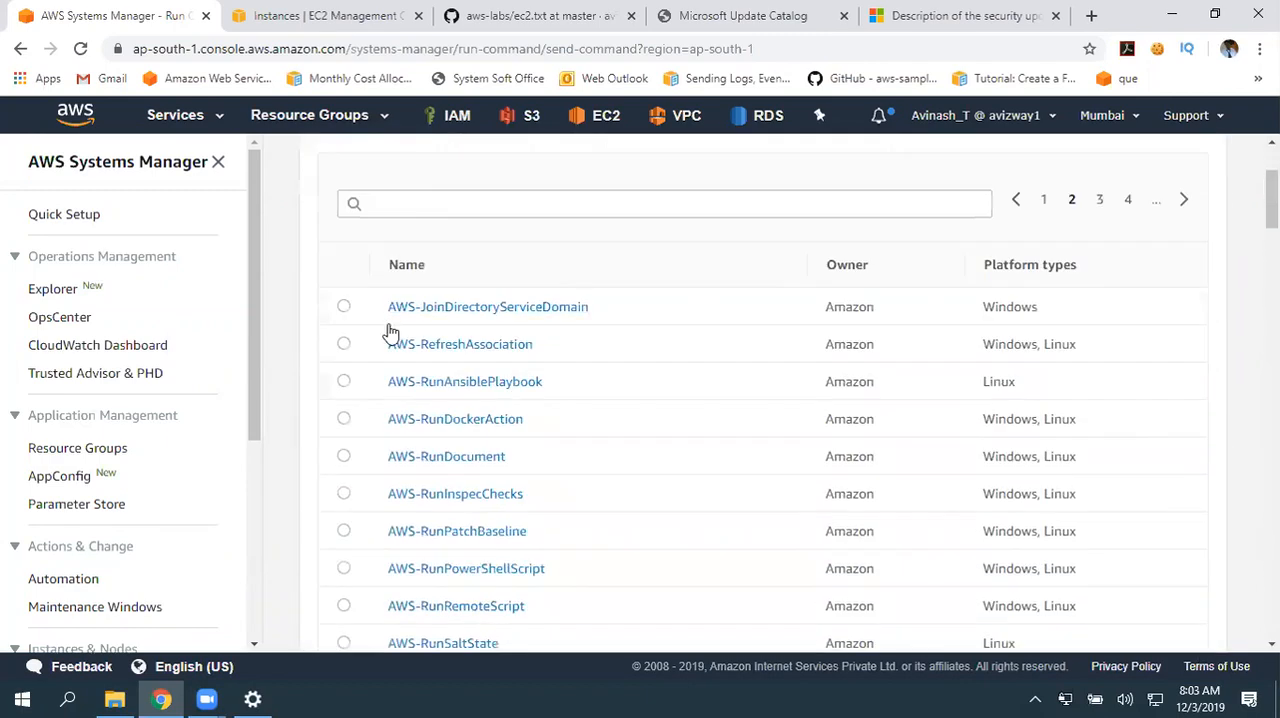
triple_click(620, 318)
scroll(766, 457, down, 1)
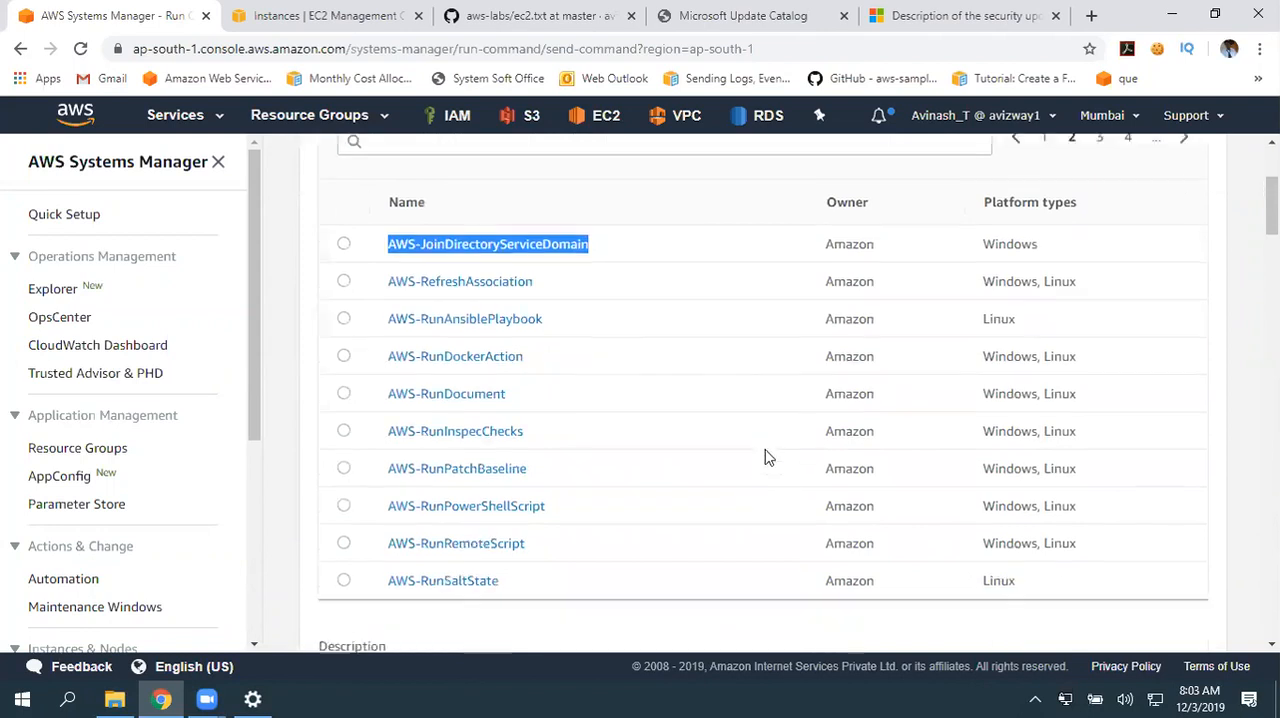
triple_click(620, 297)
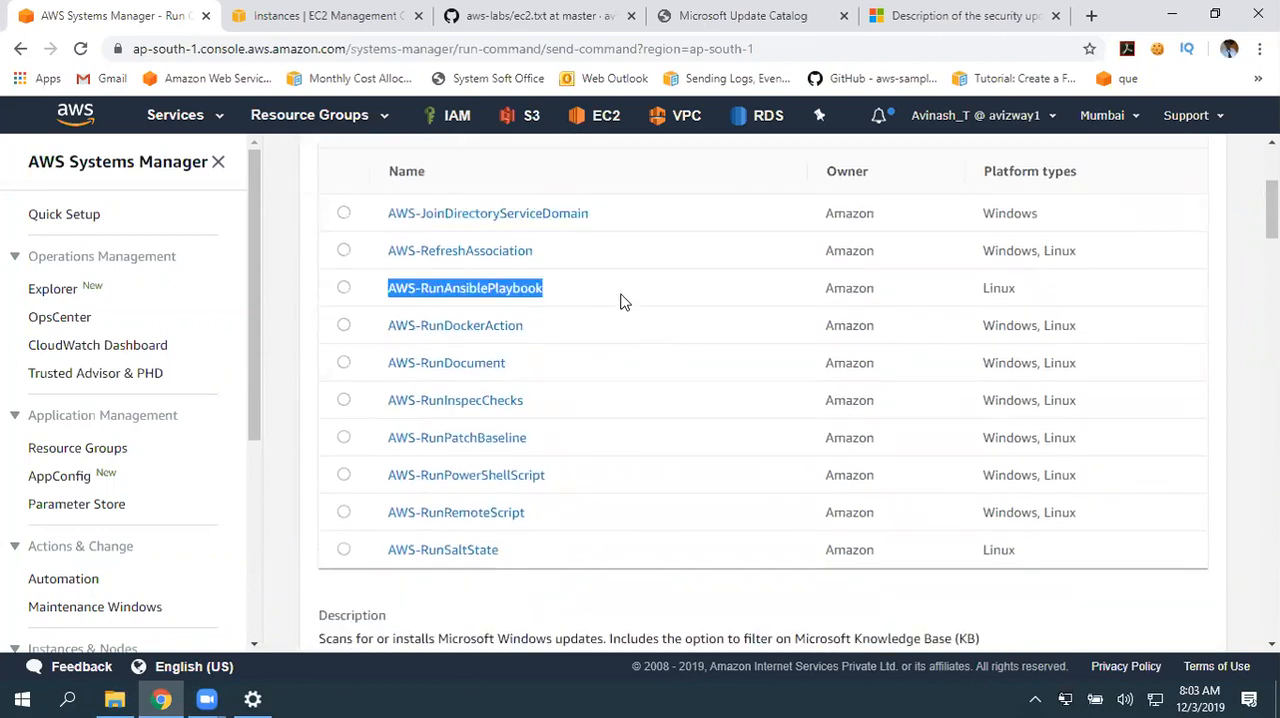
triple_click(627, 335)
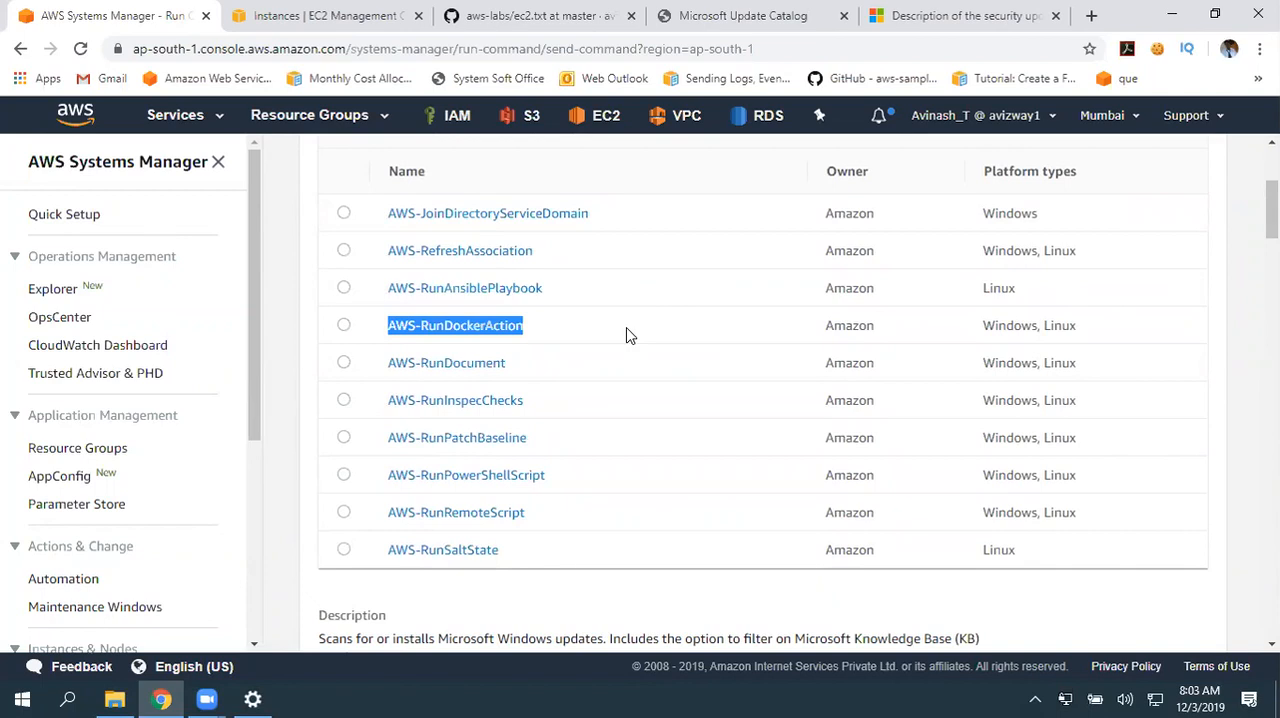
triple_click(596, 406)
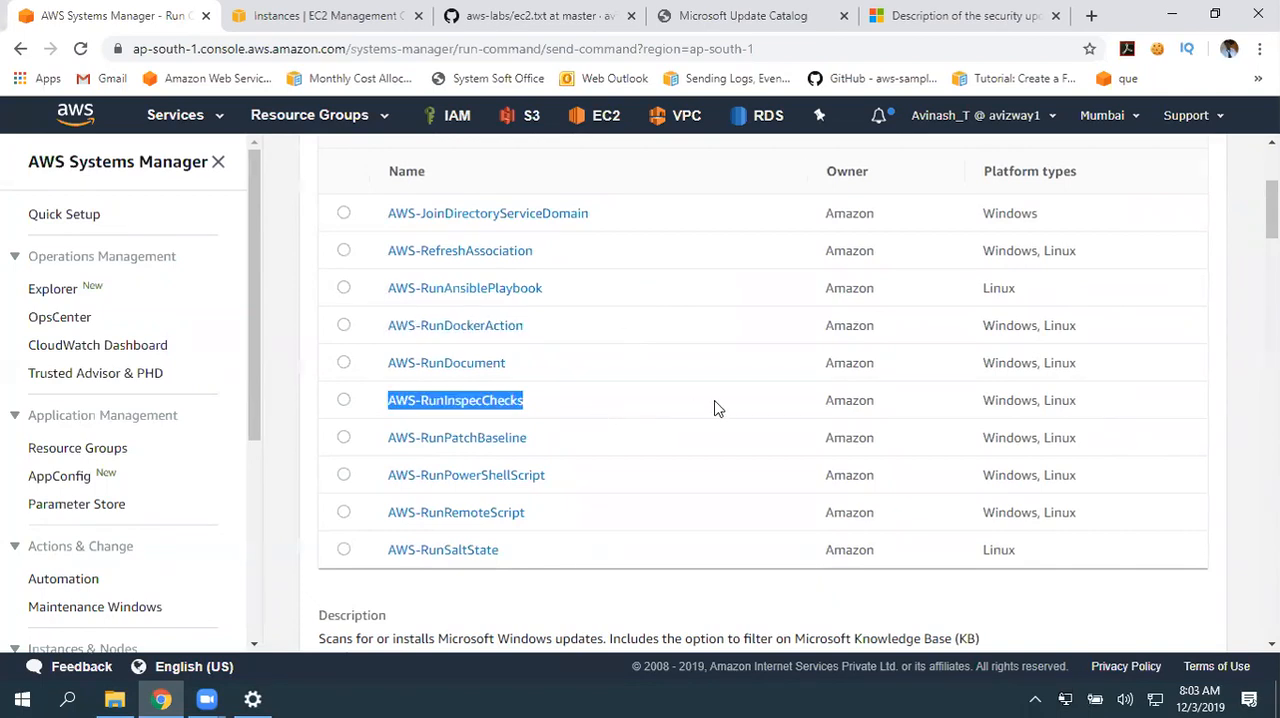
triple_click(628, 477)
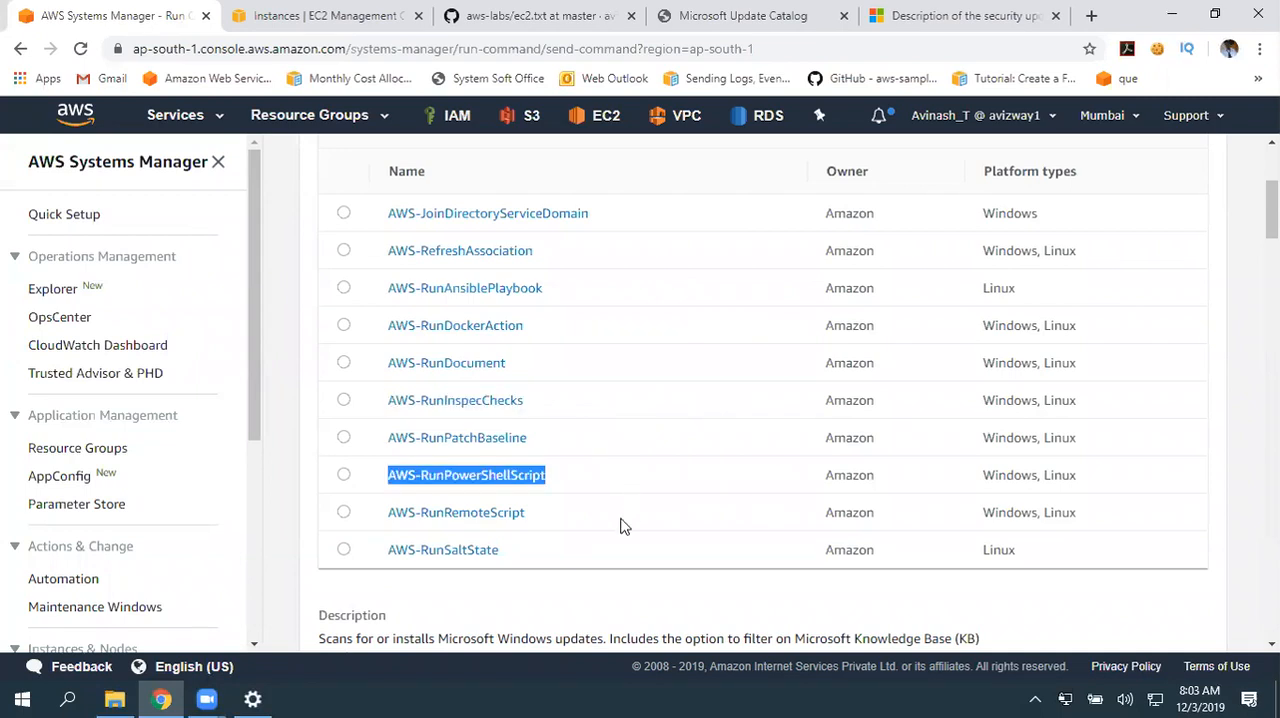
click(620, 523)
triple_click(590, 550)
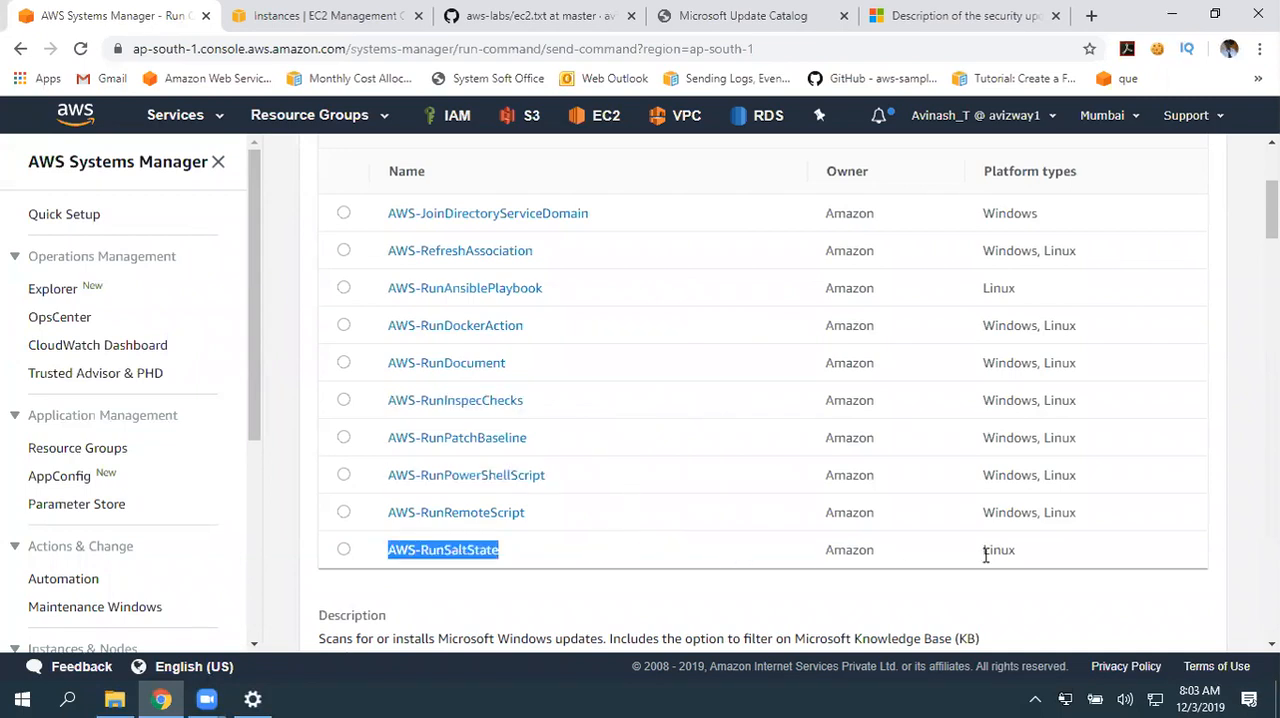
Go to the third page of command documents and select AWS-RunShellScript
scroll(1080, 338, up, 1)
click(1100, 200)
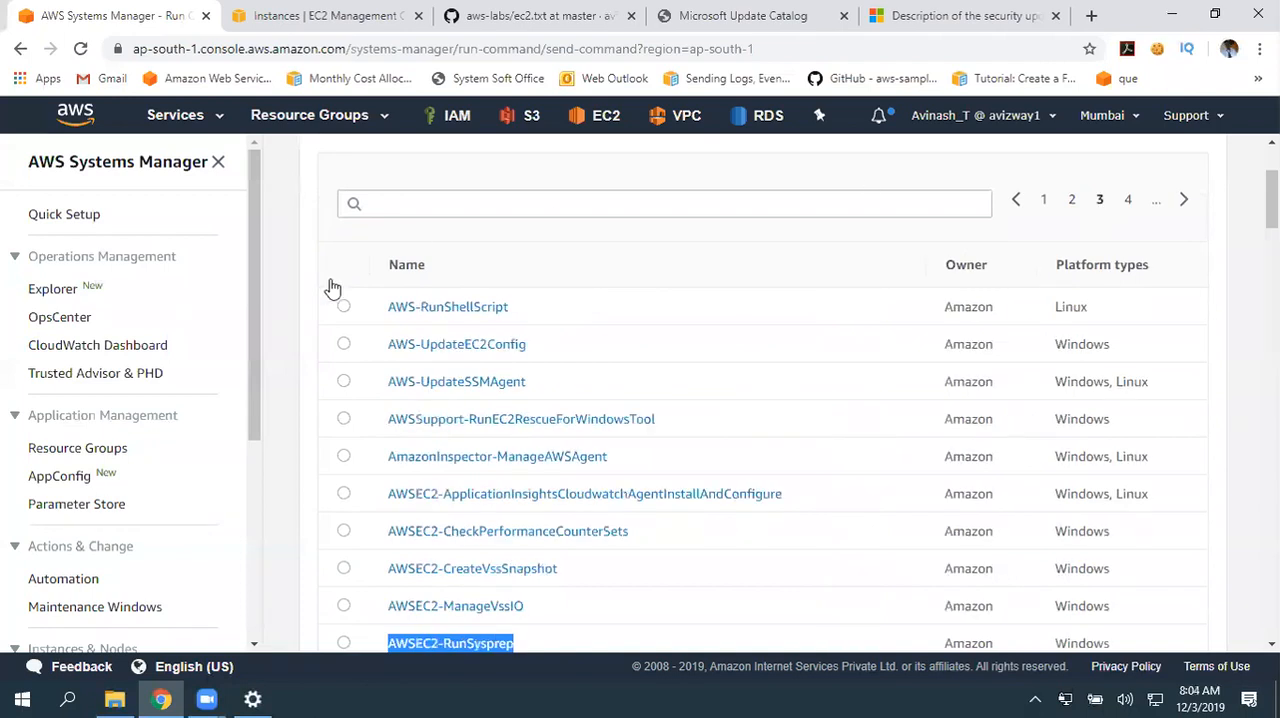
triple_click(598, 317)
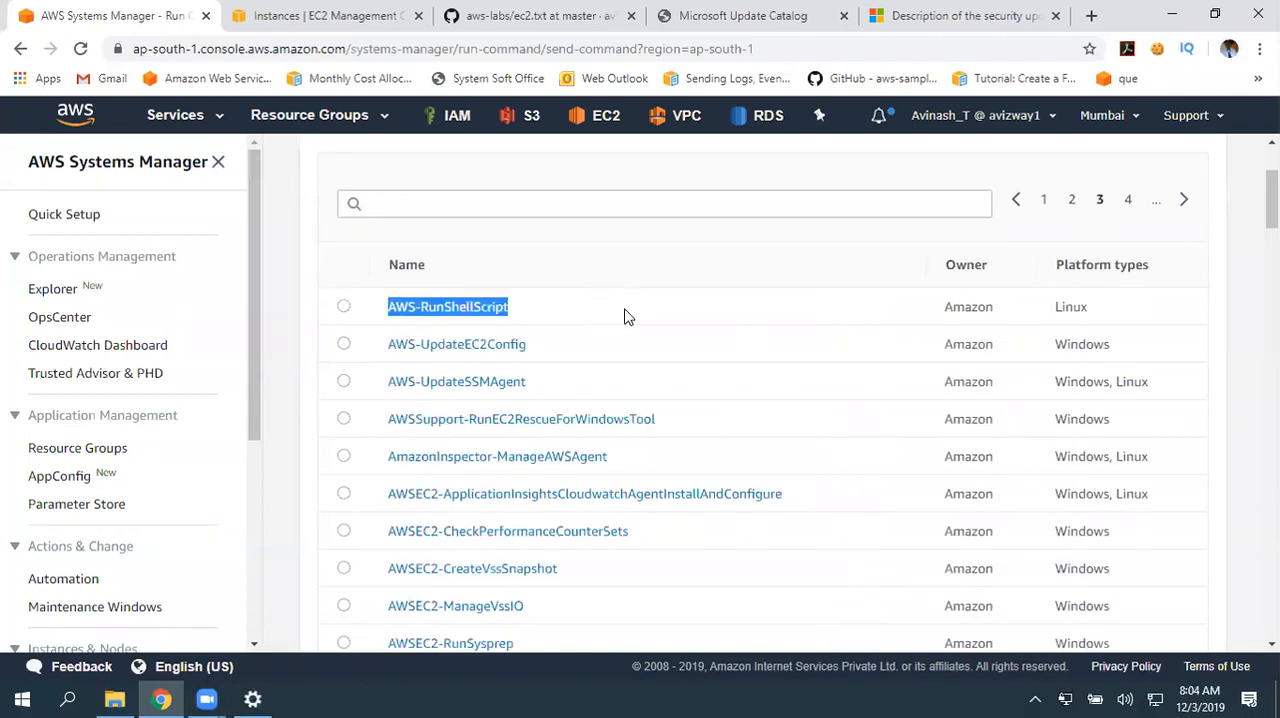
click(343, 307)
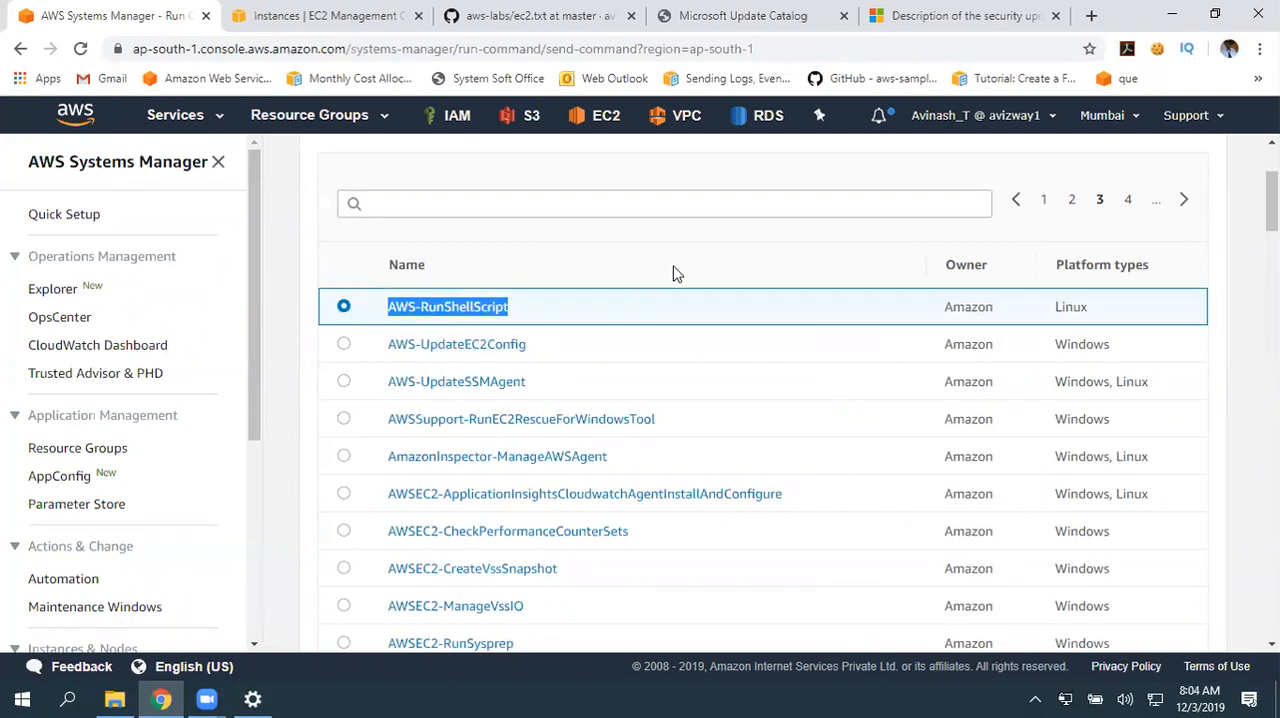
Reload the page, return to the Run Command overview and start a new command
scroll(674, 271, up, 2)
right_click(843, 197)
click(886, 253)
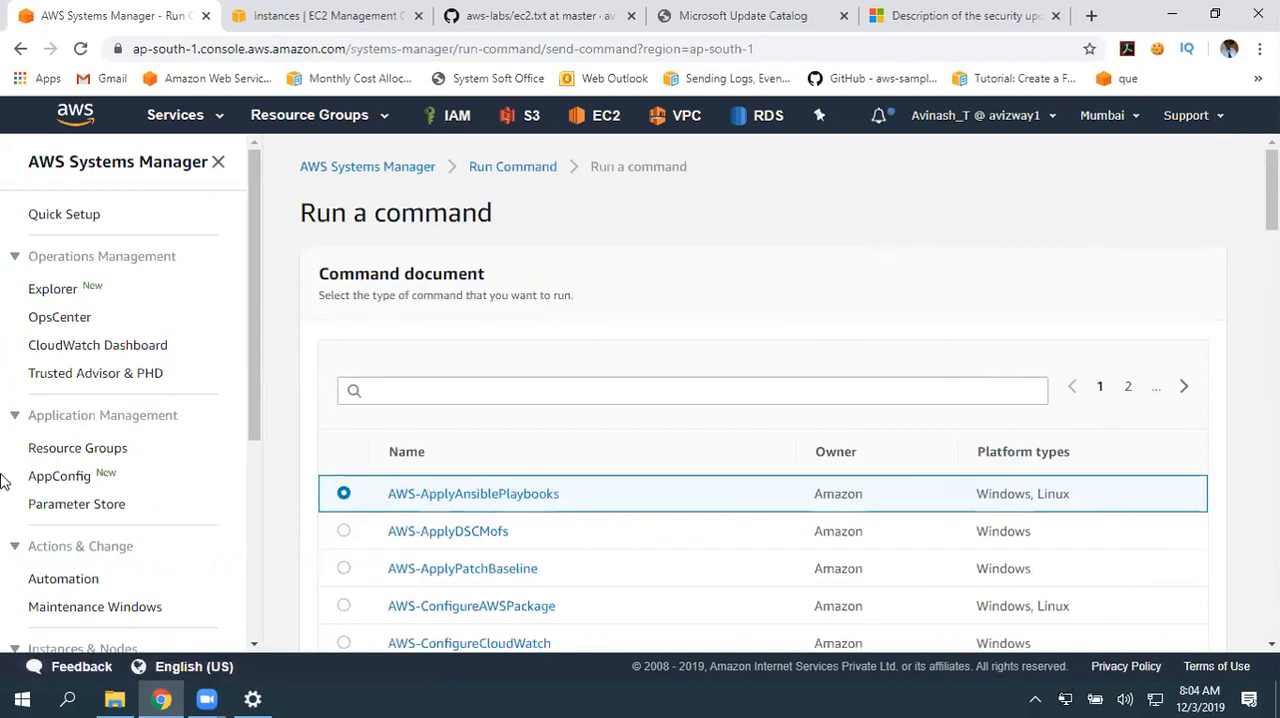
scroll(103, 497, down, 3)
click(45, 470)
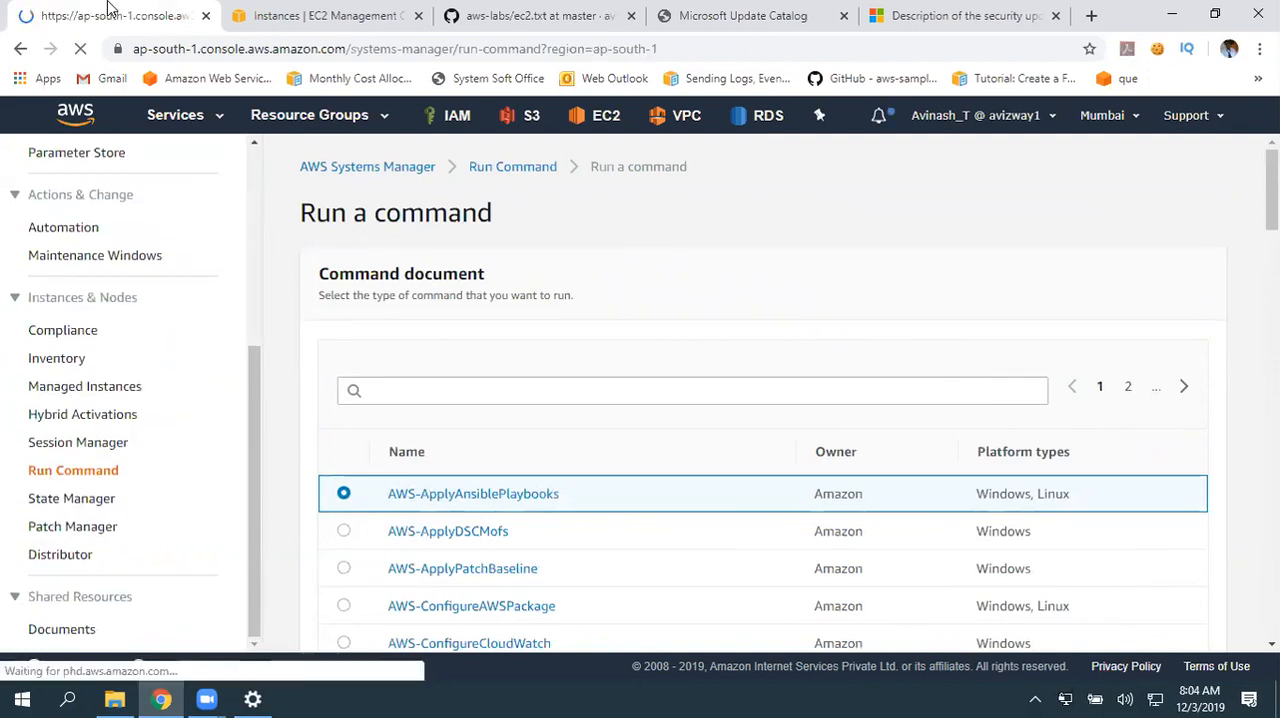
click(1166, 299)
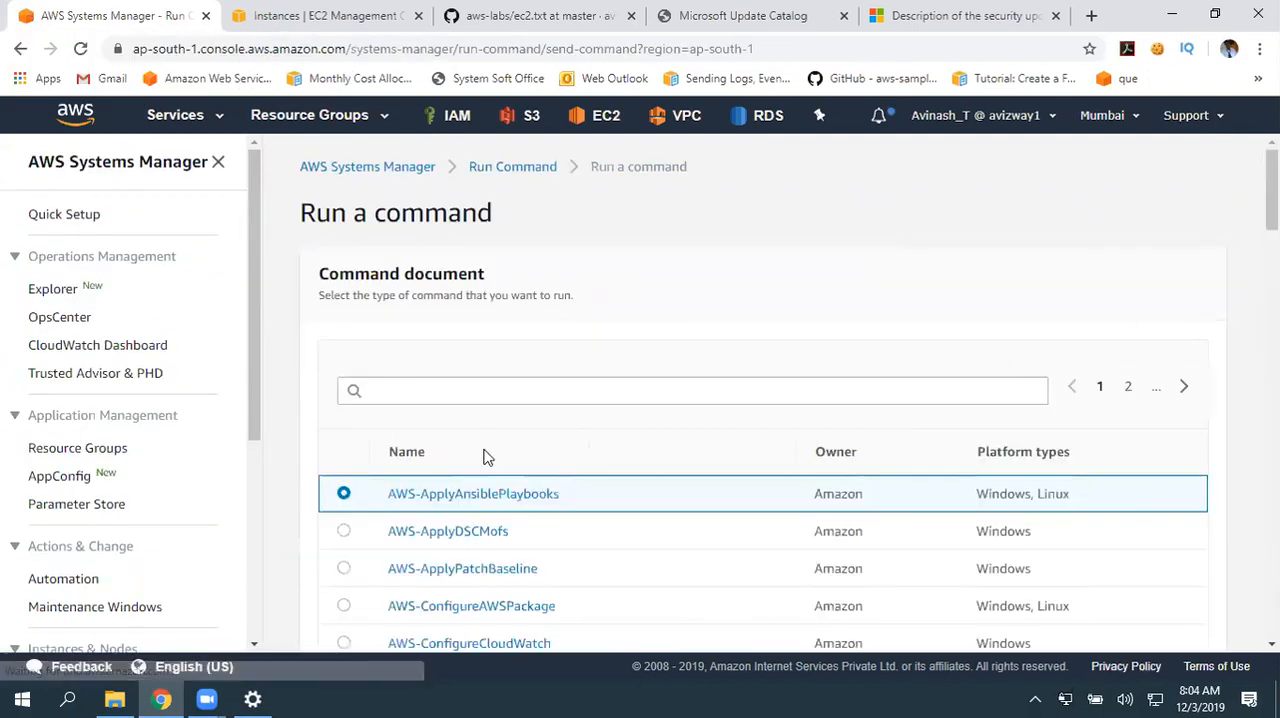
Choose AWS-RunShellScript from the third page of documents as the new command's document
click(1128, 387)
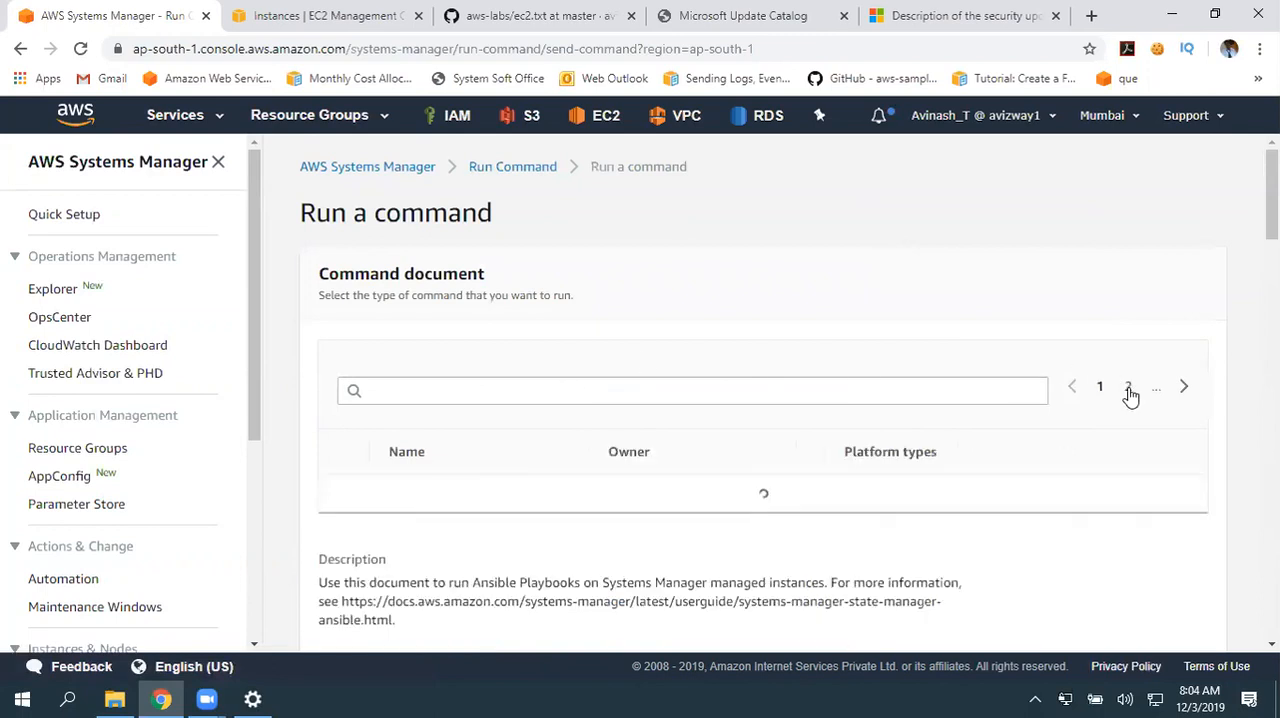
scroll(616, 540, down, 2)
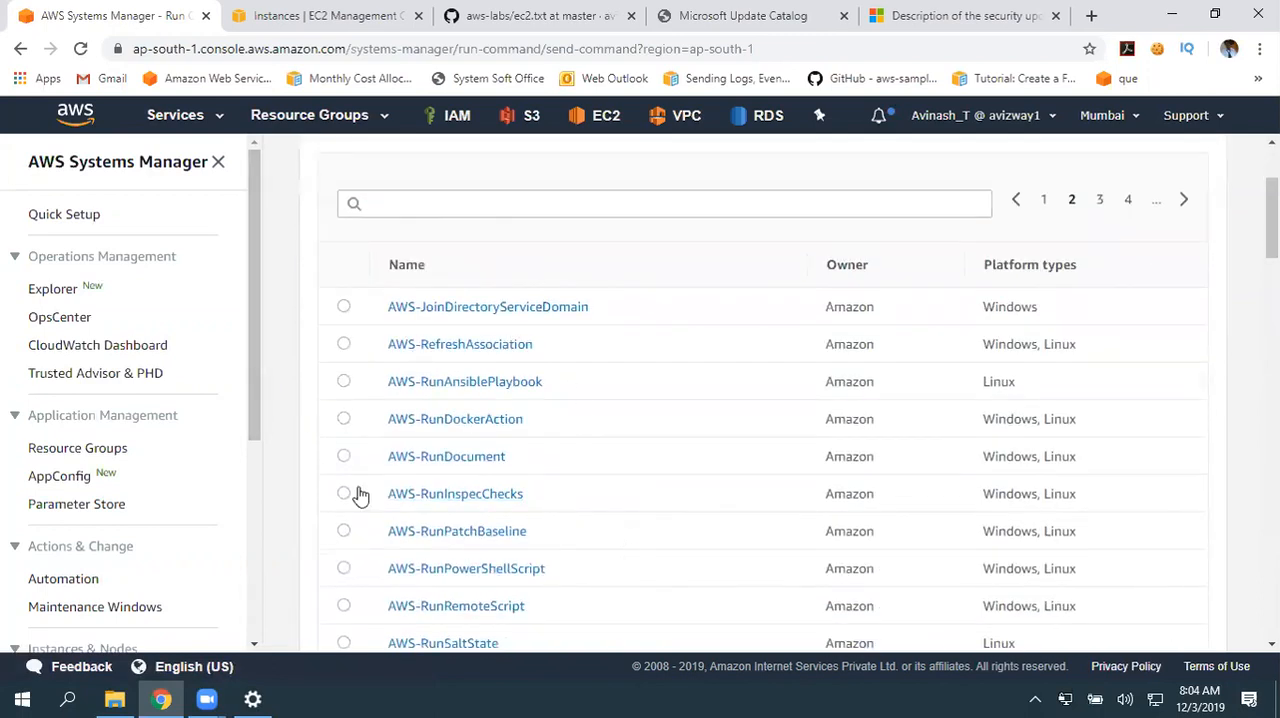
scroll(697, 463, down, 1)
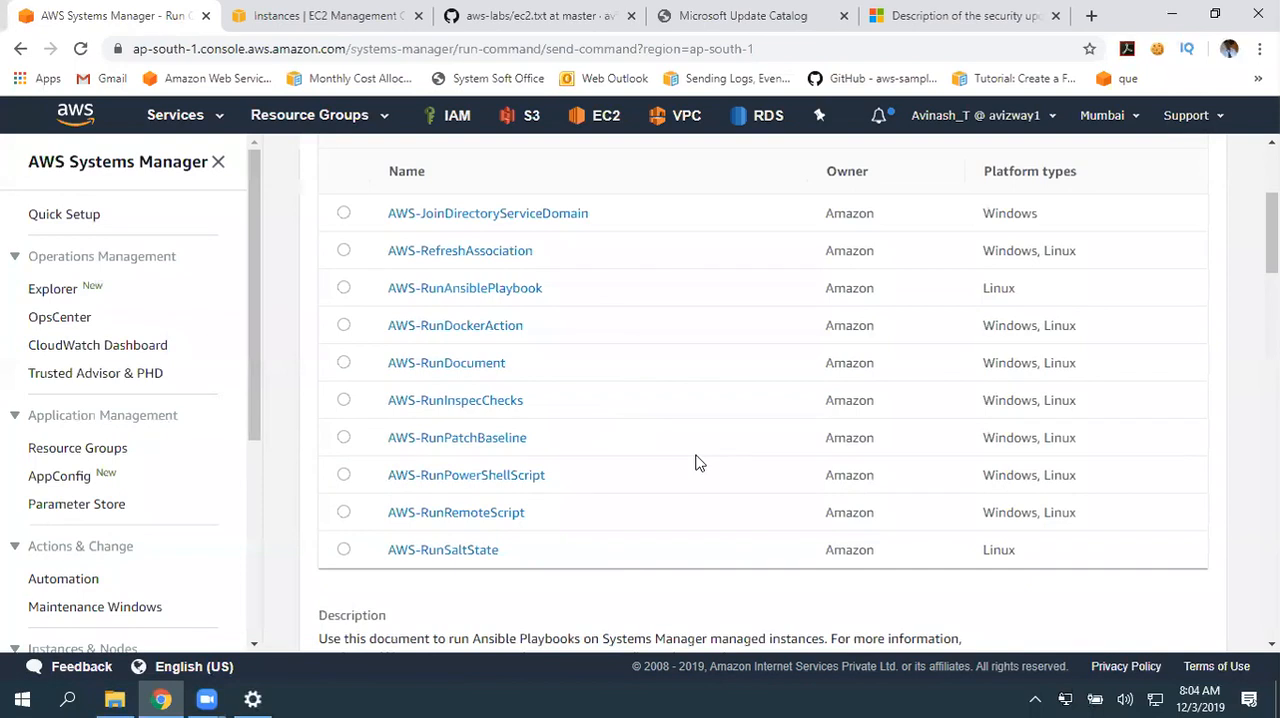
scroll(1130, 280, up, 3)
click(1100, 387)
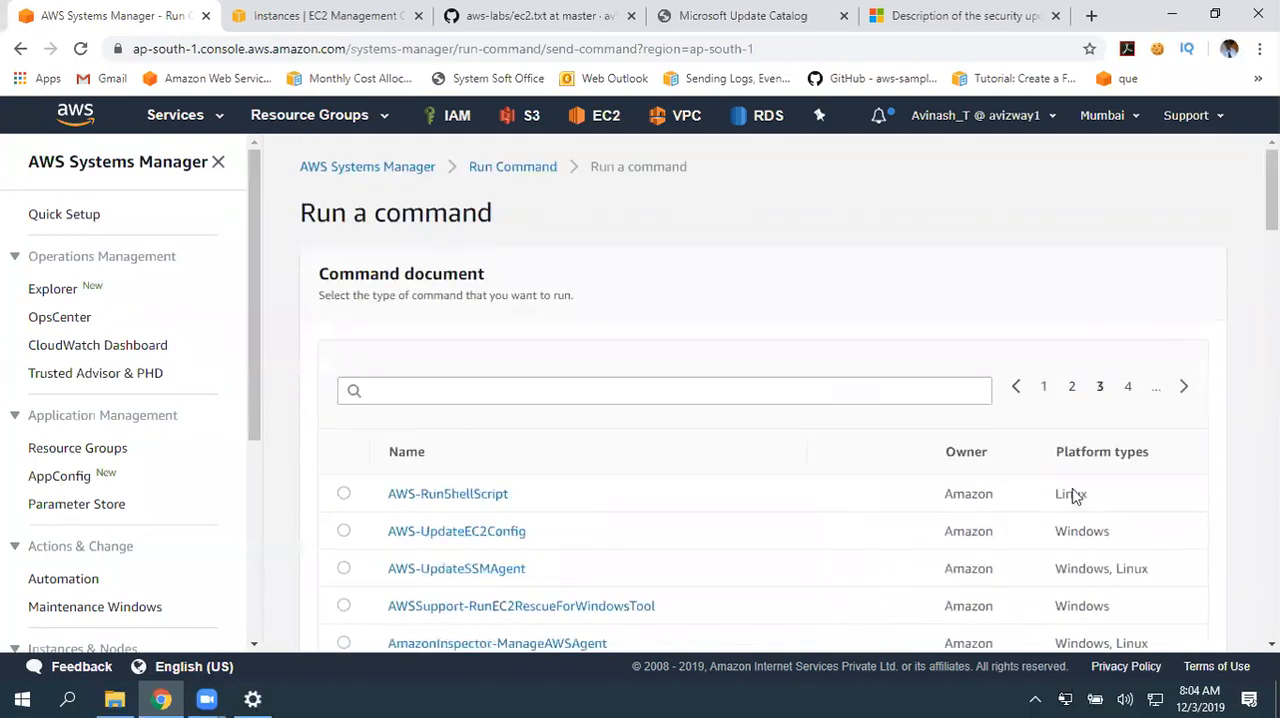
click(344, 494)
scroll(1220, 372, down, 2)
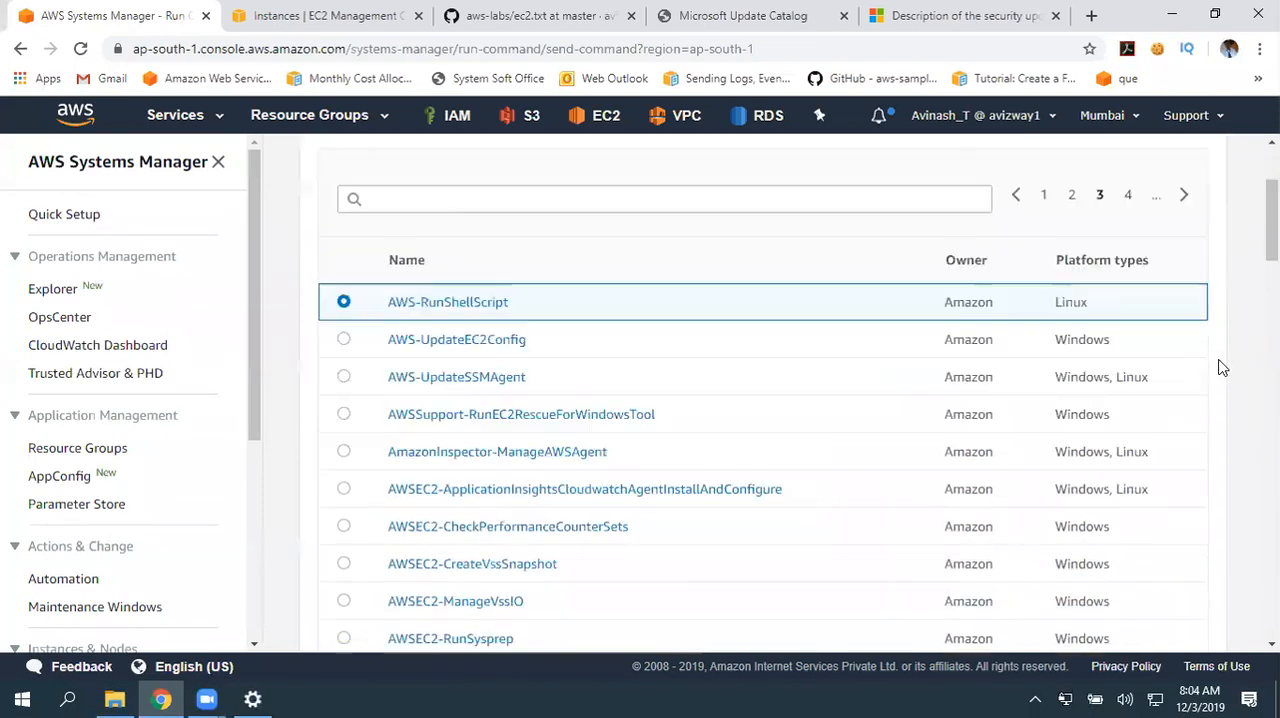
Enter a shell script in Commands with #!/bin/bash on the first line and yum update -y on the second
scroll(1220, 368, down, 5)
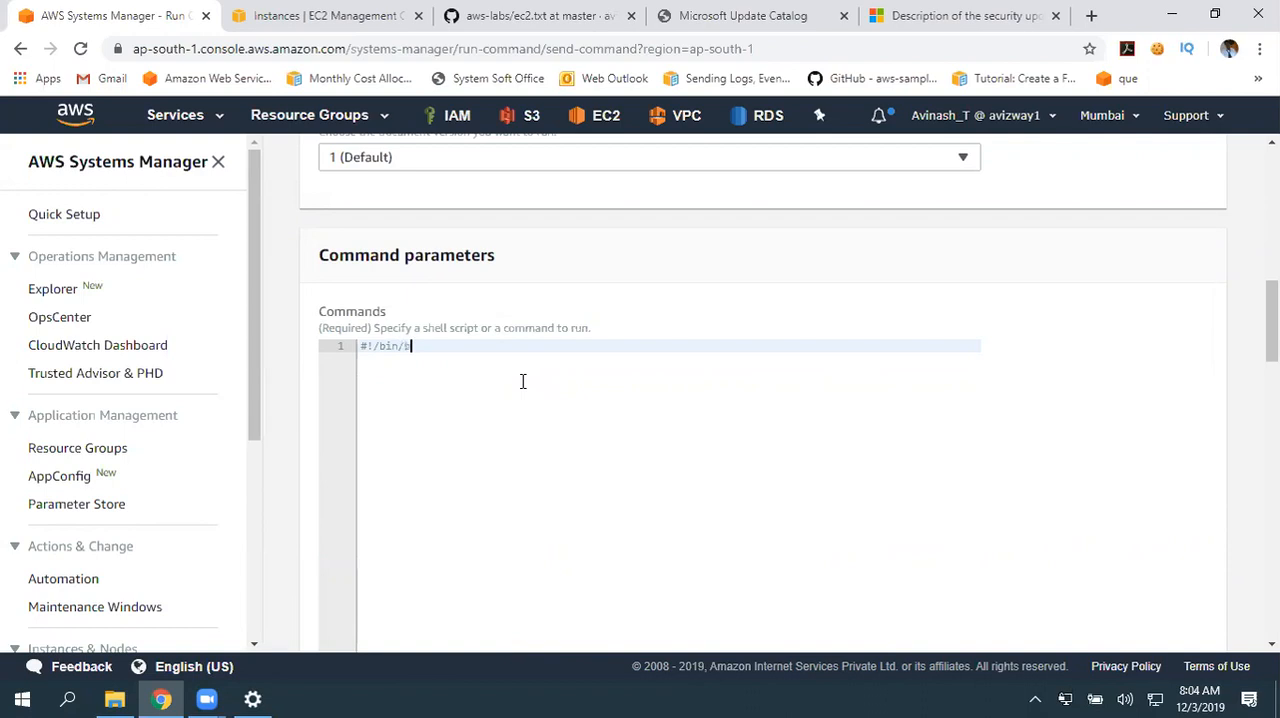
text(h)
key(Return)
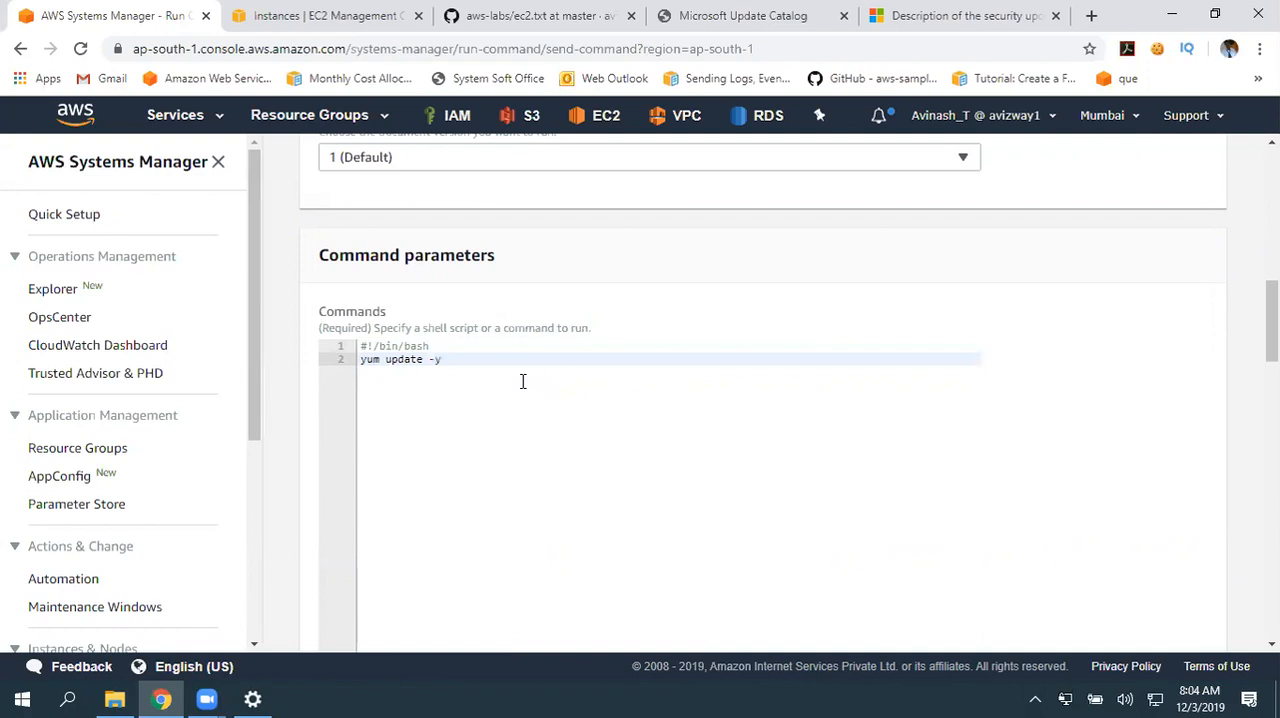
Set the targets to be chosen manually and select the Linux instance Production Server for App
scroll(1057, 443, down, 10)
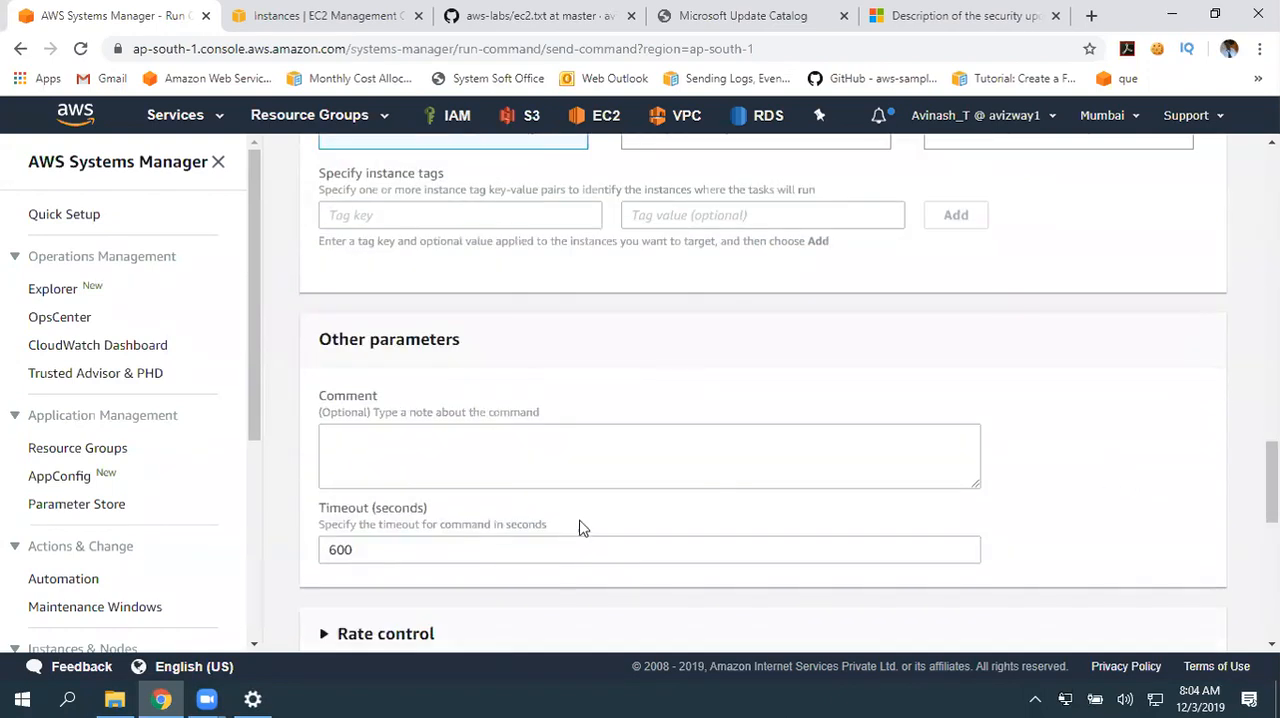
scroll(357, 500, up, 4)
drag(372, 478, 466, 478)
scroll(466, 486, down, 2)
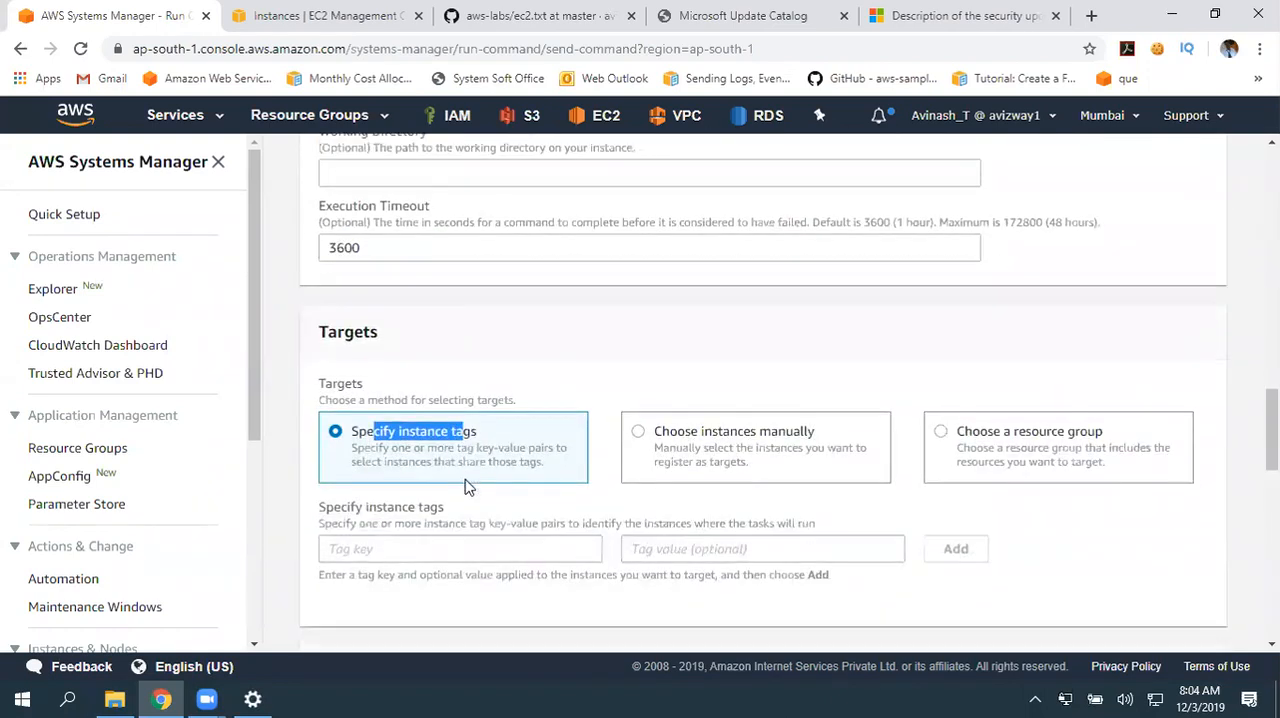
click(474, 397)
click(686, 317)
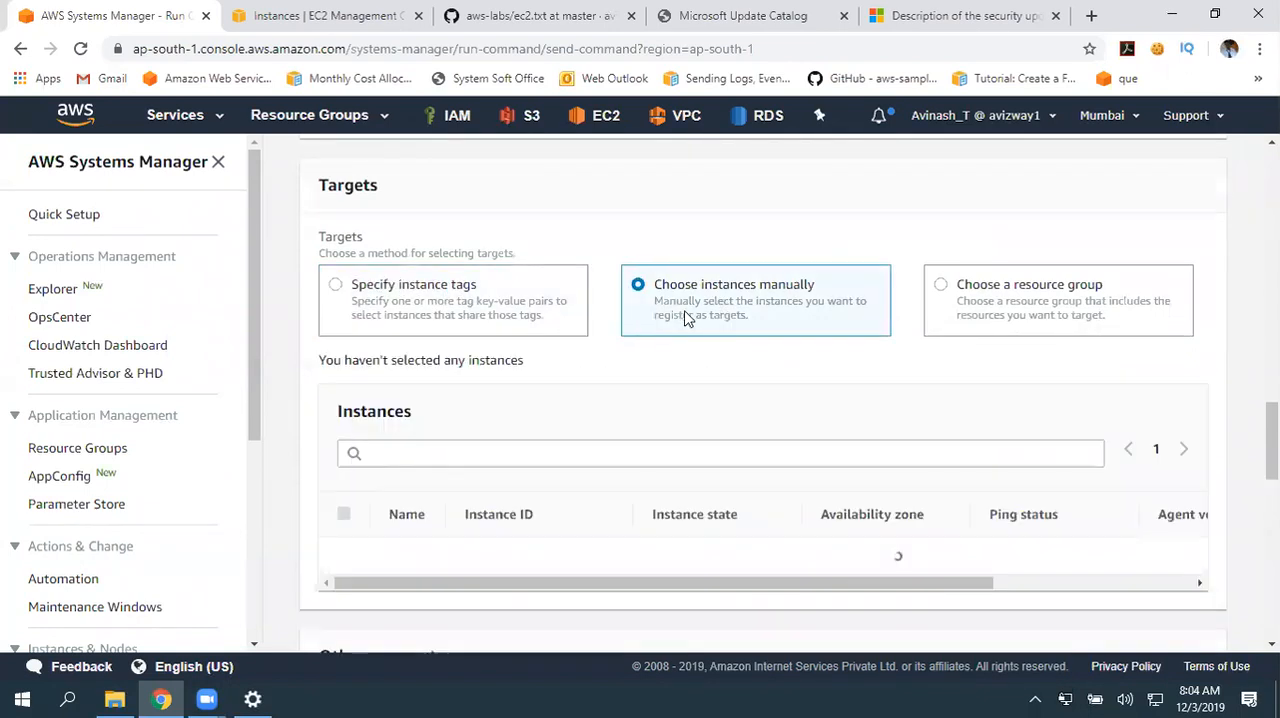
scroll(680, 450, down, 1)
drag(934, 517, 1025, 525)
click(1150, 113)
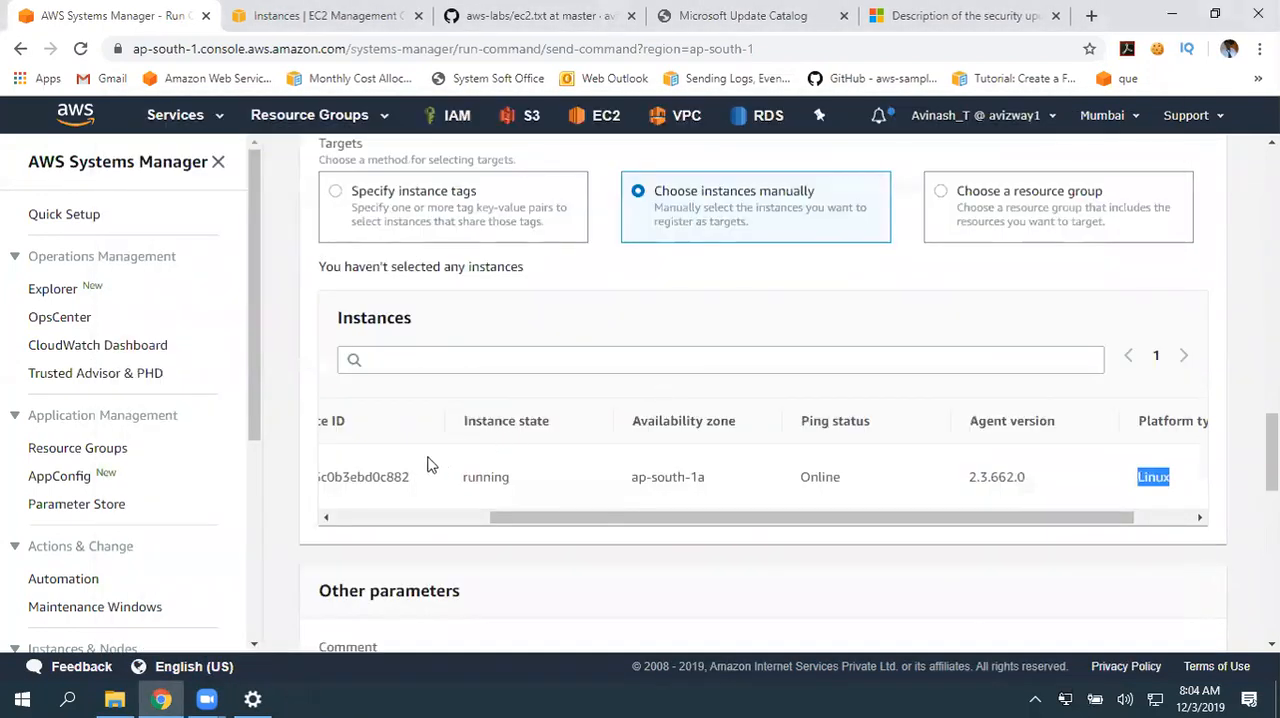
drag(395, 520, 345, 517)
click(344, 478)
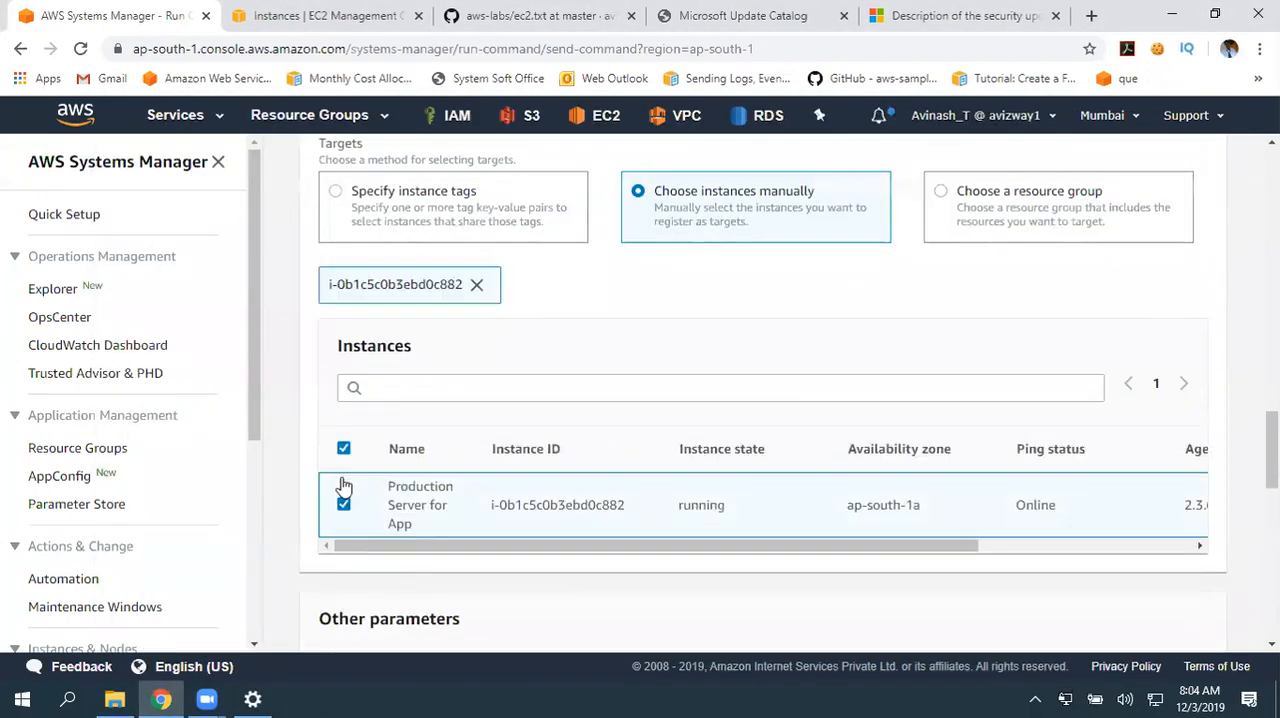
Turn off writing the command output to an S3 bucket and run the command
scroll(909, 443, down, 8)
scroll(1074, 541, down, 3)
scroll(546, 403, up, 3)
click(408, 423)
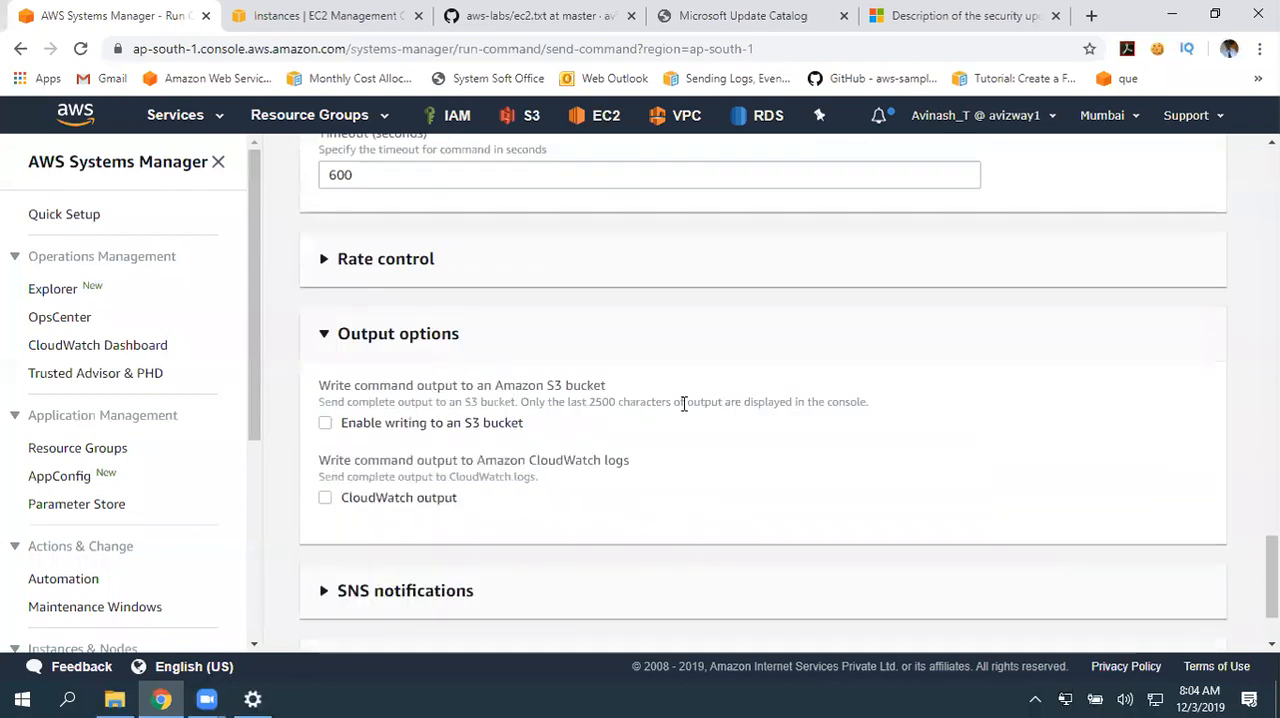
scroll(660, 457, up, 1)
scroll(660, 457, down, 3)
click(1196, 612)
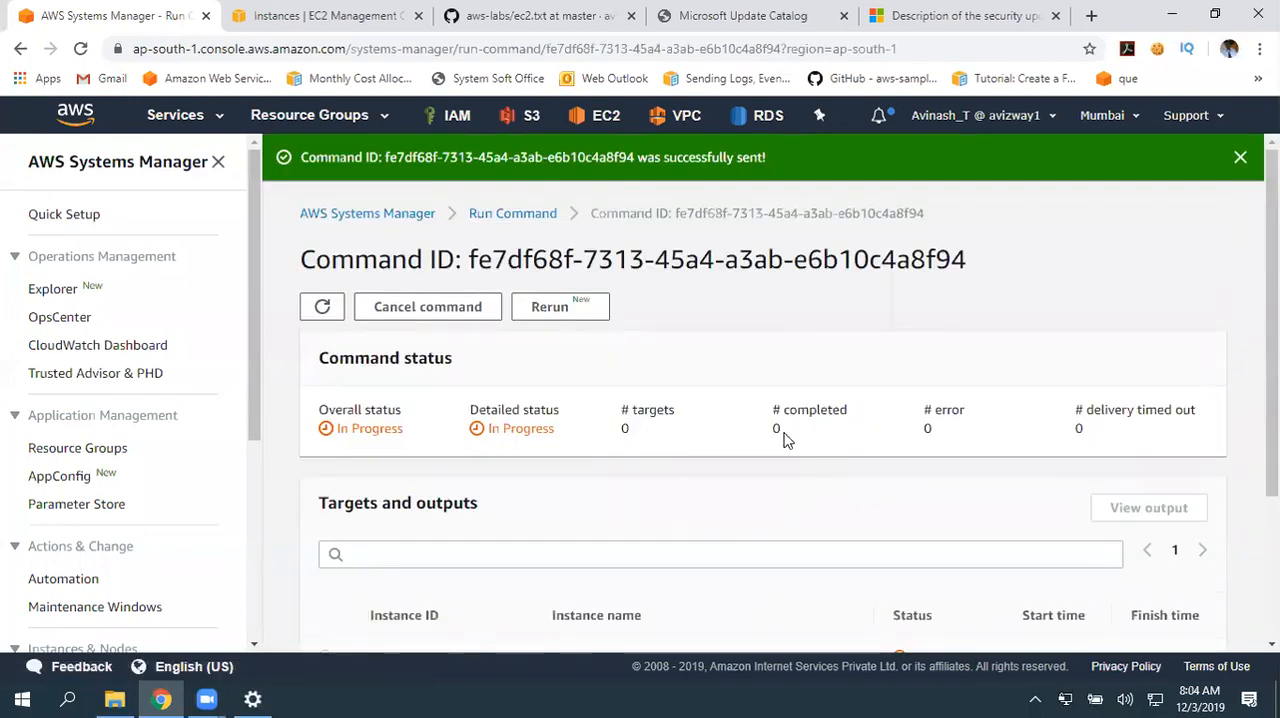
Reload the command's status page, open the target instance's output and expand Step 1 - Output
right_click(1043, 261)
click(1078, 315)
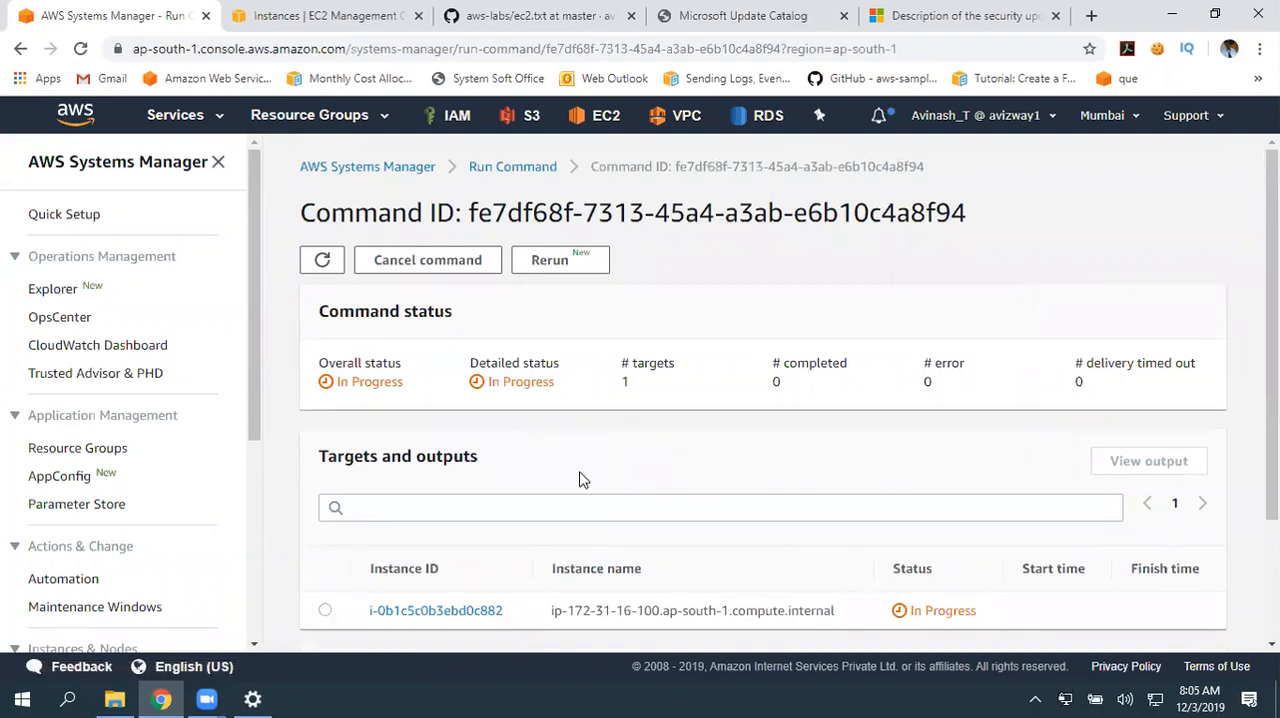
scroll(583, 480, down, 2)
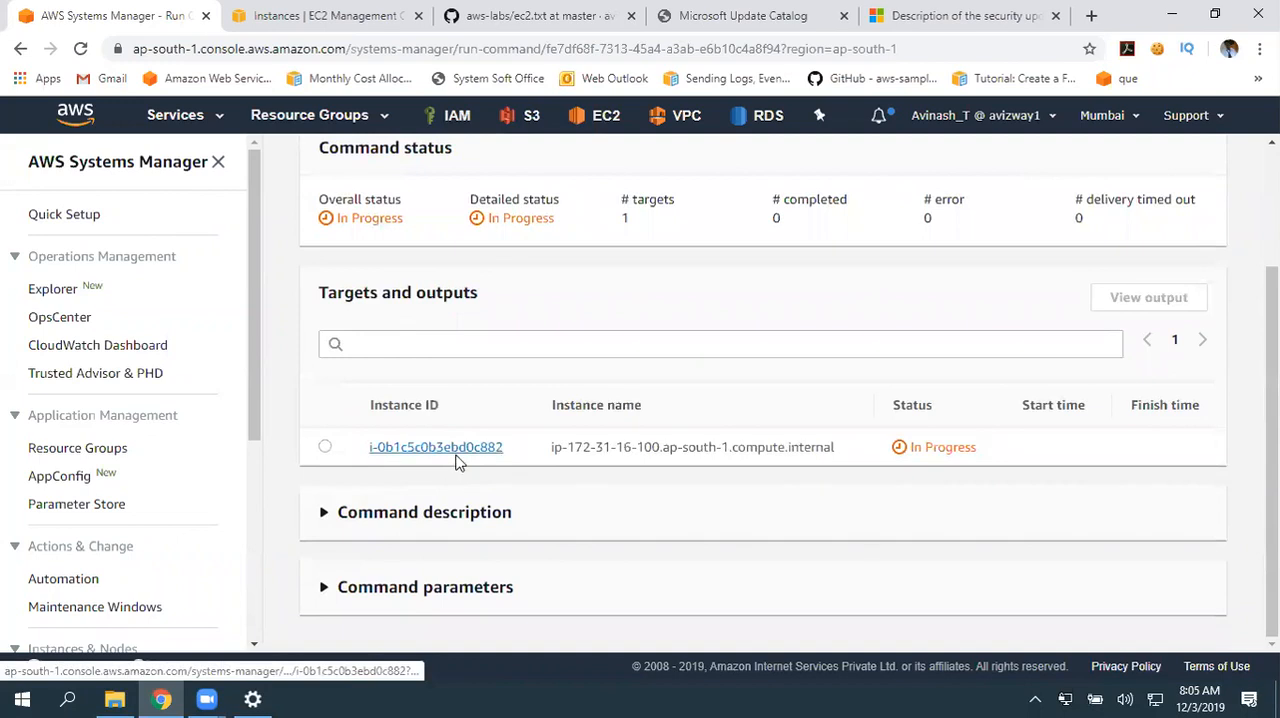
click(455, 450)
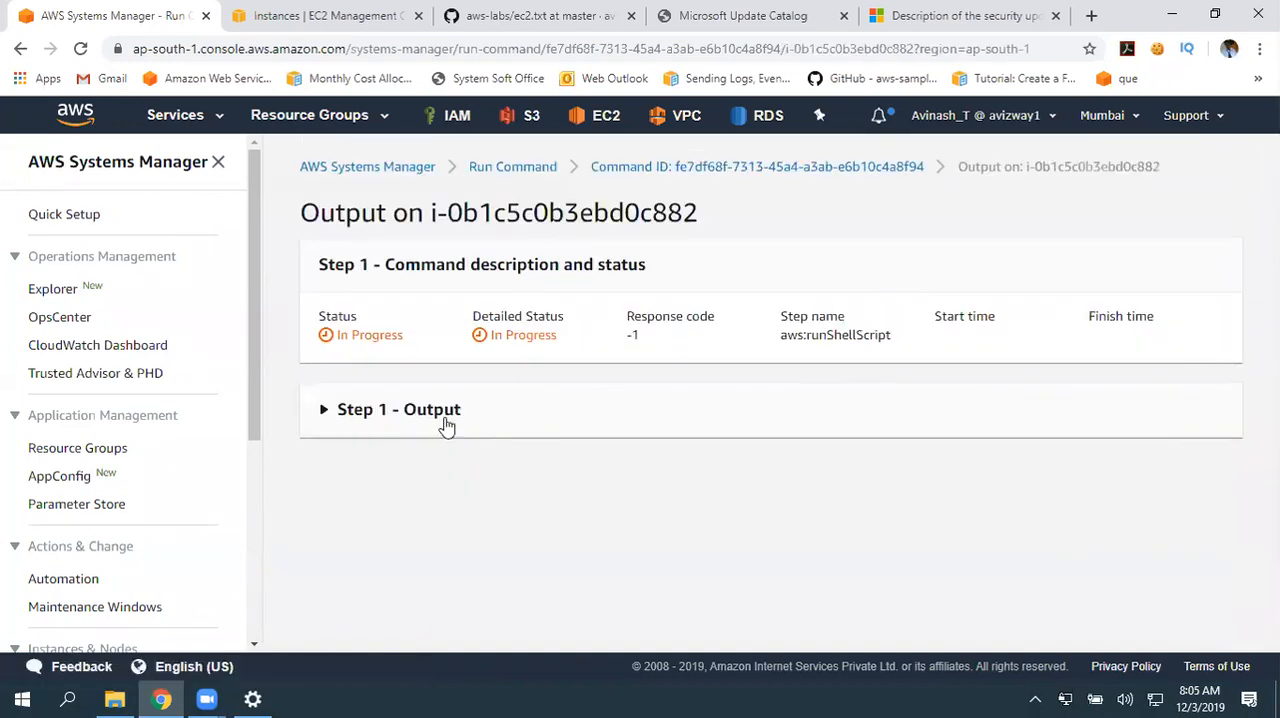
click(446, 418)
drag(342, 461, 843, 489)
click(840, 345)
Reload the instance's output page to check the shell script's progress, expanding Step 1 - Output between reloads
right_click(868, 242)
click(915, 297)
click(603, 405)
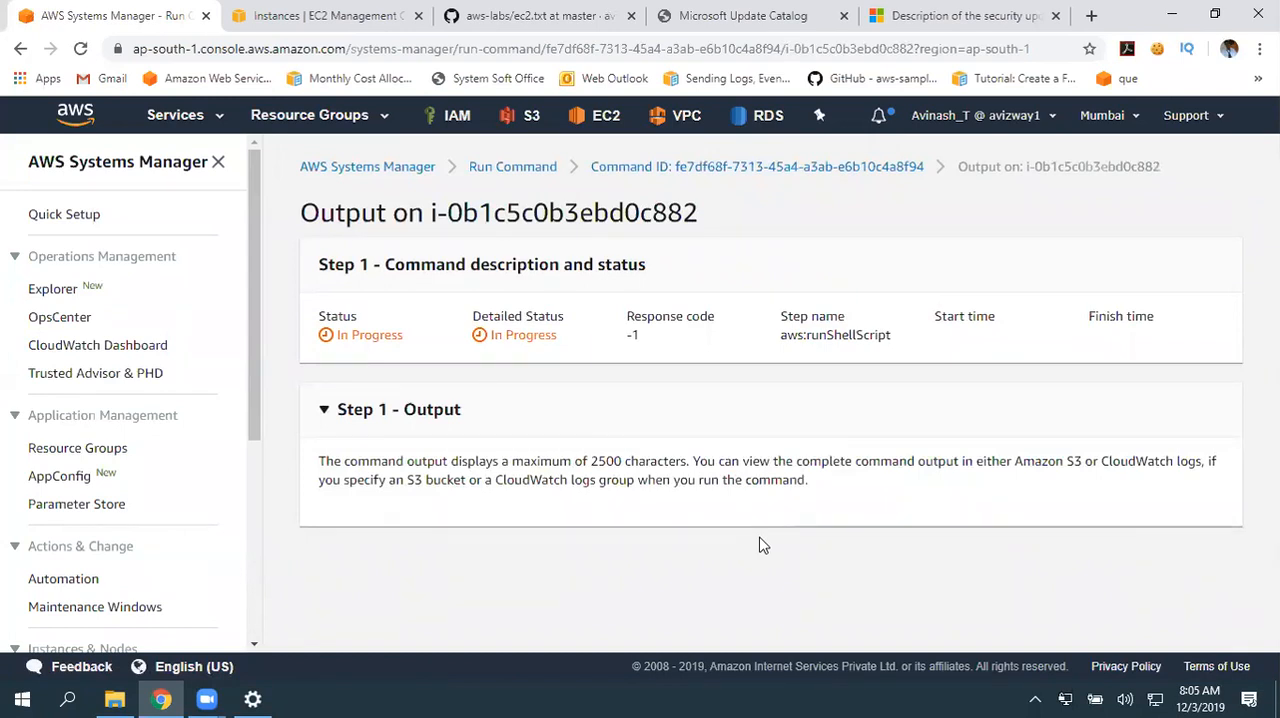
right_click(790, 392)
click(834, 449)
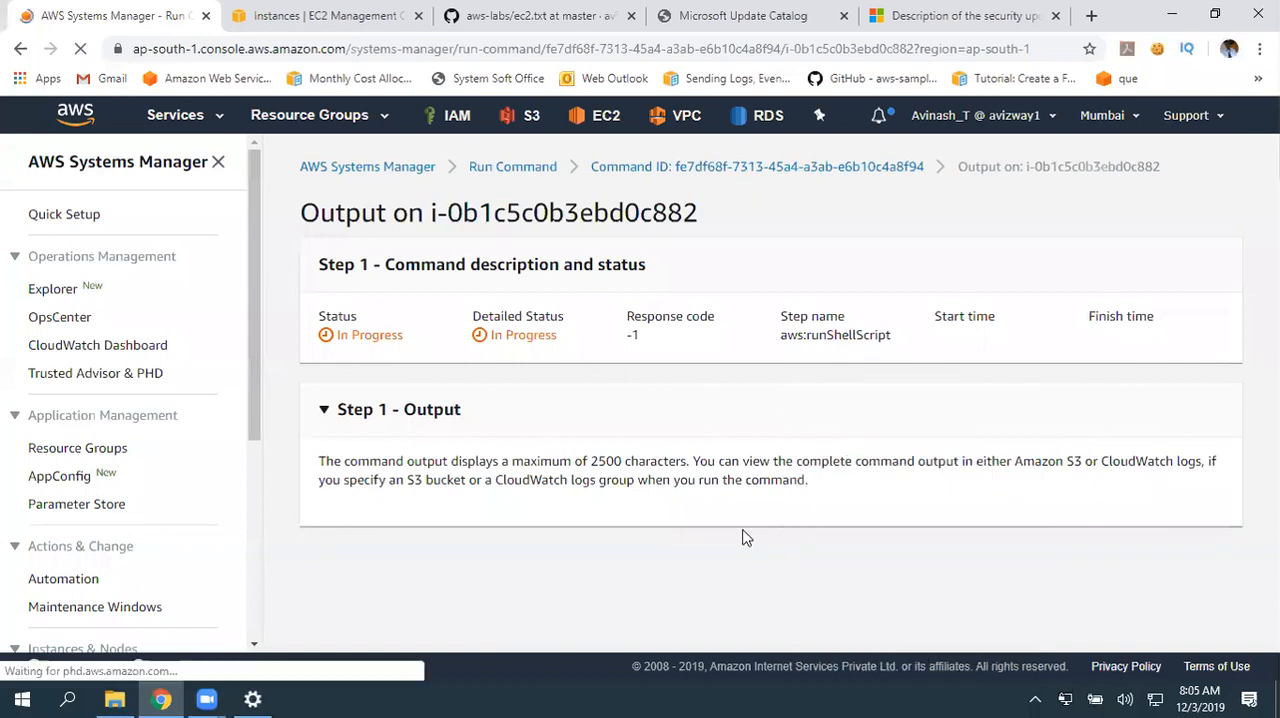
Check the overall status on the command's page, then reopen the instance's output and expand Step 1 - Output
click(746, 166)
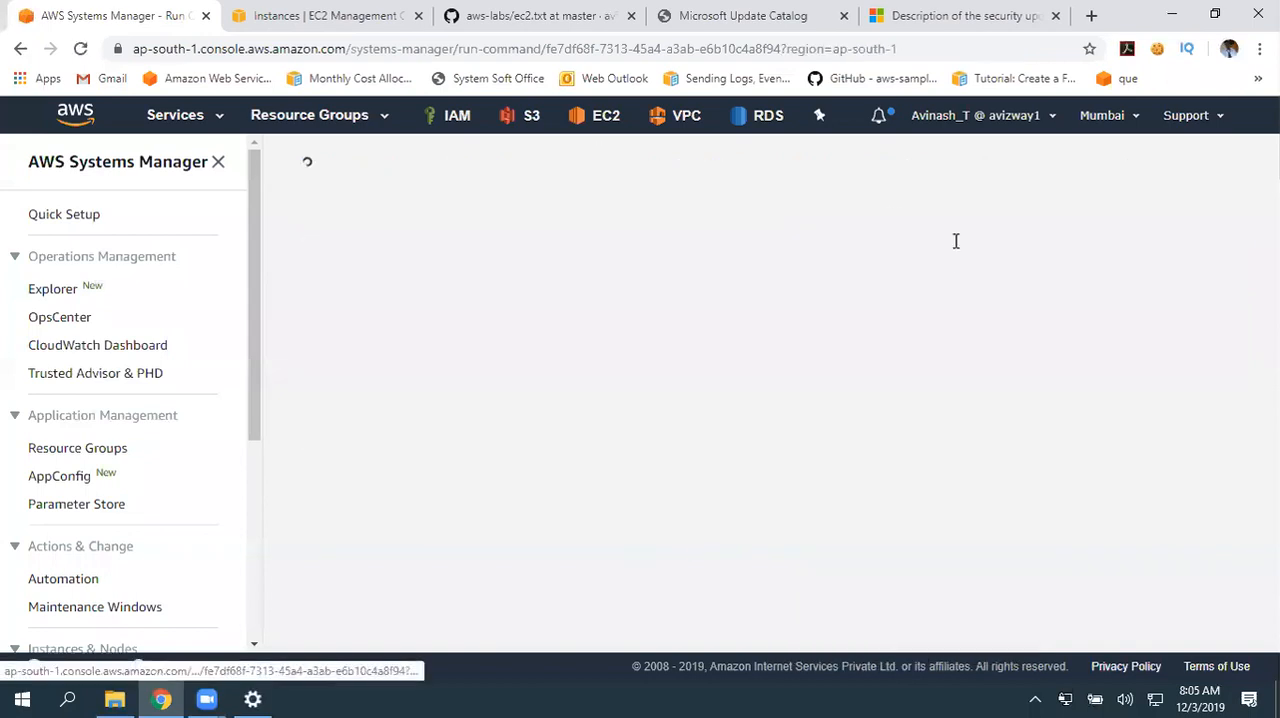
drag(341, 381, 620, 398)
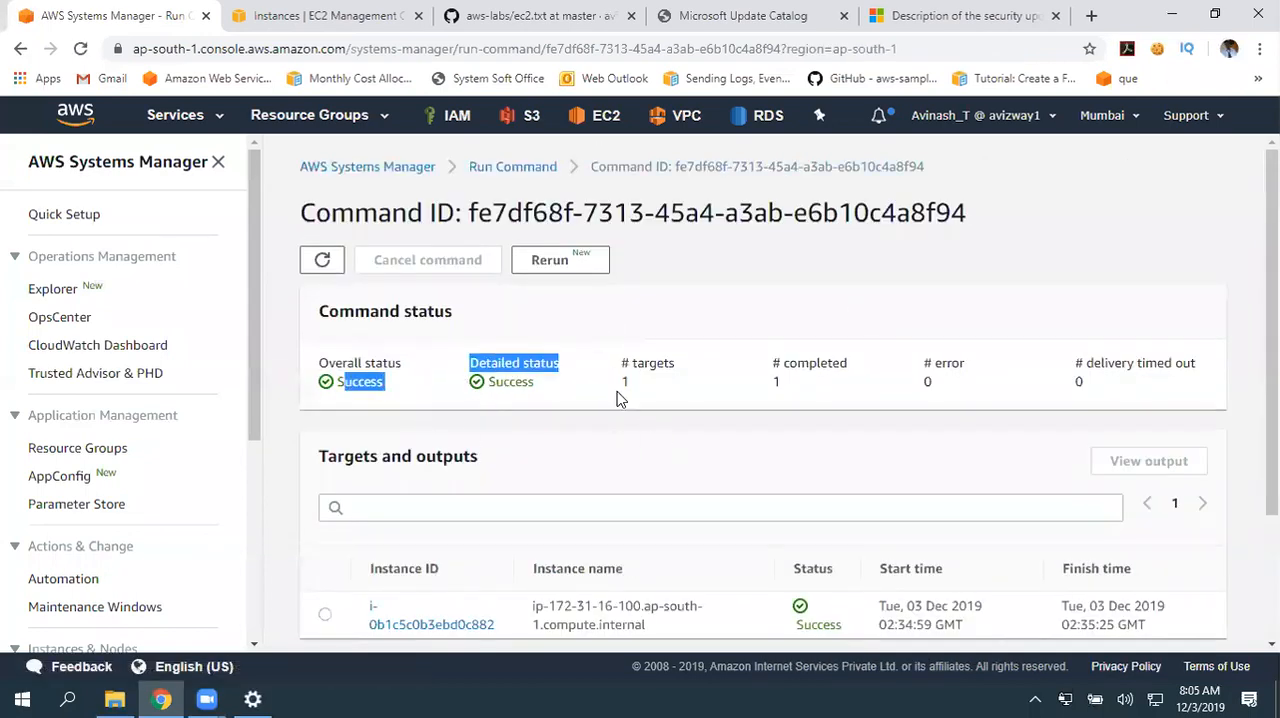
scroll(617, 398, down, 2)
click(470, 448)
click(808, 445)
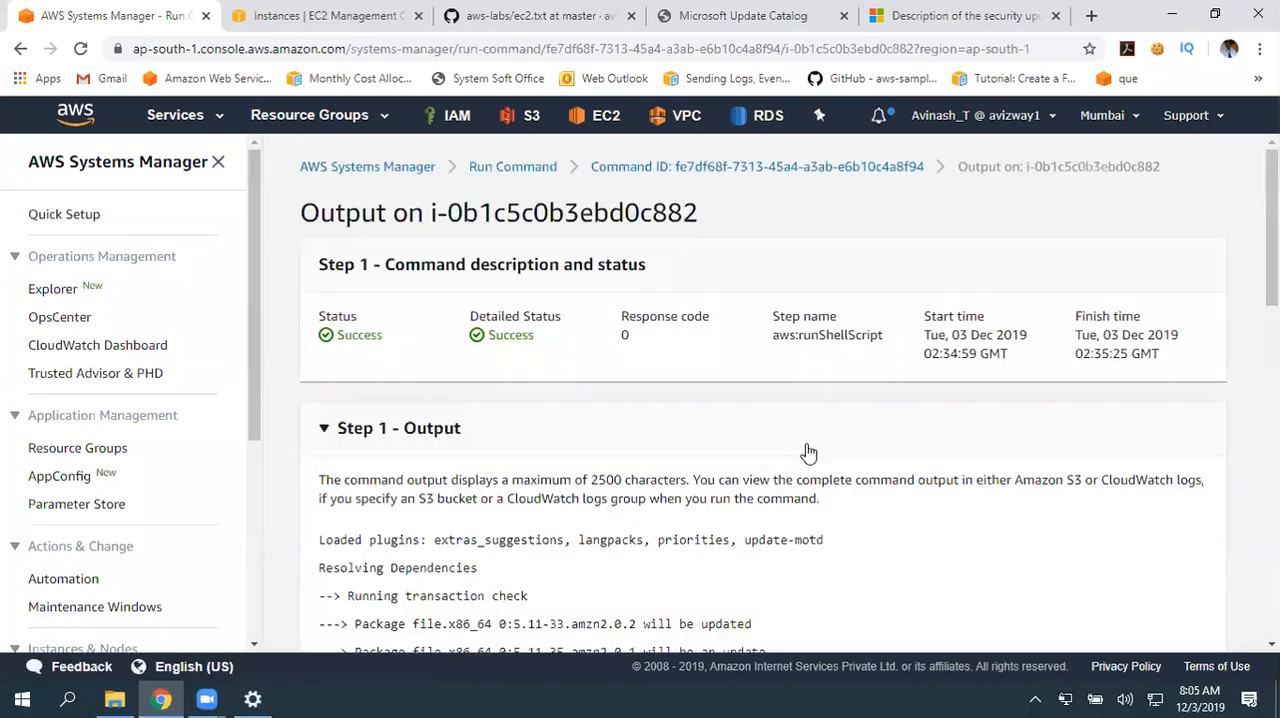
Examine the yum update output, from the dependency resolution and package update lines to the list of packages being installed
scroll(808, 452, down, 4)
scroll(393, 270, up, 1)
drag(333, 254, 831, 483)
scroll(667, 465, down, 3)
drag(412, 231, 824, 596)
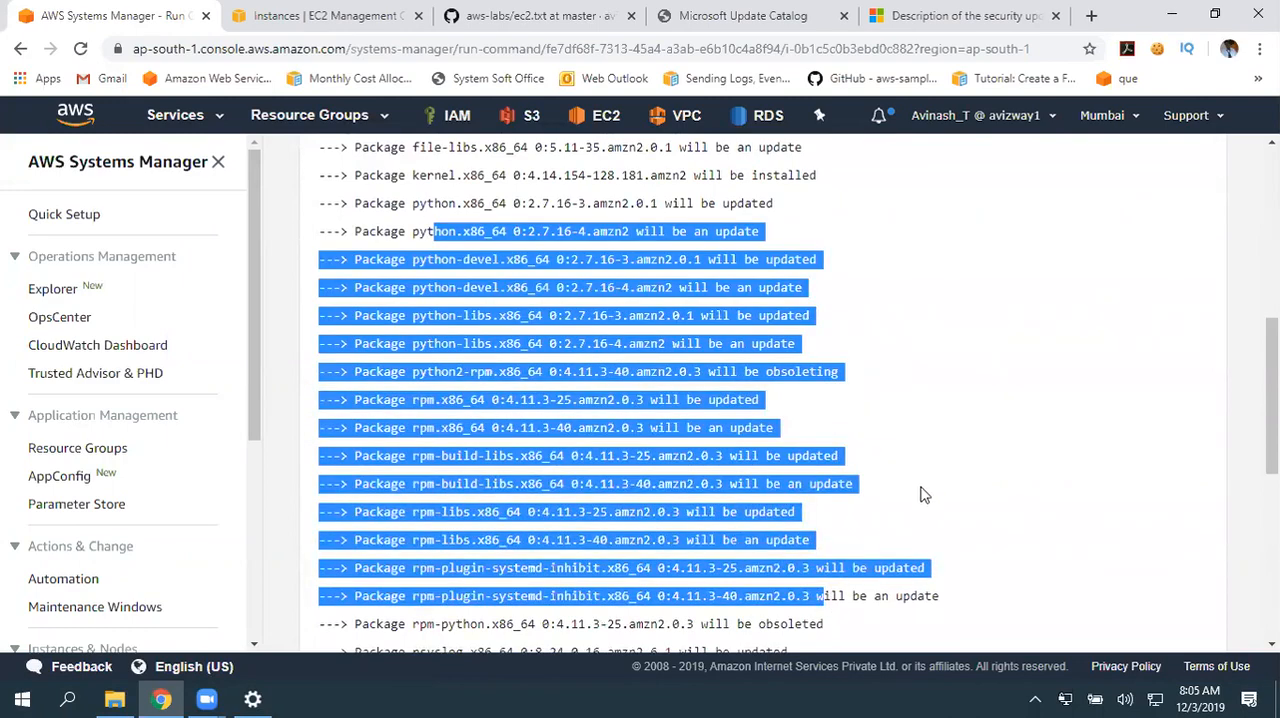
scroll(920, 491, down, 3)
scroll(930, 437, down, 3)
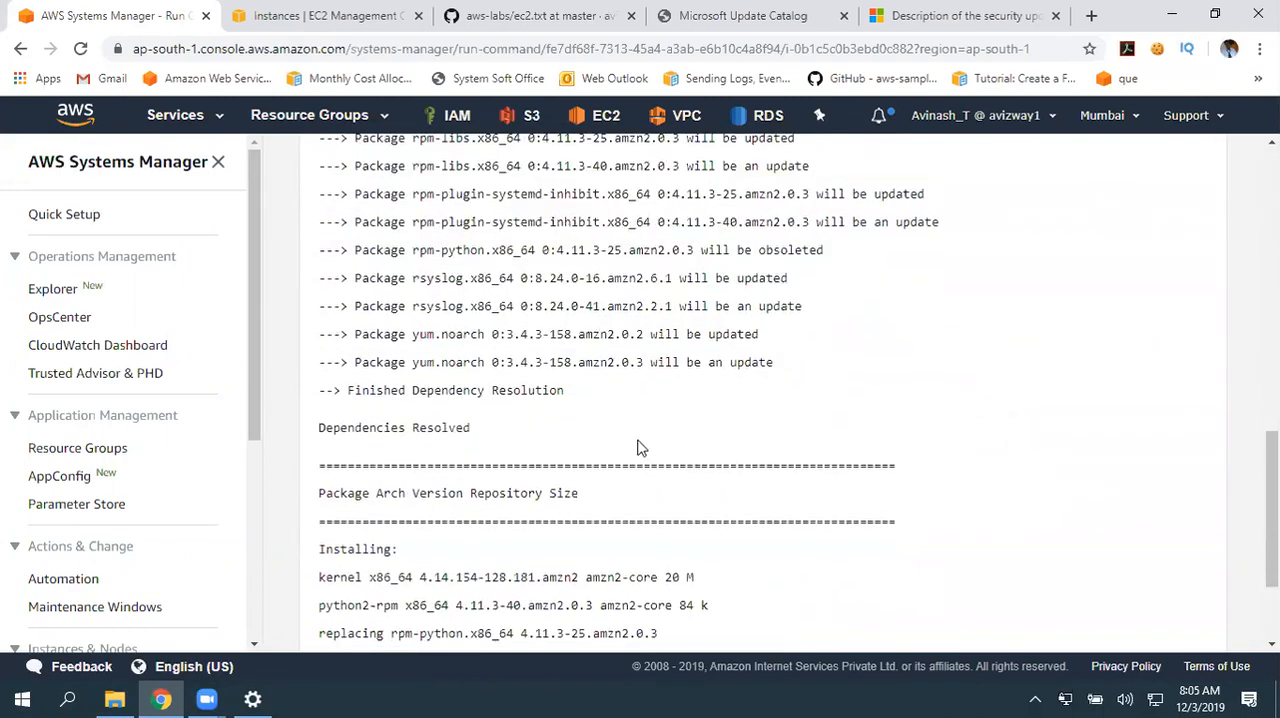
drag(341, 264, 652, 268)
drag(313, 333, 613, 590)
click(514, 564)
scroll(510, 558, up, 4)
drag(386, 264, 695, 690)
click(932, 502)
scroll(904, 545, up, 1)
scroll(904, 545, up, 10)
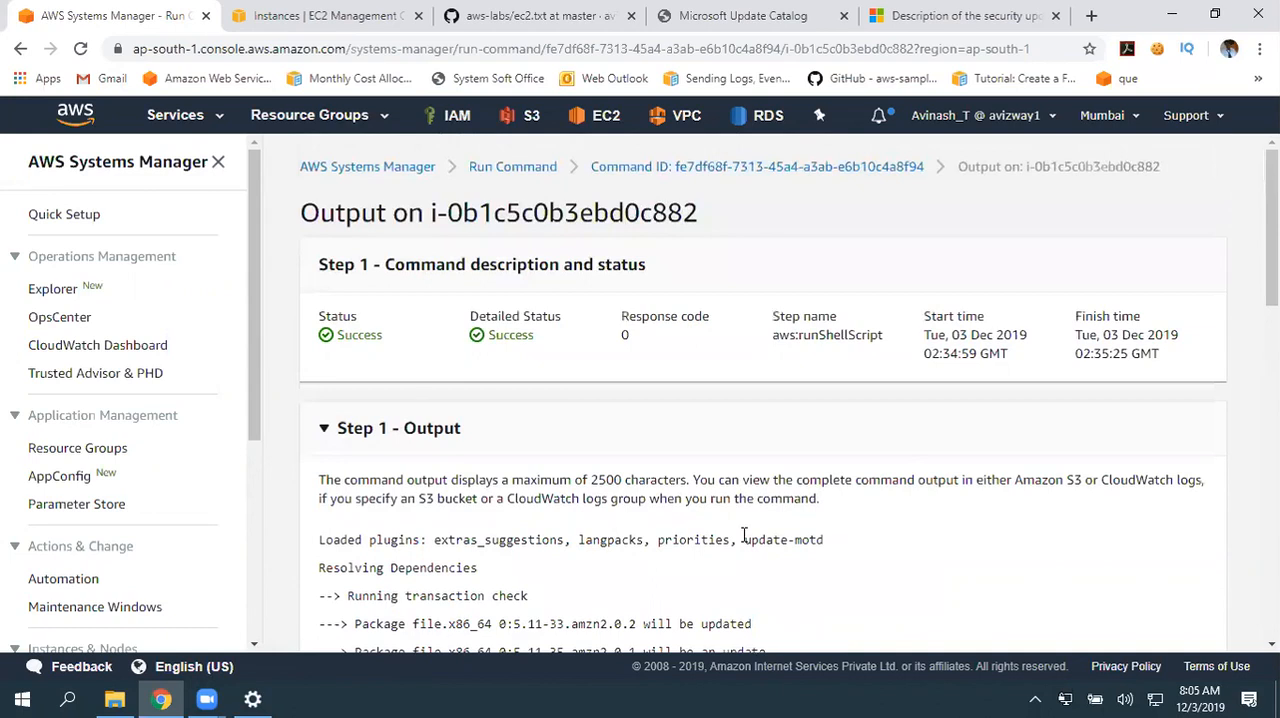
Return to the Run Command overview, start a new command and select the AWS-InstallApplication document
click(666, 178)
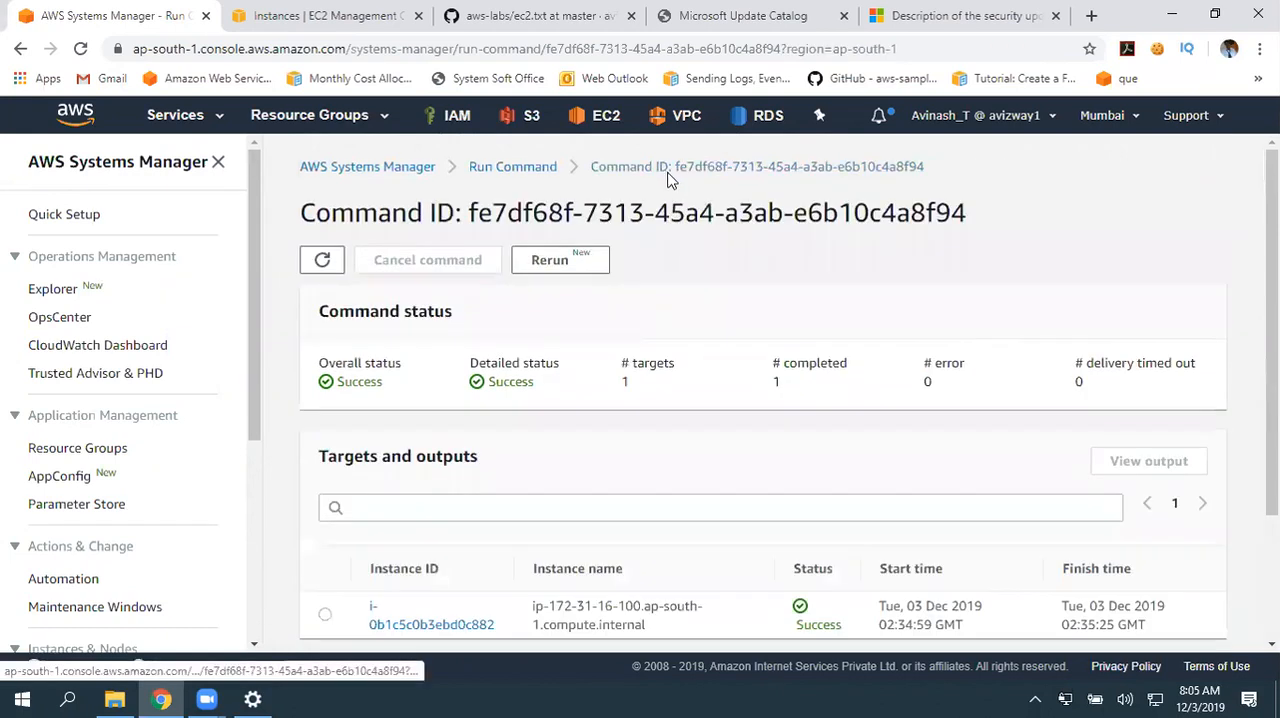
click(519, 171)
click(1160, 292)
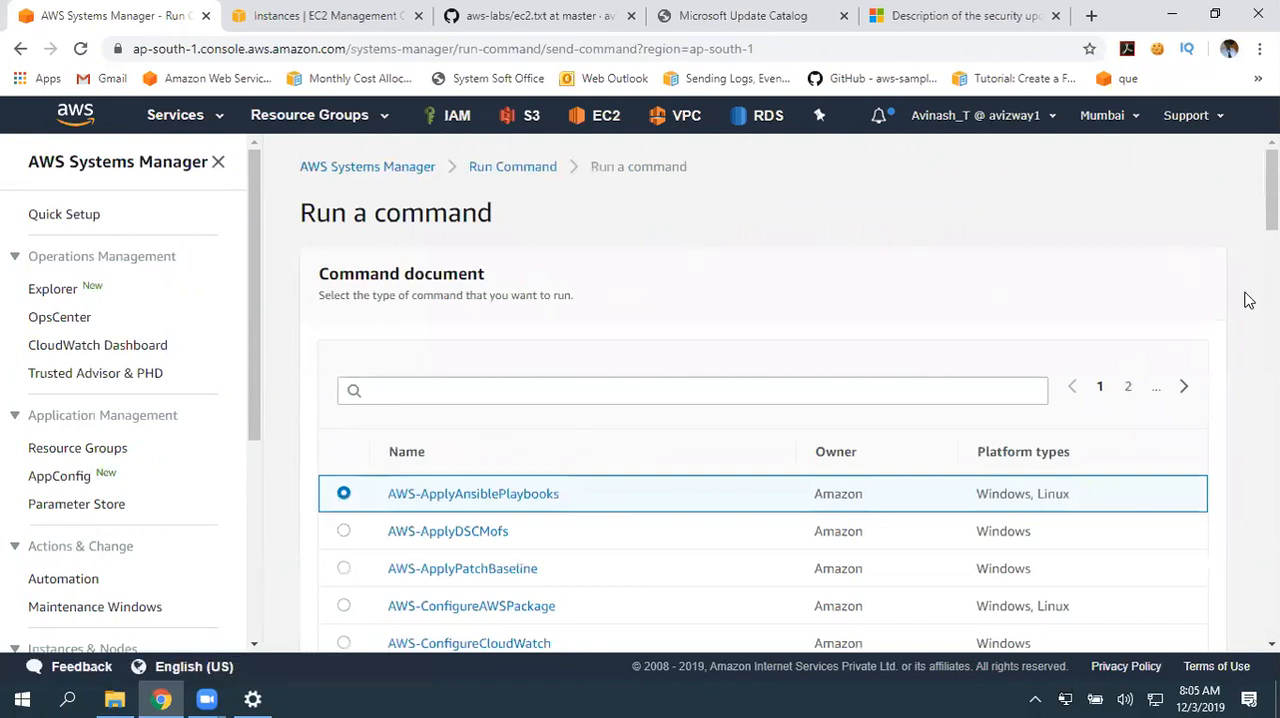
scroll(1248, 300, down, 3)
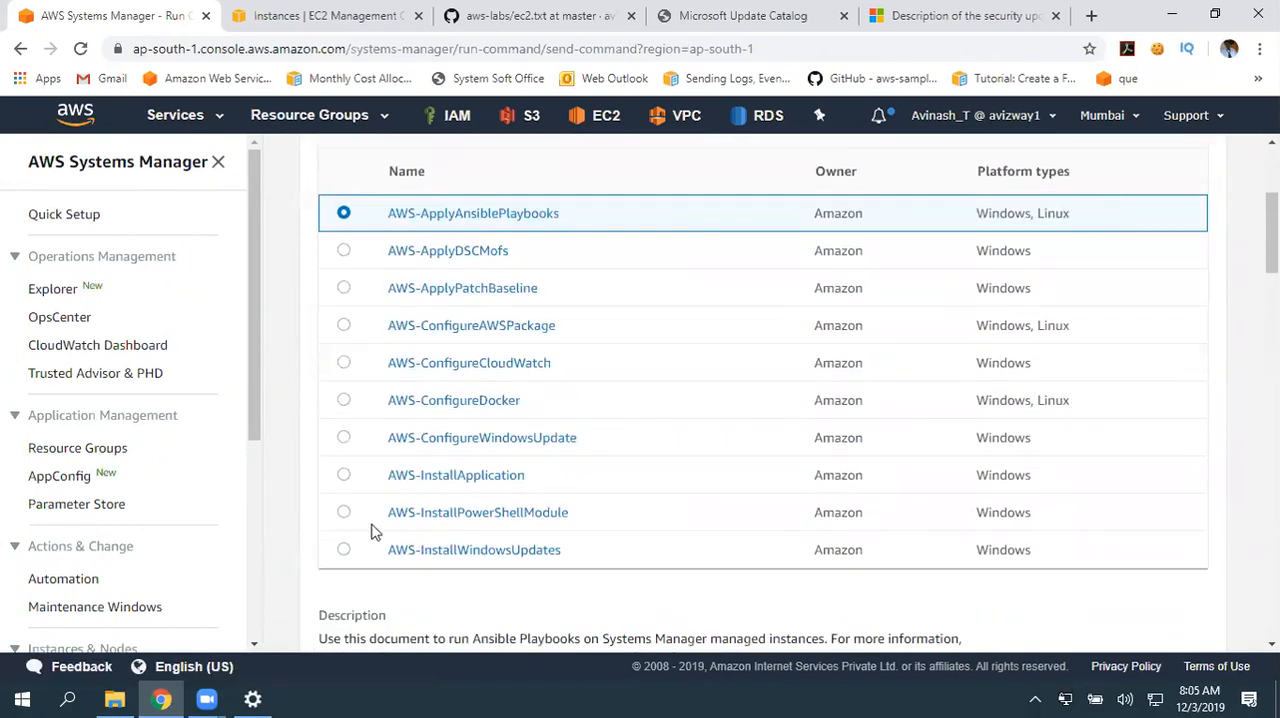
click(343, 476)
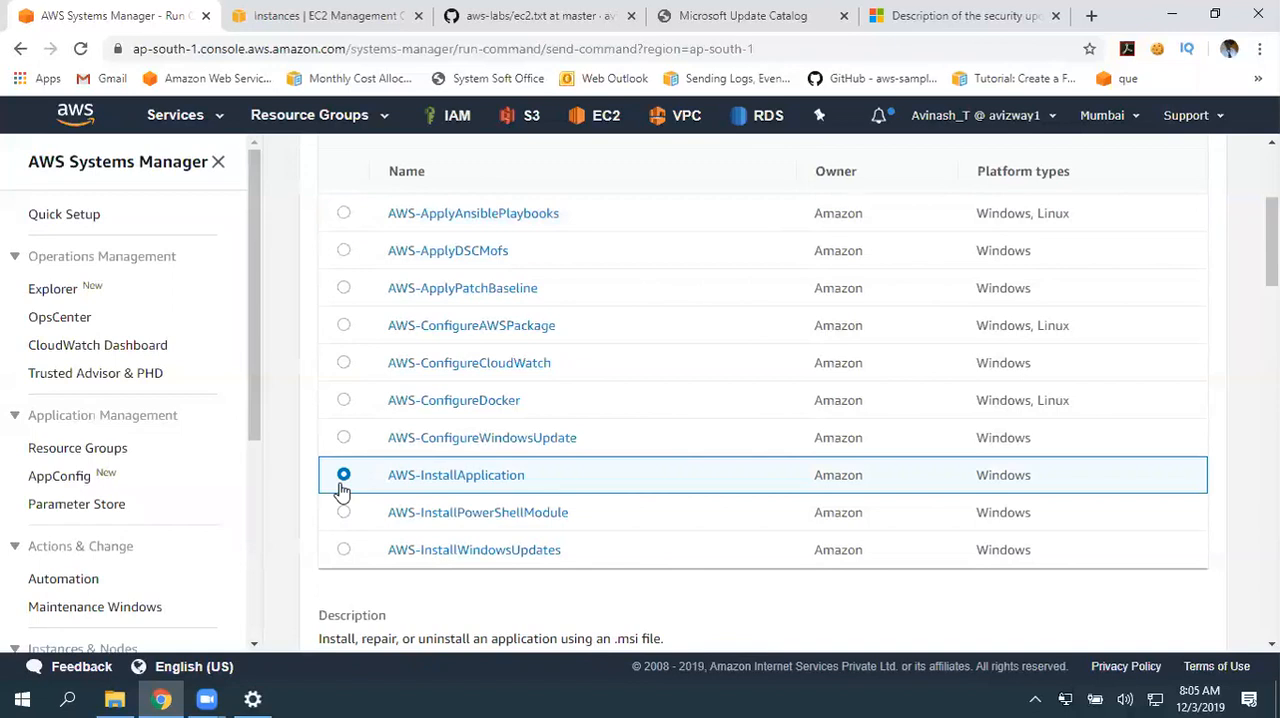
Keep Install as the action and activate the Source field for the application's .msi path
scroll(645, 402, down, 6)
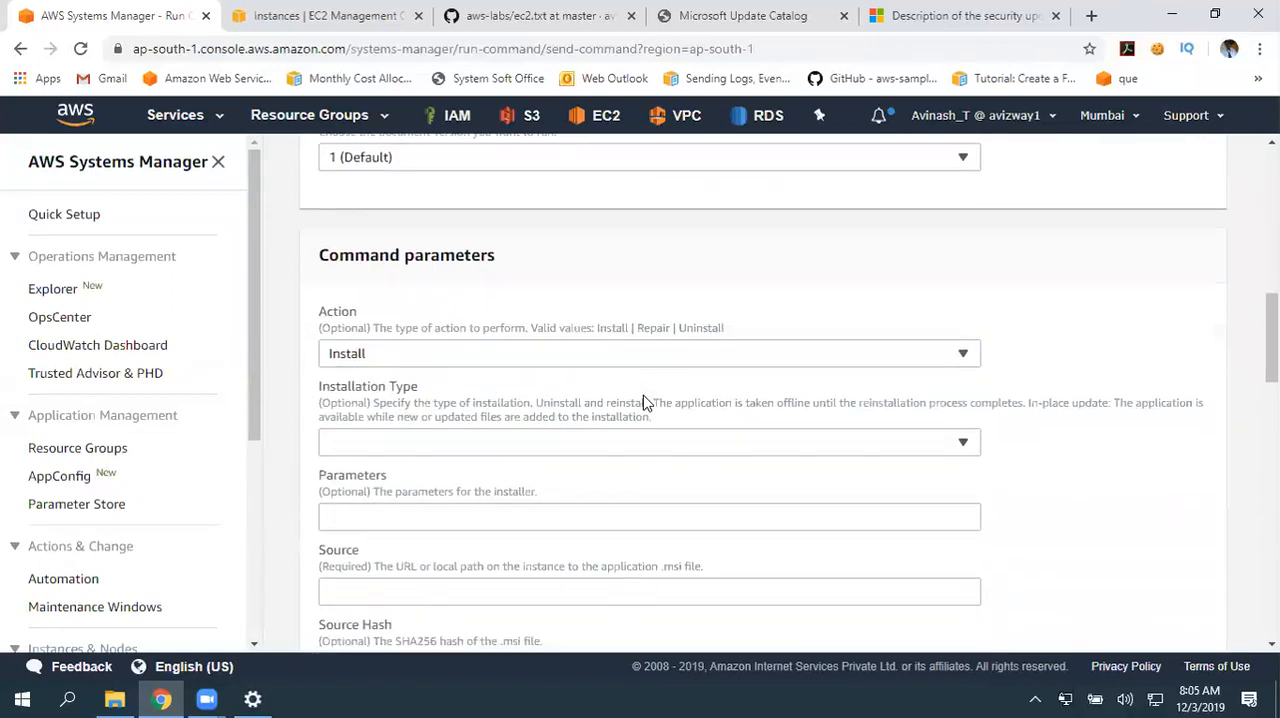
click(406, 363)
click(406, 363)
scroll(1145, 476, down, 2)
double_click(328, 375)
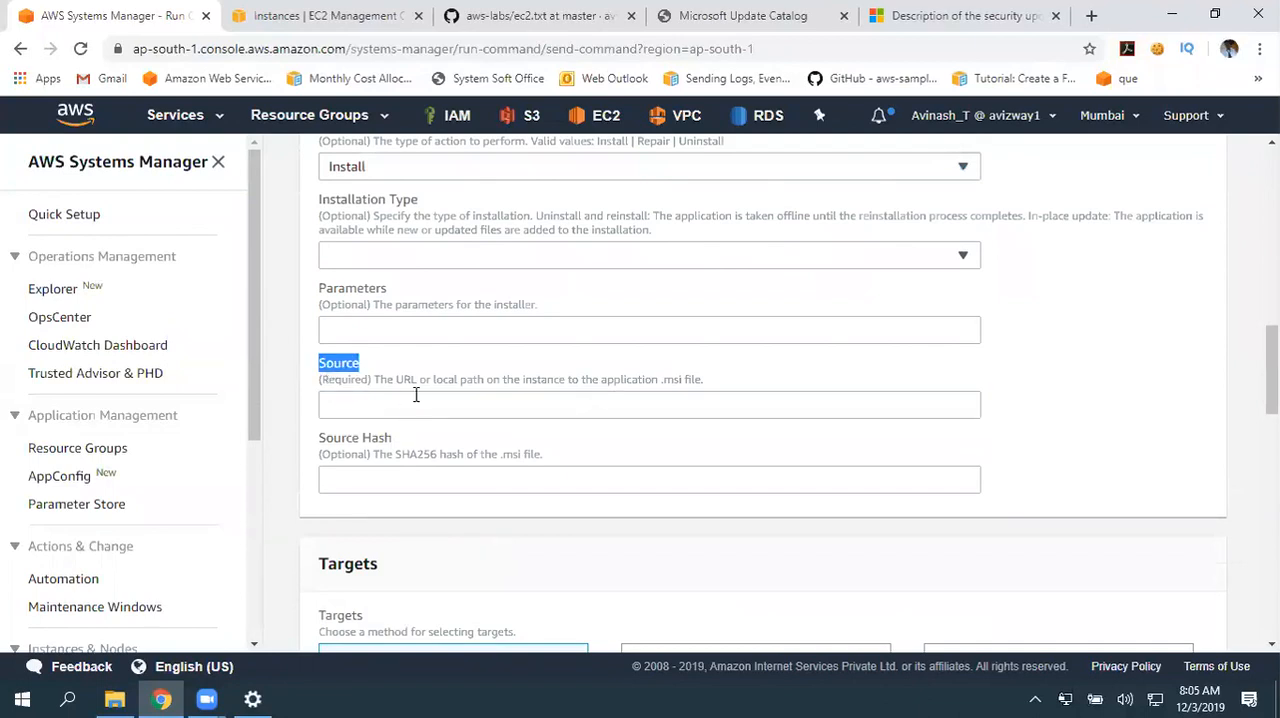
click(418, 402)
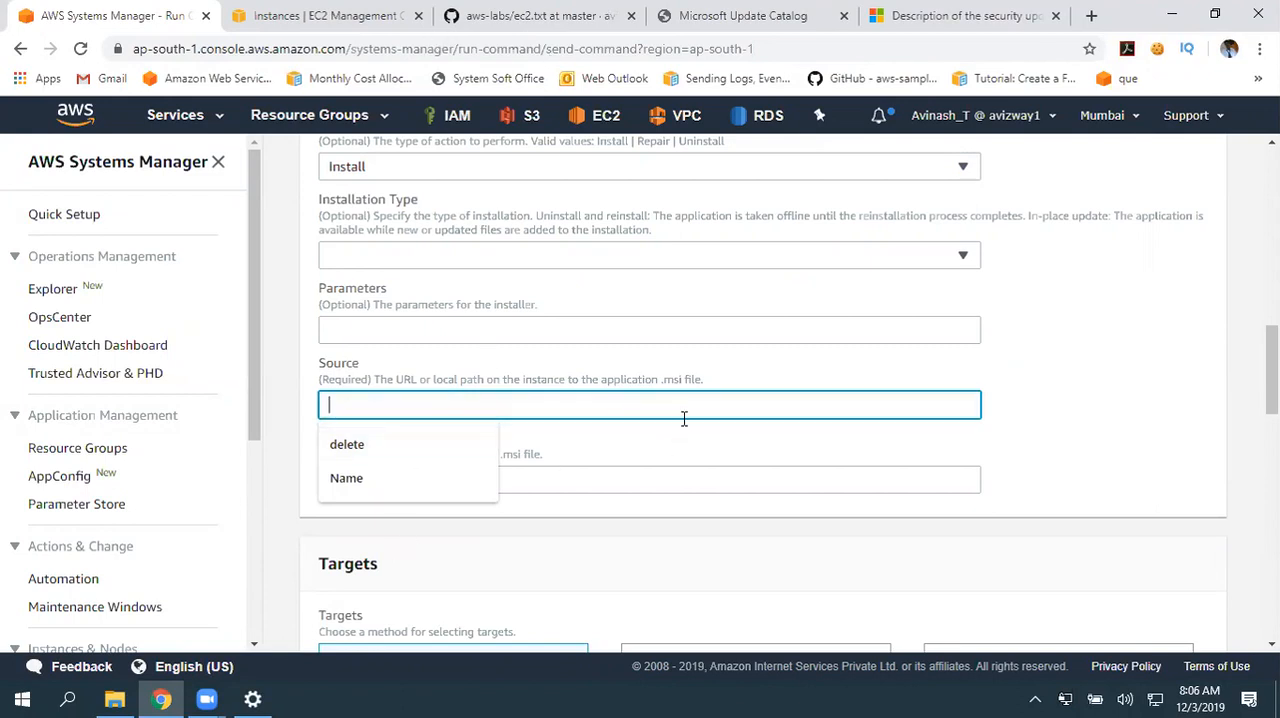
Switch to the Microsoft Update Catalog page, load putty.org in its place and follow the PuTTY download link
click(696, 16)
click(657, 42)
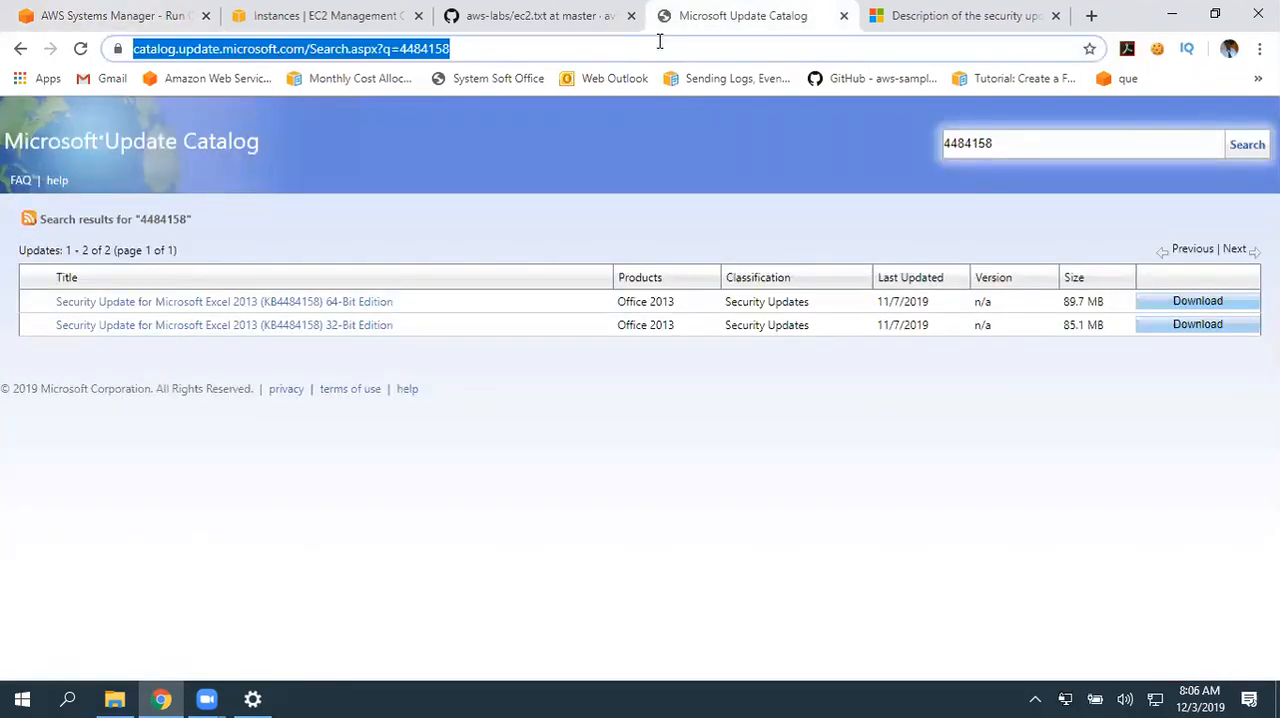
text(putty.org)
key(Return)
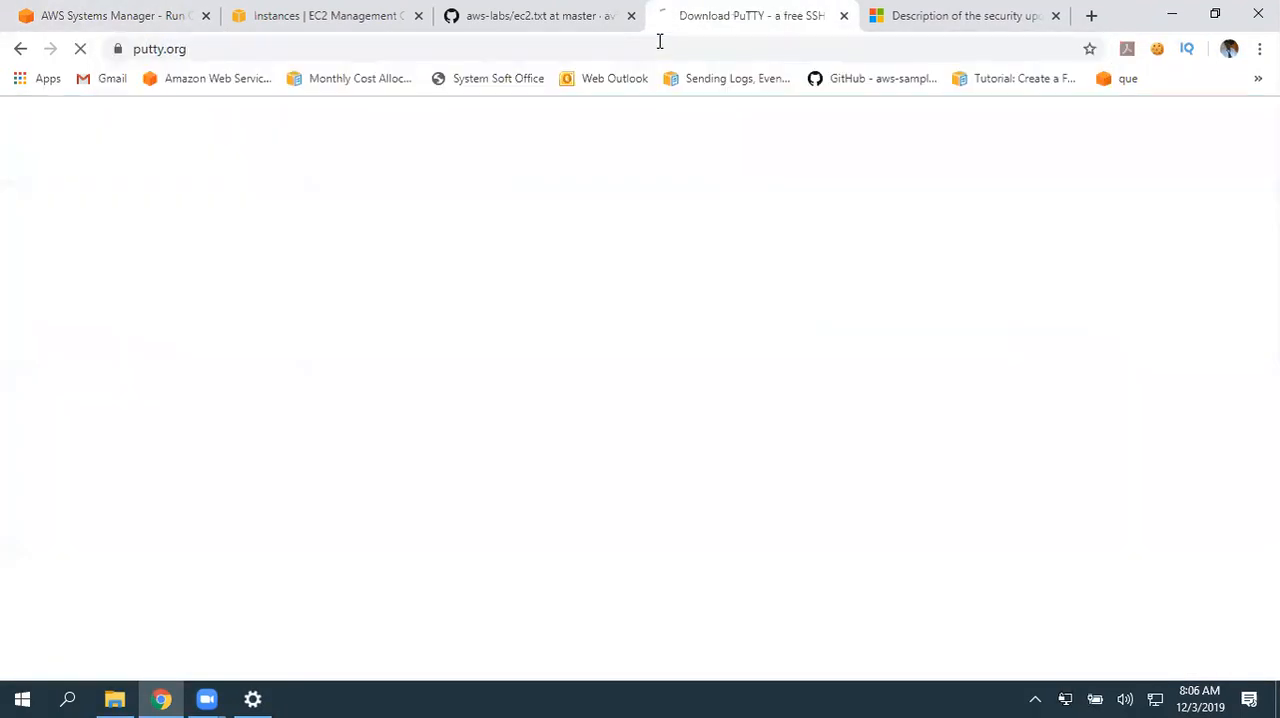
click(495, 259)
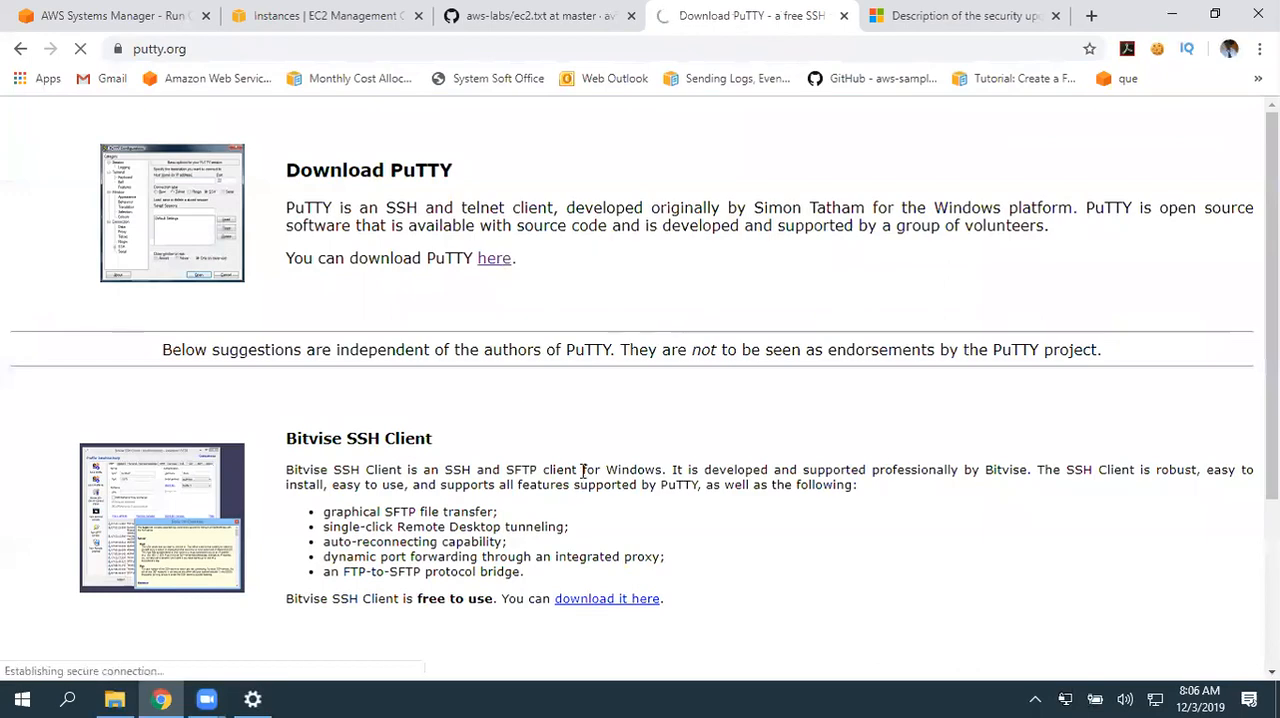
Copy the link address of the 64-bit Windows installer putty-64bit-0.73-installer.msi
scroll(694, 332, down, 3)
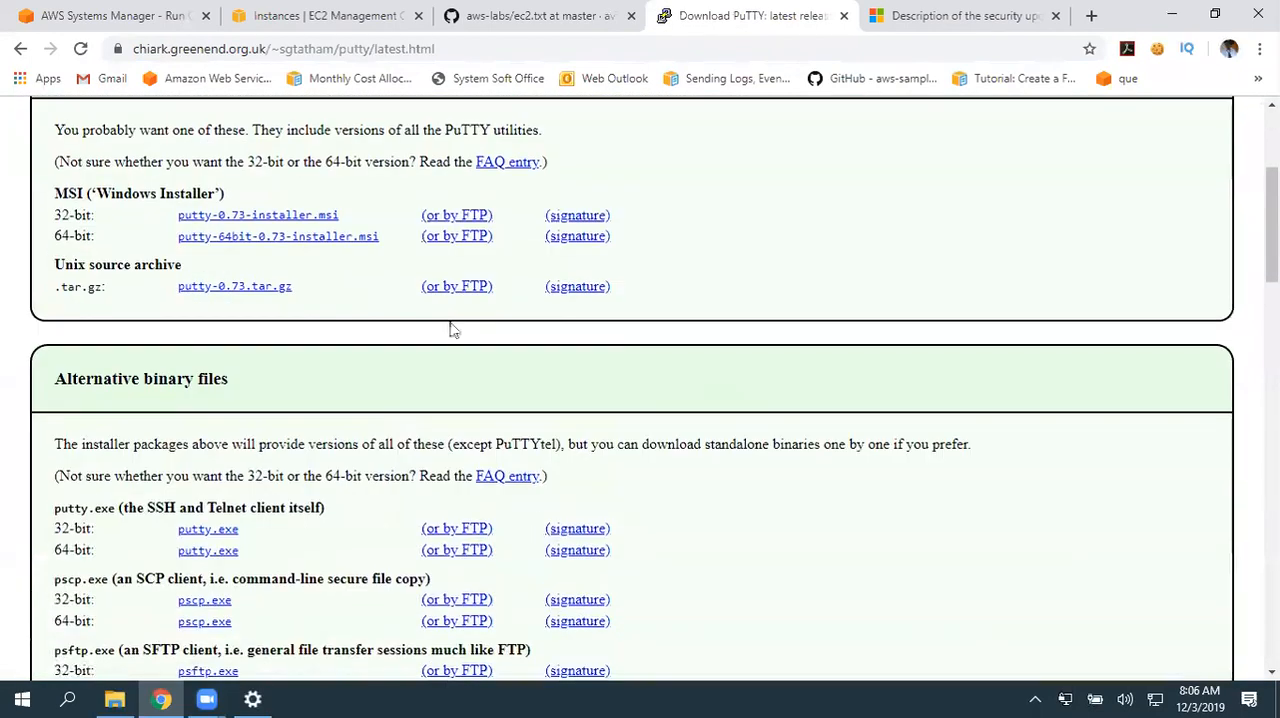
right_click(300, 240)
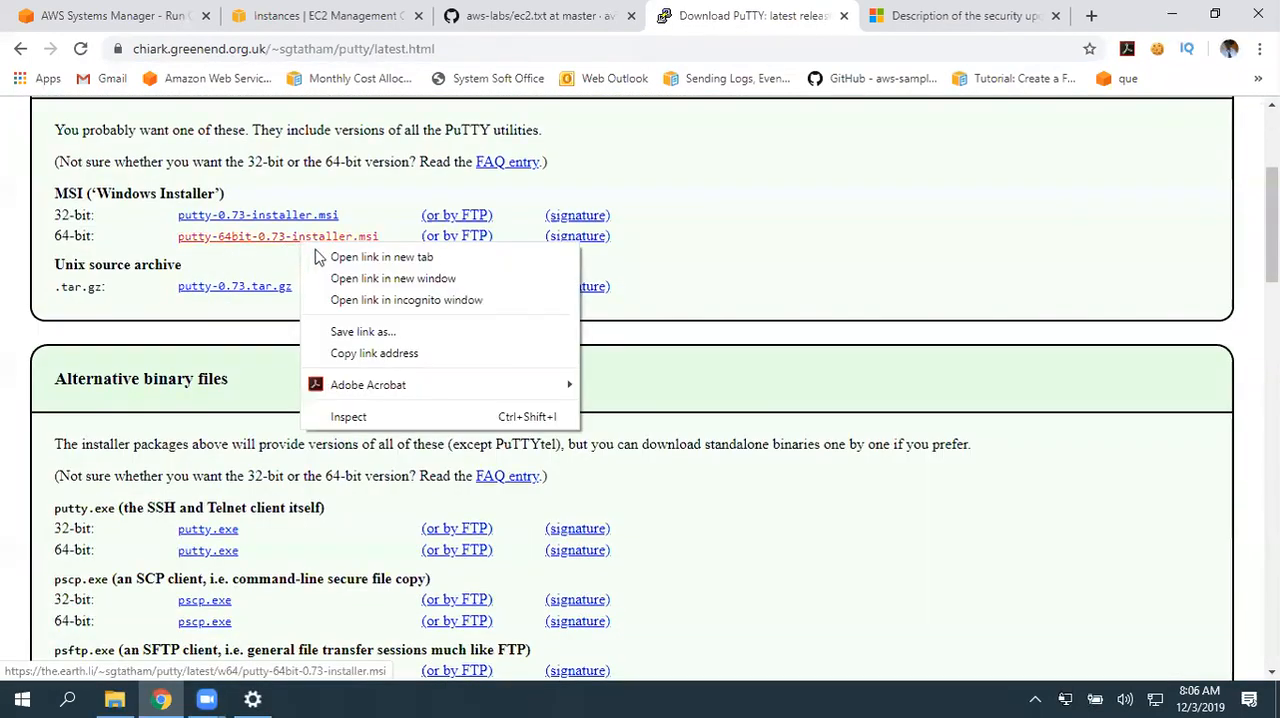
click(365, 353)
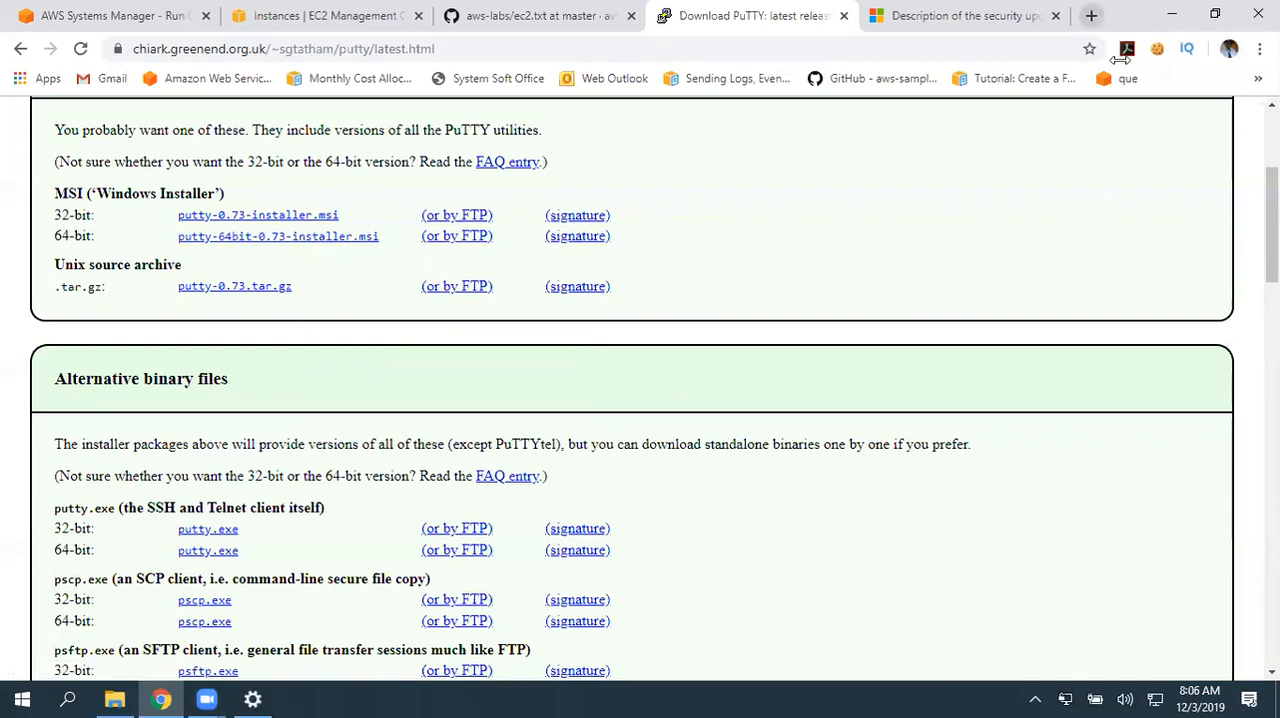
Open the copied PuTTY 64-bit installer link in a new browser tab
click(1091, 15)
text(https://the.earth.li/~sgtatham/putty/latest/w64/putty-64bit-0.73-installer.msi)
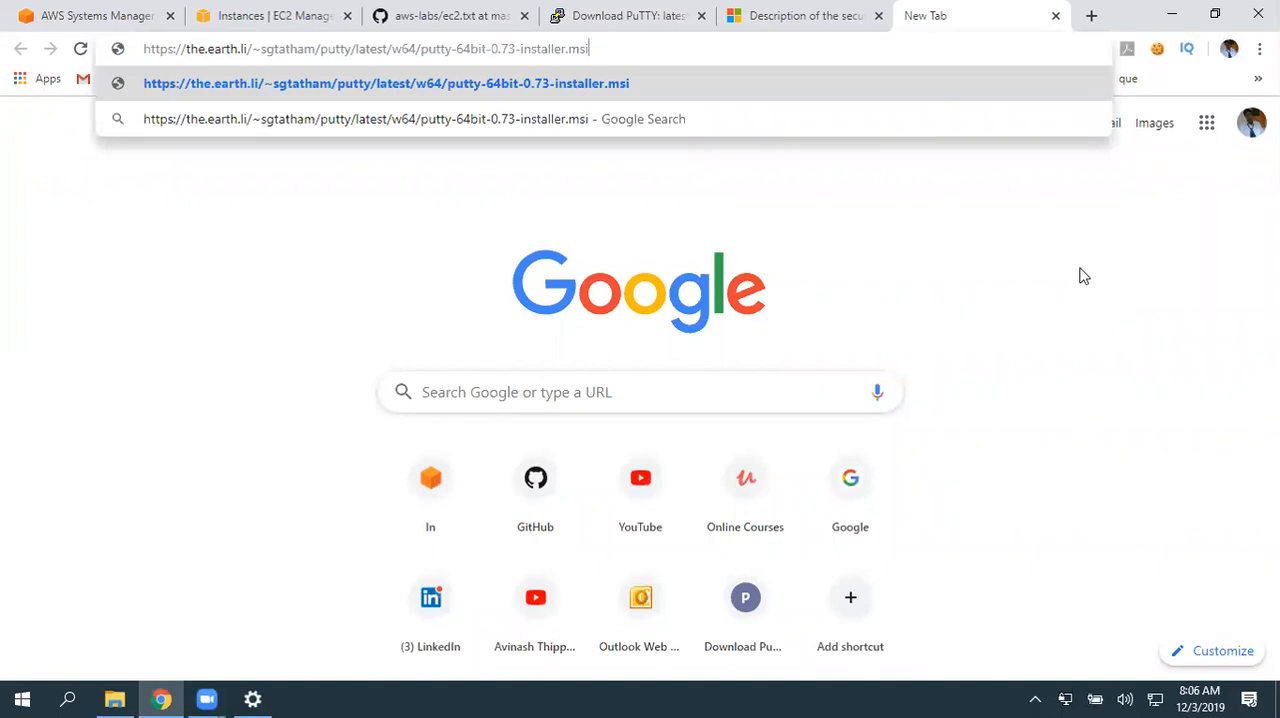
key(Return)
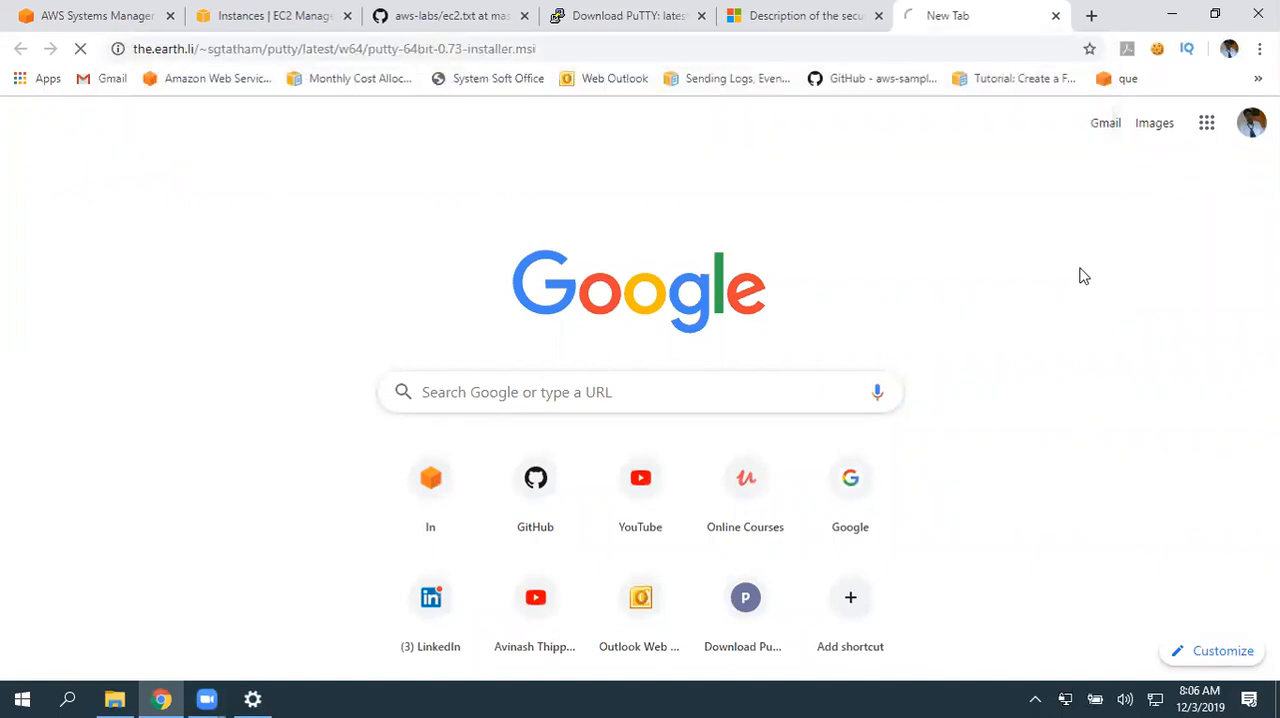
Cancel the PuTTY installer download and paste its copied 64-bit MSI link as the Source of the Run Command form
click(193, 659)
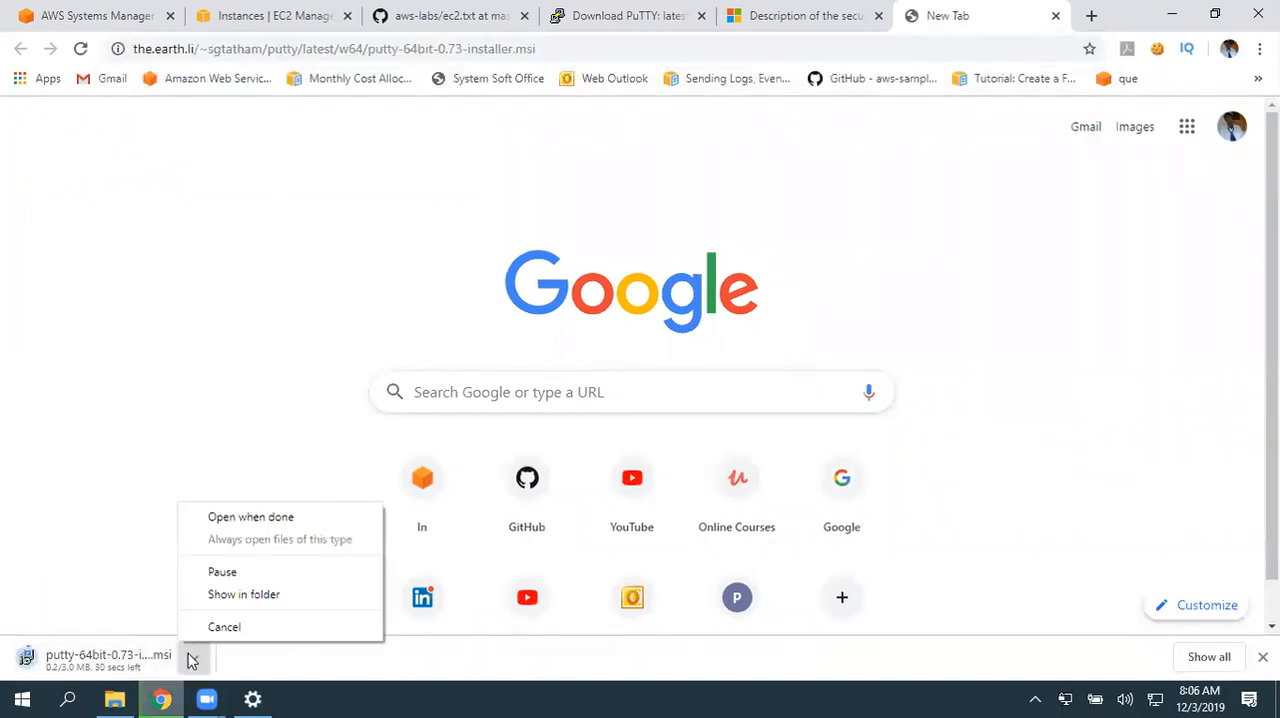
click(205, 628)
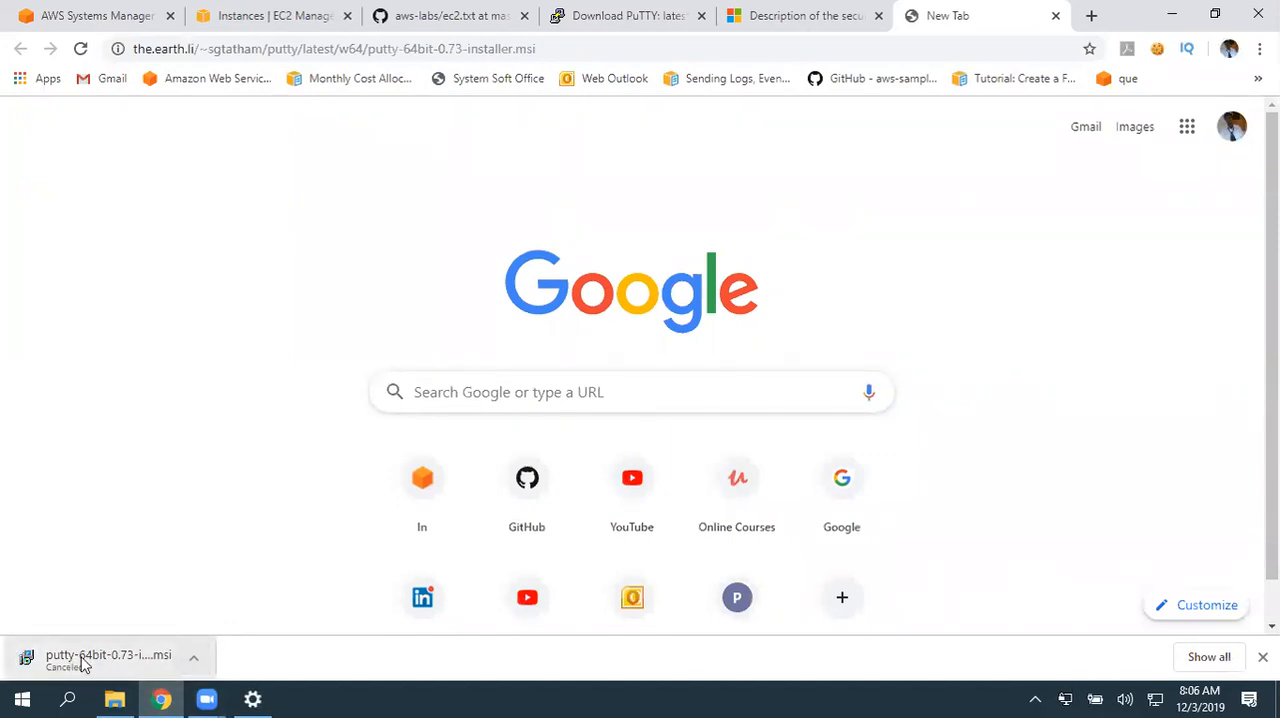
click(95, 15)
text(https://the.earth.li/~sgtatham/putty/latest/w64/putty-64bit-0.73-installer.msi)
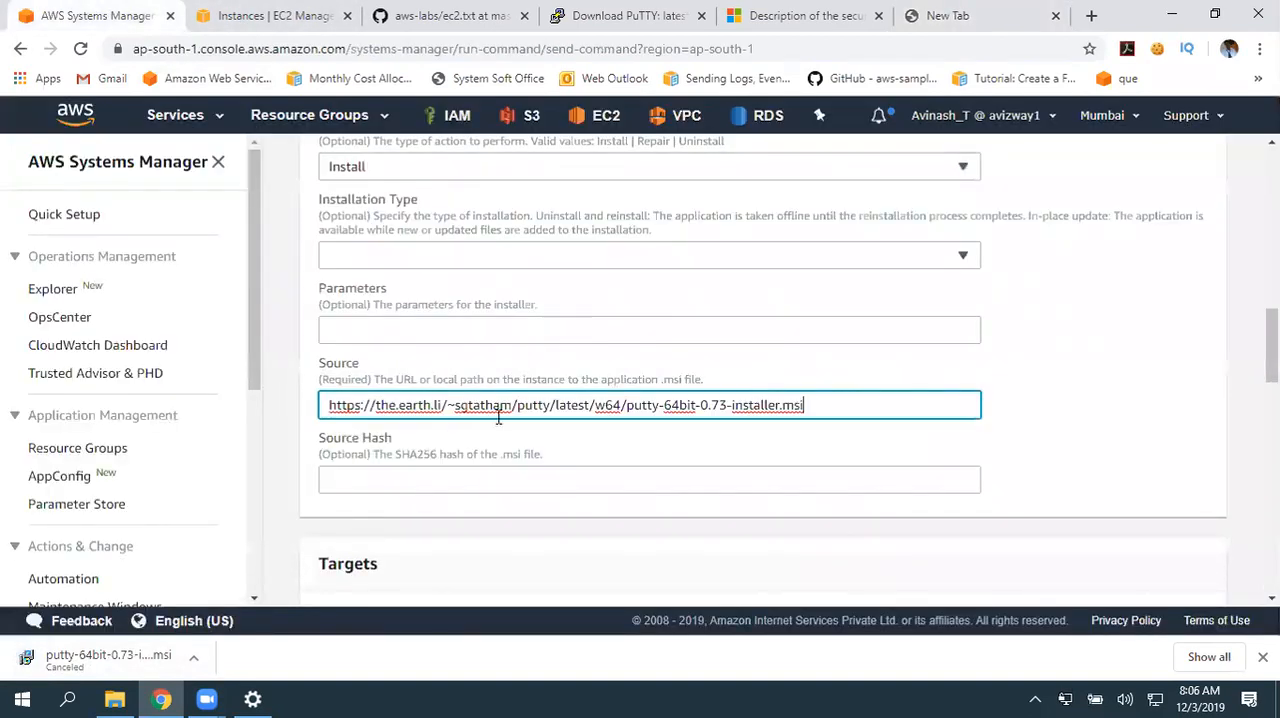
click(1080, 448)
Add the instance tag OS with value Windows as the command's target
scroll(1098, 427, down, 3)
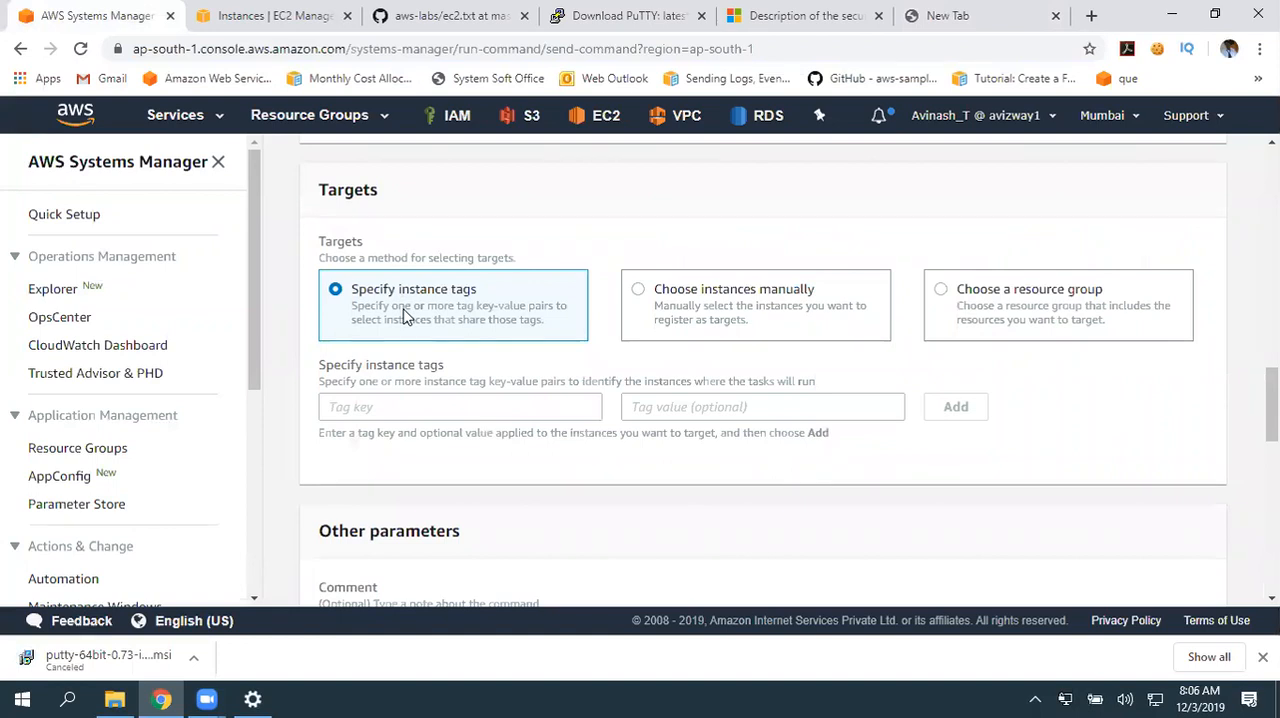
click(428, 407)
text(OS)
key(Tab)
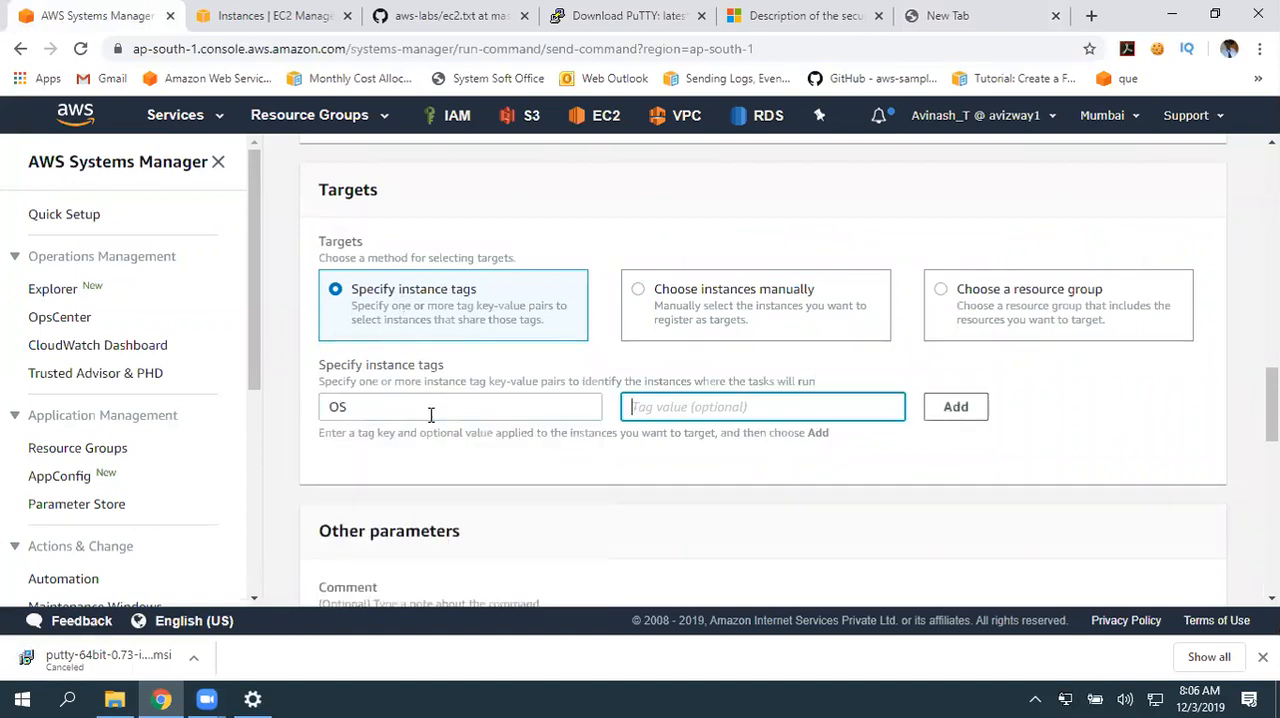
text(Windows)
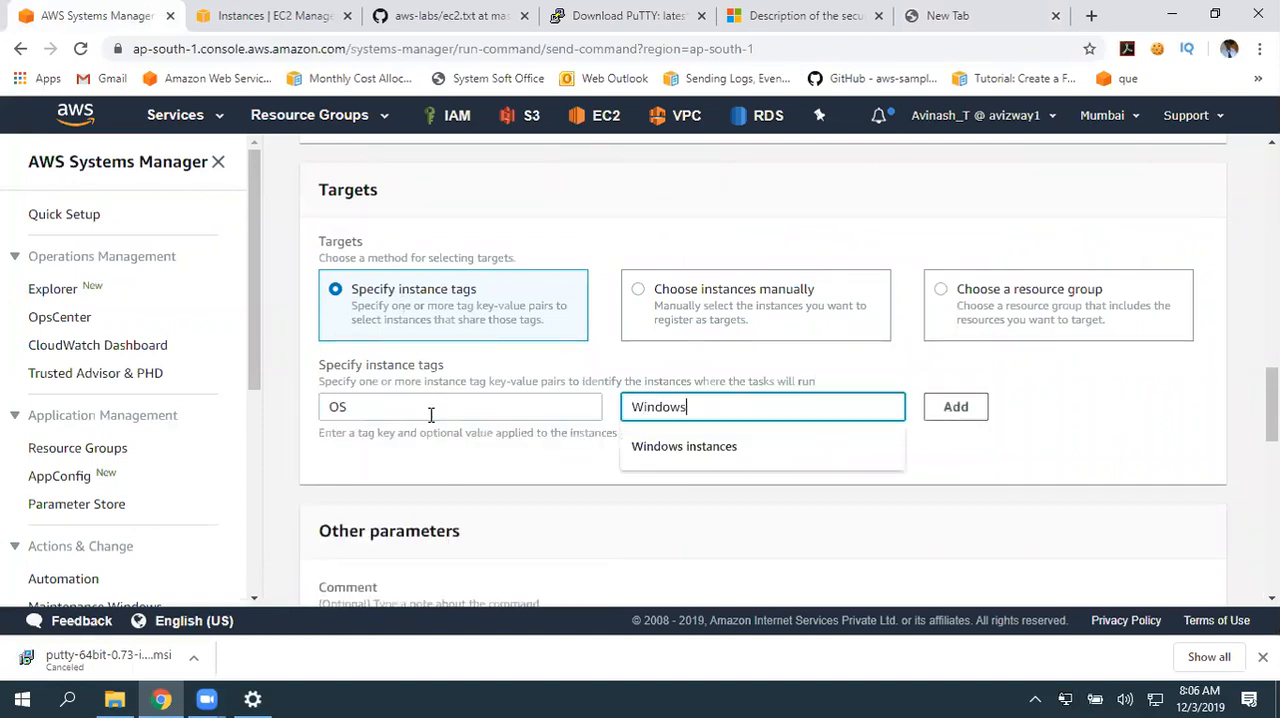
click(966, 406)
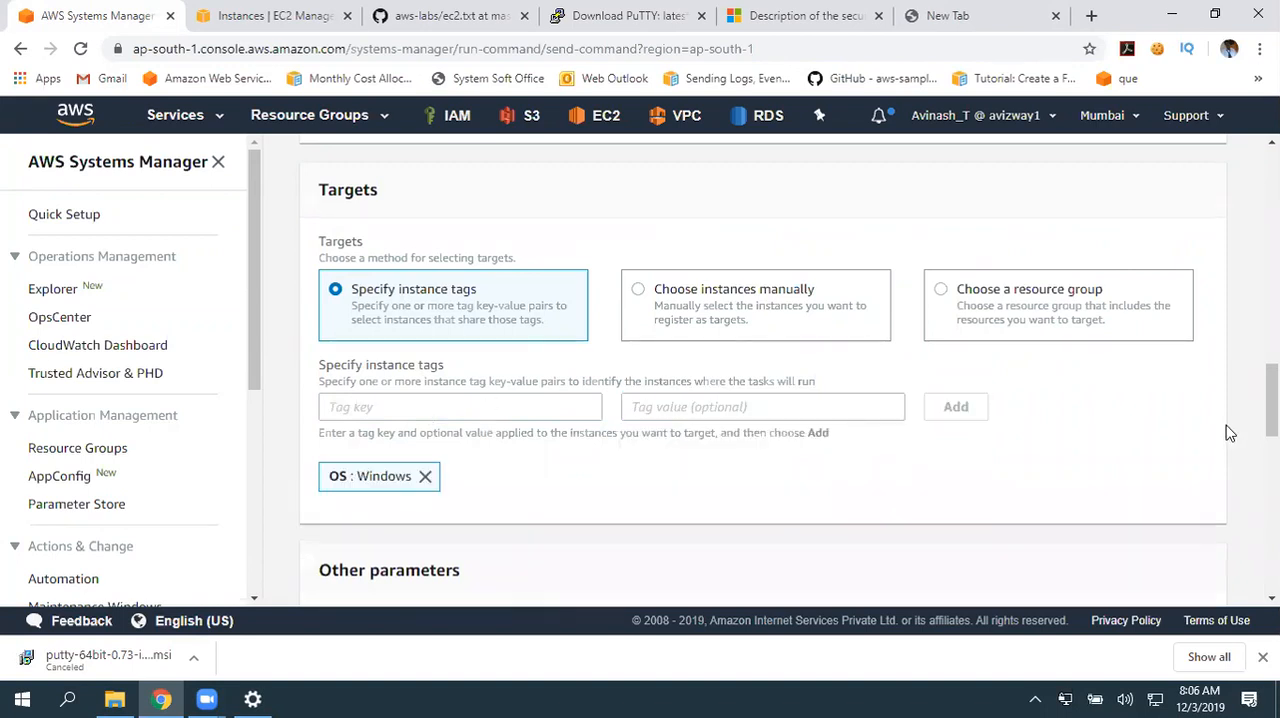
Disable writing the output to an S3 bucket, run the command and dismiss the browser's download bar
scroll(1226, 392, down, 10)
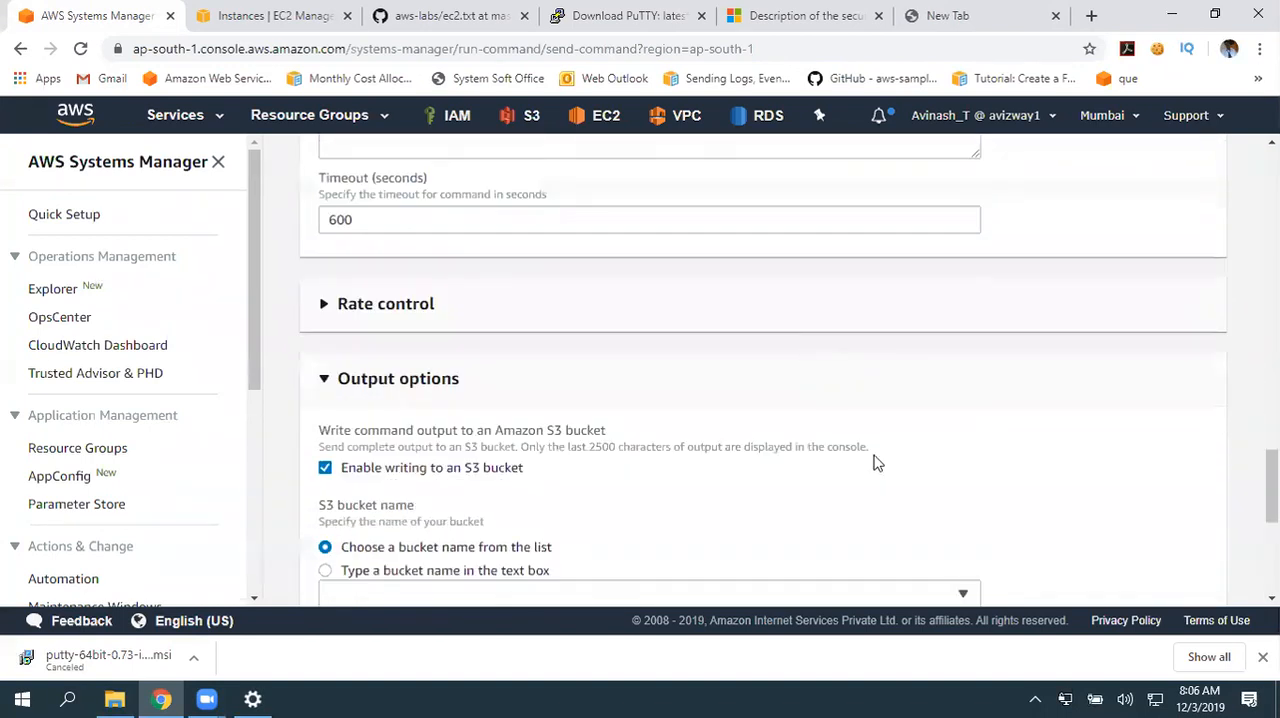
scroll(873, 462, down, 1)
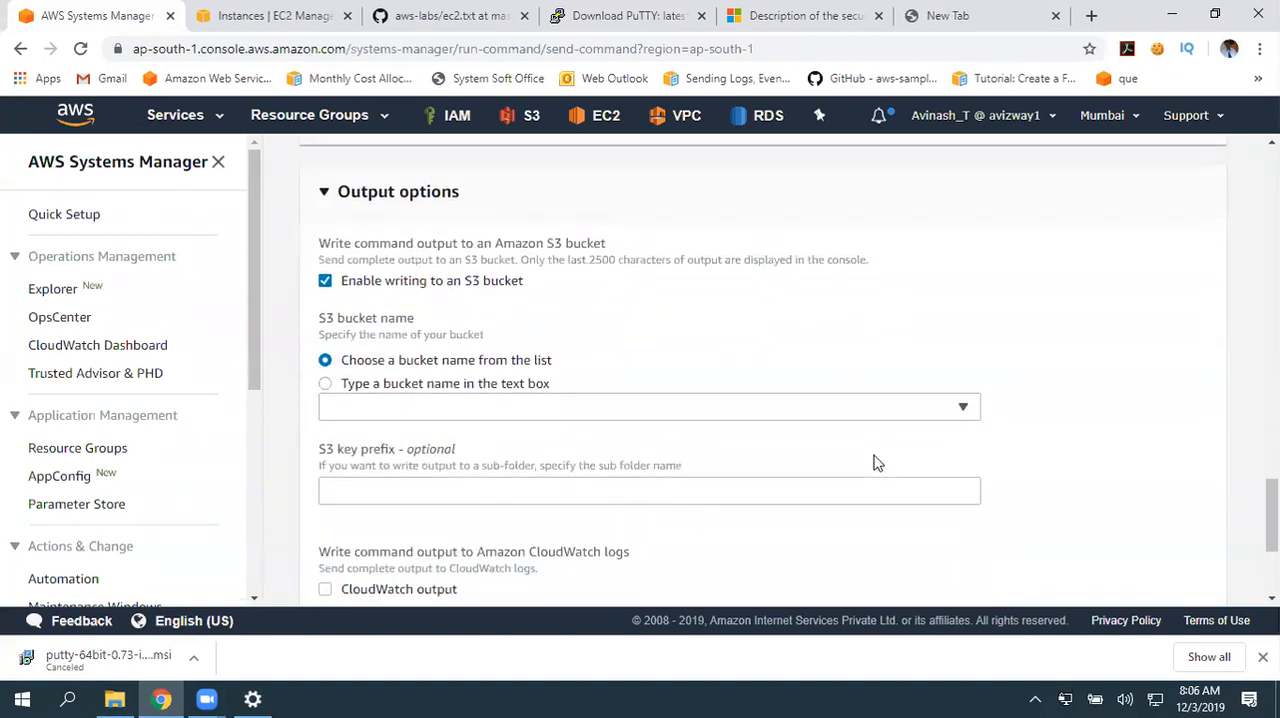
click(378, 285)
scroll(1140, 474, down, 1)
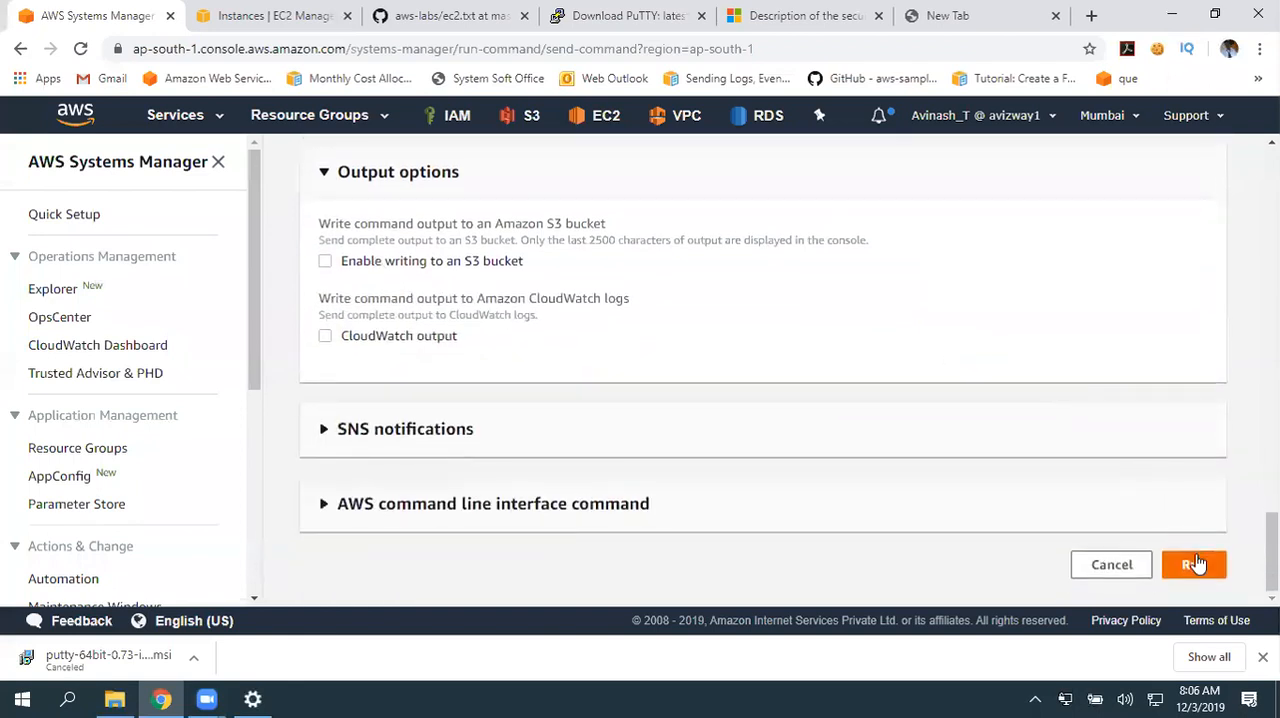
click(1262, 657)
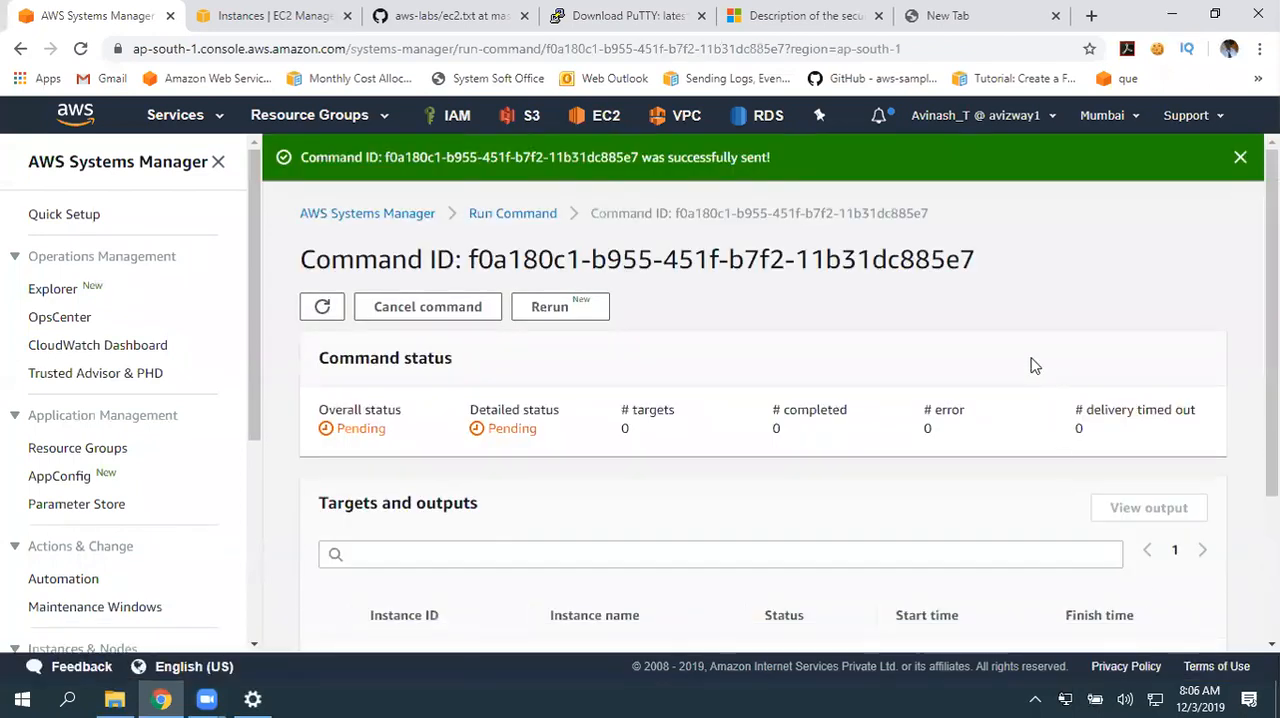
Reload the command page and refresh its status to follow the PuTTY installation on the Windows instance
double_click(502, 429)
click(887, 347)
right_click(1082, 301)
click(1099, 364)
right_click(1108, 280)
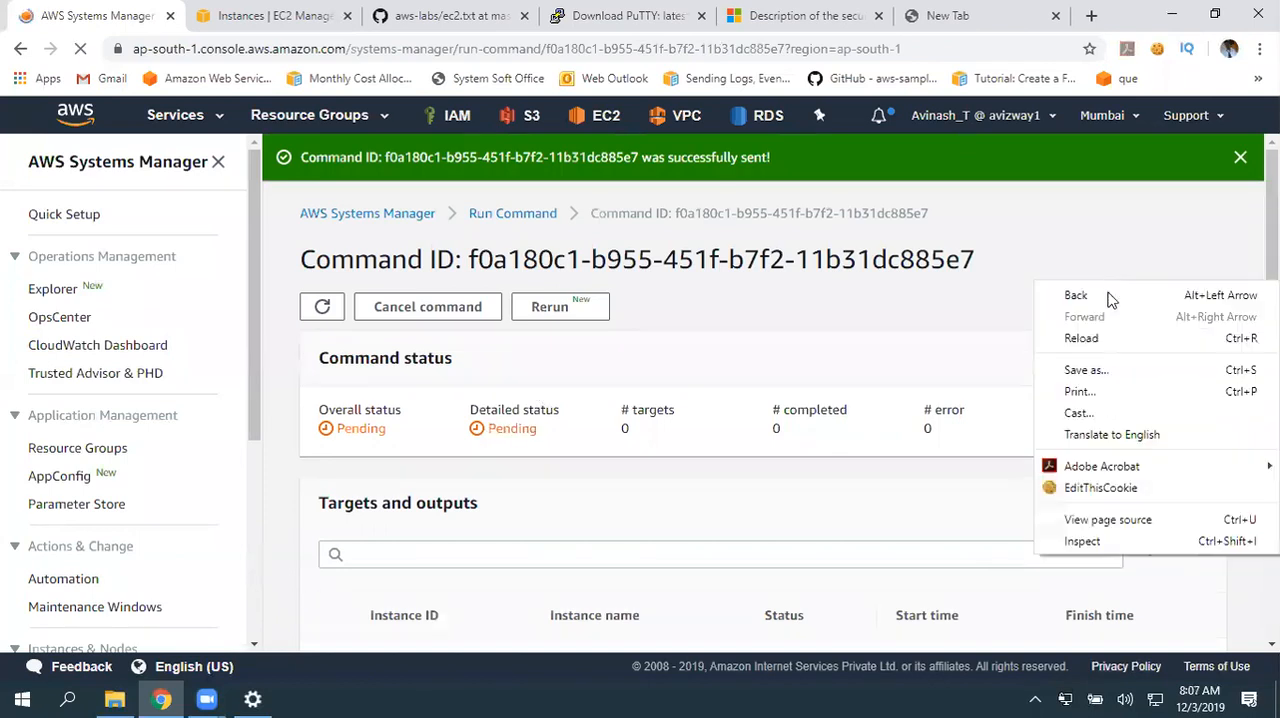
click(1100, 337)
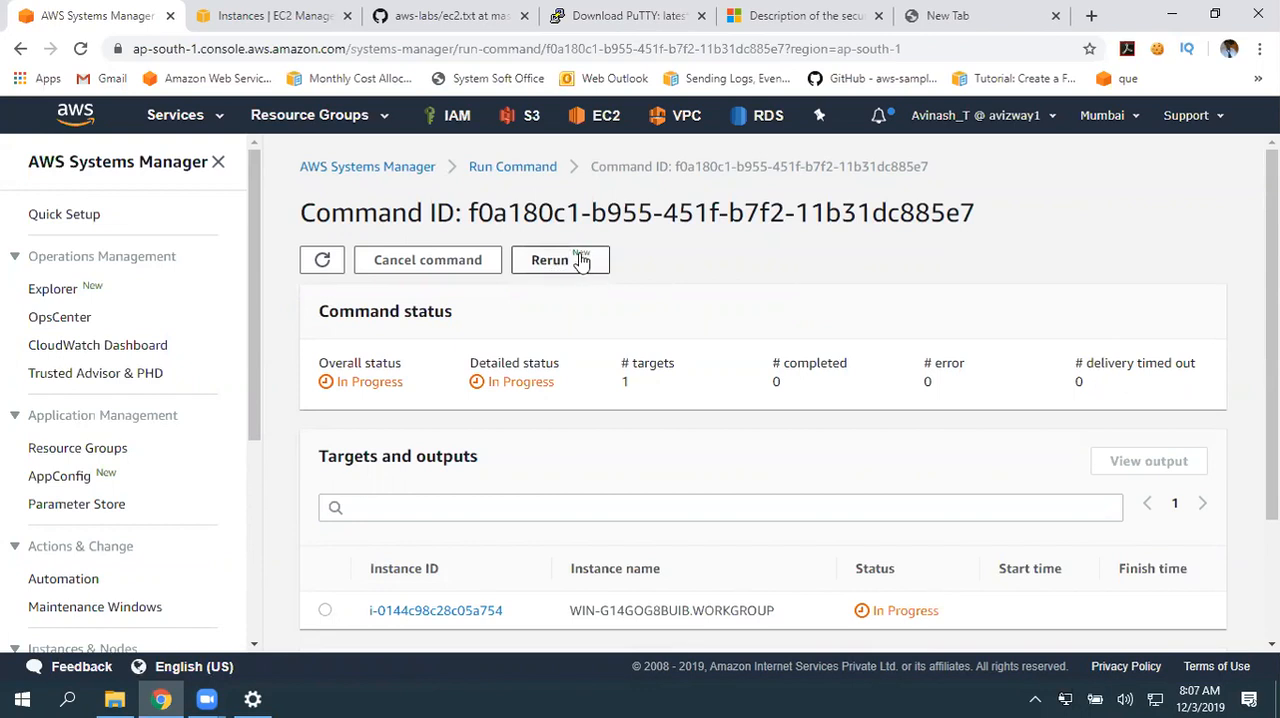
click(322, 260)
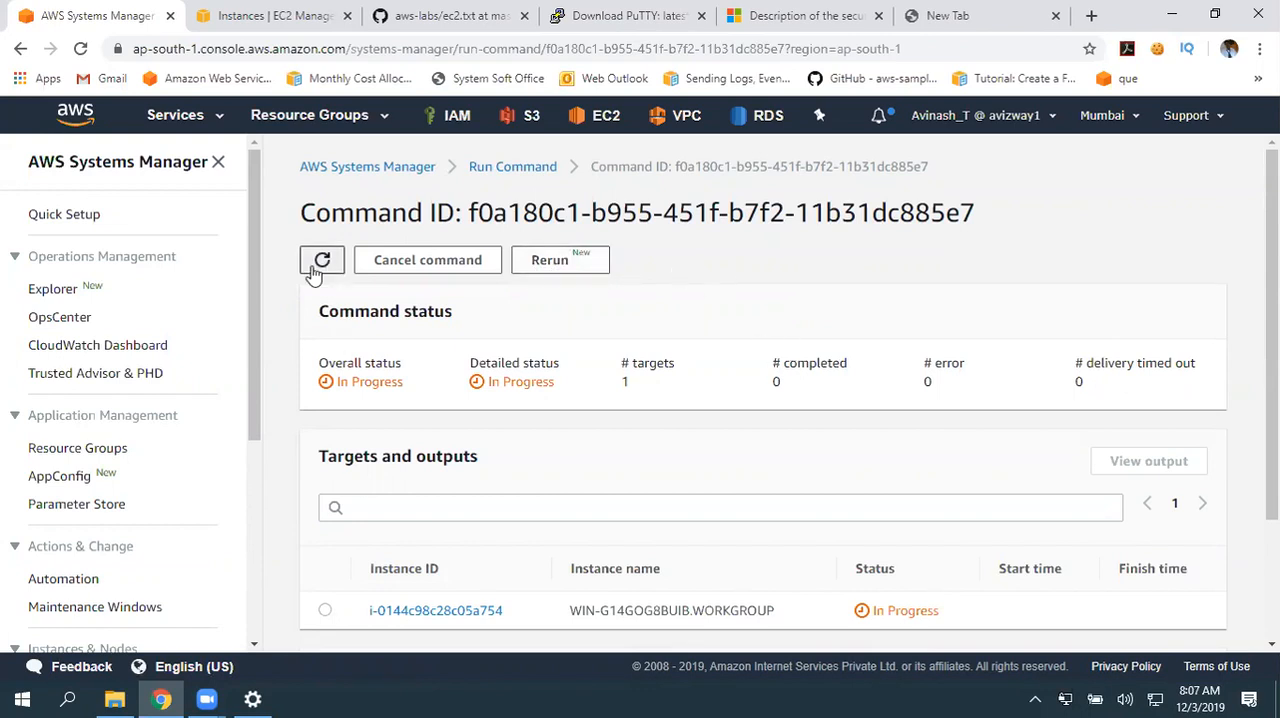
Open the target instance's command output and examine the error text of step 1
scroll(820, 457, down, 2)
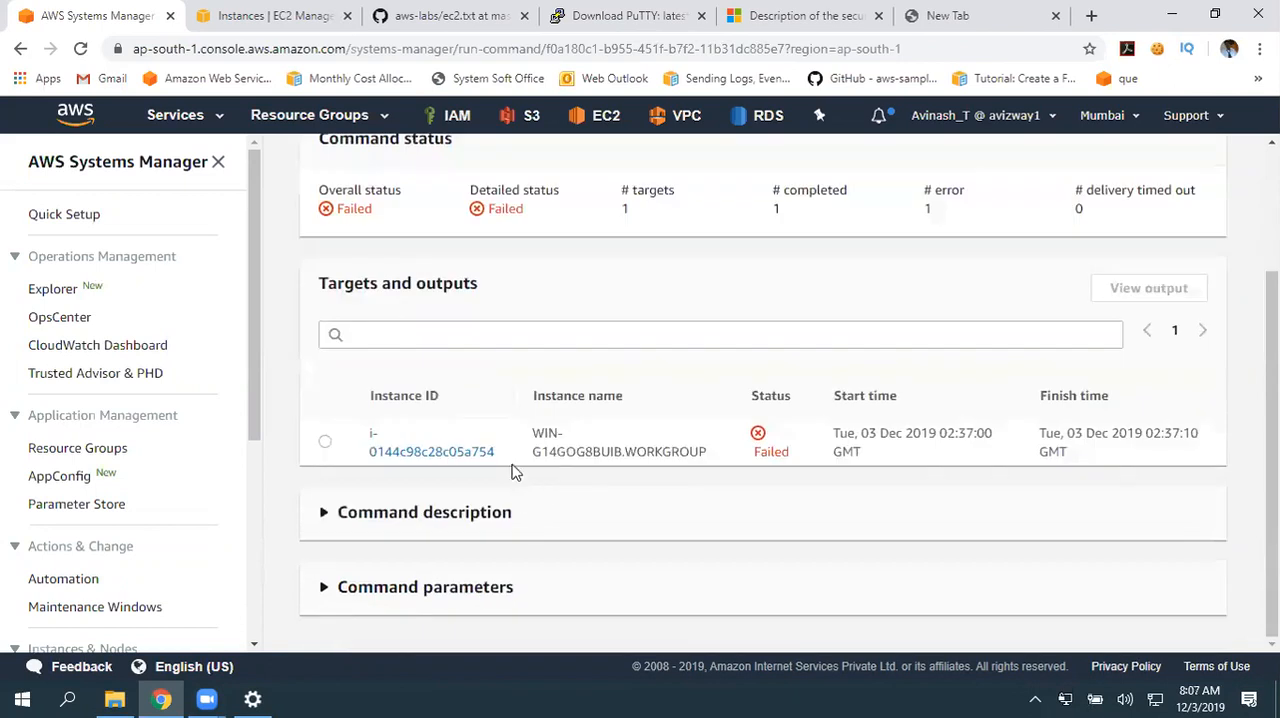
click(455, 455)
click(449, 445)
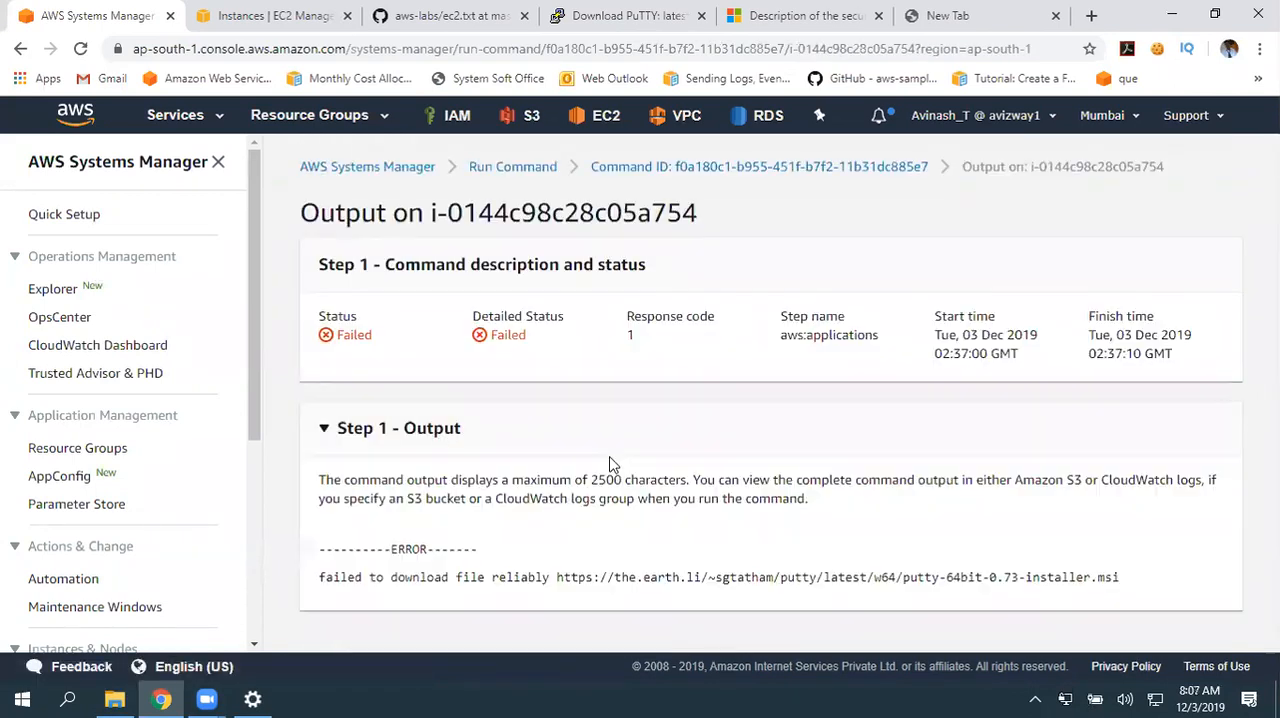
drag(319, 577, 780, 580)
click(1150, 594)
drag(438, 582, 286, 591)
click(286, 591)
Return to the Run Command list and start a new command using the AWS-InstallApplication document
click(831, 168)
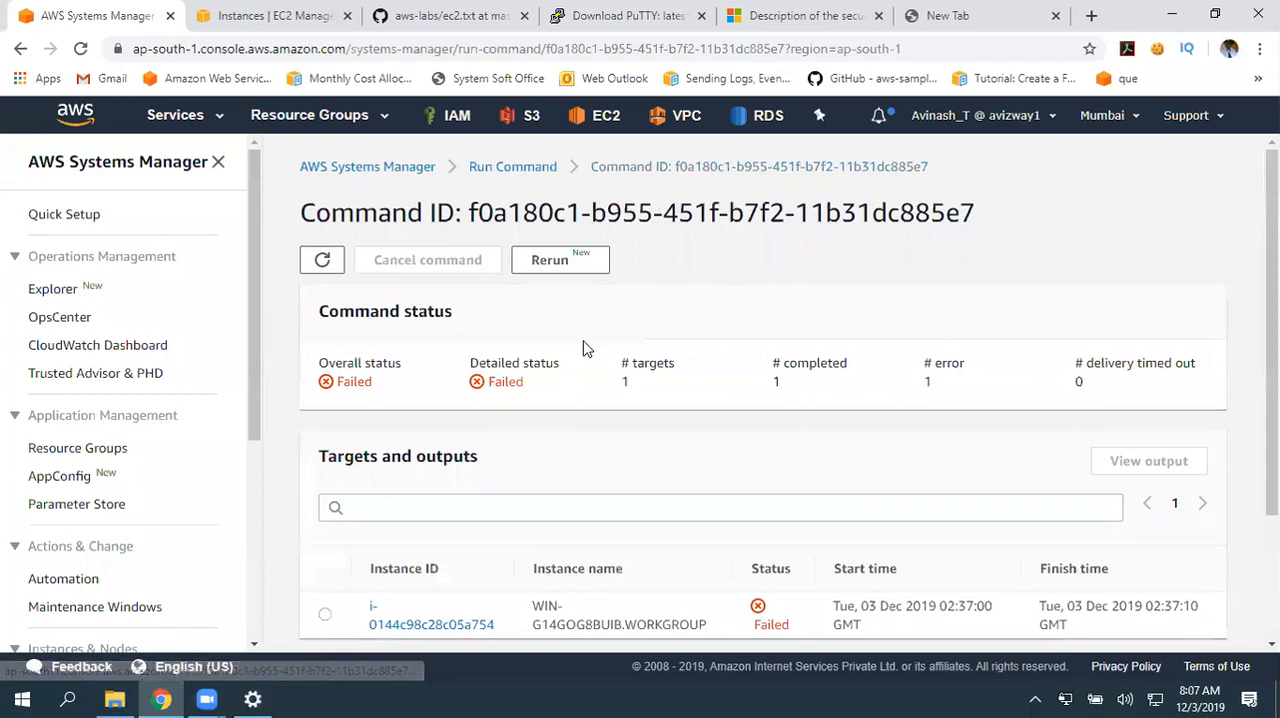
scroll(660, 480, down, 1)
scroll(700, 600, up, 1)
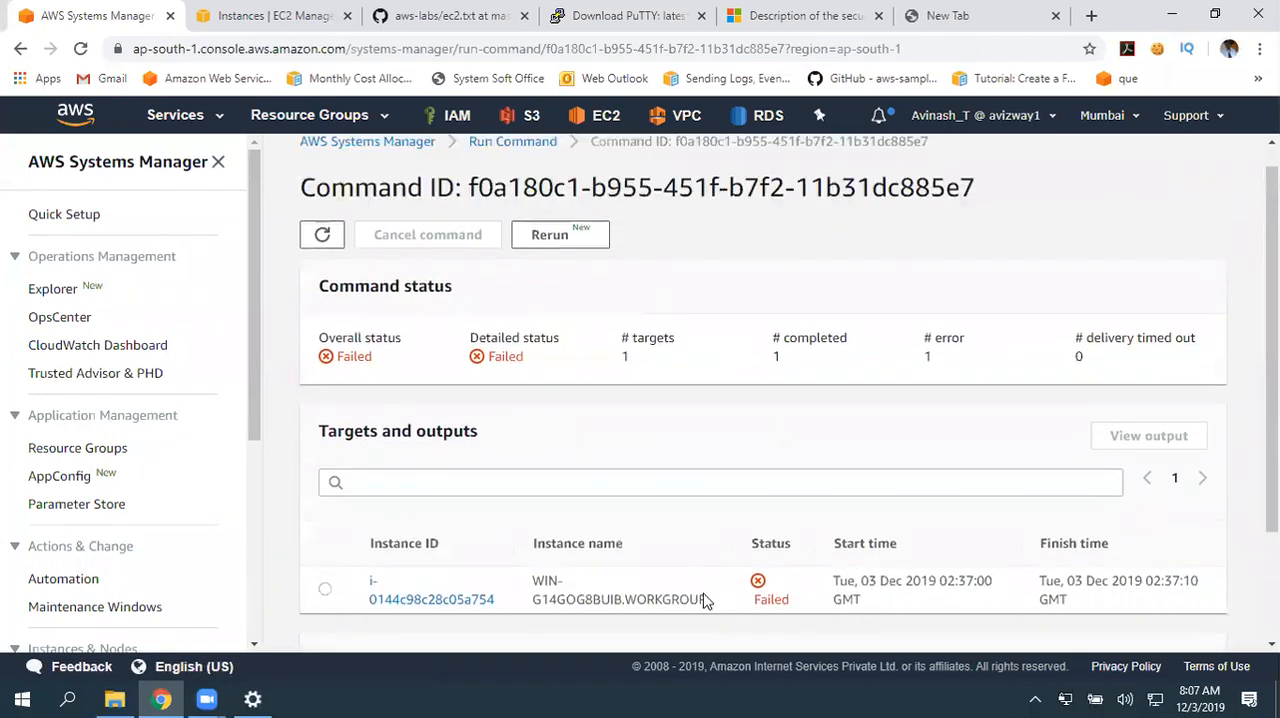
click(512, 167)
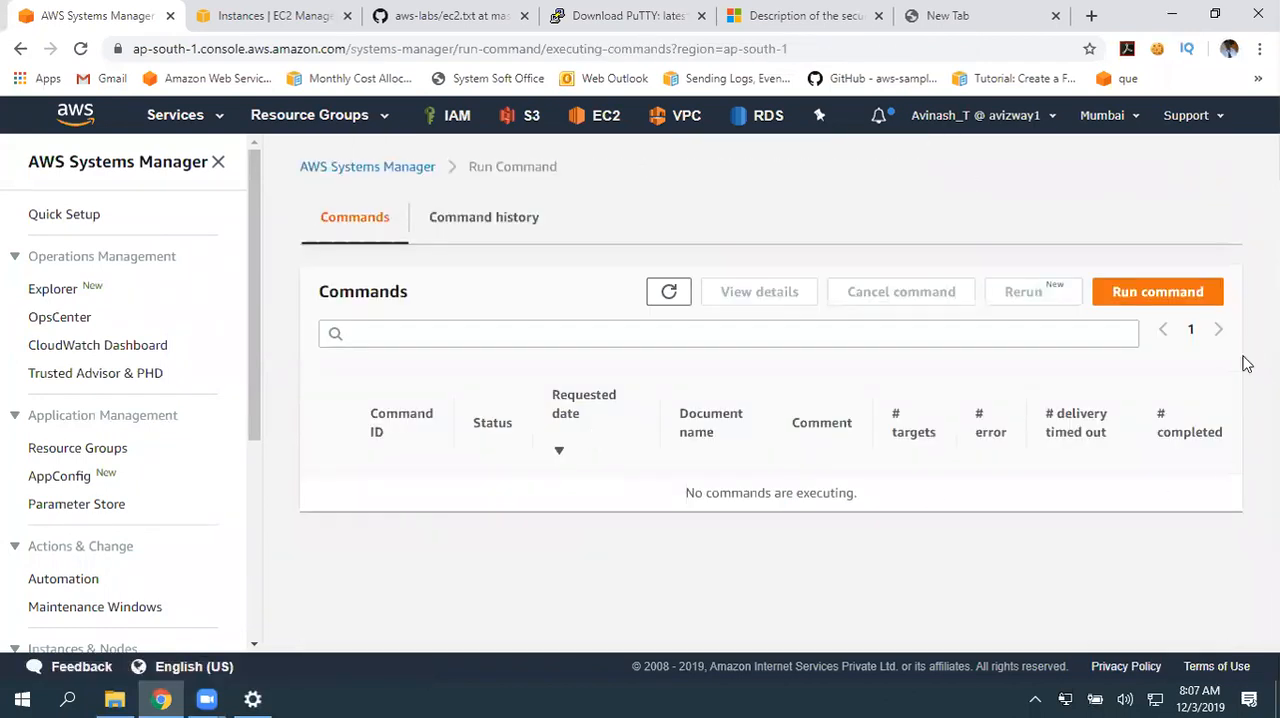
click(1123, 289)
scroll(1010, 362, down, 2)
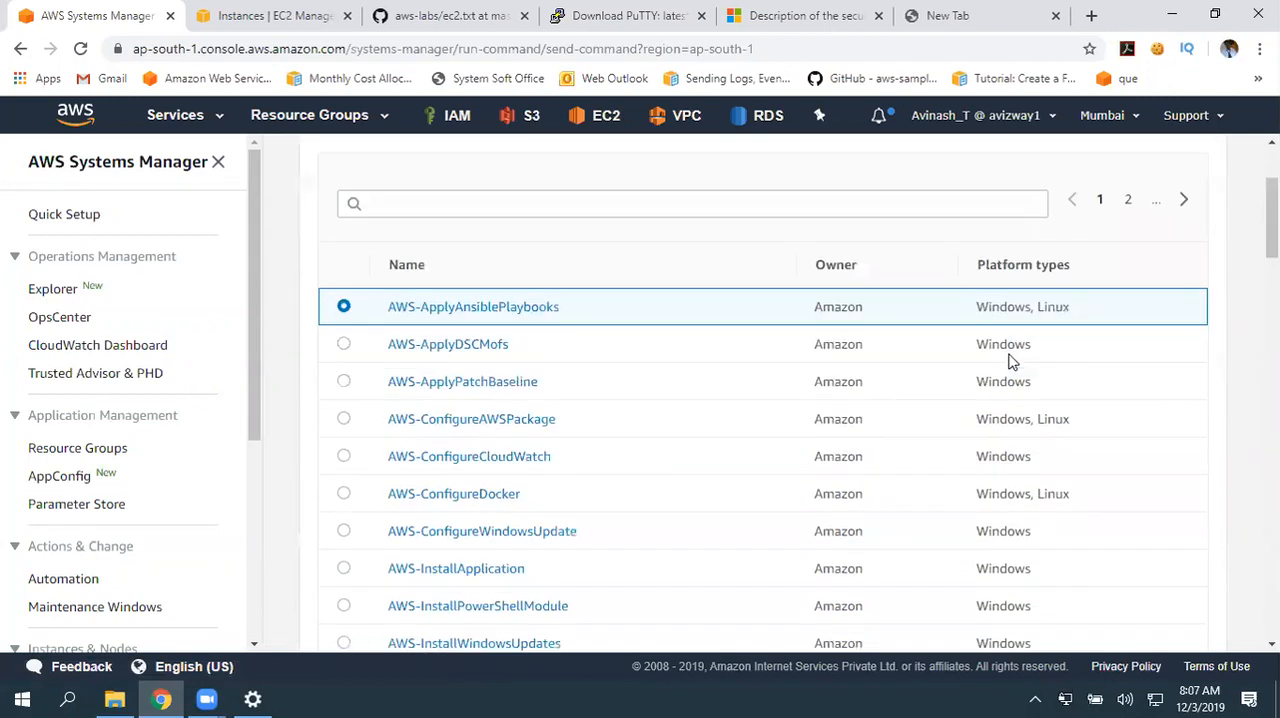
scroll(868, 404, down, 1)
click(344, 477)
scroll(1037, 446, down, 5)
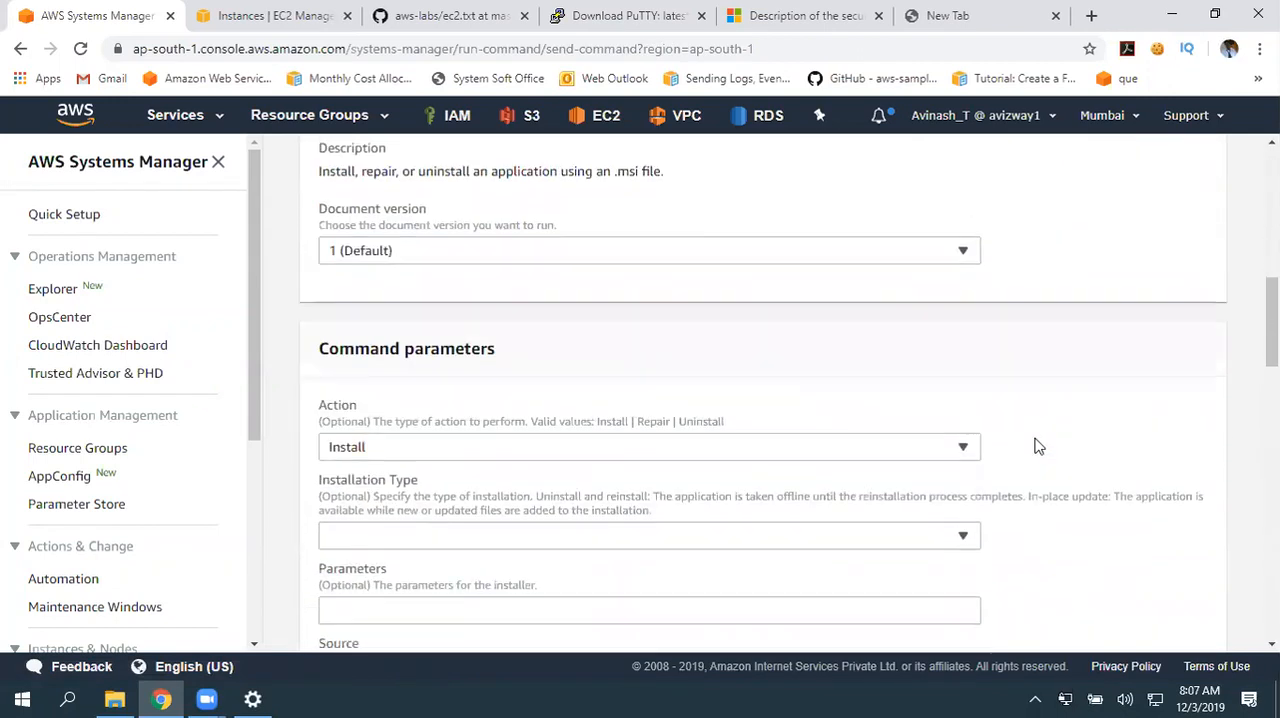
Paste the PuTTY 64-bit installer link as the Source, keeping Install as the action
scroll(1037, 446, down, 1)
click(386, 590)
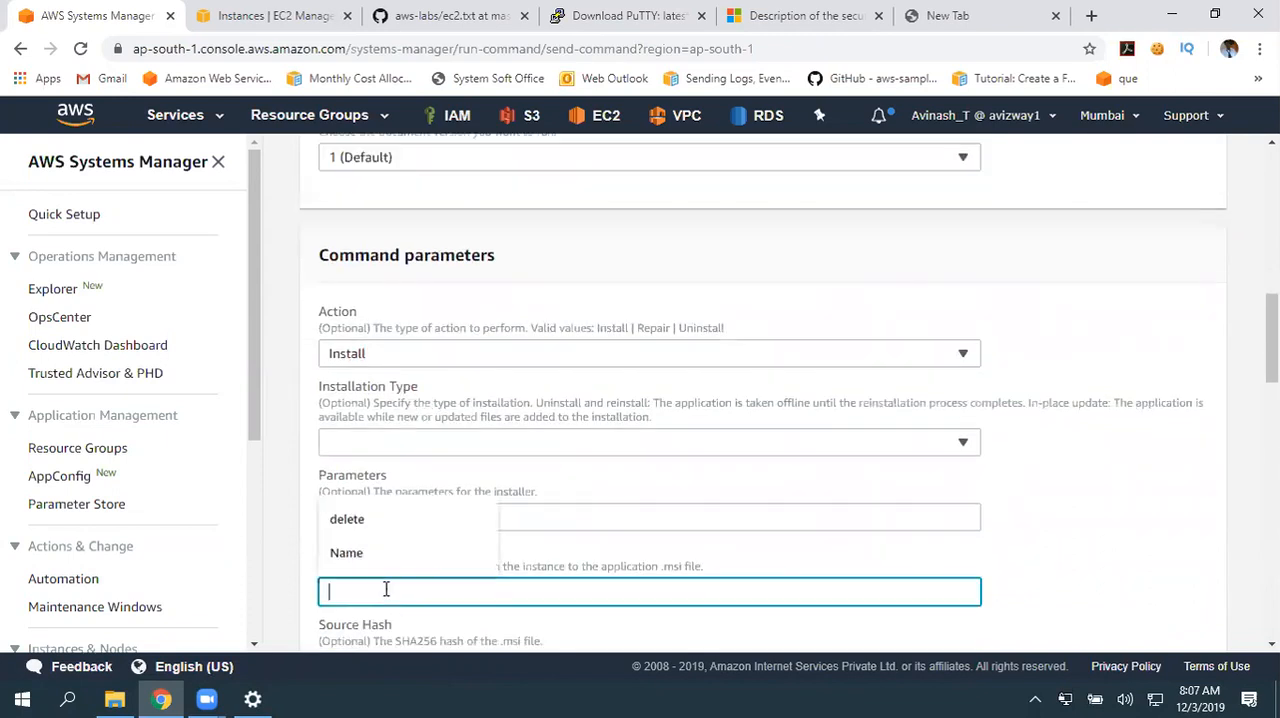
text(https://the.earth.li/~sgtatham/putty/latest/w64/putty-64bit-0.73-installer.msi)
Choose instances manually as the targeting method and select the instance Production Server for App 2
scroll(1203, 540, down, 4)
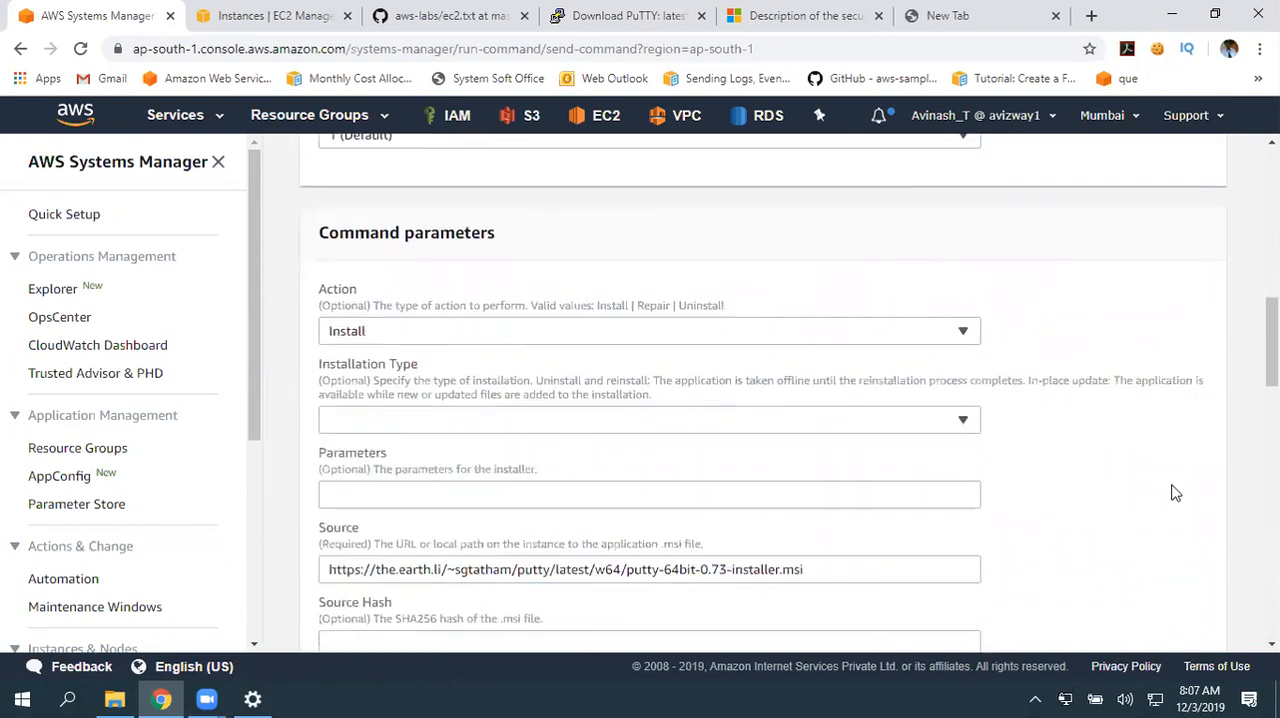
click(740, 476)
scroll(574, 394, down, 3)
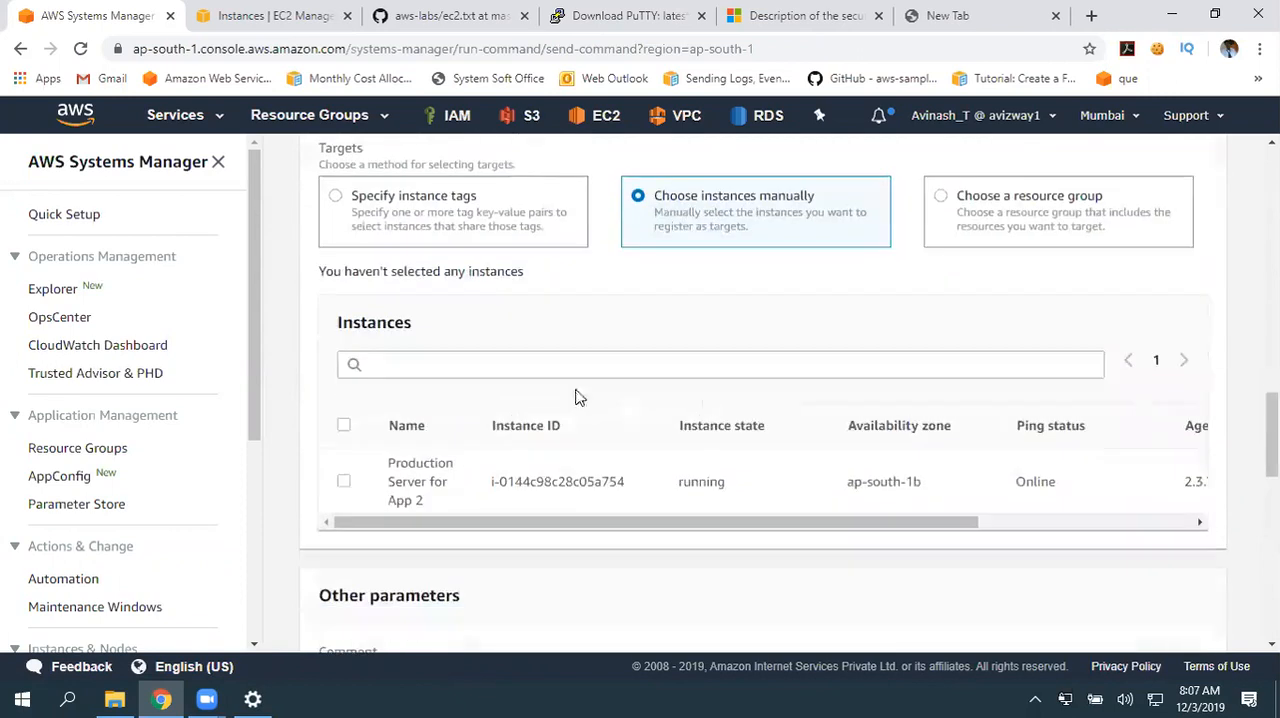
click(346, 485)
Turn off S3 output for the manually targeted install command and run it
scroll(1230, 372, down, 8)
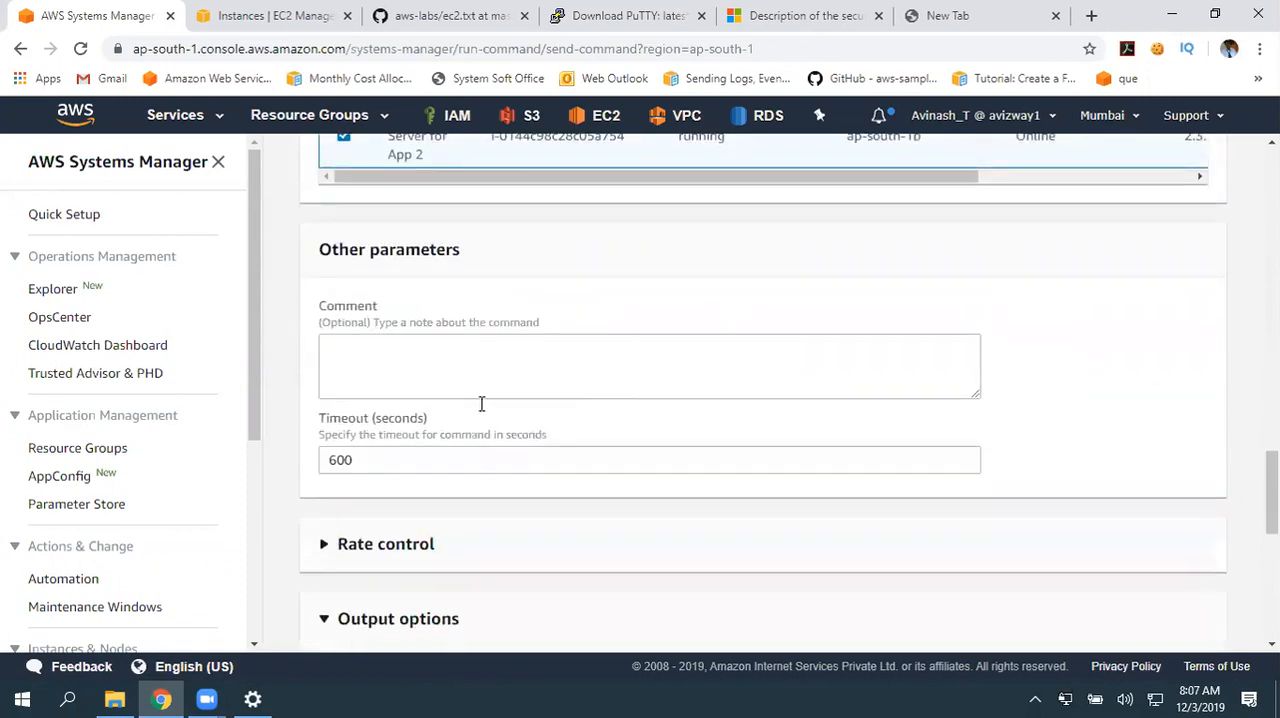
click(472, 337)
scroll(1157, 483, down, 1)
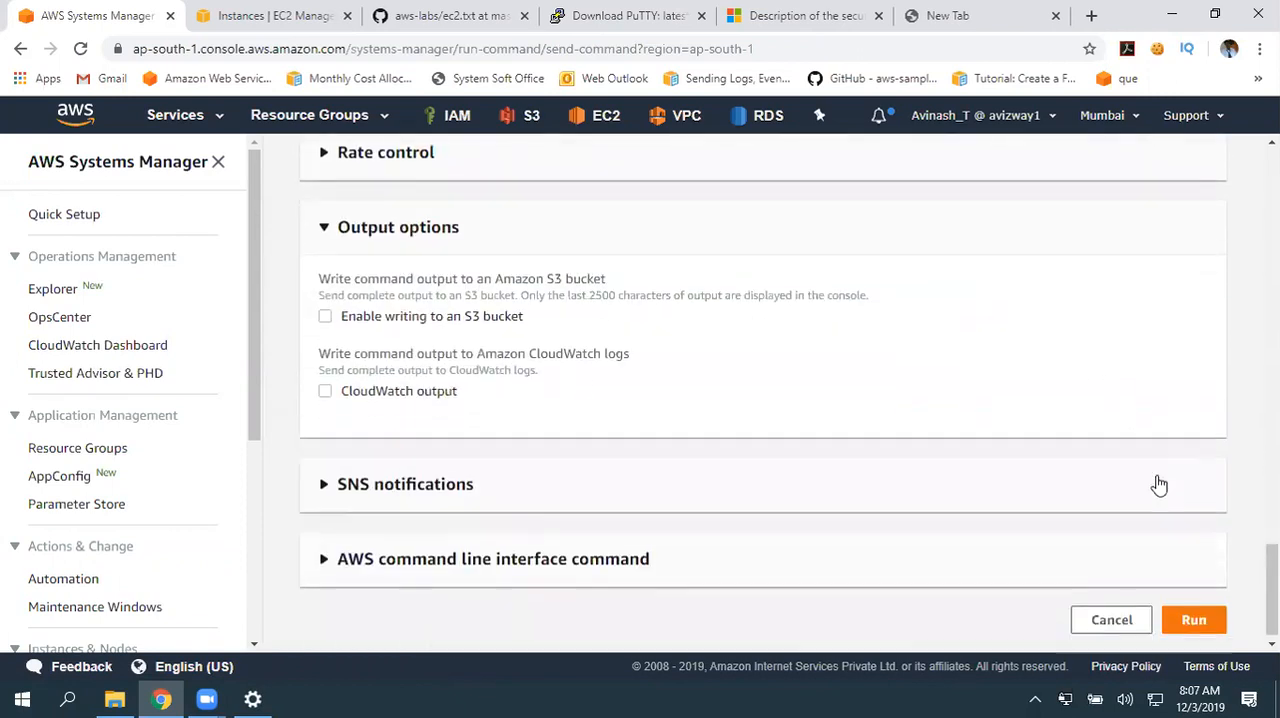
click(1200, 612)
Reload the new command's page repeatedly and refresh its status to follow the second installation attempt
right_click(1075, 248)
click(1095, 307)
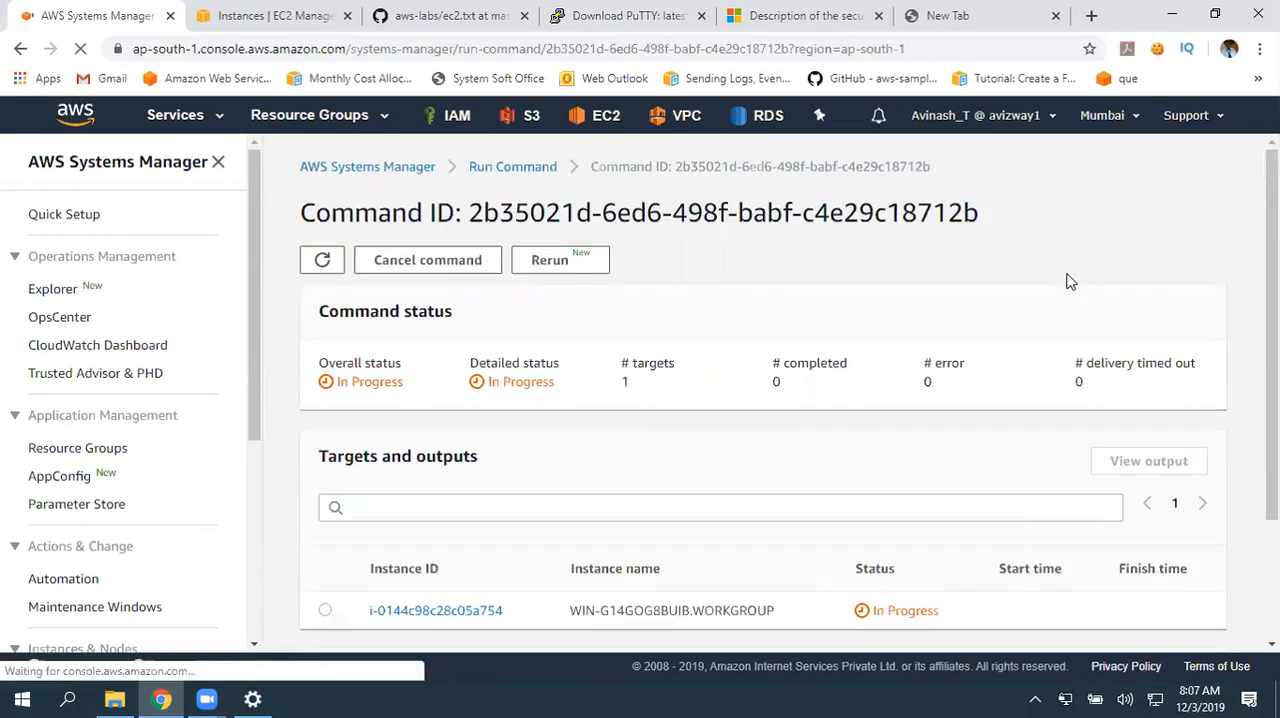
right_click(1088, 252)
click(1077, 305)
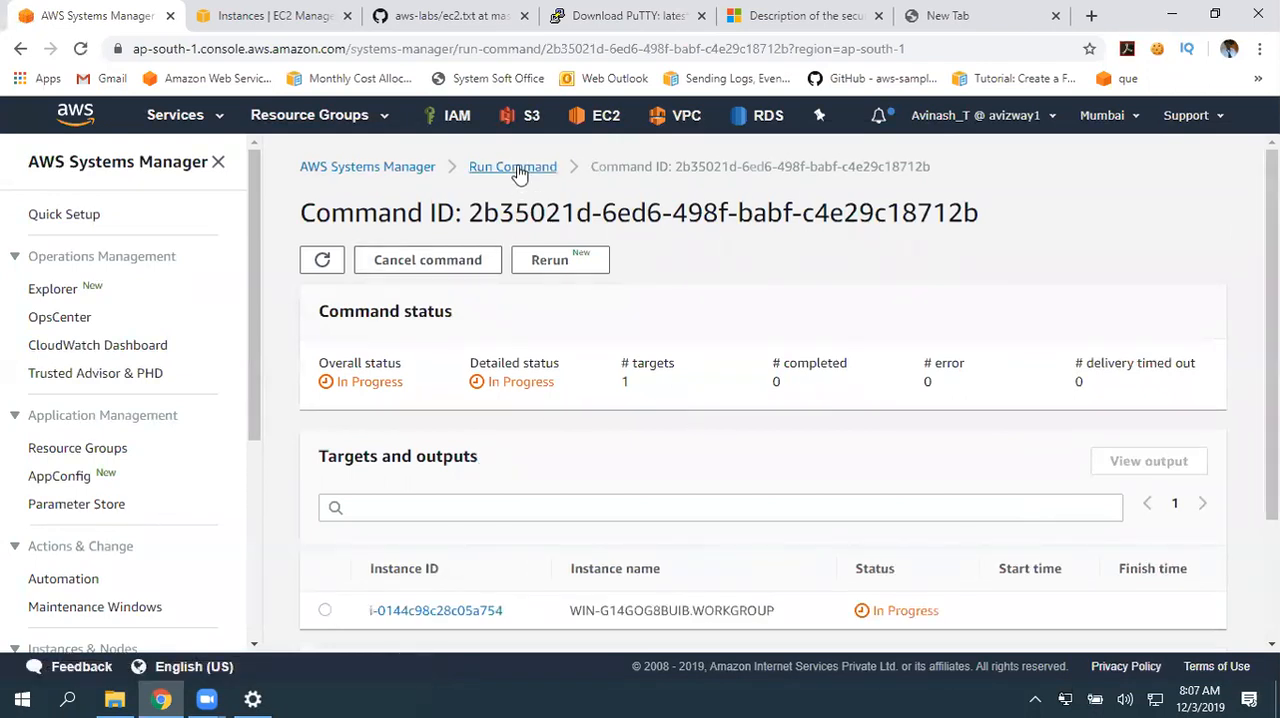
right_click(908, 283)
click(958, 336)
click(322, 259)
Open the instance's output for the second attempt and examine the reported error about the installer file
double_click(762, 625)
click(440, 624)
click(496, 428)
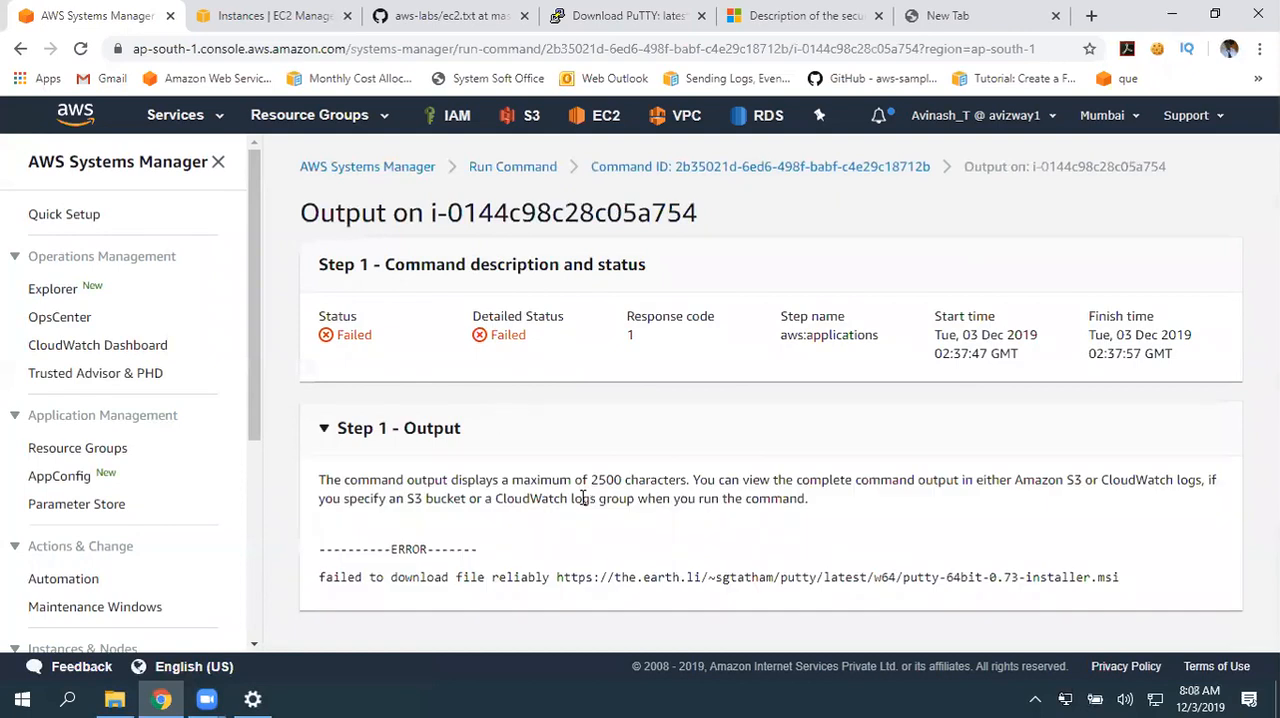
drag(428, 578, 1120, 578)
click(688, 522)
Go back to the Run Command list and start another new command
click(640, 170)
click(510, 170)
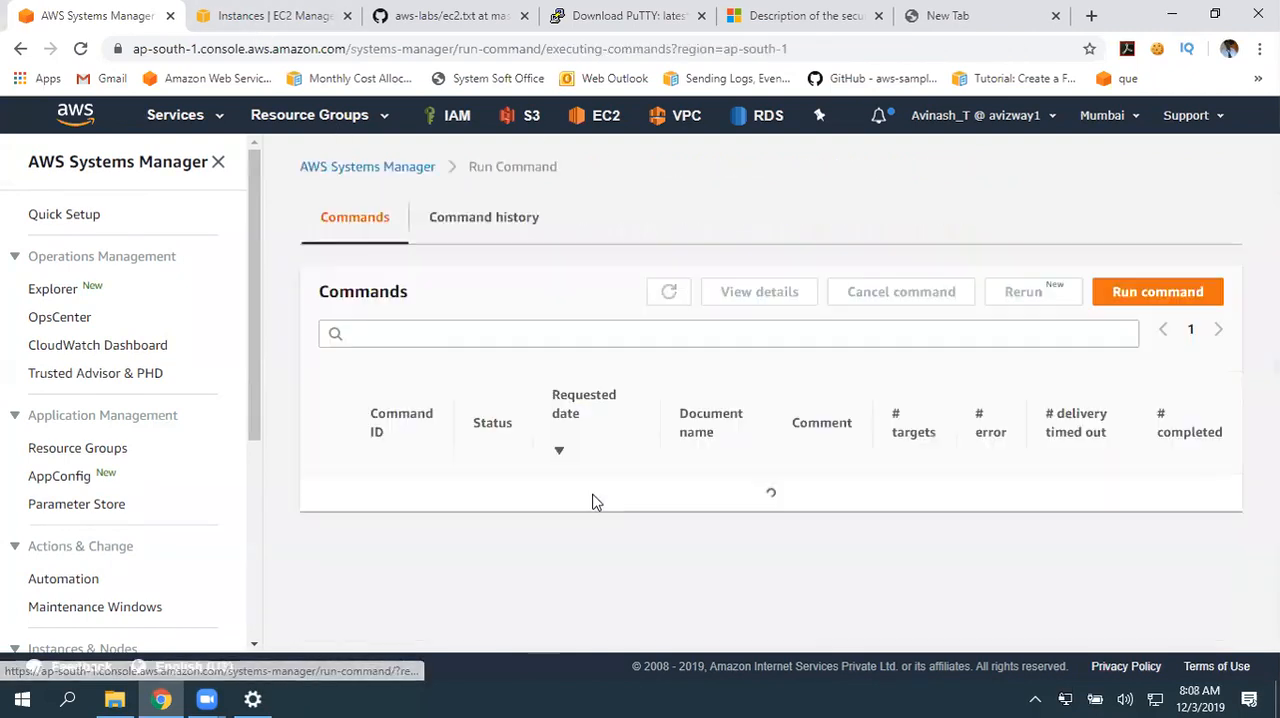
click(1160, 292)
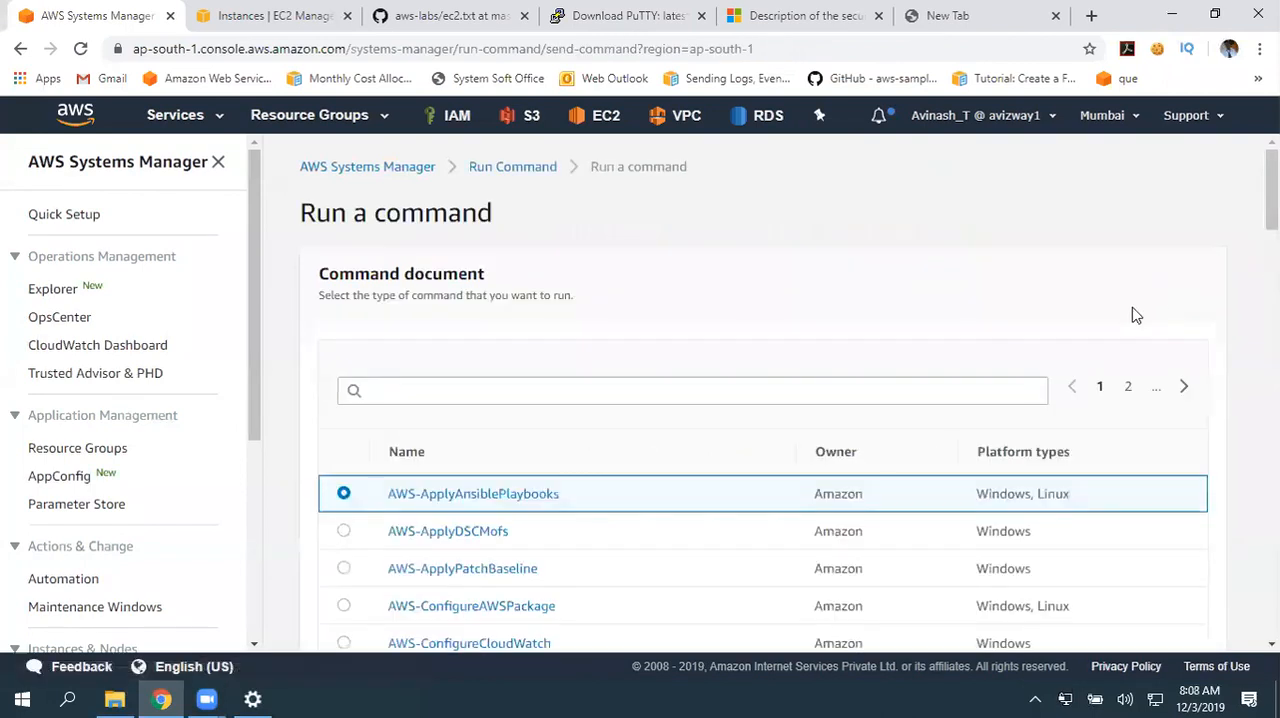
Browse to the third page of command documents and highlight AWS-UpdateSSMAgent
scroll(1131, 314, down, 2)
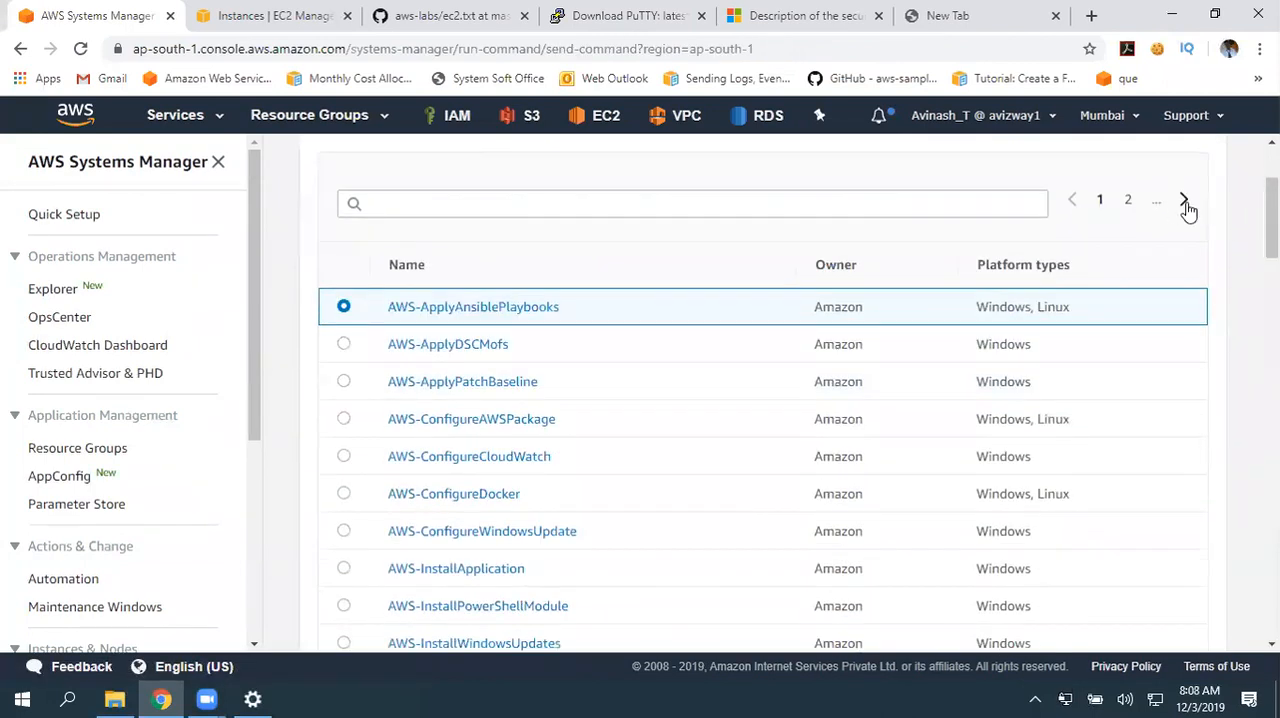
click(1184, 199)
click(1184, 199)
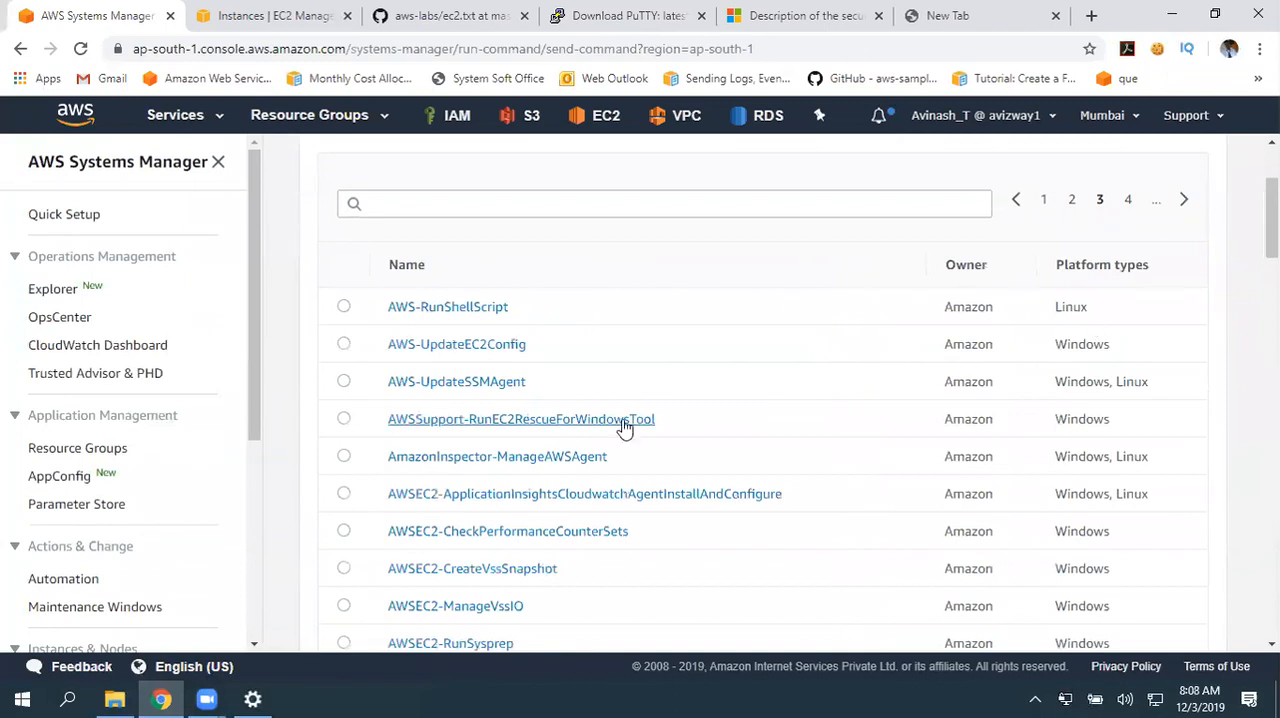
drag(568, 381, 398, 381)
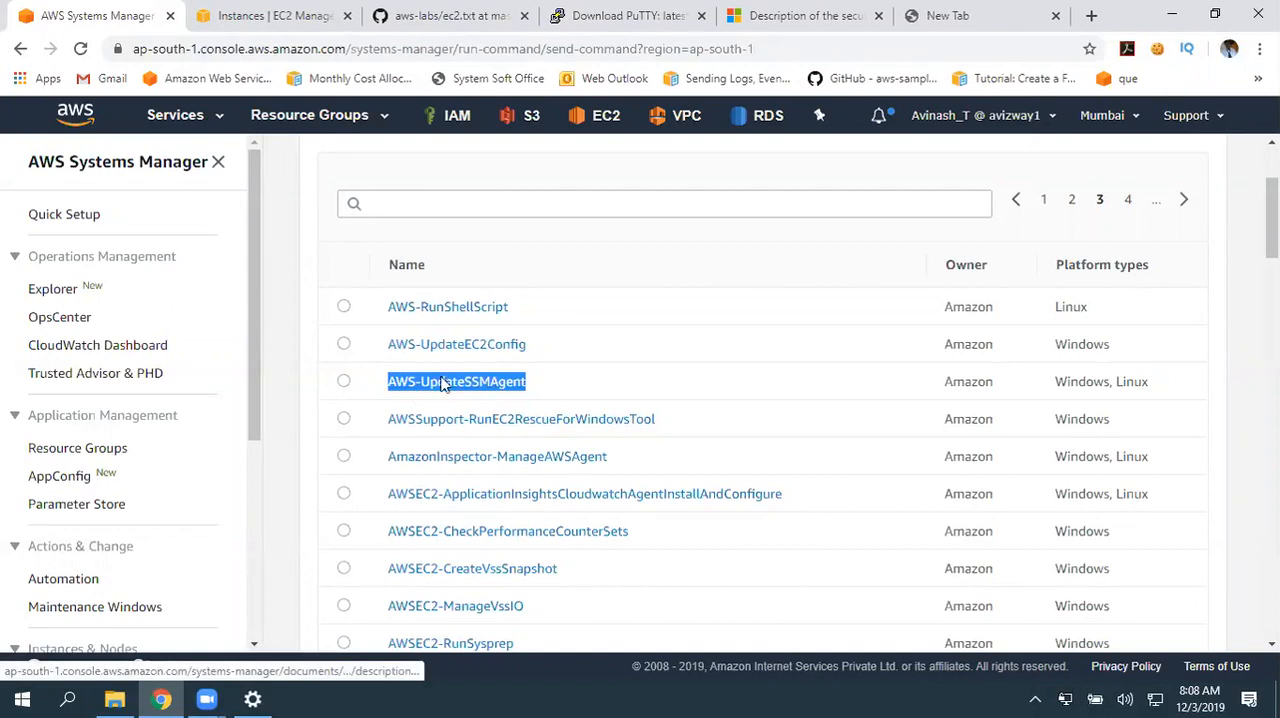
Choose the AWS-UpdateSSMAgent document, manually target both production instances, and review the agent versions and command parameters
click(343, 386)
scroll(700, 500, down, 12)
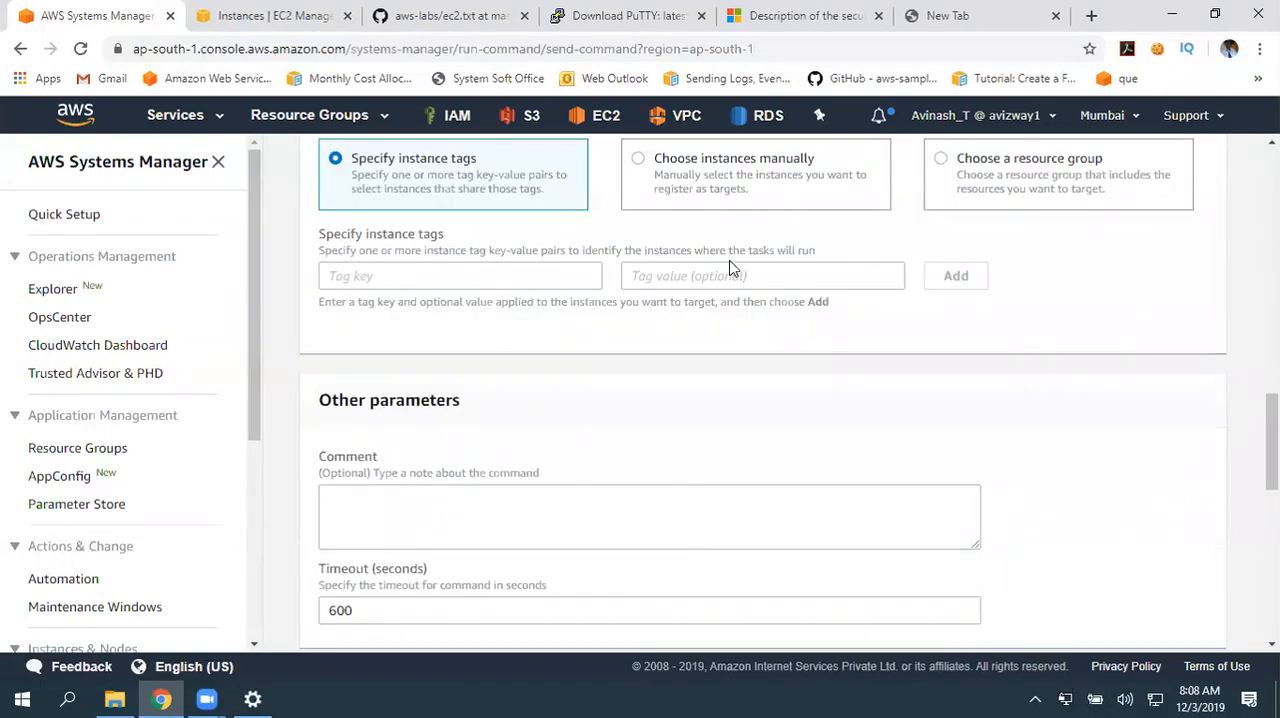
click(735, 188)
click(344, 387)
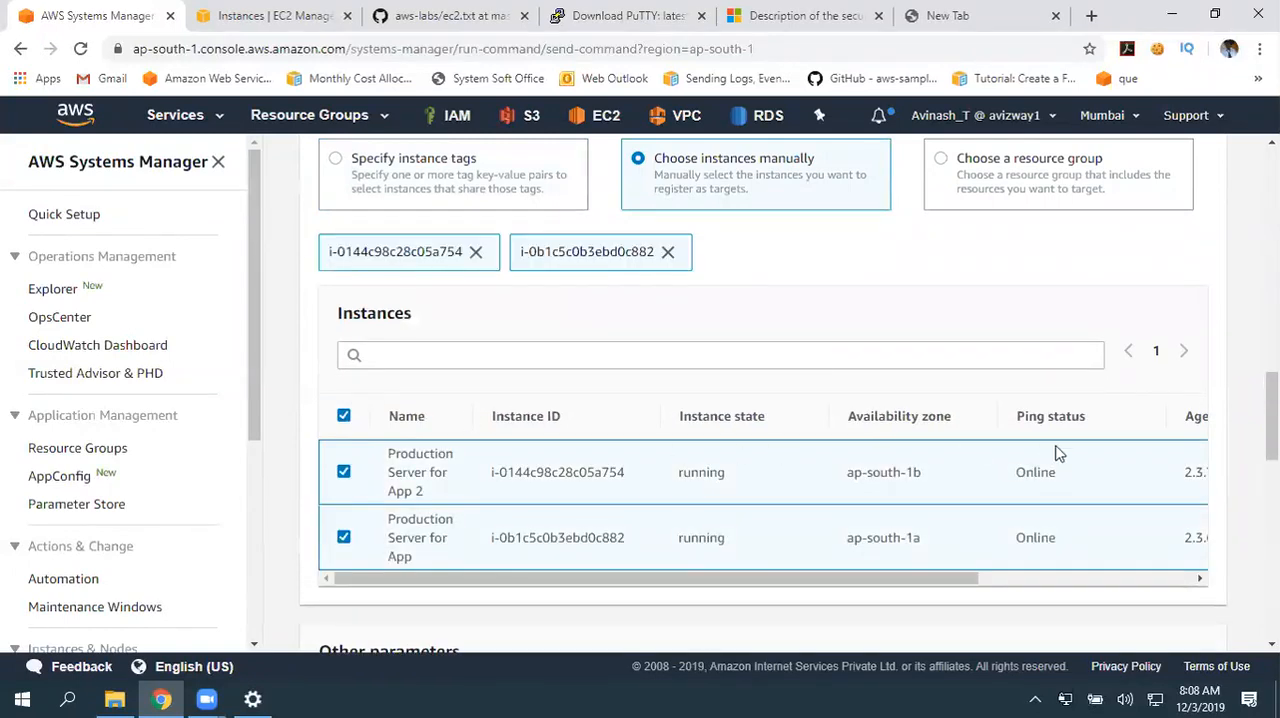
drag(923, 578, 669, 600)
scroll(661, 274, up, 4)
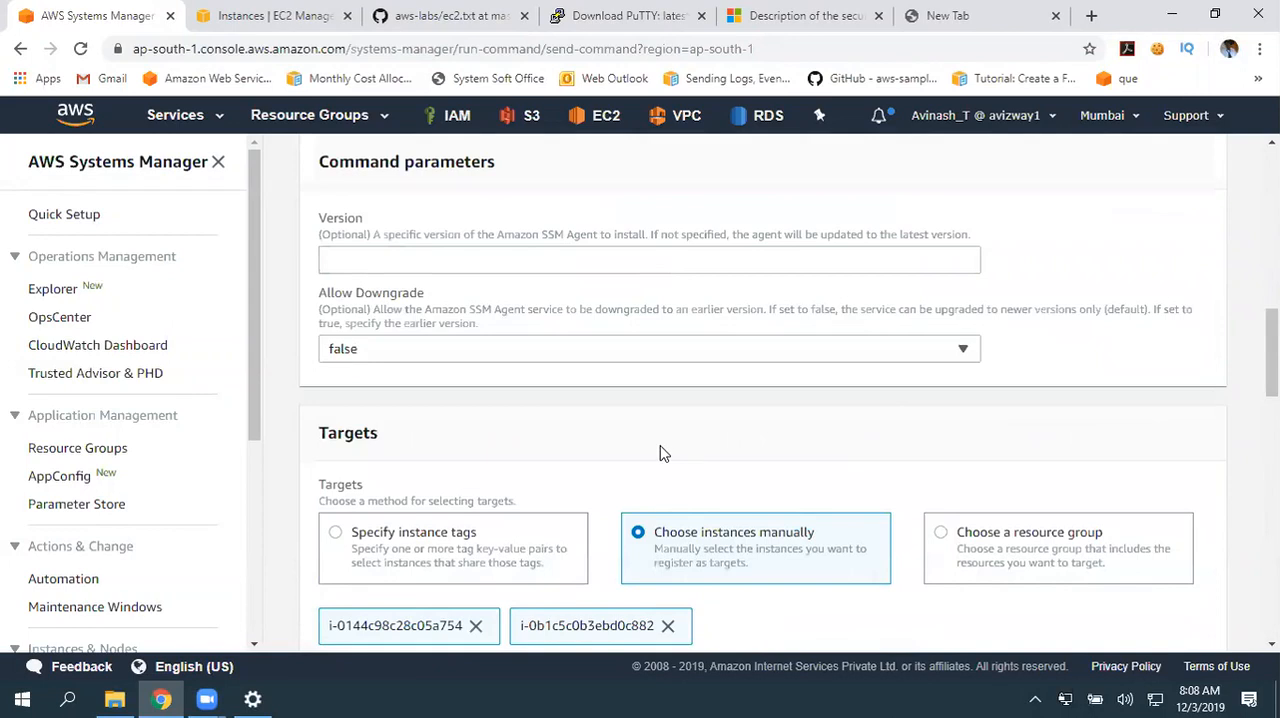
scroll(660, 453, up, 5)
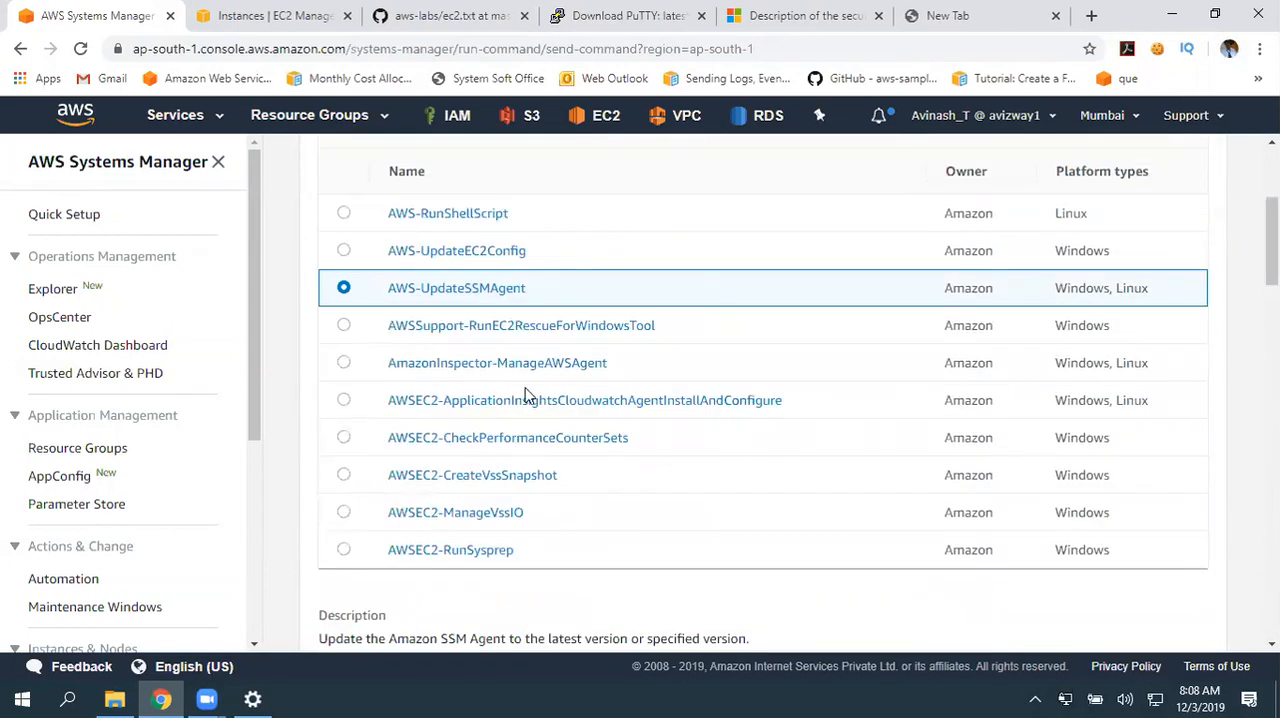
Select the AWSSupport-RunEC2RescueForWindowsTool document and examine its description and command parameters
click(343, 325)
drag(668, 328, 470, 330)
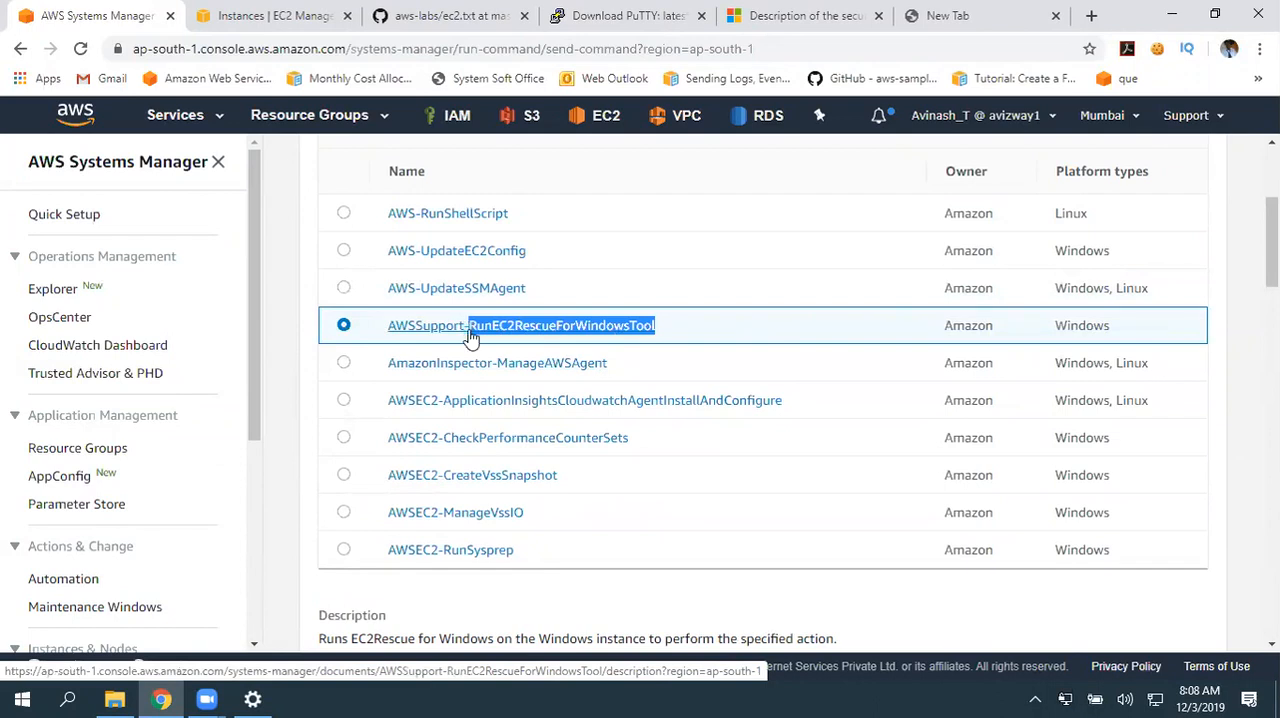
scroll(831, 543, down, 2)
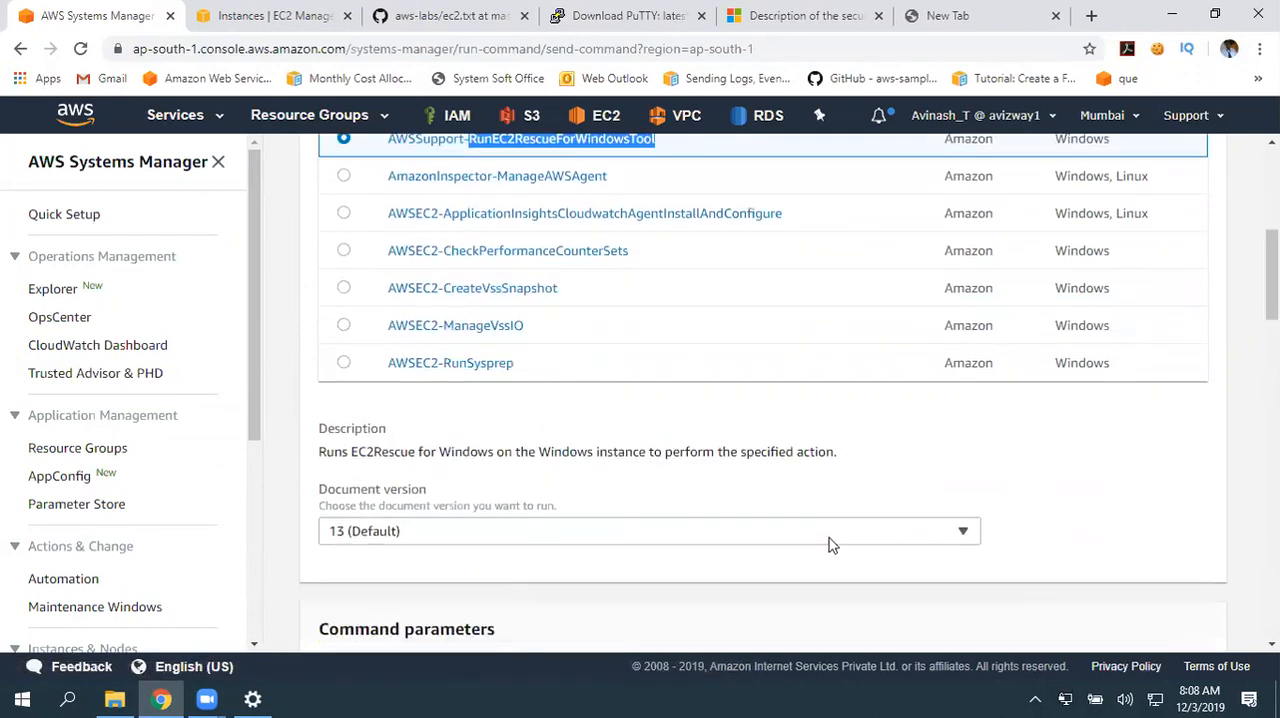
scroll(565, 556, down, 3)
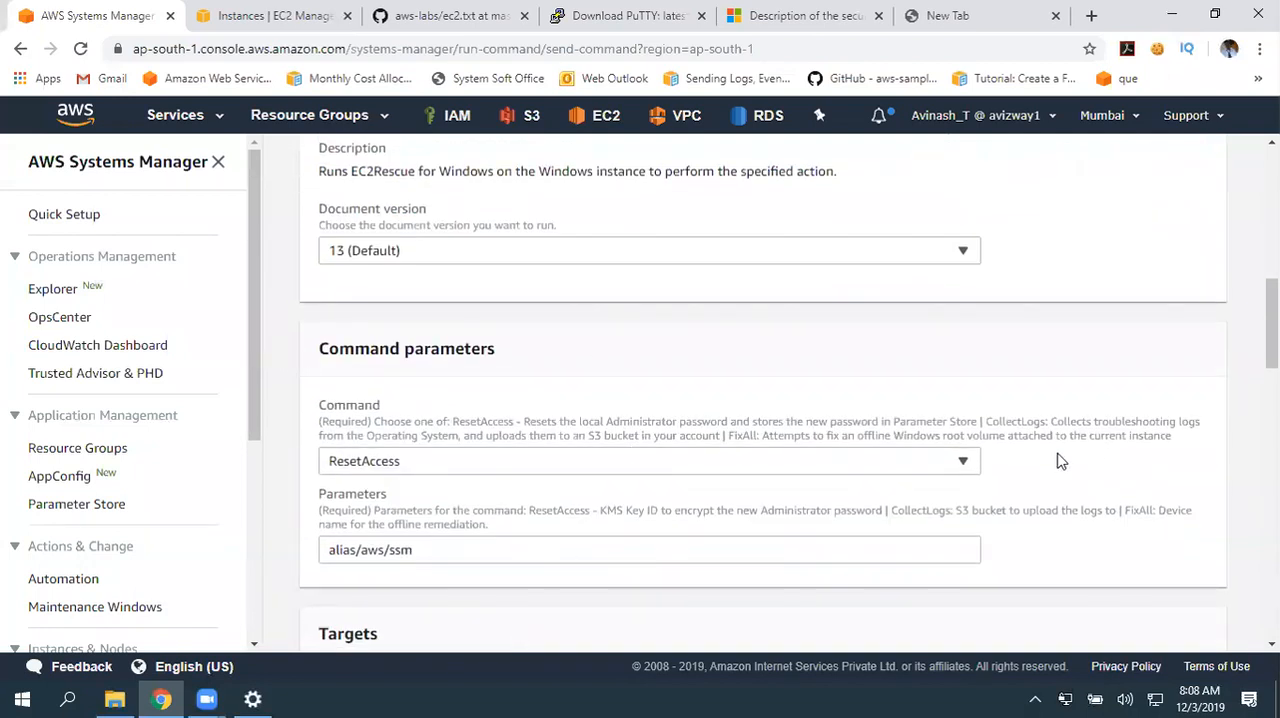
scroll(1060, 460, up, 5)
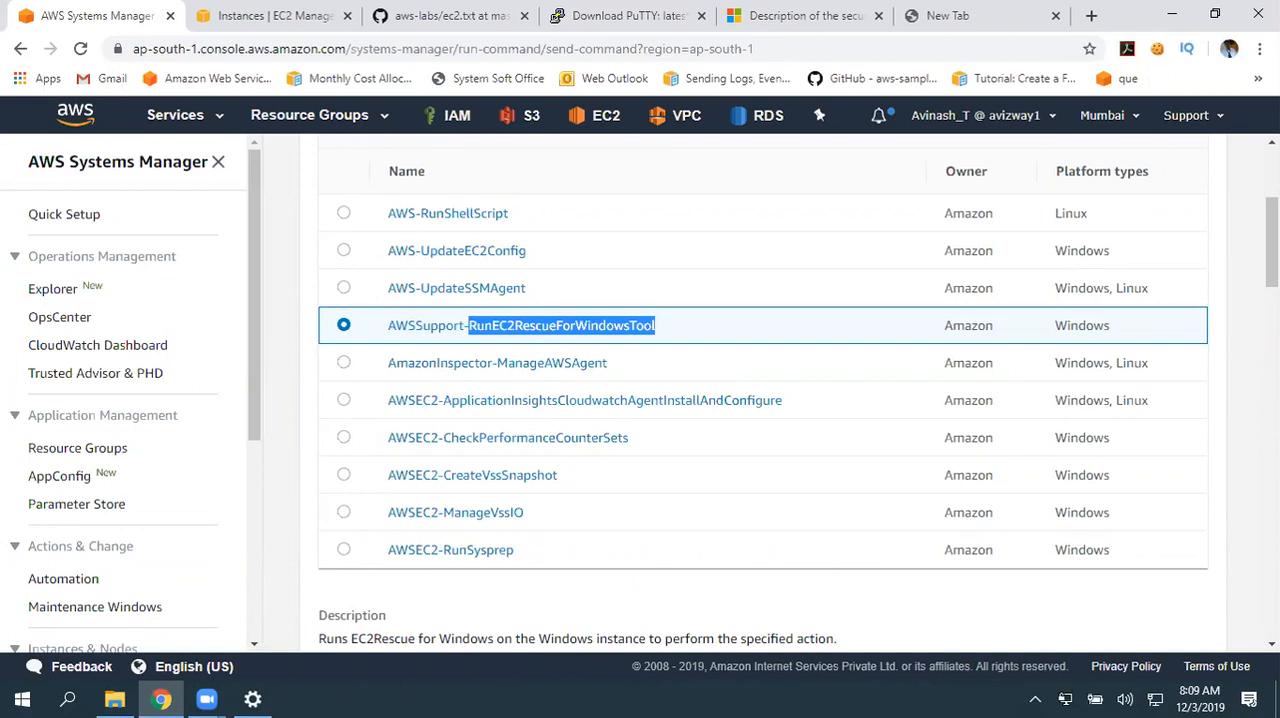
scroll(966, 552, down, 4)
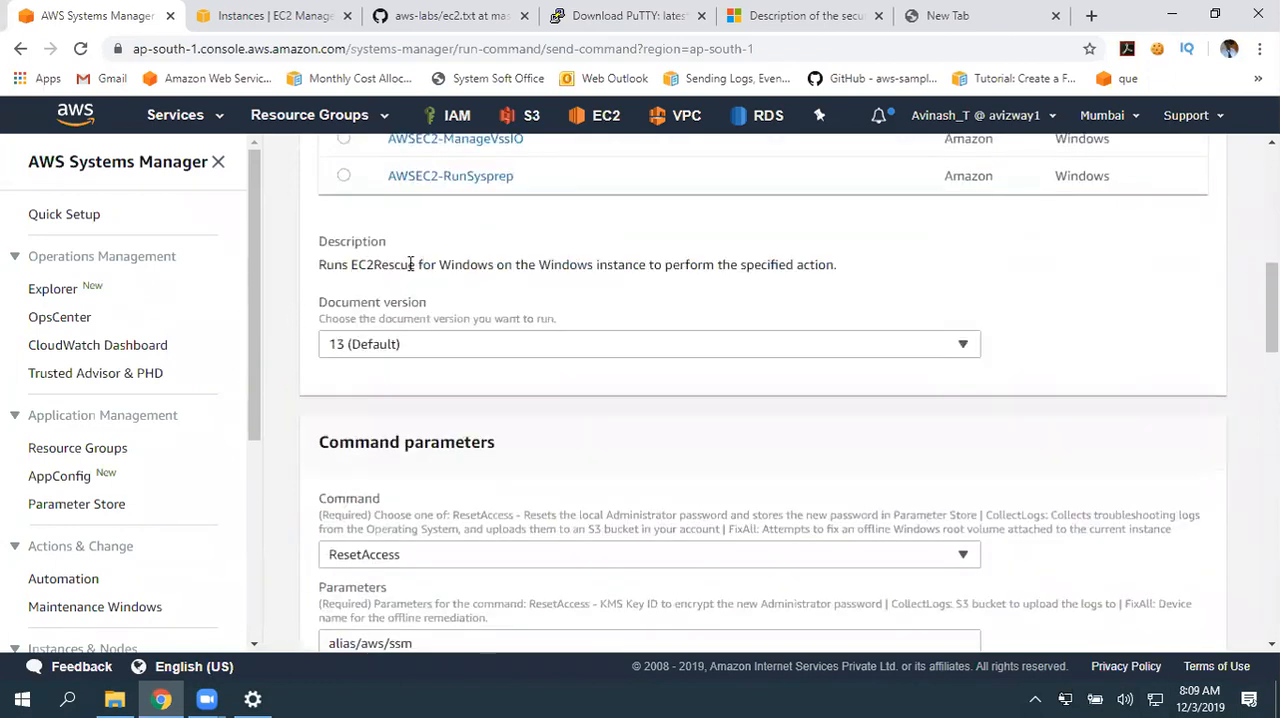
drag(326, 267, 493, 266)
click(606, 266)
drag(577, 266, 855, 266)
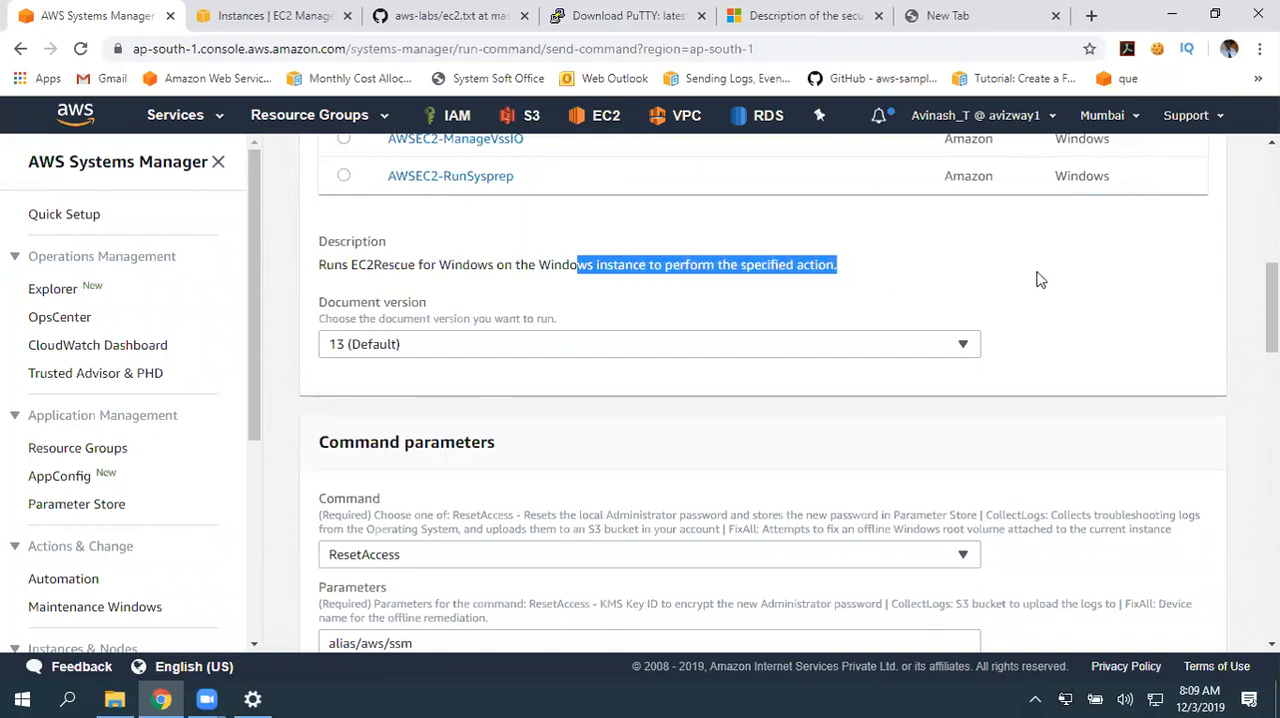
click(1065, 416)
scroll(409, 380, down, 2)
Review the explanations of the ResetAccess, CollectLogs and FixAll command options and select ResetAccess
click(420, 376)
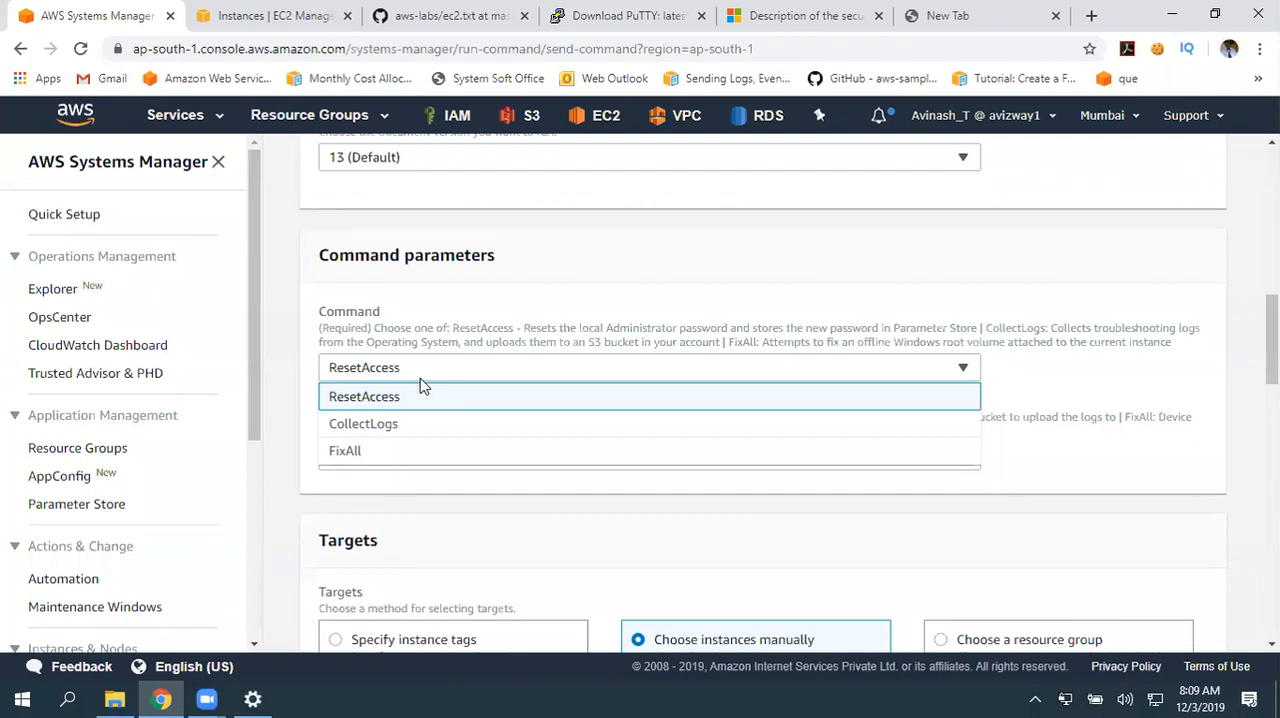
click(686, 283)
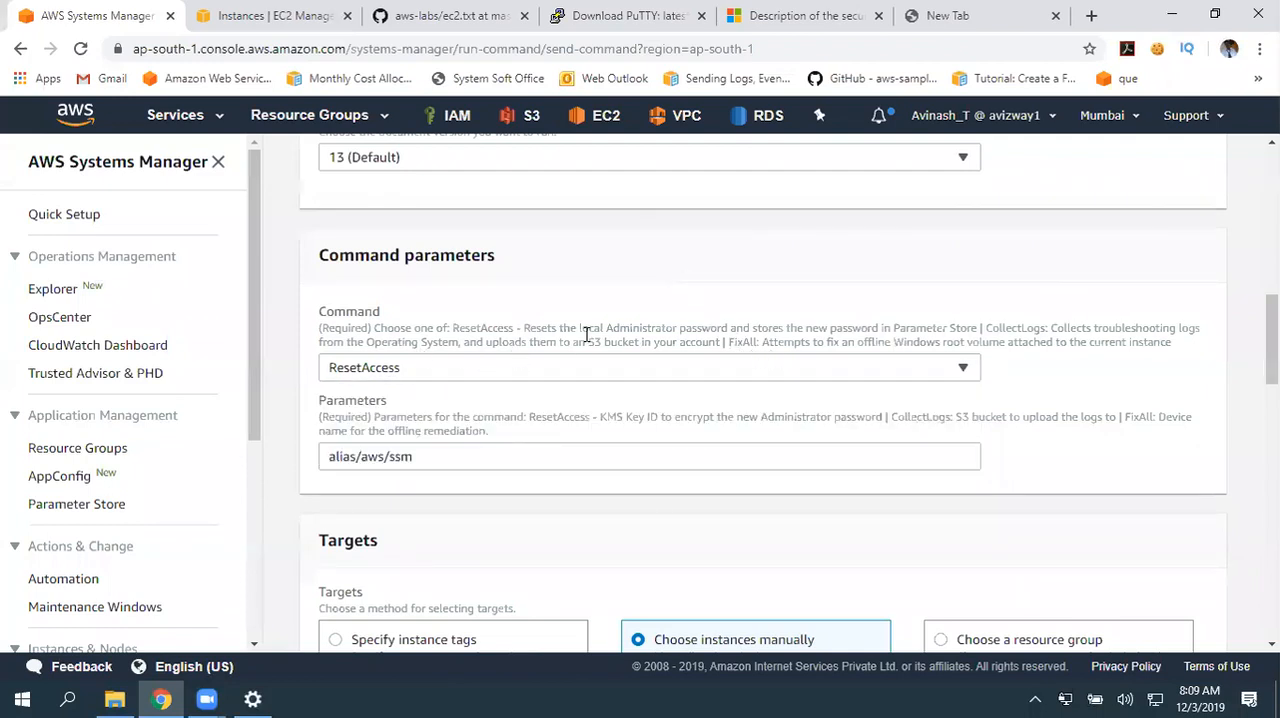
drag(547, 328, 710, 352)
click(807, 368)
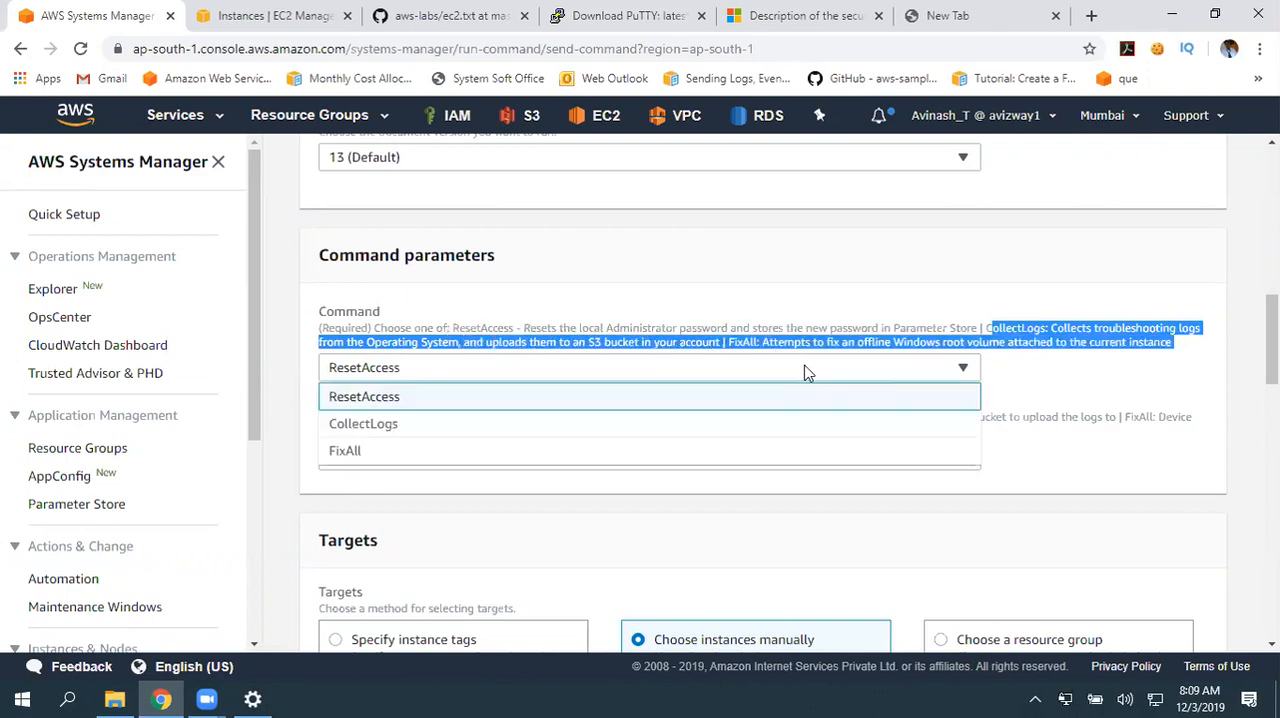
drag(829, 341, 1175, 355)
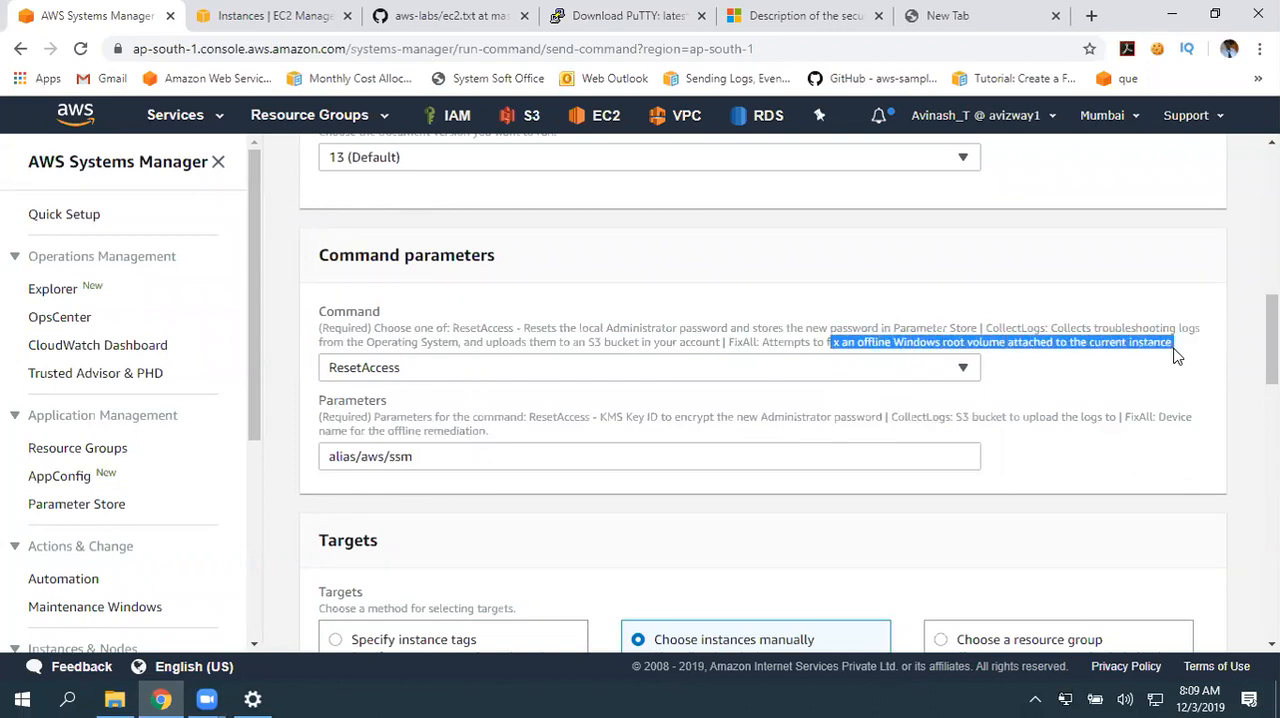
click(498, 368)
click(453, 403)
click(1049, 424)
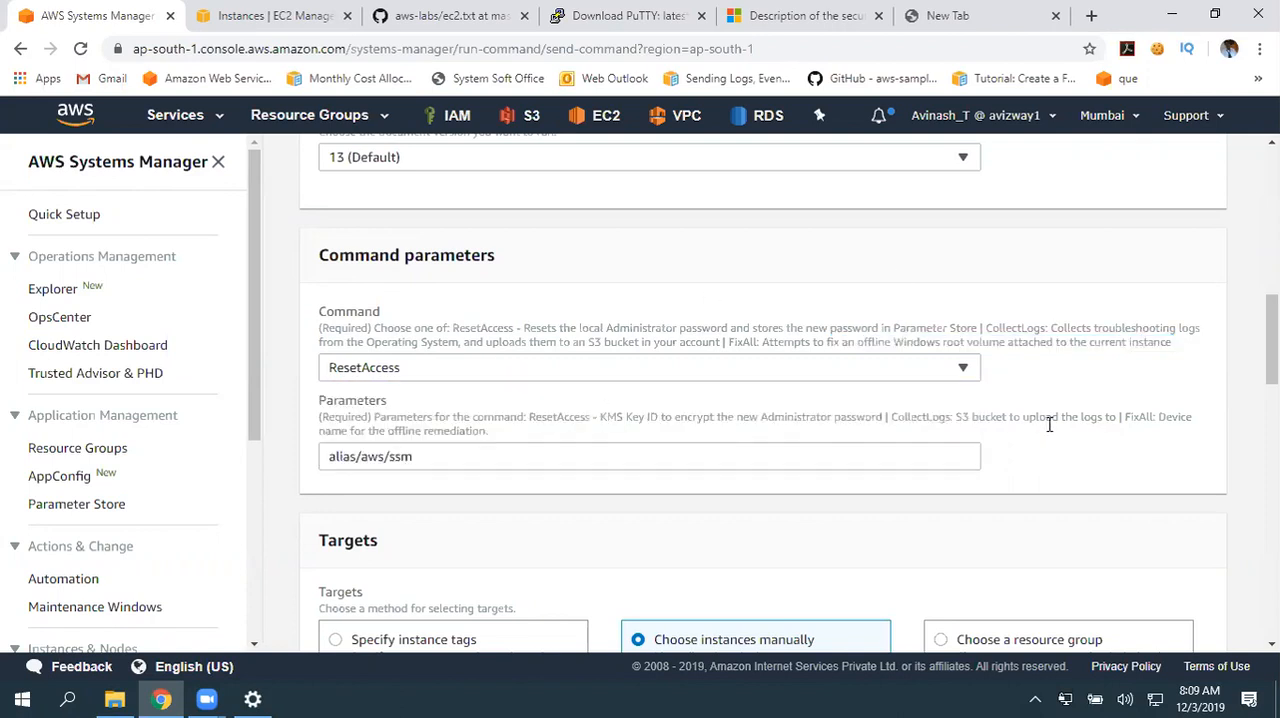
Remove both instances from the targets and select only Production Server for App 2
scroll(769, 394, down, 5)
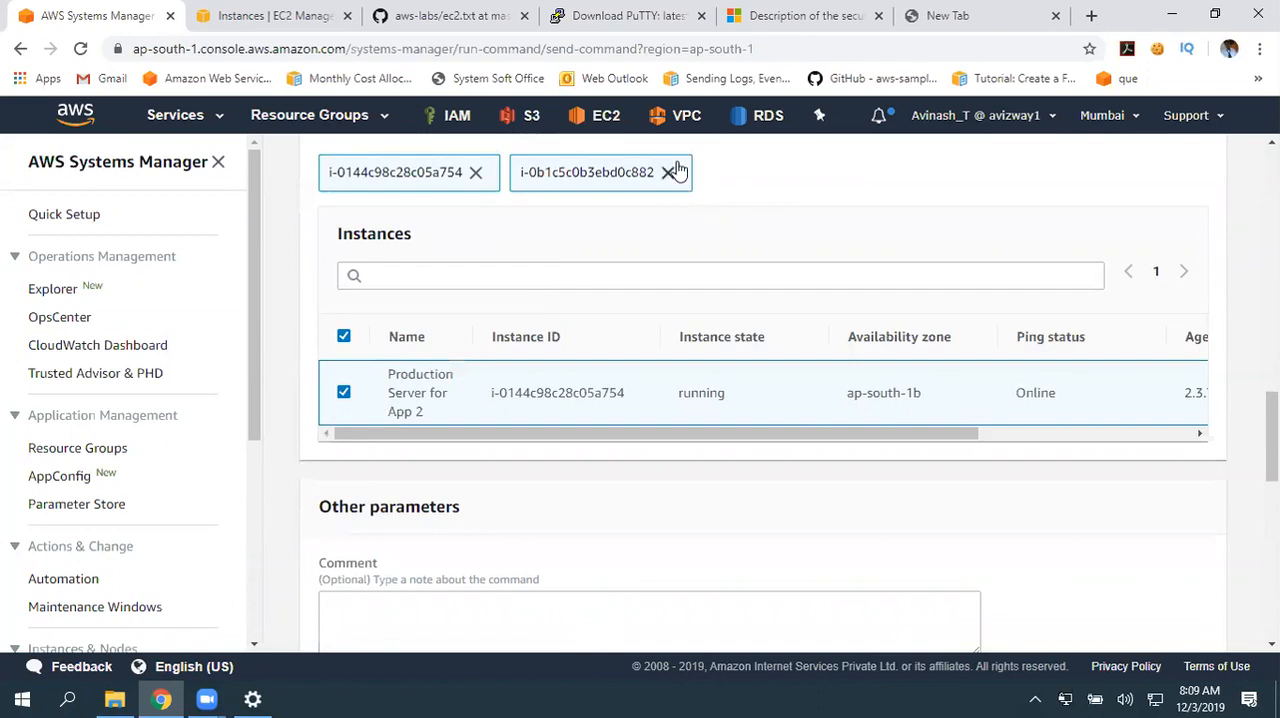
click(669, 172)
click(475, 172)
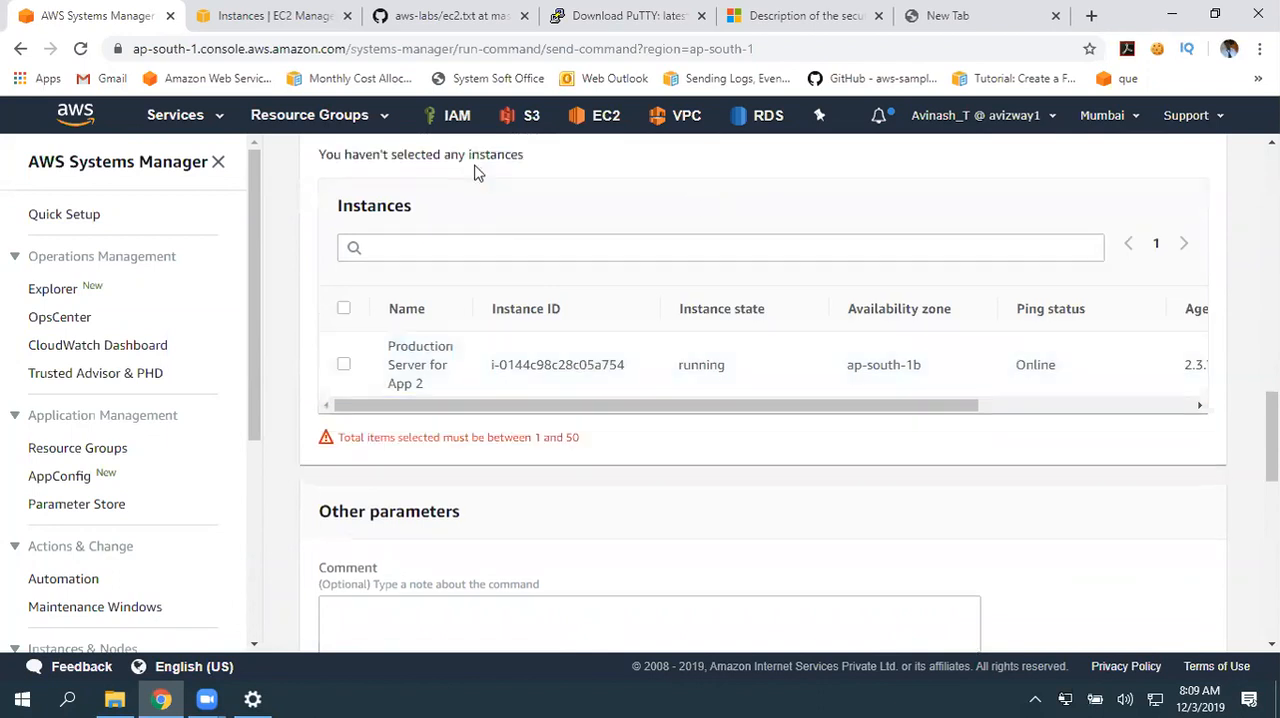
click(343, 364)
Turn off writing the command output to an S3 bucket and run the EC2Rescue command
scroll(519, 364, down, 3)
click(398, 356)
scroll(700, 420, down, 5)
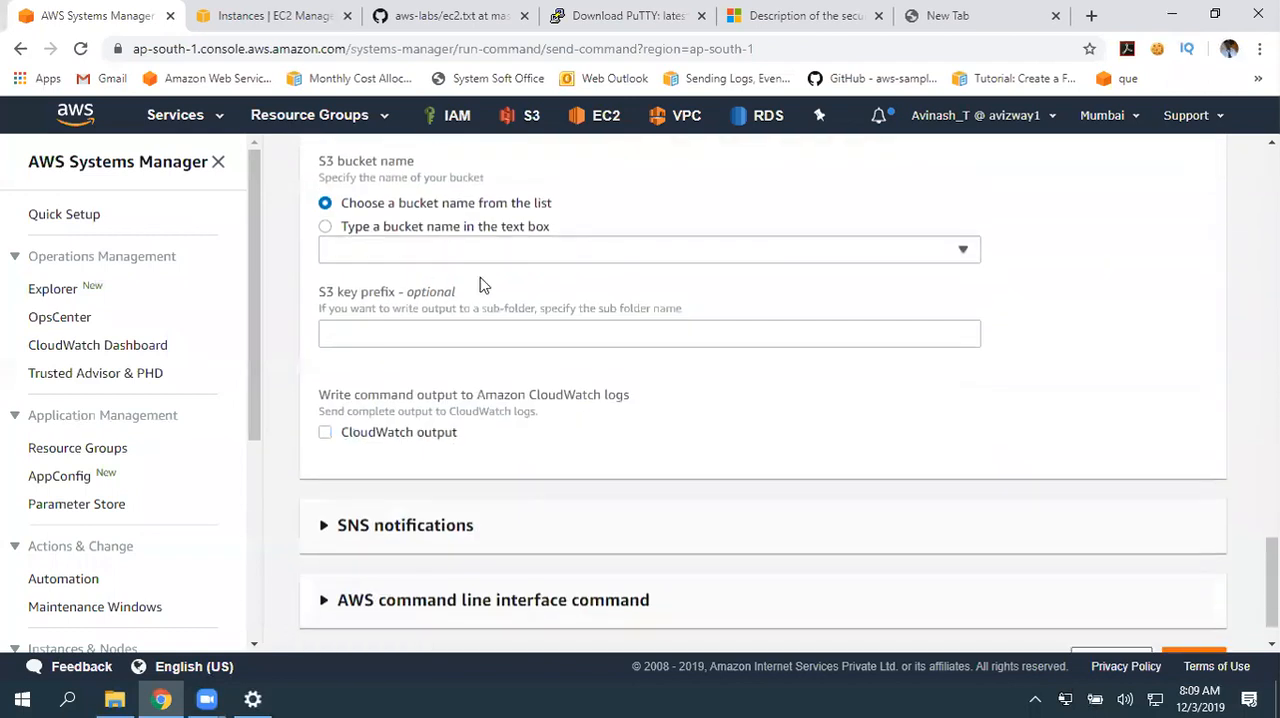
scroll(470, 290, up, 2)
click(428, 308)
click(1196, 612)
Check the target instance's output for the EC2Rescue command and return to the Run Command list
scroll(505, 498, down, 2)
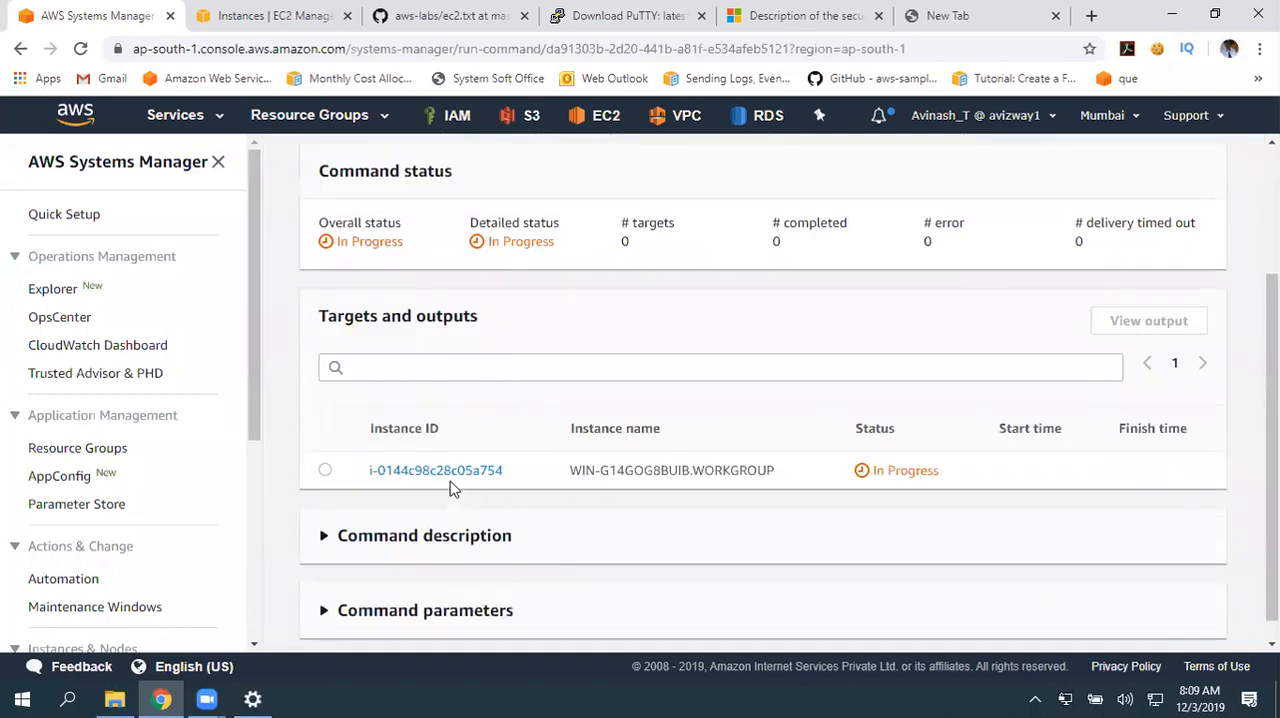
click(446, 472)
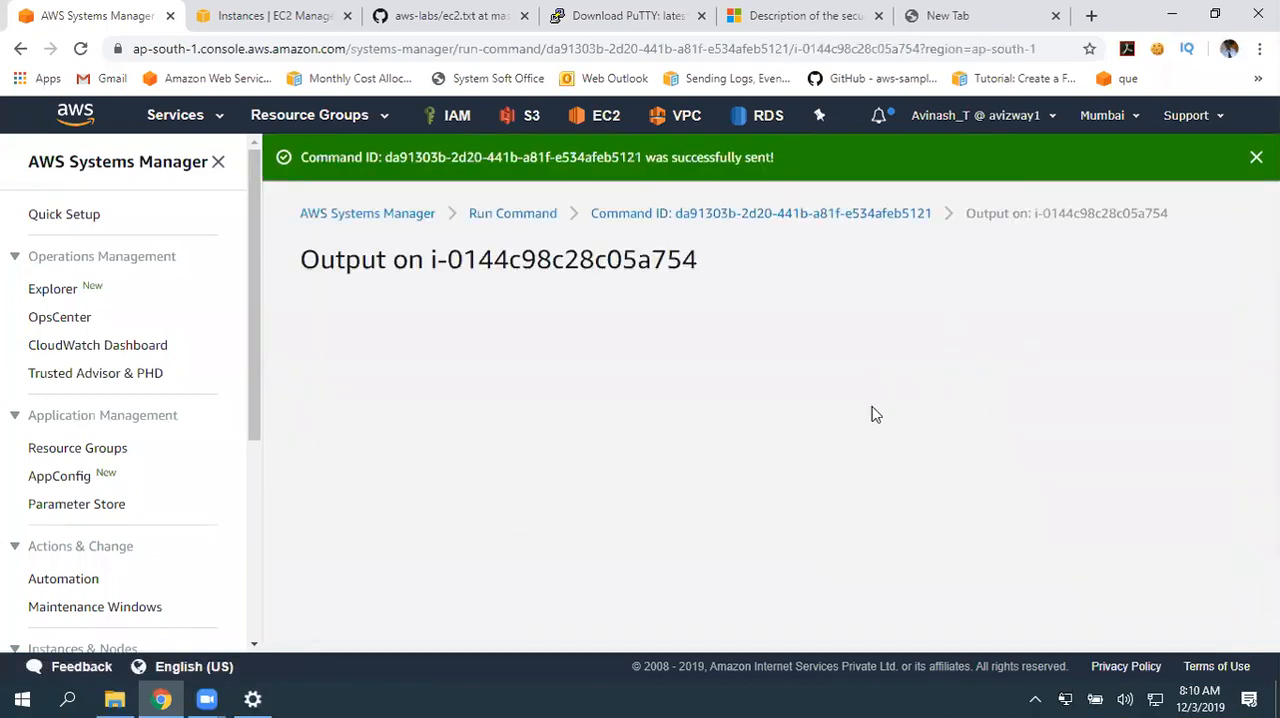
click(732, 216)
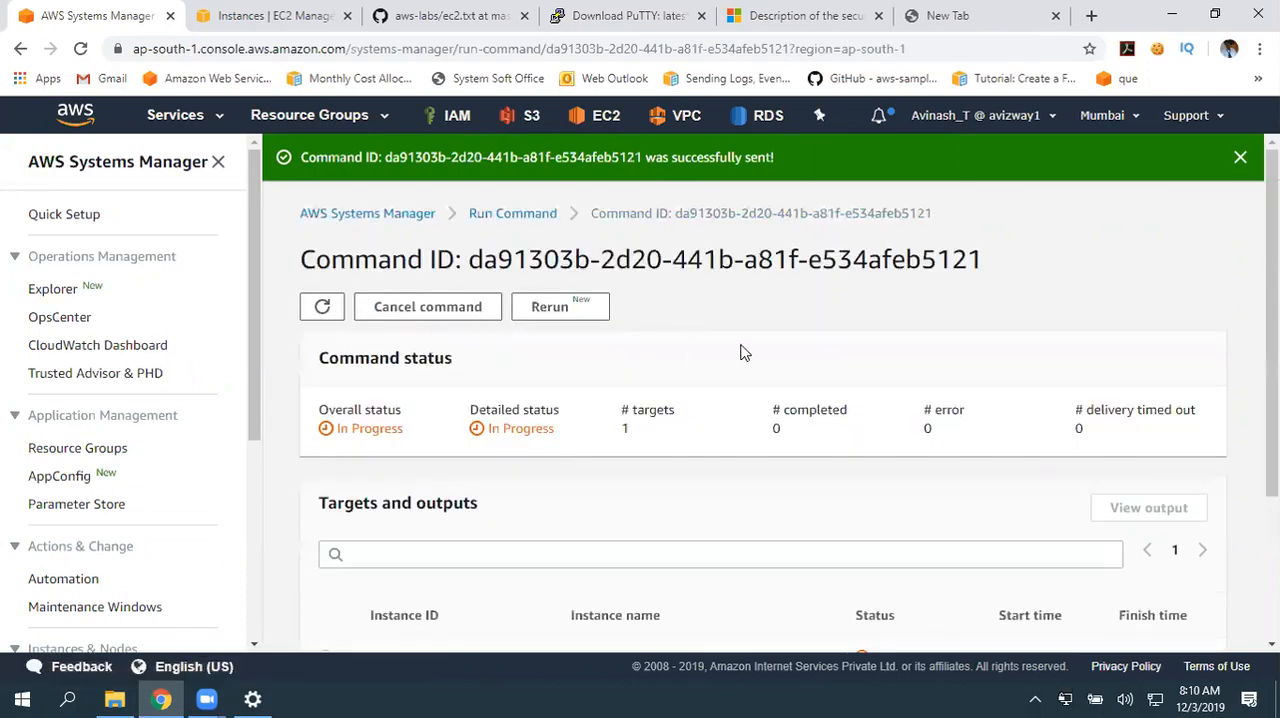
click(492, 224)
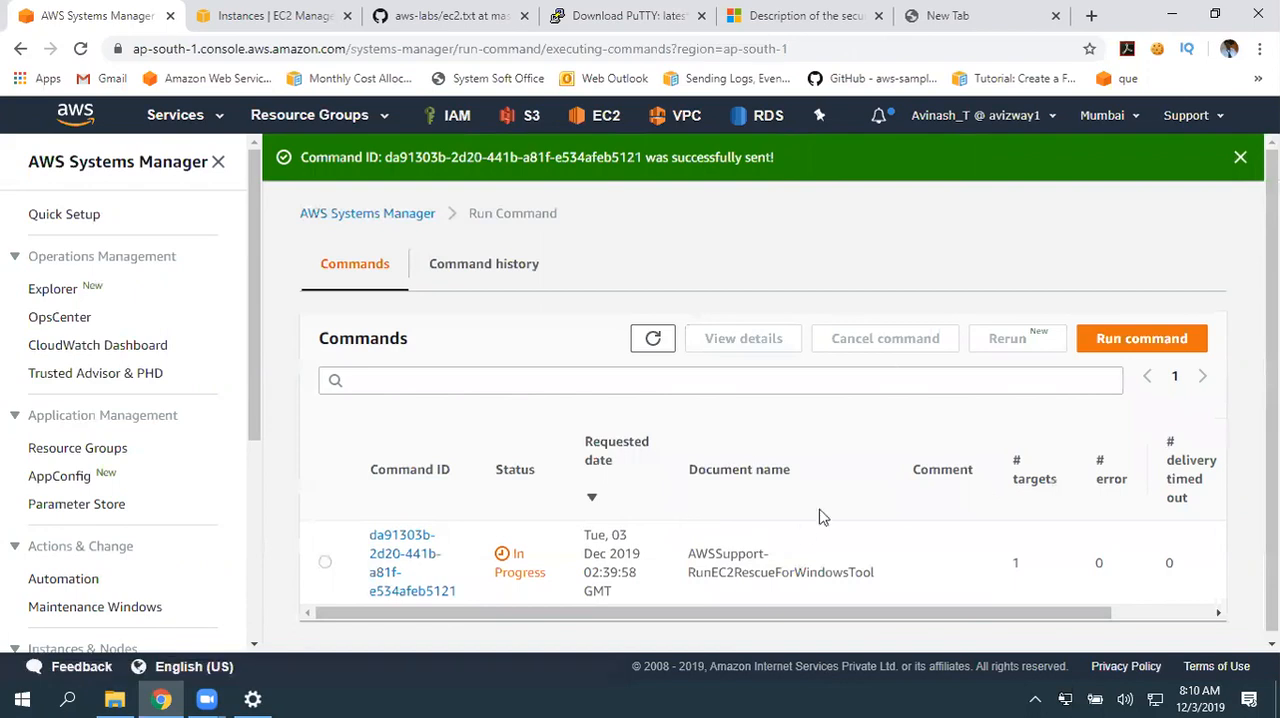
Start another command, browse to the fourth page of documents, and inspect a domain-join awsconfig document and AmazonCloudWatch-MigrateCloudWatchAgent
click(1109, 338)
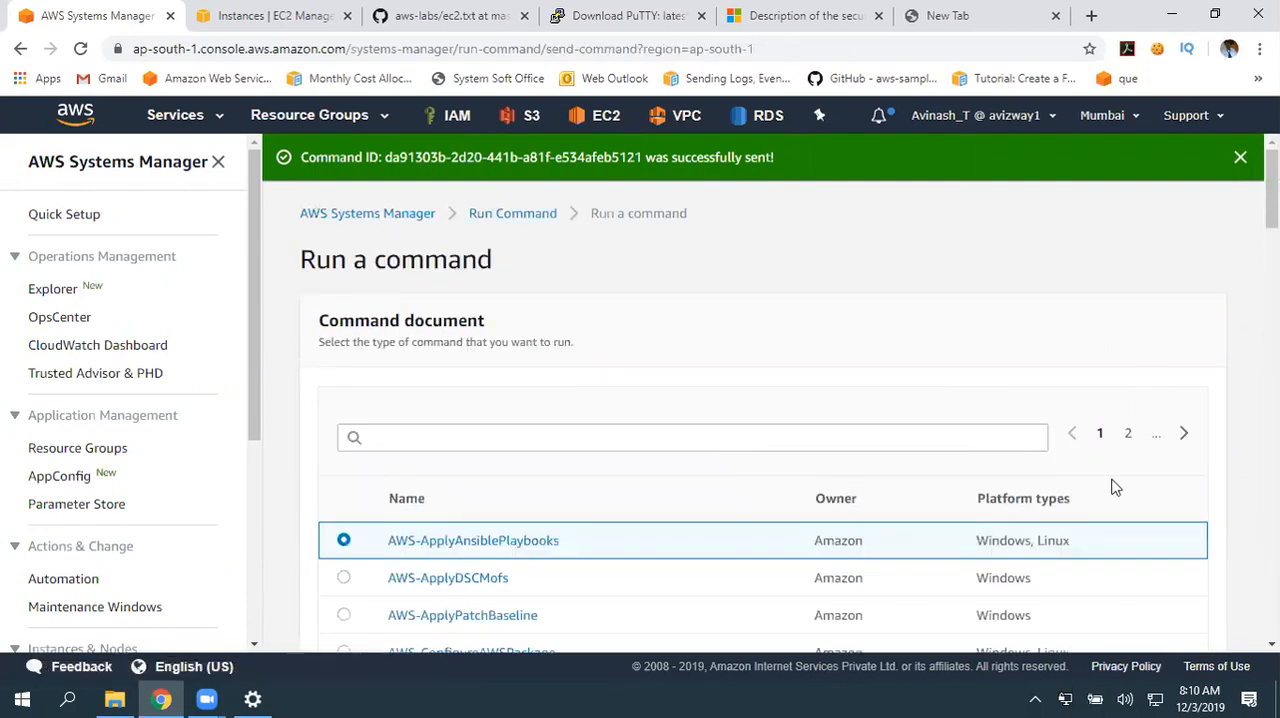
scroll(1116, 487, down, 2)
click(1183, 249)
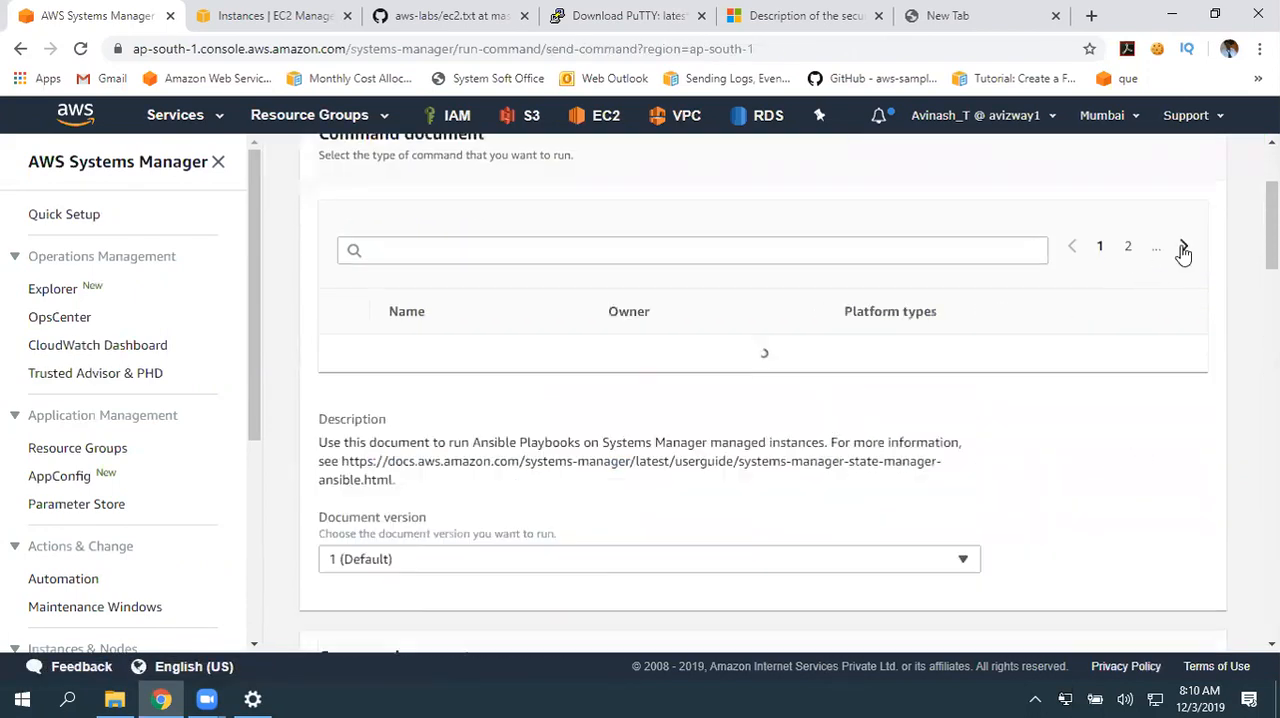
click(1183, 250)
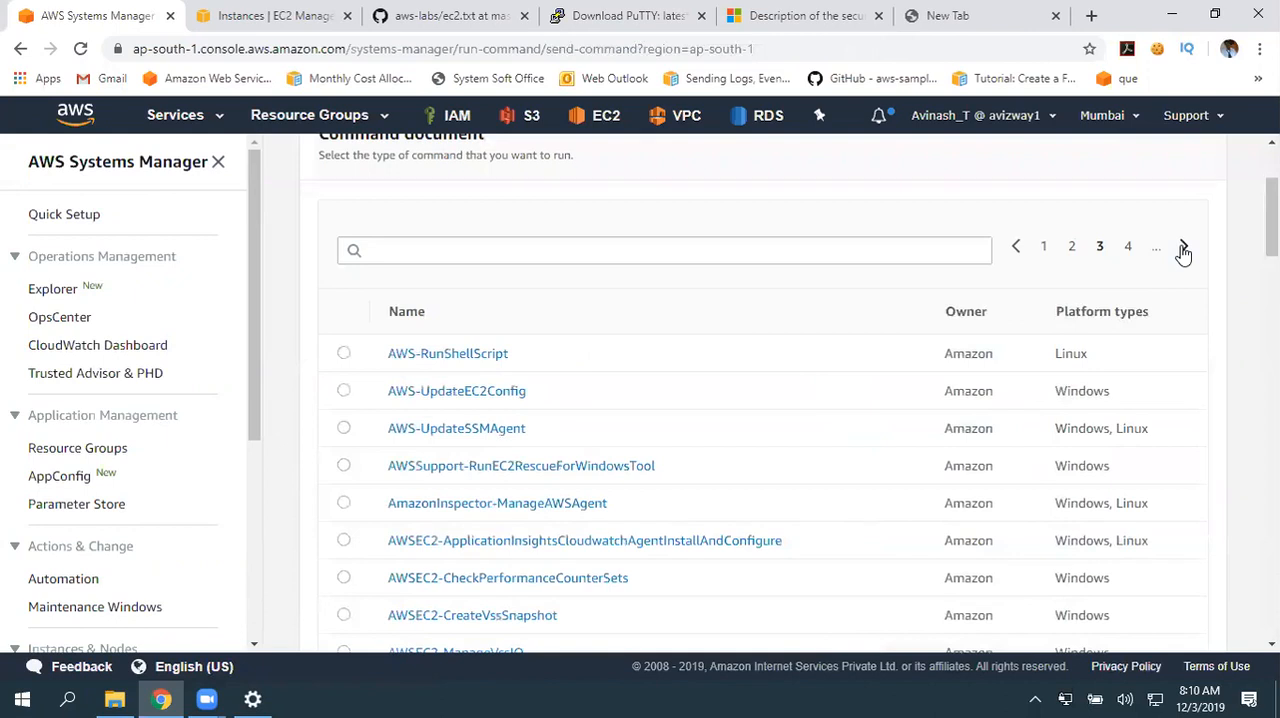
click(1183, 250)
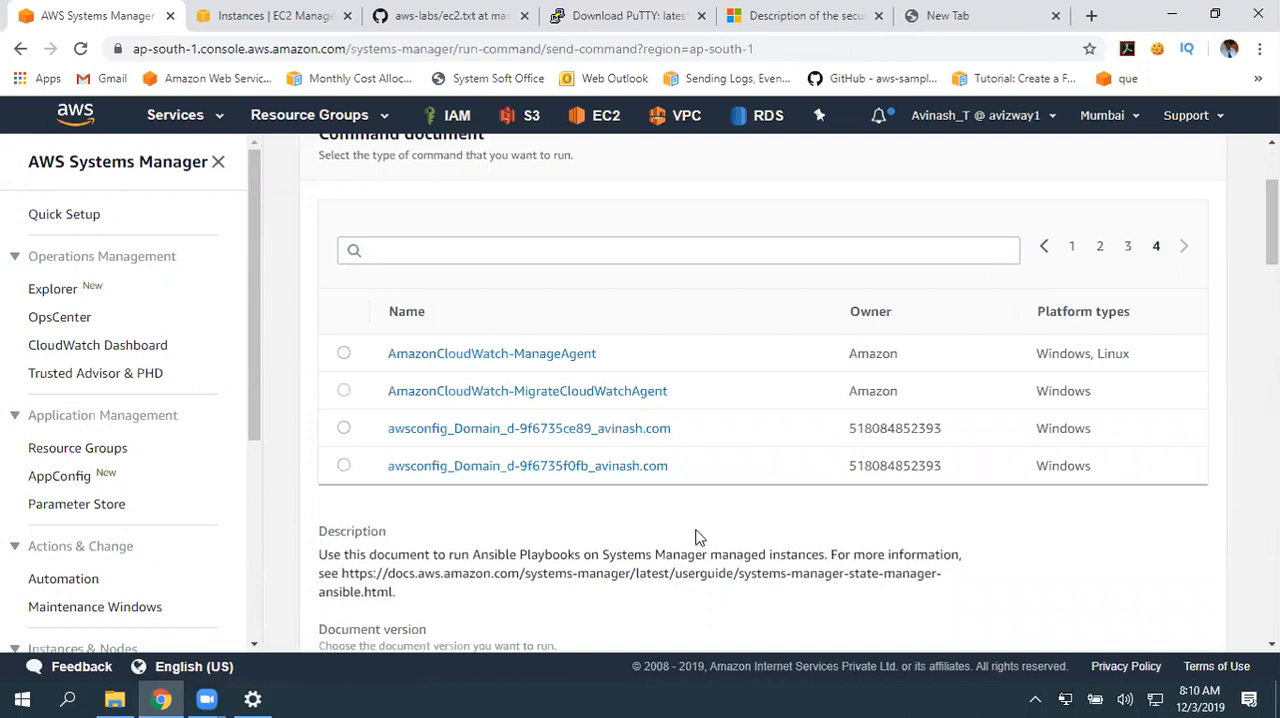
click(342, 430)
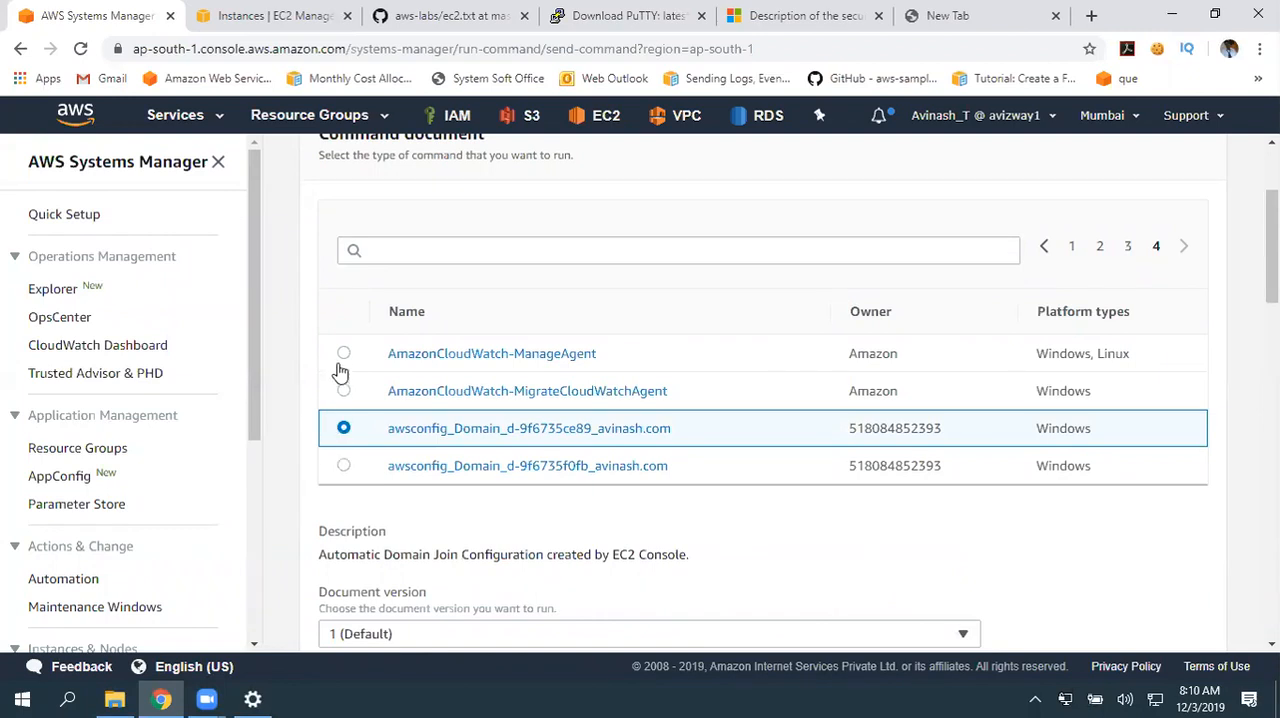
click(343, 391)
Look through the third page of command documents and leave the new command for the Run Command list
click(1127, 247)
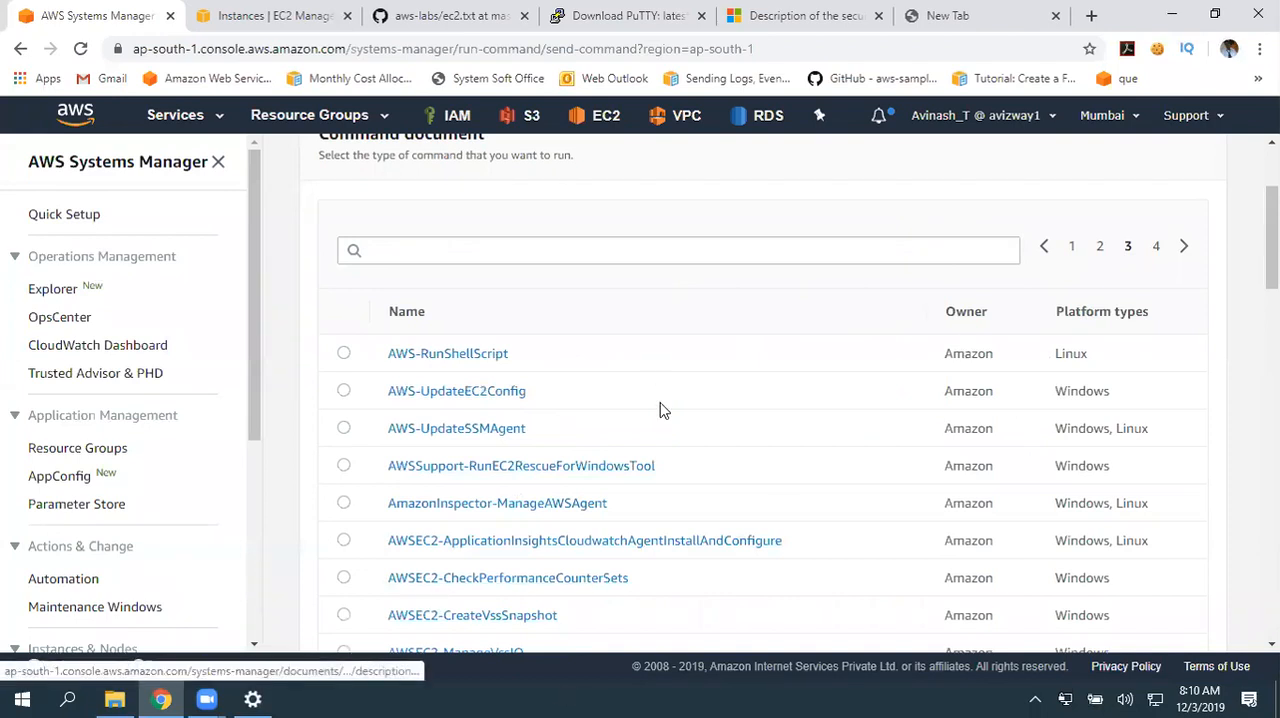
scroll(765, 410, down, 4)
scroll(750, 420, up, 2)
scroll(142, 519, down, 4)
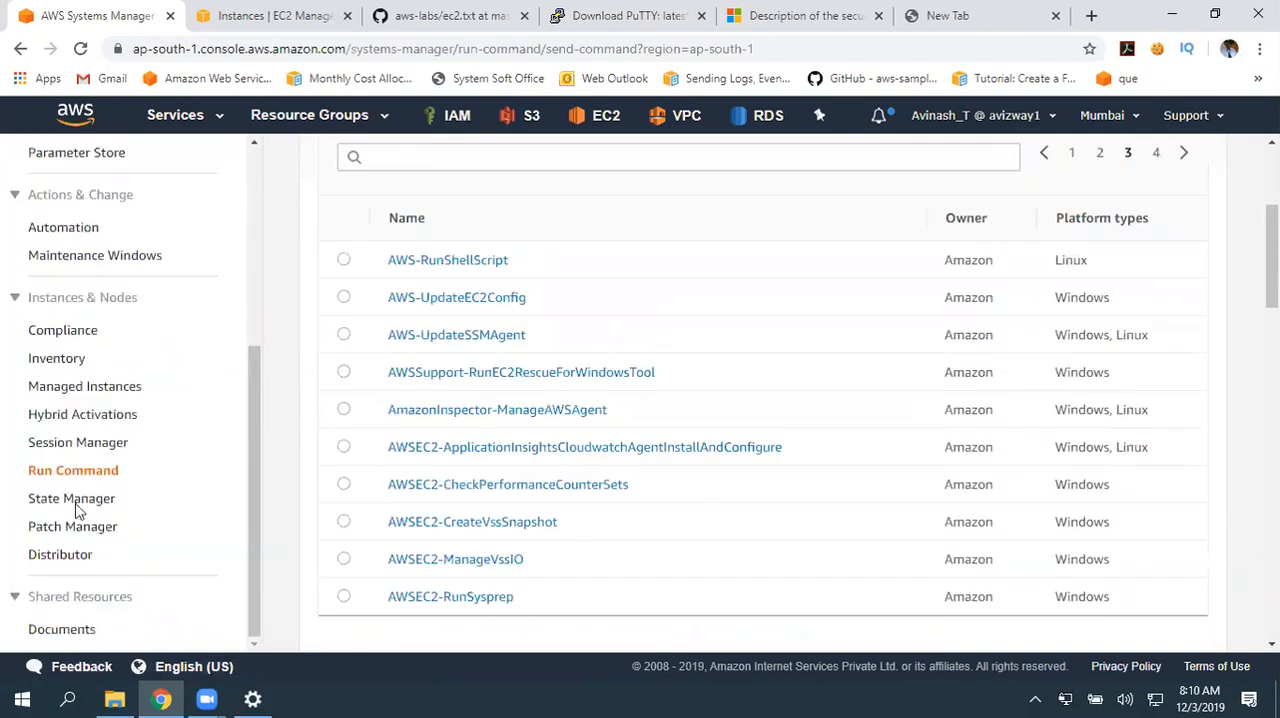
click(70, 470)
Refresh the EC2 instances list and clear the selection of Production Server for App 2
key(ctrl+Tab)
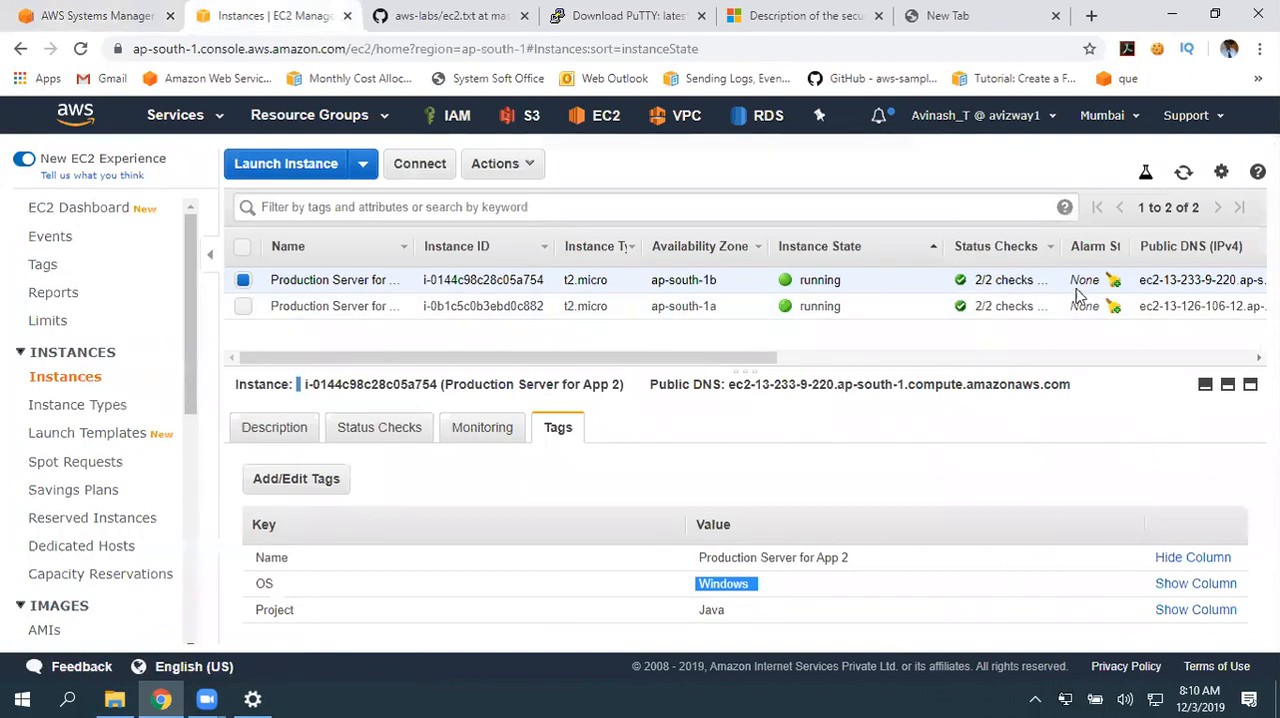
click(1183, 172)
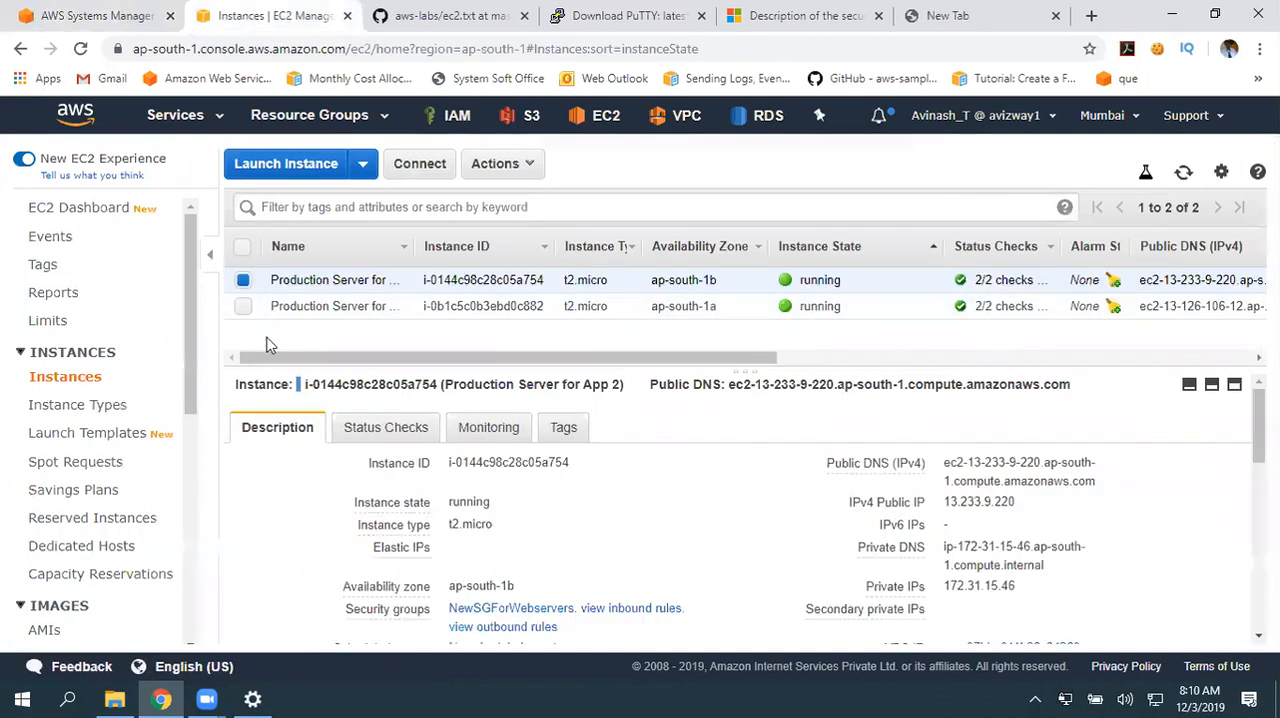
click(245, 282)
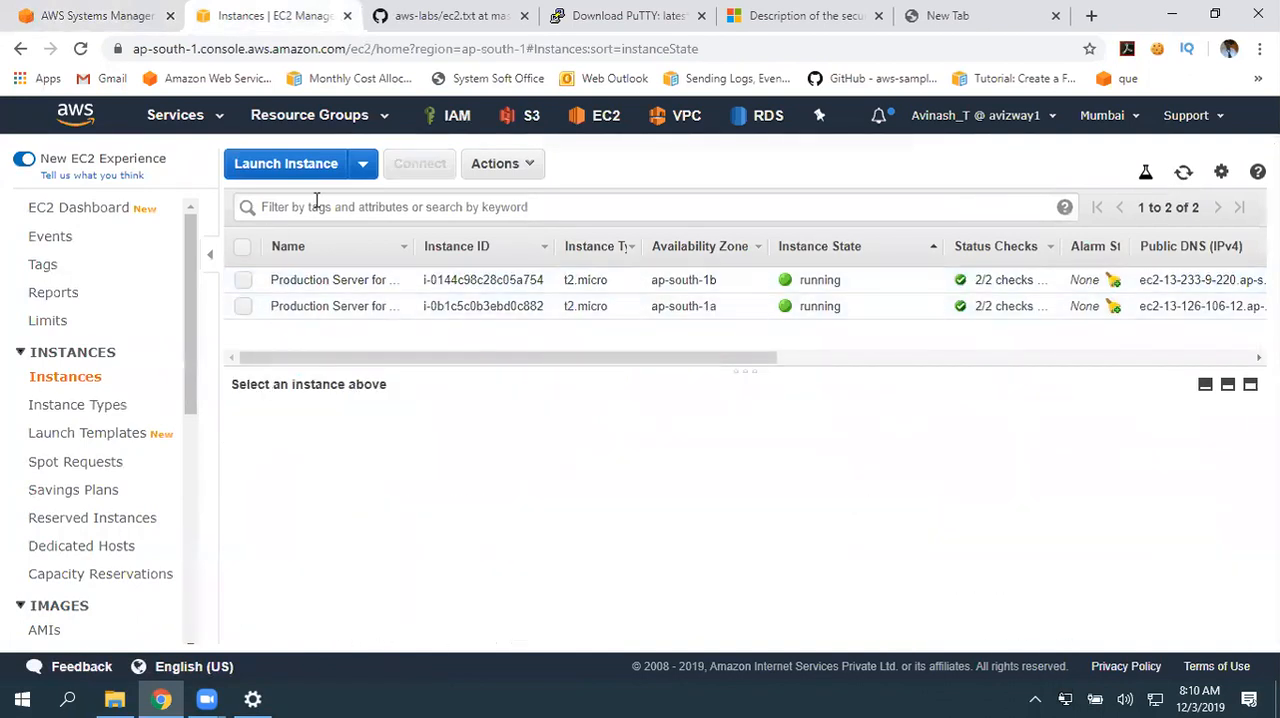
click(400, 15)
click(258, 15)
click(1183, 172)
click(470, 15)
Open Resource Groups in Systems Manager, and view the tags of the Production Server for App instance in EC2
click(90, 15)
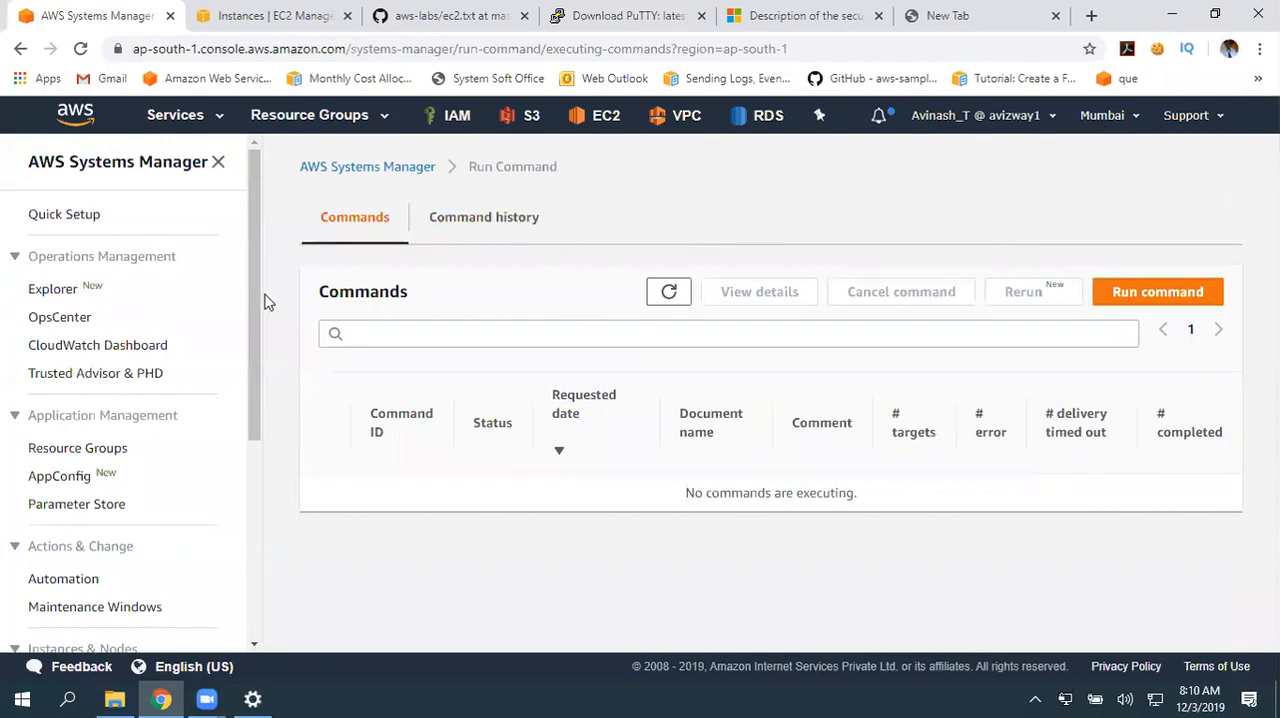
click(98, 449)
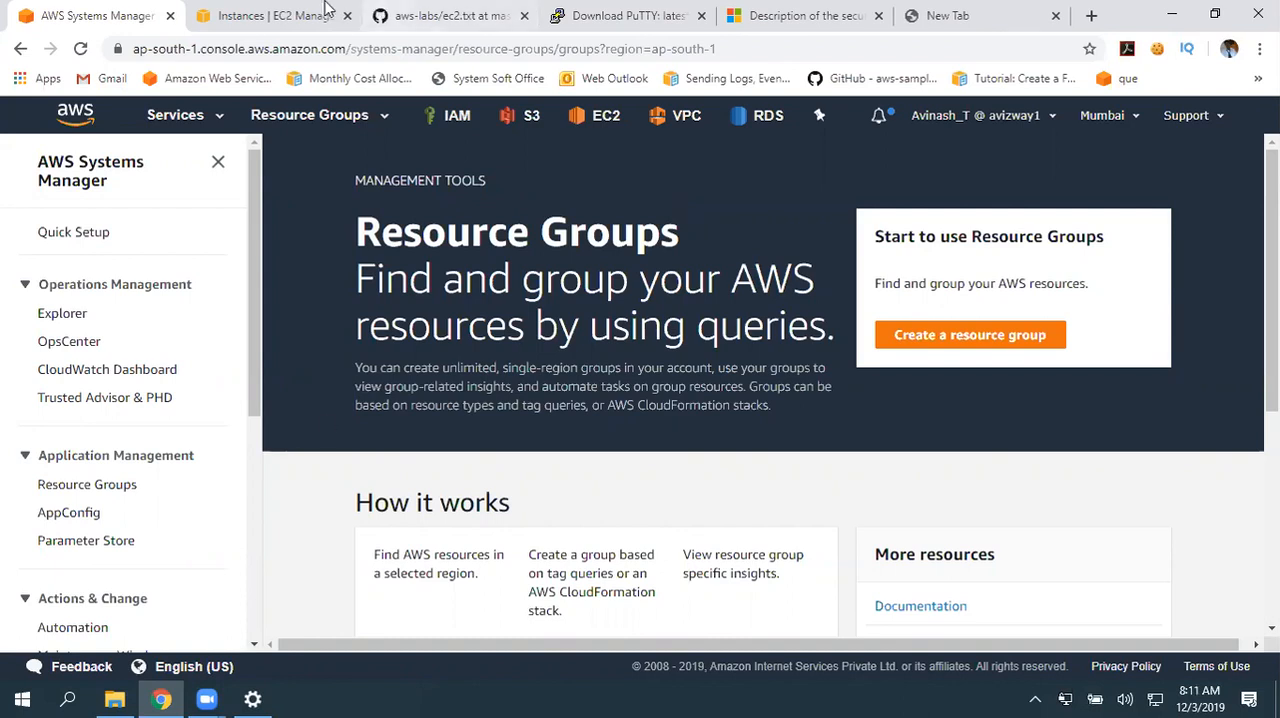
click(300, 15)
click(242, 307)
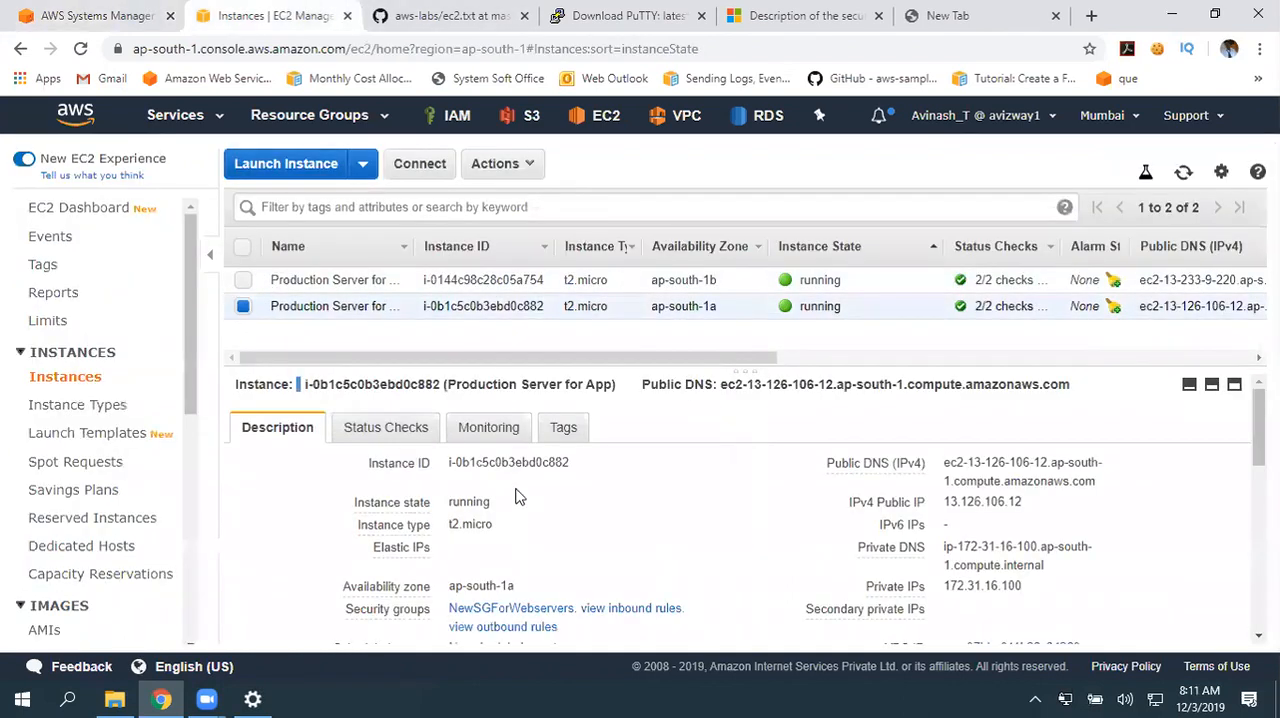
click(562, 429)
drag(239, 609, 787, 463)
click(789, 508)
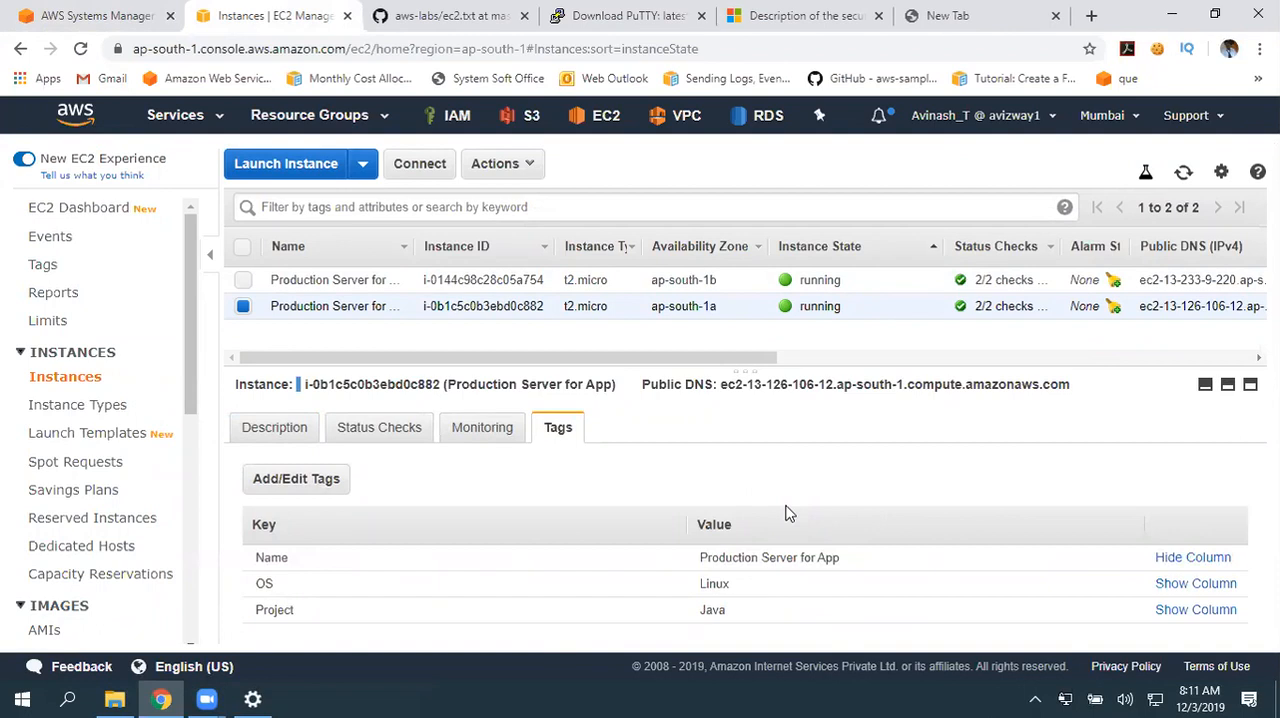
Start creating a resource group and open the S3 console in a separate browser tab
key(ctrl+shift+Tab)
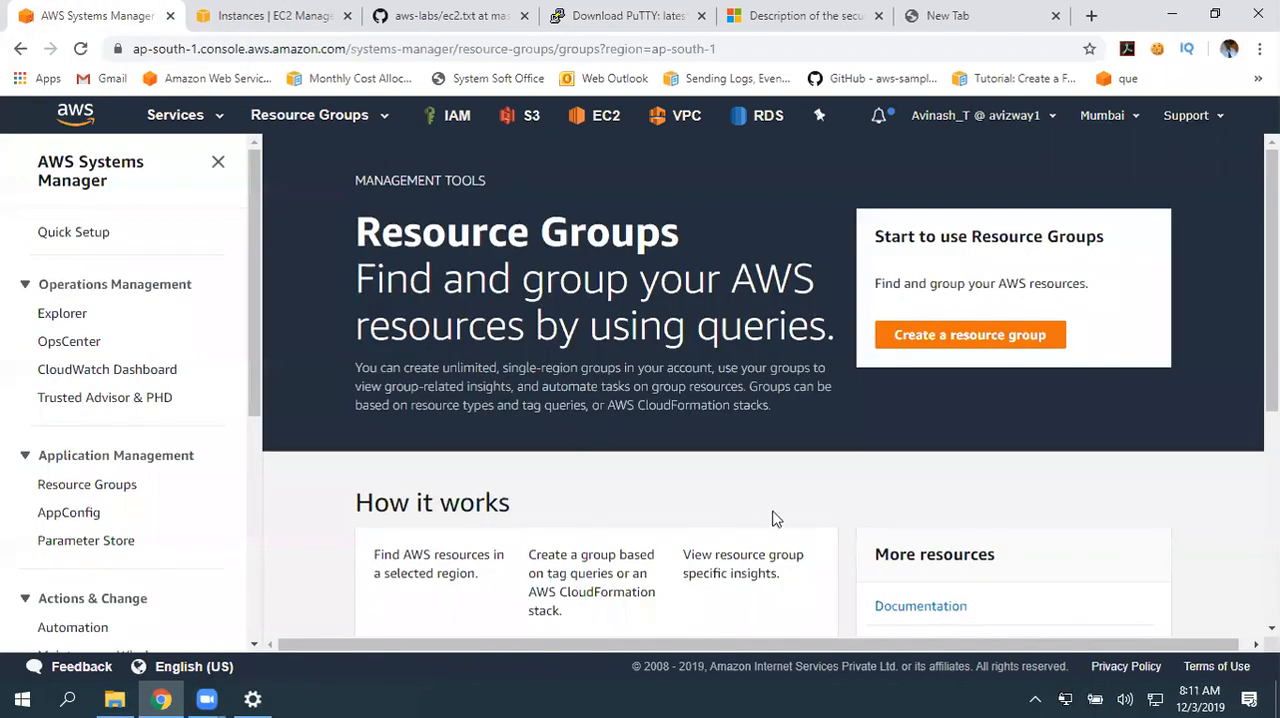
click(966, 338)
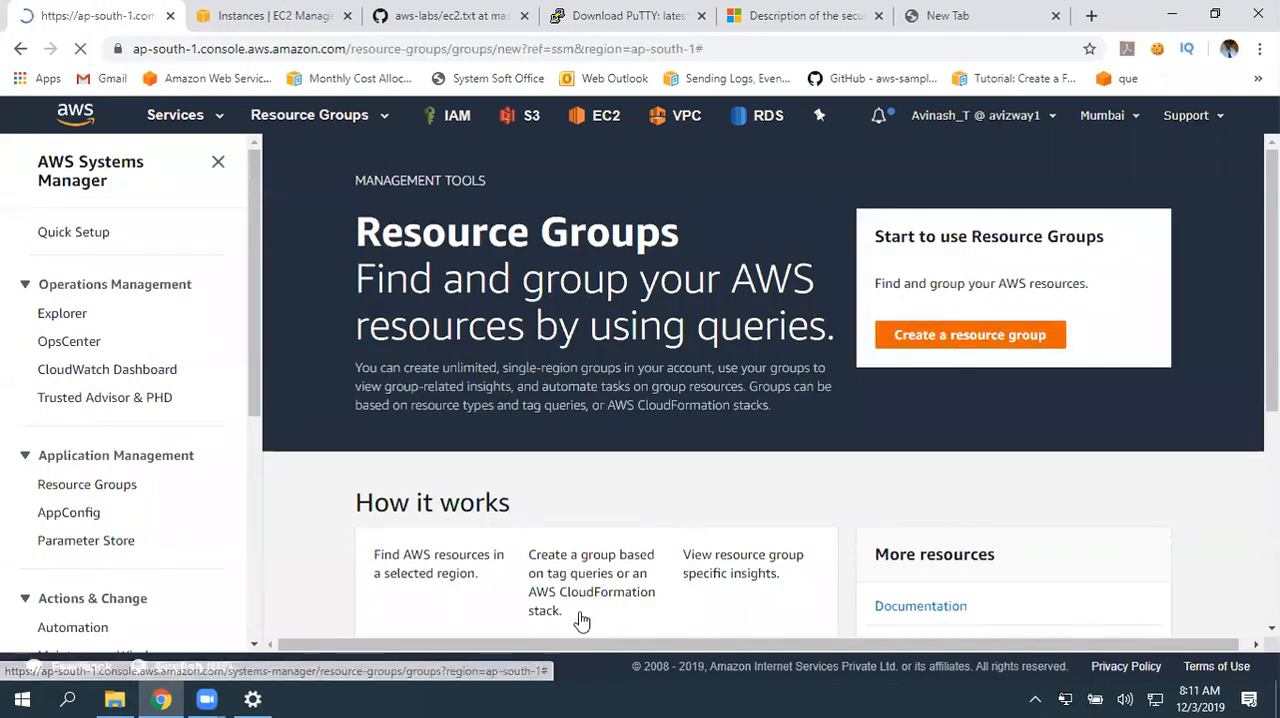
click(305, 15)
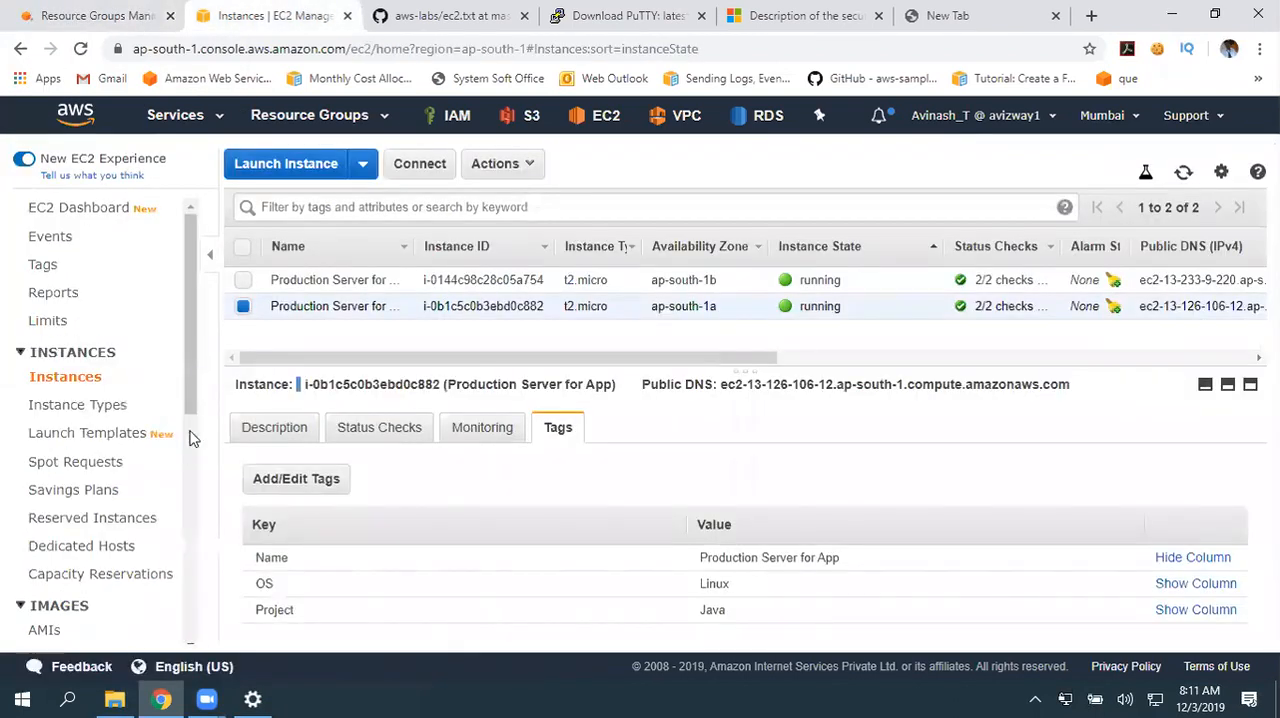
middle_click(531, 116)
click(362, 20)
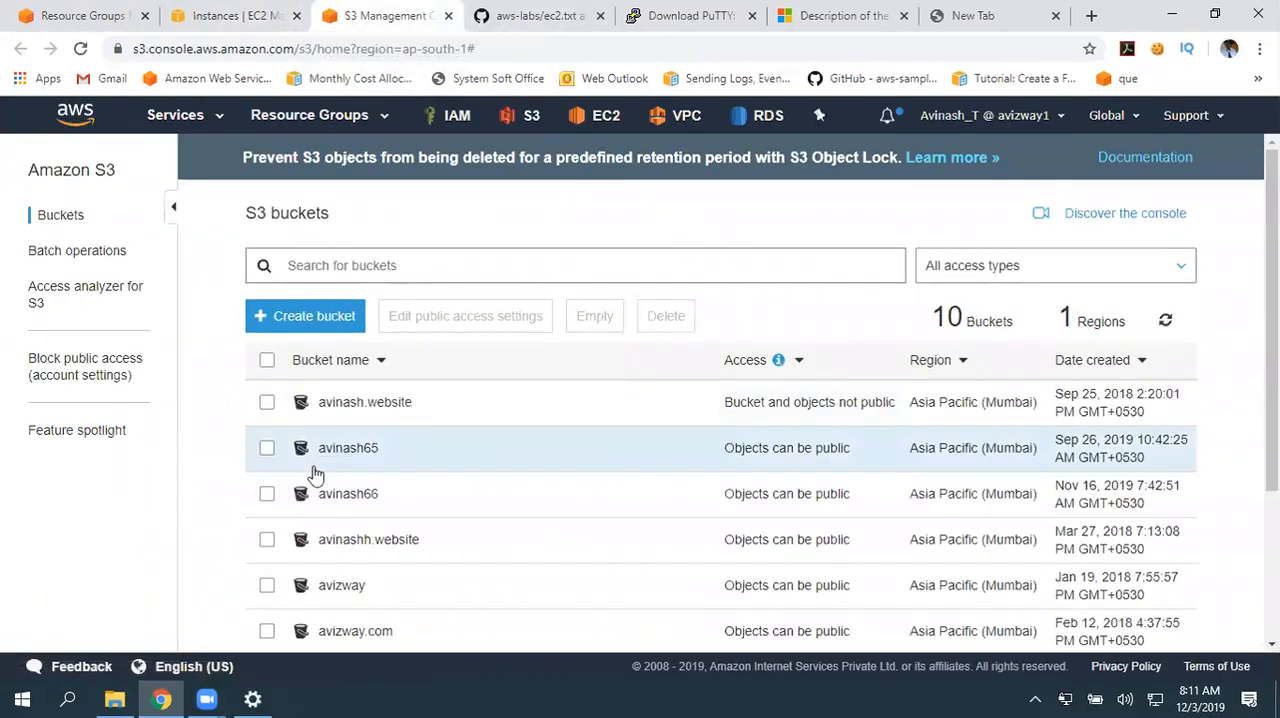
Open the tags in the properties of the first S3 bucket listed and remove its Purpose and Owner tags
click(379, 404)
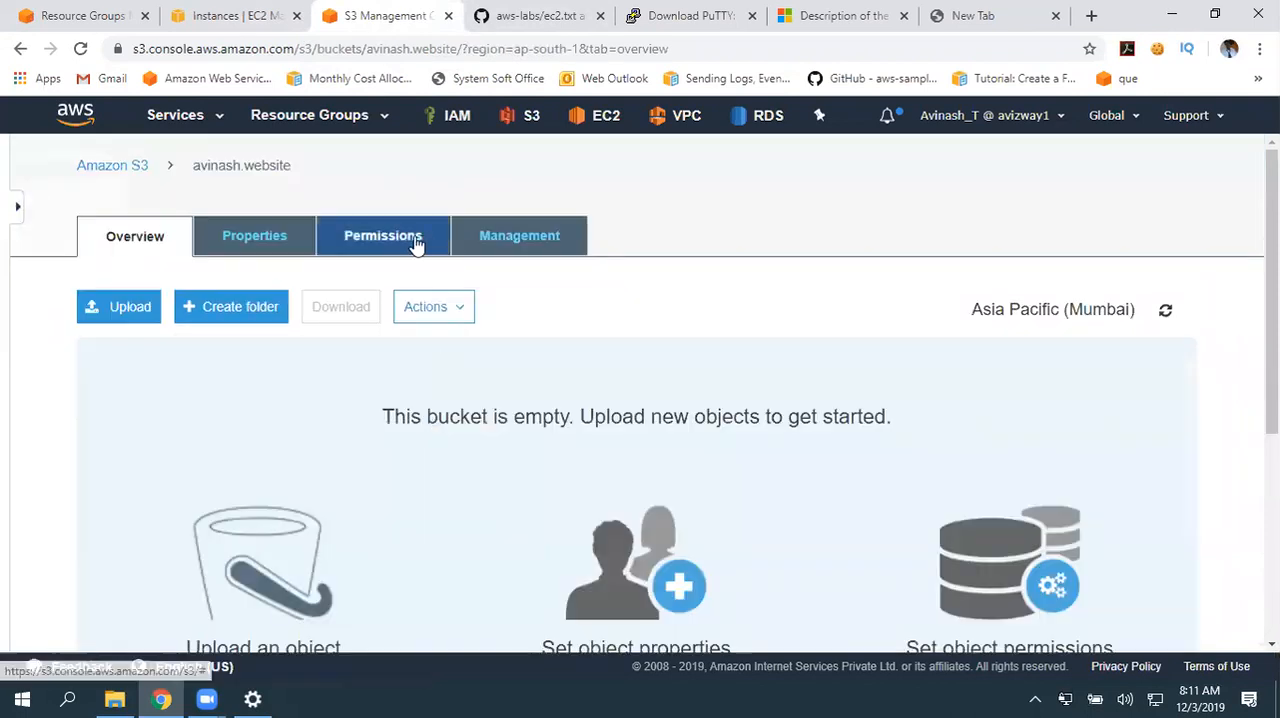
click(420, 246)
click(252, 235)
scroll(1108, 406, down, 4)
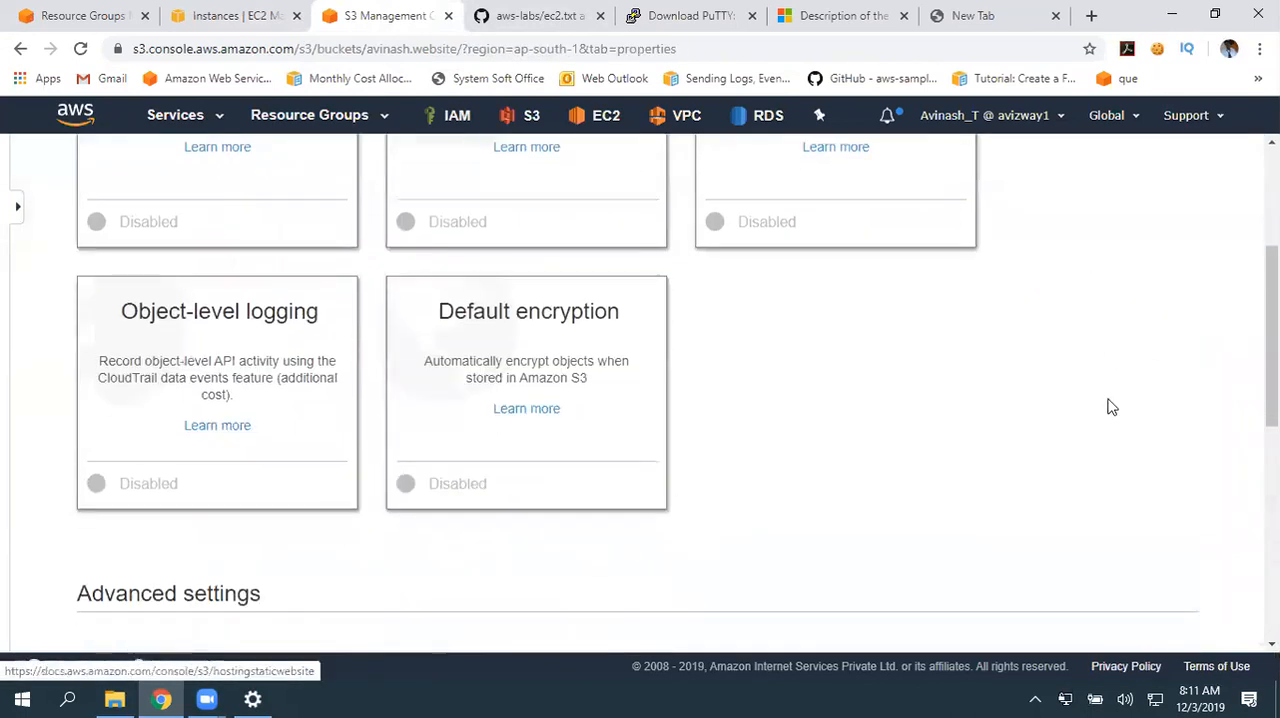
scroll(925, 517, down, 3)
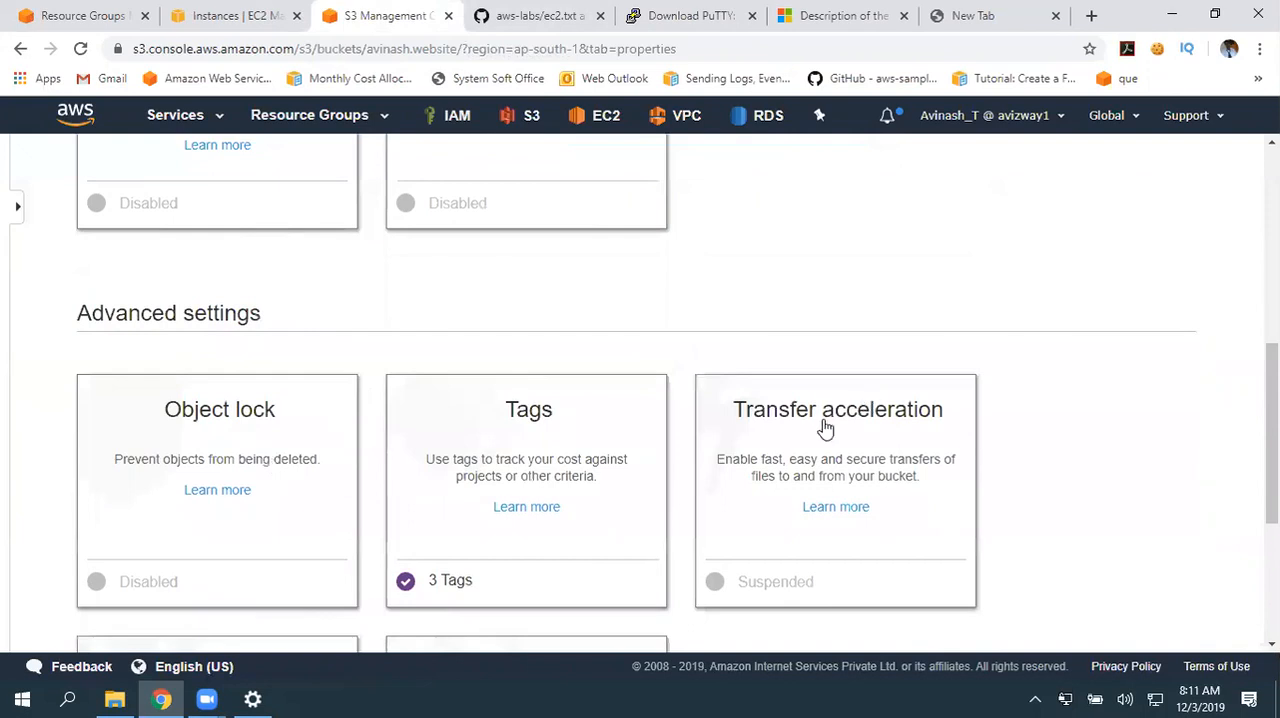
click(614, 446)
scroll(600, 455, down, 1)
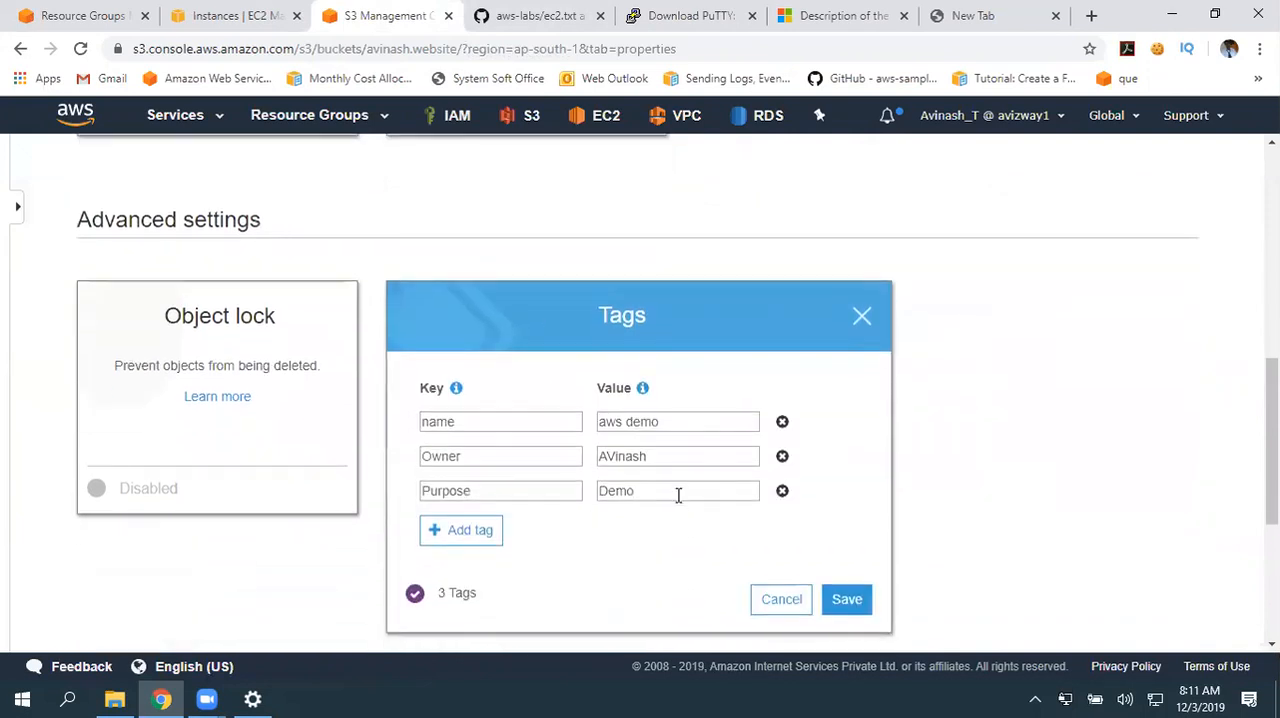
click(785, 490)
click(782, 456)
Add a tag with key Project and value Java to the bucket and save the tags
click(463, 458)
click(476, 457)
text(Project)
key(Tab)
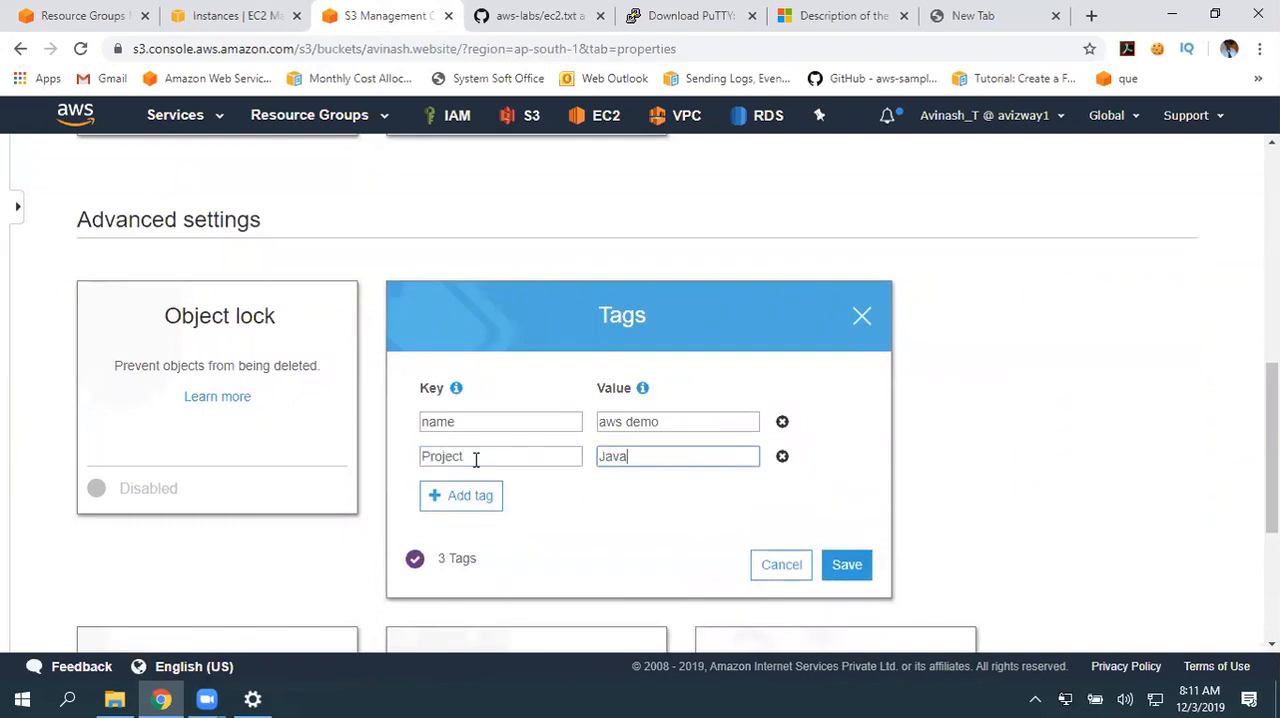
click(858, 566)
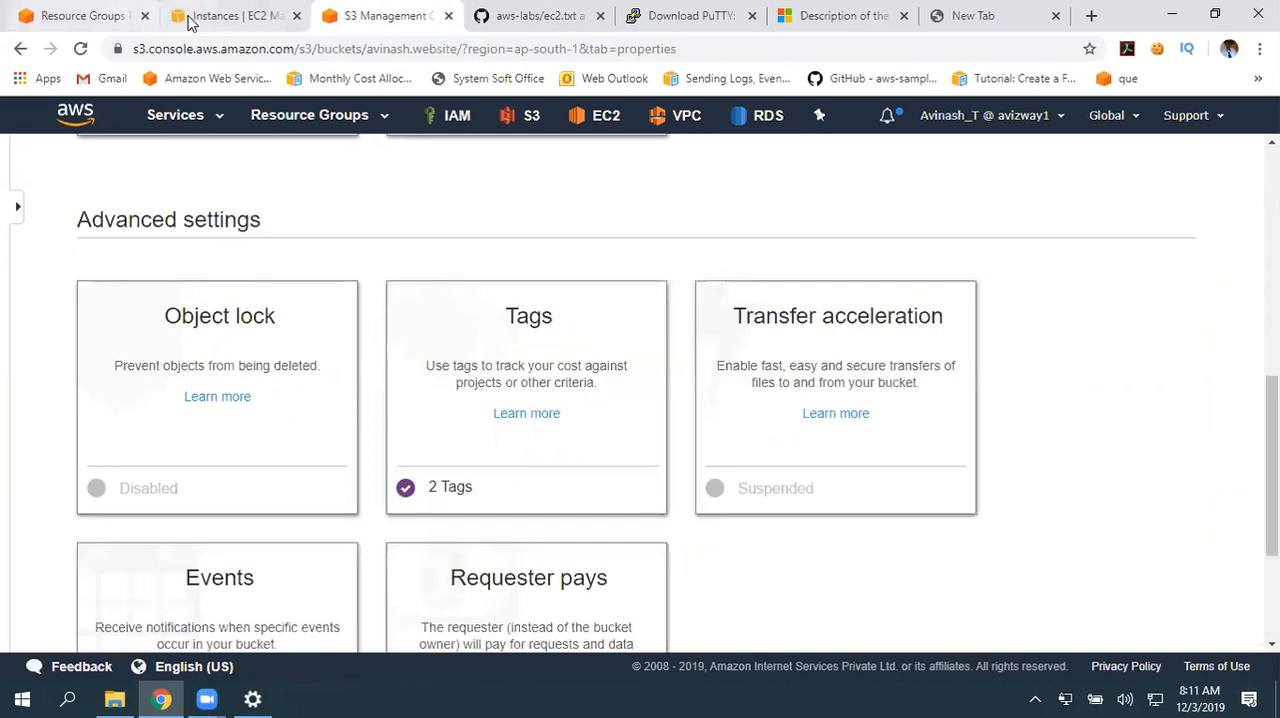
Check the Production Server for App instance's tags again and return to the S3 bucket list
click(192, 18)
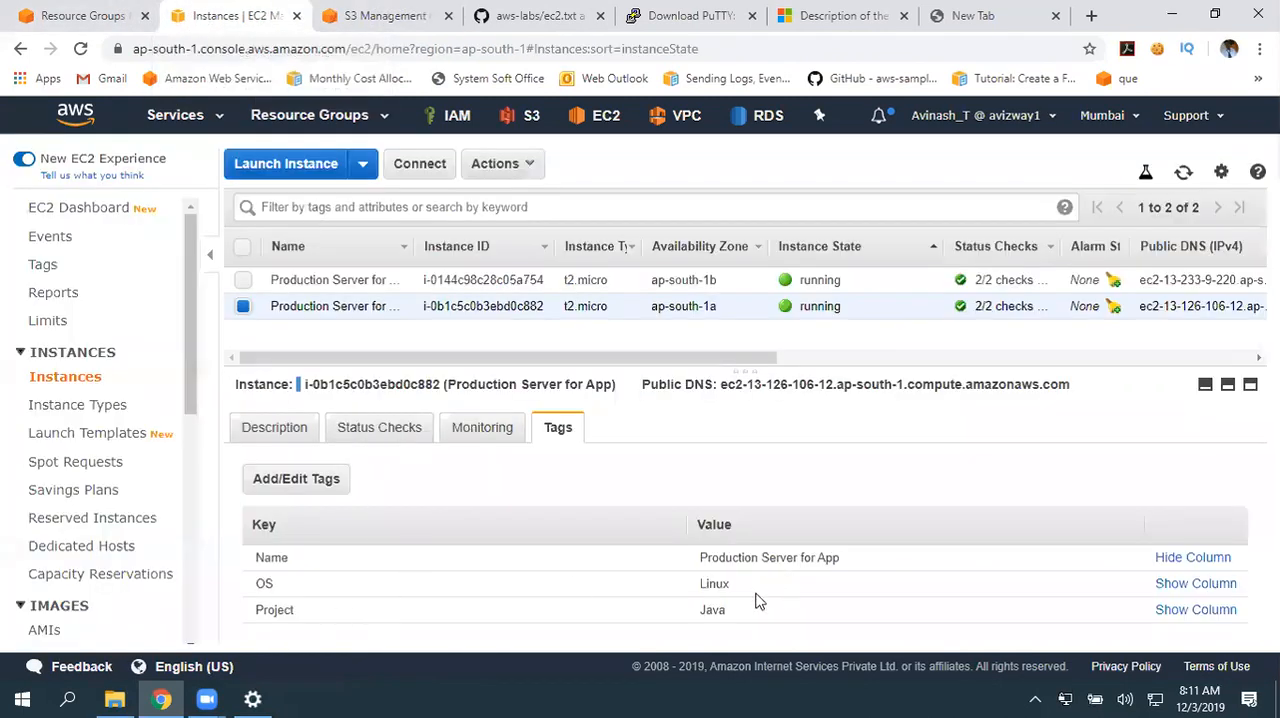
click(422, 9)
scroll(400, 383, up, 10)
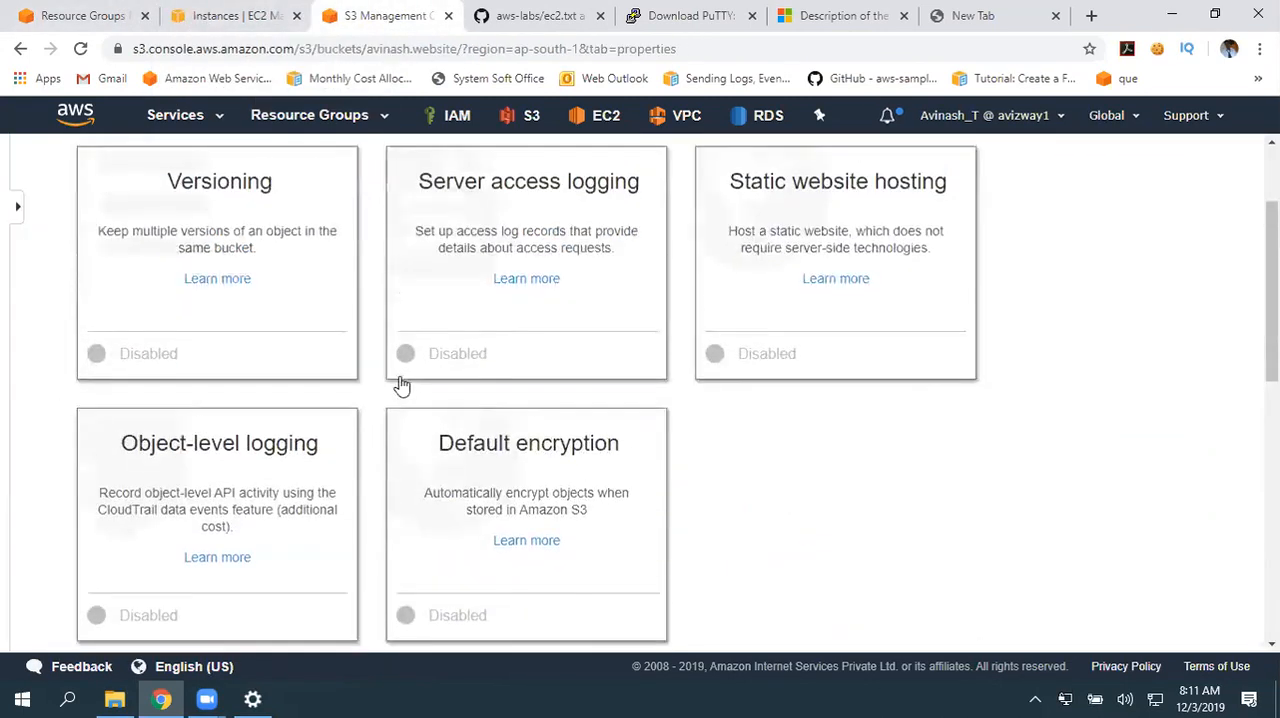
click(120, 165)
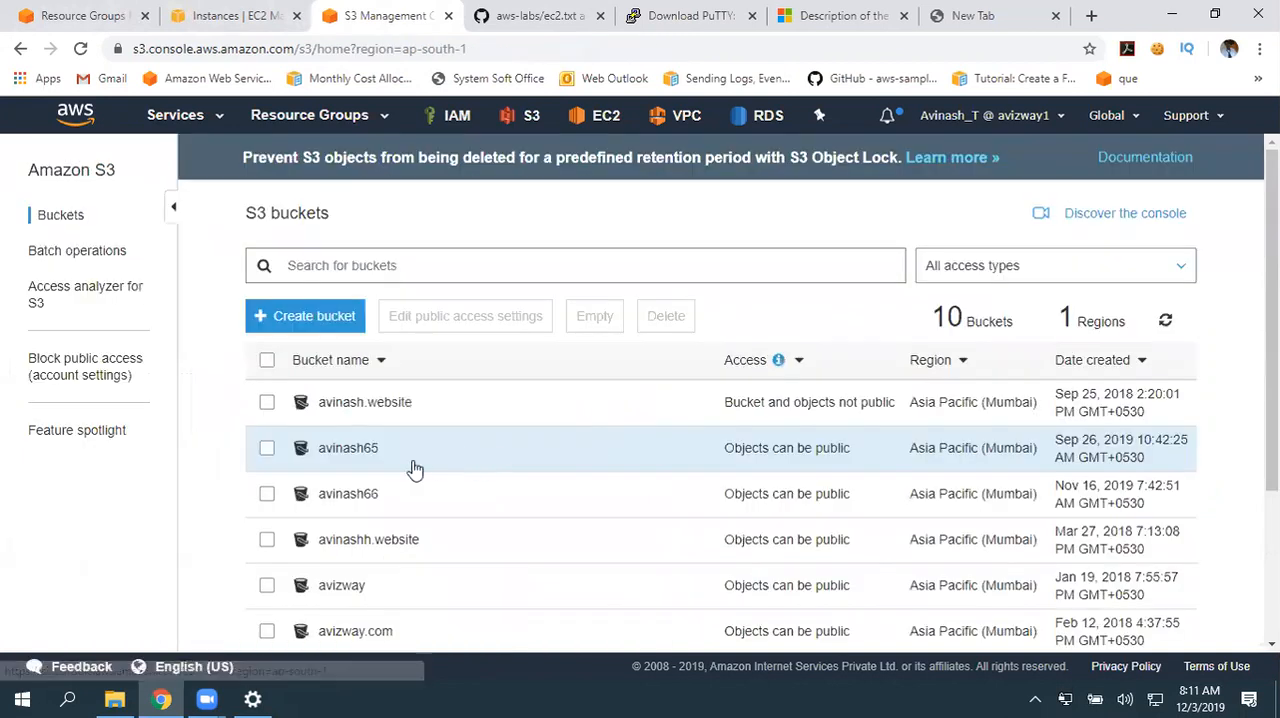
Add the tag Project with value Java to the fourth bucket listed, save it, and return to the bucket list
click(346, 543)
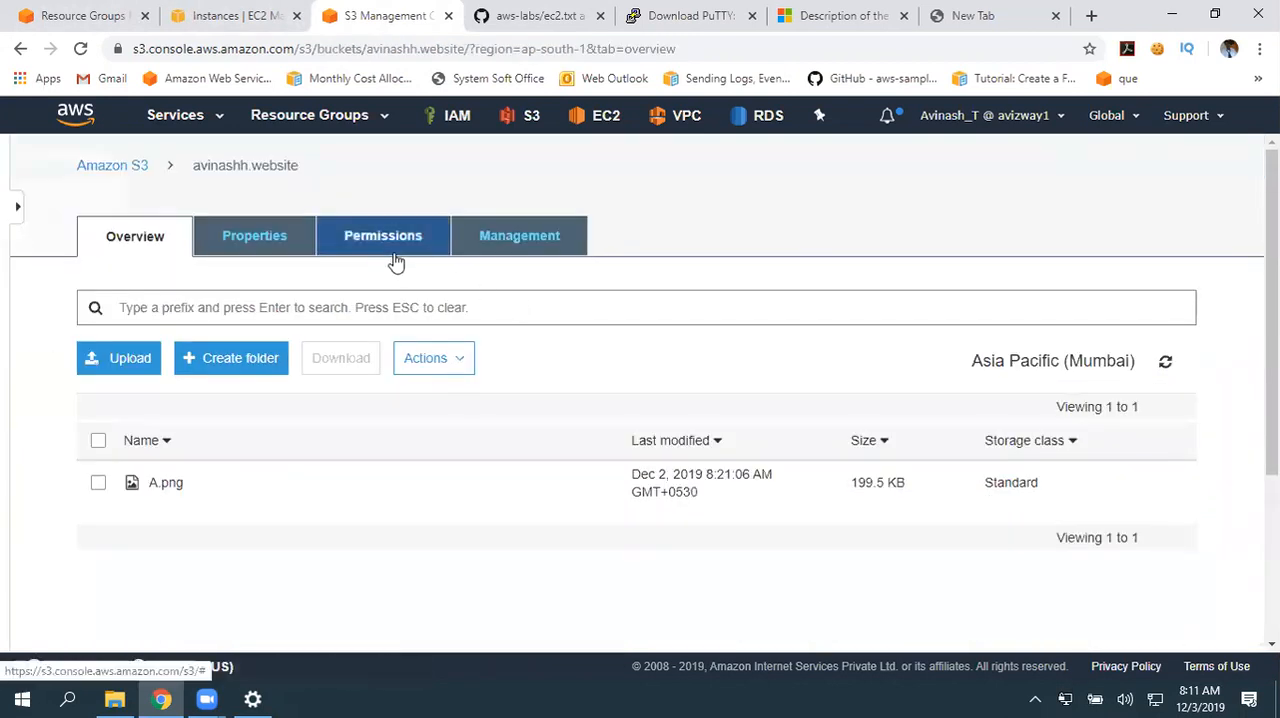
scroll(640, 290, down, 7)
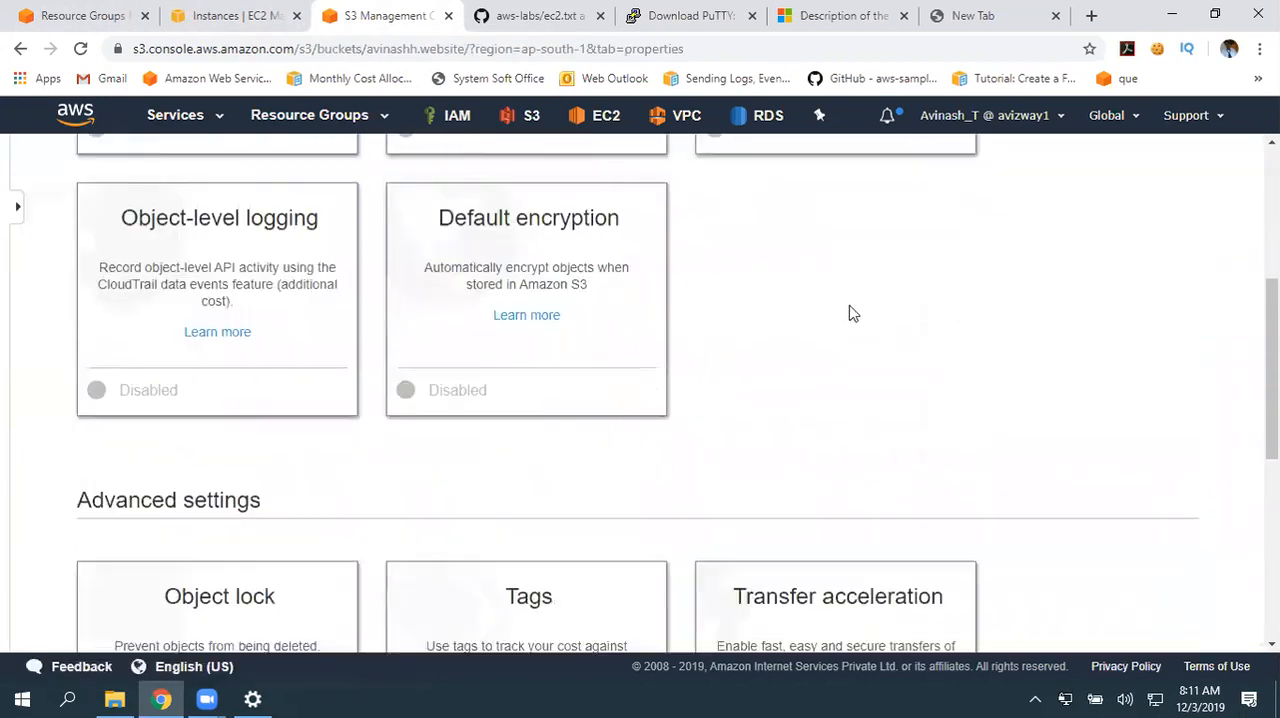
click(590, 305)
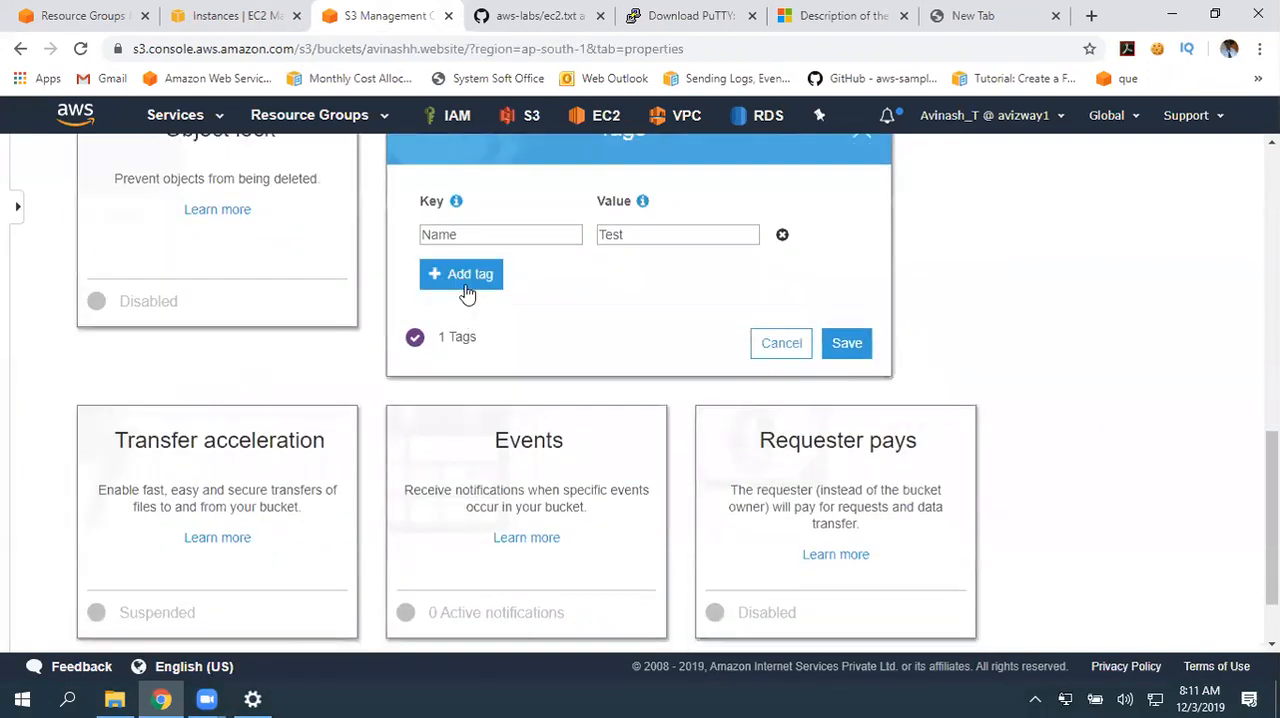
click(467, 284)
click(520, 271)
text(Project)
key(Tab)
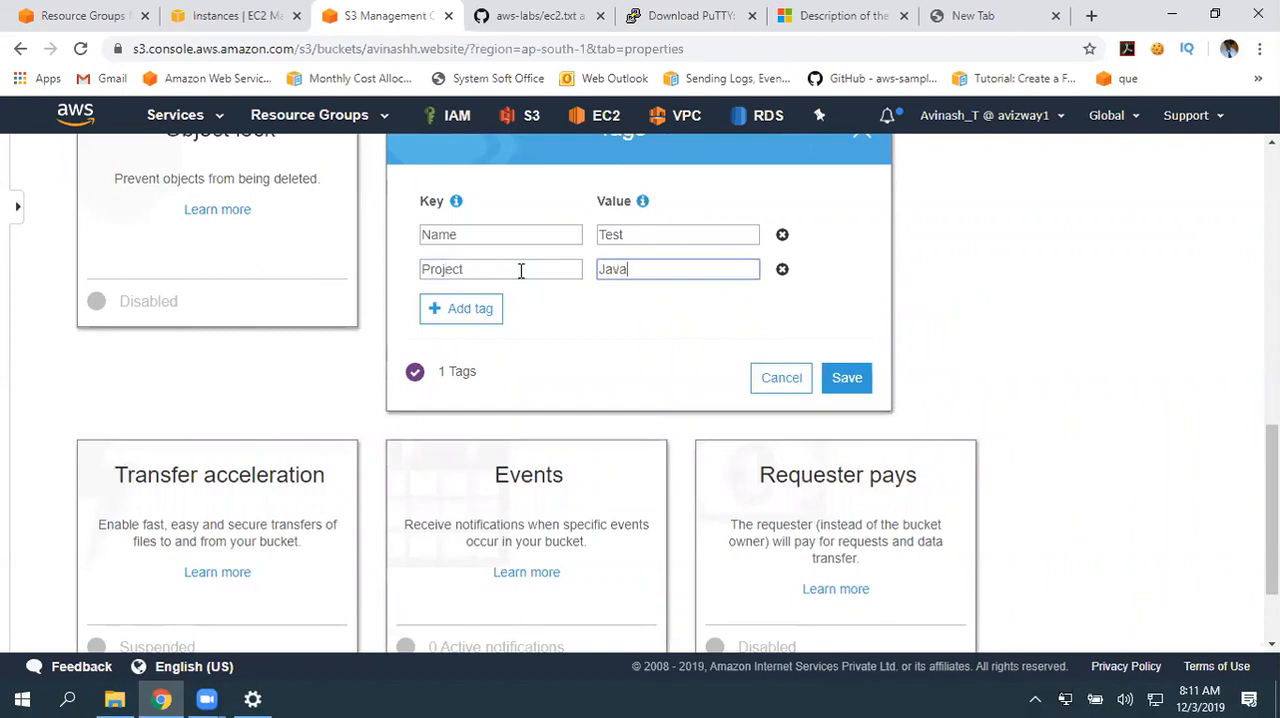
text(Java)
click(838, 386)
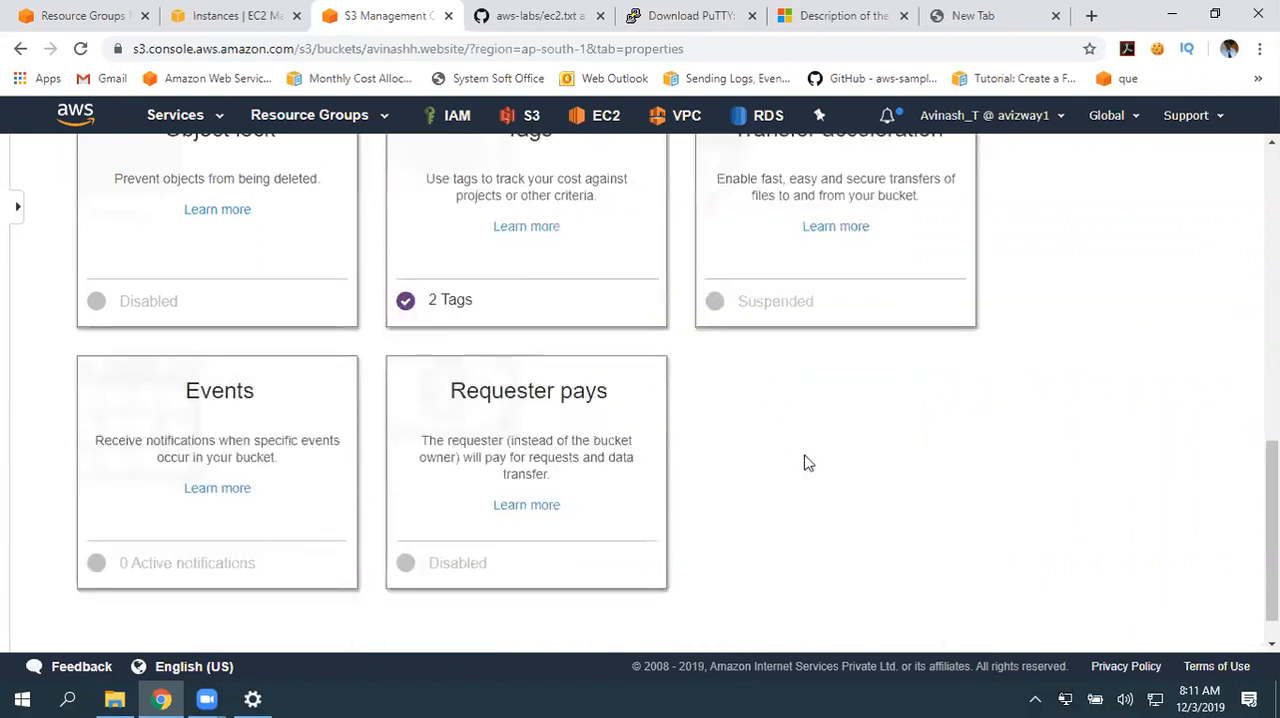
scroll(1176, 401, down, 3)
scroll(1176, 401, up, 3)
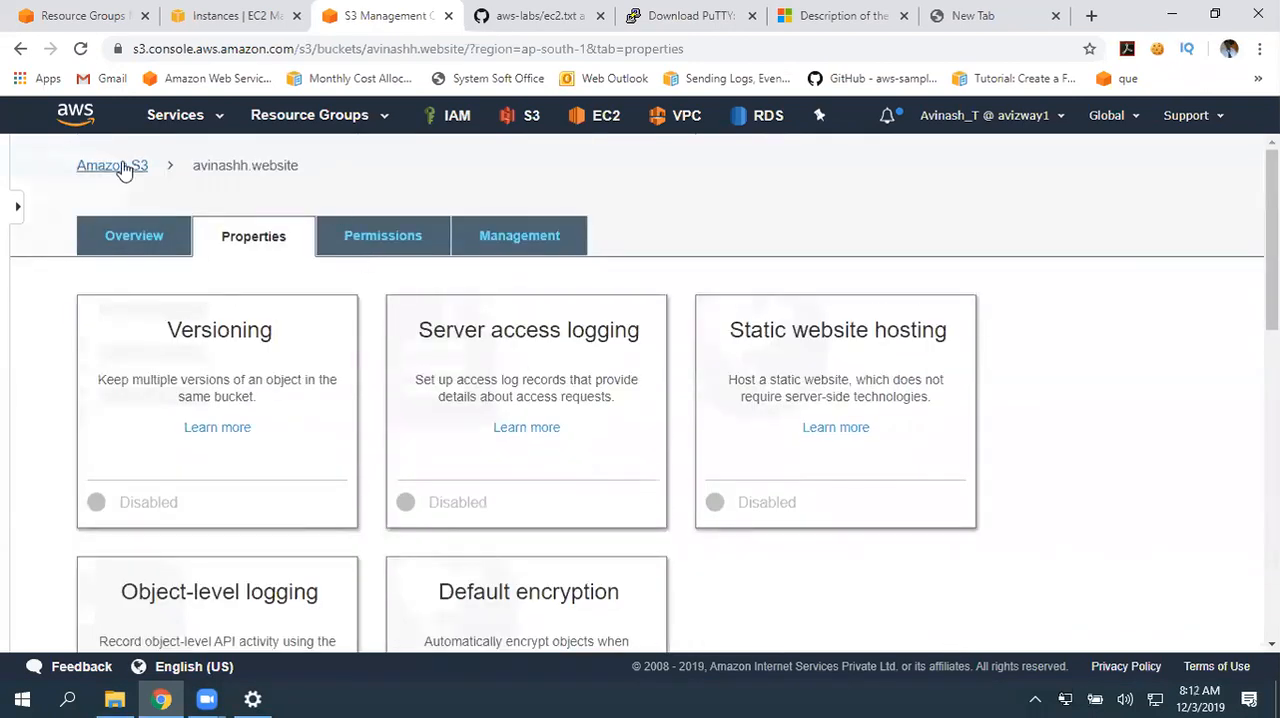
click(126, 166)
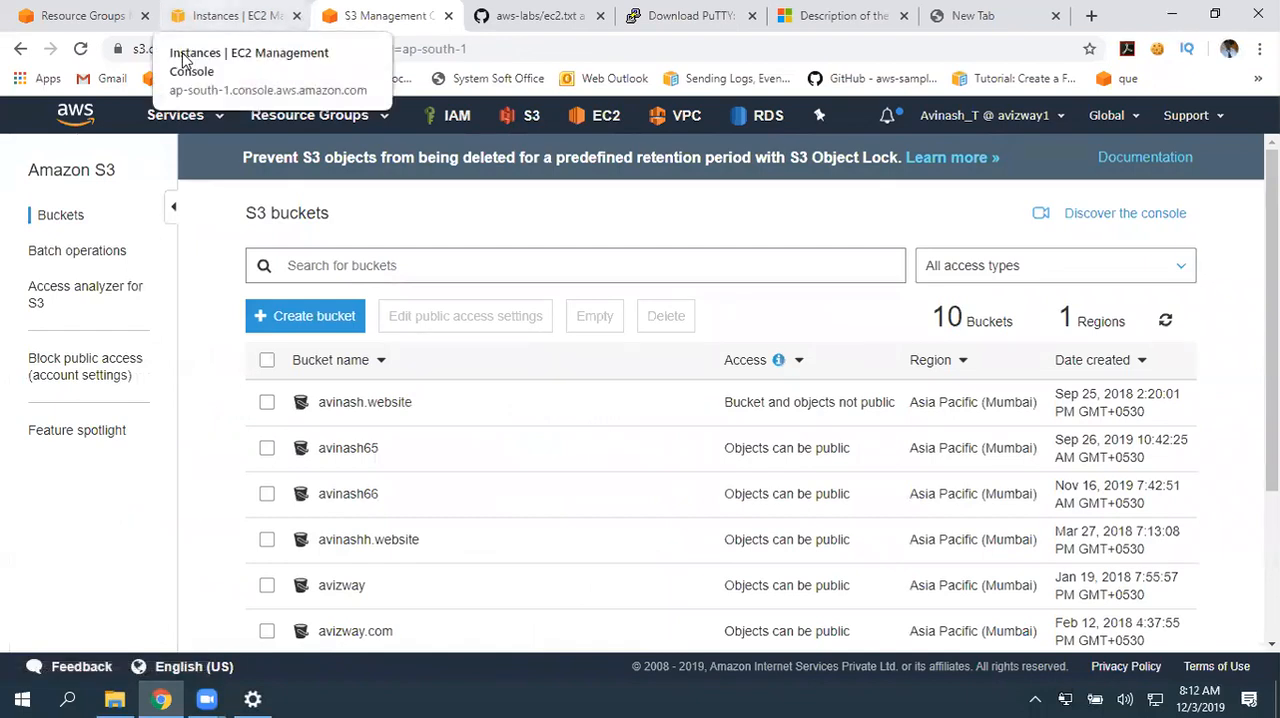
Refresh the EC2 instances list and clear the selection of Production Server for App
click(217, 12)
click(1183, 172)
click(302, 437)
click(245, 306)
click(1183, 174)
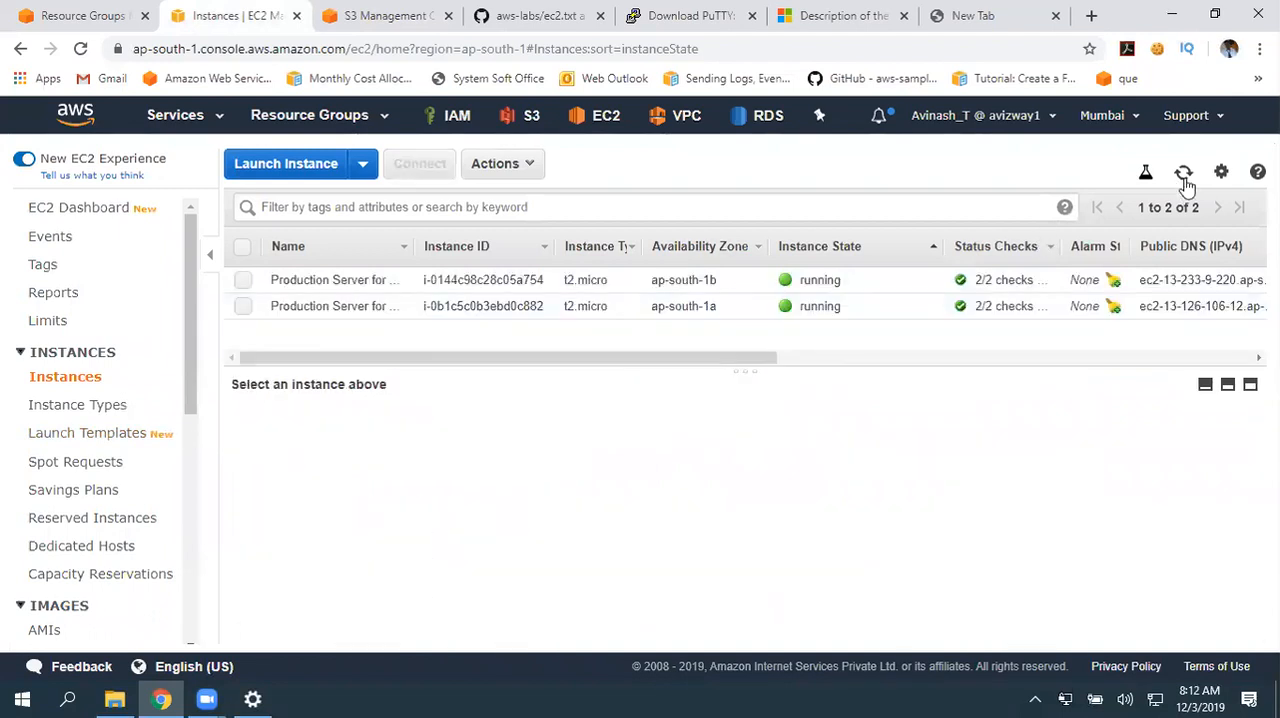
Return to the new tag-based resource group form and look at the available resource types
click(69, 12)
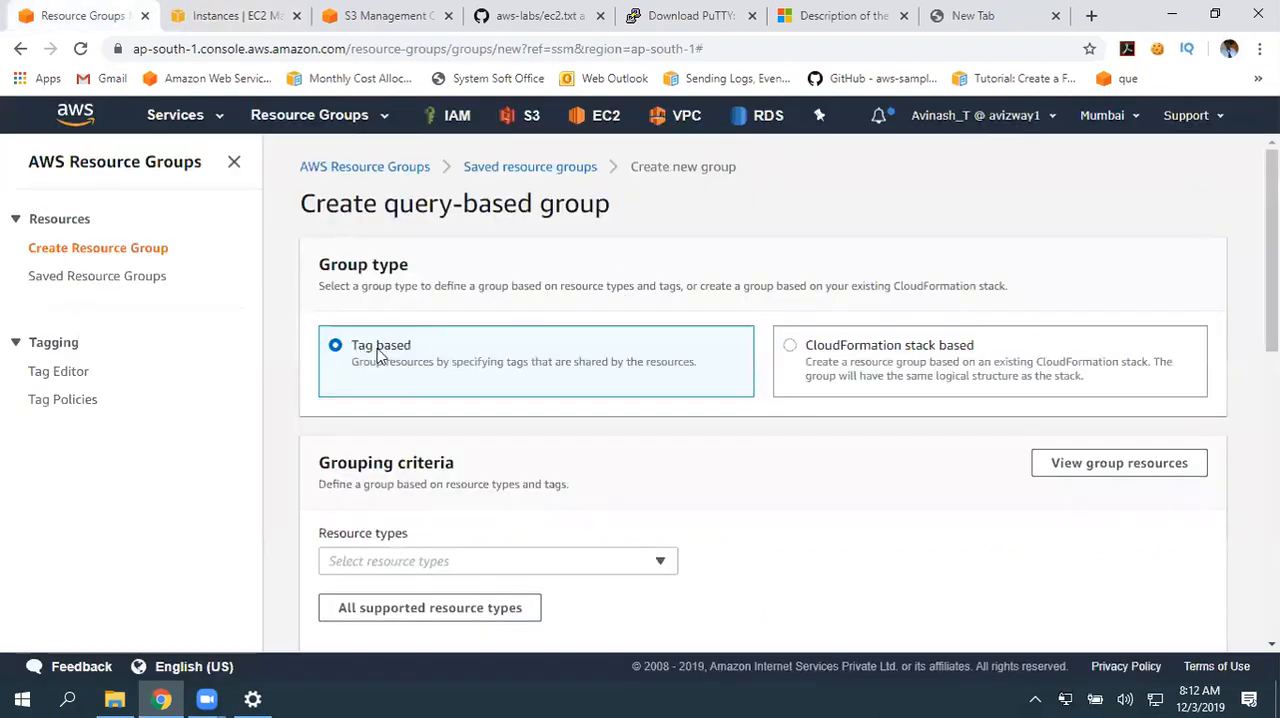
drag(357, 346, 470, 355)
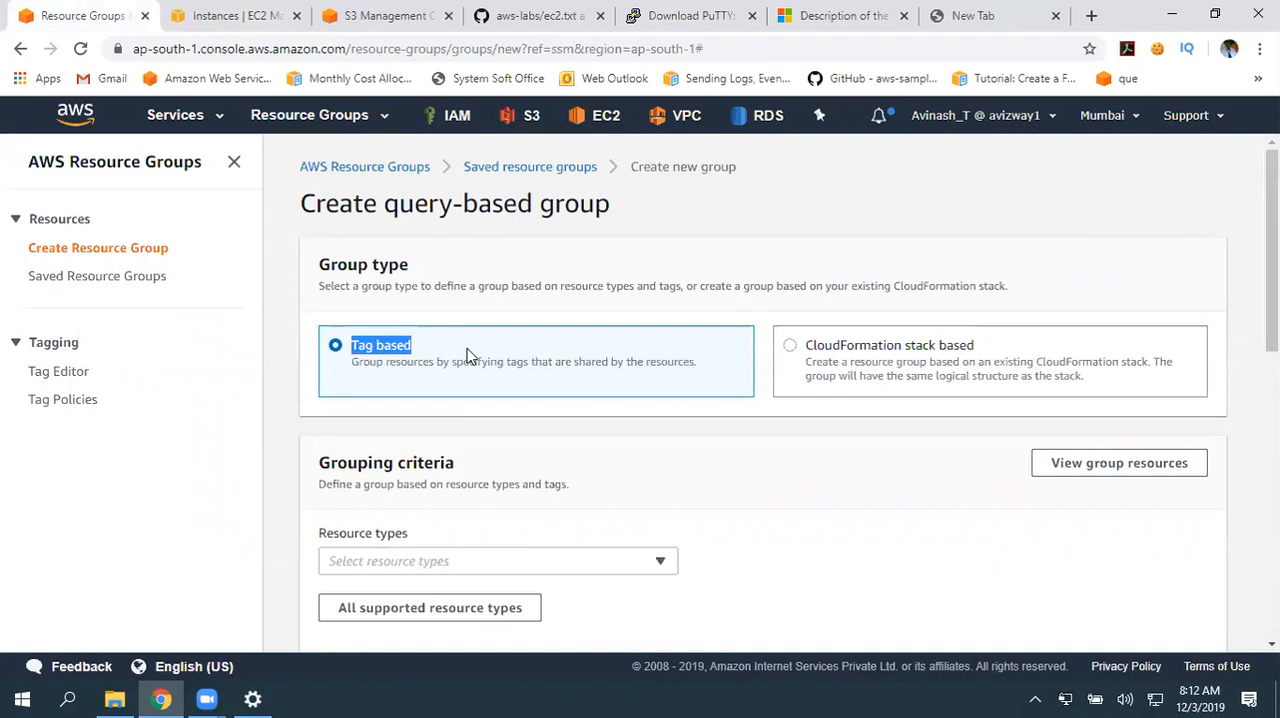
scroll(496, 346, down, 1)
click(597, 468)
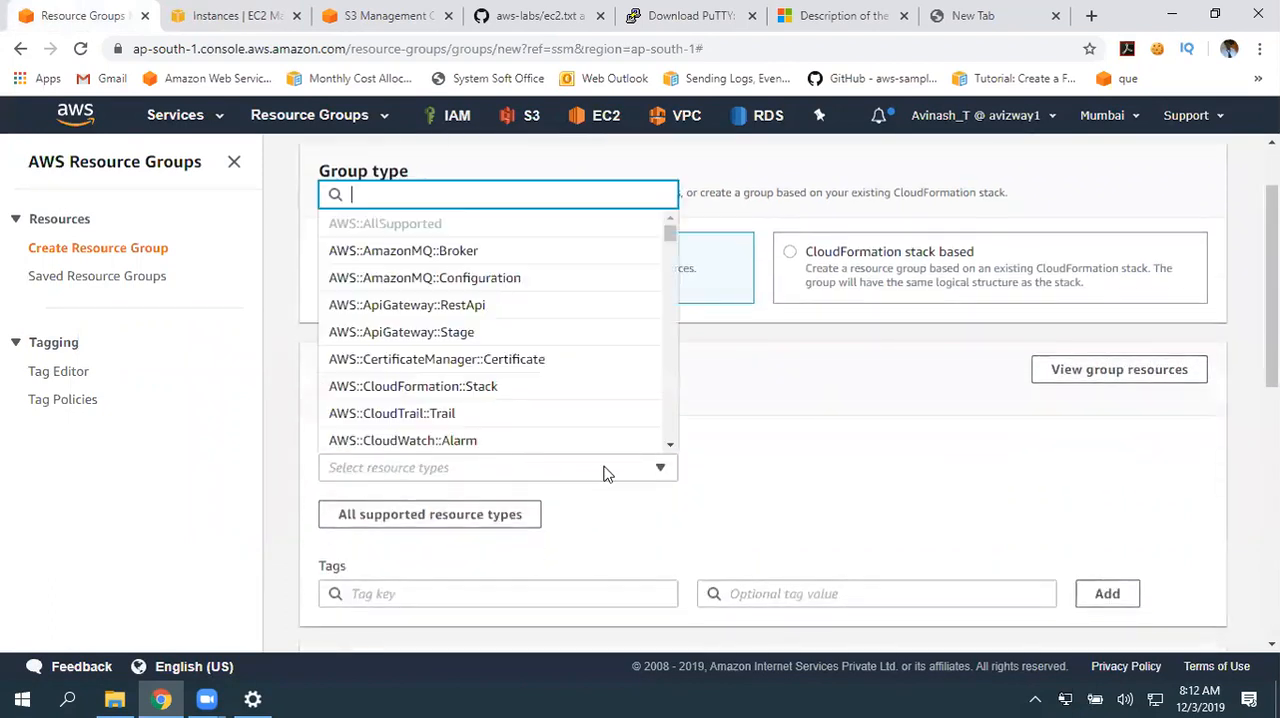
click(362, 492)
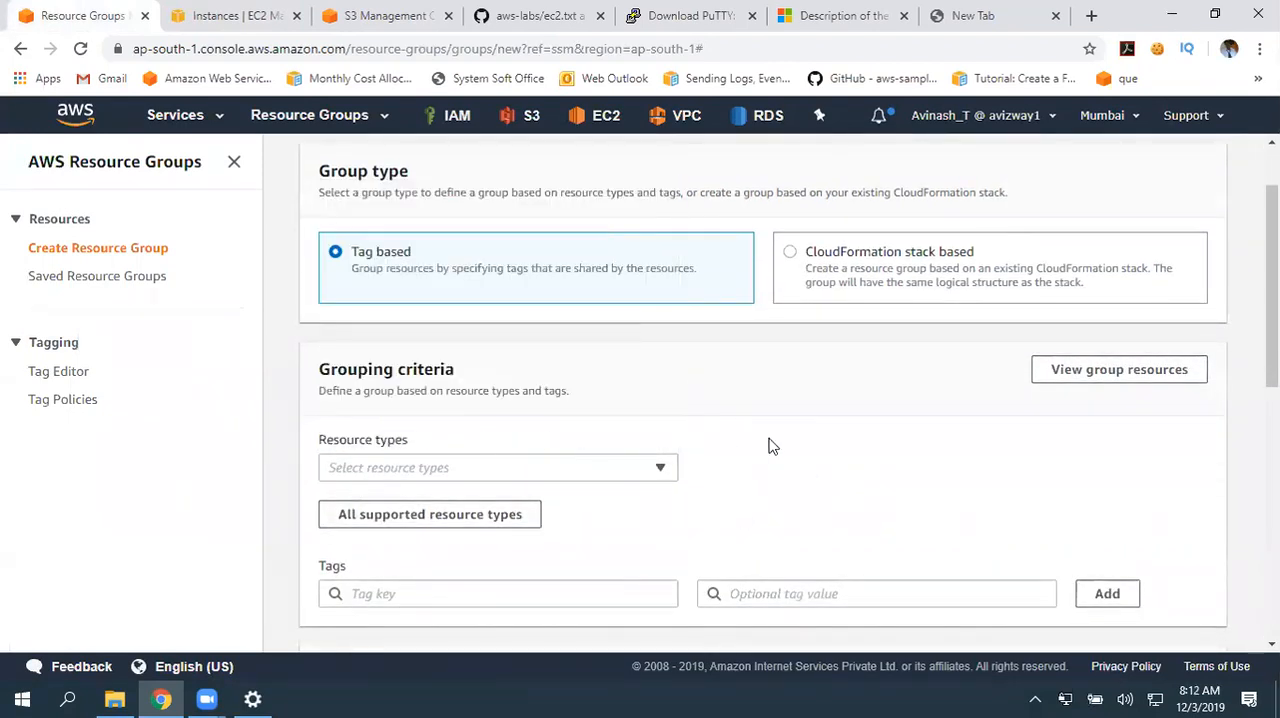
Add AWS::S3::Bucket and AWS::EC2::Instance as the resource types in the grouping criteria
scroll(765, 470, down, 2)
click(655, 285)
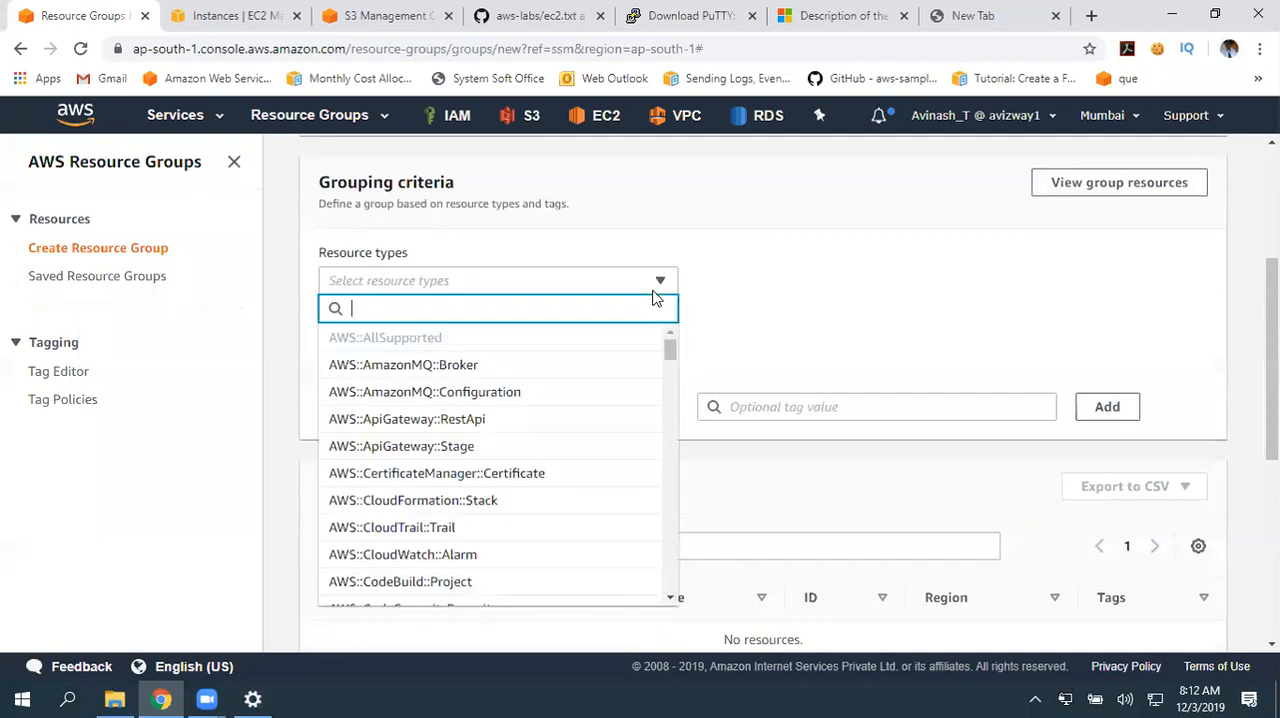
text(s3)
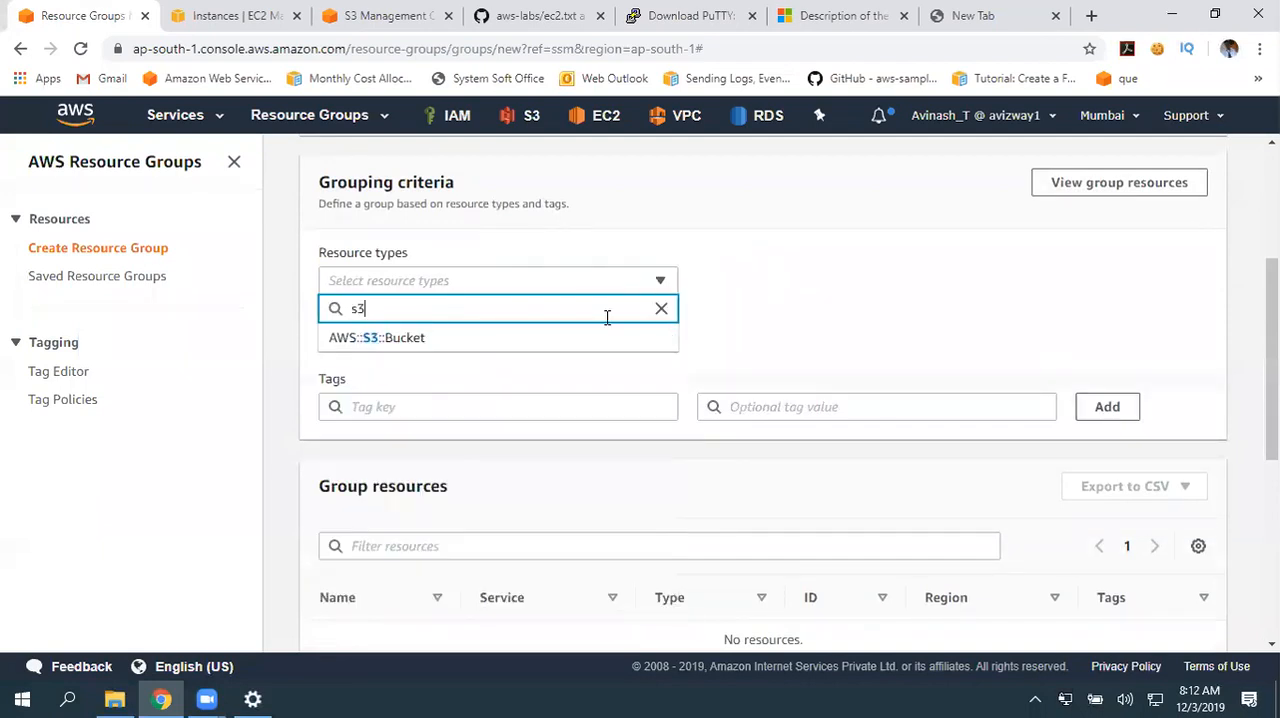
click(491, 339)
click(550, 285)
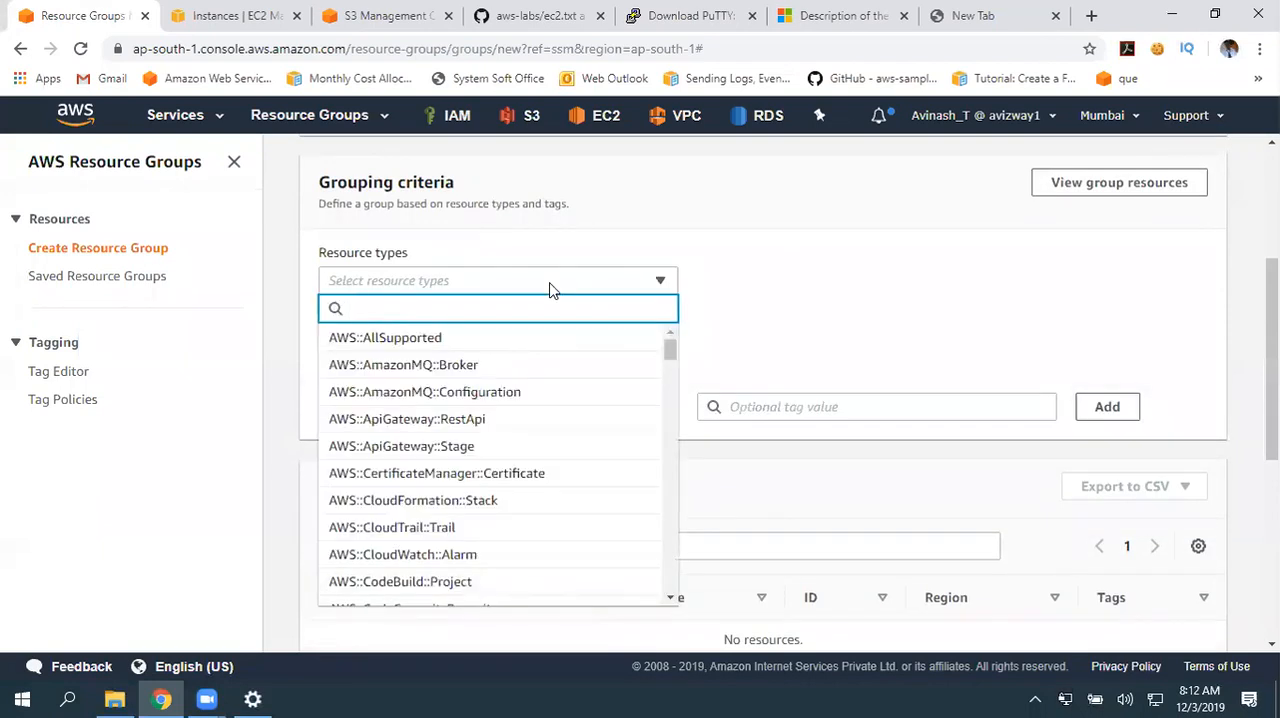
text(ec2)
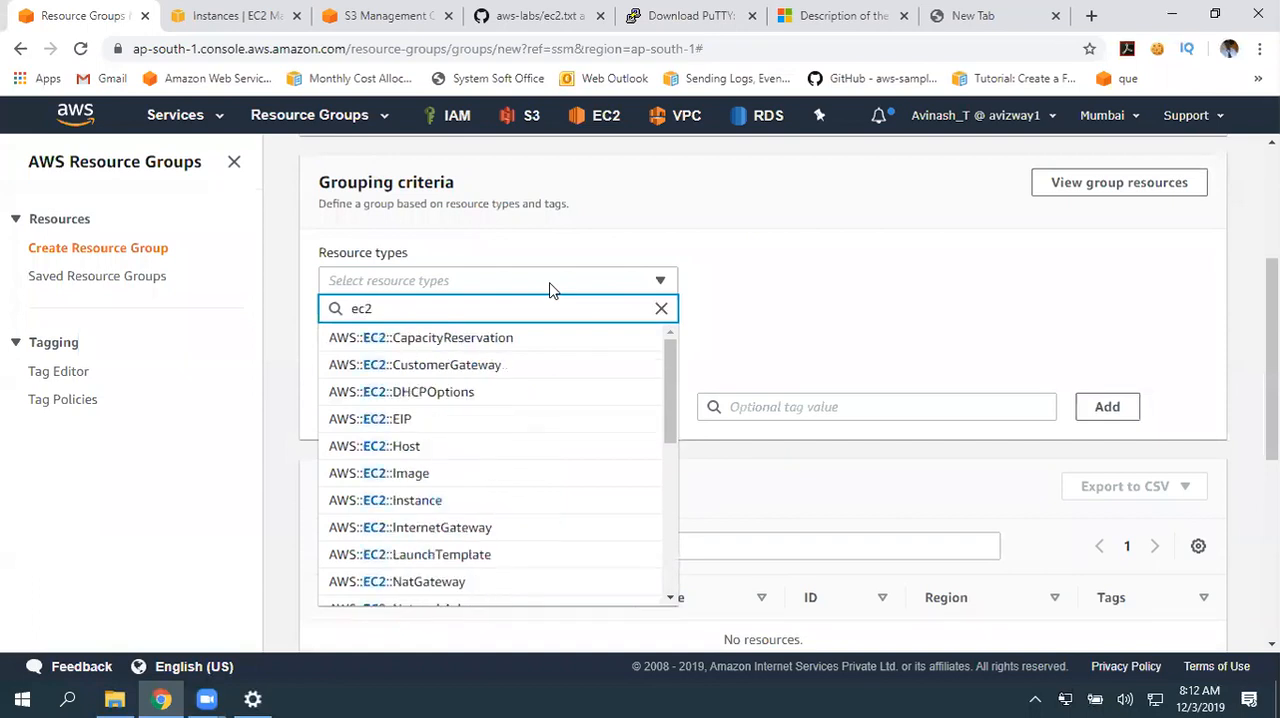
click(443, 502)
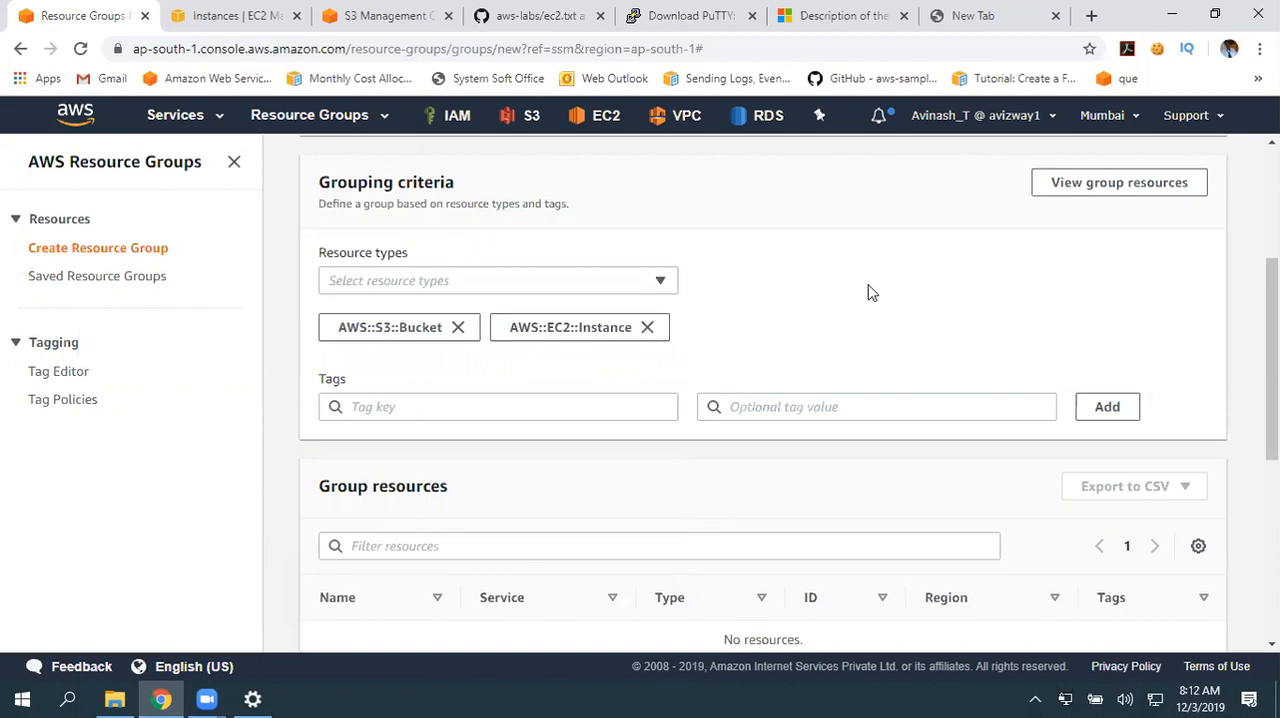
Add the tag key Project with value Java to the resource group's grouping criteria
click(414, 407)
text(N)
key(BackSpace)
text(Project)
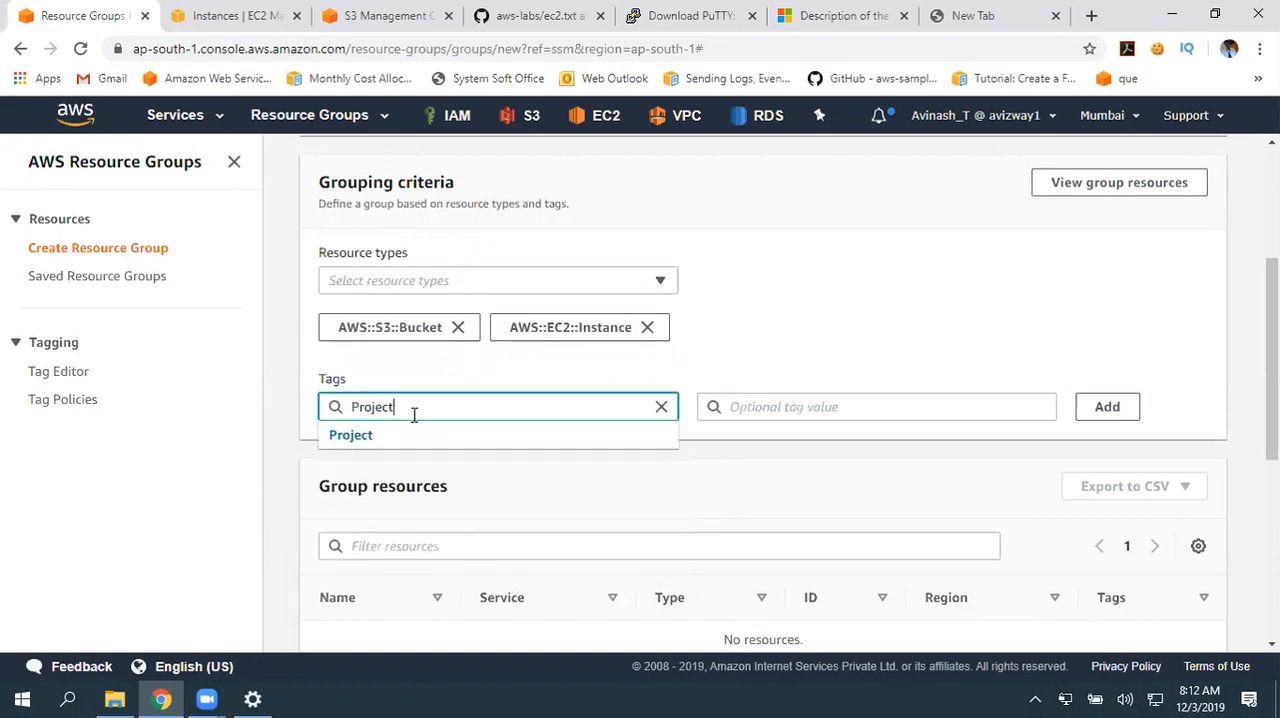
key(Return)
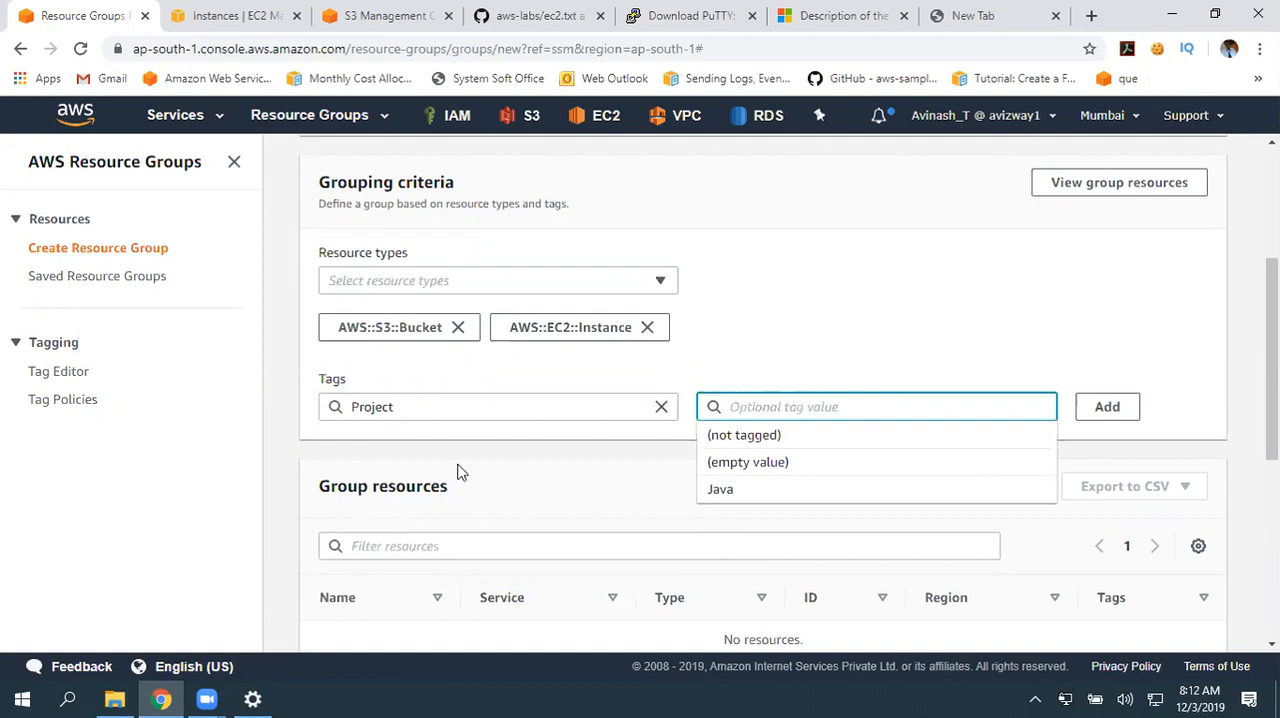
click(749, 491)
click(1114, 410)
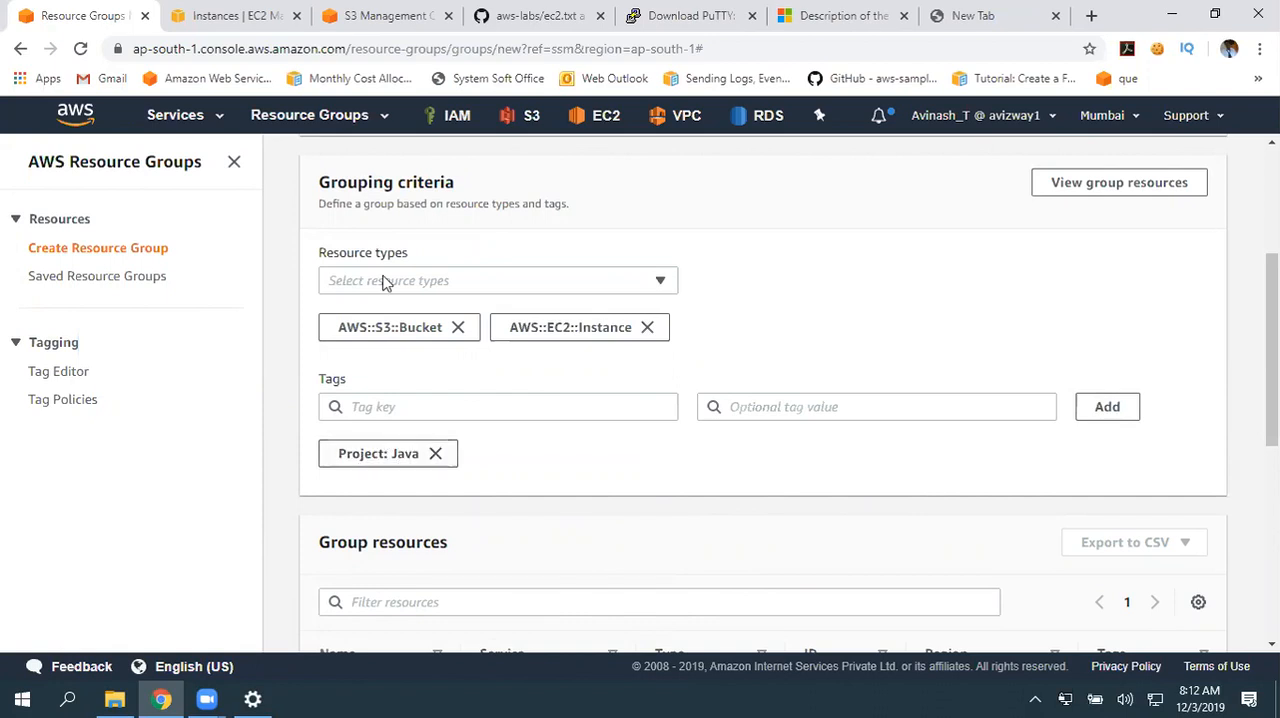
click(406, 330)
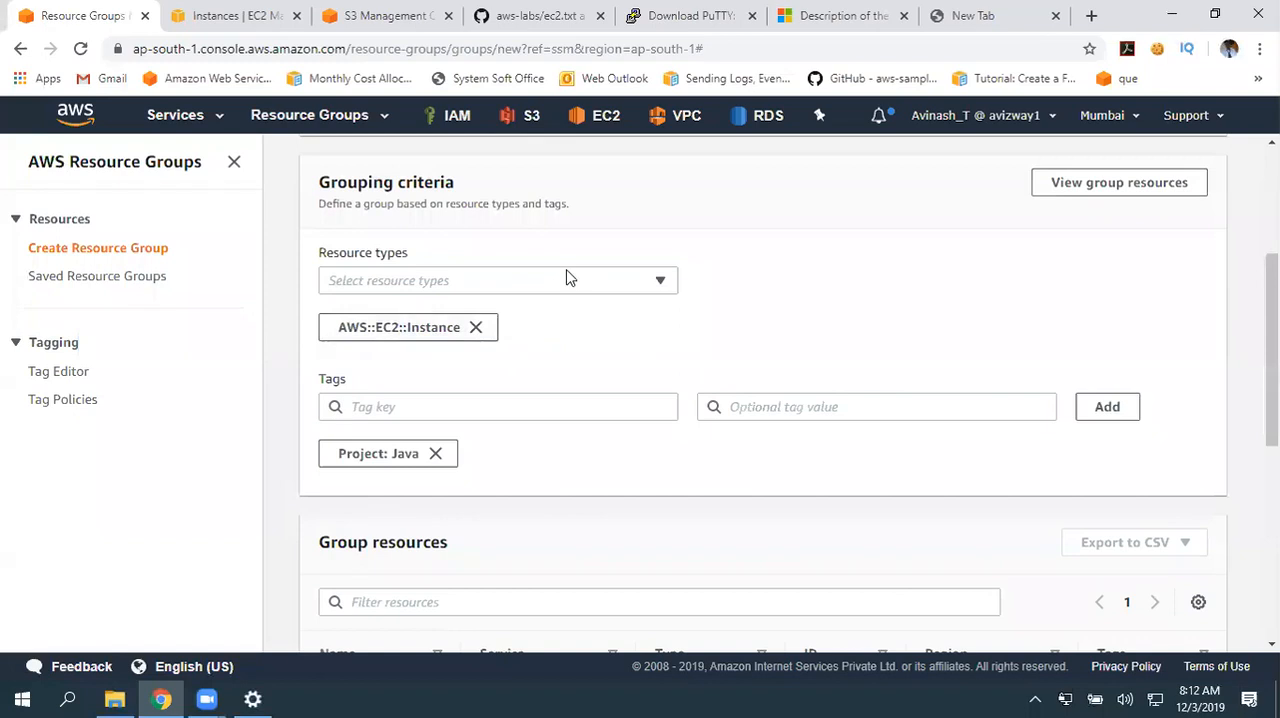
click(540, 283)
text(s3)
click(468, 337)
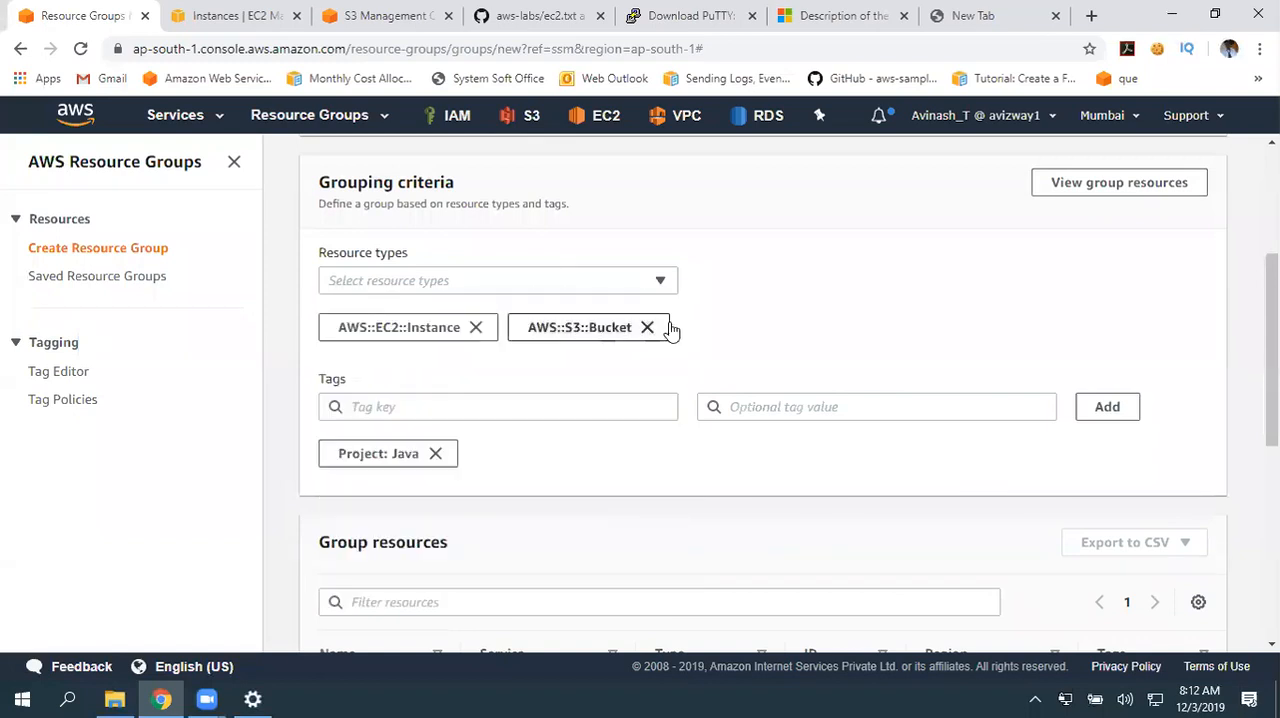
List the resources matching the grouping criteria and inspect the tags of the first EC2 instance
click(1113, 188)
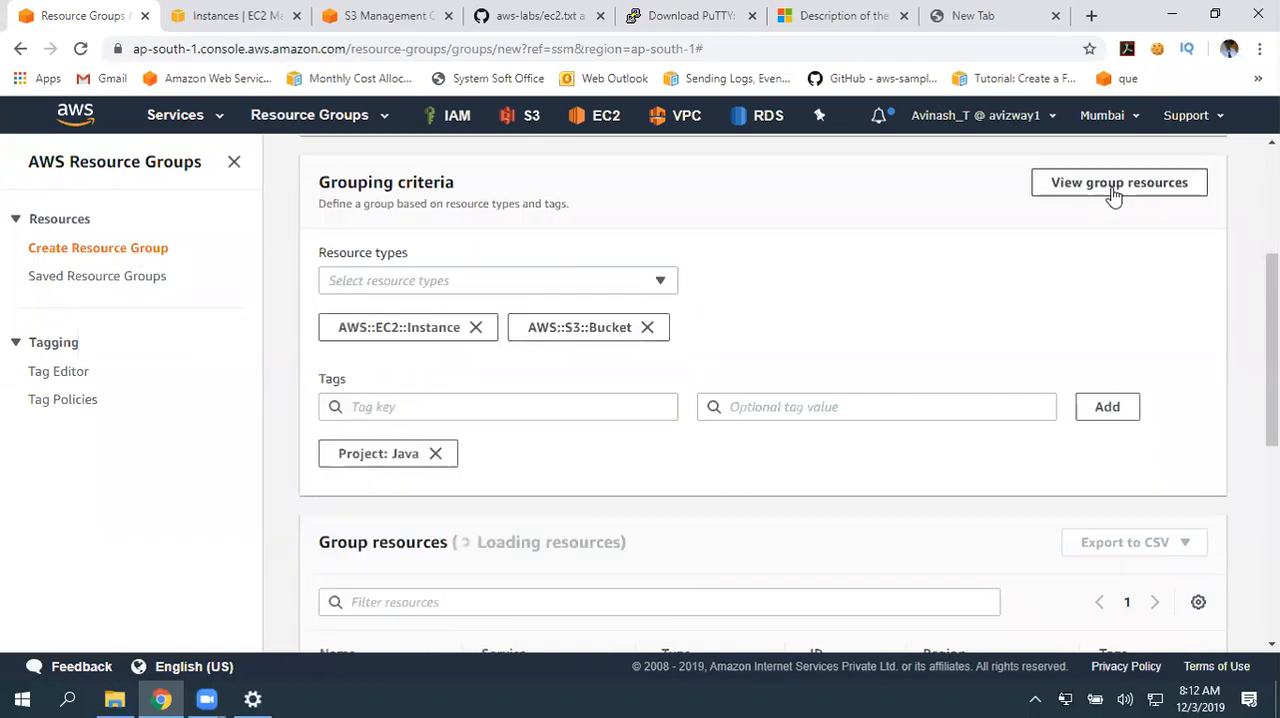
scroll(990, 260, down, 4)
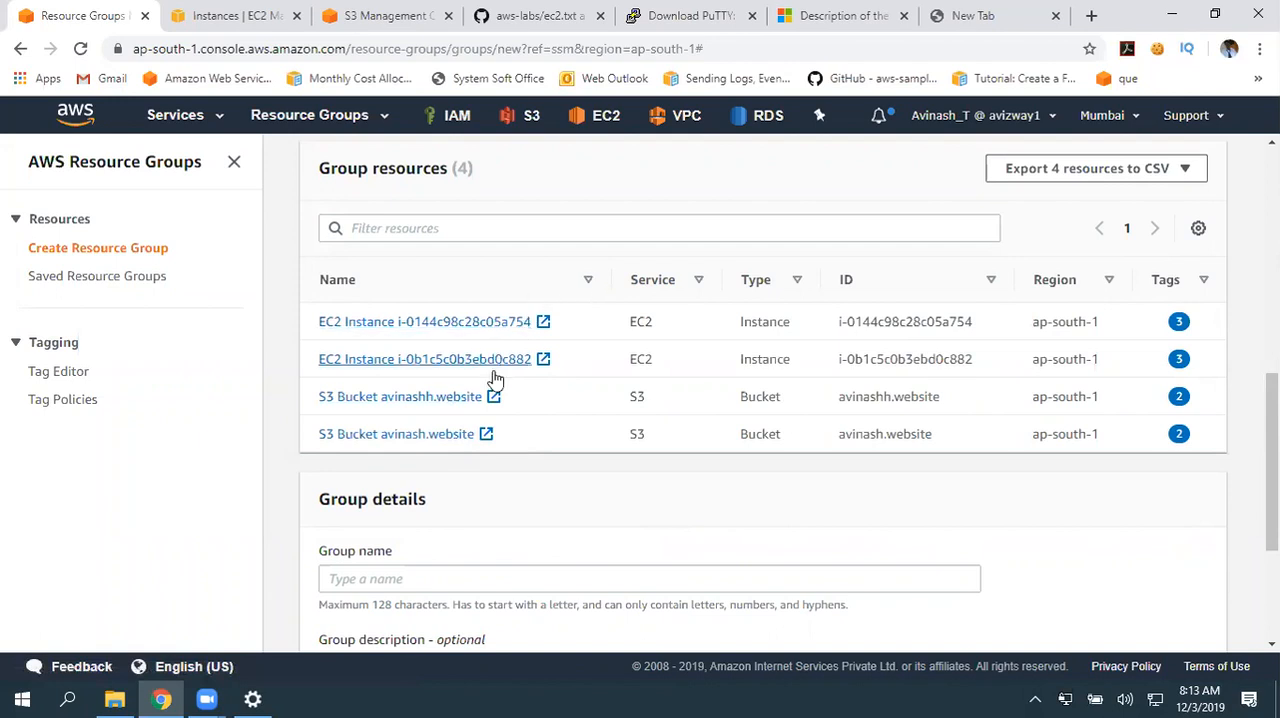
click(1176, 322)
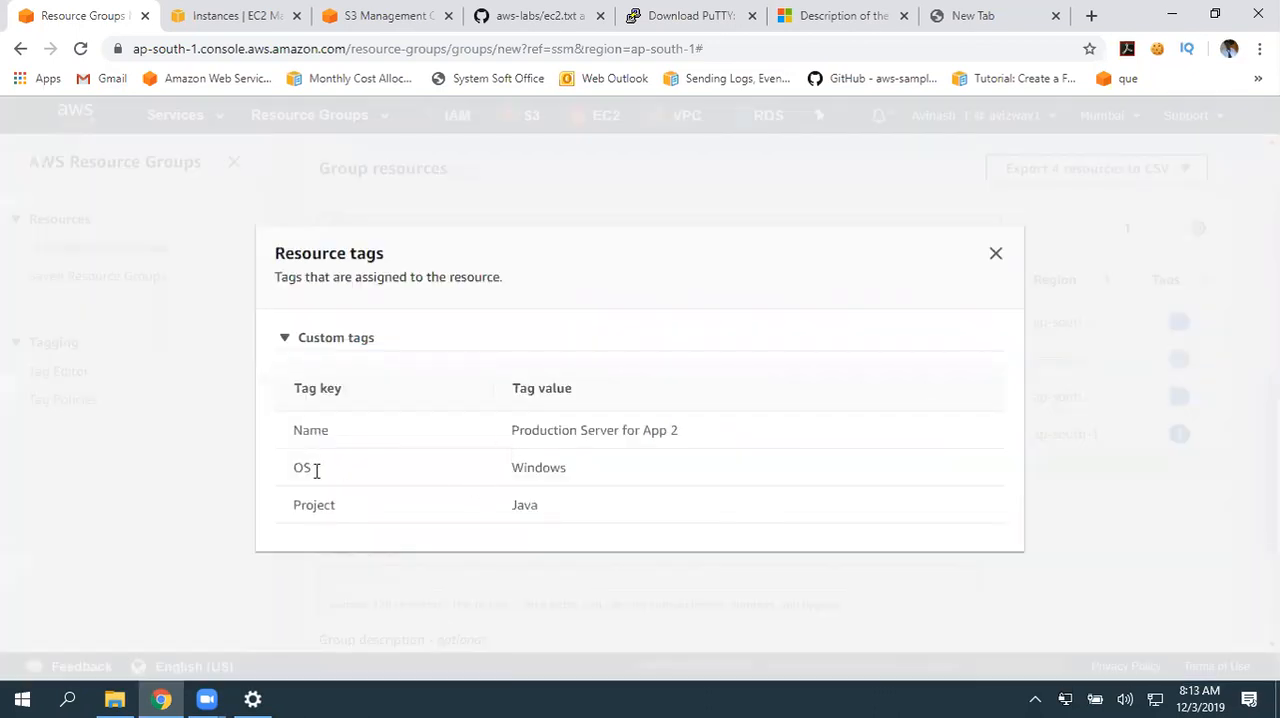
drag(294, 431, 668, 516)
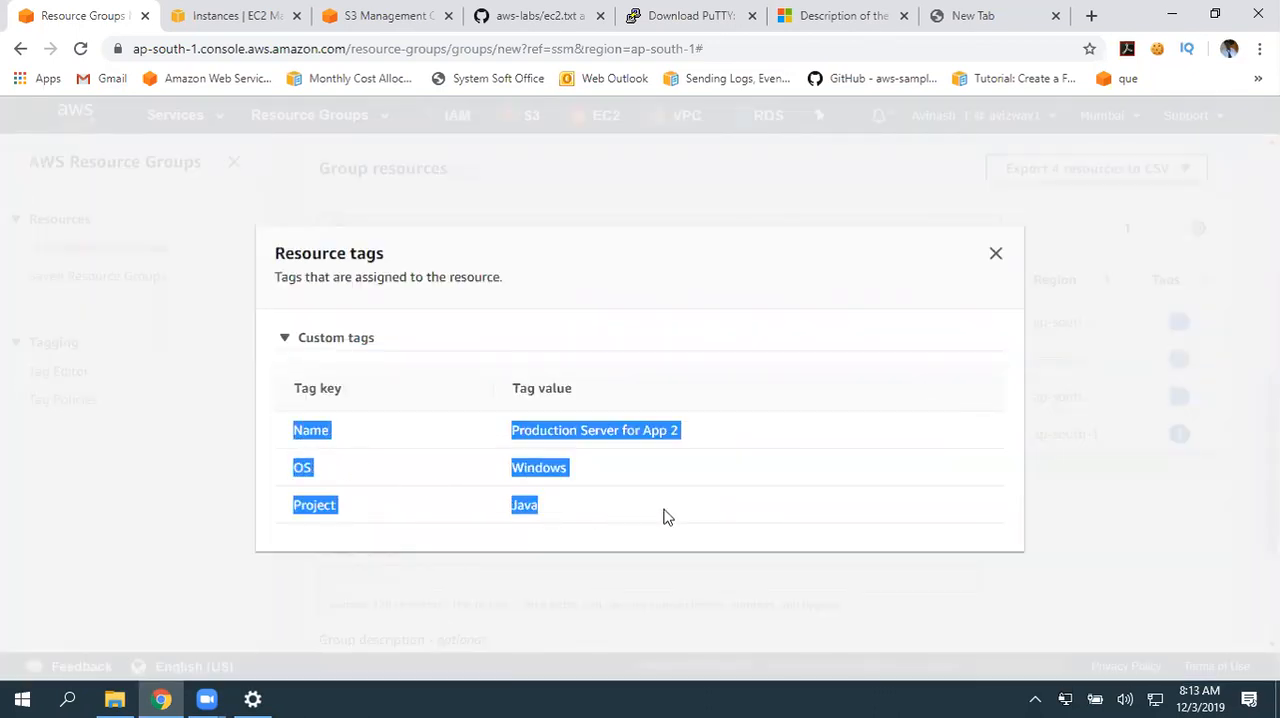
click(668, 516)
click(995, 254)
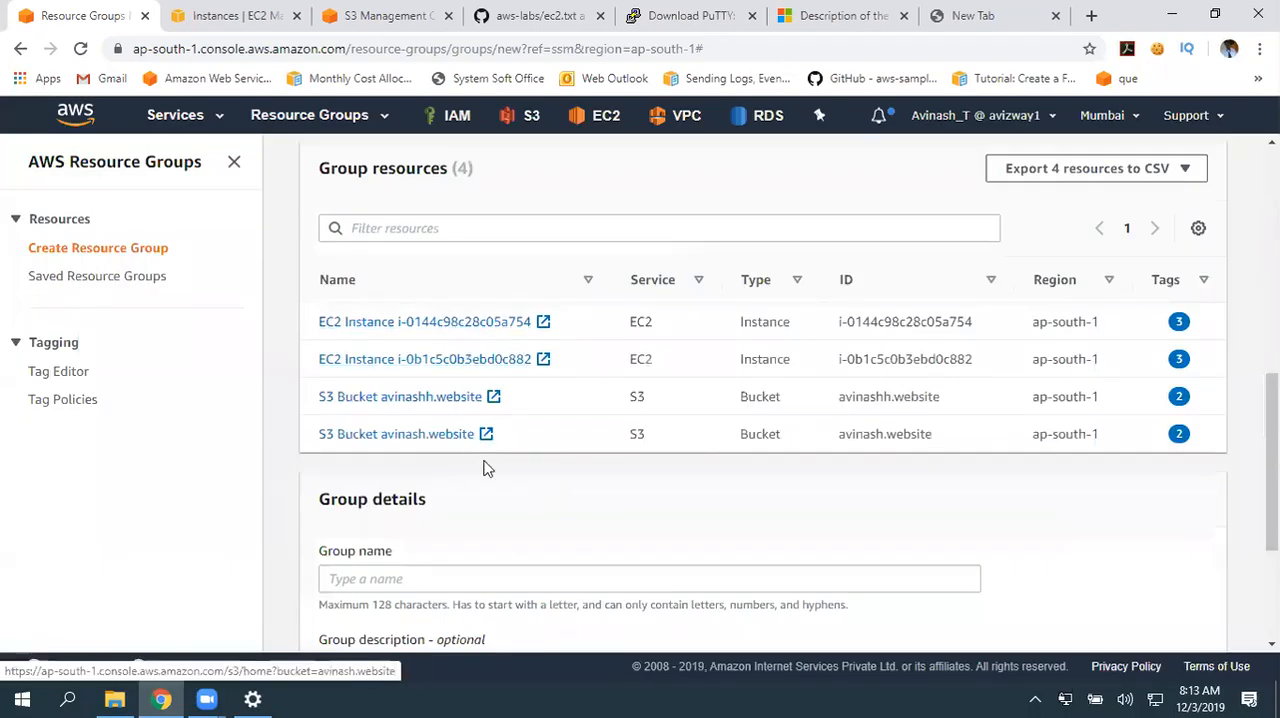
Enter Project1resources as the group name, review the listed resources, and cancel the group creation
scroll(545, 510, down, 1)
click(550, 483)
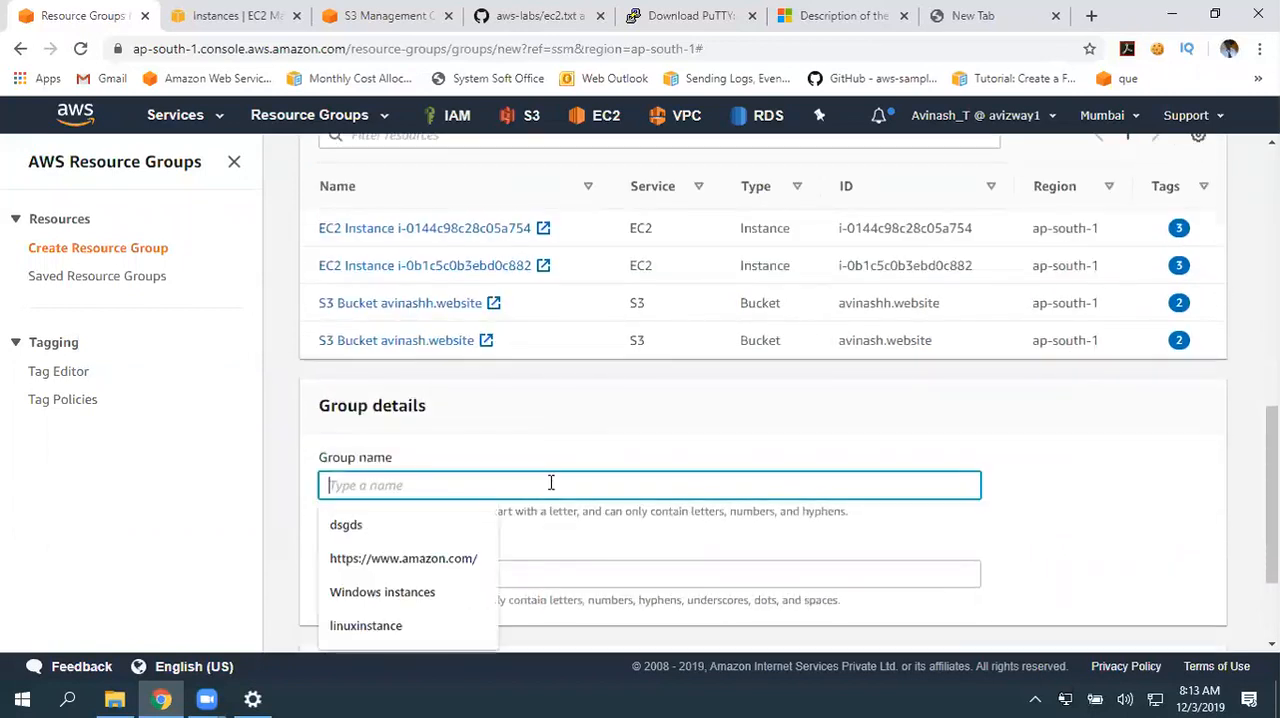
text(Project1resources)
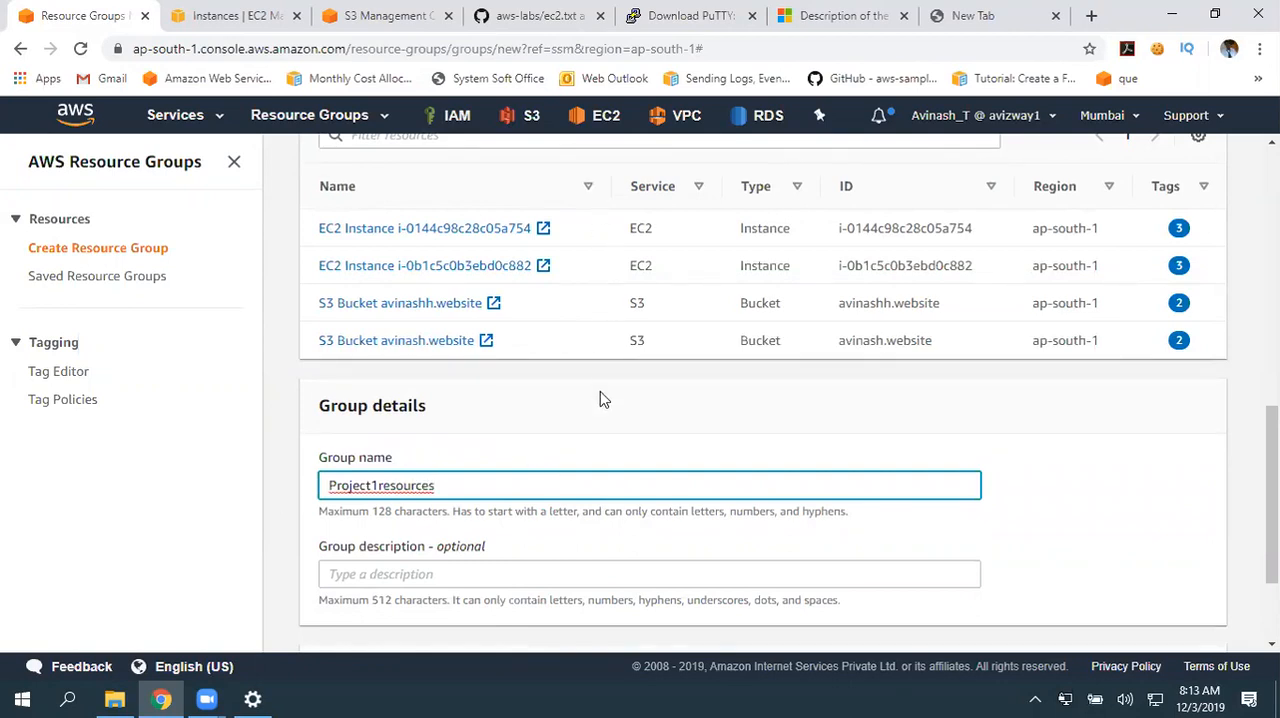
double_click(517, 481)
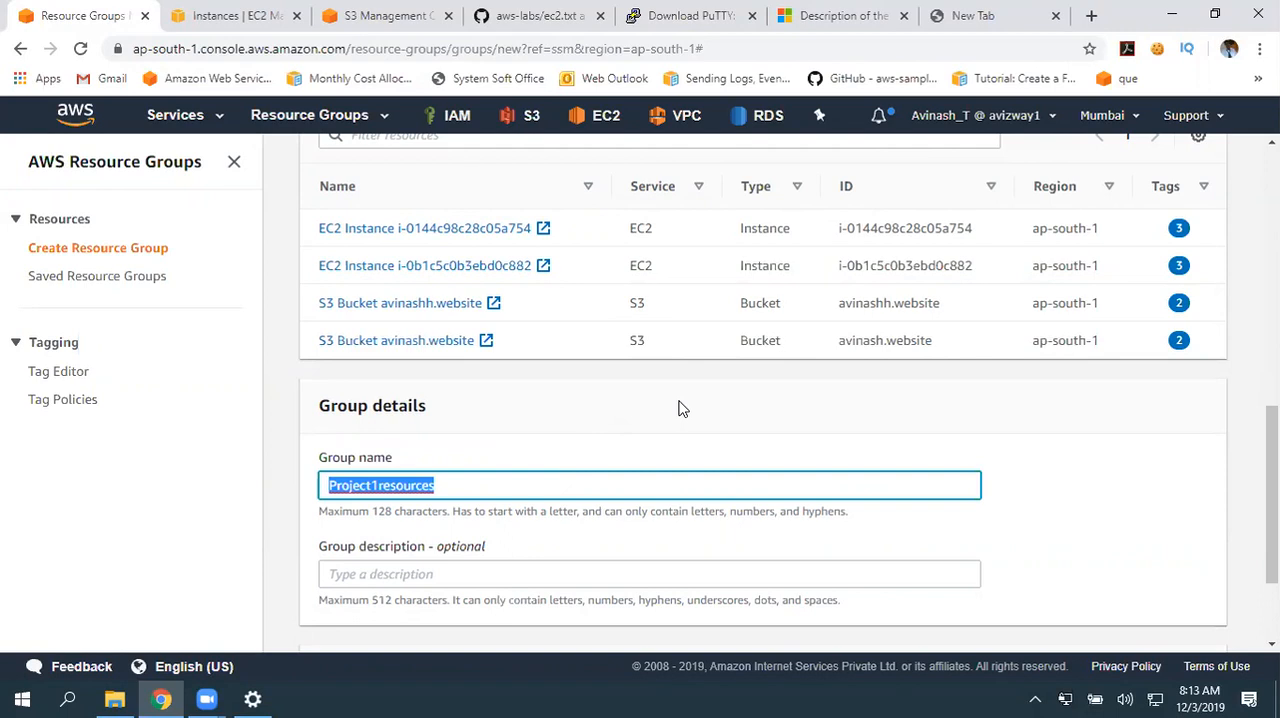
scroll(686, 488, down, 3)
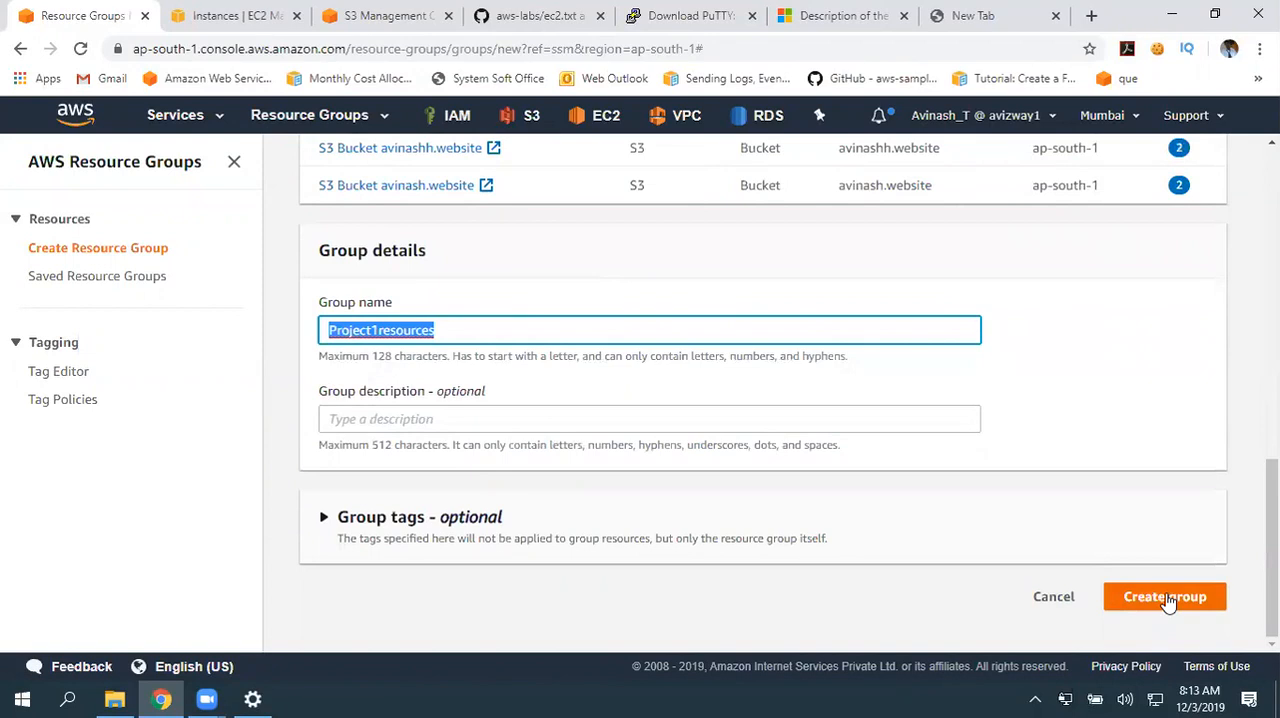
scroll(680, 480, up, 3)
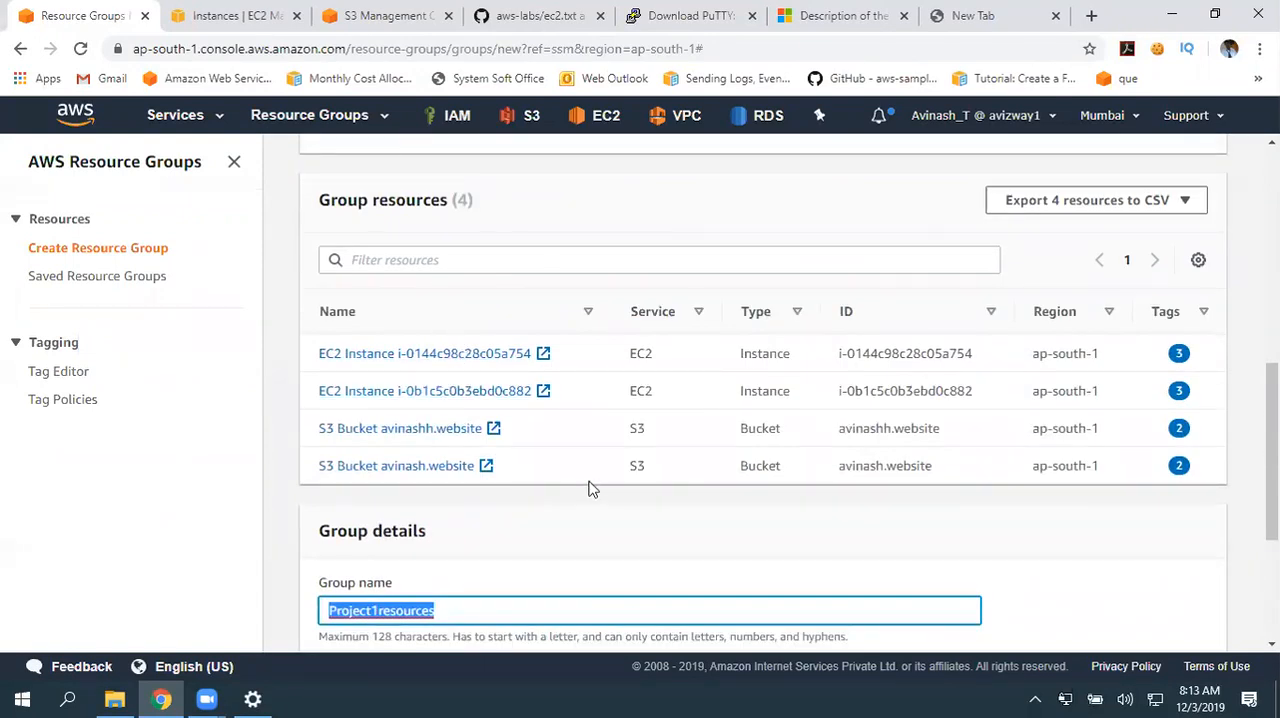
scroll(826, 471, down, 5)
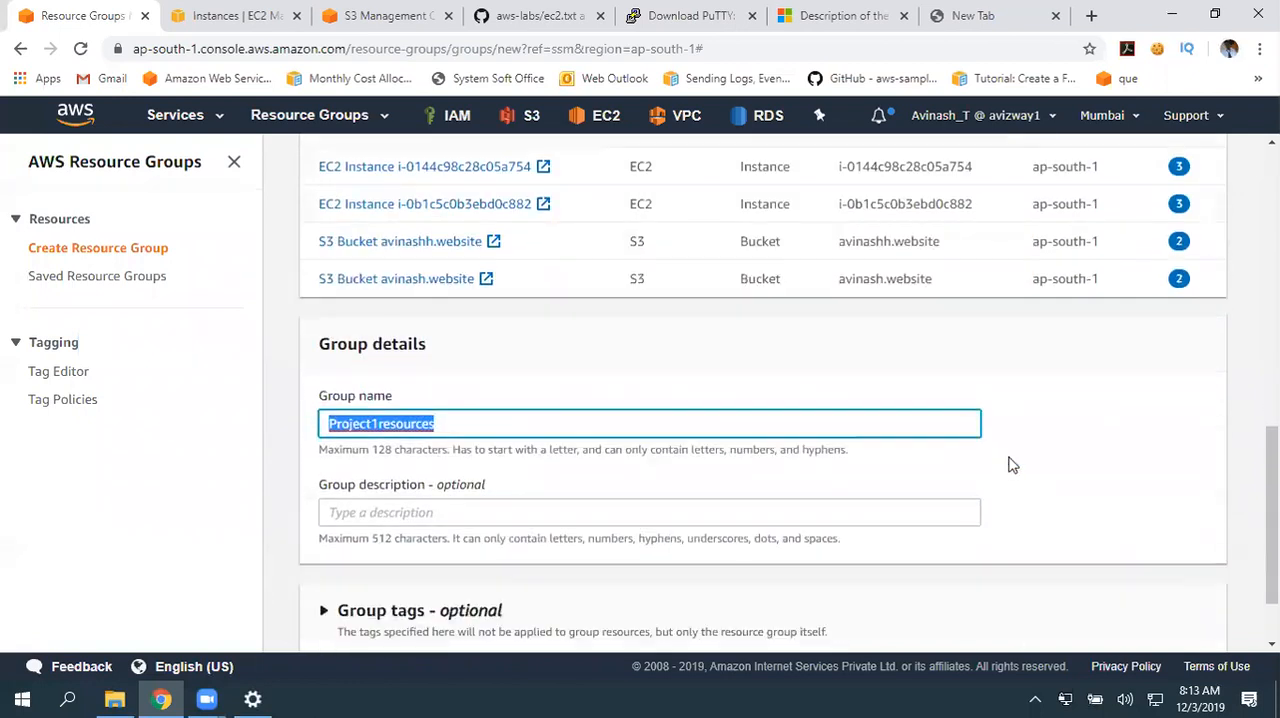
click(1058, 600)
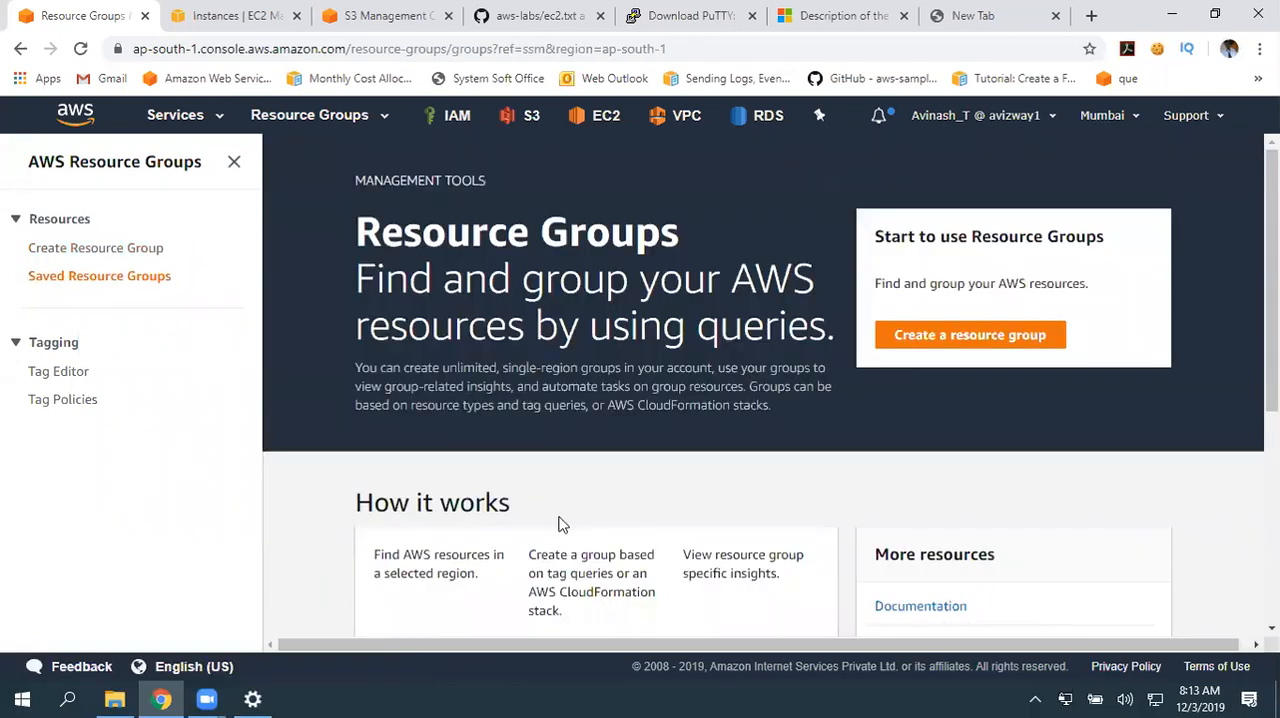
Leave Resource Groups for the AWS console home page and open the Systems Manager service
click(106, 163)
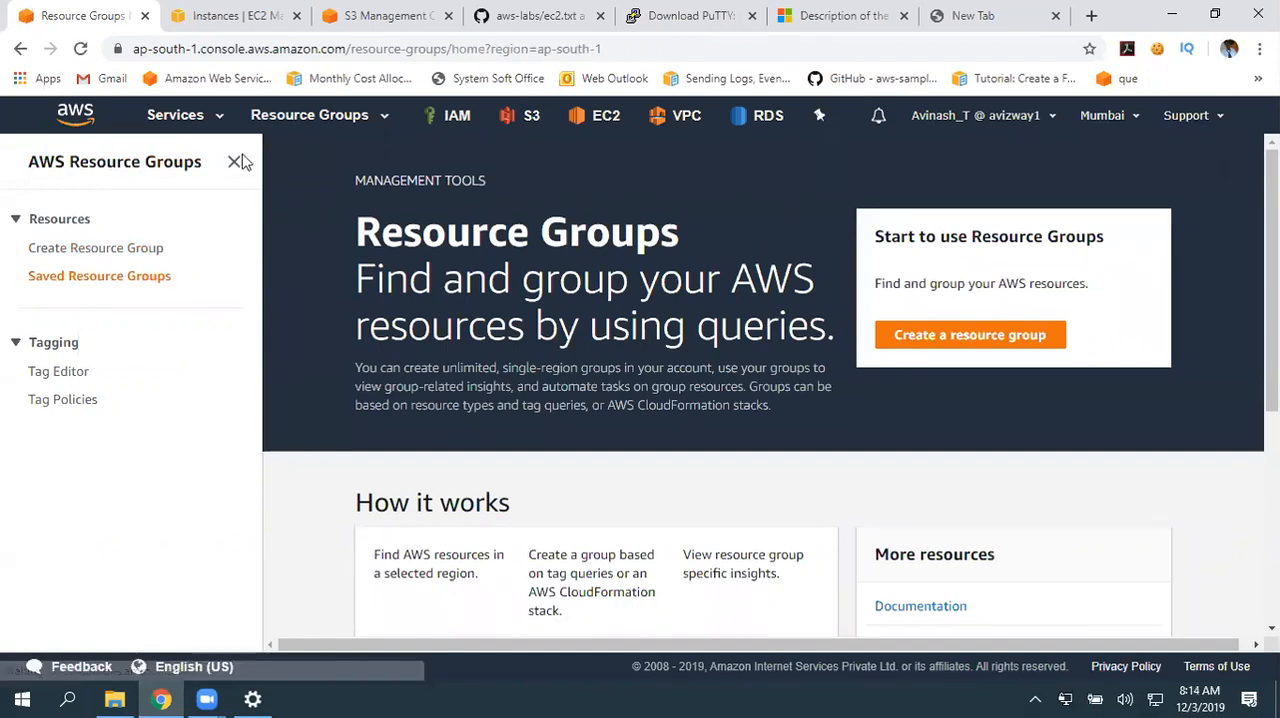
click(234, 162)
click(20, 152)
click(21, 49)
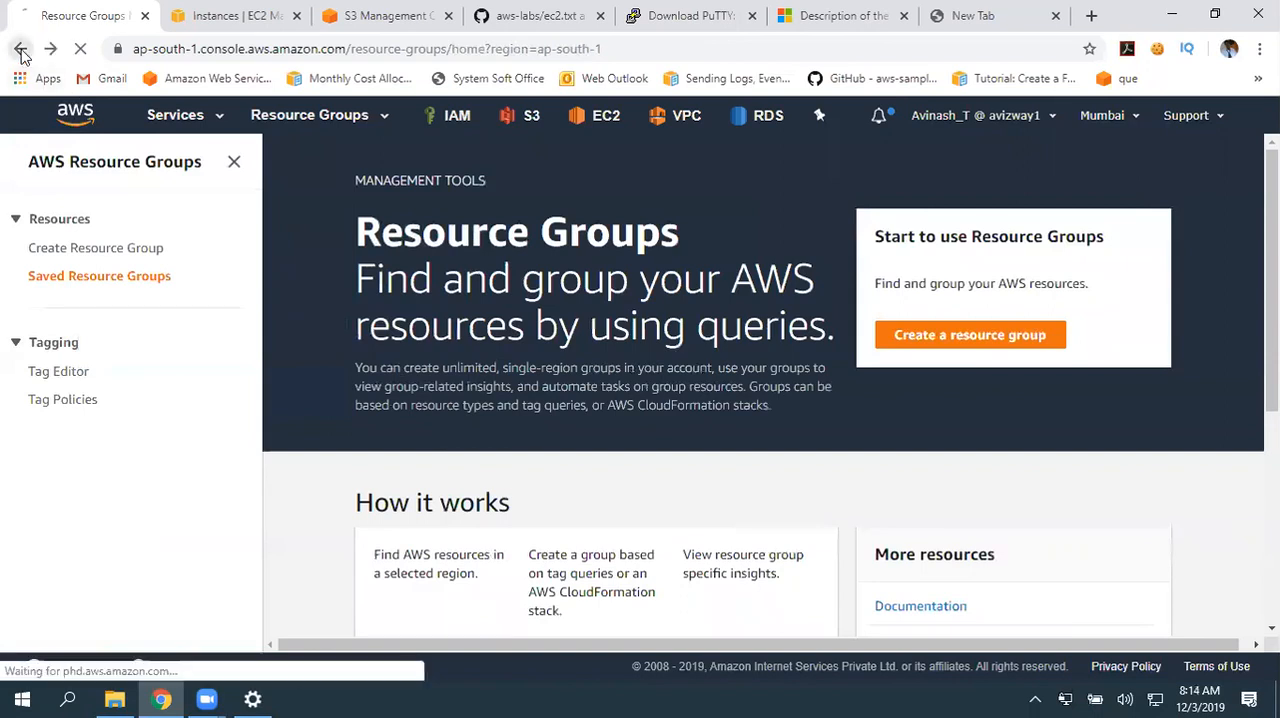
click(72, 118)
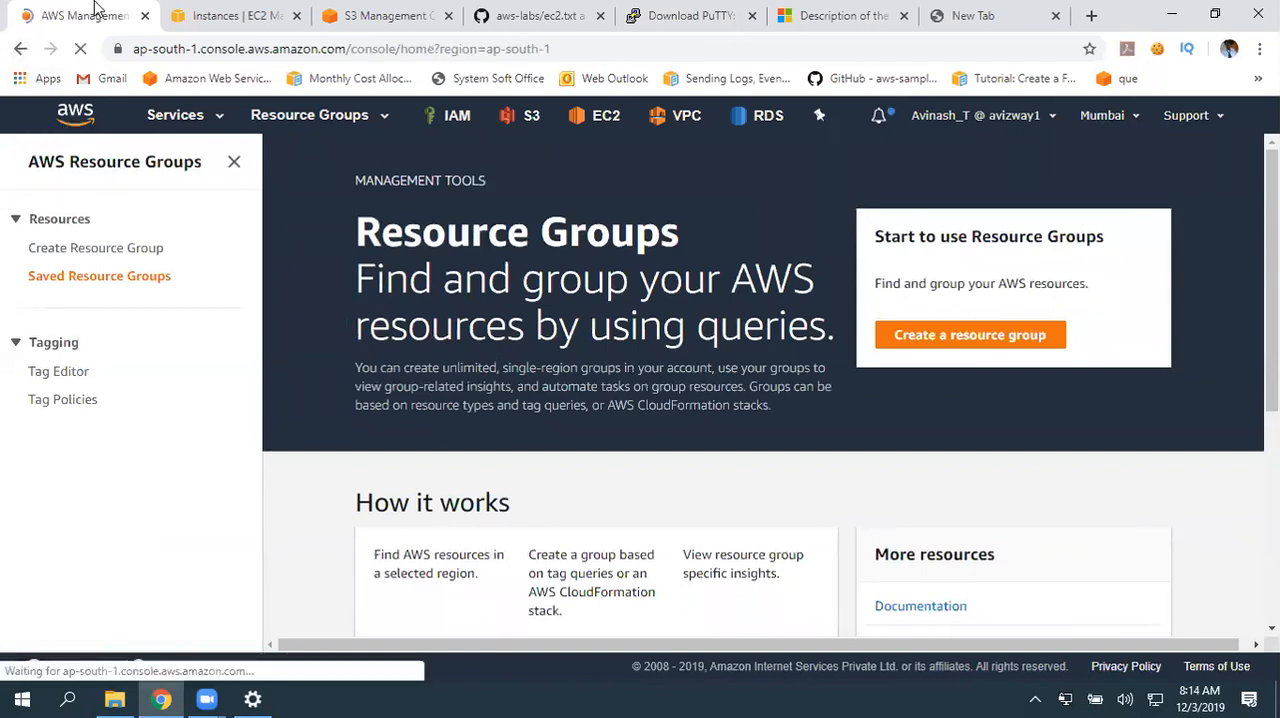
scroll(2, 415, down, 3)
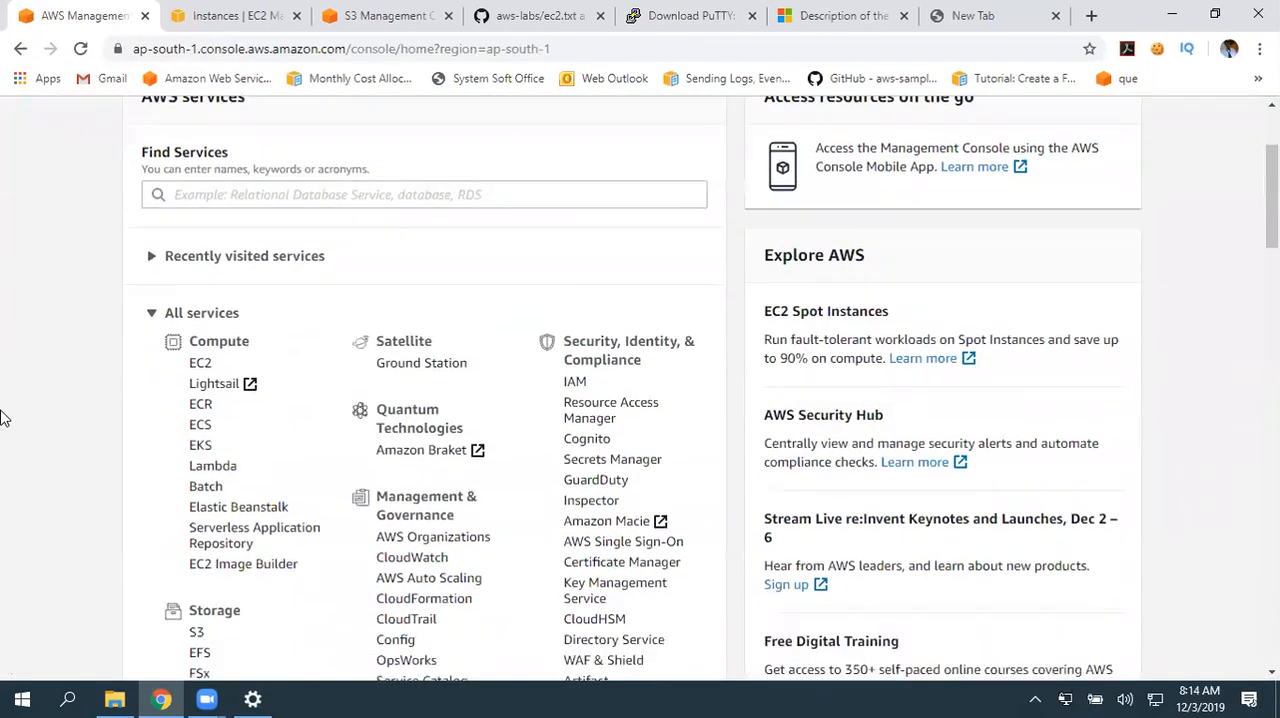
scroll(2, 415, down, 4)
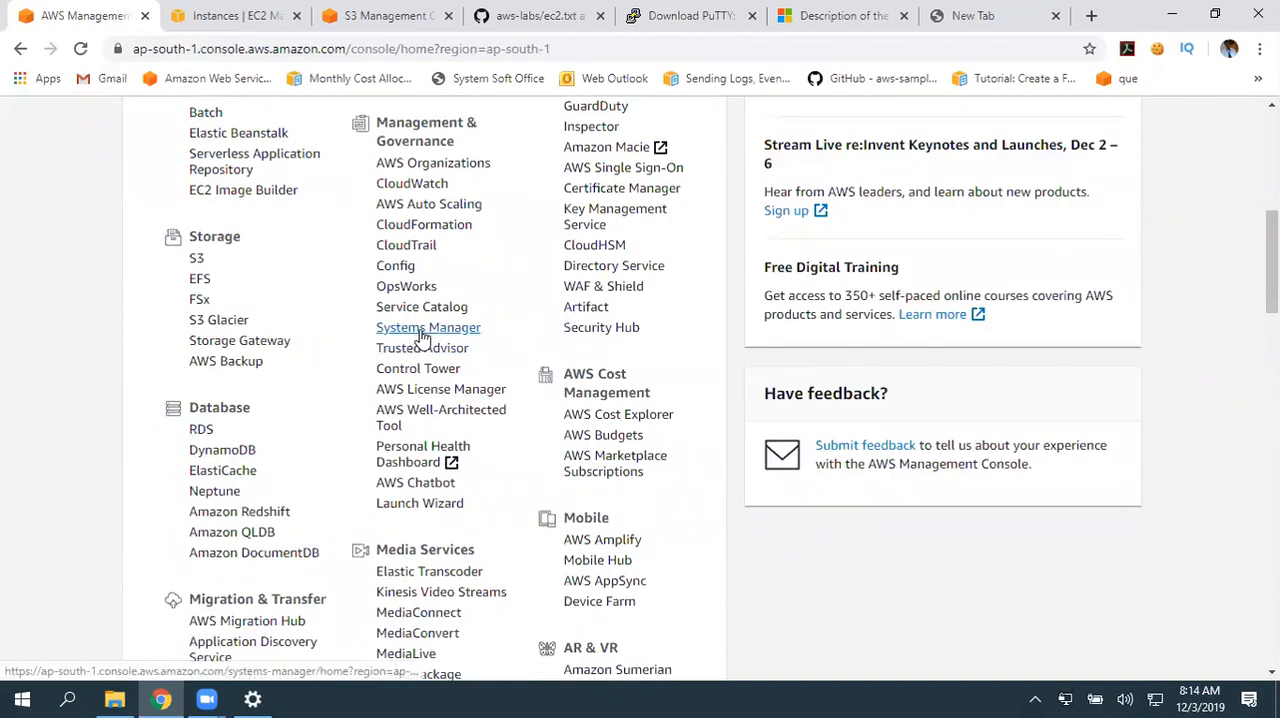
click(422, 337)
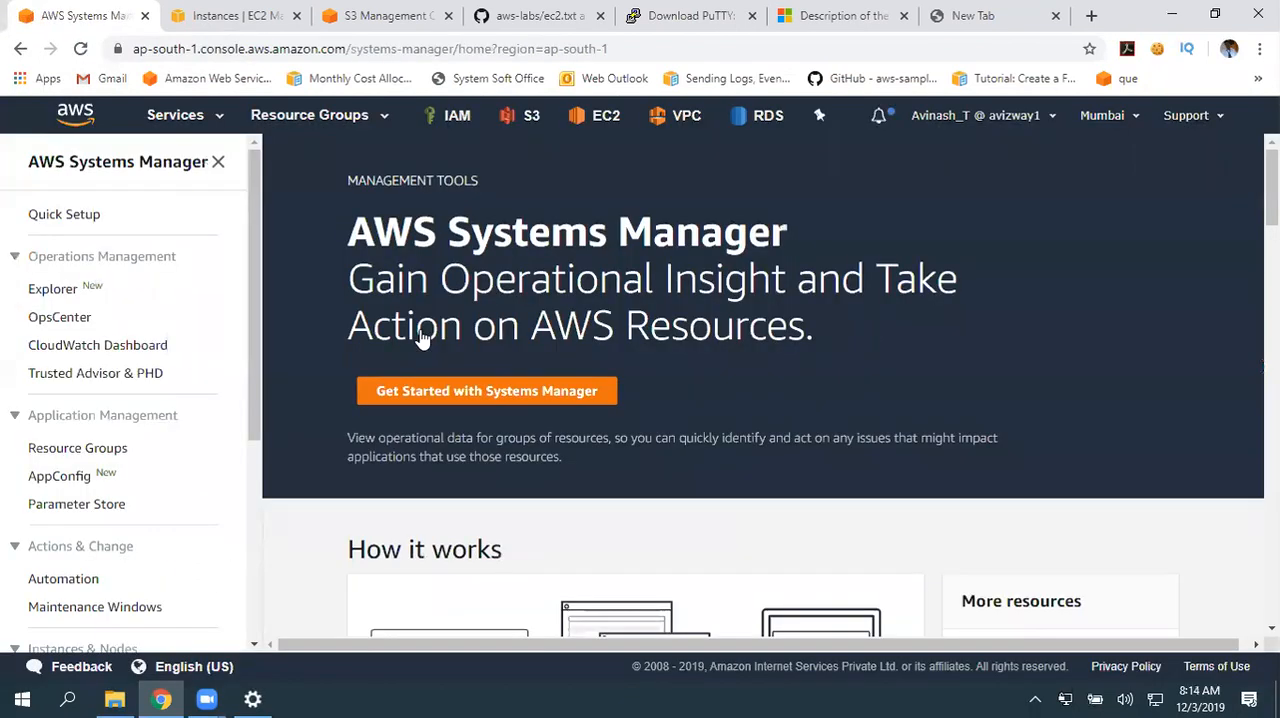
Open Automation in Systems Manager and start executing an automation
scroll(6, 366, down, 3)
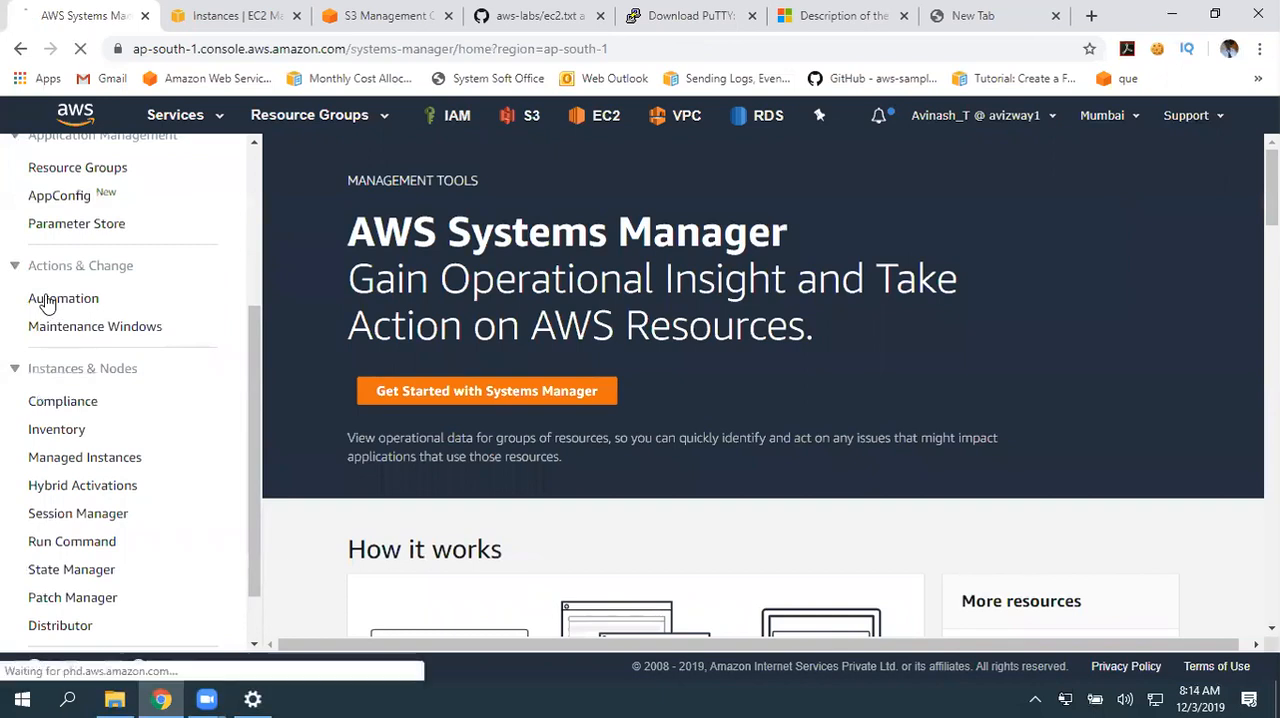
click(46, 299)
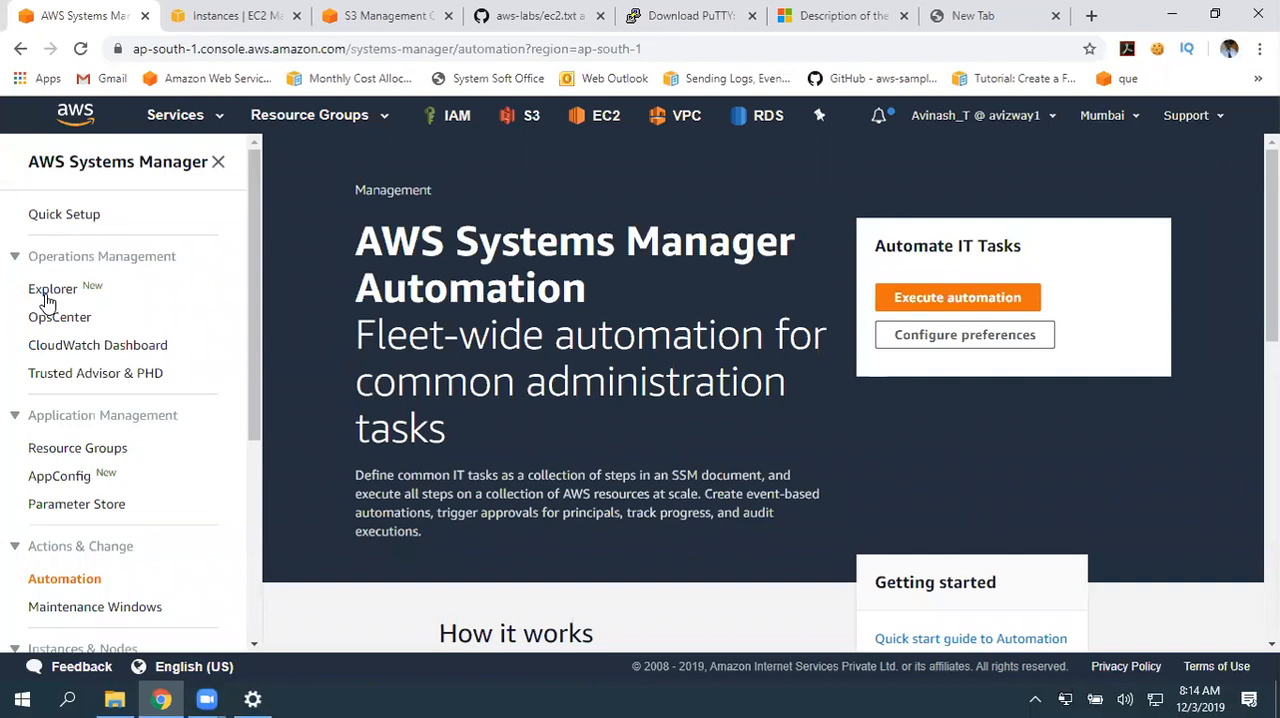
click(1000, 298)
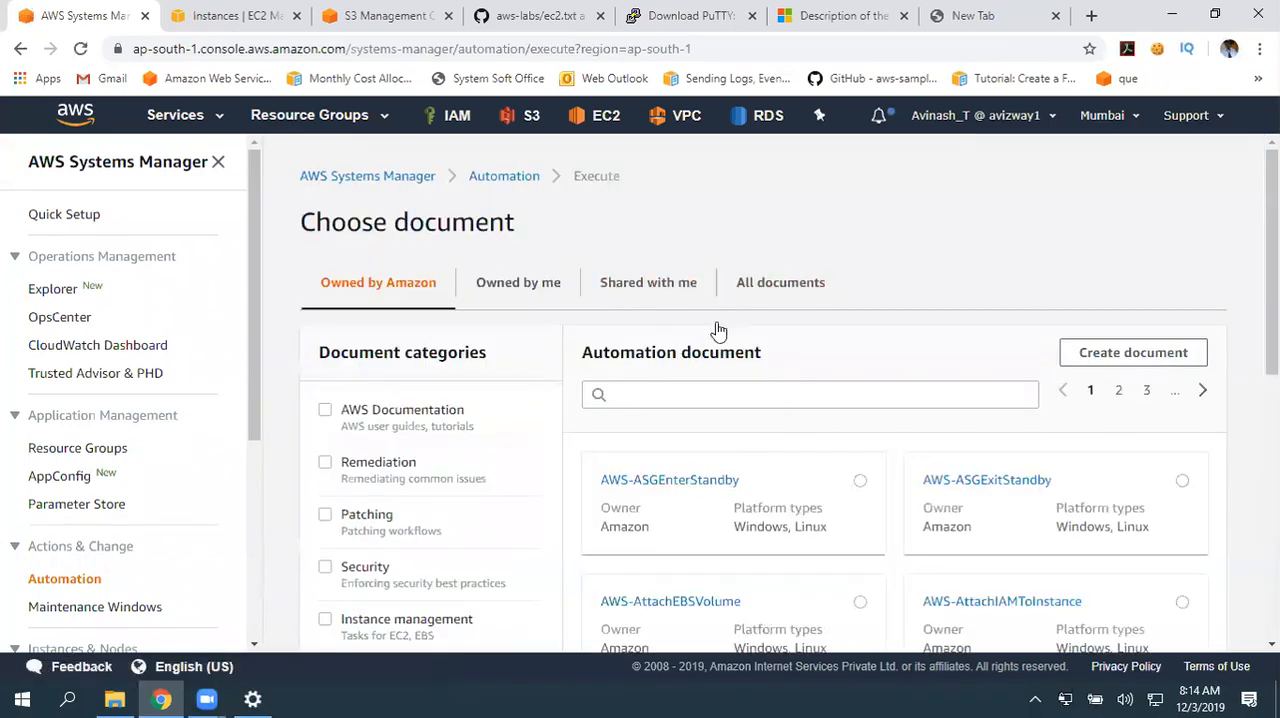
Look through the document categories and Amazon-owned automation documents, including AWS-AttachIAMToInstance and AWS-ConfigureS3BucketLogging
scroll(520, 485, down, 2)
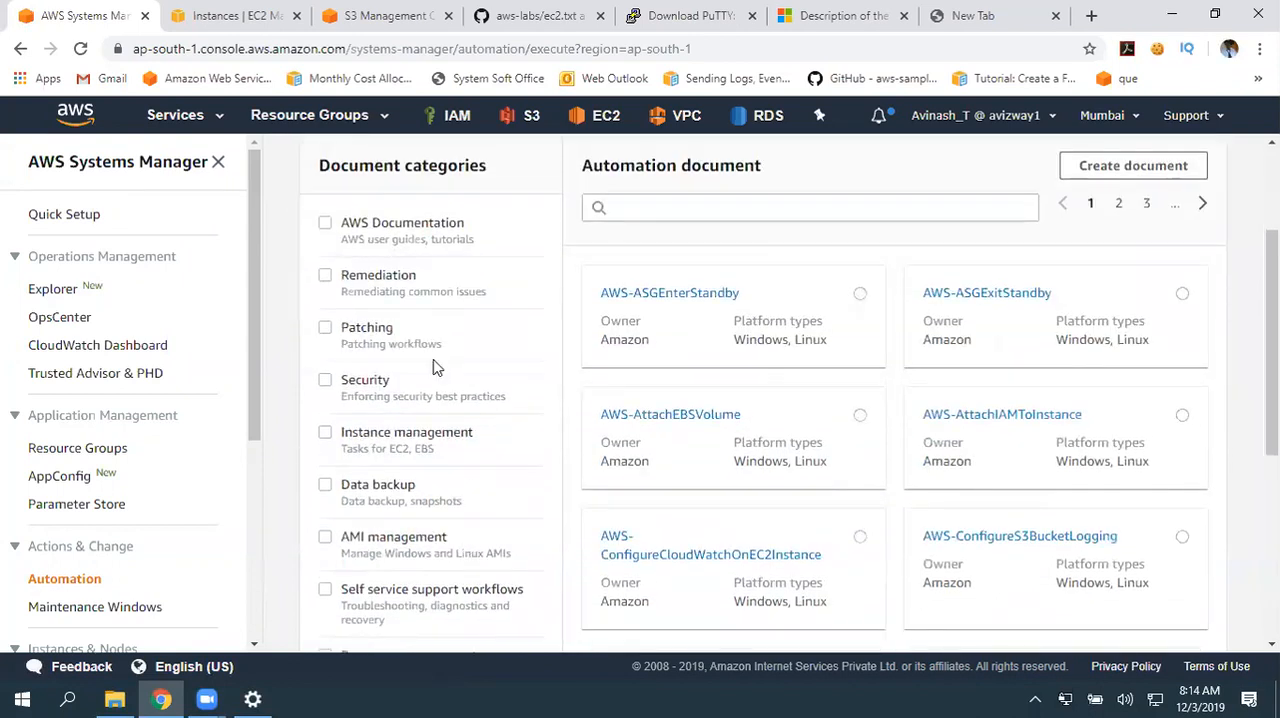
scroll(410, 550, down, 3)
scroll(420, 272, up, 5)
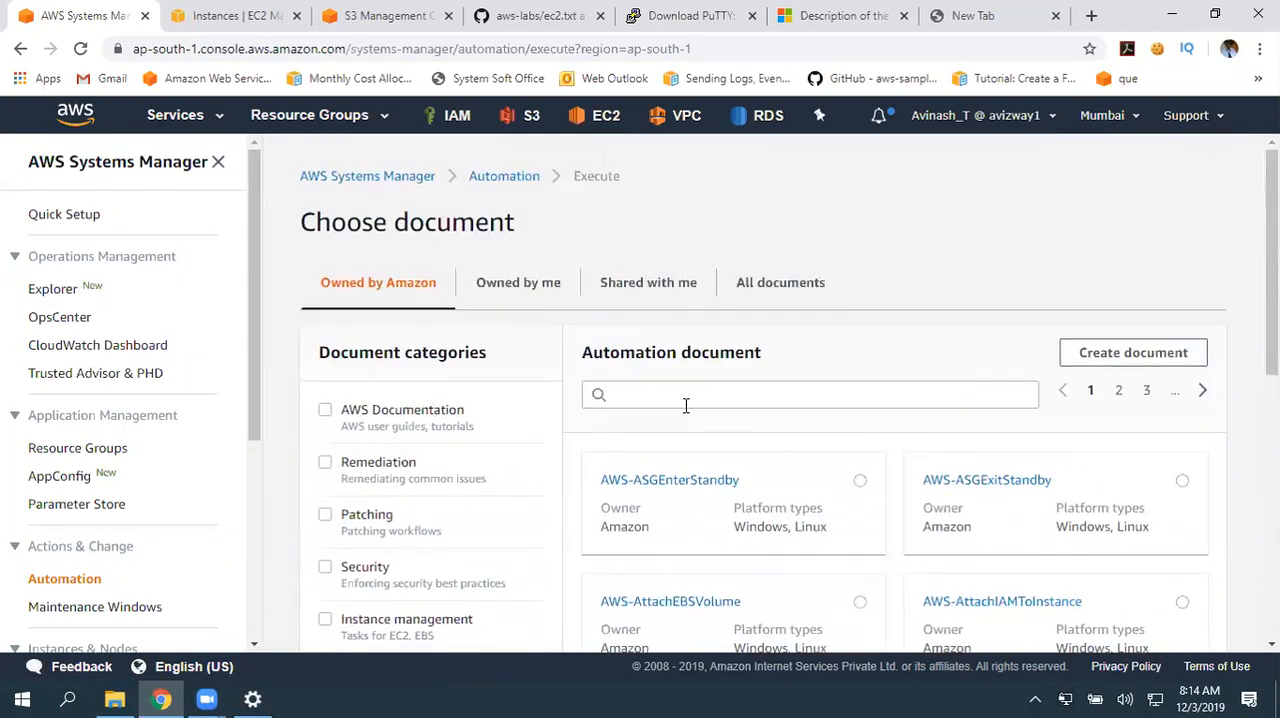
scroll(686, 405, down, 3)
drag(670, 350, 810, 402)
click(1057, 358)
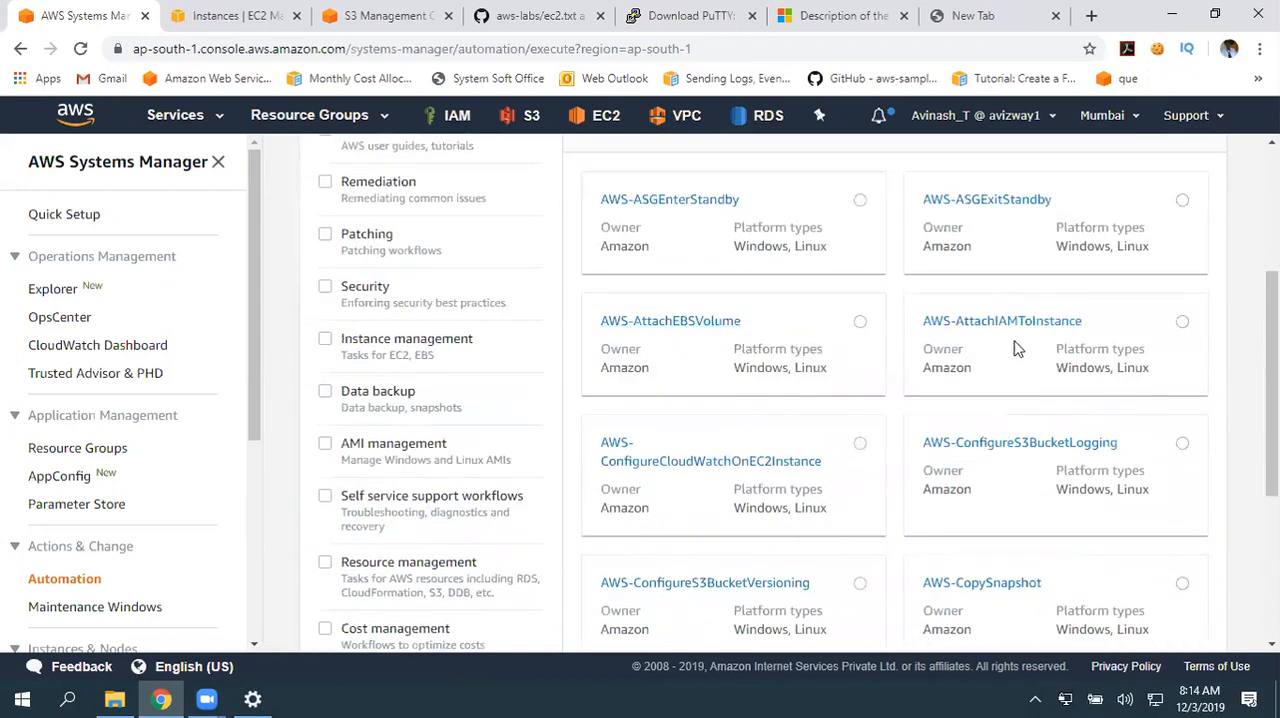
drag(1030, 350, 1148, 369)
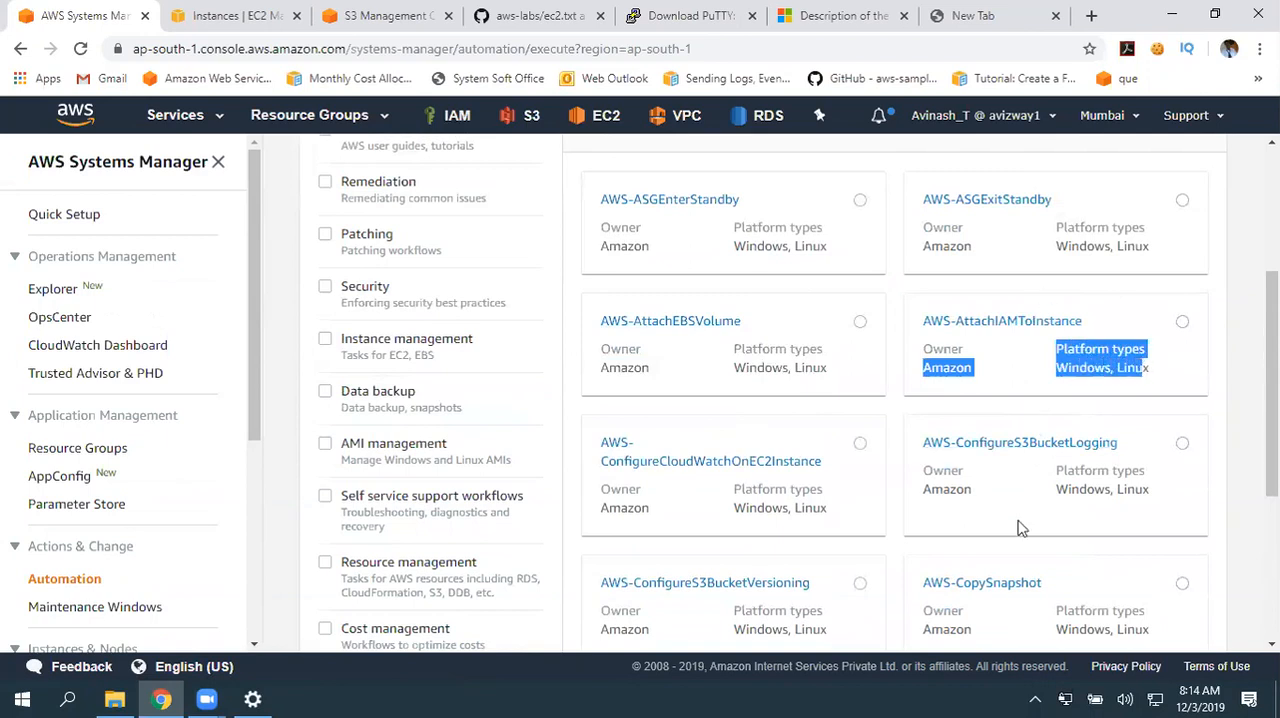
click(1047, 480)
drag(1047, 480, 1143, 485)
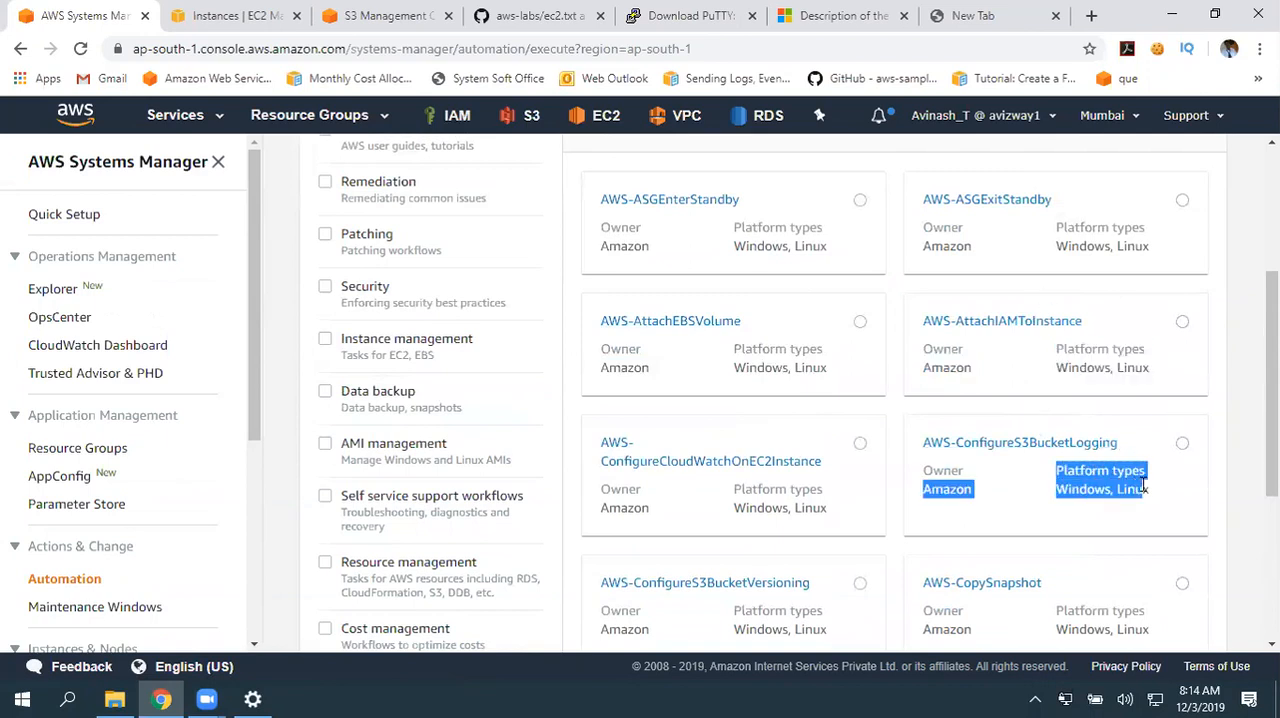
Choose the AWS-ConfigureS3BucketLogging document and continue to its execution settings
click(1180, 446)
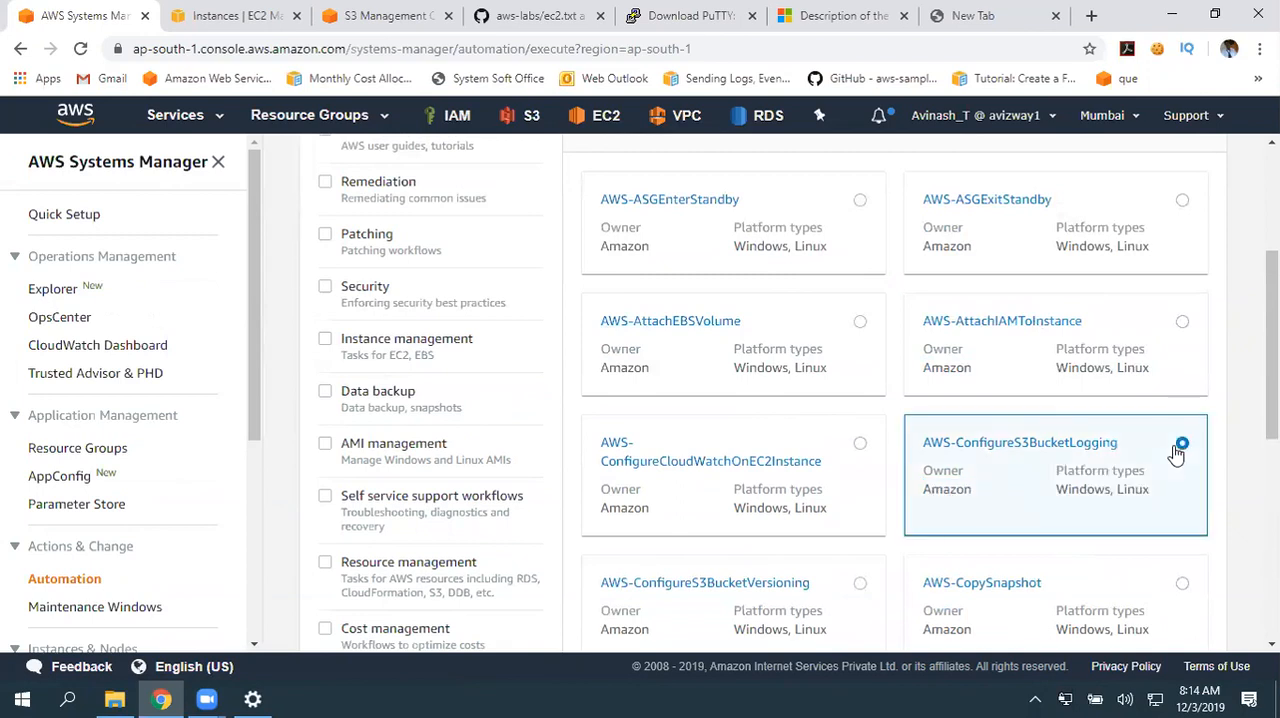
scroll(1182, 446, down, 7)
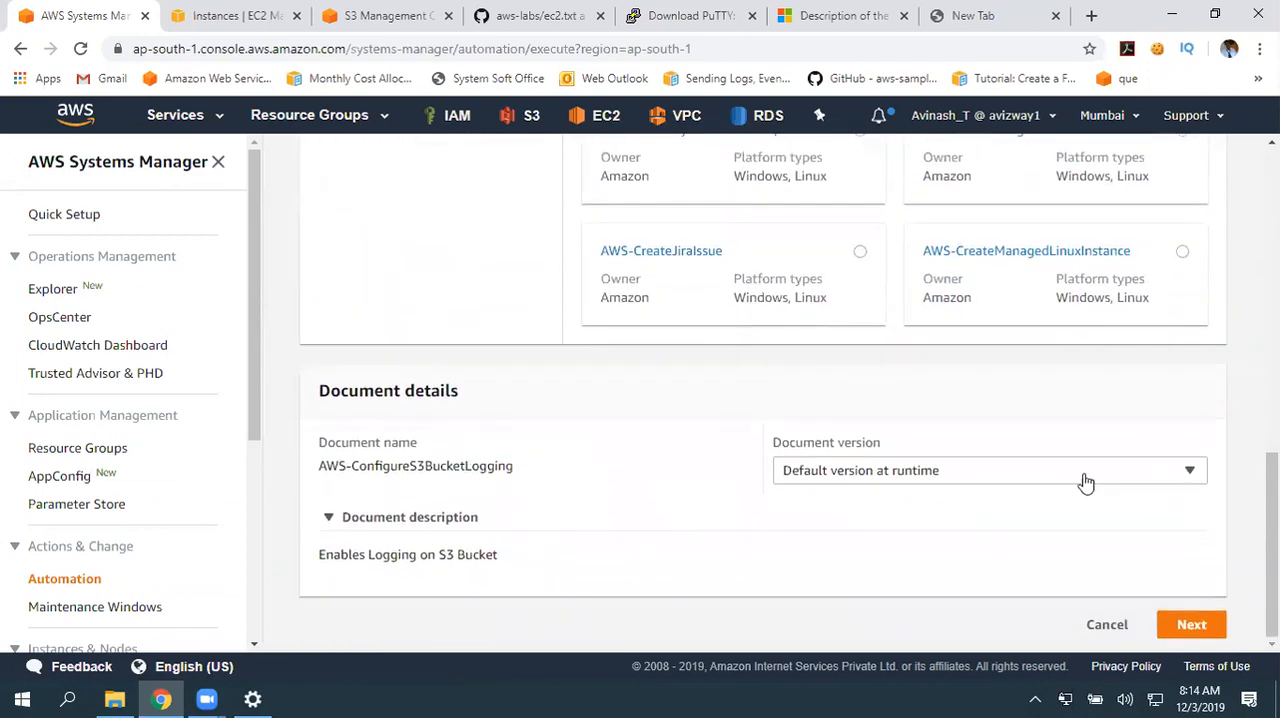
click(1191, 623)
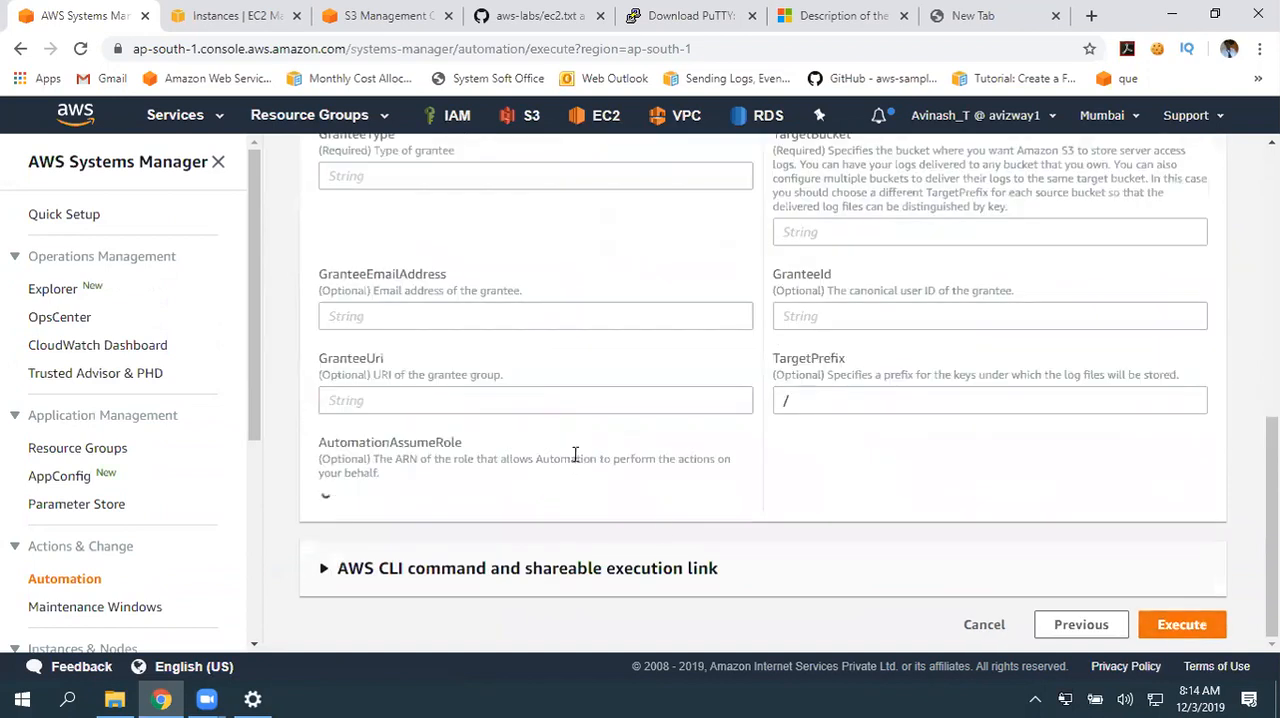
scroll(505, 260, up, 6)
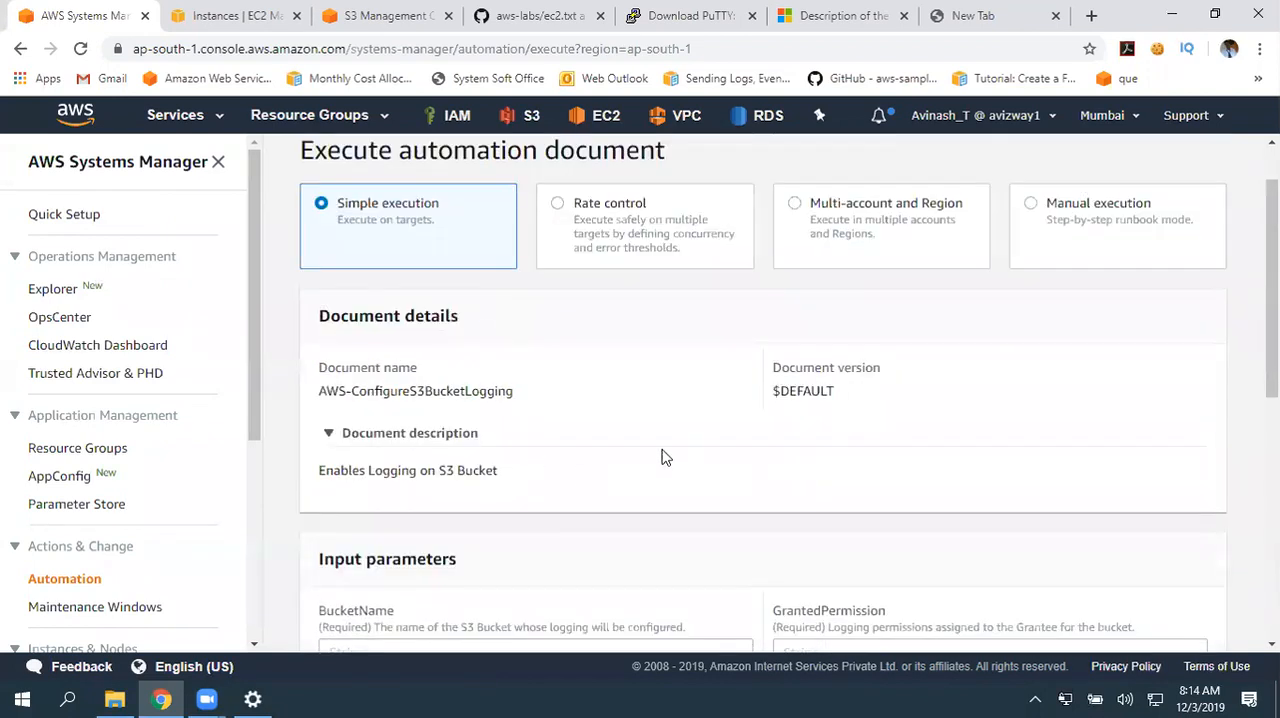
Examine the AWS-ConfigureS3BucketLogging input parameters, including BucketName, GrantedPermission, GranteeType, TargetBucket and AutomationAssumeRole
scroll(661, 457, down, 2)
click(421, 467)
scroll(545, 447, down, 1)
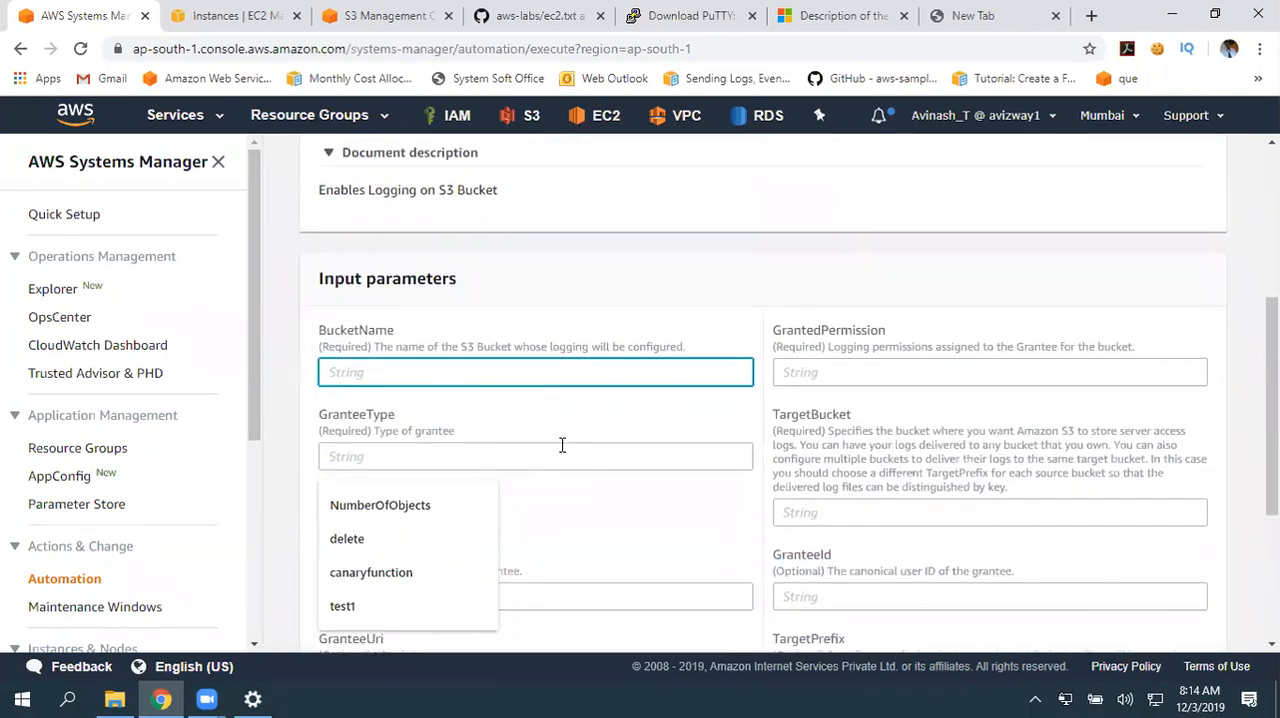
double_click(333, 333)
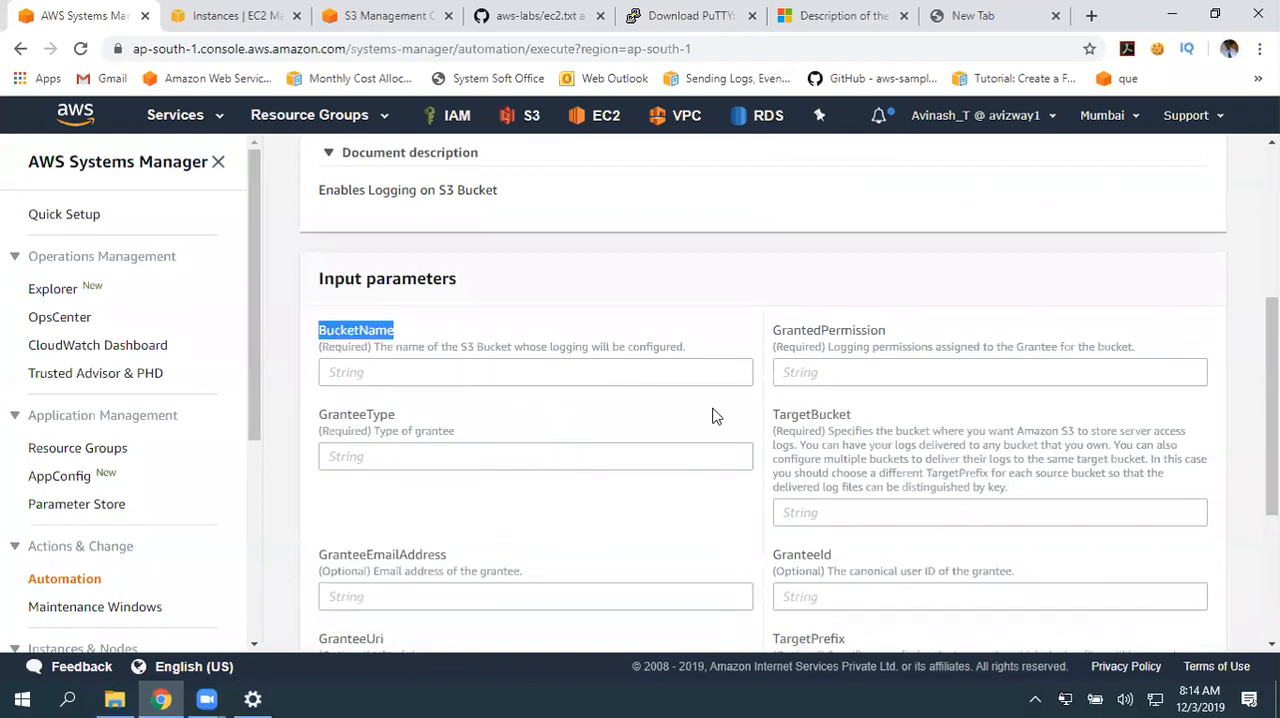
double_click(876, 333)
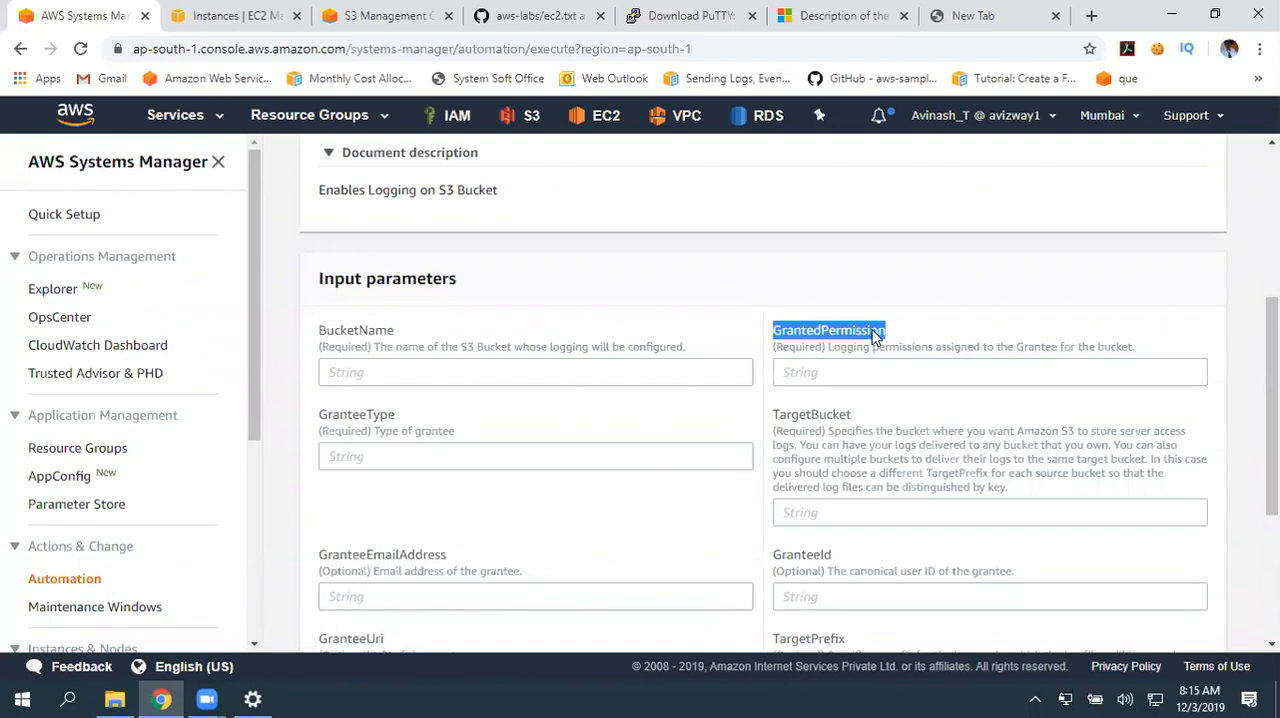
click(834, 378)
click(348, 418)
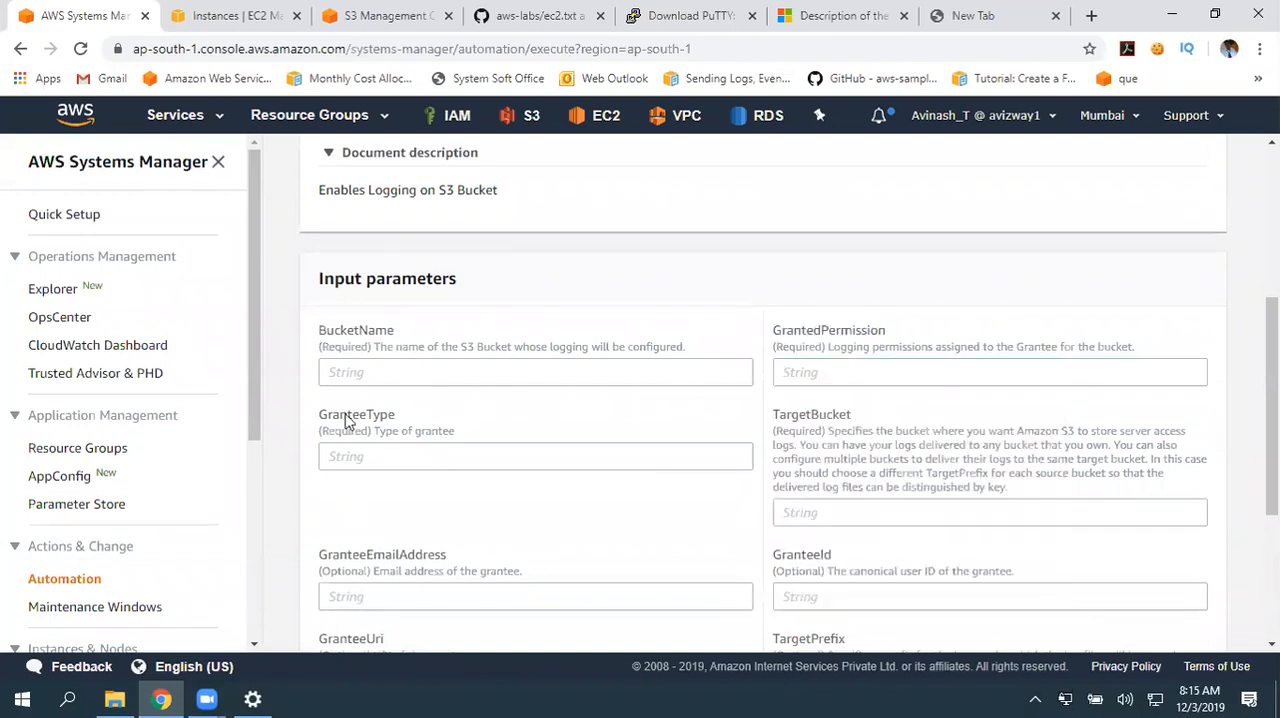
scroll(645, 449, down, 2)
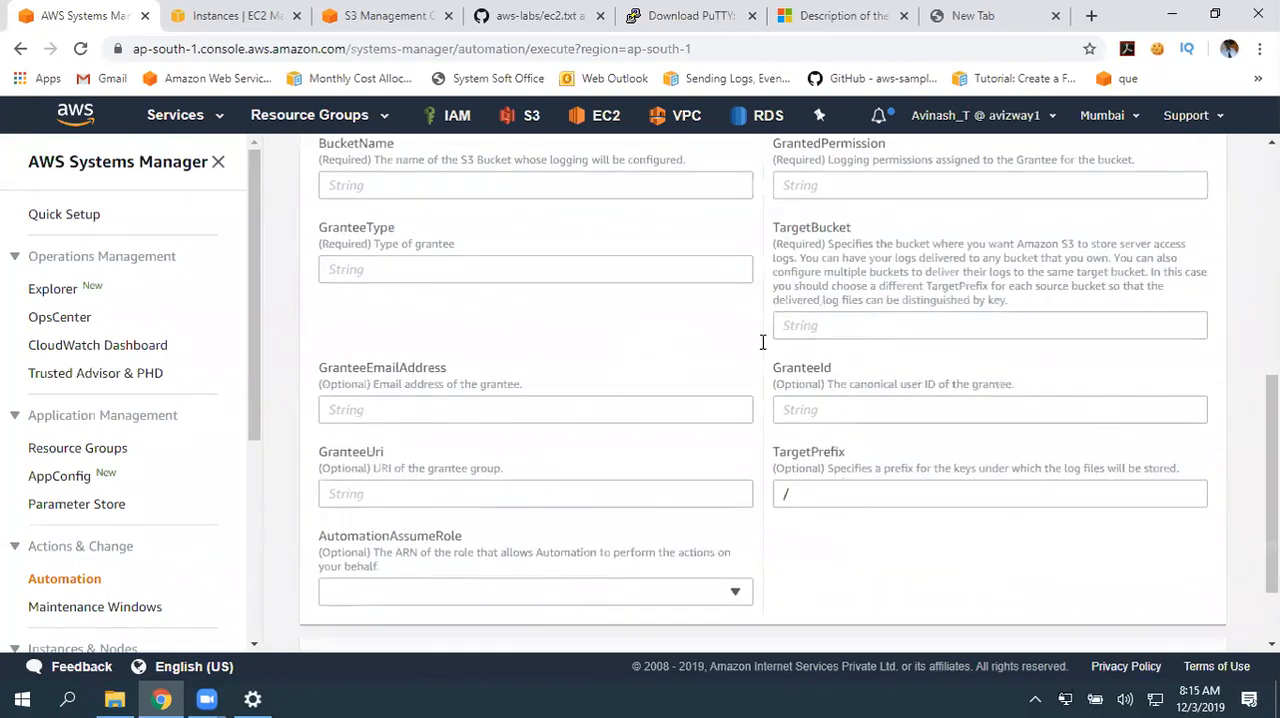
drag(922, 281, 866, 318)
click(864, 325)
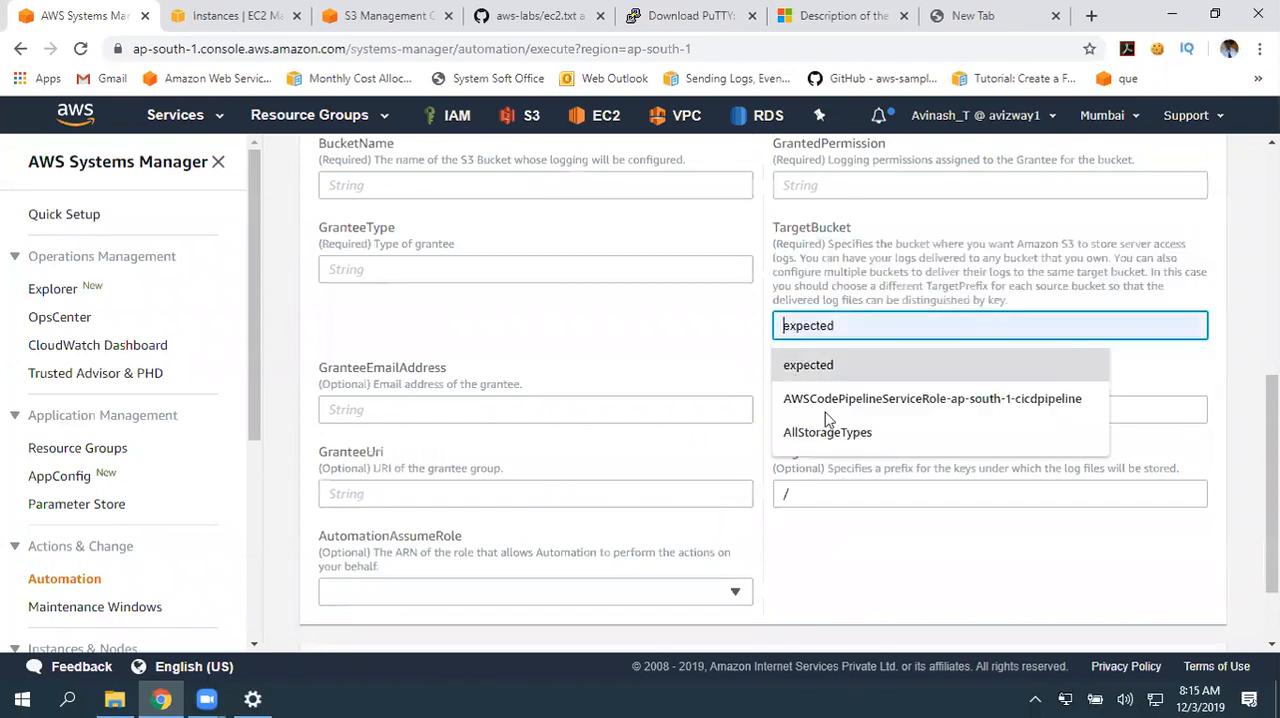
click(608, 354)
scroll(634, 406, down, 1)
scroll(638, 408, down, 1)
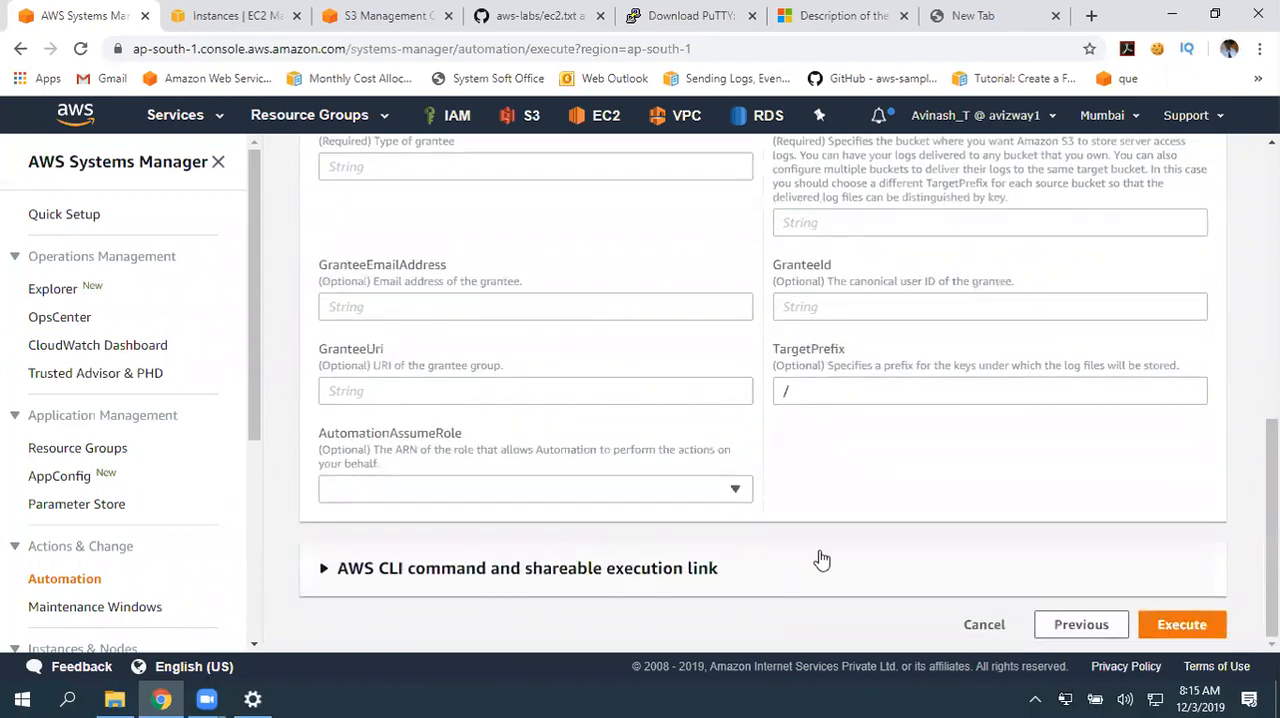
Return to the document selection and remove the AWS-ConfigureS3BucketLogging name filter
click(1090, 628)
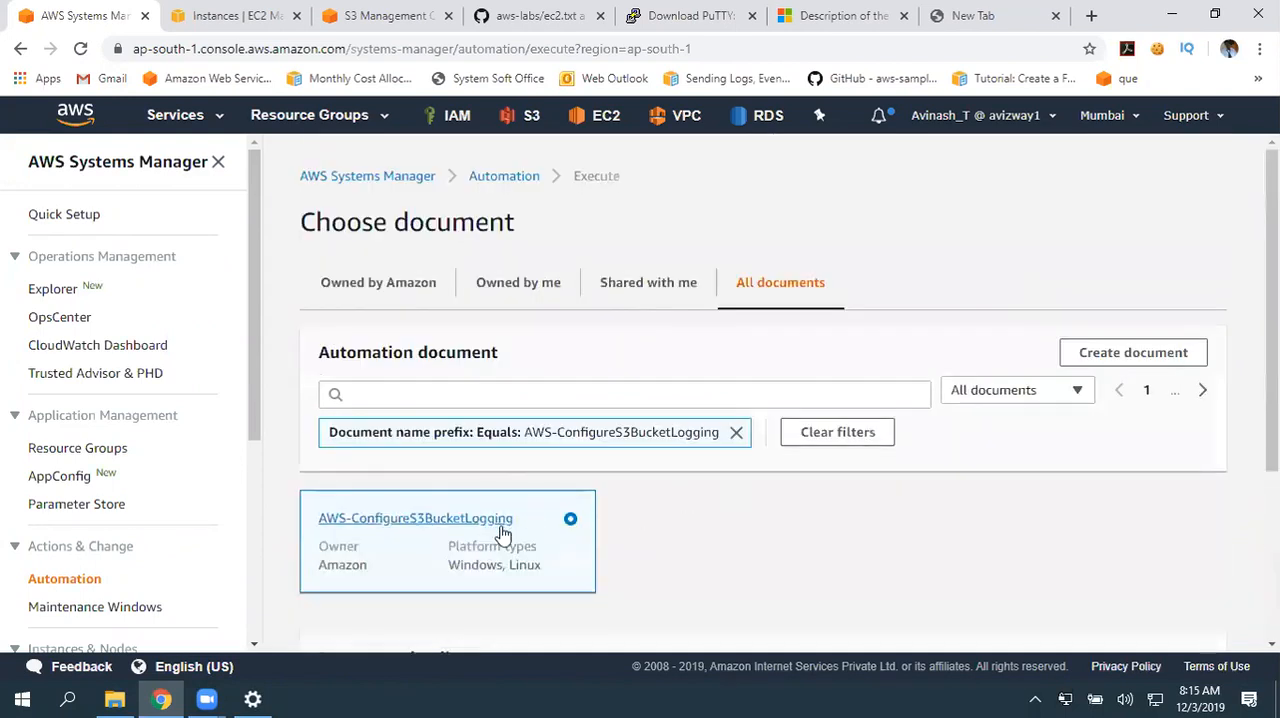
click(740, 432)
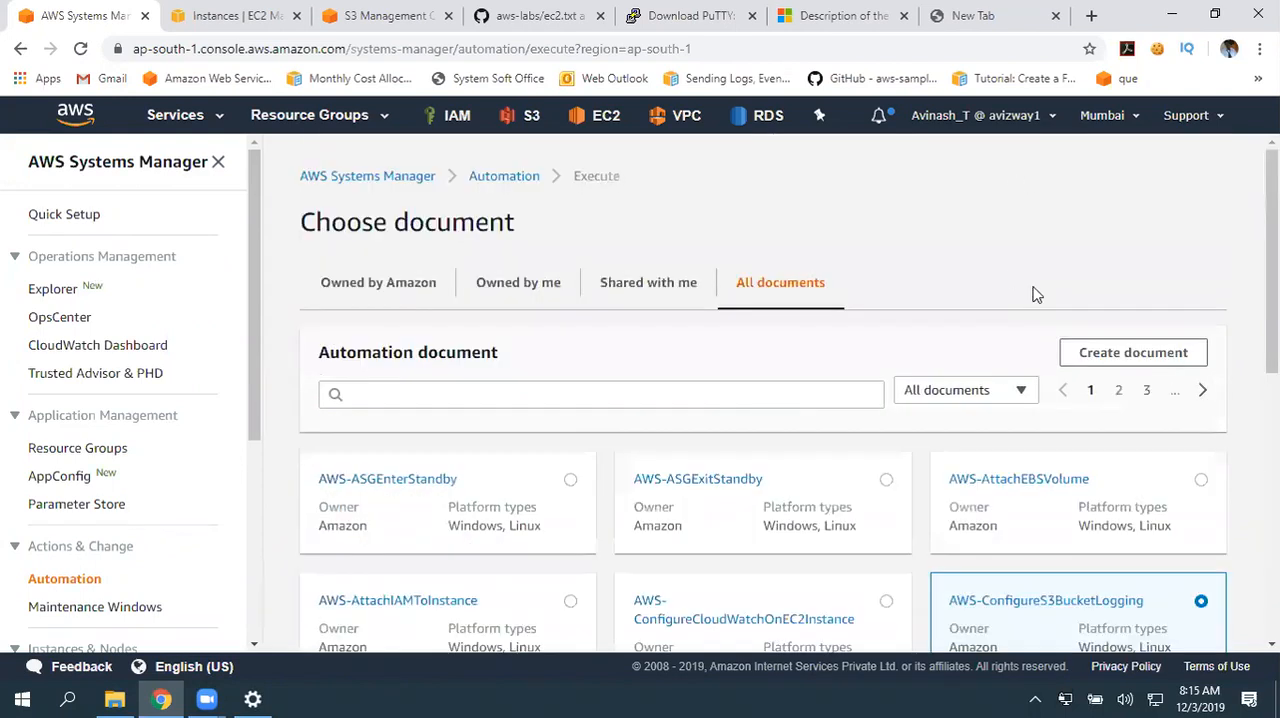
Try filtering the automation documents by the name prefix "image", and remove the filter
scroll(1010, 285, down, 1)
click(667, 317)
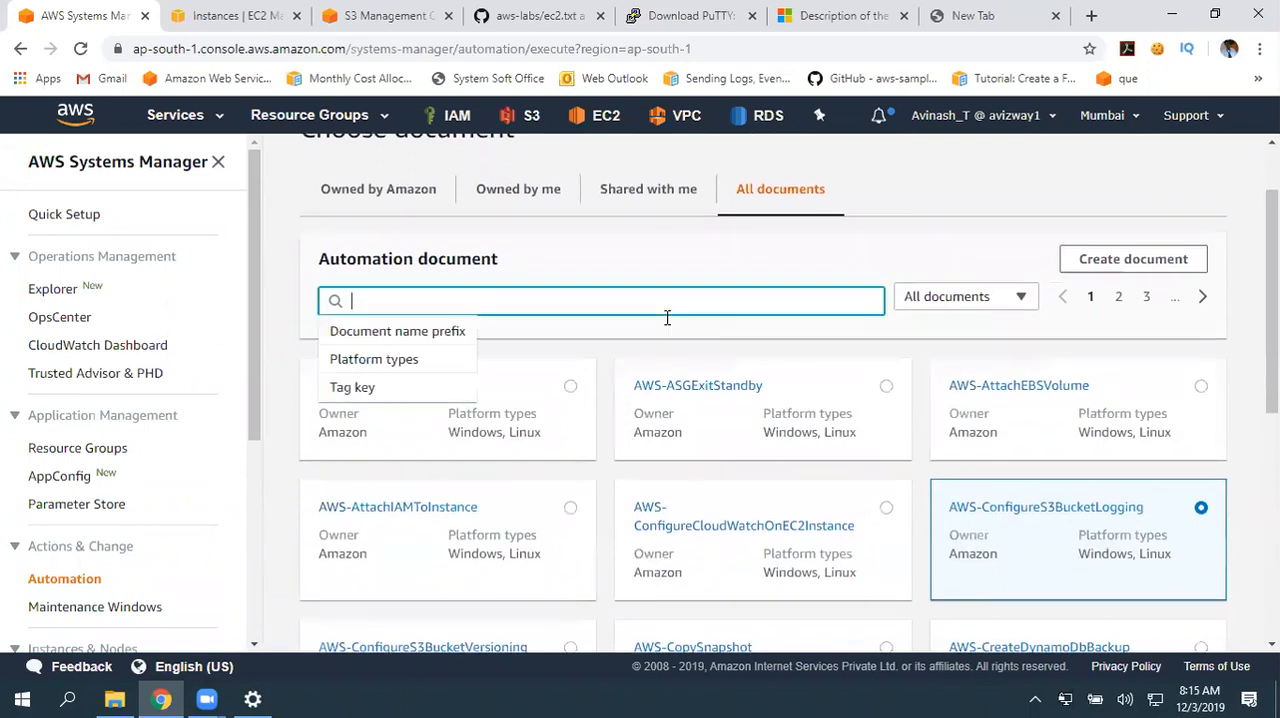
text(image)
key(Return)
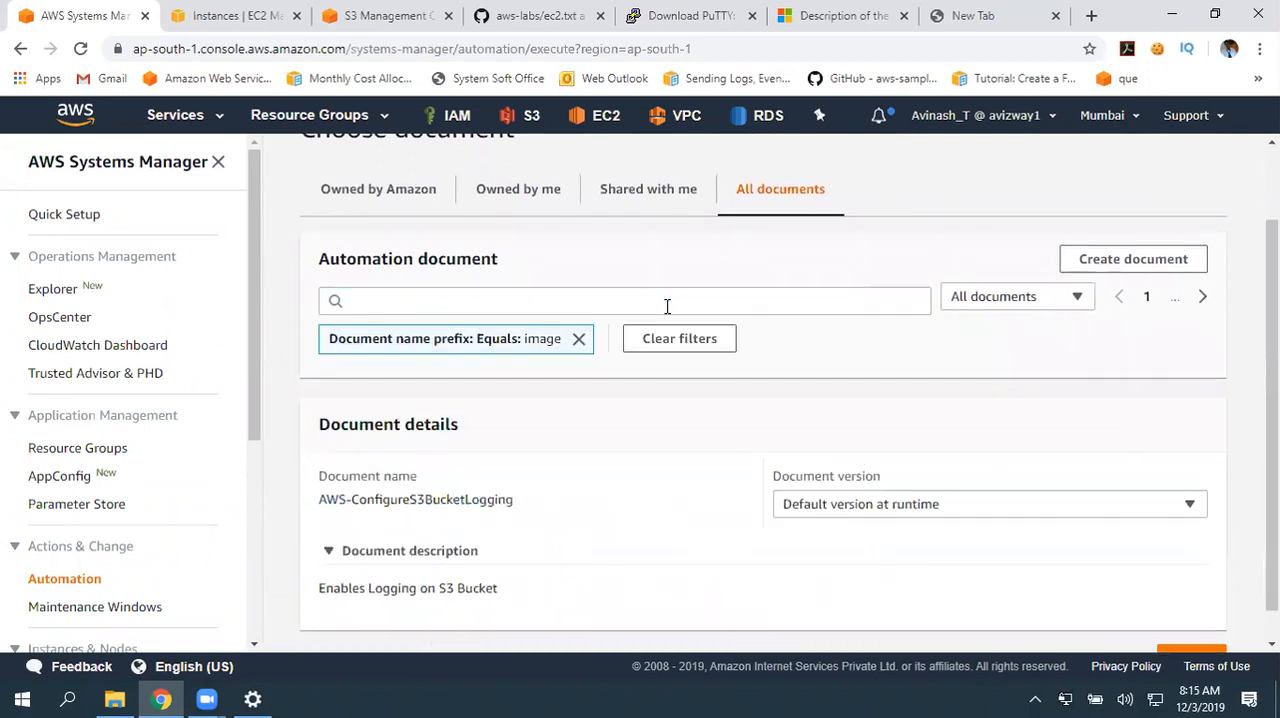
click(577, 340)
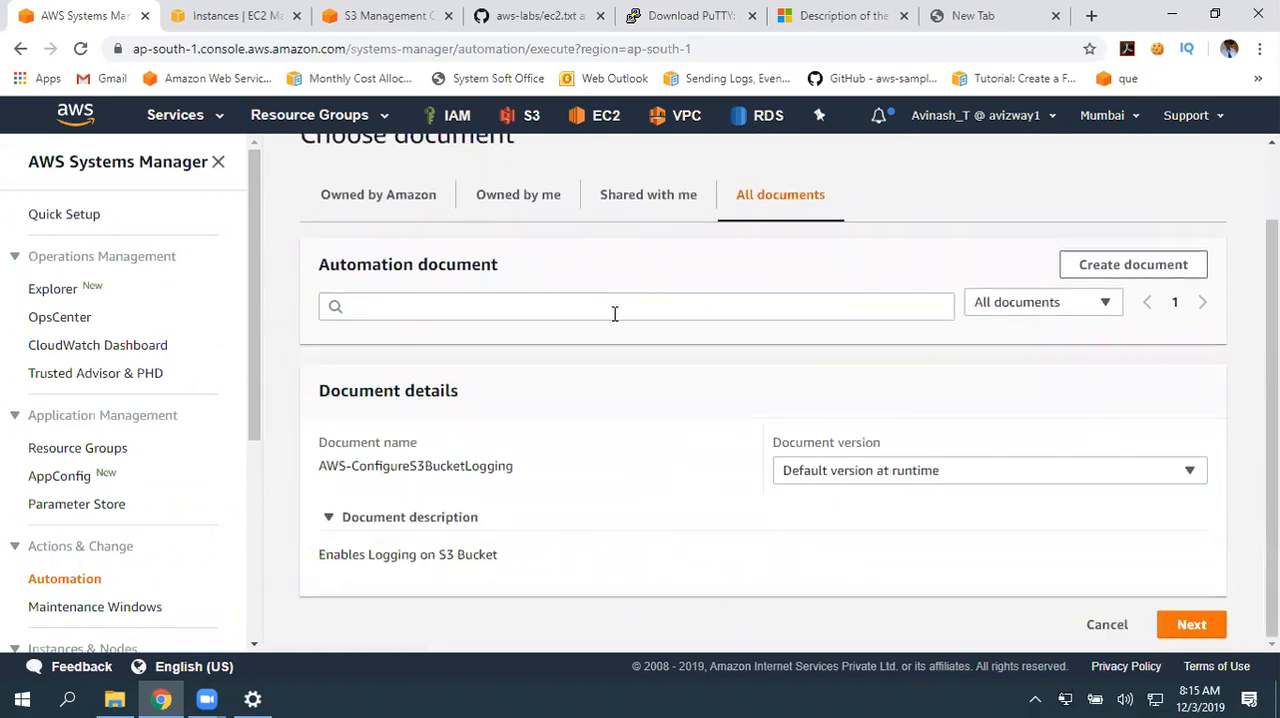
click(615, 314)
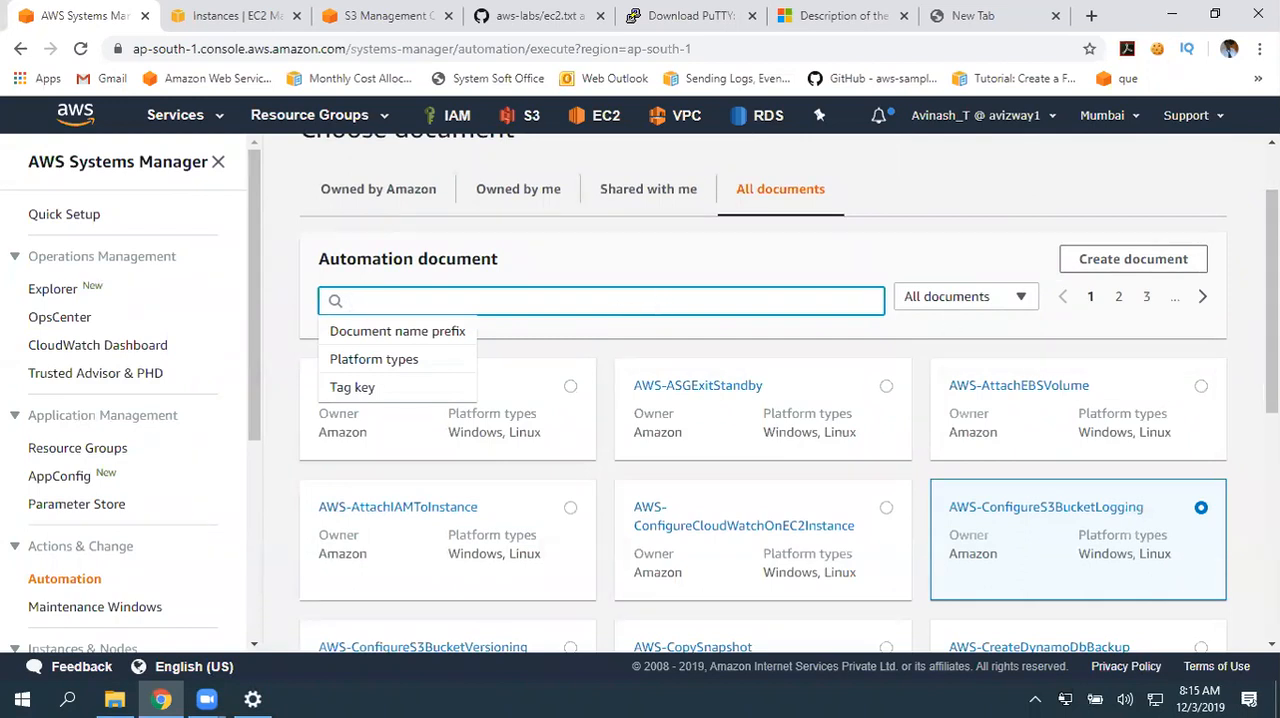
click(1250, 347)
Choose the AWS-CreateImage document with the default version at runtime and continue to its execution settings
scroll(1250, 347, down, 1)
scroll(763, 400, down, 1)
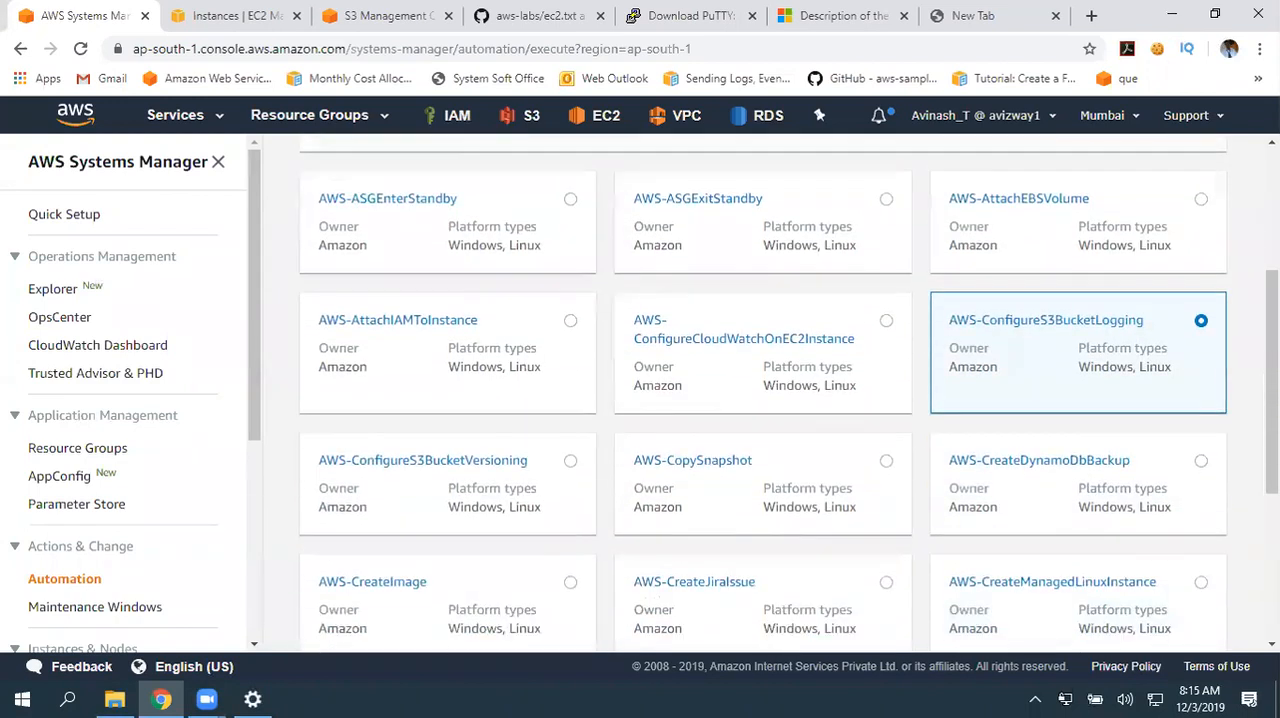
scroll(763, 400, down, 1)
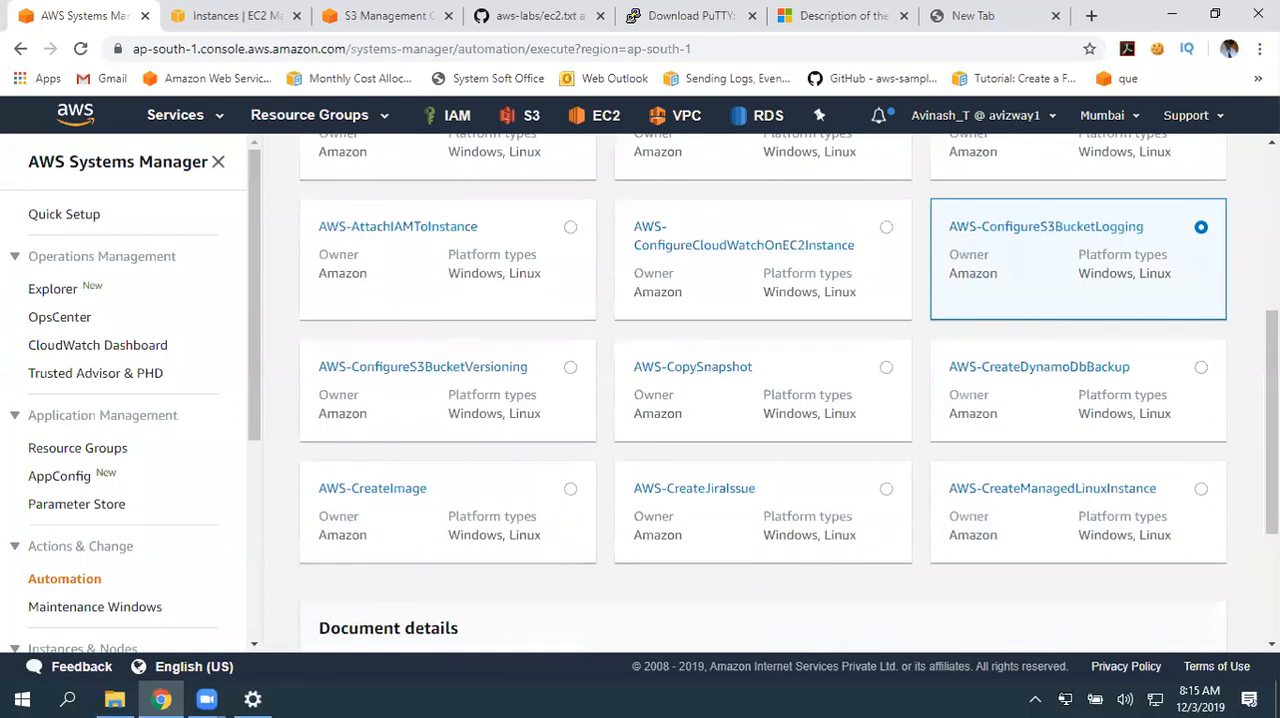
click(570, 489)
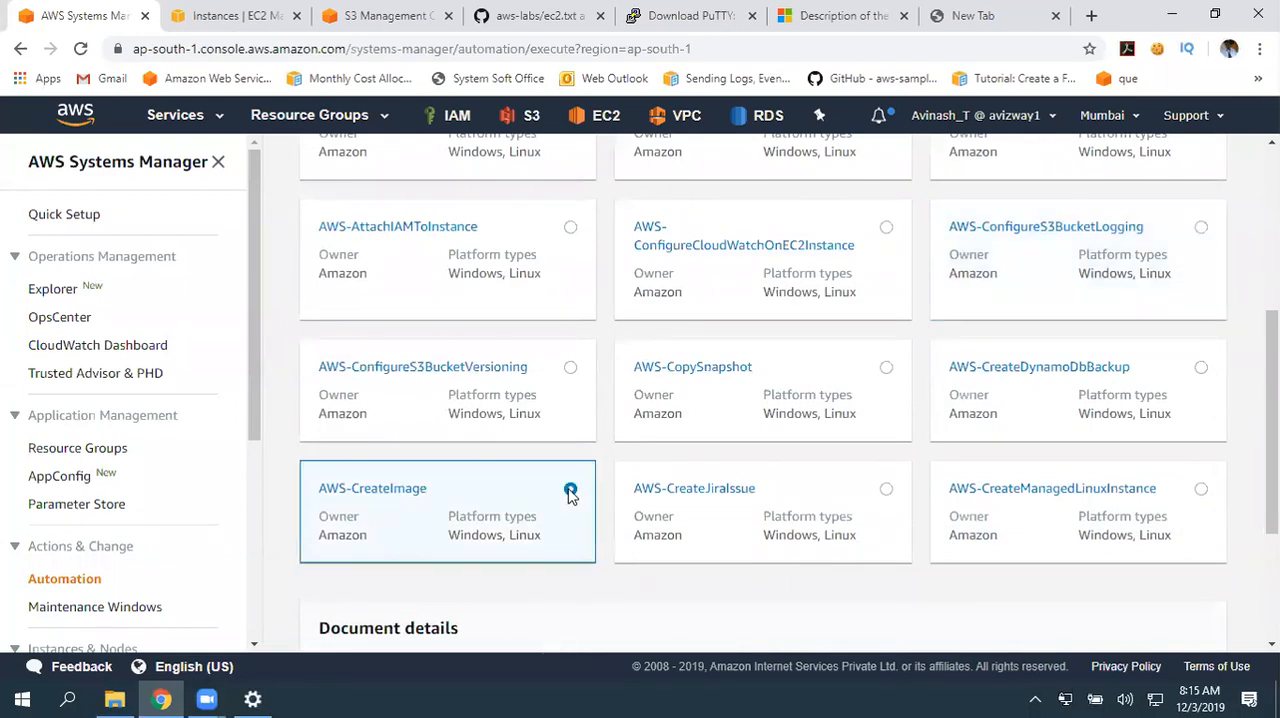
scroll(570, 494, down, 3)
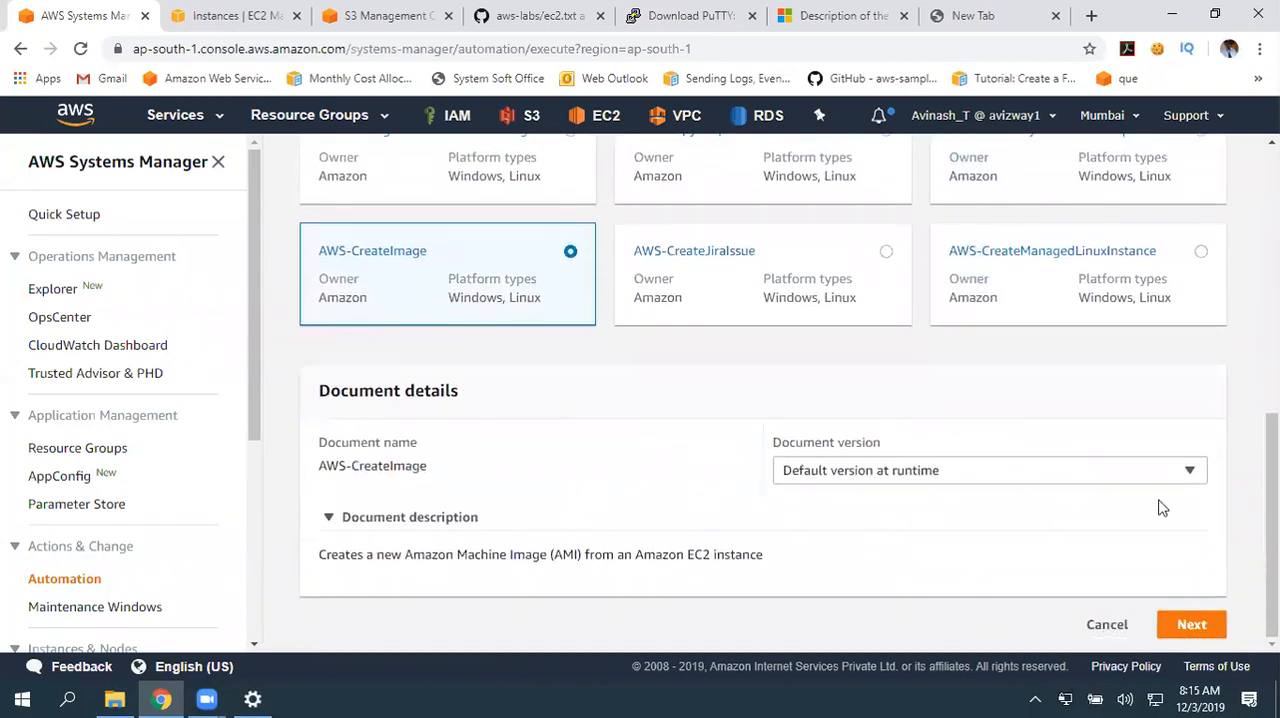
click(1211, 623)
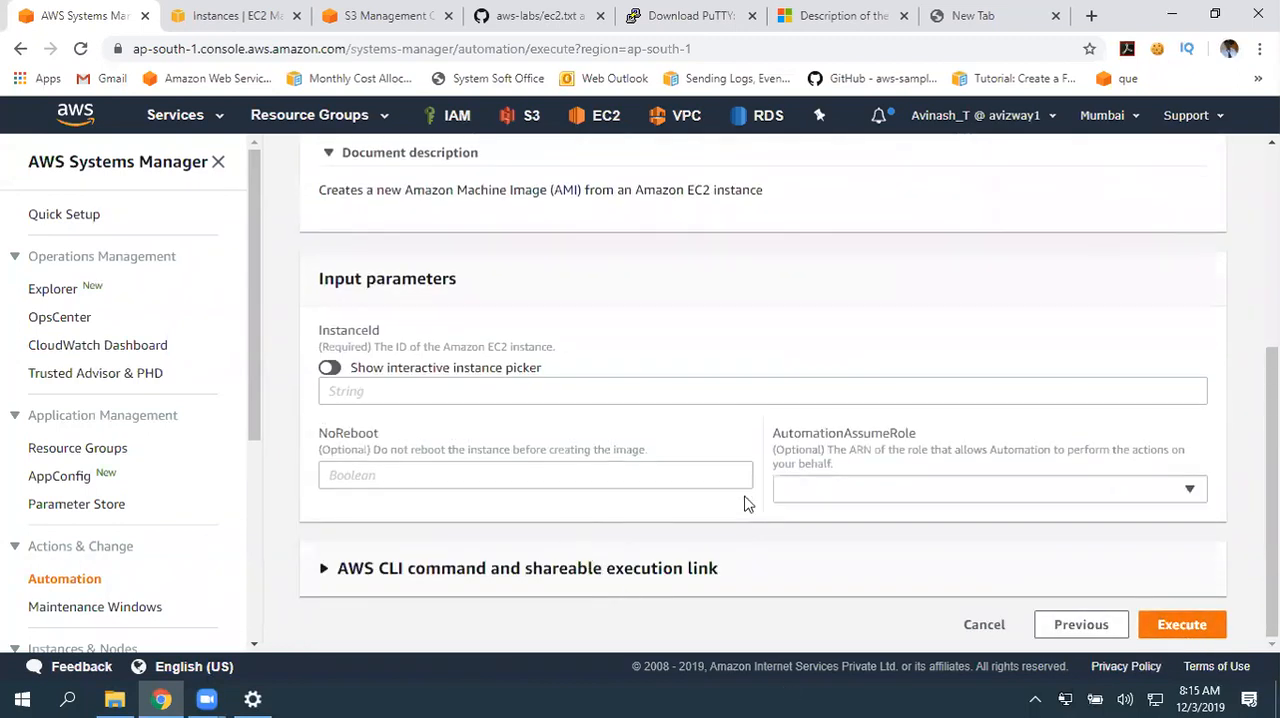
Enable the interactive instance picker for InstanceId and select the Amazon Linux instance "Production Server for App"
scroll(443, 575, up, 2)
scroll(350, 465, down, 2)
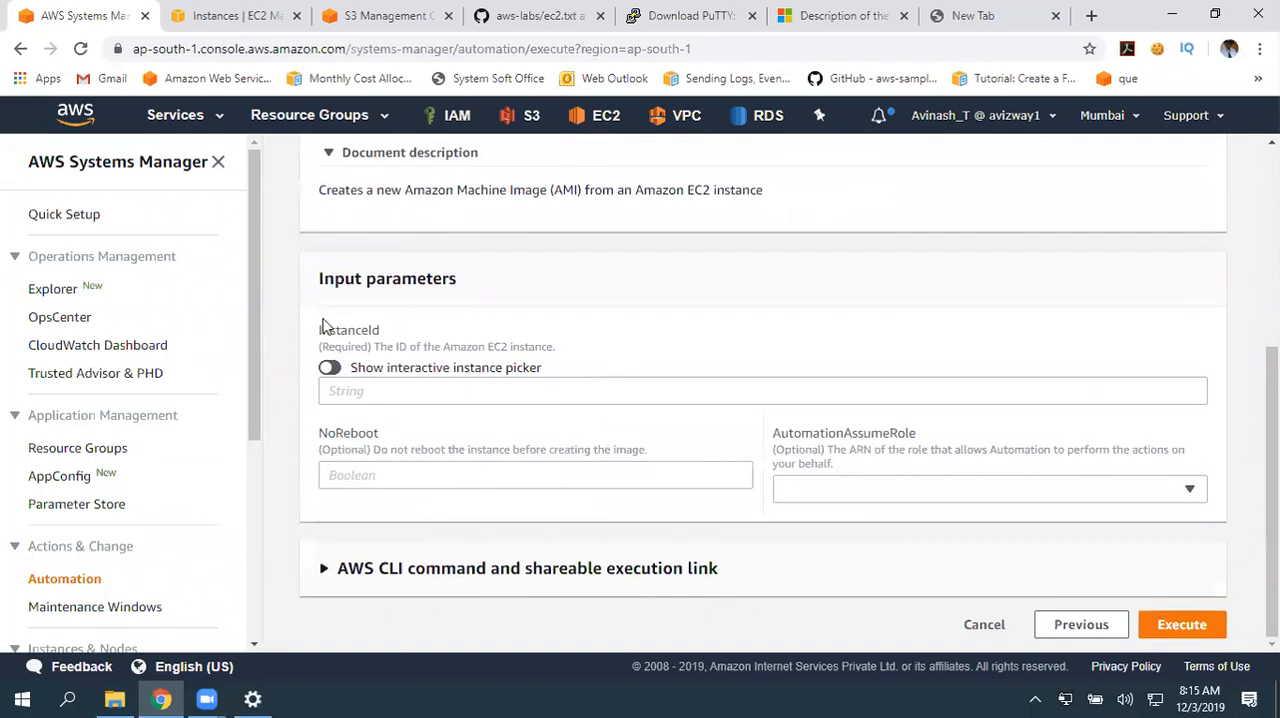
drag(323, 327, 531, 320)
click(532, 322)
click(324, 369)
scroll(560, 330, down, 3)
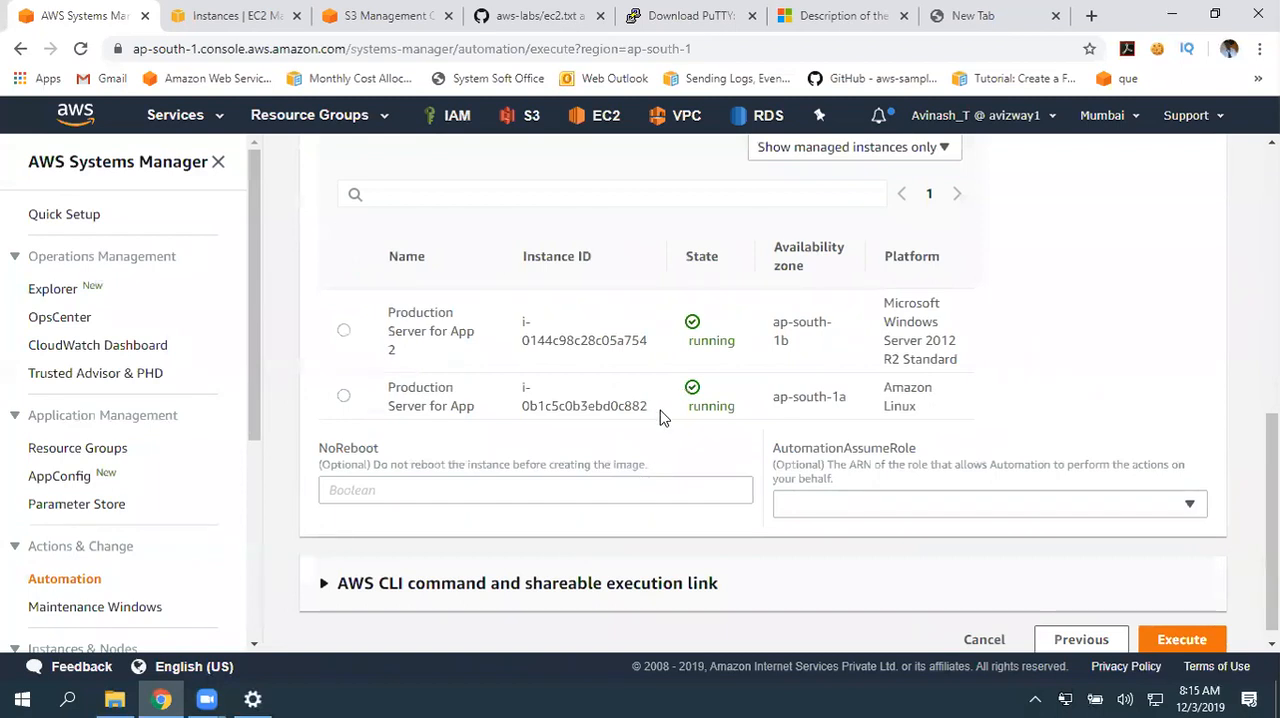
click(345, 396)
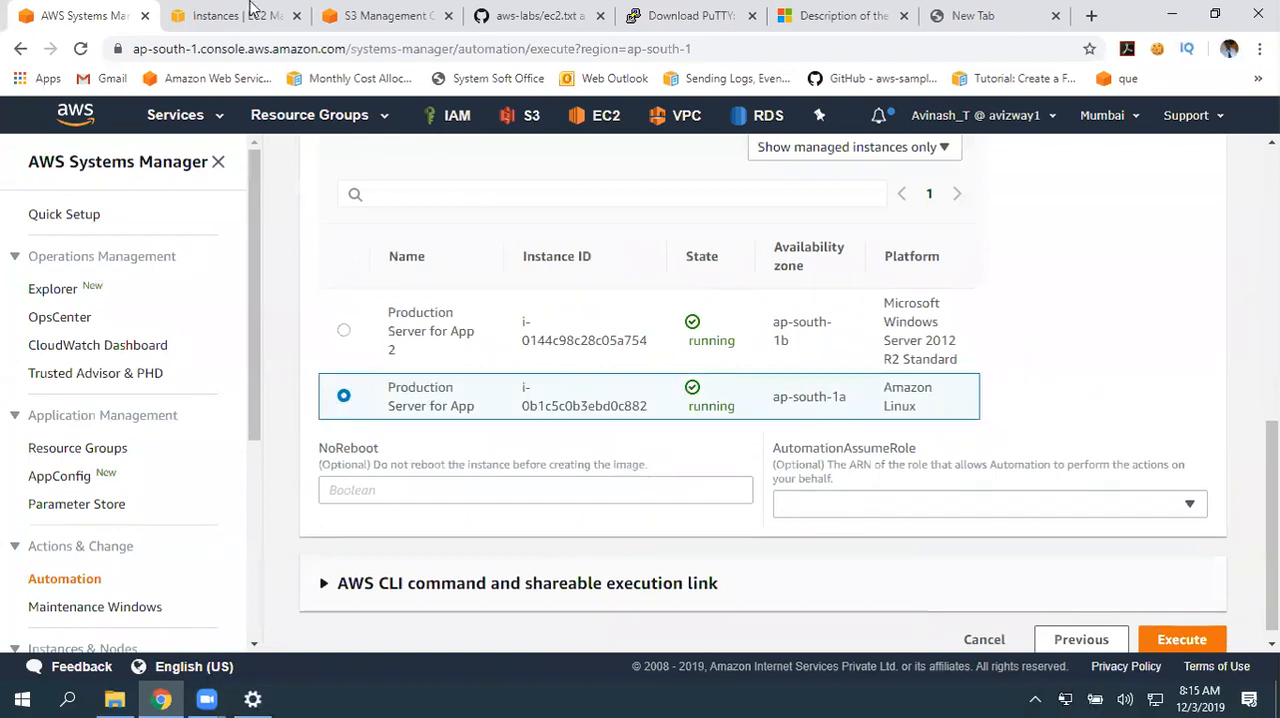
Check the self-owned AMIs in the EC2 console, and return to the Systems Manager execution settings
click(252, 10)
scroll(46, 532, down, 2)
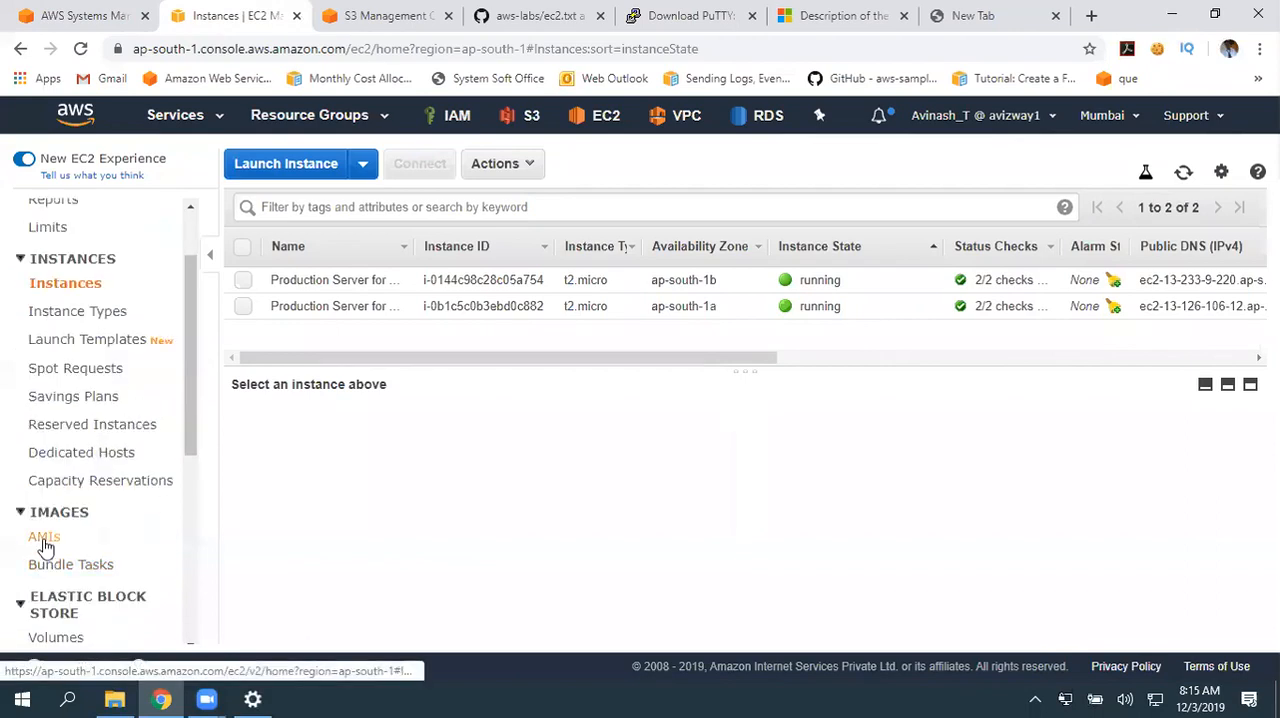
click(44, 540)
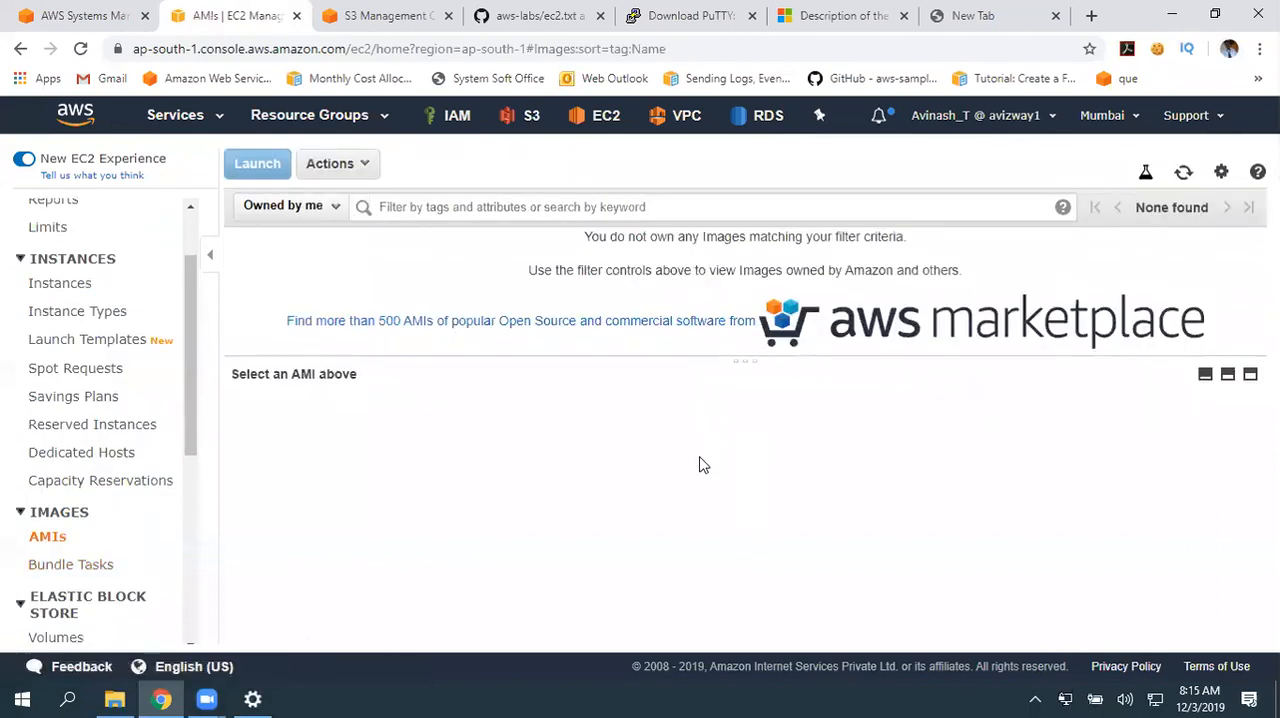
click(104, 12)
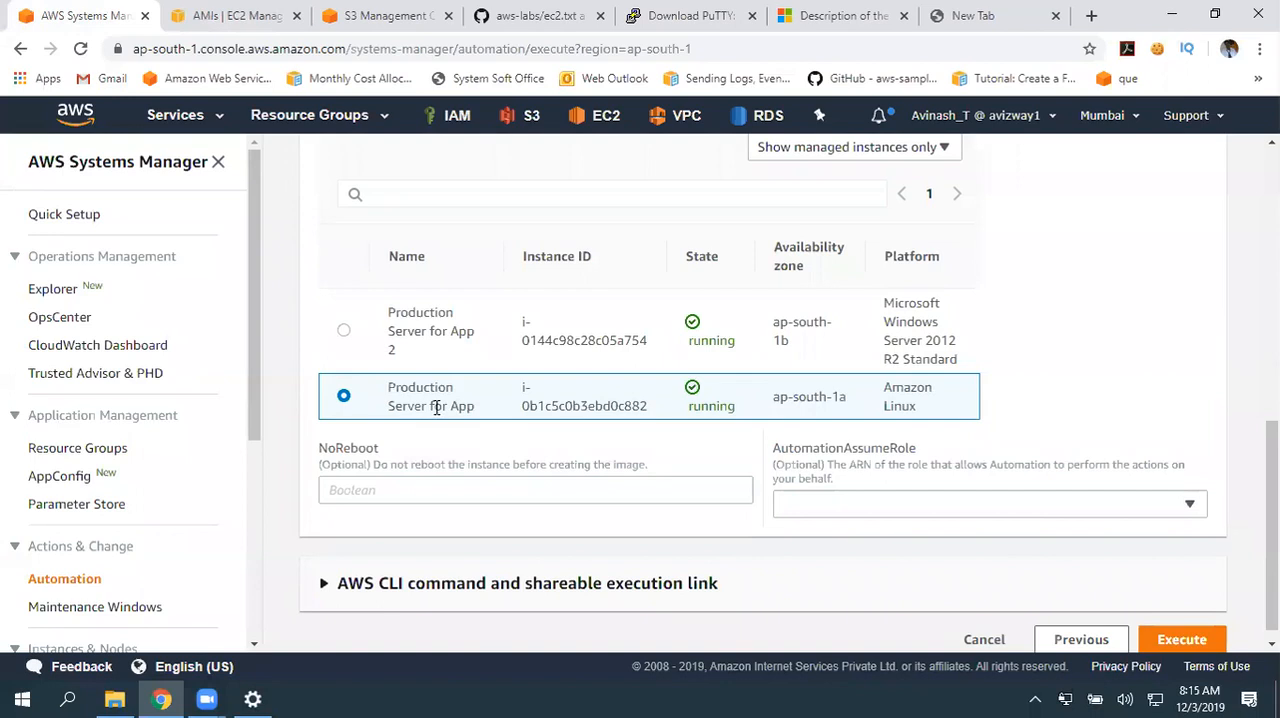
Leave NoReboot empty and execute the AWS-CreateImage automation
drag(497, 433, 661, 435)
click(362, 490)
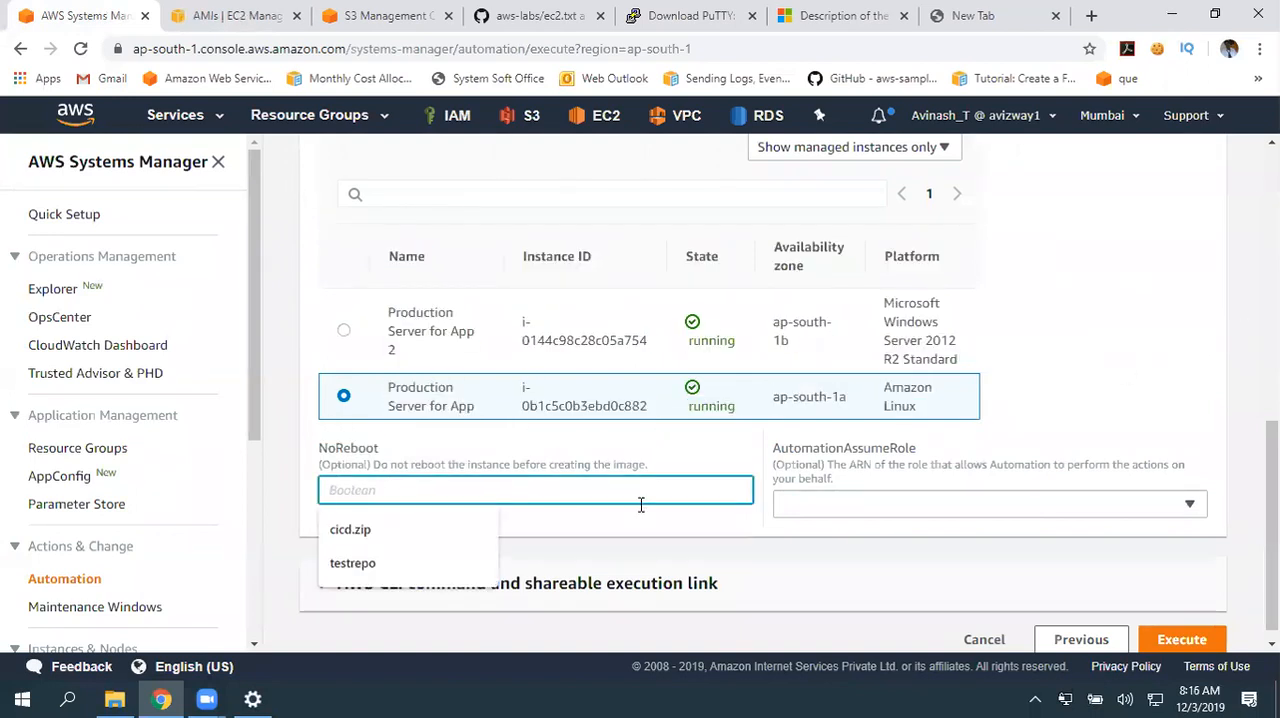
click(645, 541)
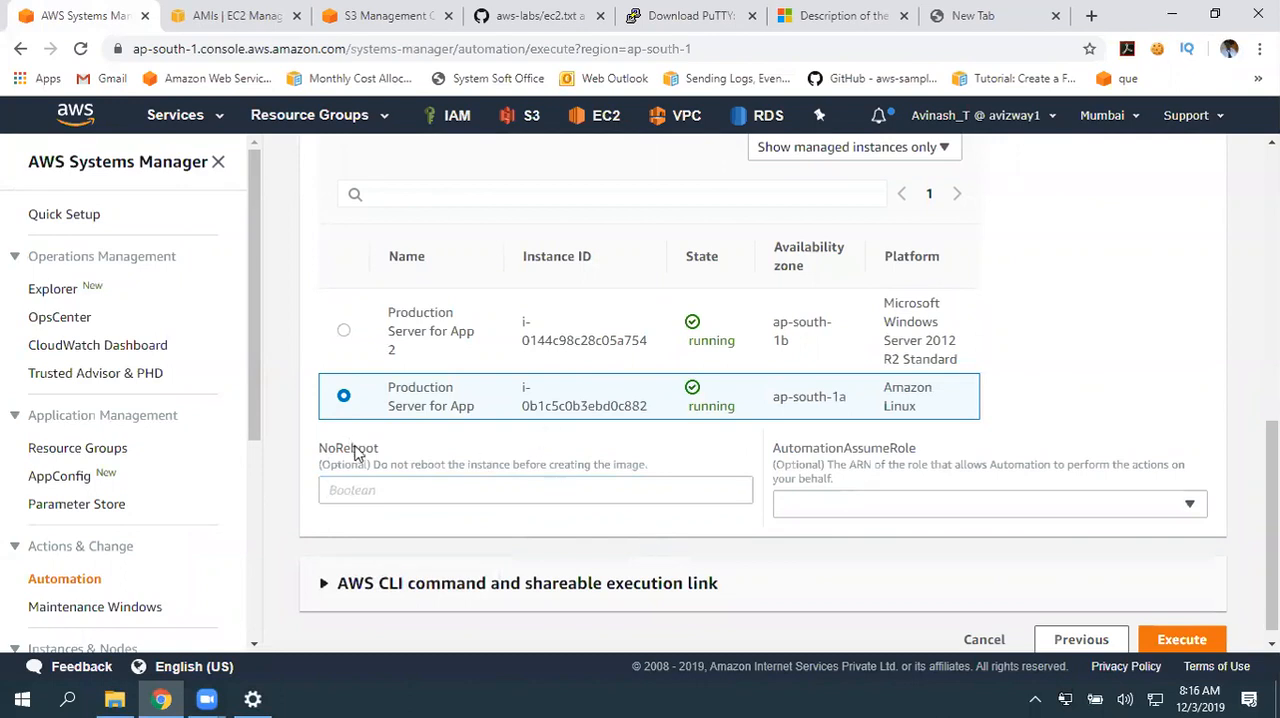
scroll(900, 500, down, 1)
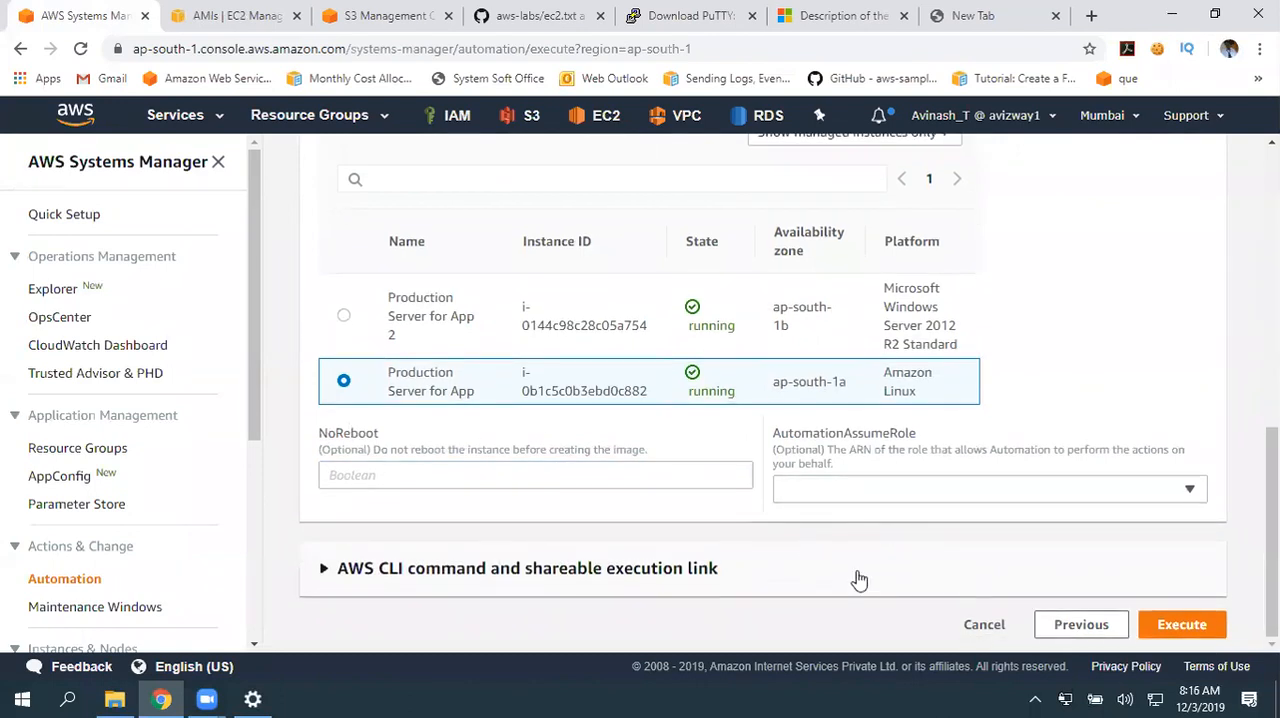
click(1182, 625)
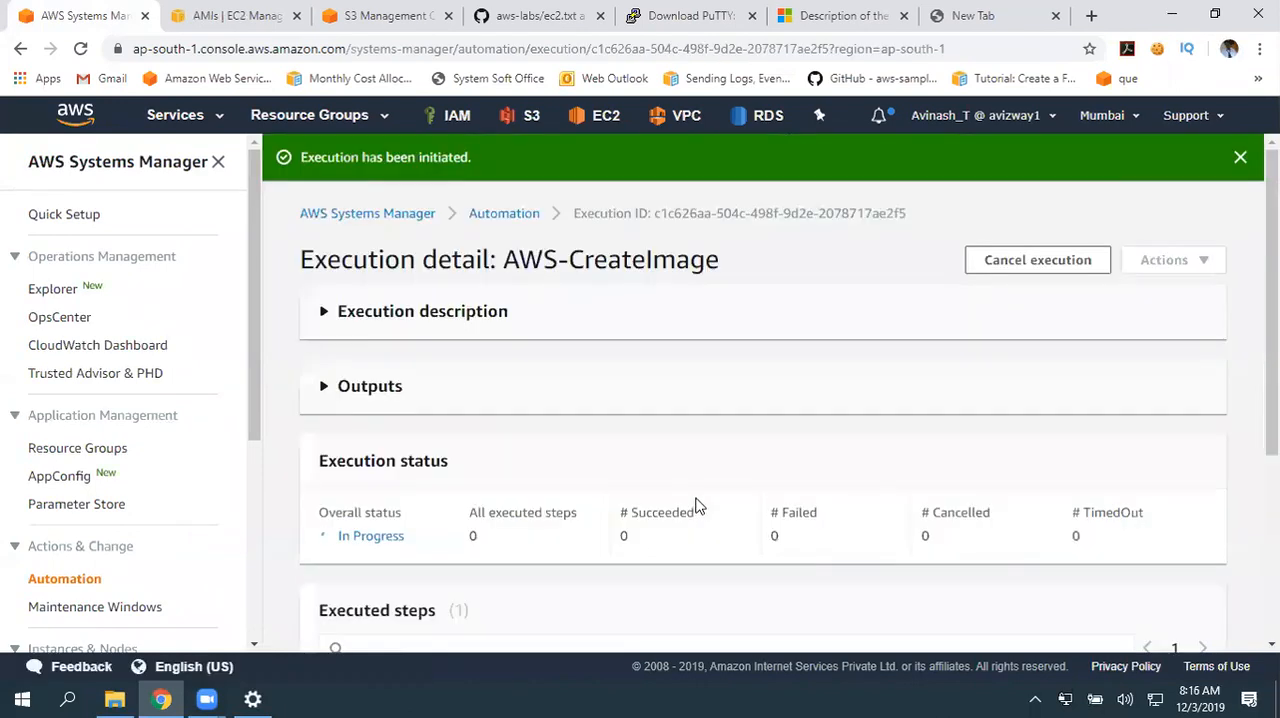
Refresh the EC2 AMI list to check for the new image, and return to Systems Manager
click(222, 12)
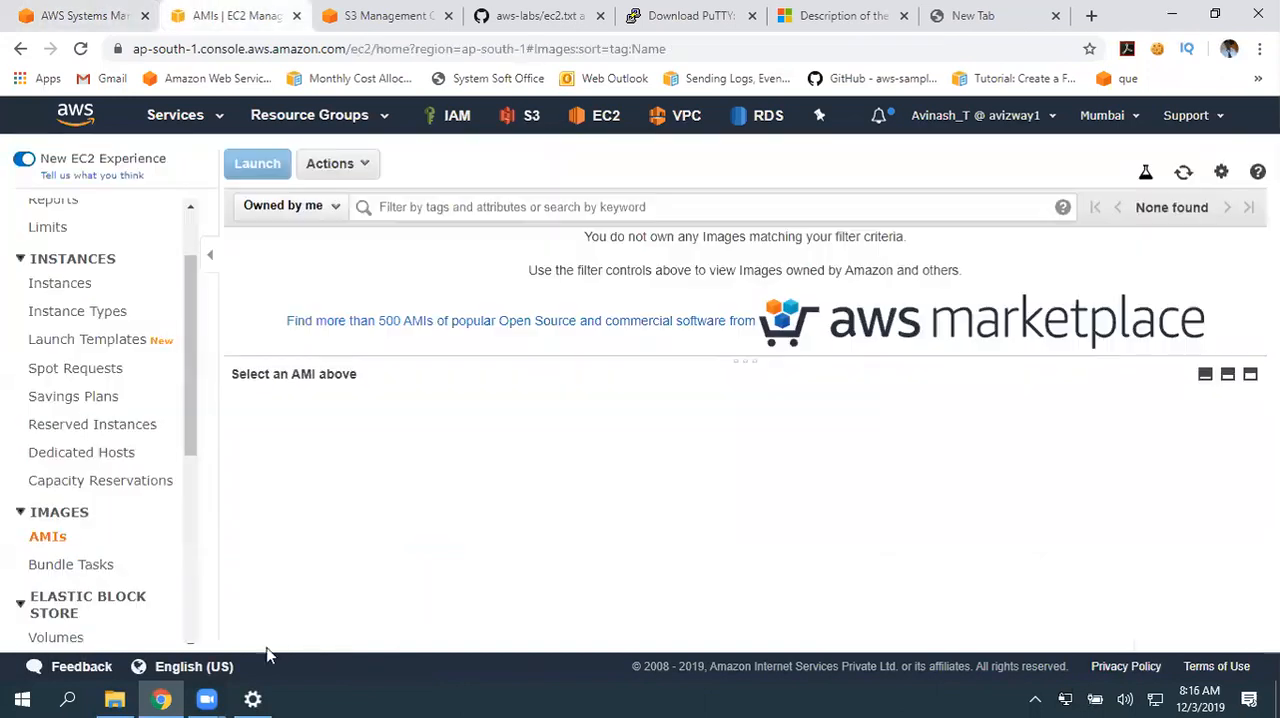
click(1182, 173)
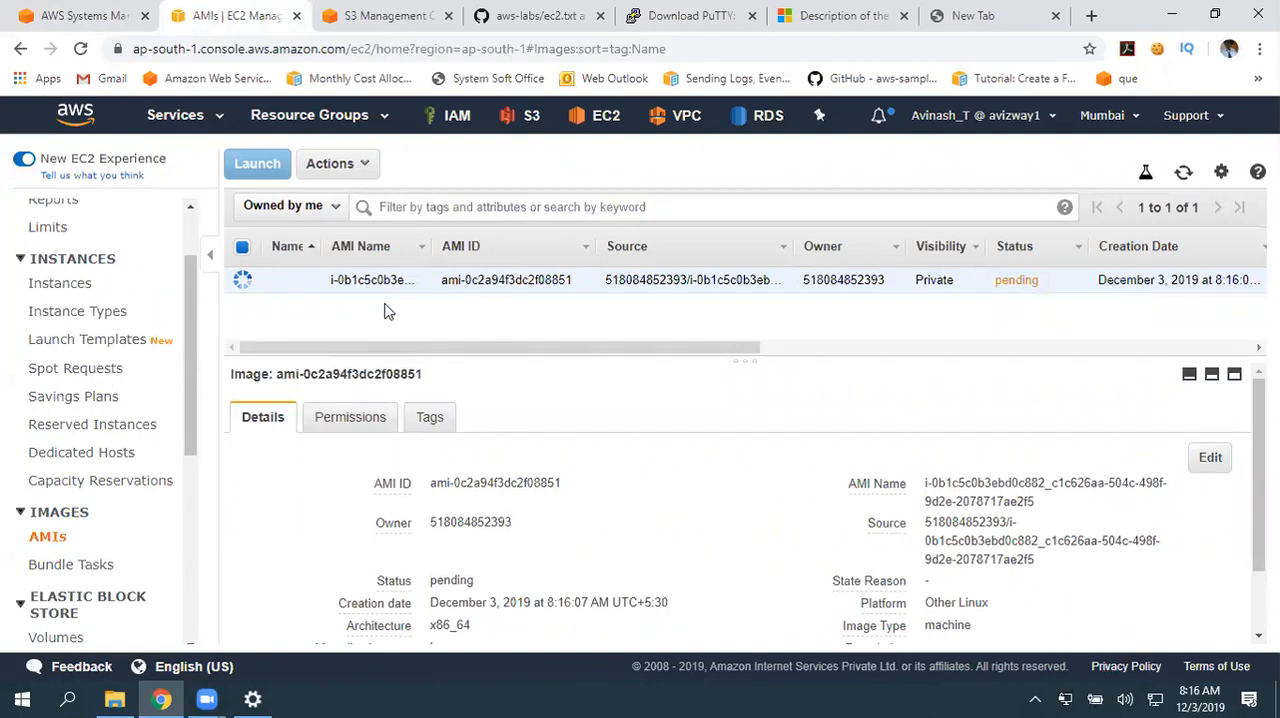
click(45, 14)
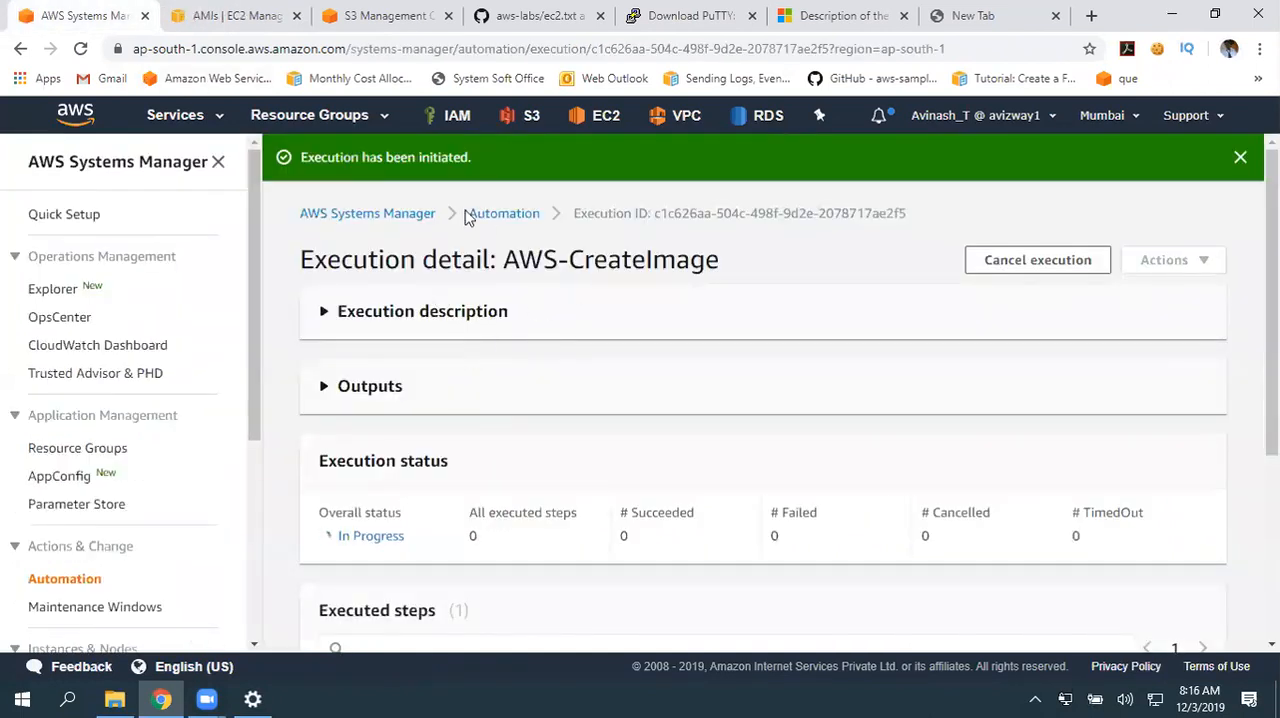
Start another automation from the executions list, choose AWS-CreateImage, and continue to its InstanceId parameter
click(504, 213)
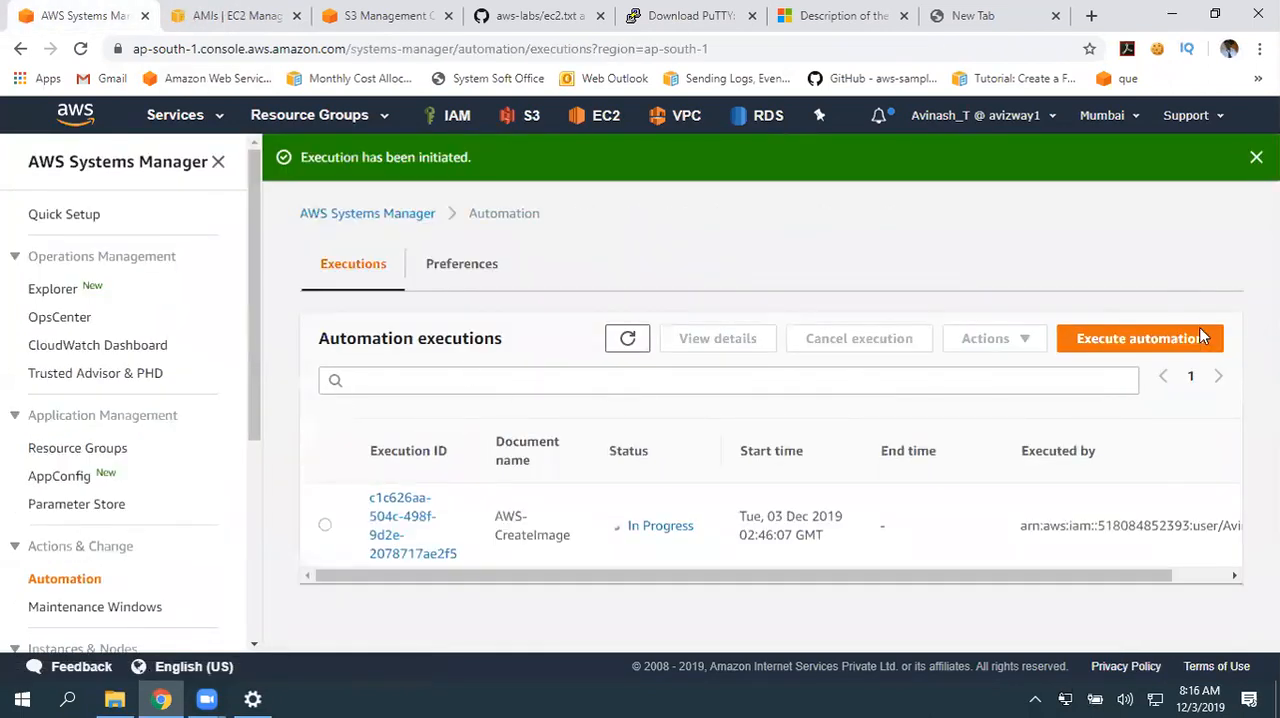
click(1203, 337)
scroll(777, 421, down, 5)
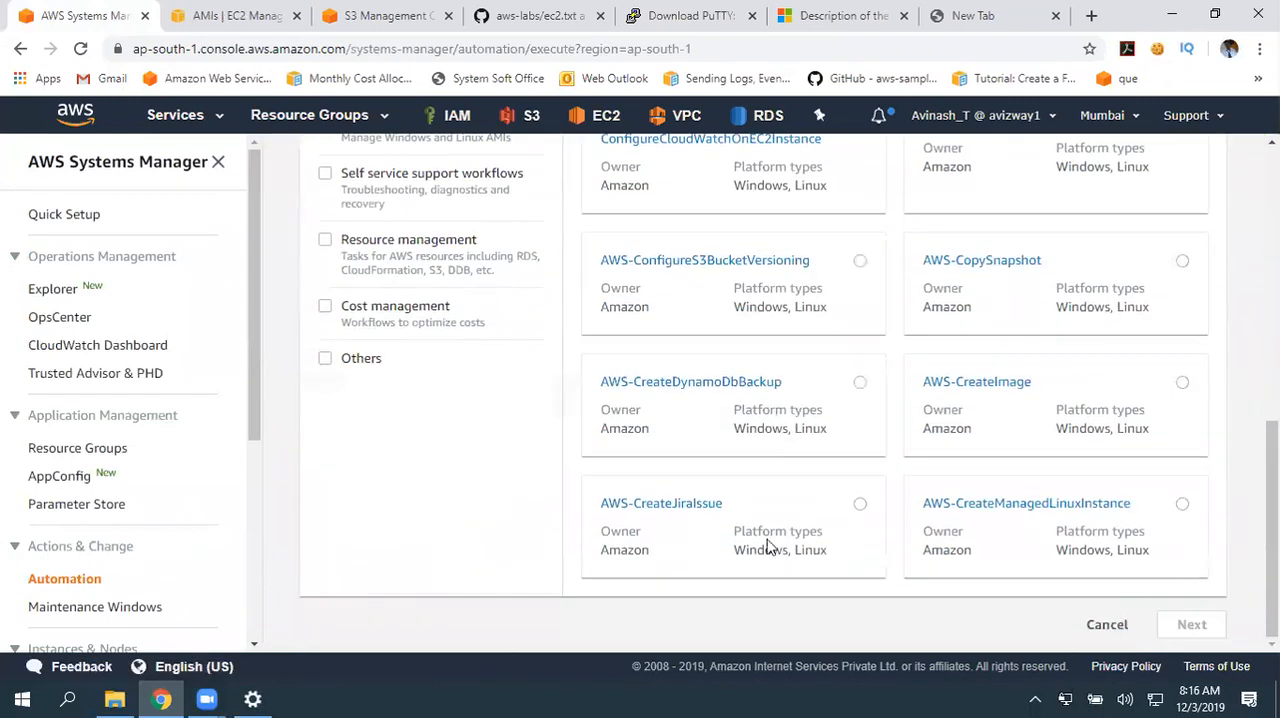
click(1182, 382)
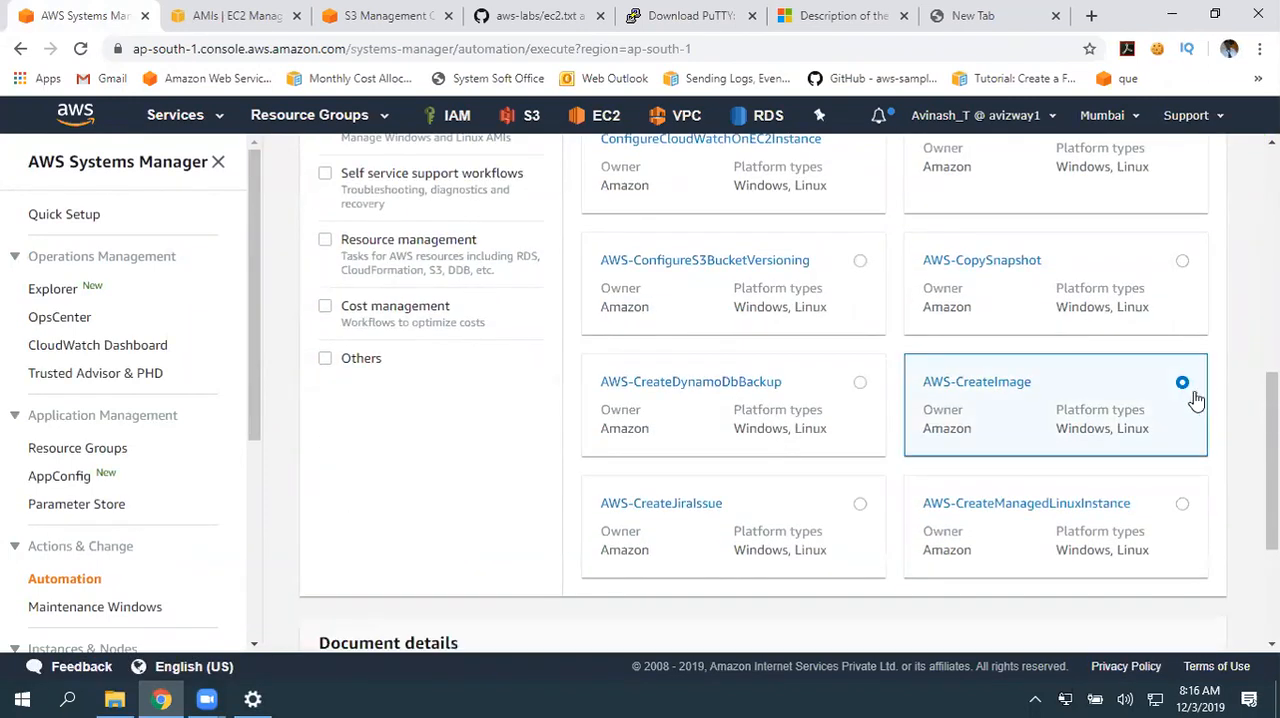
scroll(854, 409, down, 3)
click(1190, 625)
click(381, 400)
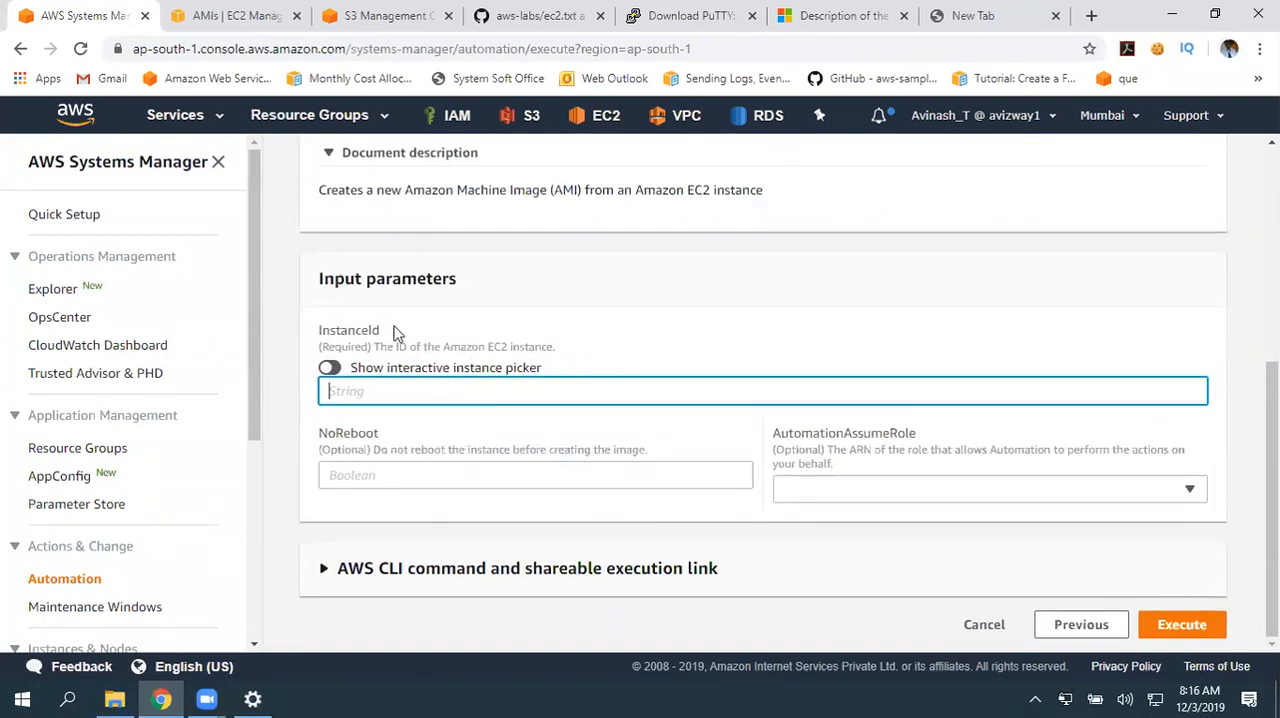
Check the new AMI in the EC2 console's self-owned image list, and return to the Systems Manager automation form
click(215, 15)
click(385, 15)
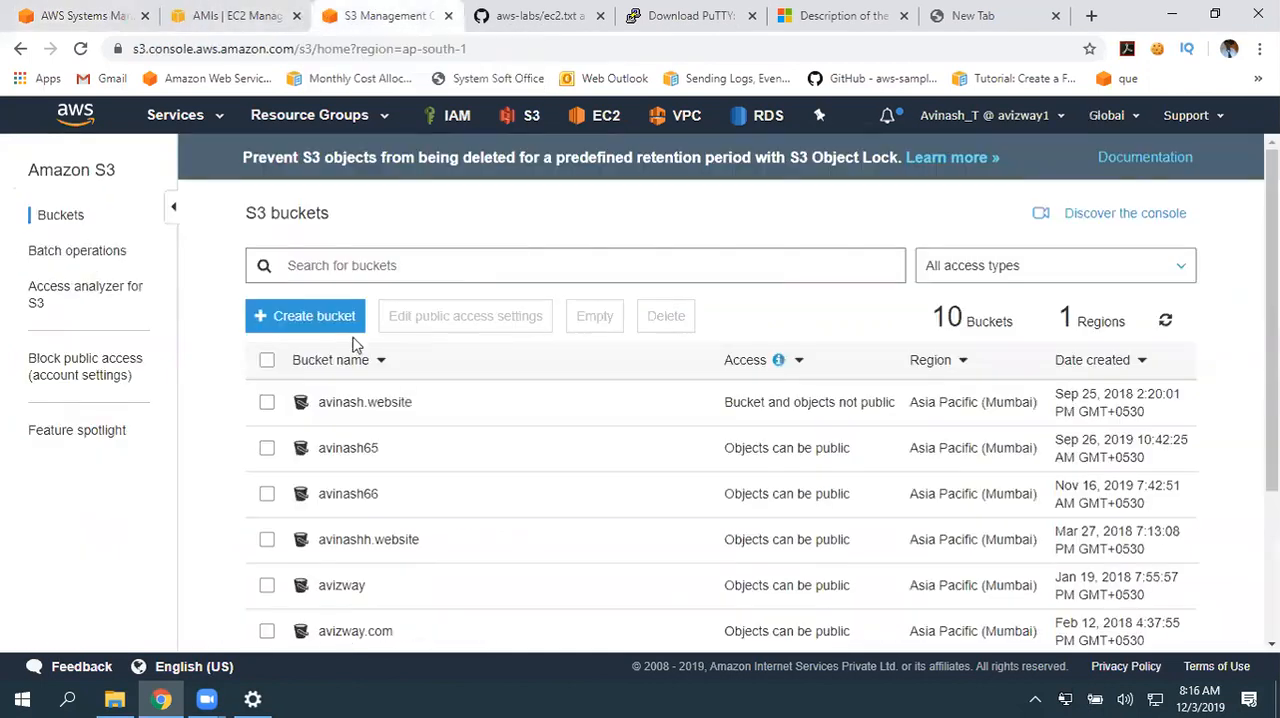
click(272, 14)
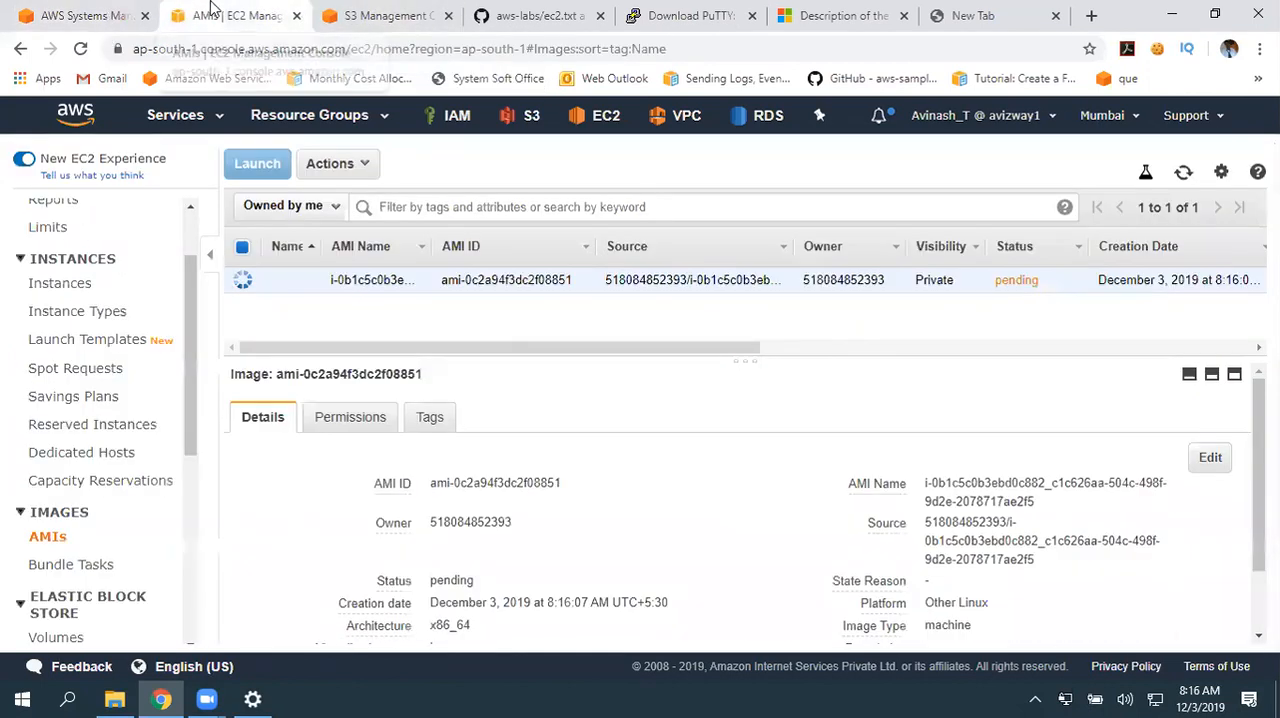
click(70, 15)
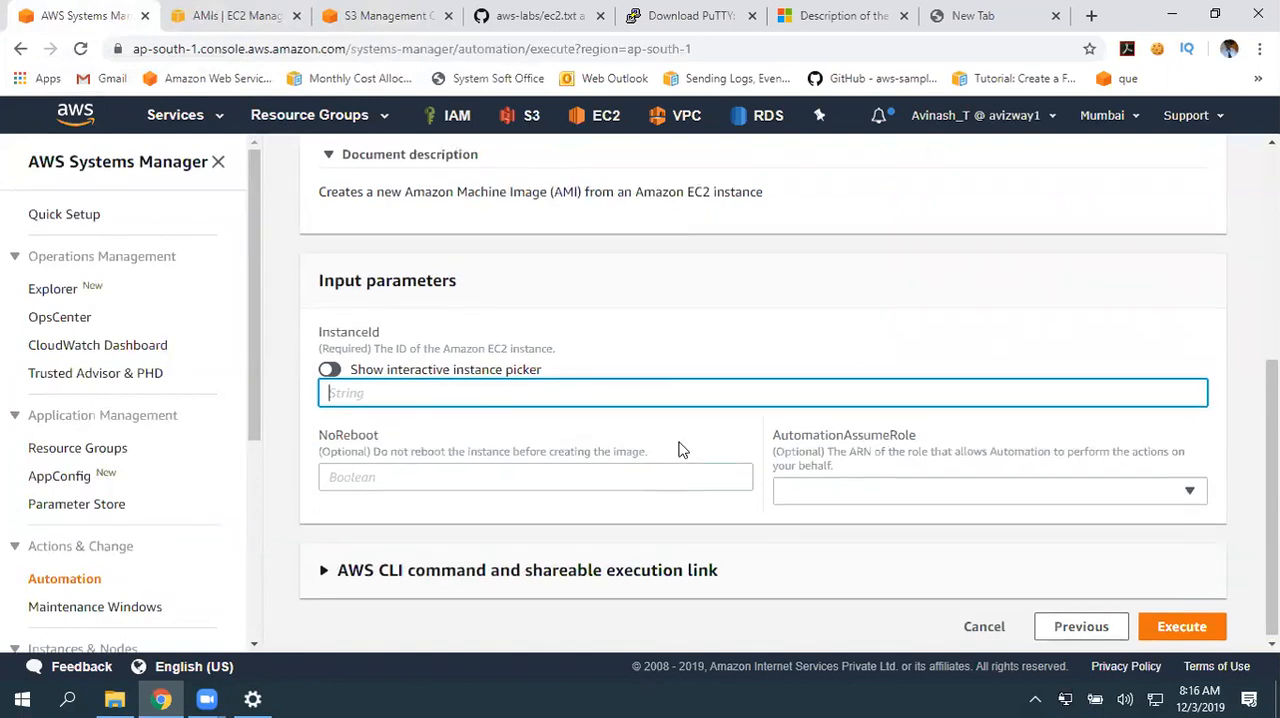
Leave the AWS-CreateImage form, start a new automation with the AWS-CopySnapshot document, and continue to its input parameters
click(491, 224)
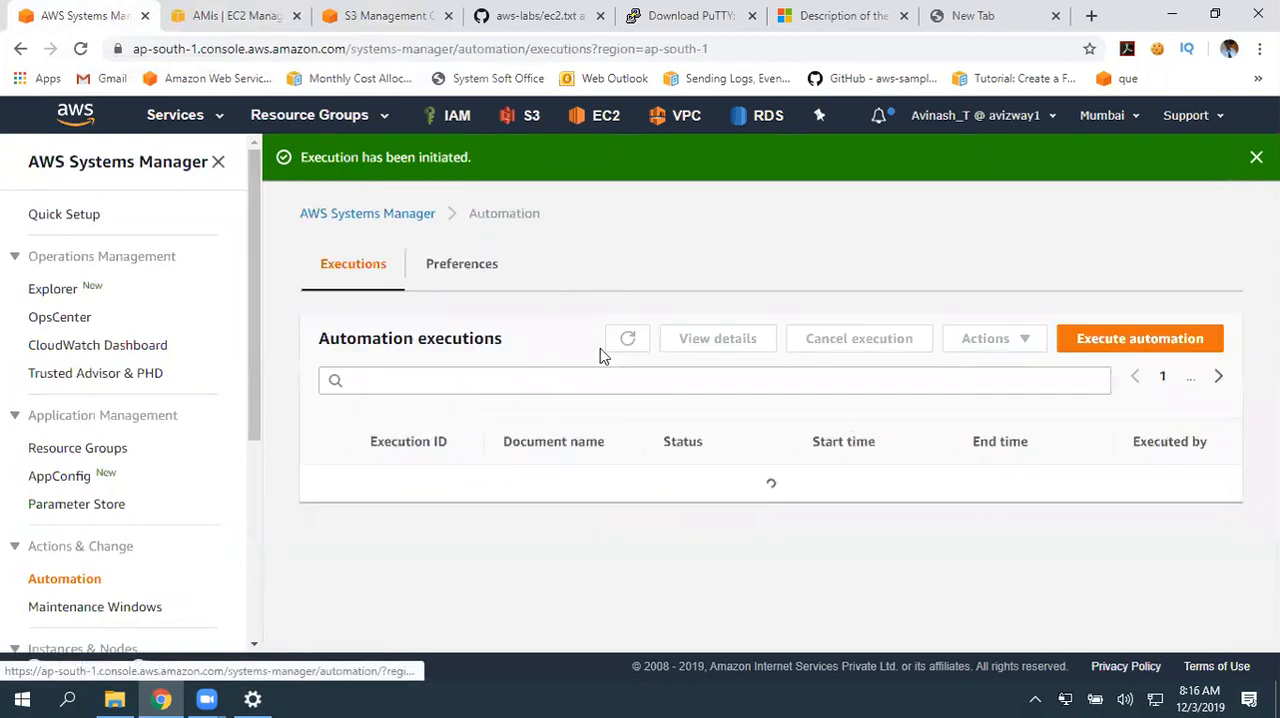
click(1157, 341)
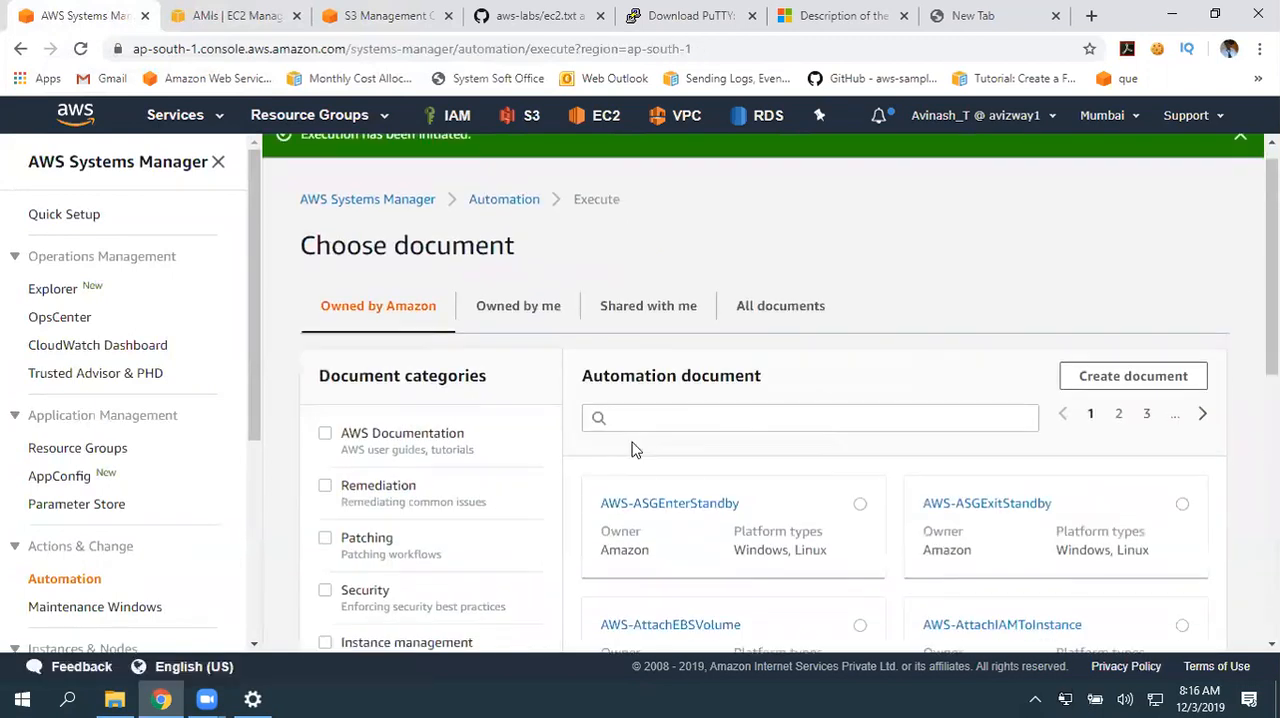
scroll(729, 524, down, 2)
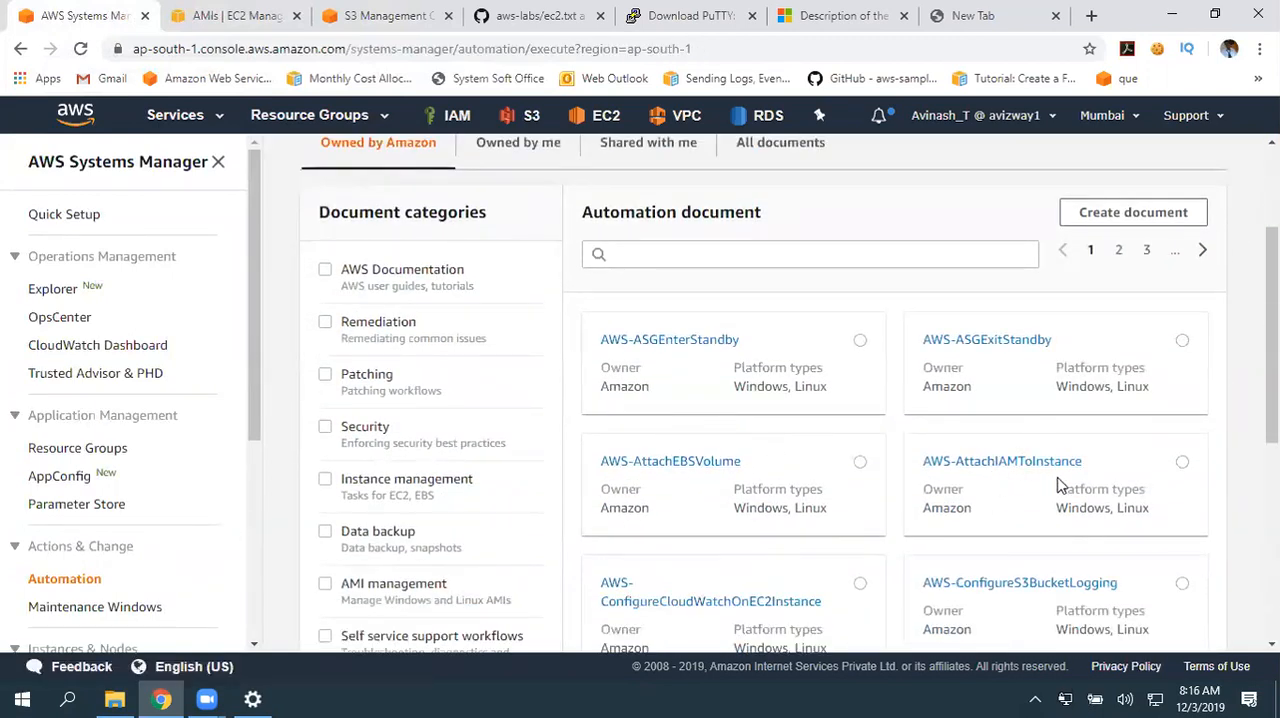
scroll(1058, 486, down, 3)
scroll(1062, 486, down, 2)
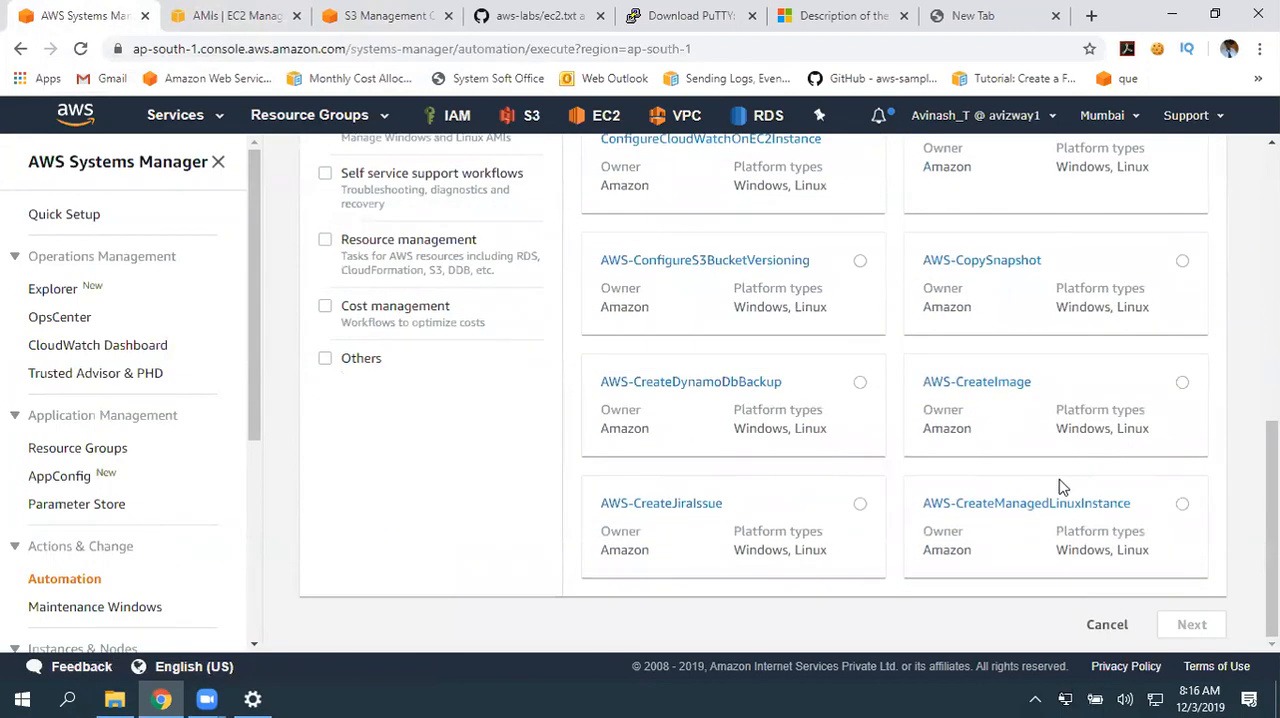
click(1184, 262)
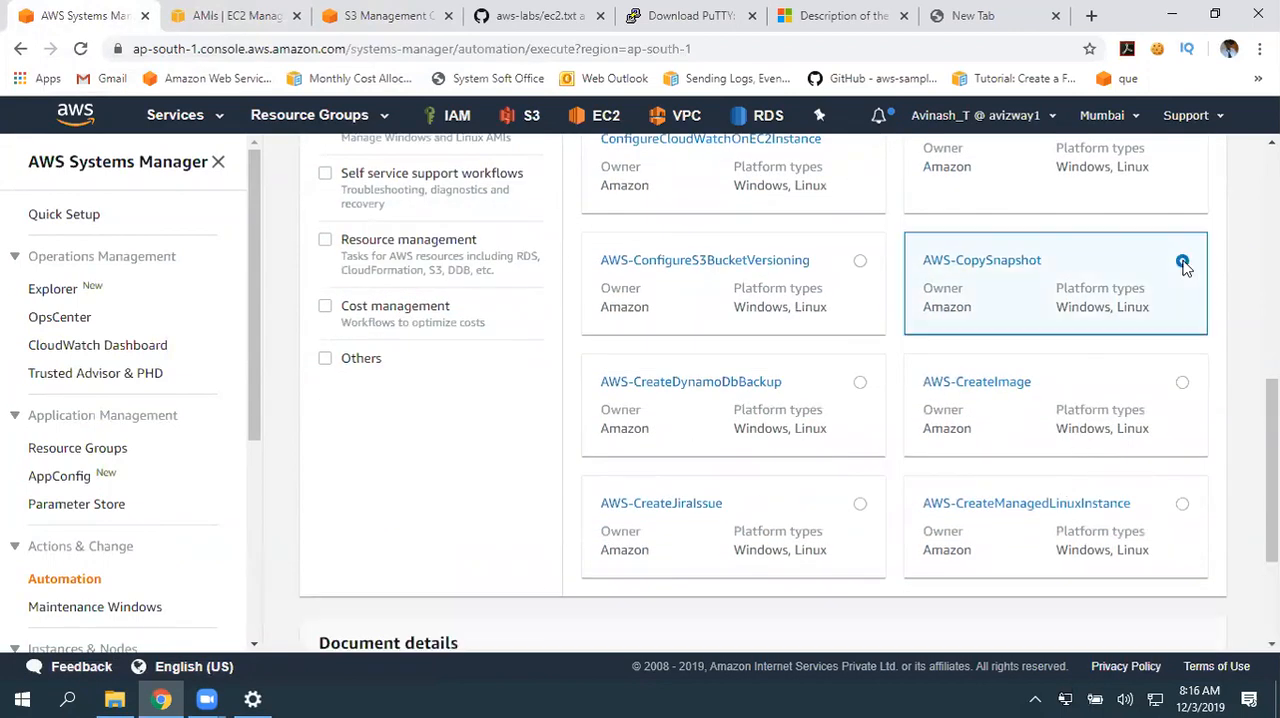
scroll(1206, 330, down, 3)
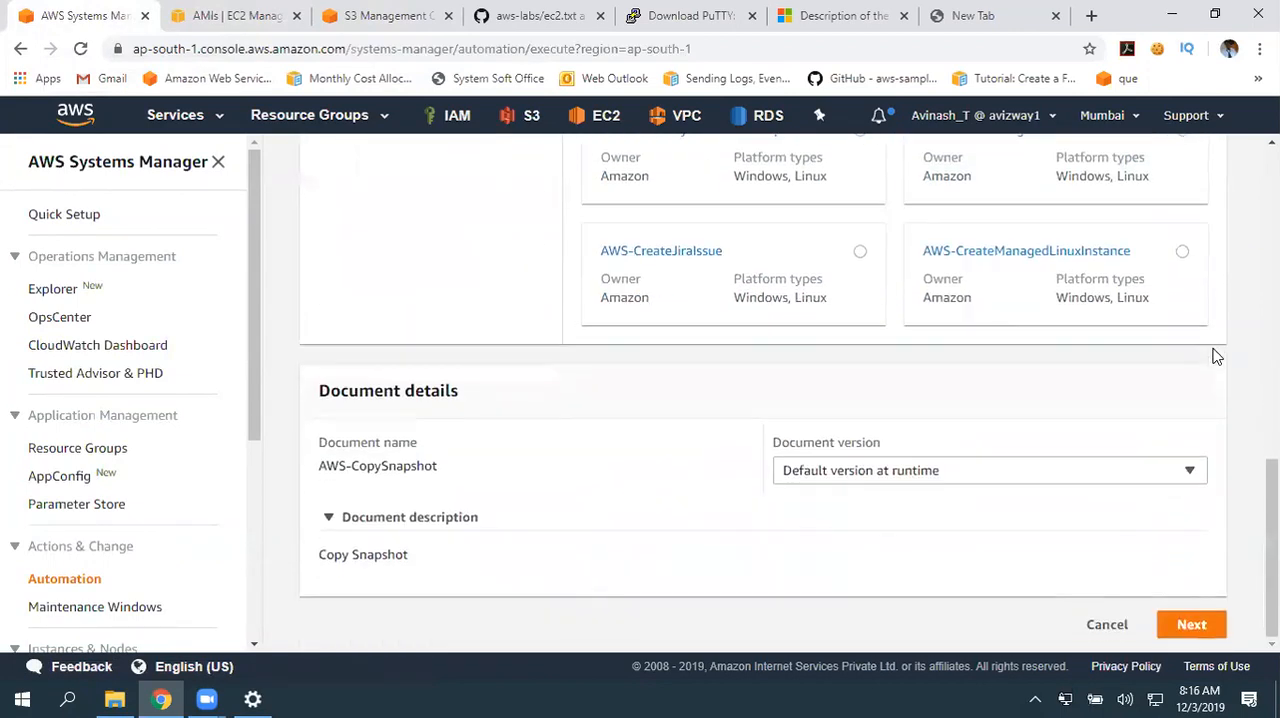
click(1194, 626)
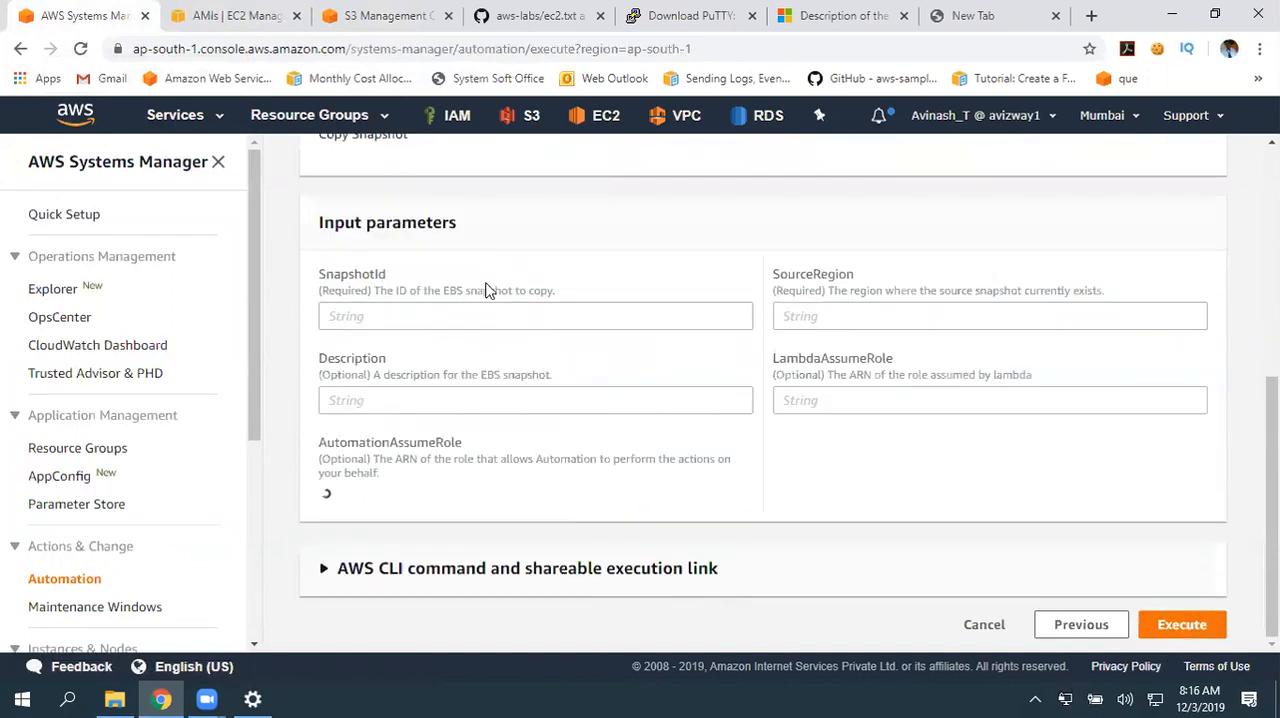
Copy the snapshot ID from the EC2 Snapshots page and enter snap-0a2a1eb75727b5573 as the SnapshotId parameter
double_click(370, 266)
click(210, 15)
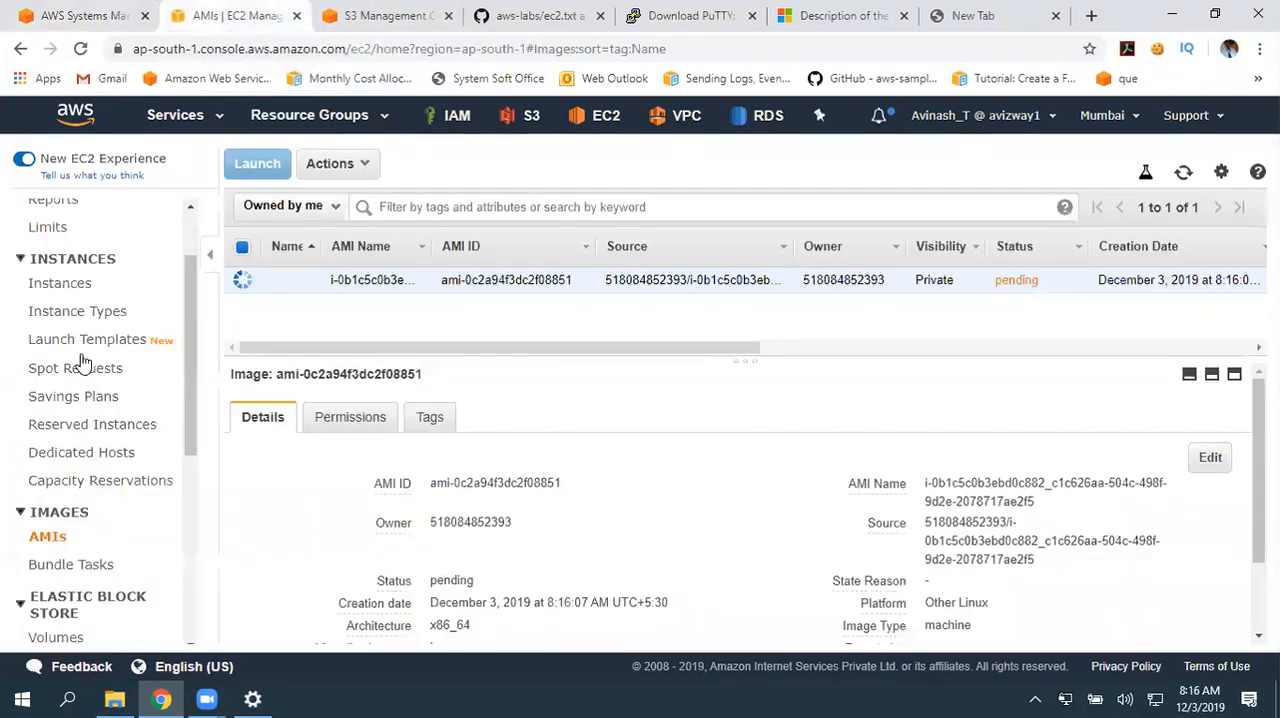
scroll(55, 640, down, 1)
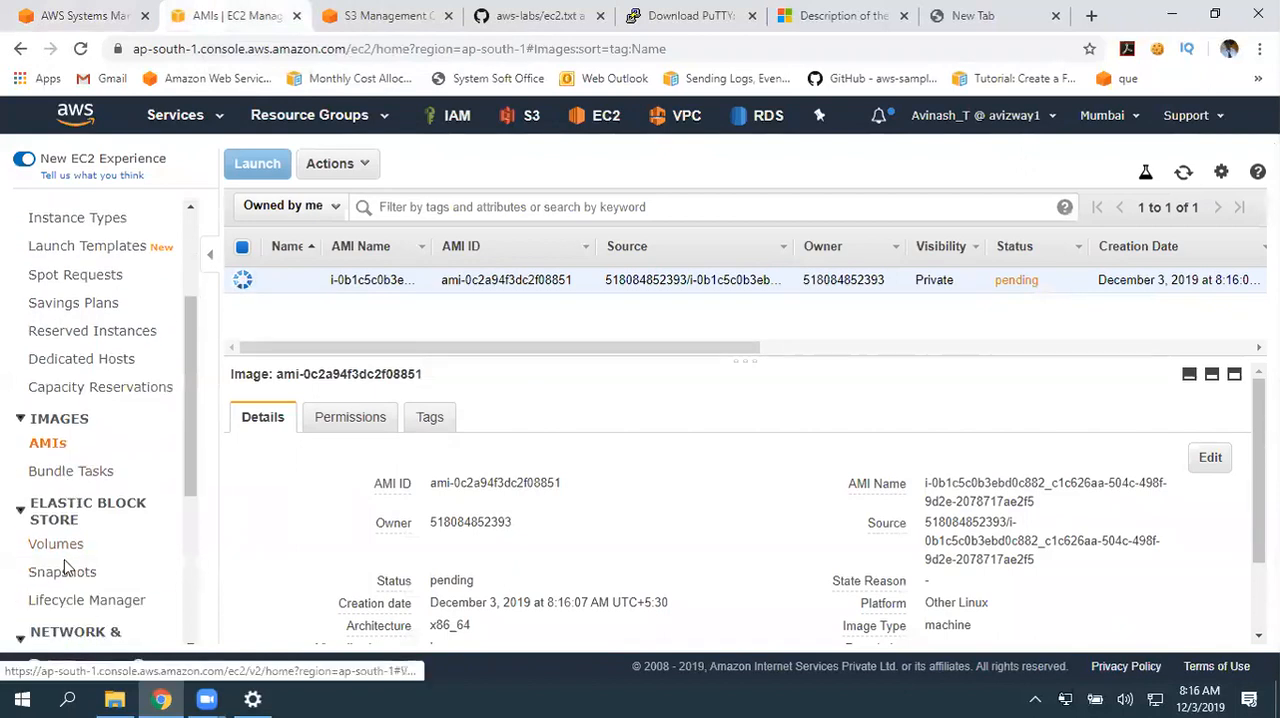
click(66, 571)
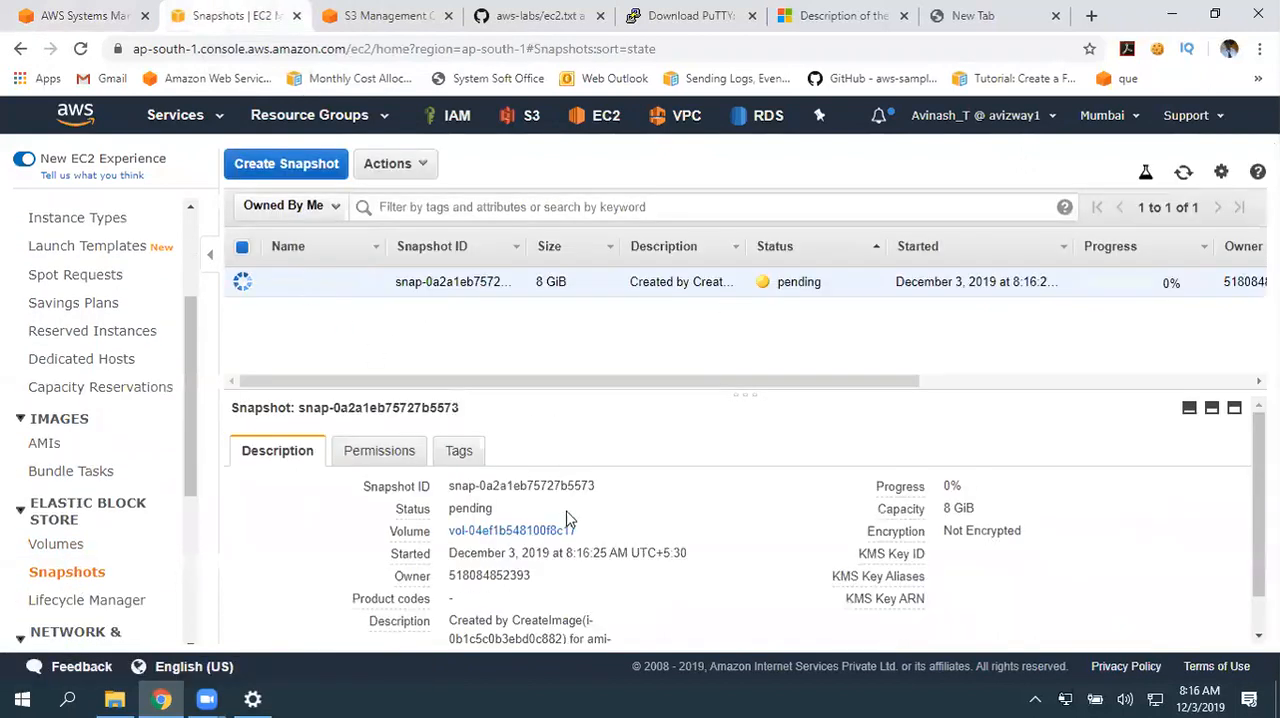
click(610, 487)
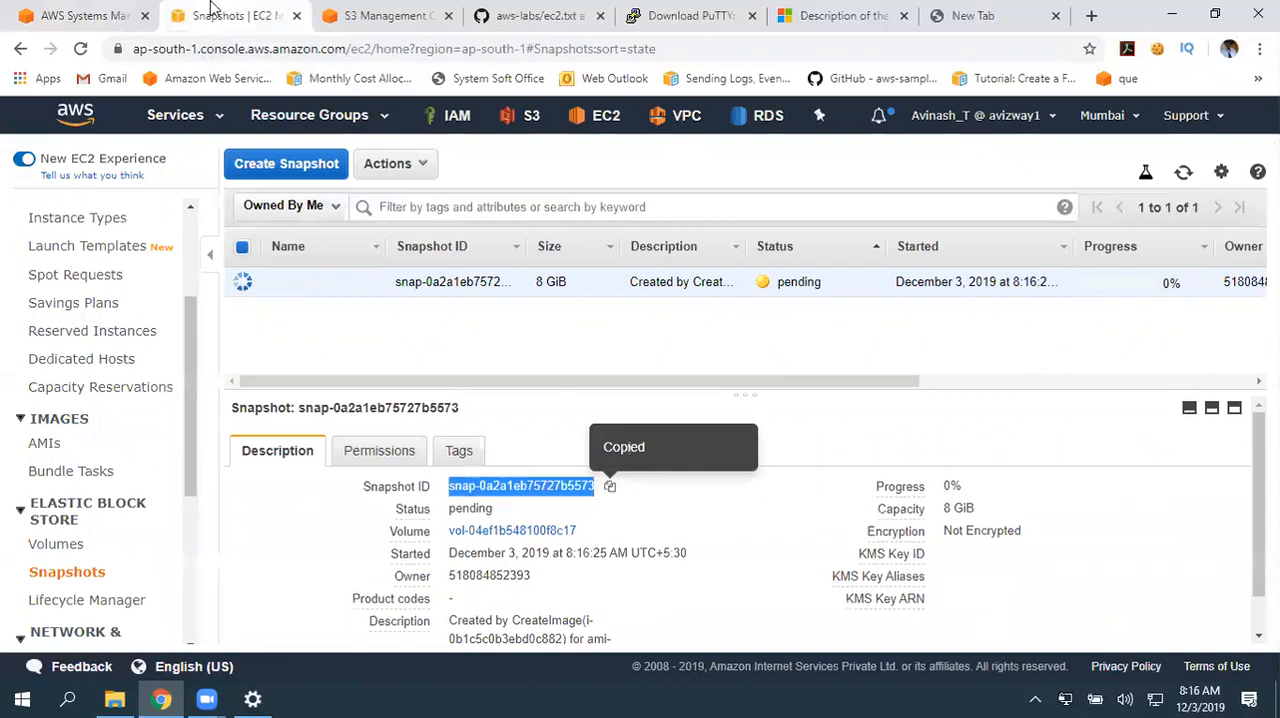
click(122, 15)
click(508, 300)
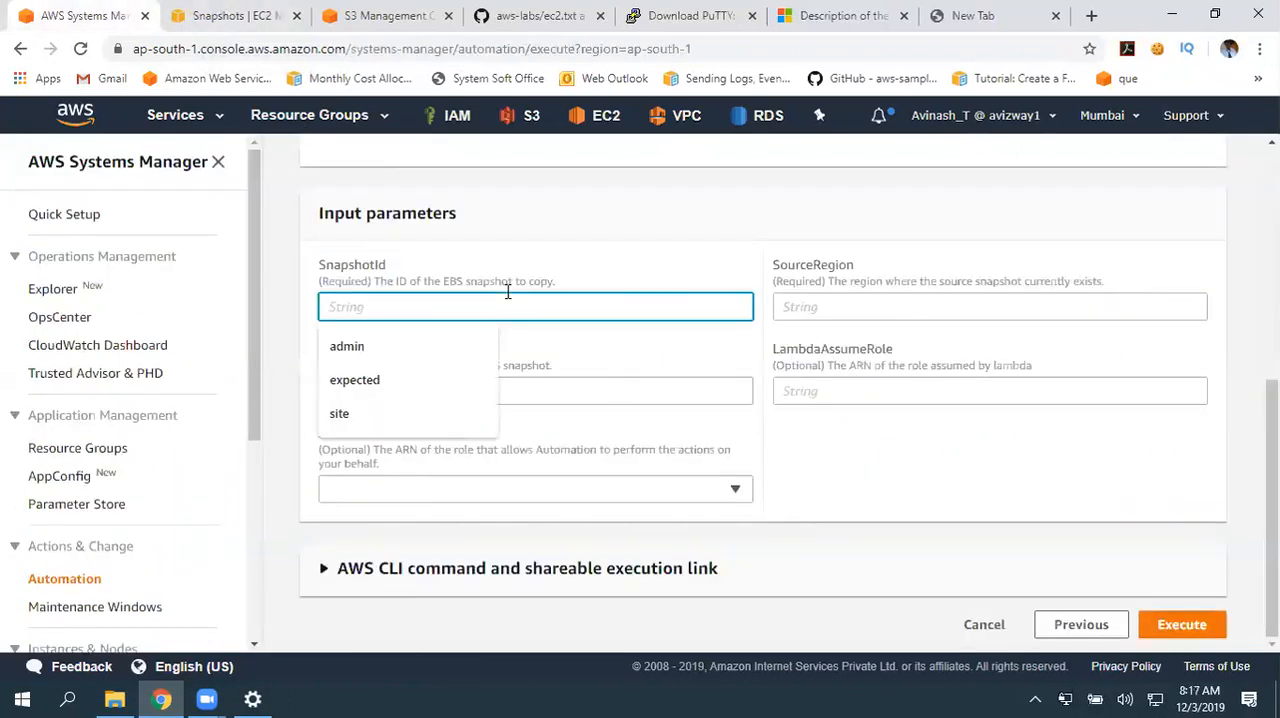
key(ctrl+v)
click(896, 492)
Set SourceRegion to ap-south-1, and leave Description and LambdaAssumeRole empty
double_click(808, 268)
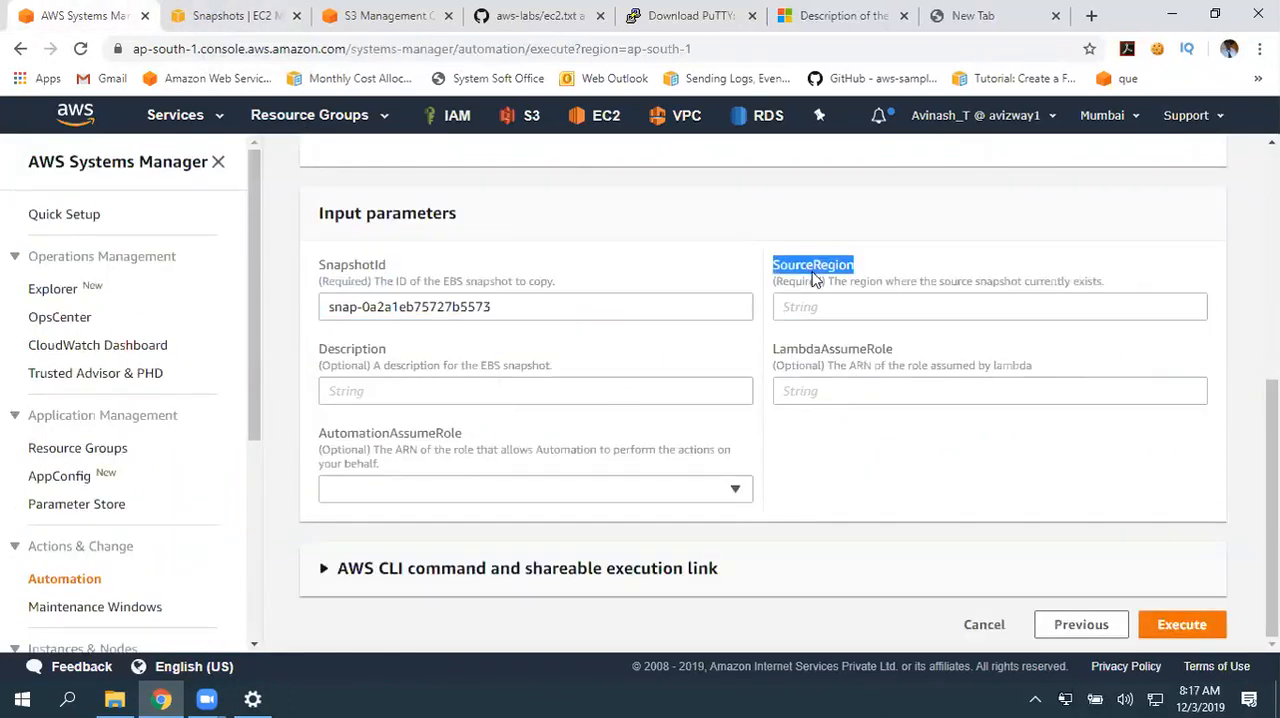
click(828, 305)
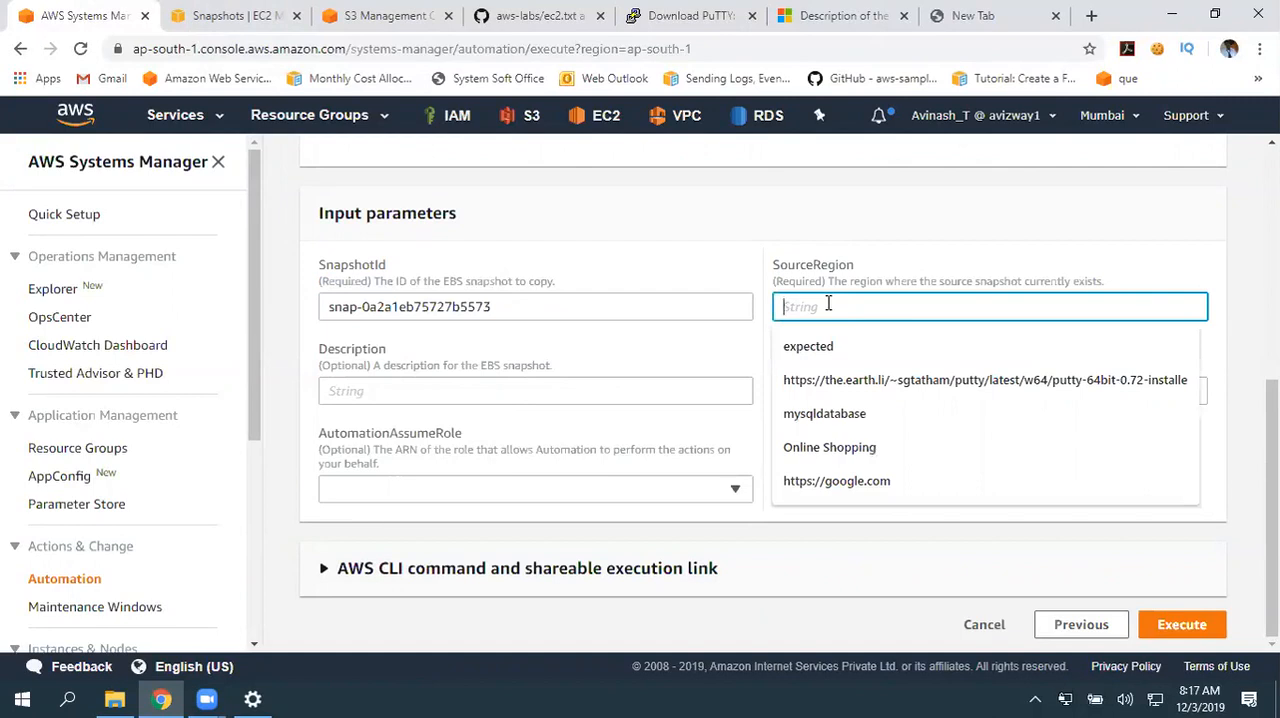
text(ap-south-1)
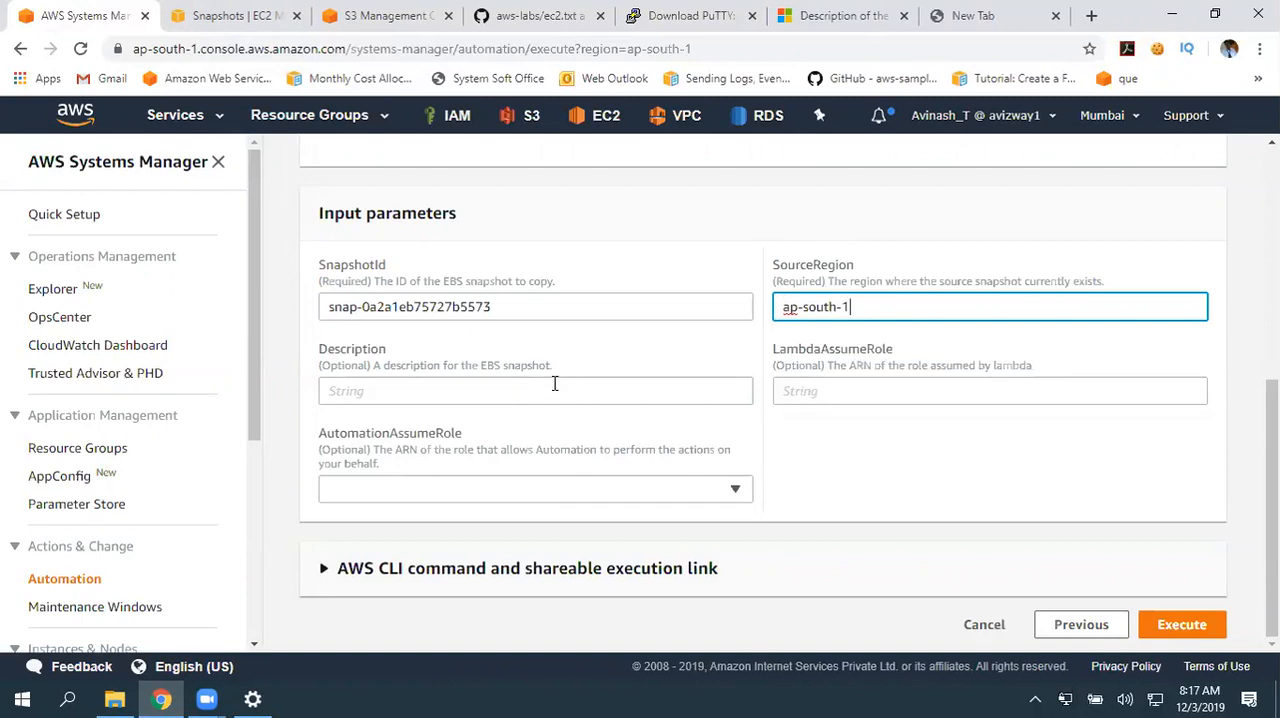
click(554, 388)
click(1006, 443)
click(830, 390)
click(930, 481)
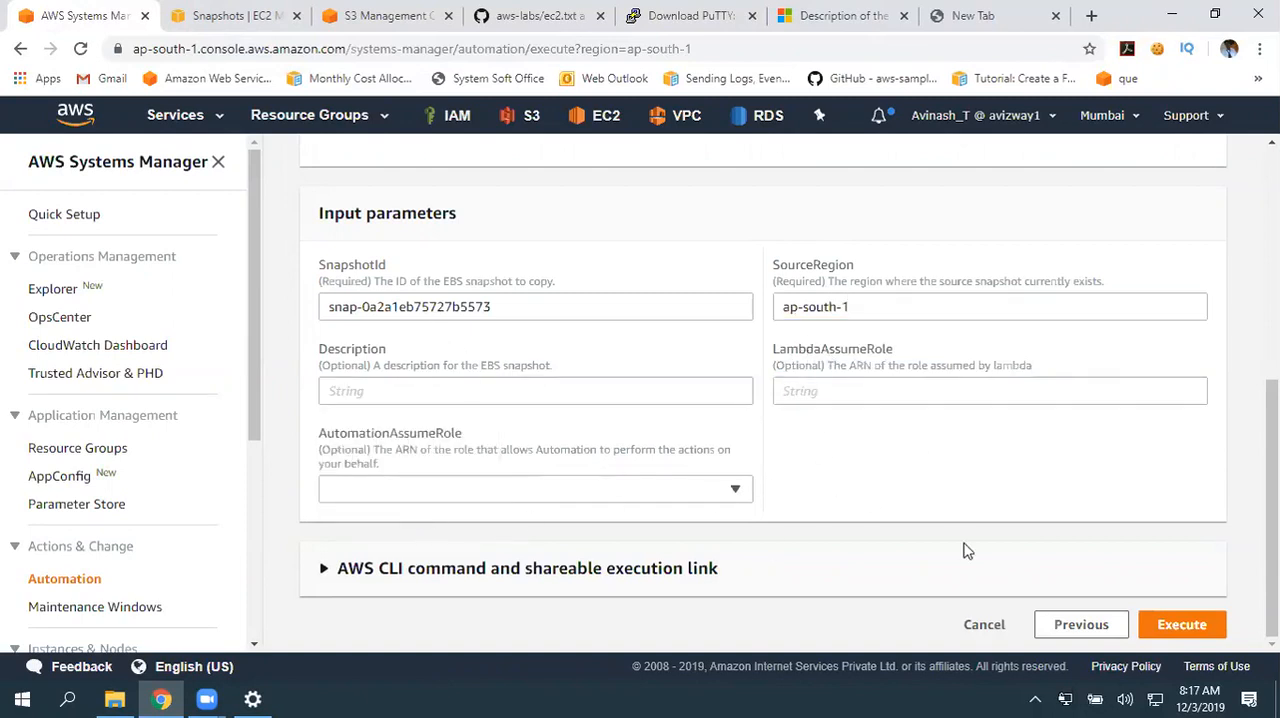
Review the SnapshotId and SourceRegion parameters, and cancel the AWS-CopySnapshot execution
drag(903, 308, 688, 305)
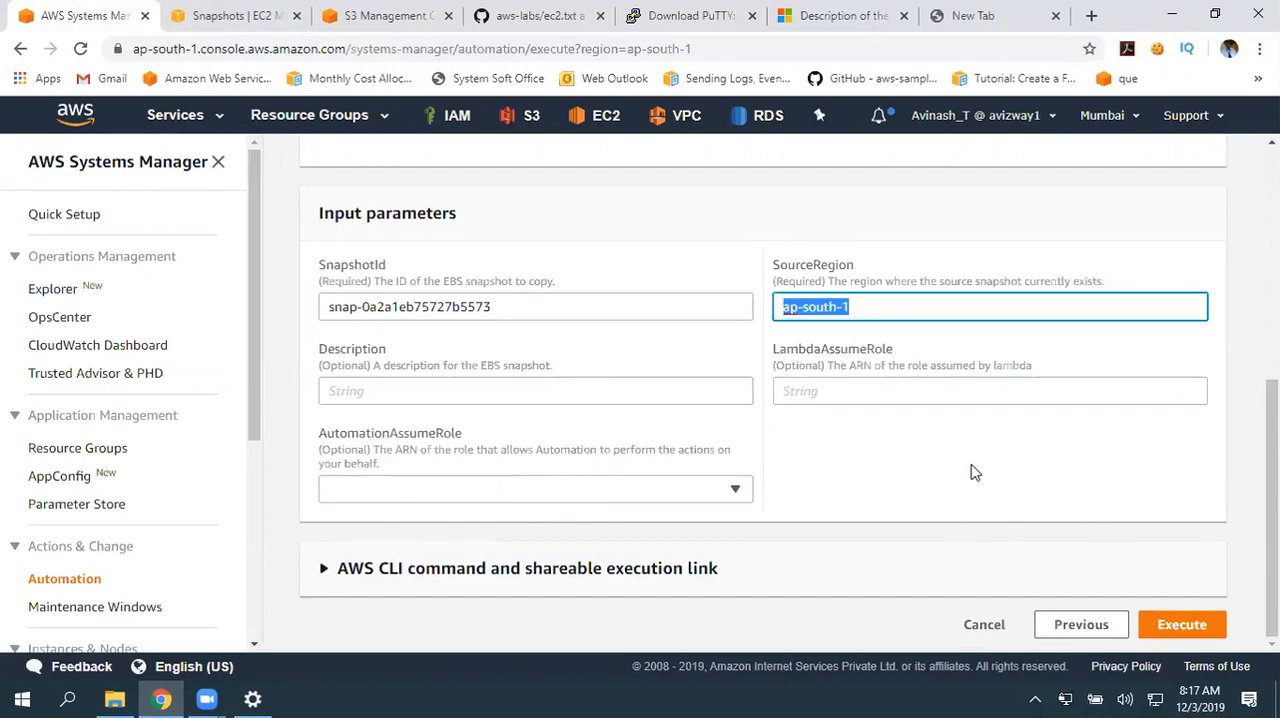
drag(1040, 287, 1126, 273)
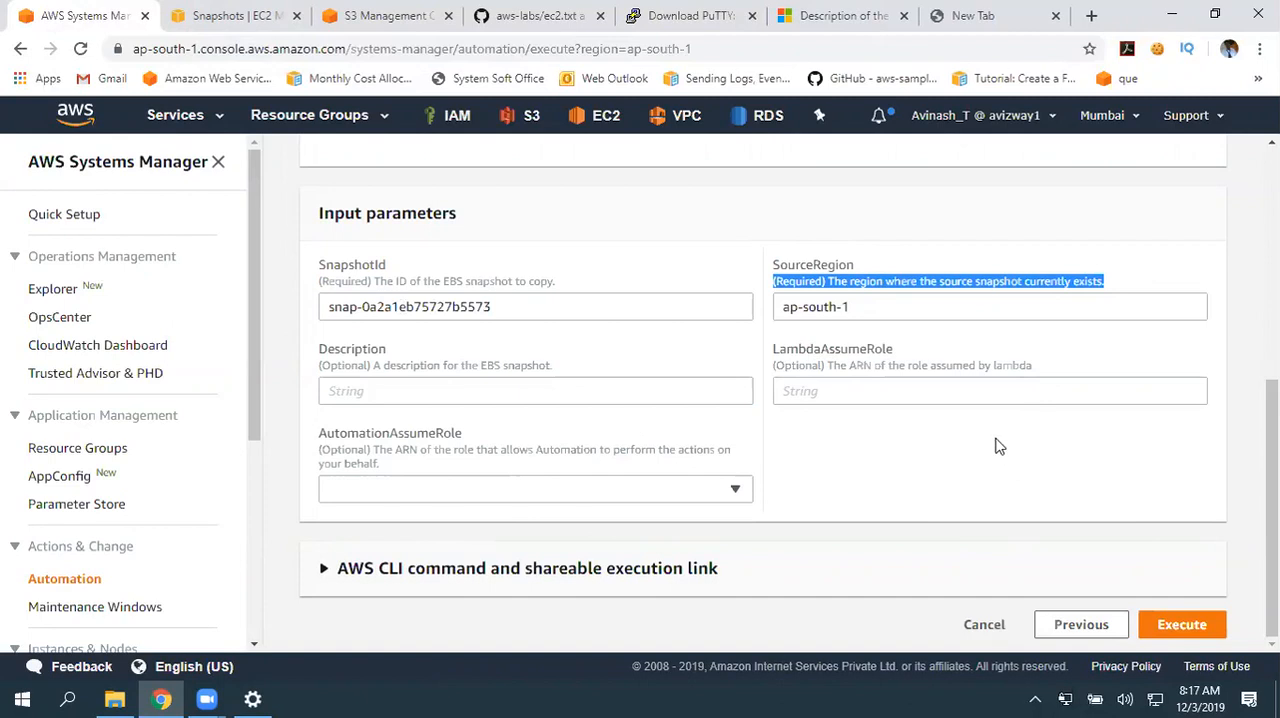
scroll(825, 538, up, 2)
scroll(1049, 500, down, 2)
drag(600, 306, 249, 305)
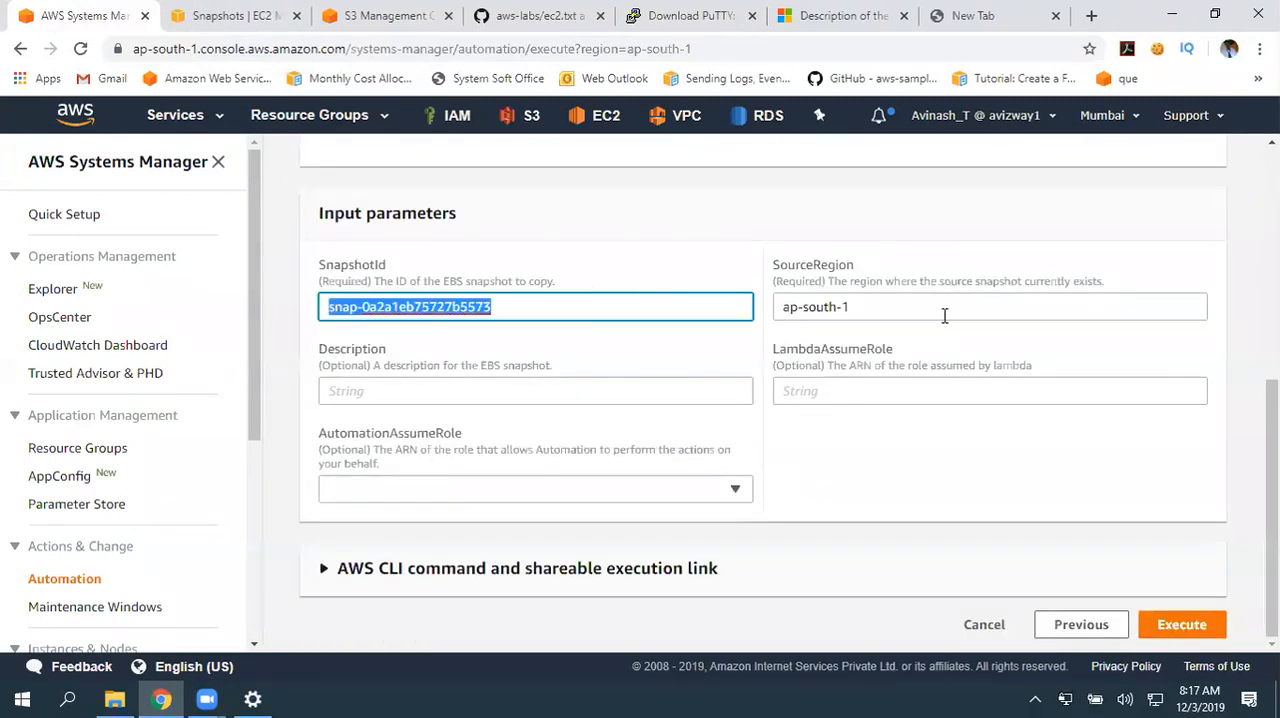
drag(944, 315, 648, 312)
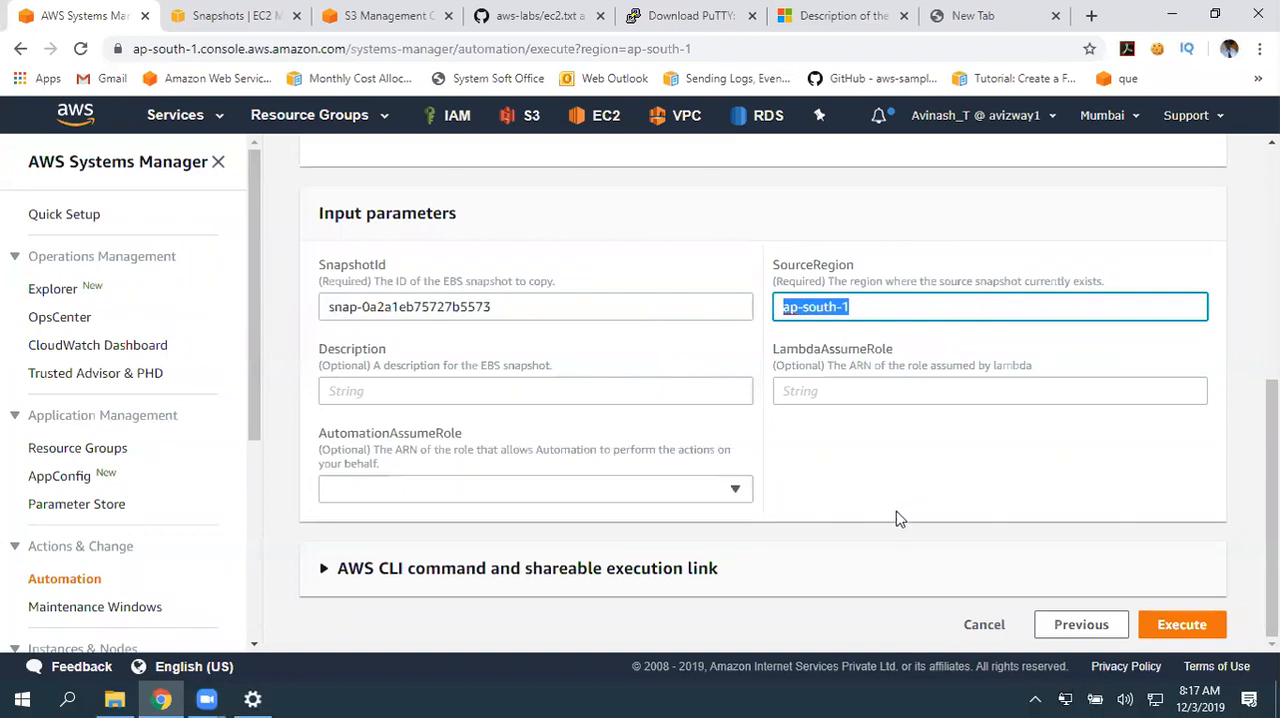
click(992, 633)
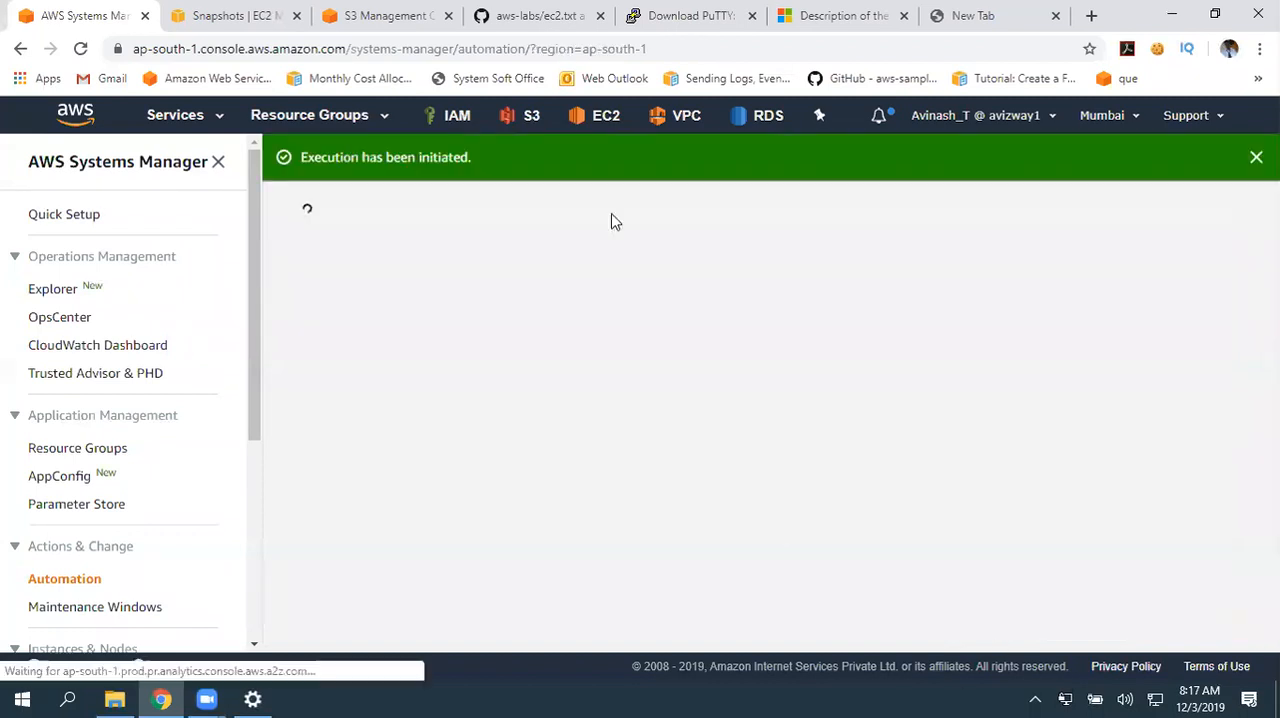
Refresh the Automation executions list and reload the page to check the AWS-CreateImage status
click(632, 345)
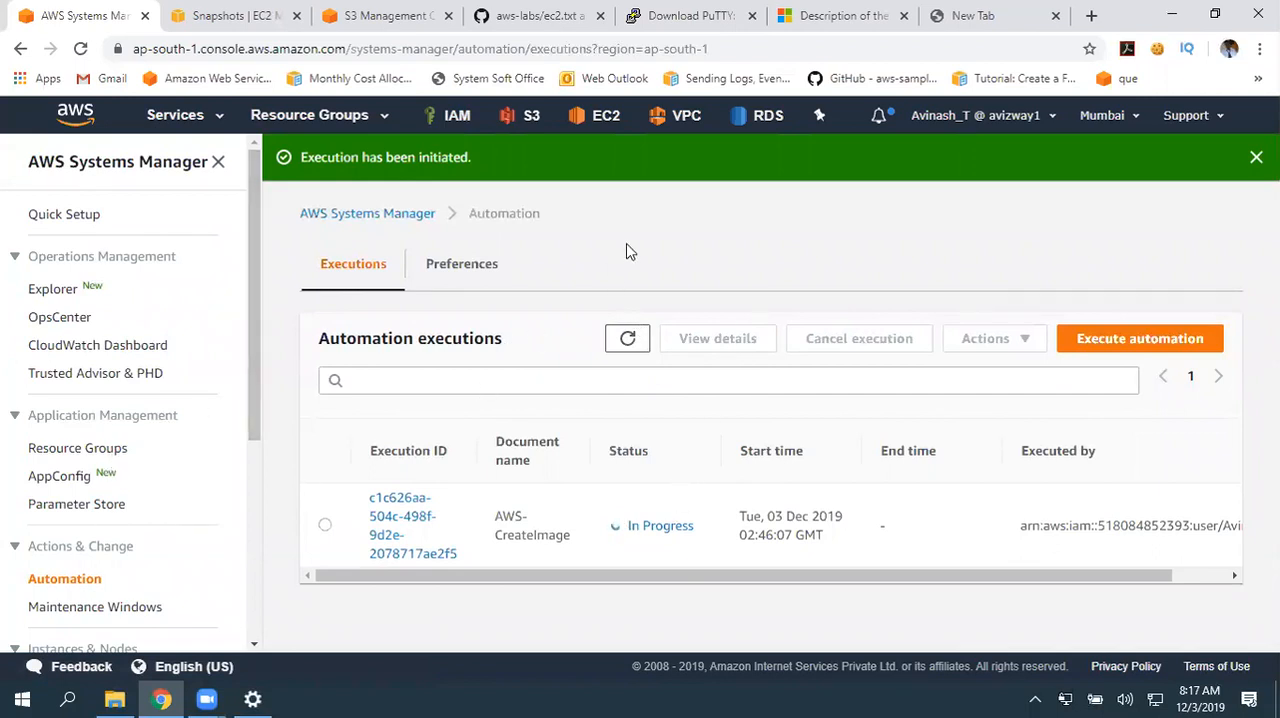
right_click(1009, 174)
click(1050, 230)
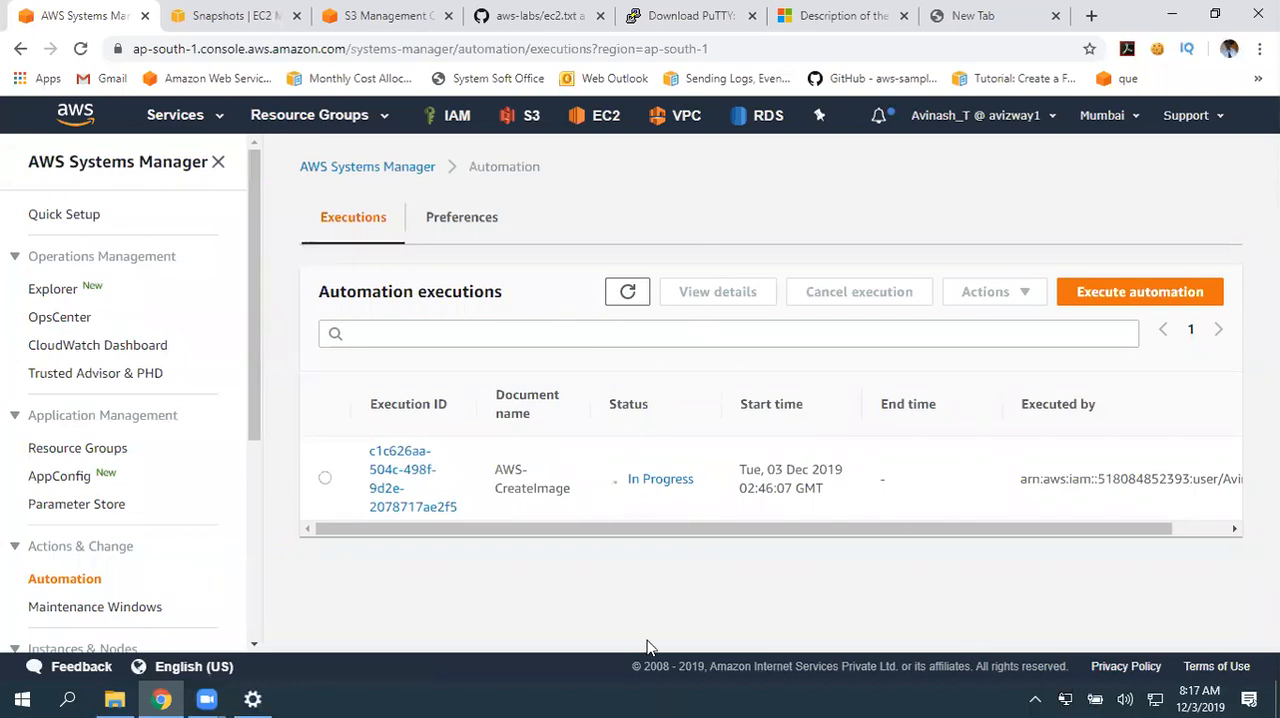
Open the Run Command page in Systems Manager and reload it
scroll(75, 560, down, 4)
click(64, 476)
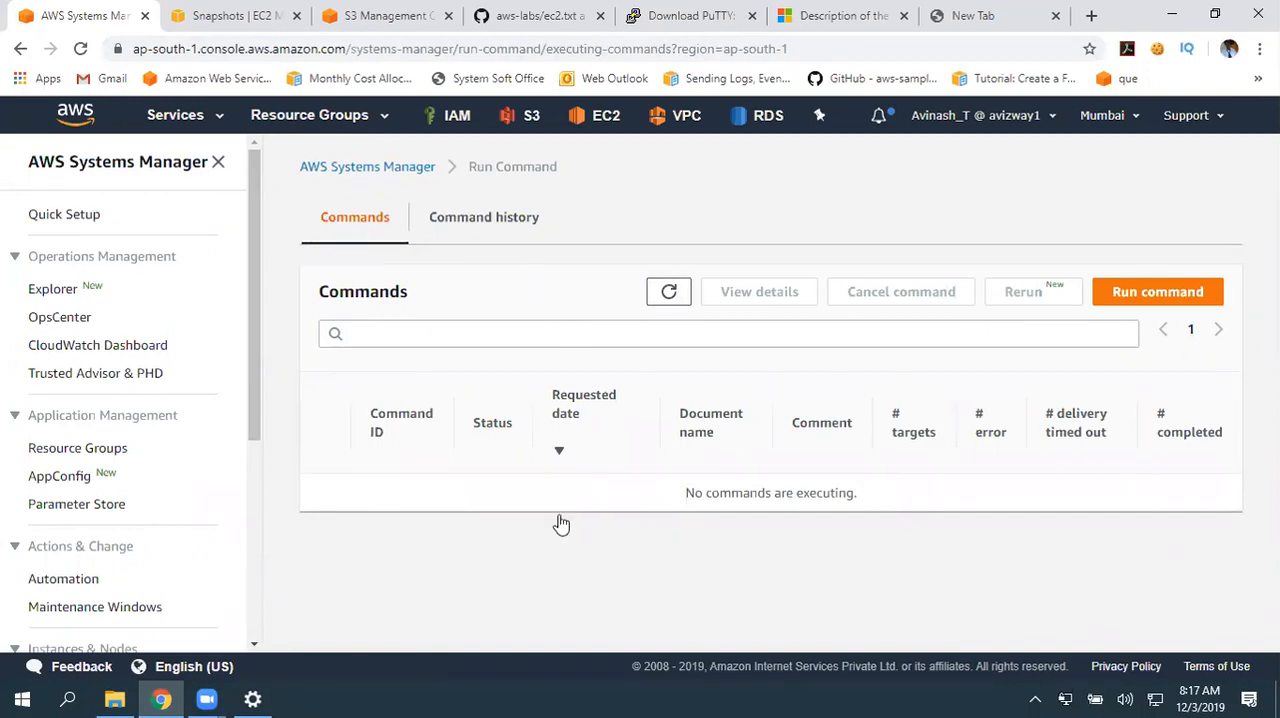
right_click(660, 148)
click(697, 212)
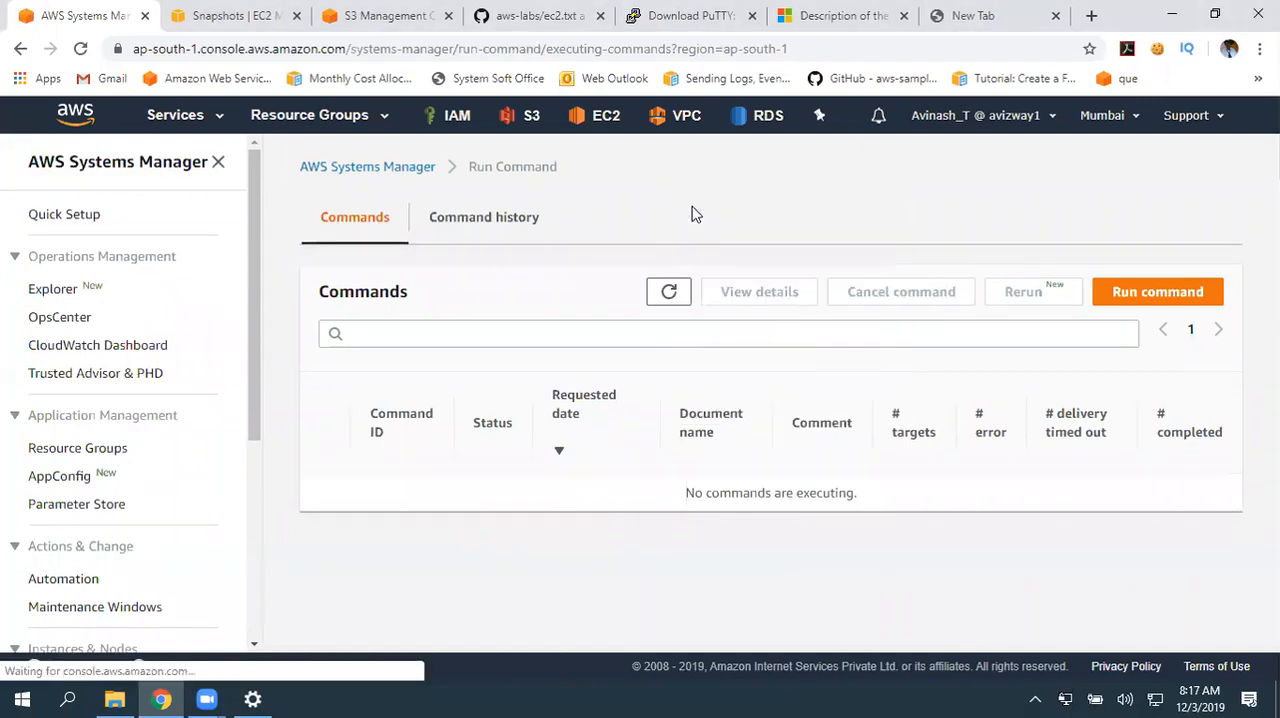
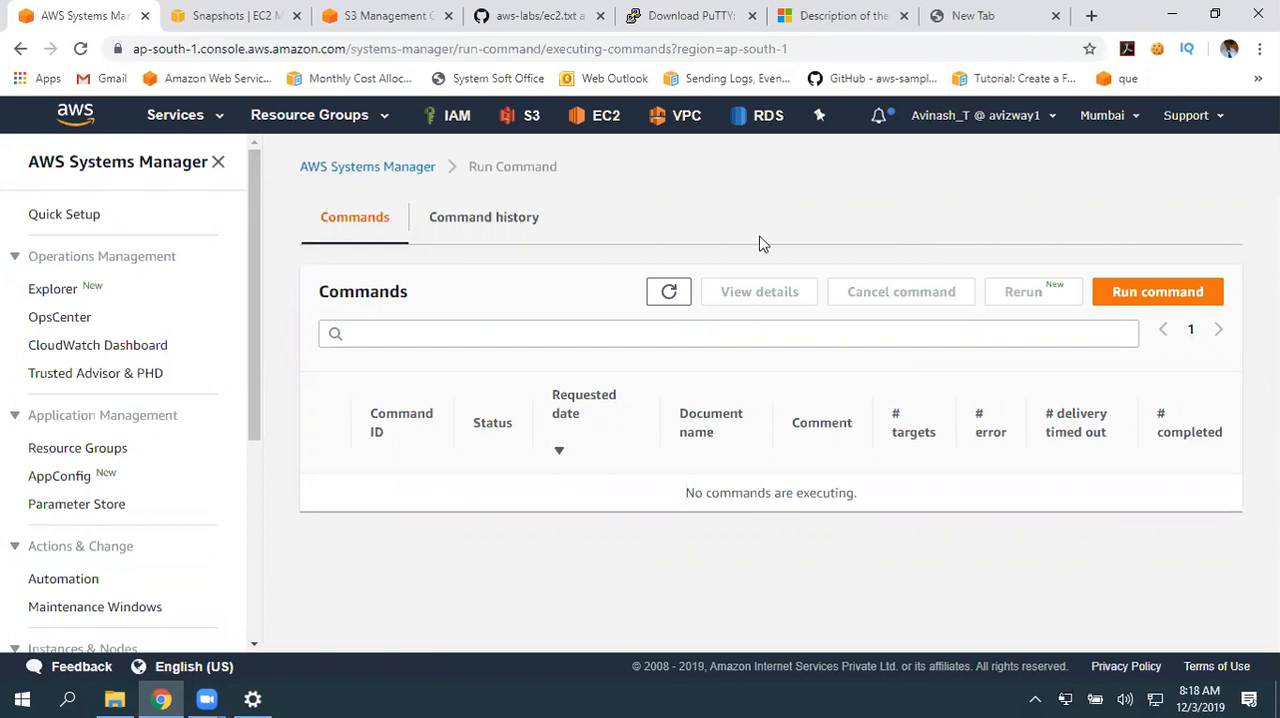
Switch to the EC2 console and deregister the AMI ami-0c2a94f3dc2f08851
click(250, 15)
click(1183, 172)
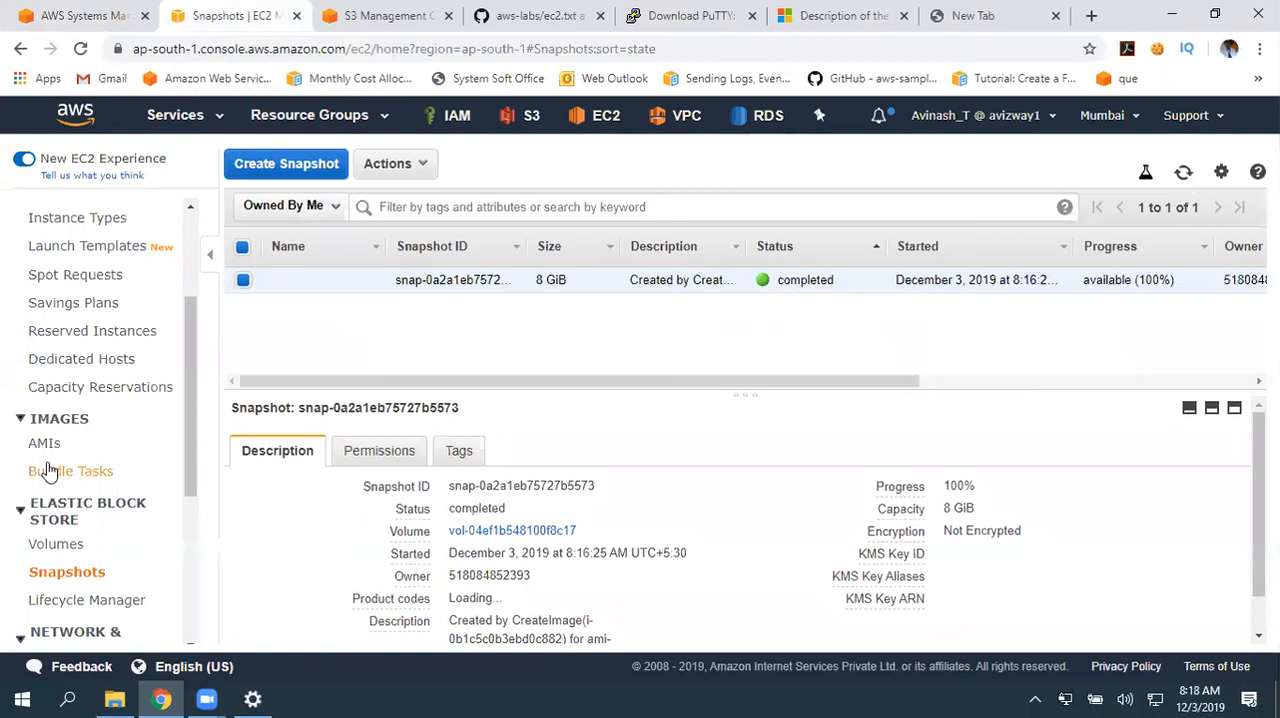
click(46, 443)
click(336, 162)
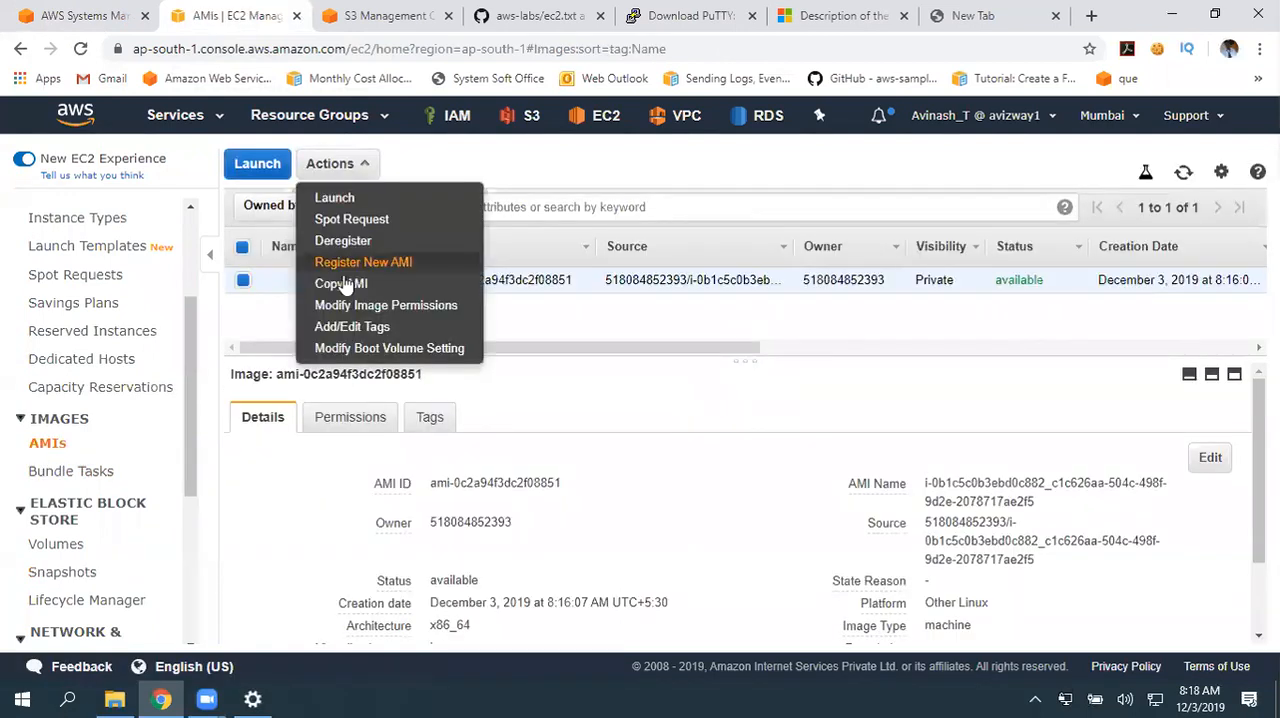
click(343, 242)
click(845, 451)
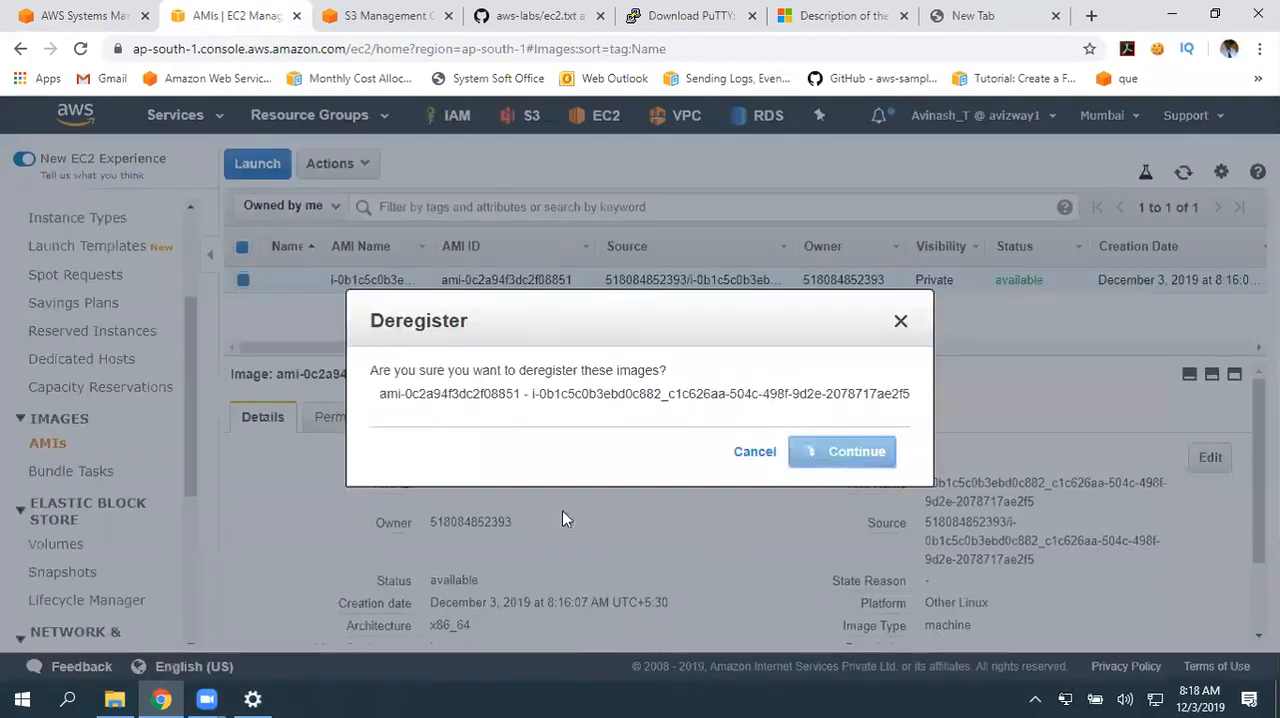
Delete the EBS snapshot snap-0a2a1eb75727b5573 that belonged to the deregistered AMI
click(55, 585)
click(390, 163)
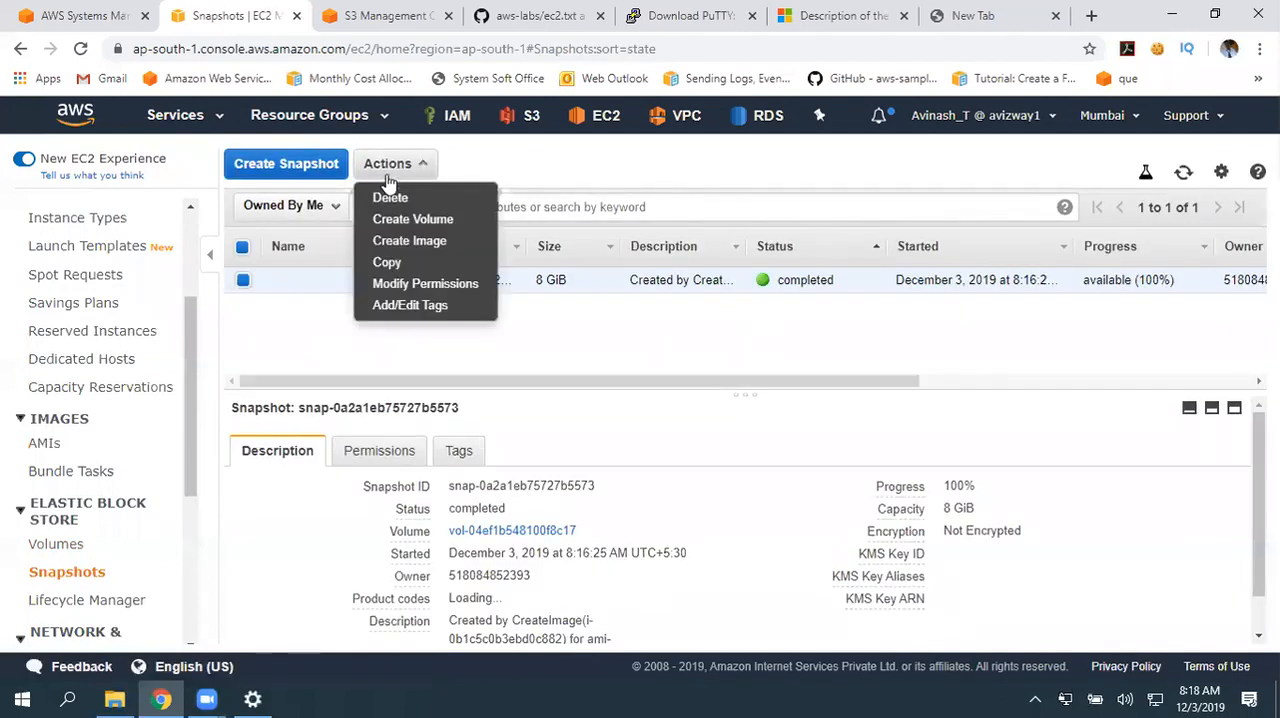
click(400, 194)
click(877, 466)
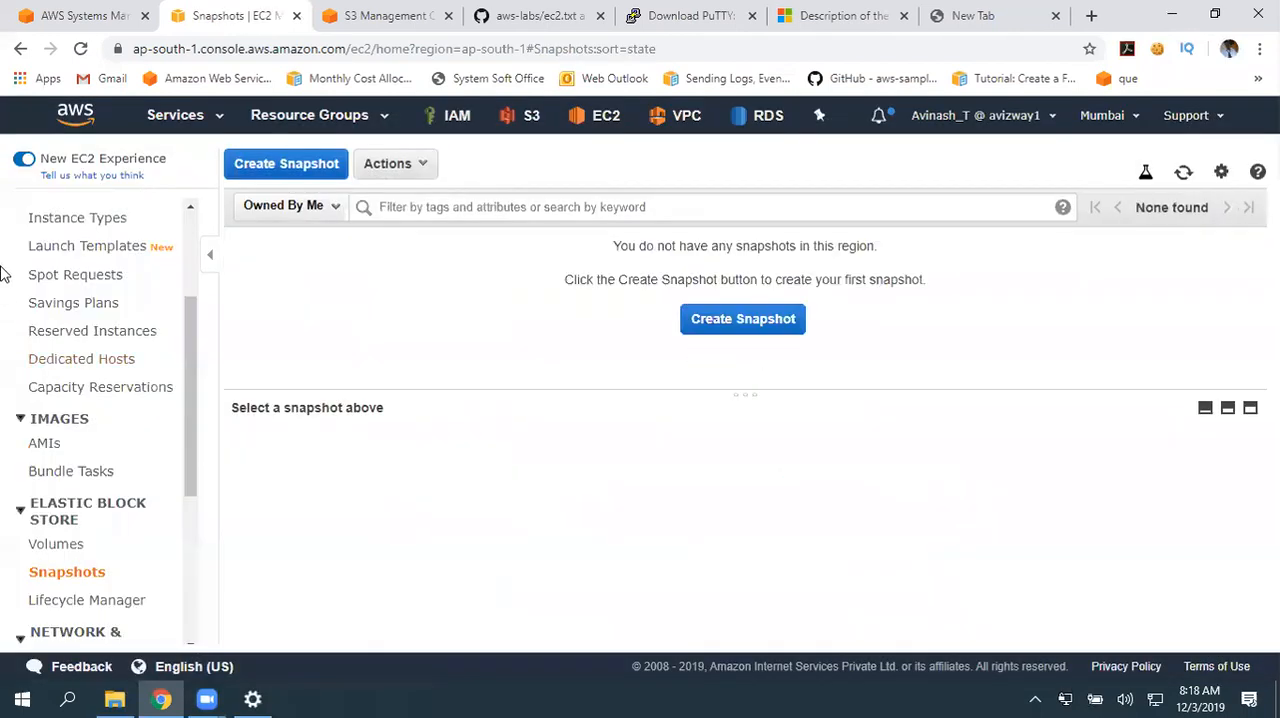
Open the Launch Templates page in the EC2 console
scroll(99, 318, up, 2)
scroll(99, 318, up, 1)
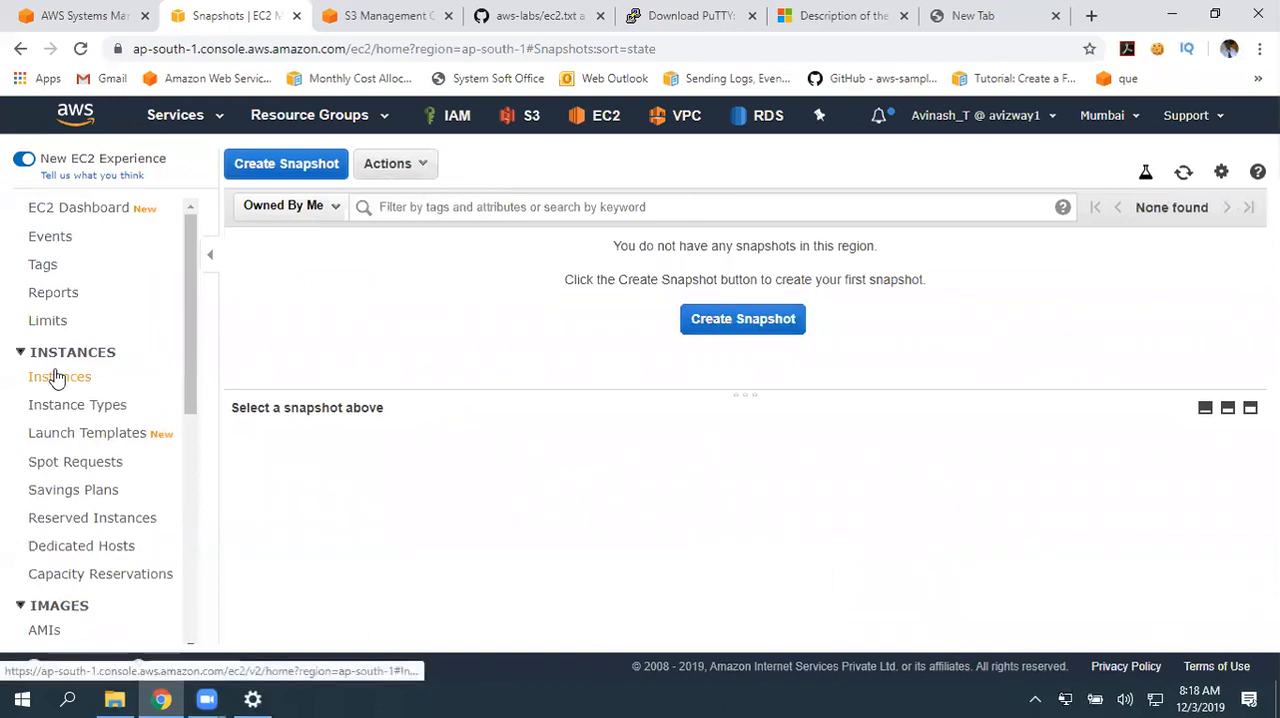
click(70, 437)
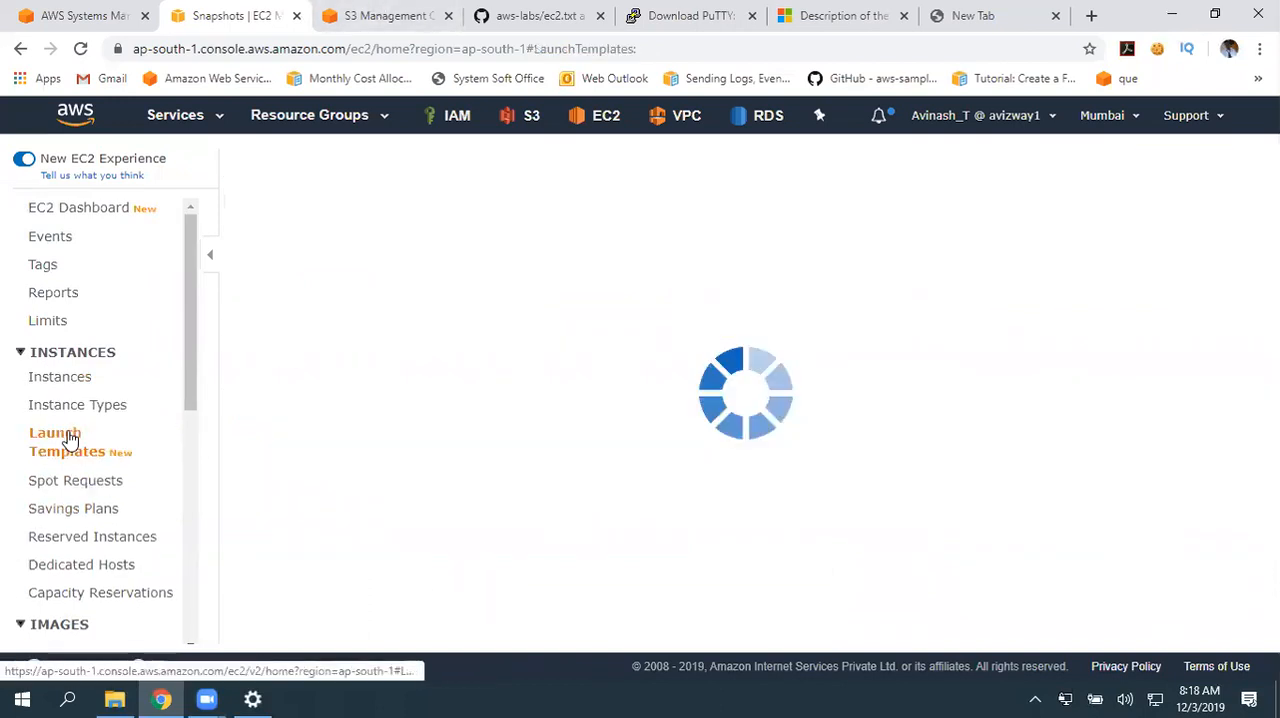
Close all other browser tabs, including the Systems Manager one, and keep only the EC2 Launch Templates page
click(432, 12)
click(449, 16)
click(449, 16)
click(449, 16)
click(451, 16)
click(449, 16)
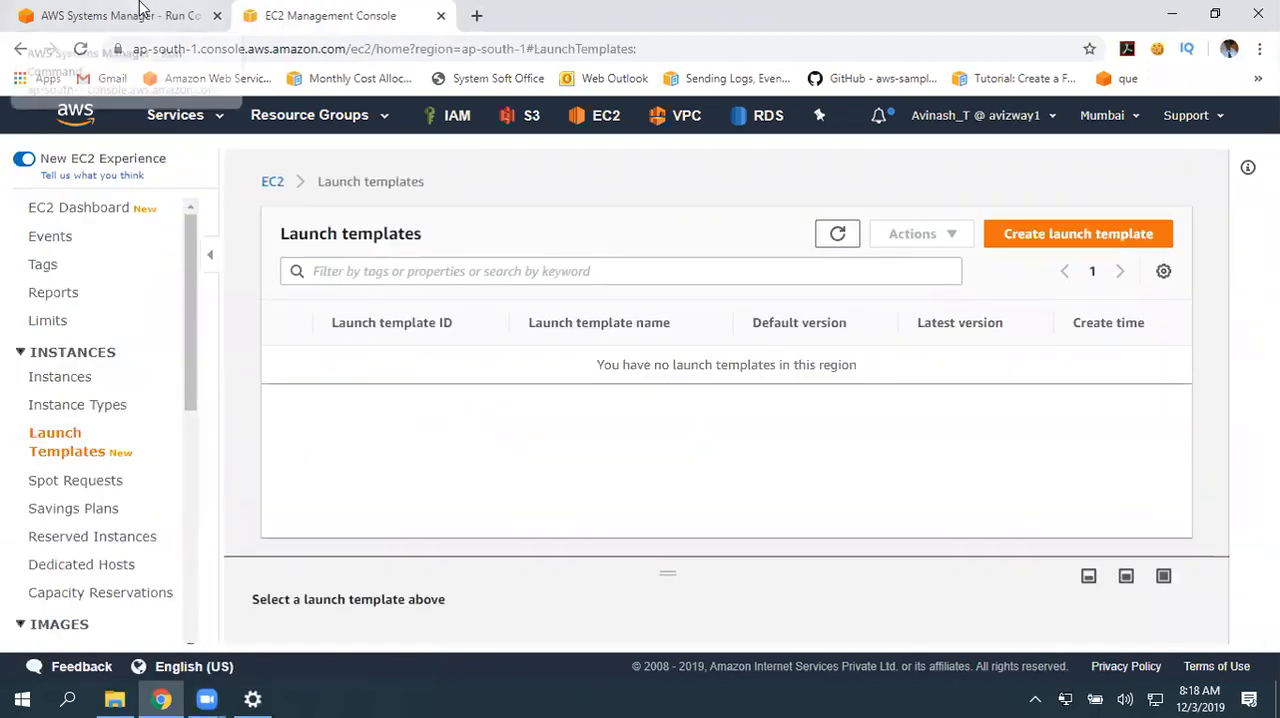
click(90, 15)
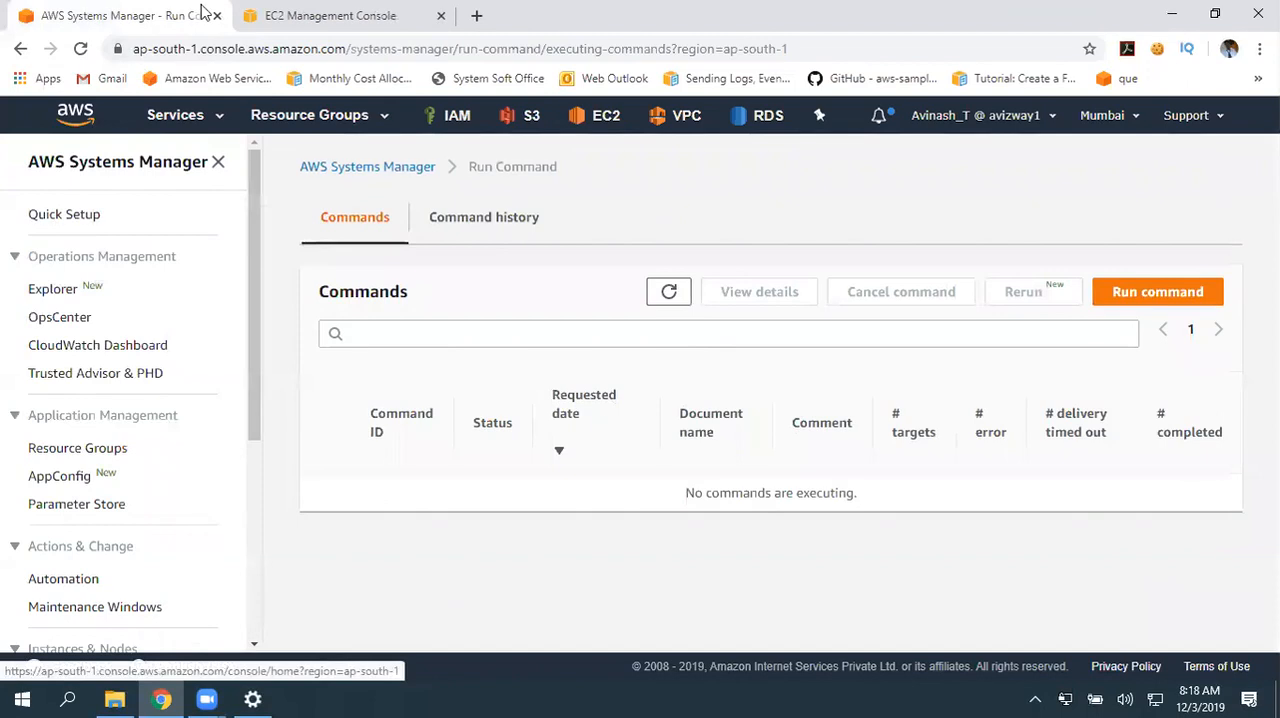
click(217, 15)
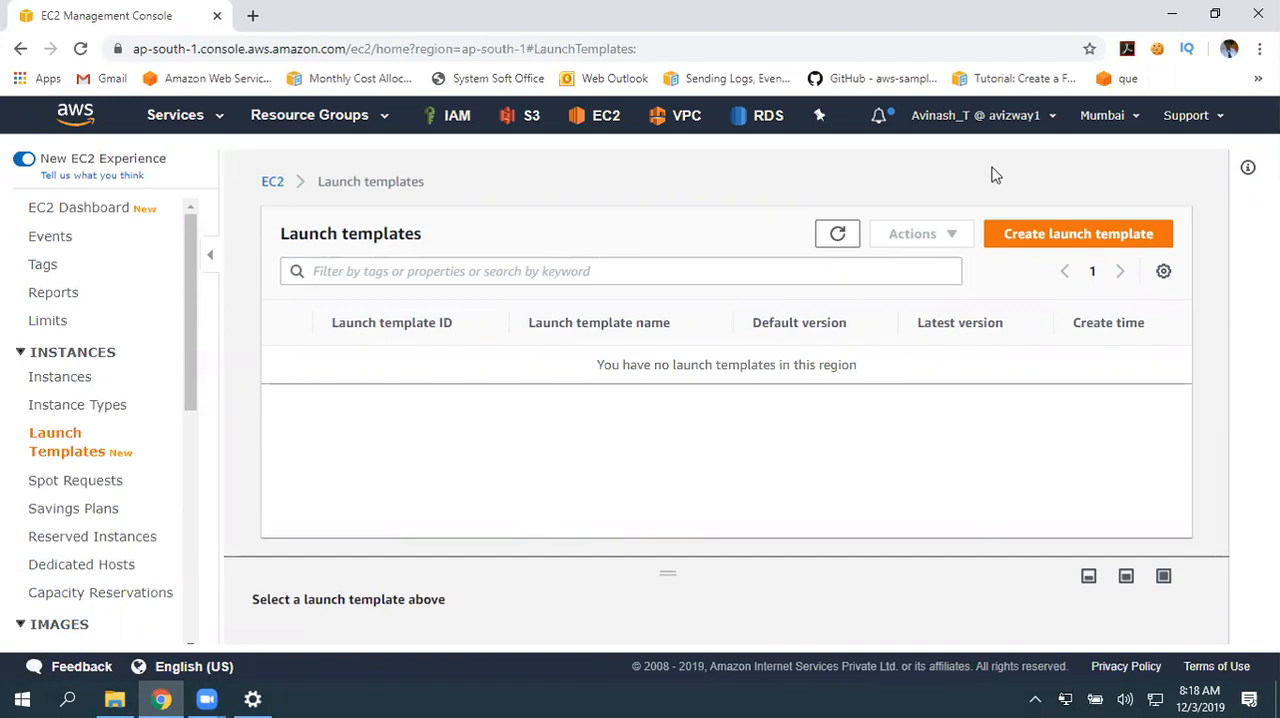
Start a new launch template named TemplateforProject1 and leave the version description empty
click(1034, 244)
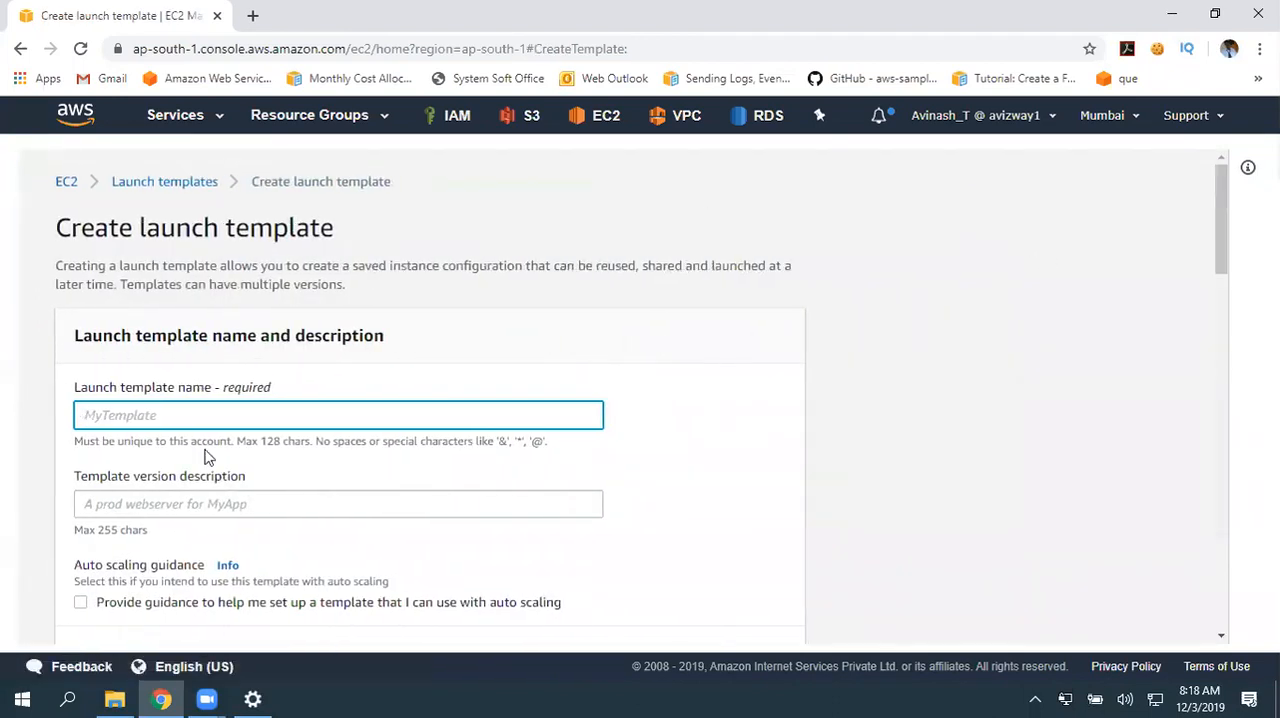
text(TemplateforProject1)
click(931, 500)
scroll(227, 258, down, 2)
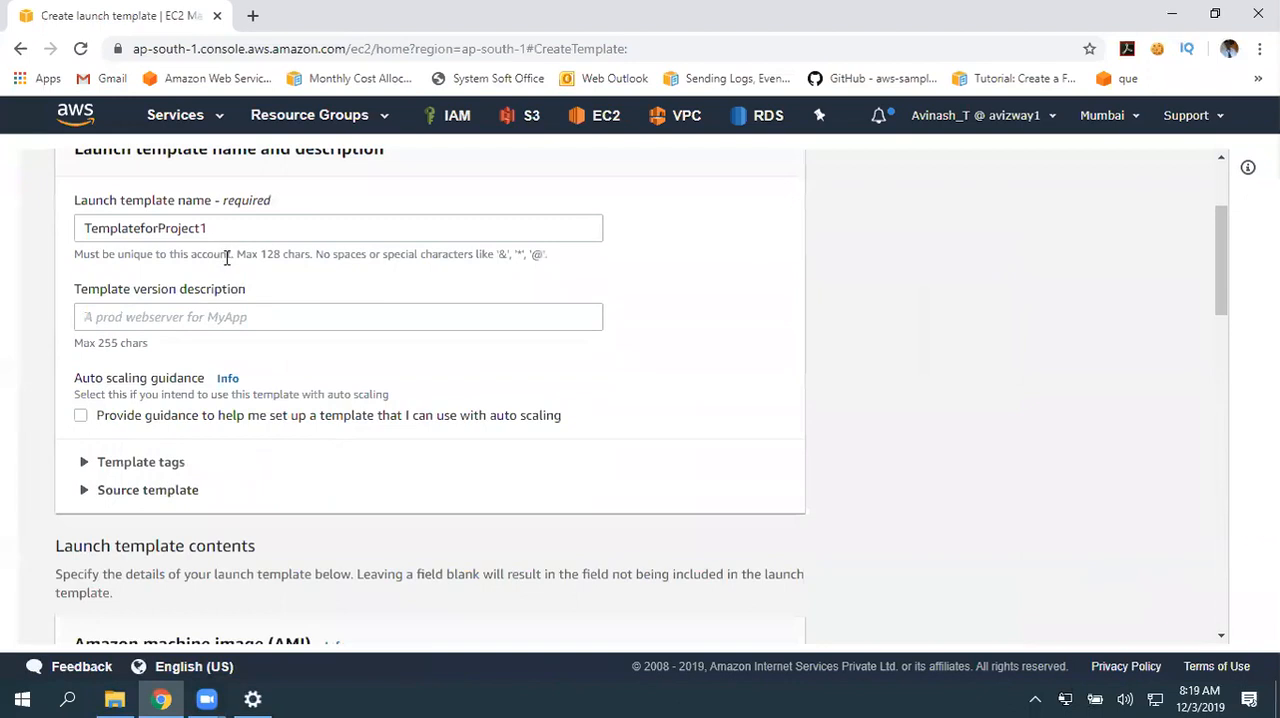
click(258, 305)
click(894, 366)
scroll(366, 503, down, 2)
Turn on the Auto scaling guidance option for the template and turn it off again
drag(104, 192, 146, 194)
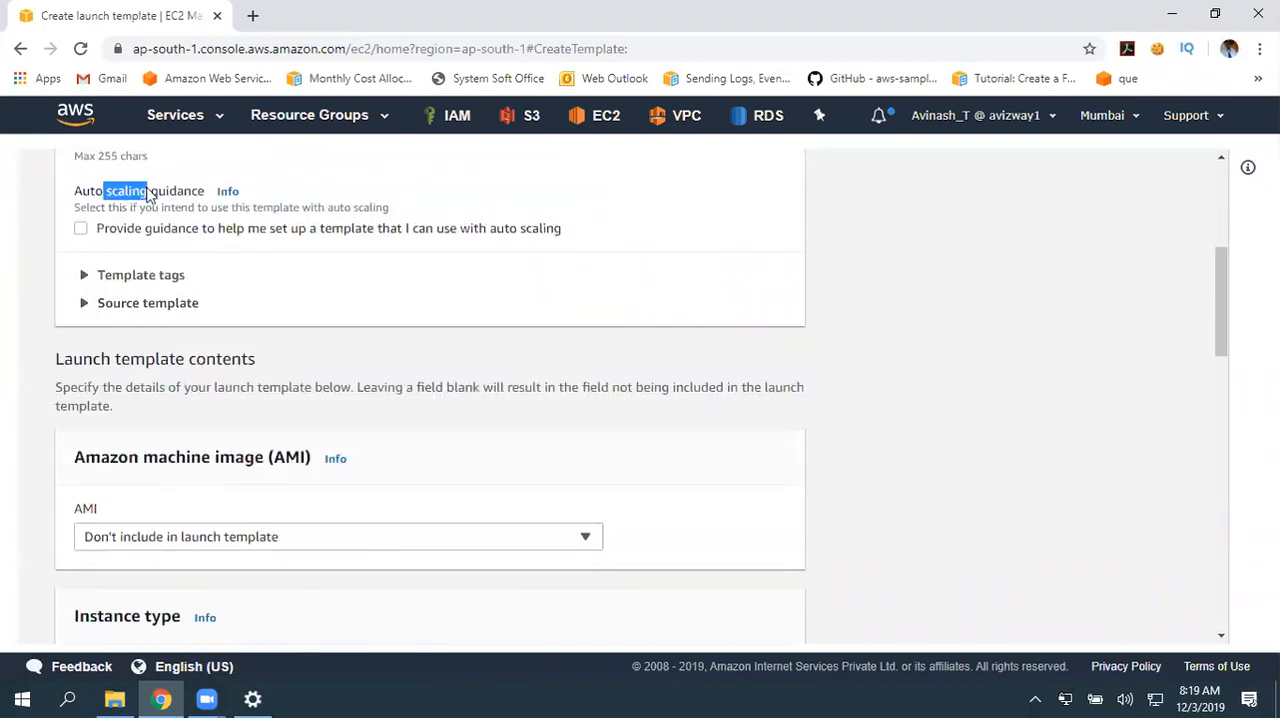
click(183, 238)
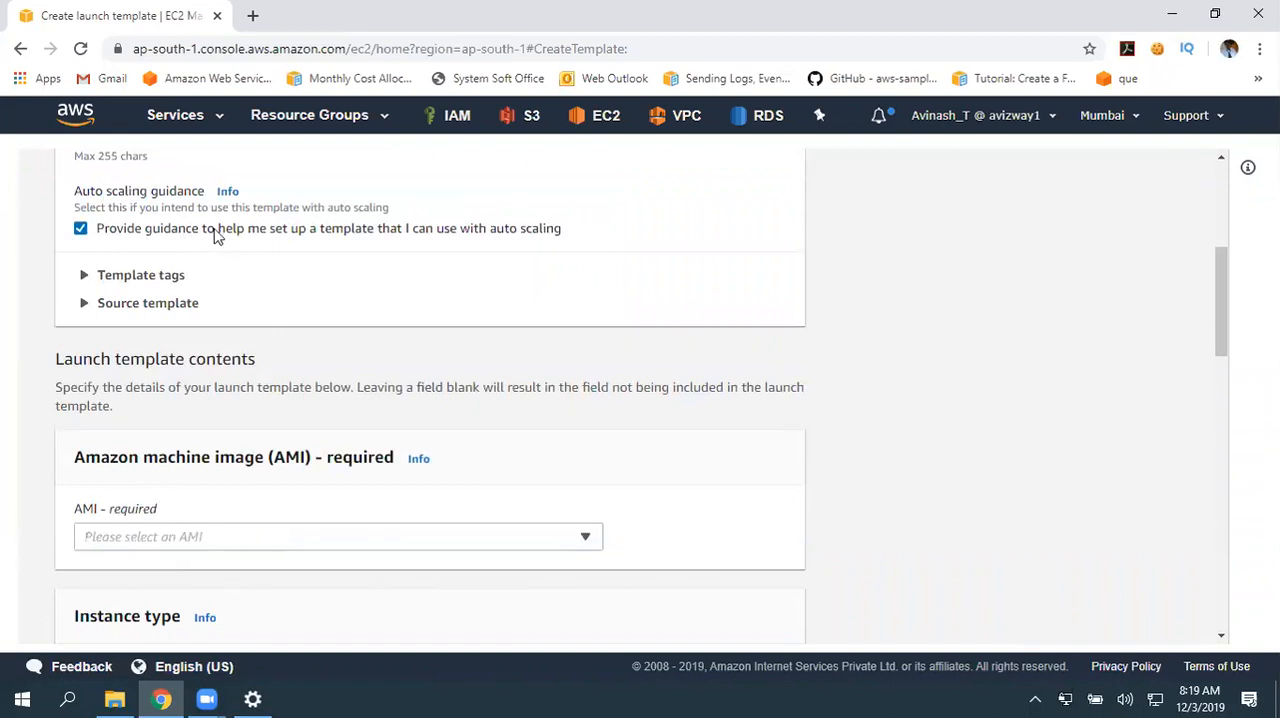
click(213, 231)
Choose the 64-bit (x86) Amazon Linux 2 AMI (HVM), SSD Volume Type, as the template's machine image
scroll(893, 326, down, 1)
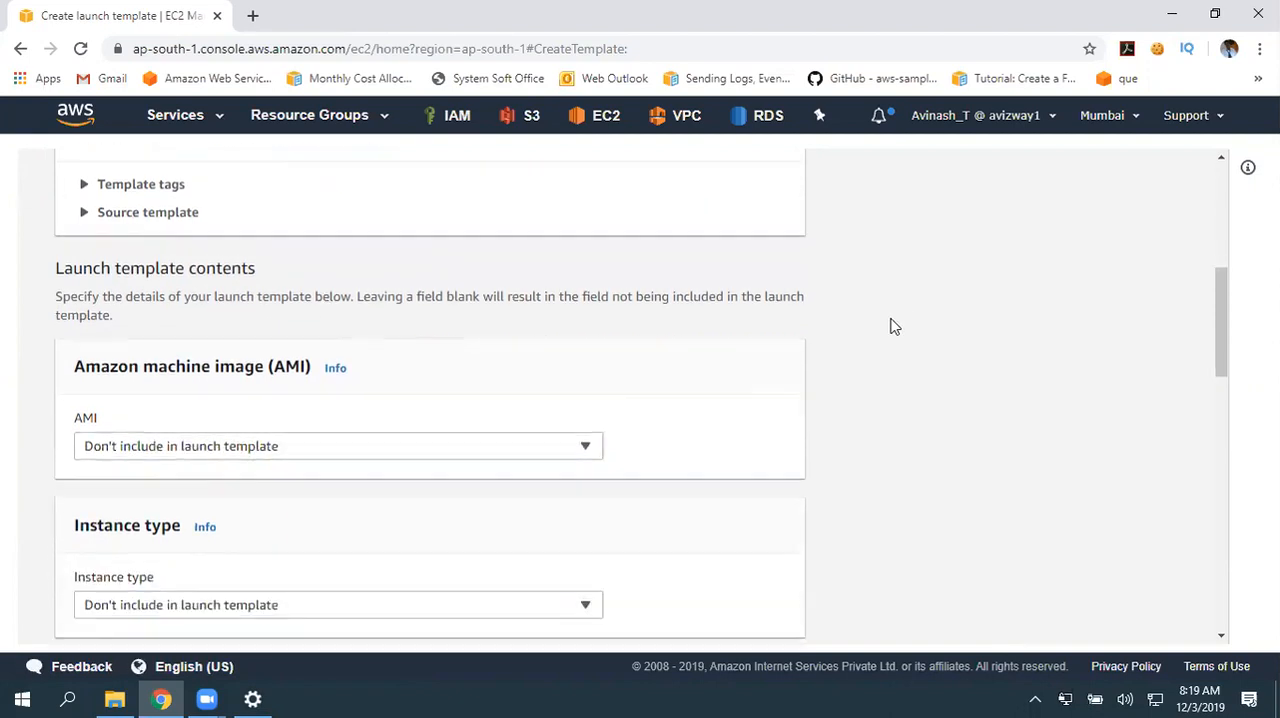
click(281, 444)
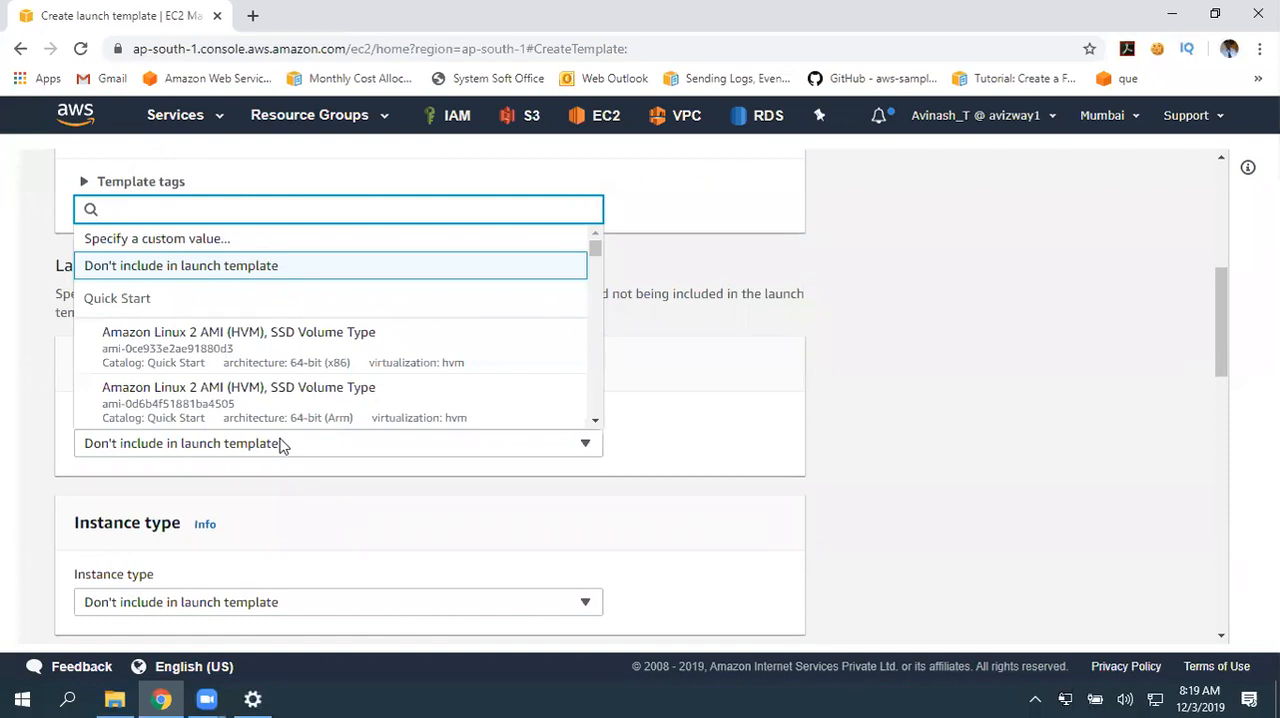
click(206, 352)
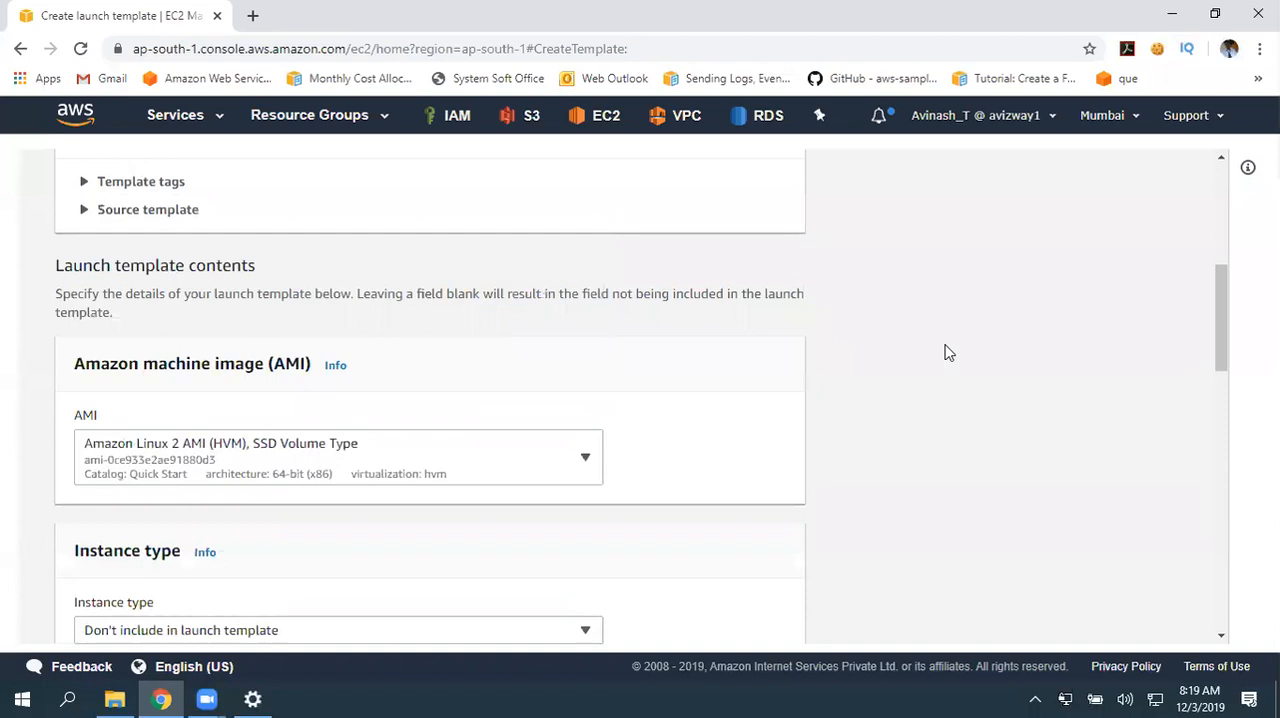
Find the t2 instance types and set the template's instance type to t2.micro
scroll(968, 366, down, 2)
click(222, 352)
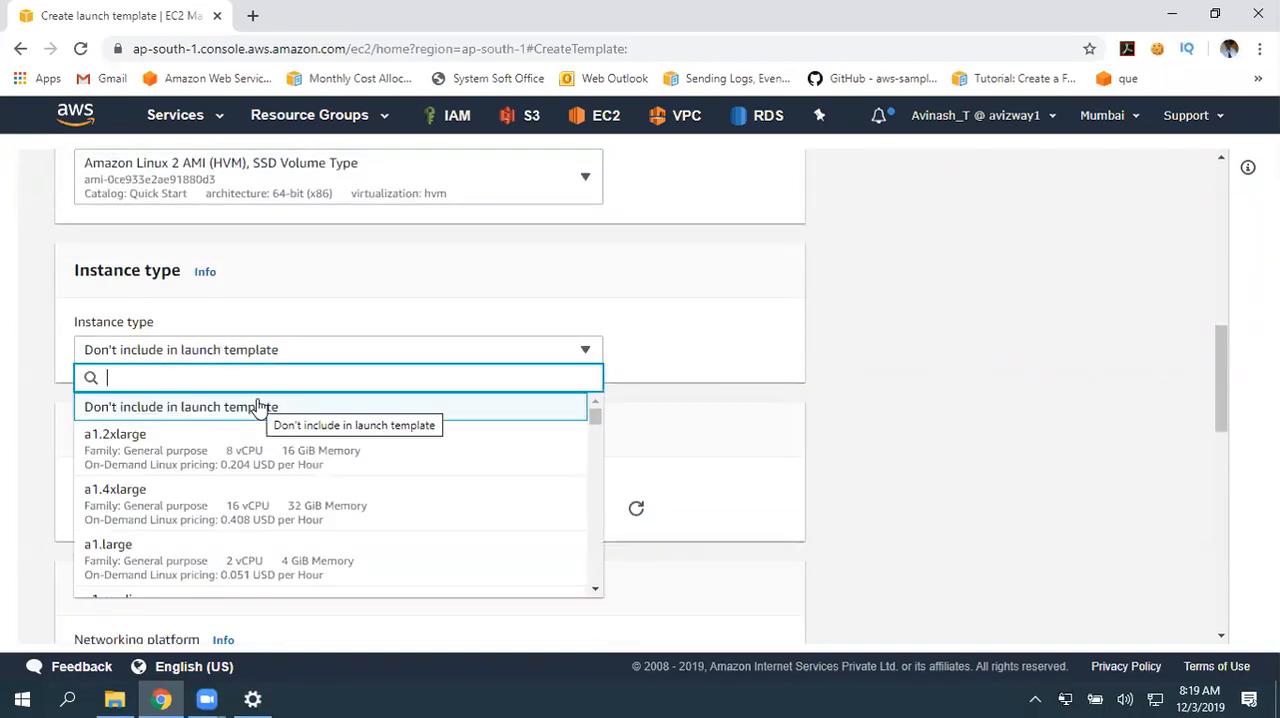
text(t2)
scroll(262, 420, down, 2)
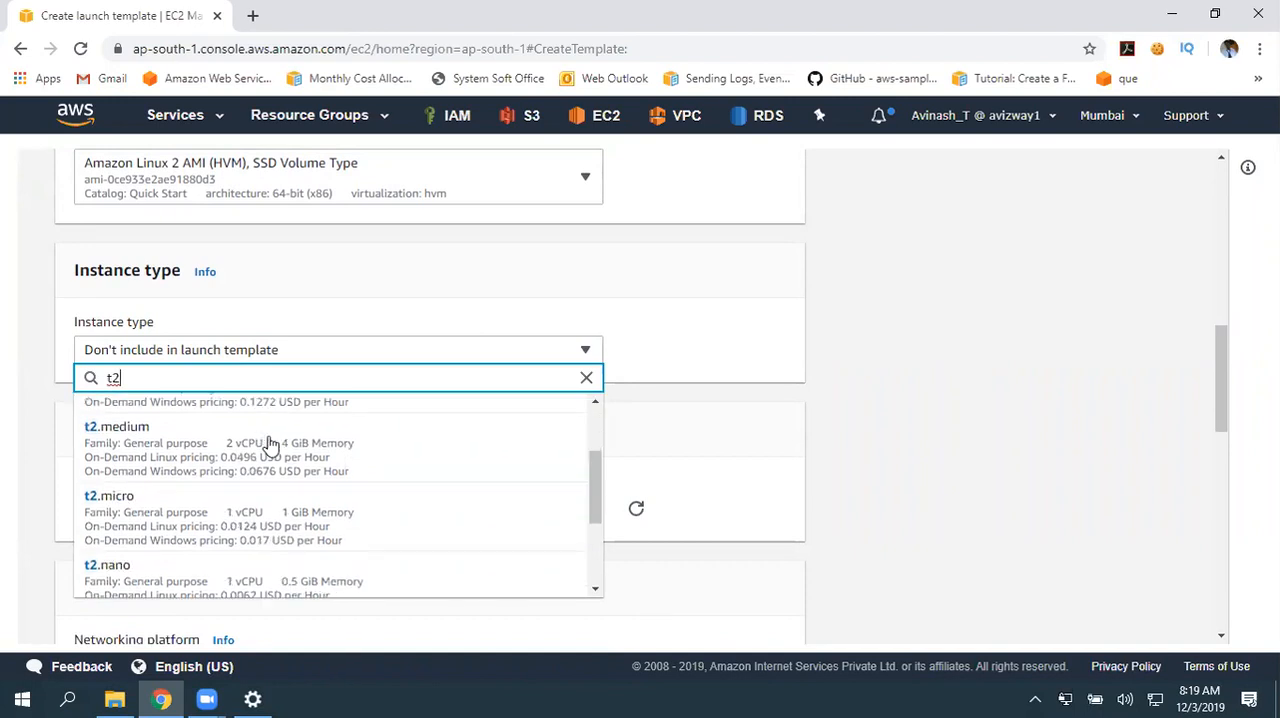
click(268, 444)
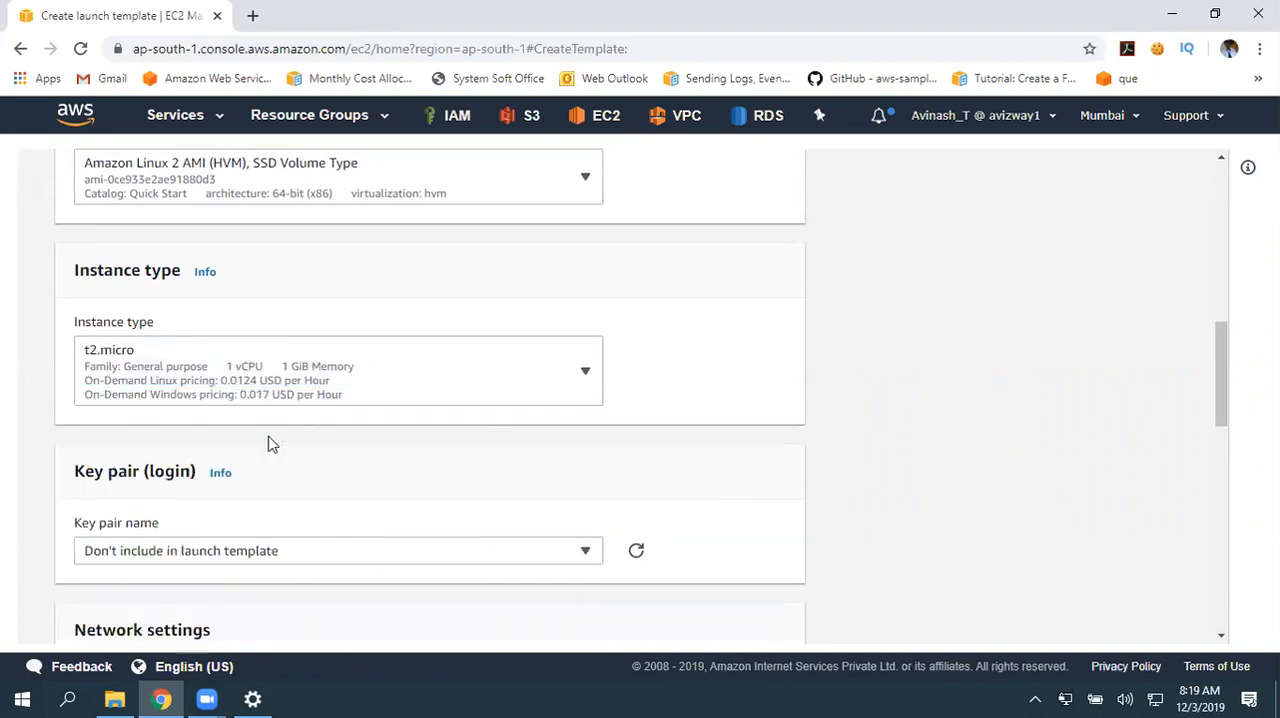
Set the template's login key pair to MumbaiKP
scroll(870, 422, down, 1)
drag(74, 378, 865, 400)
click(863, 399)
scroll(700, 395, down, 1)
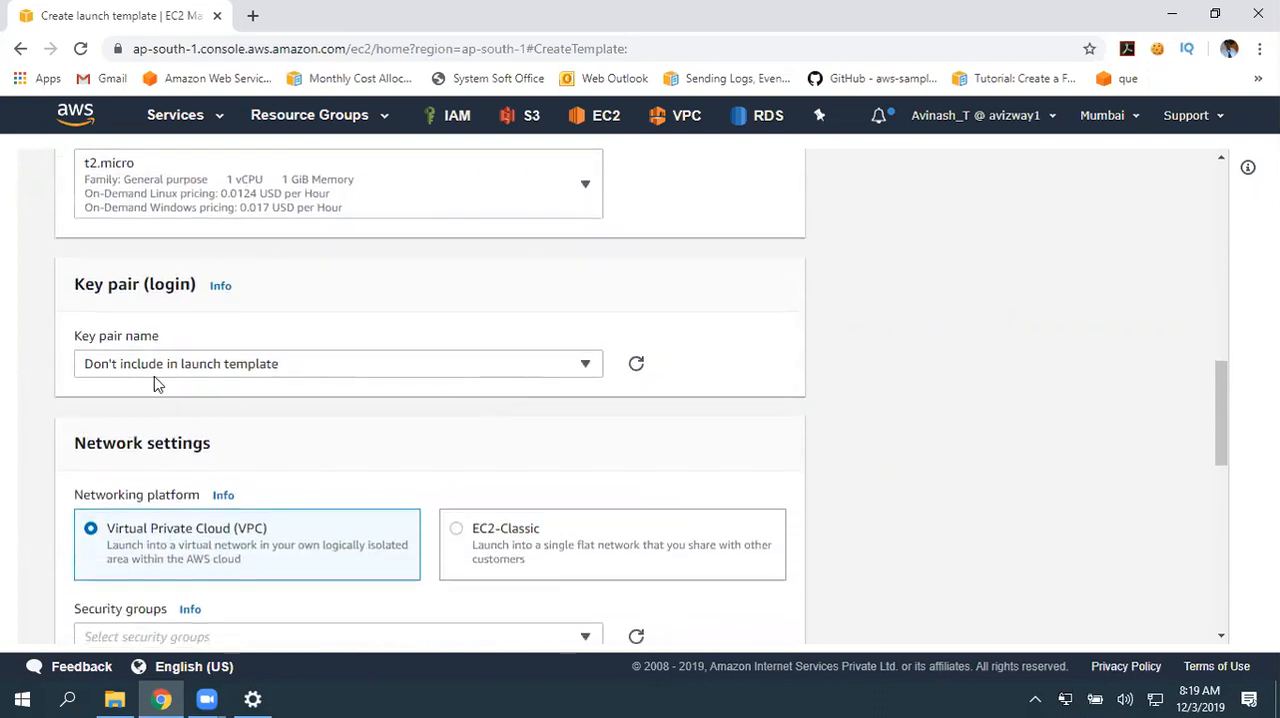
click(475, 365)
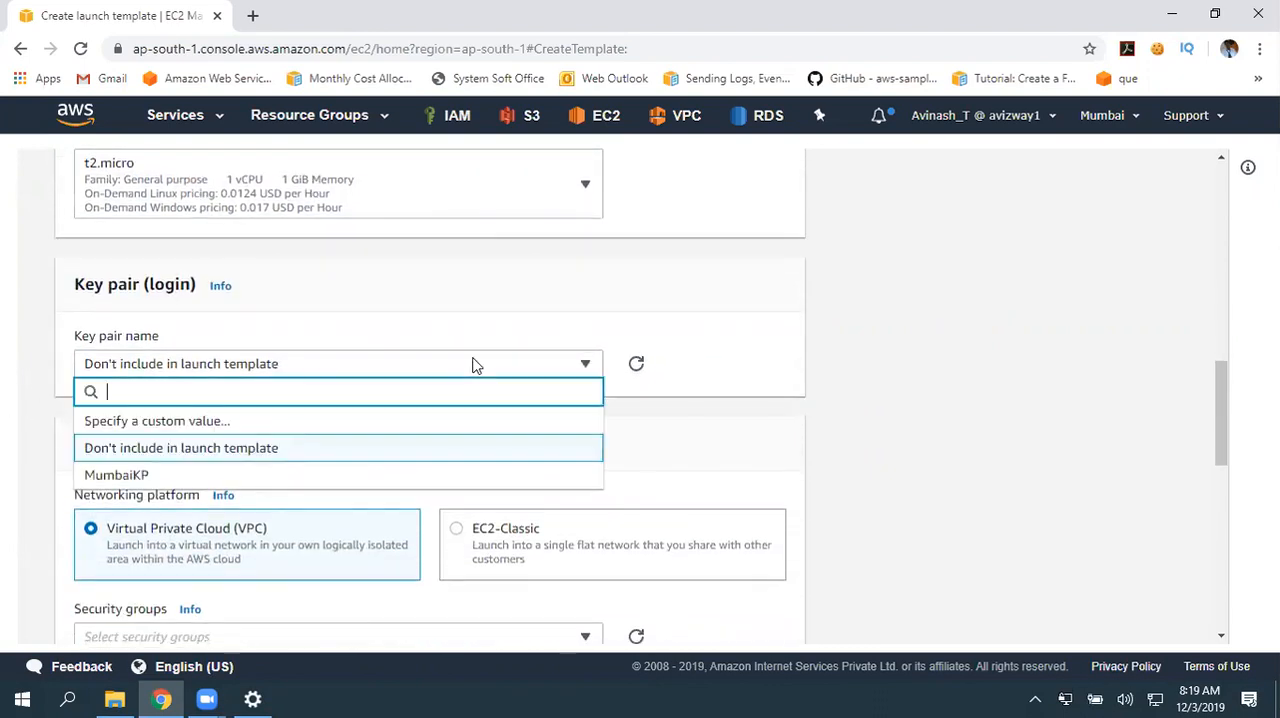
click(168, 474)
Review the Virtual Private Cloud (VPC) networking platform and the security groups available for the template
scroll(1006, 418, down, 2)
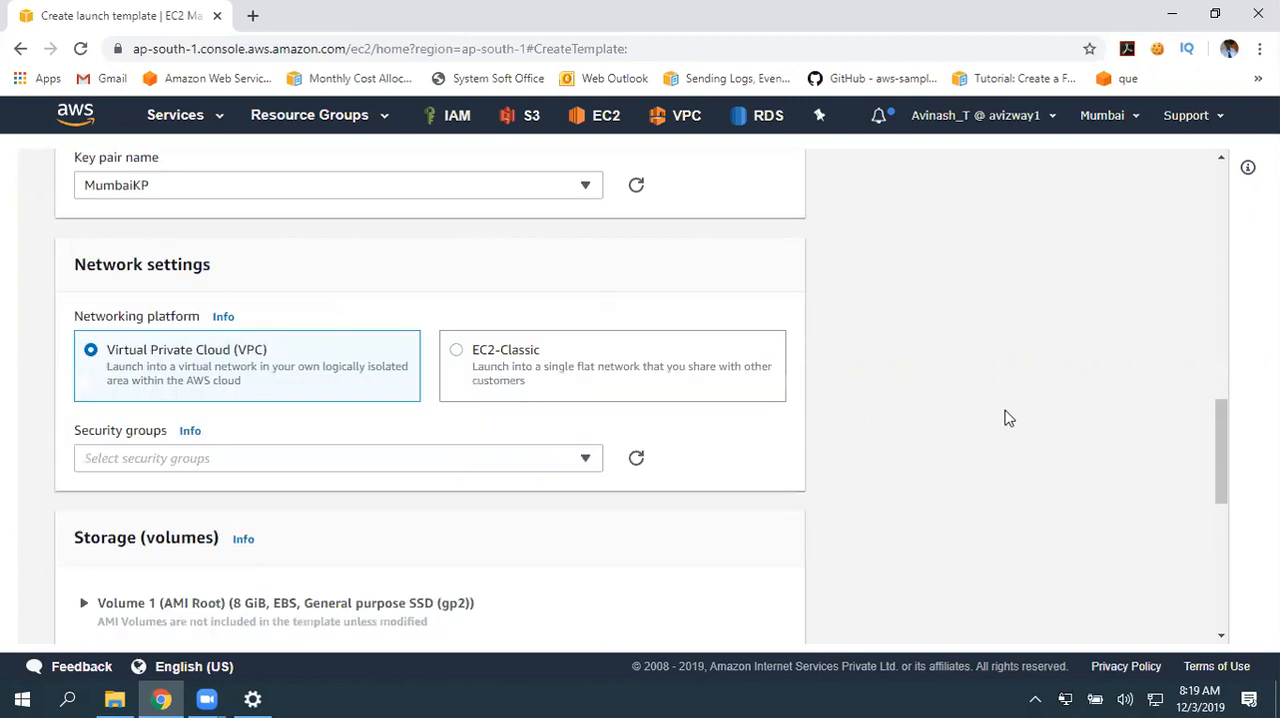
triple_click(129, 250)
click(947, 383)
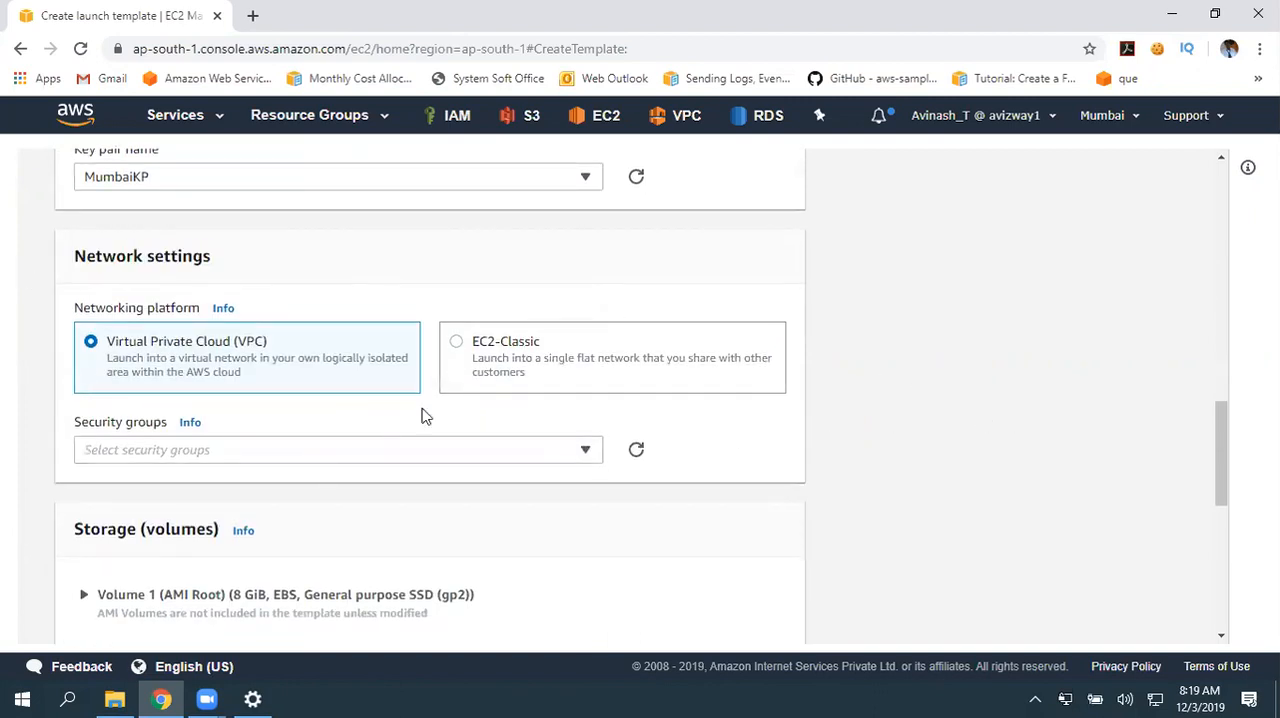
click(312, 460)
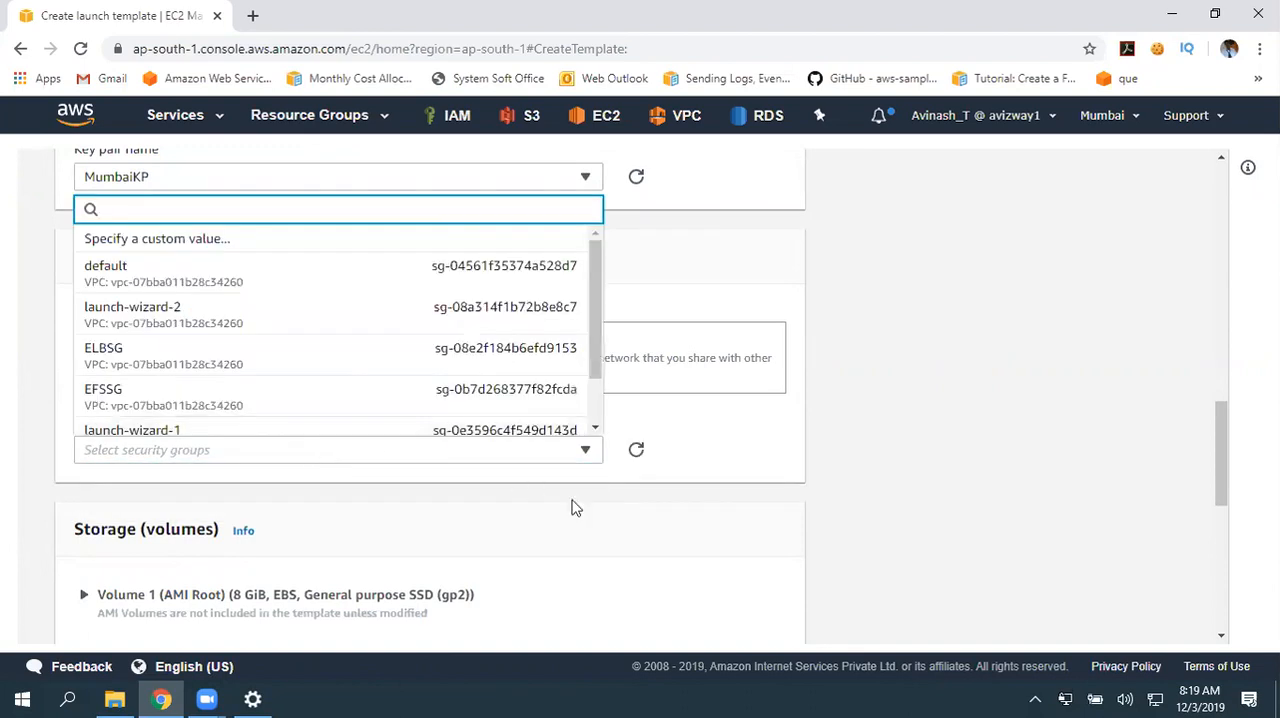
drag(600, 277, 600, 310)
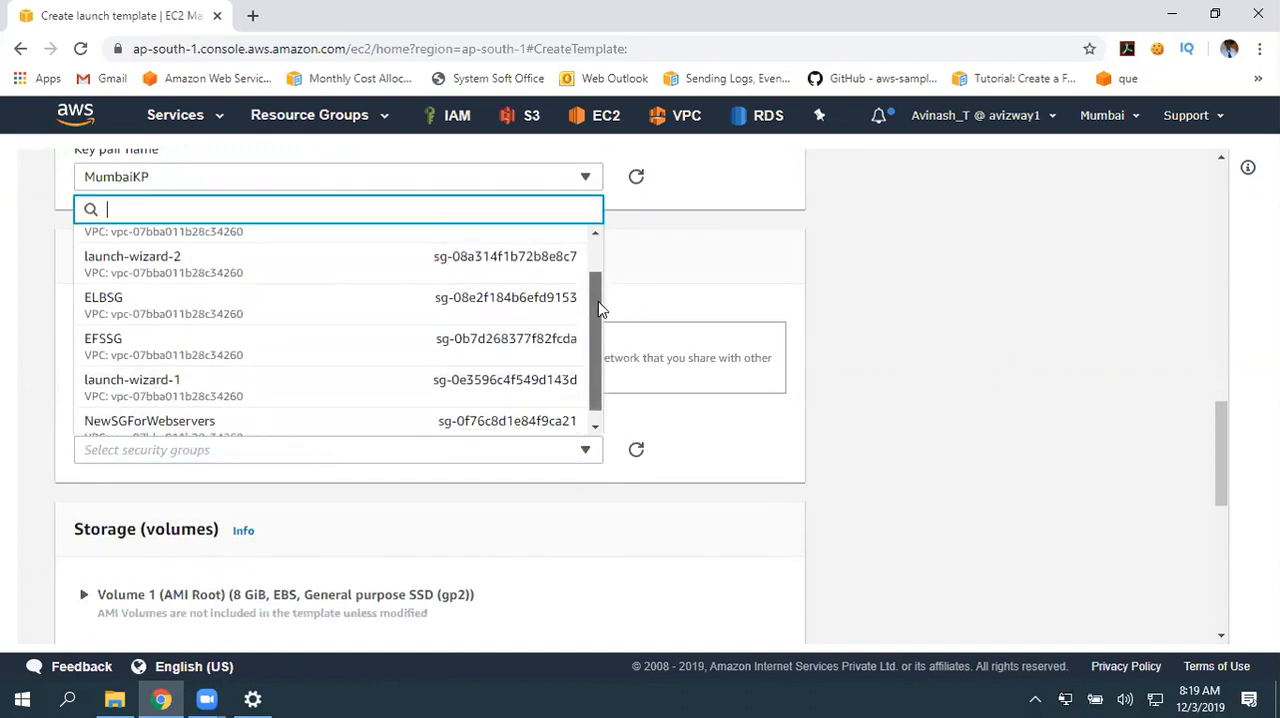
click(1020, 466)
scroll(177, 466, up, 1)
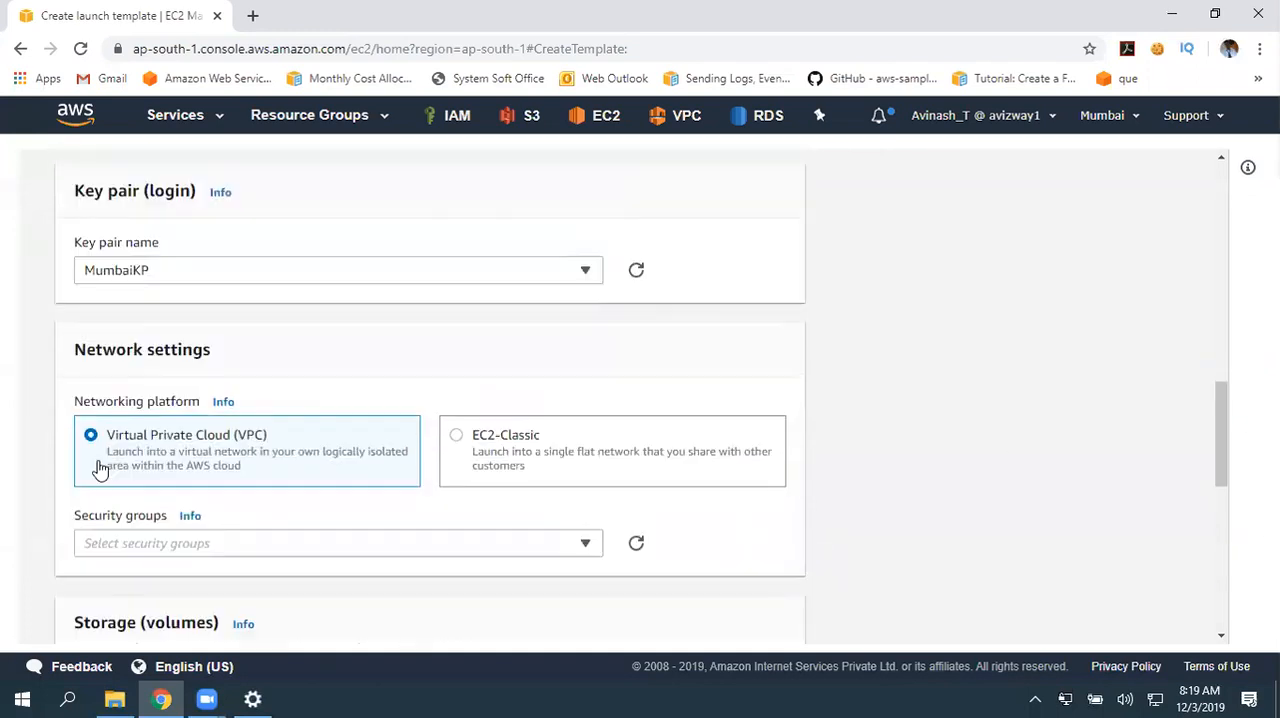
drag(145, 437, 258, 438)
scroll(171, 366, down, 2)
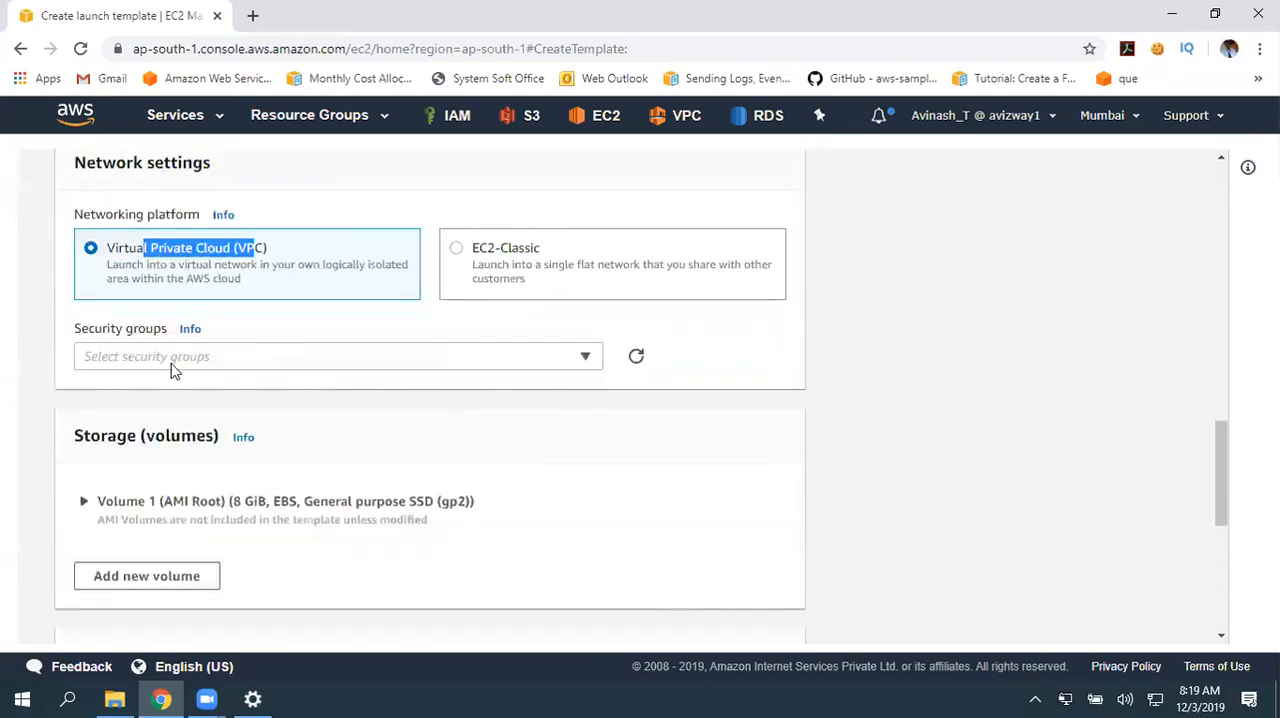
Add the NewSGForWebservers security group to the template's network settings
click(172, 368)
drag(597, 434, 600, 518)
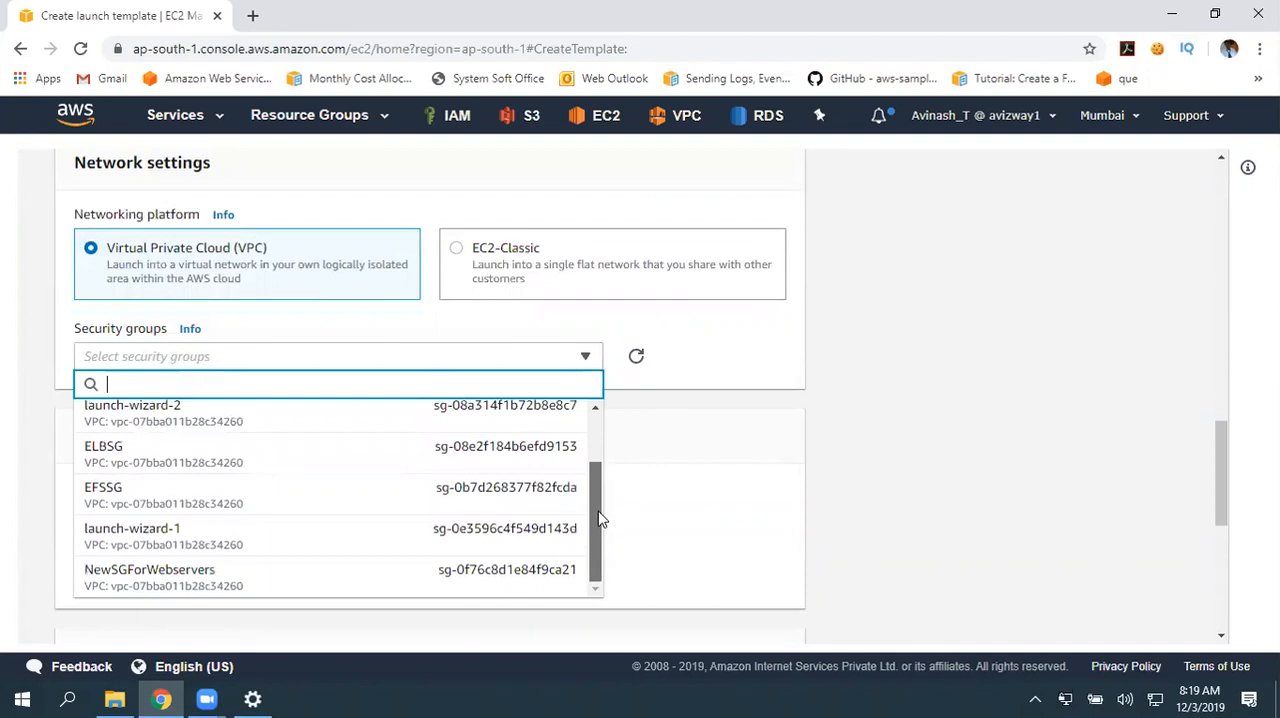
click(230, 579)
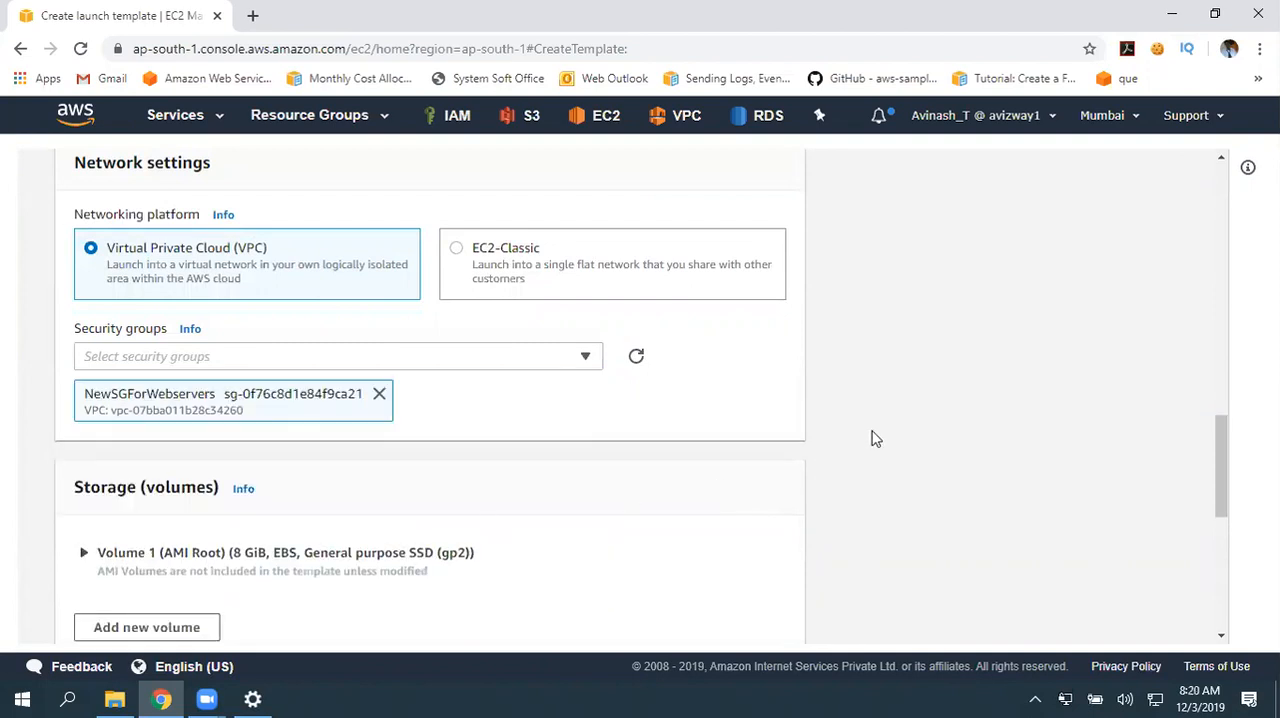
Expand the AMI root volume in the storage settings and review its size and volume type options
scroll(868, 440, down, 3)
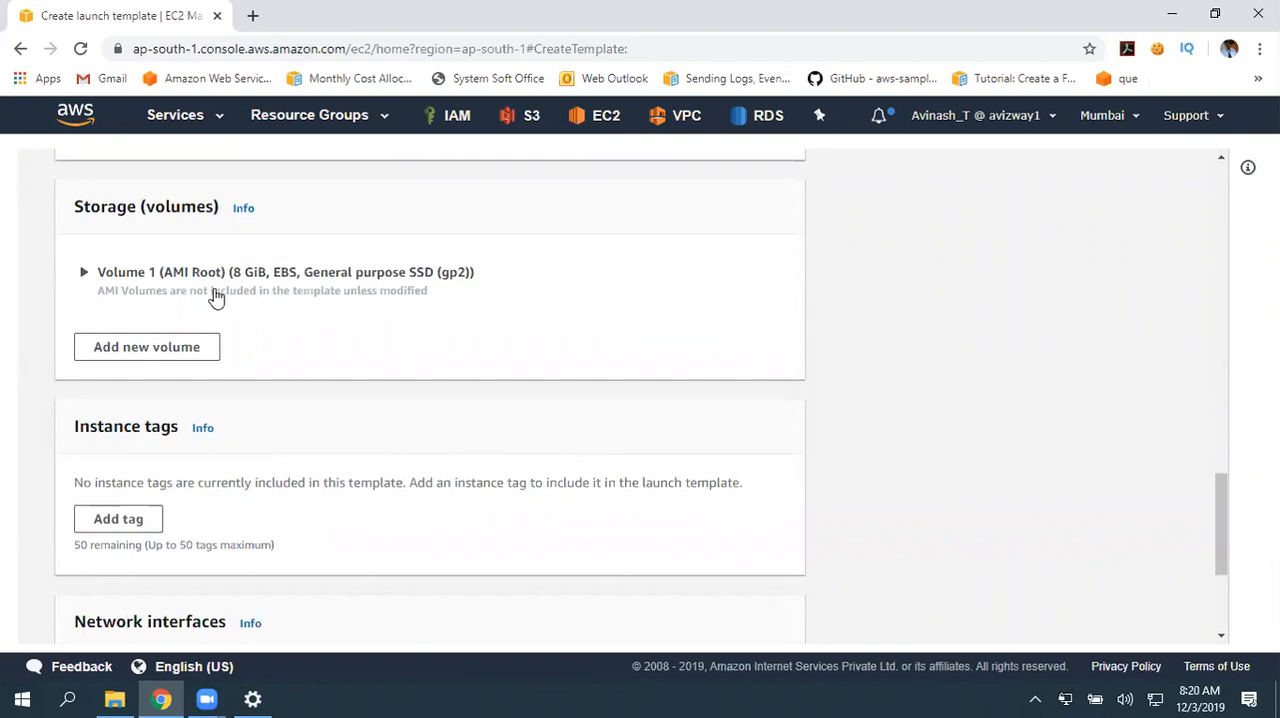
drag(149, 272, 486, 271)
drag(129, 431, 14, 440)
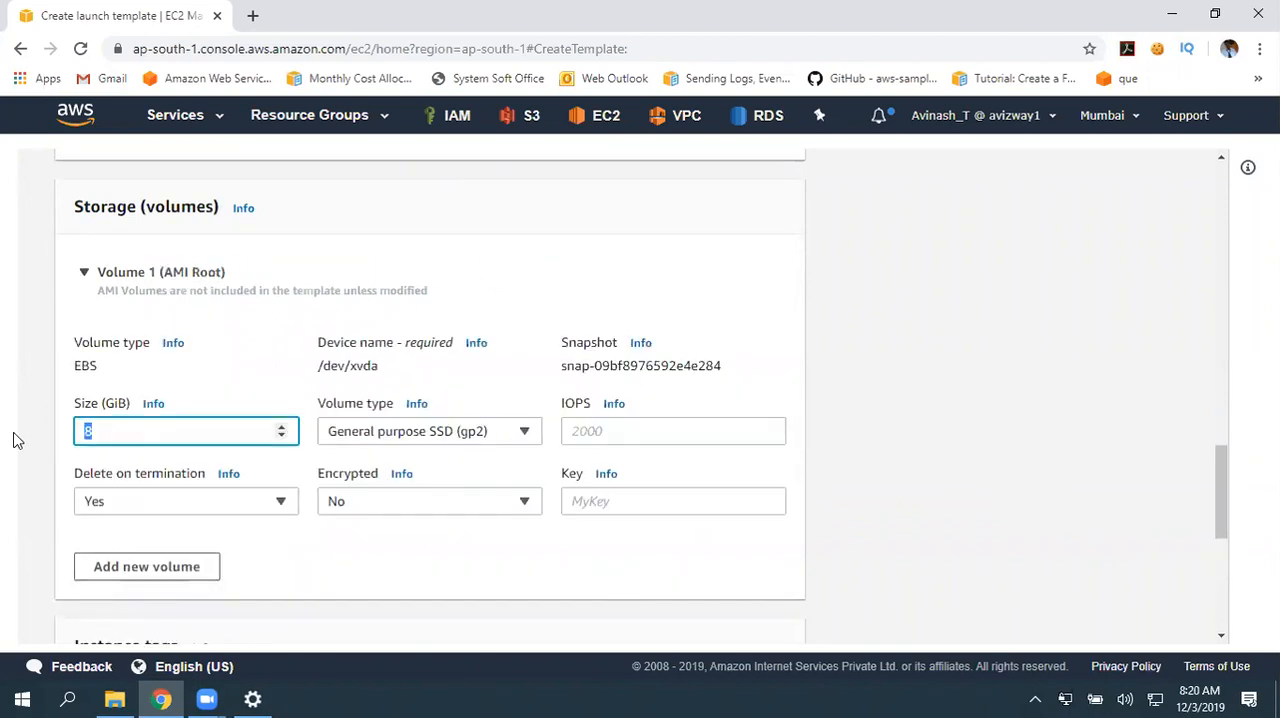
click(502, 438)
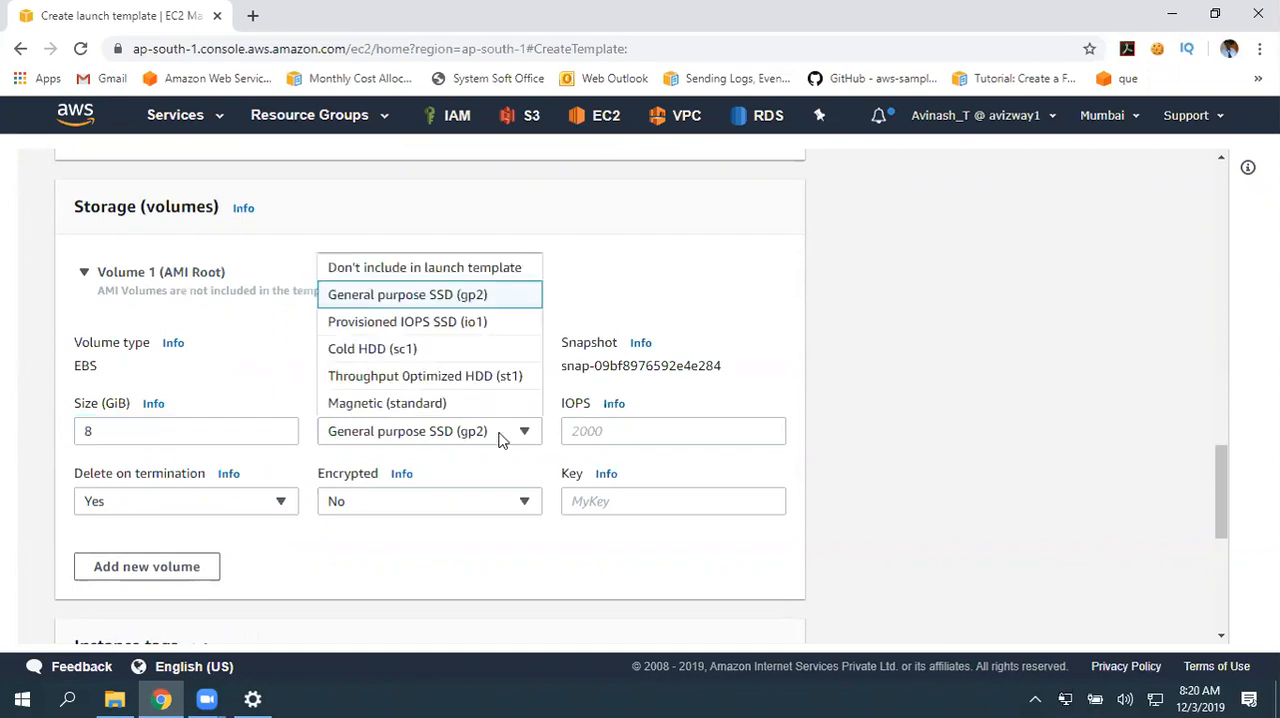
click(502, 440)
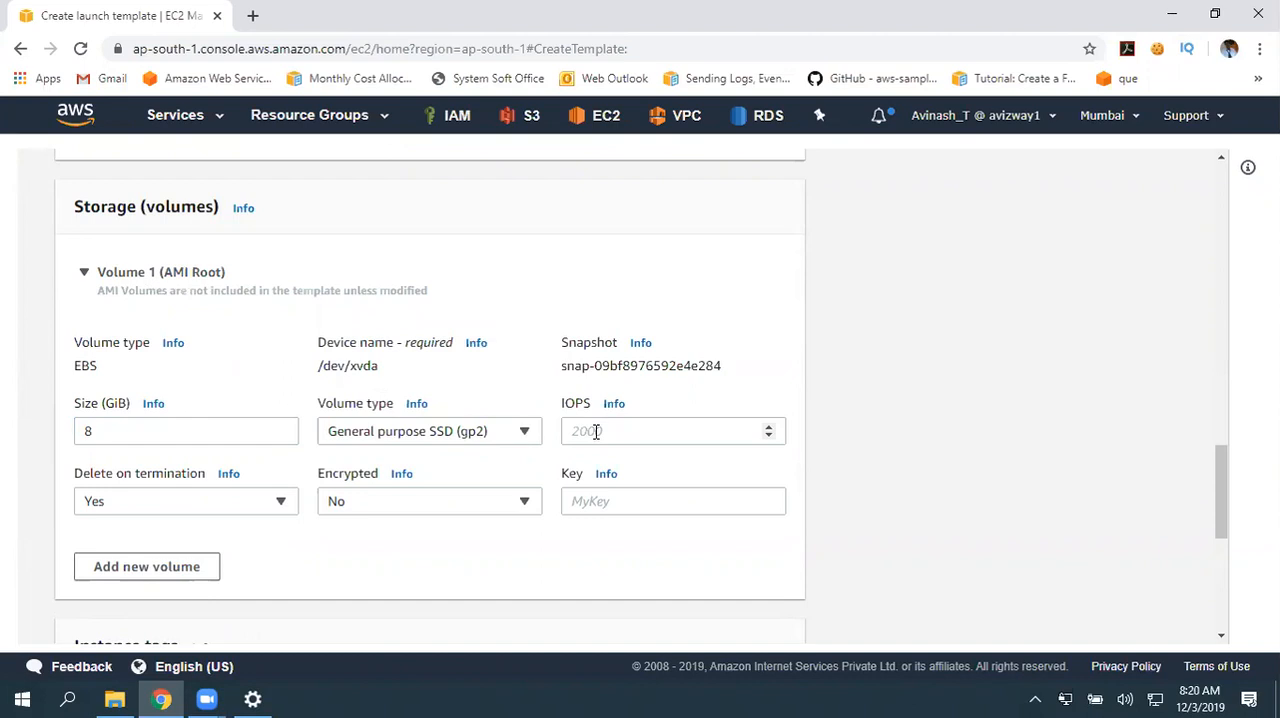
Set the root volume's Delete on termination option to "Don't include in launch template"
click(276, 510)
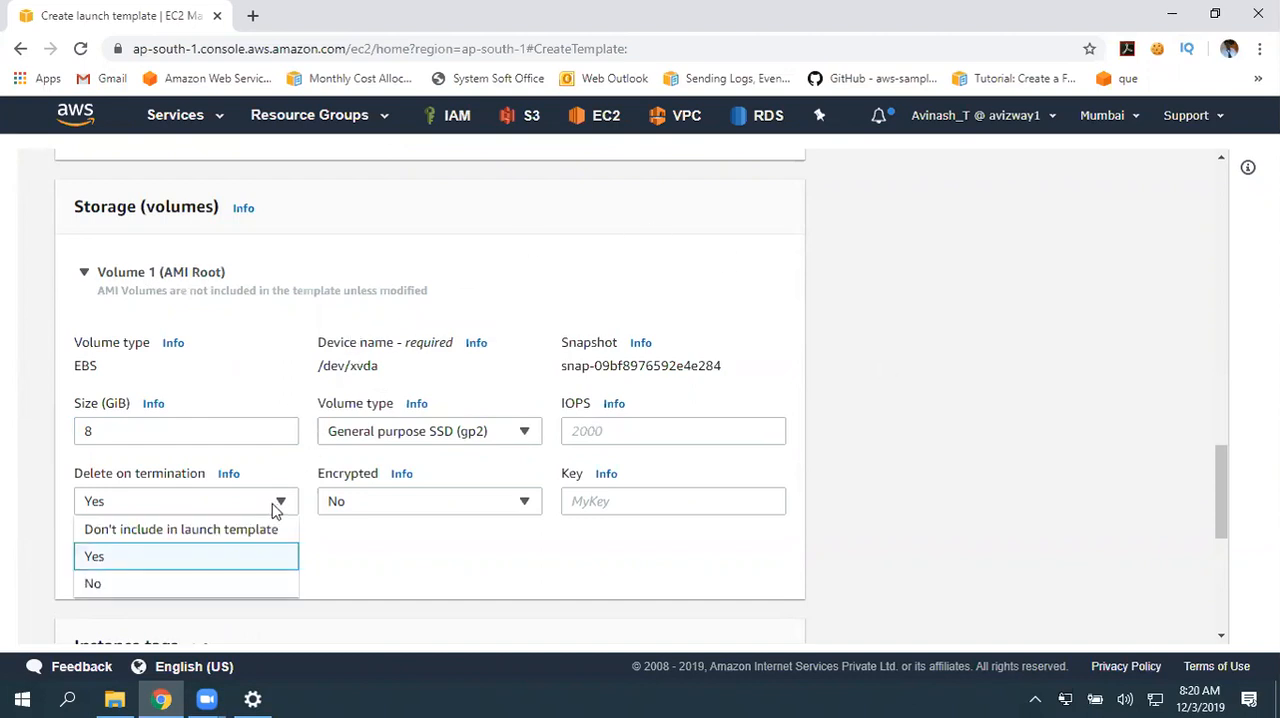
click(277, 505)
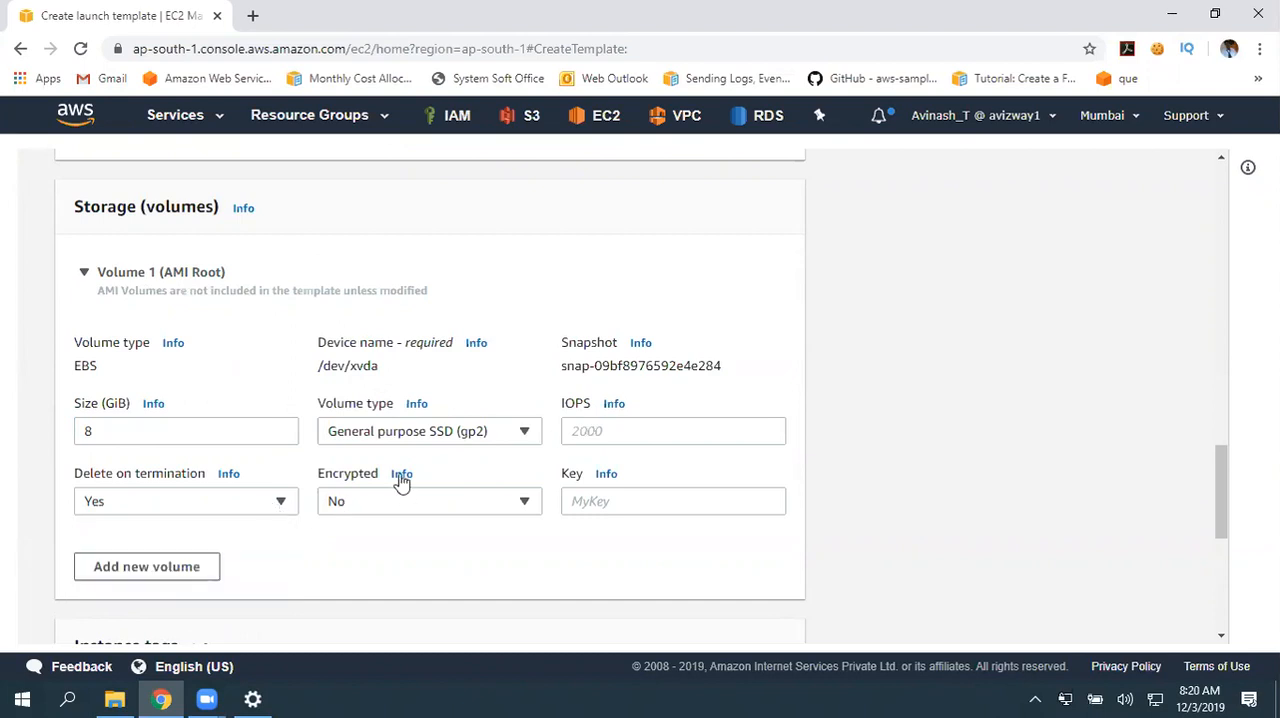
click(275, 506)
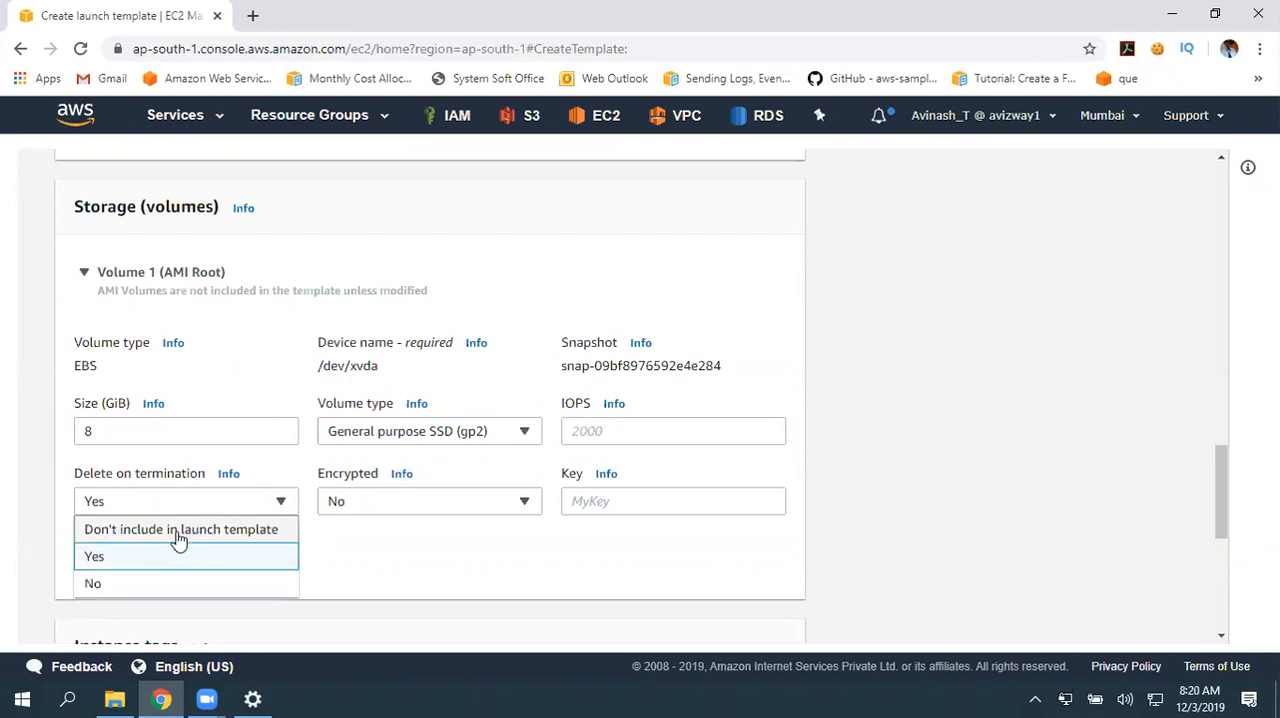
click(178, 532)
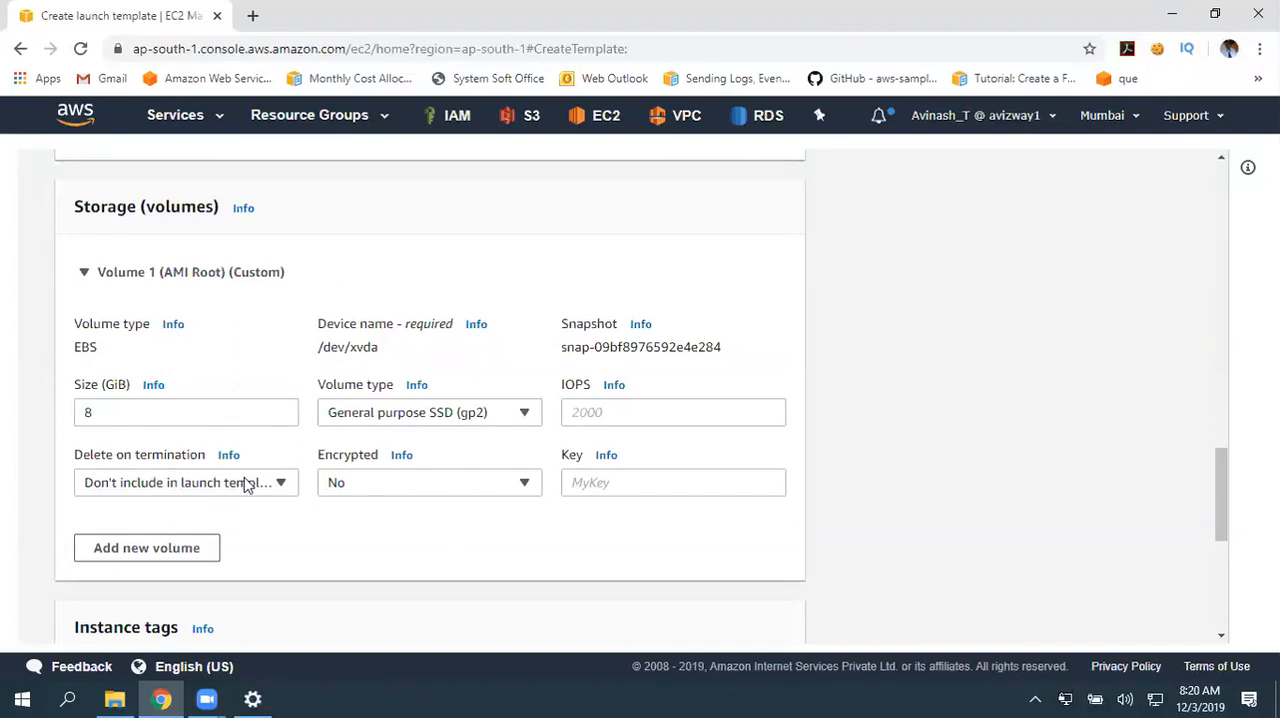
Review the root volume's encryption options and collapse the volume's details
click(378, 492)
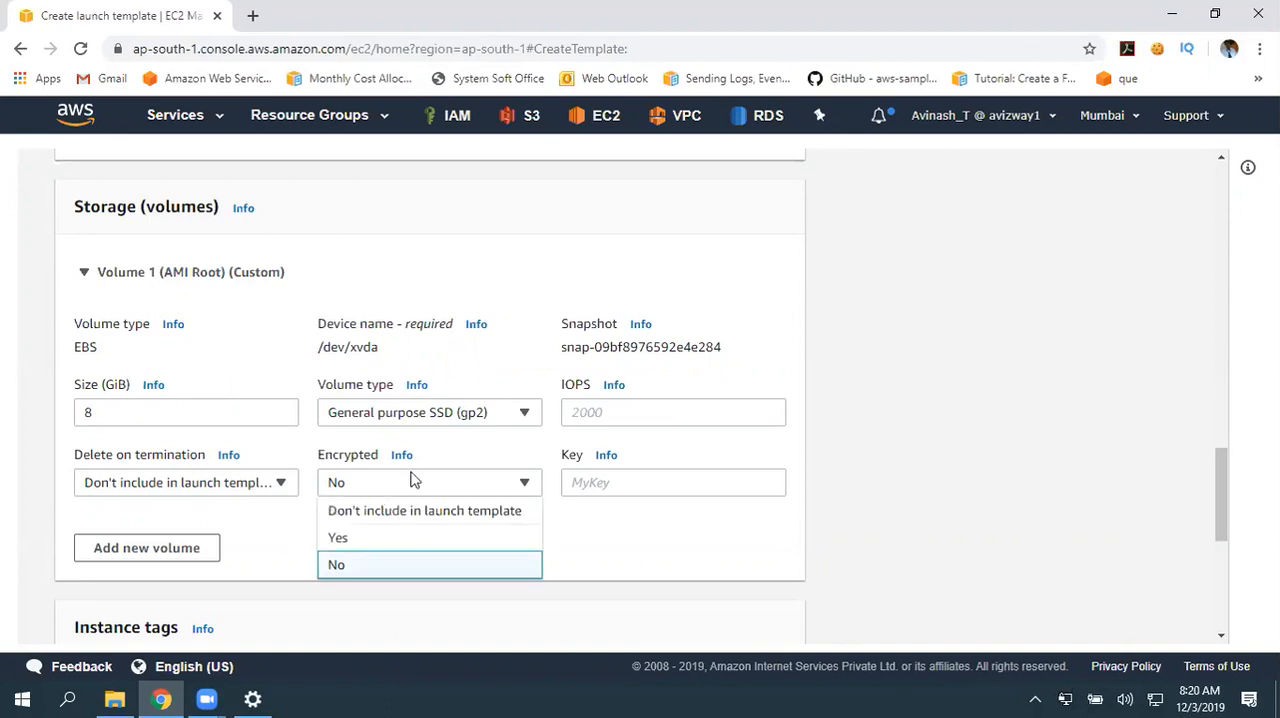
click(965, 440)
click(895, 470)
scroll(946, 458, down, 1)
scroll(940, 457, up, 2)
click(177, 378)
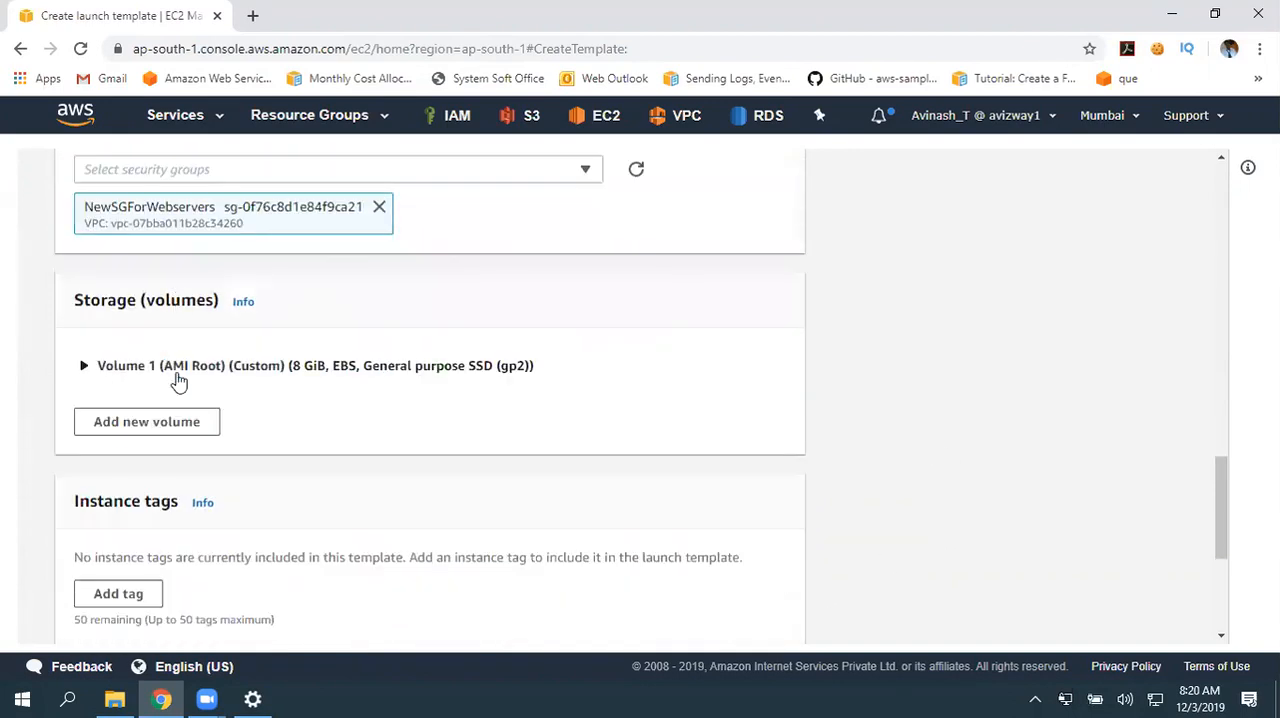
Add an instance tag with the key Type and the value Template
scroll(829, 354, down, 2)
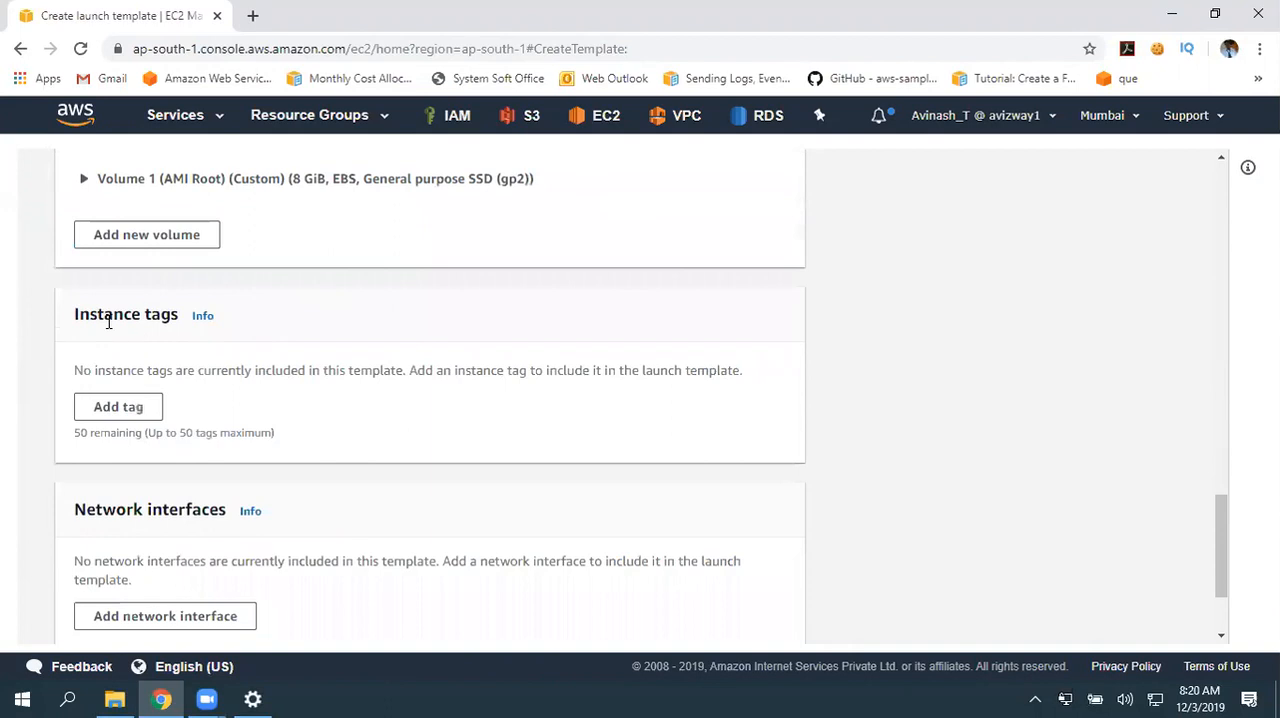
double_click(108, 322)
click(118, 407)
click(131, 413)
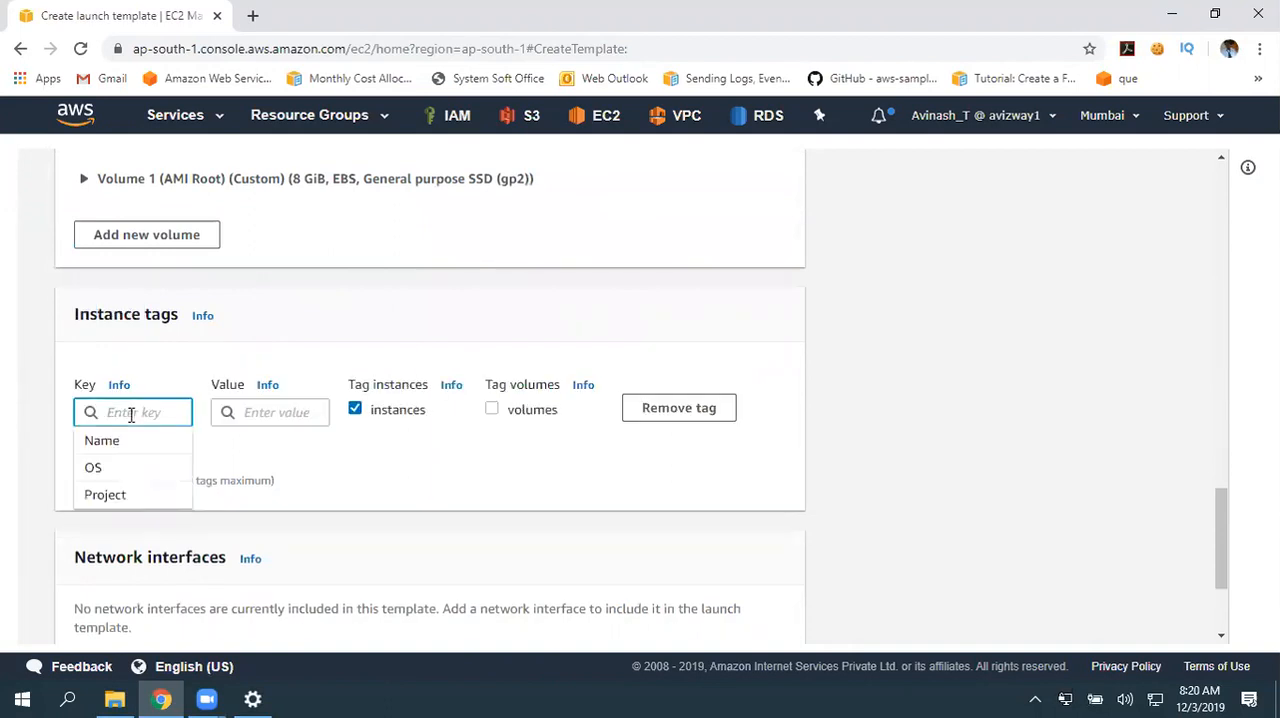
text(Name)
key(Tab)
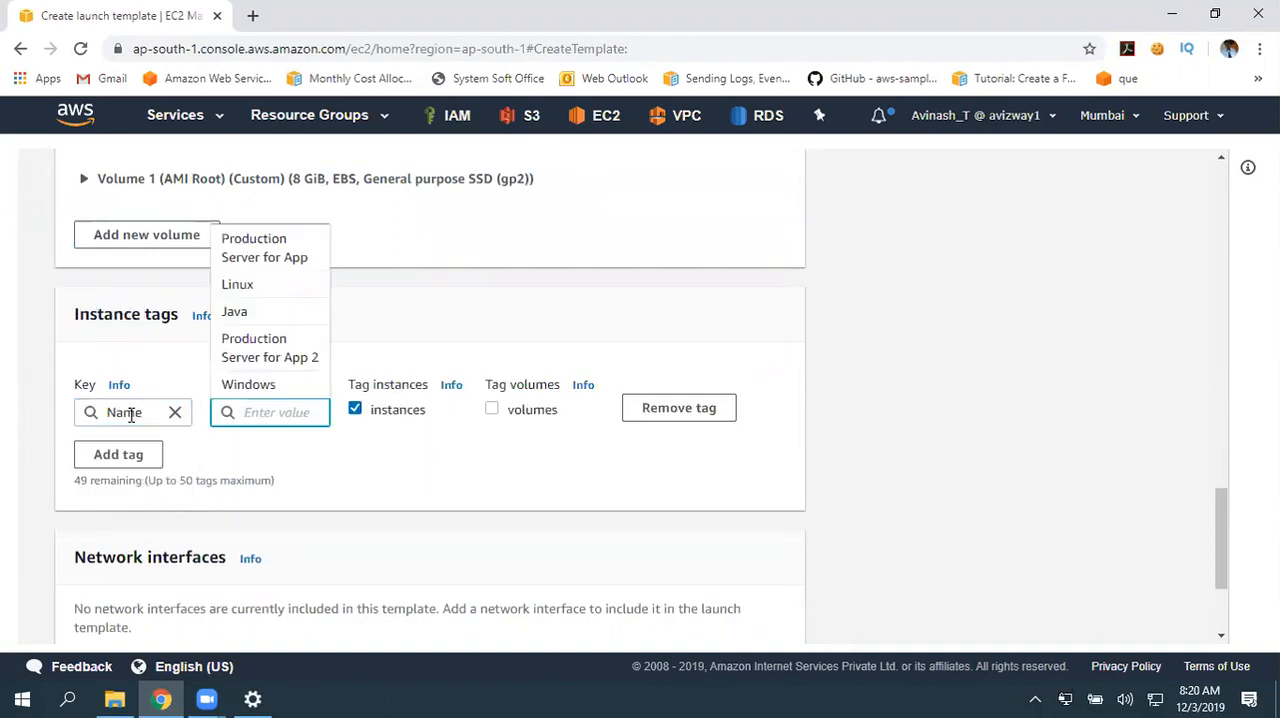
drag(146, 414, 34, 411)
text(Type)
key(Tab)
text(Template launch)
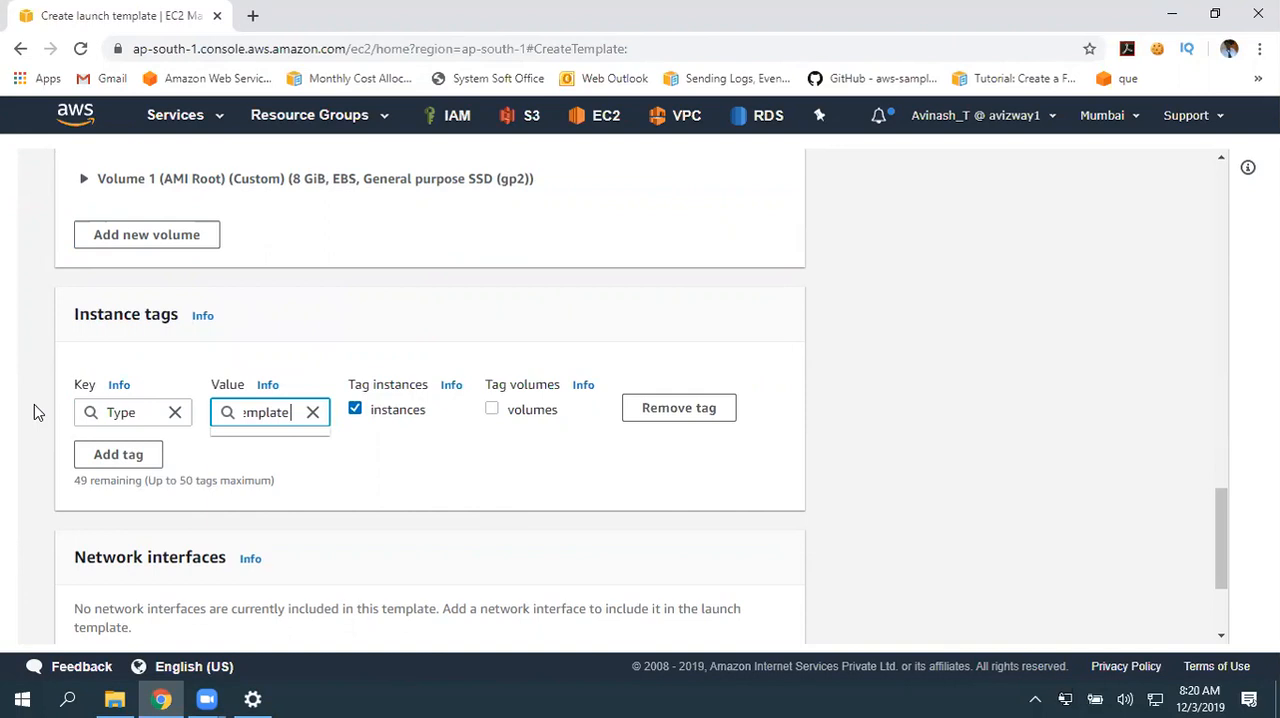
click(937, 369)
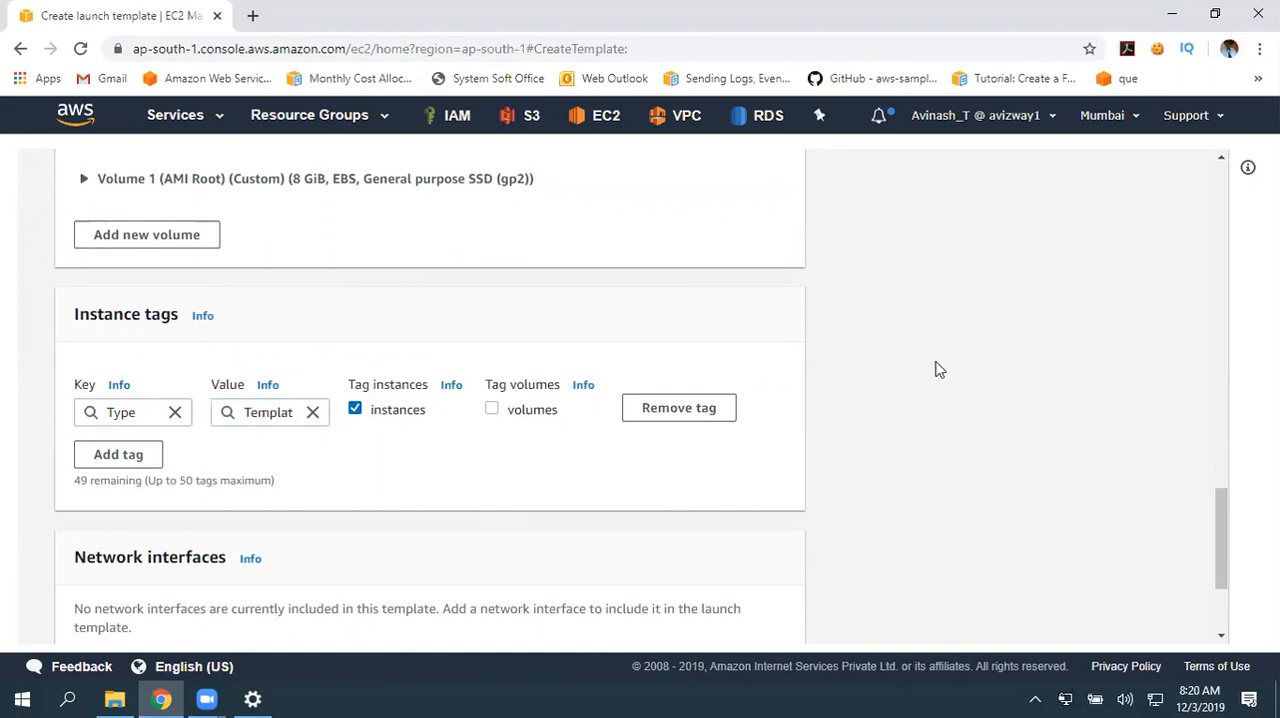
Apply the Type tag to volumes in addition to instances
double_click(382, 386)
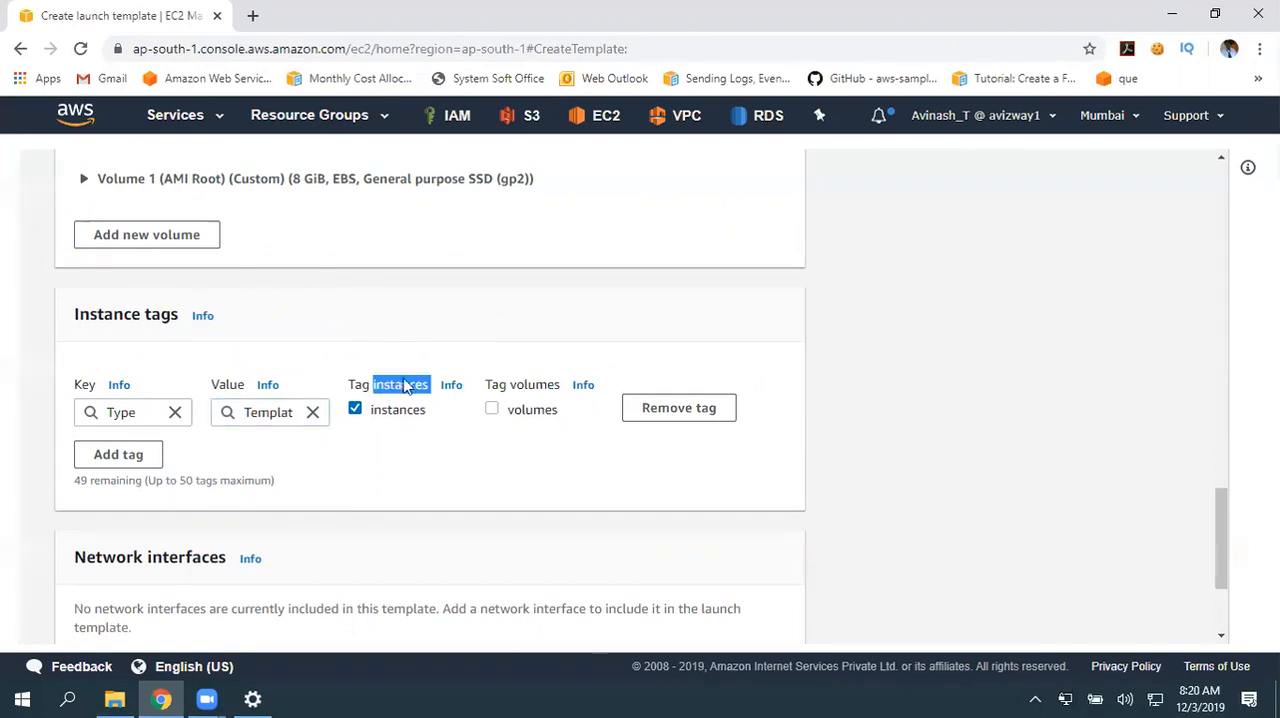
click(522, 410)
click(489, 412)
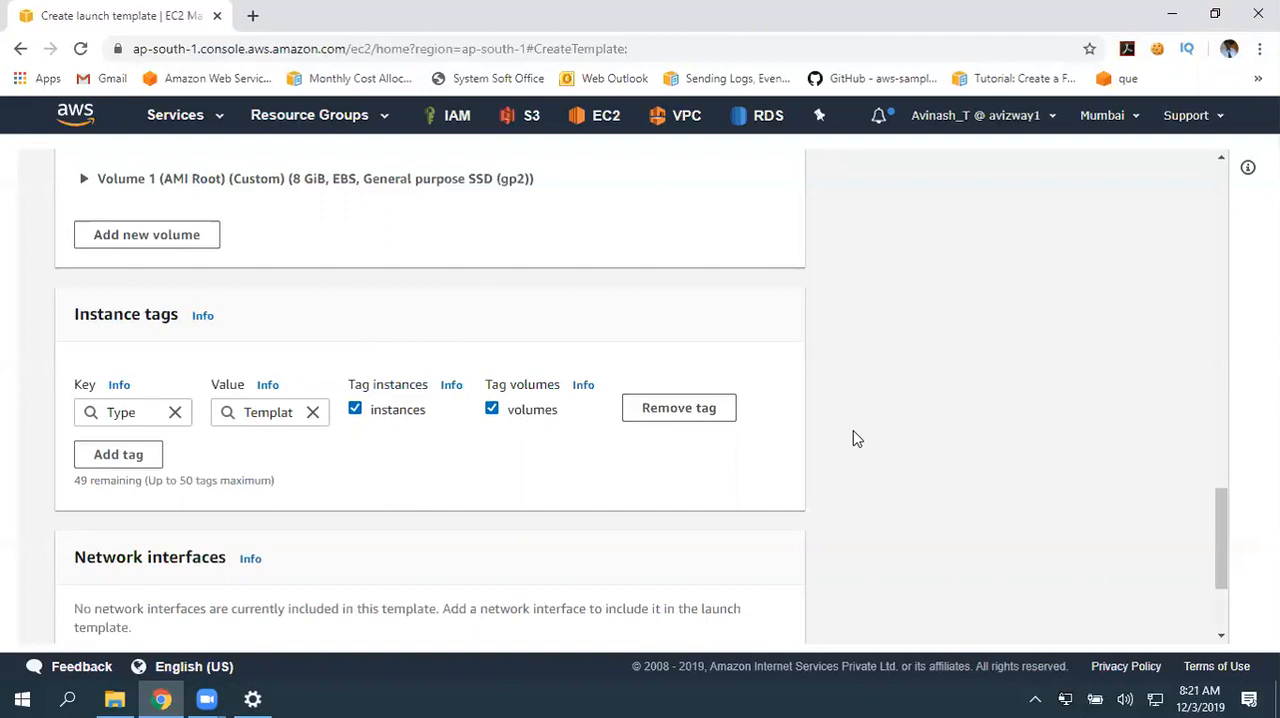
Look back over the template contents, and add a network interface to the template to view its settings
scroll(283, 443, up, 6)
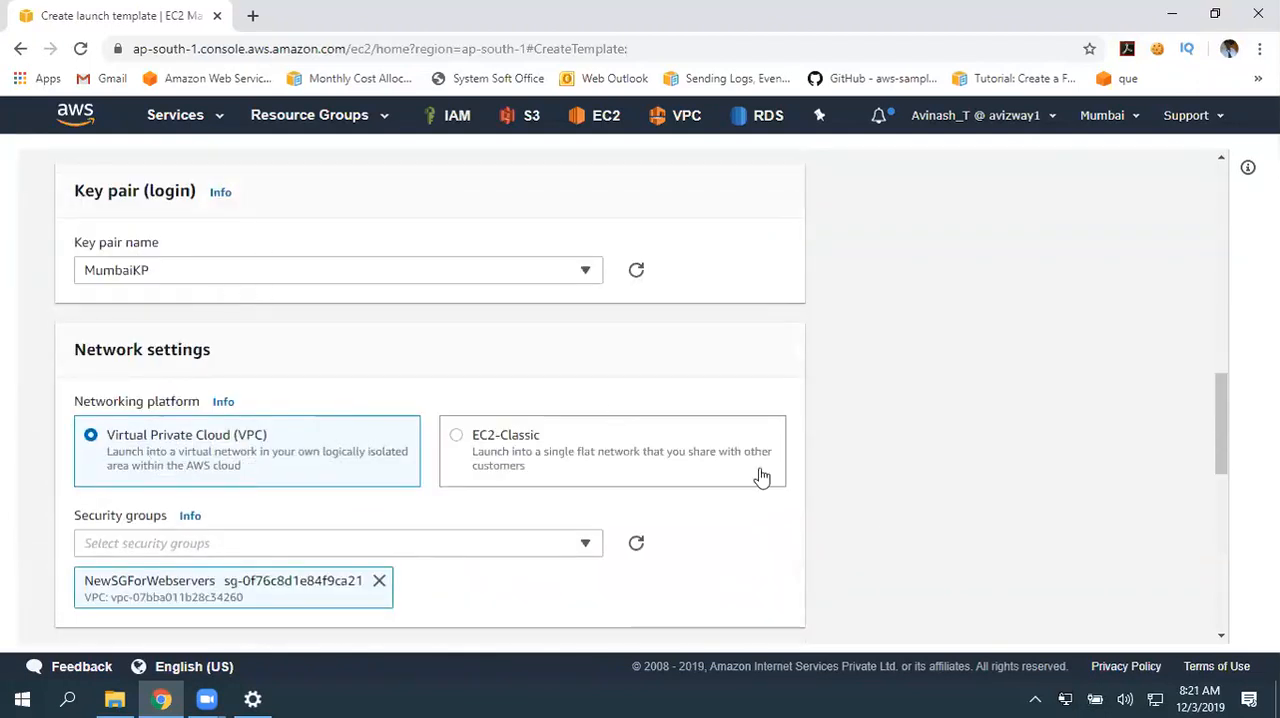
scroll(280, 460, up, 5)
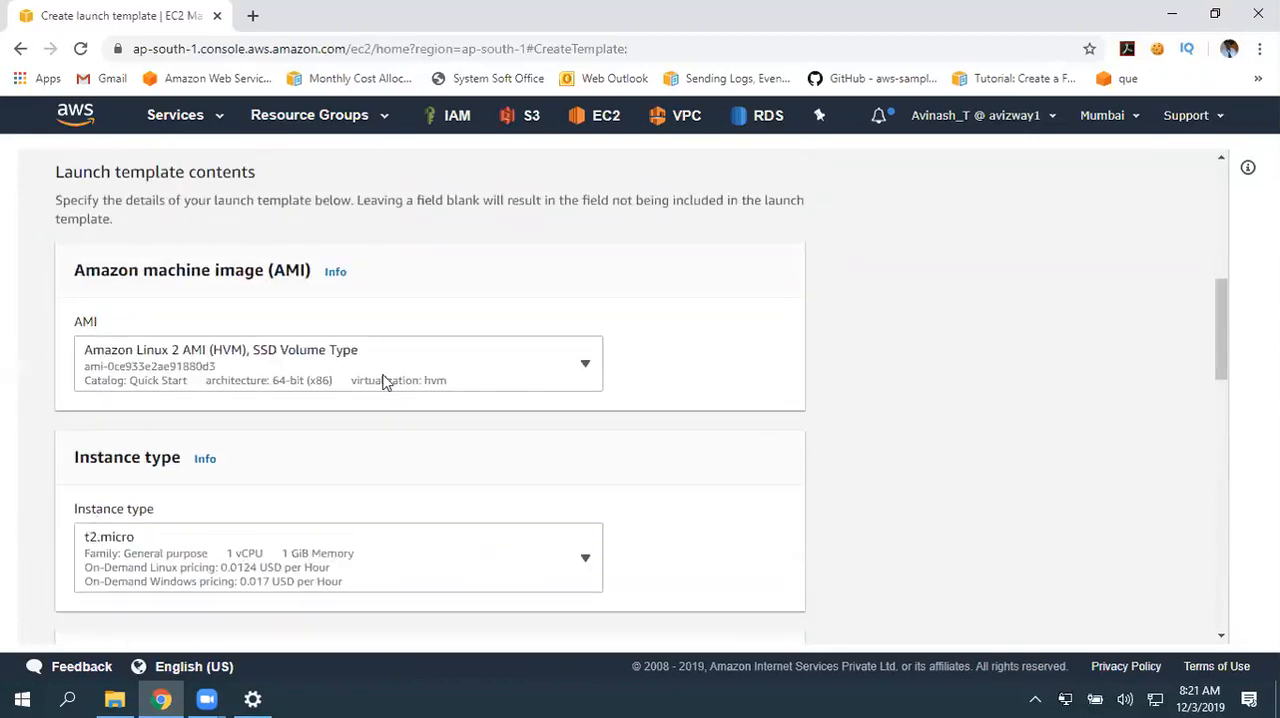
scroll(1094, 549, down, 15)
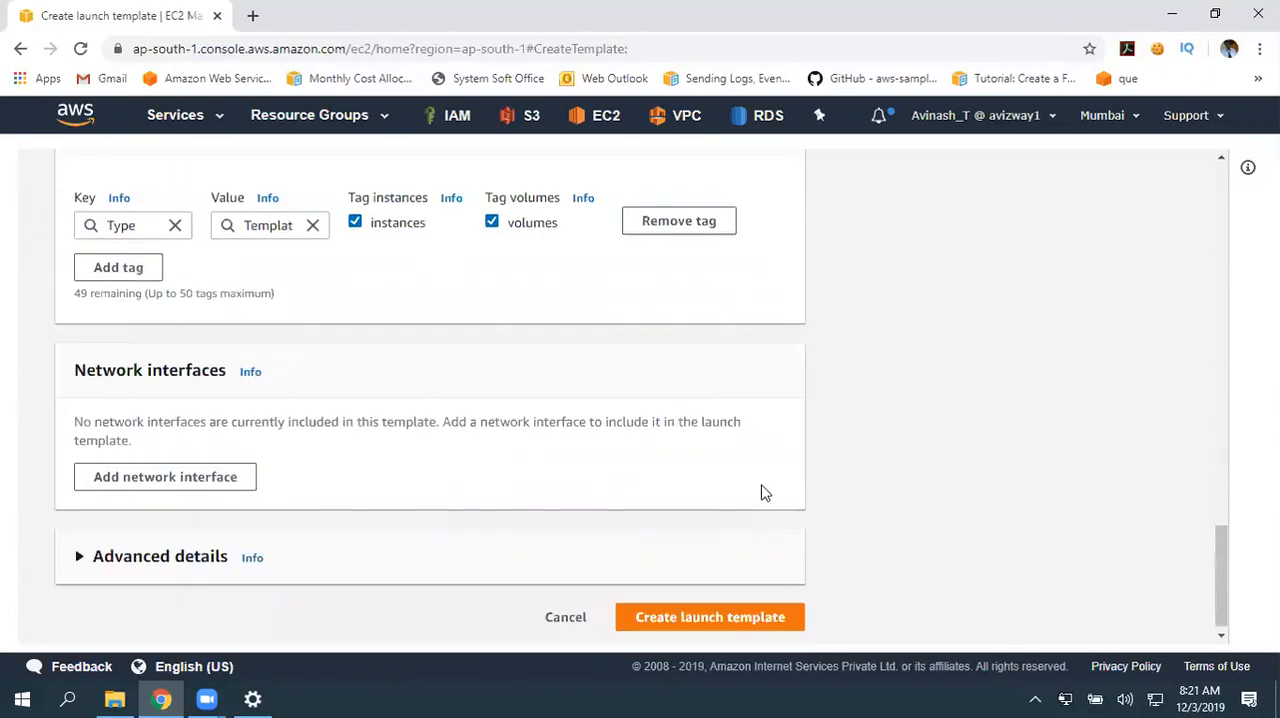
drag(130, 415, 733, 406)
click(922, 424)
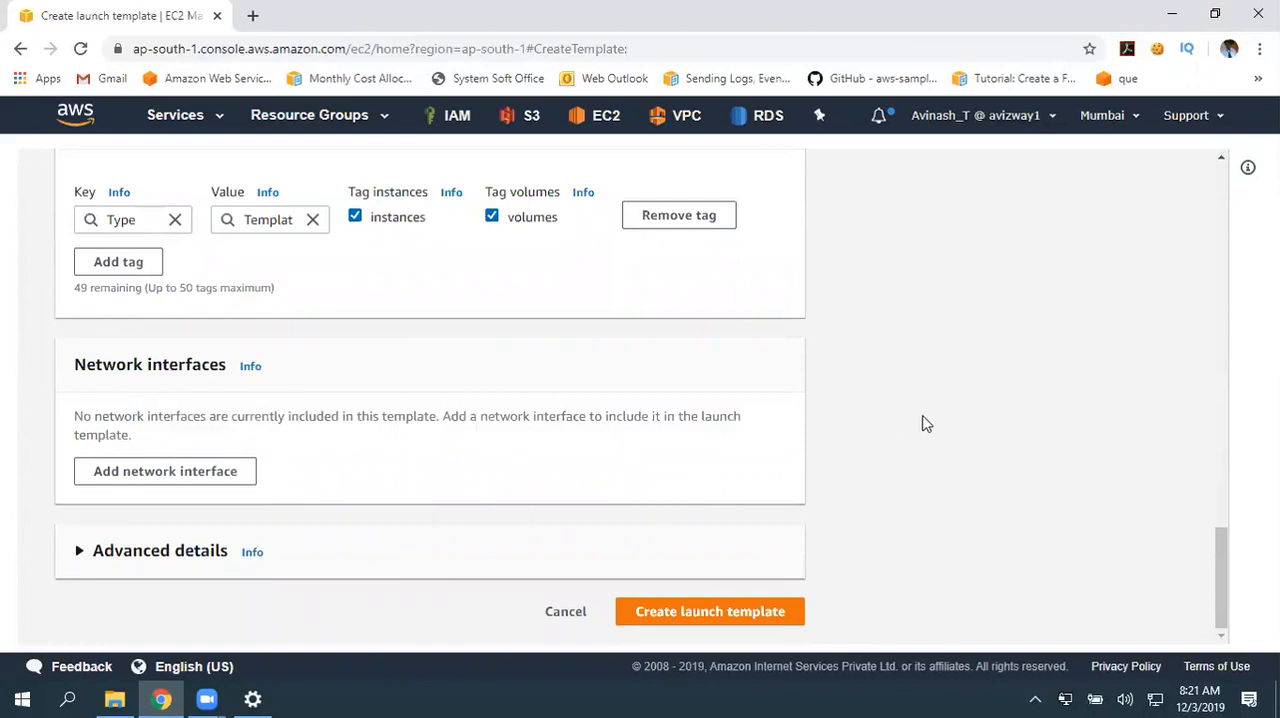
click(209, 478)
scroll(774, 469, down, 2)
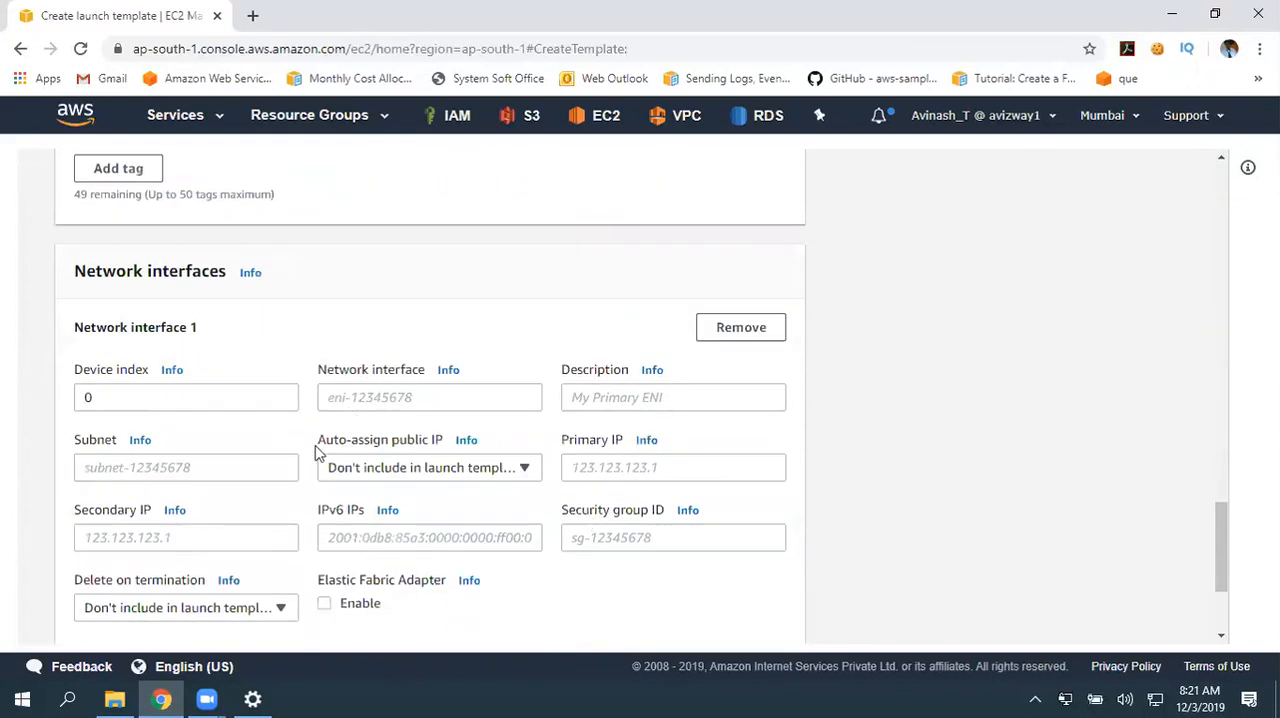
scroll(291, 560, down, 3)
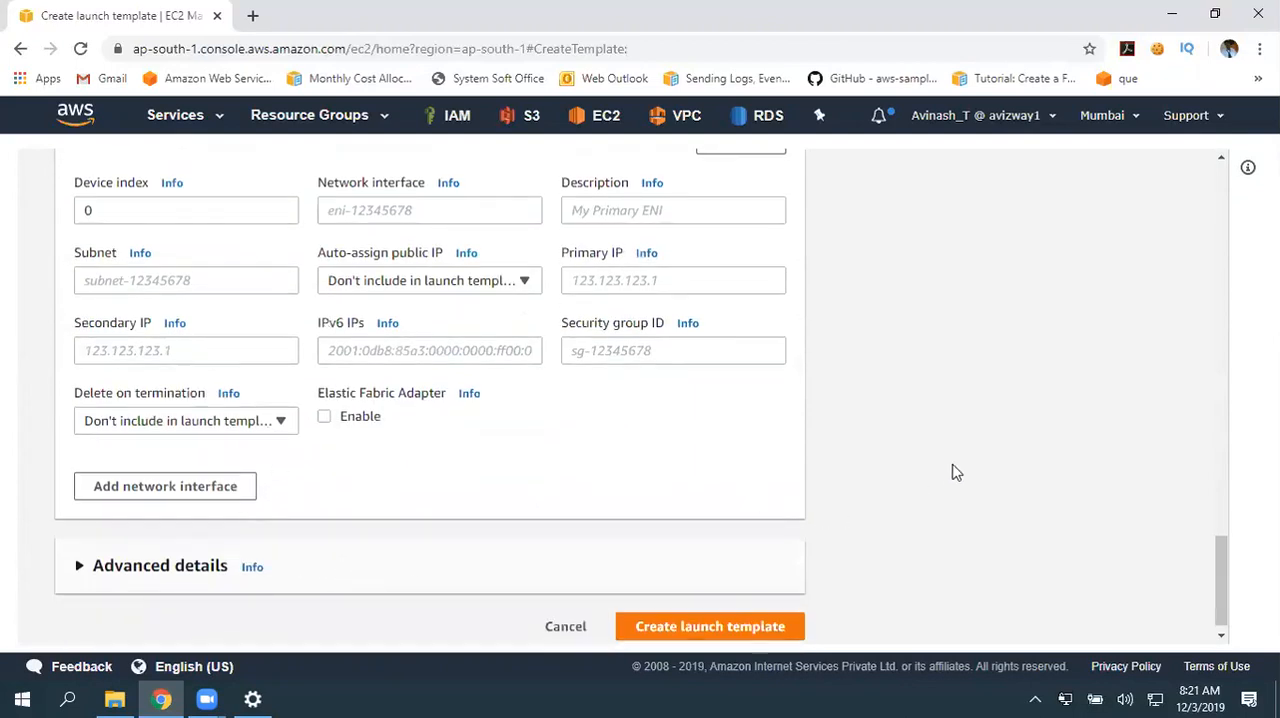
scroll(956, 472, down, 1)
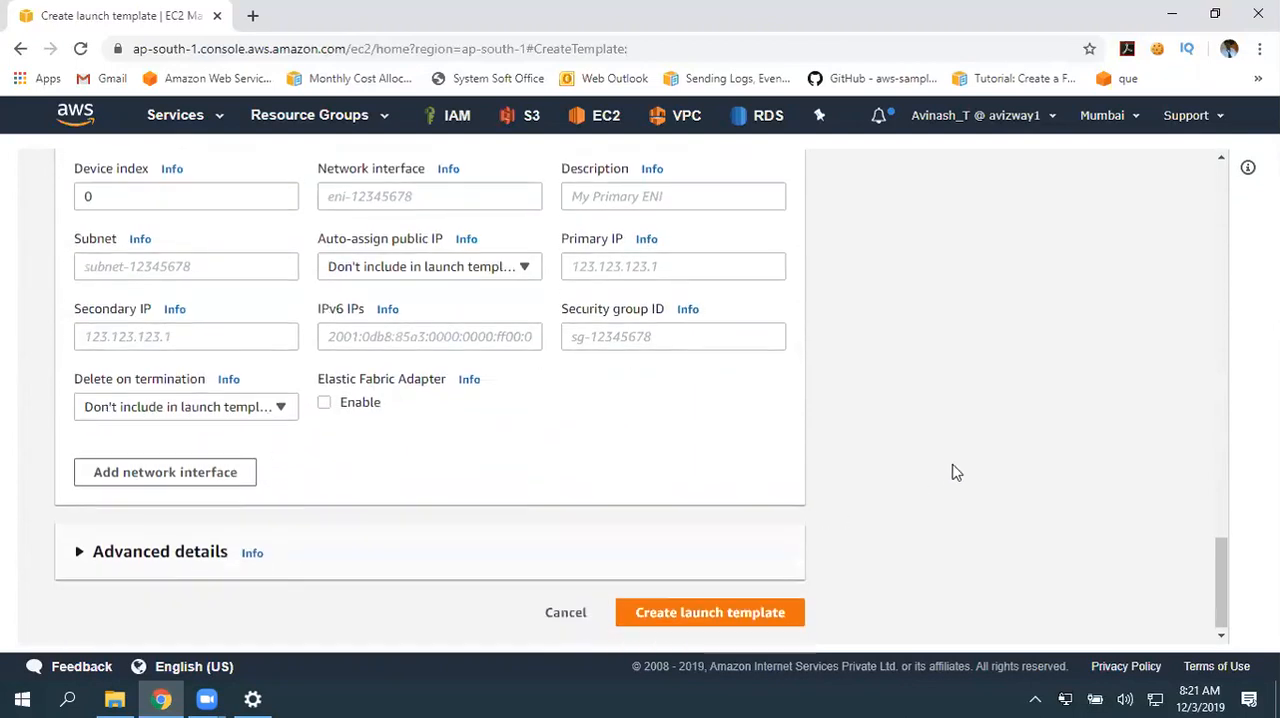
Try to create the launch template with the network interface included, and look through the advanced details to the end of the form
click(765, 612)
scroll(862, 444, down, 1)
click(218, 490)
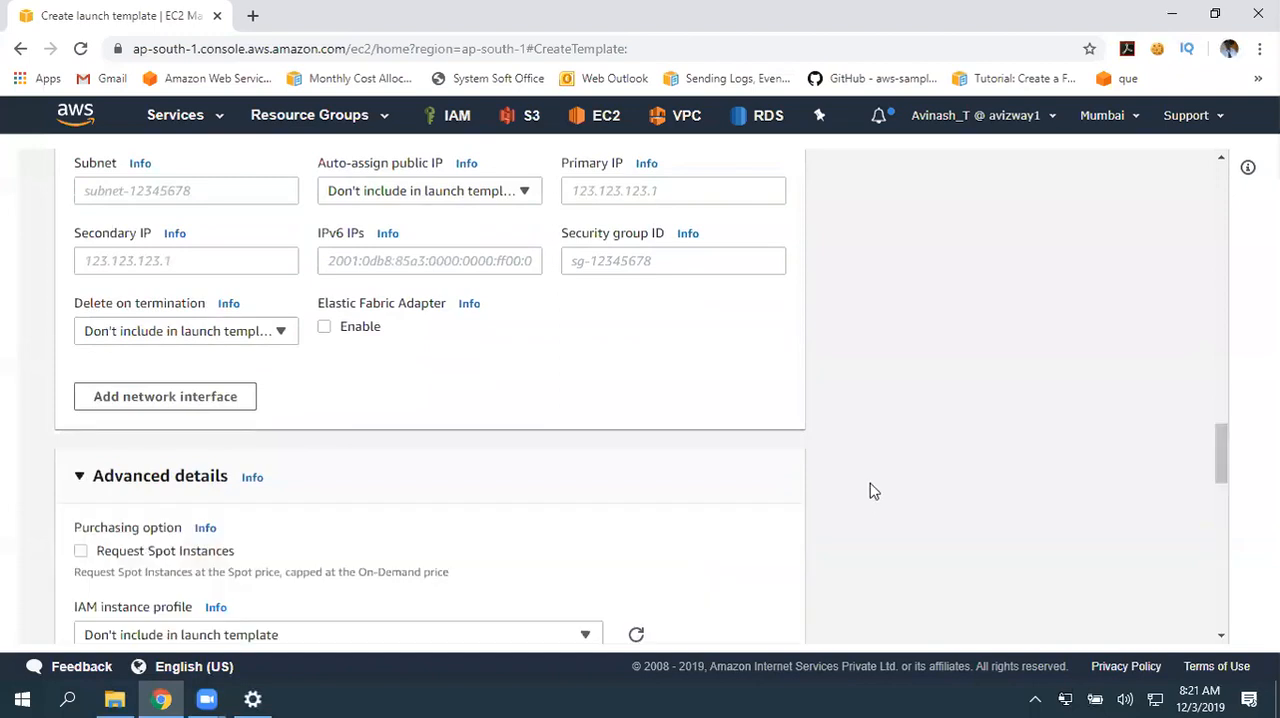
scroll(871, 489, down, 2)
scroll(870, 490, up, 1)
scroll(870, 490, down, 10)
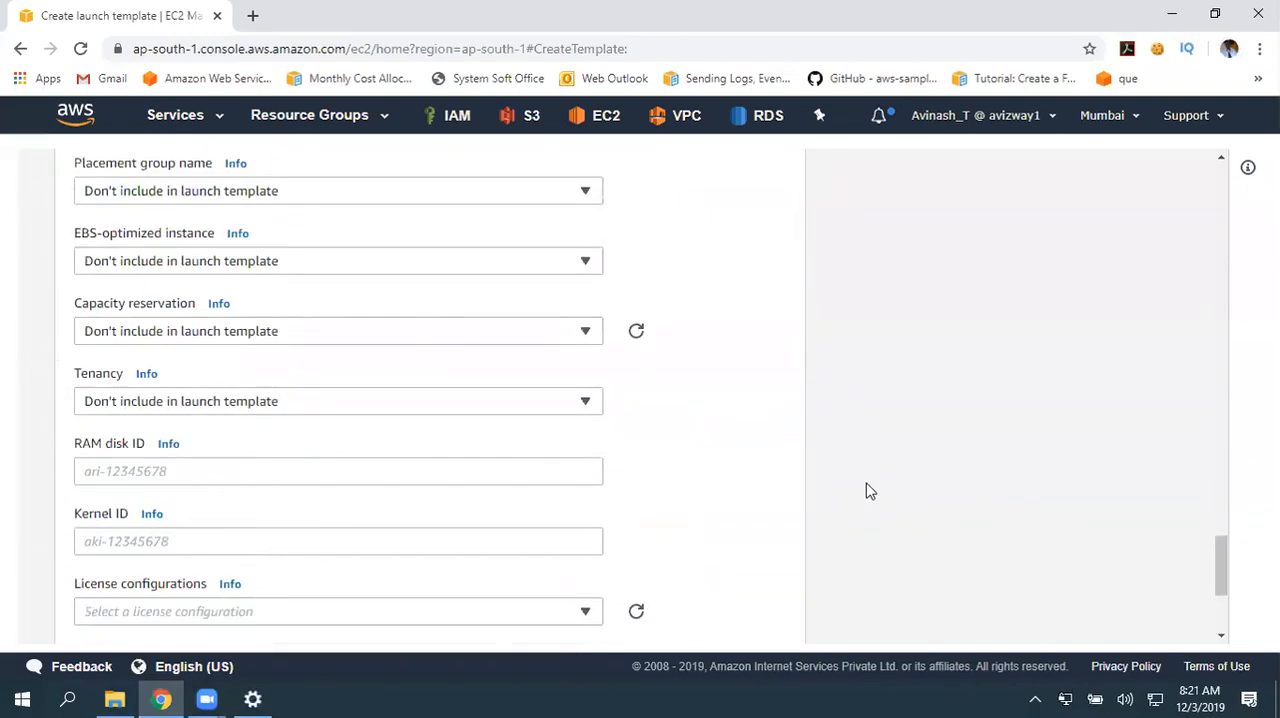
drag(179, 575, 461, 560)
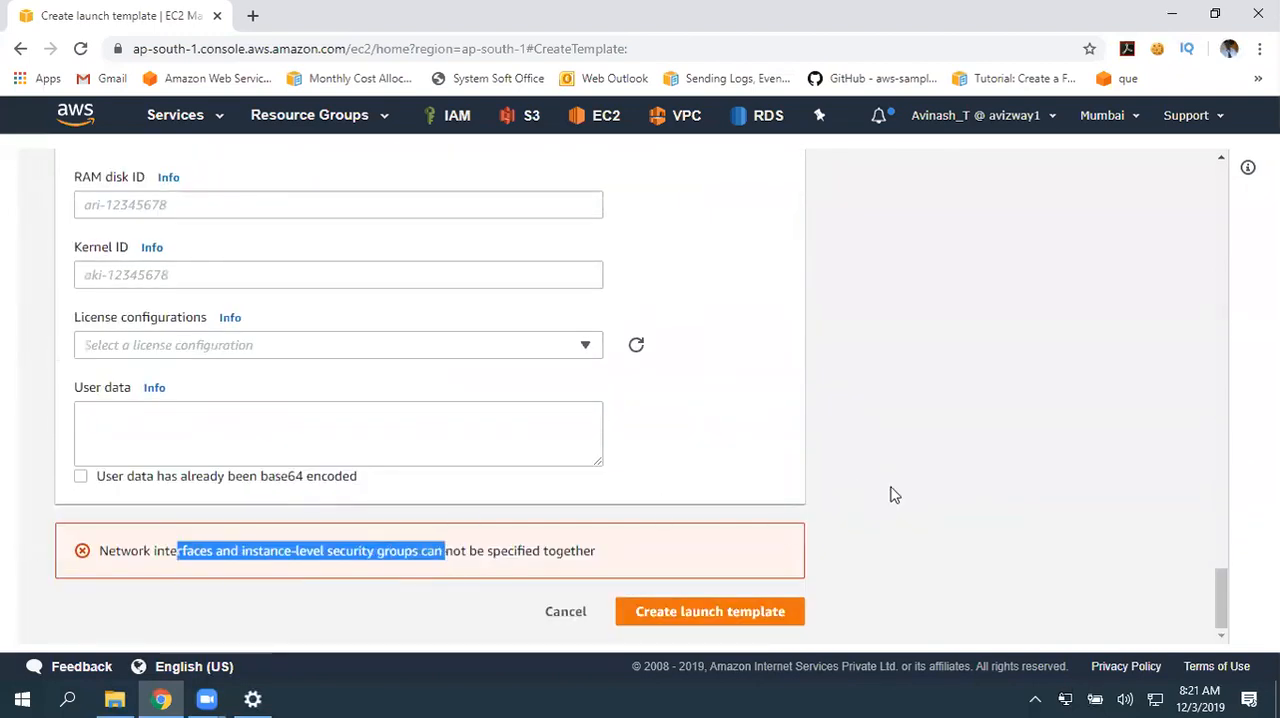
Remove network interface 1 from the launch template
scroll(629, 517, up, 12)
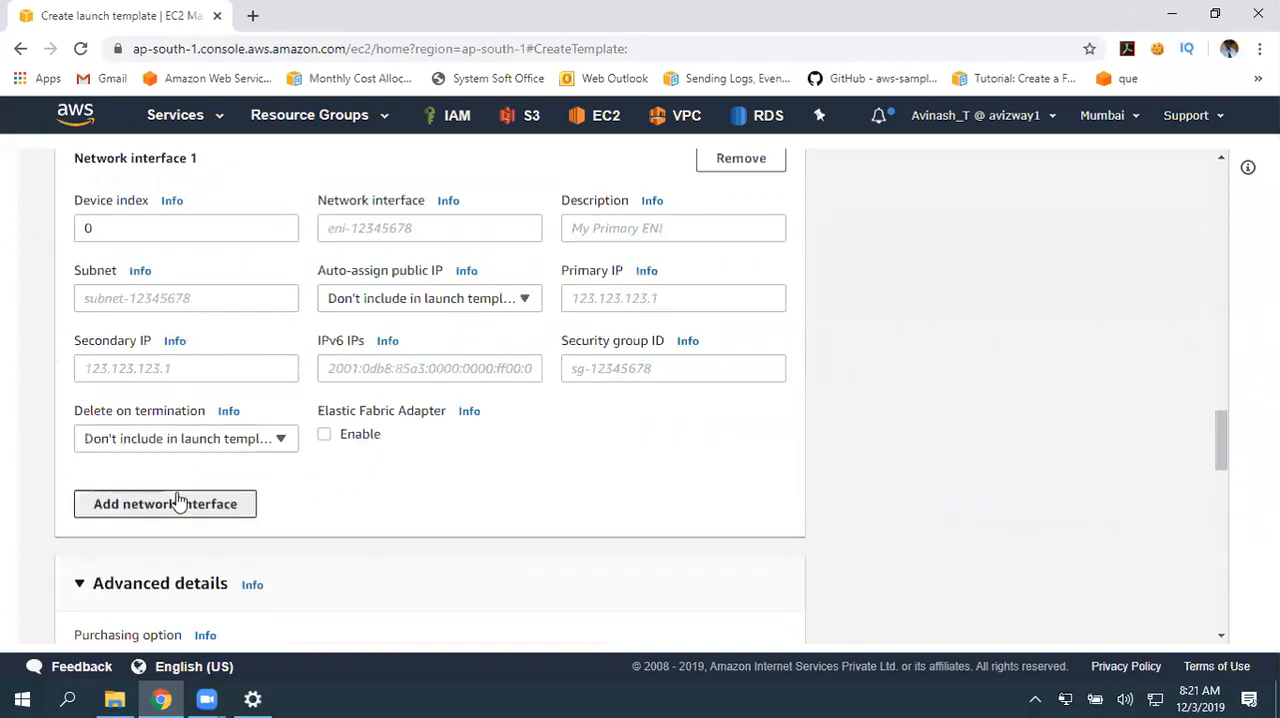
click(177, 503)
click(740, 503)
scroll(587, 519, up, 4)
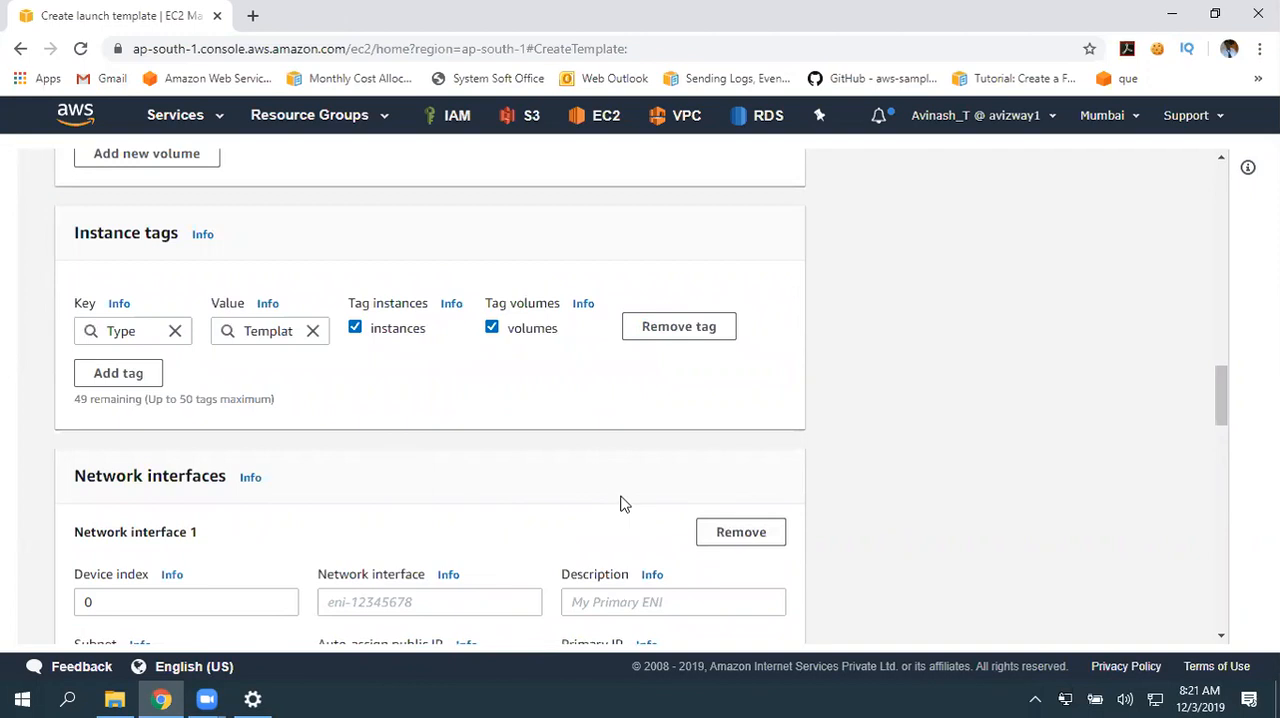
scroll(620, 503, down, 1)
click(399, 507)
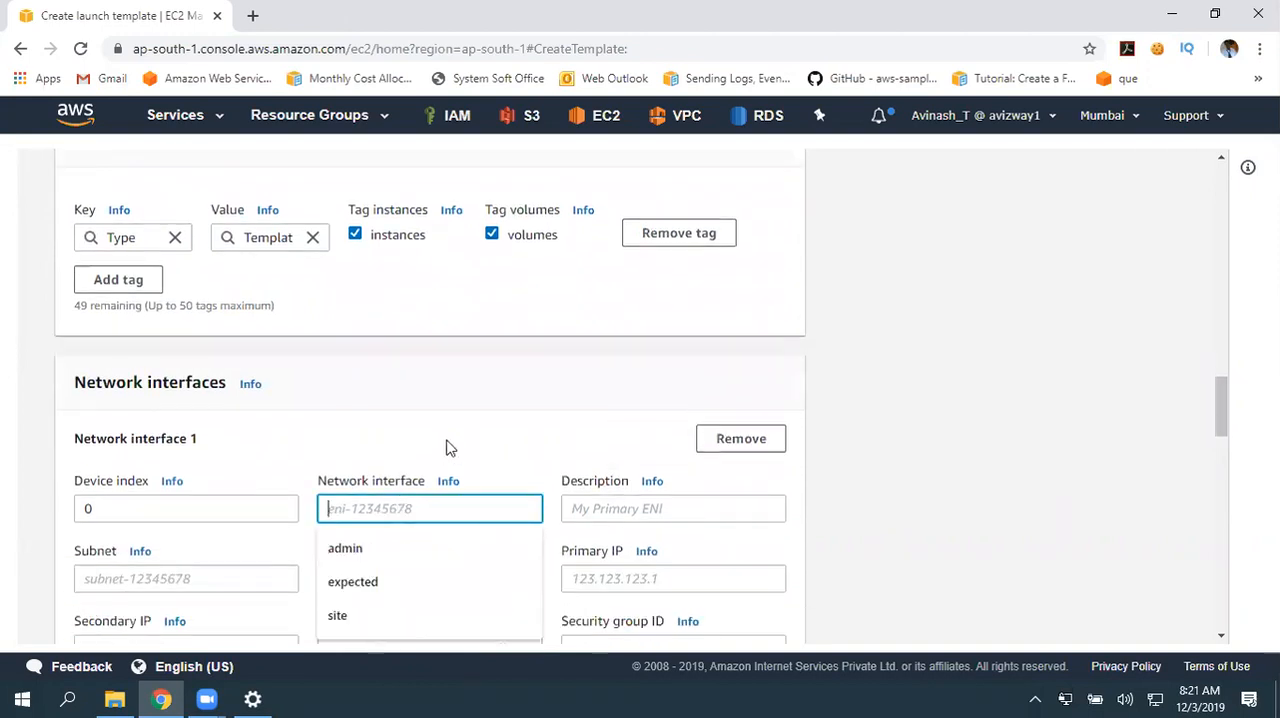
click(630, 425)
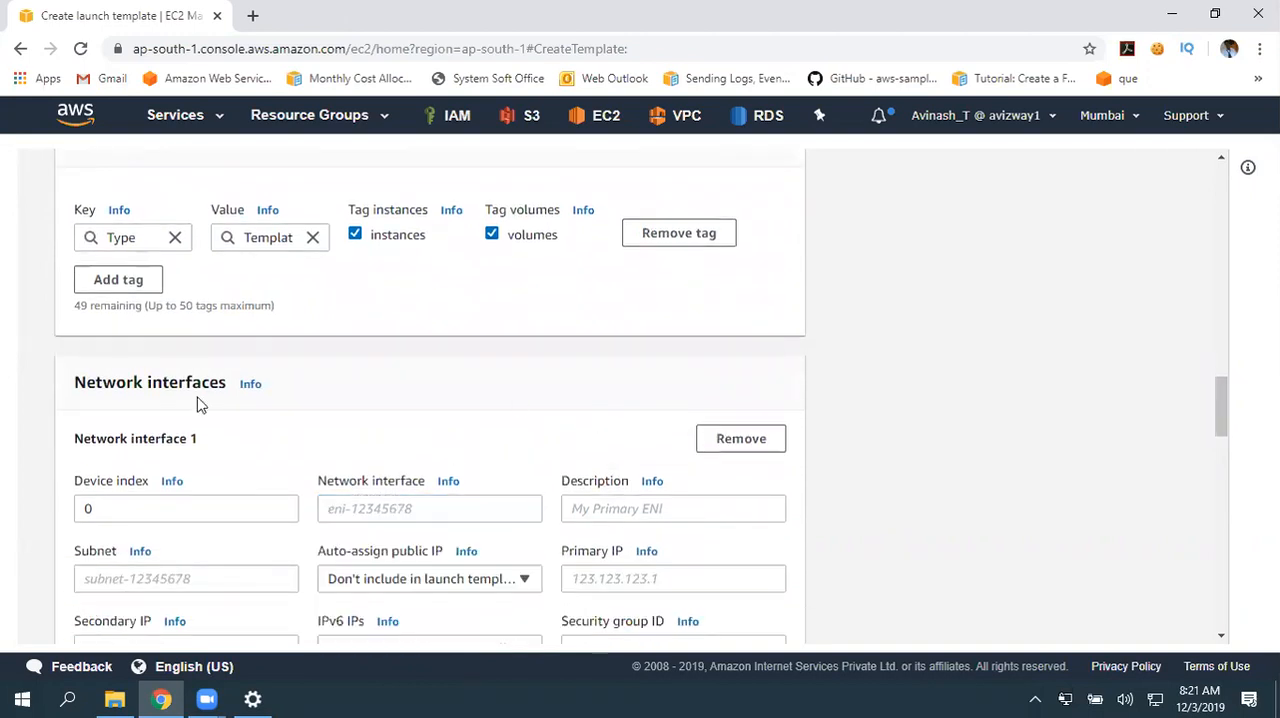
click(731, 440)
Reopen the template's advanced details and examine the purchasing option for requesting Spot Instances
scroll(829, 498, down, 2)
scroll(978, 429, down, 1)
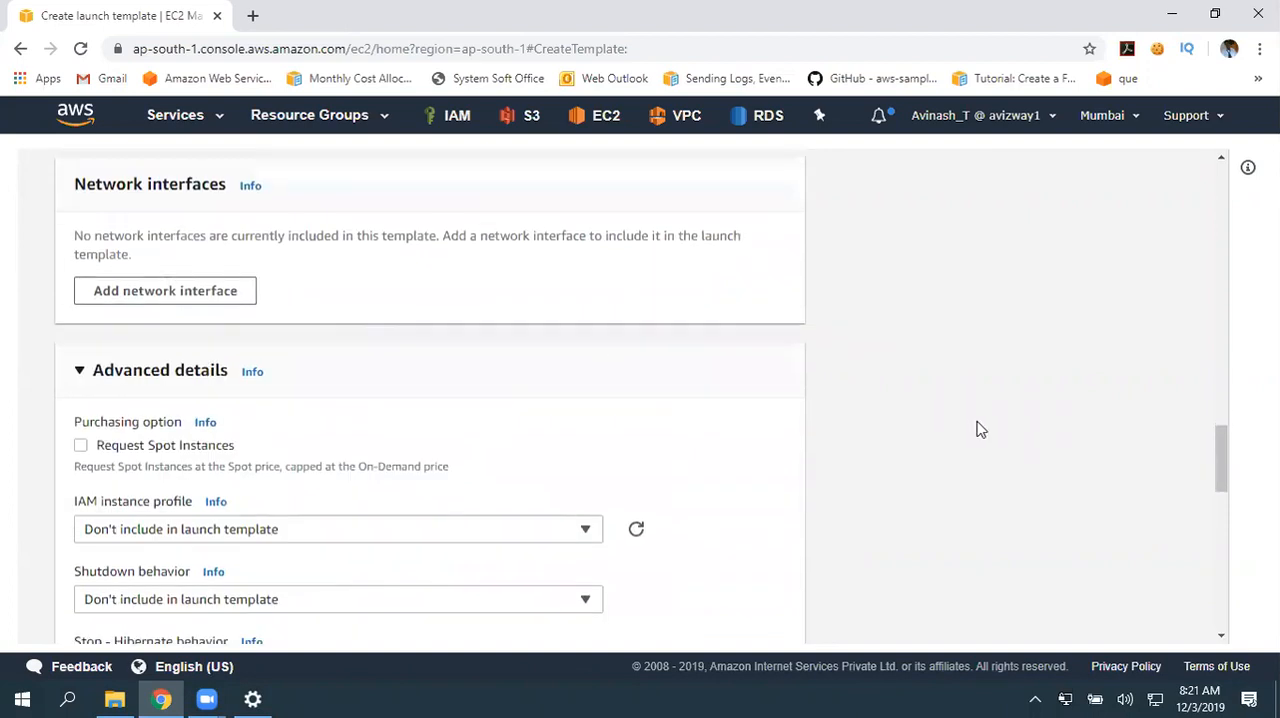
click(152, 290)
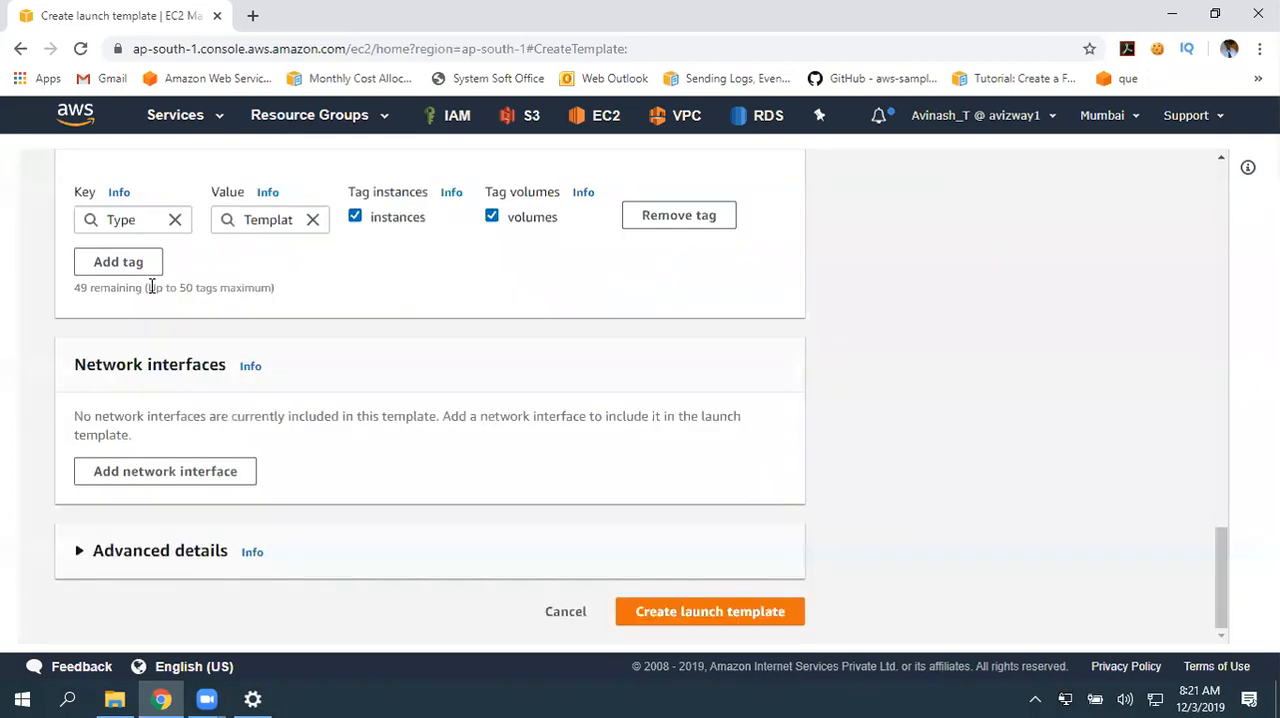
click(130, 556)
scroll(600, 486, down, 2)
scroll(165, 238, up, 2)
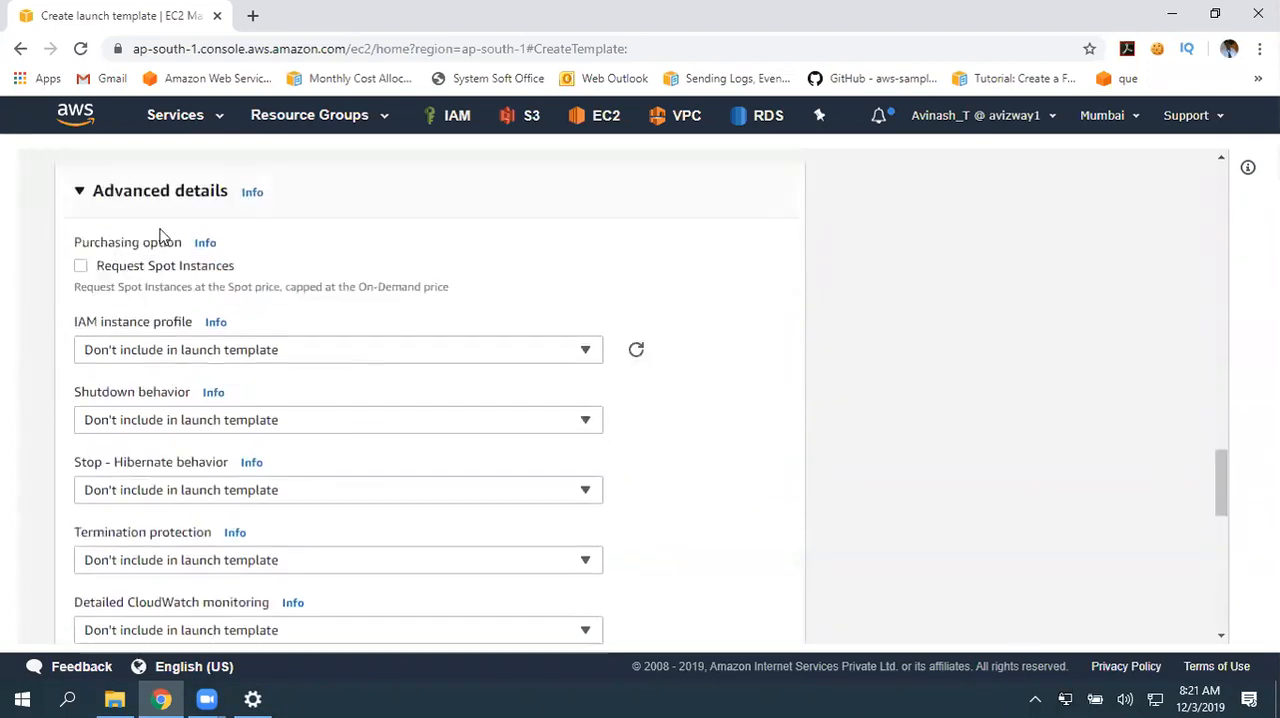
drag(54, 351, 218, 363)
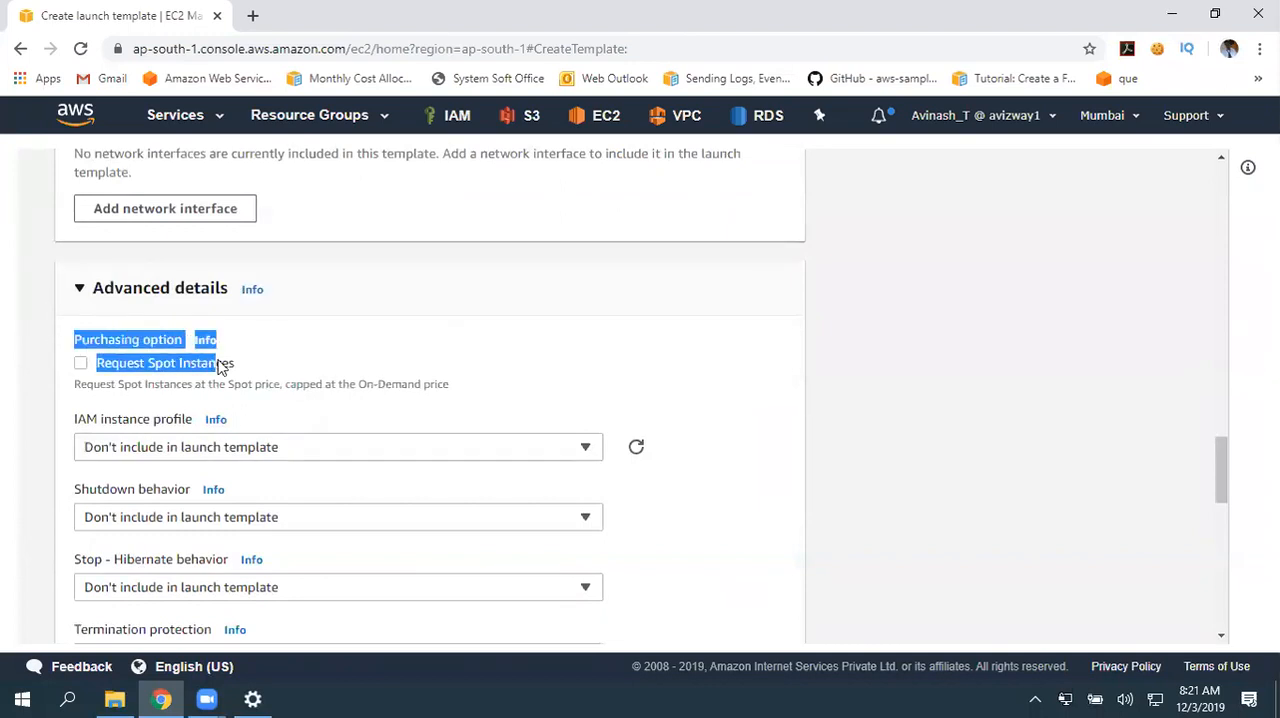
Keep Request Spot Instances turned off and set the IAM instance profile to AdminAccess
click(203, 370)
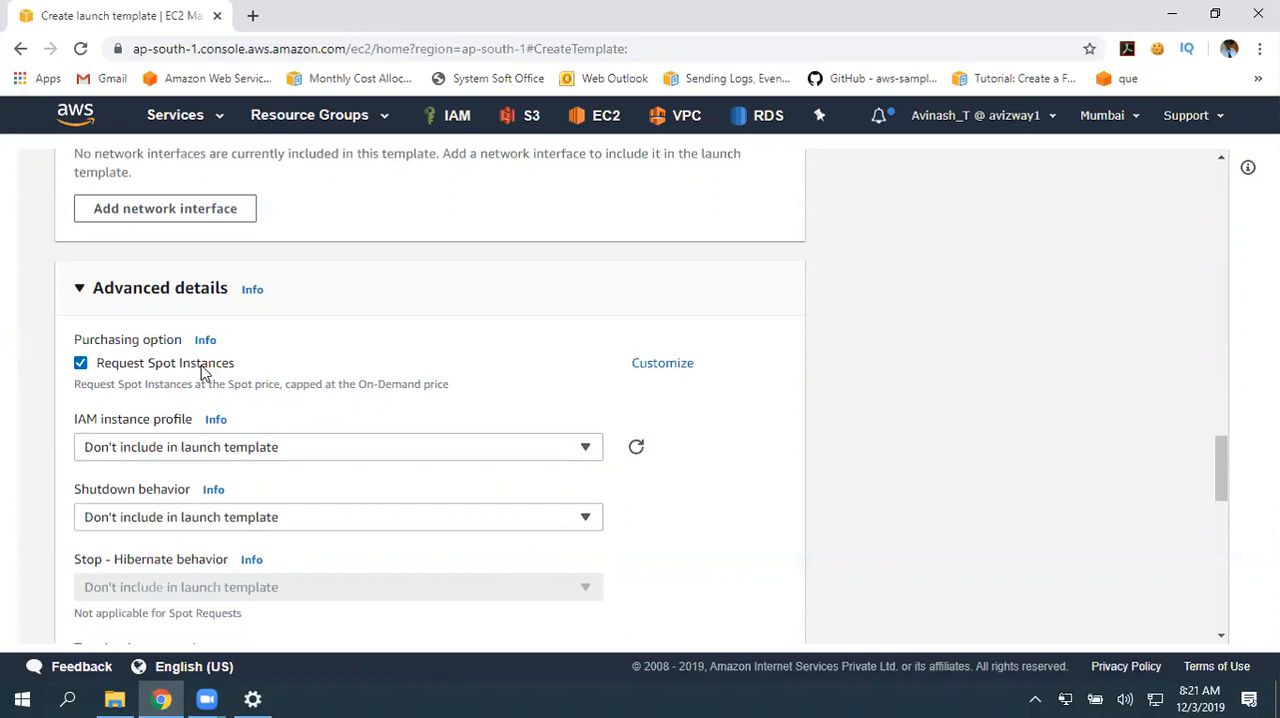
click(203, 370)
scroll(849, 397, down, 1)
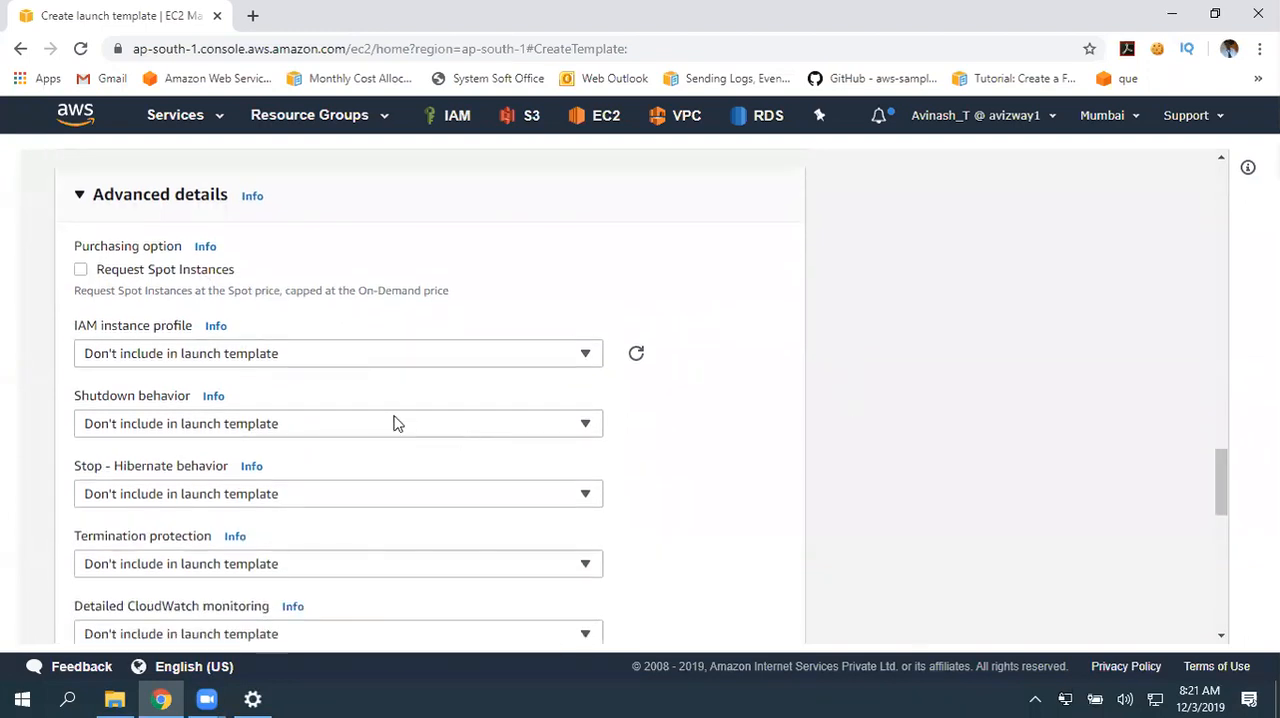
click(370, 356)
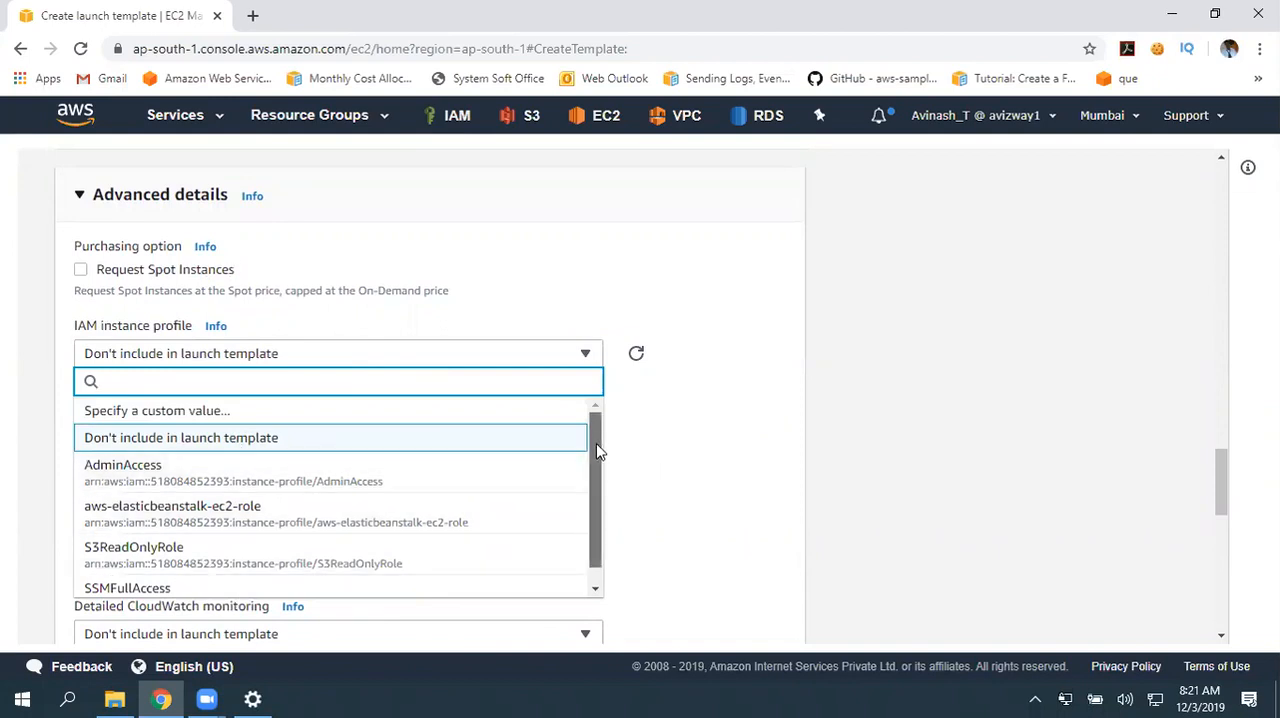
drag(597, 452, 600, 517)
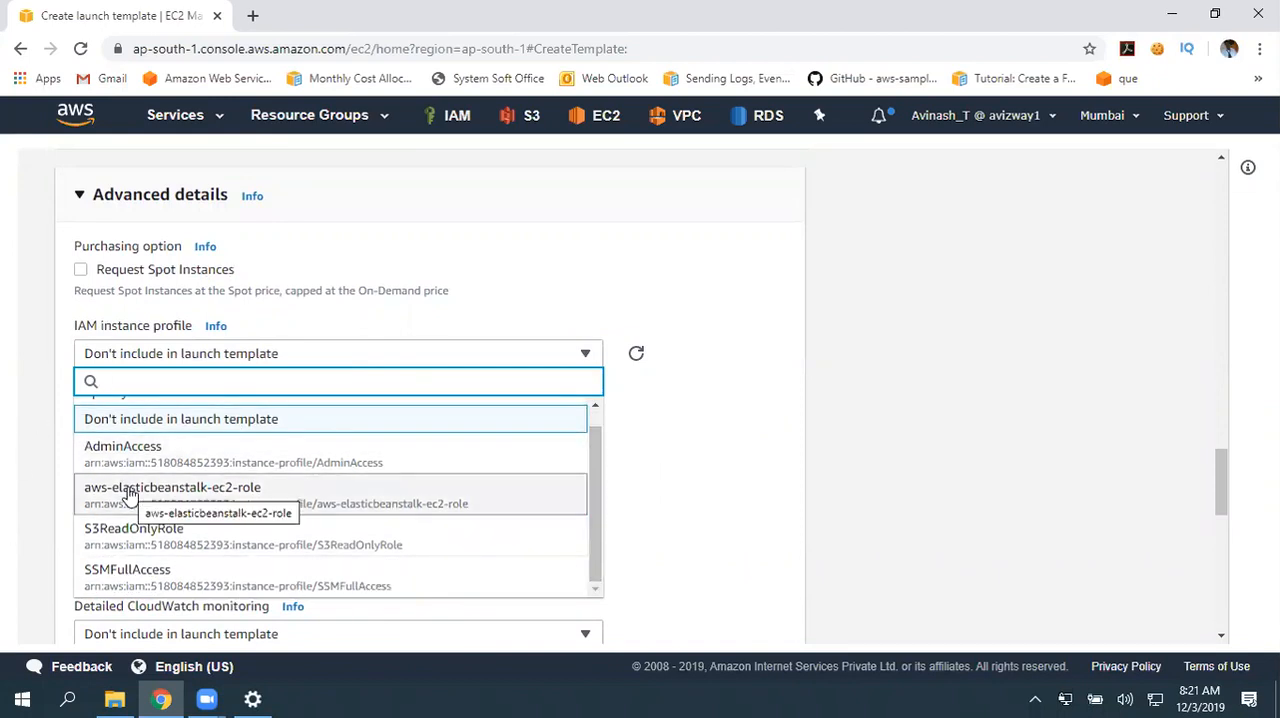
click(193, 447)
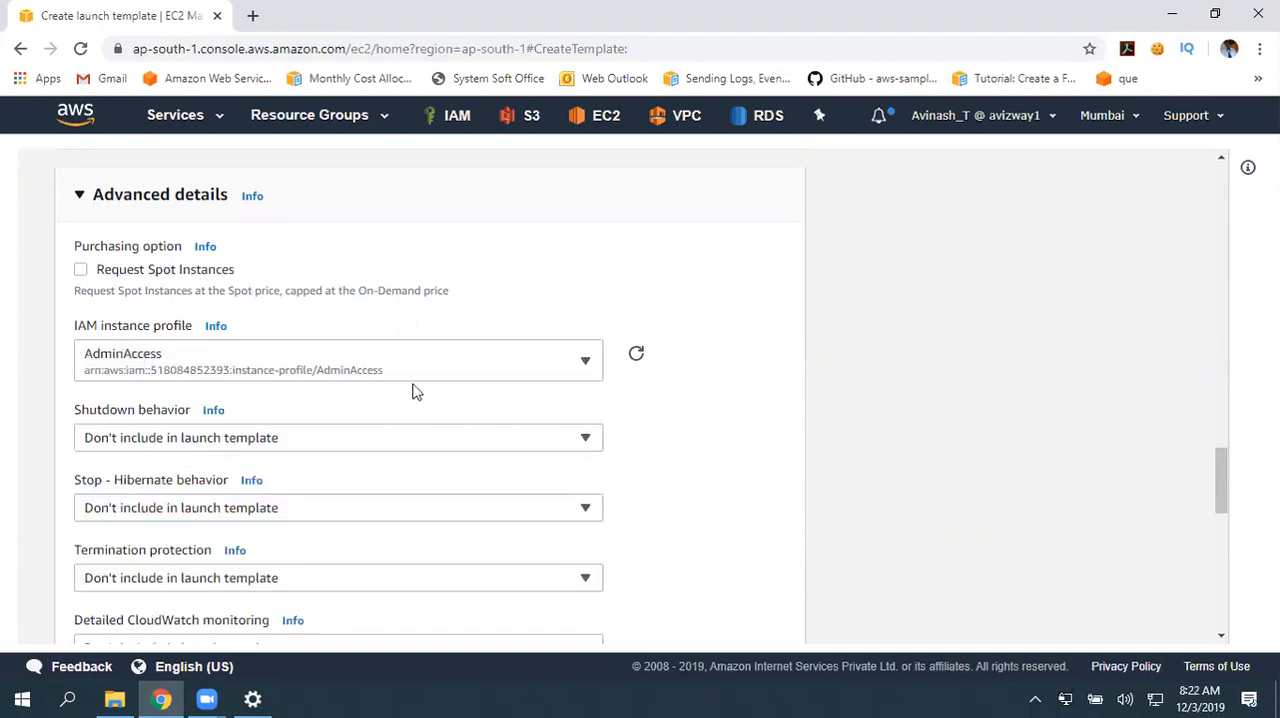
Set the shutdown behavior to Stop and leave the Stop - Hibernate behavior at Don't include in launch template
scroll(910, 381, down, 1)
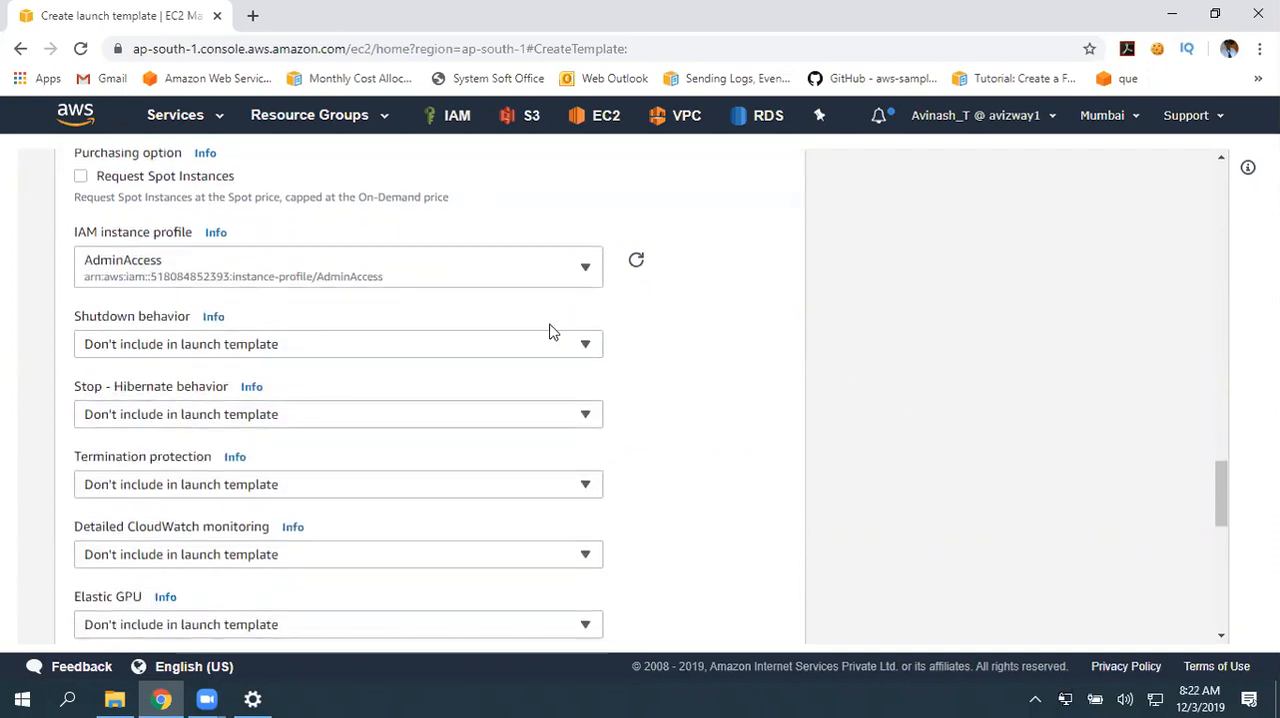
click(484, 345)
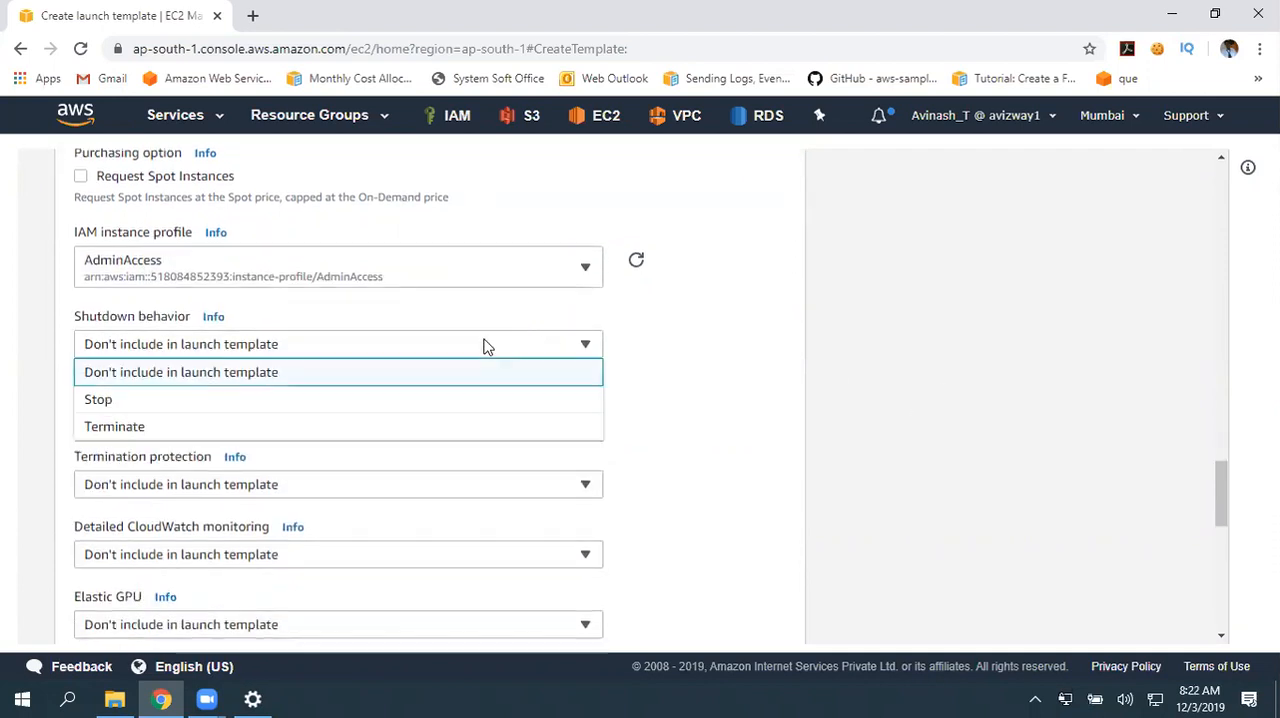
click(384, 402)
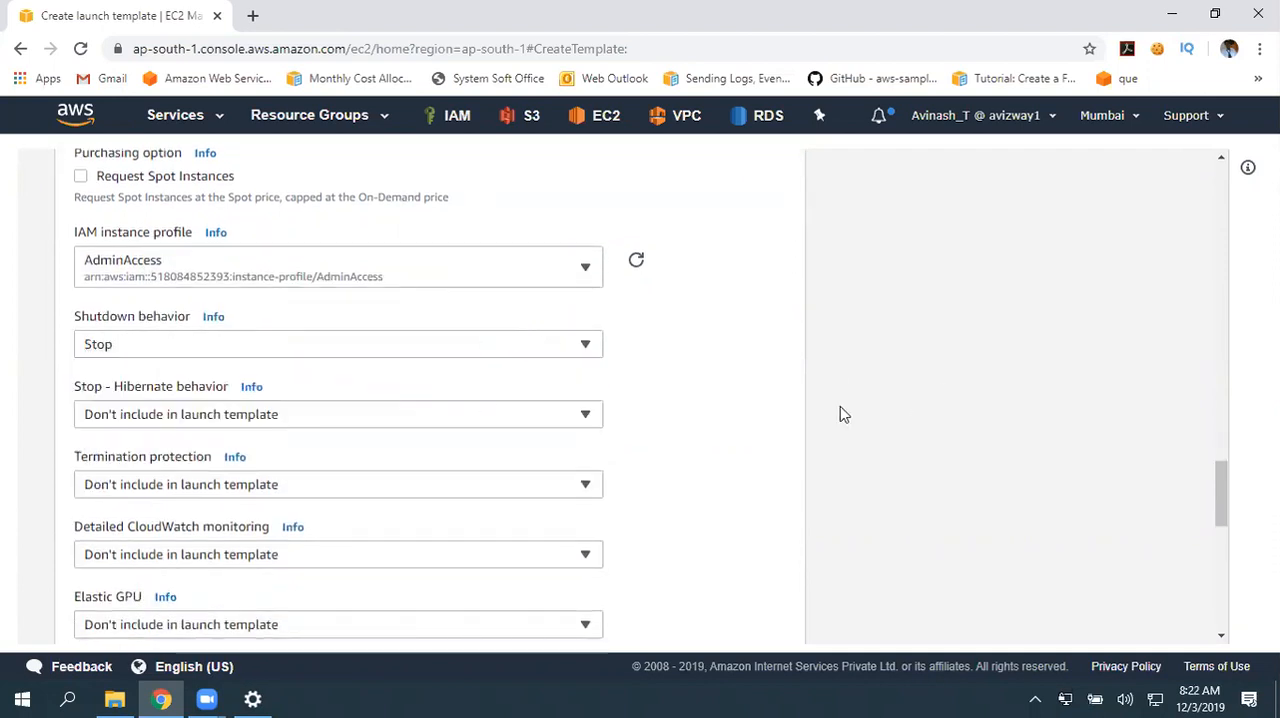
click(565, 425)
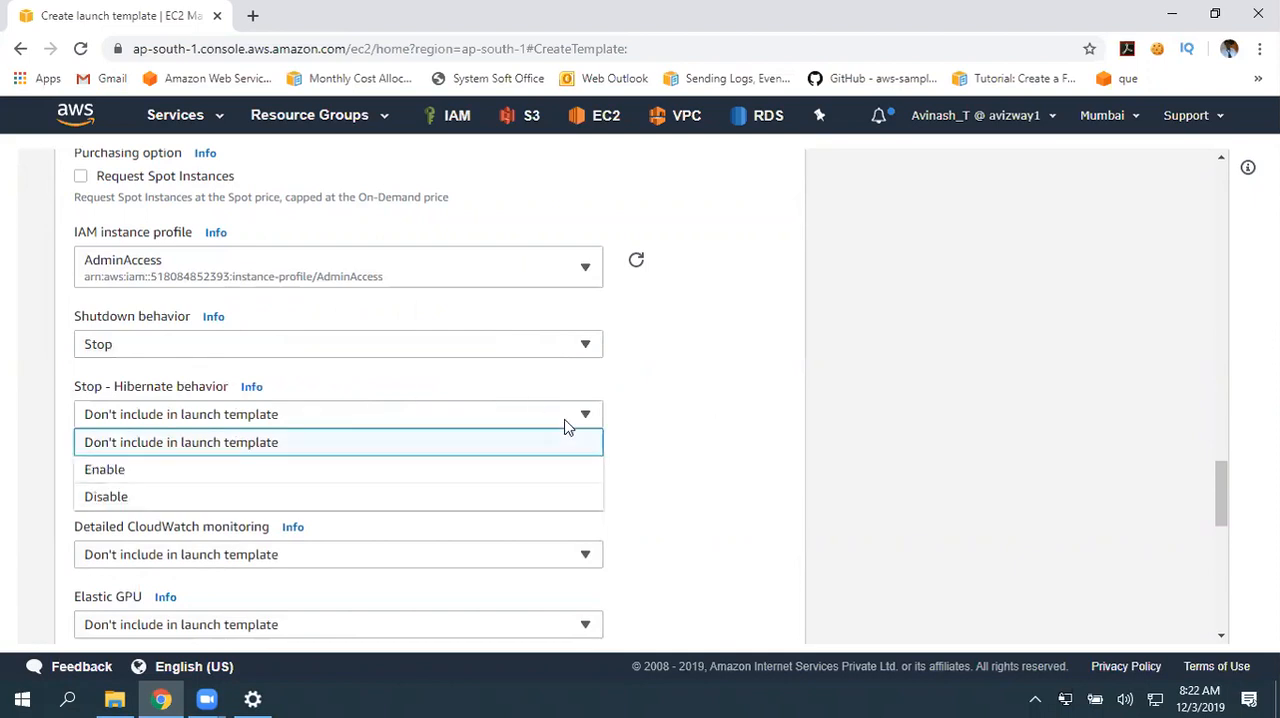
click(426, 470)
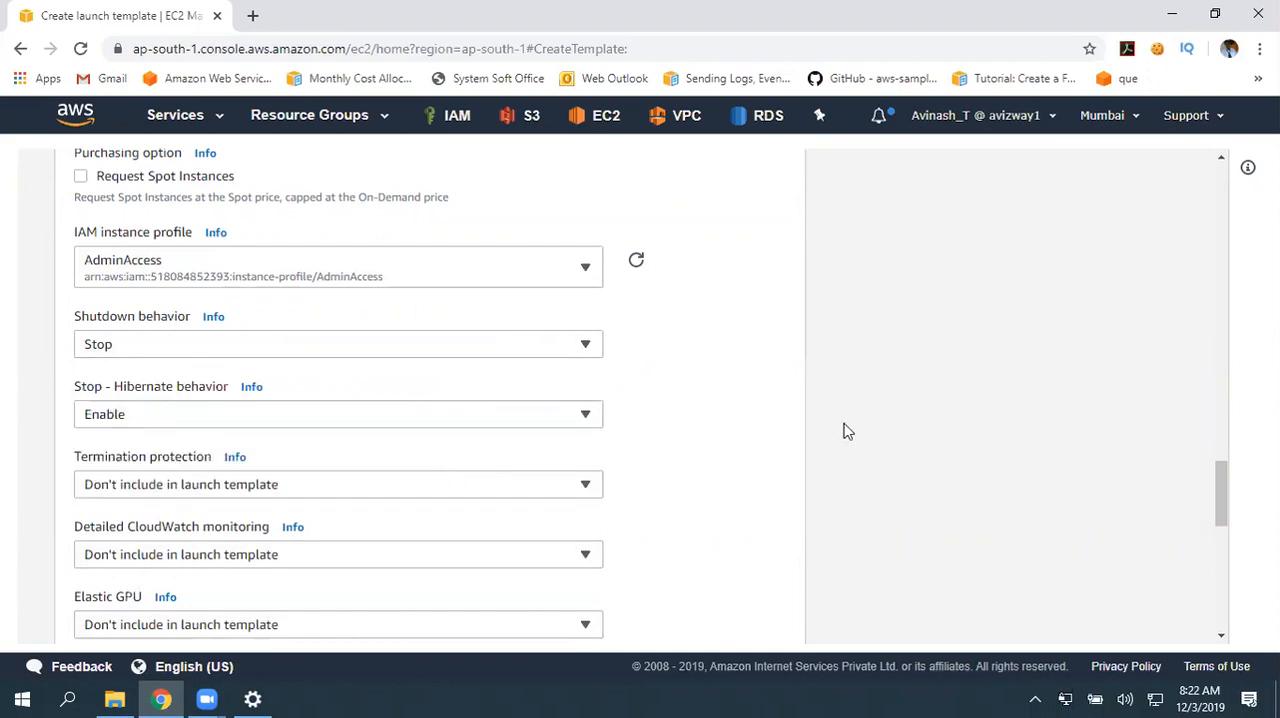
click(425, 410)
click(378, 440)
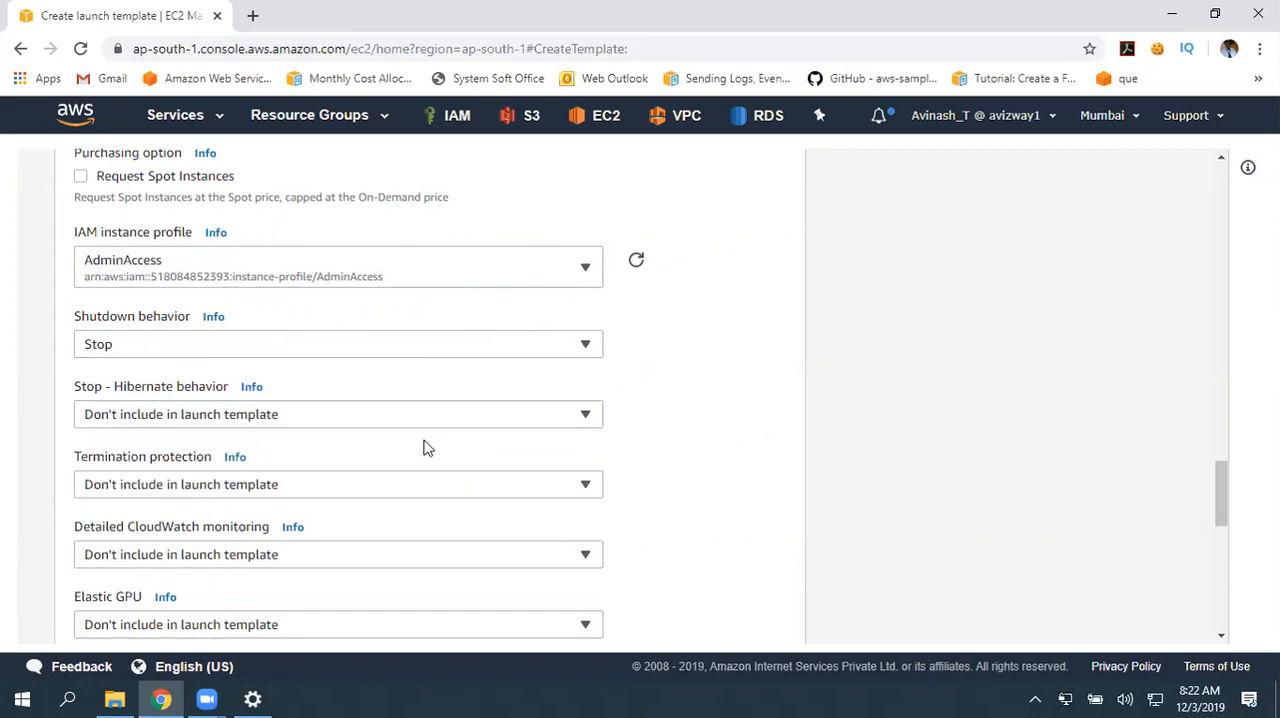
Set termination protection to Disable in the template's advanced details
scroll(149, 403, up, 3)
scroll(203, 440, down, 3)
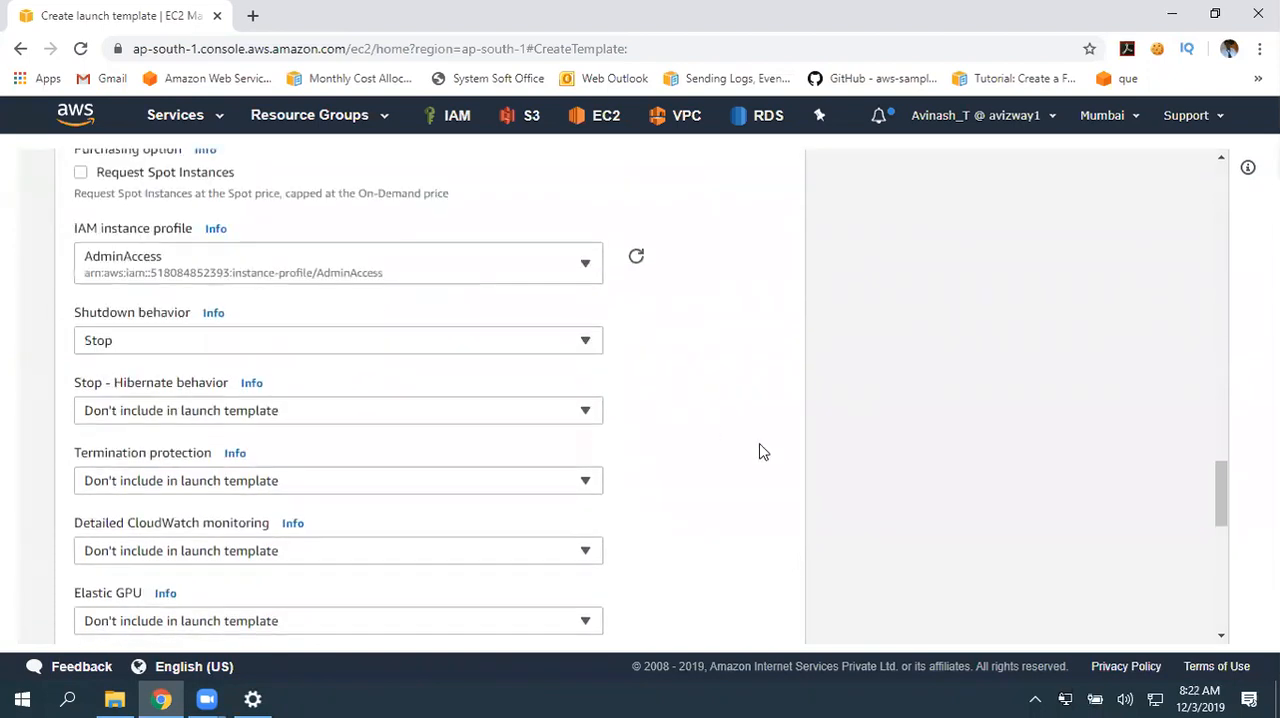
scroll(760, 452, down, 1)
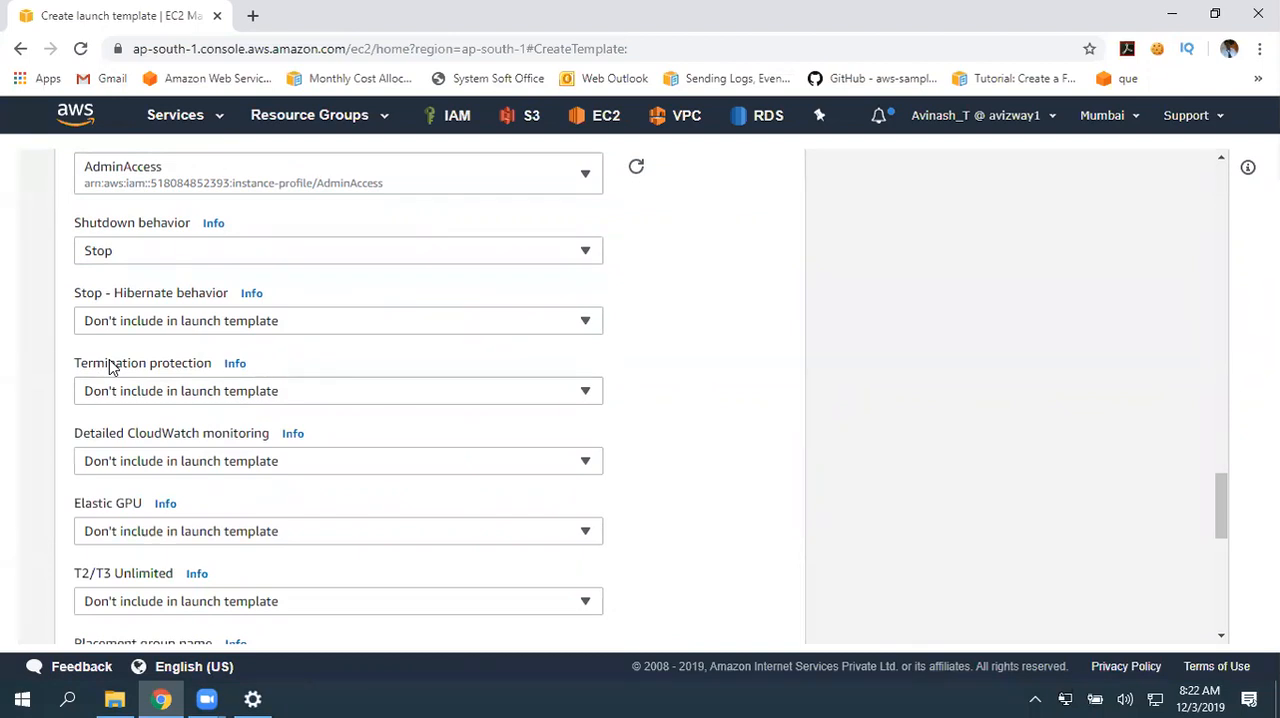
drag(74, 364, 794, 400)
scroll(754, 403, down, 1)
click(421, 312)
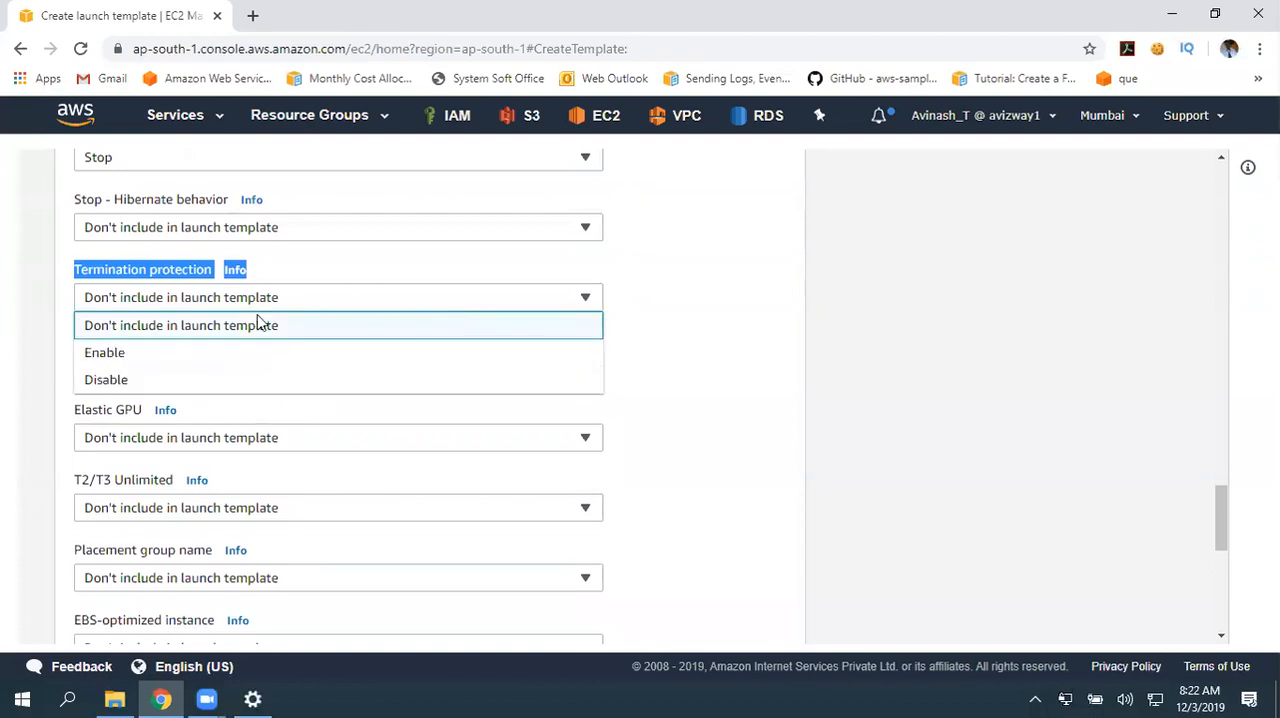
click(218, 350)
click(258, 300)
click(166, 374)
Look past the CloudWatch monitoring and other optional settings, and set the tenancy to Shared - run a shared hardware instance
scroll(282, 363, down, 1)
triple_click(142, 247)
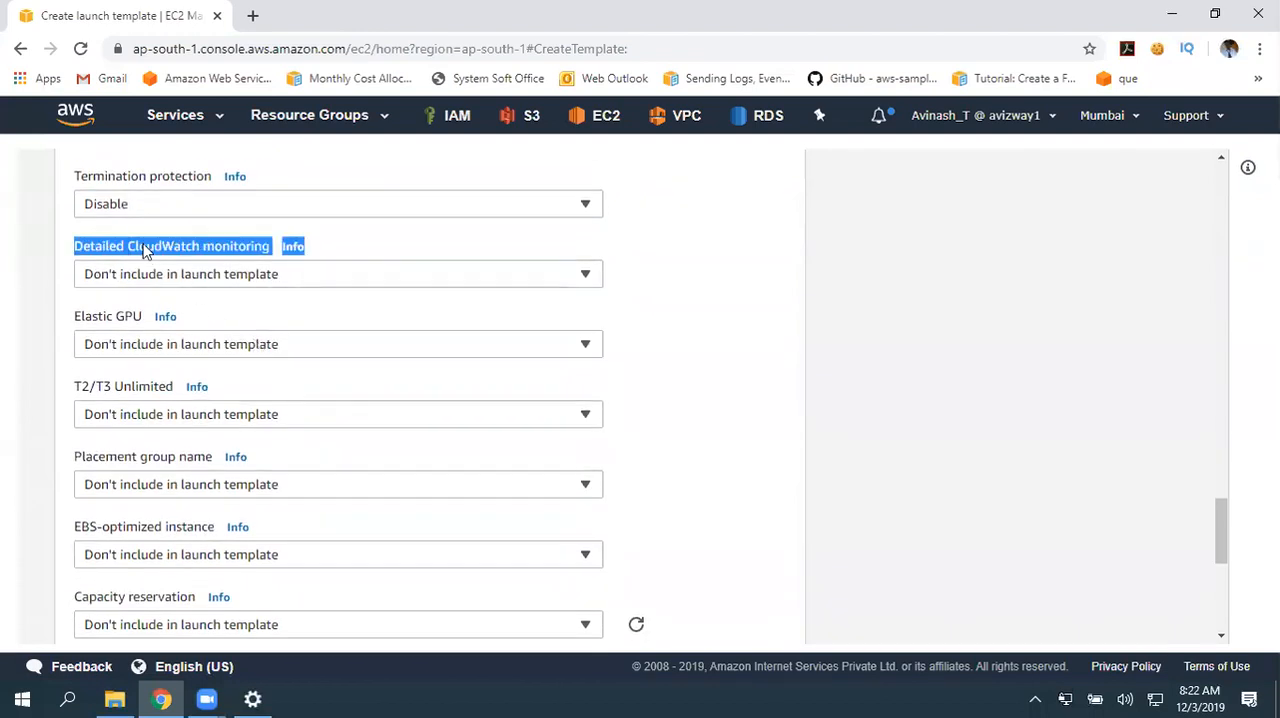
scroll(157, 371, down, 3)
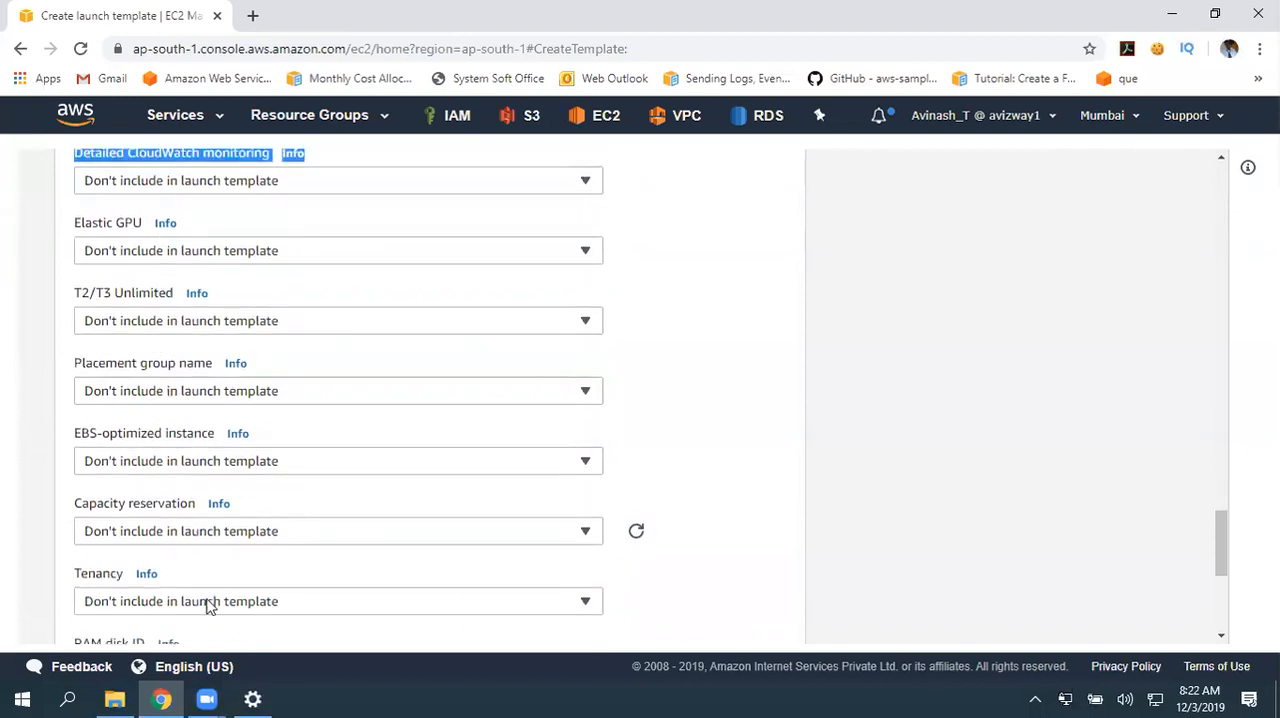
scroll(168, 440, down, 2)
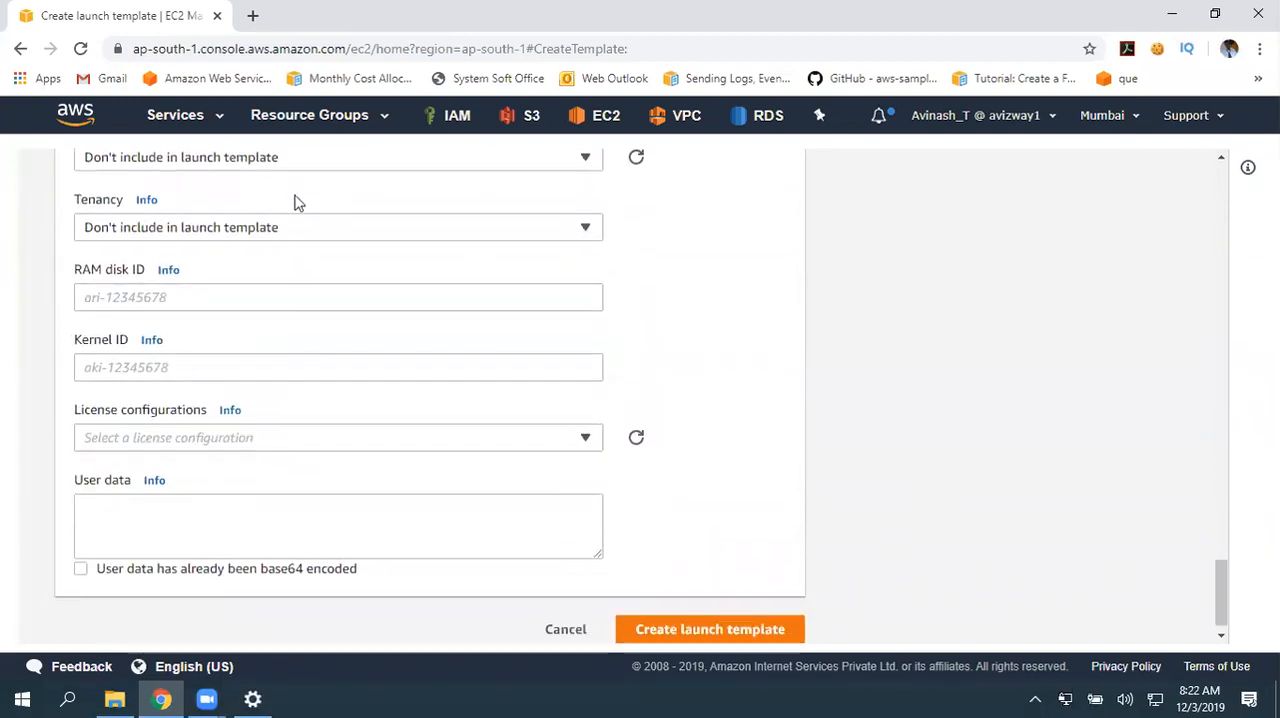
click(296, 234)
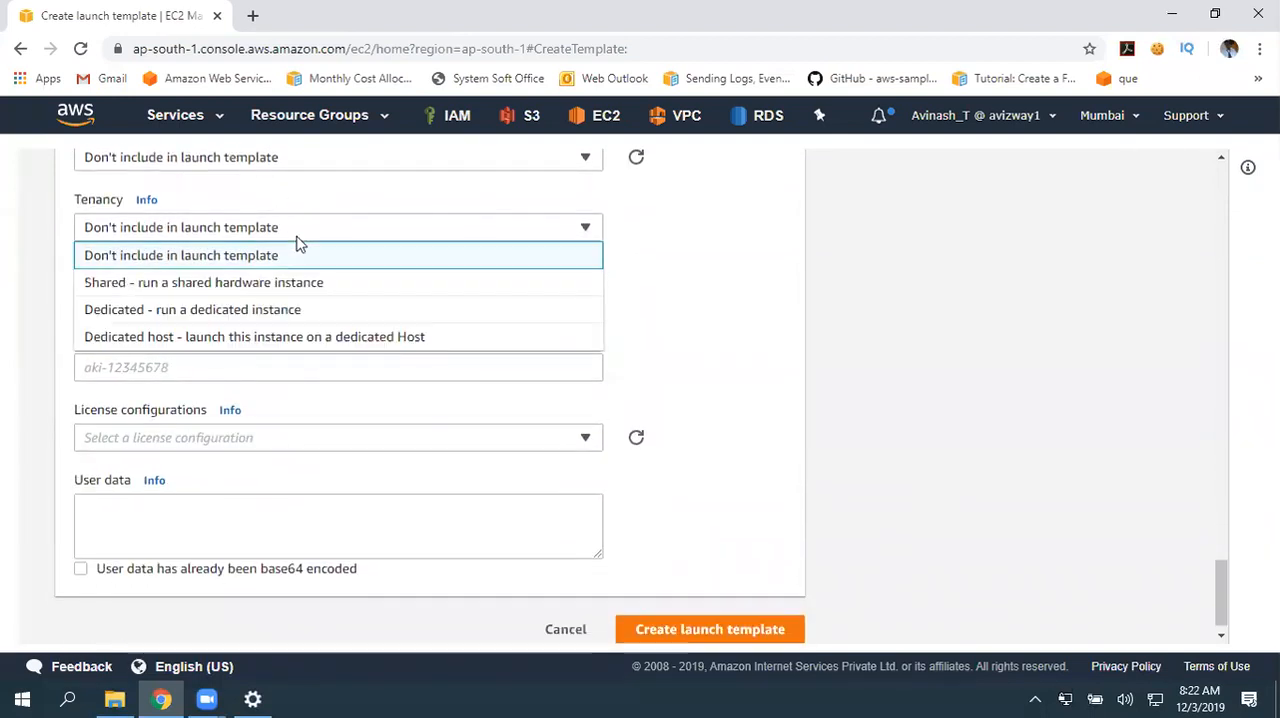
click(257, 287)
Create the launch template and display the refreshed list of launch templates
click(660, 624)
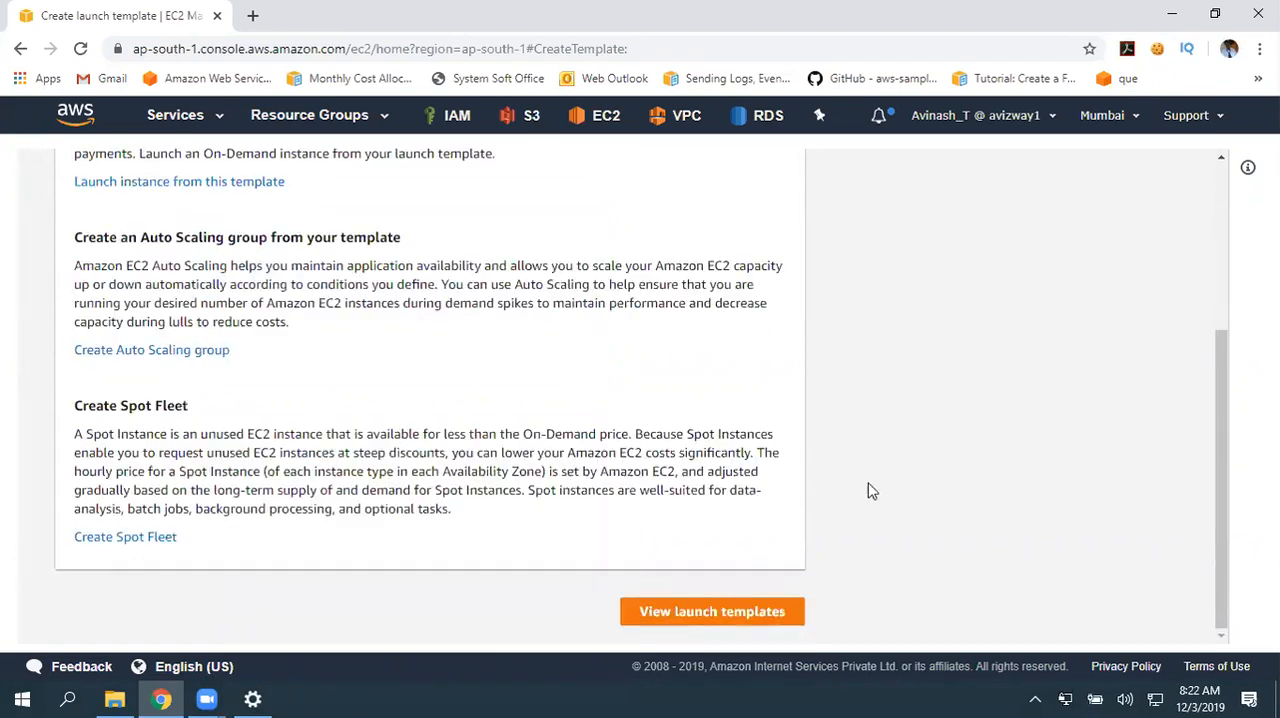
scroll(281, 484, up, 3)
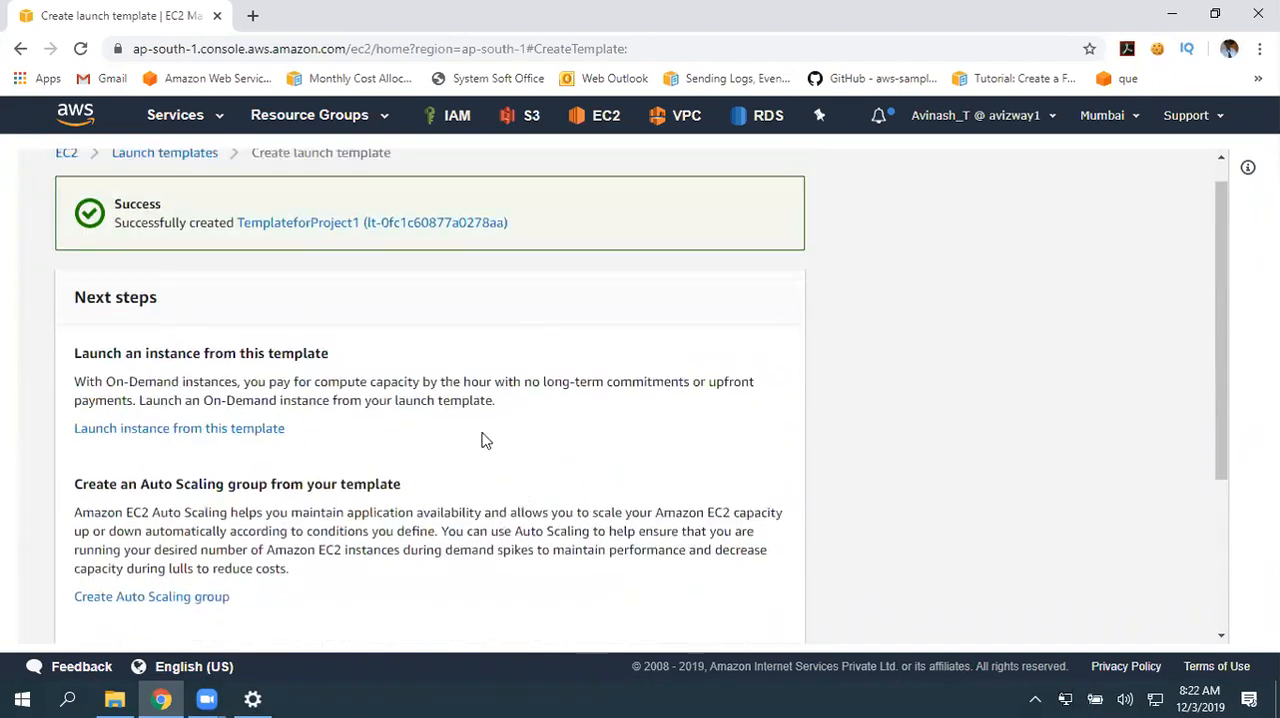
scroll(634, 391, down, 3)
click(700, 609)
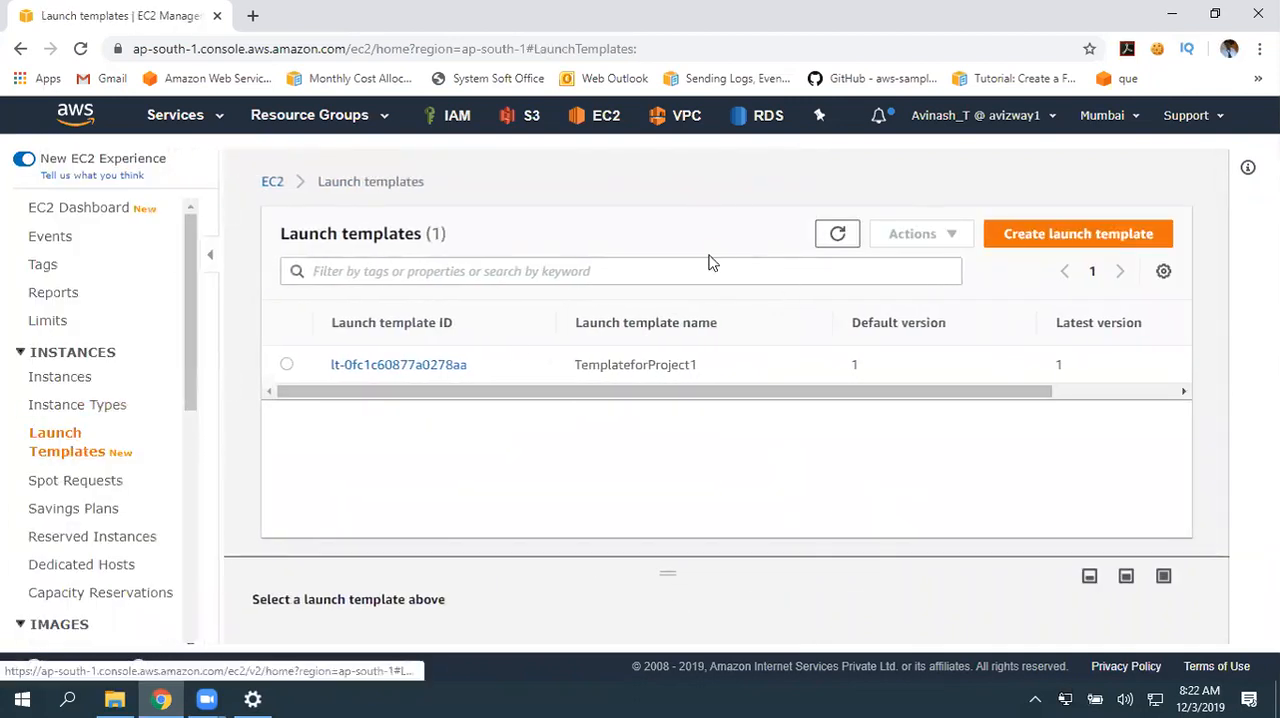
click(820, 242)
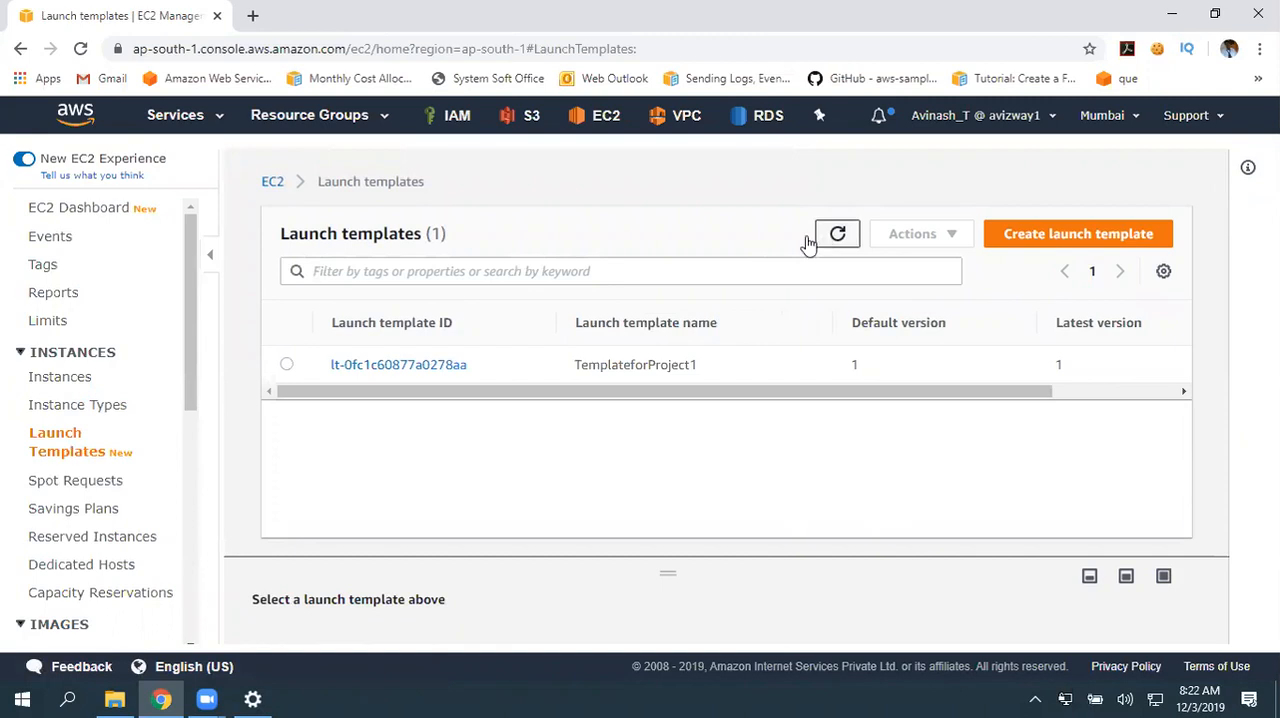
Start launching an instance from the TemplateforProject1 launch template
click(288, 365)
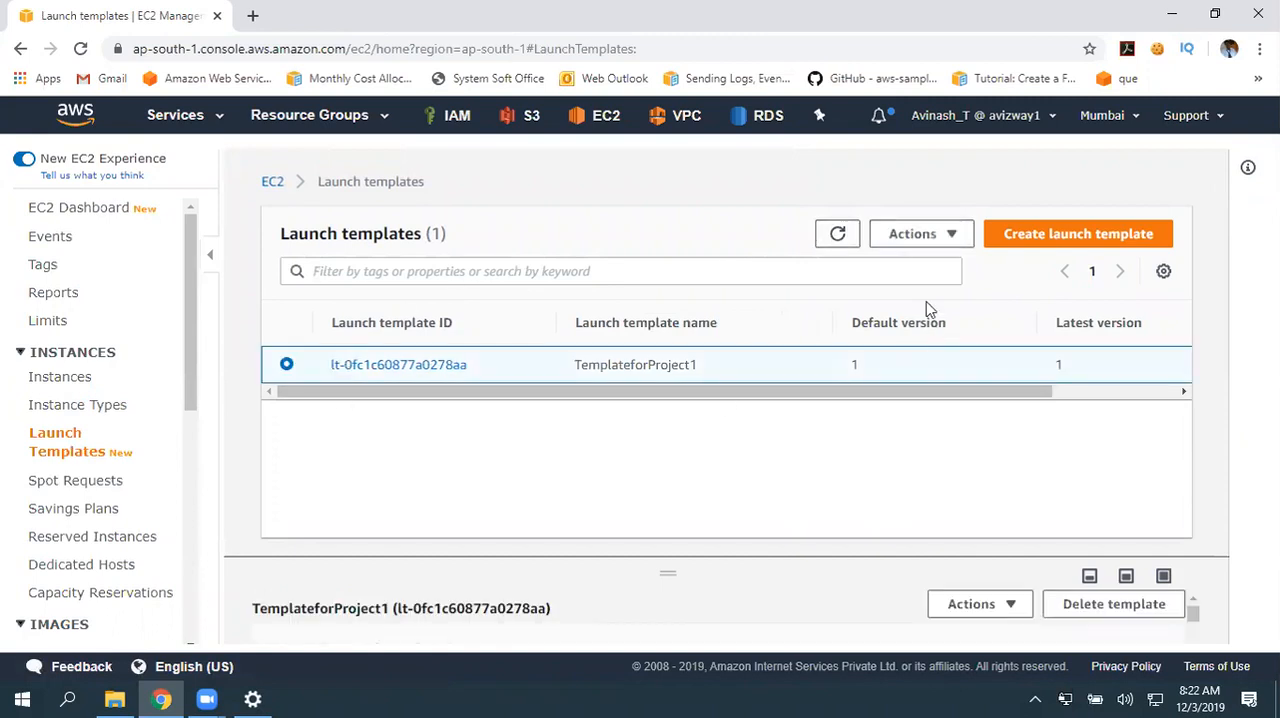
click(903, 240)
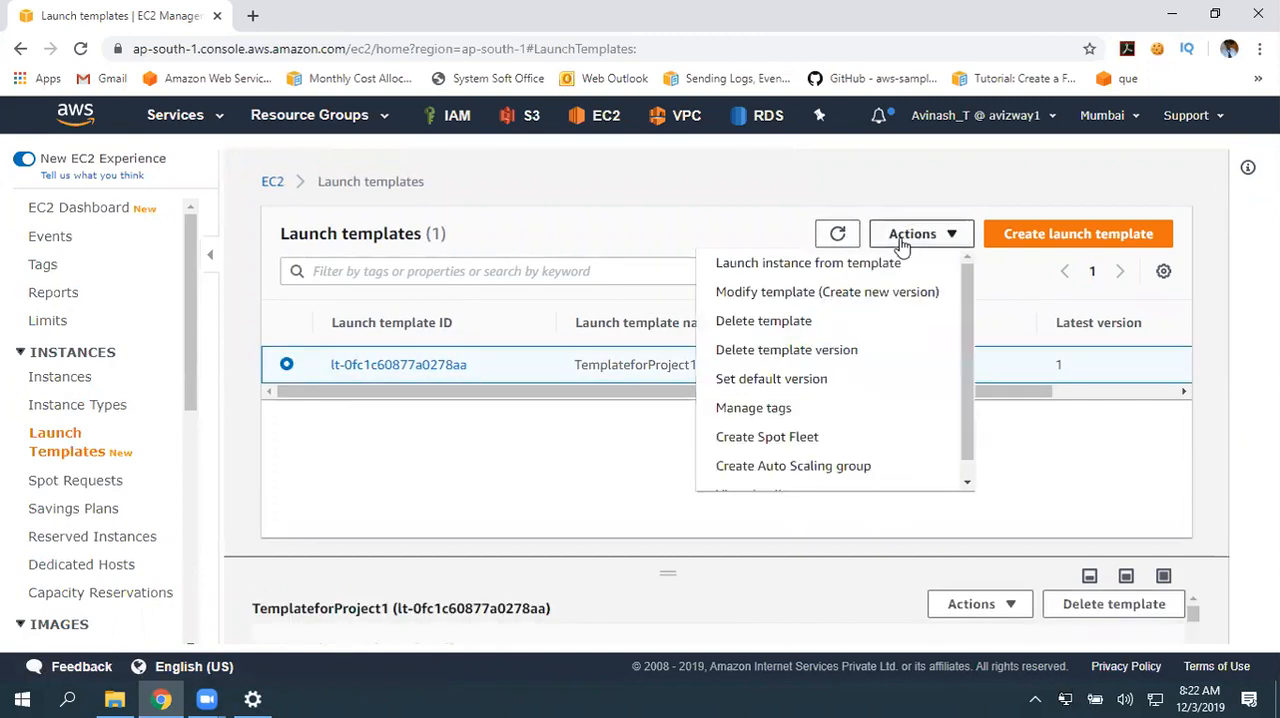
click(779, 270)
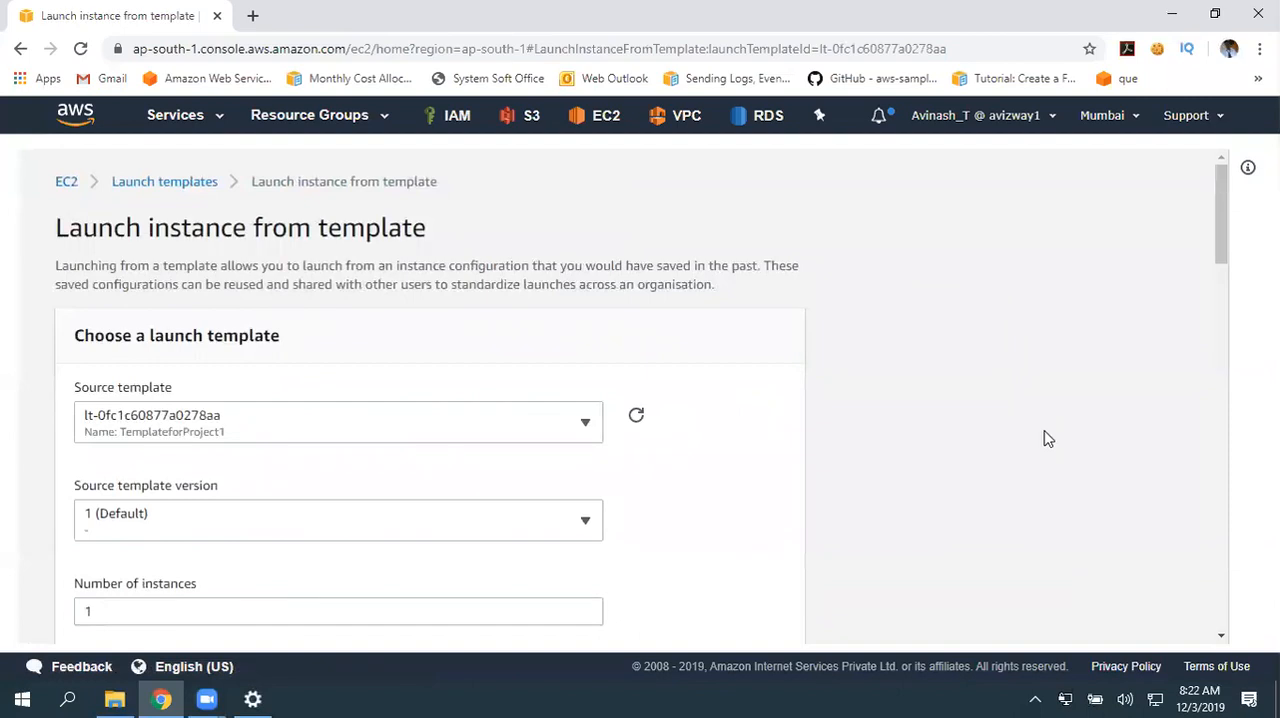
Choose TemplateforProject1 as the source template for the new instance
scroll(774, 435, down, 1)
click(408, 332)
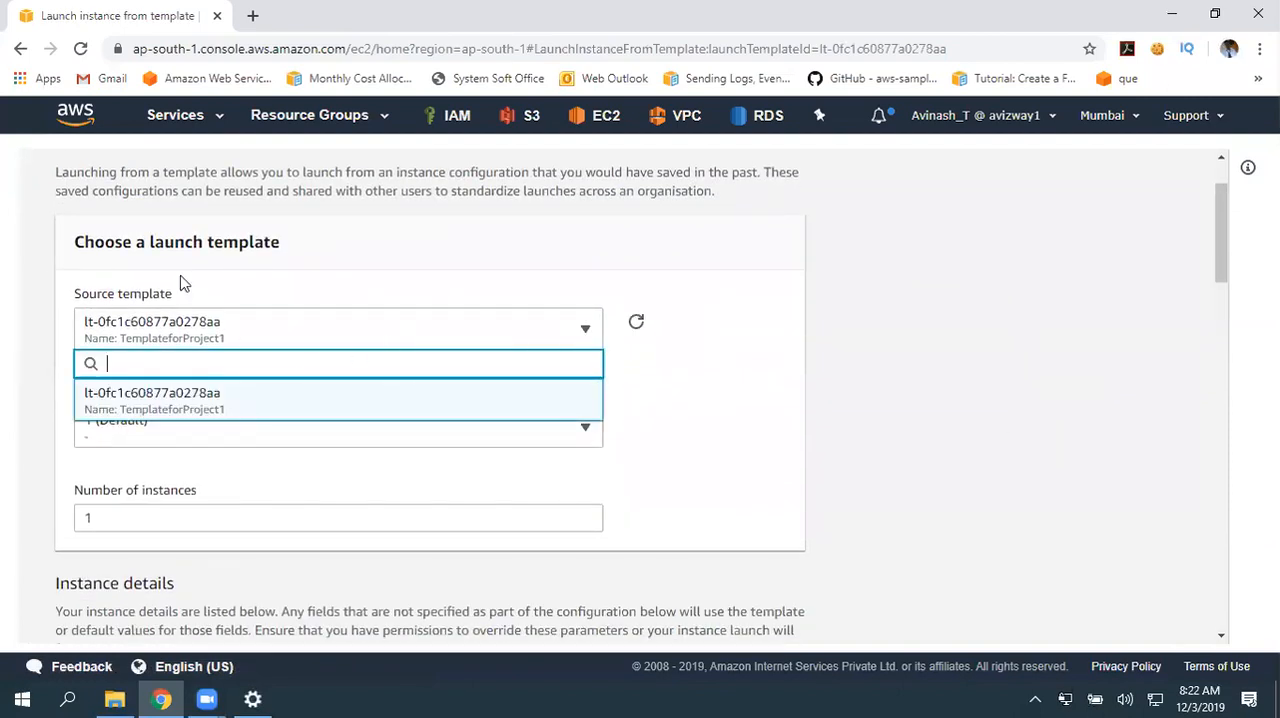
click(170, 420)
scroll(1006, 357, down, 1)
click(206, 418)
click(987, 372)
Review the AMI, instance type, key pair, network settings, storage and tags filled in from the template
scroll(987, 372, down, 3)
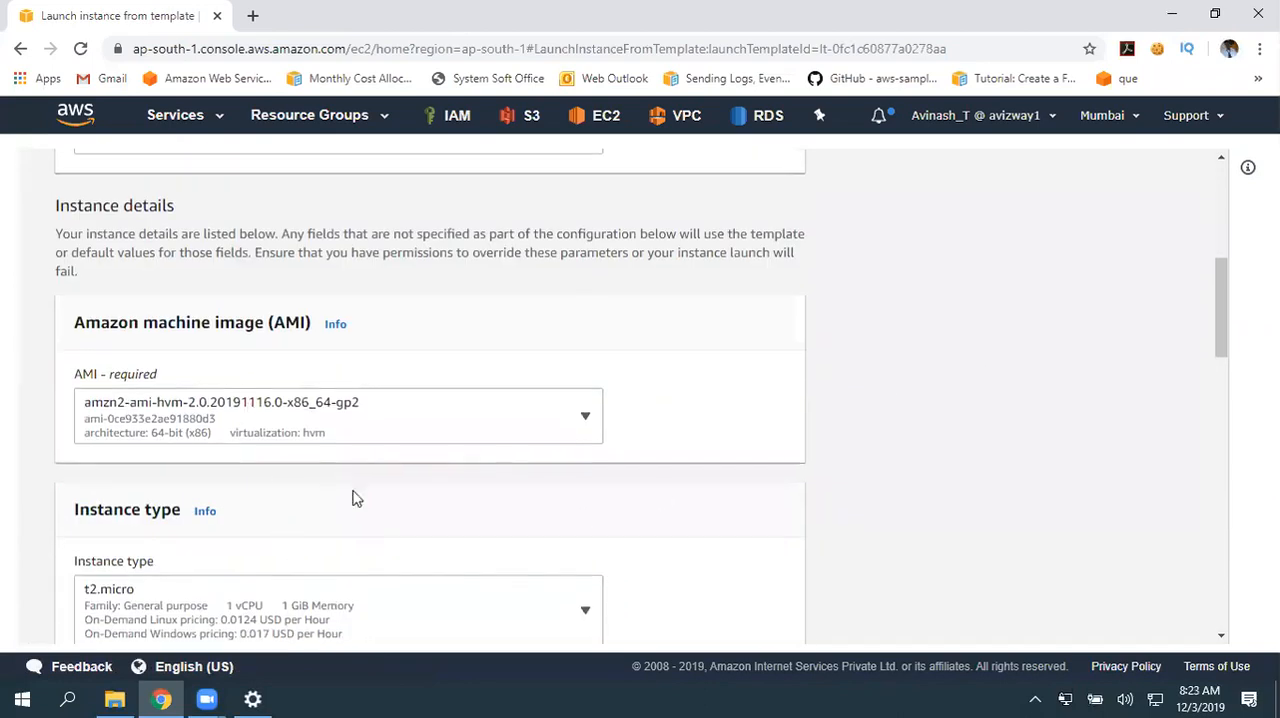
scroll(352, 497, down, 2)
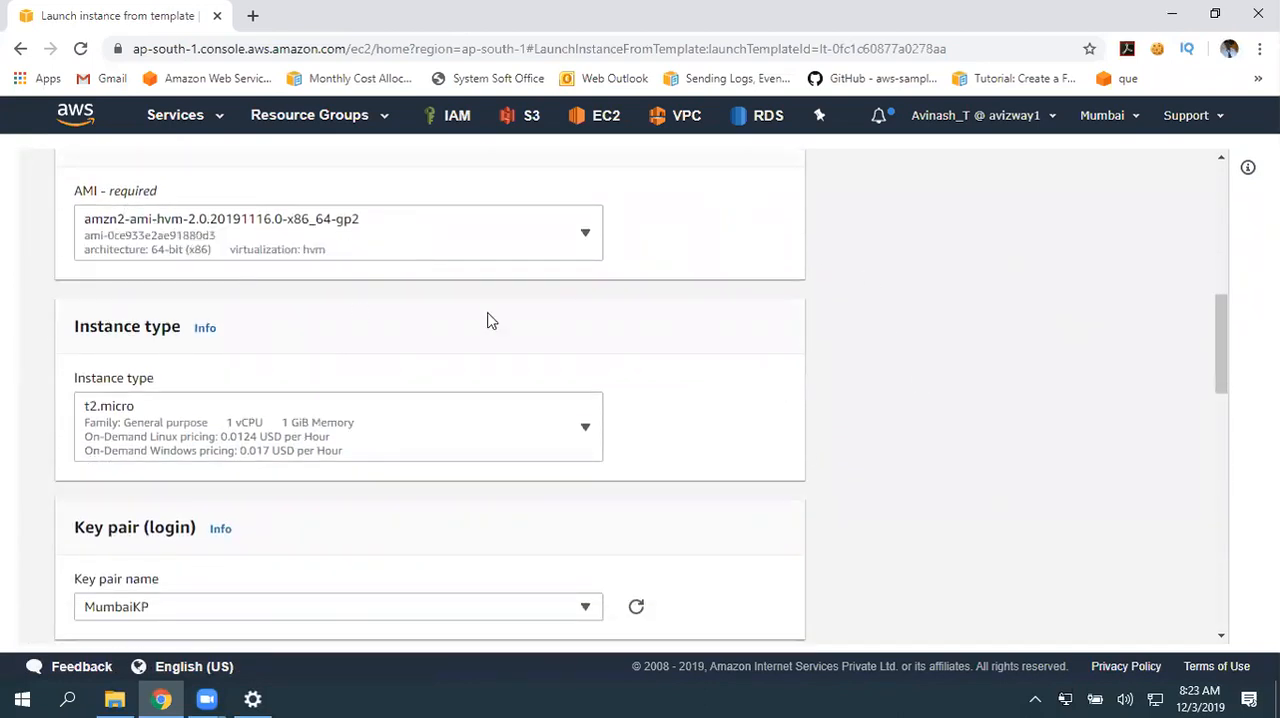
scroll(360, 420, down, 1)
scroll(171, 435, down, 4)
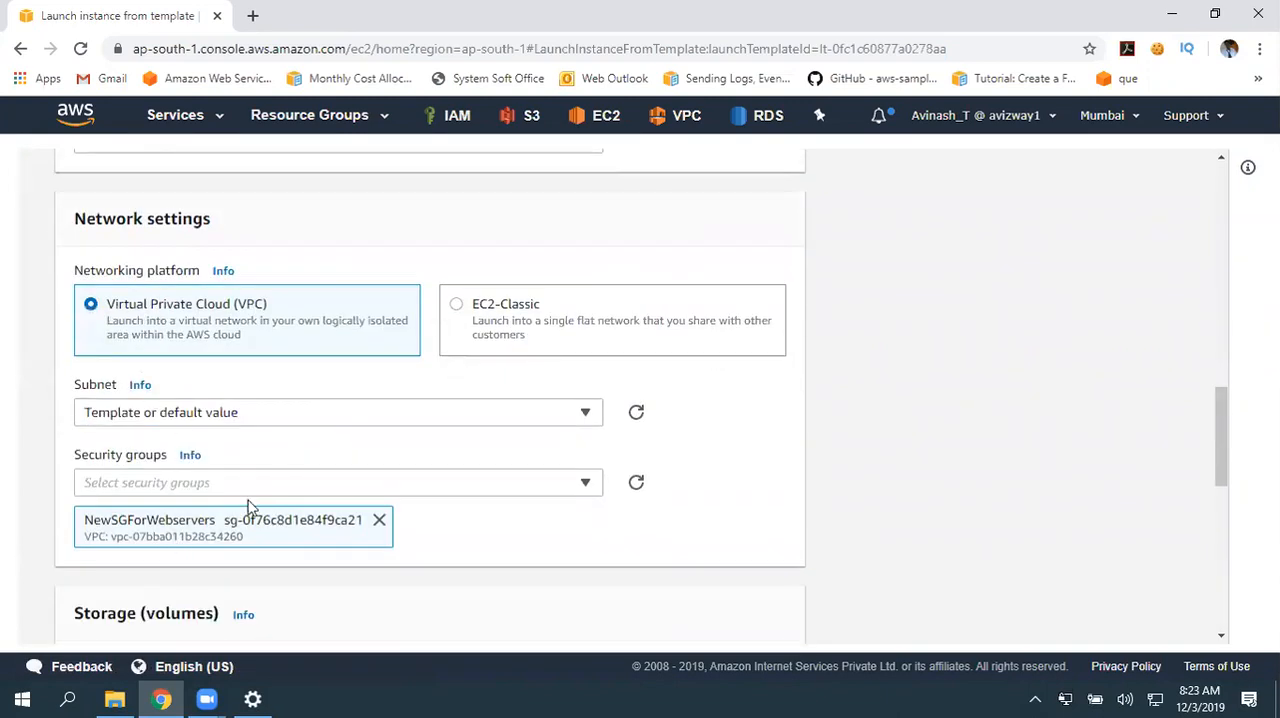
scroll(250, 505, down, 3)
scroll(220, 430, down, 3)
scroll(200, 420, up, 2)
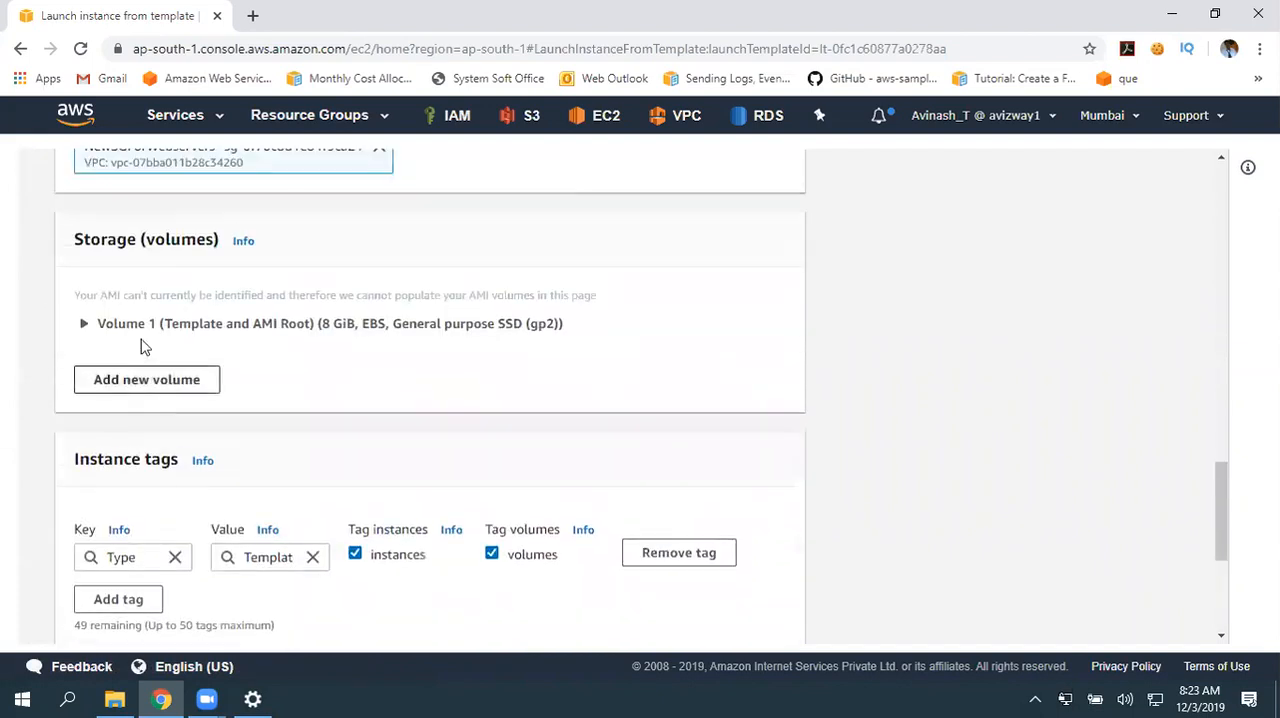
scroll(200, 400, down, 3)
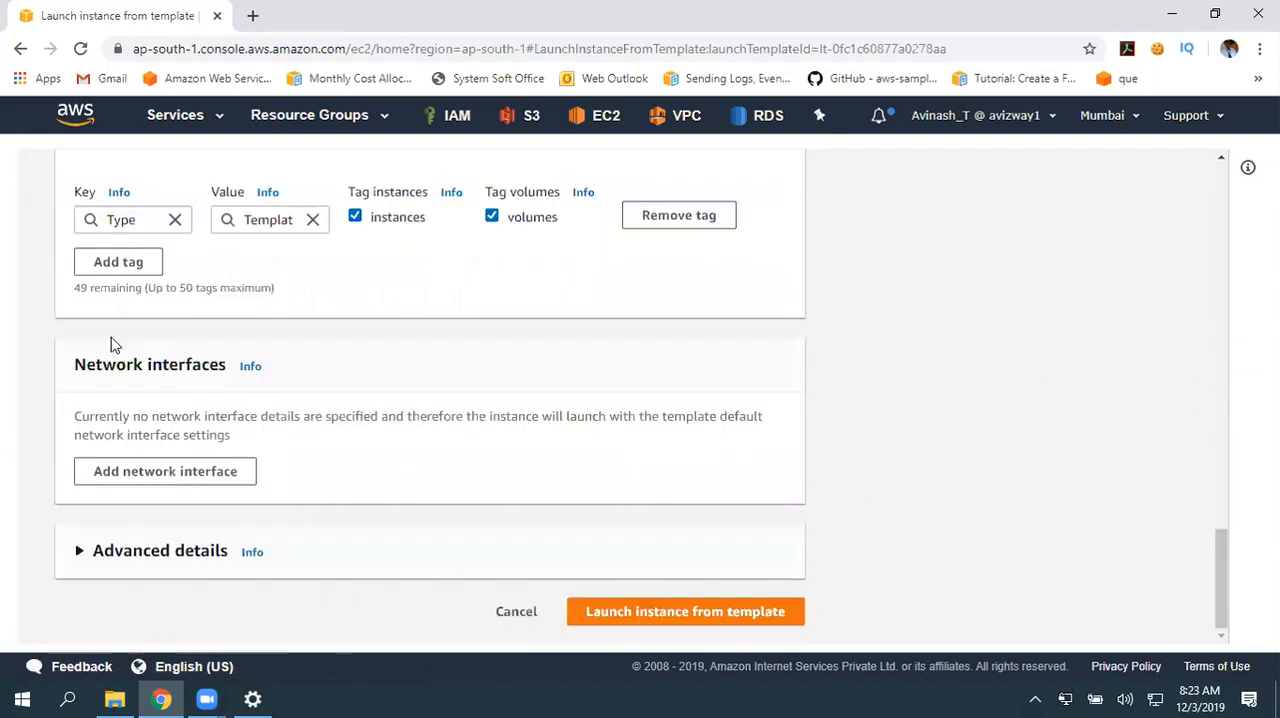
Launch the instance from the template and open the list of EC2 instances
click(646, 613)
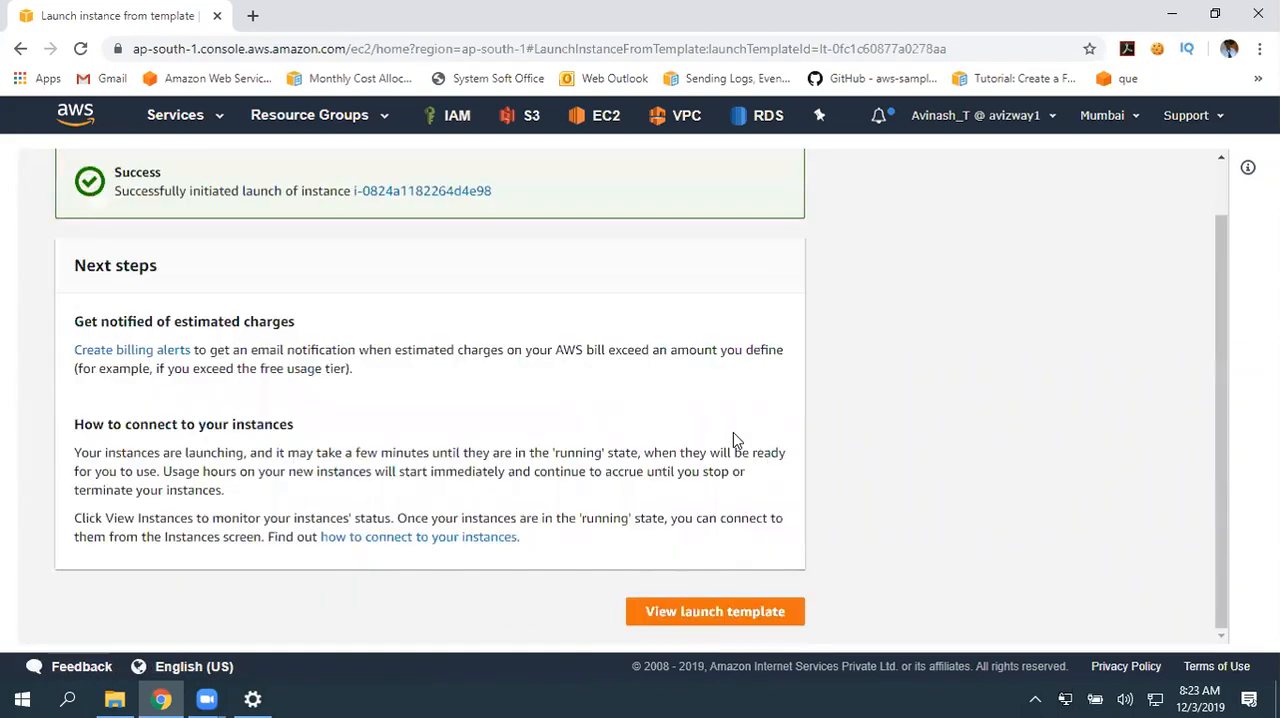
click(703, 617)
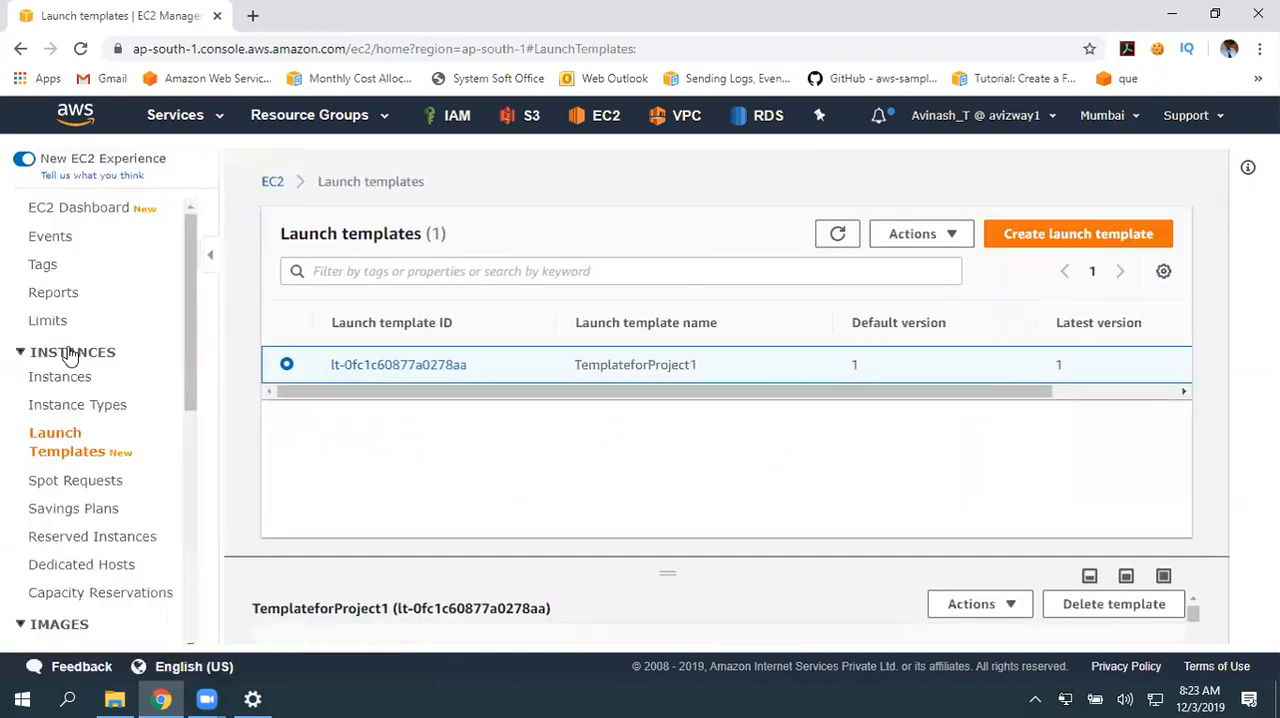
click(60, 376)
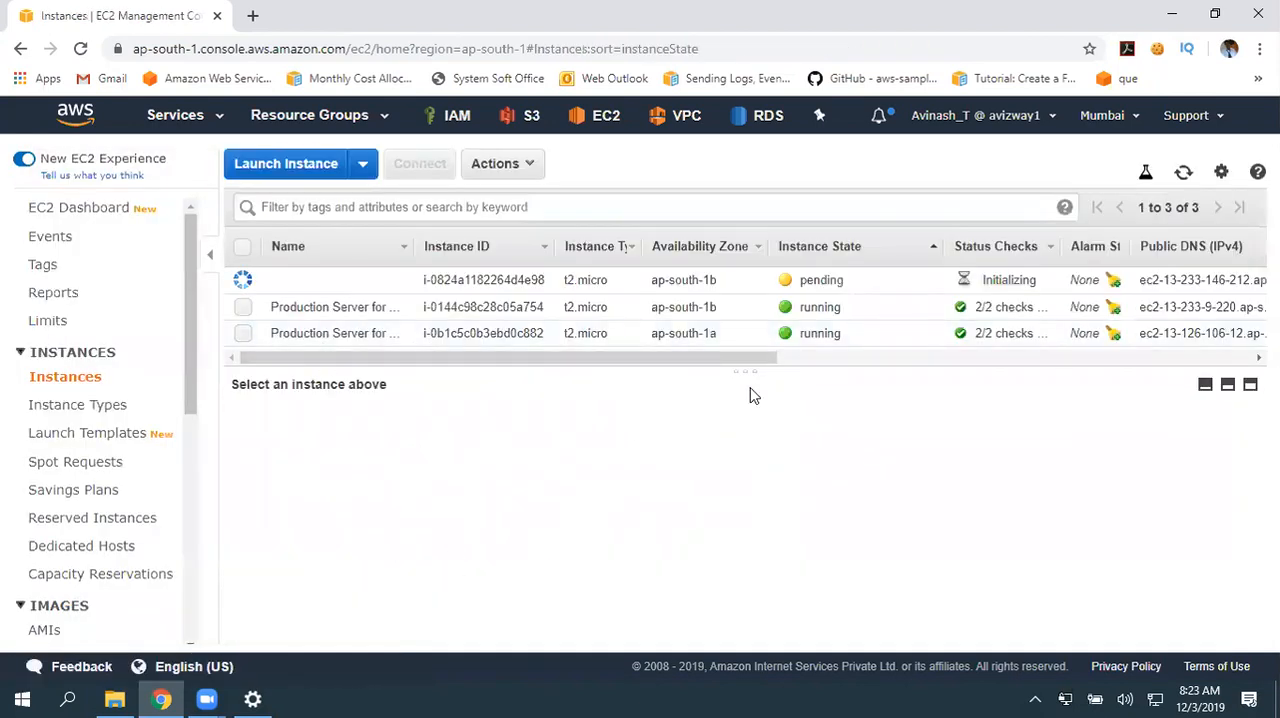
Select the newly launched instance, enlarge its details area and examine its description
drag(744, 372, 734, 330)
click(251, 283)
scroll(724, 452, down, 1)
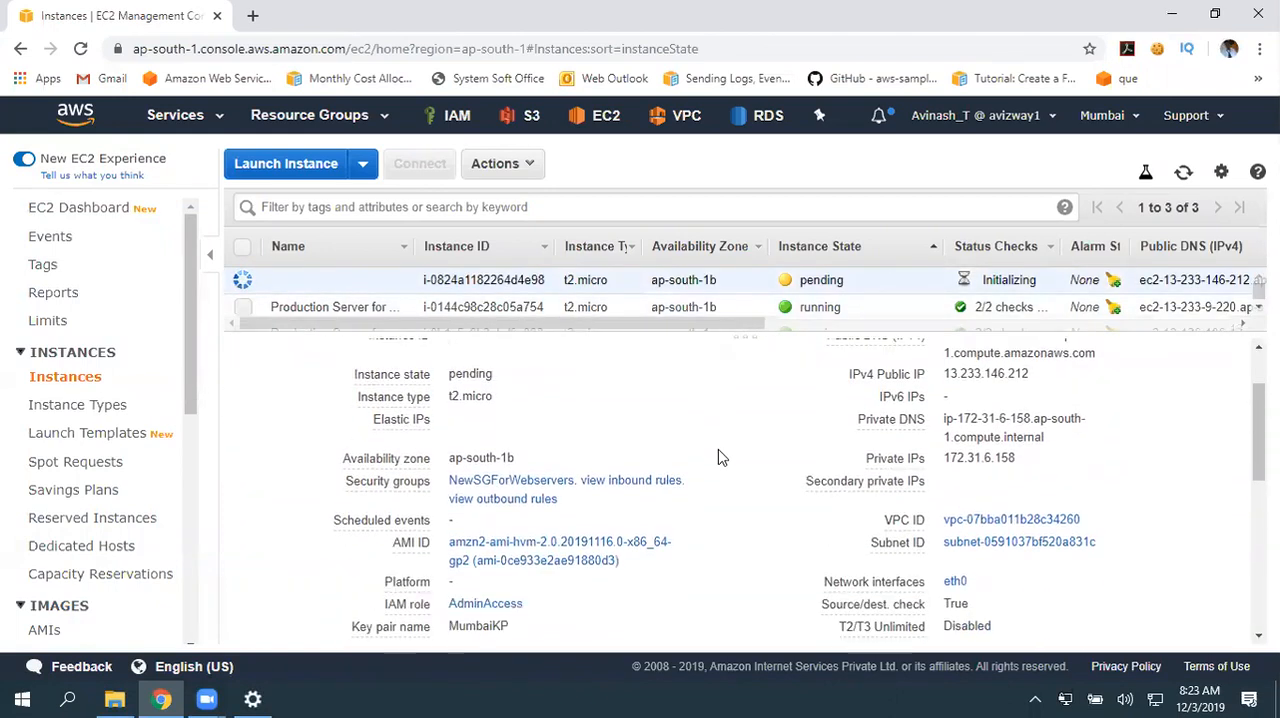
Examine the new instance's public IP, key pair and IAM role in its description
drag(940, 376, 1030, 377)
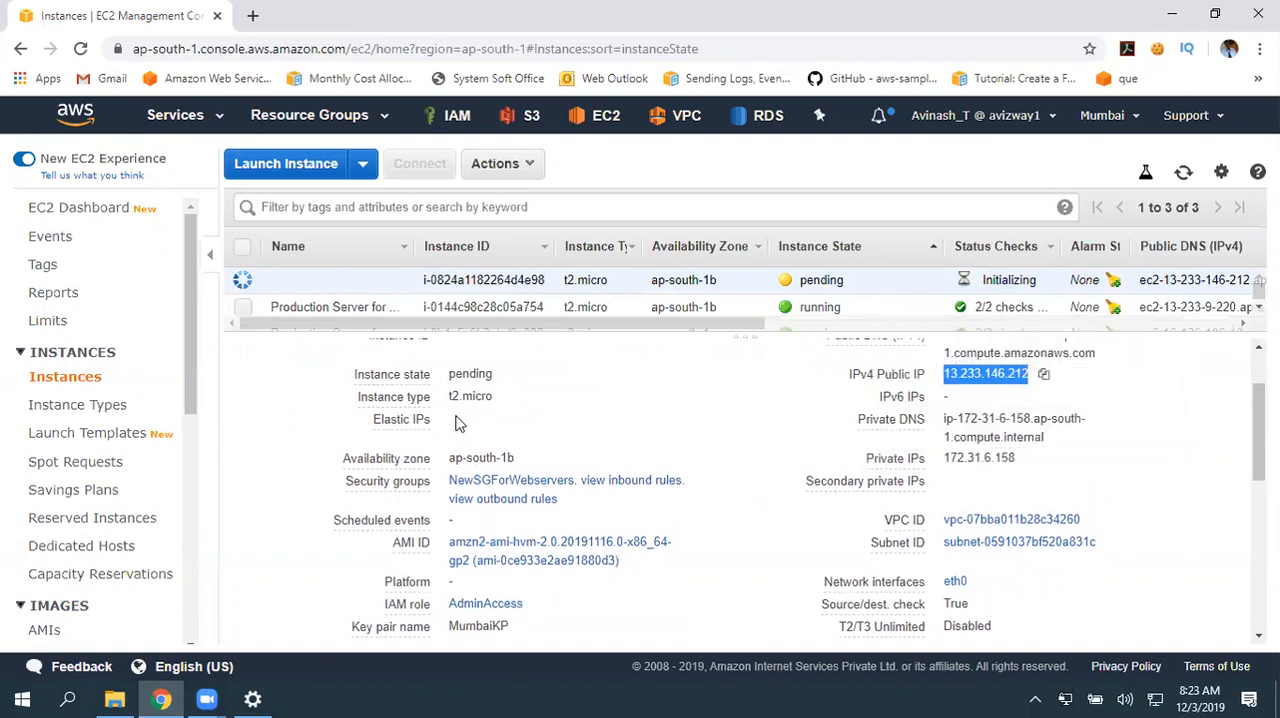
click(629, 395)
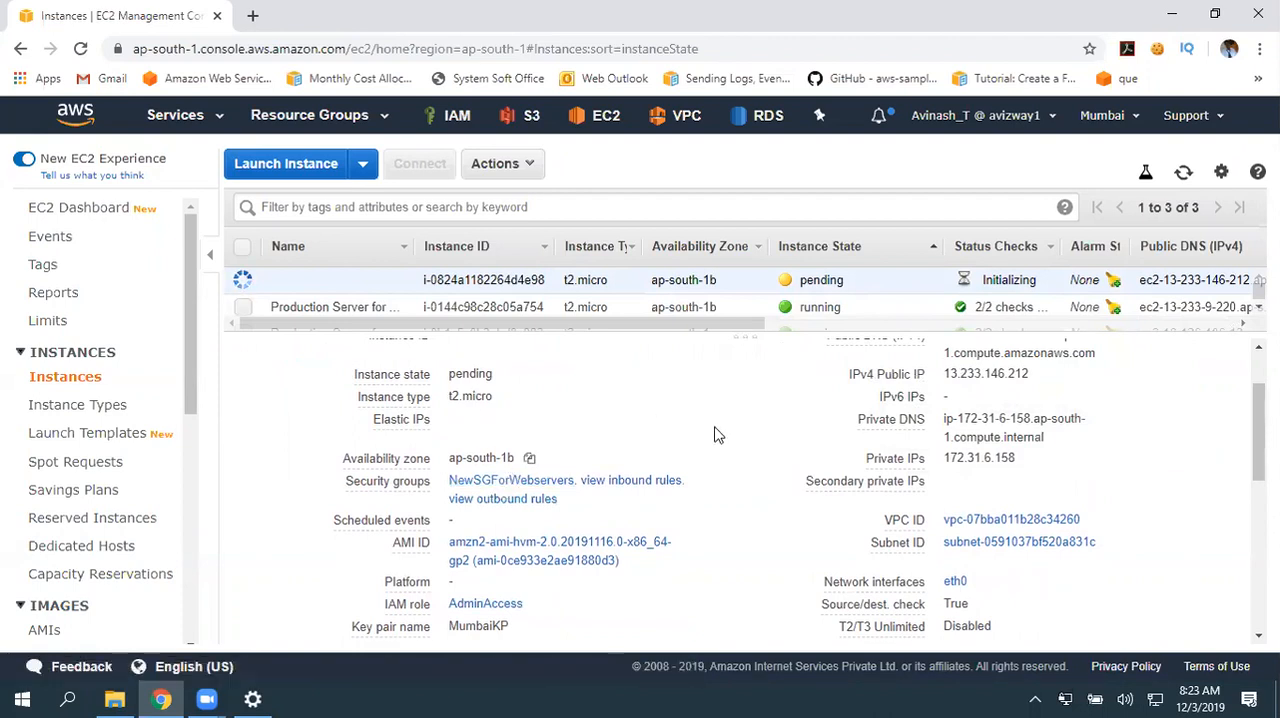
scroll(474, 458, down, 3)
double_click(470, 434)
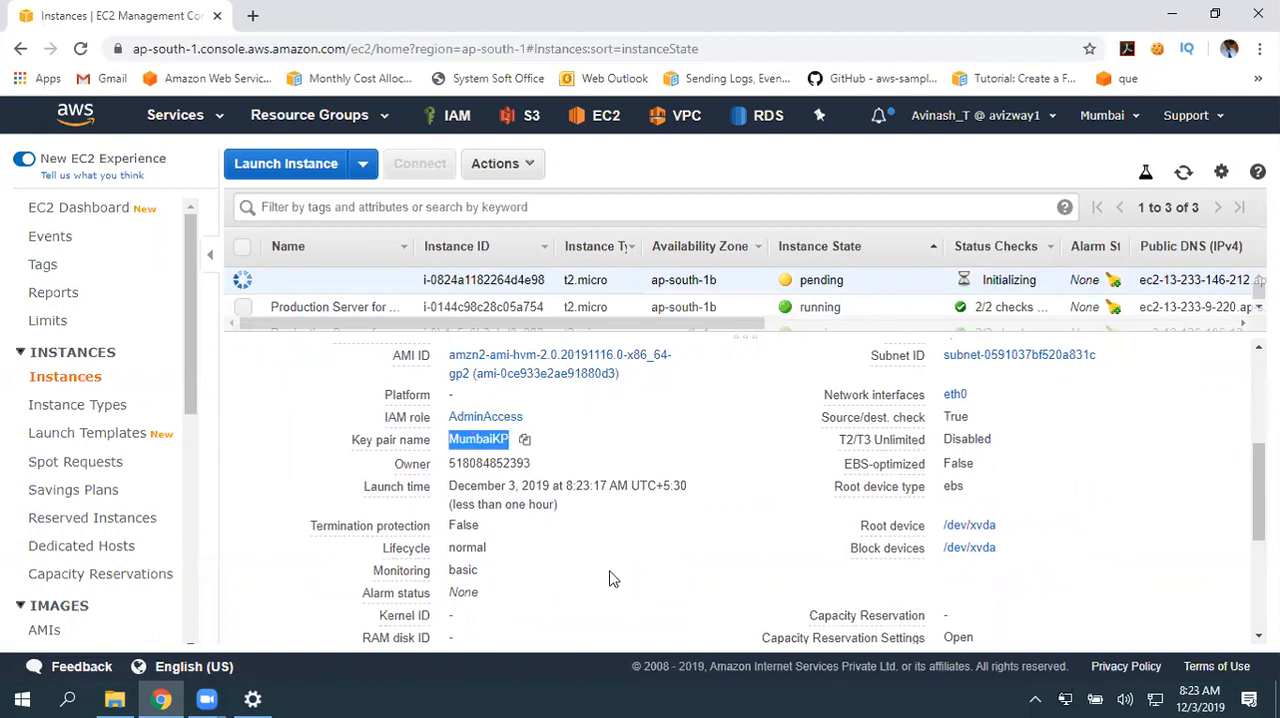
drag(536, 417, 444, 411)
click(627, 414)
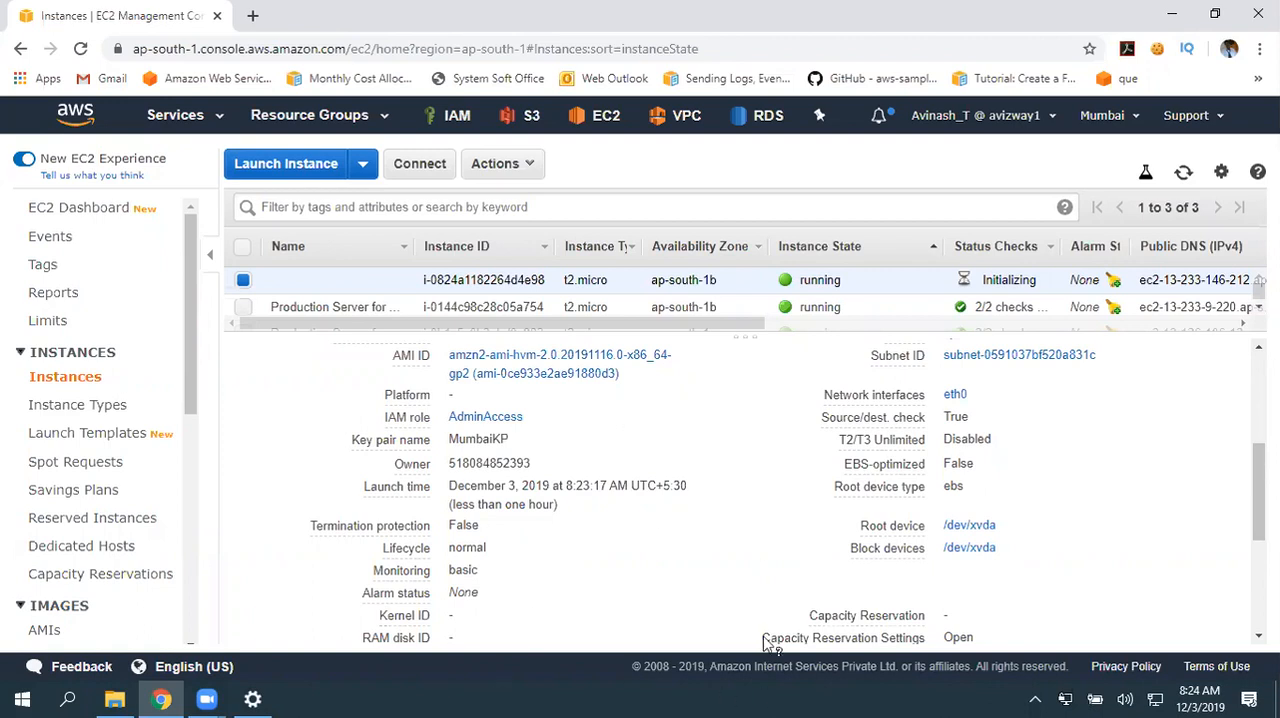
Review the launch form for a new instance from TemplateforProject1 and leave it without launching
click(65, 434)
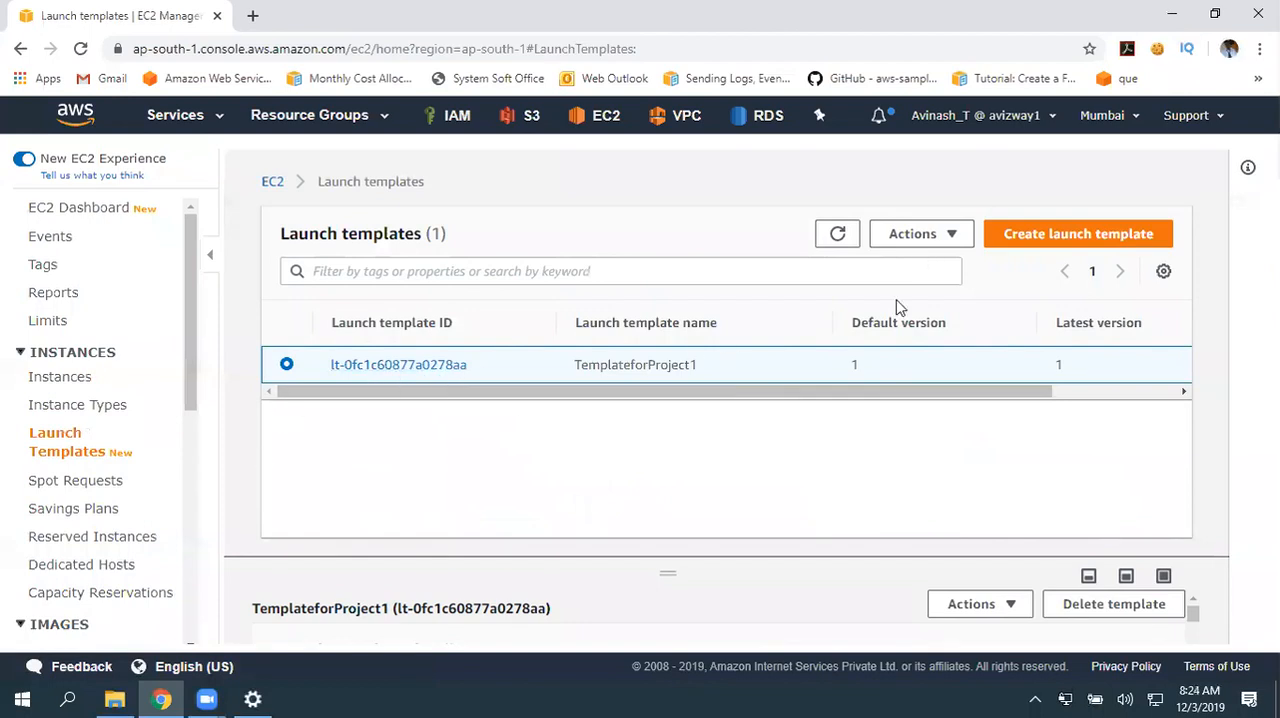
click(908, 235)
click(846, 268)
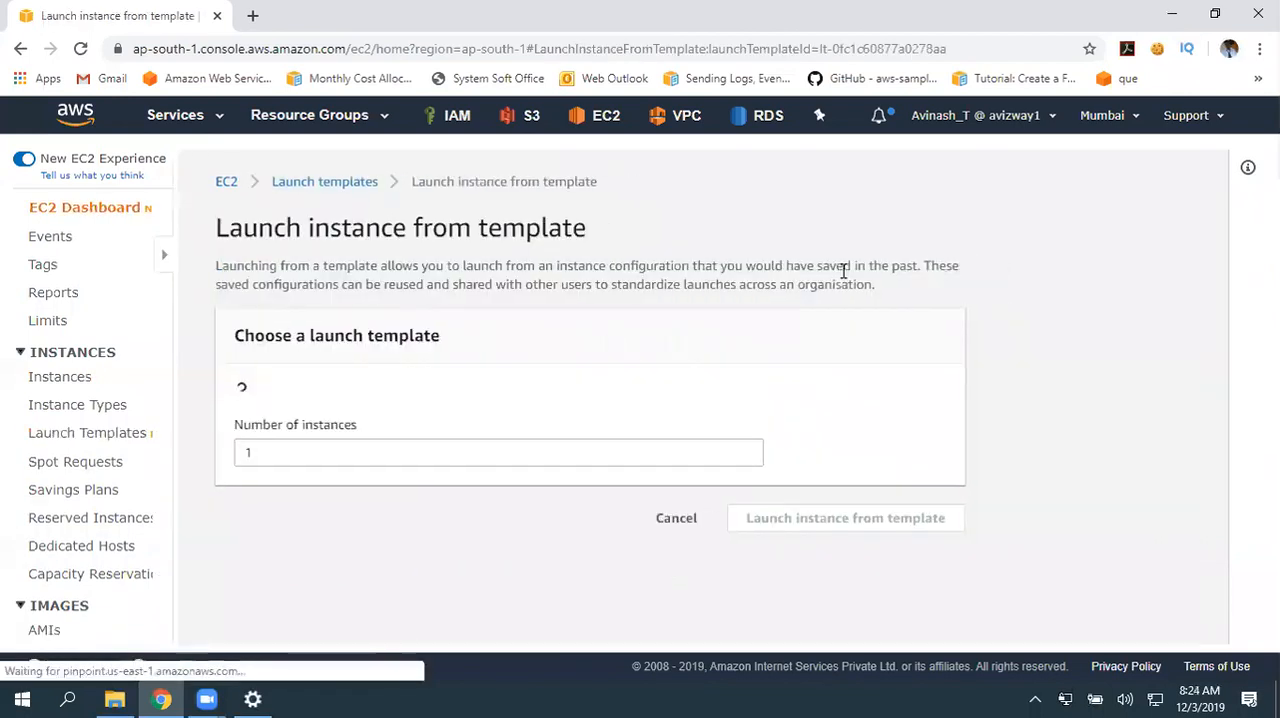
scroll(700, 350, down, 1)
click(440, 320)
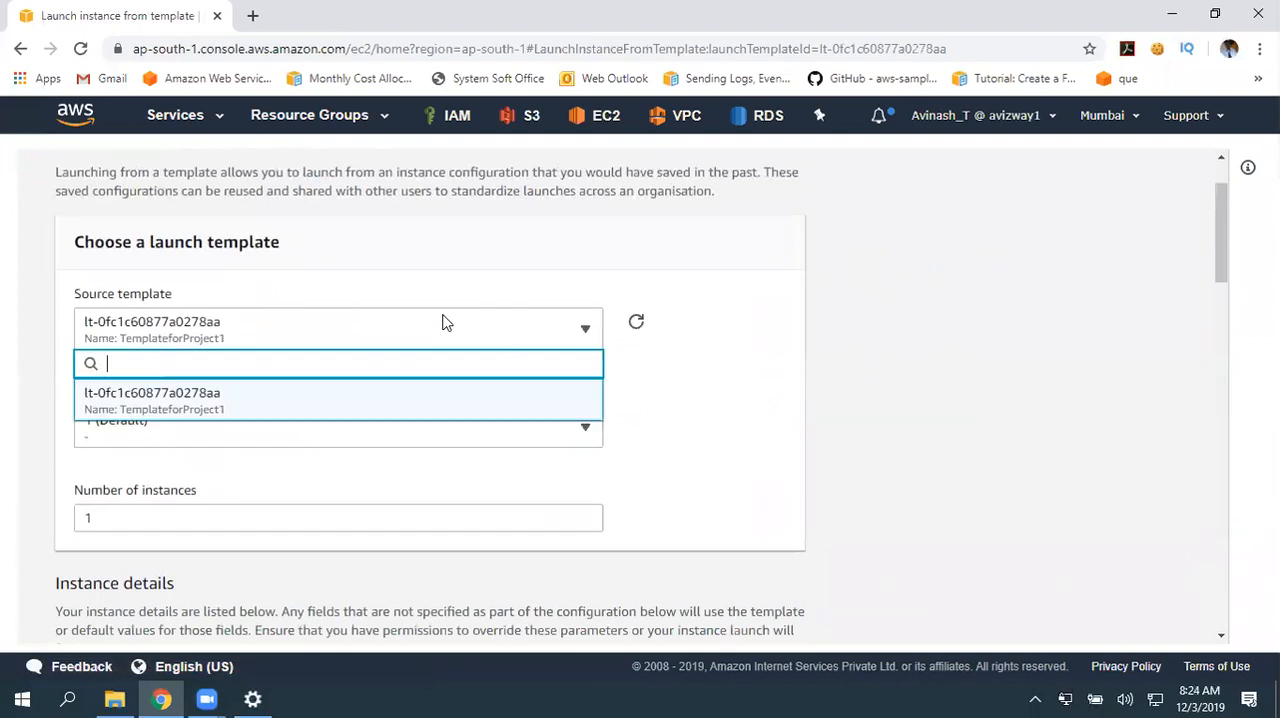
click(718, 391)
scroll(718, 391, down, 15)
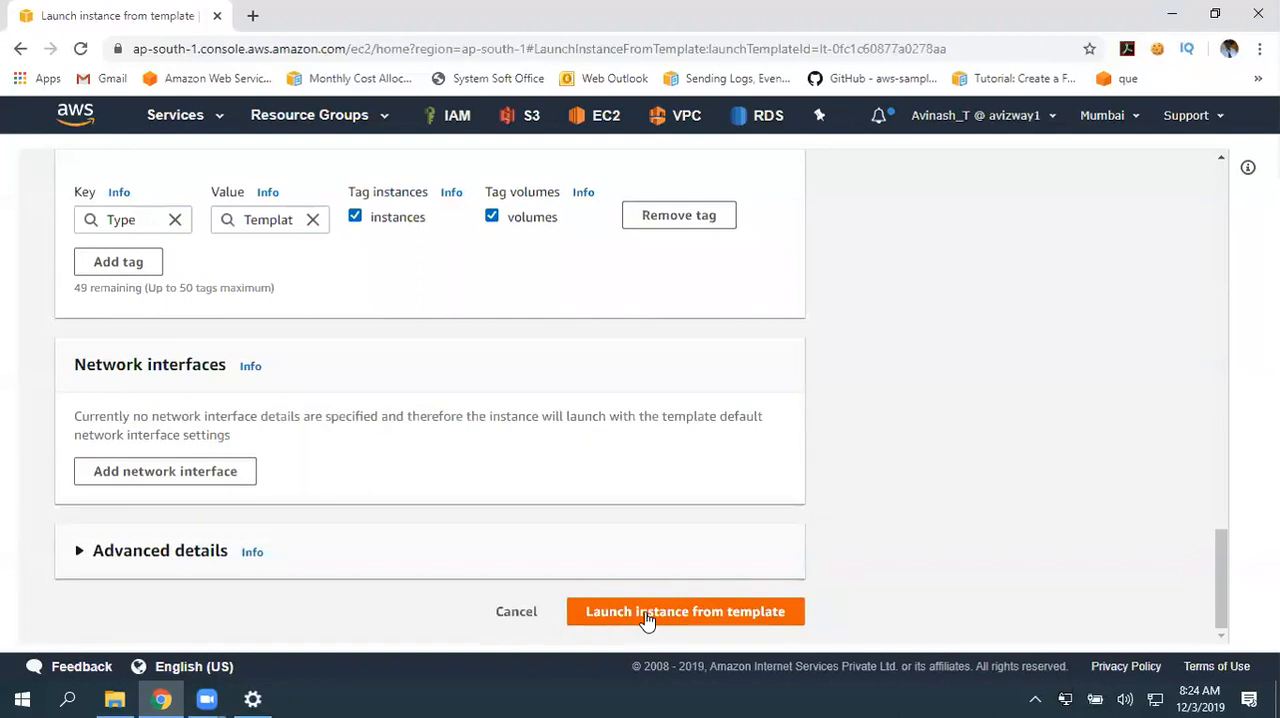
click(537, 610)
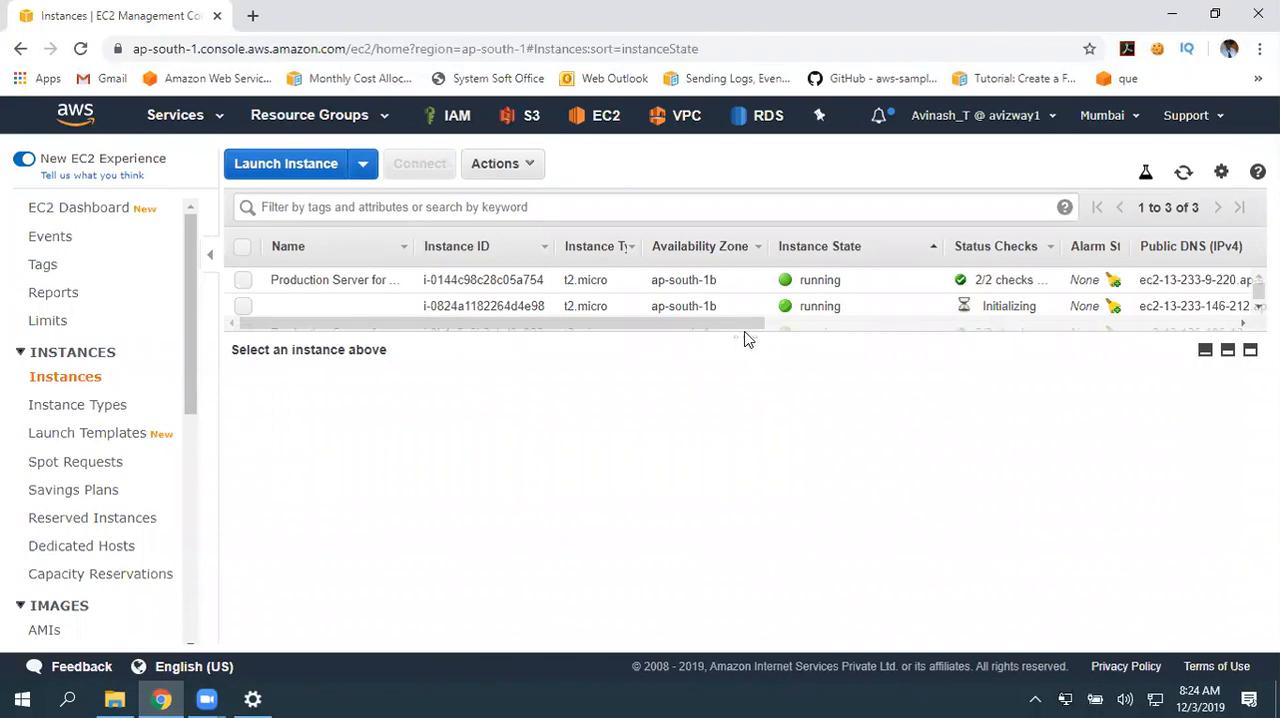
Walk through the standard launch wizard with the Amazon Linux 2 AMI as far as the tags step and cancel it
drag(746, 337, 746, 367)
click(294, 166)
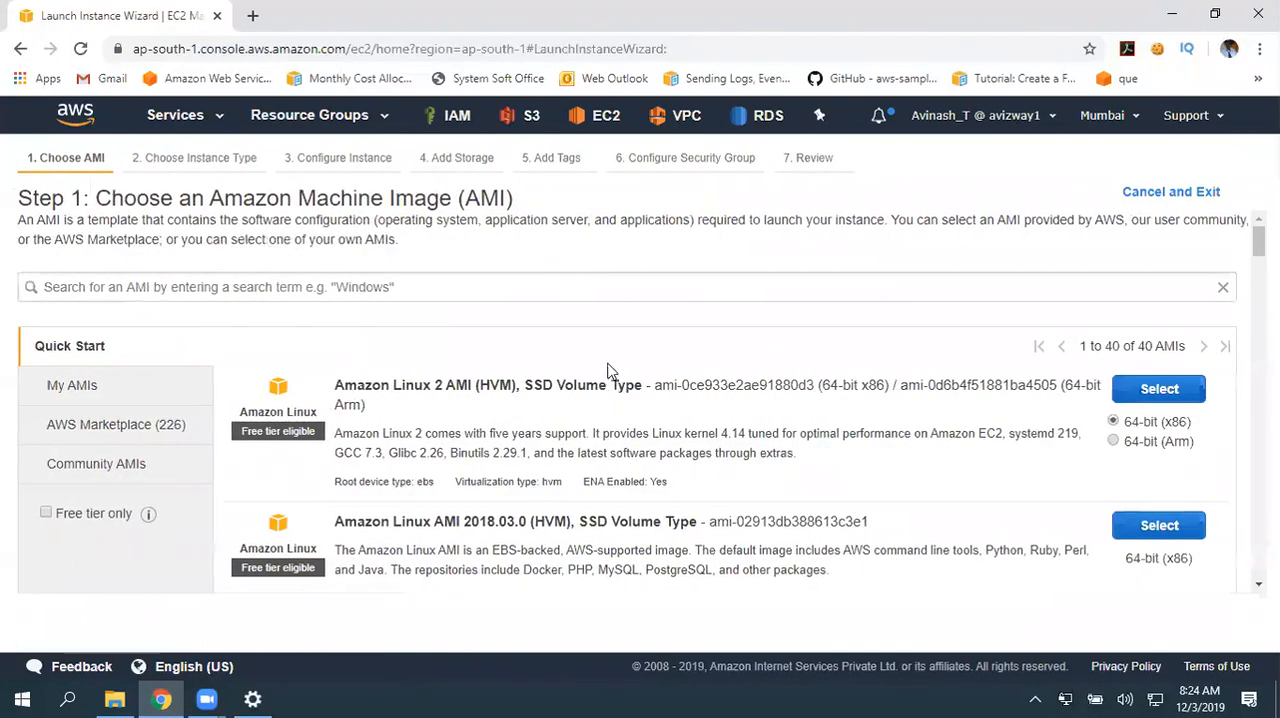
click(1128, 391)
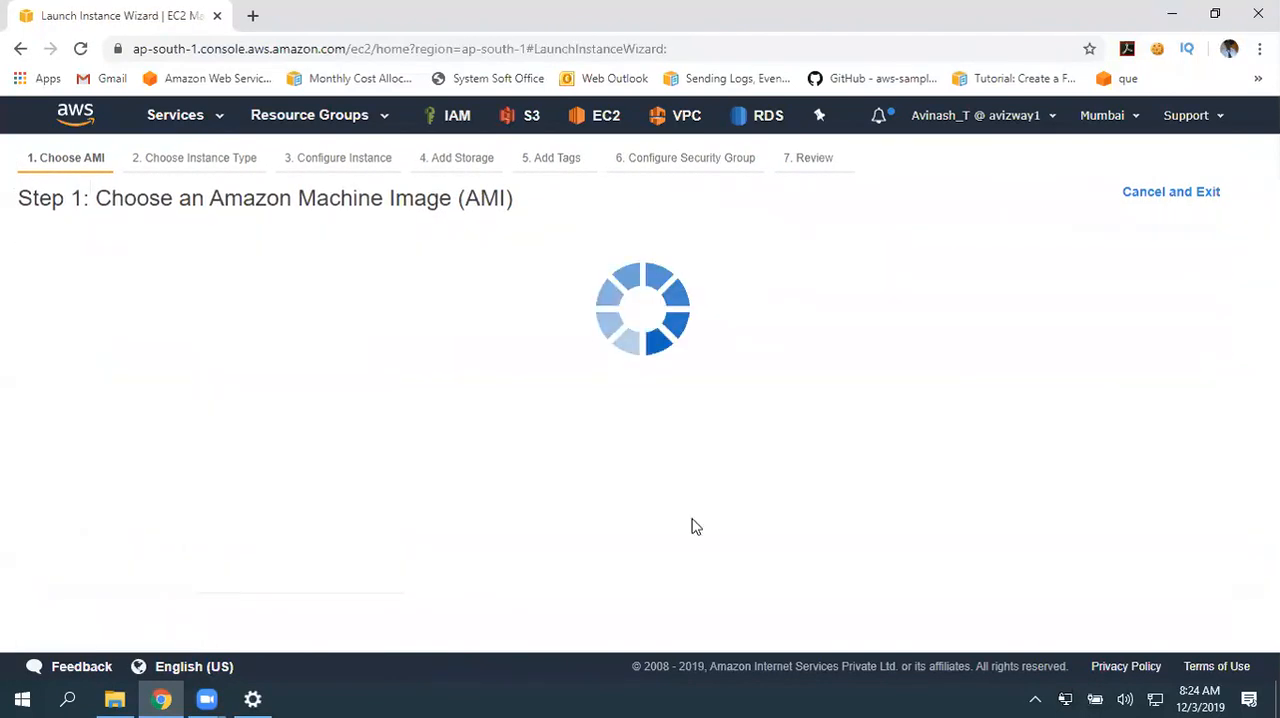
click(1128, 628)
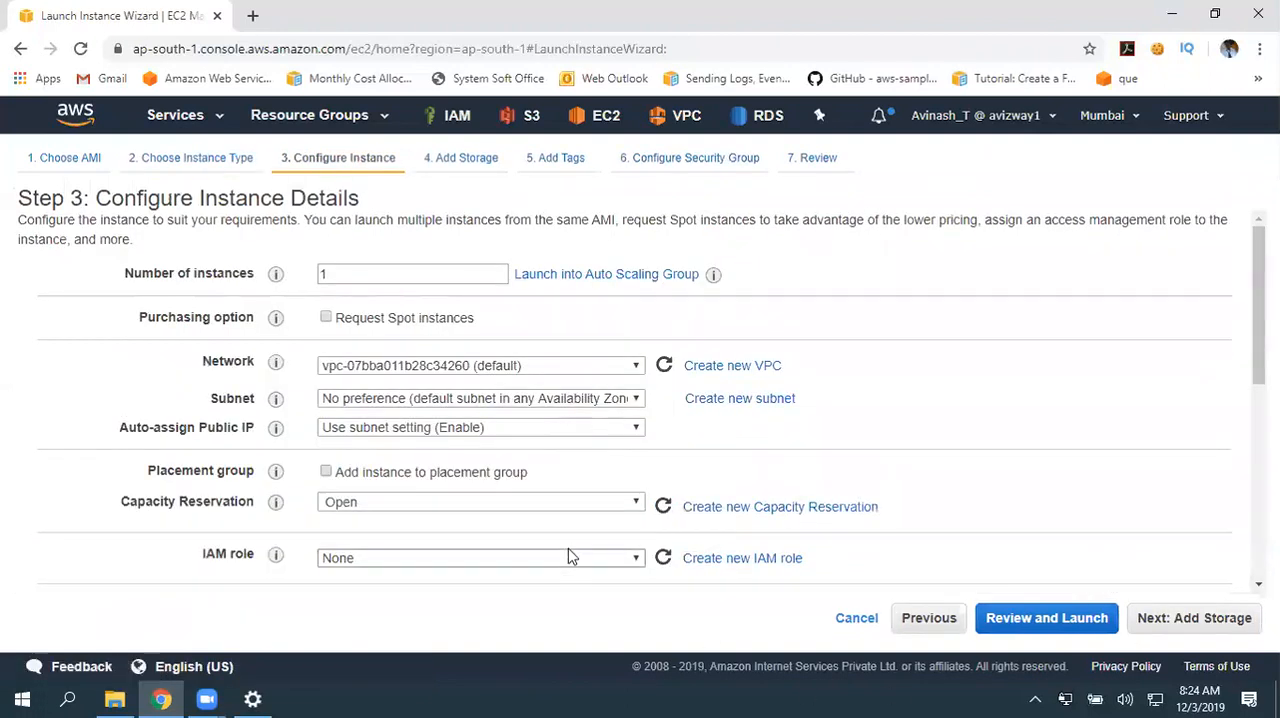
scroll(586, 393, down, 3)
scroll(586, 520, up, 3)
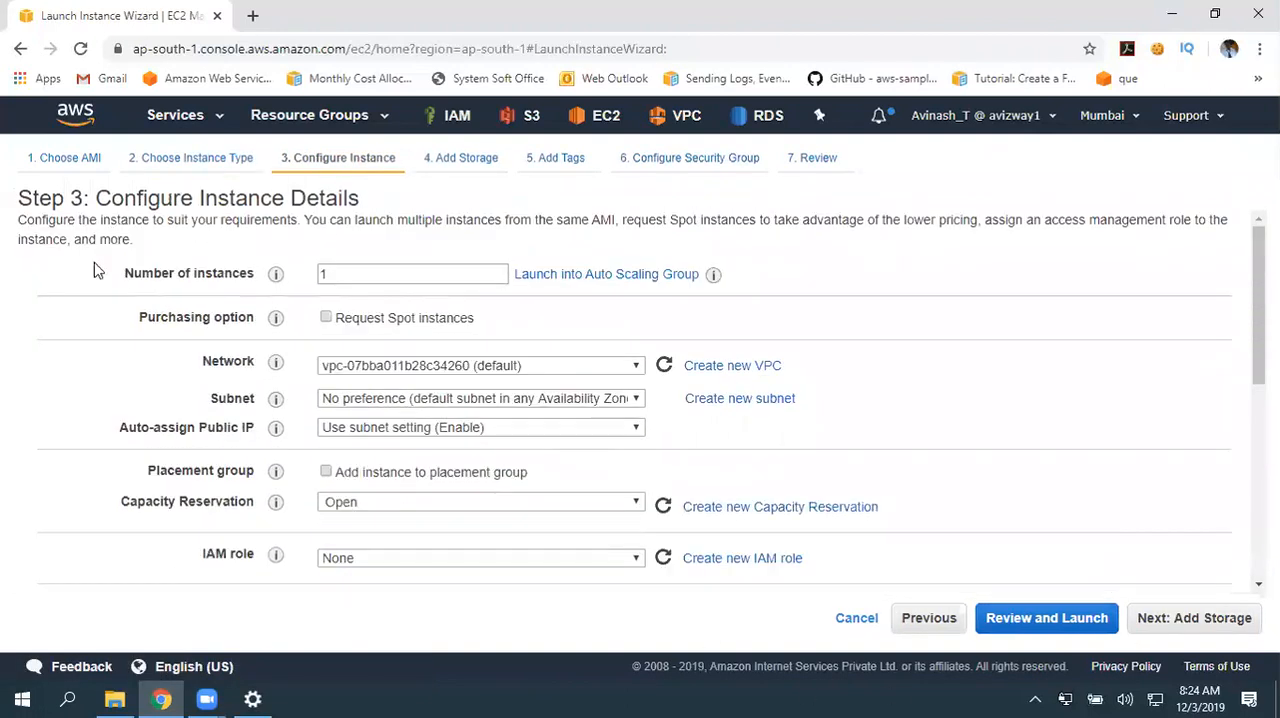
drag(165, 350, 680, 372)
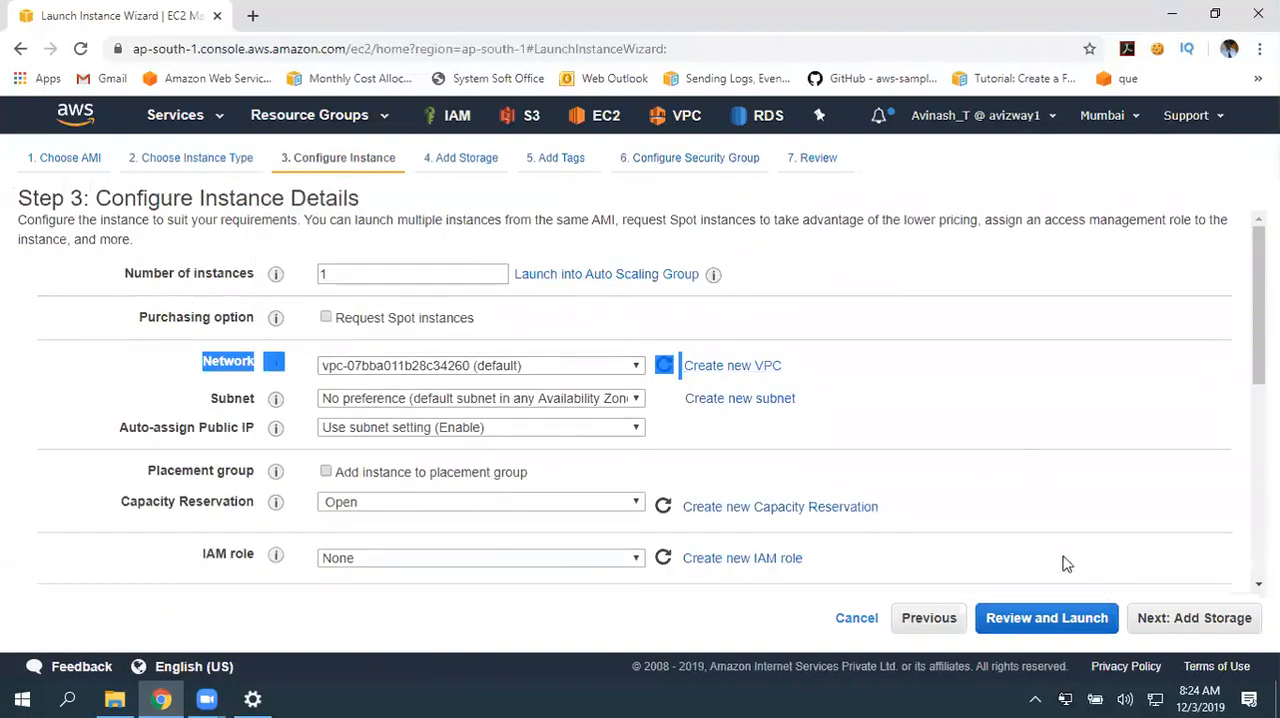
click(1190, 618)
click(1232, 624)
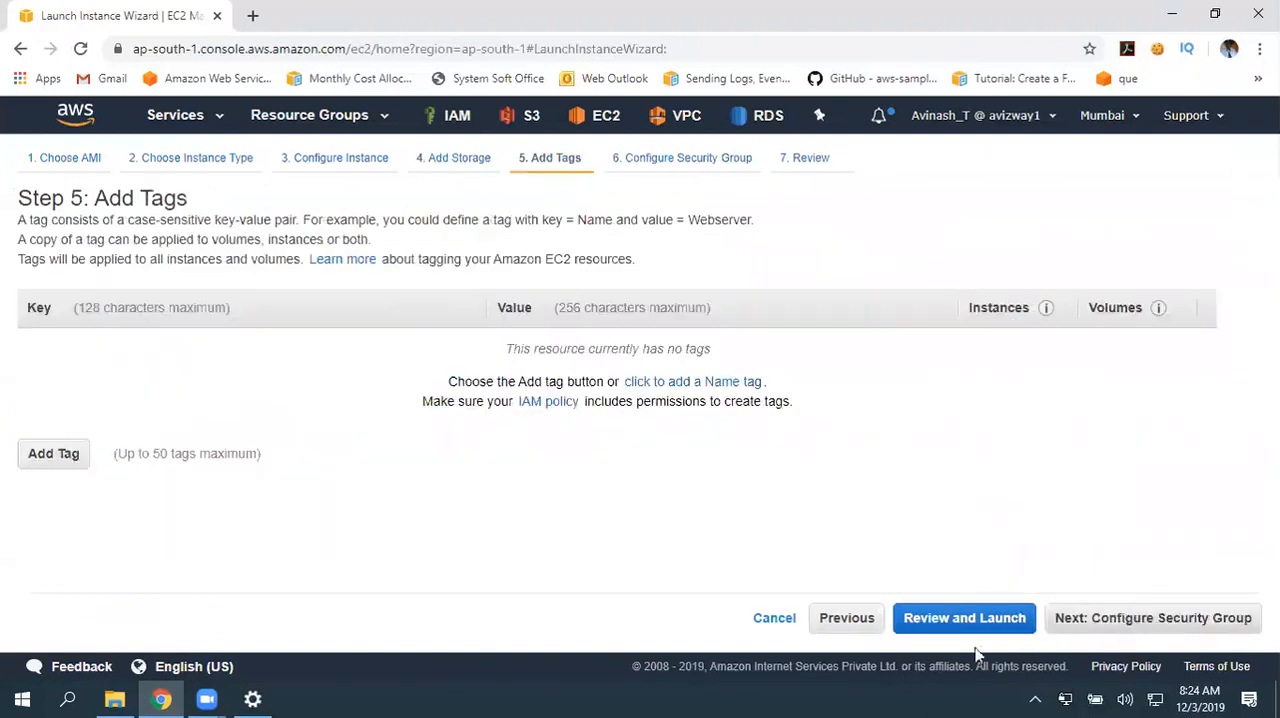
click(763, 617)
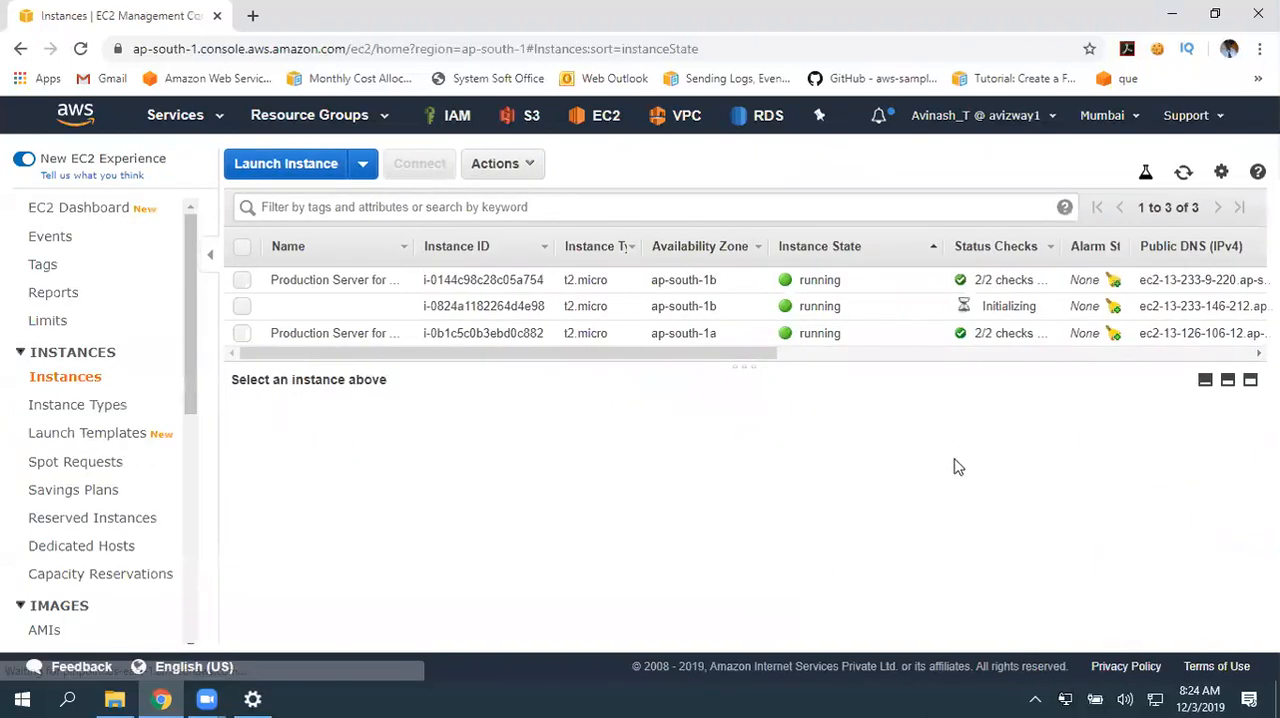
Refresh the list of EC2 instances and check the instance launched from the template
click(1182, 175)
click(243, 307)
click(243, 307)
Open the Savings Plans page and read its overview of plan types and discounts
click(150, 432)
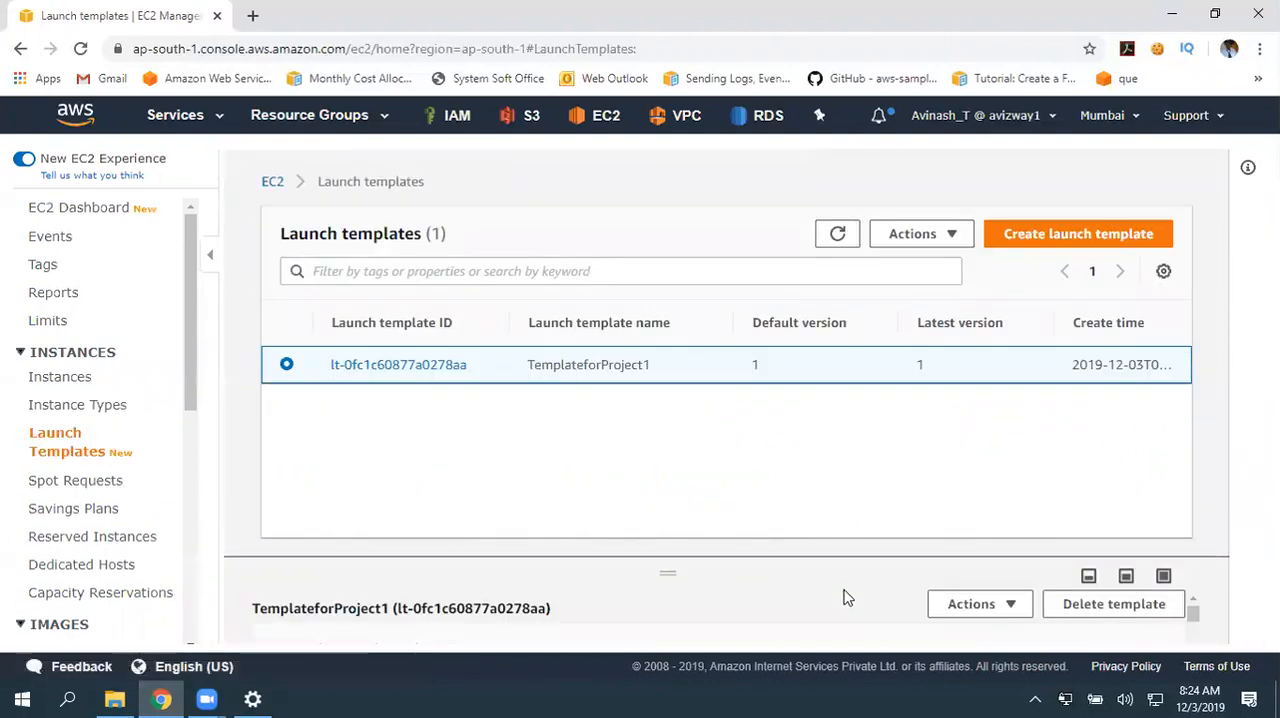
click(98, 518)
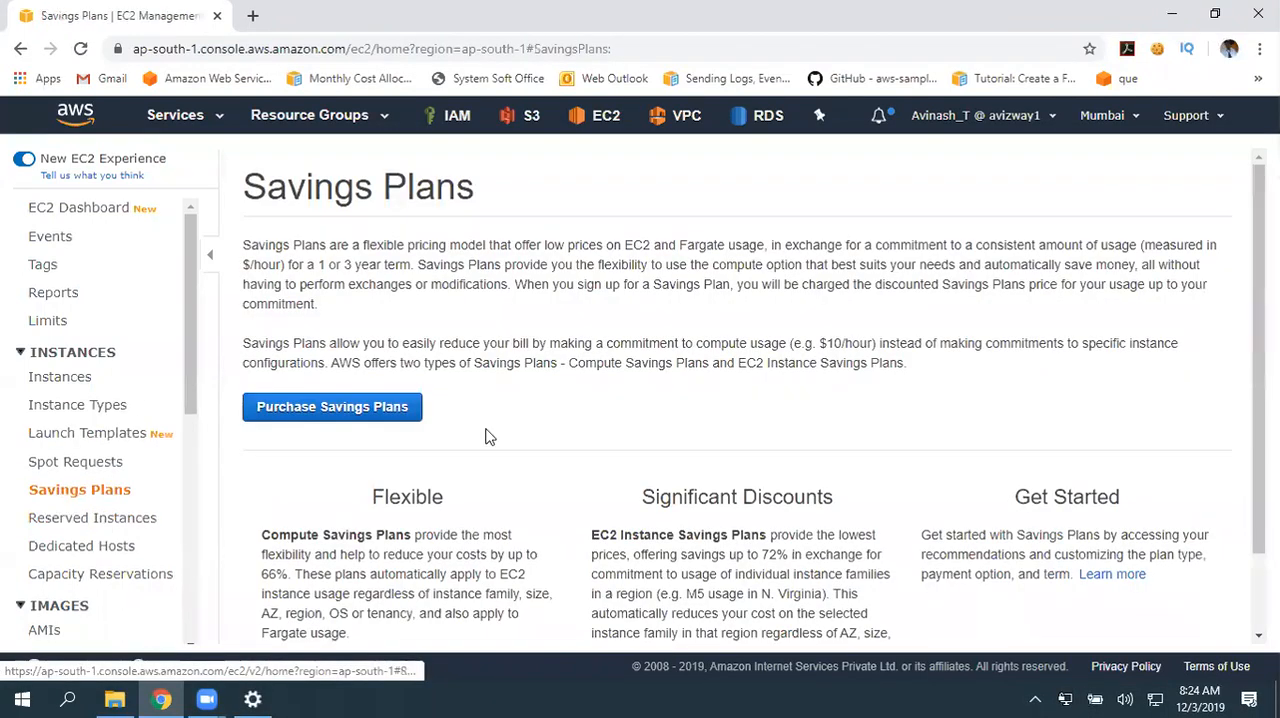
scroll(444, 476, down, 1)
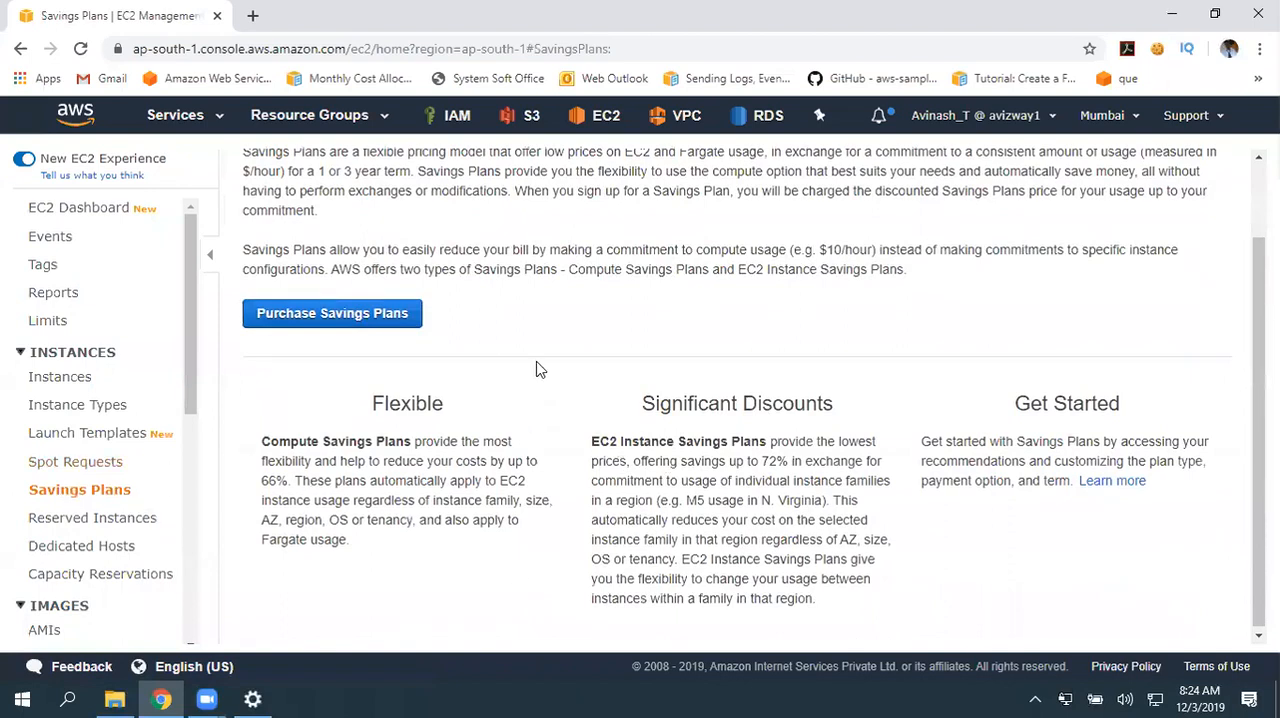
scroll(536, 370, up, 1)
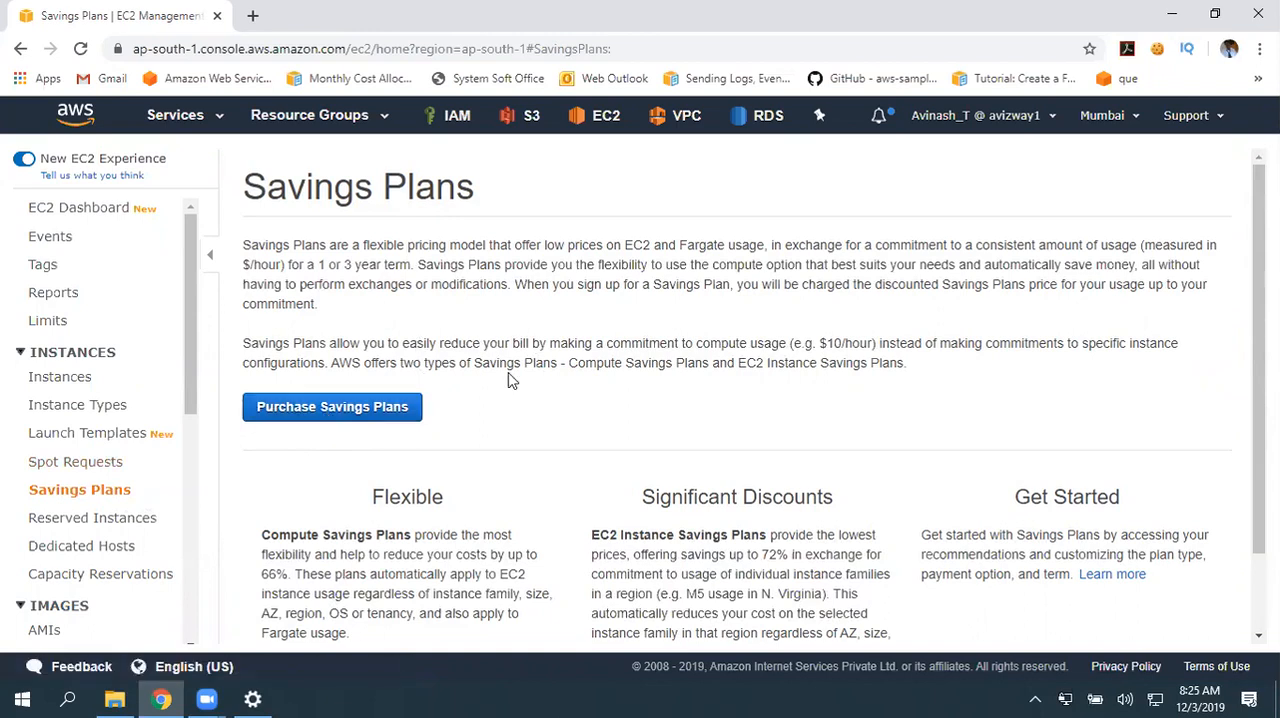
drag(334, 234, 694, 402)
click(528, 284)
scroll(800, 500, down, 1)
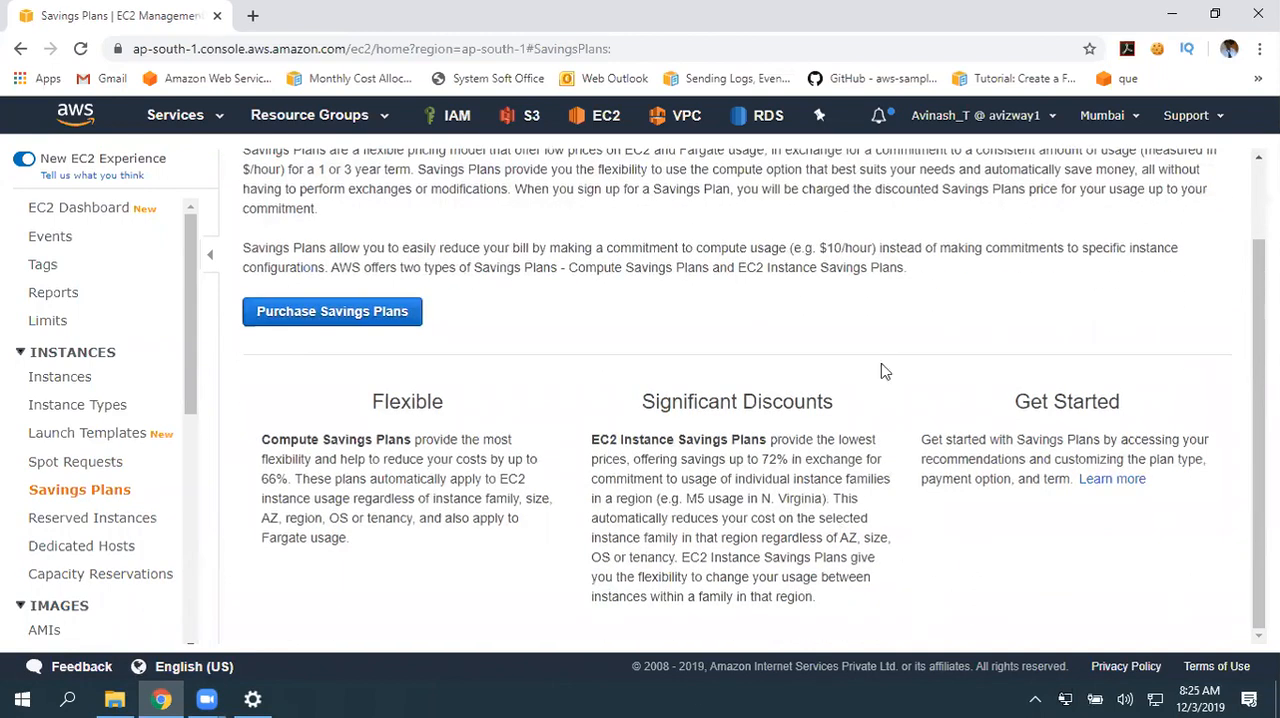
scroll(826, 510, up, 1)
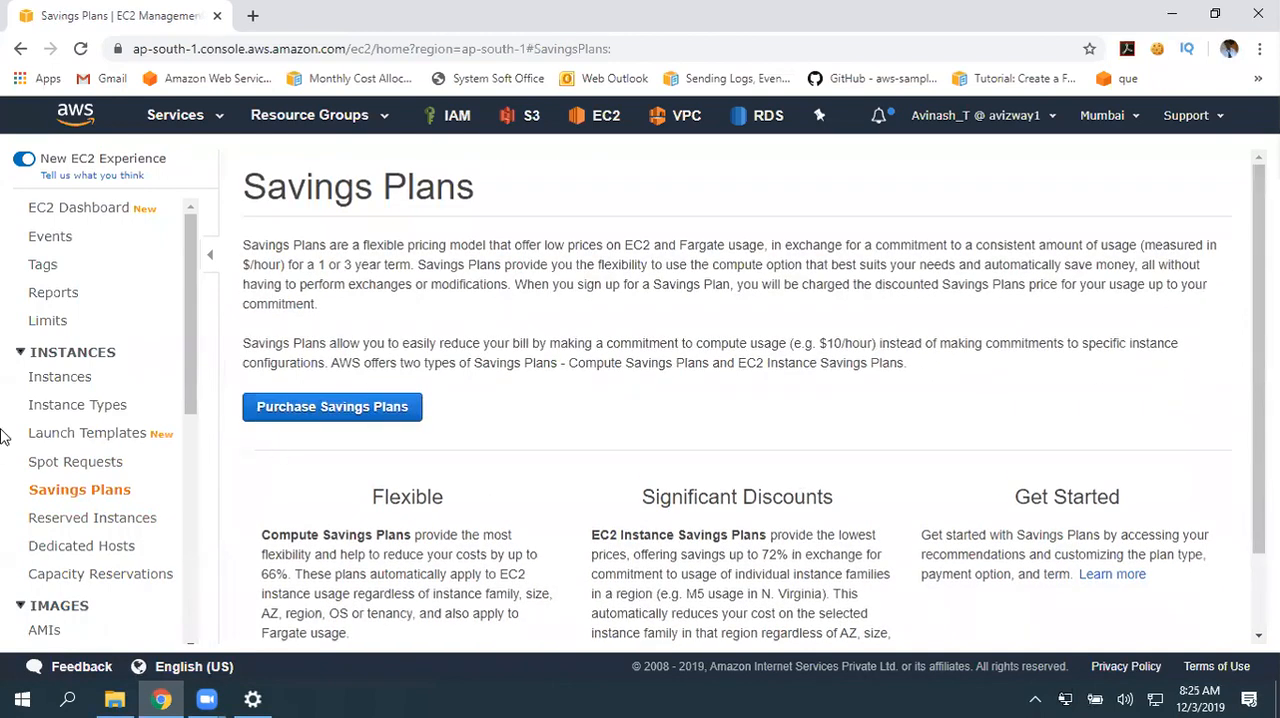
Open the list of EC2 instances and enlarge the list area
click(72, 382)
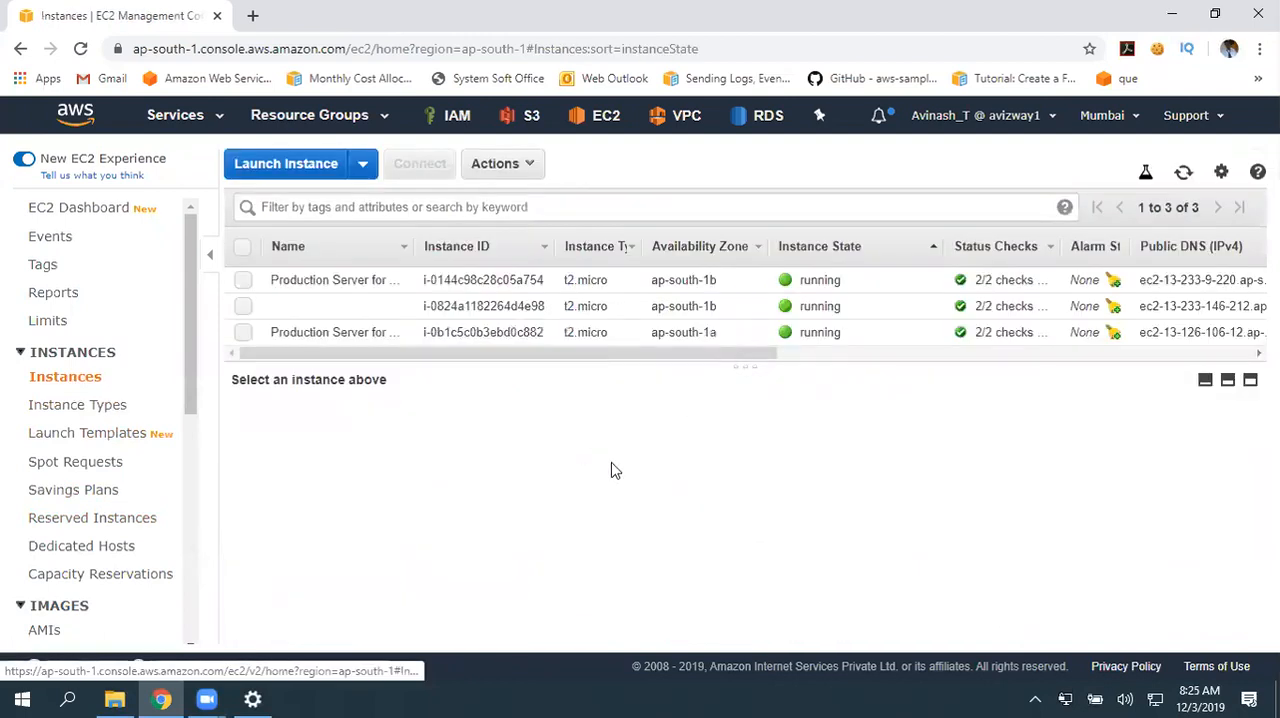
drag(757, 362, 762, 385)
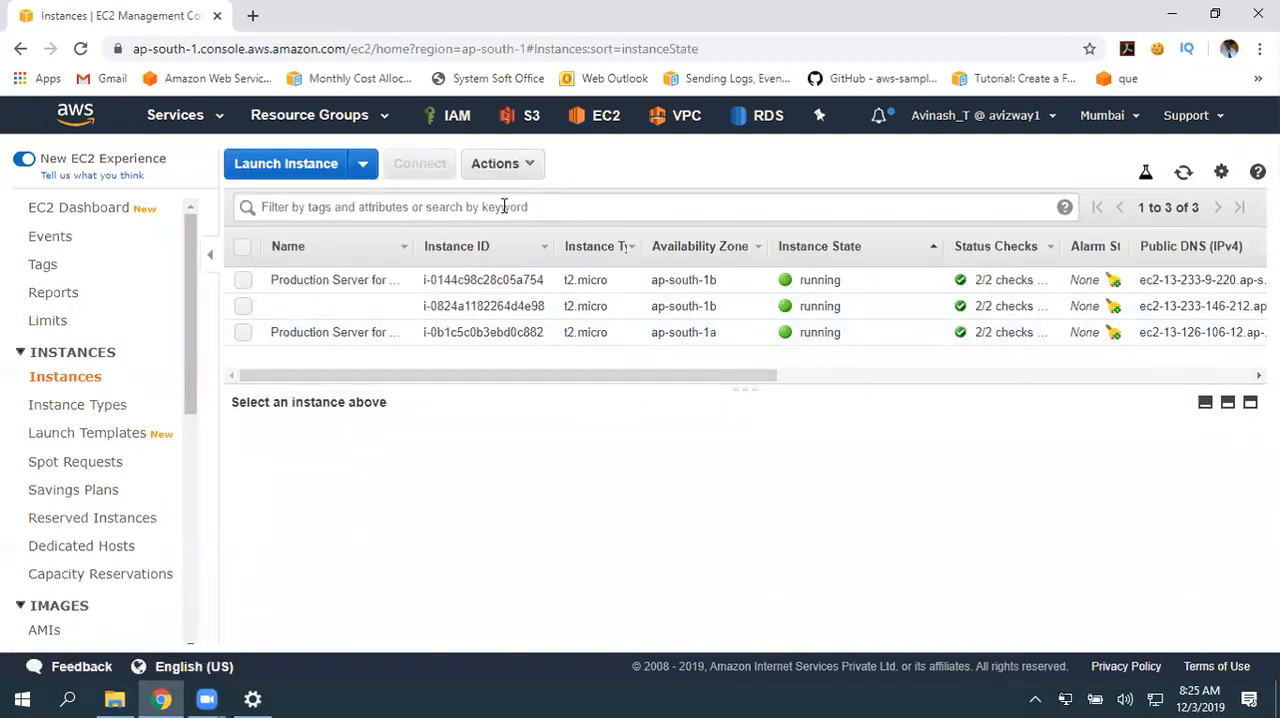
click(242, 247)
click(497, 165)
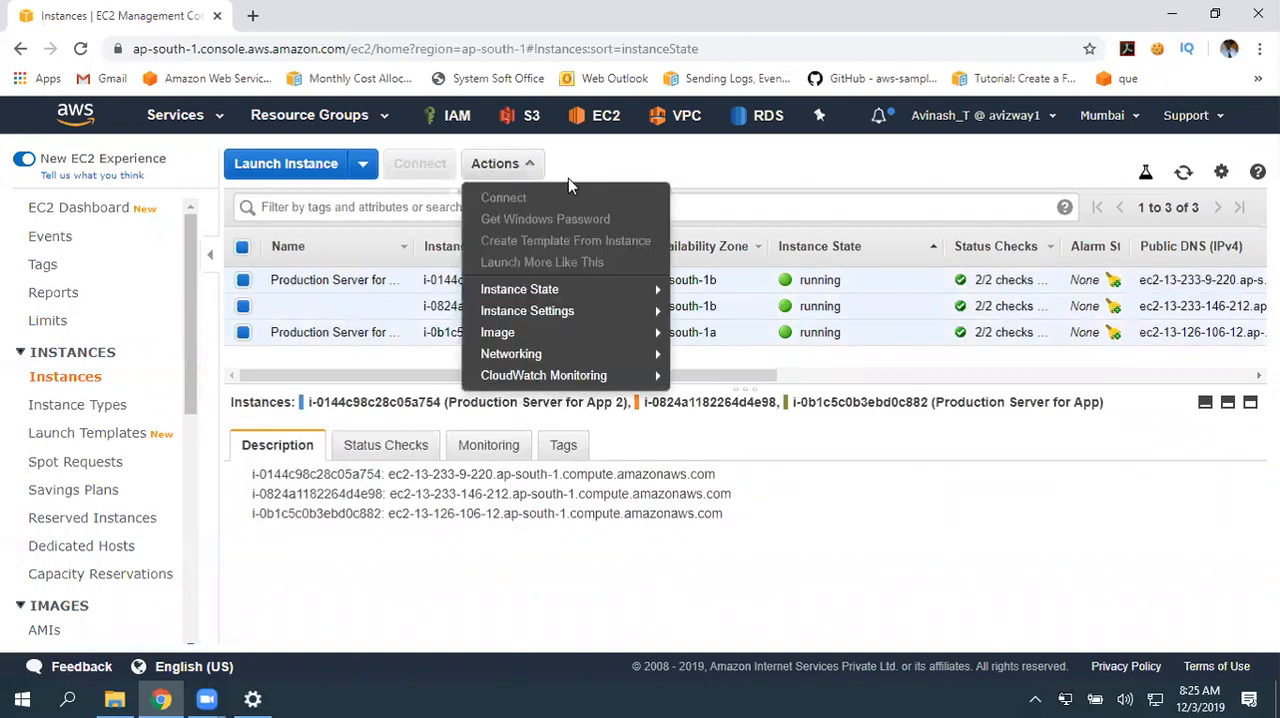
mouse_move(571, 291)
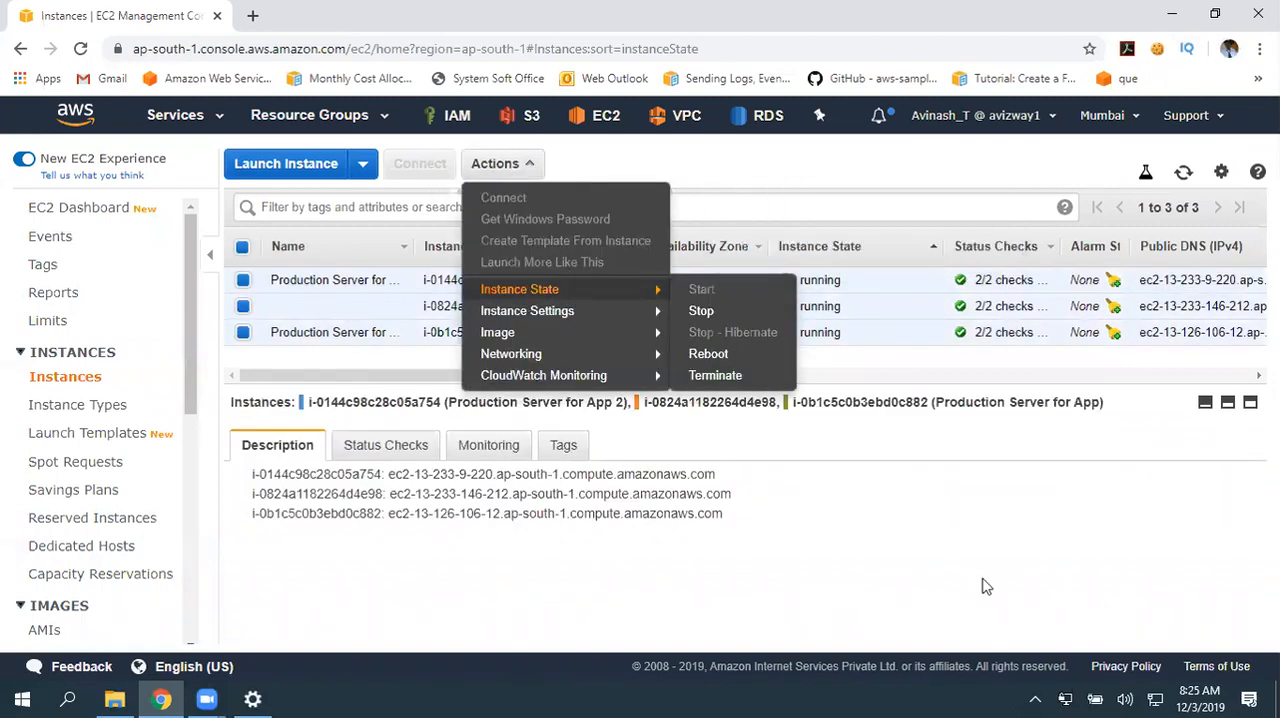
click(982, 586)
click(243, 247)
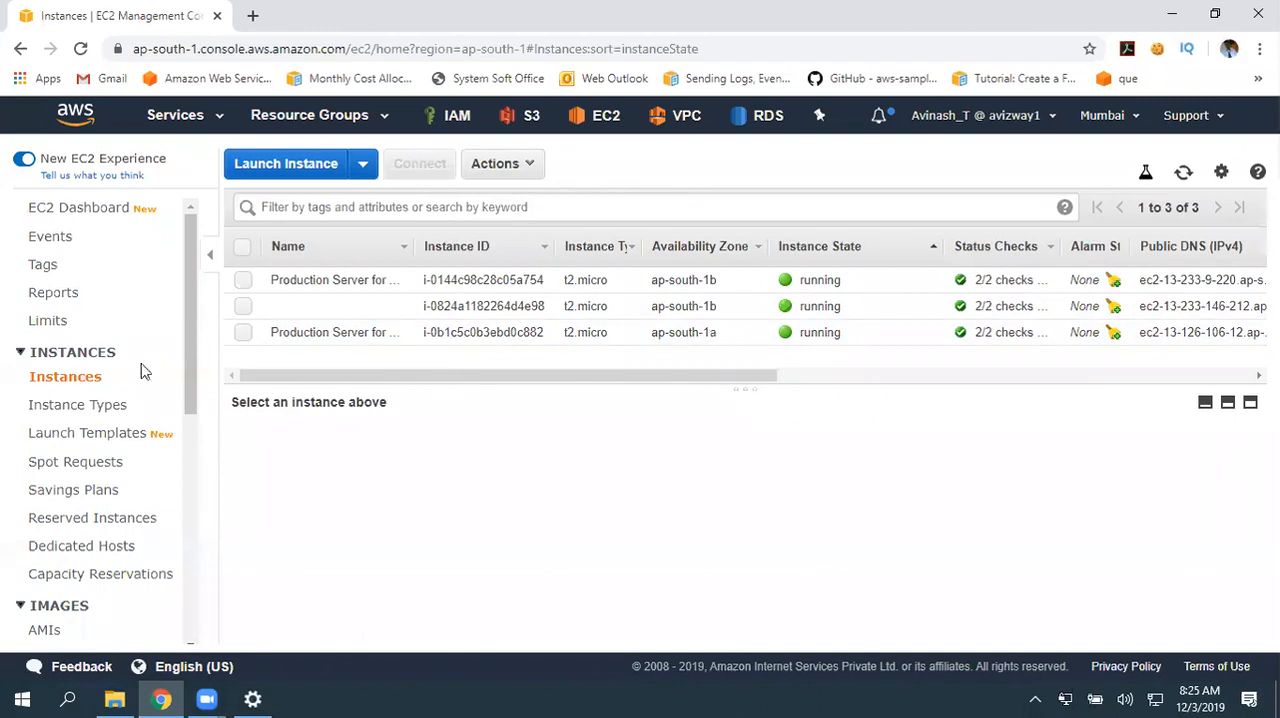
Delete the launch template TemplateforProject1, confirming the deletion with "delete"
click(108, 432)
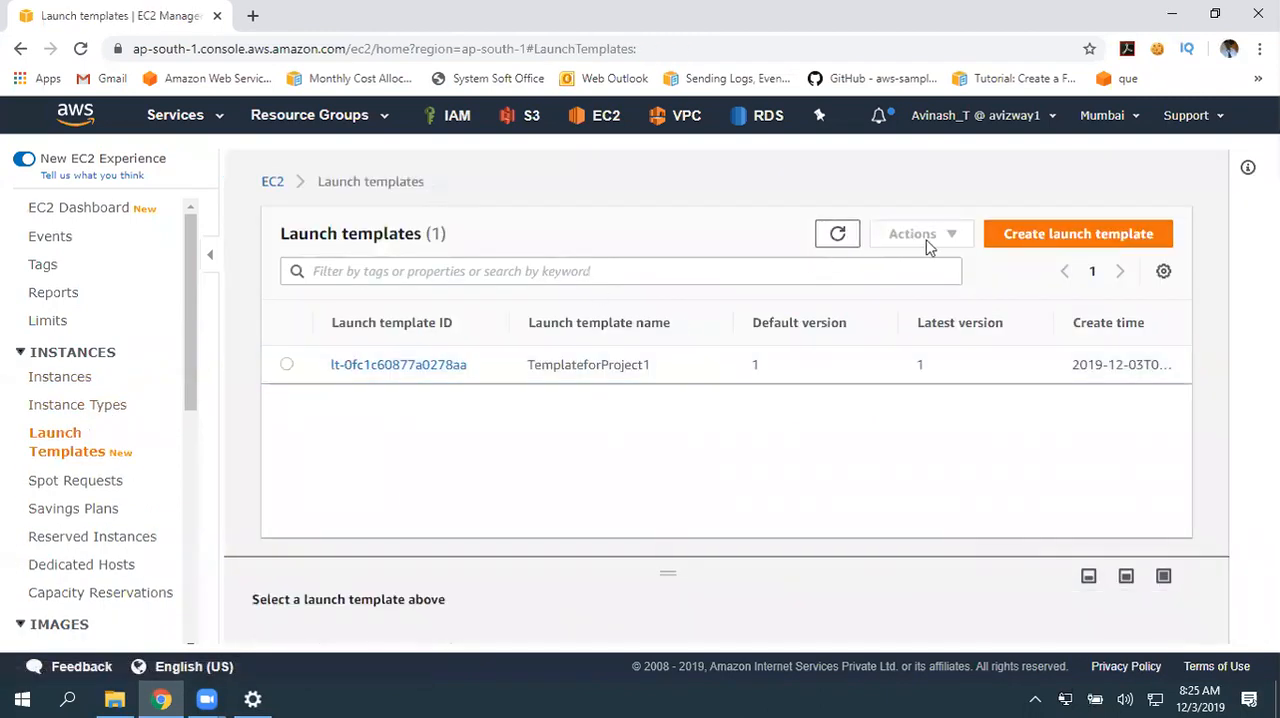
click(287, 365)
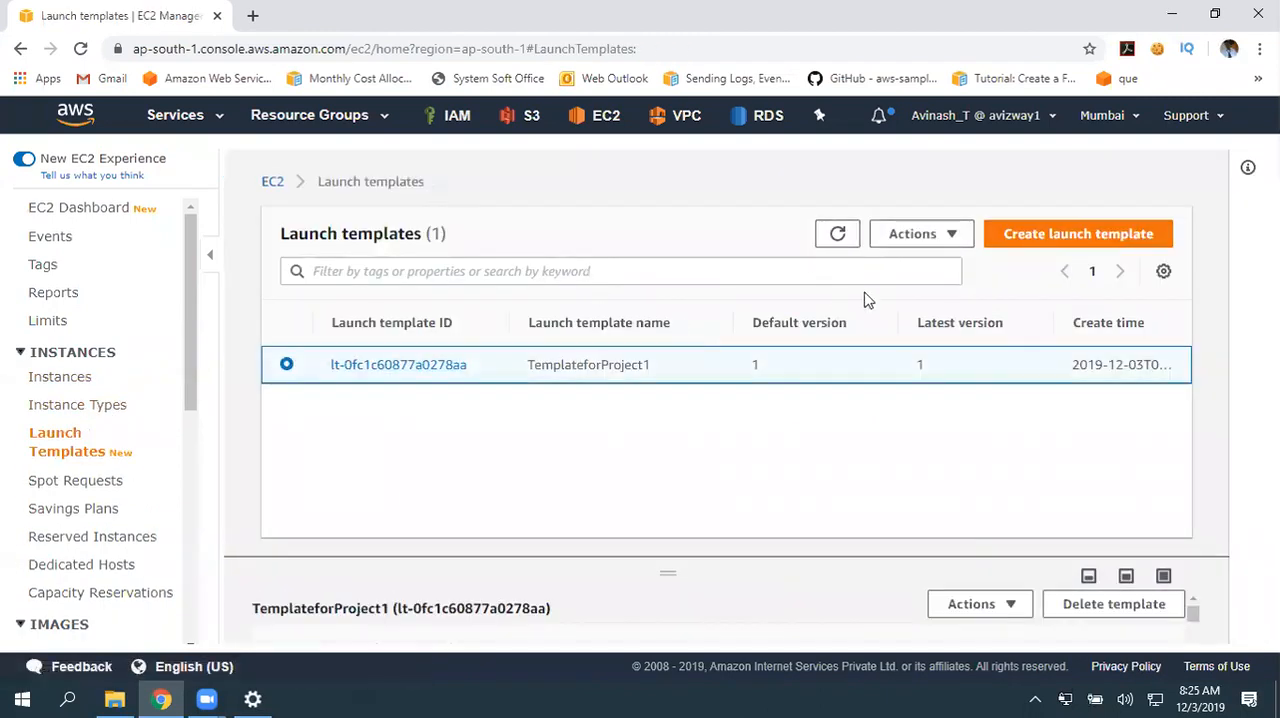
click(933, 245)
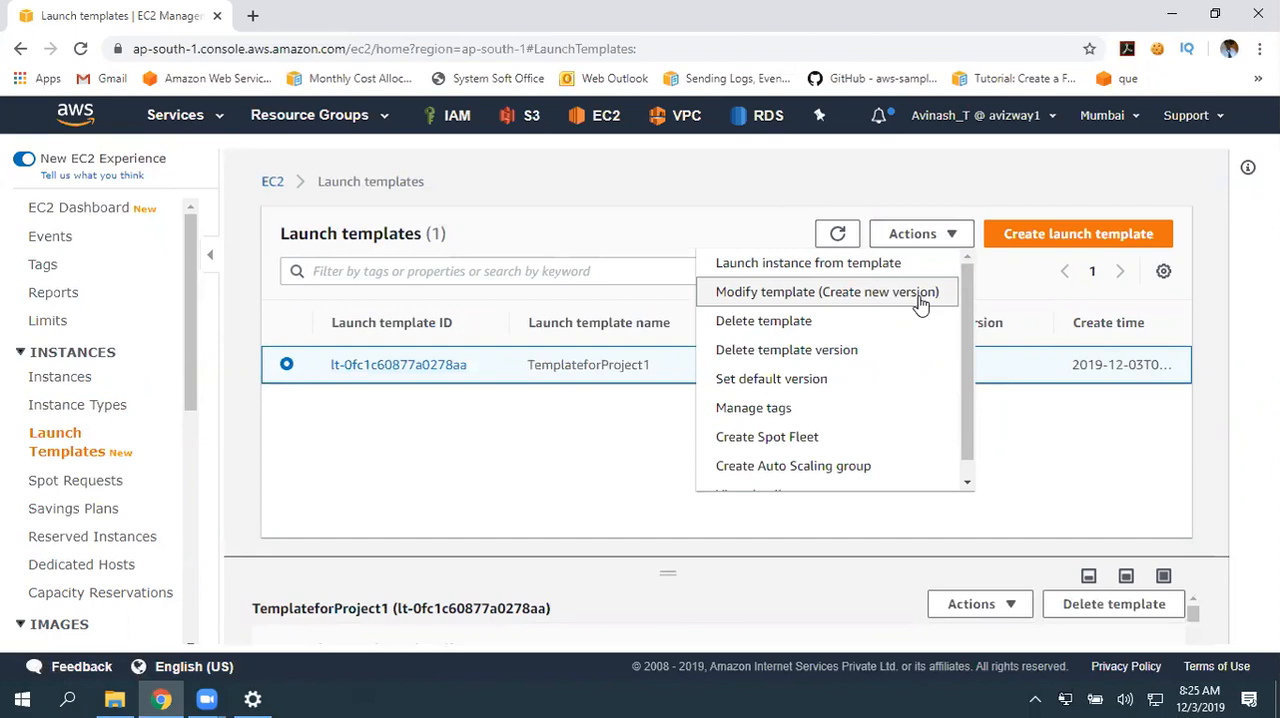
scroll(823, 450, down, 1)
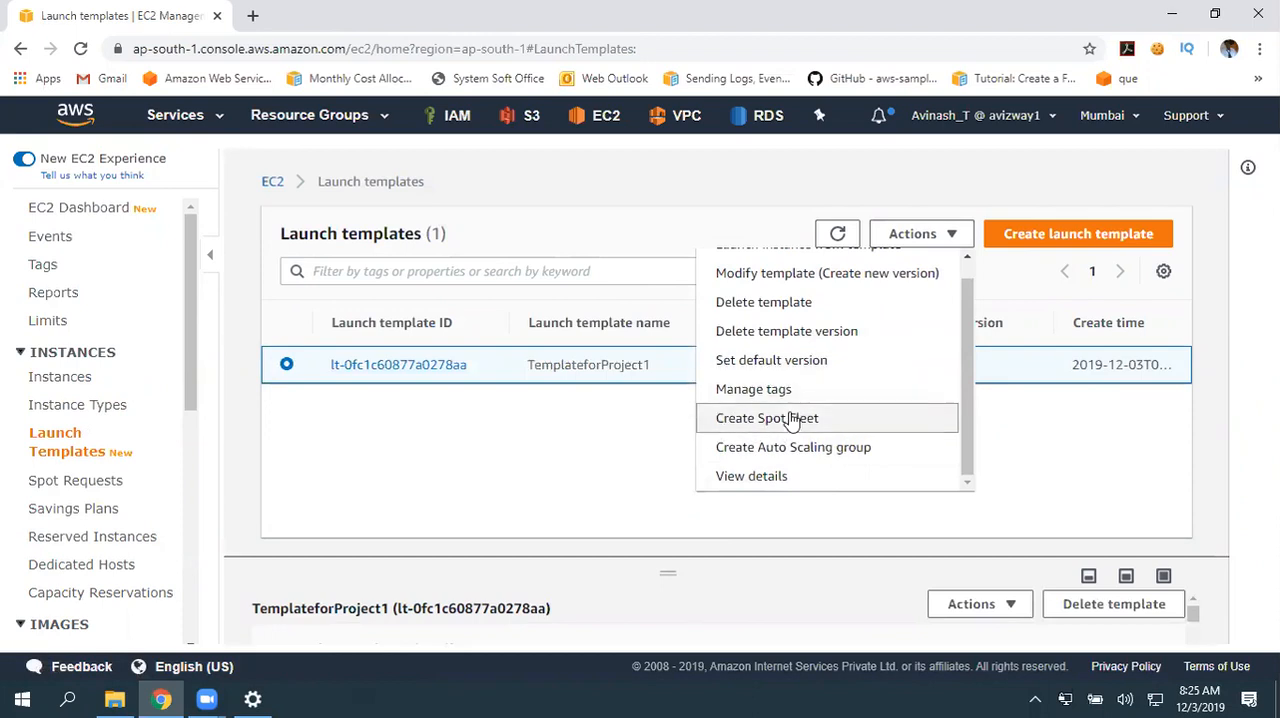
scroll(790, 420, up, 1)
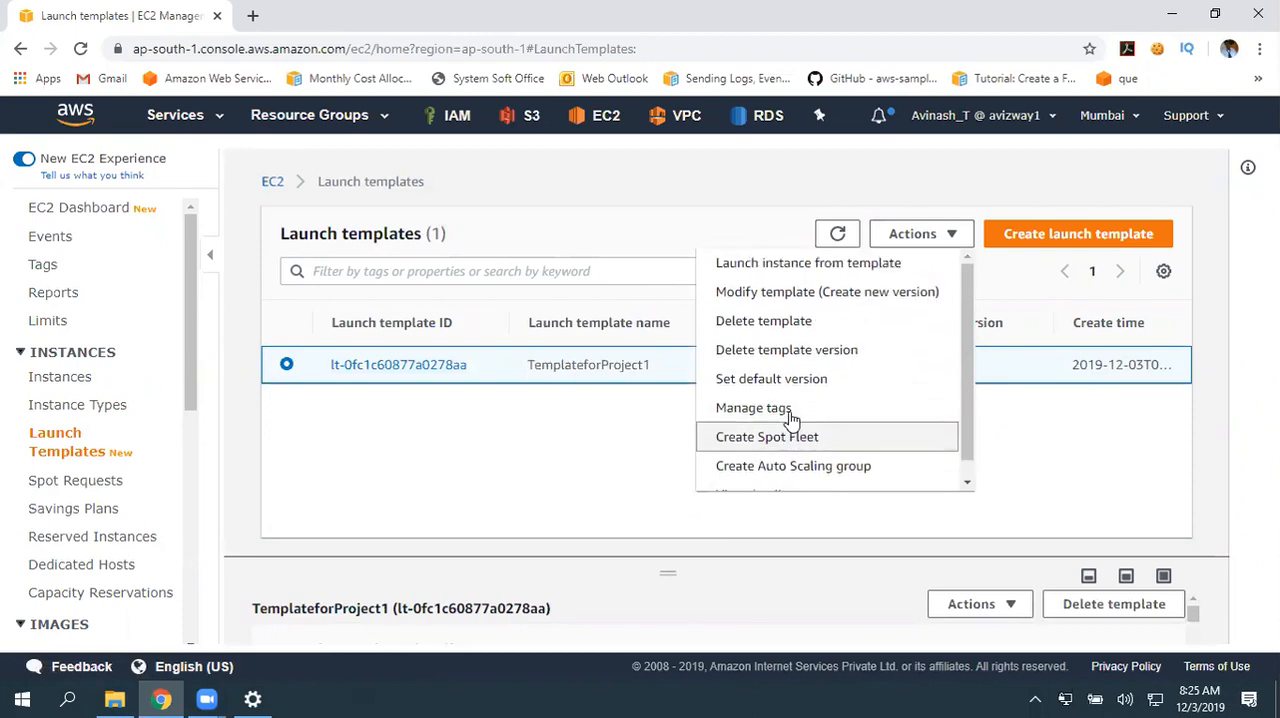
click(827, 321)
click(648, 443)
text(delete)
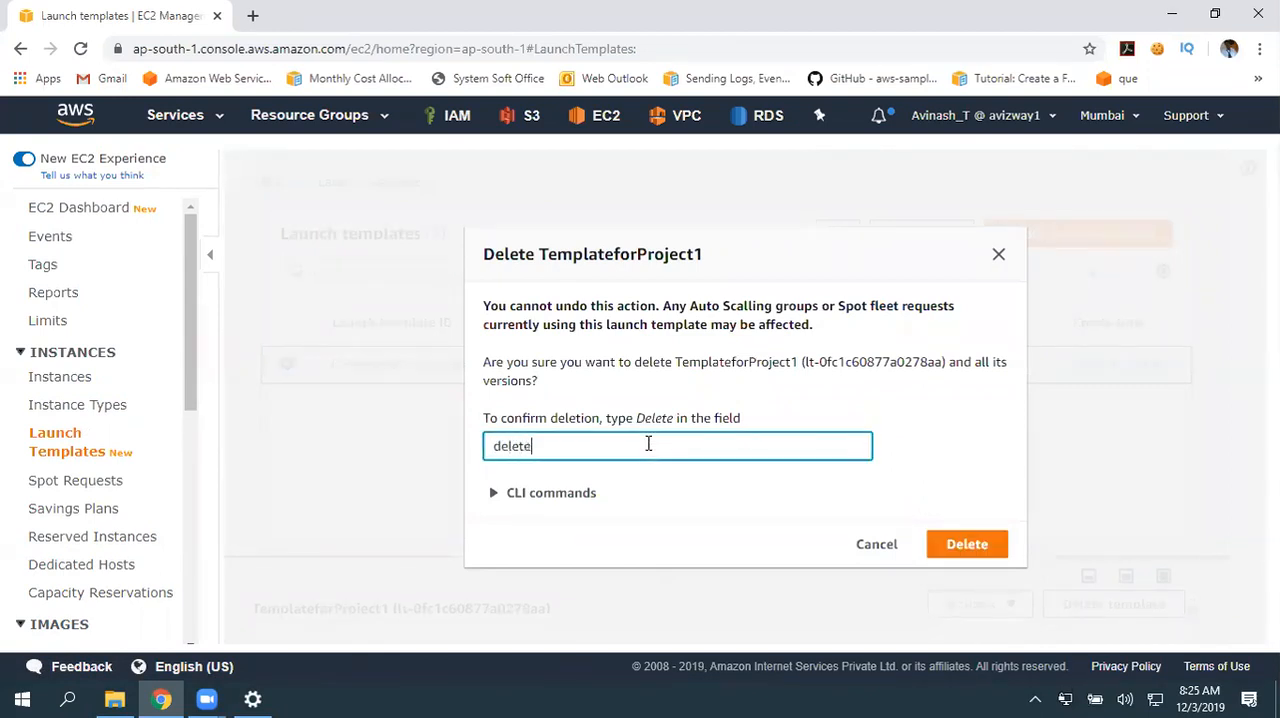
click(987, 541)
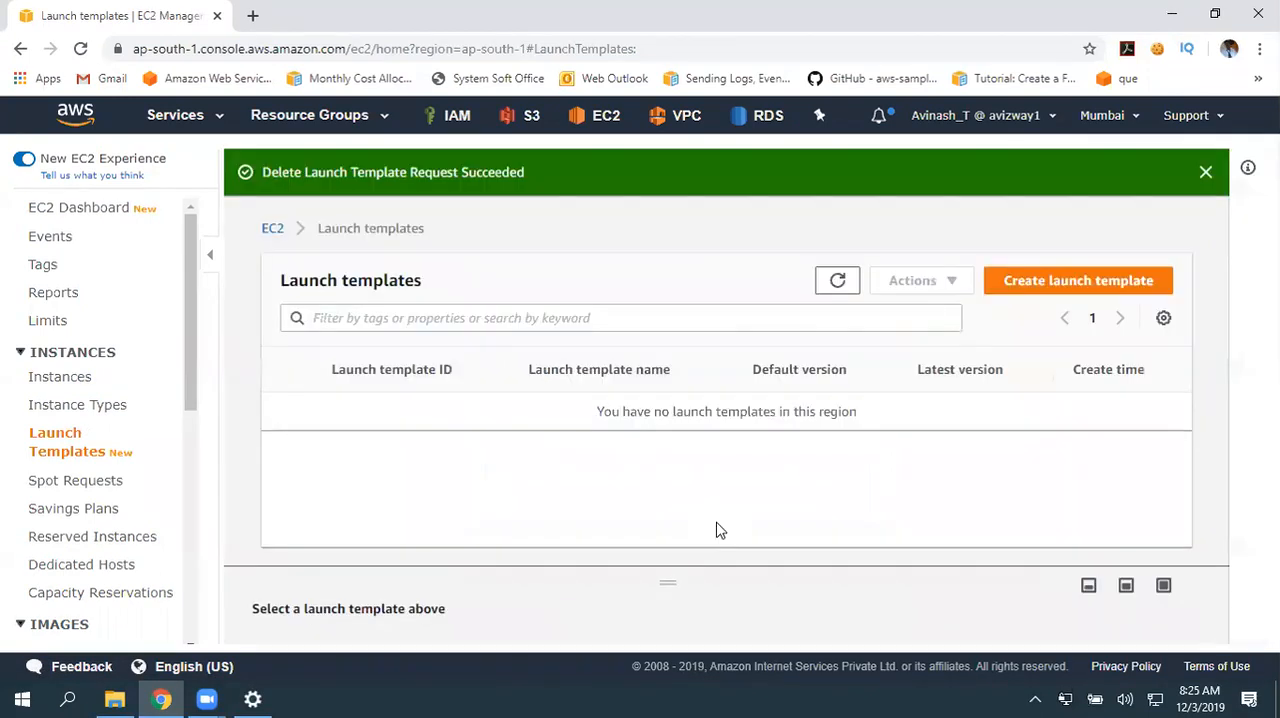
Terminate all three running EC2 instances from the instance list and confirm the termination
click(61, 378)
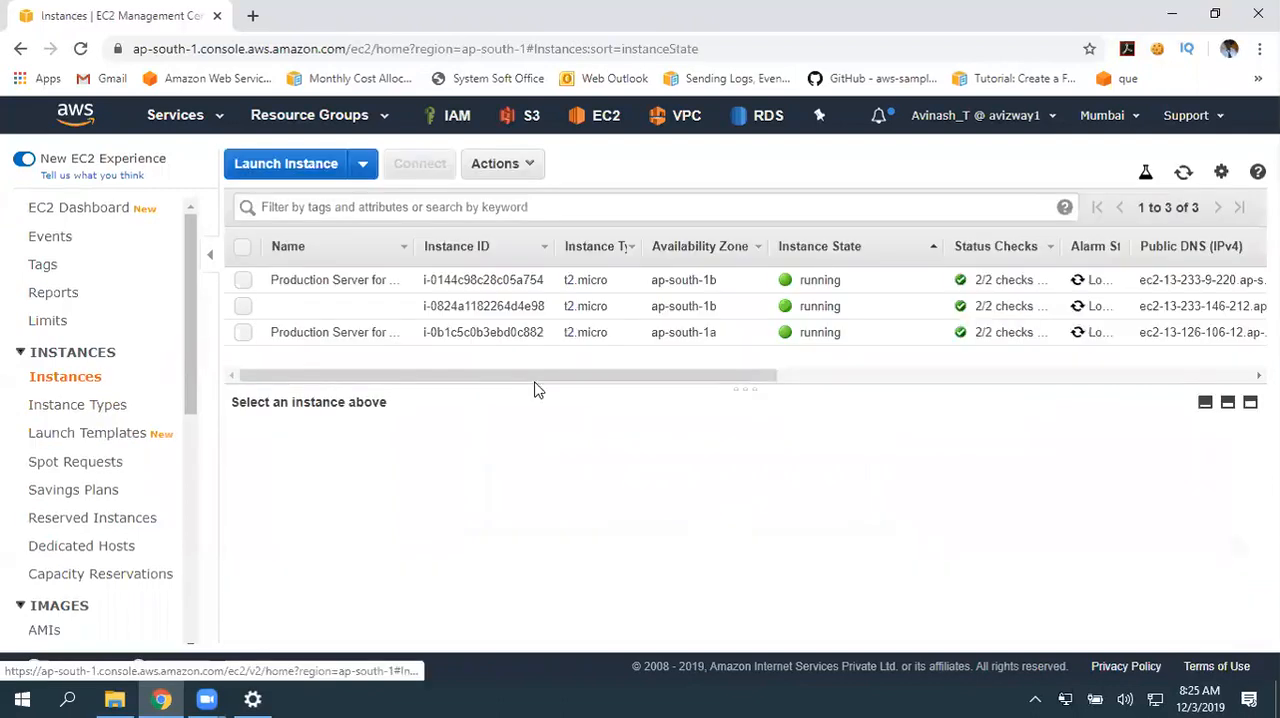
click(242, 246)
click(481, 176)
mouse_move(629, 294)
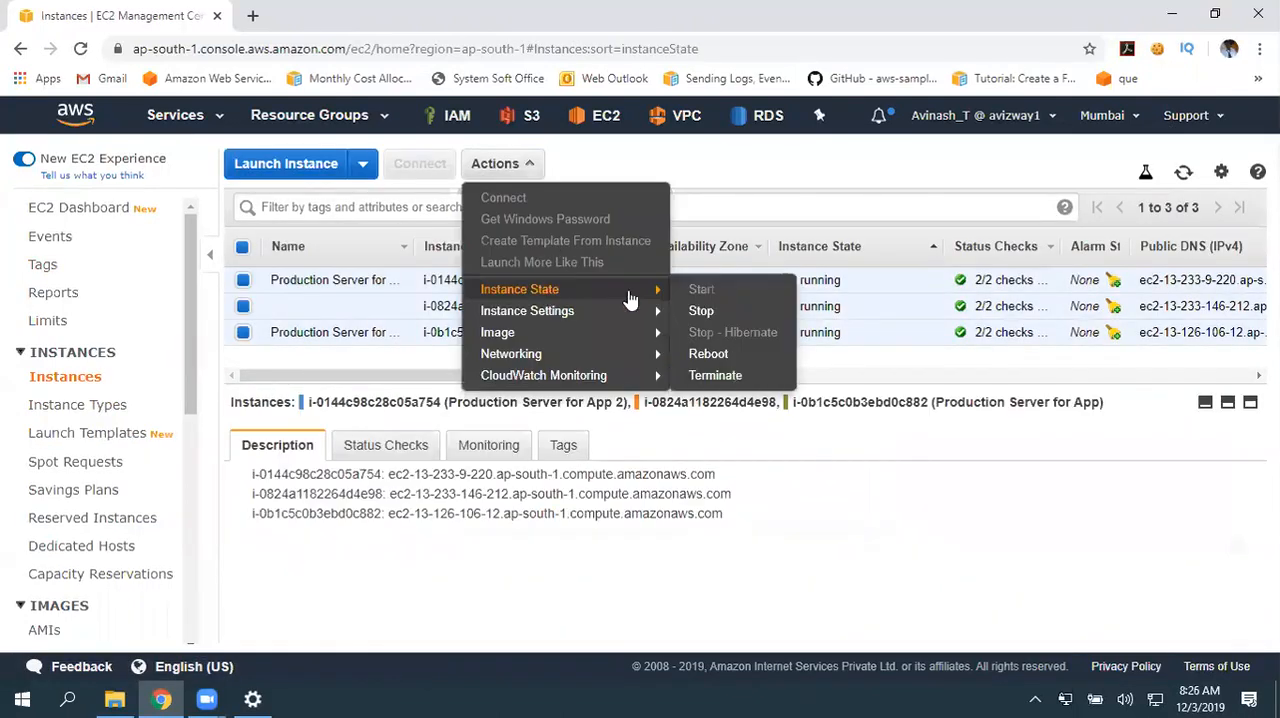
click(730, 376)
click(1015, 531)
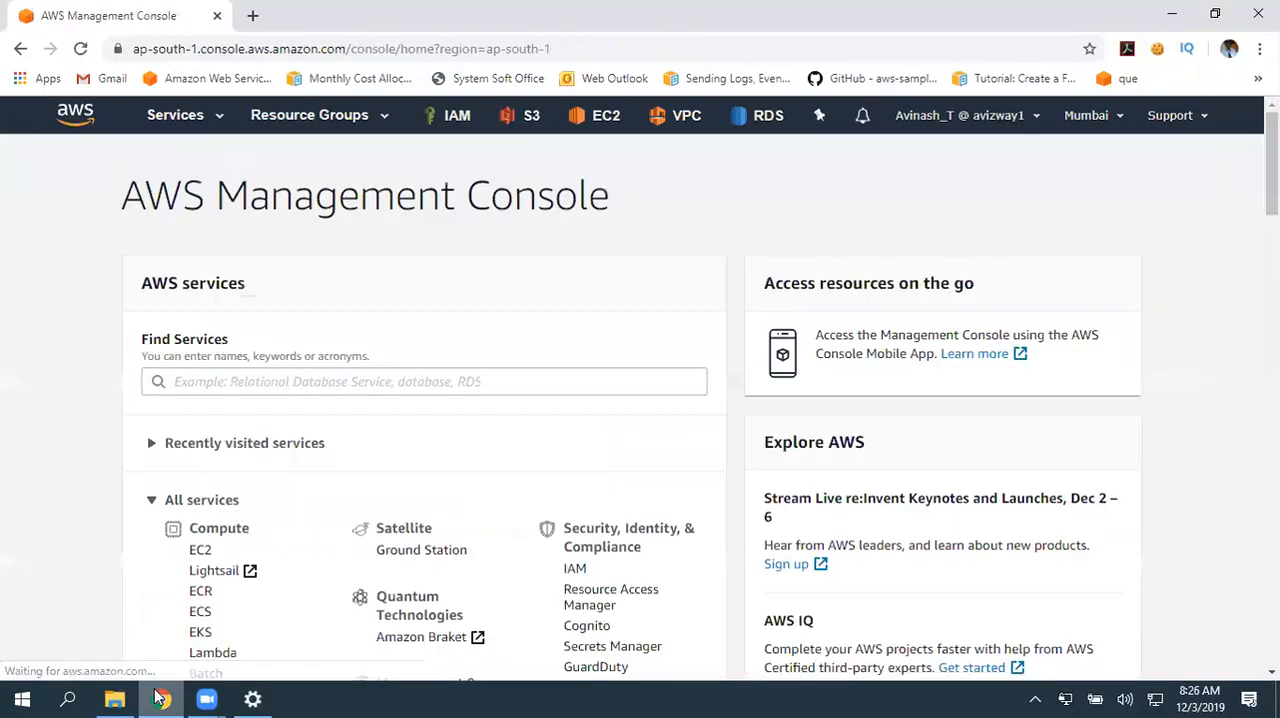
Close the Settings window, open cli.txt from the desktop in Notepad and maximize its window
mouse_move(157, 697)
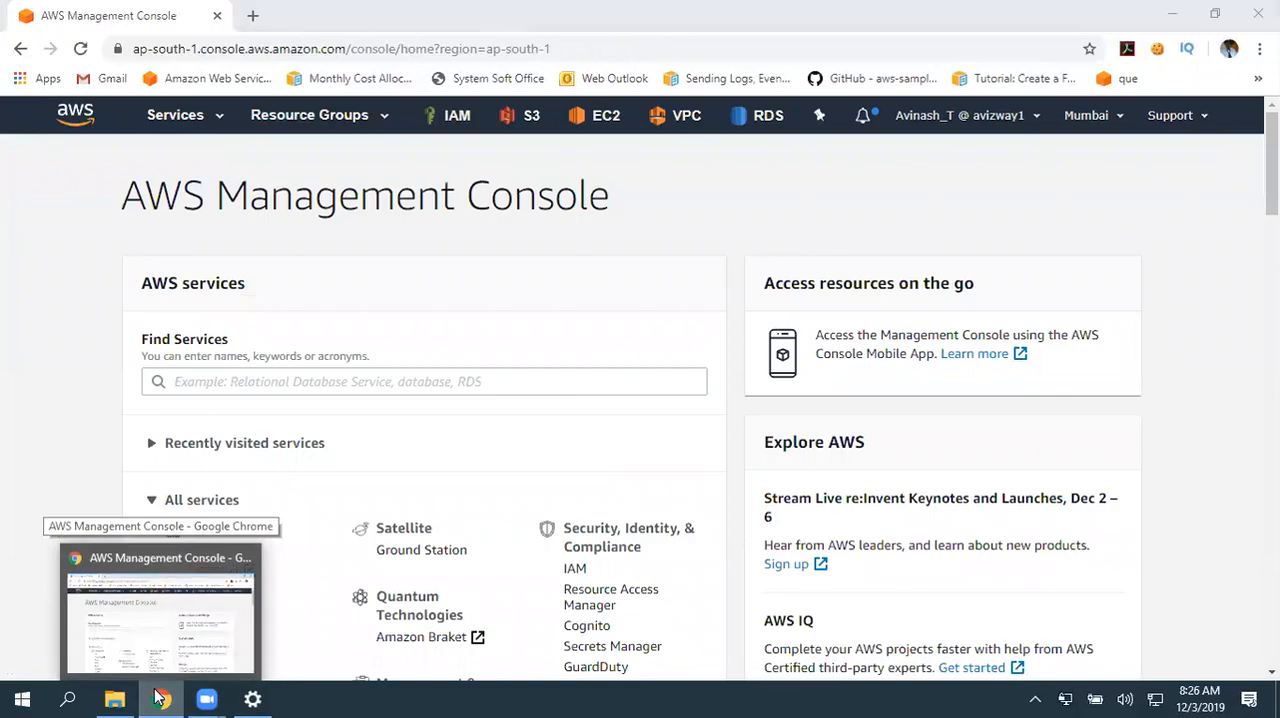
click(253, 698)
click(1258, 15)
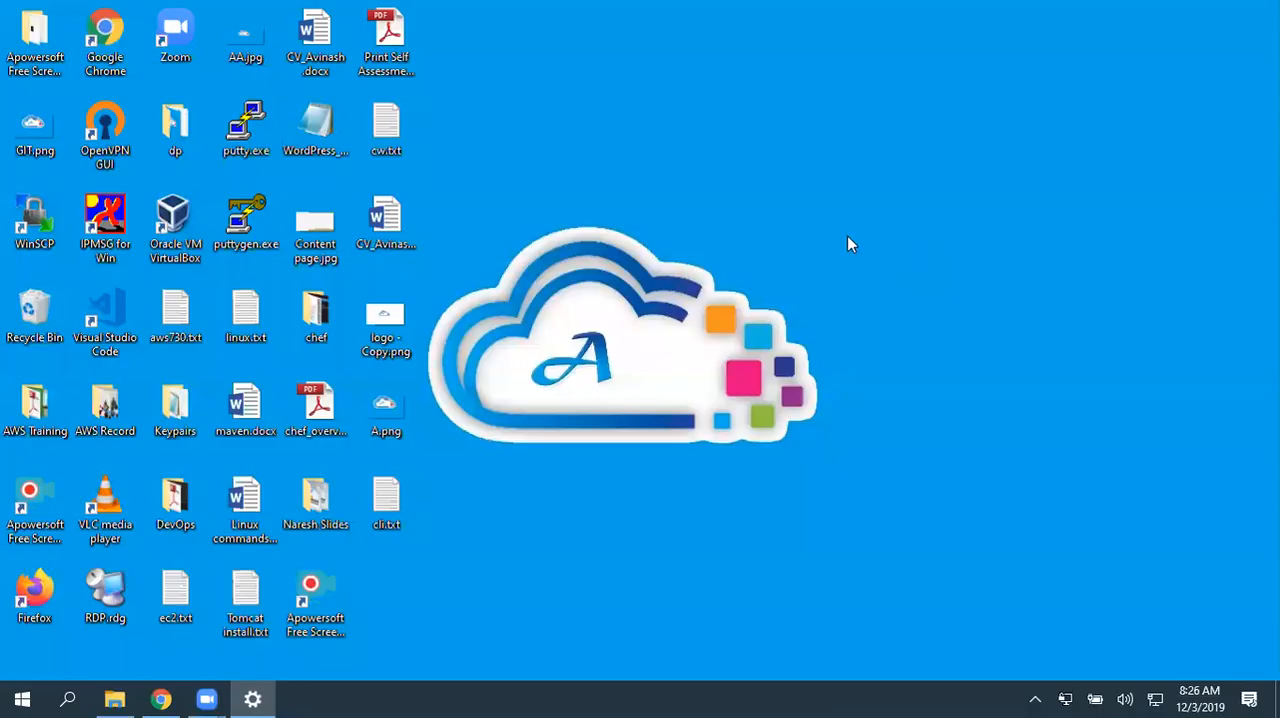
double_click(390, 502)
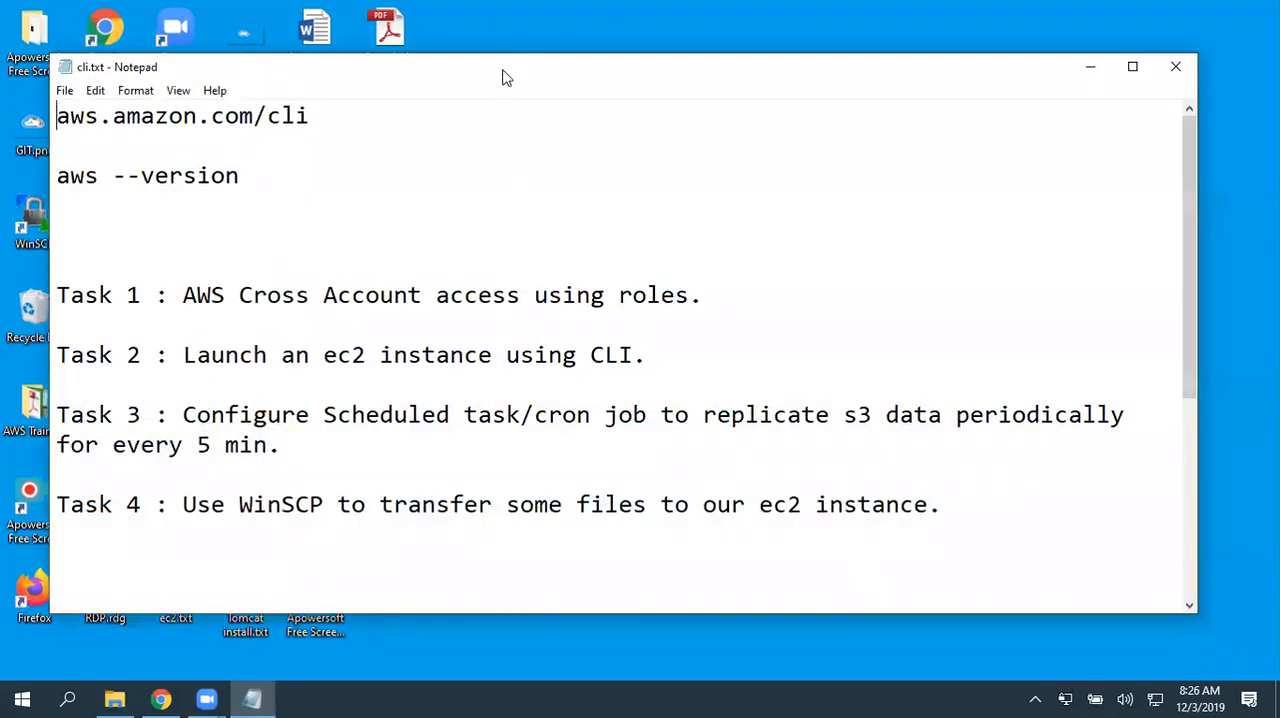
double_click(505, 77)
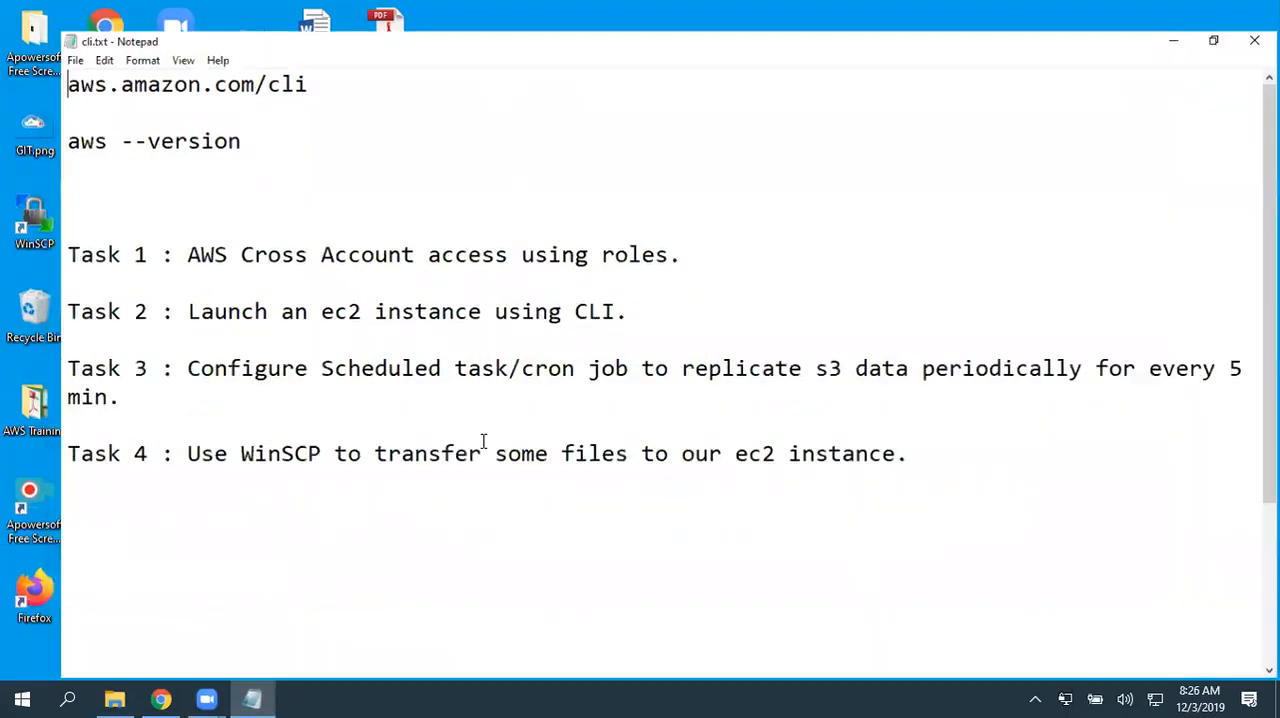
Add several blank lines at the end of cli.txt below the task list and save the file
scroll(157, 429, down, 3)
click(69, 329)
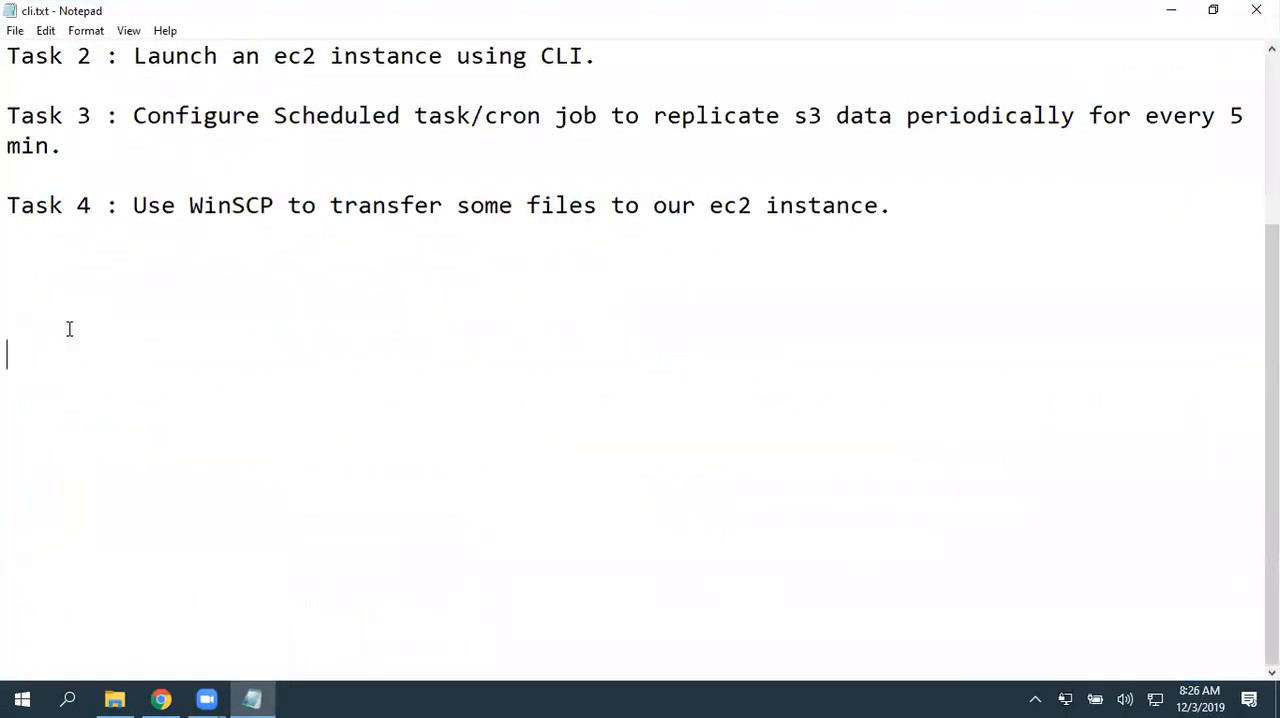
key(Return)
key(Return)
key(Return)
key(Return)
key(Return)
key(Return)
key(Return)
key(Return)
key(Return)
key(Return)
key(Return)
key(Return)
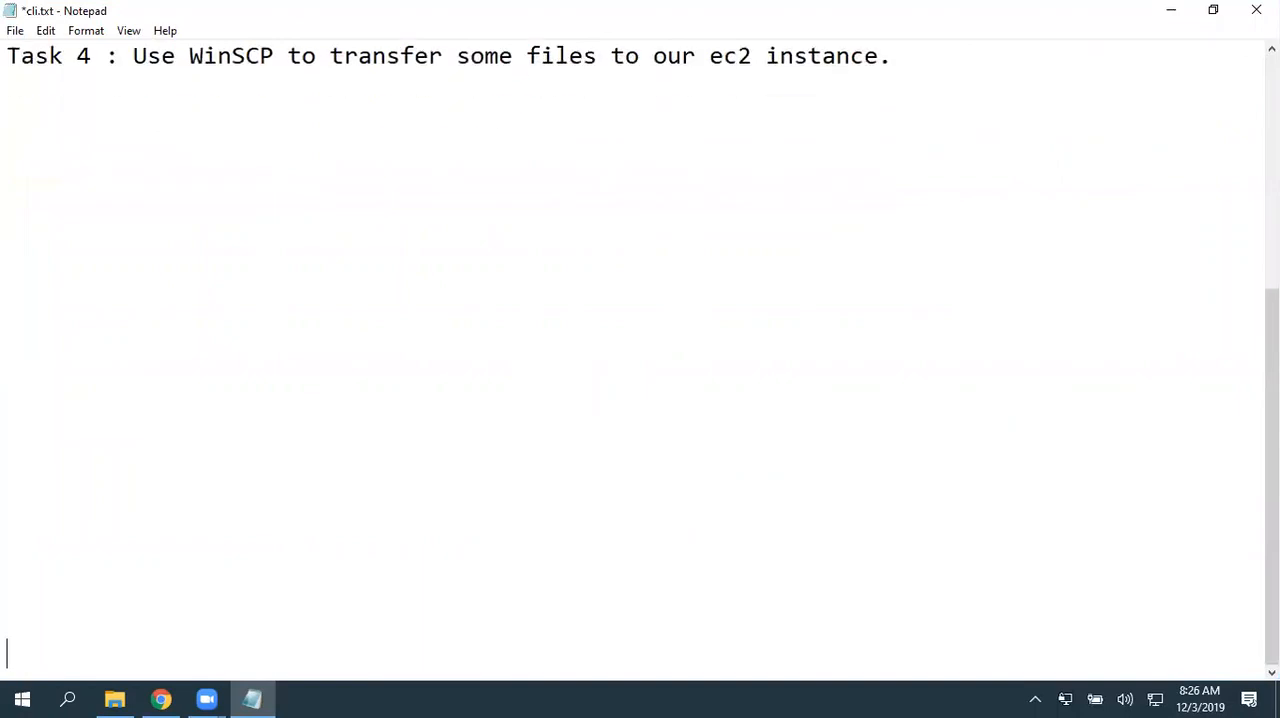
key(Return)
key(ctrl+s)
click(9, 105)
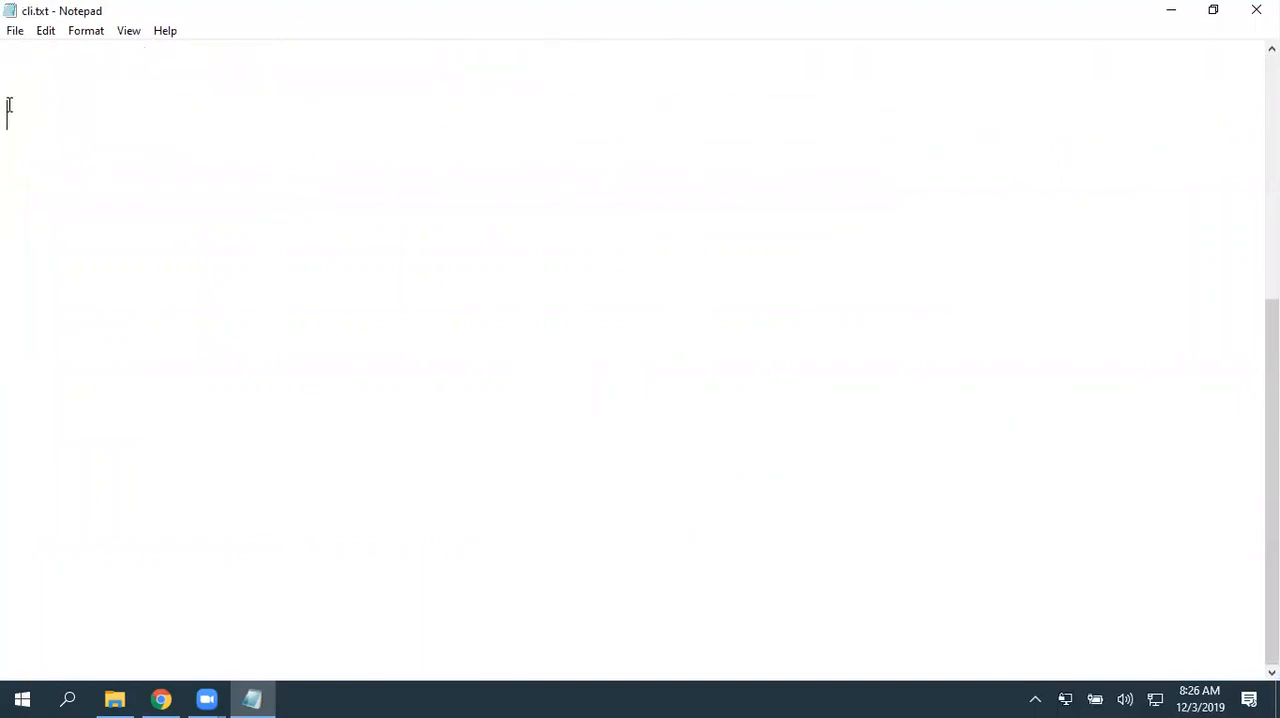
Write the heading "Lightsail :" in the blank area below the tasks and save the file
text(Lightsail :)
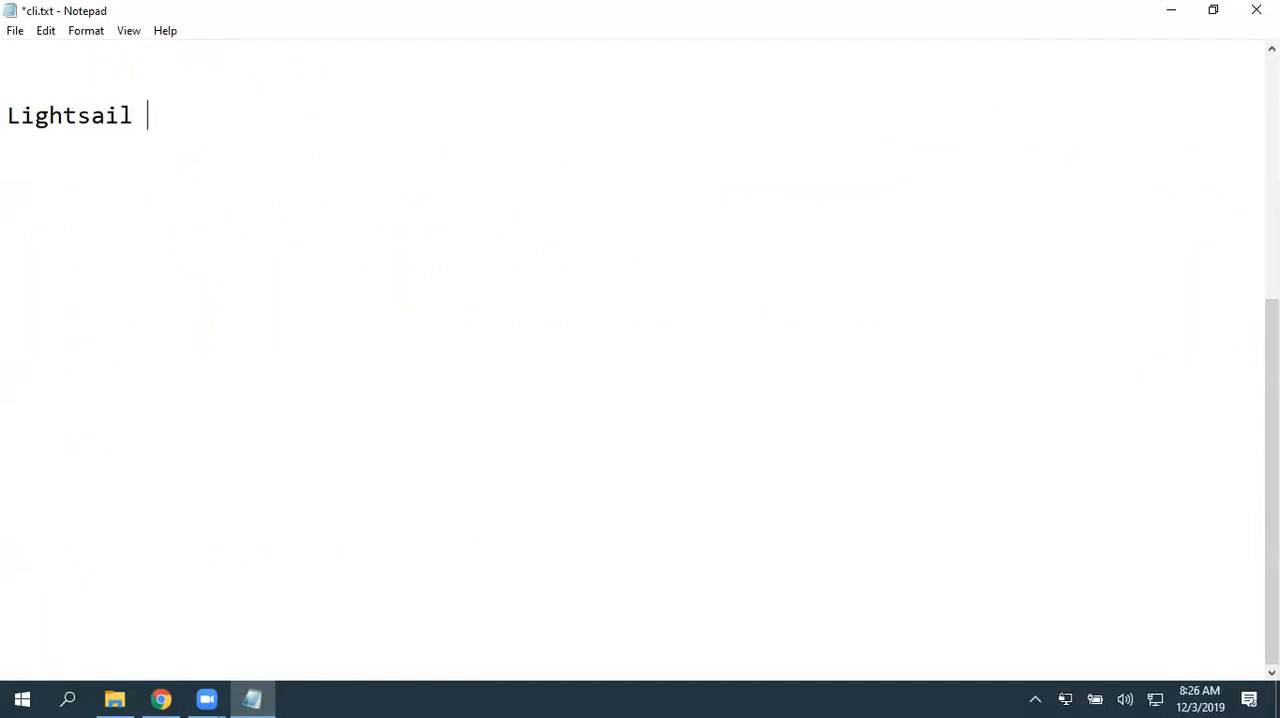
key(ctrl+s)
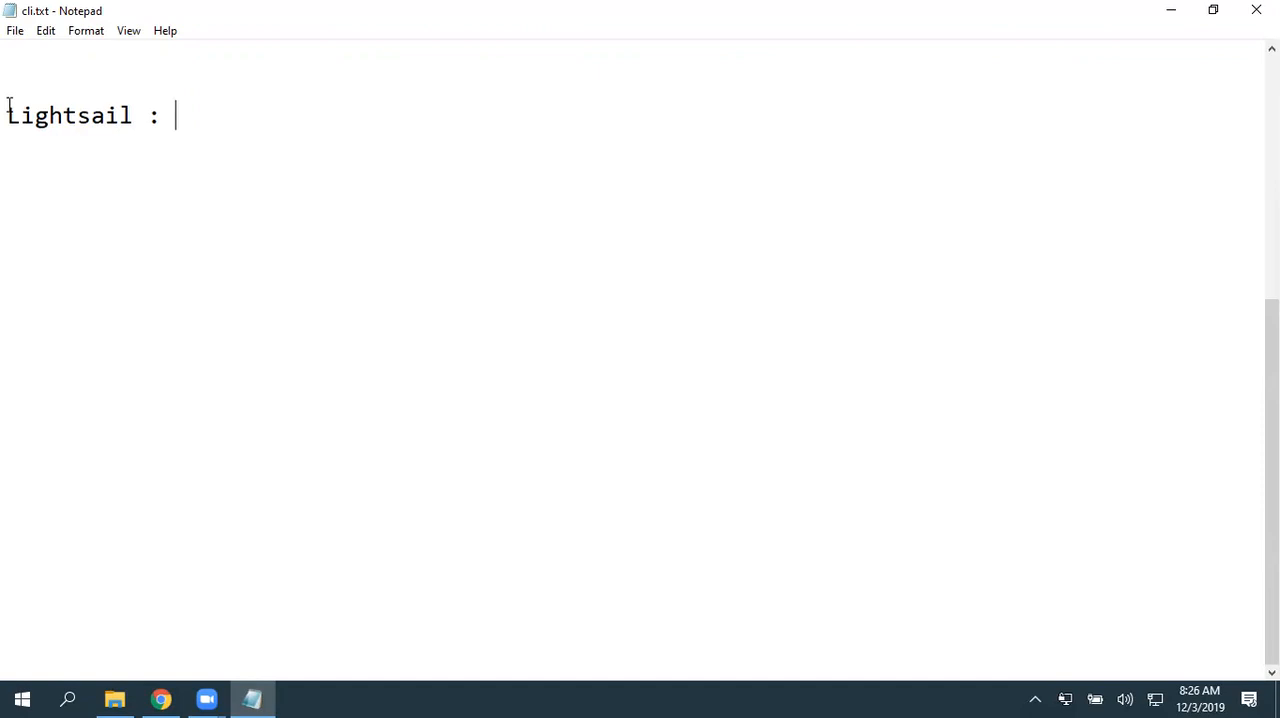
Write the note "LAMP : Linux Apache Mysql Php" below the Lightsail heading and delete it again
key(Return)
key(Return)
text(LAMP )
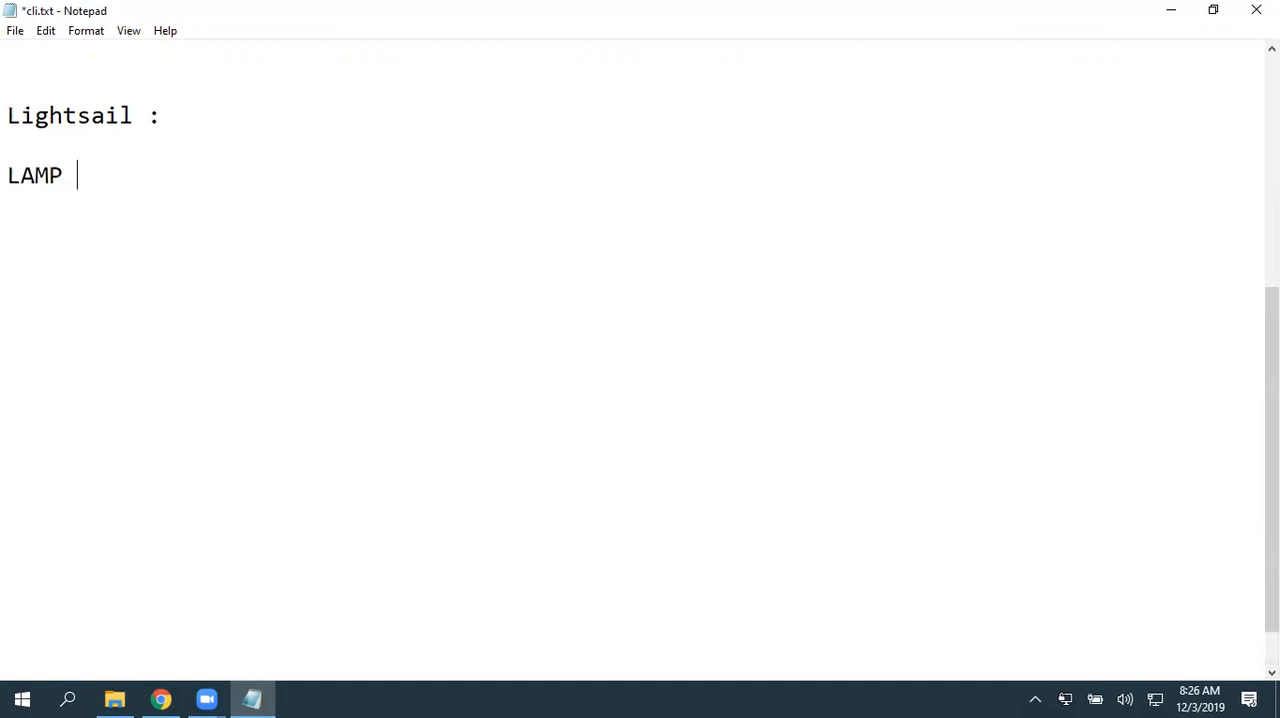
text(: Linux Ap)
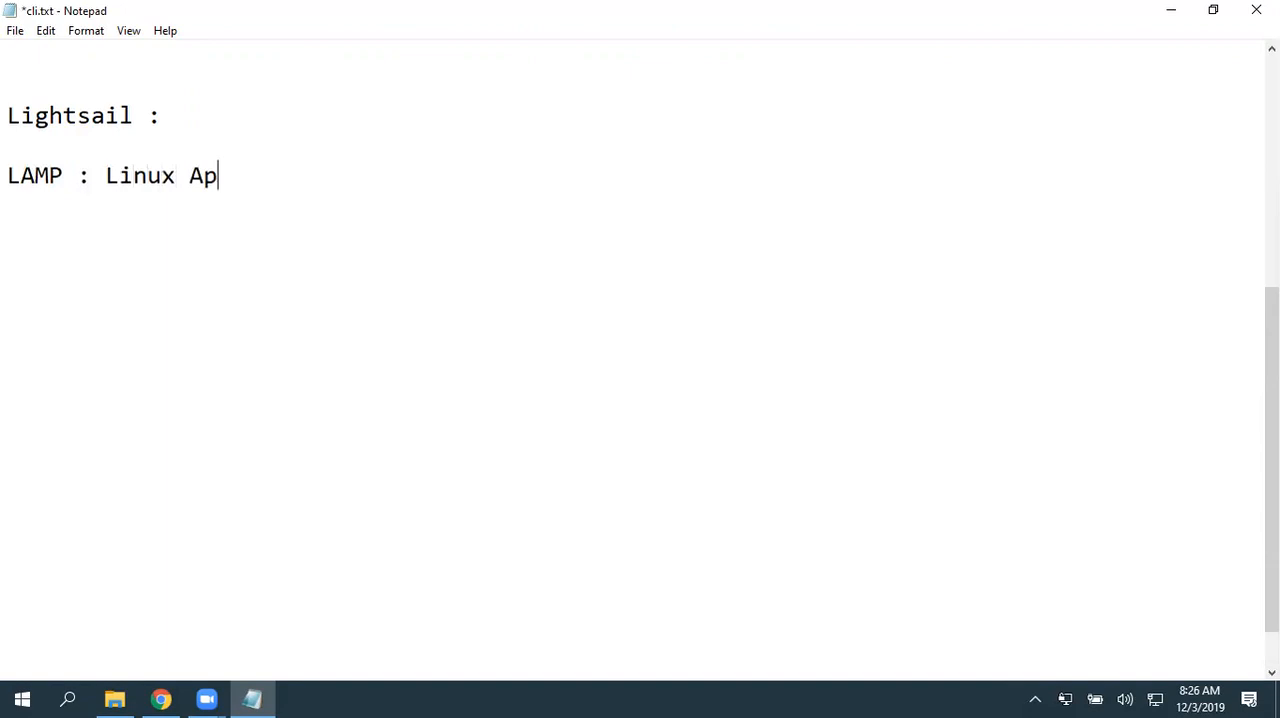
text(ache Mysql Phy)
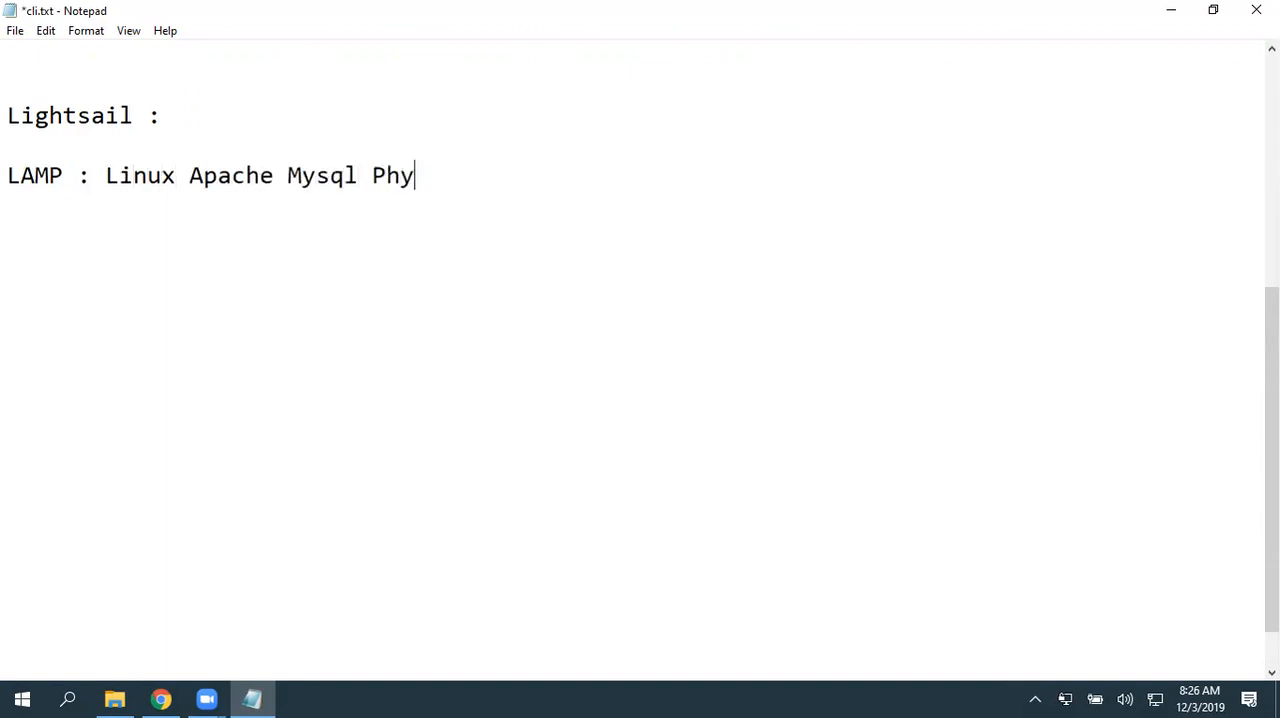
key(BackSpace)
text(p)
key(shift+Up)
key(BackSpace)
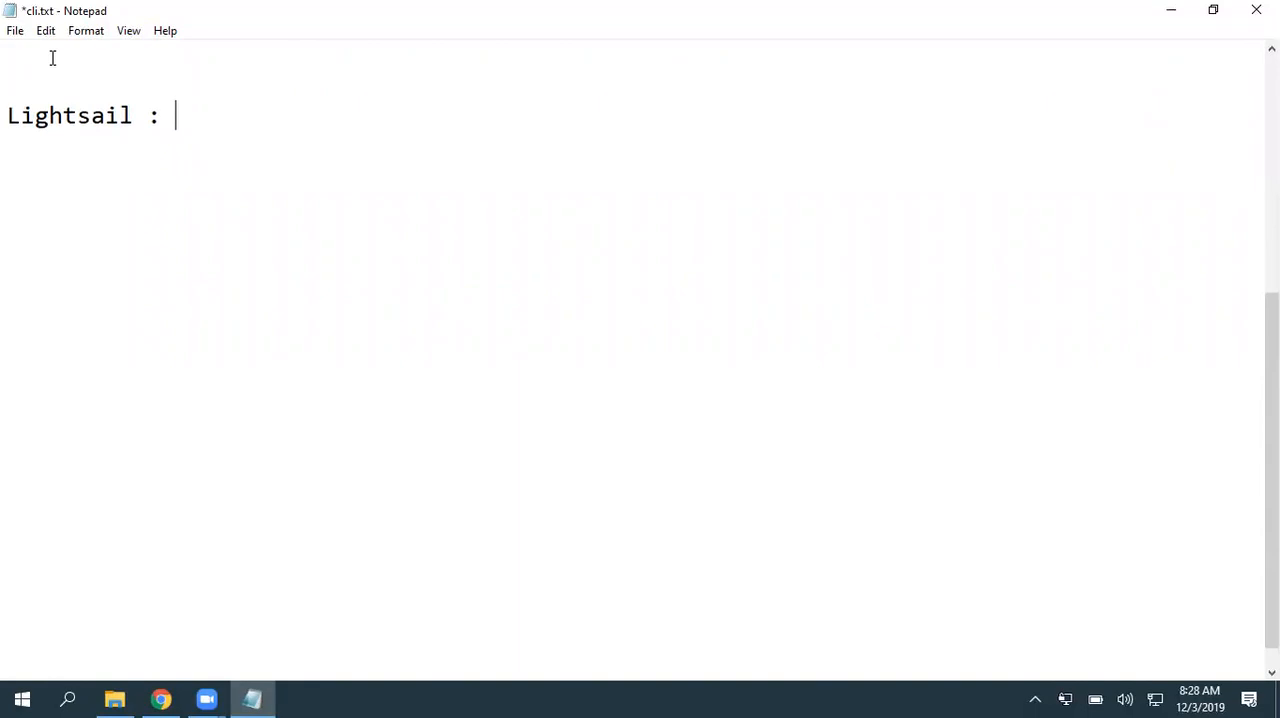
Write the note "ec2 instance :" below the Lightsail heading and delete it again
key(Return)
key(Return)
text(e)
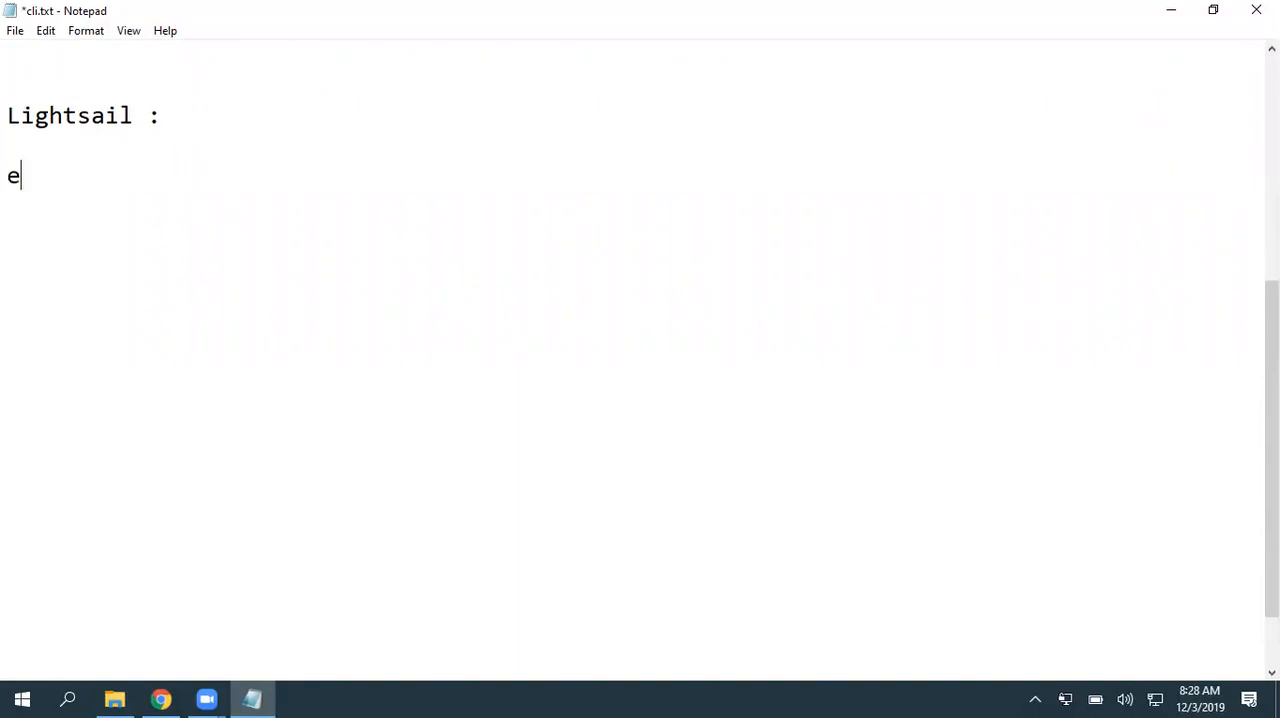
text(c2 instance and)
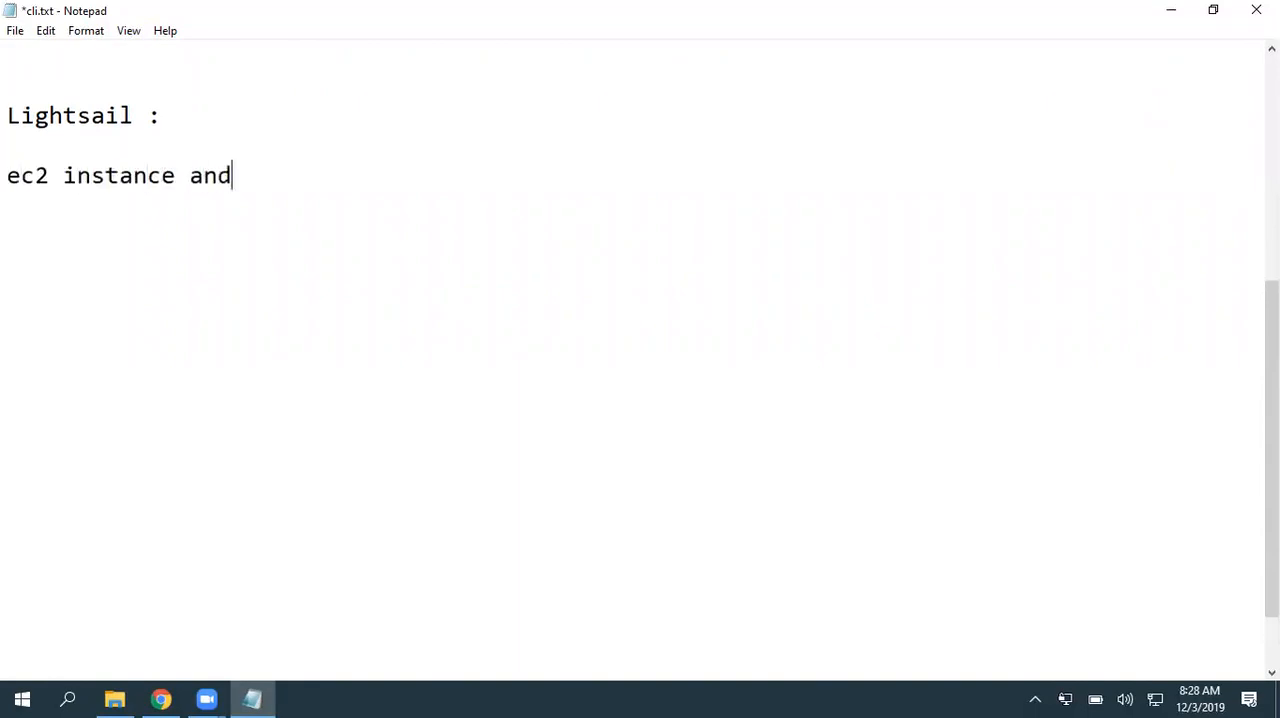
key(BackSpace)
key(BackSpace)
key(BackSpace)
key(BackSpace)
text(:)
key(shift+Up)
key(BackSpace)
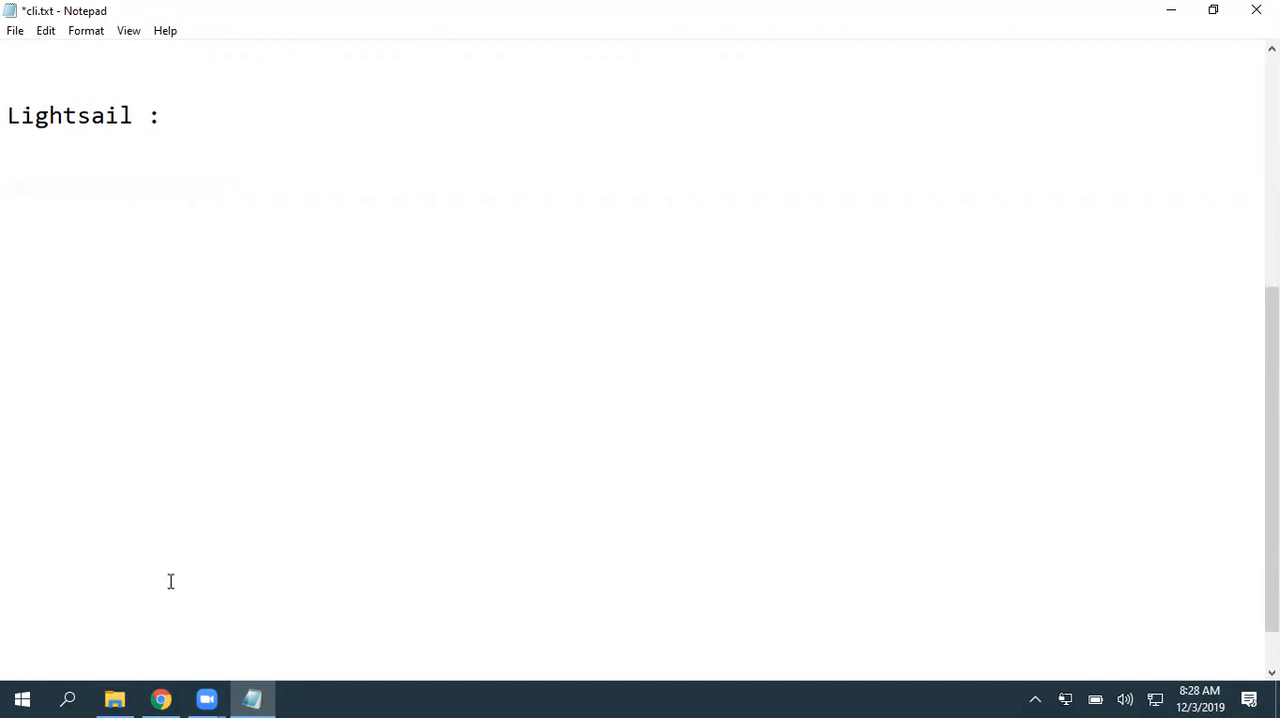
Switch to Chrome, open Lightsail from the Compute services, keep English as its language and start creating the first instance
click(160, 699)
scroll(123, 543, down, 5)
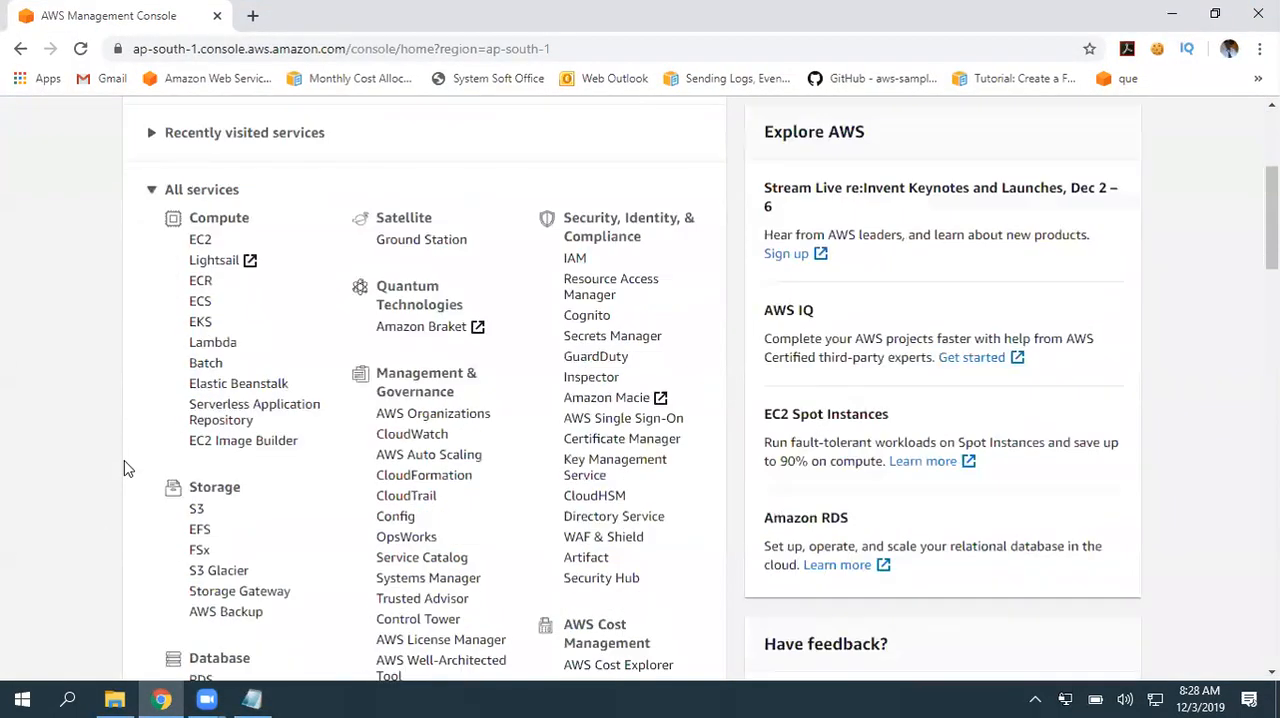
scroll(109, 391, up, 3)
double_click(200, 247)
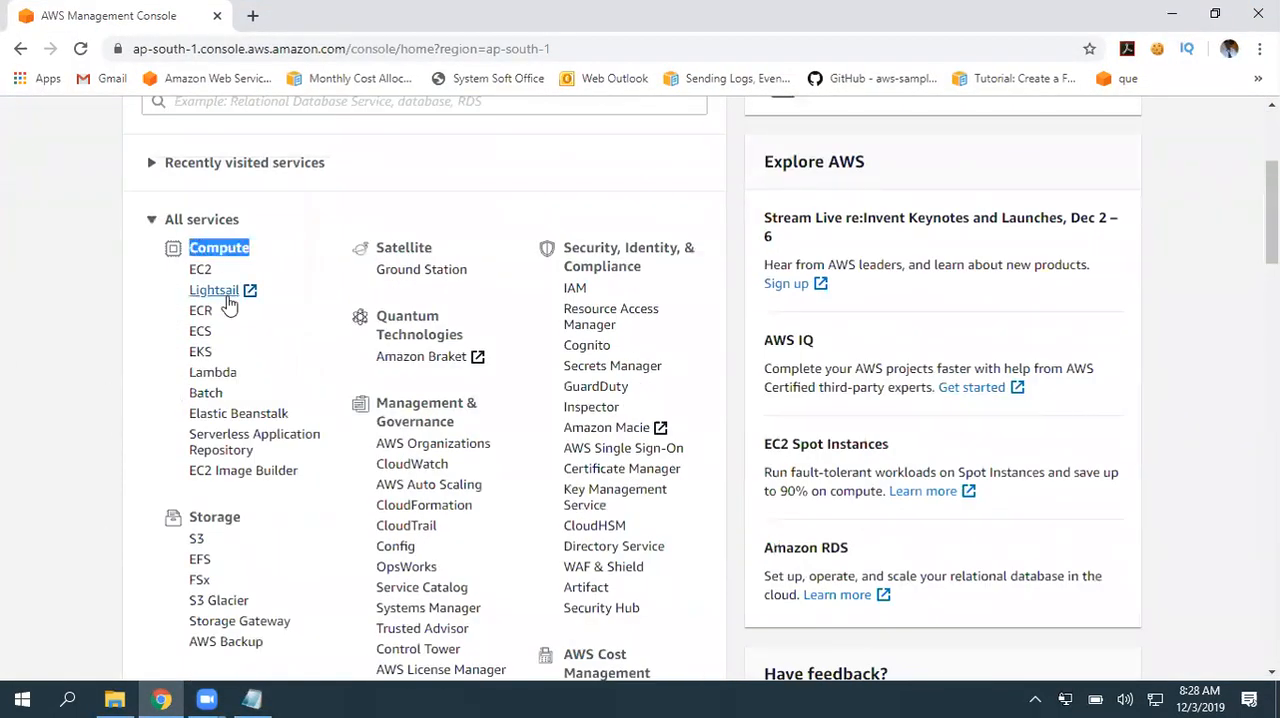
click(206, 291)
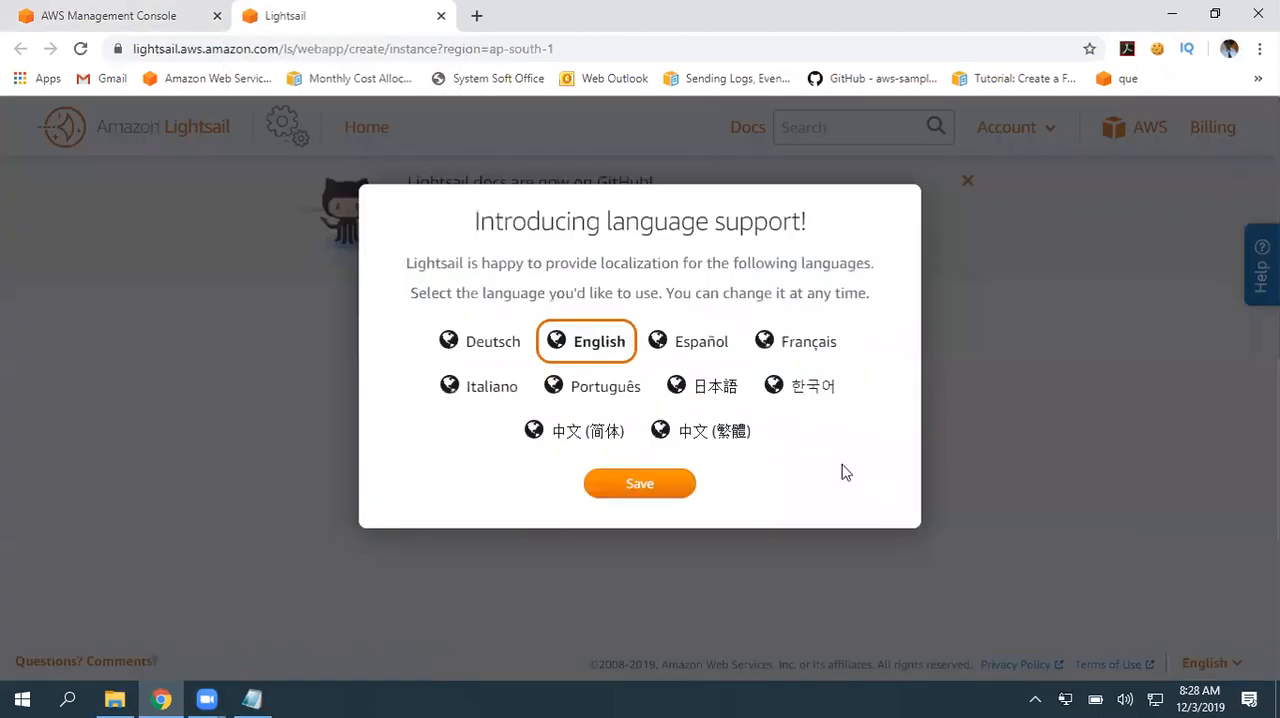
click(629, 487)
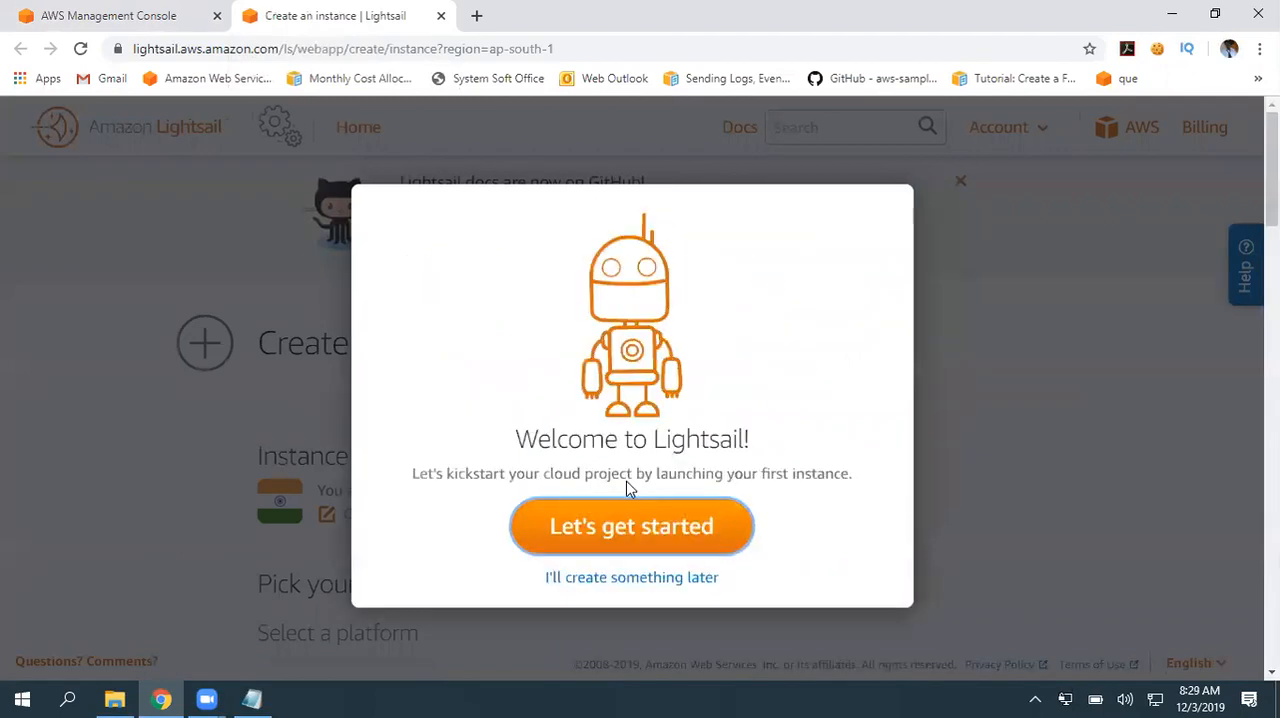
click(660, 532)
Review the platform, blueprint and instance plan options on the Lightsail instance creation page
scroll(163, 465, down, 3)
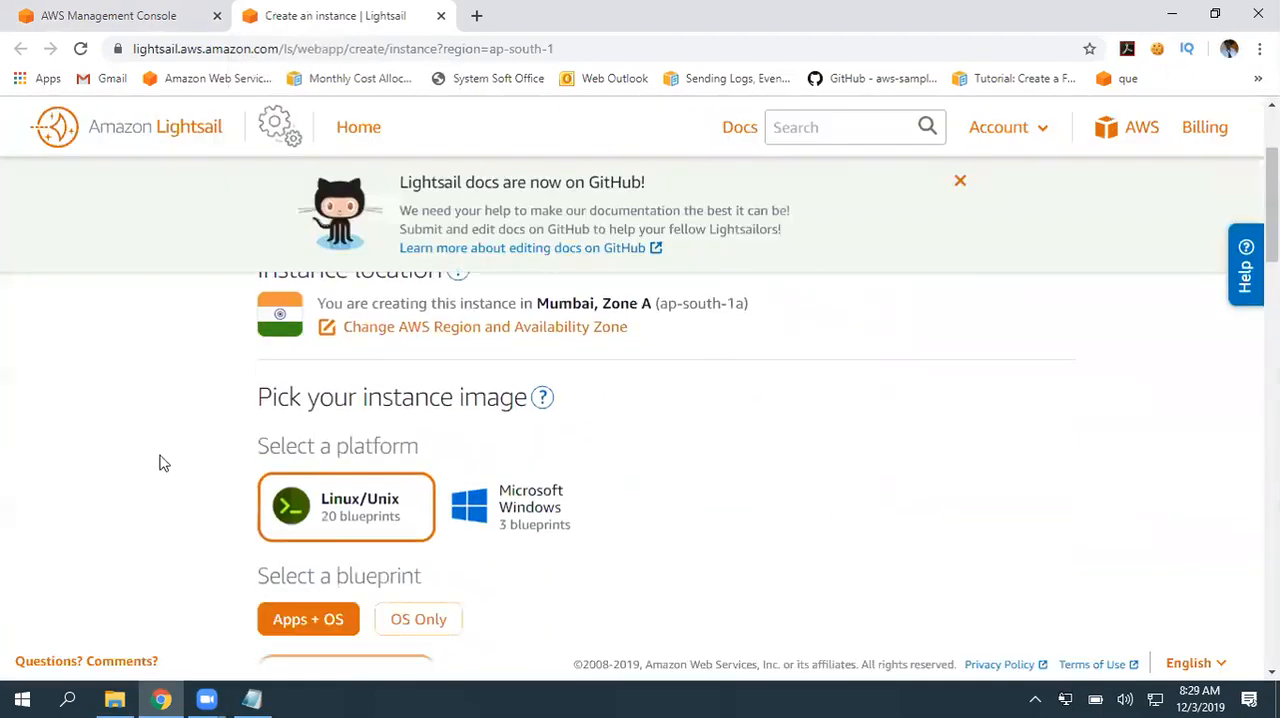
drag(251, 352, 760, 338)
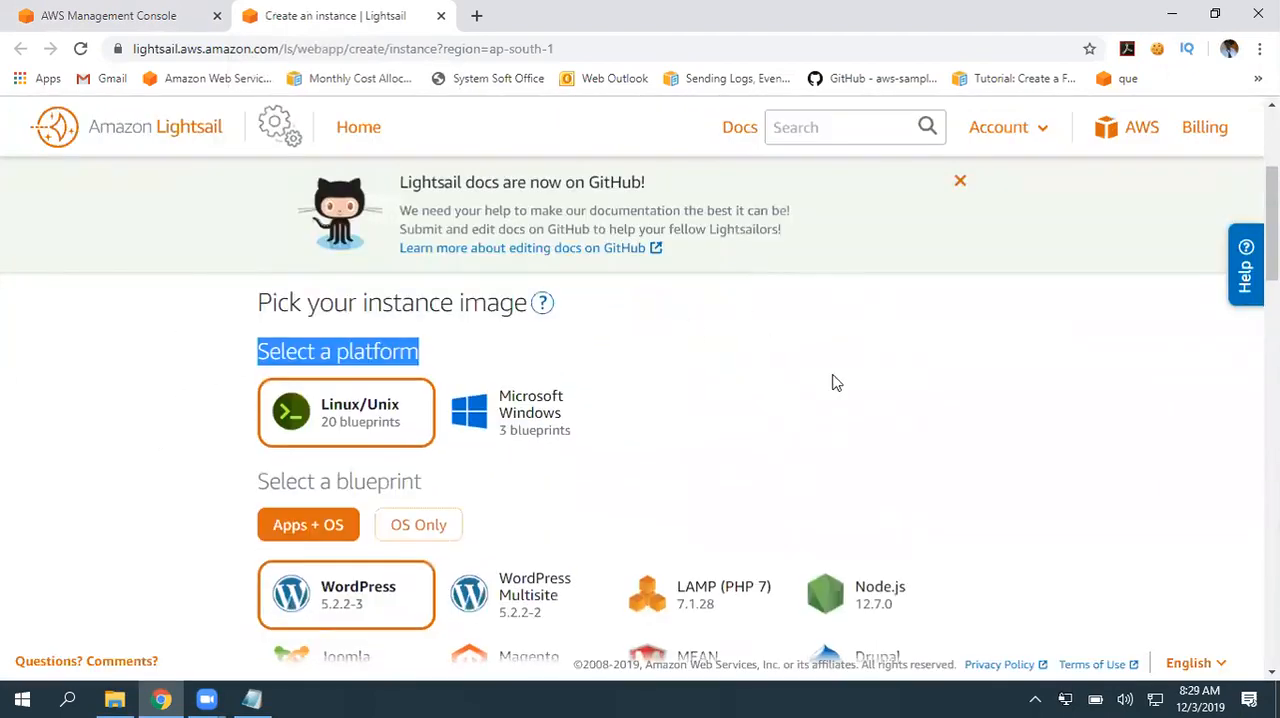
scroll(297, 486, down, 3)
scroll(263, 409, up, 2)
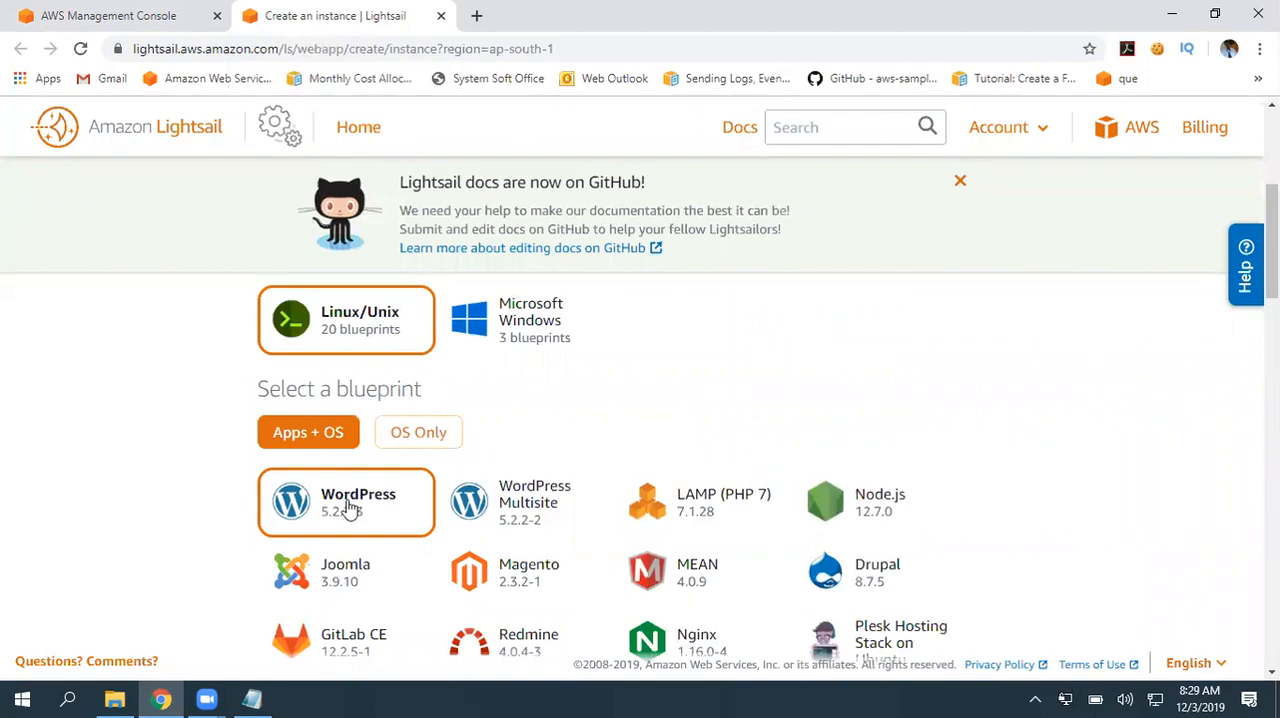
scroll(180, 545, down, 10)
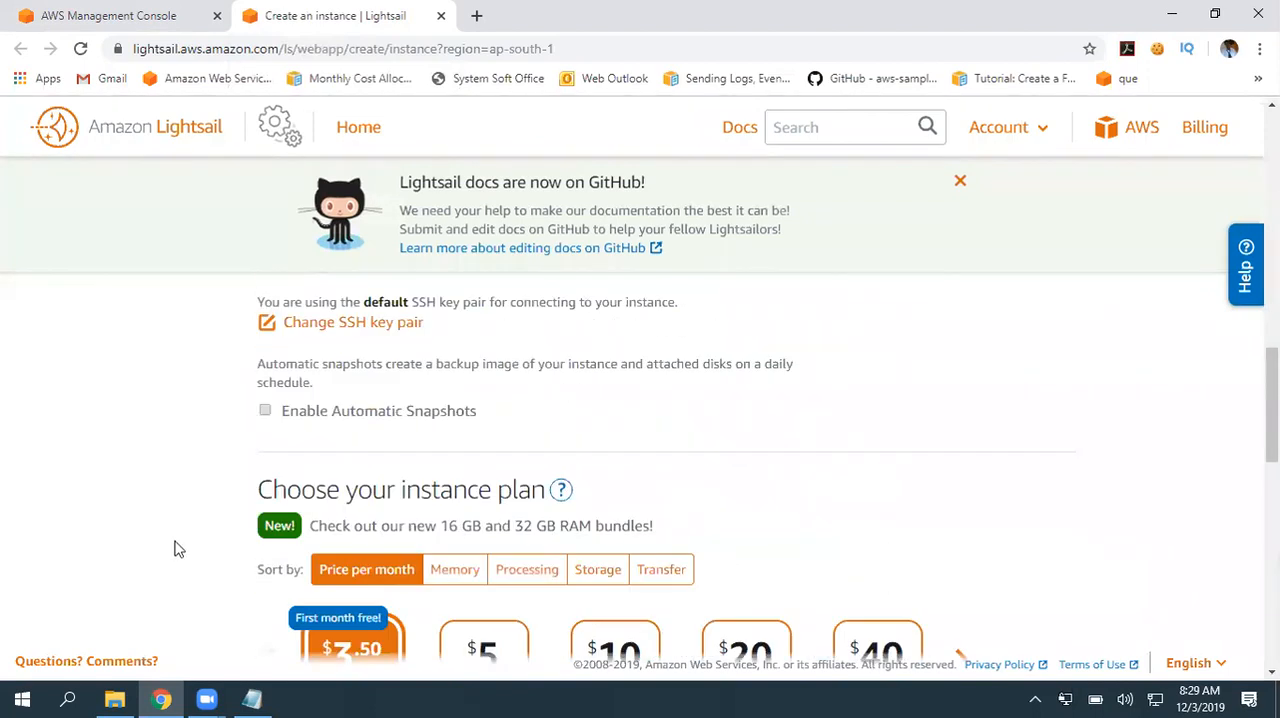
scroll(175, 548, down, 2)
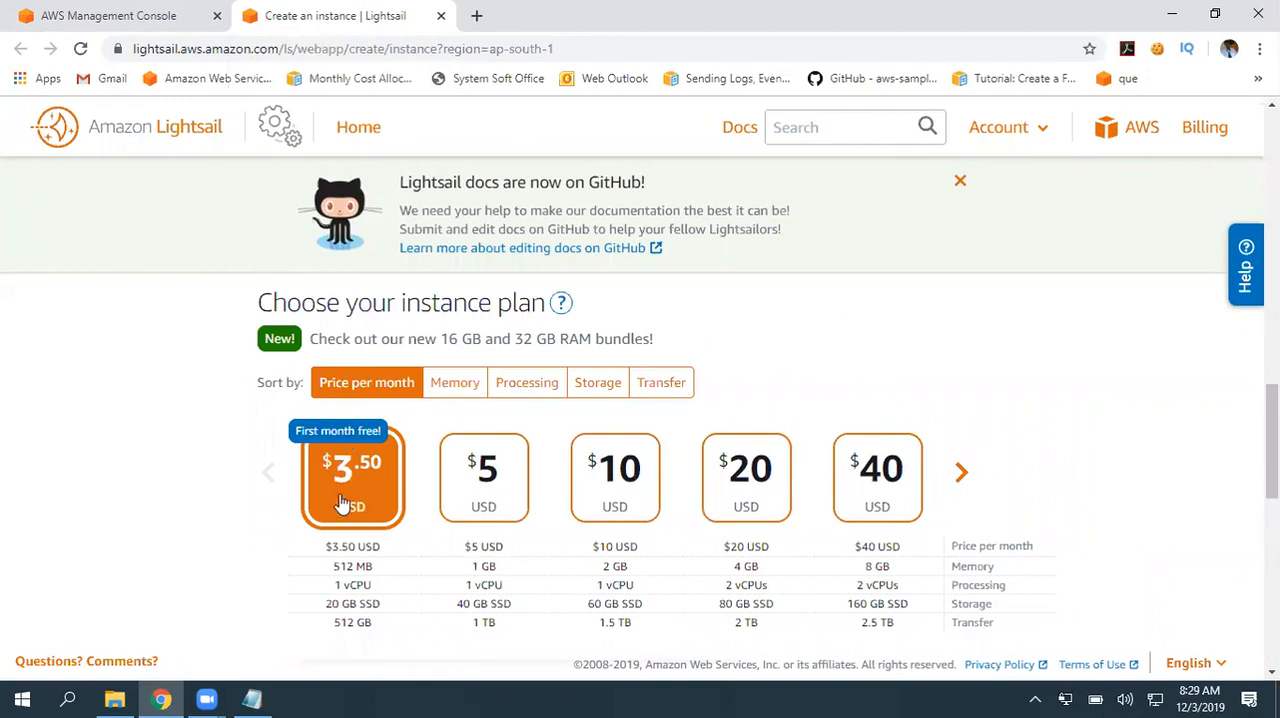
scroll(341, 505, down, 3)
Try an instance count of 10 for WordPress-1 and set it back to 1
drag(704, 533, 227, 519)
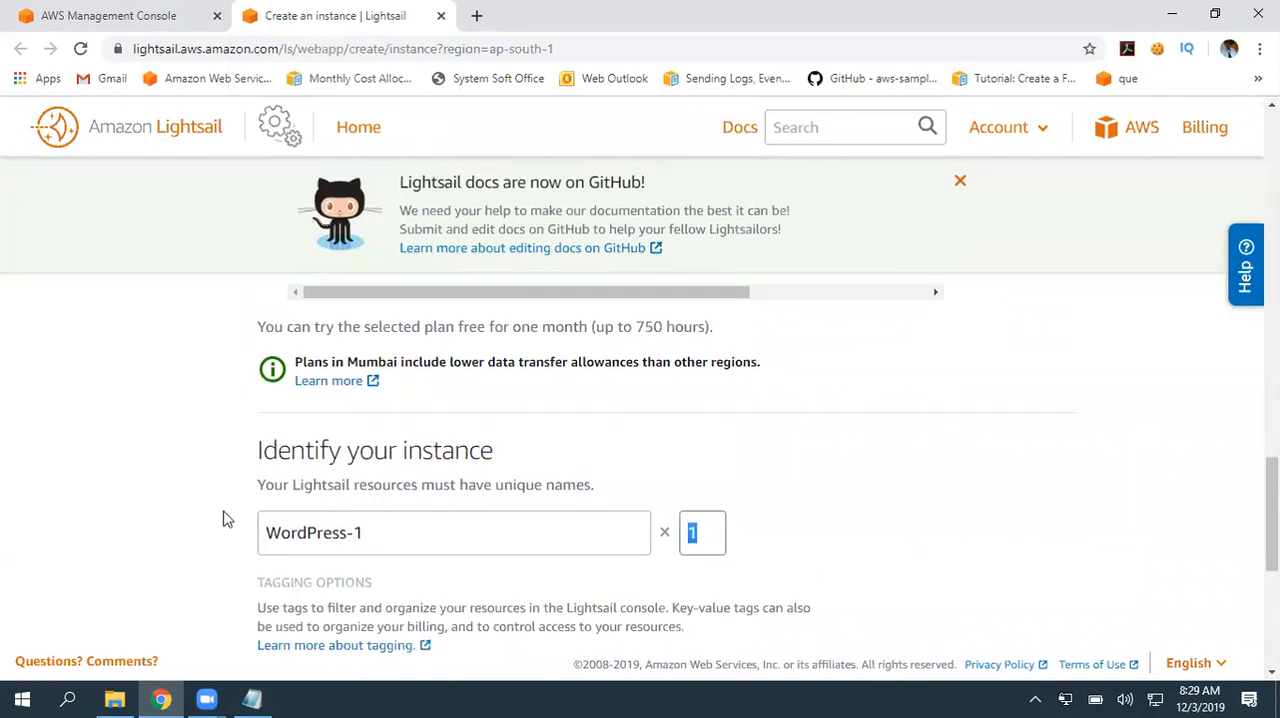
text(10)
key(BackSpace)
Review the rest of the creation form, try the WordPress Multisite blueprint and select LAMP (PHP 7) instead
scroll(168, 470, down, 4)
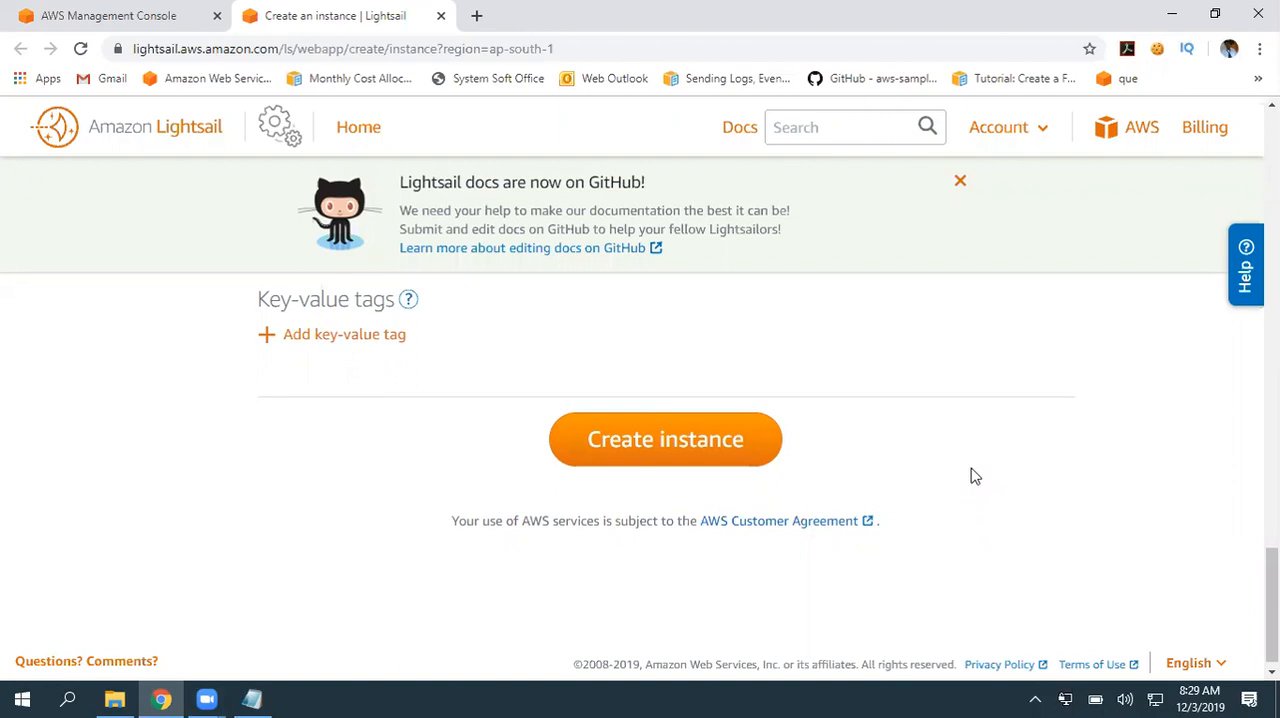
scroll(254, 446, up, 15)
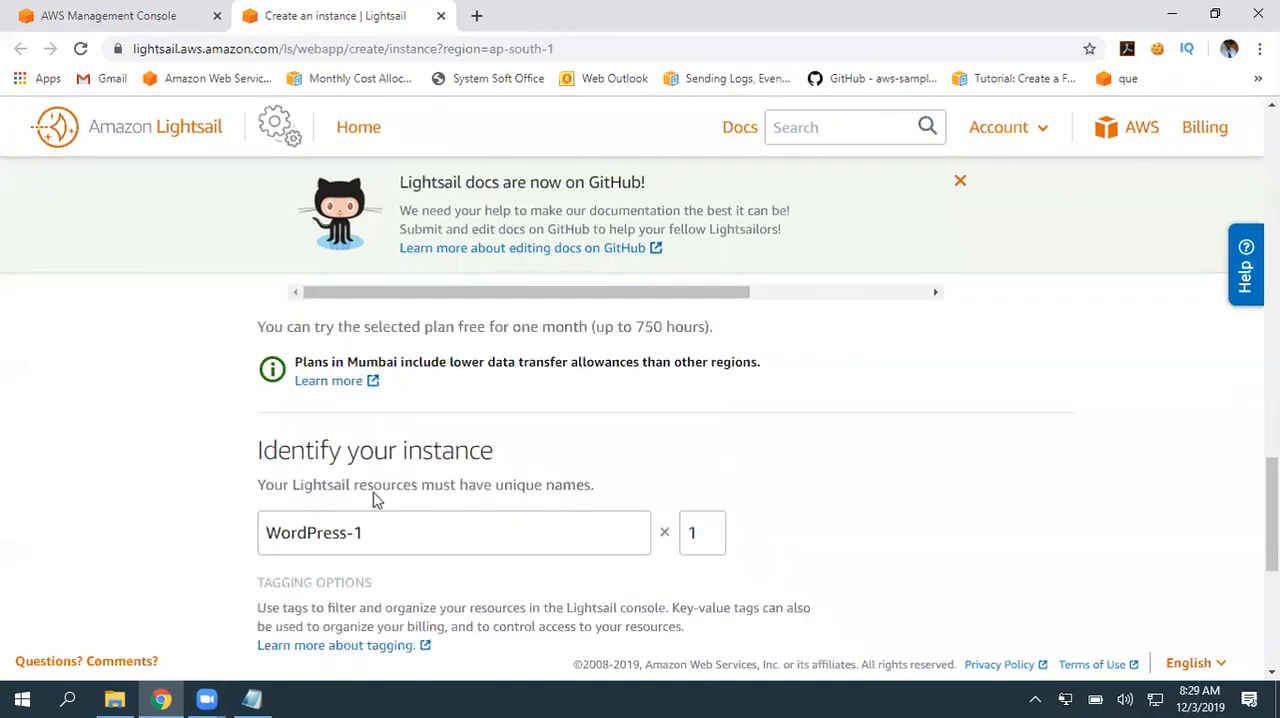
scroll(540, 578, up, 5)
scroll(400, 550, down, 2)
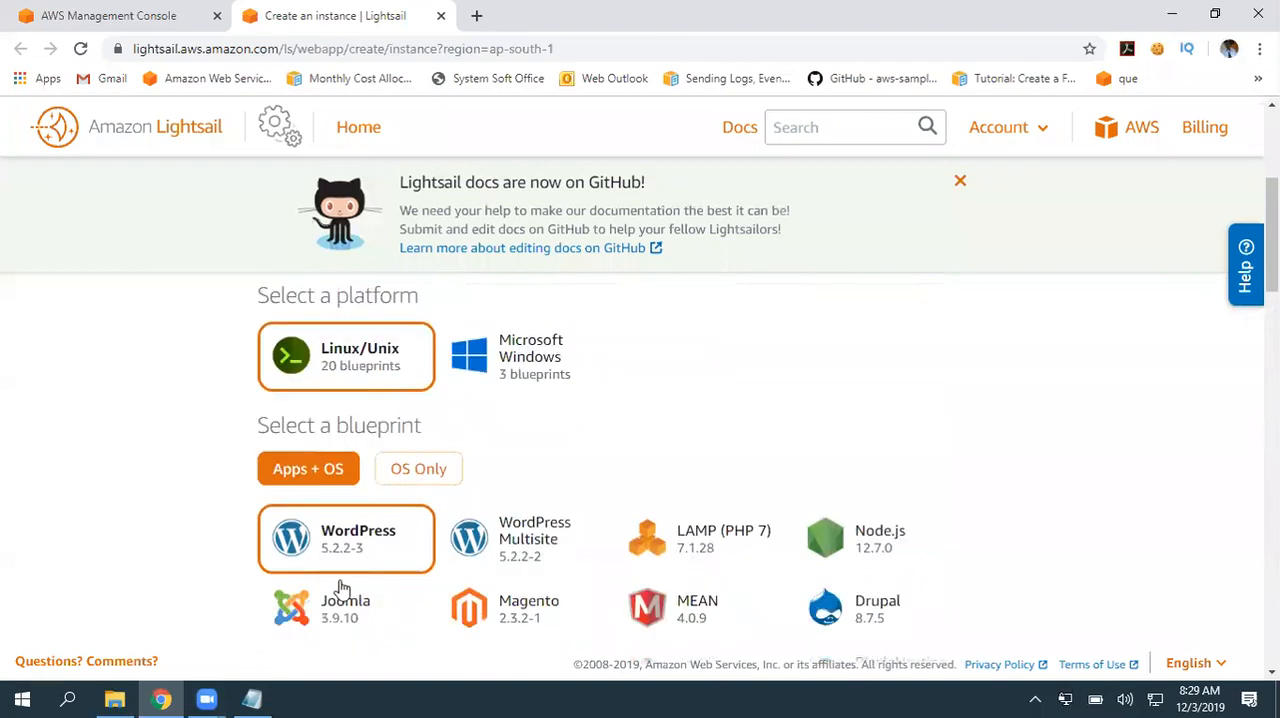
click(527, 414)
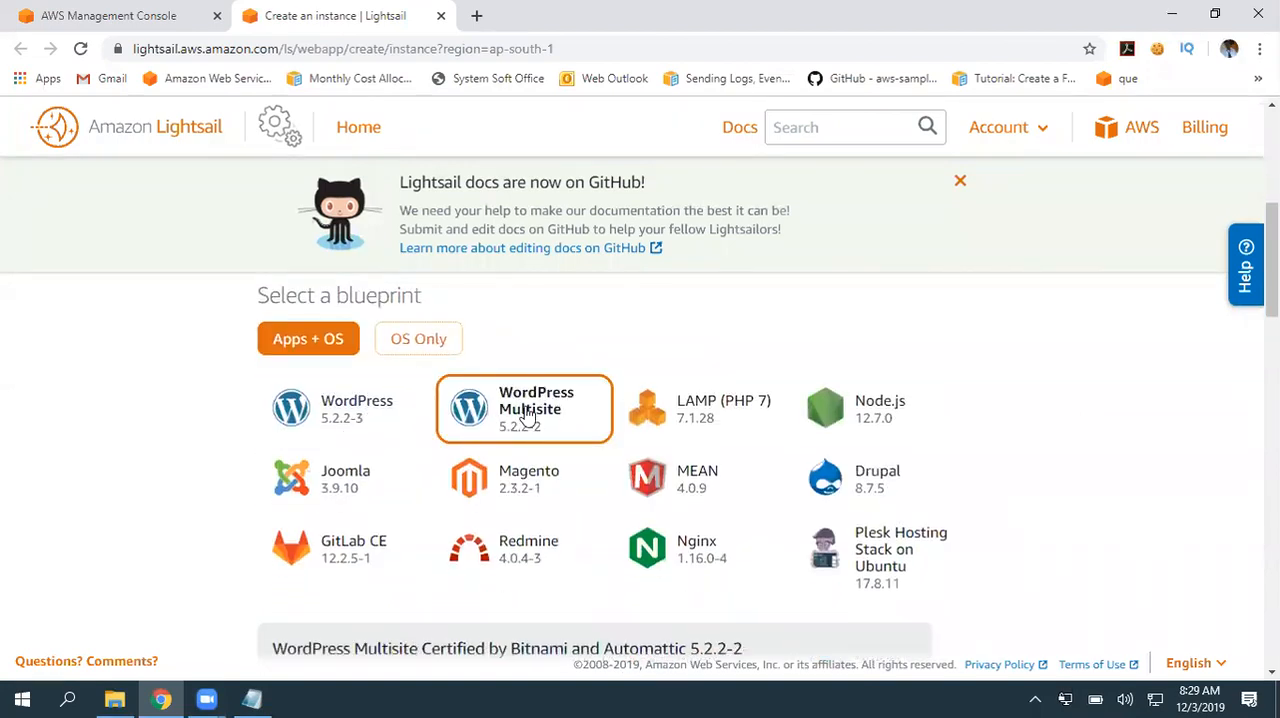
click(654, 410)
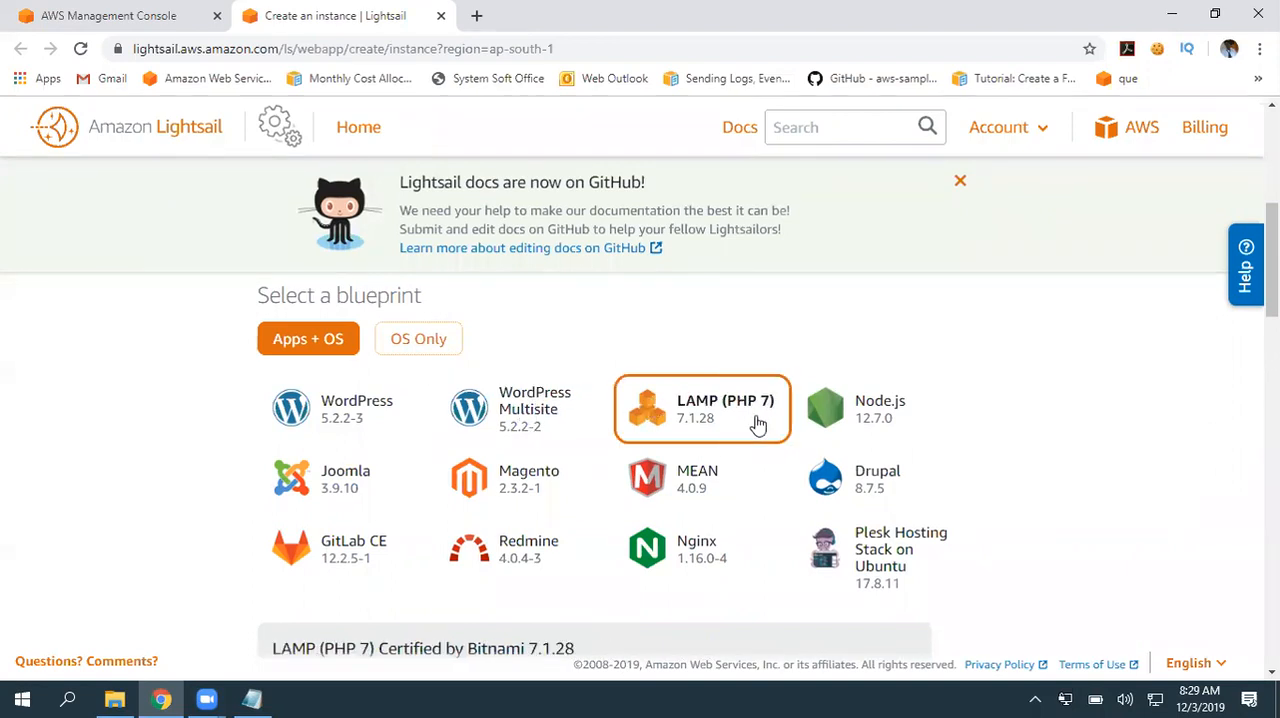
Try the Node.js, Joomla, Magento, MEAN, Drupal, GitLab CE and Nginx blueprints one after another
click(868, 408)
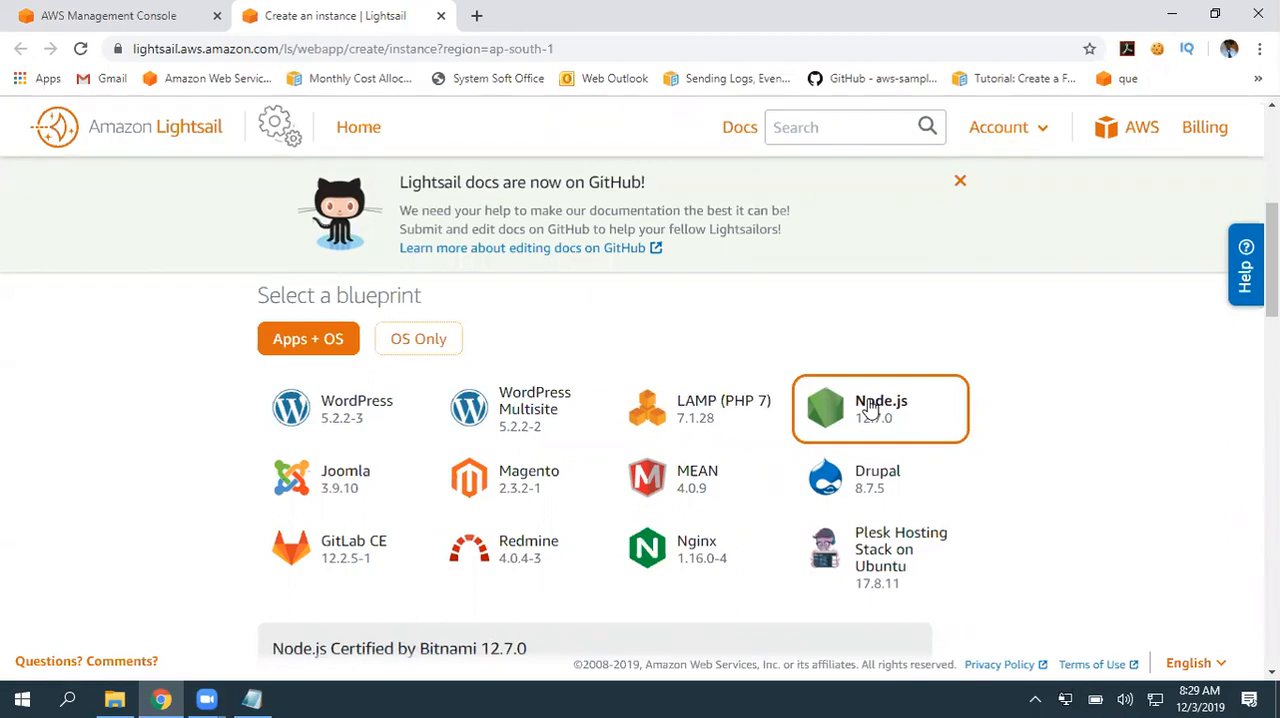
click(368, 472)
click(536, 486)
double_click(688, 488)
click(873, 486)
click(358, 556)
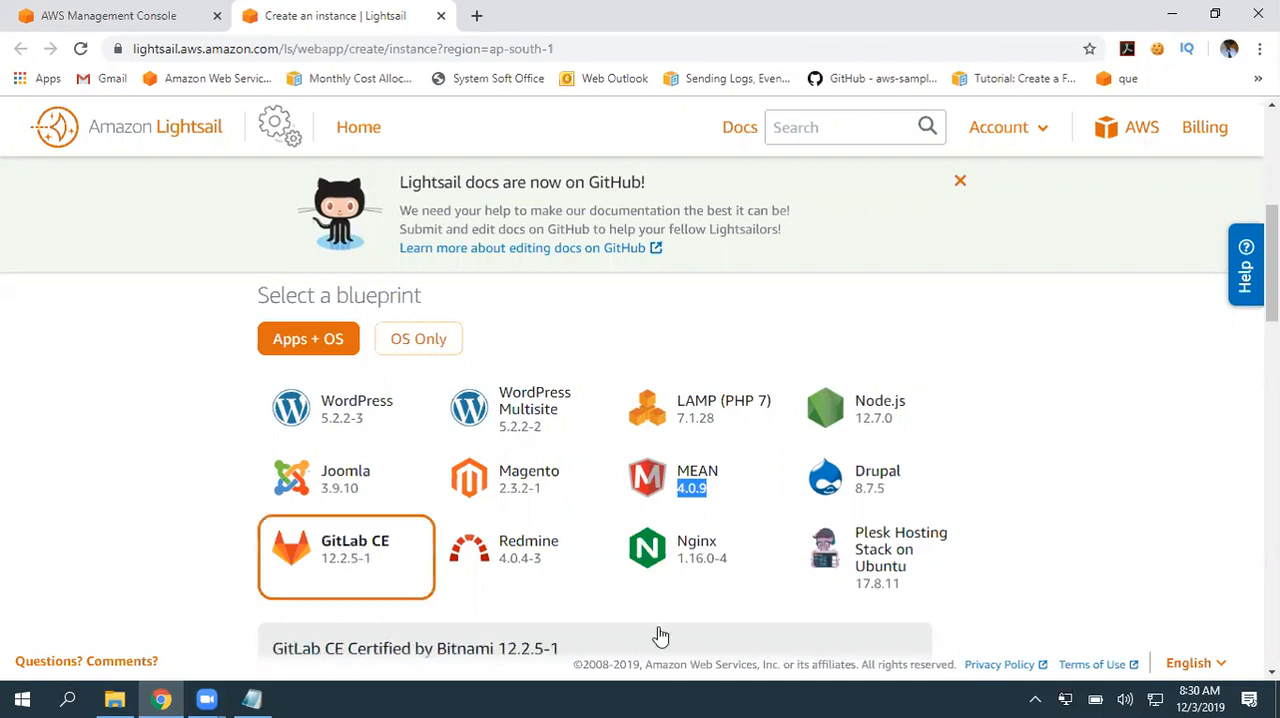
click(713, 545)
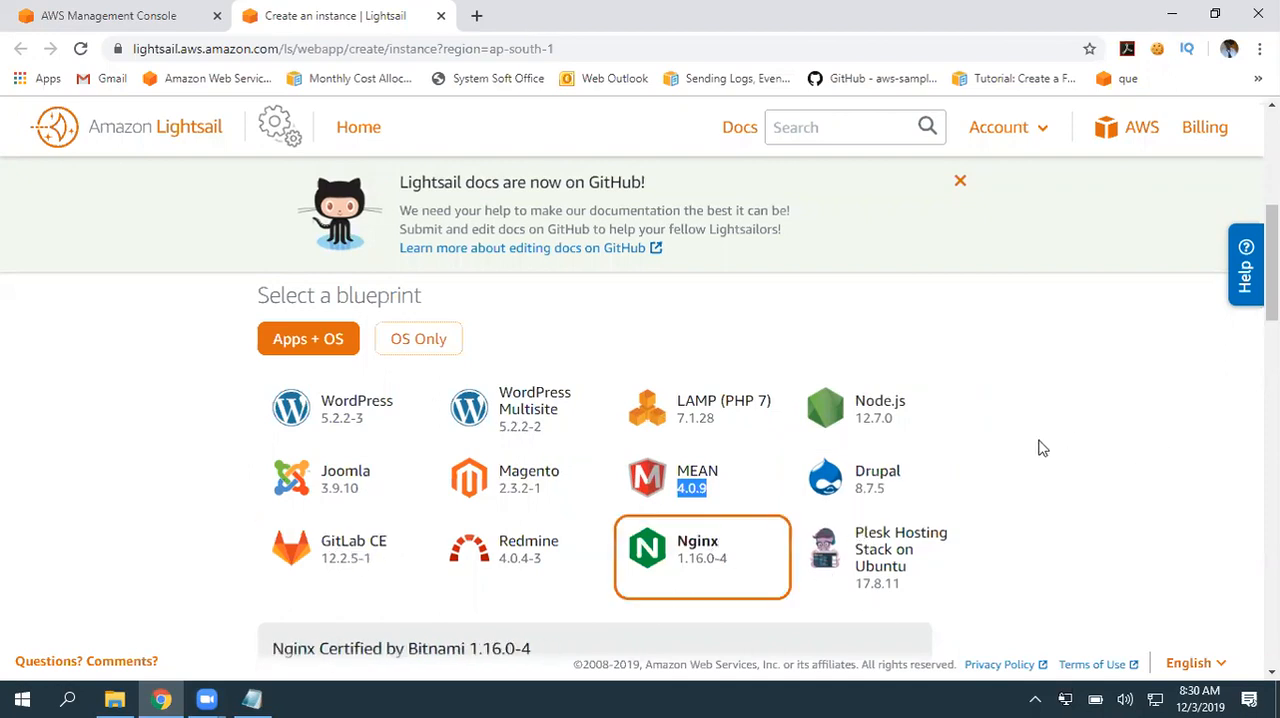
Review the instance plans, the name and count fields and the tagging options for the Nginx blueprint
scroll(680, 423, down, 8)
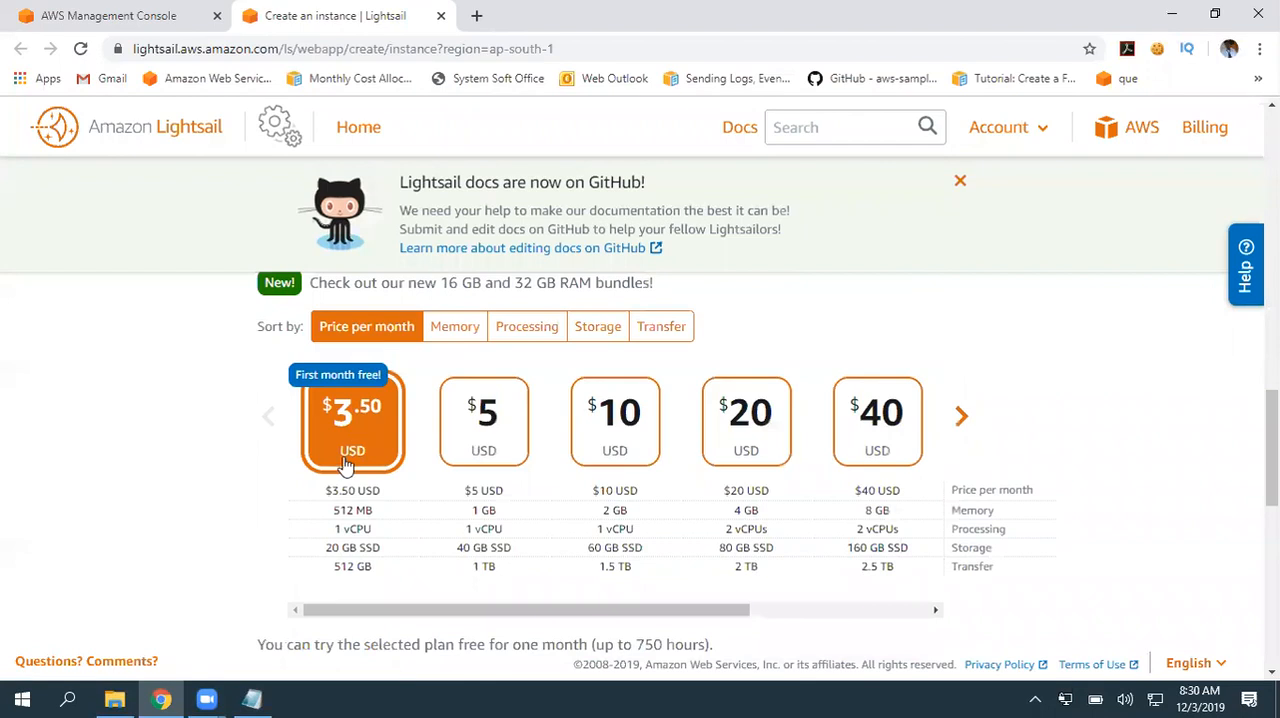
scroll(348, 480, down, 4)
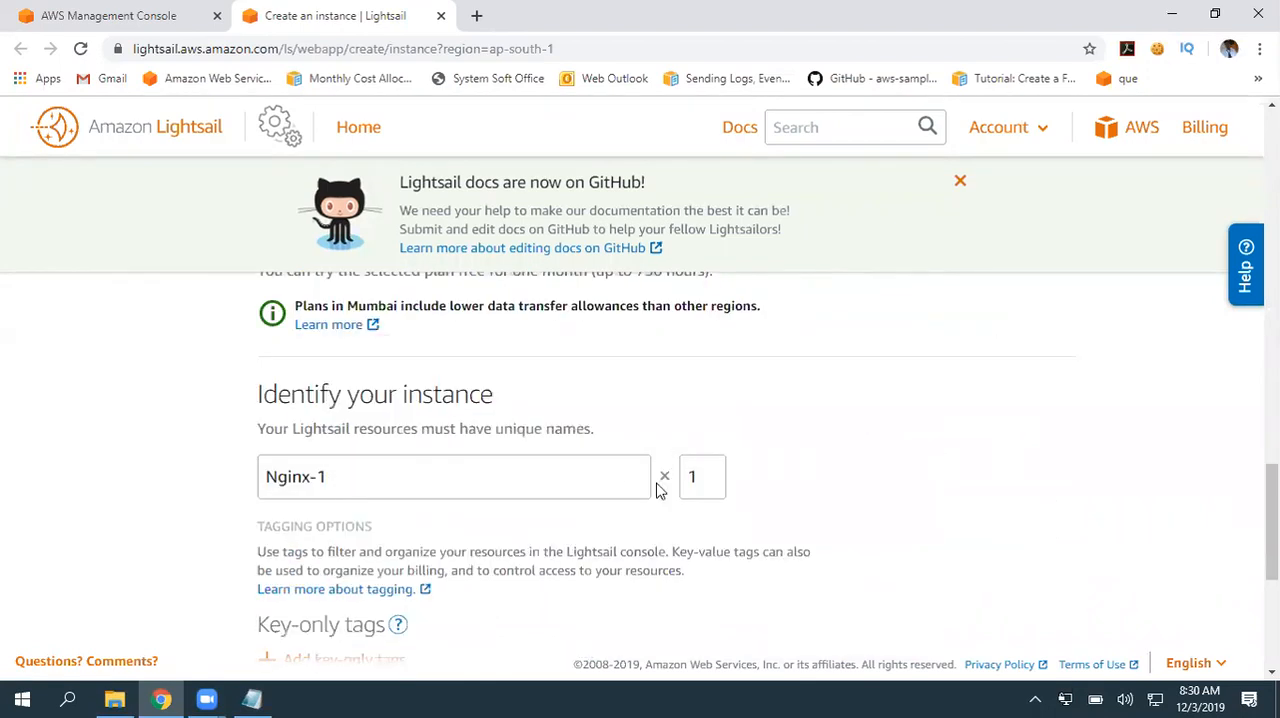
drag(690, 477, 940, 475)
scroll(940, 475, down, 5)
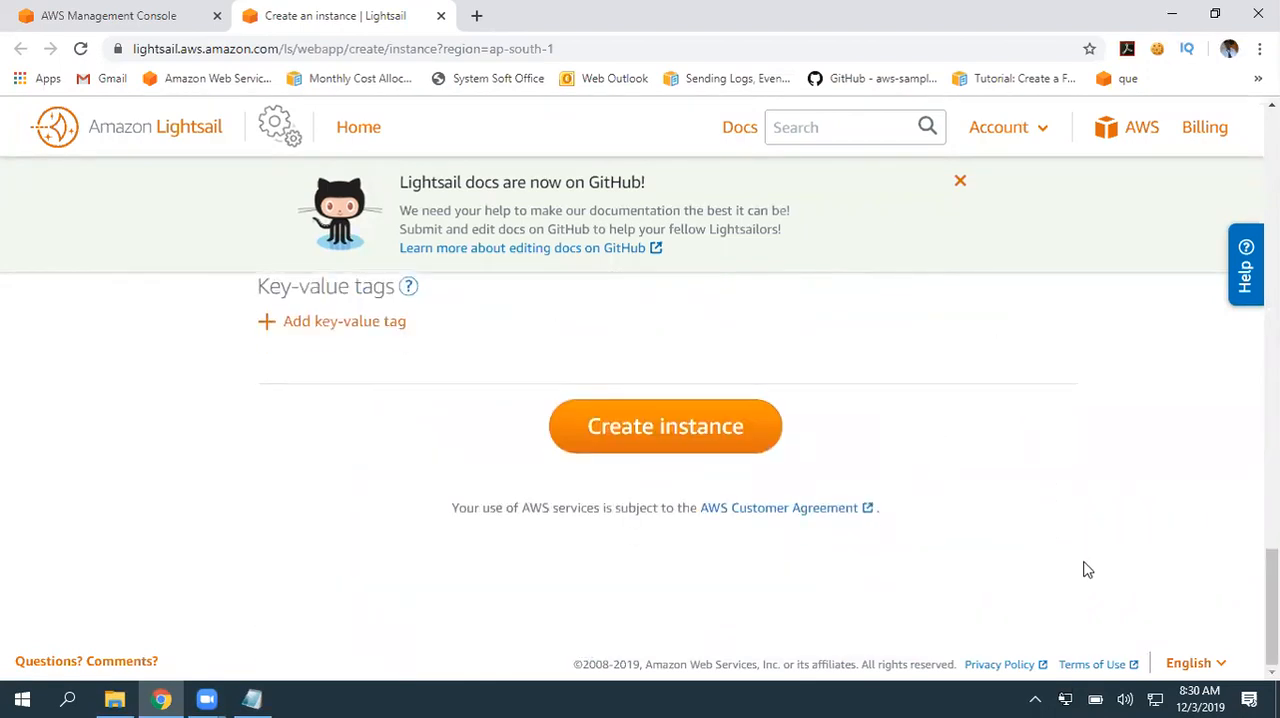
scroll(1080, 607, up, 4)
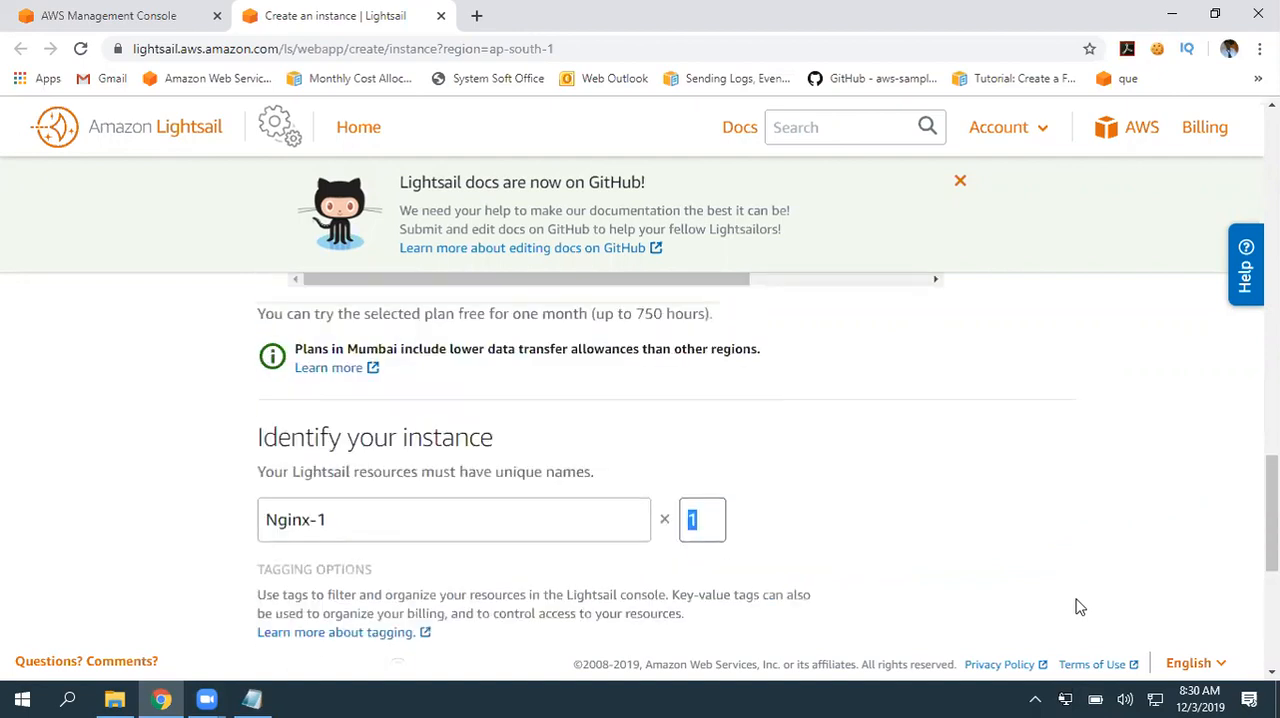
scroll(1080, 607, up, 10)
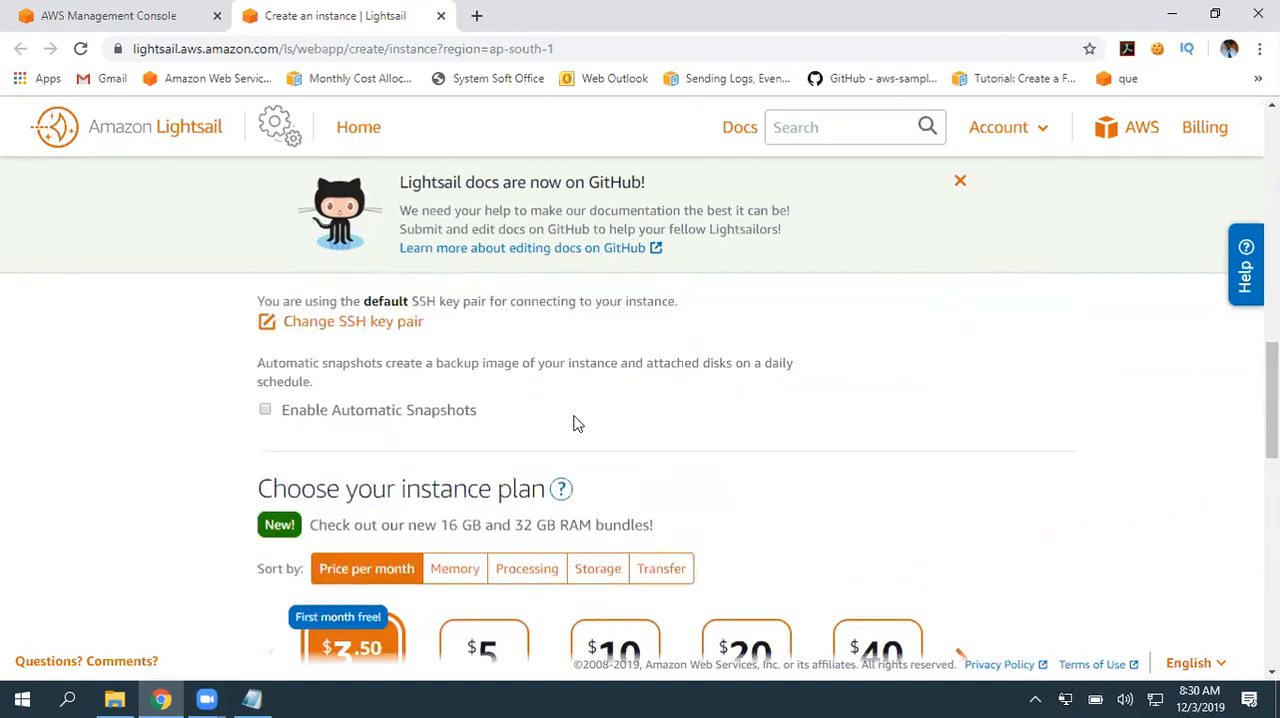
Select the WordPress blueprint for the Linux/Unix platform
scroll(266, 516, up, 10)
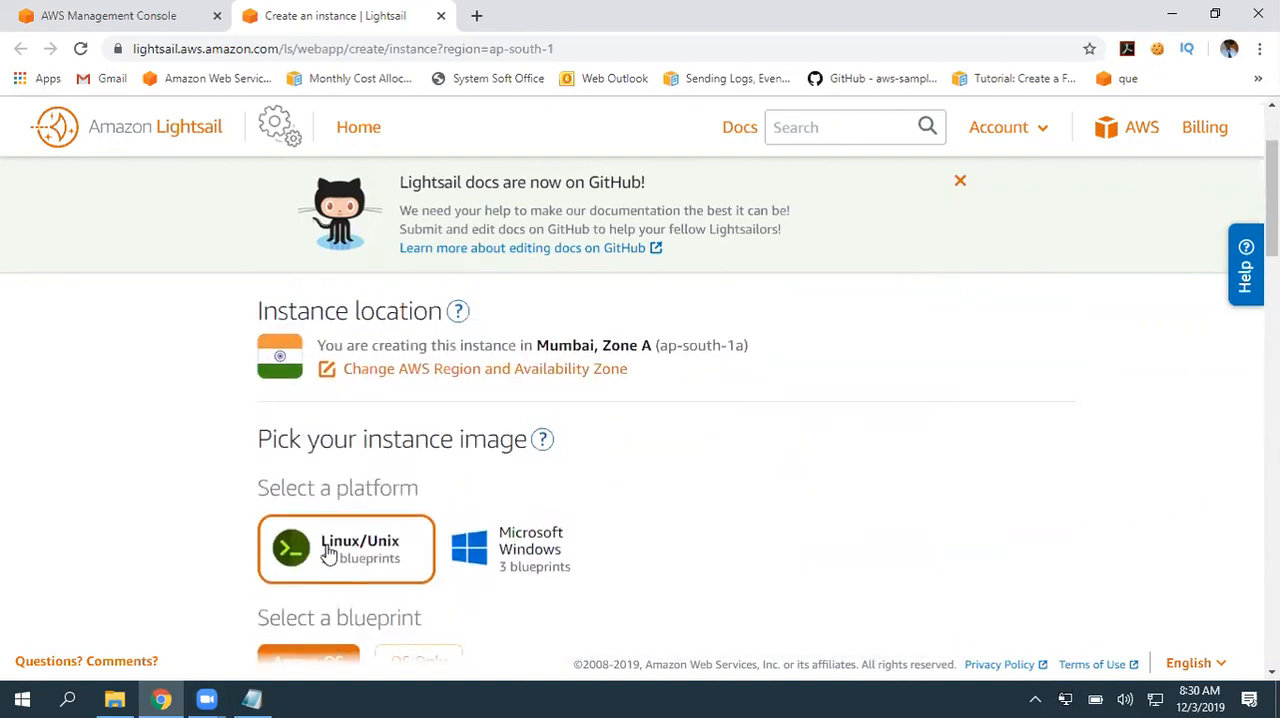
scroll(322, 662, down, 1)
click(326, 650)
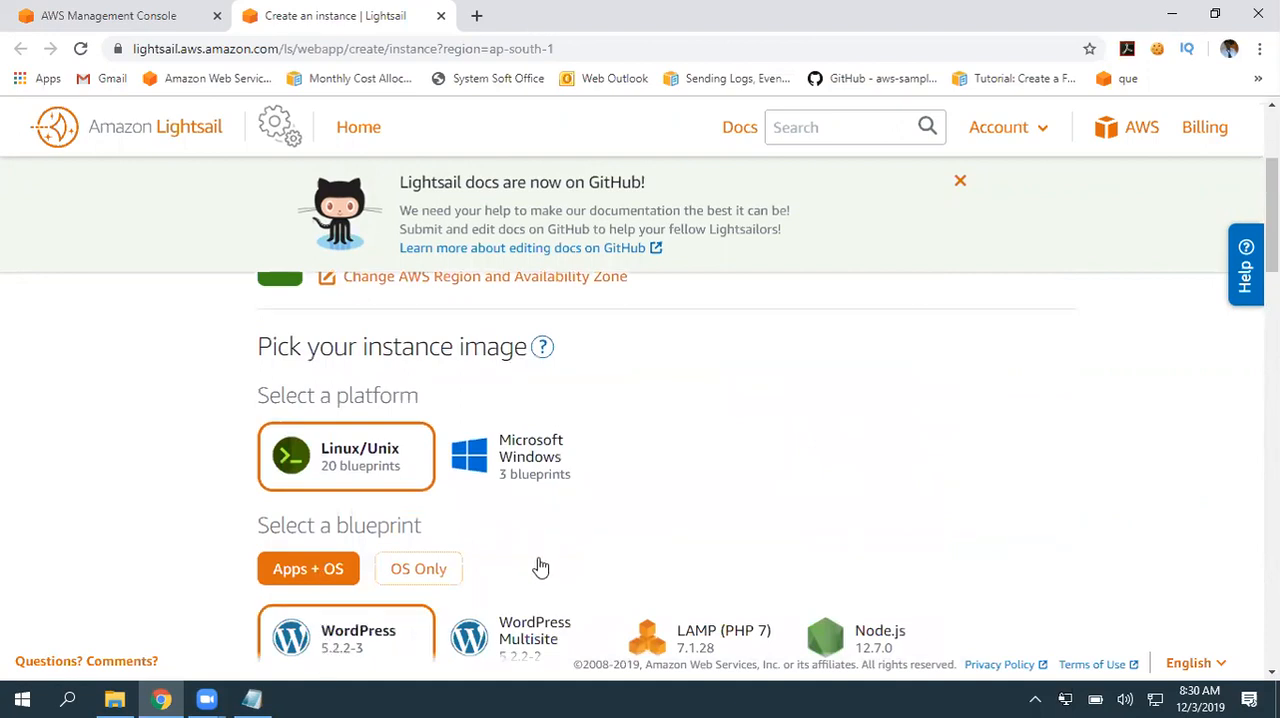
Try the Microsoft Windows platform with the Windows Server 2012 R2 blueprint and review its instance plans
click(495, 452)
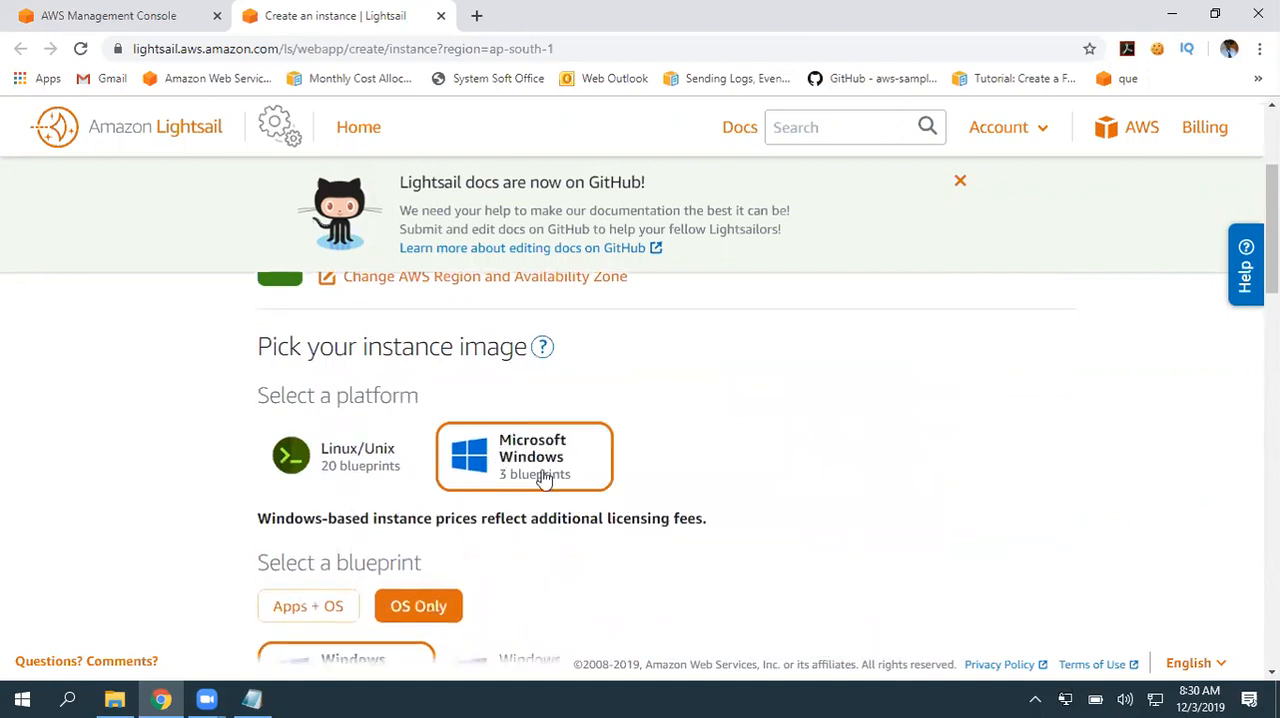
scroll(726, 551, down, 1)
scroll(620, 483, up, 1)
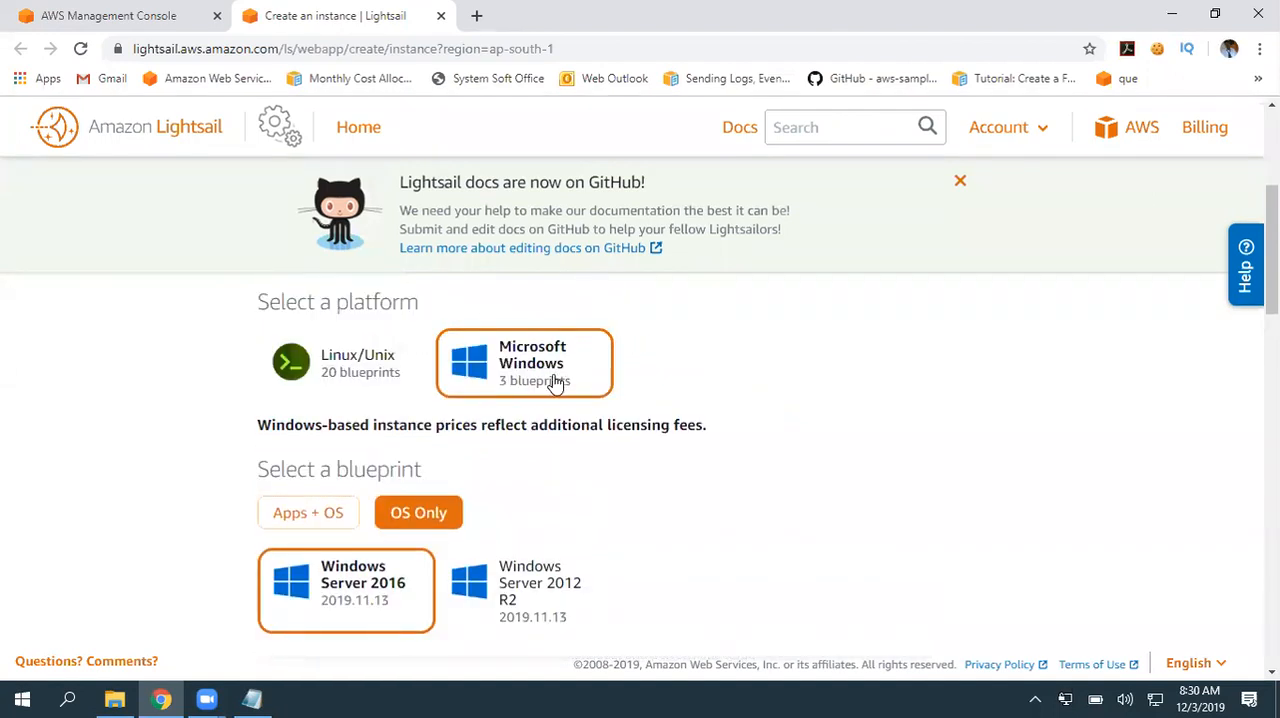
scroll(500, 423, down, 1)
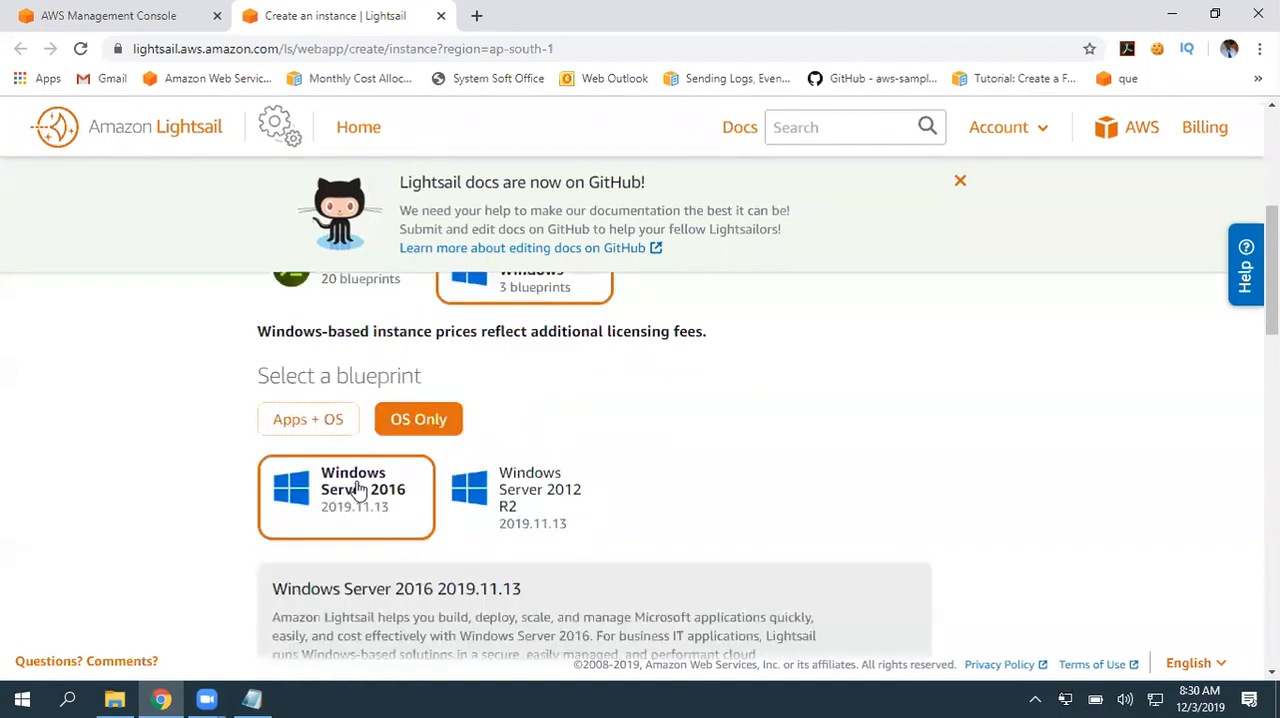
click(540, 494)
scroll(855, 489, down, 4)
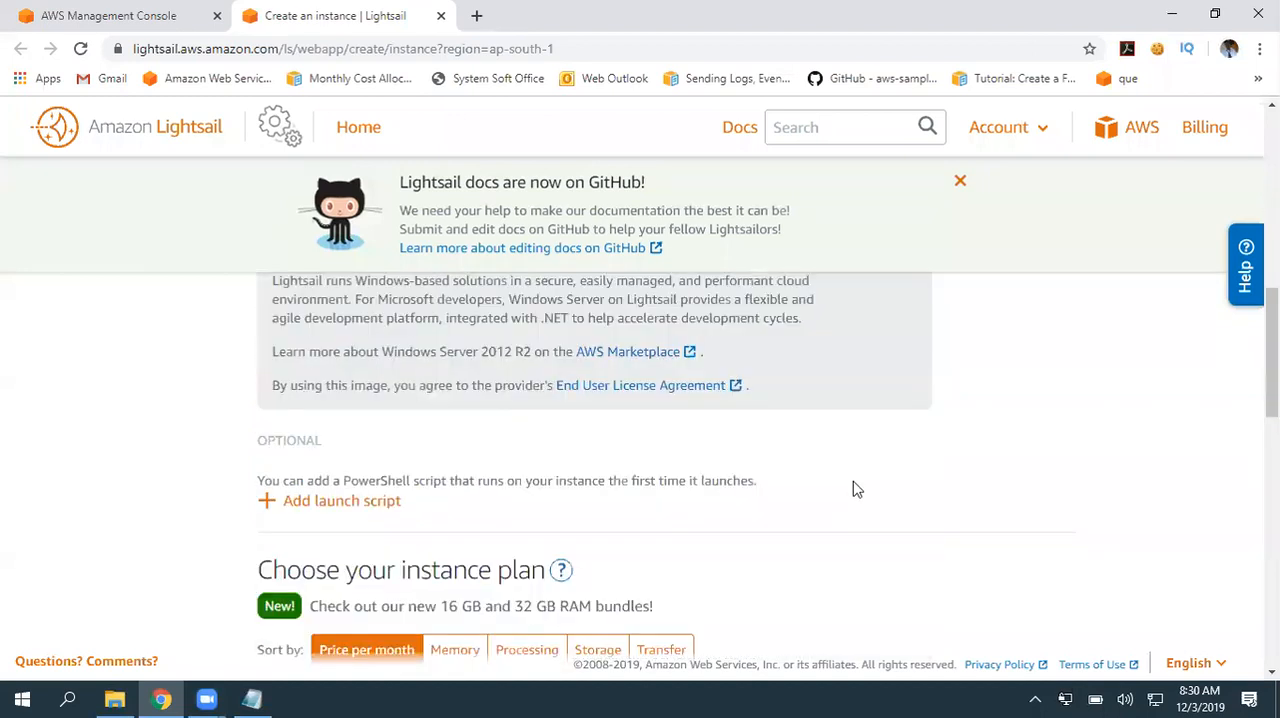
scroll(914, 569, down, 4)
scroll(914, 571, up, 1)
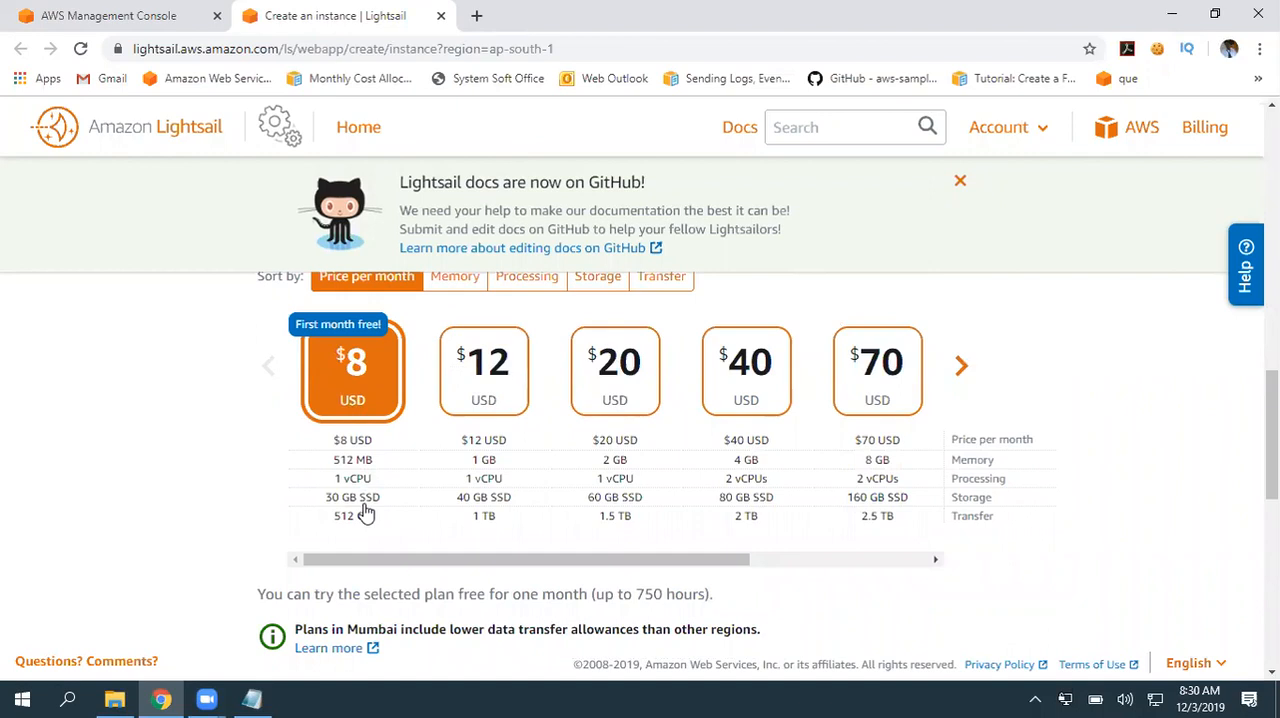
scroll(365, 512, up, 5)
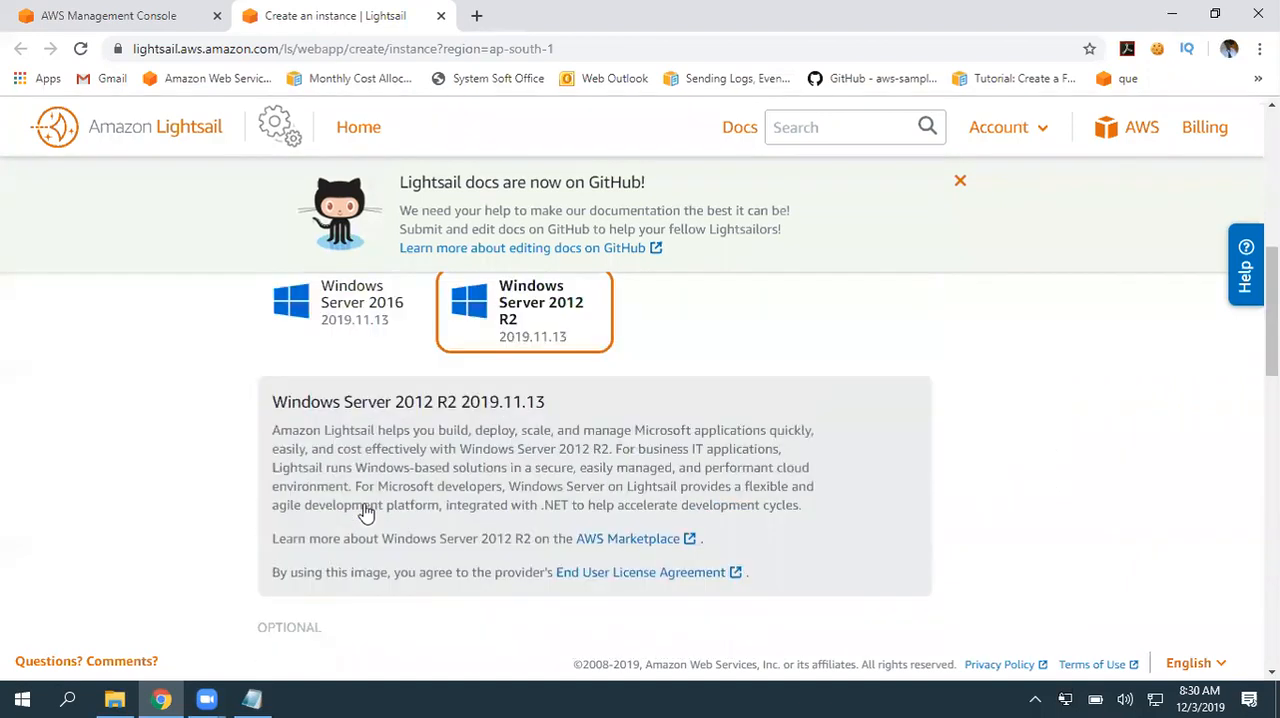
scroll(405, 468, up, 4)
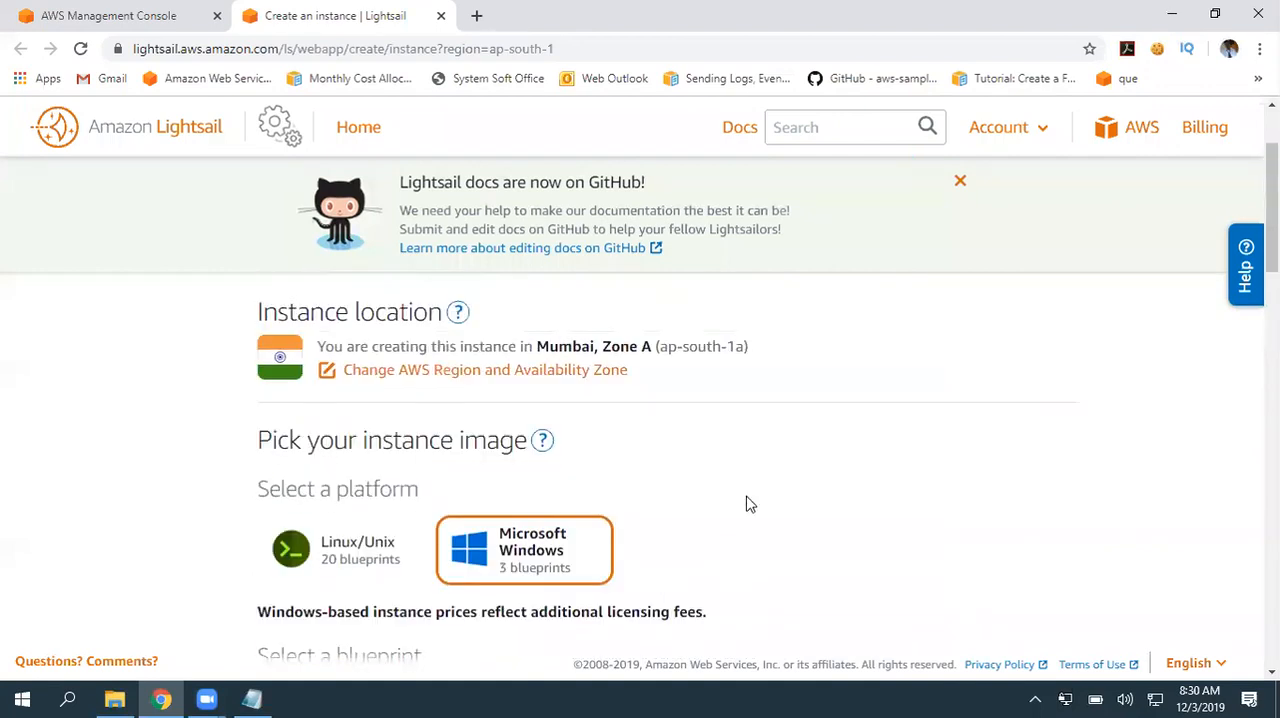
Choose the Linux/Unix platform with the WordPress blueprint and review its launch options and instance plans
click(291, 556)
scroll(990, 551, down, 1)
scroll(990, 551, down, 3)
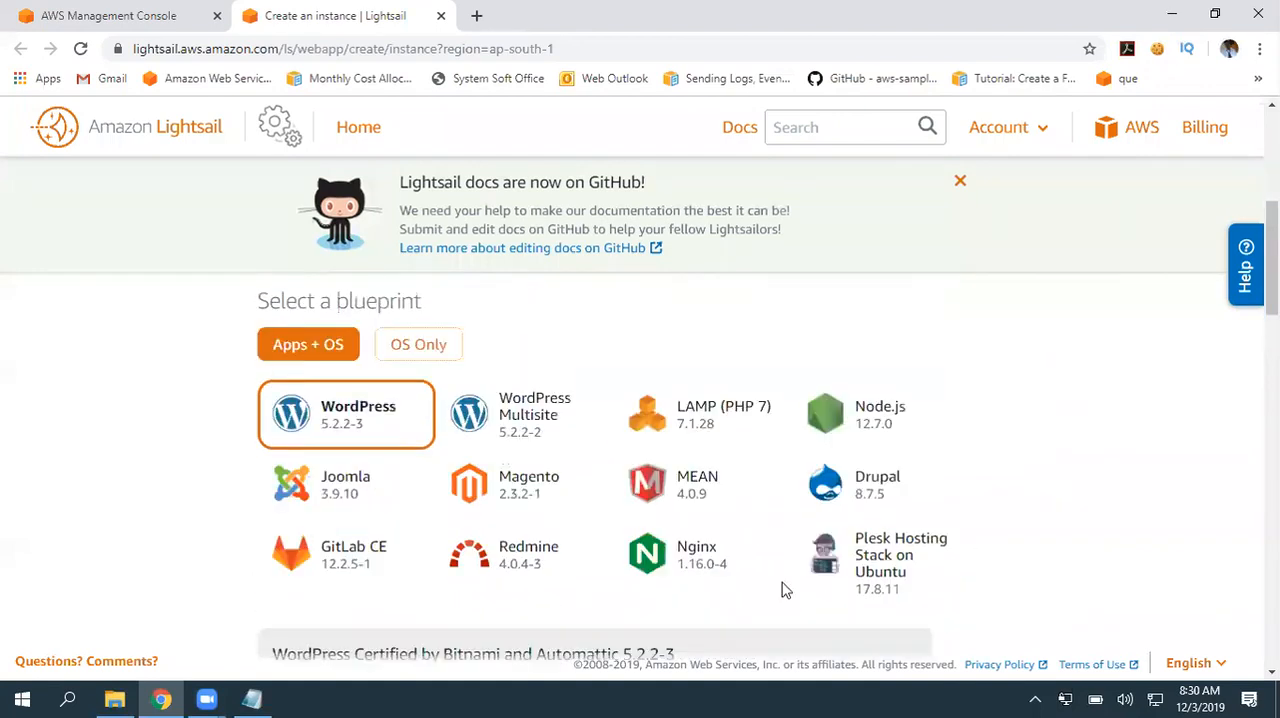
drag(364, 367, 321, 367)
scroll(224, 472, down, 6)
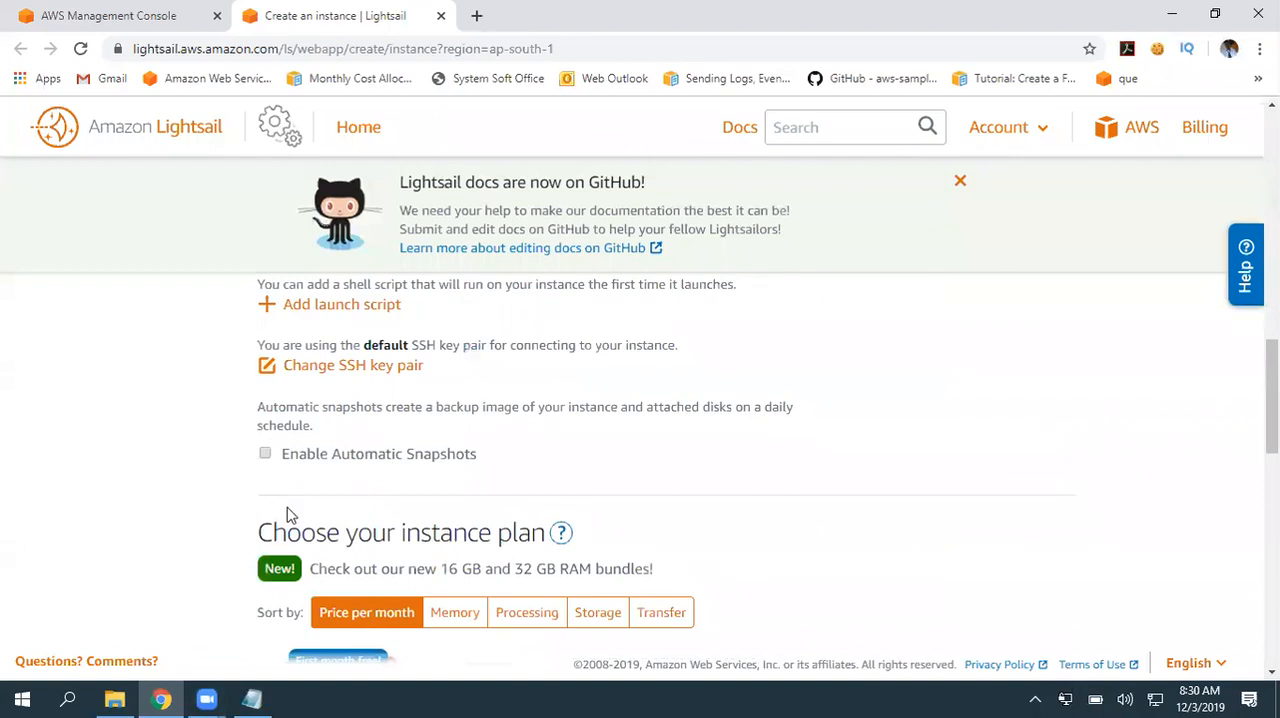
scroll(345, 520, down, 2)
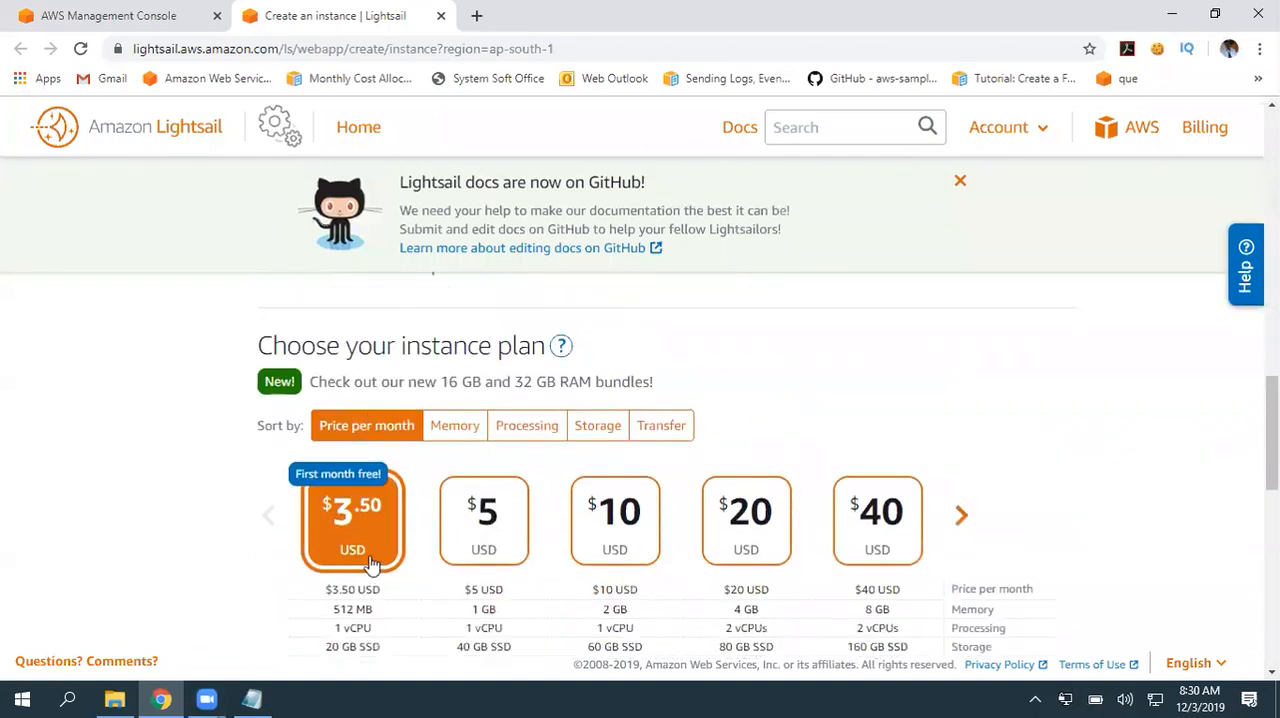
scroll(360, 545, down, 2)
scroll(460, 350, up, 1)
Try sorting the instance plans by memory, processing and transfer, and restore sorting by price per month
click(462, 340)
click(467, 343)
click(524, 333)
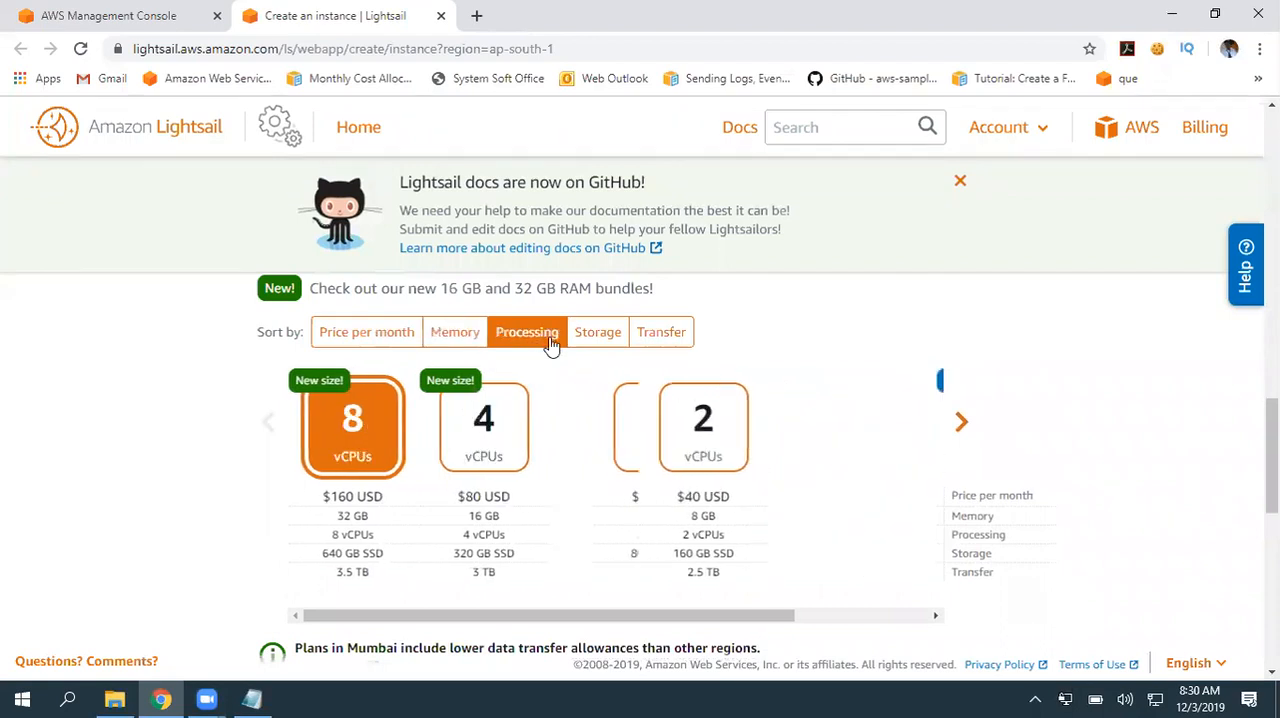
click(662, 336)
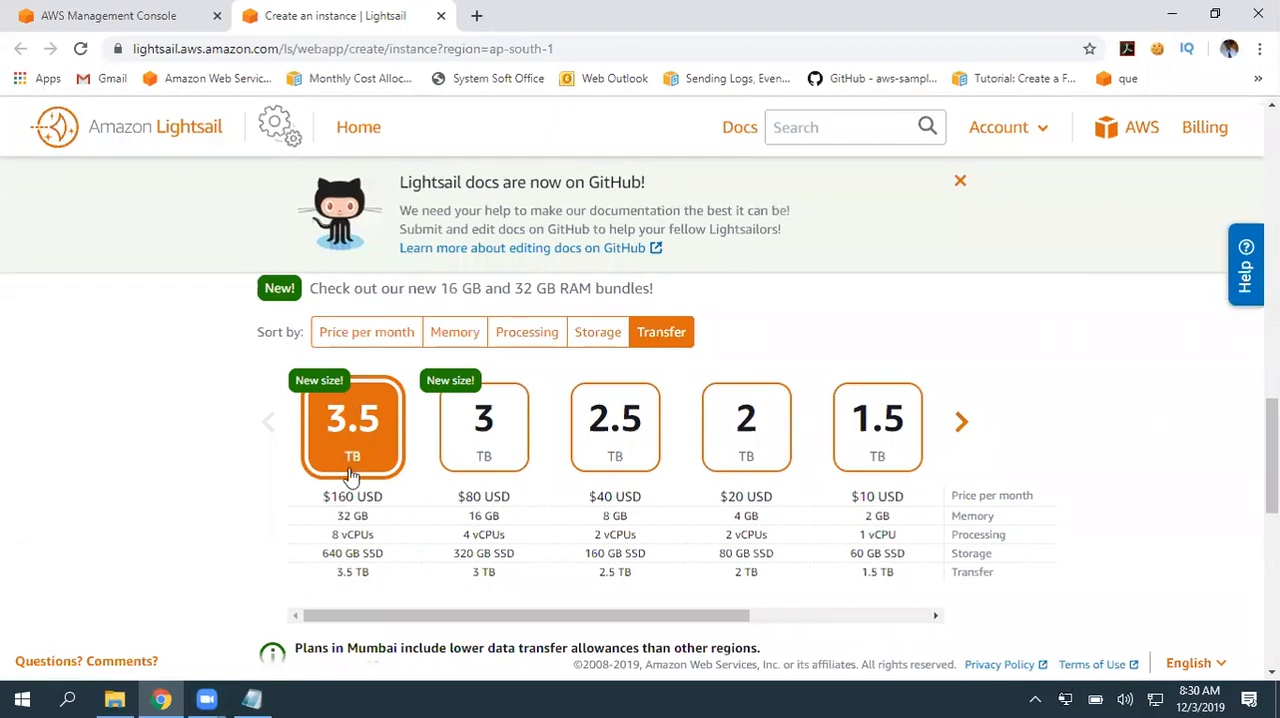
click(358, 336)
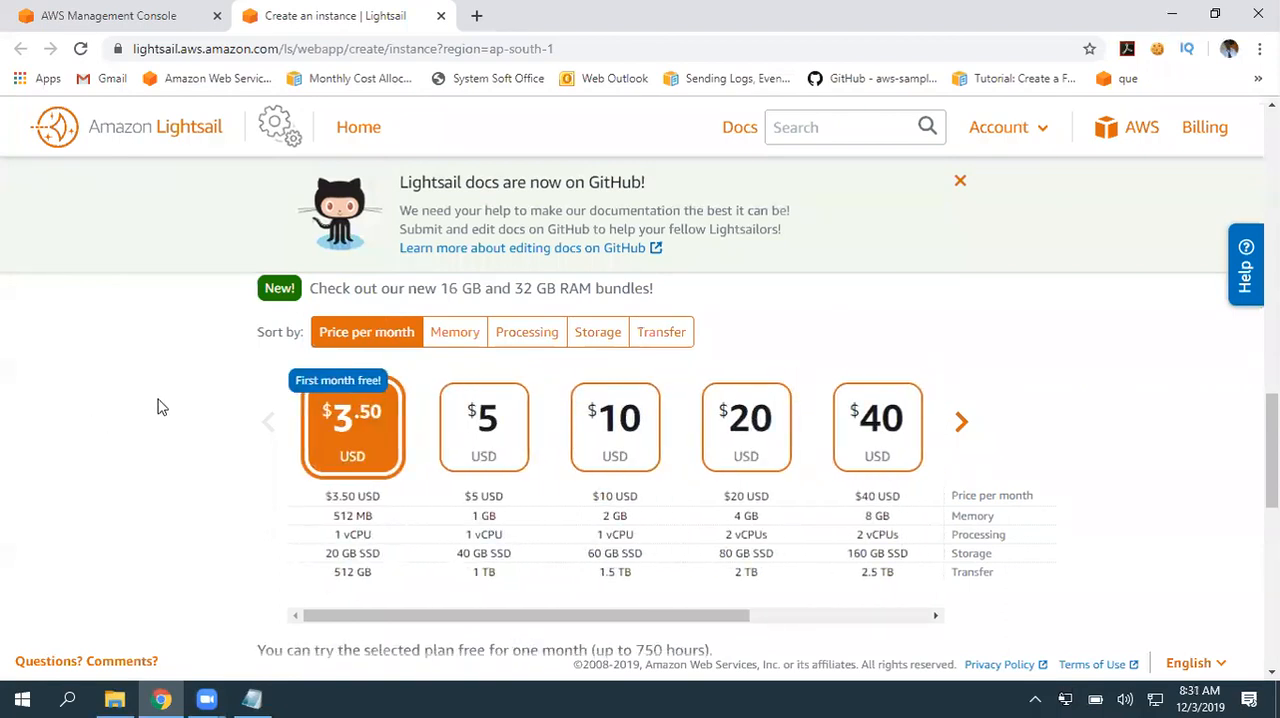
Dismiss the Lightsail docs banner and review the Linux instance plans priced per month
click(960, 181)
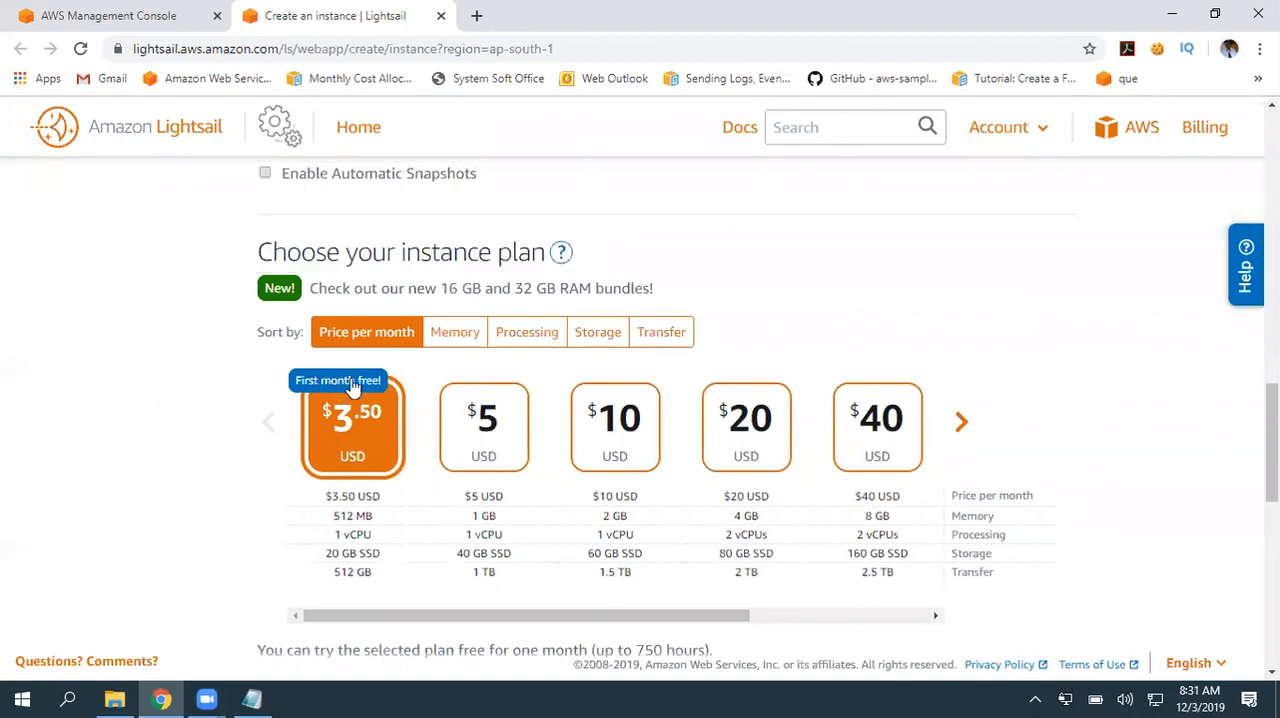
scroll(288, 444, up, 2)
scroll(355, 455, down, 2)
scroll(1150, 345, down, 2)
scroll(1117, 383, down, 1)
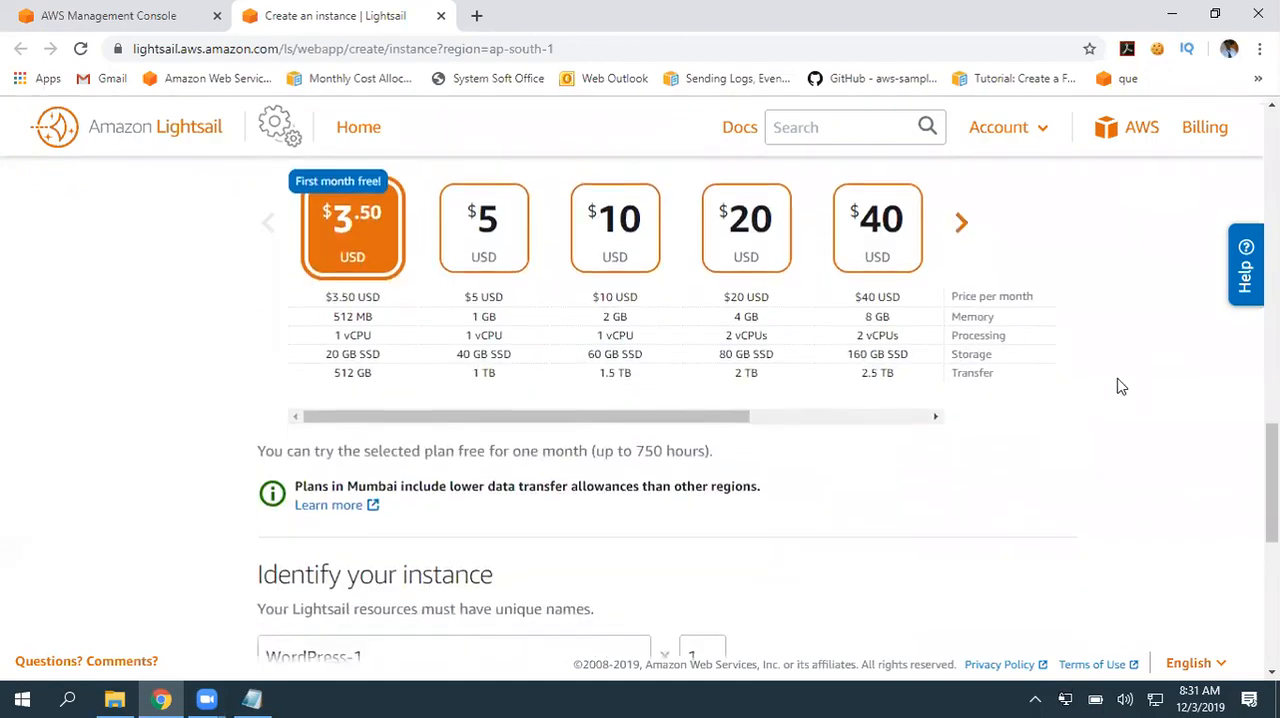
scroll(610, 567, up, 3)
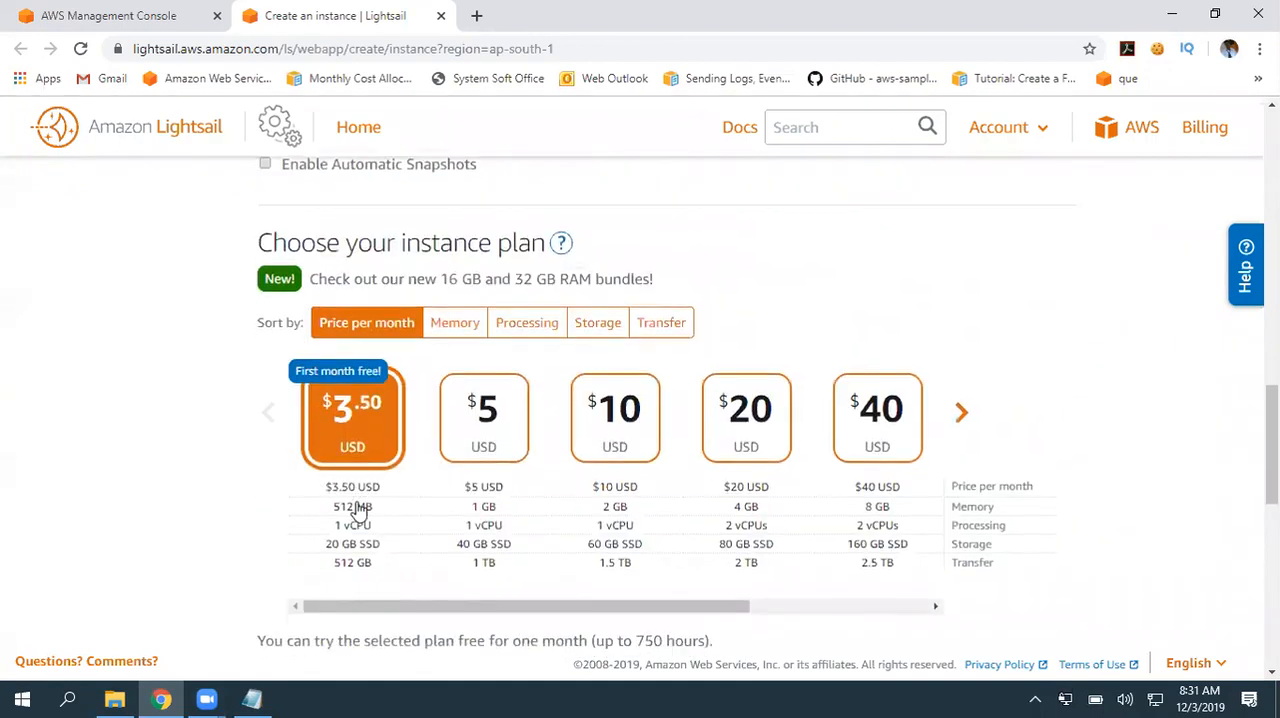
Create one WordPress-1 instance on the $3.50 monthly plan
scroll(1035, 469, down, 4)
click(698, 389)
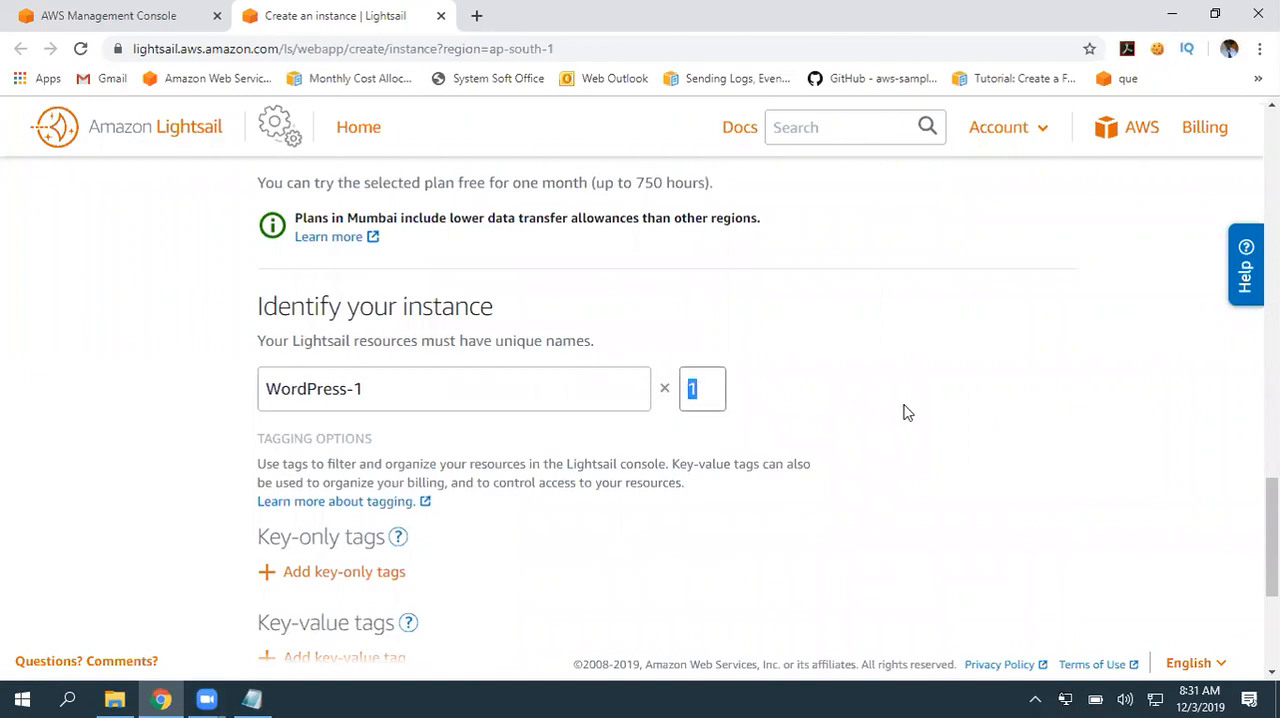
scroll(905, 409, down, 3)
click(657, 428)
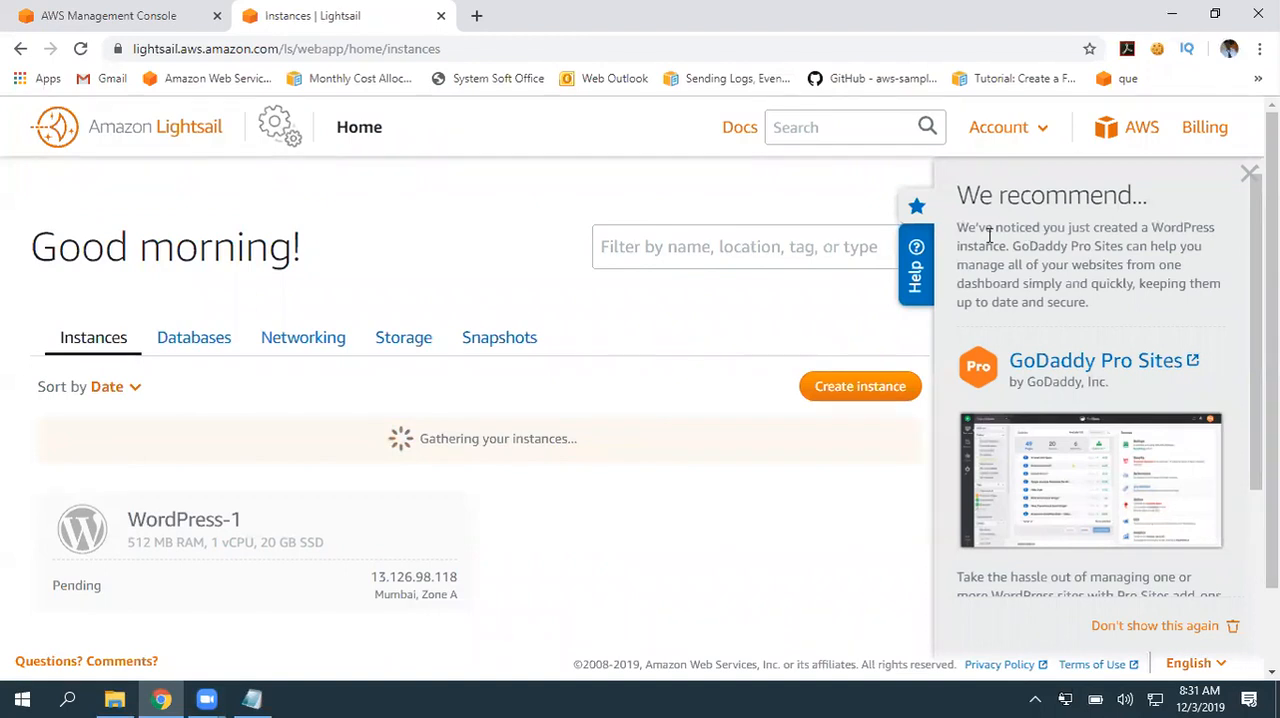
Read the GoDaddy Pro Sites recommendation for the WordPress instance and close it
drag(990, 228, 1080, 317)
click(1104, 317)
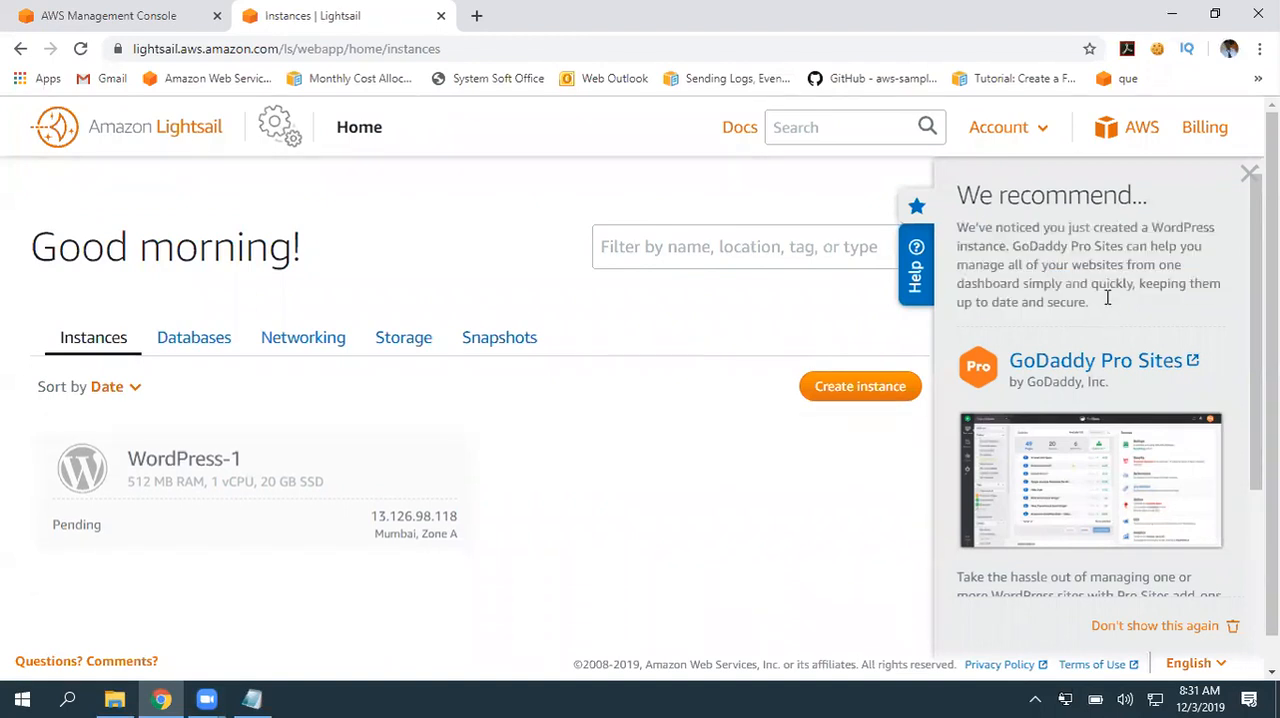
triple_click(1017, 236)
click(1095, 251)
scroll(1102, 326, down, 3)
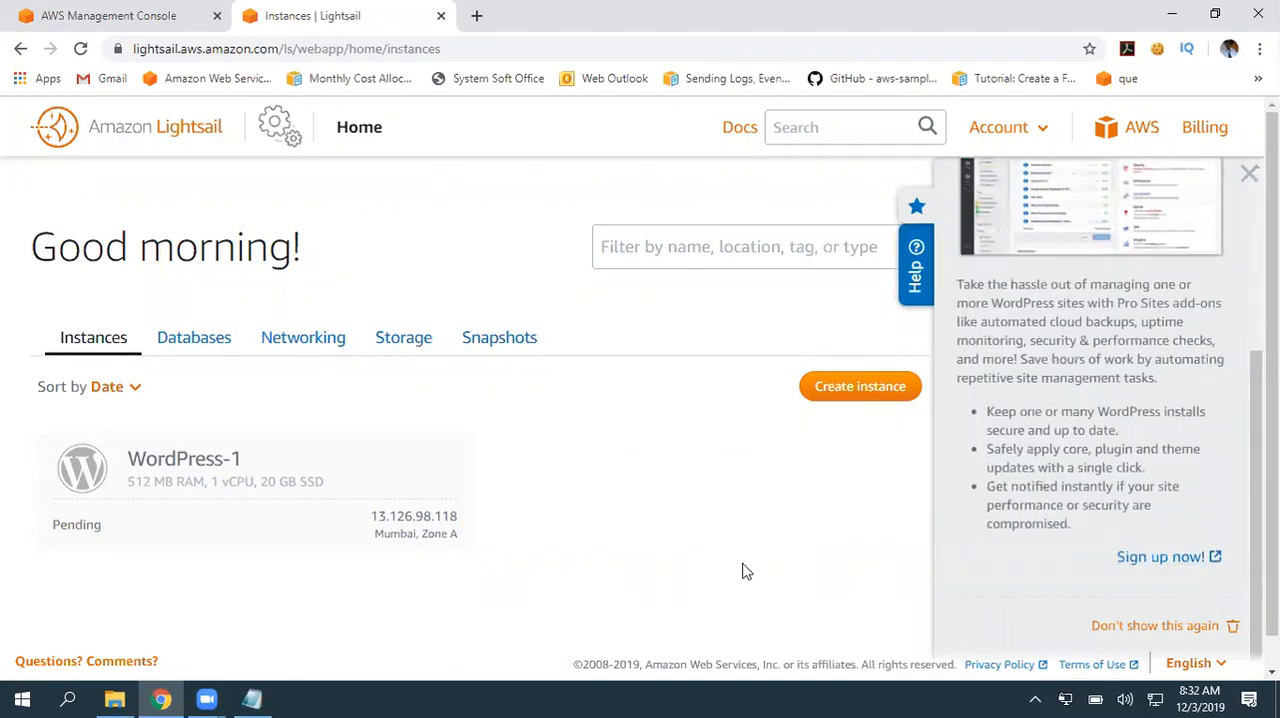
scroll(1000, 505, up, 3)
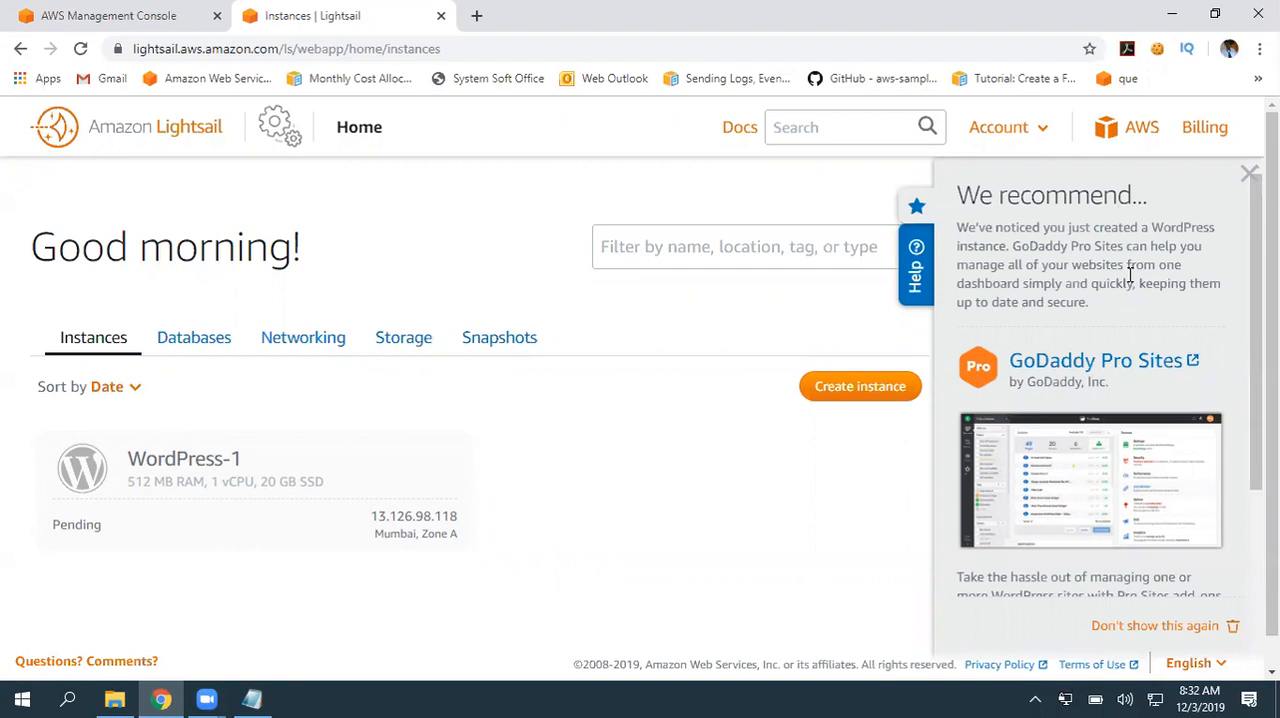
drag(958, 229, 1089, 283)
click(1054, 298)
drag(1031, 199, 1075, 306)
click(1249, 173)
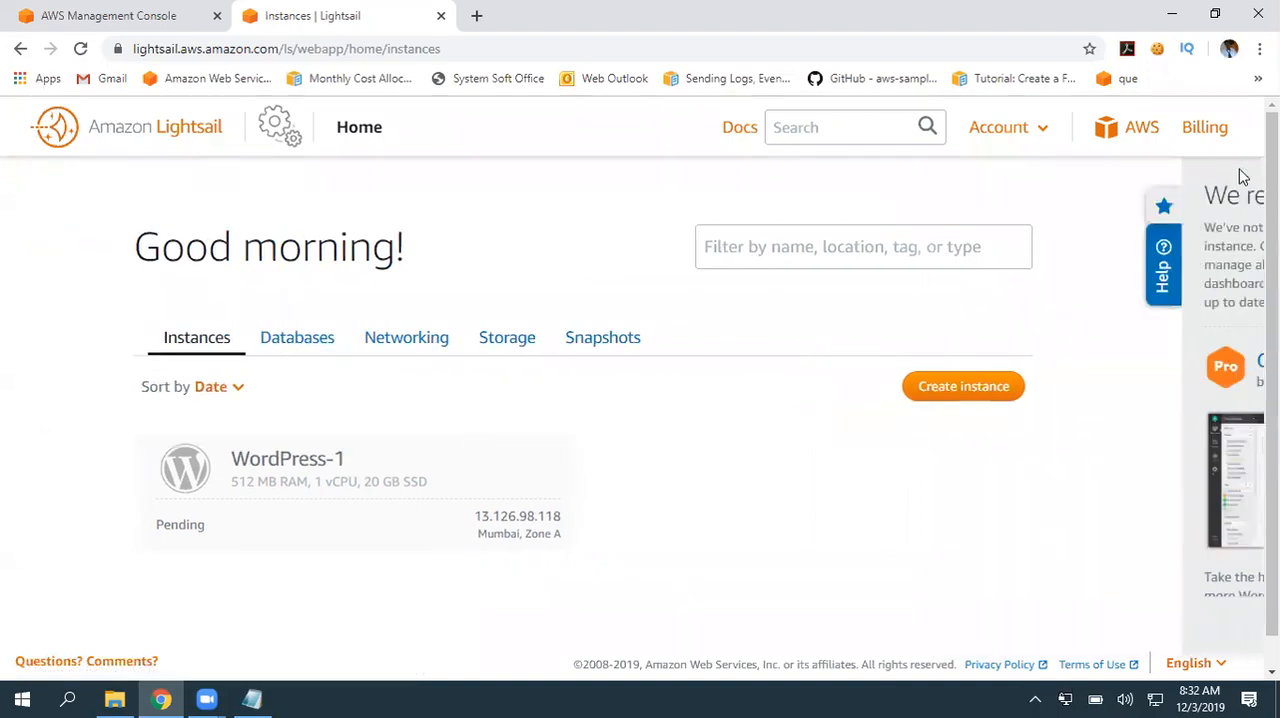
Reload the Lightsail instance list, copy the public IP address of WordPress-1 and open it in a new browser tab
right_click(1120, 310)
click(1163, 357)
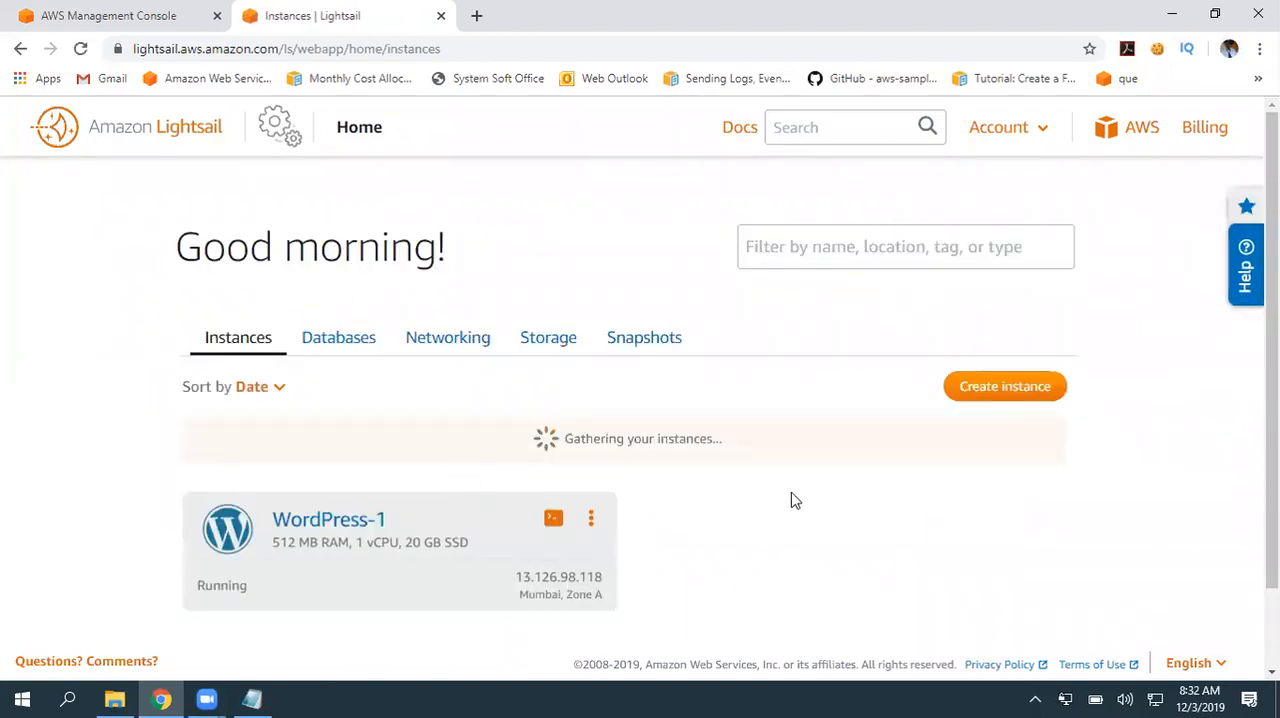
scroll(791, 500, down, 1)
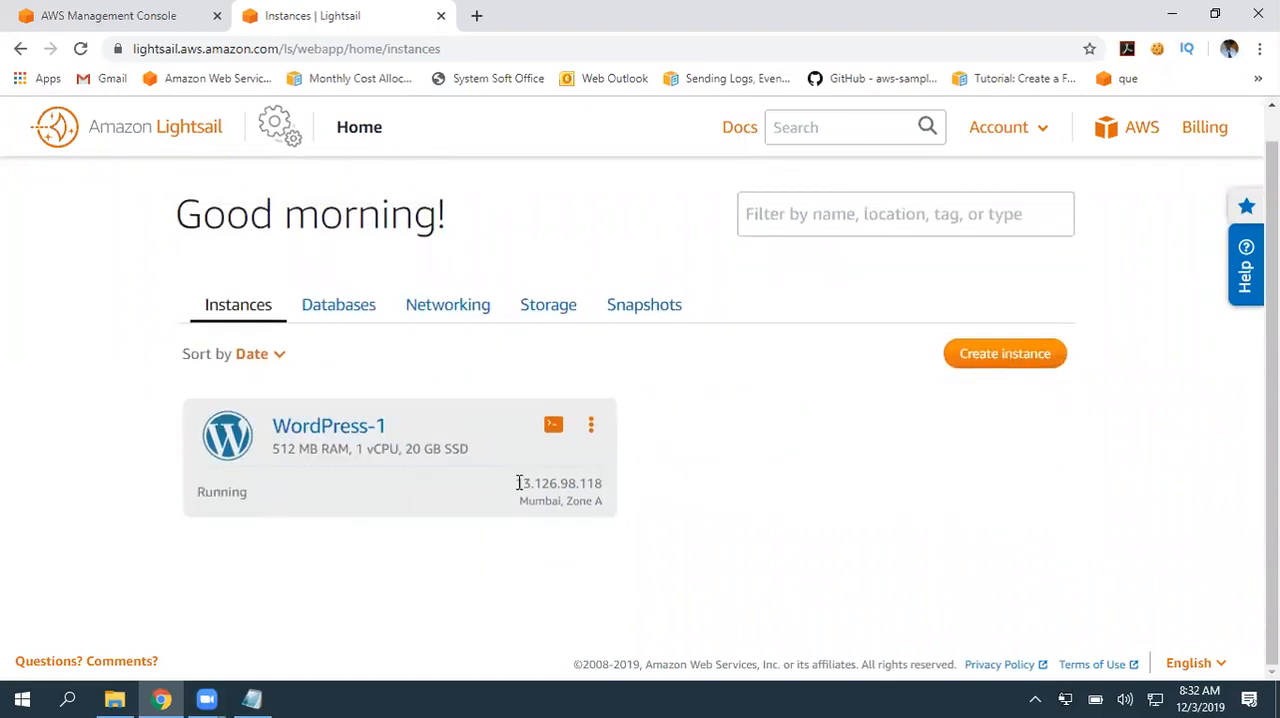
double_click(518, 483)
right_click(580, 478)
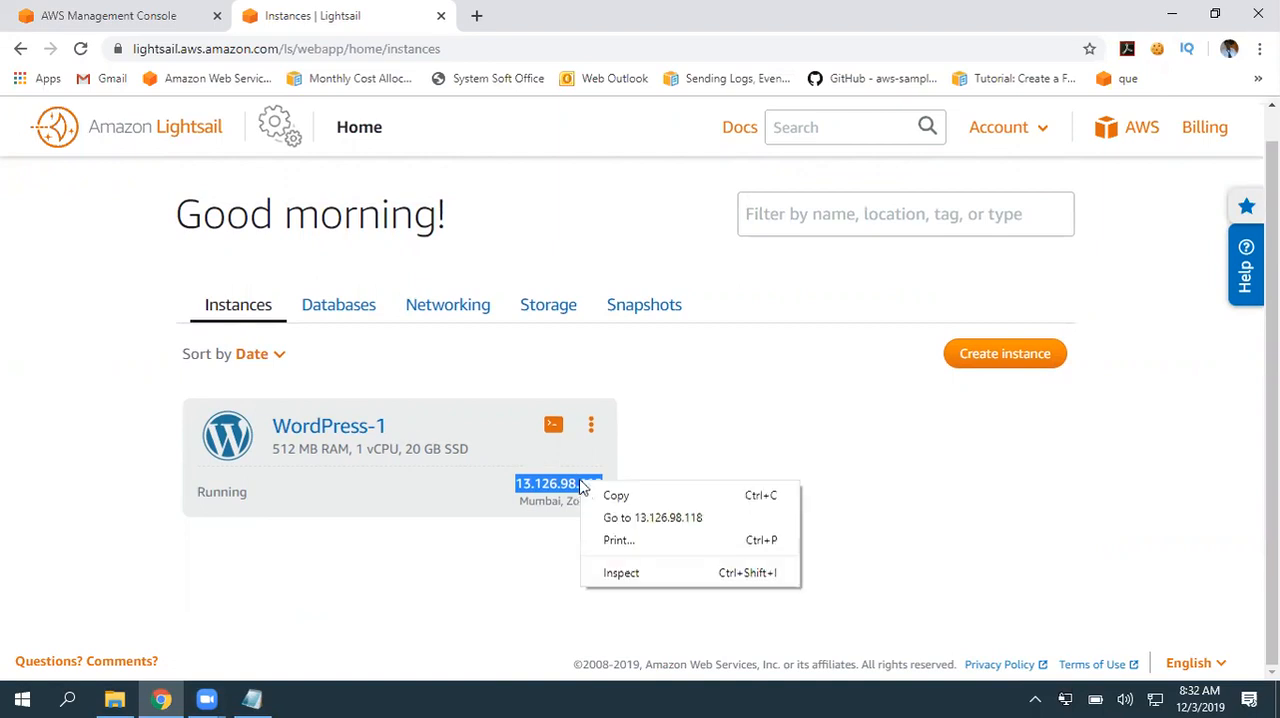
click(609, 493)
click(673, 387)
click(484, 17)
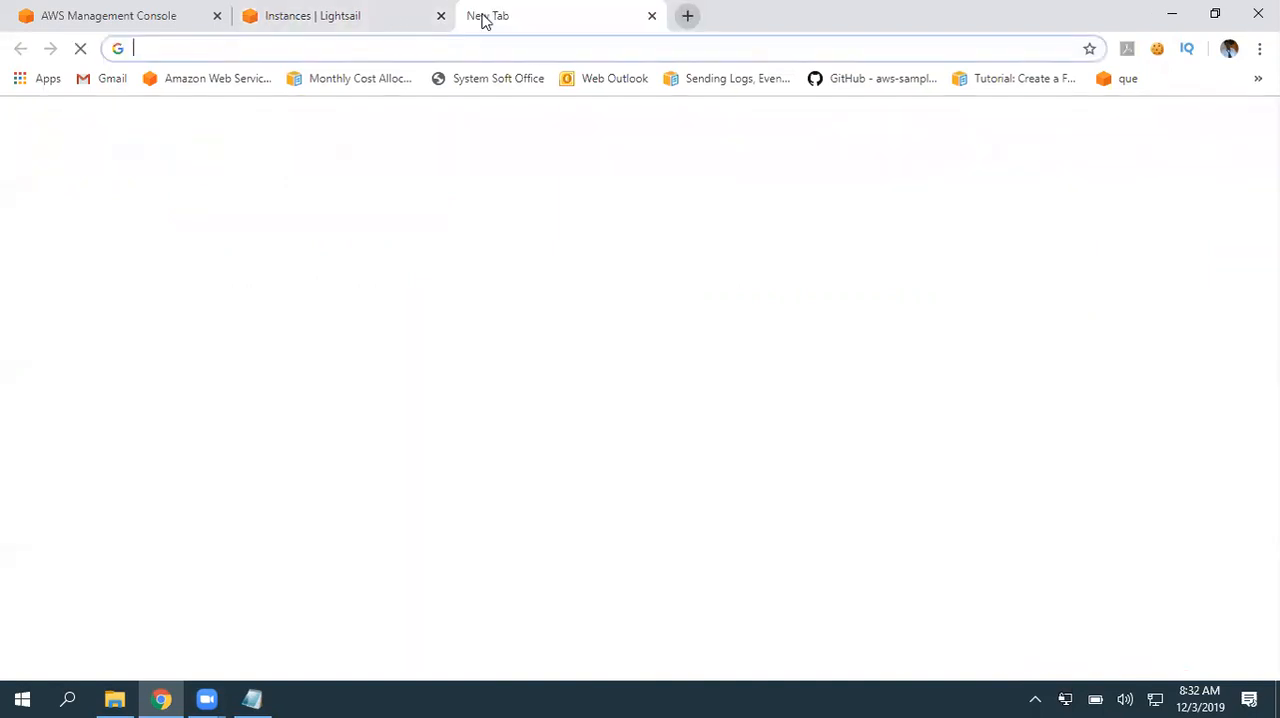
key(ctrl+v)
key(Return)
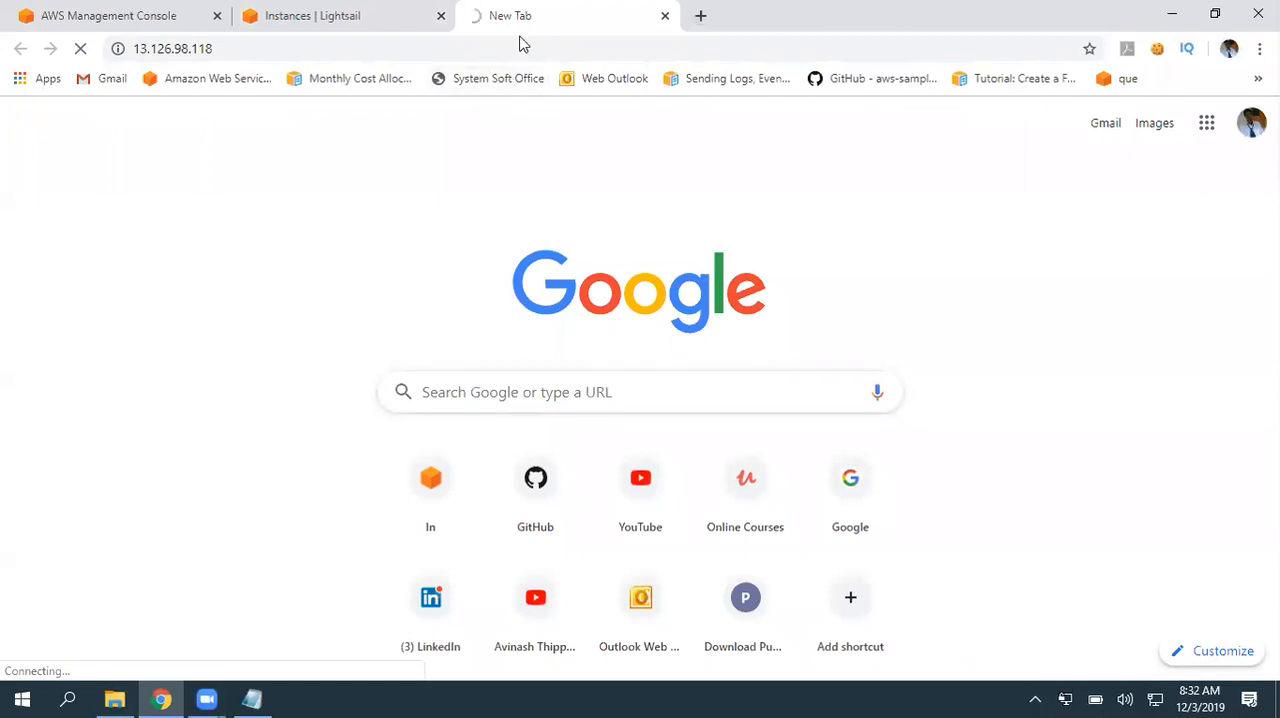
click(401, 45)
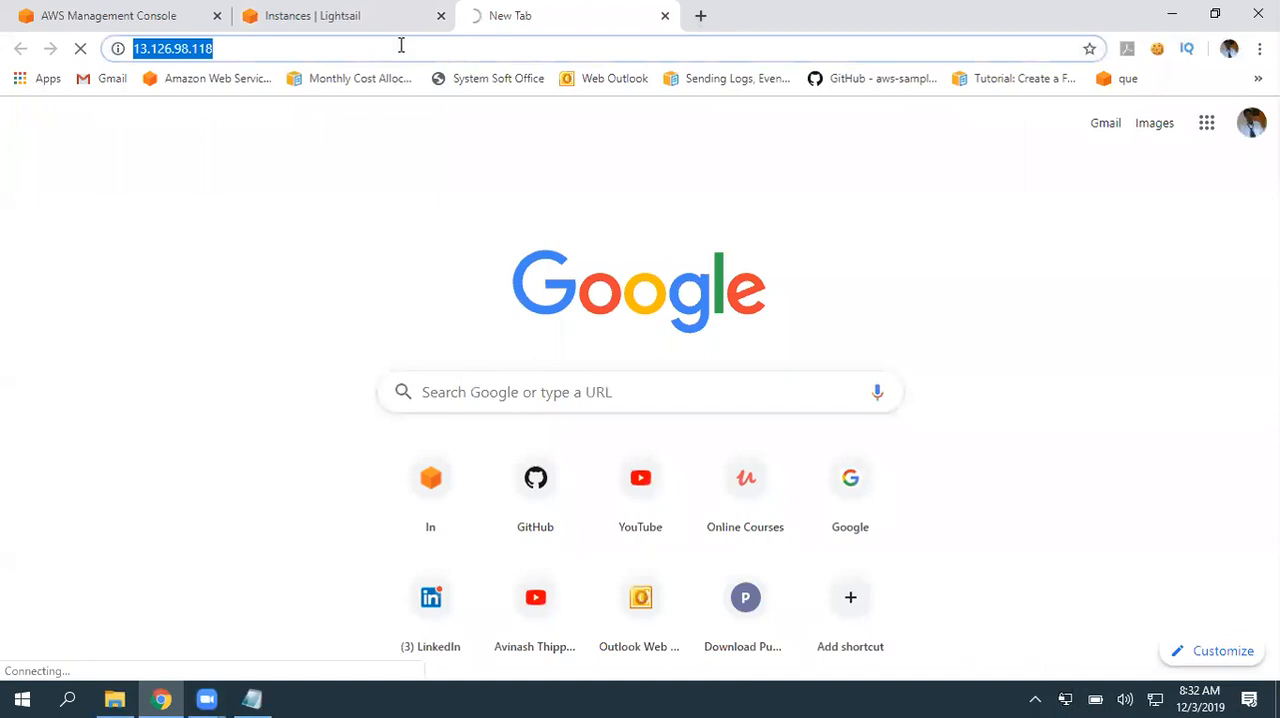
Reload the Lightsail home page, open the database creation form and check the MySQL and PostgreSQL versions on offer
click(323, 12)
right_click(808, 360)
click(840, 427)
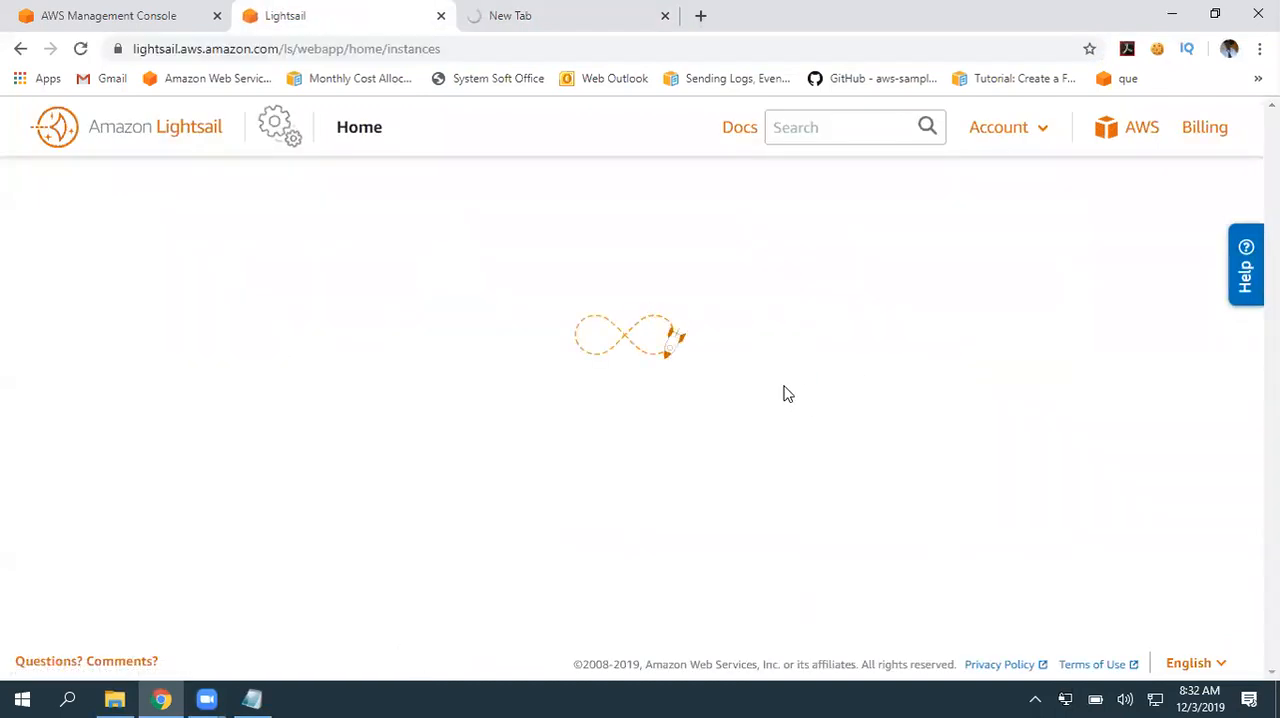
click(336, 341)
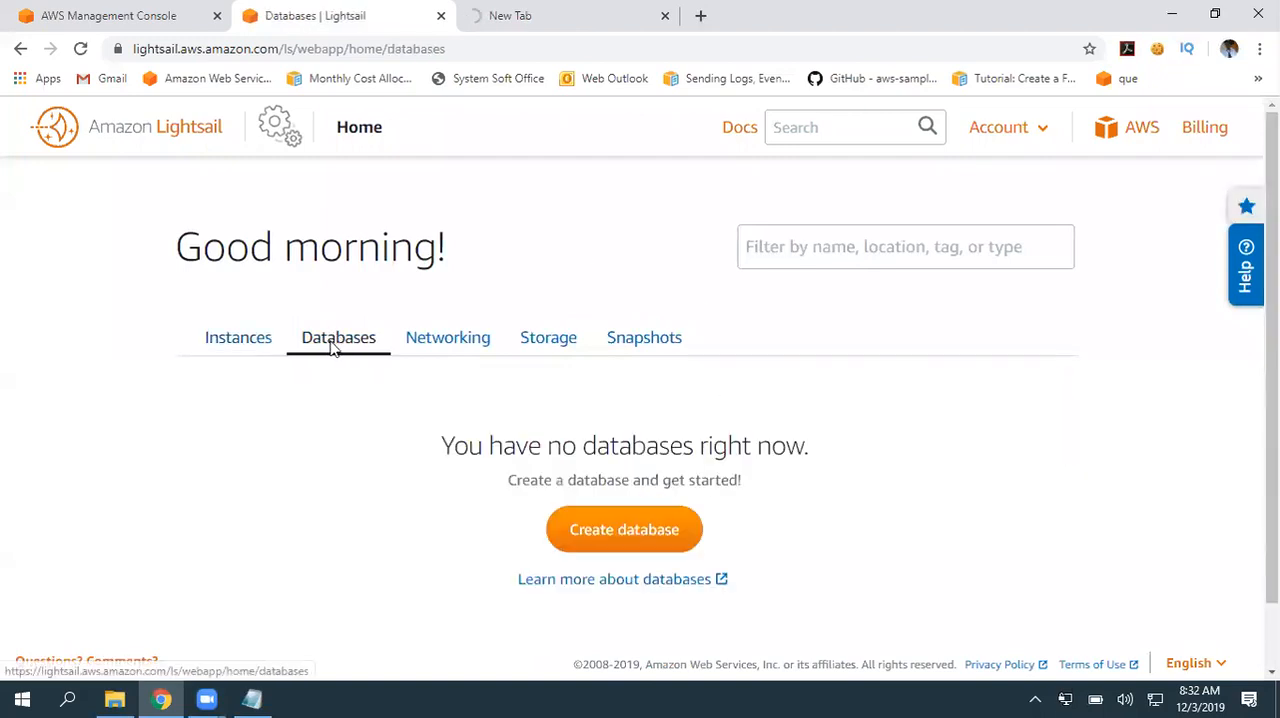
click(645, 525)
scroll(426, 463, down, 2)
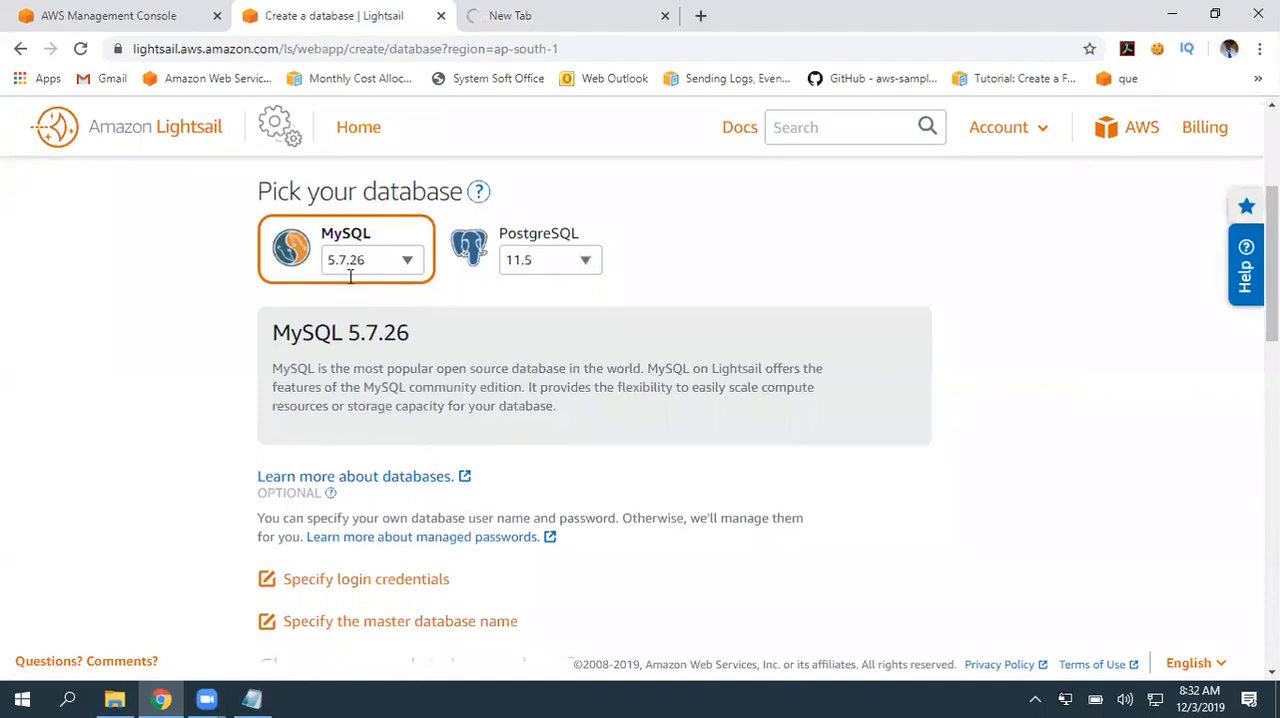
click(393, 259)
click(537, 259)
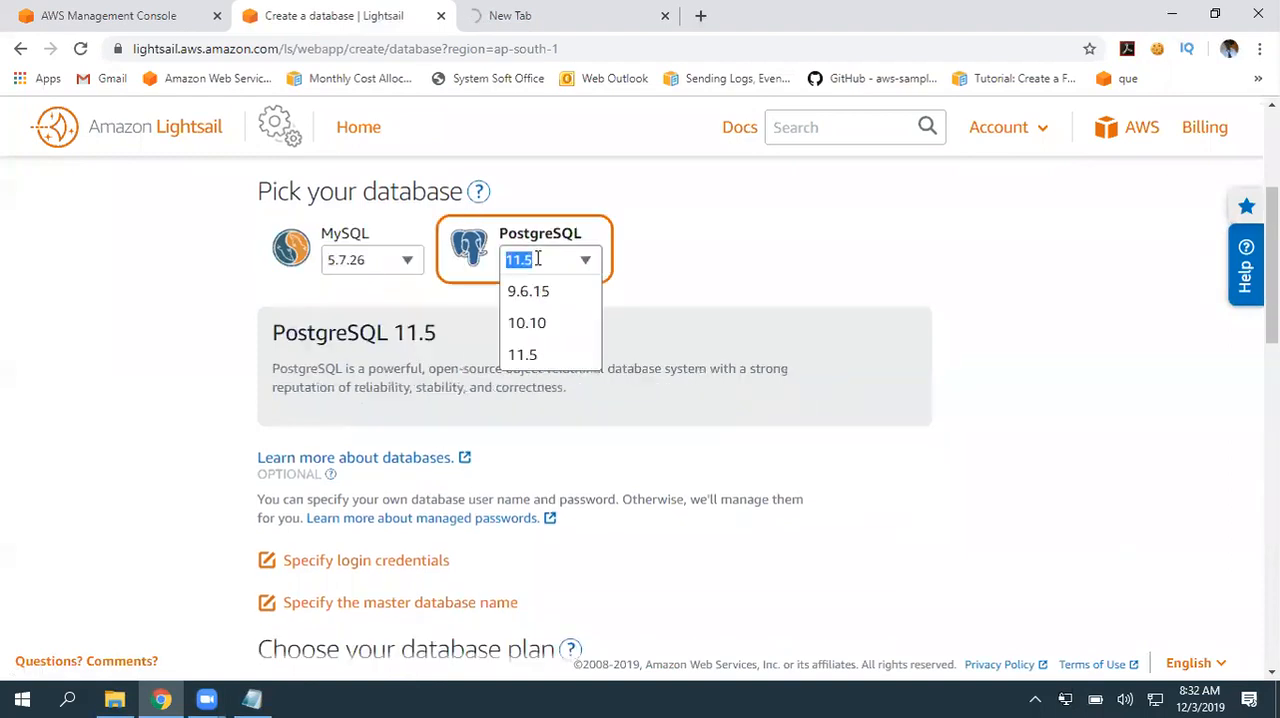
Review the database form's login credential settings, monthly plans and tag options, and return to the databases page without creating one
scroll(1066, 543, down, 6)
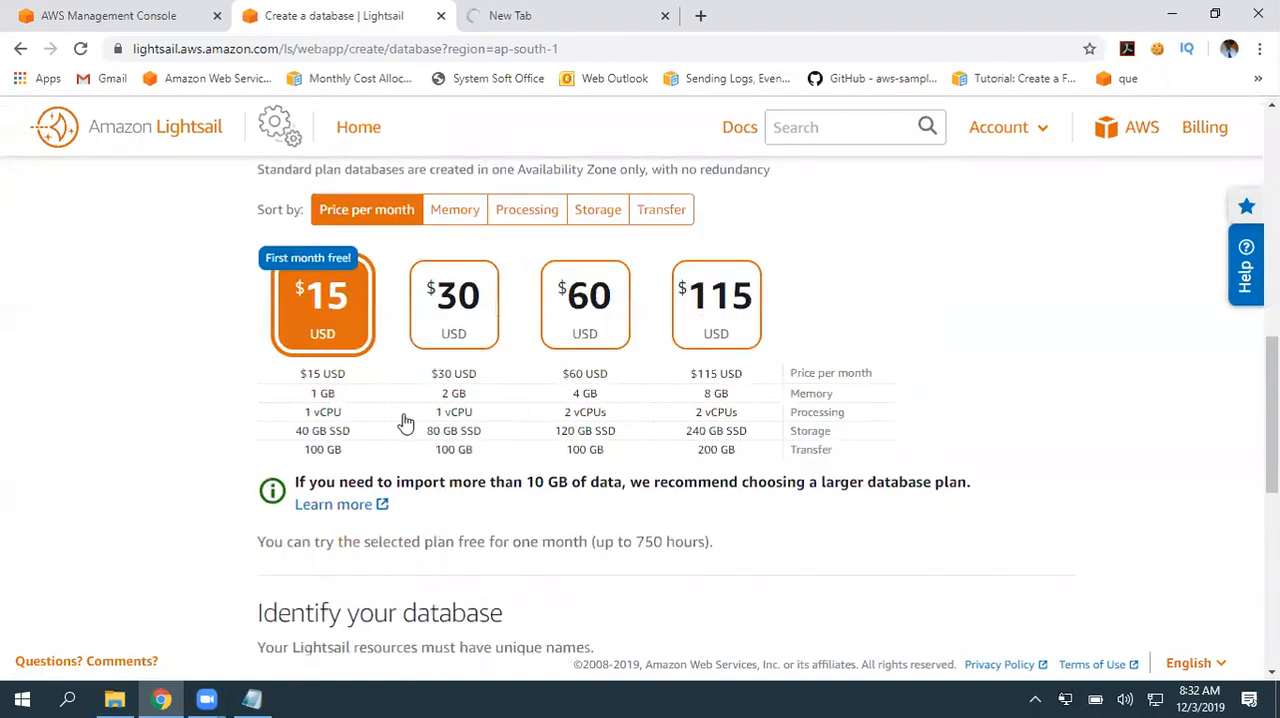
scroll(300, 455, up, 4)
click(300, 374)
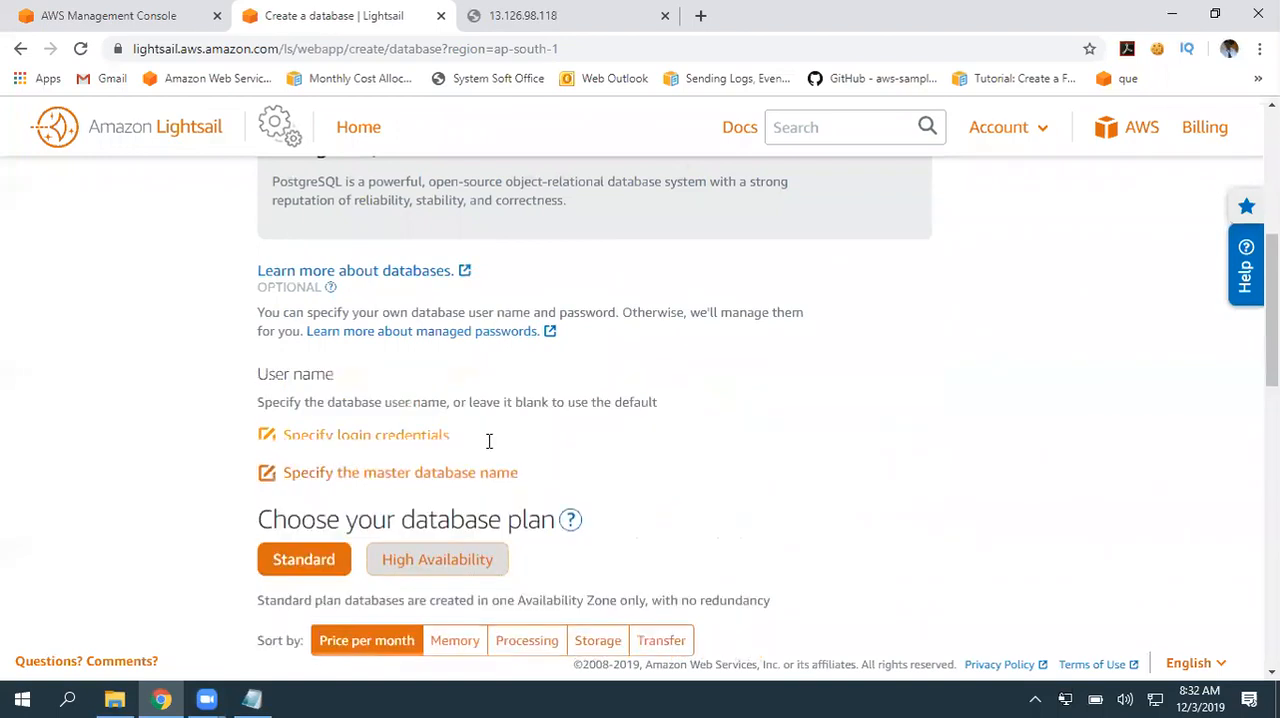
scroll(412, 537, down, 1)
click(329, 352)
scroll(329, 351, down, 3)
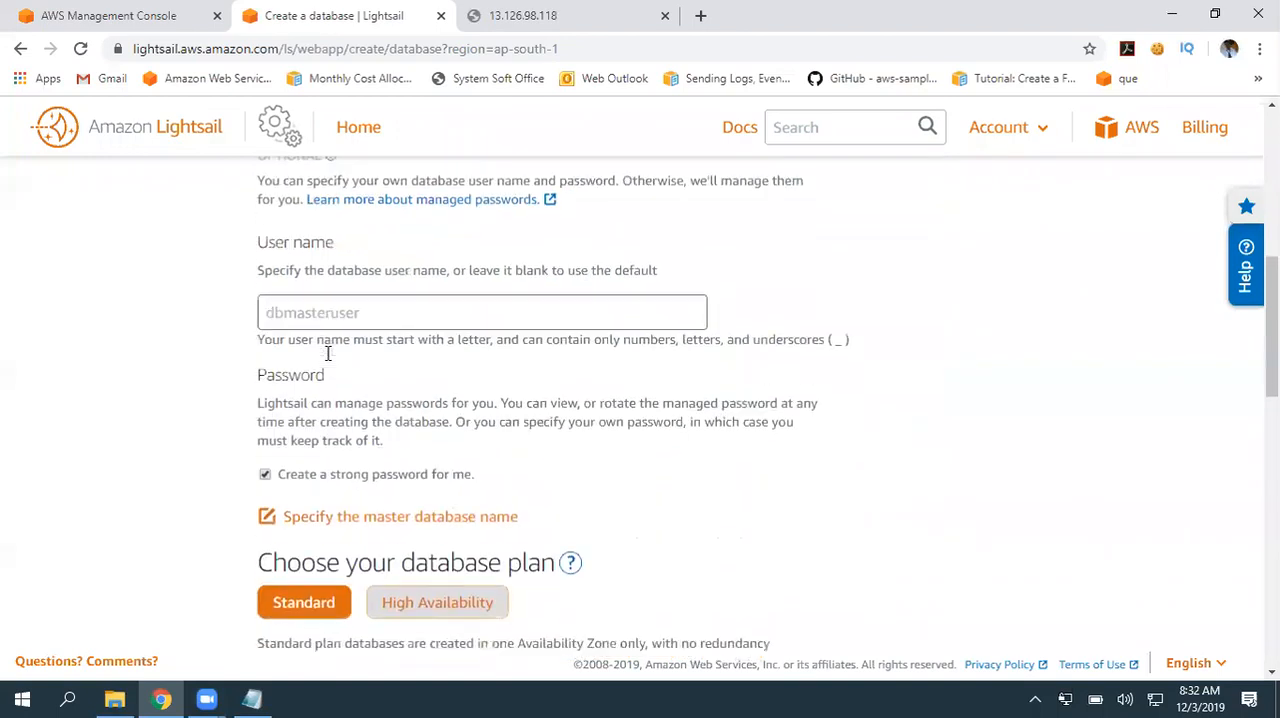
scroll(214, 223, down, 3)
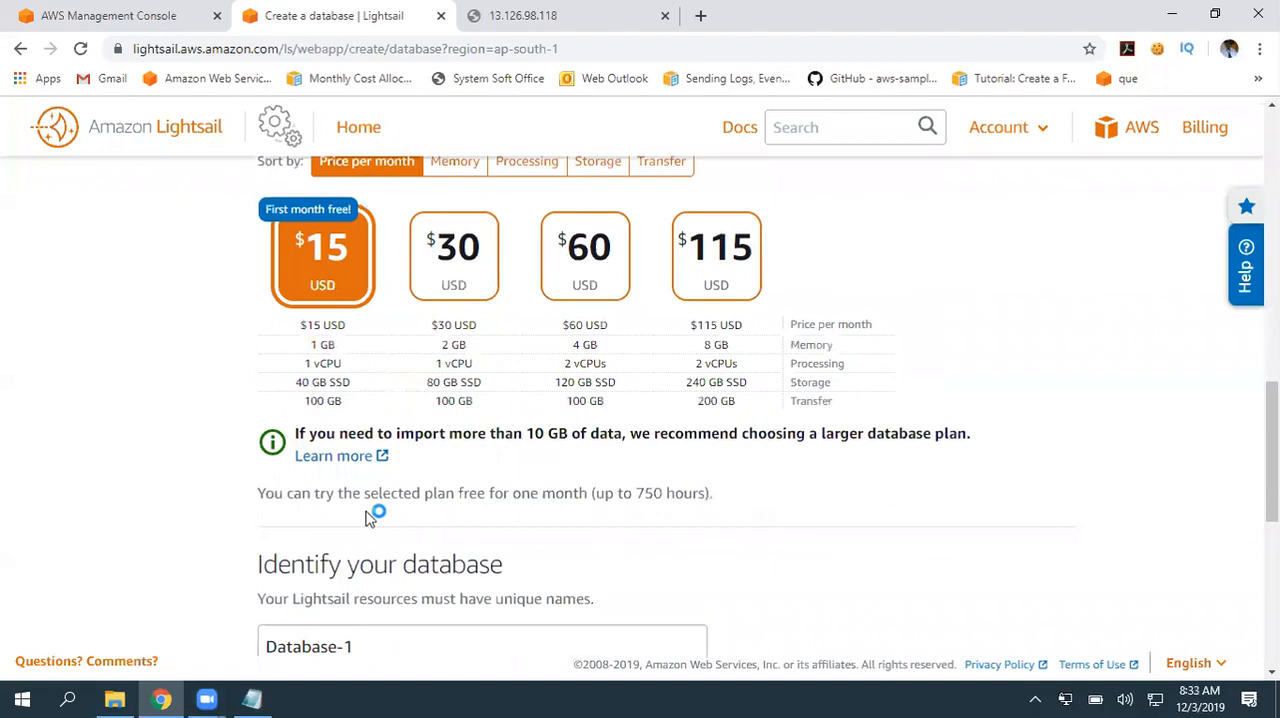
scroll(175, 573, down, 1)
scroll(851, 511, down, 5)
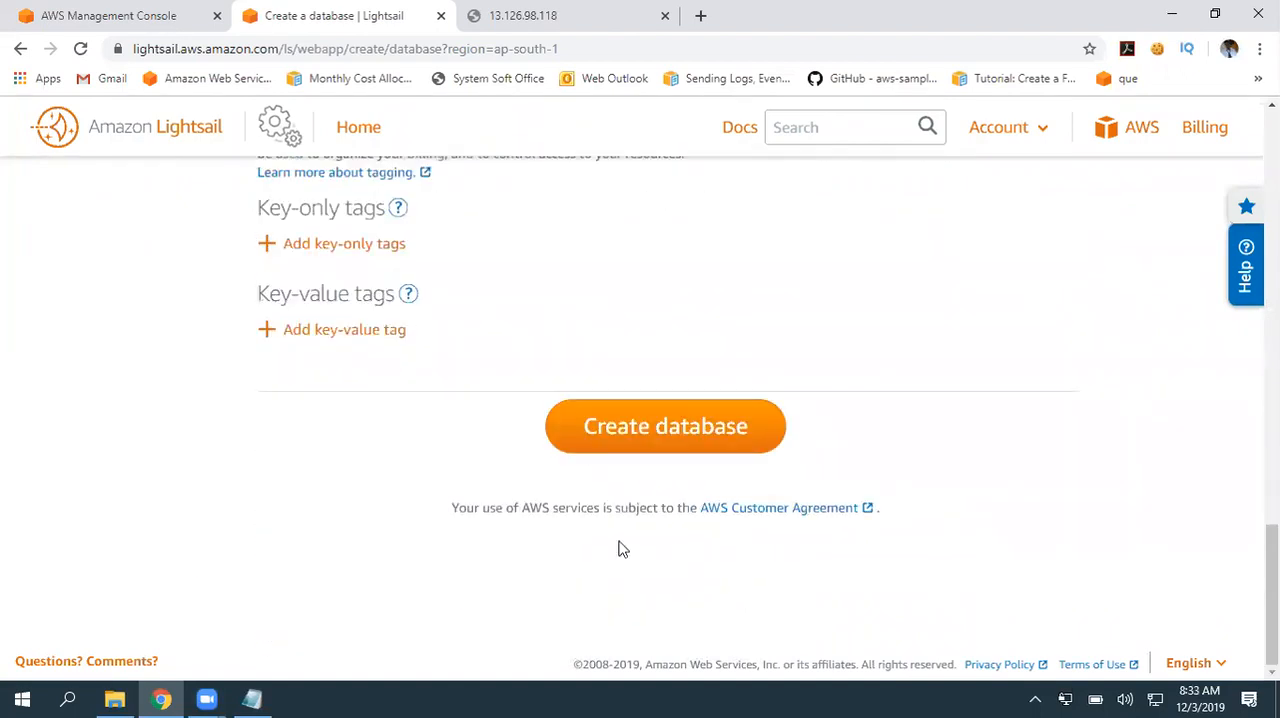
scroll(618, 548, up, 6)
scroll(618, 548, up, 6)
click(18, 48)
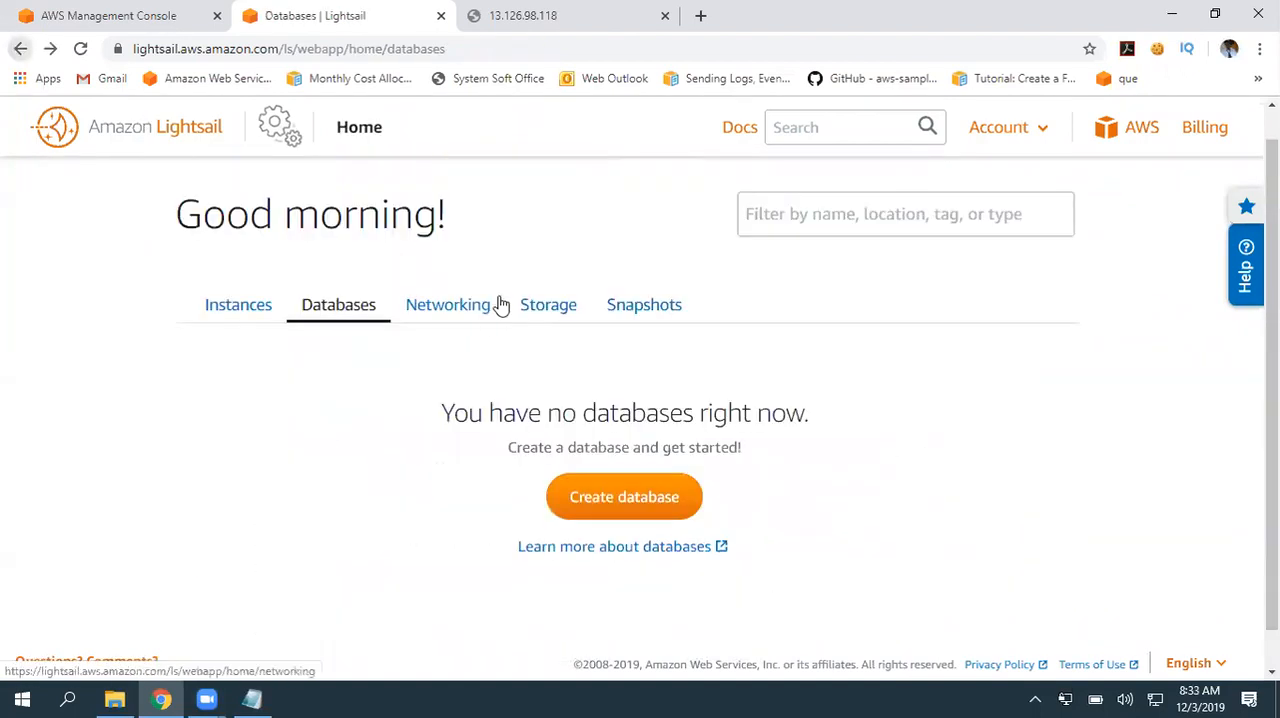
View the Lightsail snapshots and storage pages, check the disk sizes offered for a new disk, and return to storage without creating one
click(522, 313)
click(618, 346)
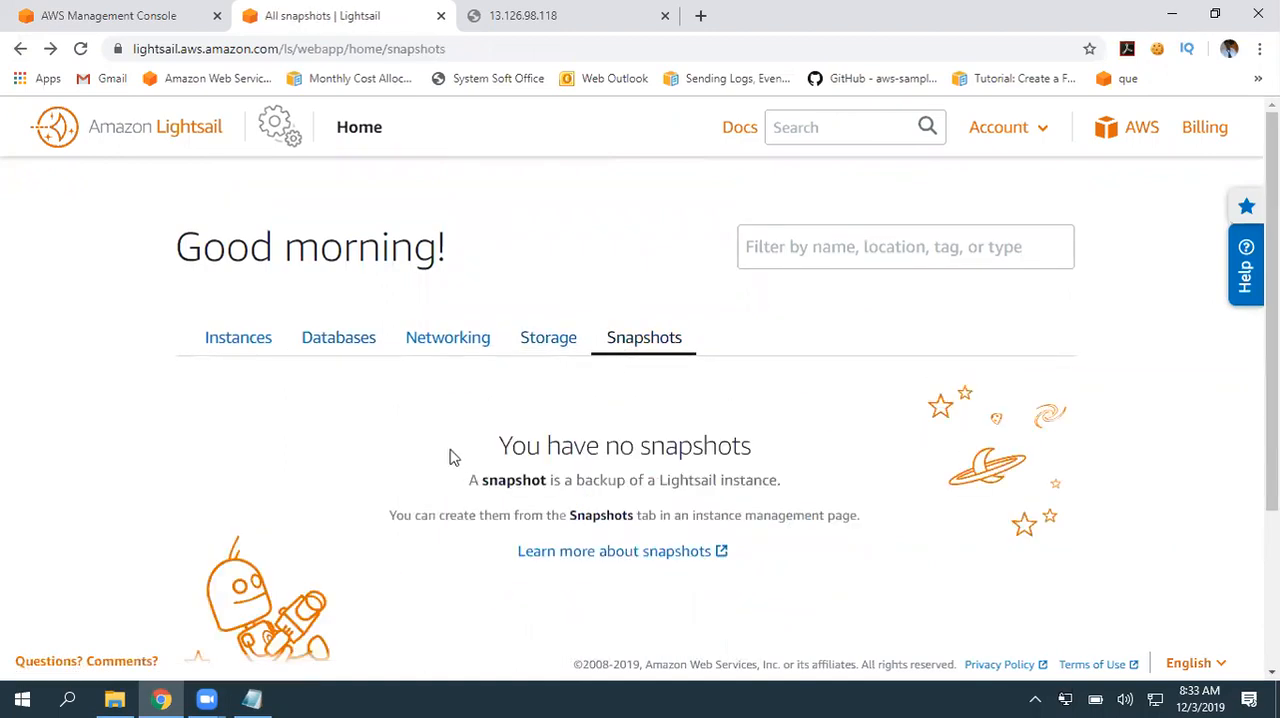
drag(450, 457, 899, 454)
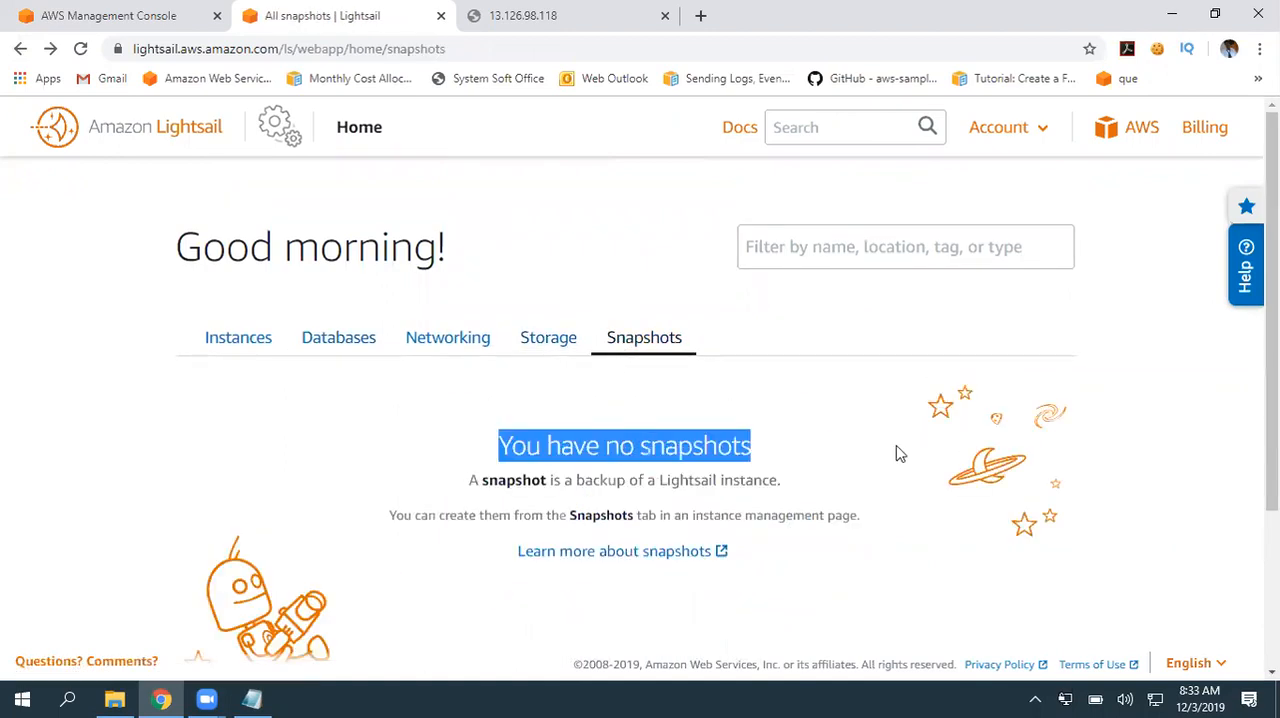
click(533, 344)
click(624, 552)
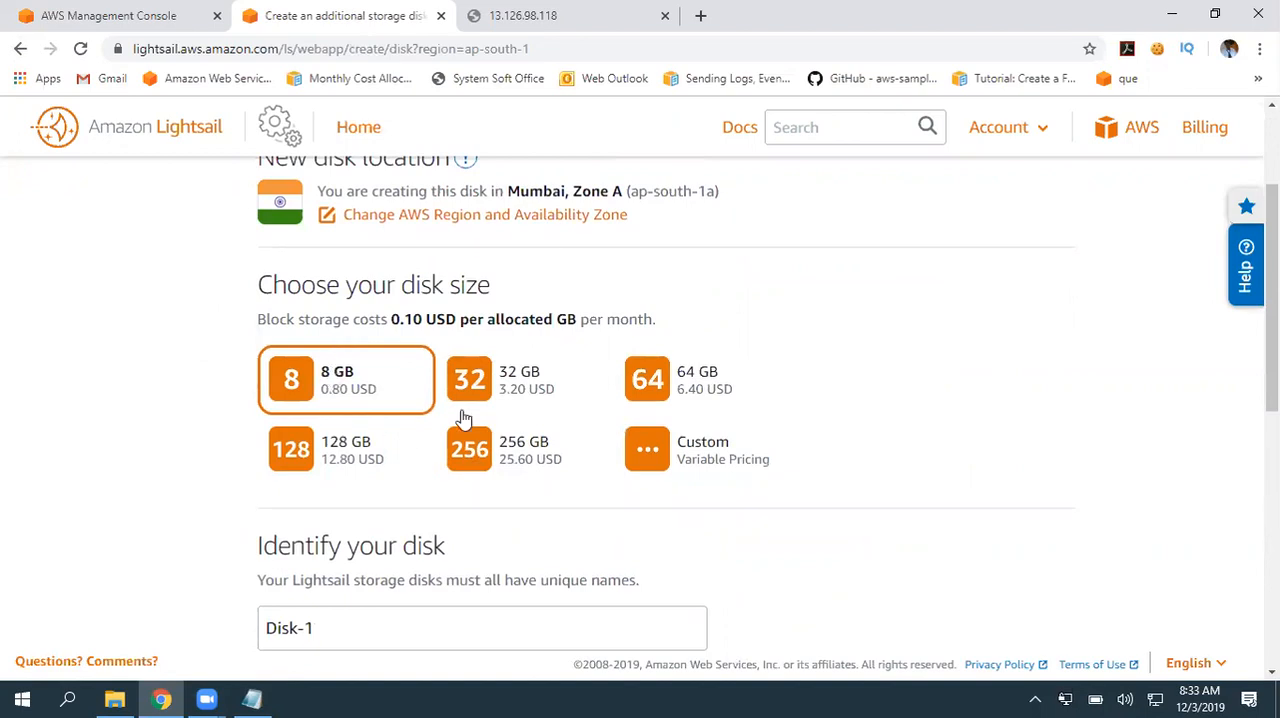
click(18, 50)
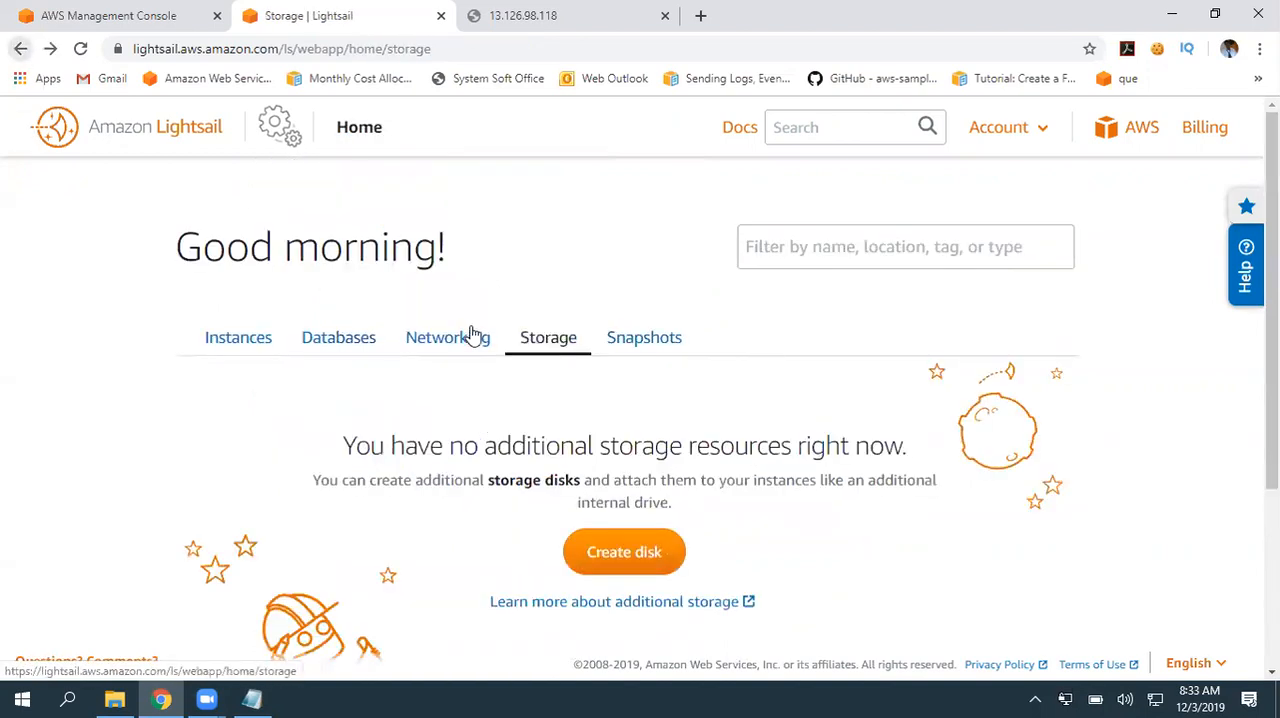
Review the static IP, DNS zone and load balancer options among the Lightsail networking resources, and return to the instance list
click(463, 338)
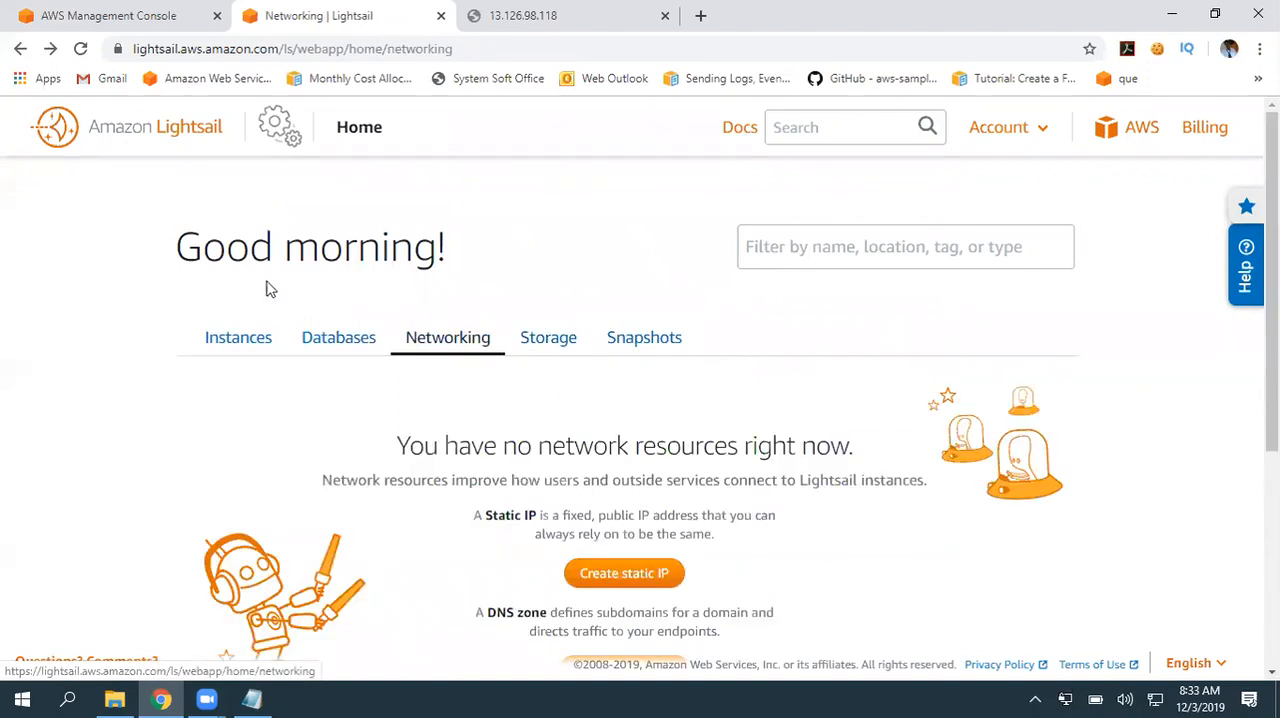
scroll(706, 552, down, 2)
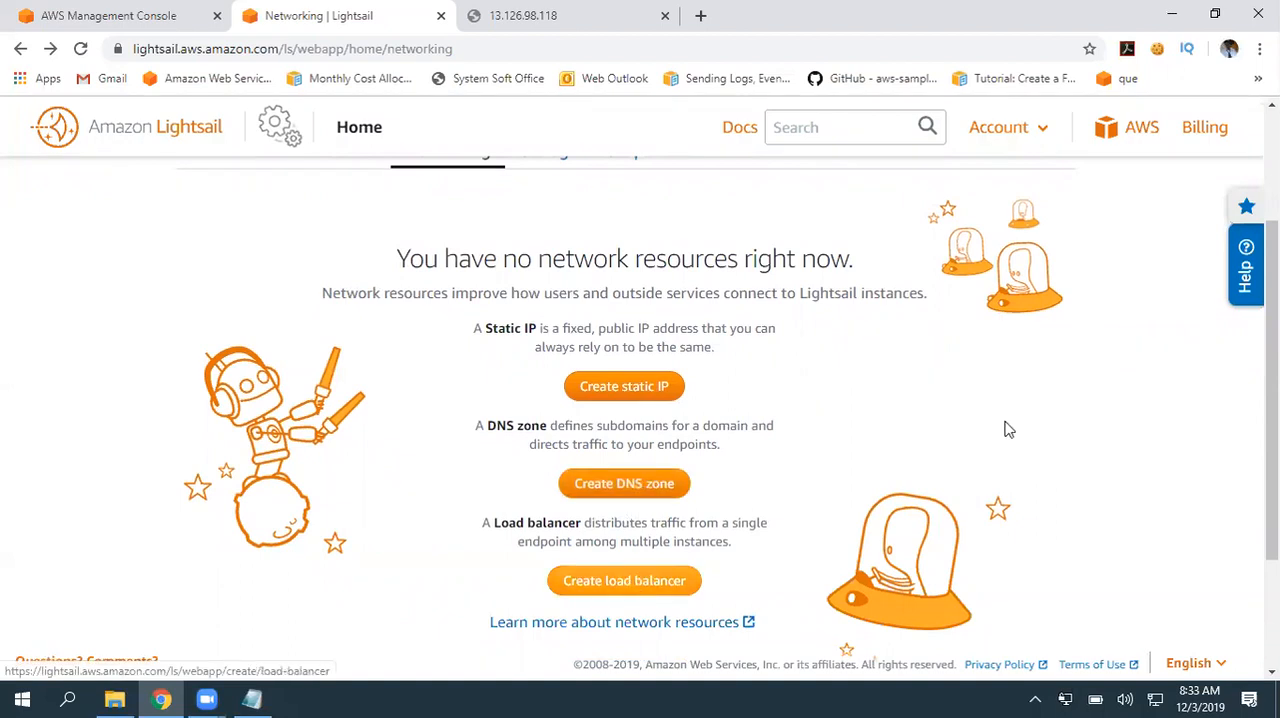
scroll(409, 370, up, 2)
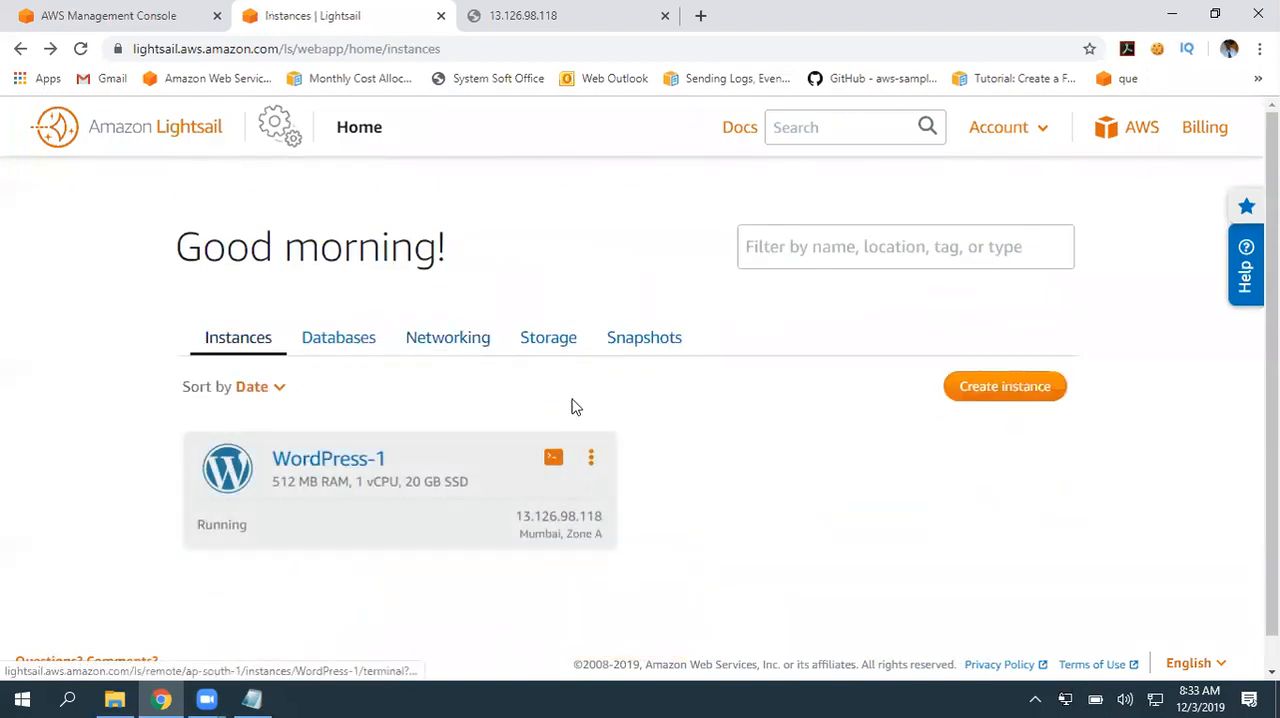
Reload the WordPress site served at the instance's IP address and refresh the Lightsail instance list
click(540, 15)
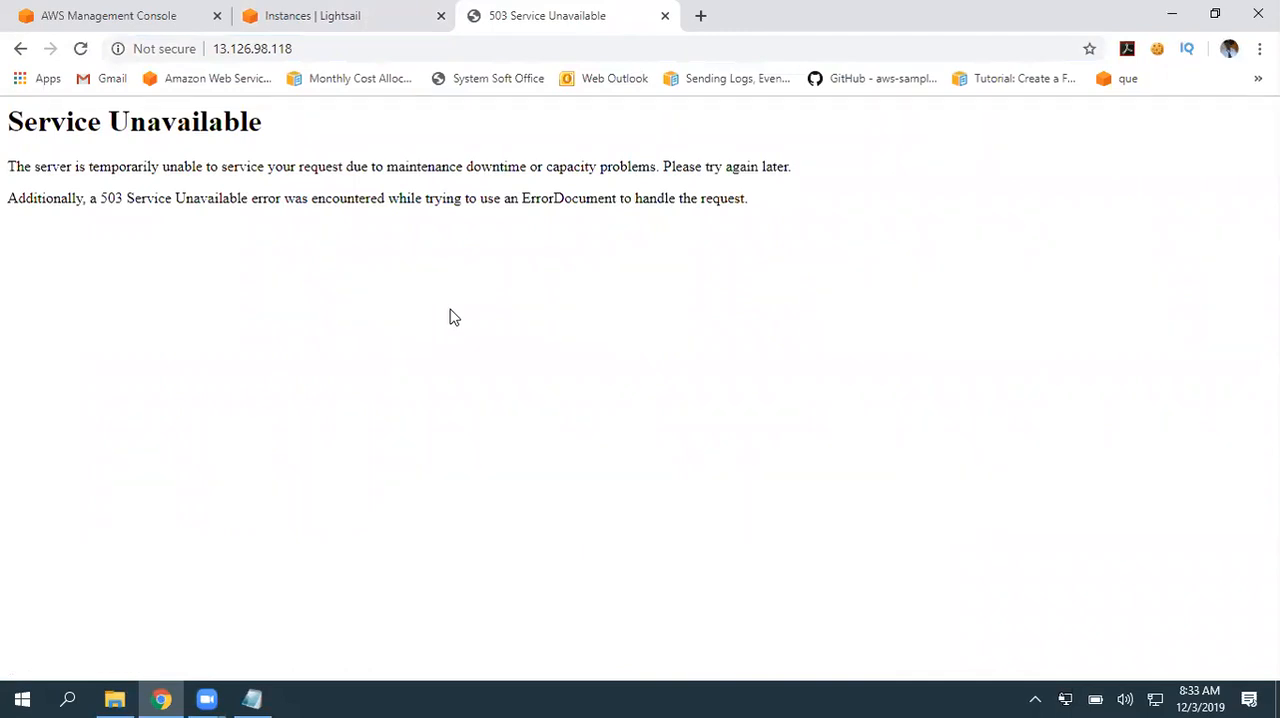
click(80, 48)
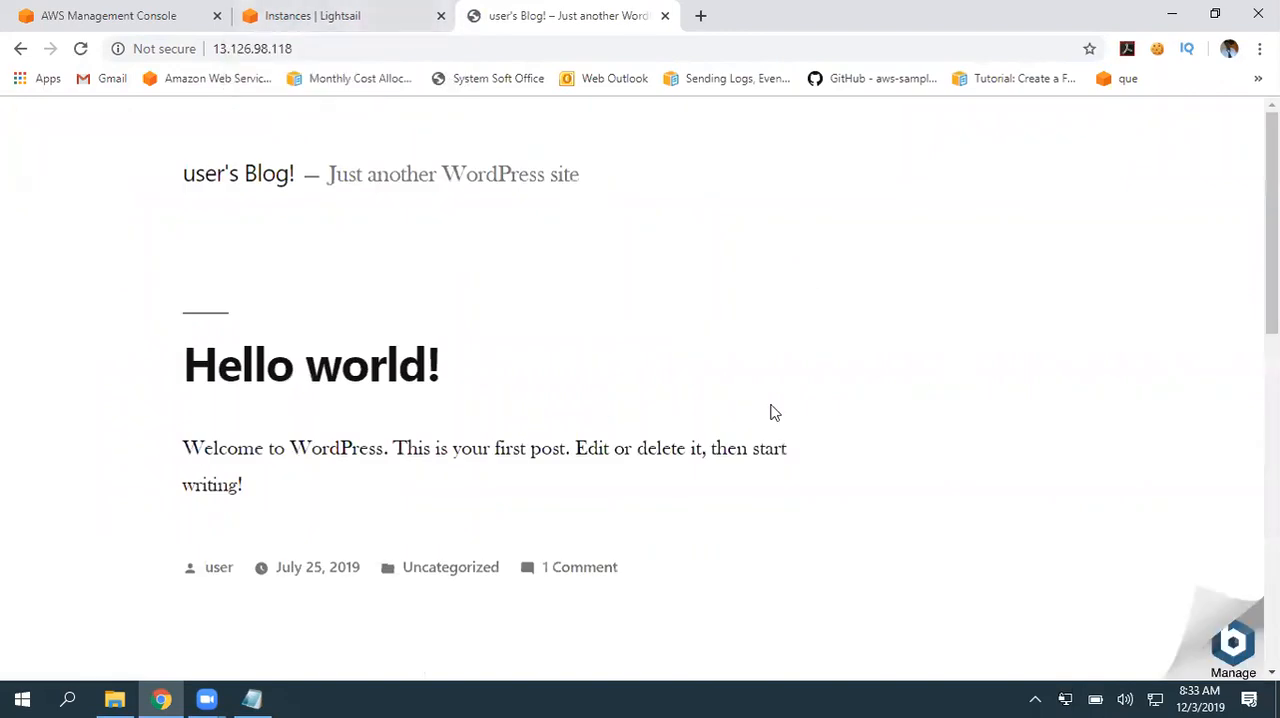
click(364, 12)
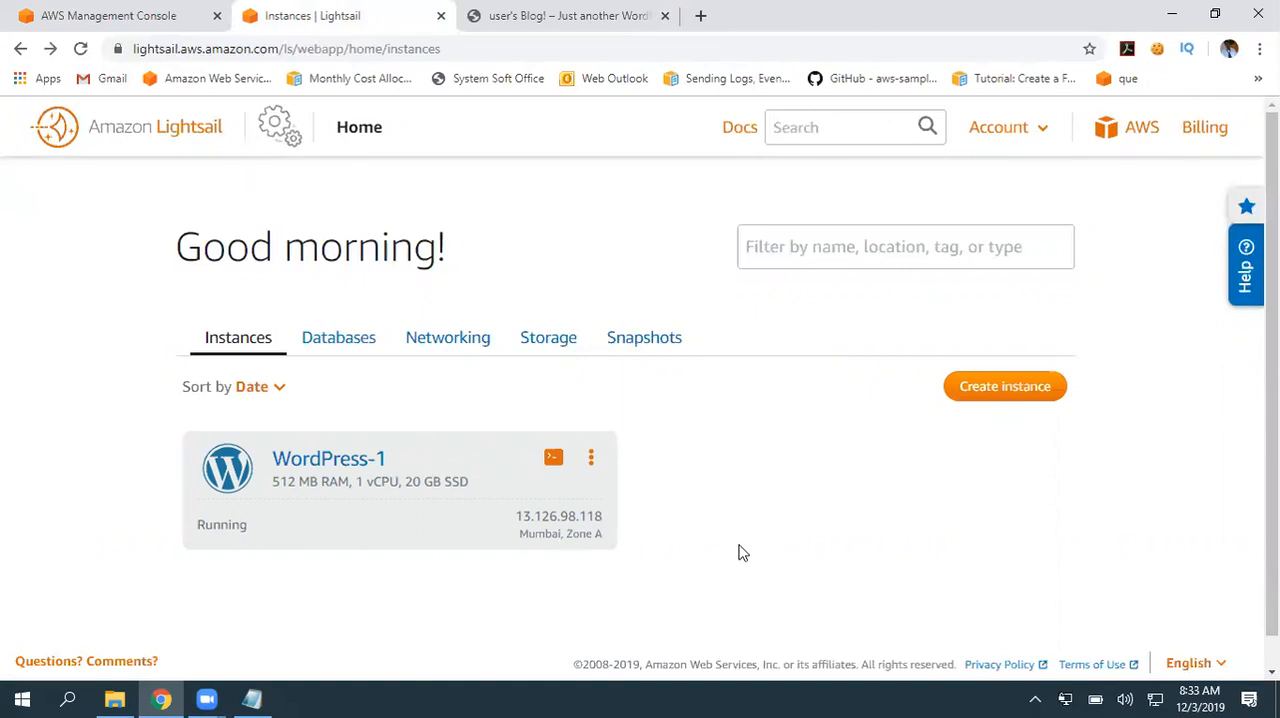
right_click(775, 392)
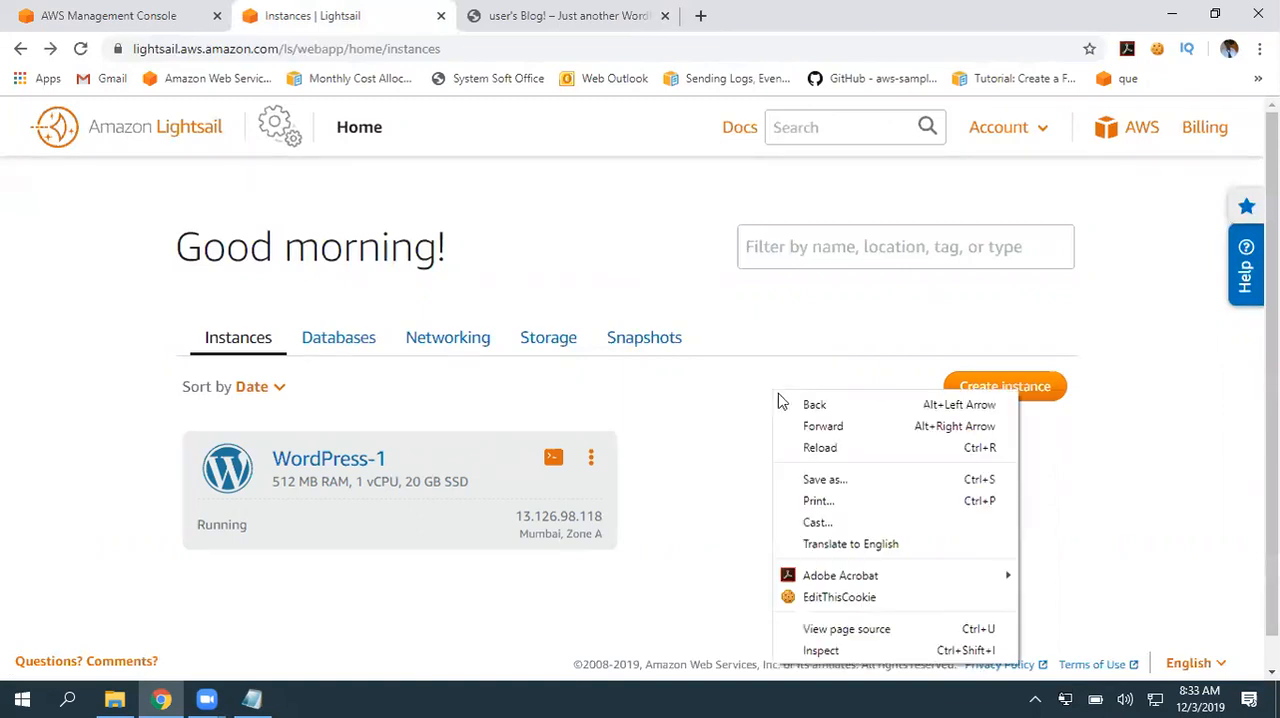
click(817, 452)
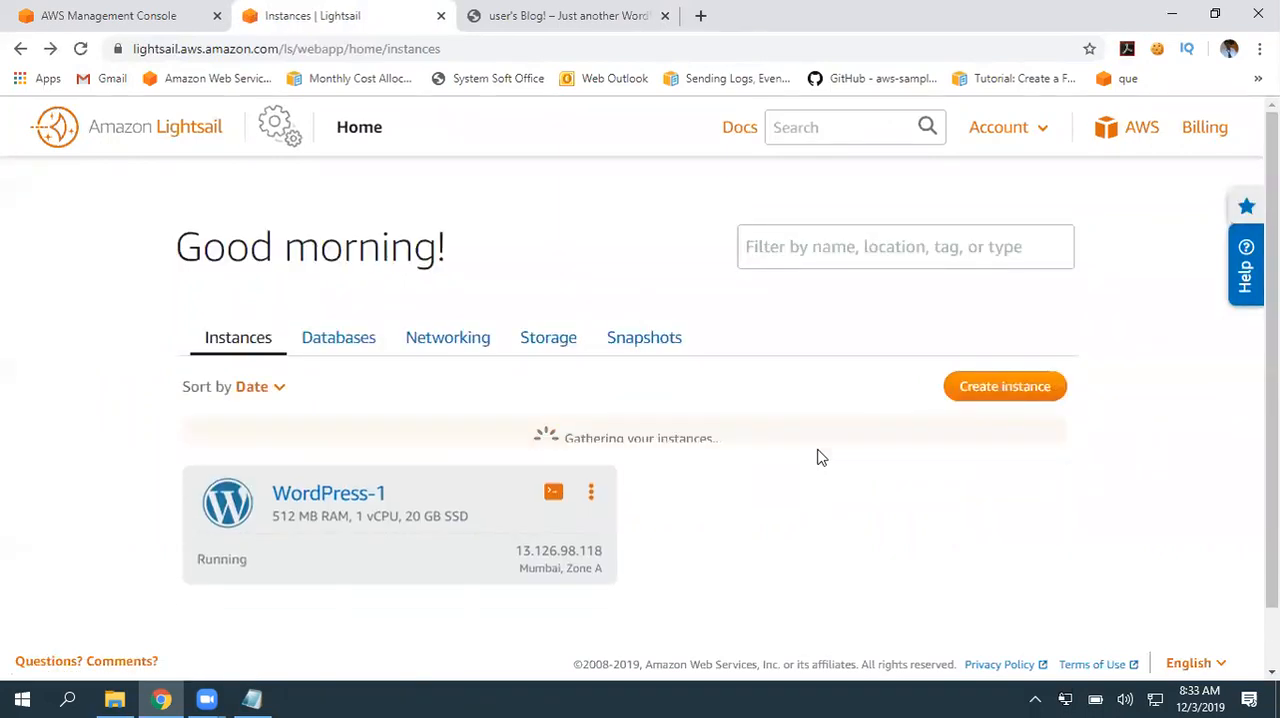
Return to the WordPress blog, point out its IP address and look through the home page's post and widgets
click(511, 22)
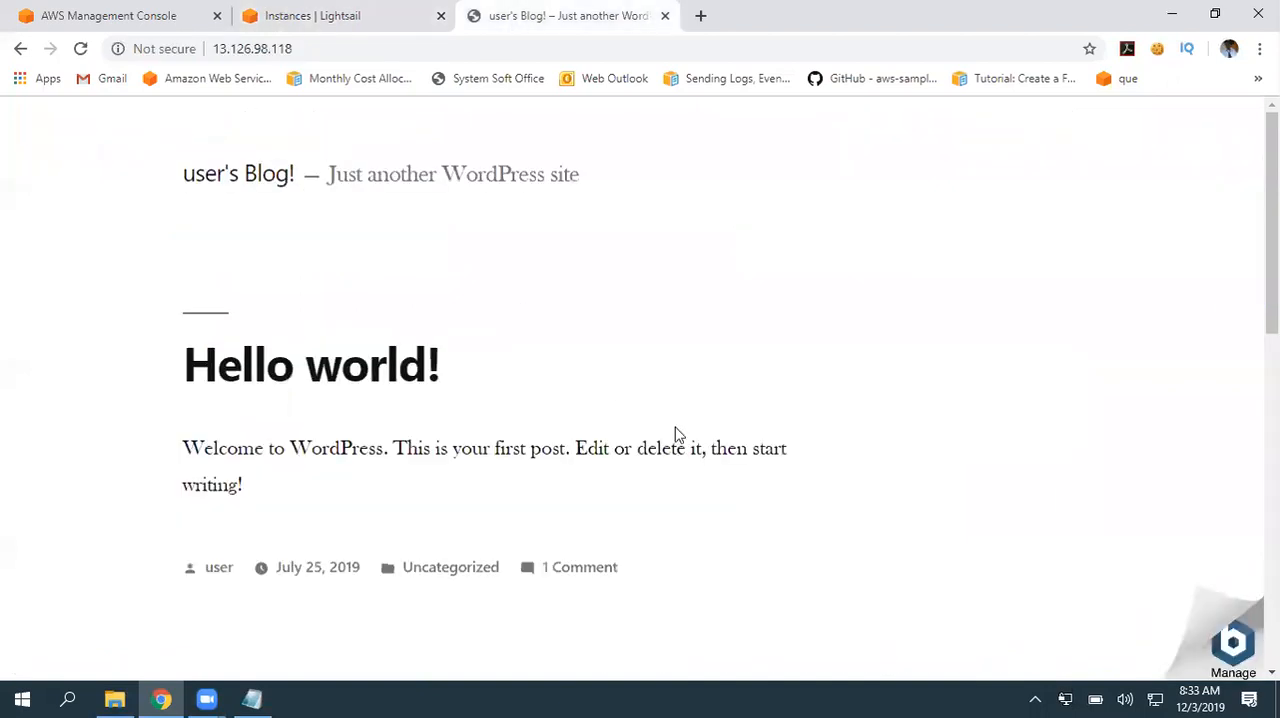
click(339, 52)
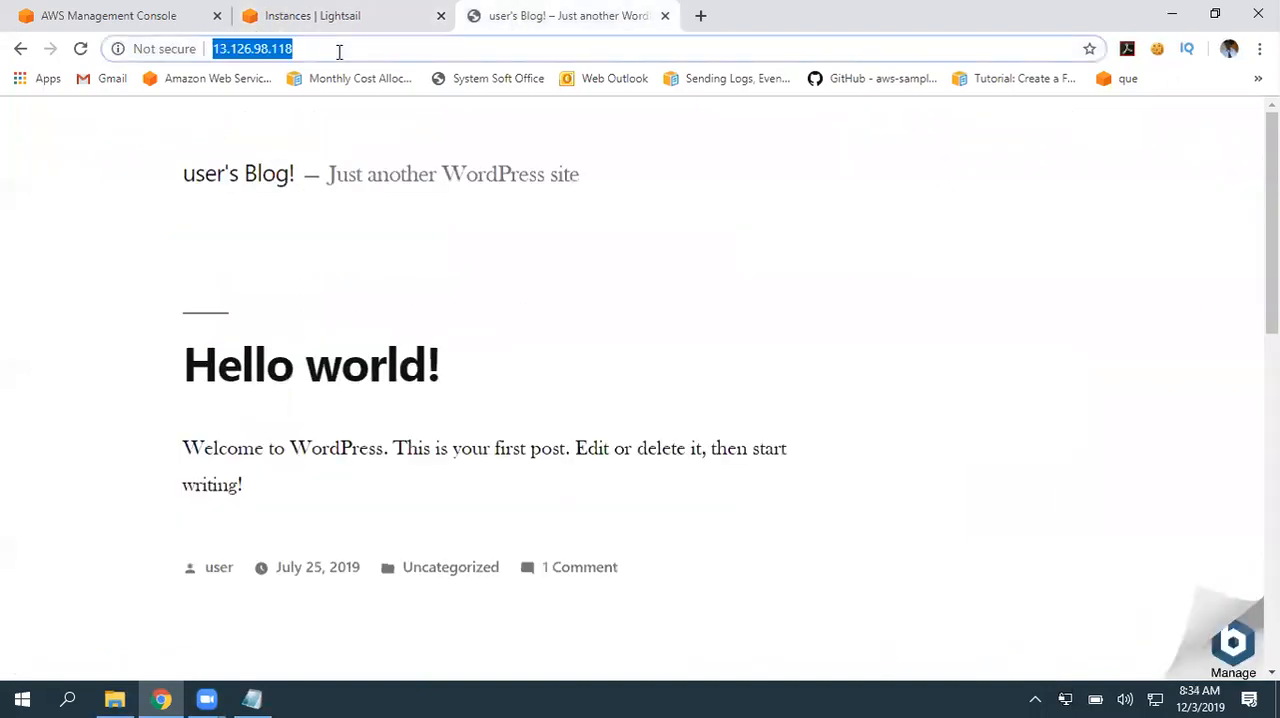
click(797, 383)
scroll(800, 384, down, 9)
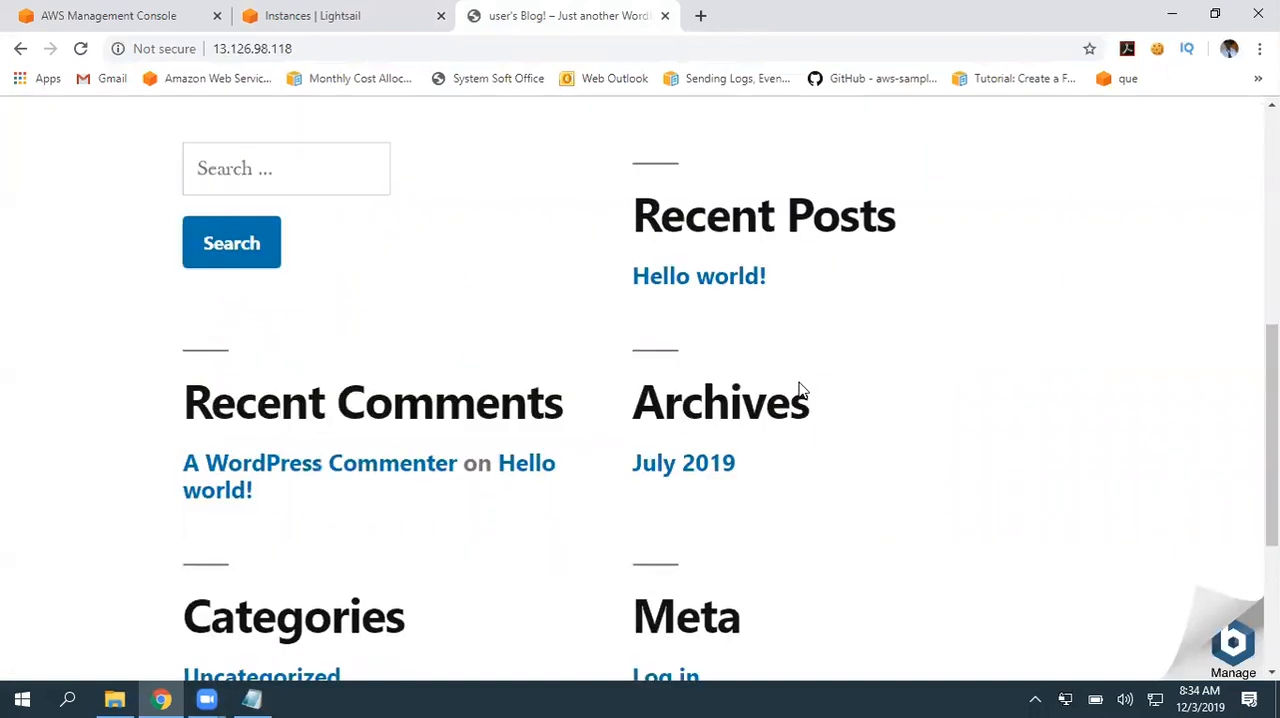
scroll(800, 384, up, 9)
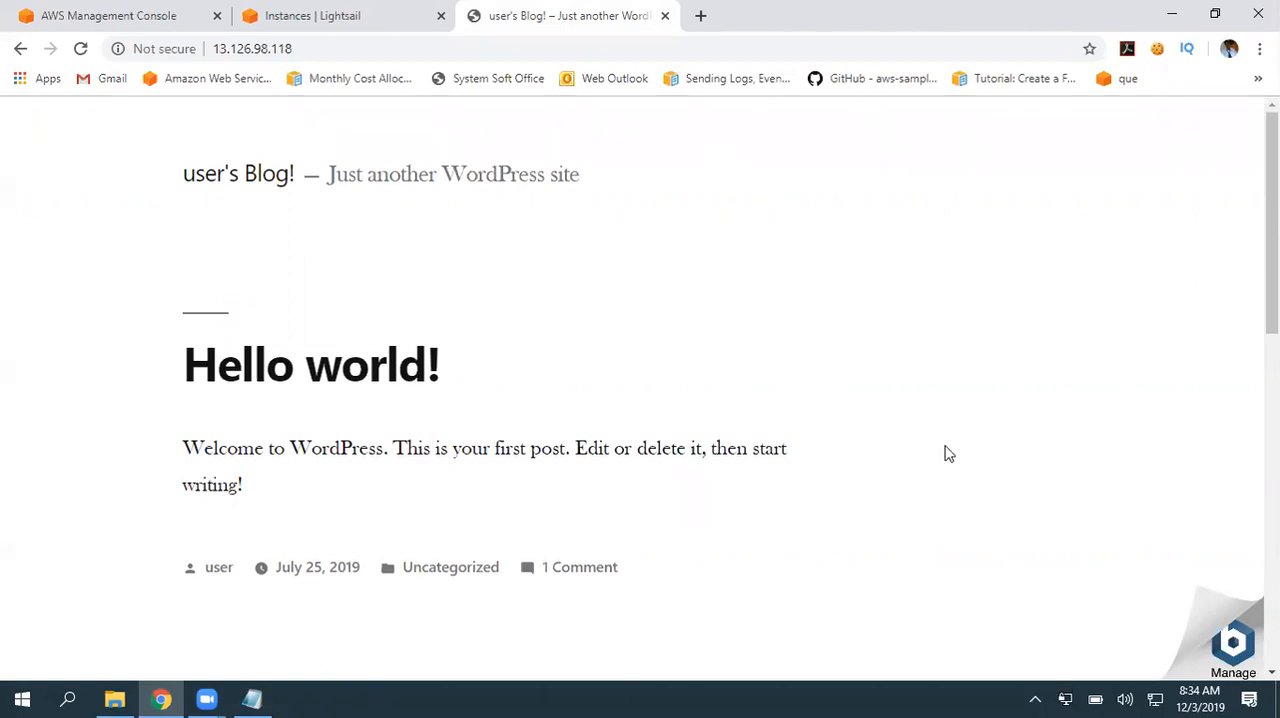
Open the blog's /wp-admin login page and enter user as the username
click(388, 12)
click(563, 14)
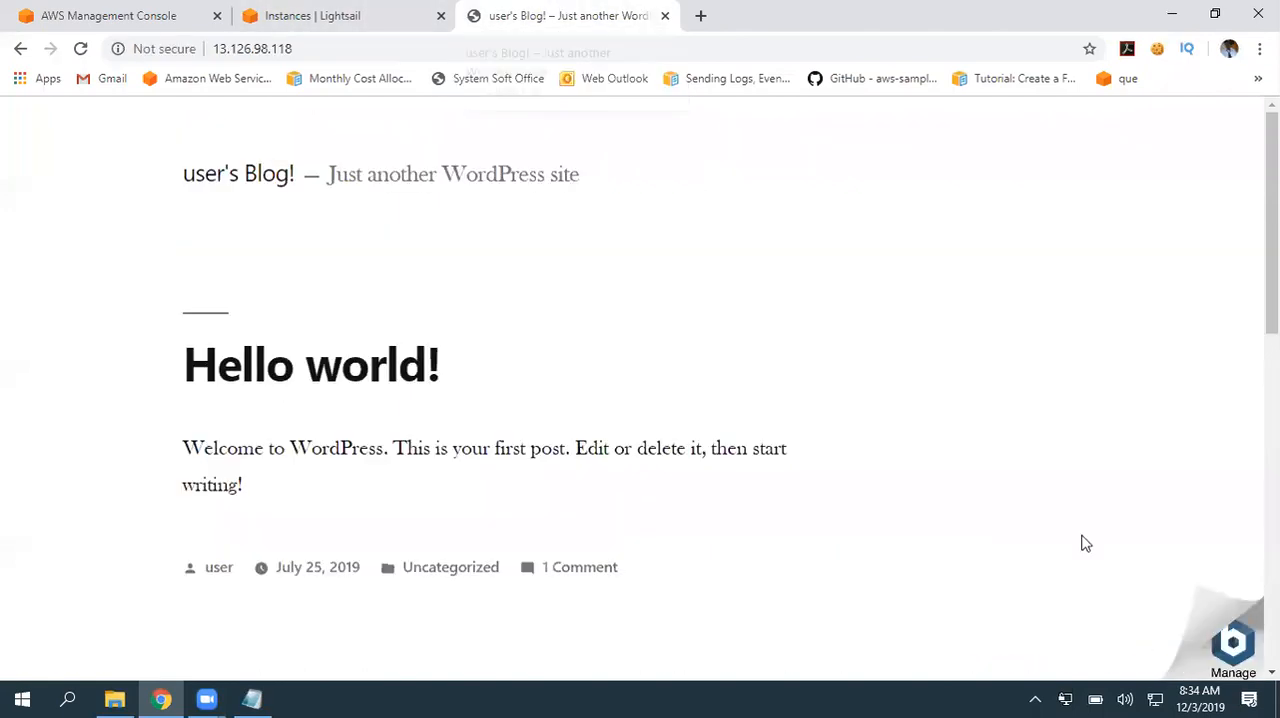
click(608, 48)
click(608, 48)
text(/wp-admin)
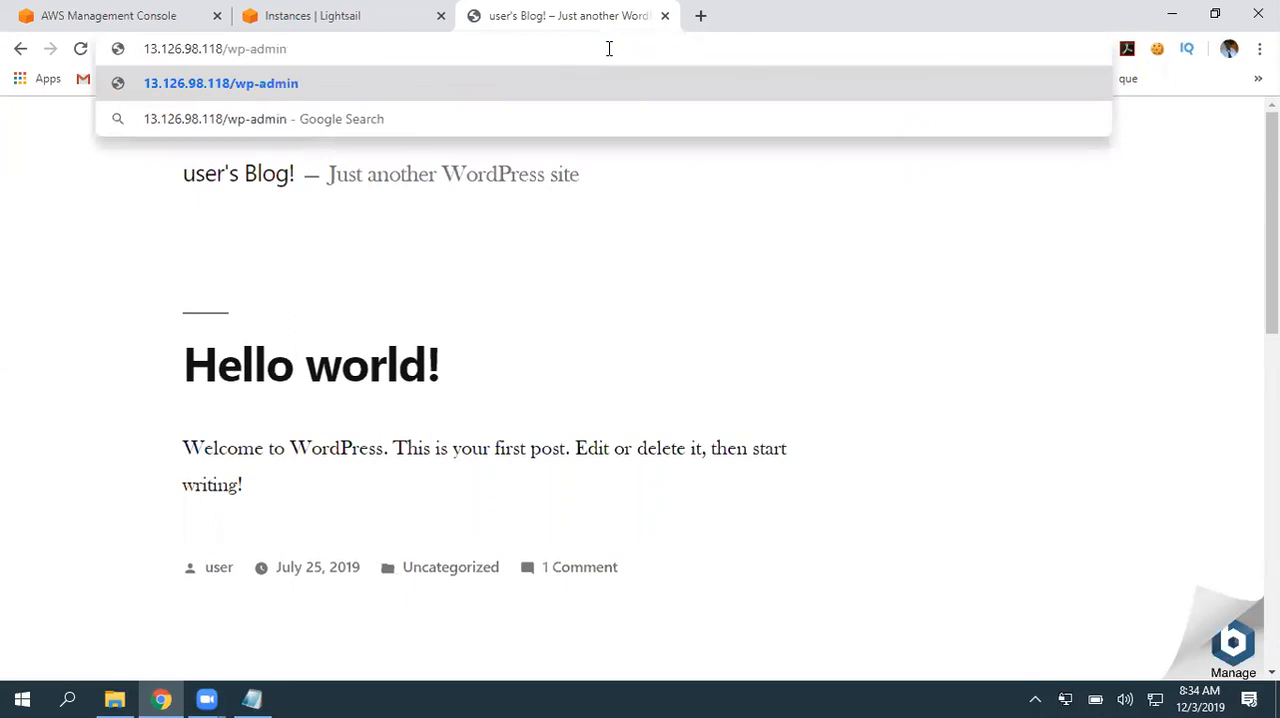
key(Return)
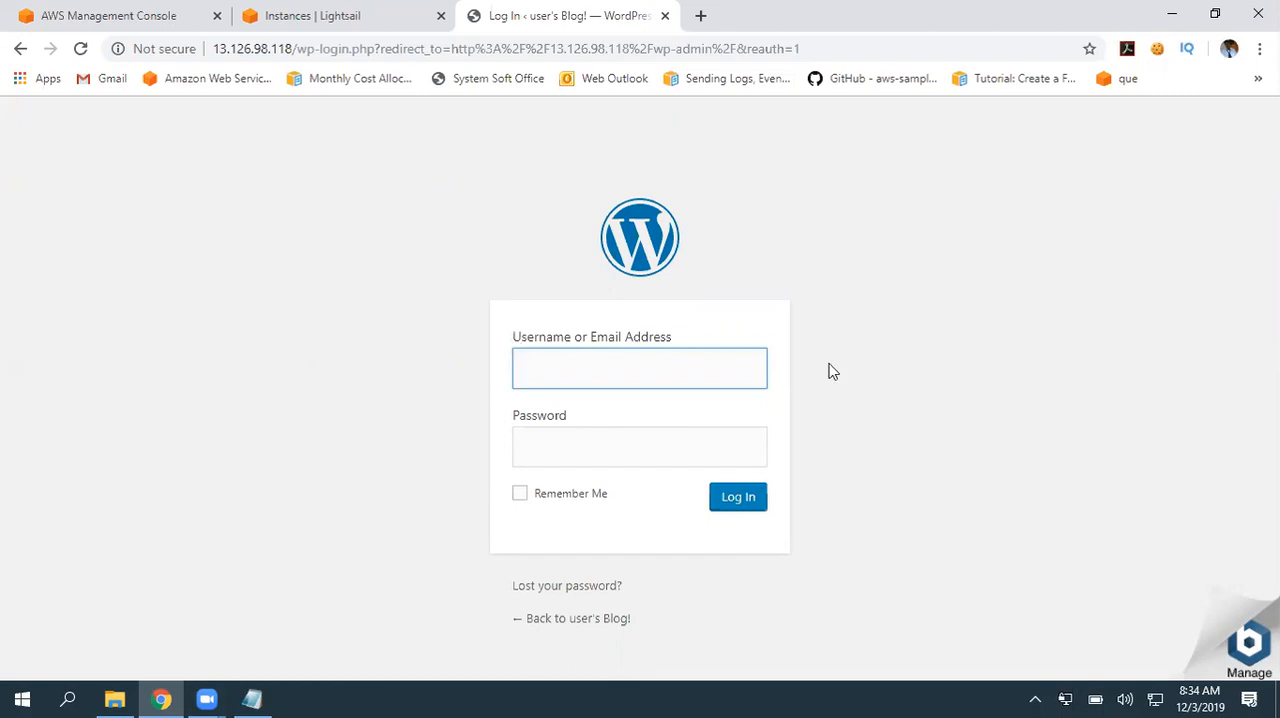
text(user)
key(Tab)
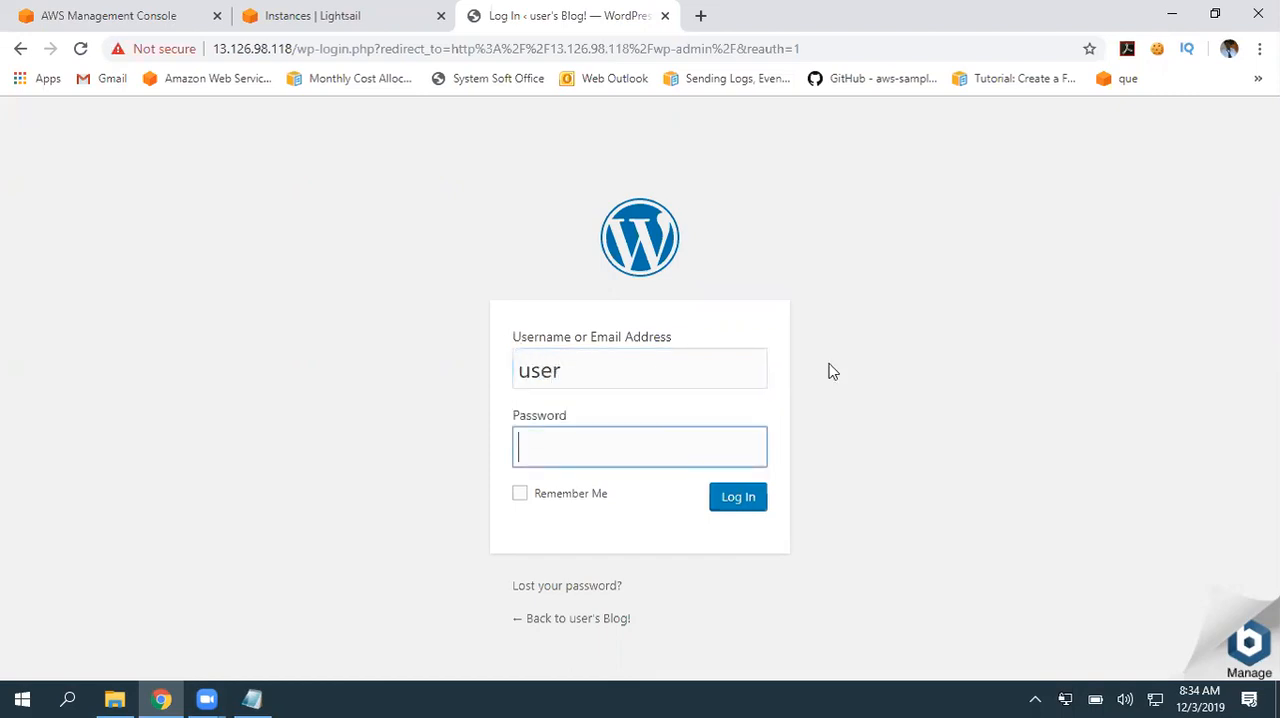
Connect to the WordPress-1 instance through Lightsail's browser-based SSH terminal and list the home directory's files with ls
click(300, 15)
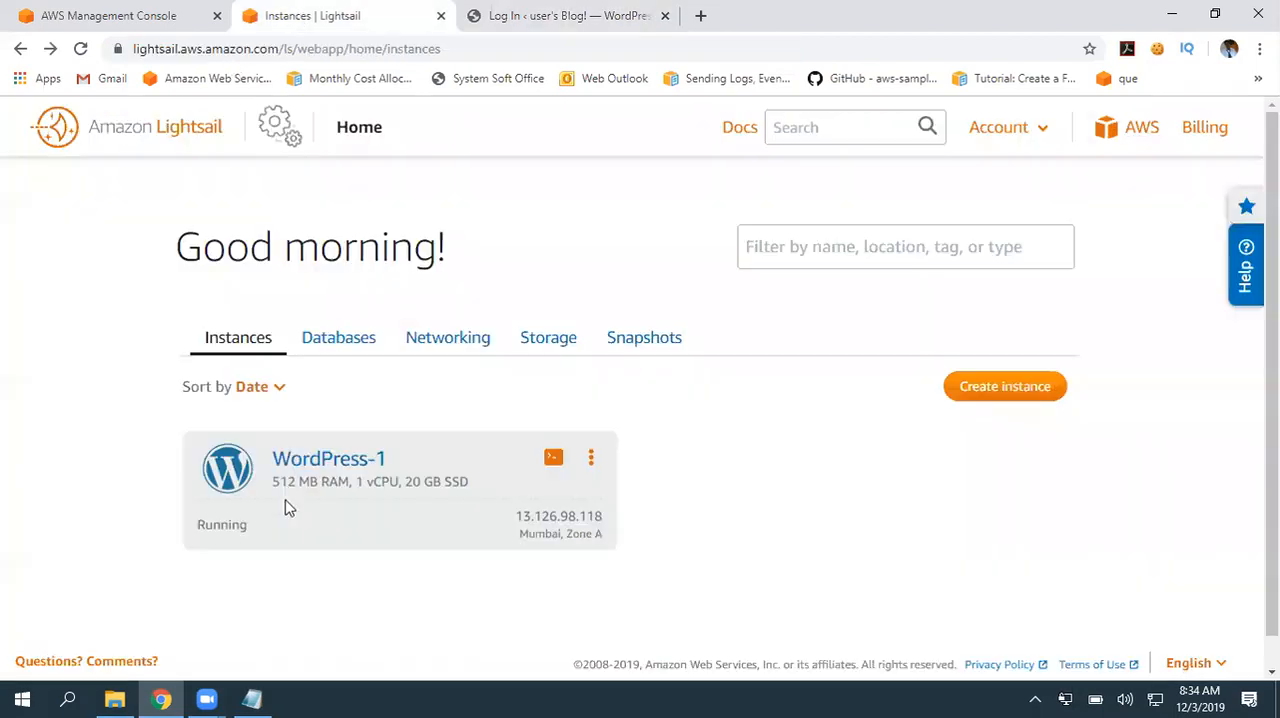
click(551, 462)
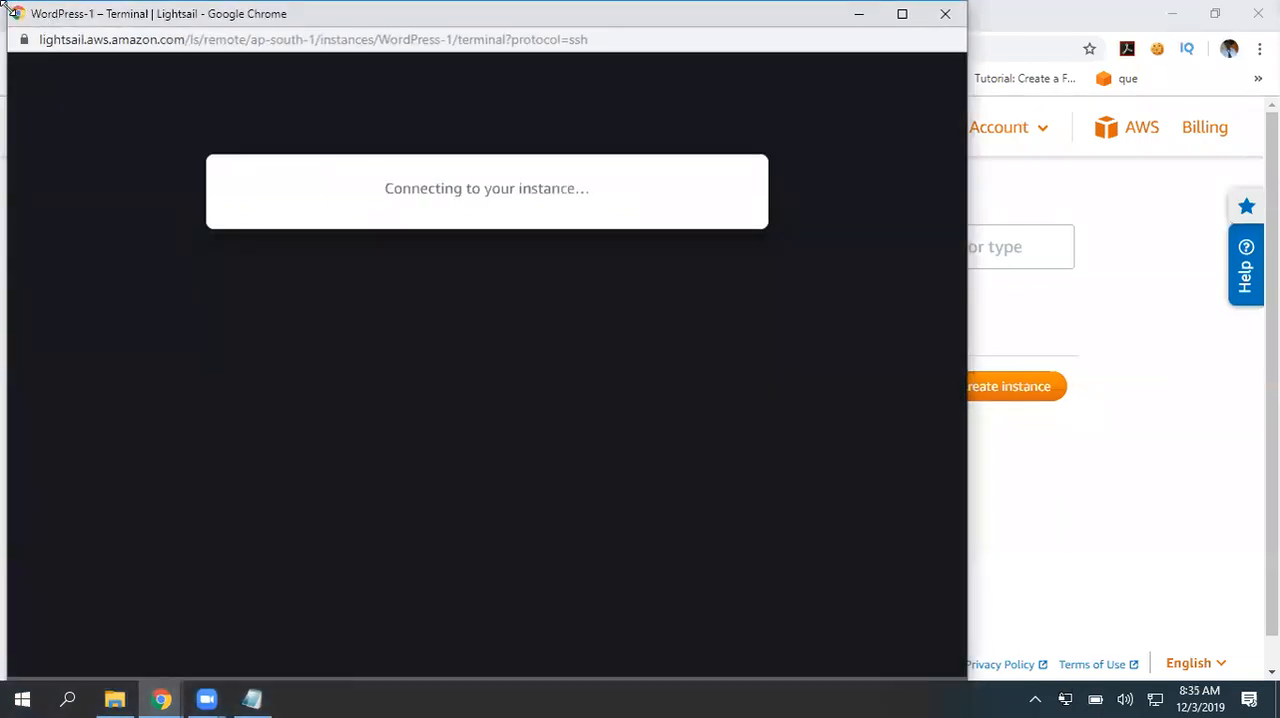
drag(3, 5, 133, 208)
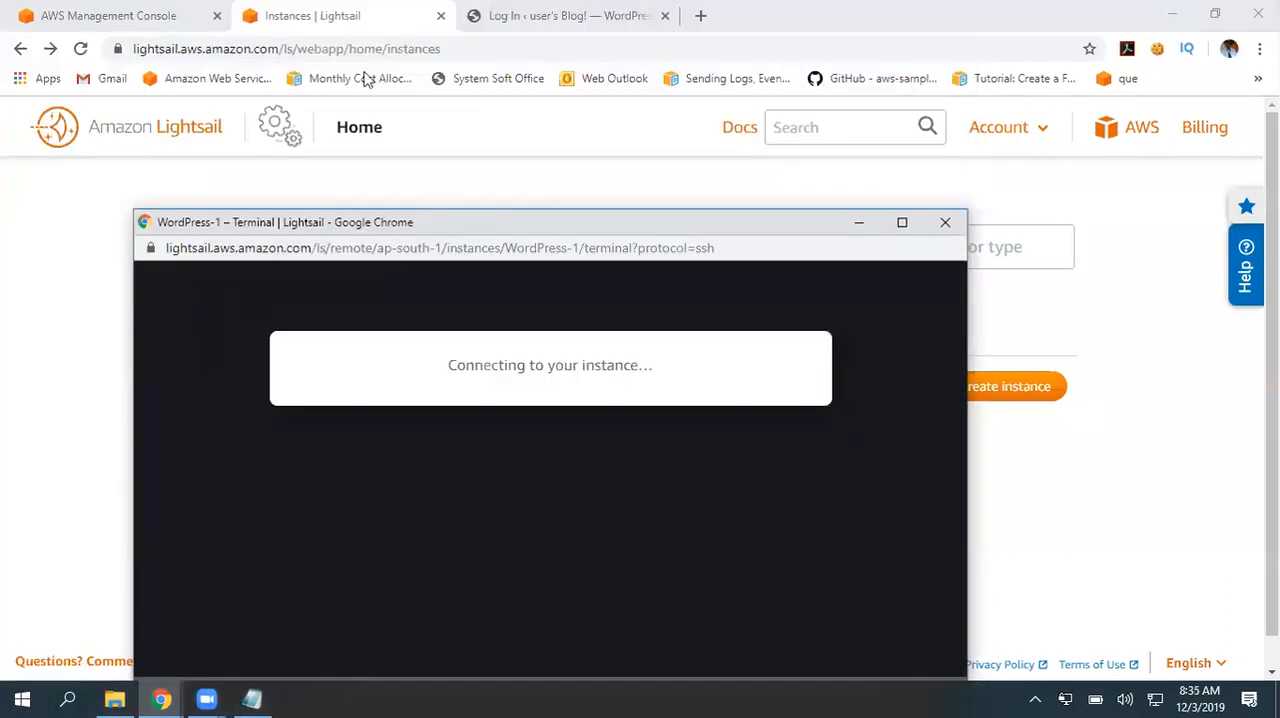
drag(441, 210, 335, 55)
text(ls)
key(Return)
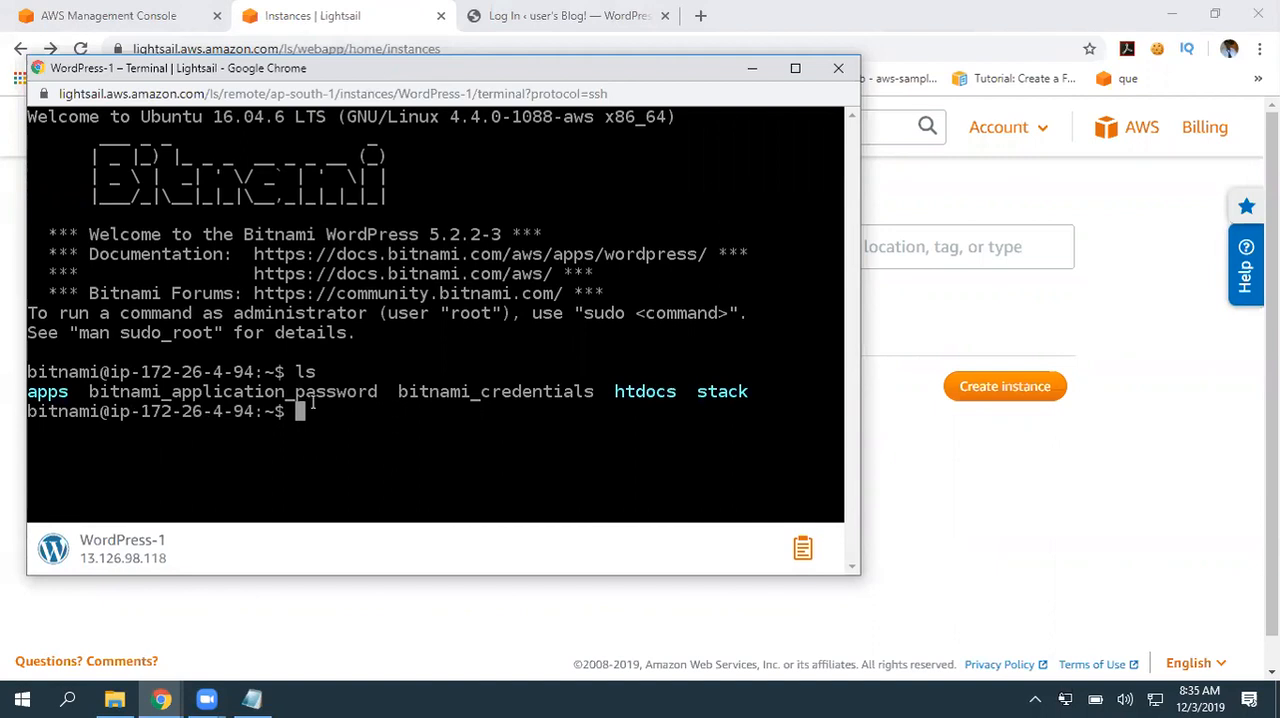
Display the contents of the bitnami_application_password file with cat in the terminal
drag(88, 392, 377, 389)
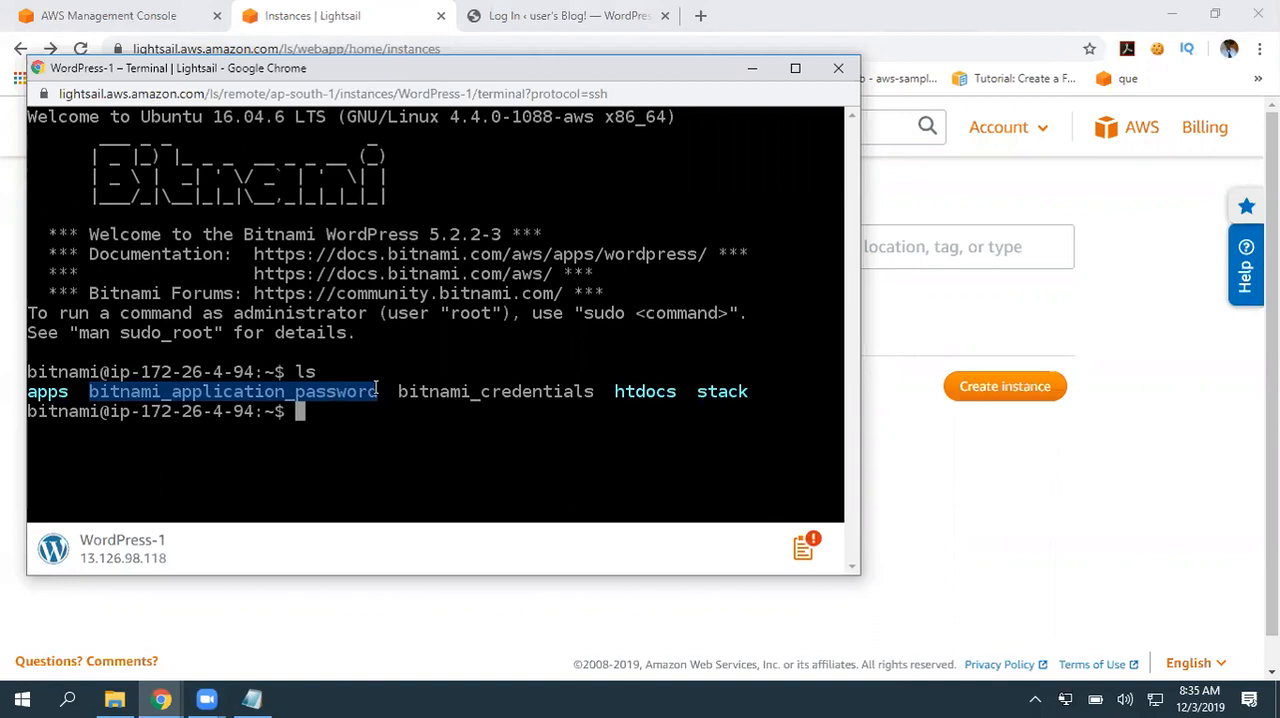
text(cat bitnami_)
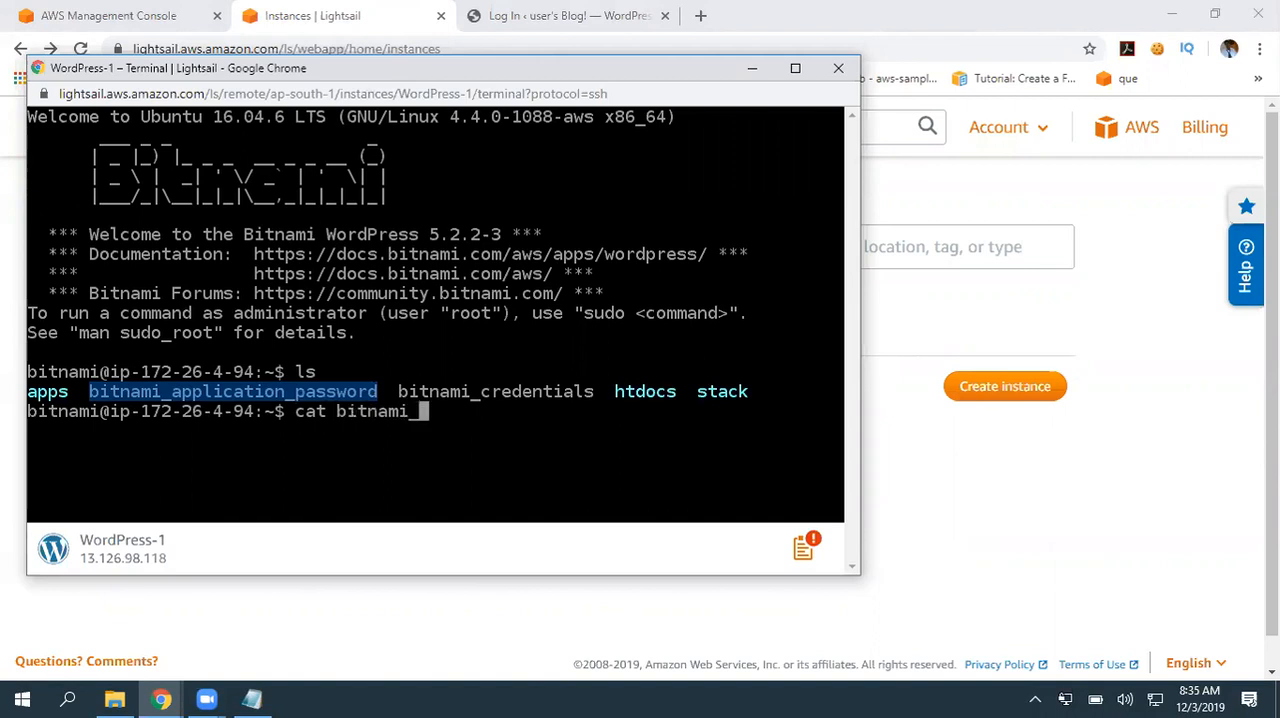
text(a)
key(Tab)
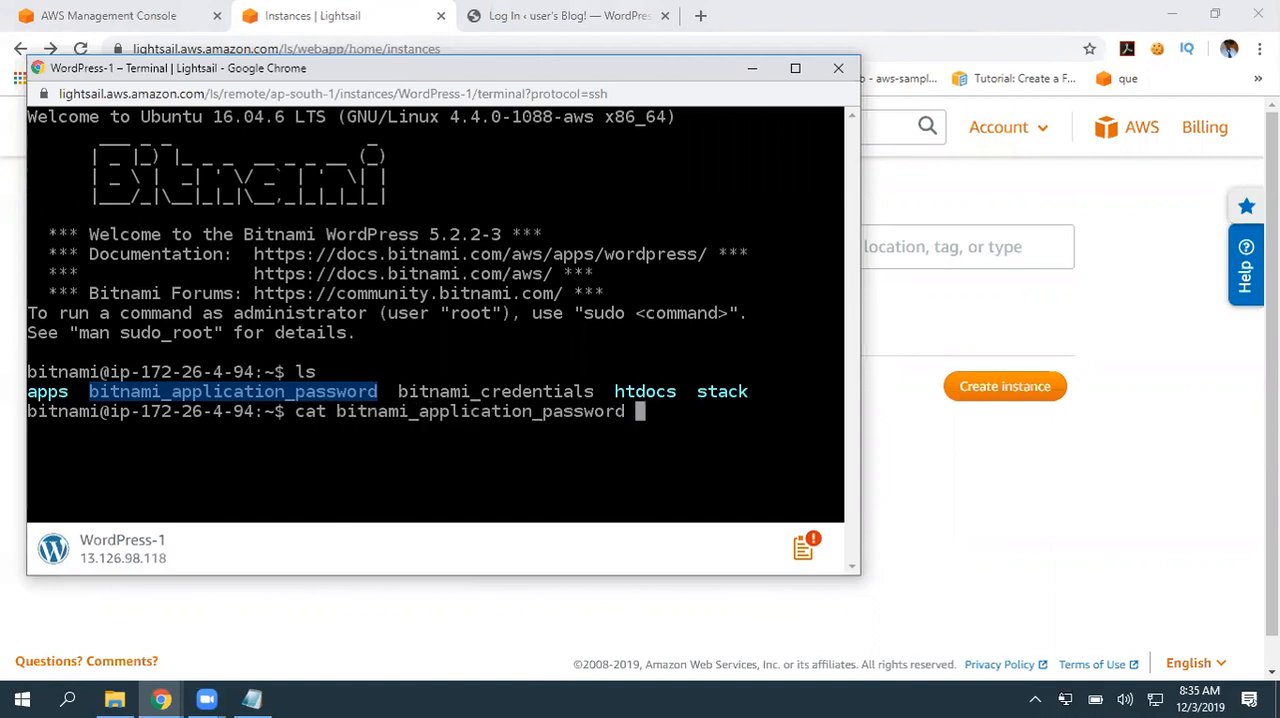
key(Return)
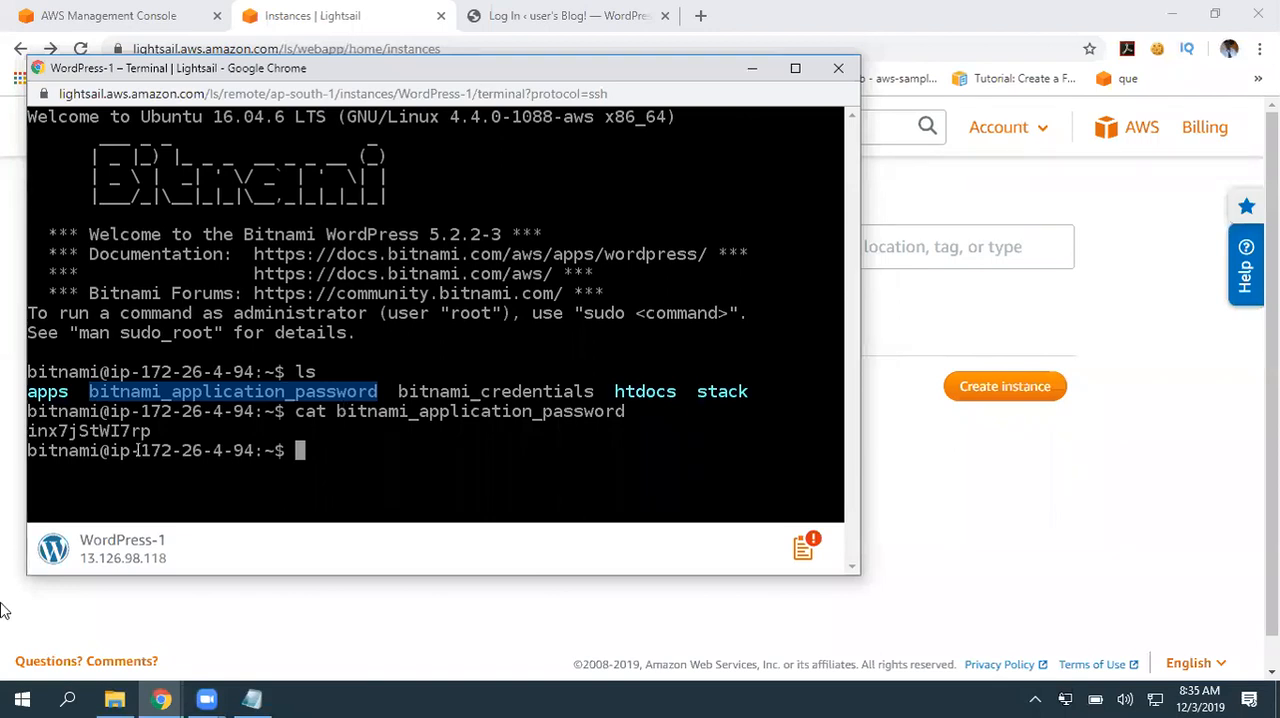
Arrange the main browser window beside the terminal with a new tab open, and highlight the application password in the terminal output
click(769, 23)
drag(729, 31, 1077, 74)
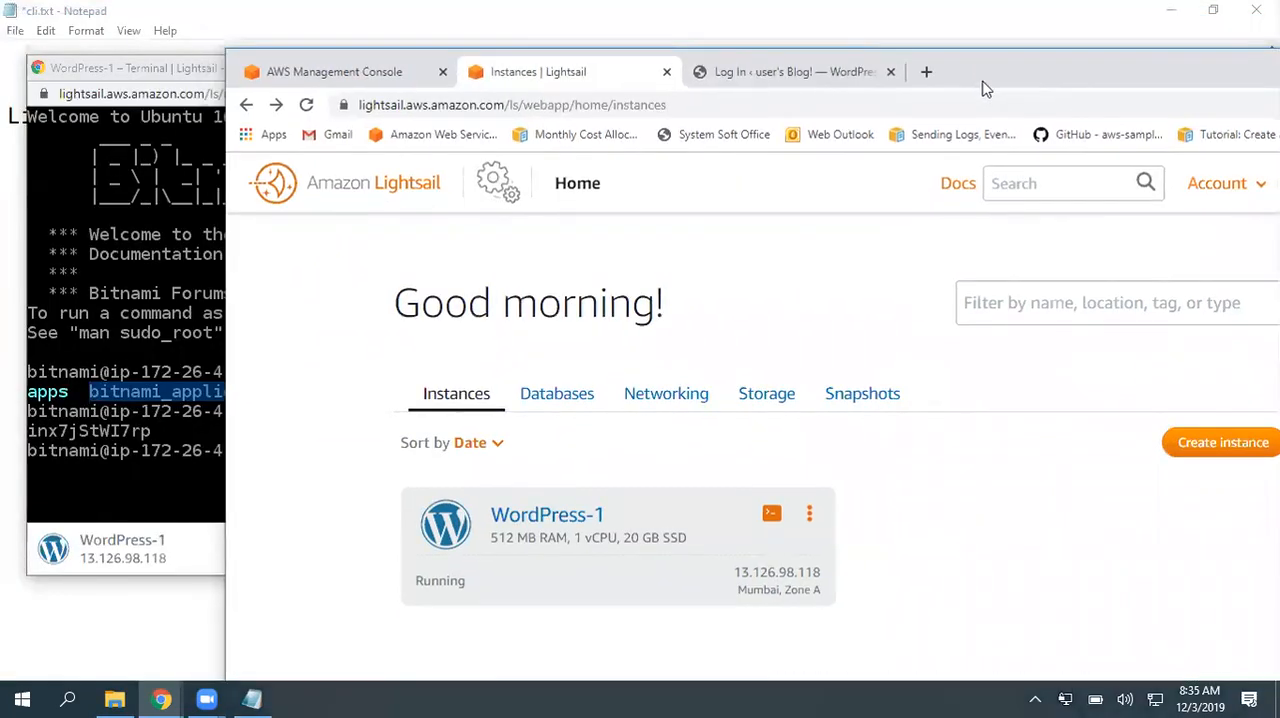
click(927, 71)
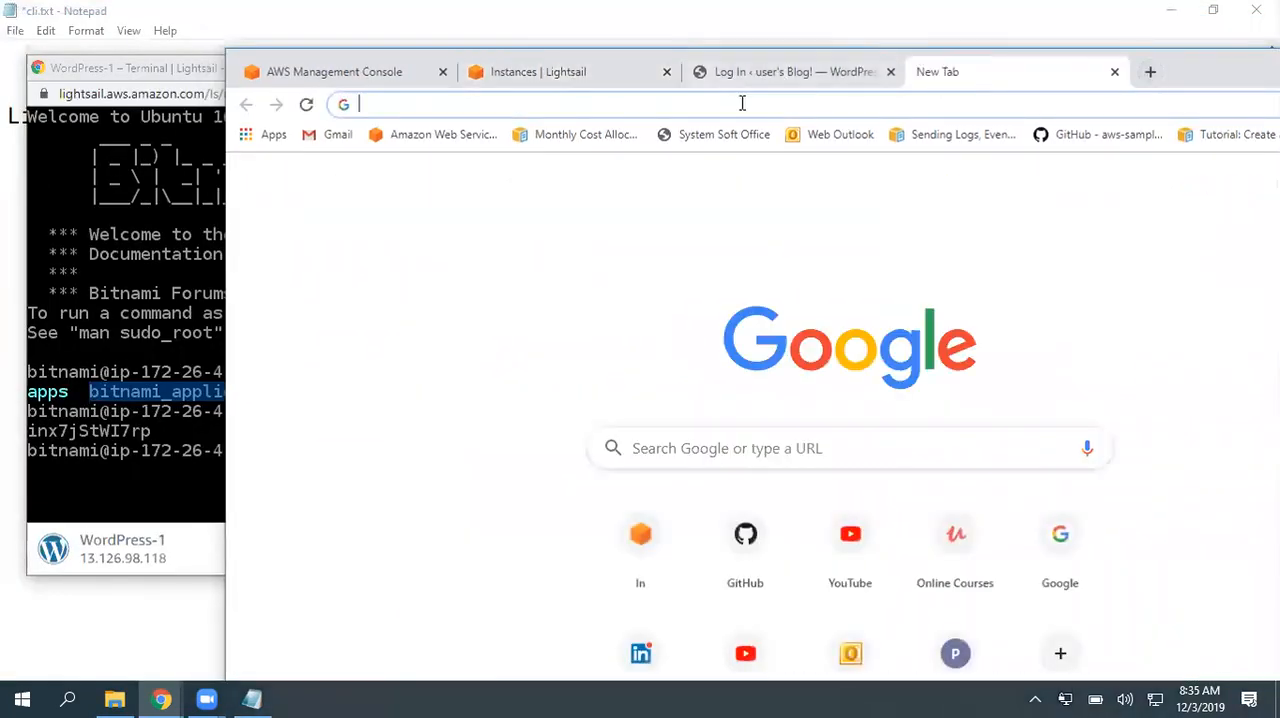
click(66, 512)
drag(19, 425, 28, 426)
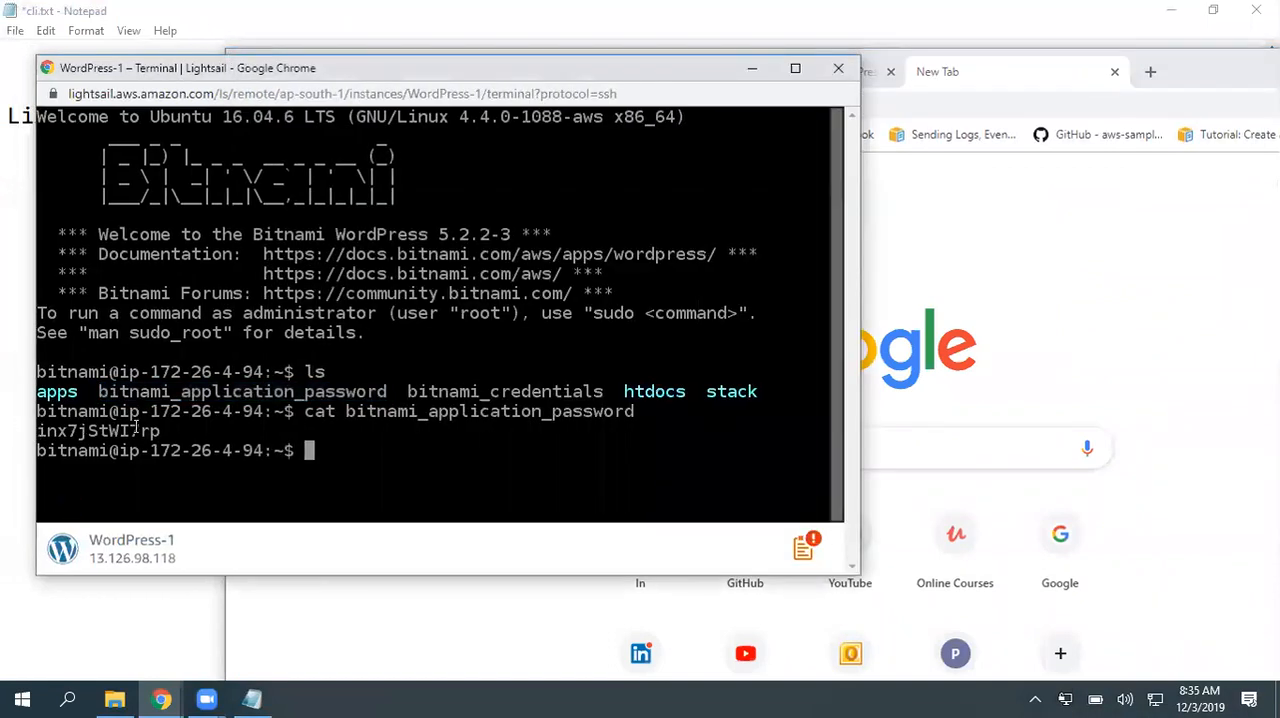
drag(160, 431, 36, 431)
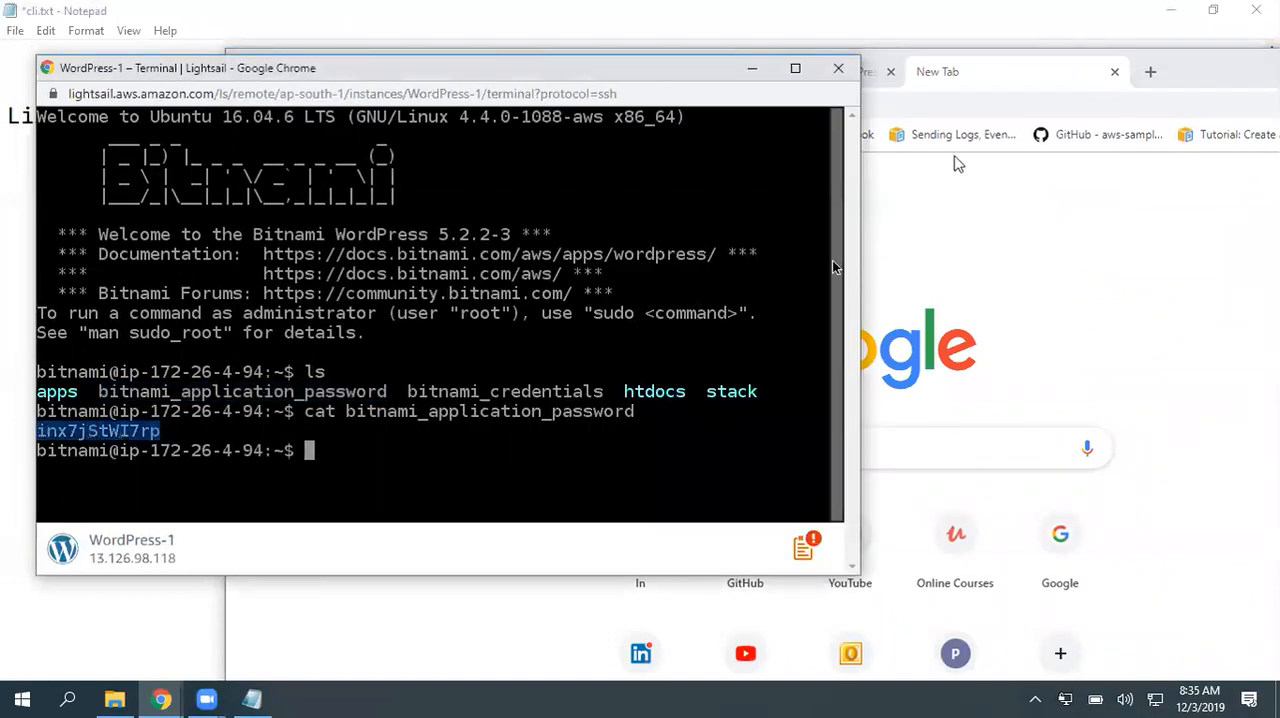
Type the WordPress application password into the new tab's address field and select it for copying
click(1210, 80)
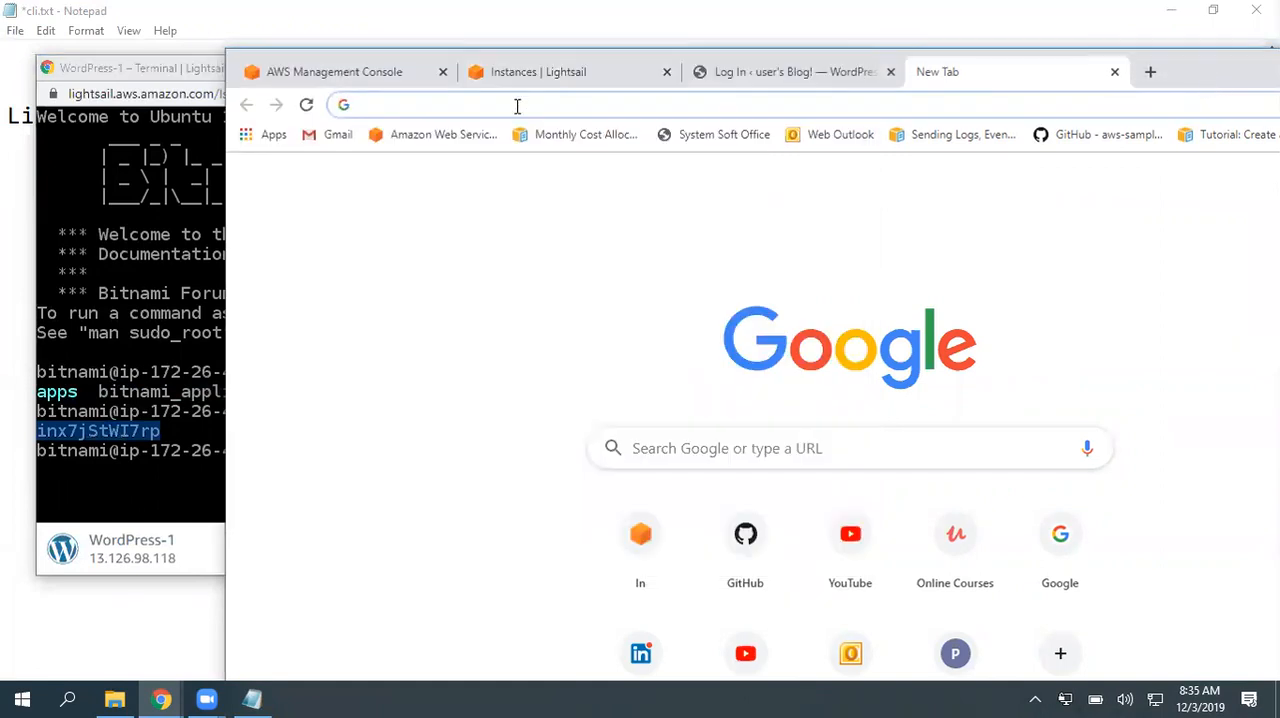
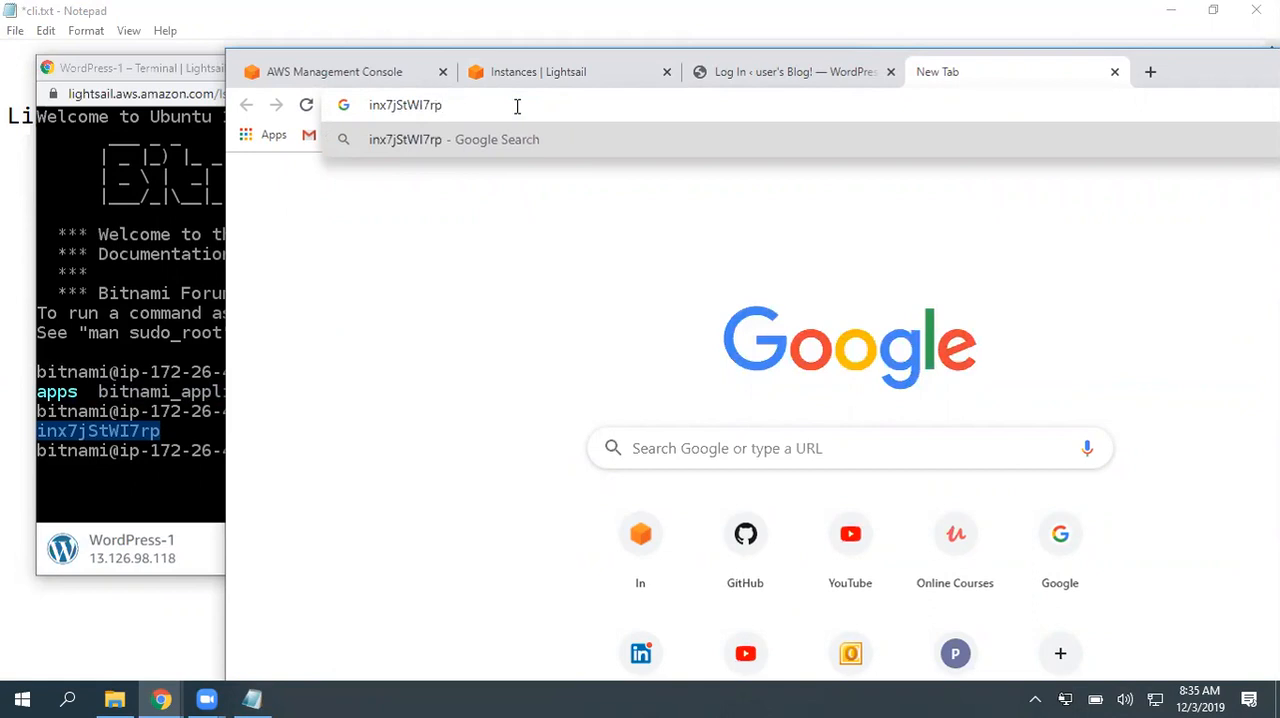
key(ctrl+a)
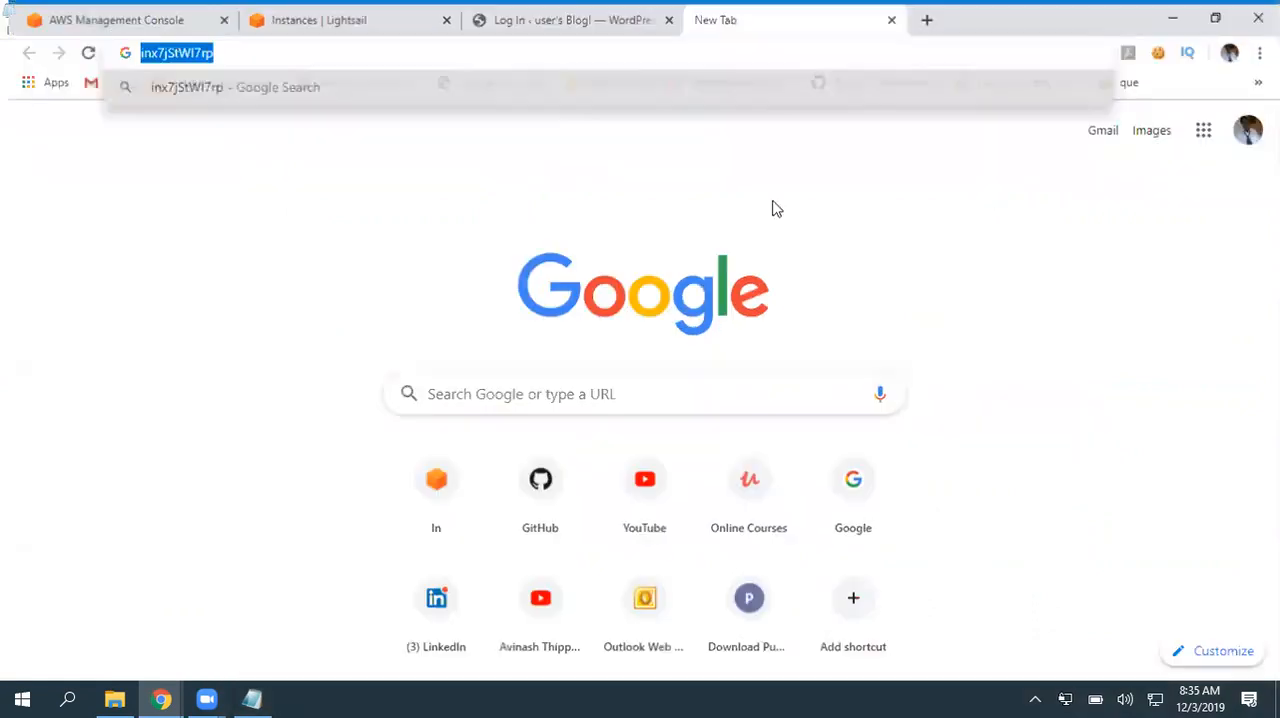
Return to the maximized WordPress login page, paste the application password into the Password field and log in to the dashboard
double_click(1207, 84)
click(560, 16)
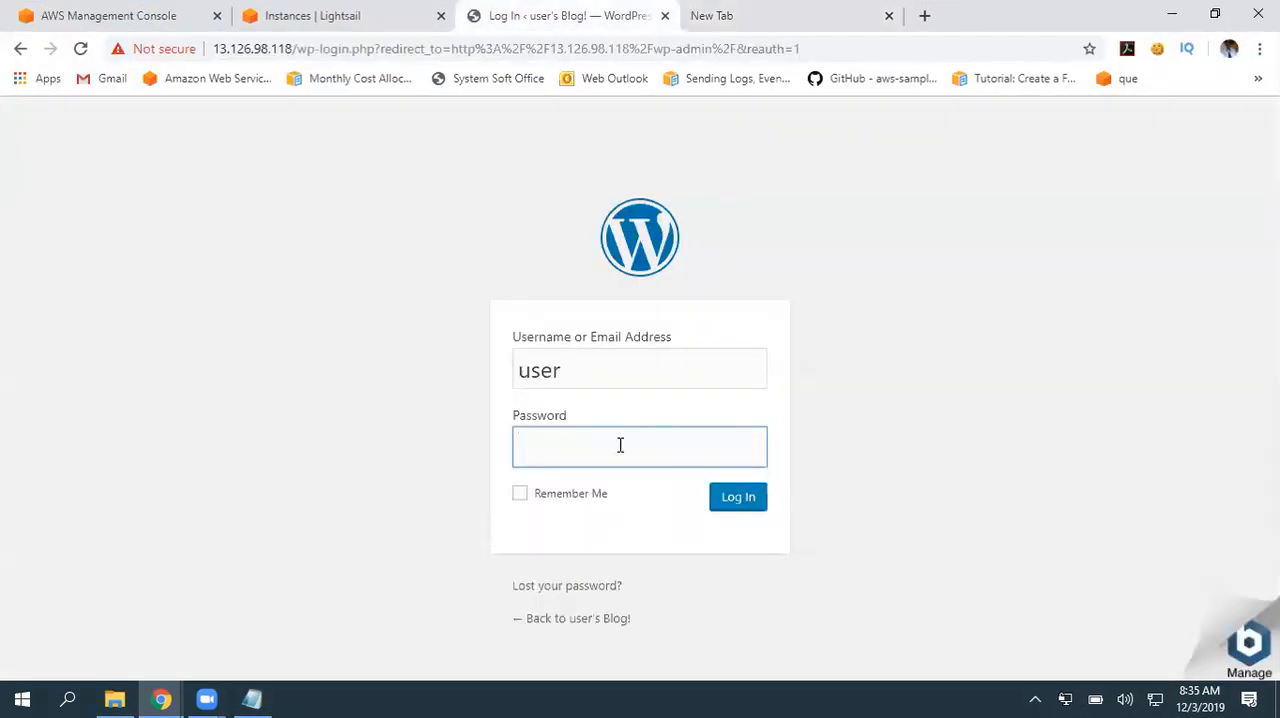
key(ctrl+v)
click(740, 494)
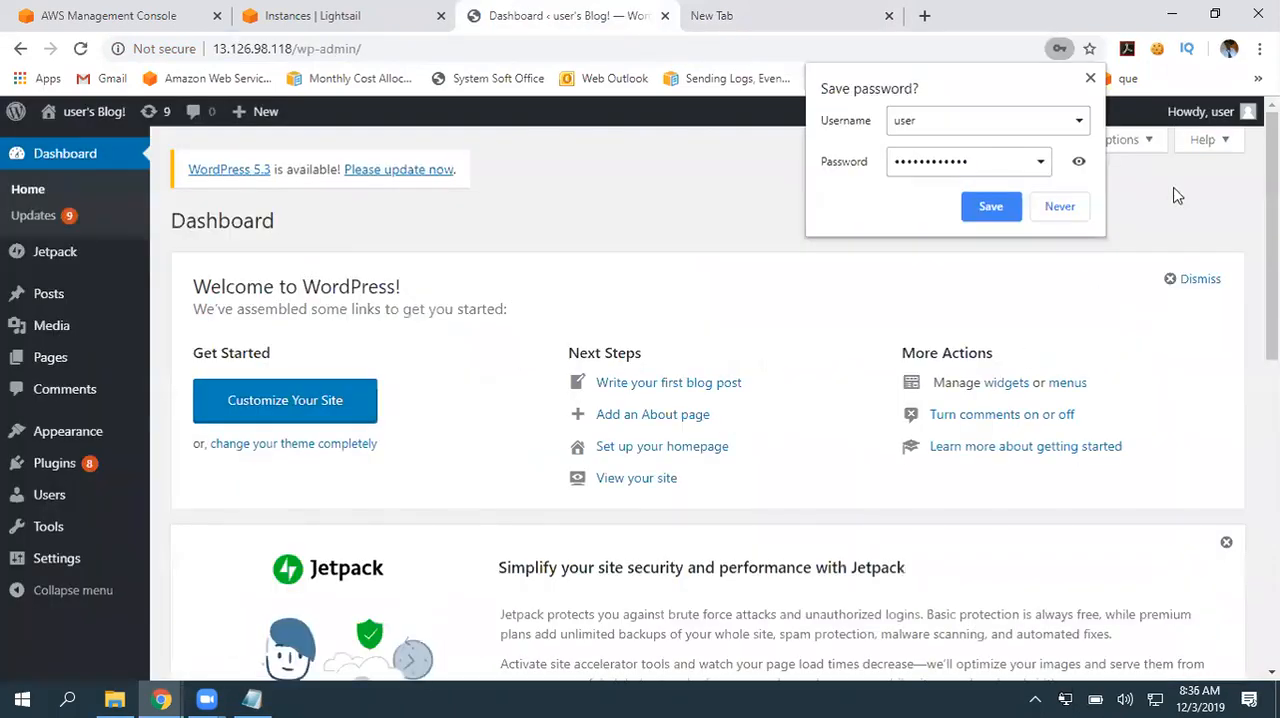
click(1060, 206)
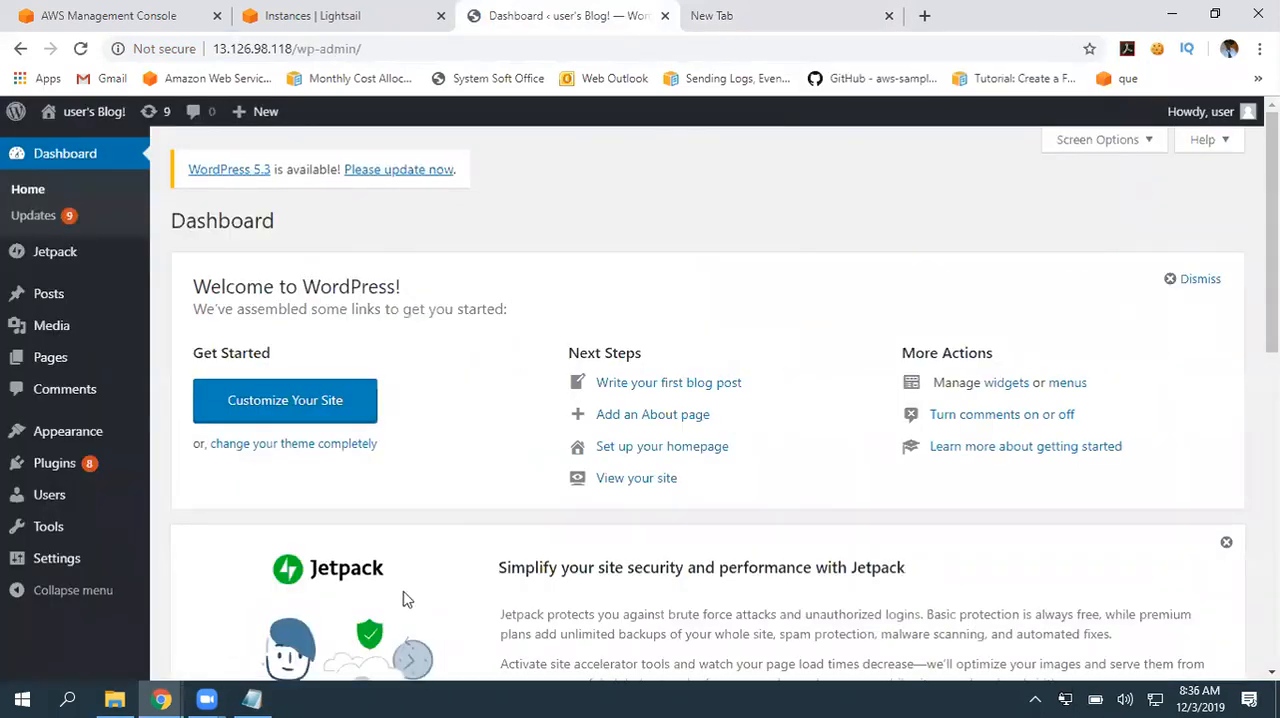
click(172, 697)
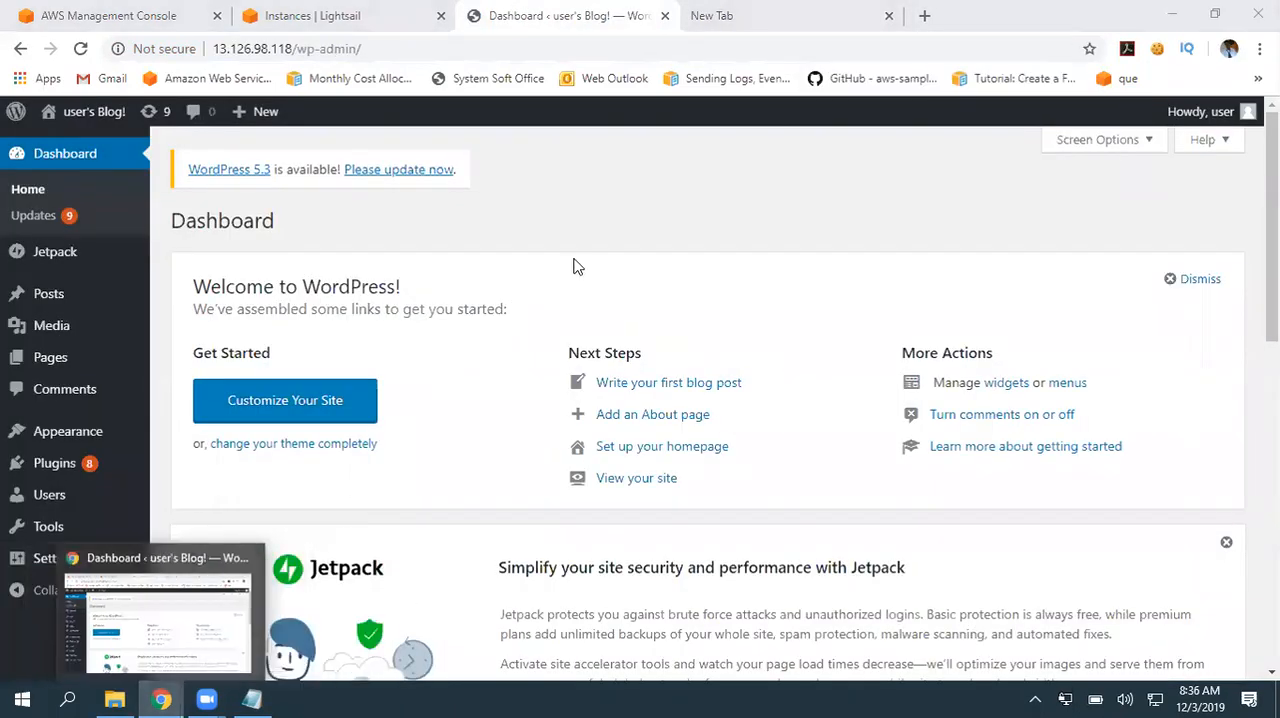
click(515, 51)
click(656, 169)
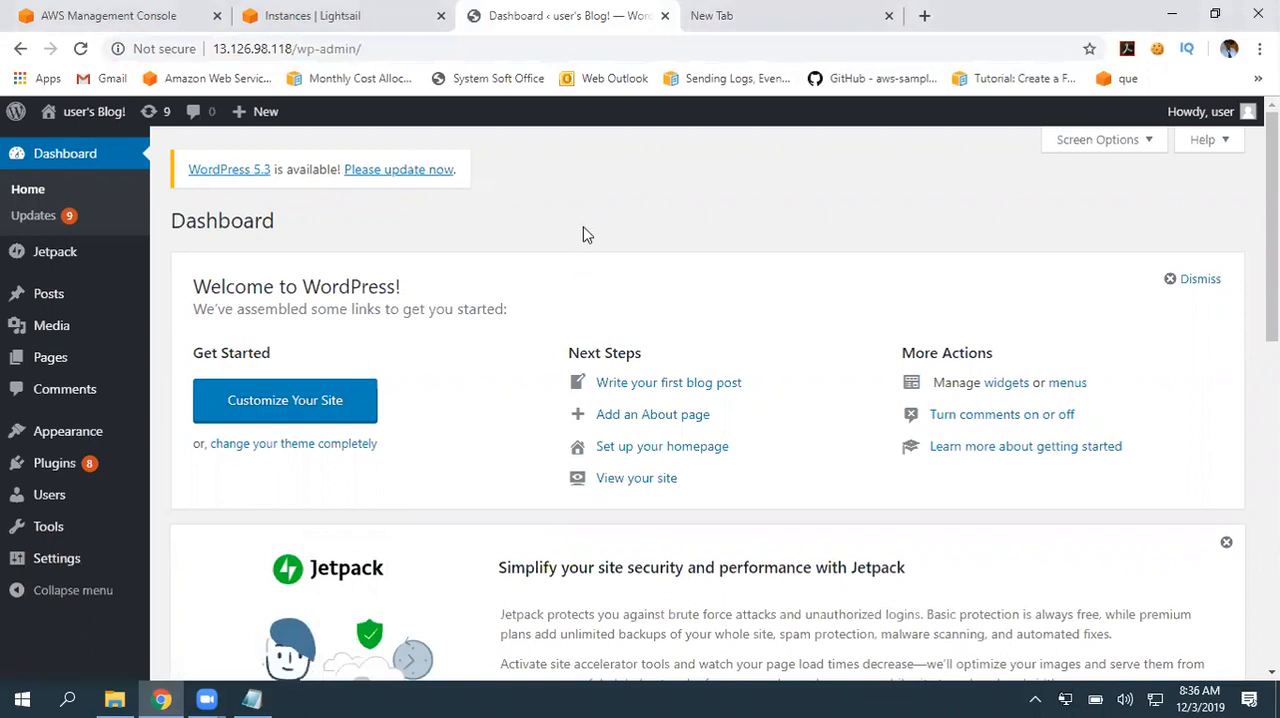
Look through the site's installed plugins, and filter the list to the active ones
click(80, 463)
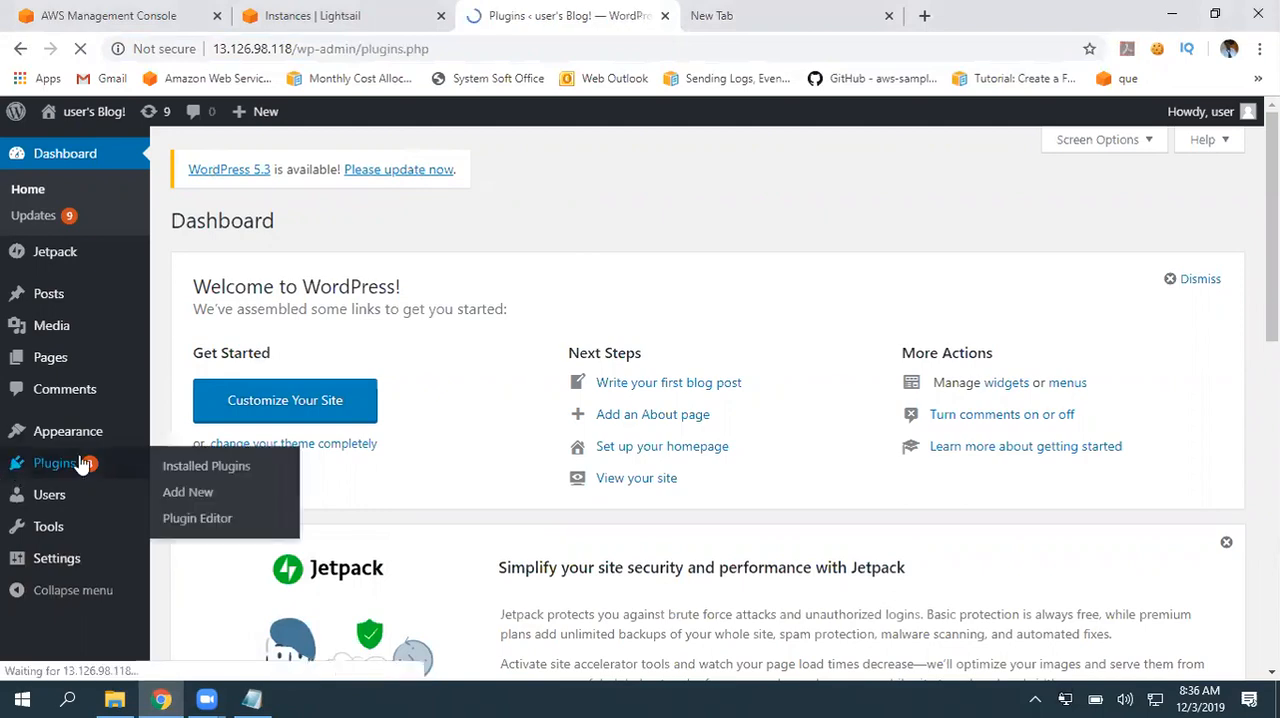
scroll(712, 526, down, 10)
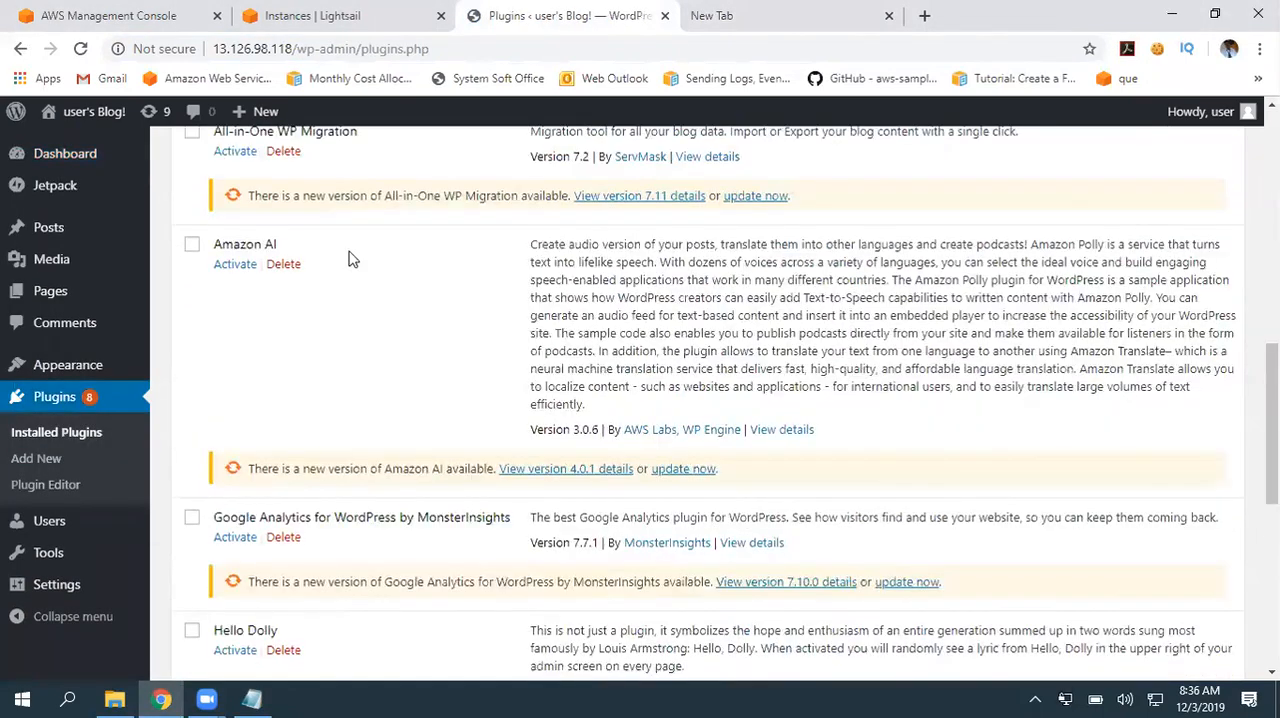
scroll(360, 300, down, 6)
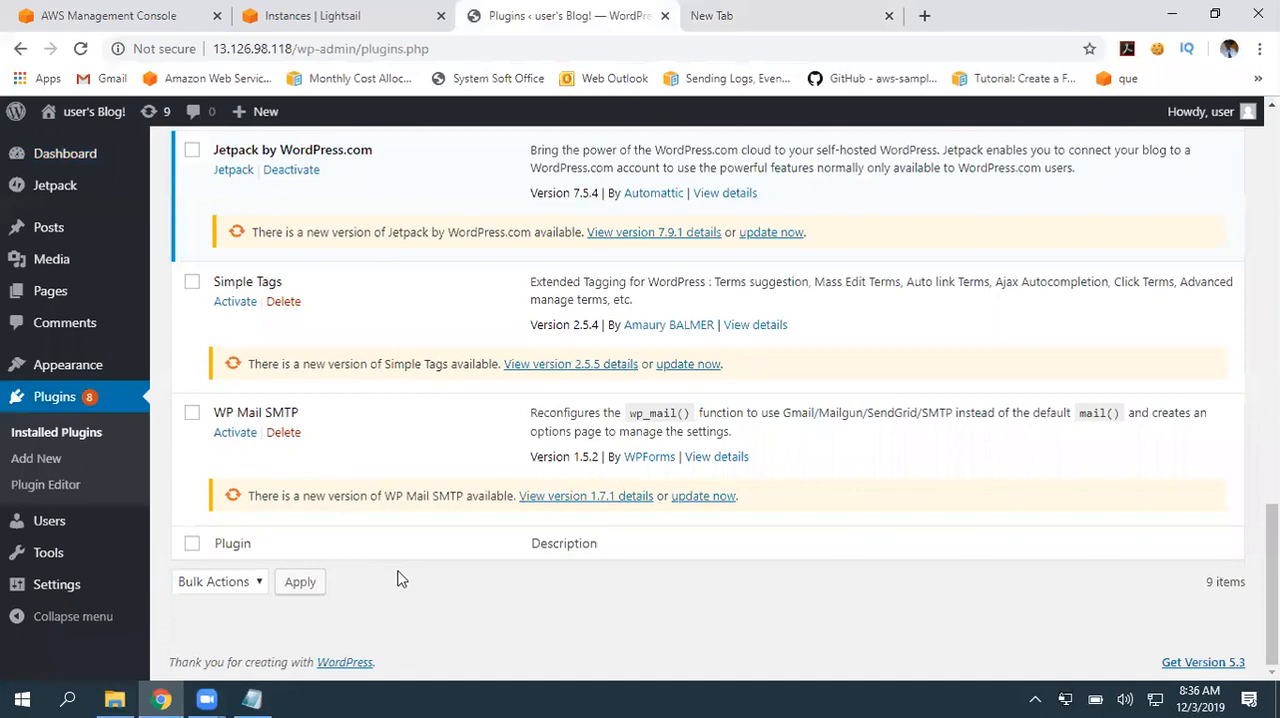
scroll(375, 440, up, 15)
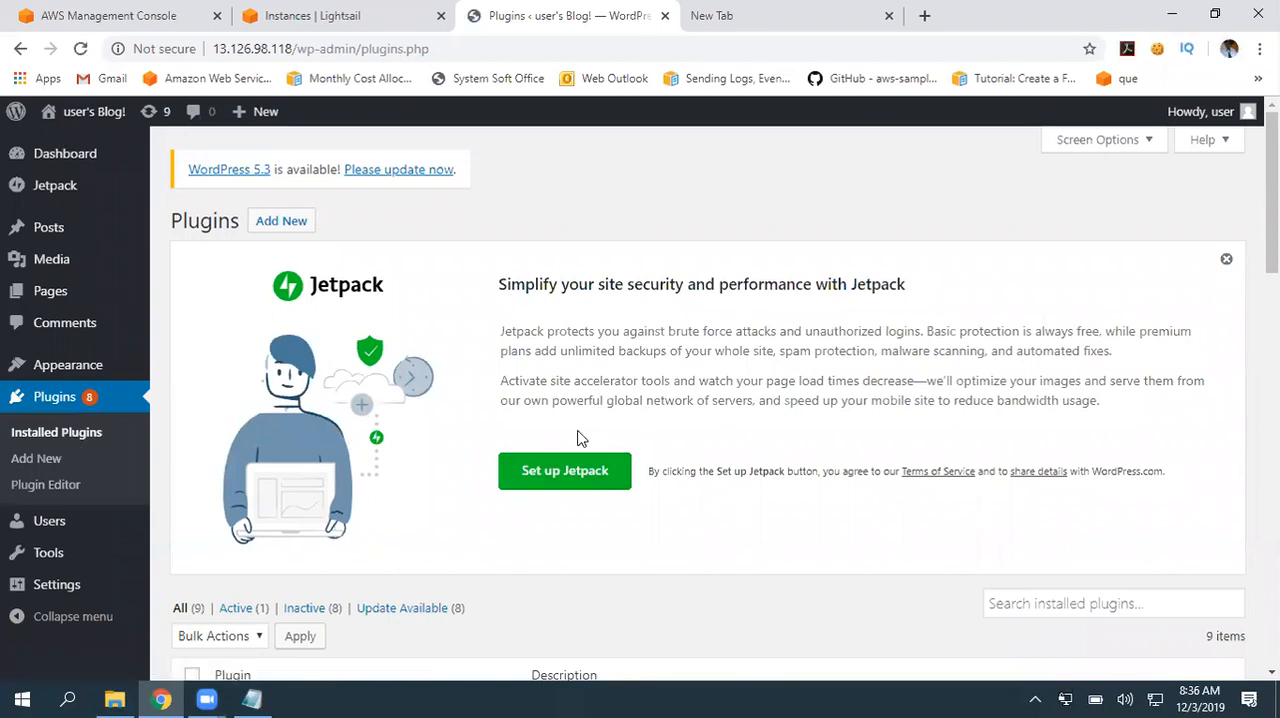
scroll(435, 385, down, 4)
click(238, 235)
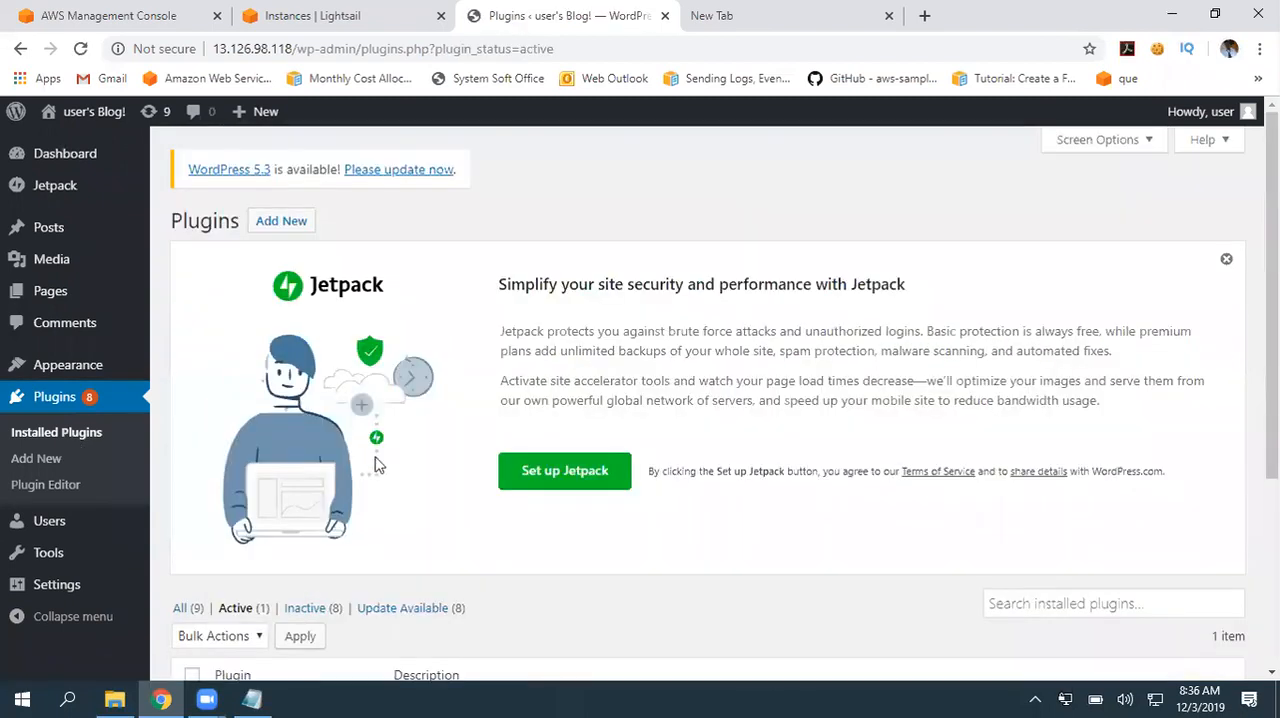
scroll(420, 450, down, 2)
scroll(226, 463, down, 1)
scroll(220, 400, up, 4)
Open the administrator account's profile from the Users list and look through its name and contact fields without changing them
click(60, 521)
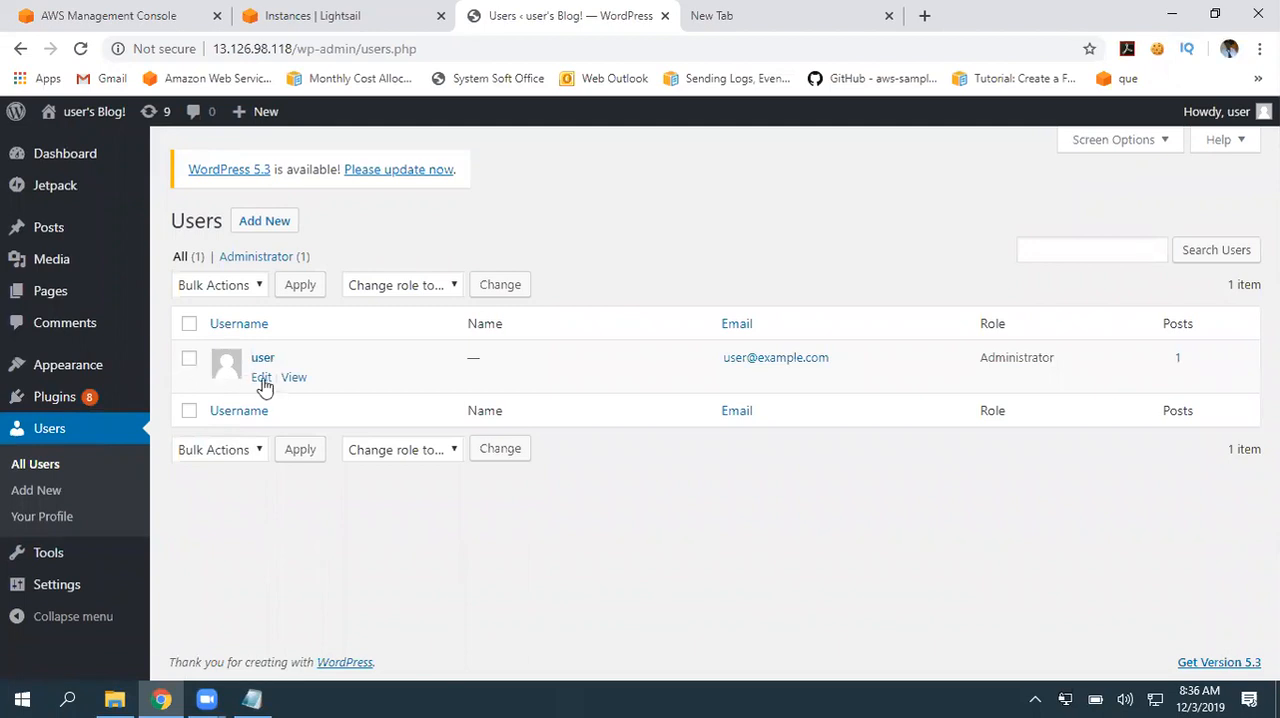
click(261, 380)
scroll(551, 430, down, 4)
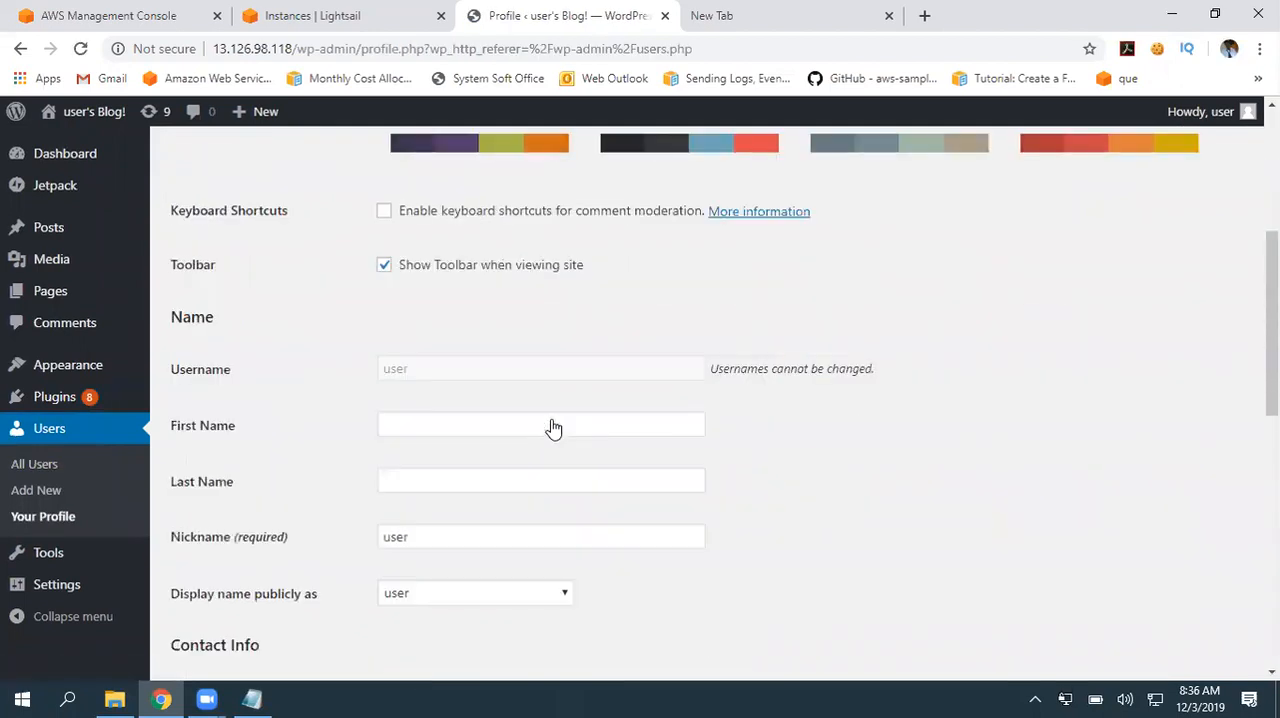
click(466, 424)
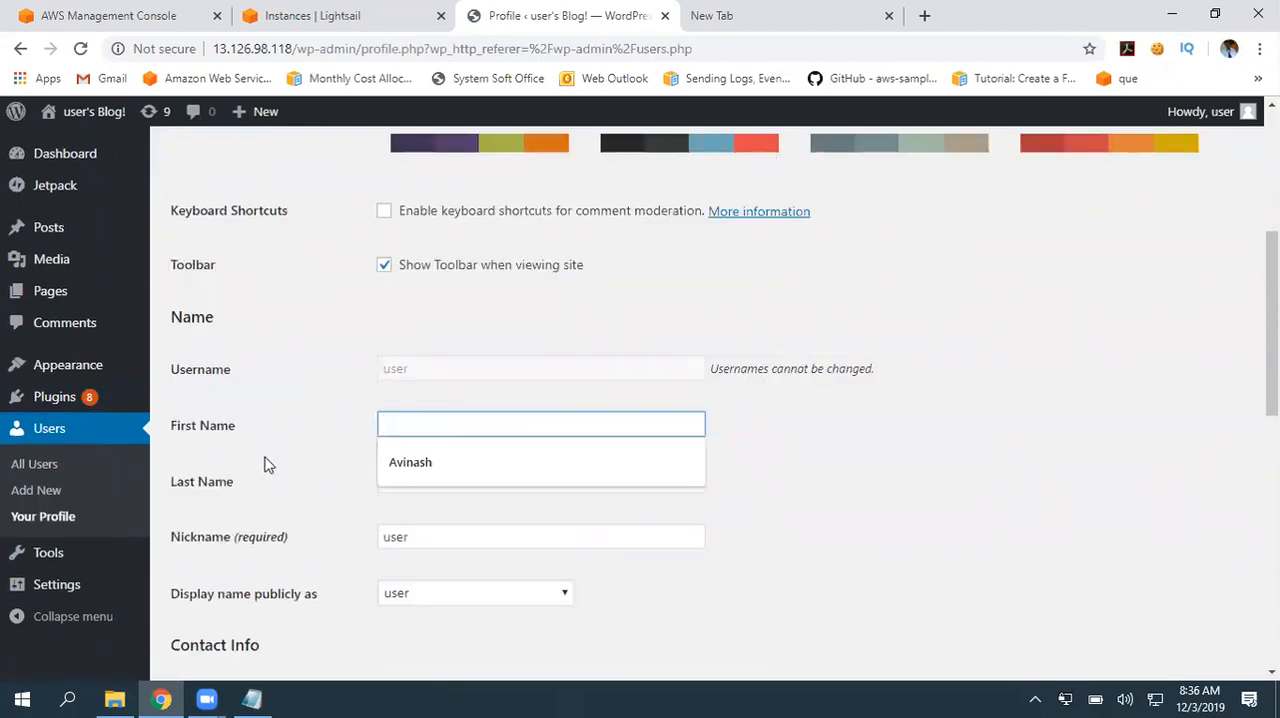
click(422, 478)
click(1068, 490)
scroll(506, 512, down, 3)
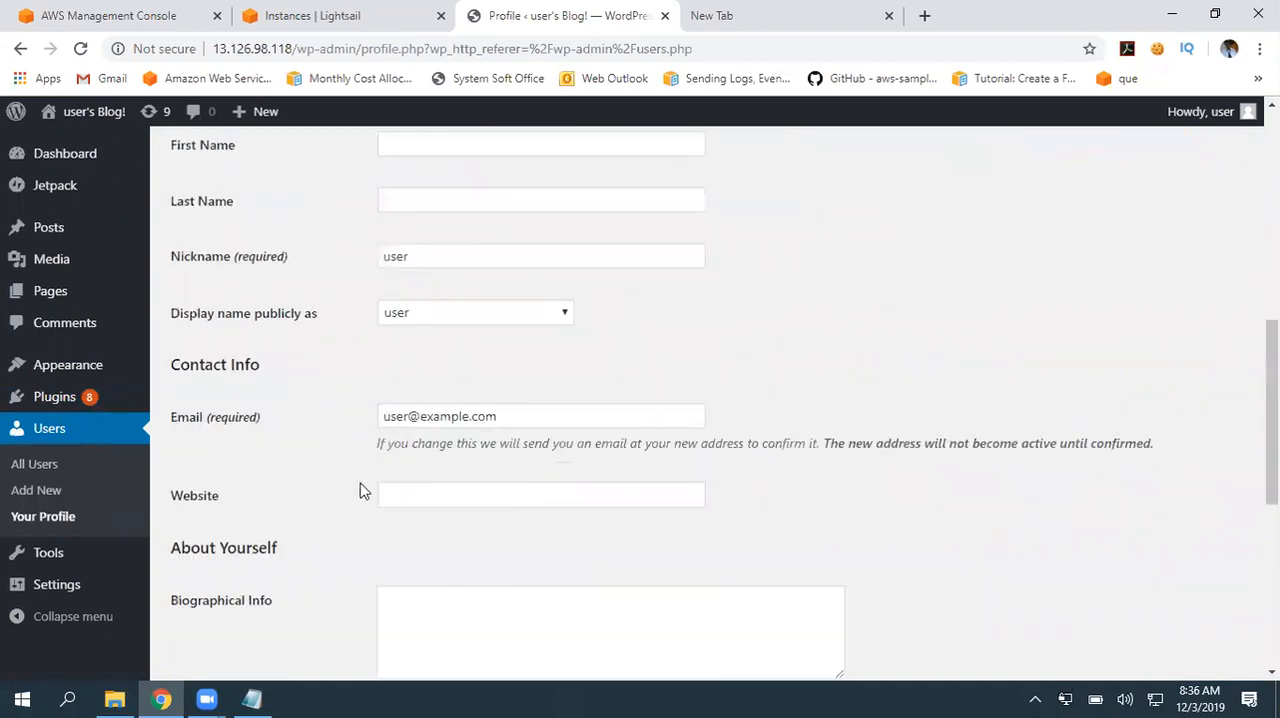
Review the administrator profile's email and account management settings without changing them, and return to the Users list
drag(502, 418, 323, 426)
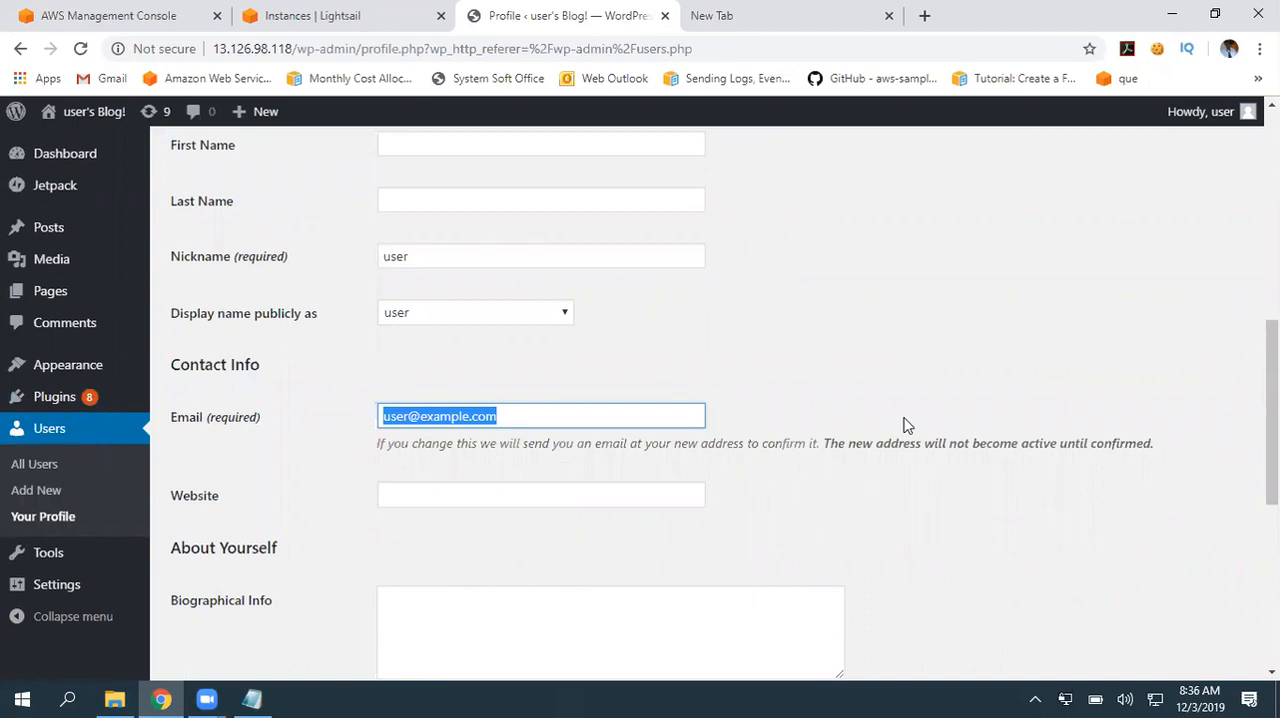
click(909, 389)
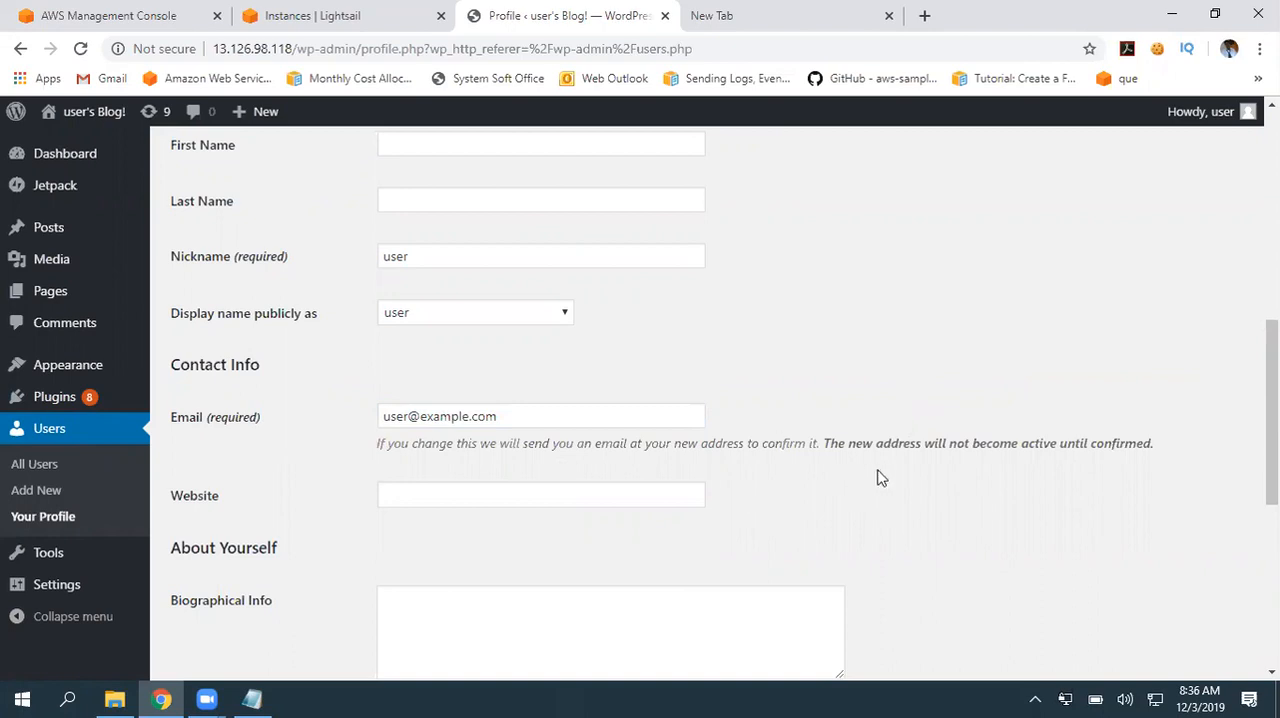
scroll(877, 478, down, 5)
scroll(163, 518, up, 8)
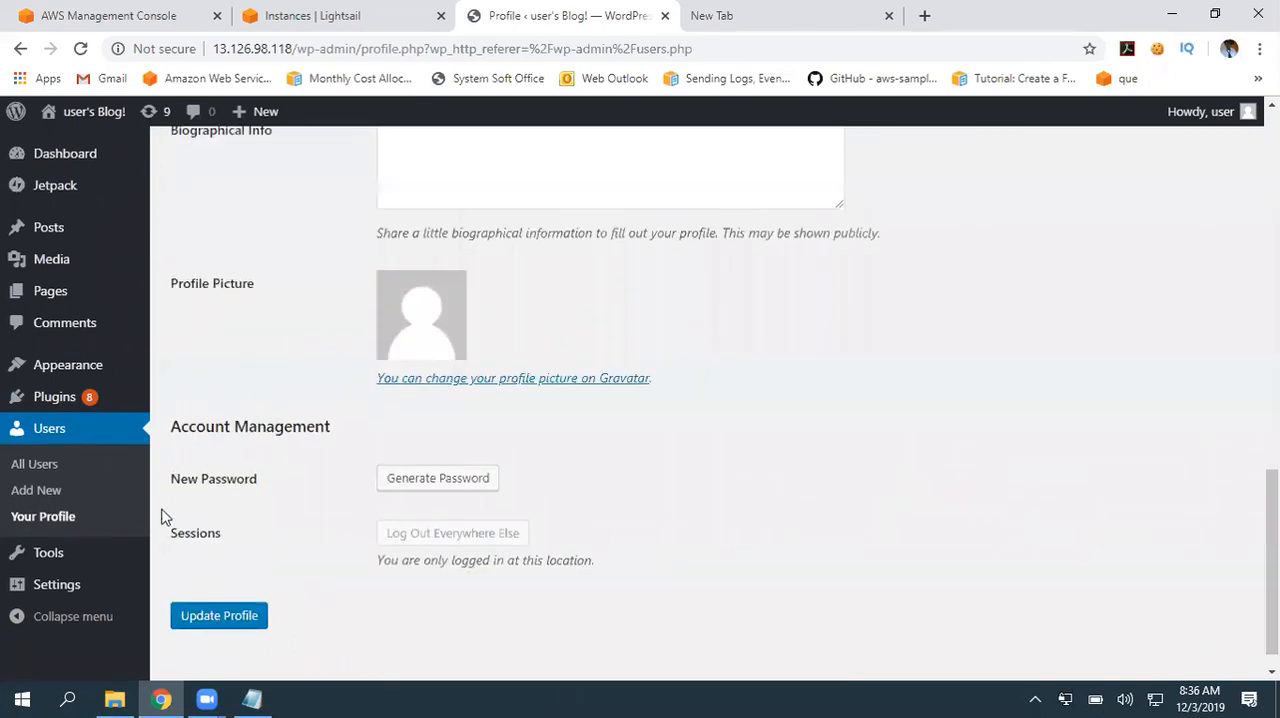
scroll(483, 374, up, 4)
click(28, 53)
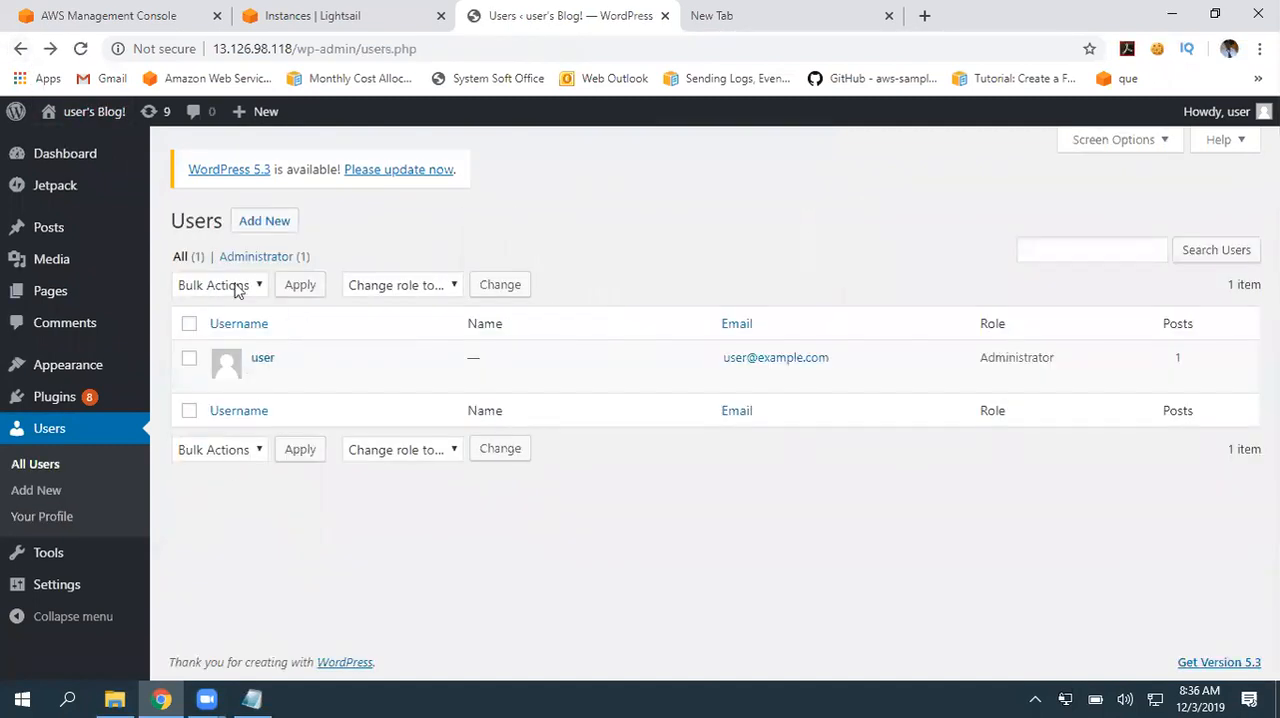
Open the Add New User form and examine its username, email and role options without creating a user
click(282, 230)
click(526, 306)
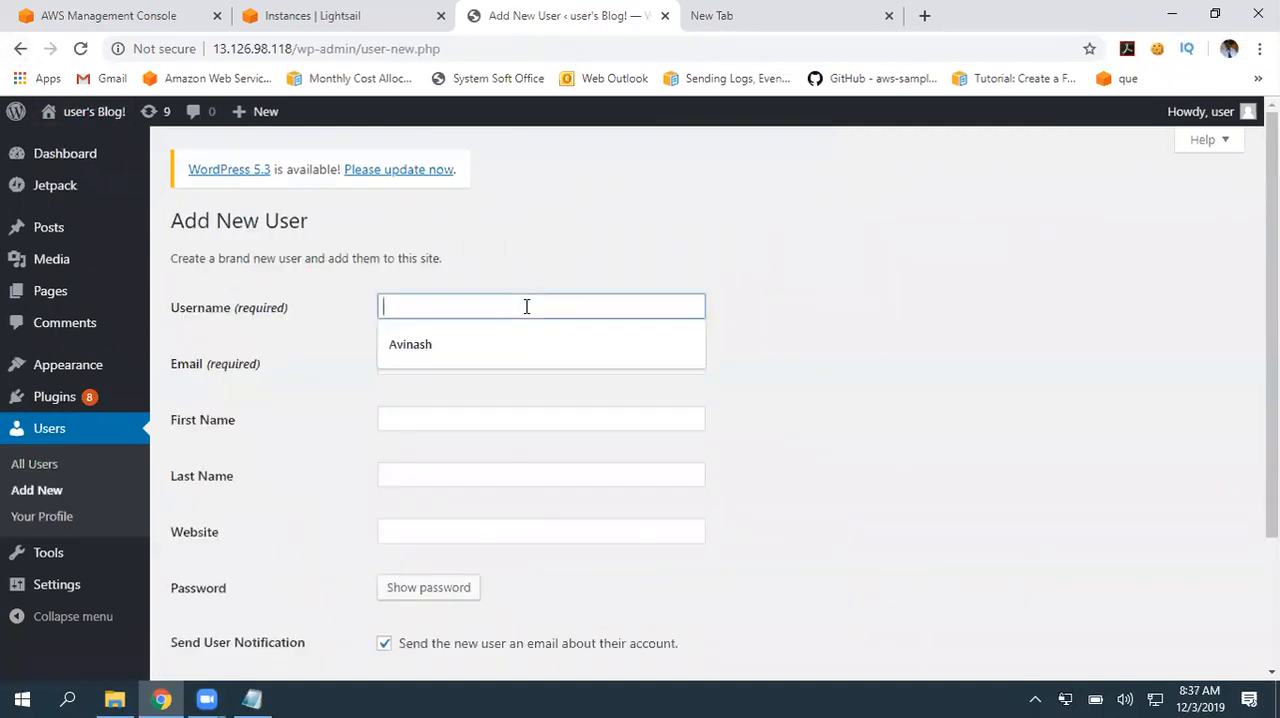
click(586, 366)
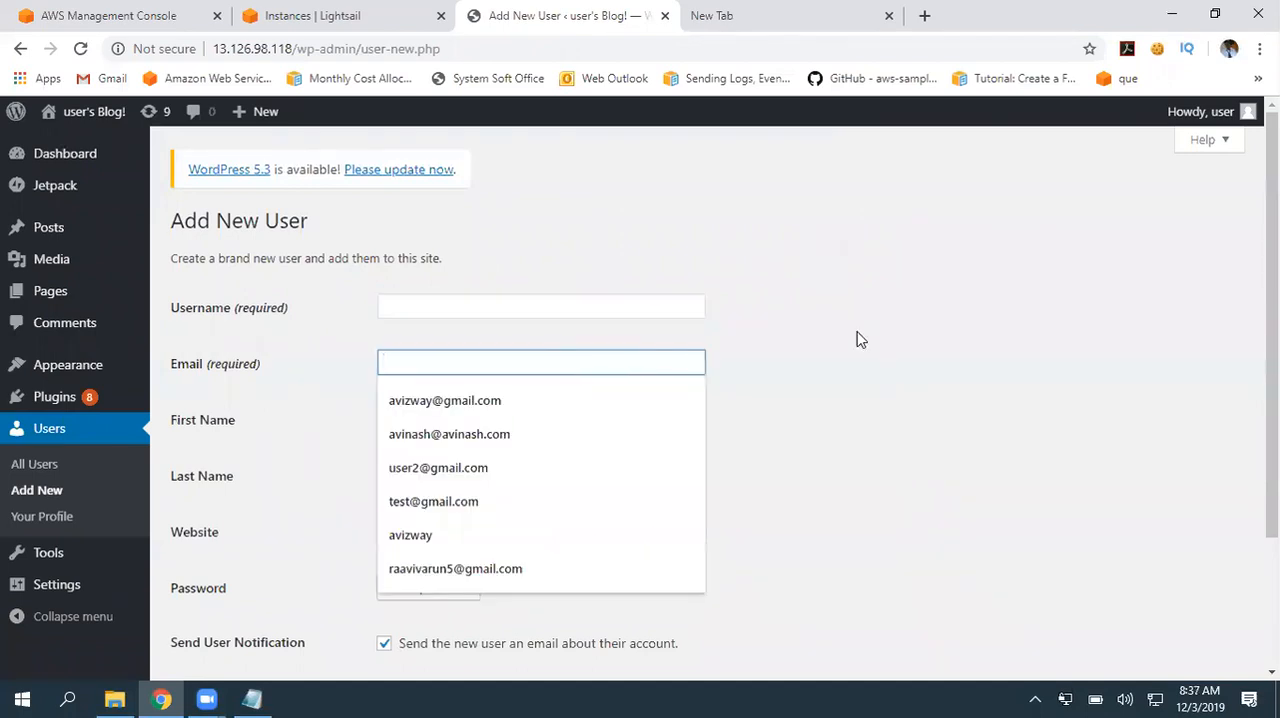
scroll(856, 340, down, 2)
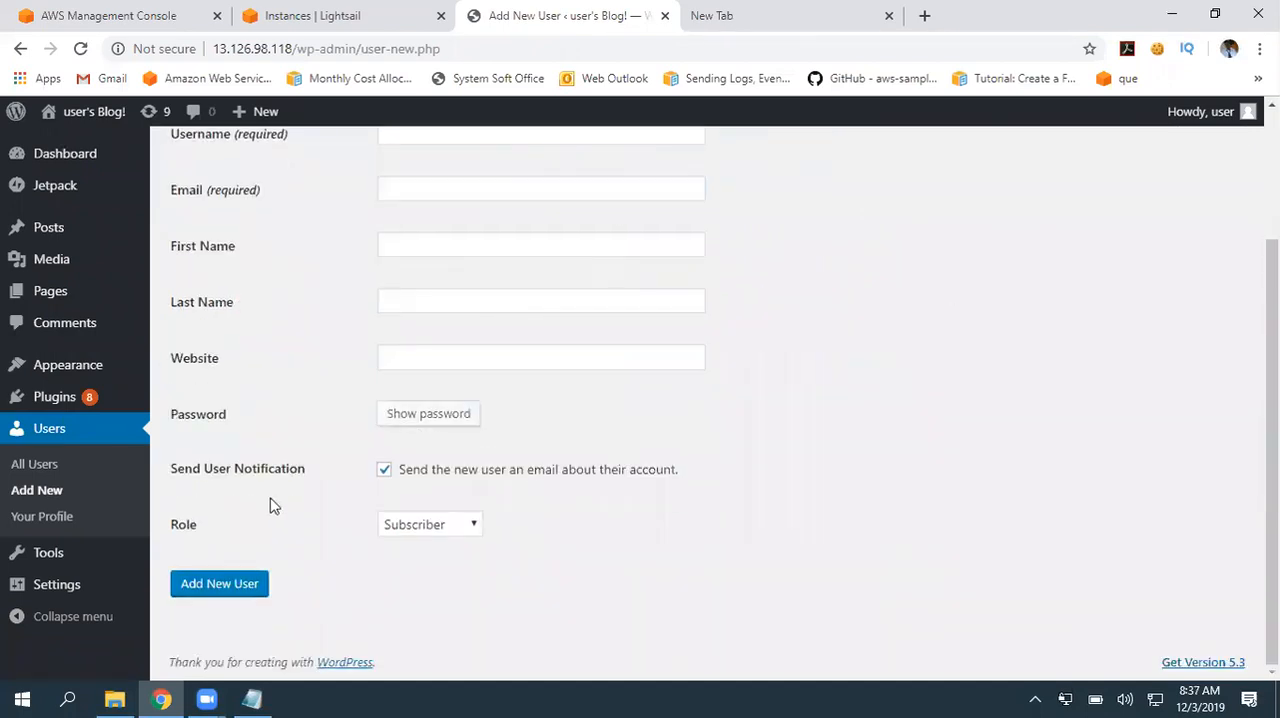
click(438, 528)
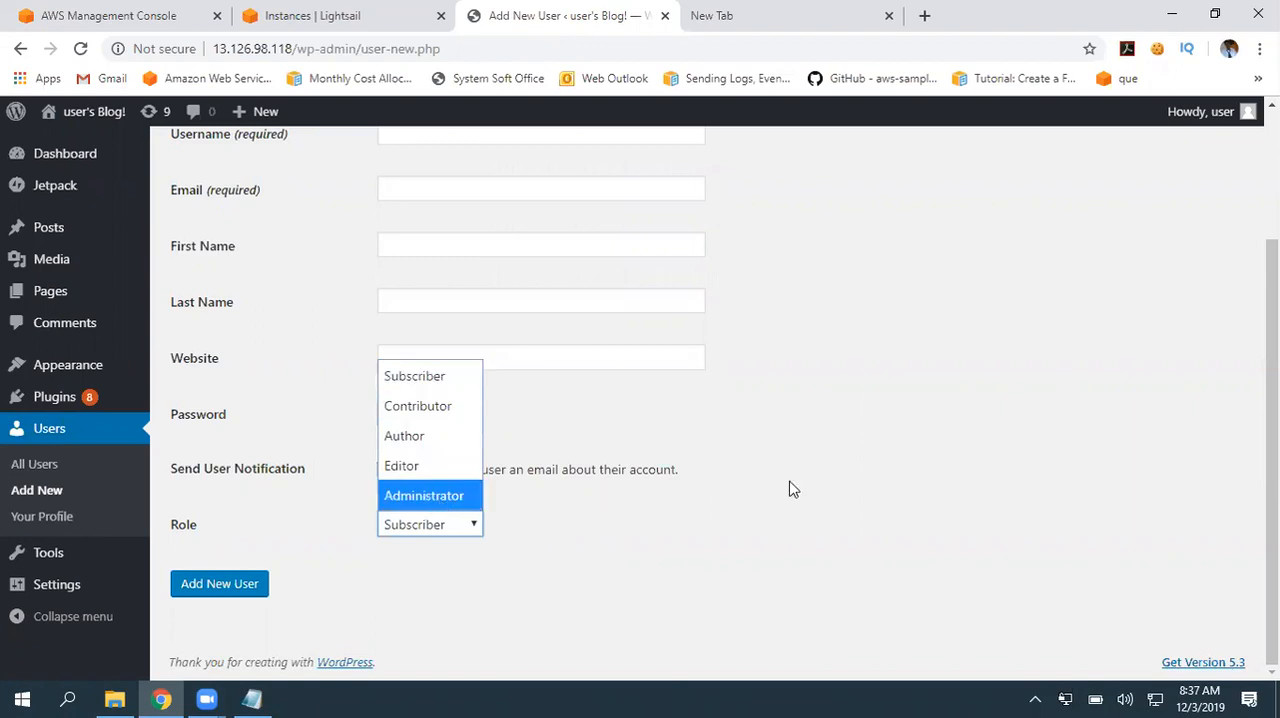
click(879, 490)
scroll(876, 486, up, 3)
Return to the Dashboard, copy the site's IP address 13.126.98.118 and open the public site in the spare browser tab
click(60, 157)
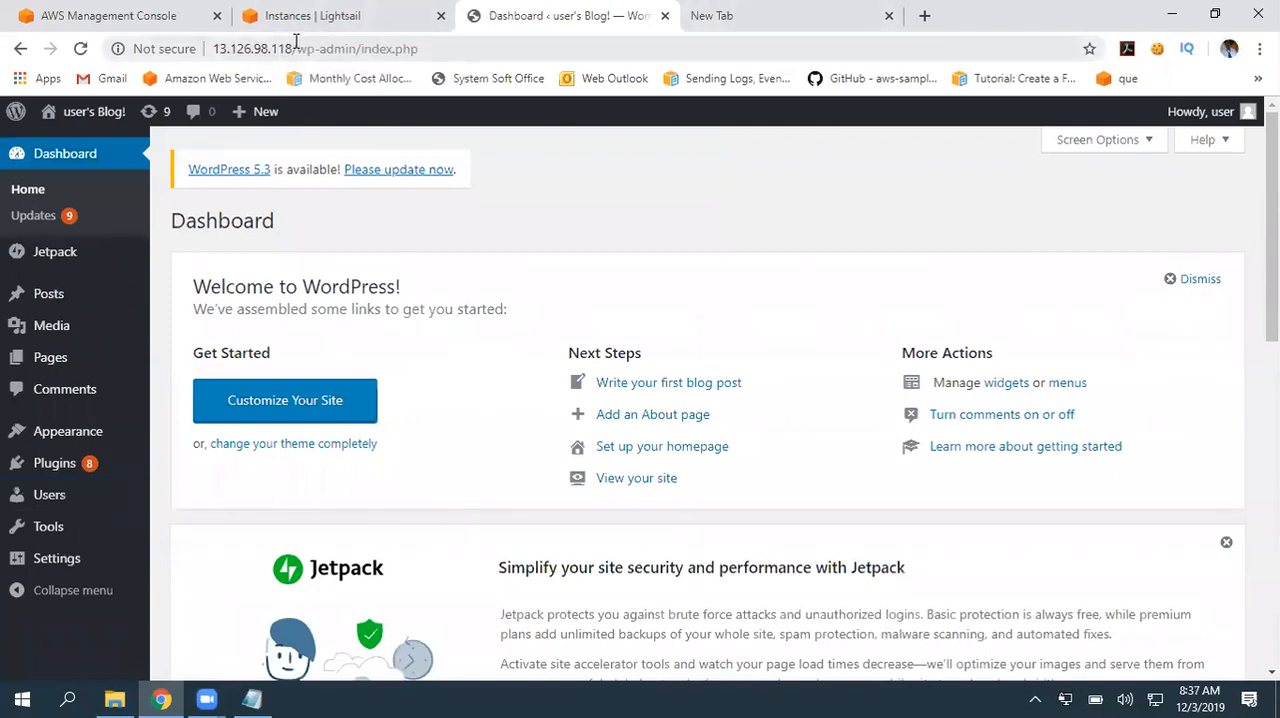
drag(292, 50, 207, 47)
key(ctrl+c)
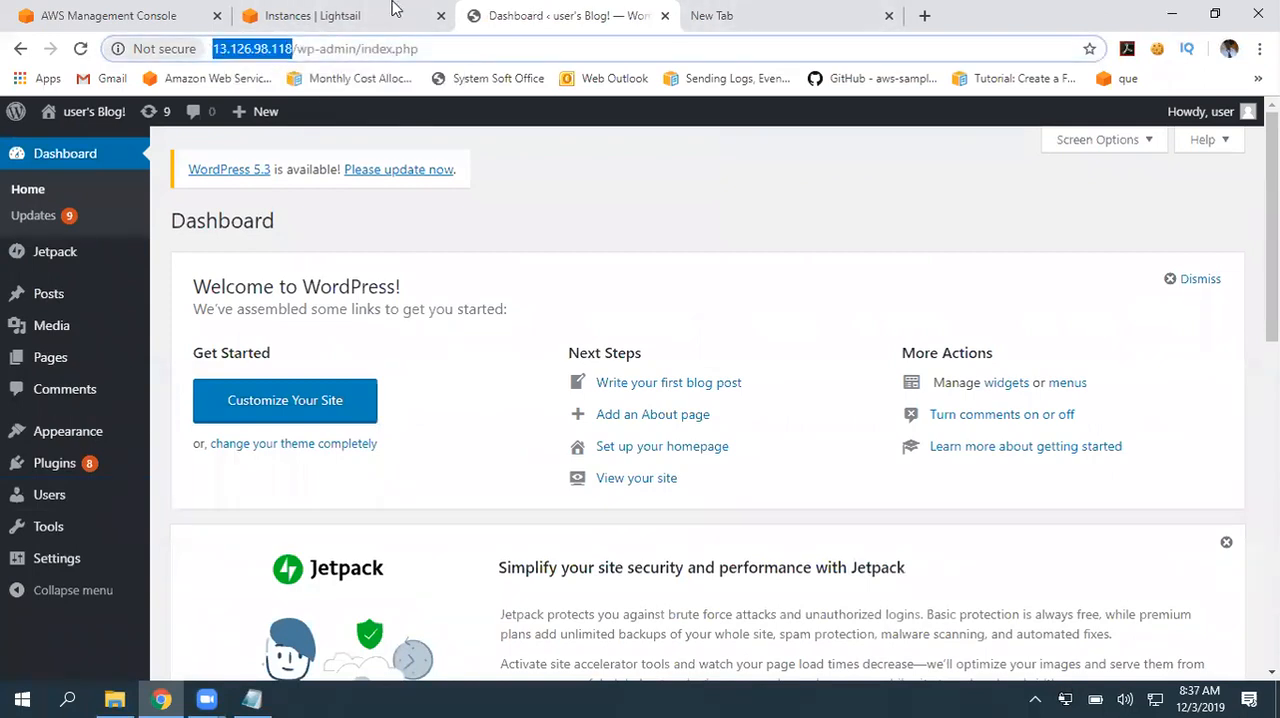
click(794, 14)
click(787, 42)
key(ctrl+a)
key(ctrl+v)
key(Return)
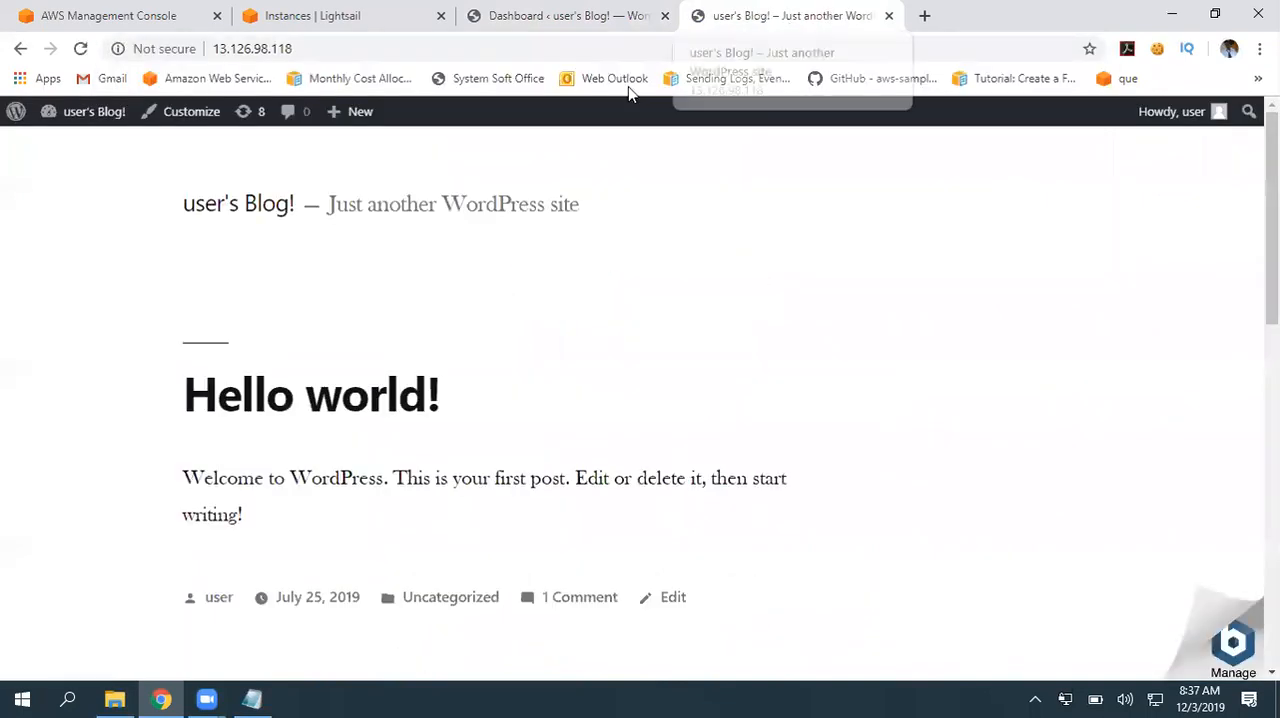
Open the site customizer from the Dashboard, replace "user" in the site title with the blog owner's first name and publish
click(518, 14)
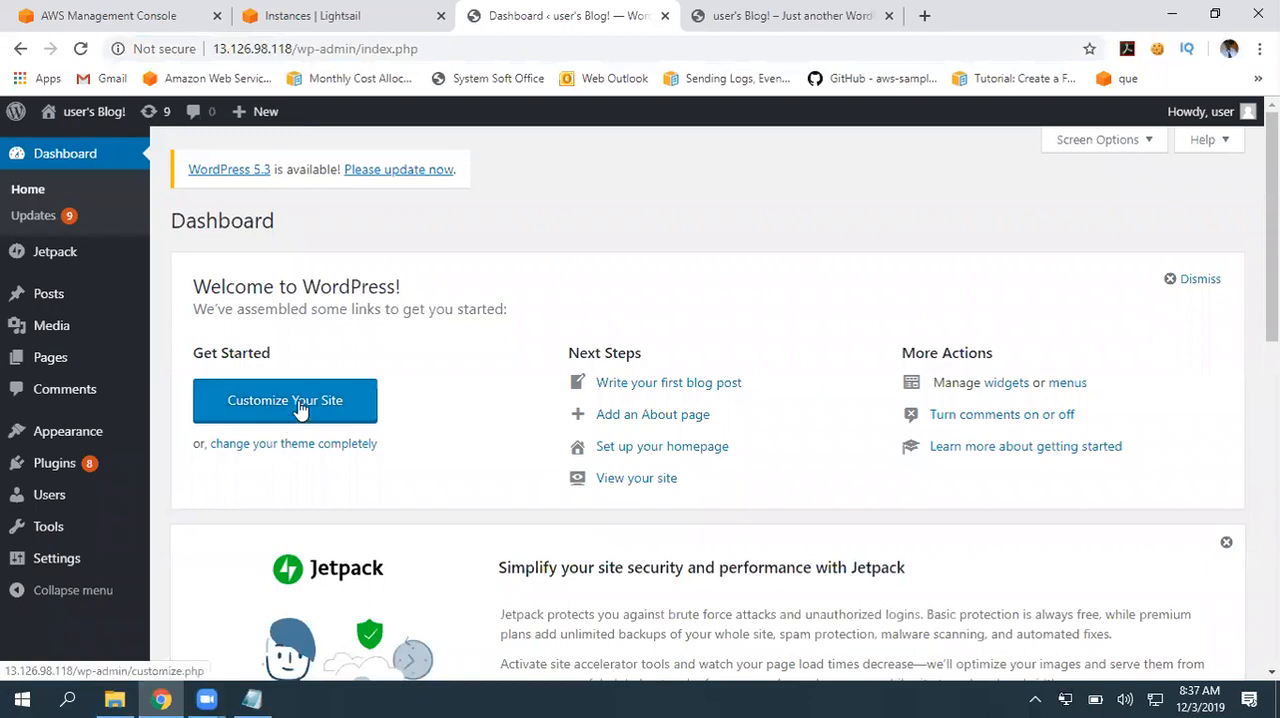
drag(378, 445, 209, 457)
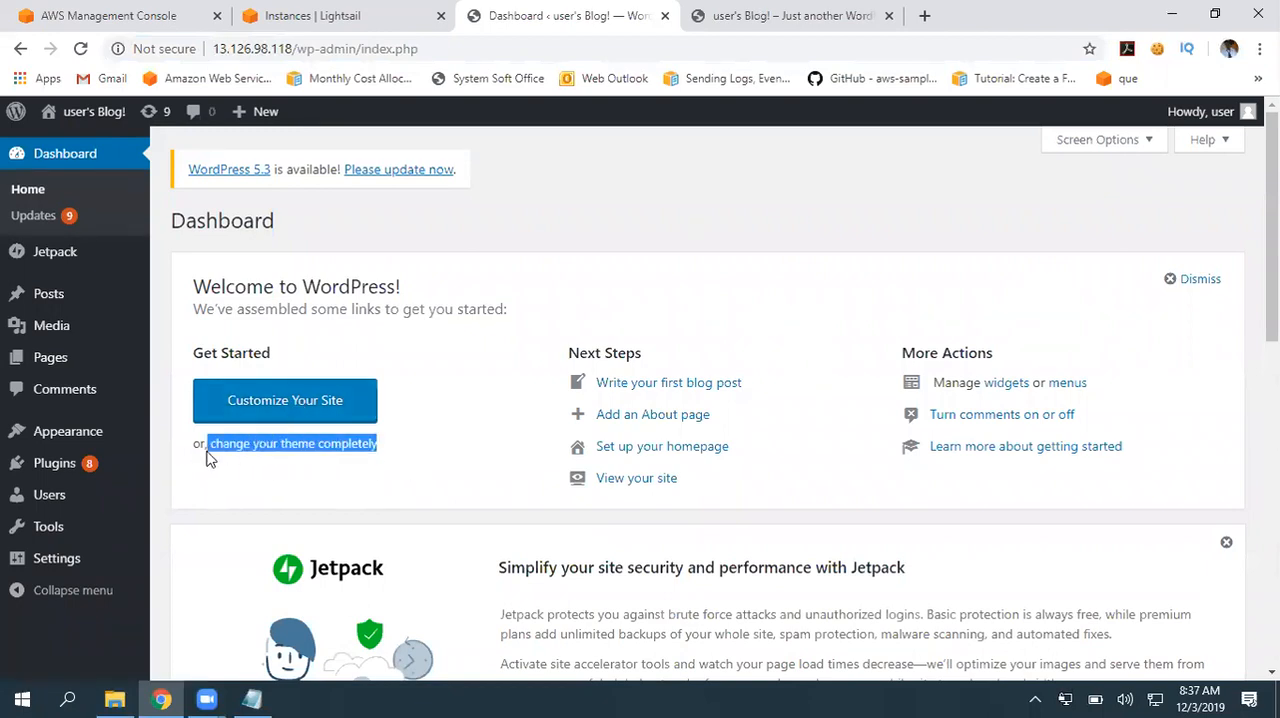
click(257, 415)
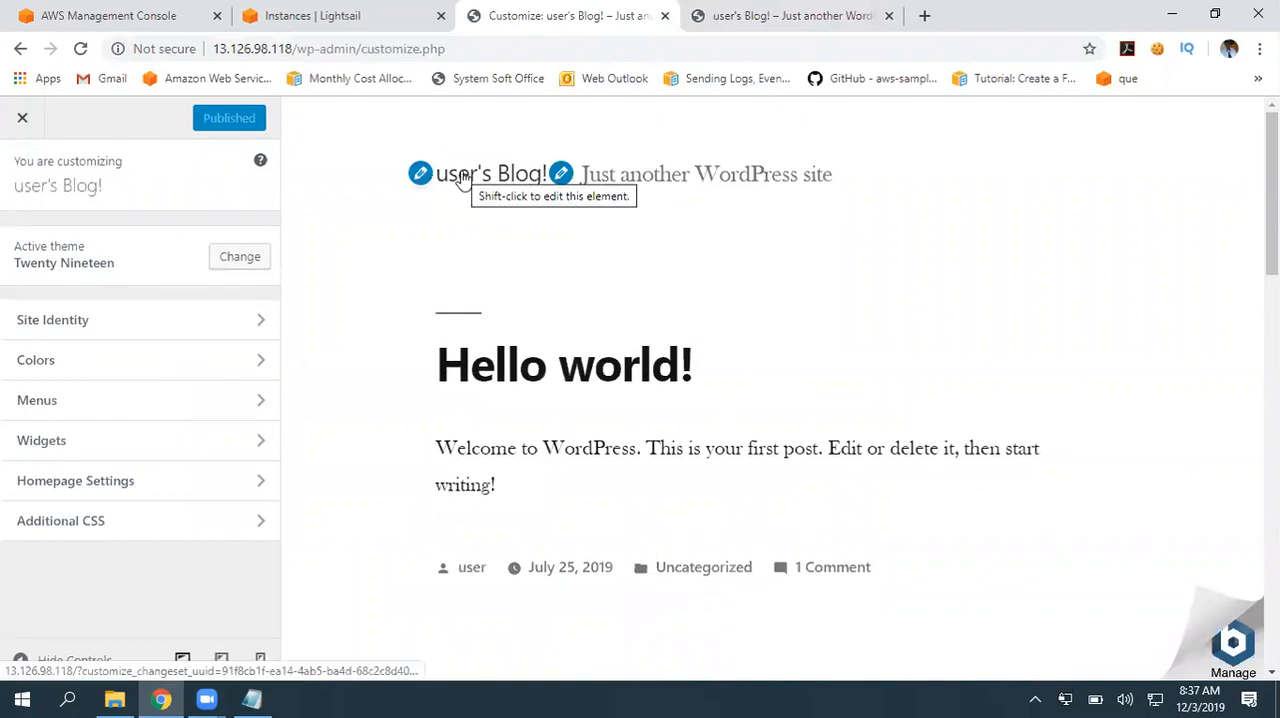
click(418, 184)
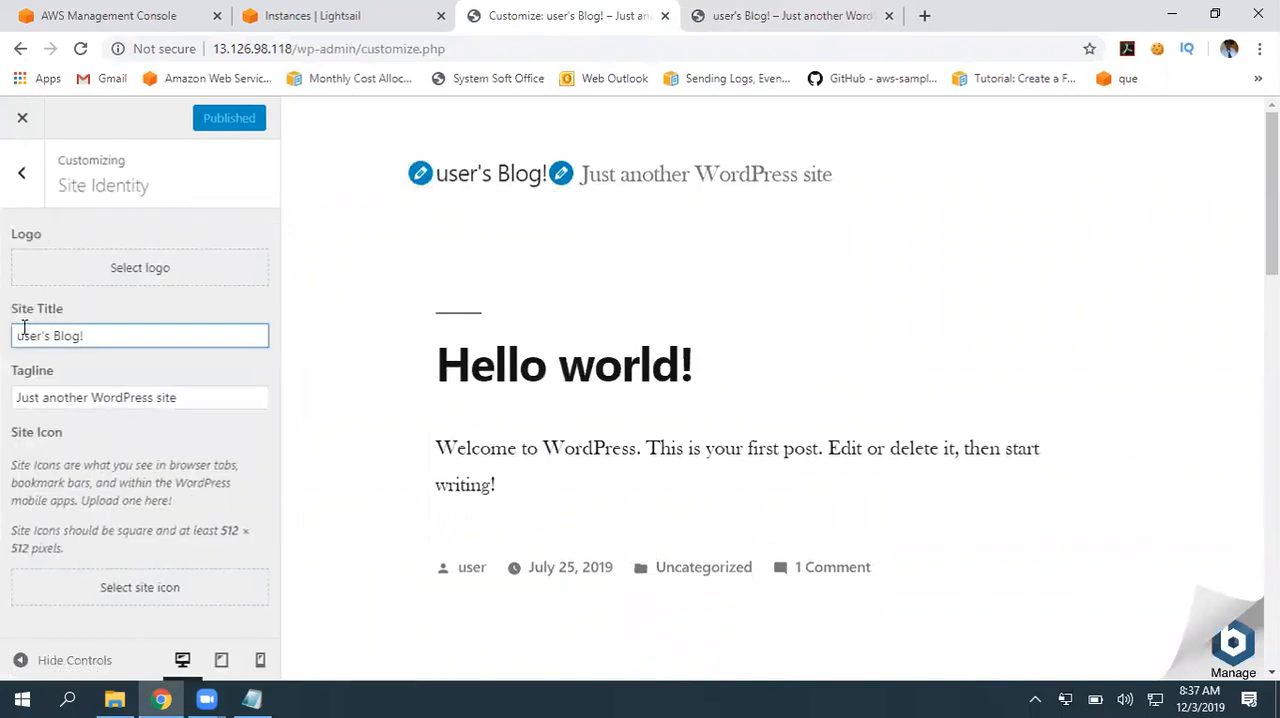
drag(40, 336, 3, 315)
text(Avinash)
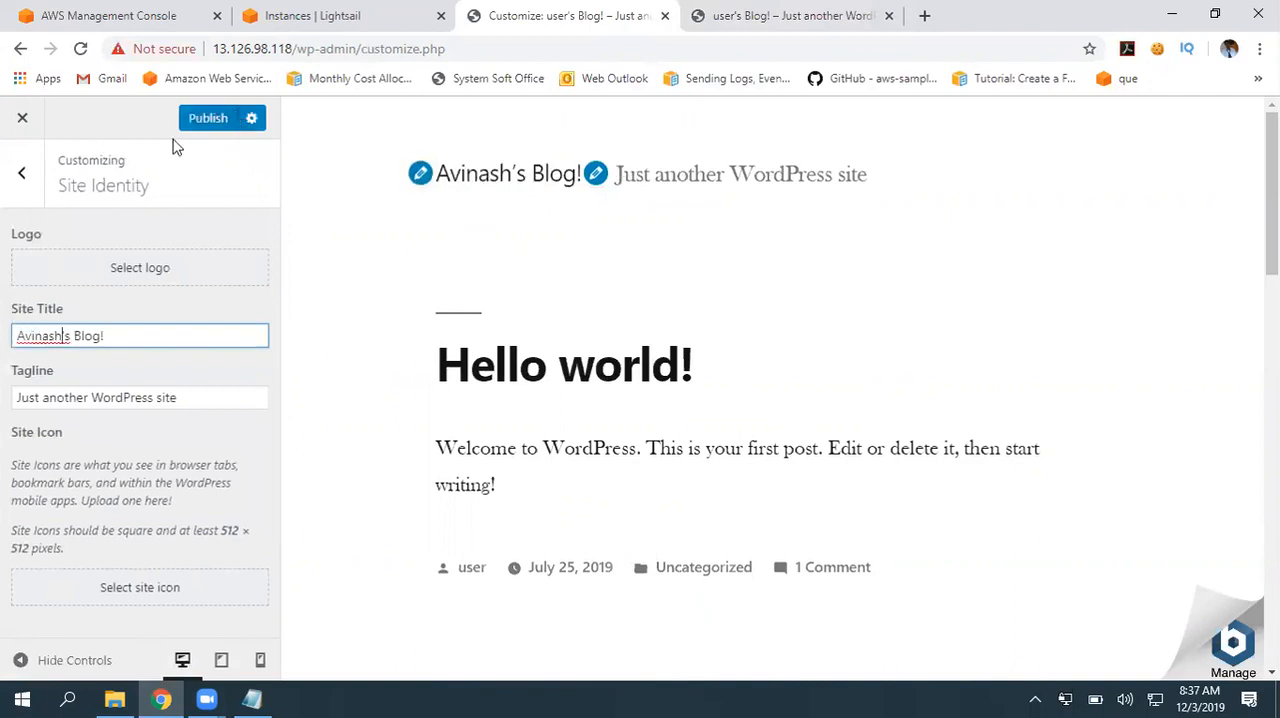
click(210, 119)
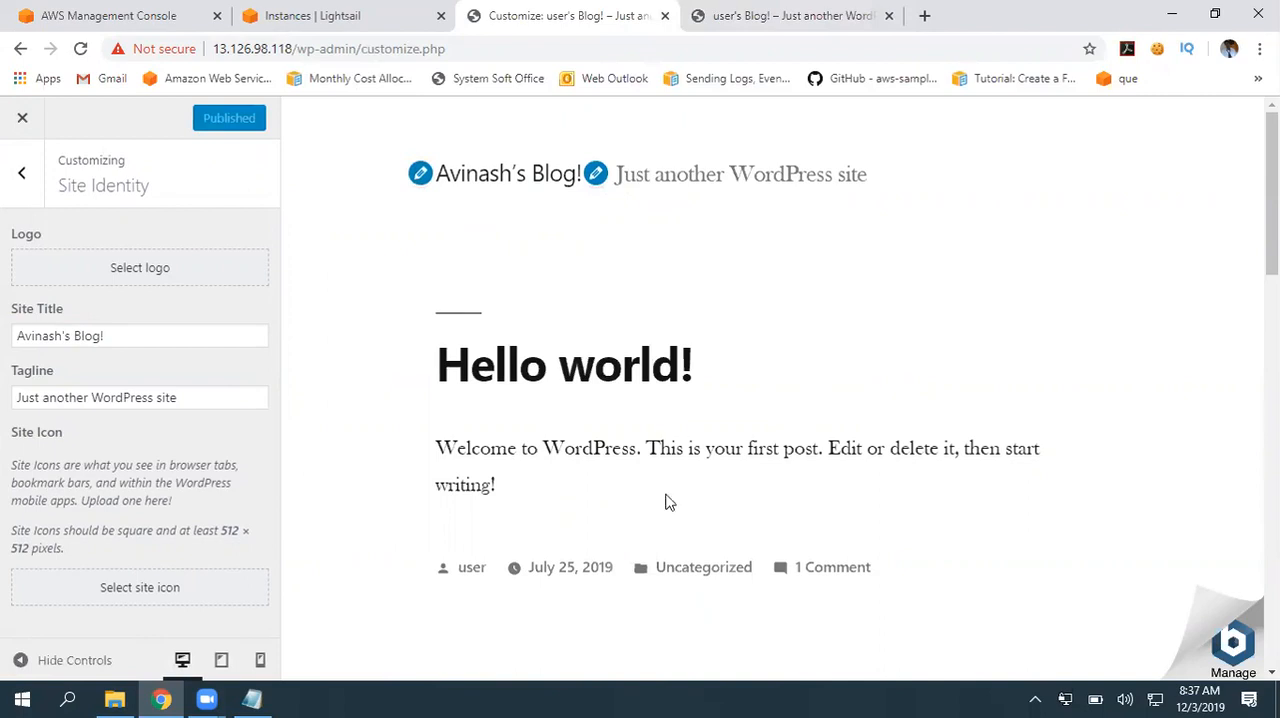
Reload the public site in its own tab and check the blog title in the header
click(802, 14)
click(82, 48)
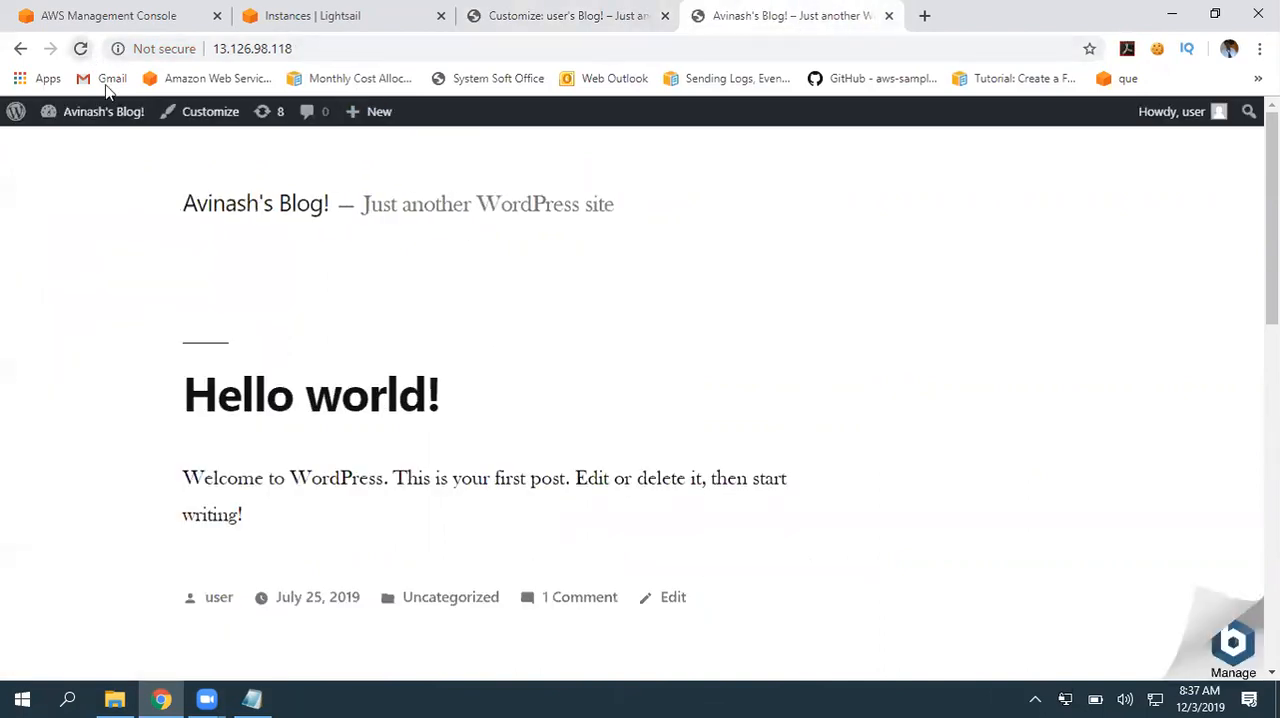
drag(157, 215, 331, 206)
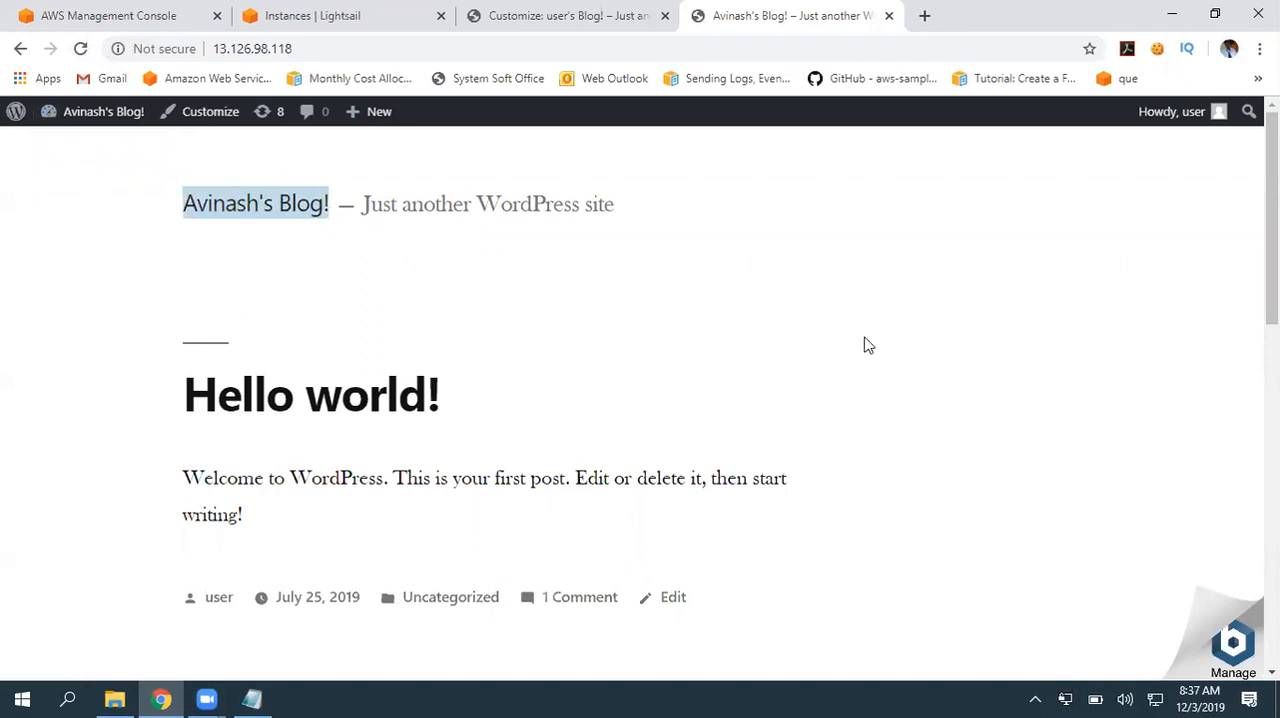
Back in the customizer, view the tagline setting without editing it, return to the main options and look through the homepage preview
click(586, 14)
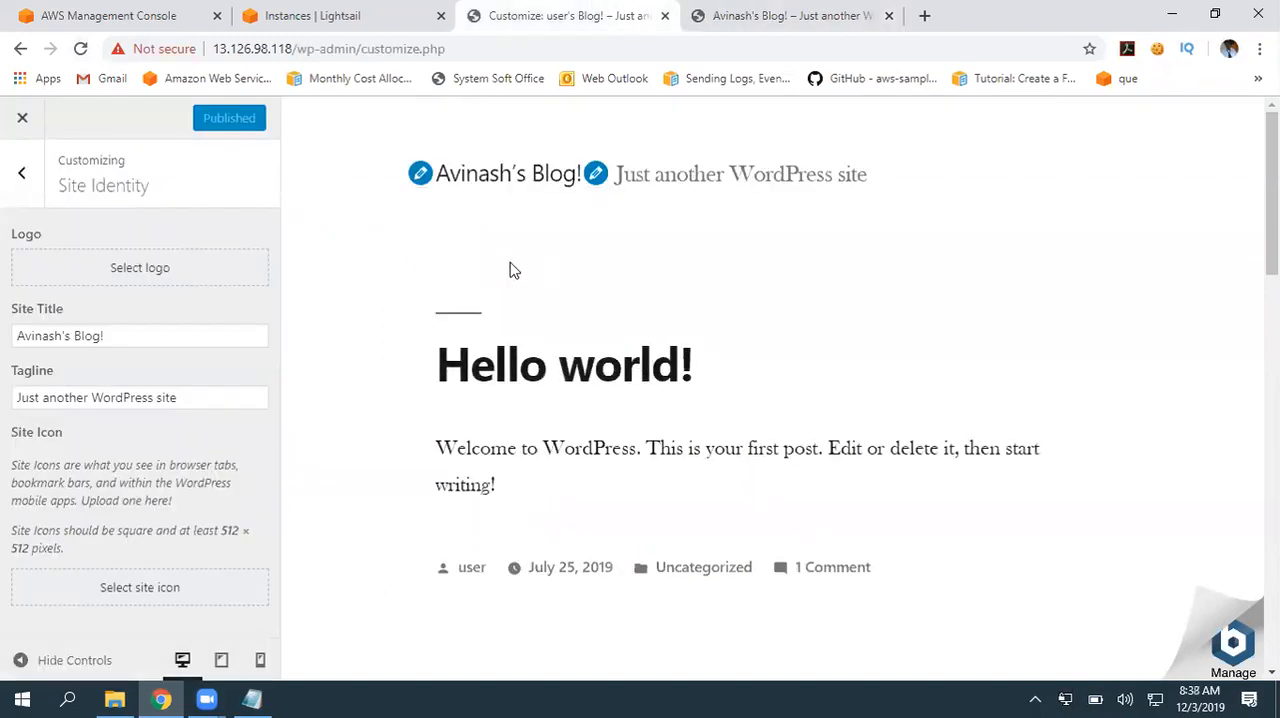
click(596, 178)
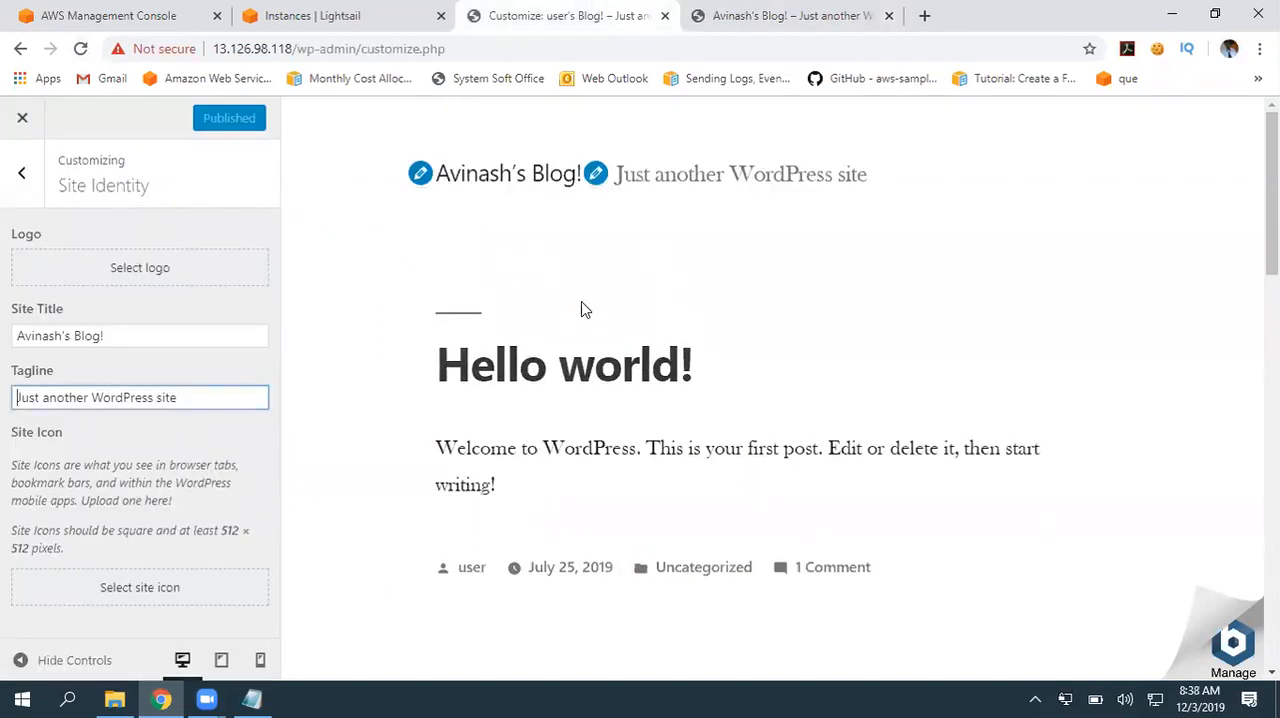
click(22, 174)
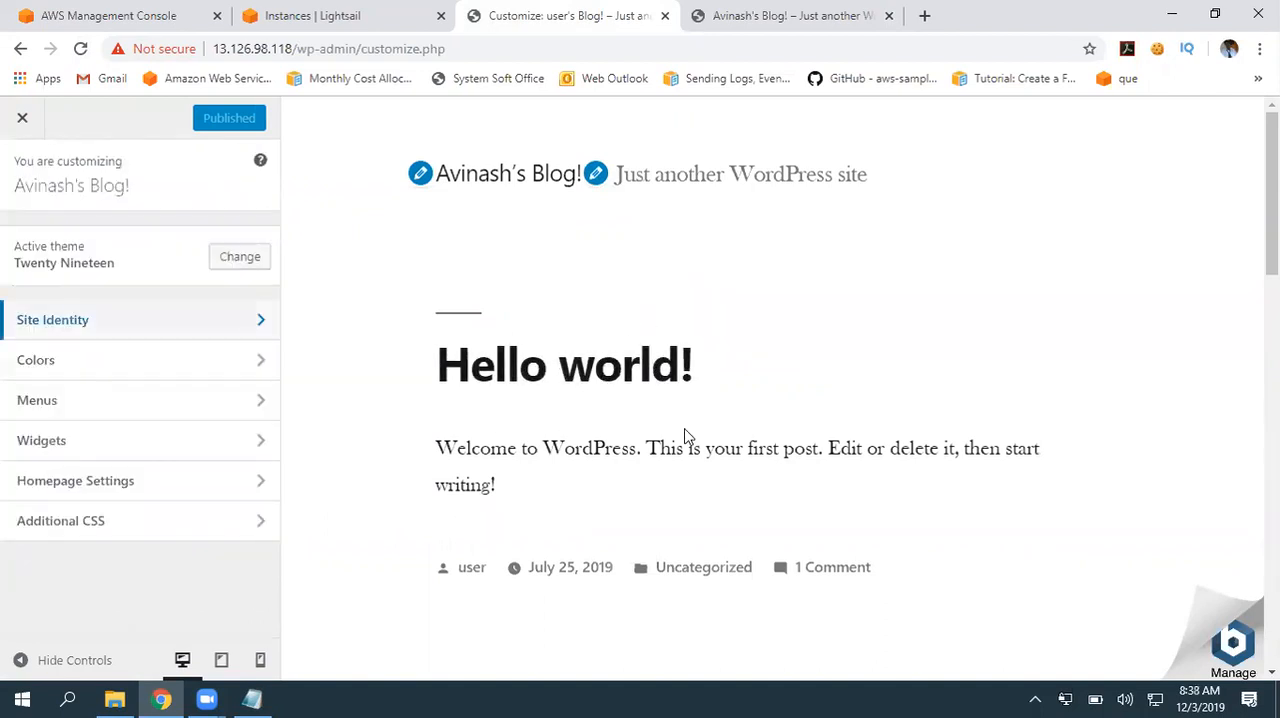
scroll(780, 432, down, 4)
scroll(423, 383, down, 2)
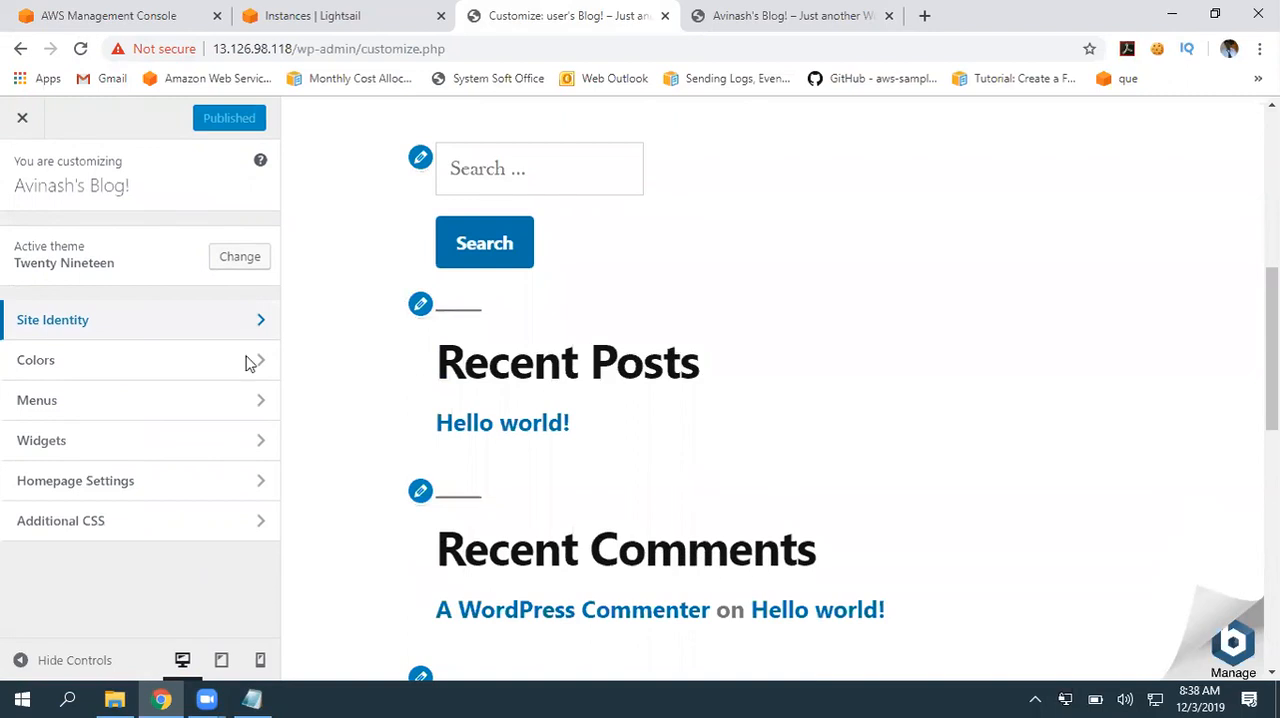
Open the customizer's theme browser and look over the installed themes
click(248, 264)
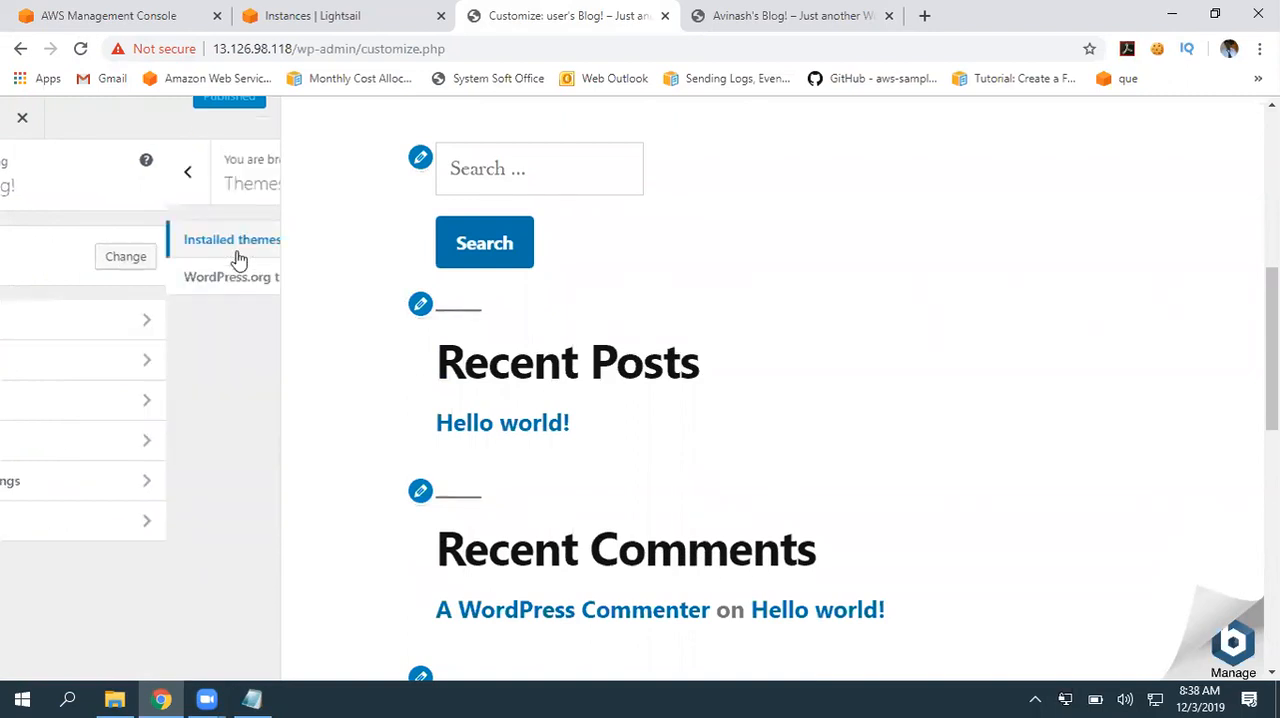
click(18, 192)
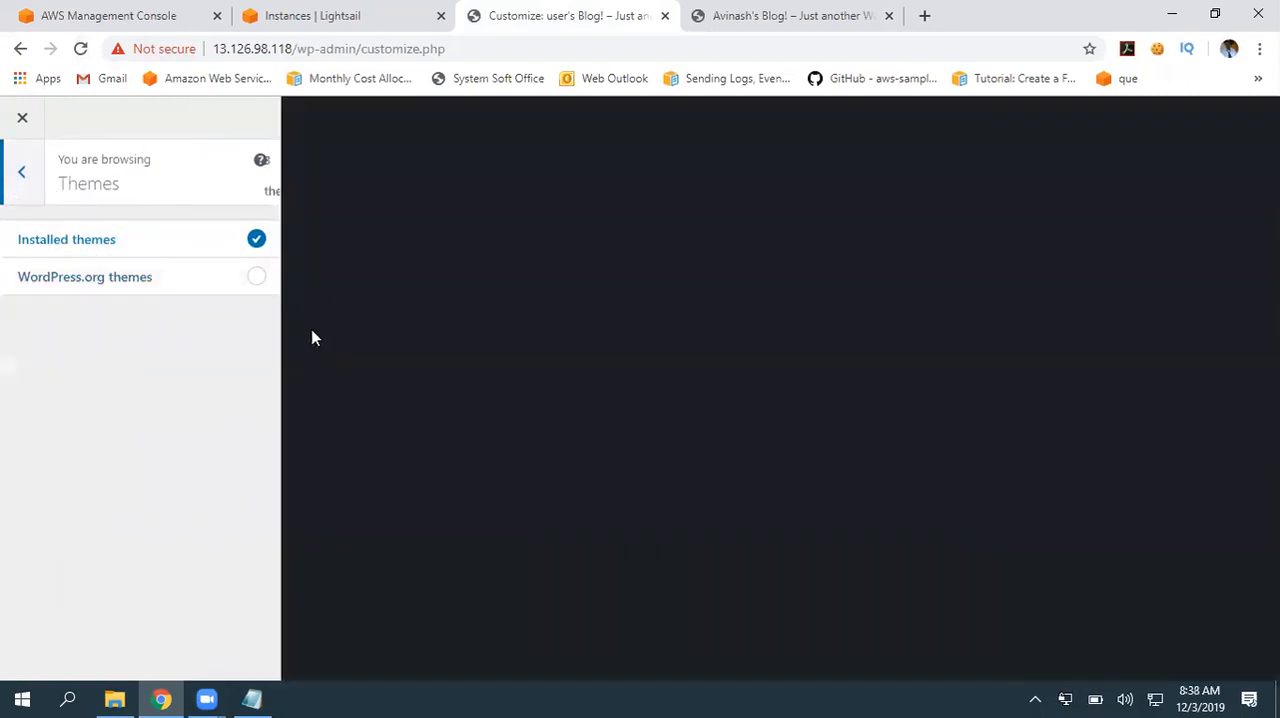
click(245, 257)
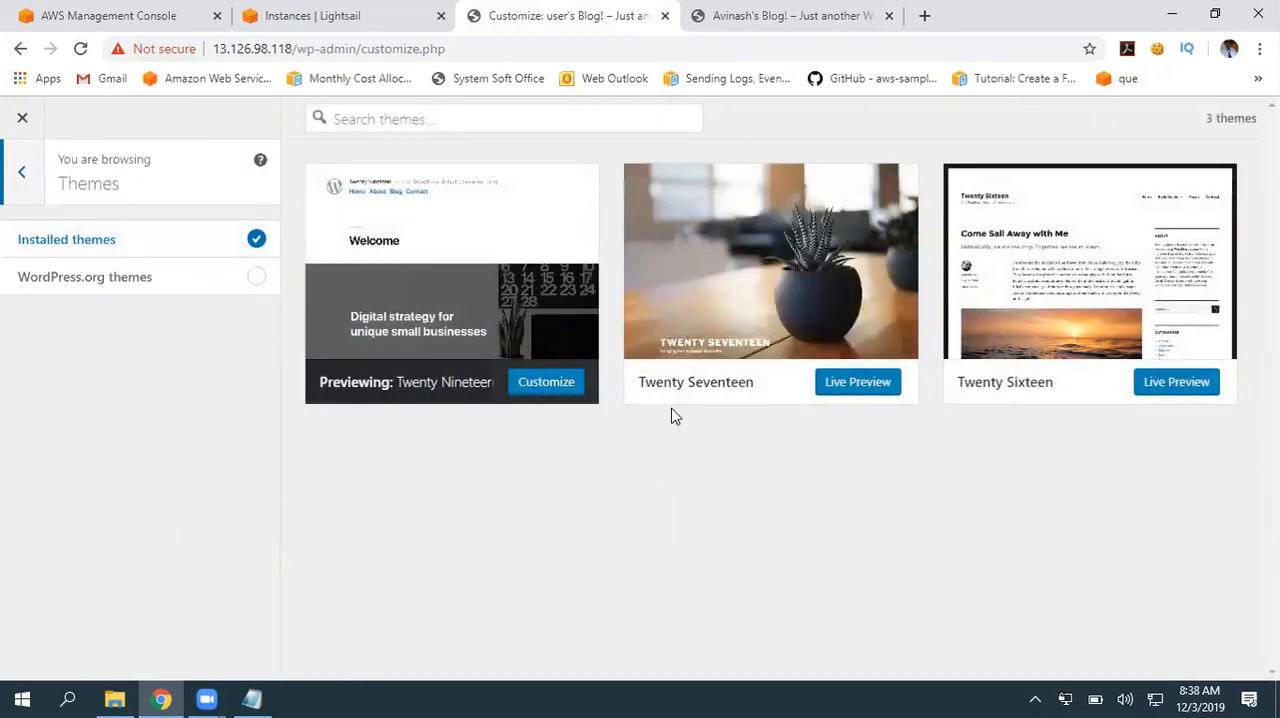
Browse the WordPress.org themes, view the blogpecos theme's details and close them without installing it
click(115, 287)
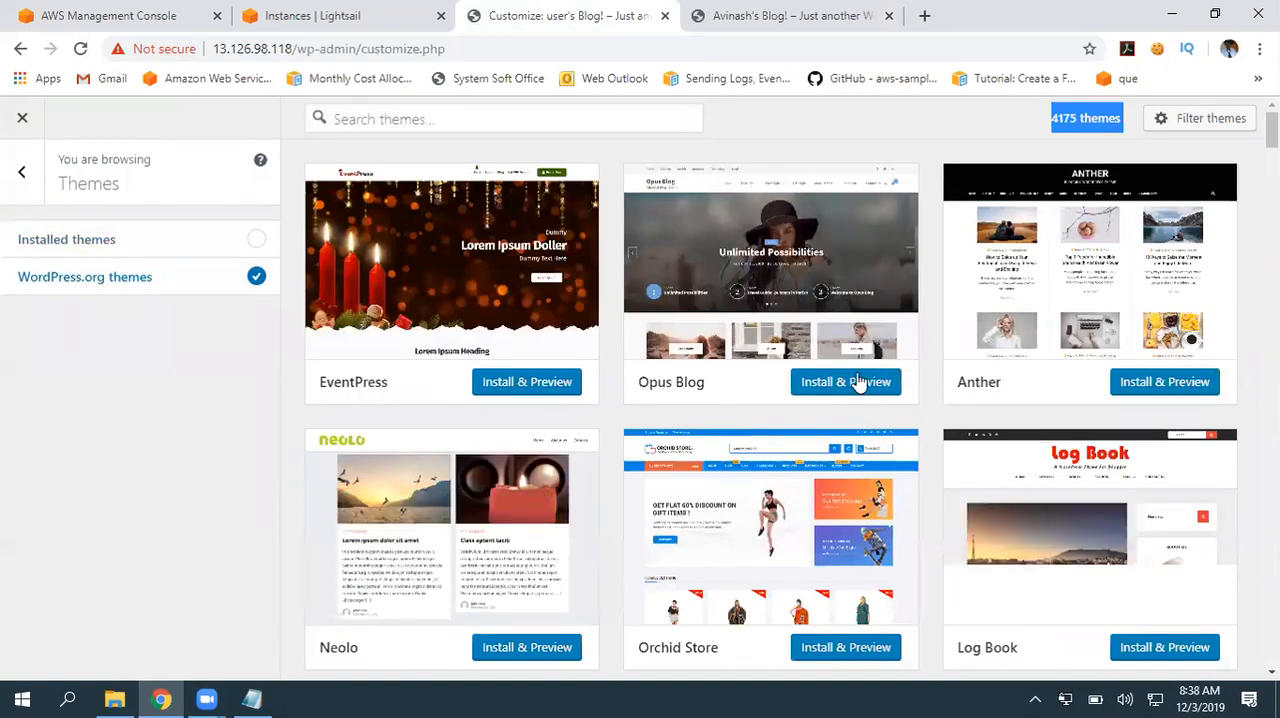
scroll(656, 428, down, 10)
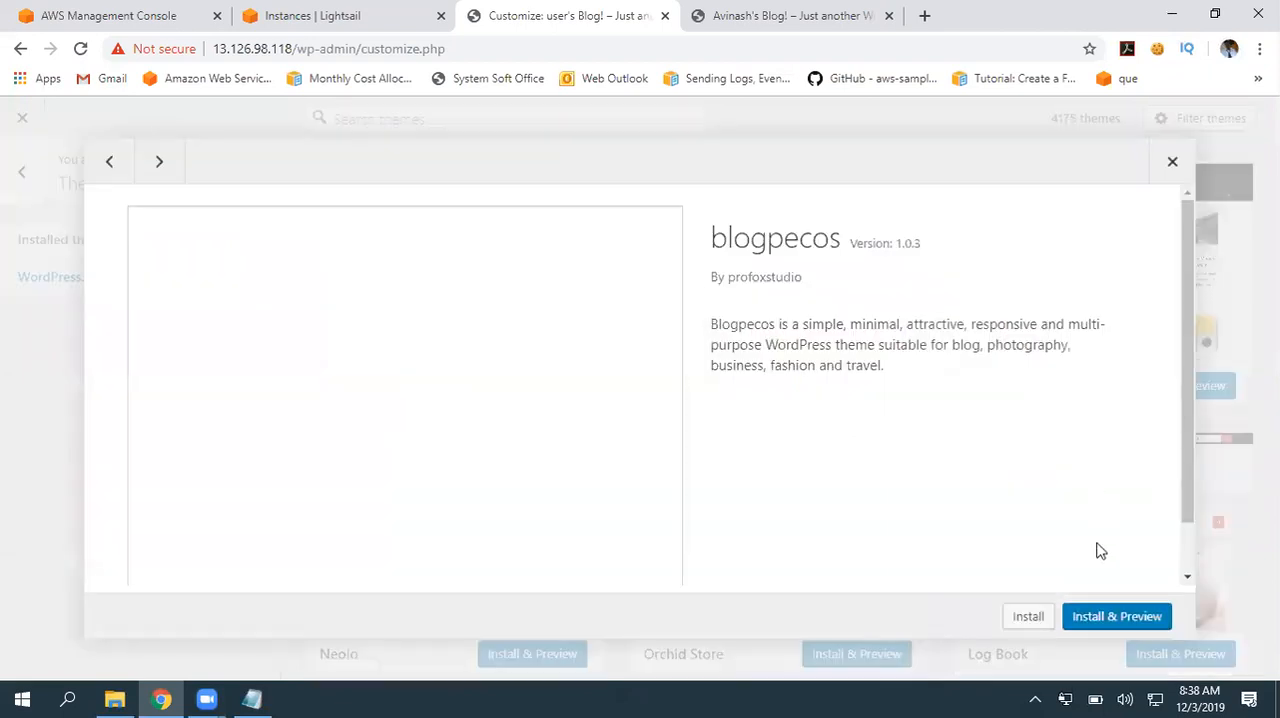
click(1172, 161)
Install and preview the Opus Blog theme from the WordPress.org themes, then activate and publish it
scroll(833, 455, up, 4)
scroll(833, 455, up, 5)
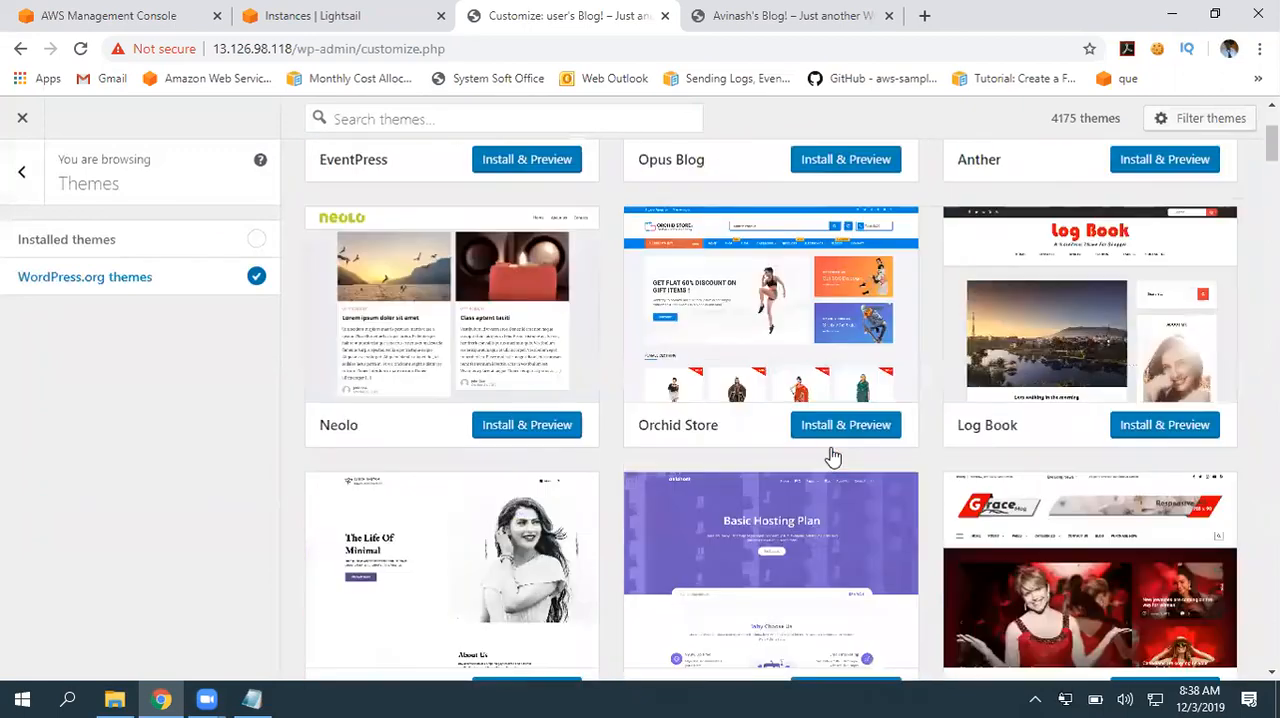
click(841, 388)
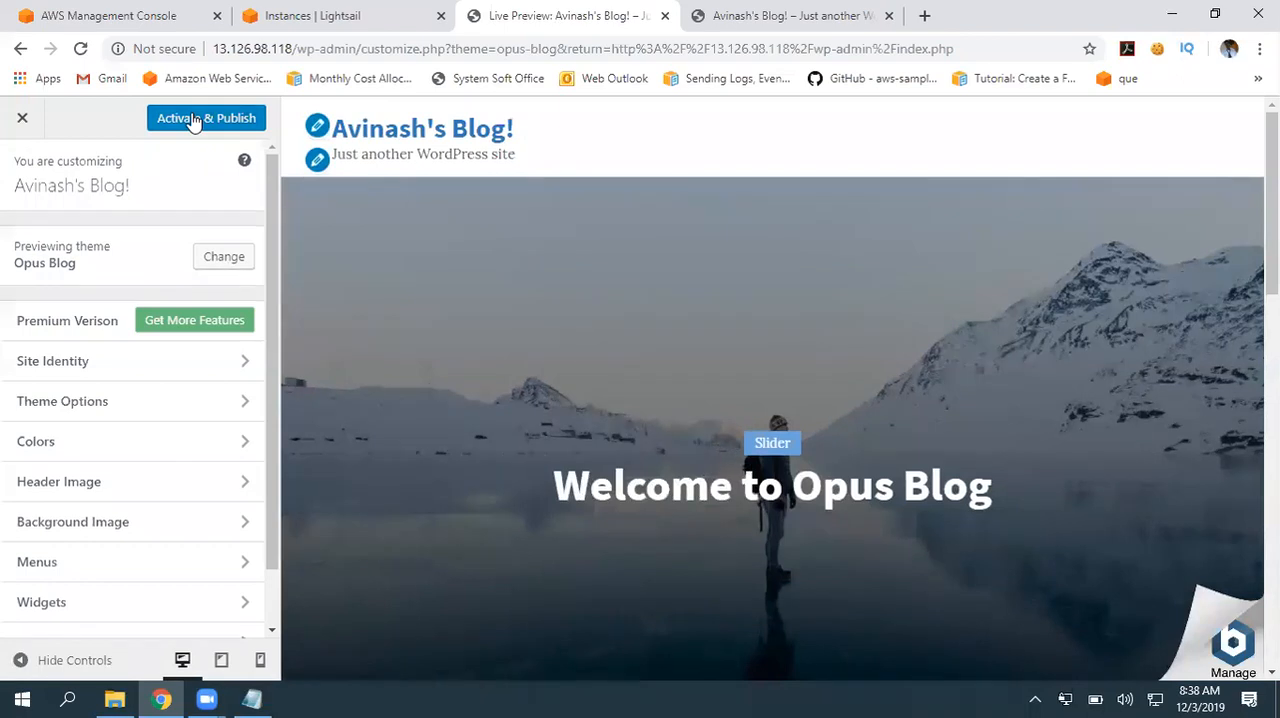
scroll(682, 334, down, 4)
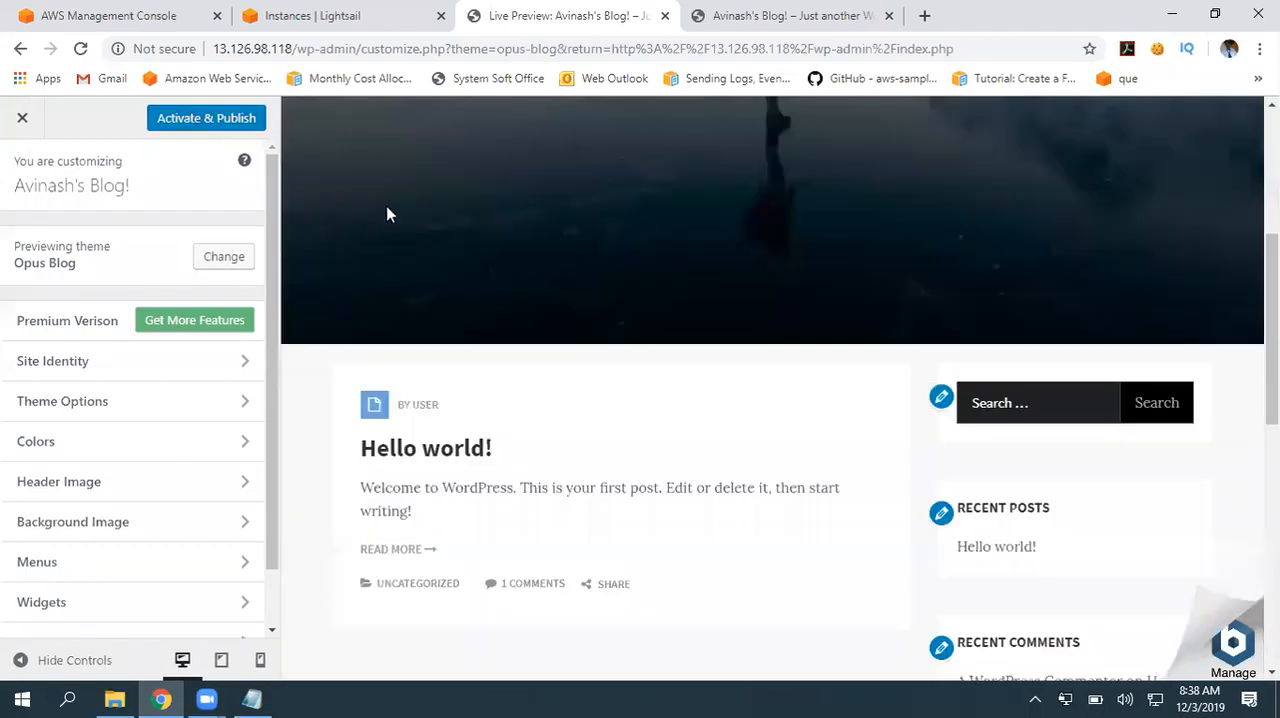
click(198, 124)
Reload the public site and look through the whole homepage in the newly published theme
click(862, 12)
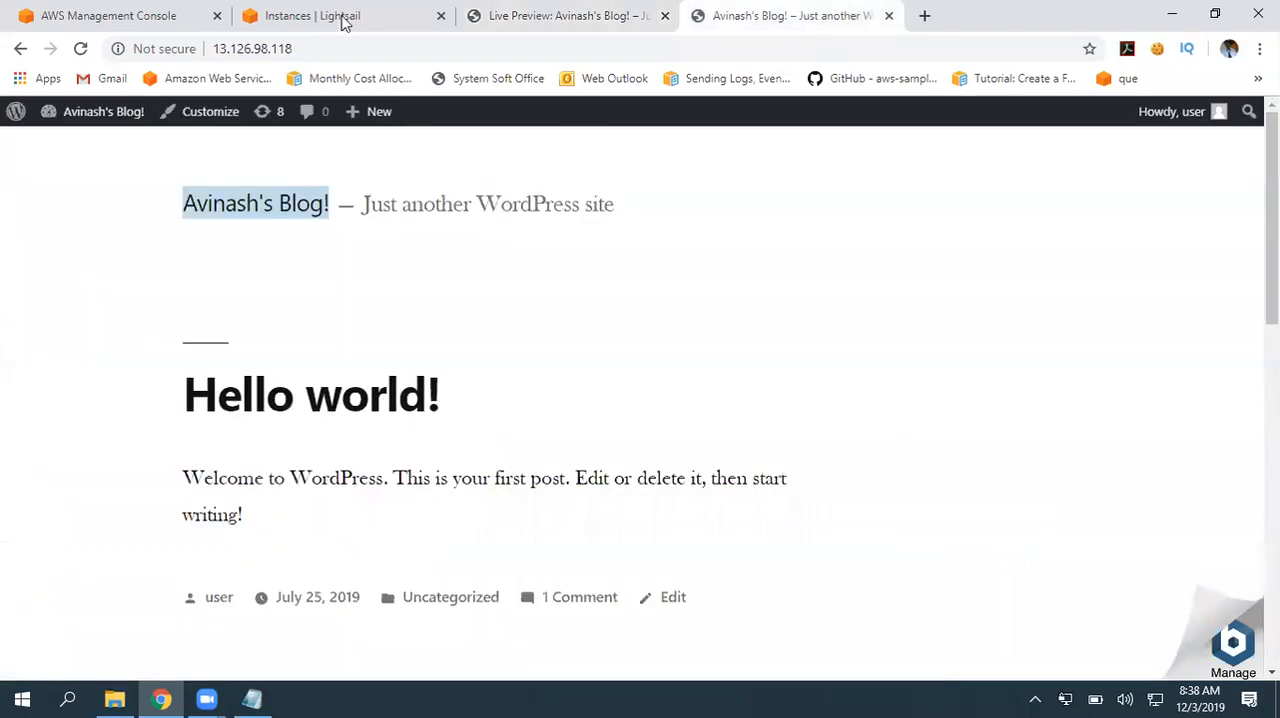
click(80, 48)
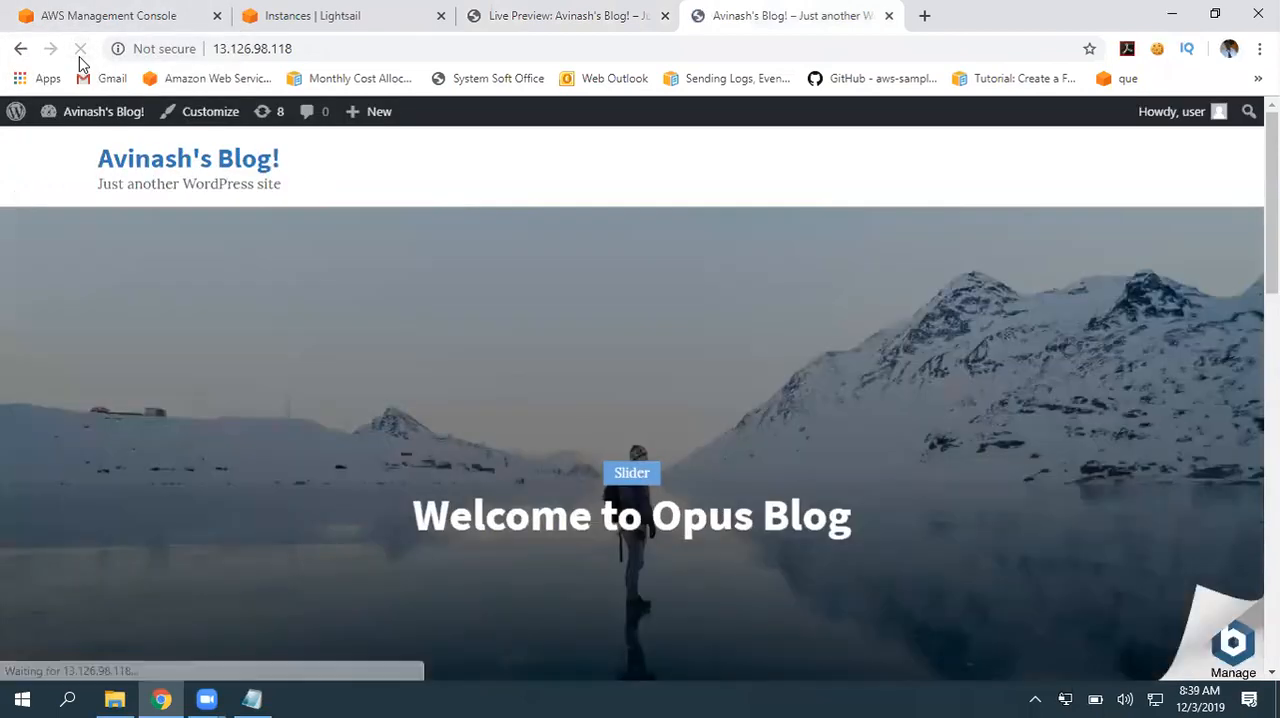
scroll(306, 340, down, 7)
scroll(376, 388, down, 2)
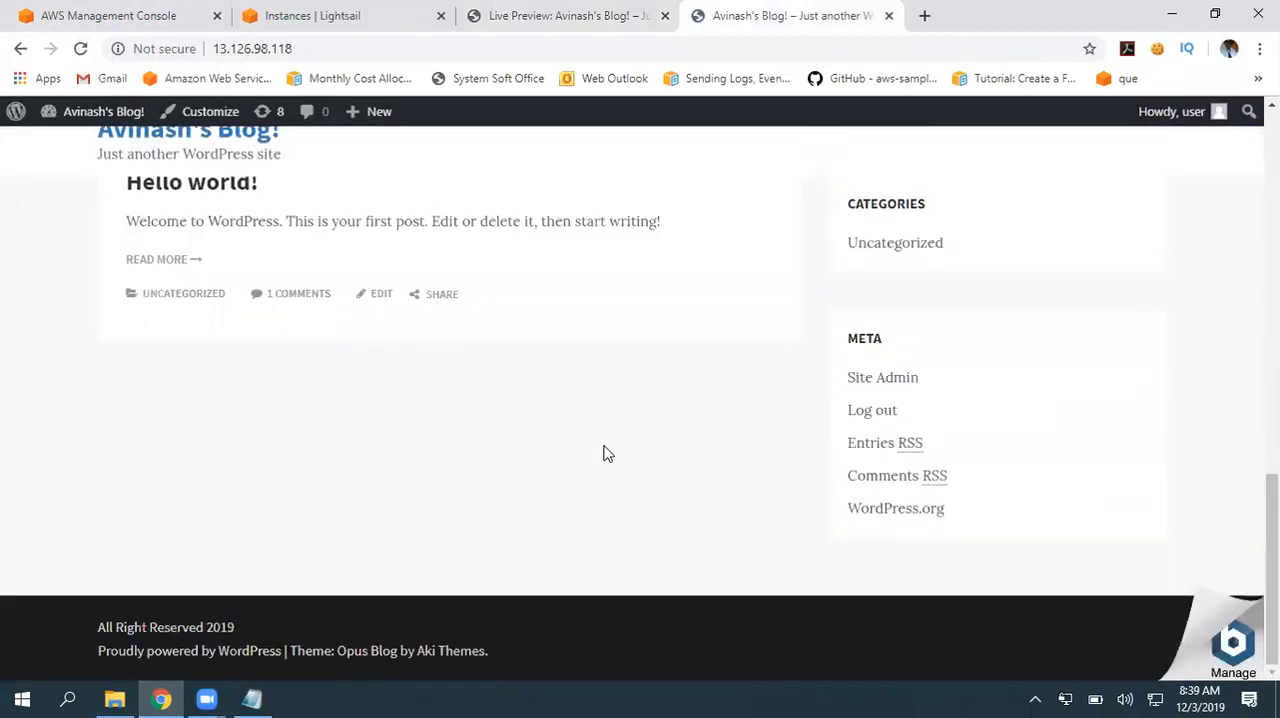
scroll(603, 452, up, 10)
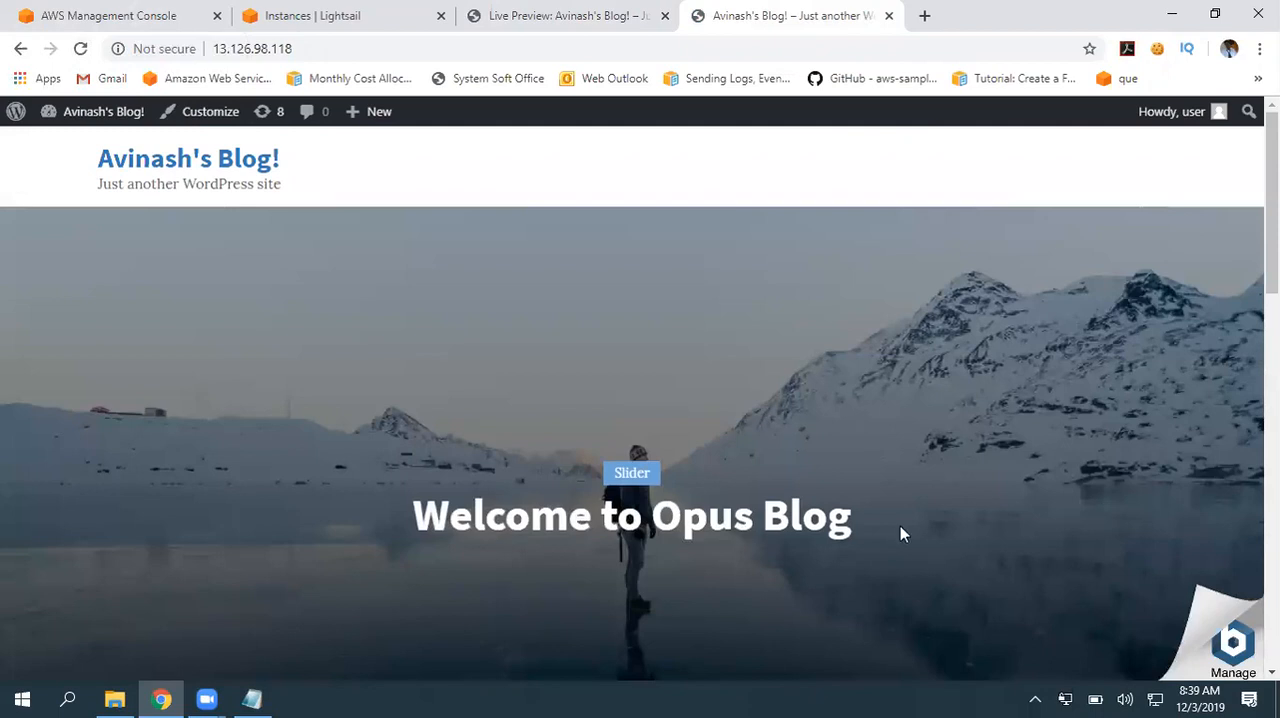
Return to the customizer and look over the Site Identity settings for the logo, site title, tagline and site icon
click(488, 17)
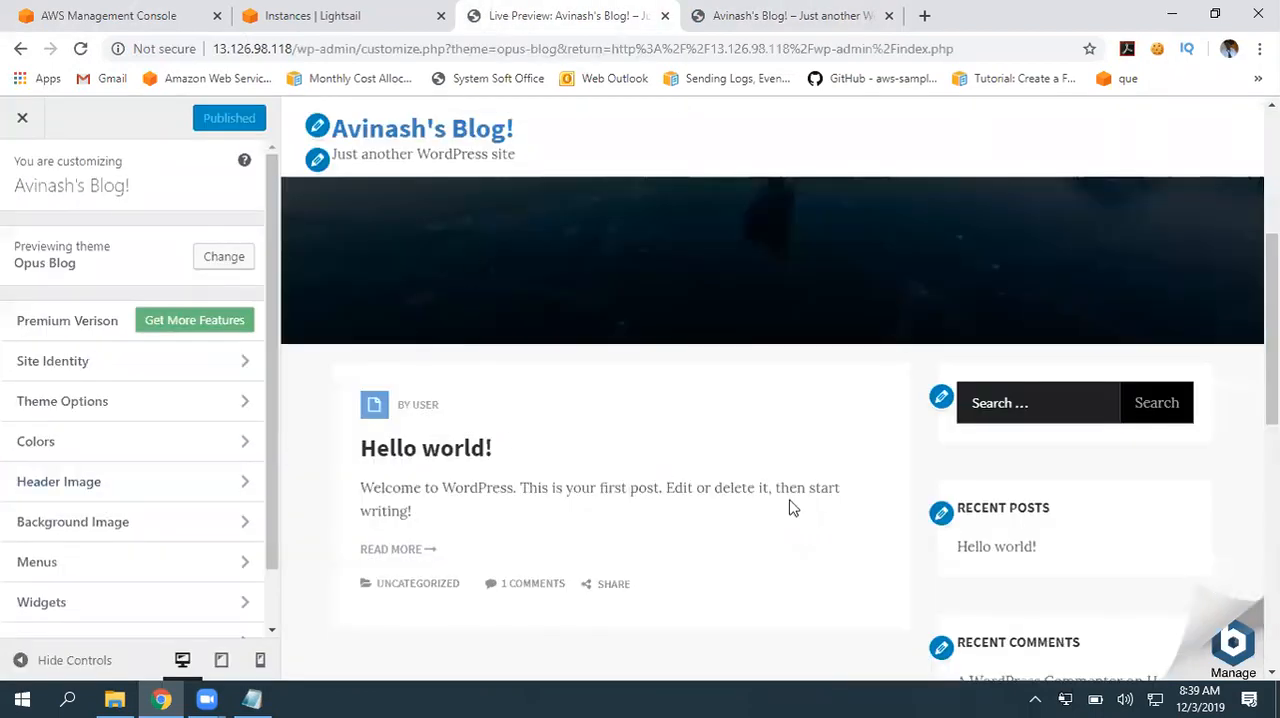
scroll(443, 363, up, 4)
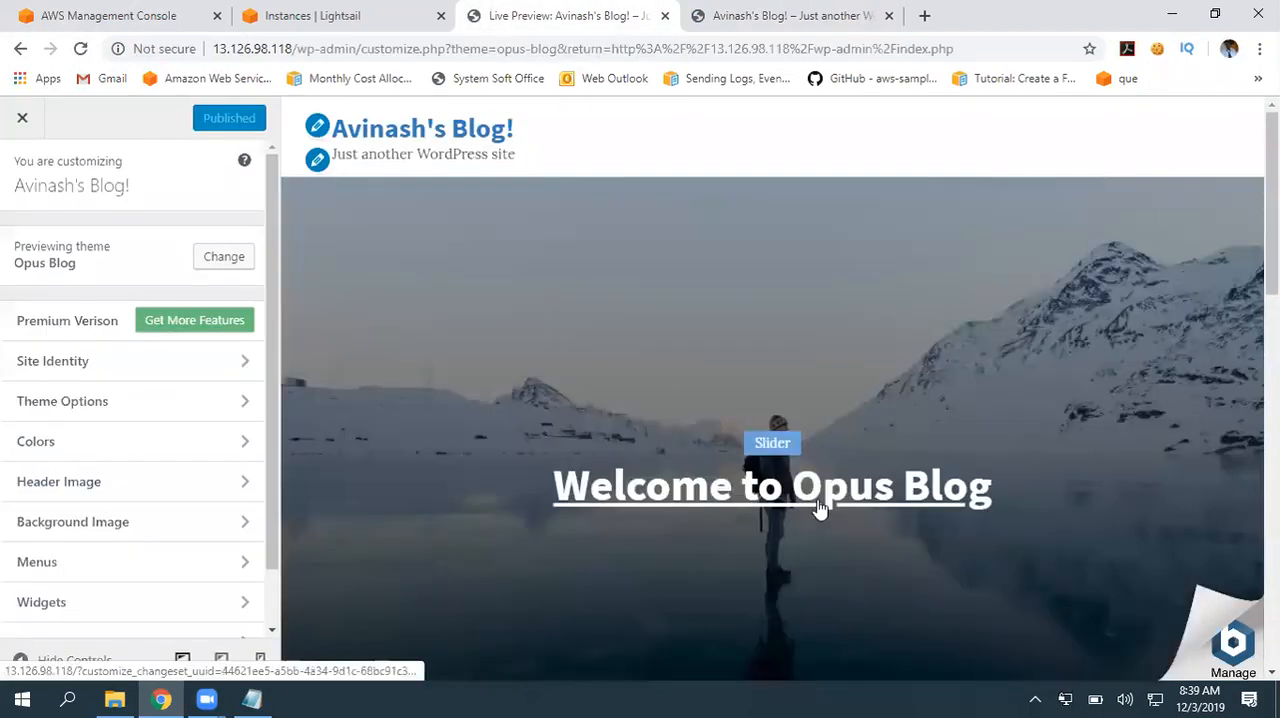
click(318, 160)
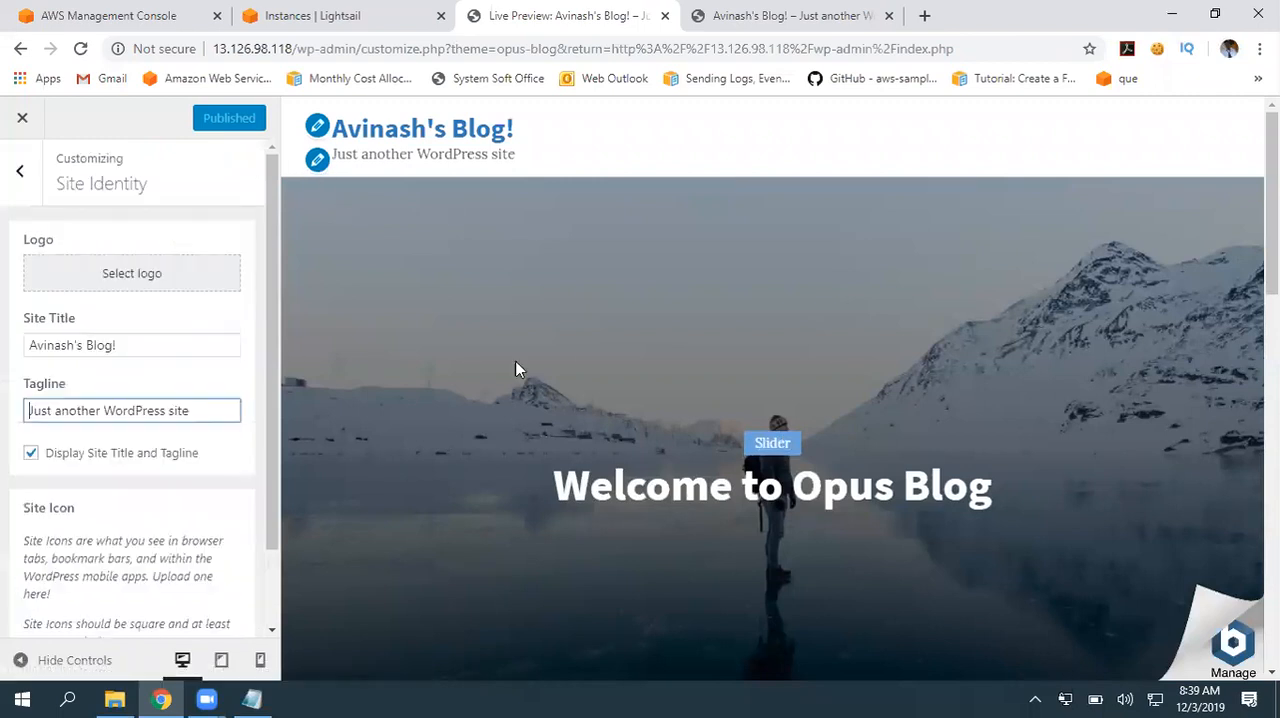
click(10, 195)
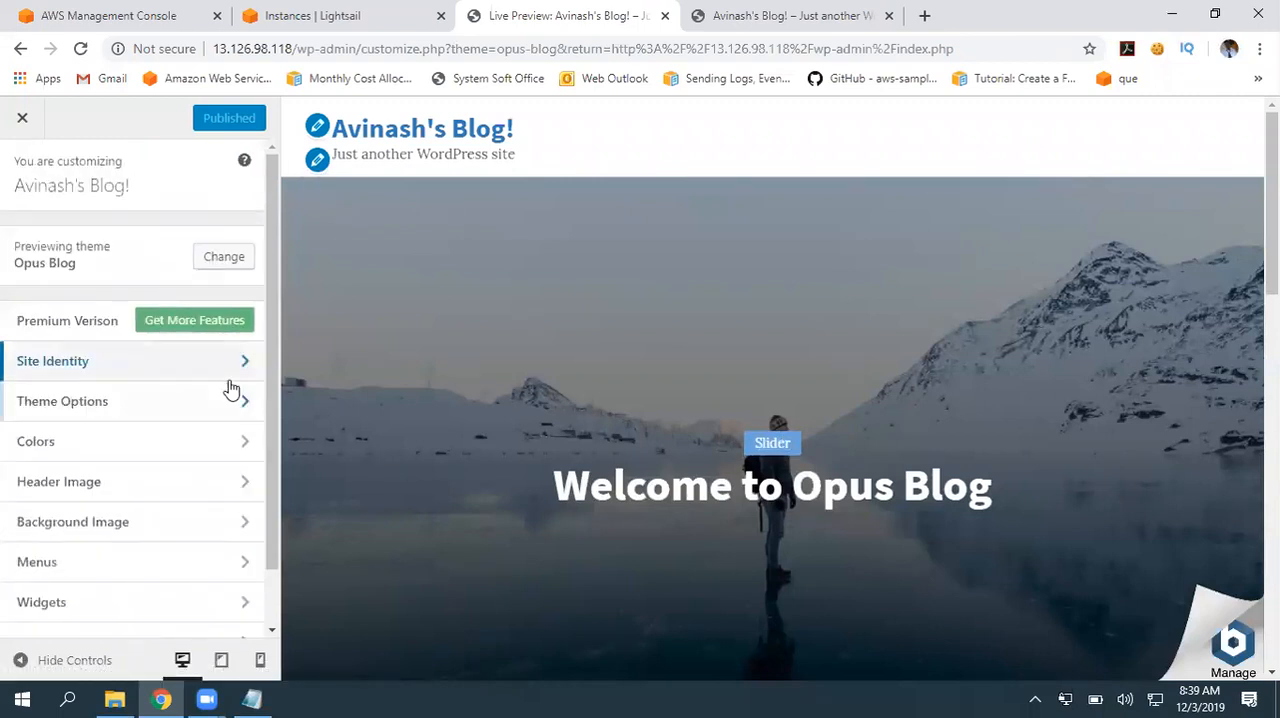
click(126, 362)
drag(217, 411, 24, 390)
scroll(126, 389, down, 2)
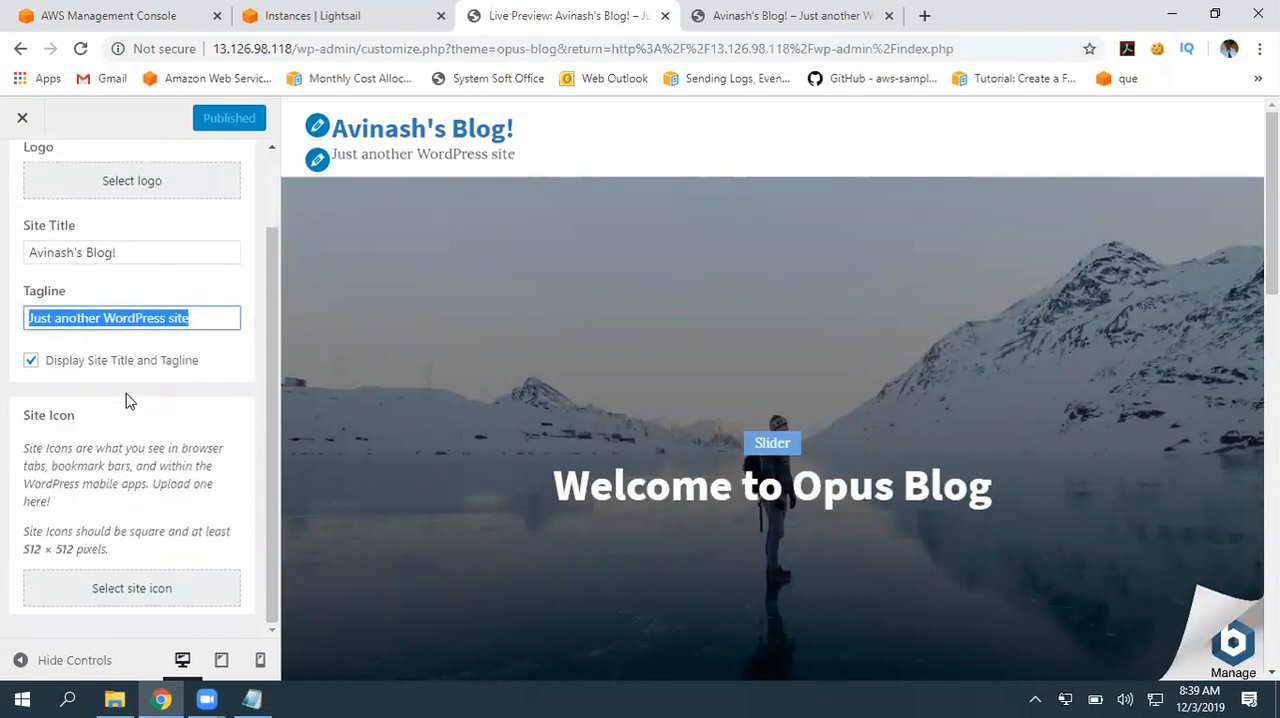
scroll(55, 270, up, 2)
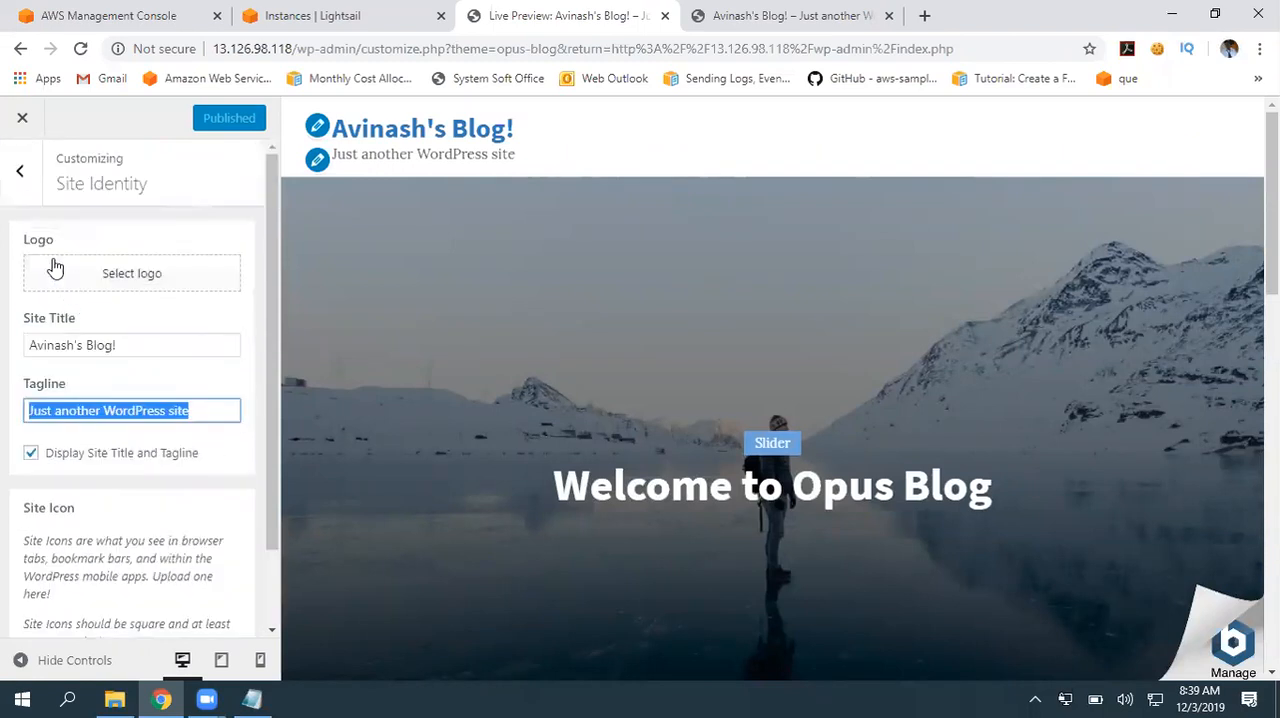
click(22, 172)
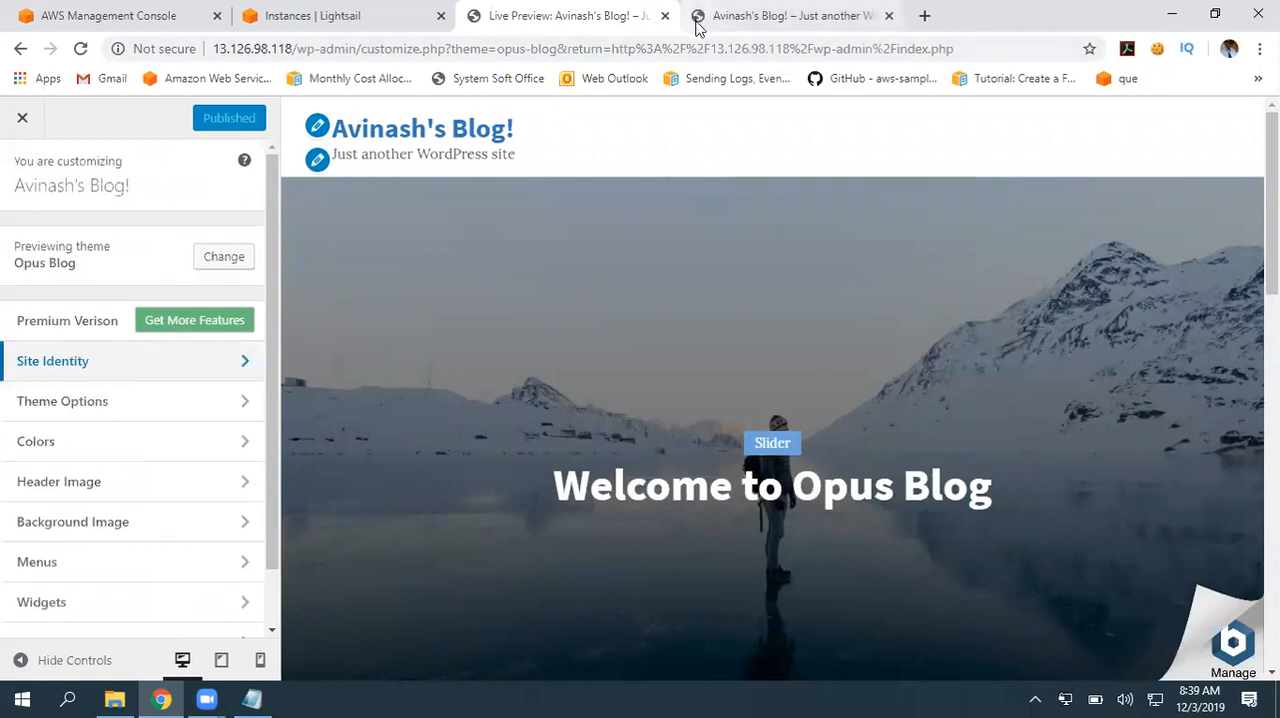
Try out the theme's slider options with the Uncategorized category, then leave the customizer without publishing the changes
click(137, 403)
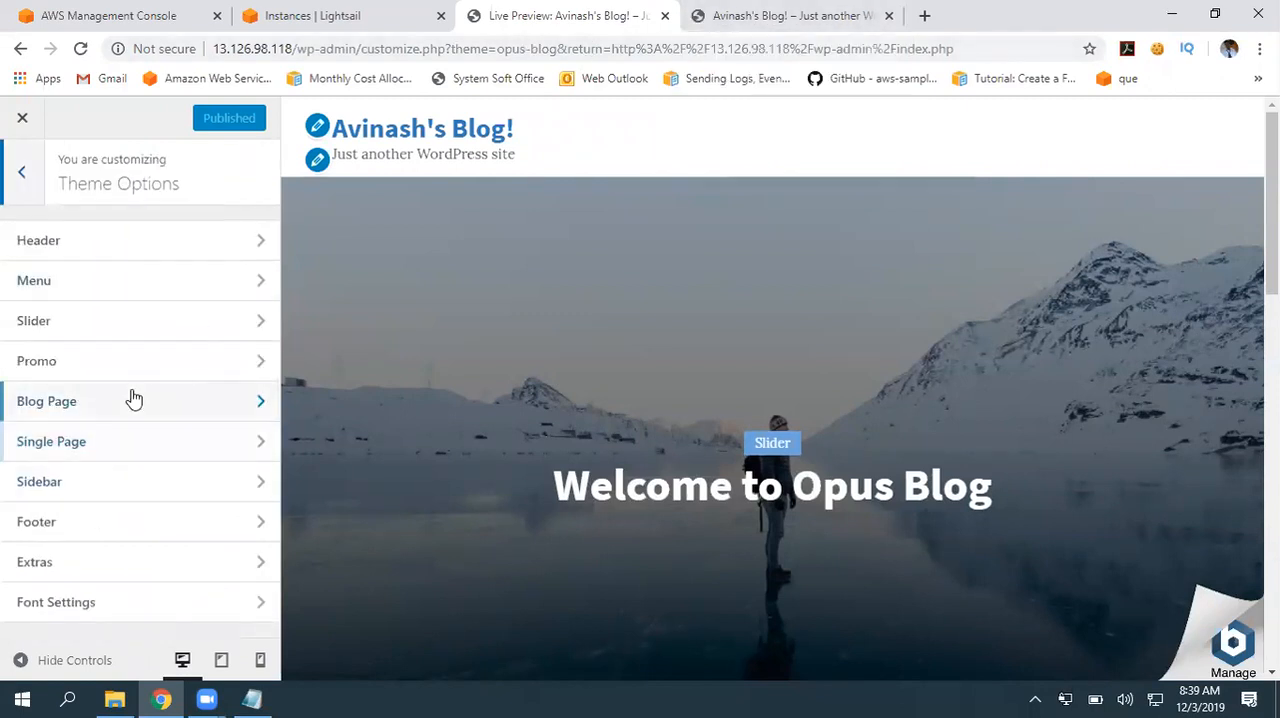
click(137, 321)
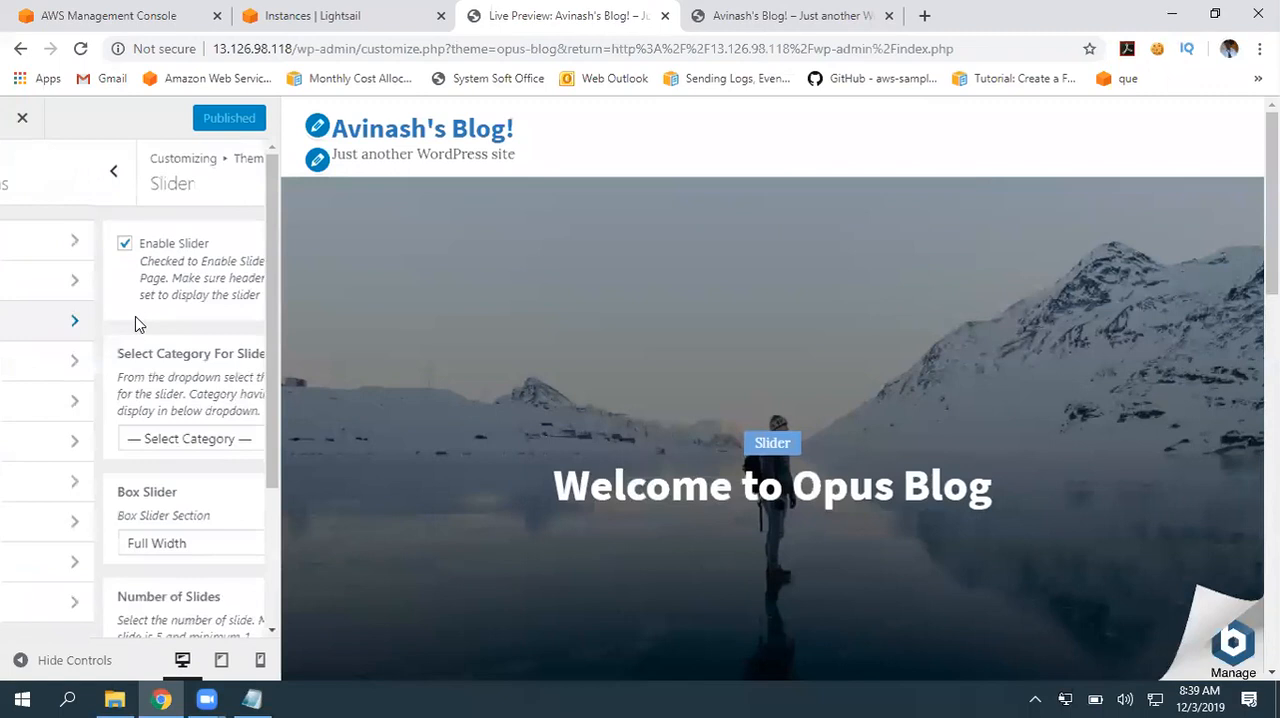
click(80, 244)
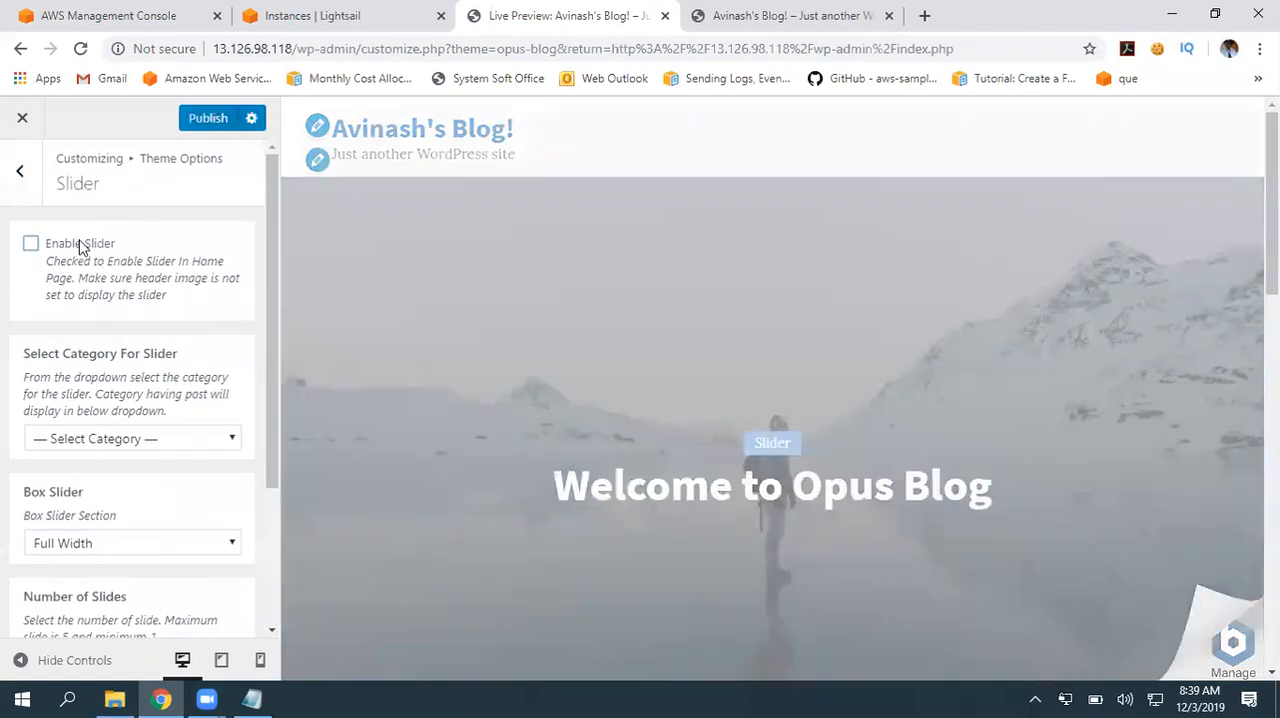
click(80, 244)
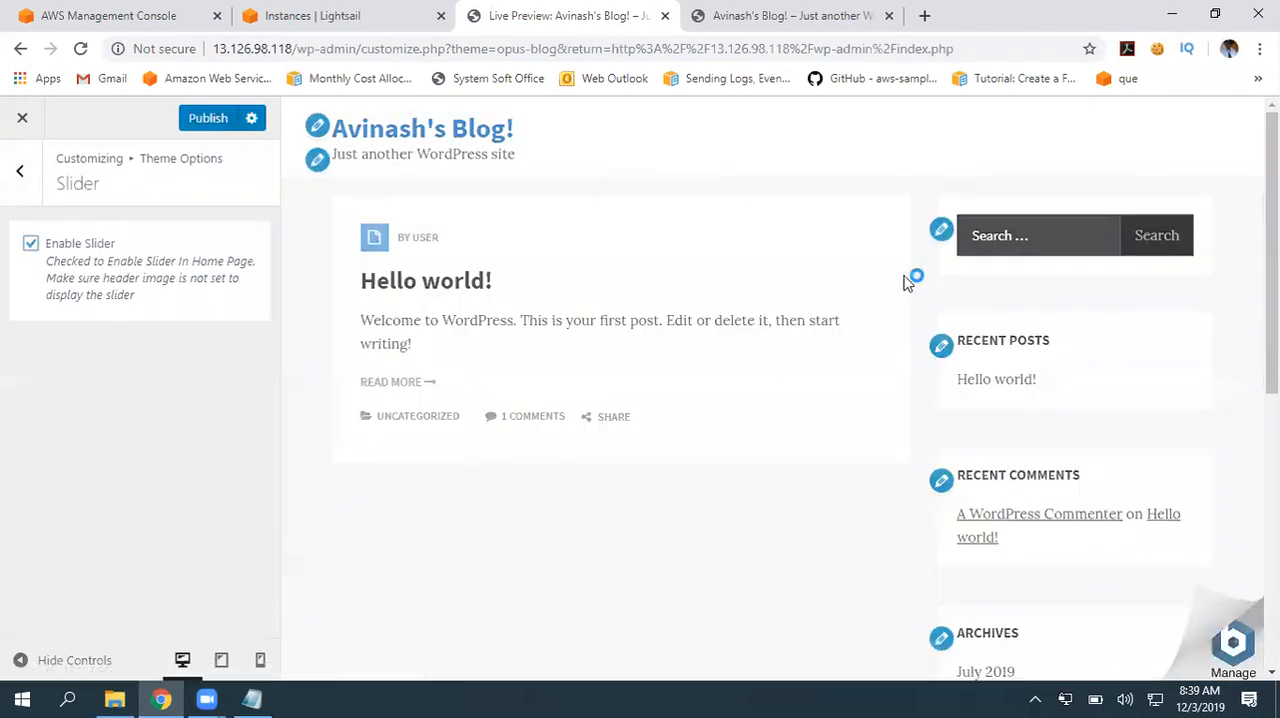
click(104, 444)
click(123, 496)
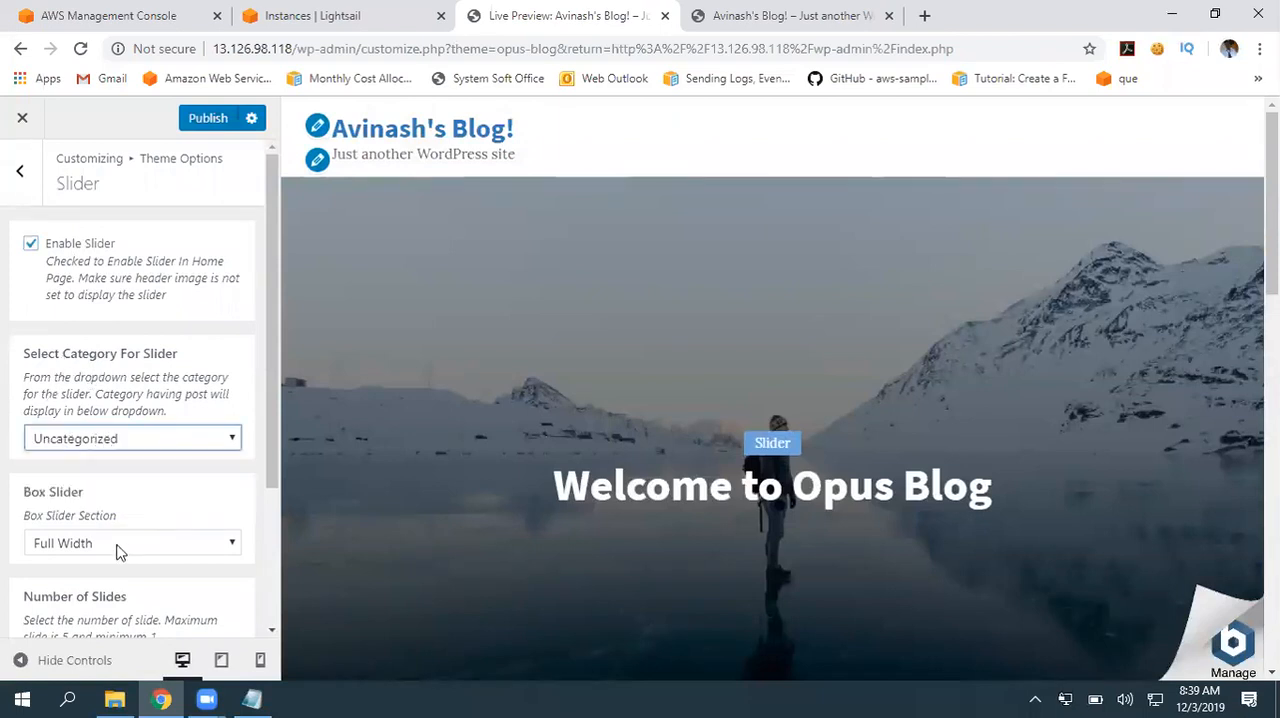
click(118, 546)
scroll(165, 470, down, 1)
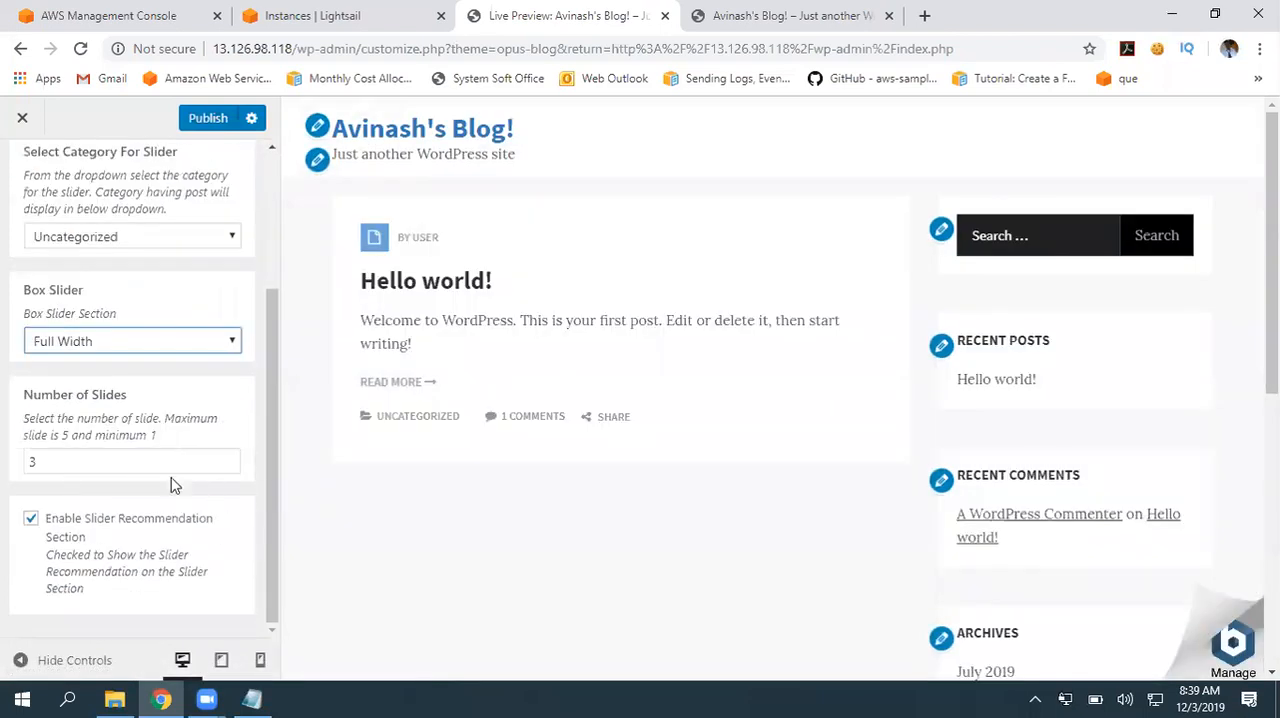
double_click(137, 462)
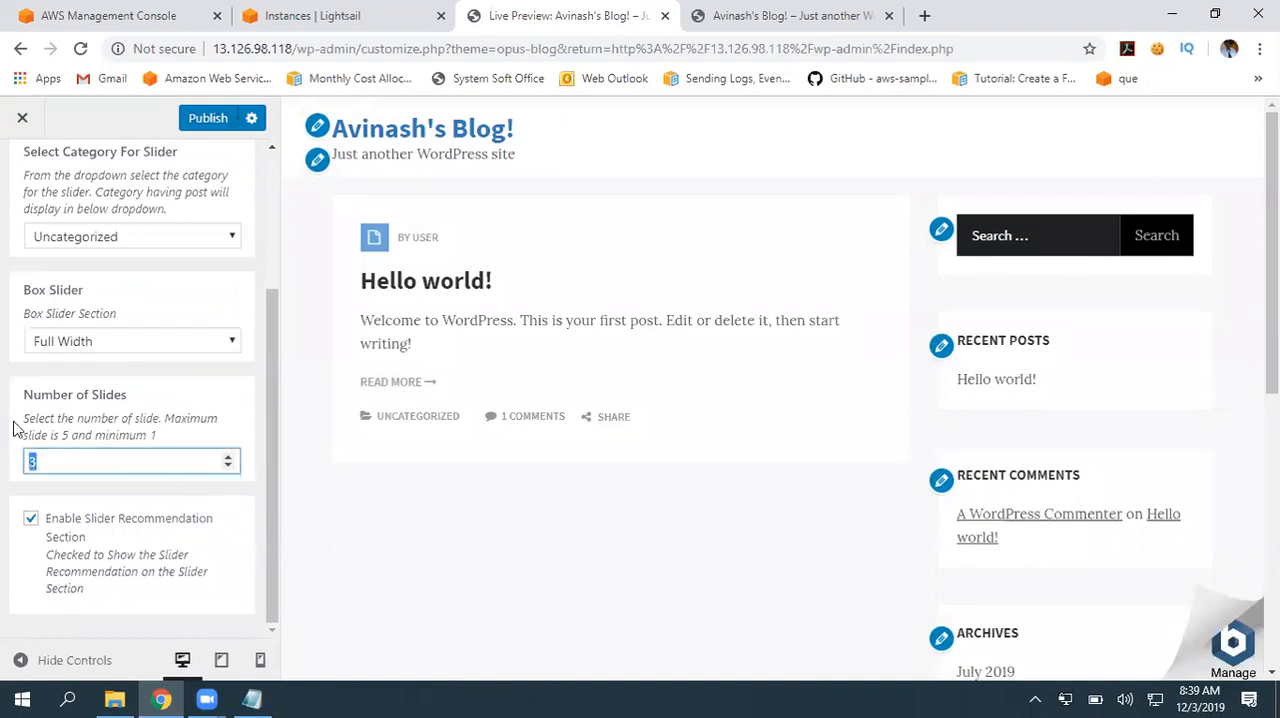
click(23, 117)
click(730, 172)
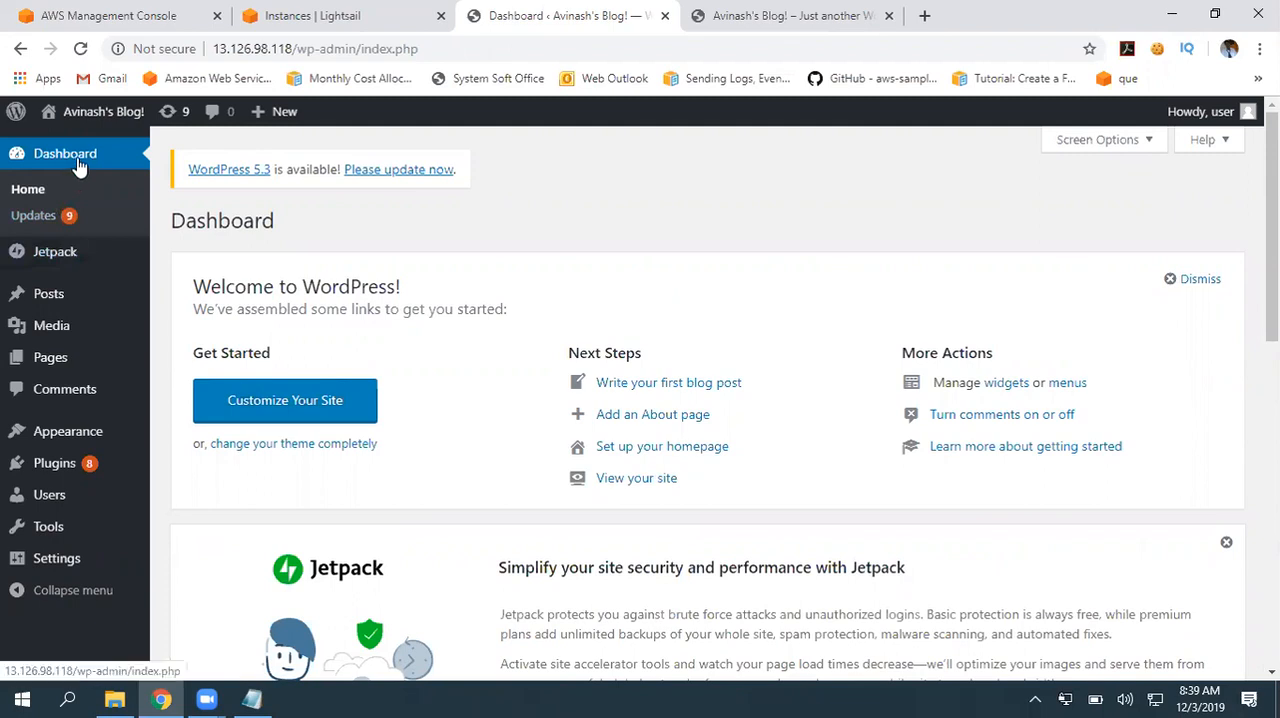
Reopen the site customizer from the dashboard and upload GIT.png from the Desktop as a new header image
click(320, 400)
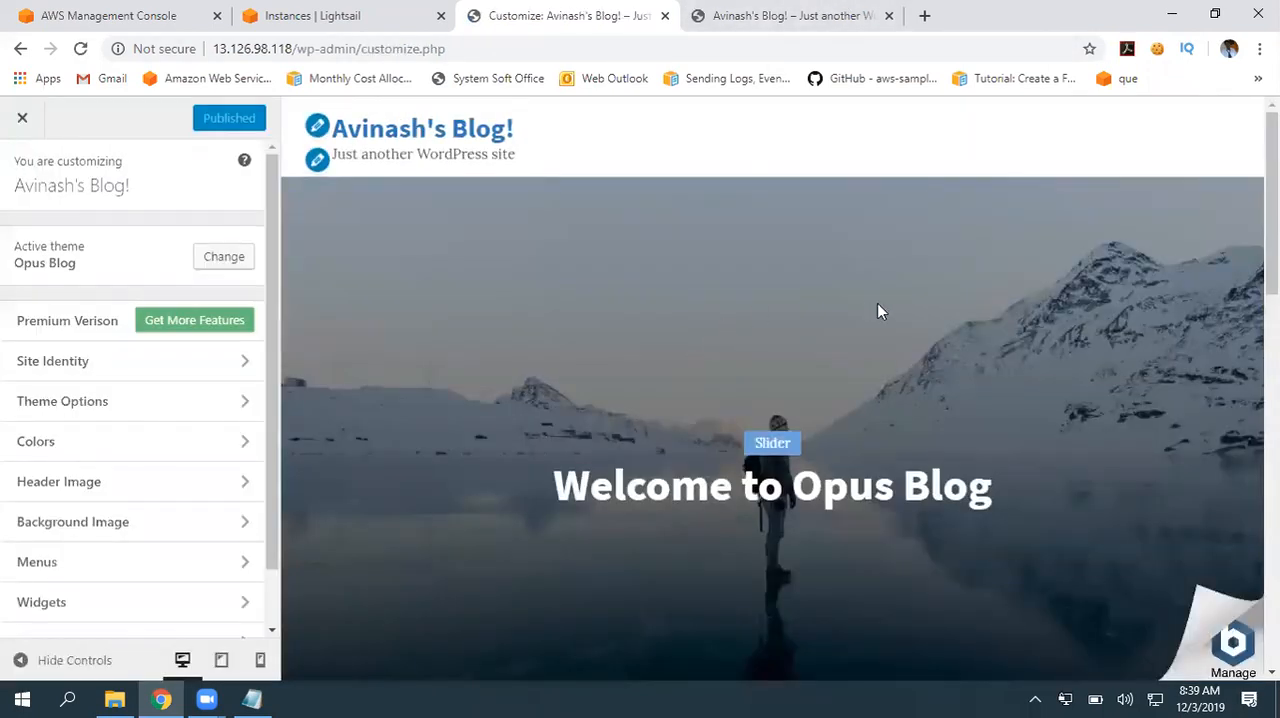
scroll(891, 315, down, 3)
scroll(812, 337, down, 4)
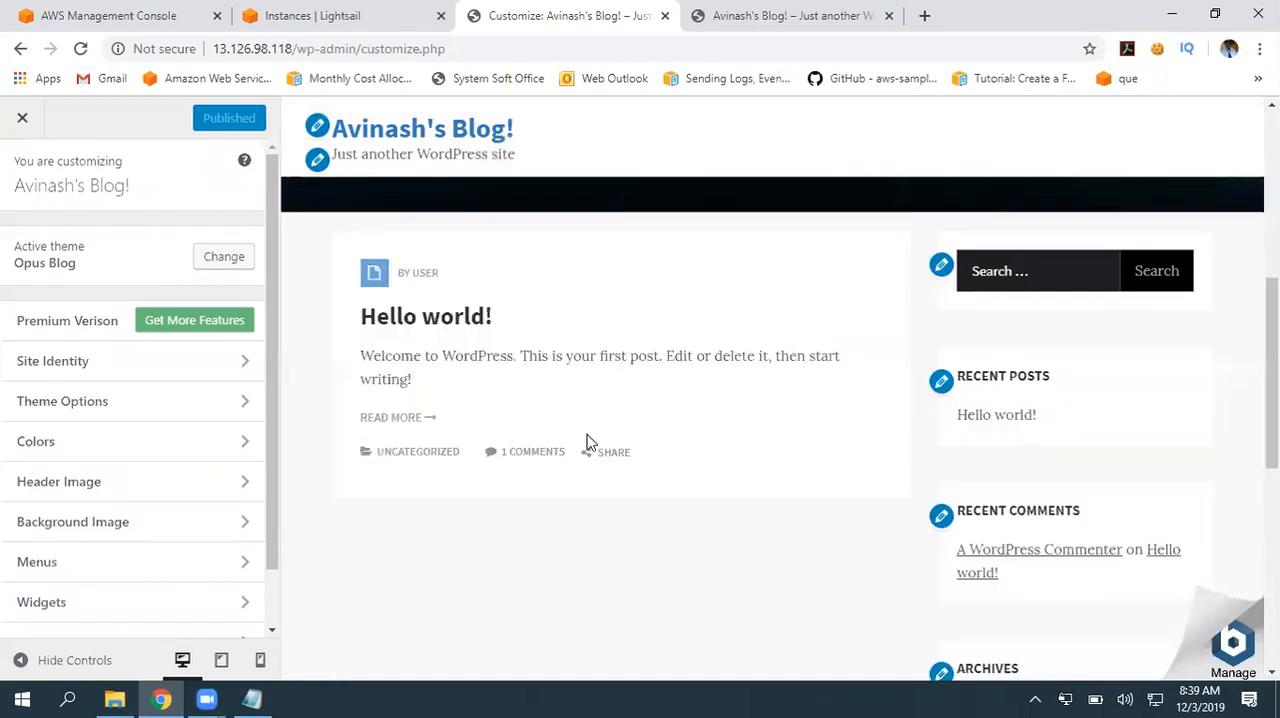
scroll(716, 403, down, 4)
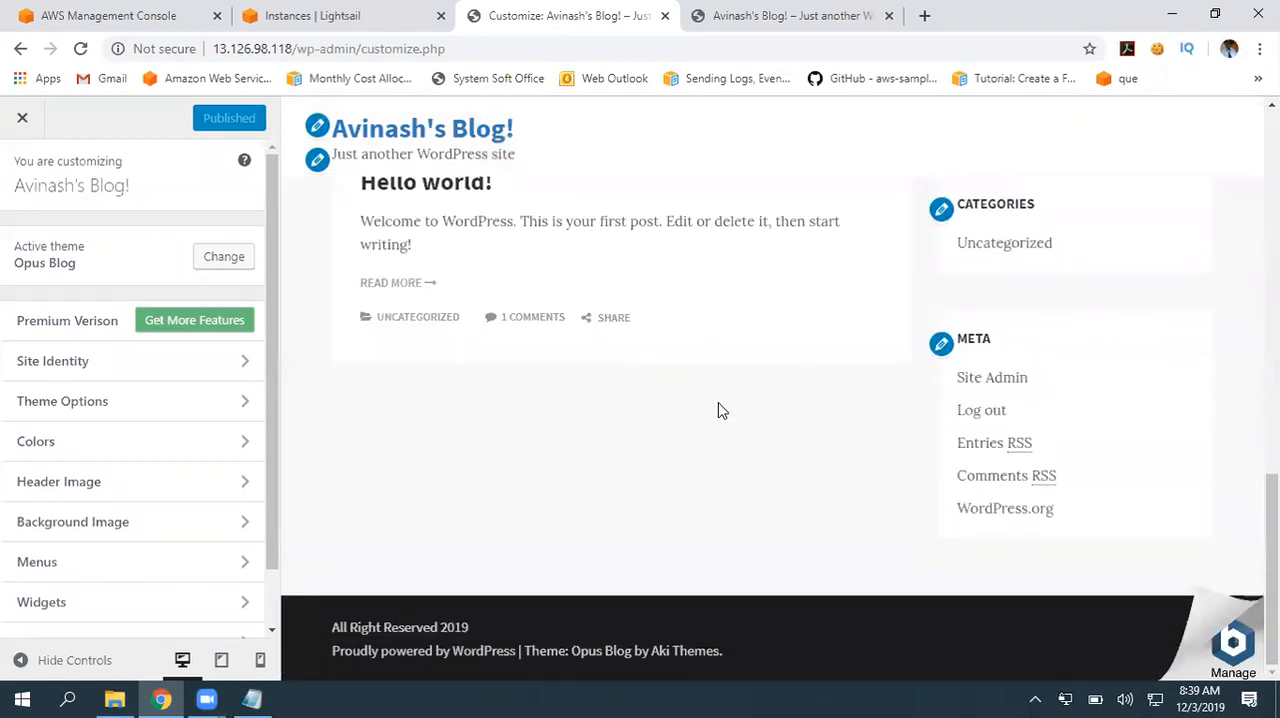
scroll(718, 410, up, 10)
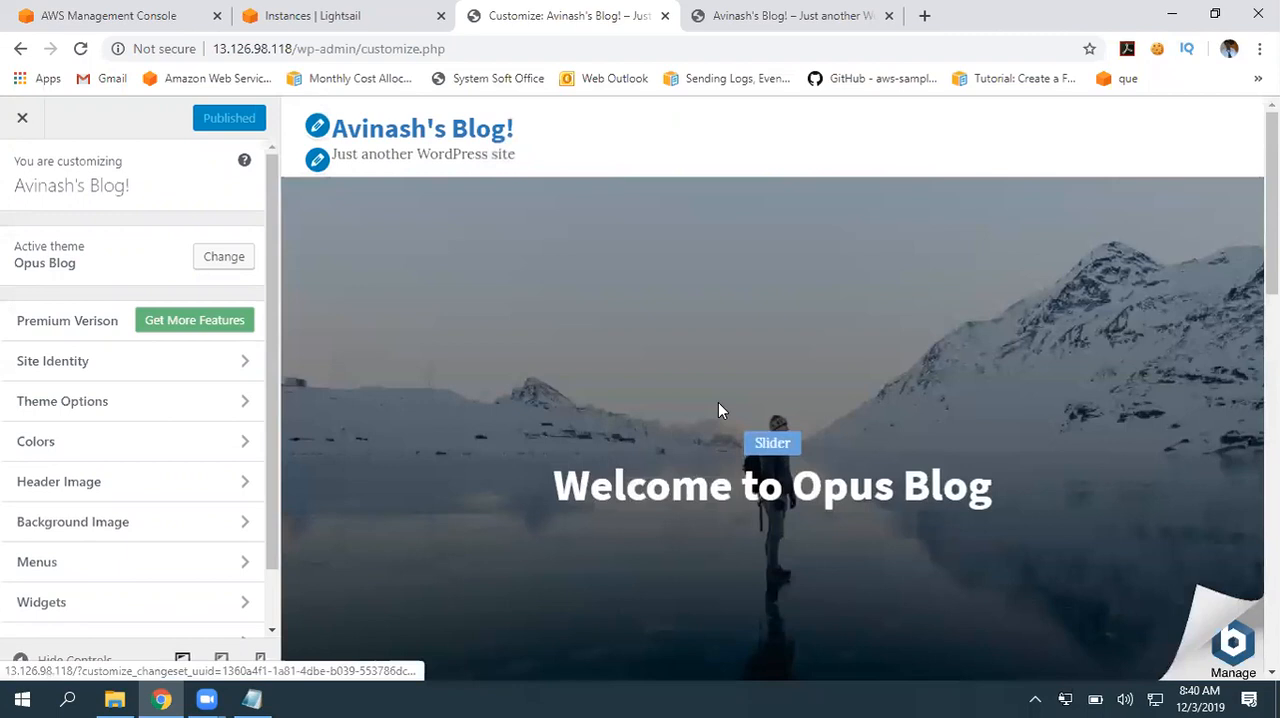
click(130, 490)
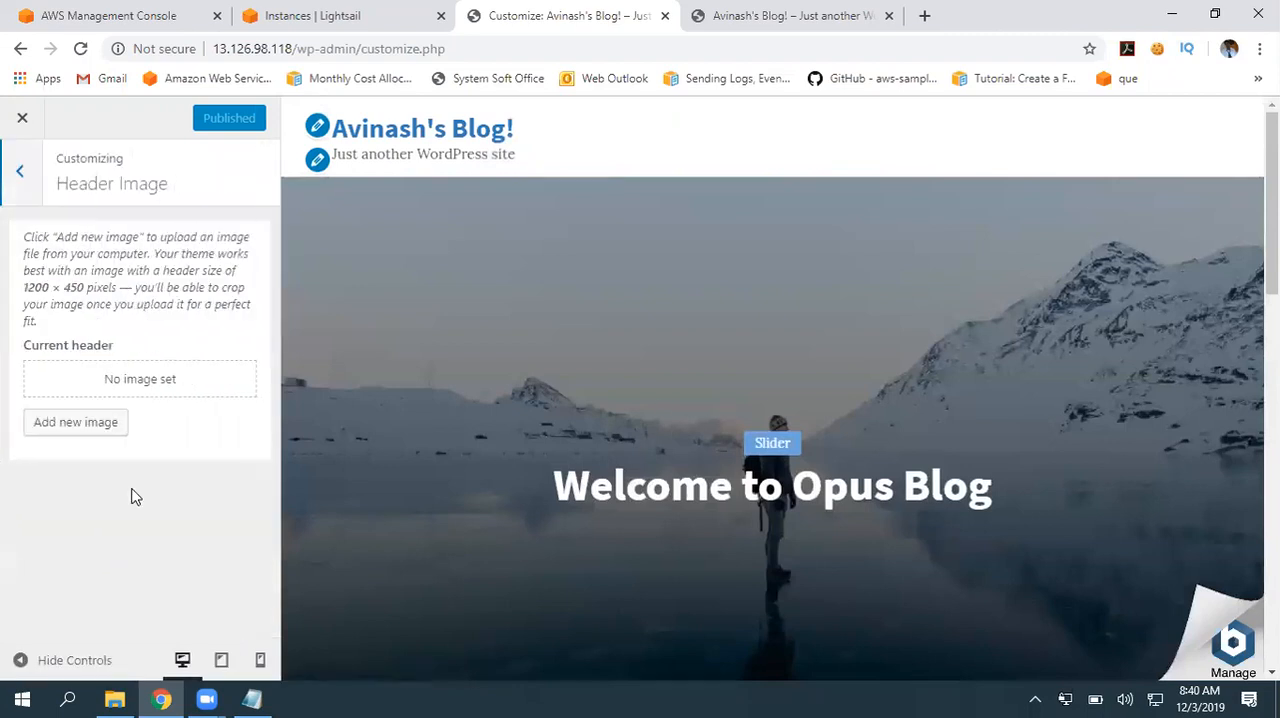
click(94, 424)
click(612, 427)
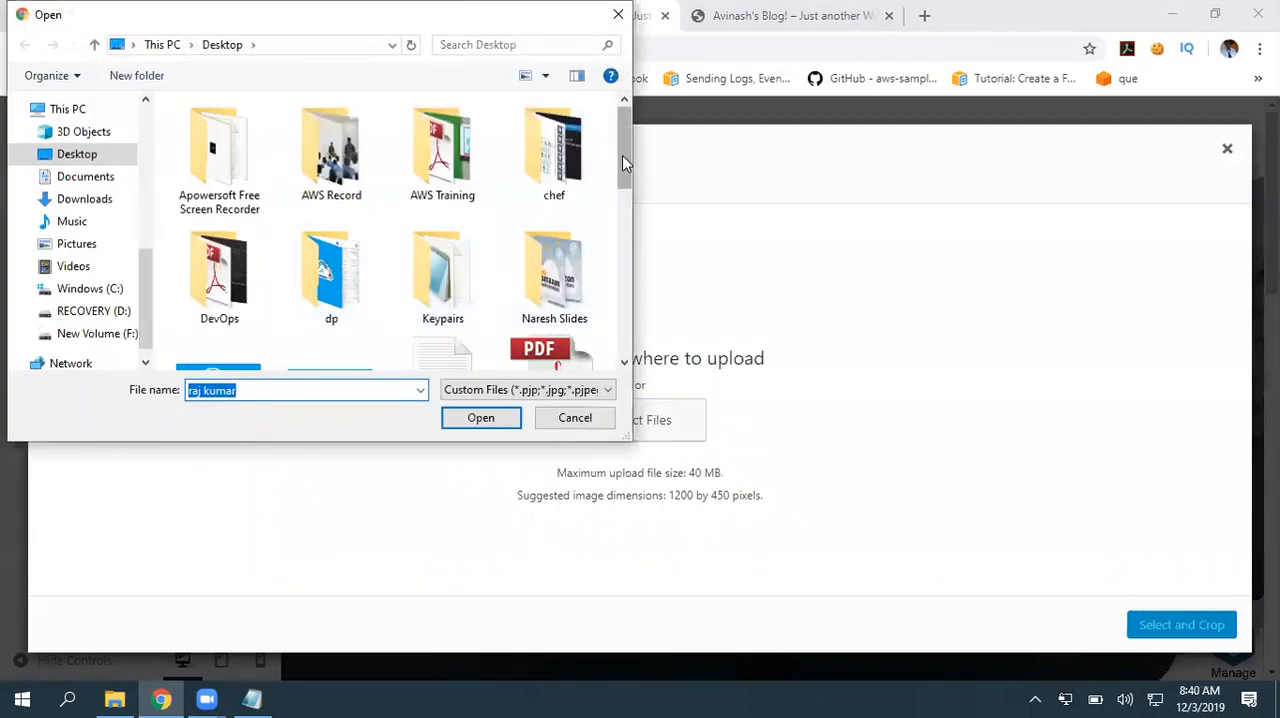
scroll(450, 170, down, 5)
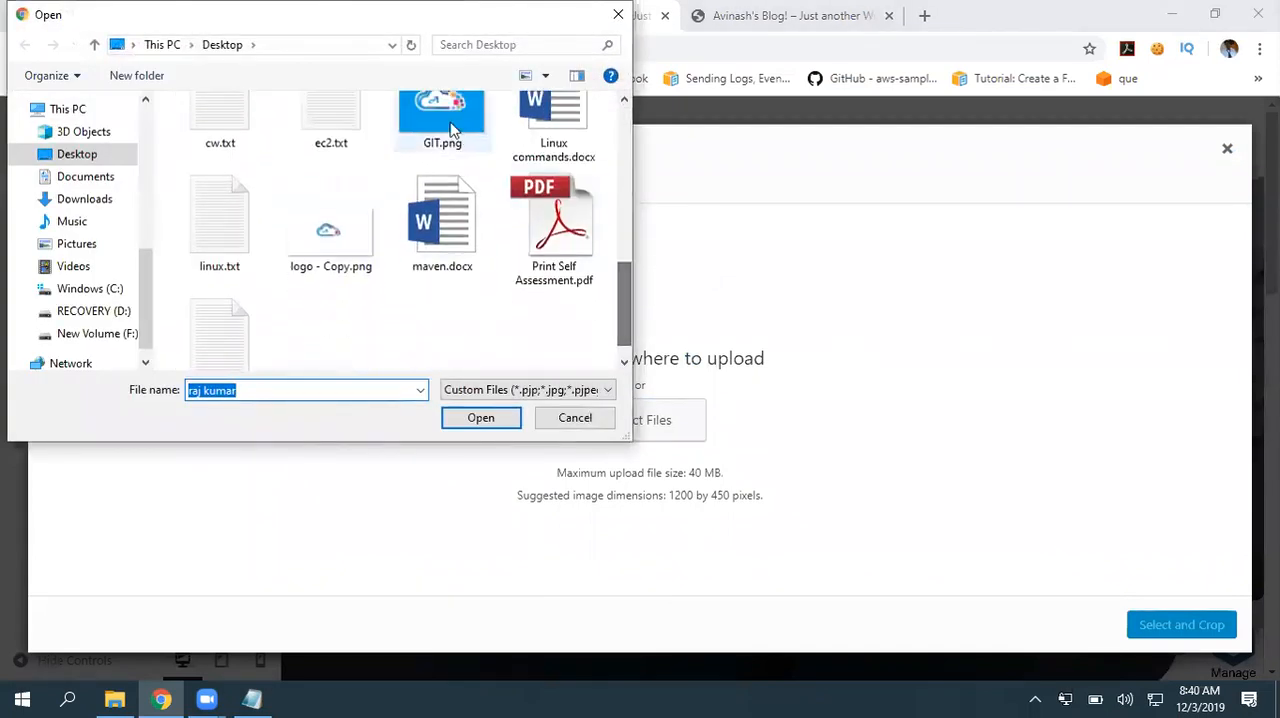
click(442, 150)
click(480, 418)
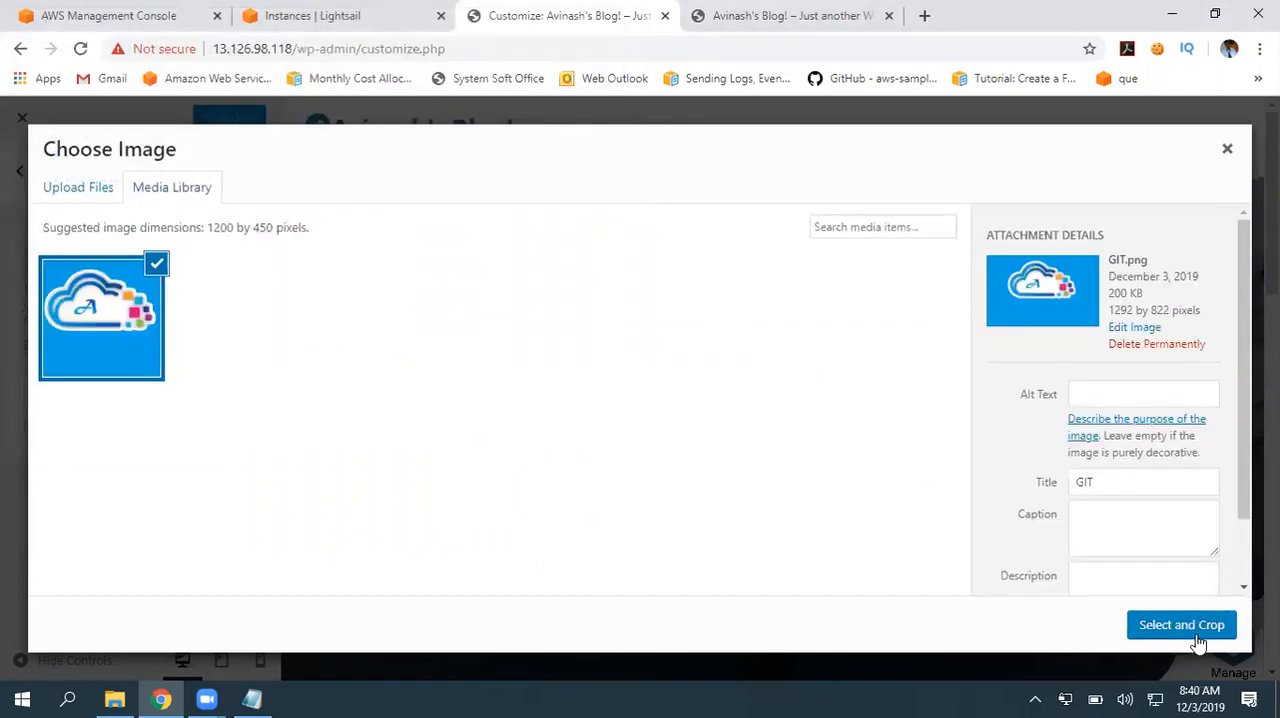
Crop the uploaded image around the cloud logo, set it as the header image and publish the change
click(1199, 640)
drag(748, 300, 750, 318)
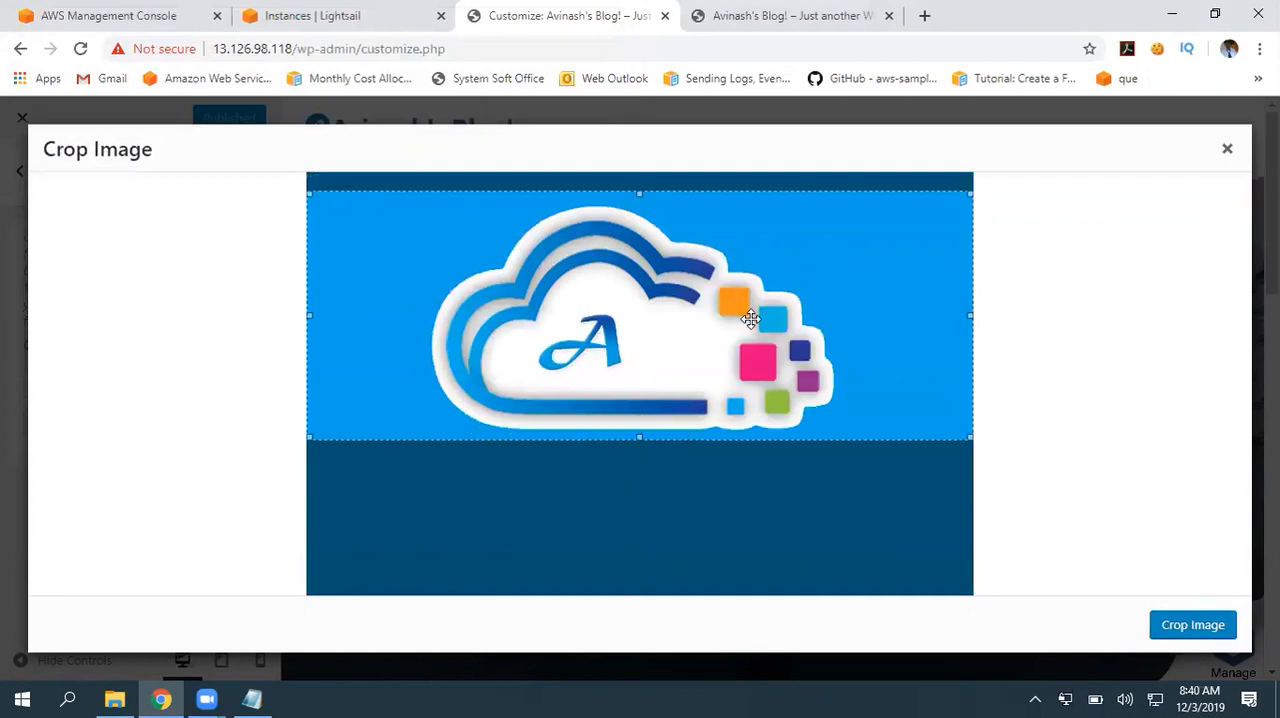
click(1212, 632)
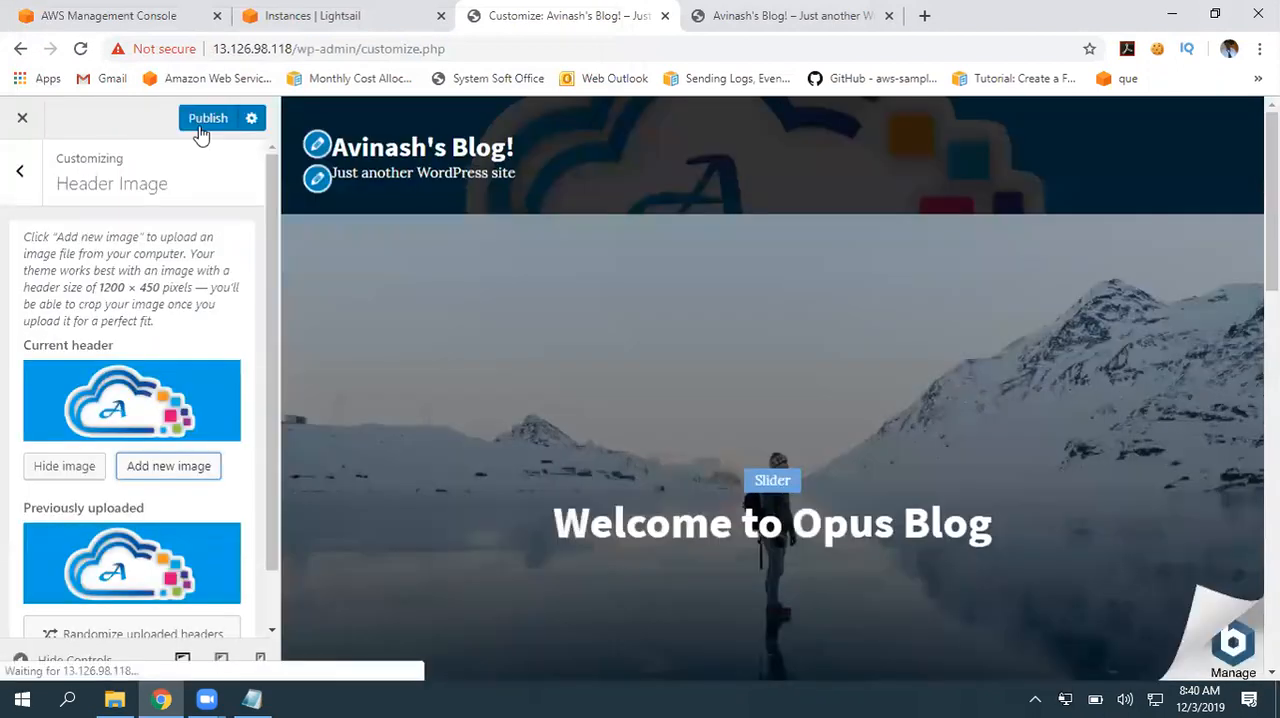
click(211, 127)
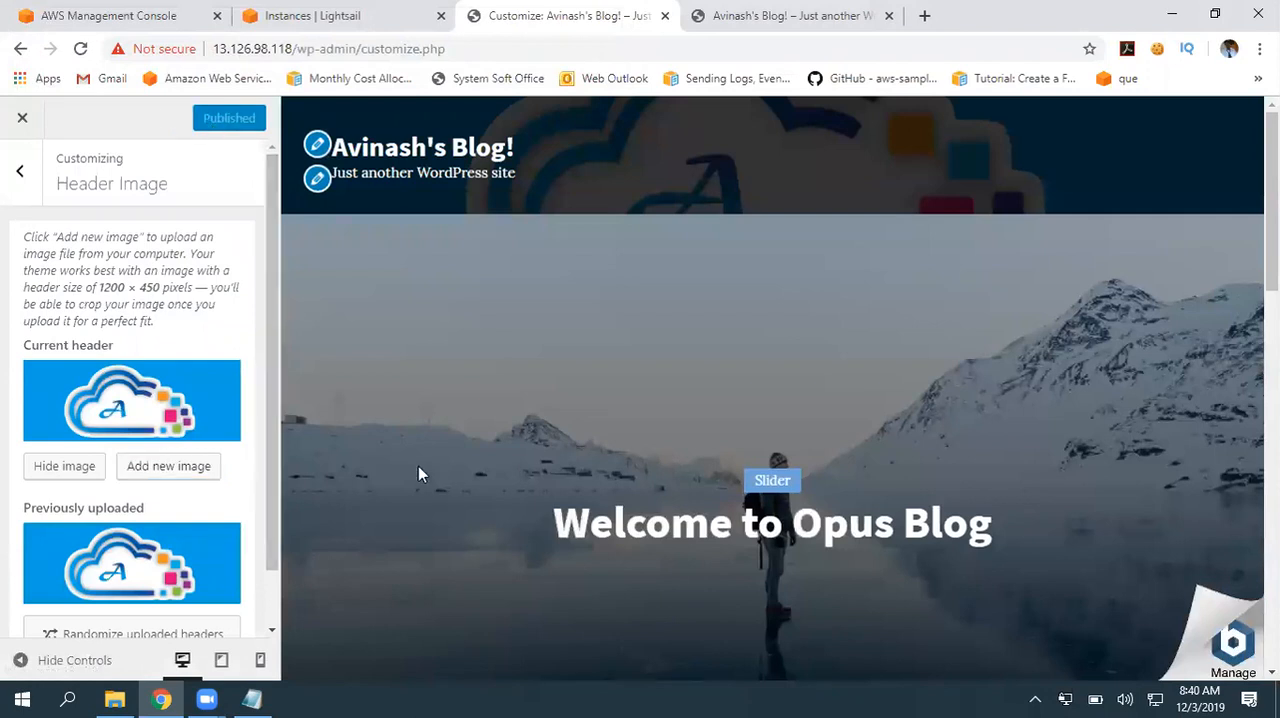
Reload the public site and look through the homepage with the new header image
click(815, 15)
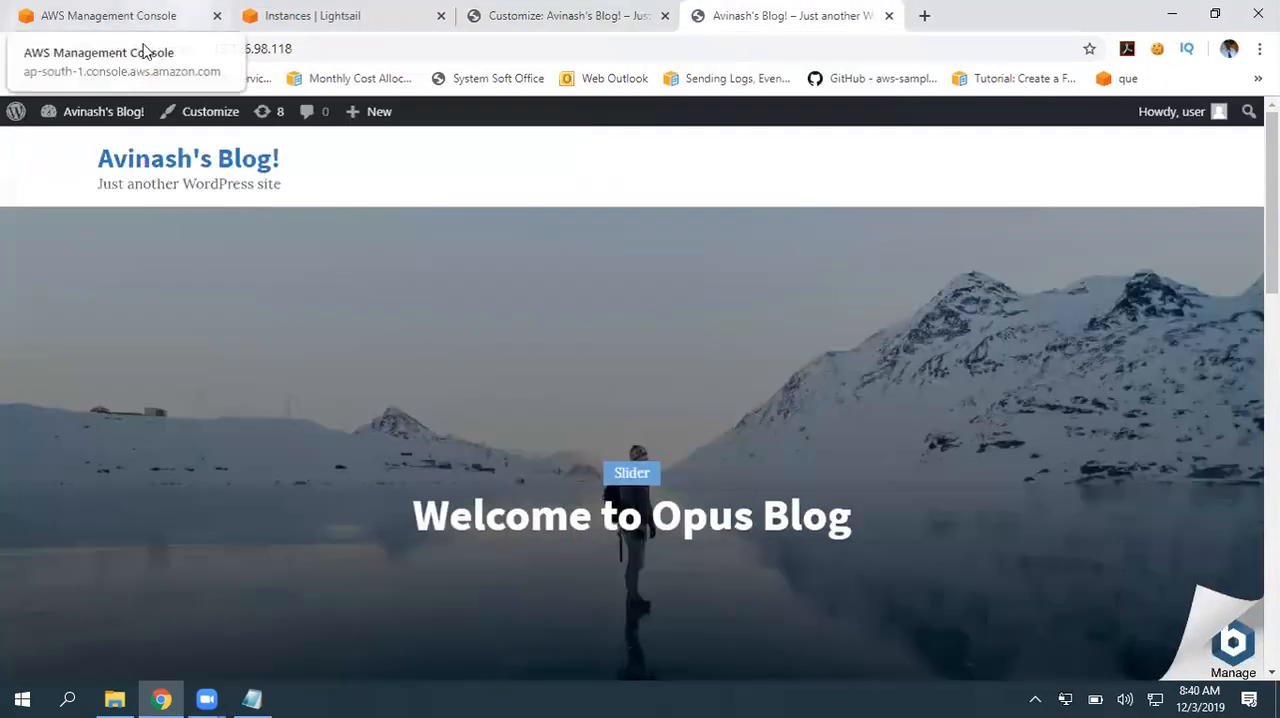
click(81, 48)
scroll(800, 350, down, 5)
scroll(800, 380, up, 5)
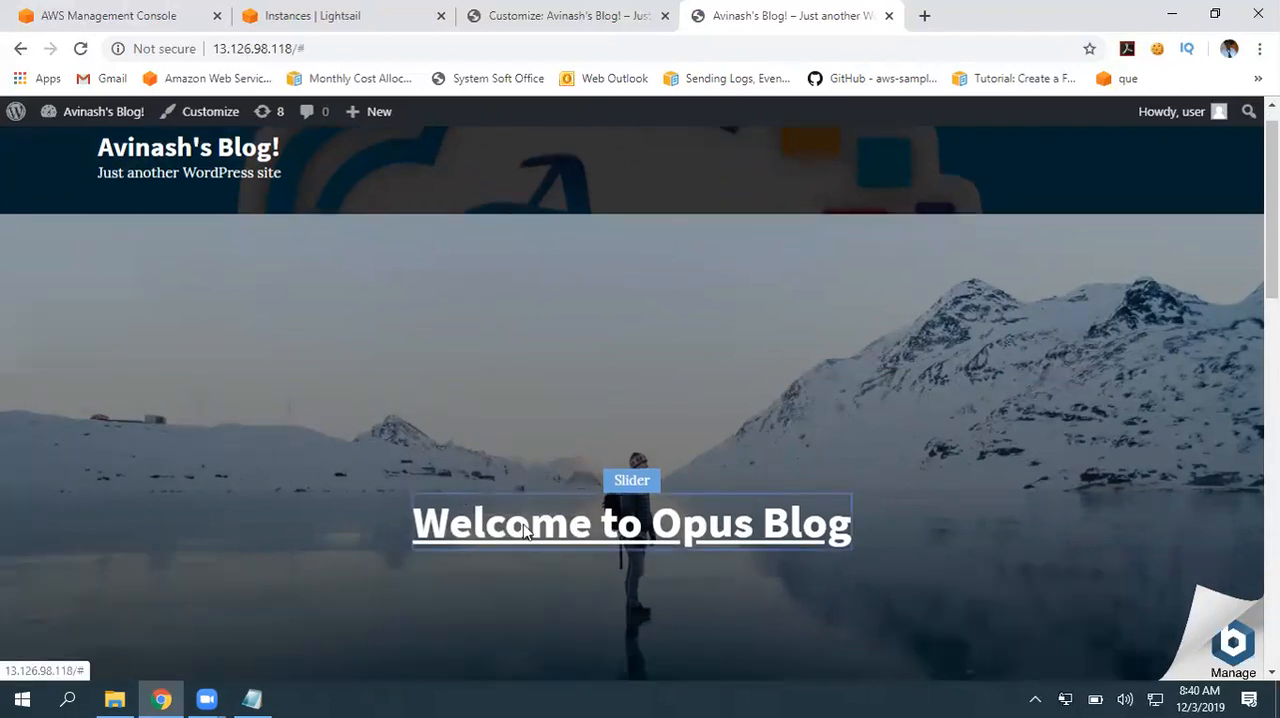
scroll(603, 491, down, 6)
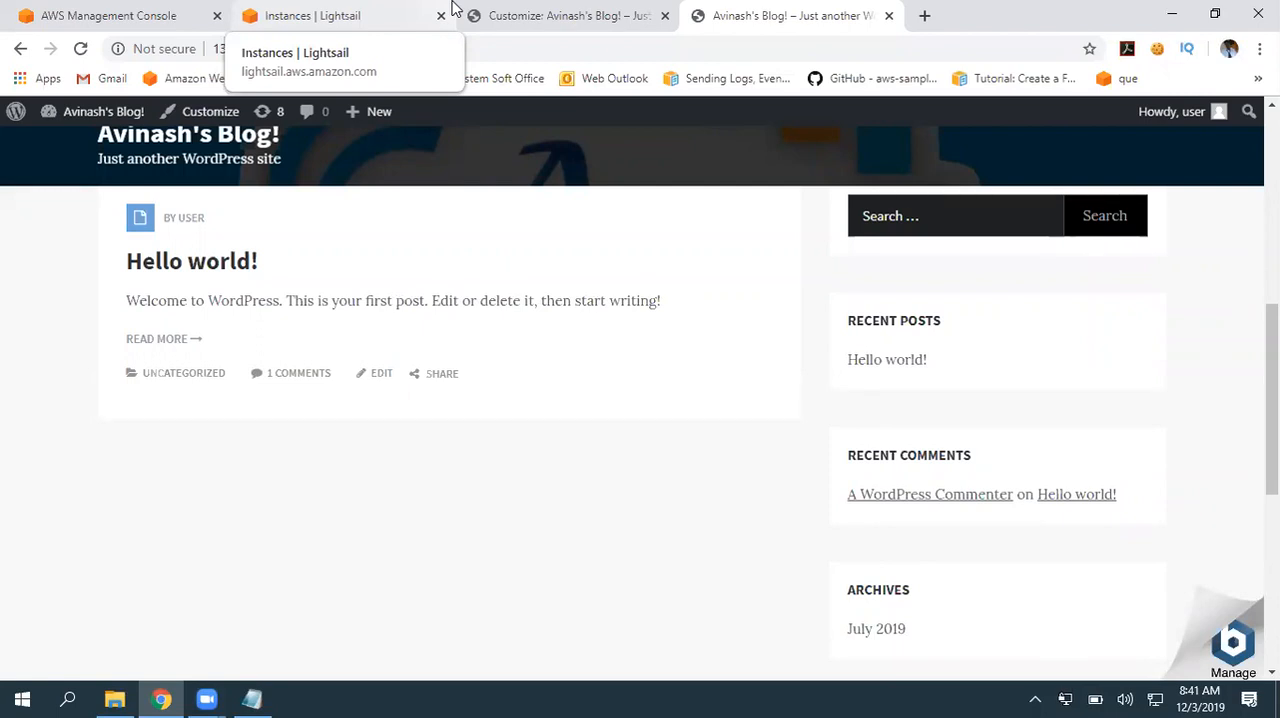
scroll(603, 374, up, 5)
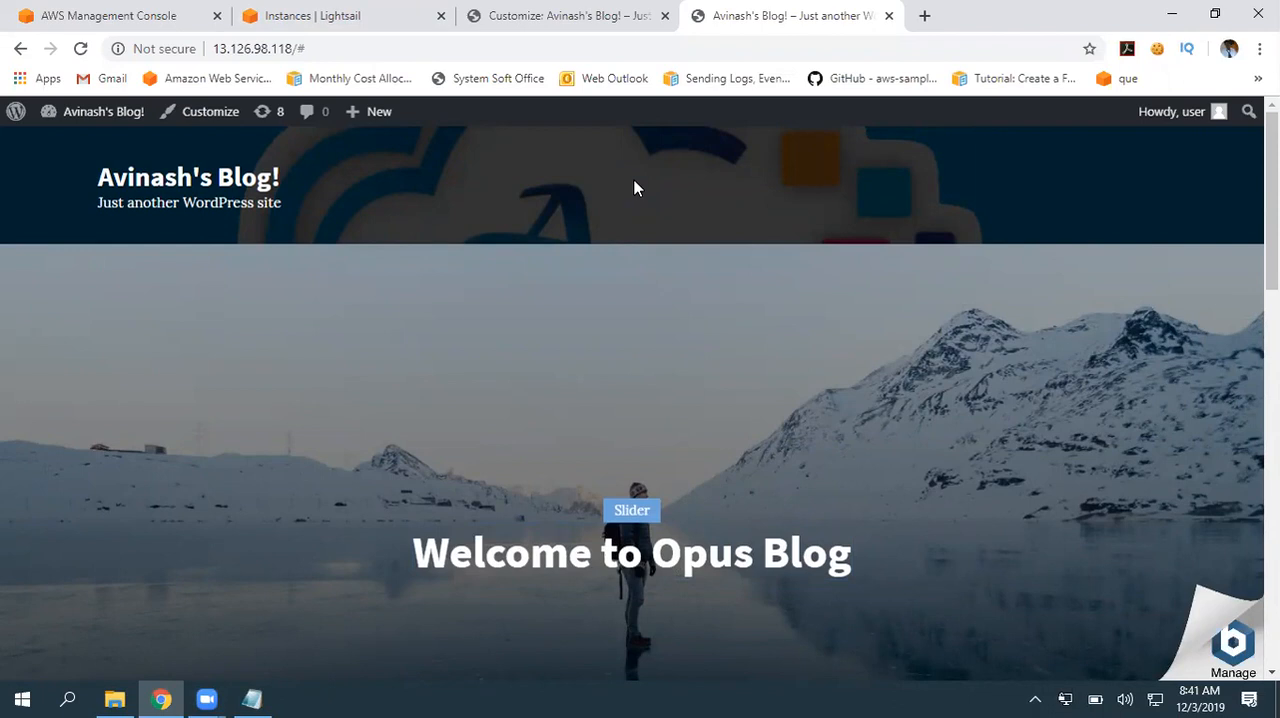
Close the customizer and public site tabs to return to the Lightsail instances page
click(629, 12)
click(664, 15)
click(665, 15)
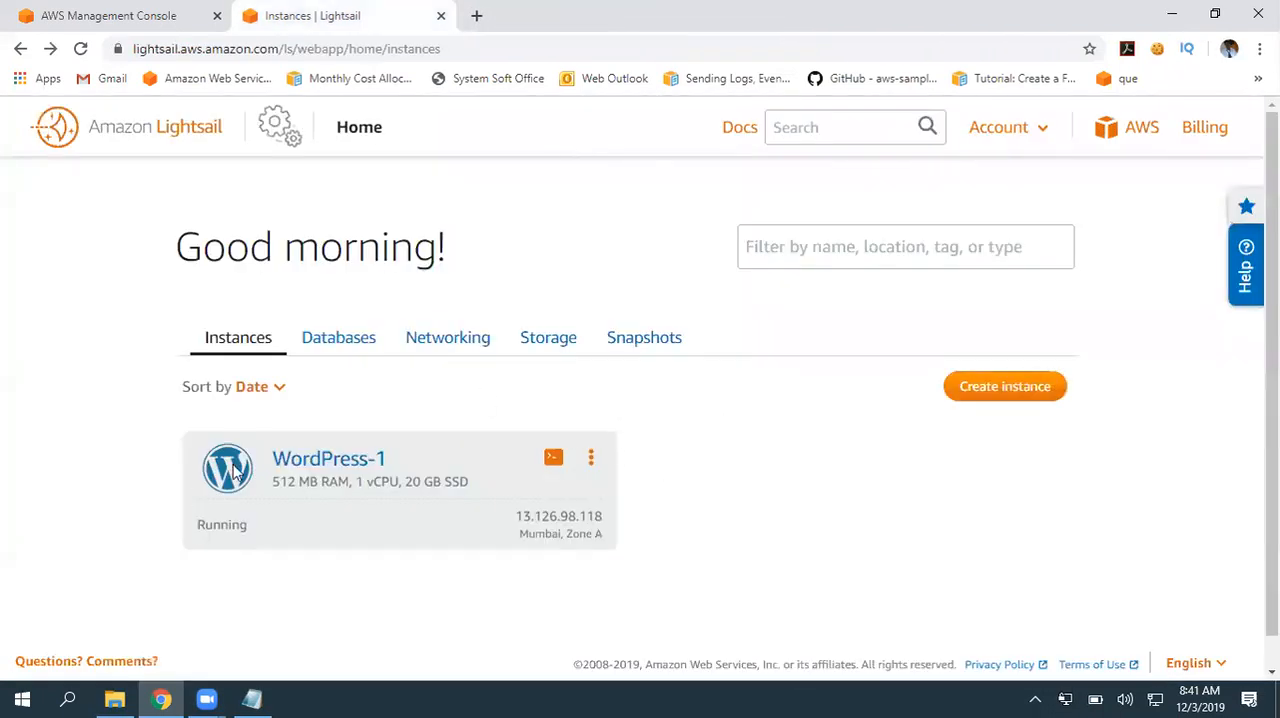
Review the Lightsail home page, pointing out the greeting and the public IP address of the WordPress-1 instance
drag(251, 268, 500, 260)
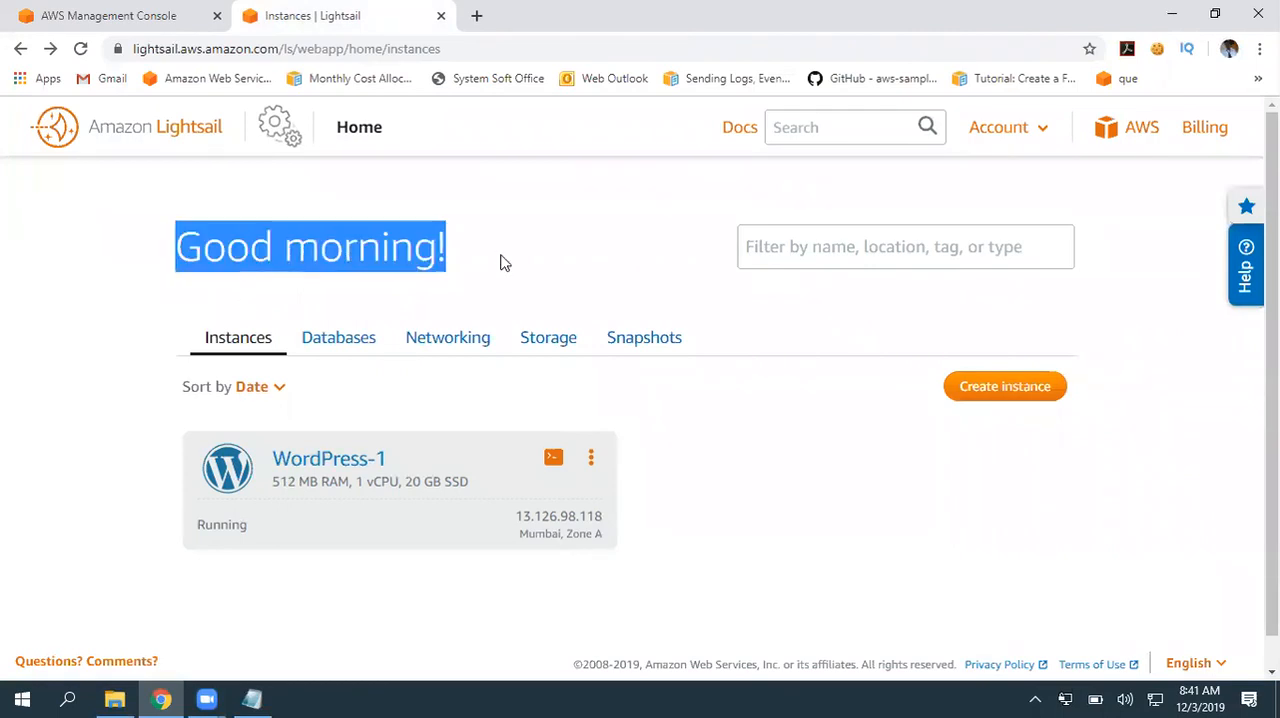
click(776, 436)
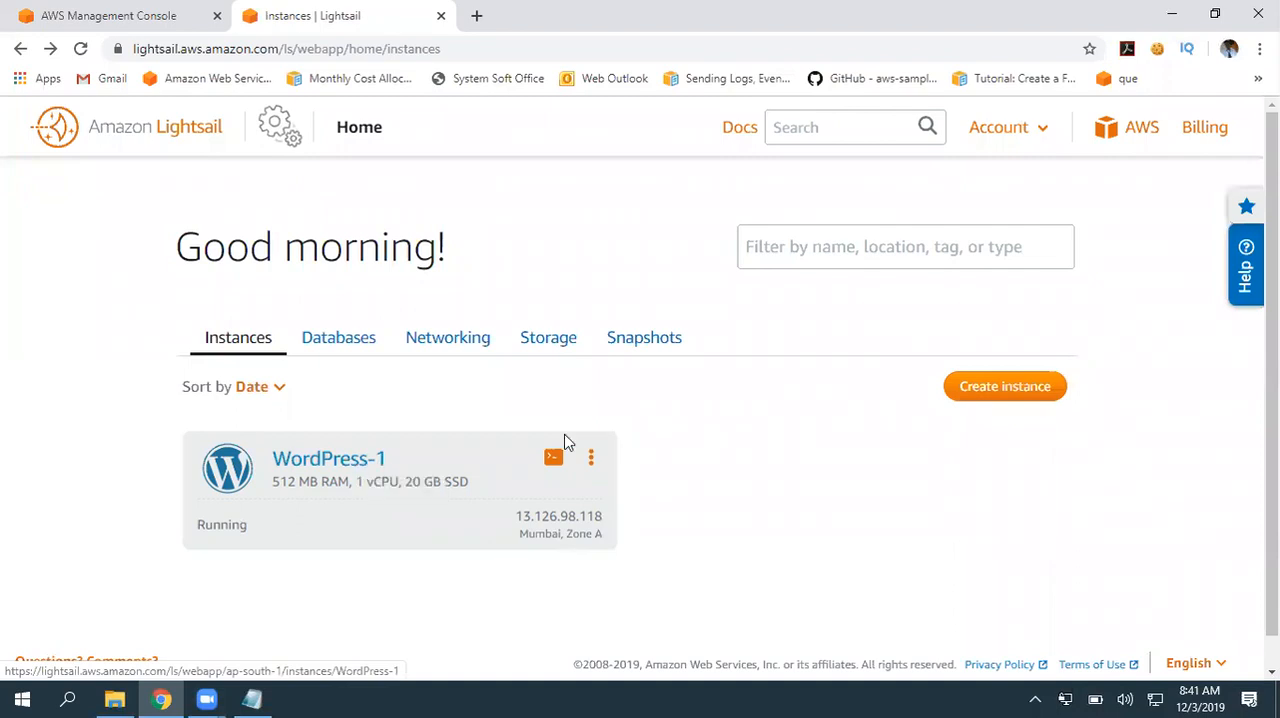
triple_click(286, 244)
click(568, 584)
drag(514, 520, 606, 517)
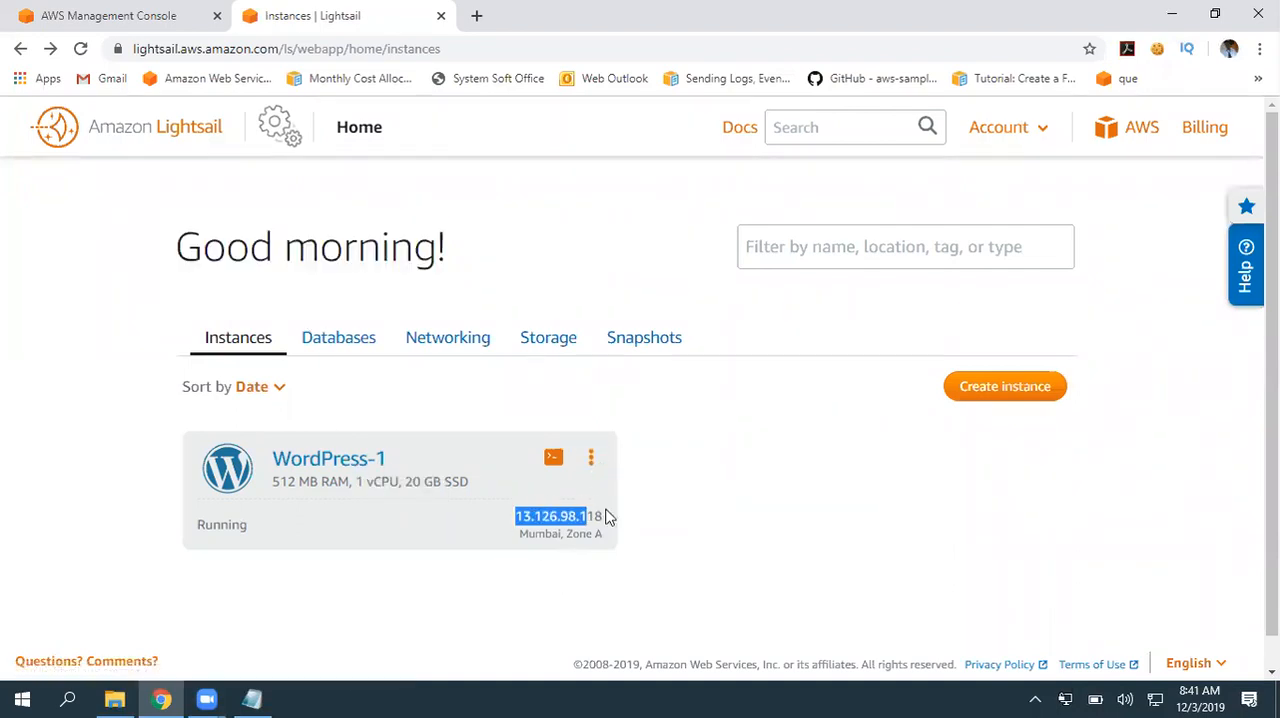
click(840, 513)
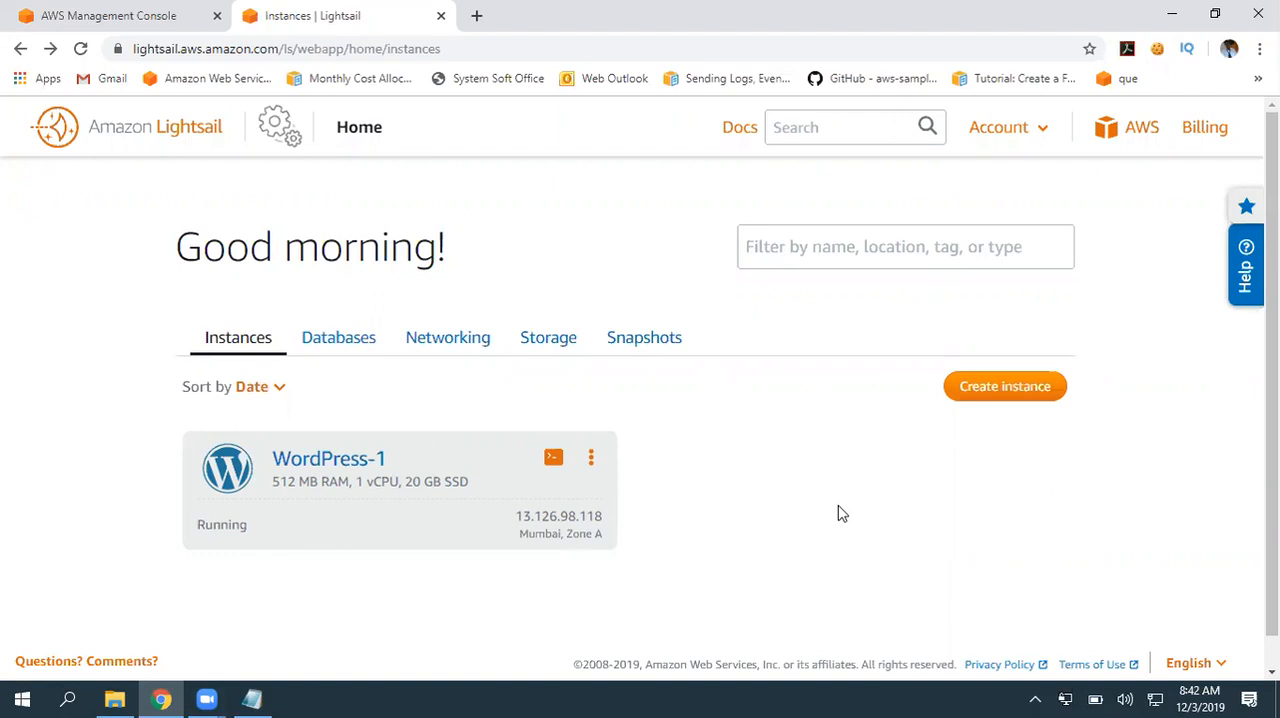
Switch to the cli.txt notes in Notepad and delete all the existing text
click(258, 697)
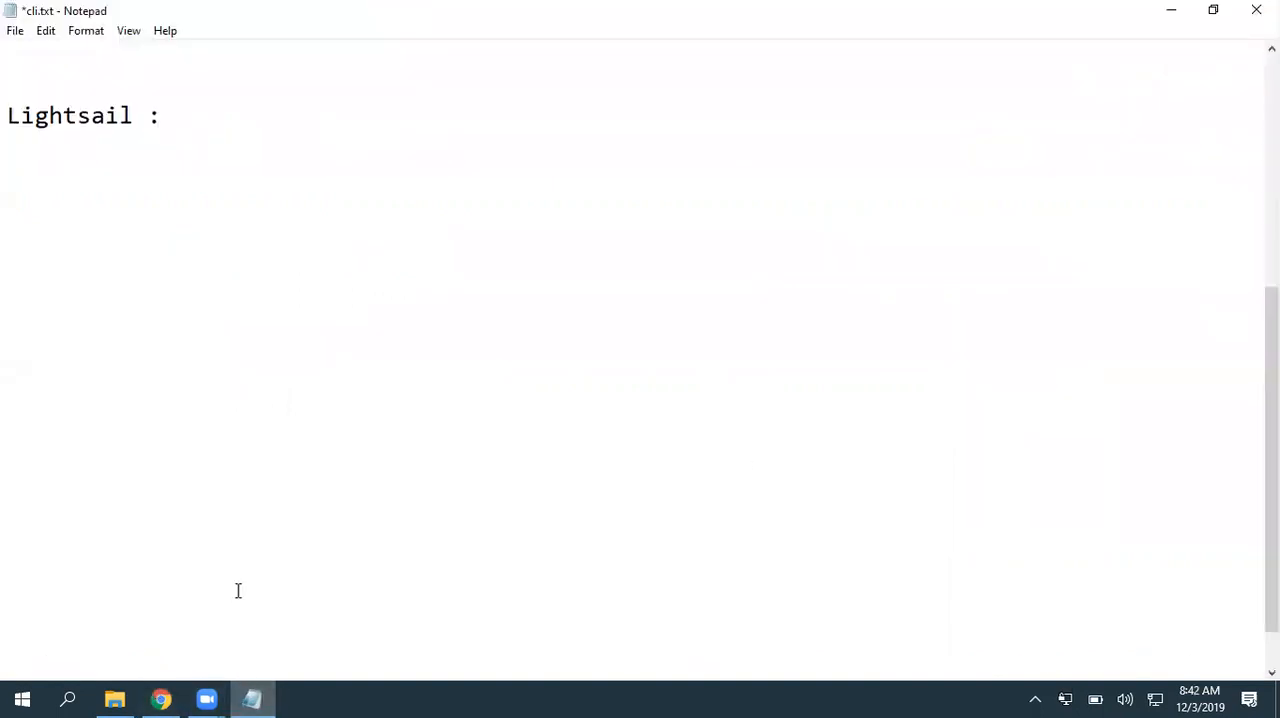
click(157, 697)
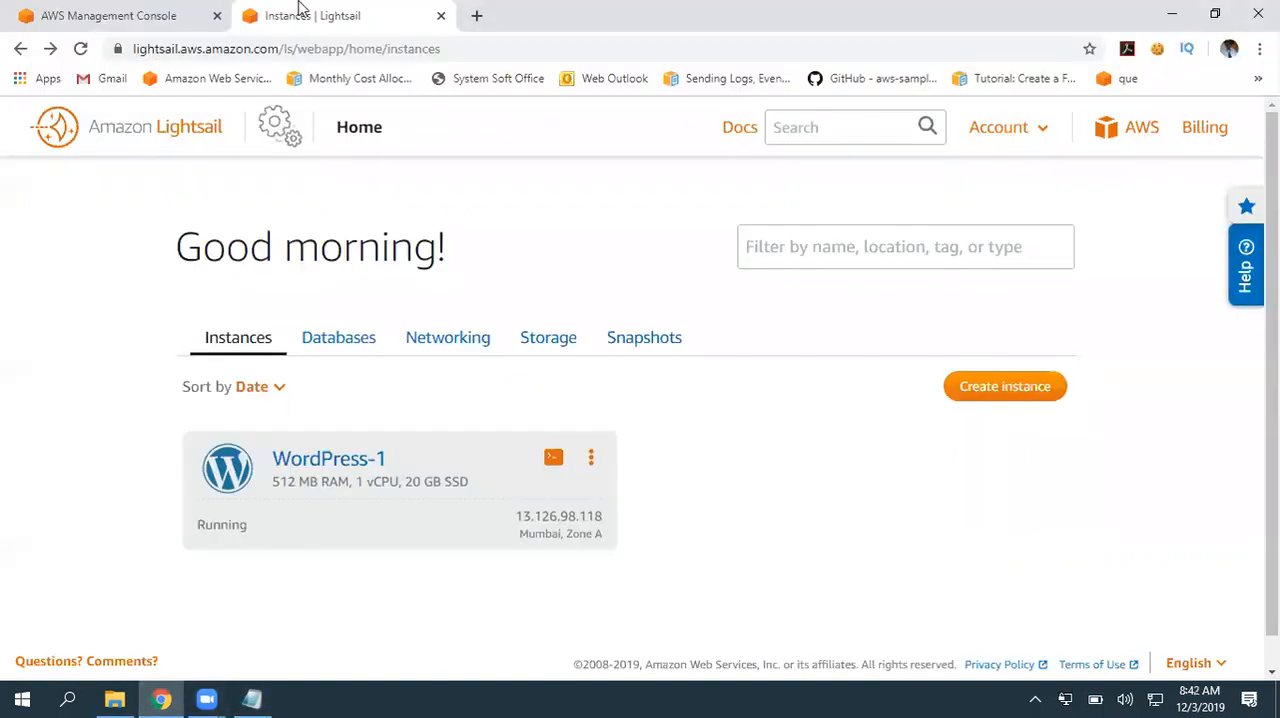
click(254, 697)
key(ctrl+a)
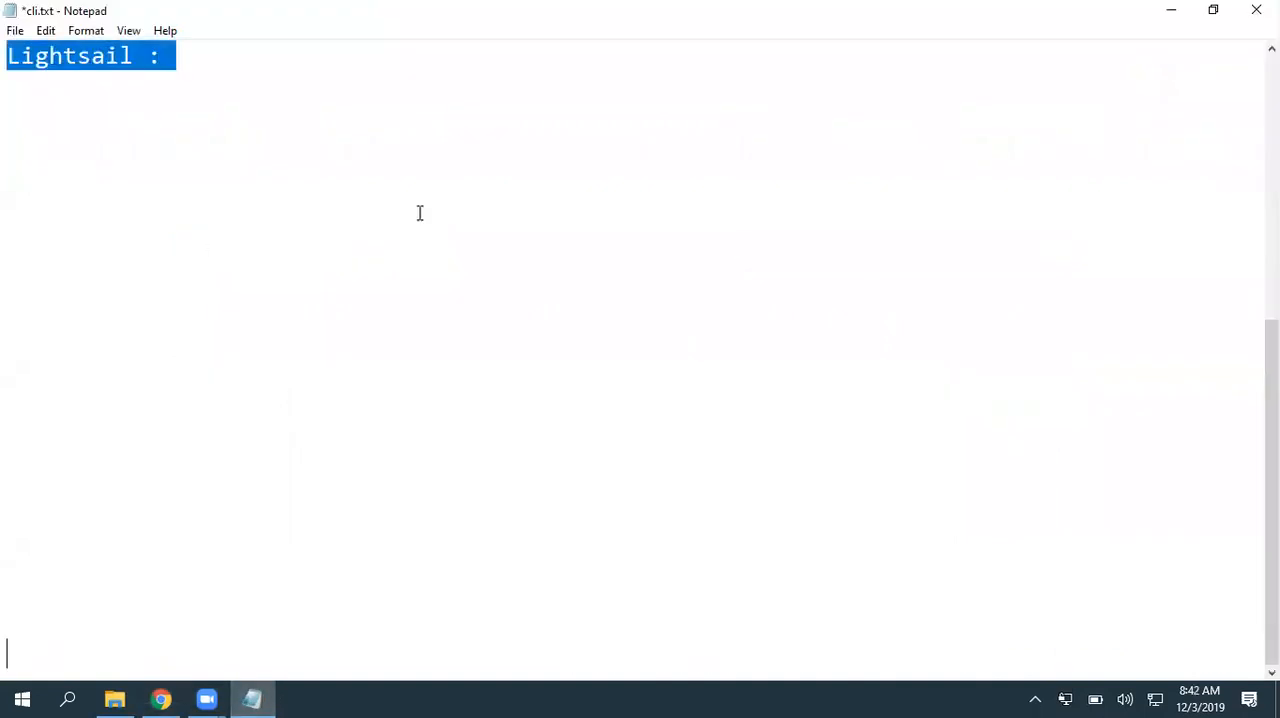
key(BackSpace)
text(Launch an )
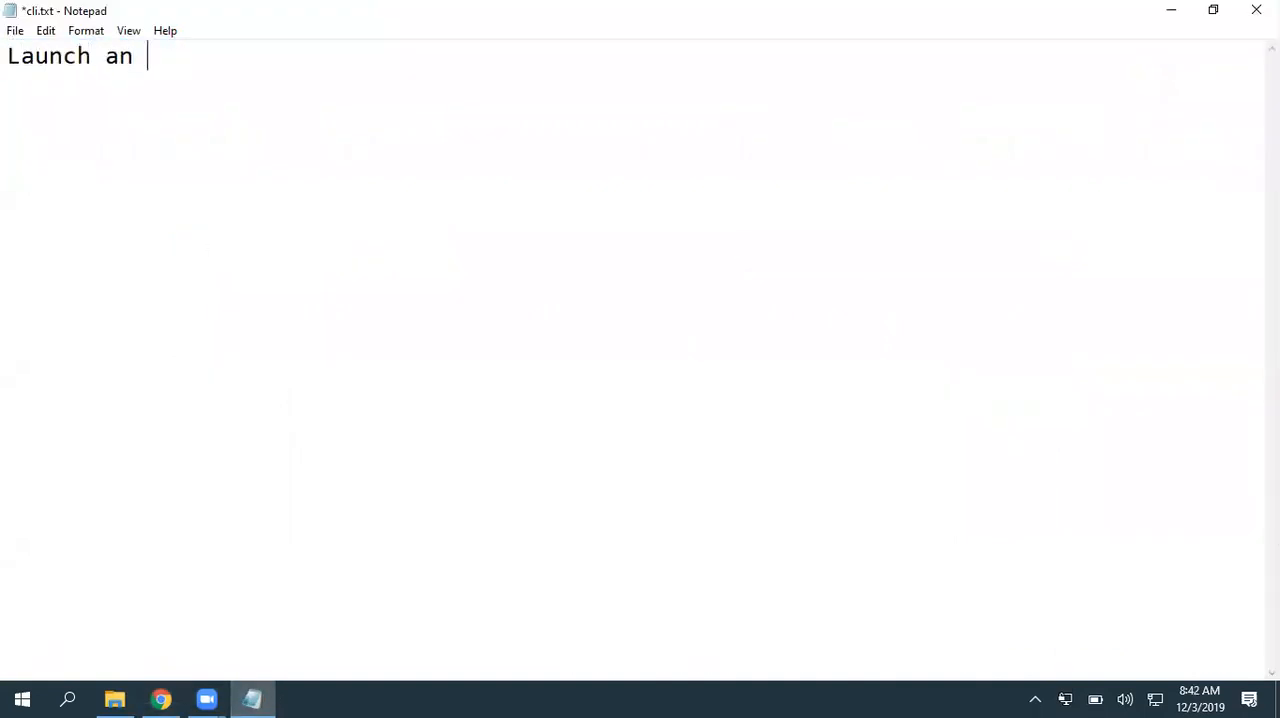
text(e)
key(BackSpace)
key(BackSpace)
key(BackSpace)
key(BackSpace)
key(BackSpace)
key(BackSpace)
key(BackSpace)
key(BackSpace)
key(BackSpace)
key(BackSpace)
key(BackSpace)
Write the first note as 'Using "Run Command" install httpd and deliver a website' and save the file
text(Using "")
key(Left)
text(Run Command)
key(Right)
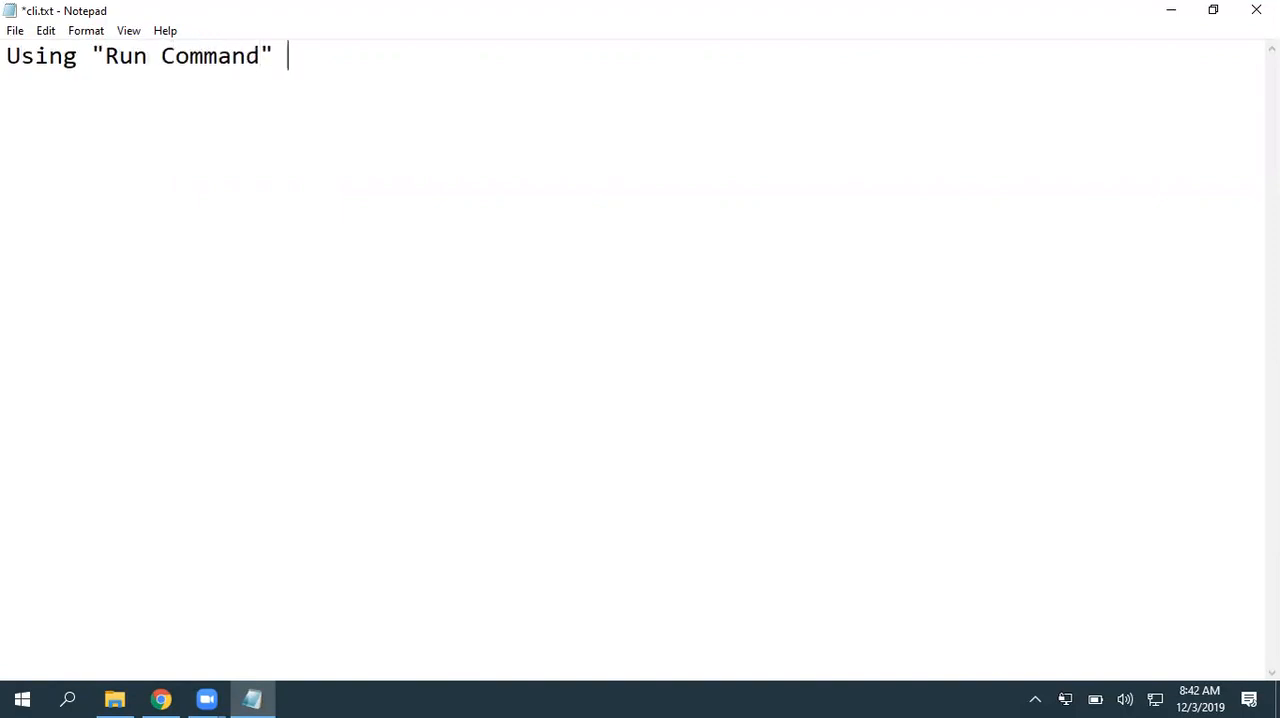
text(install httpd and deliver a website)
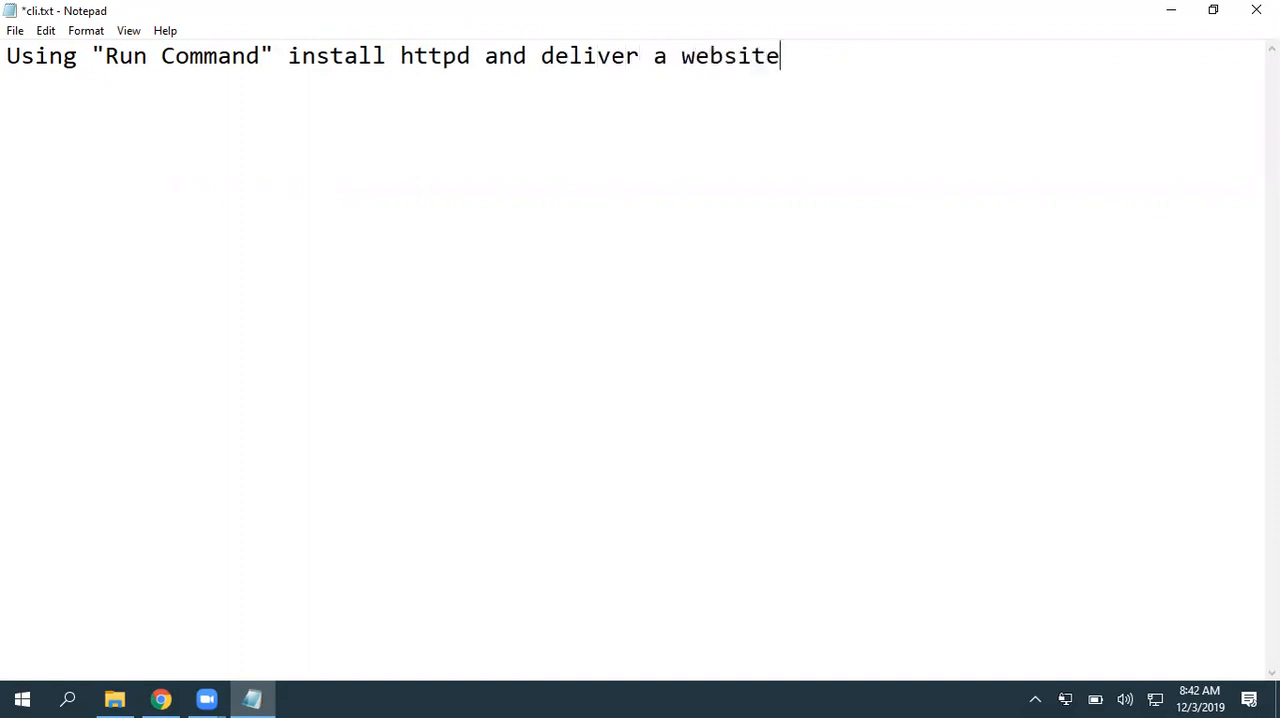
key(Return)
key(Return)
key(ctrl+s)
Duplicate the httpd note as a second note below it
text(Using)
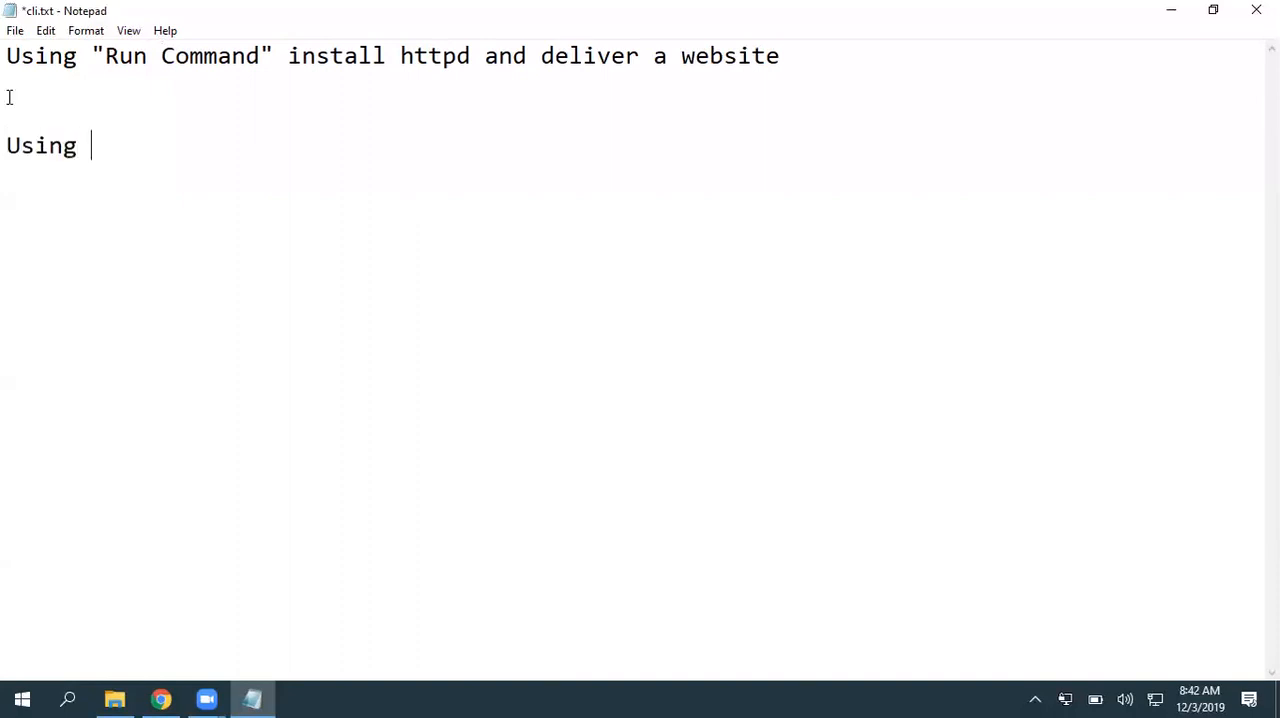
drag(8, 57, 790, 60)
key(ctrl+c)
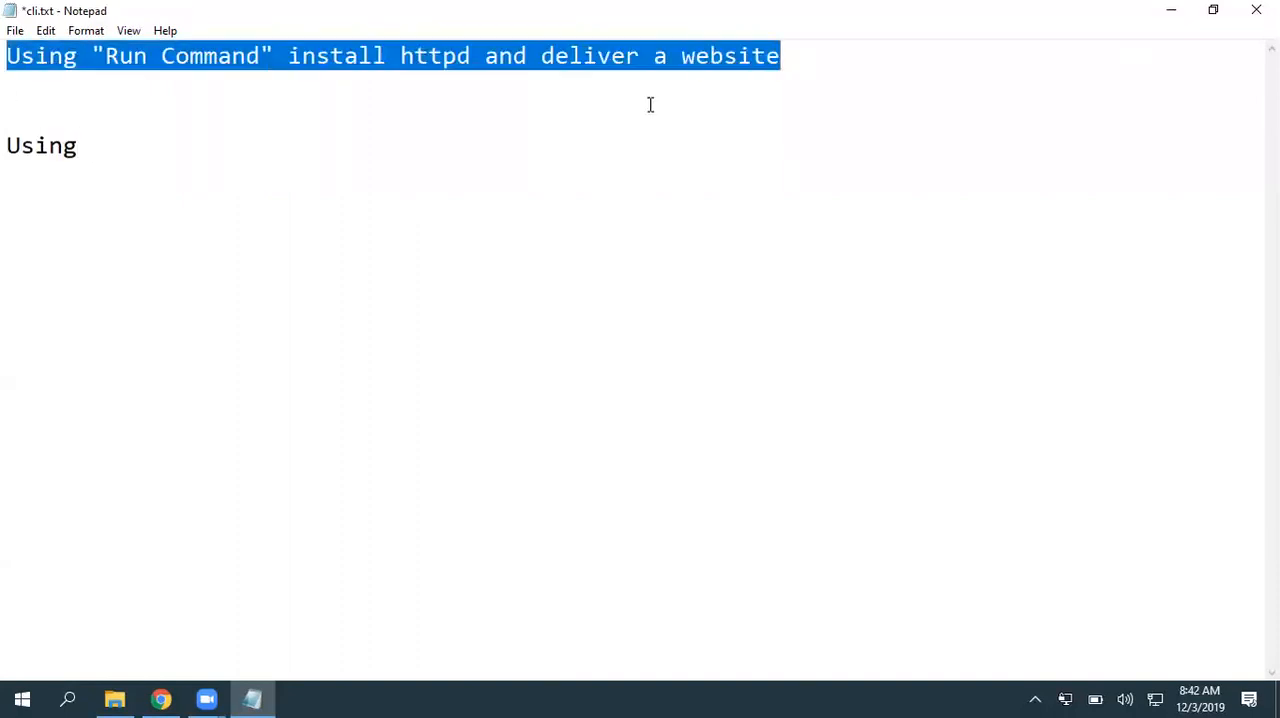
drag(92, 150, 6, 155)
key(ctrl+v)
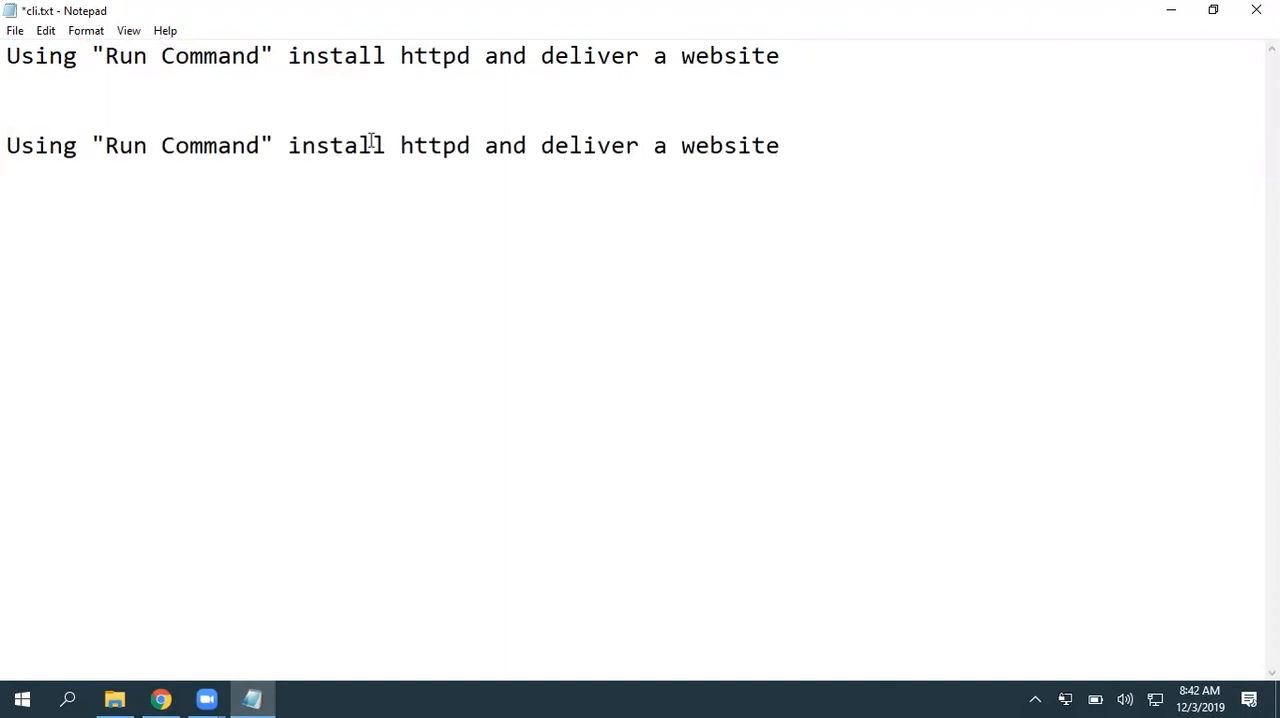
Replace the second note's ending after "install" with "any application in windows instance.", save, and remove the extra blank line above it
drag(402, 146, 782, 143)
text(an)
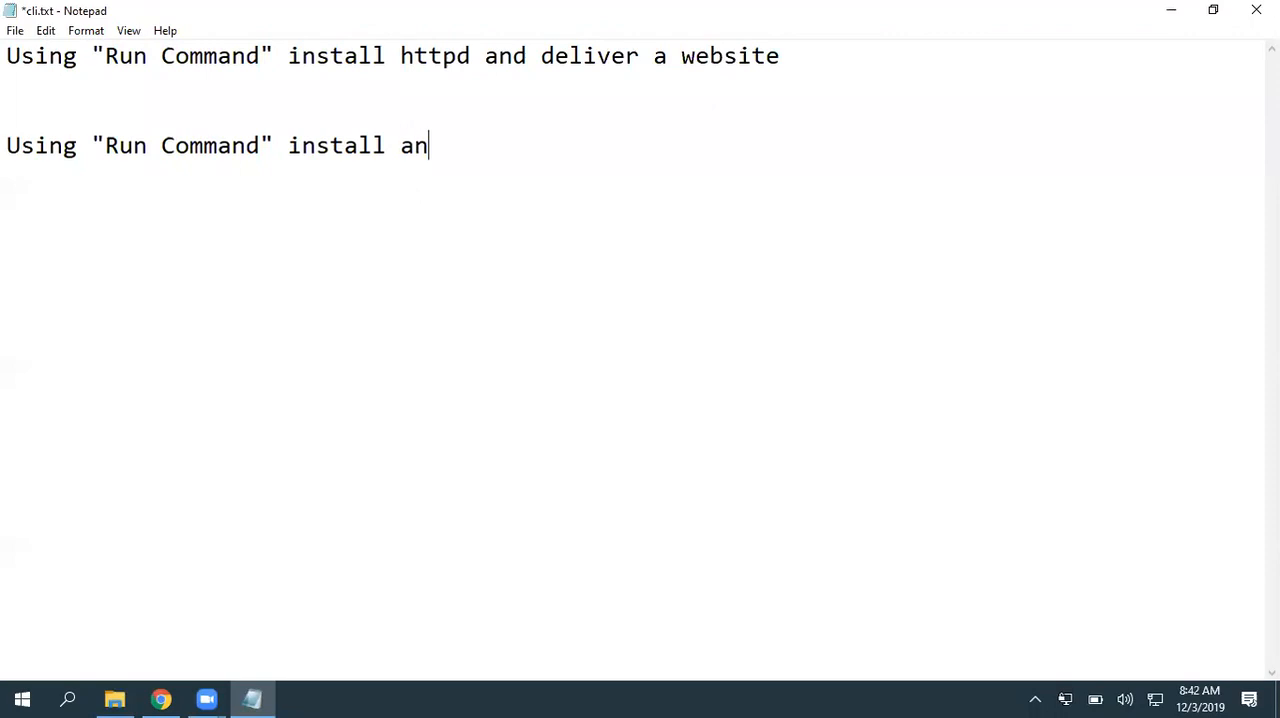
text(y applicatio)
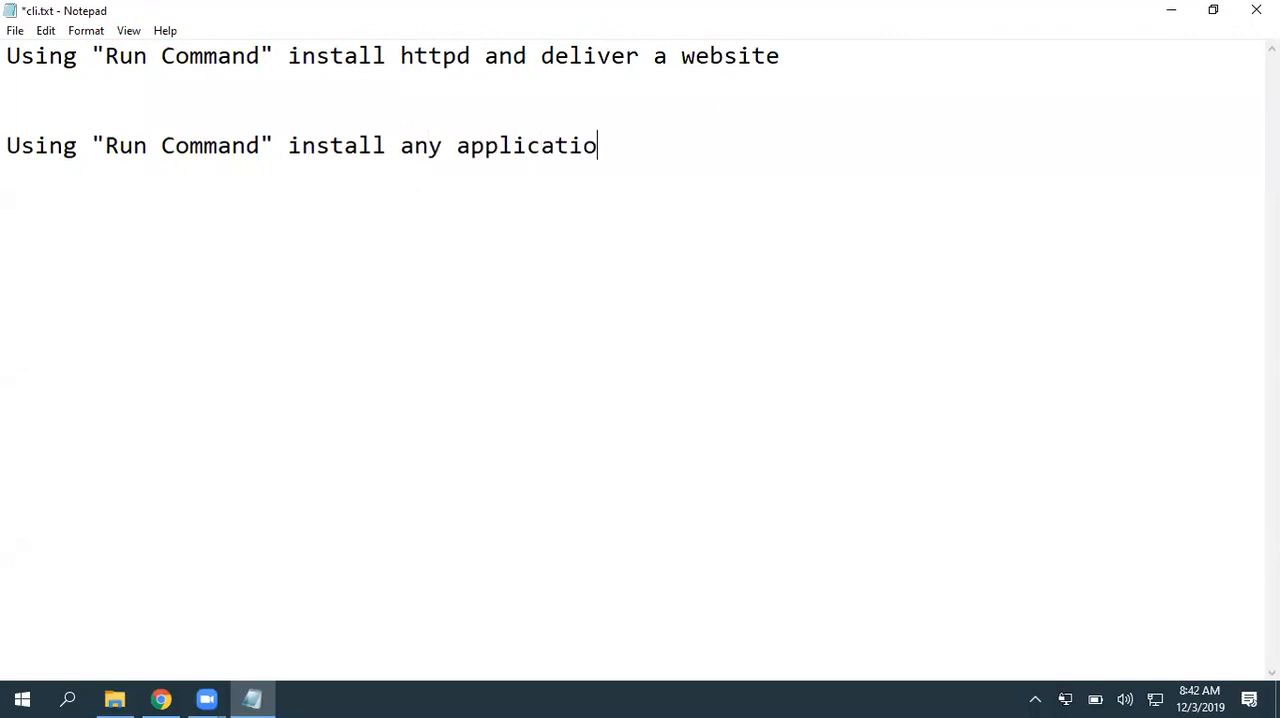
text(n in windows )
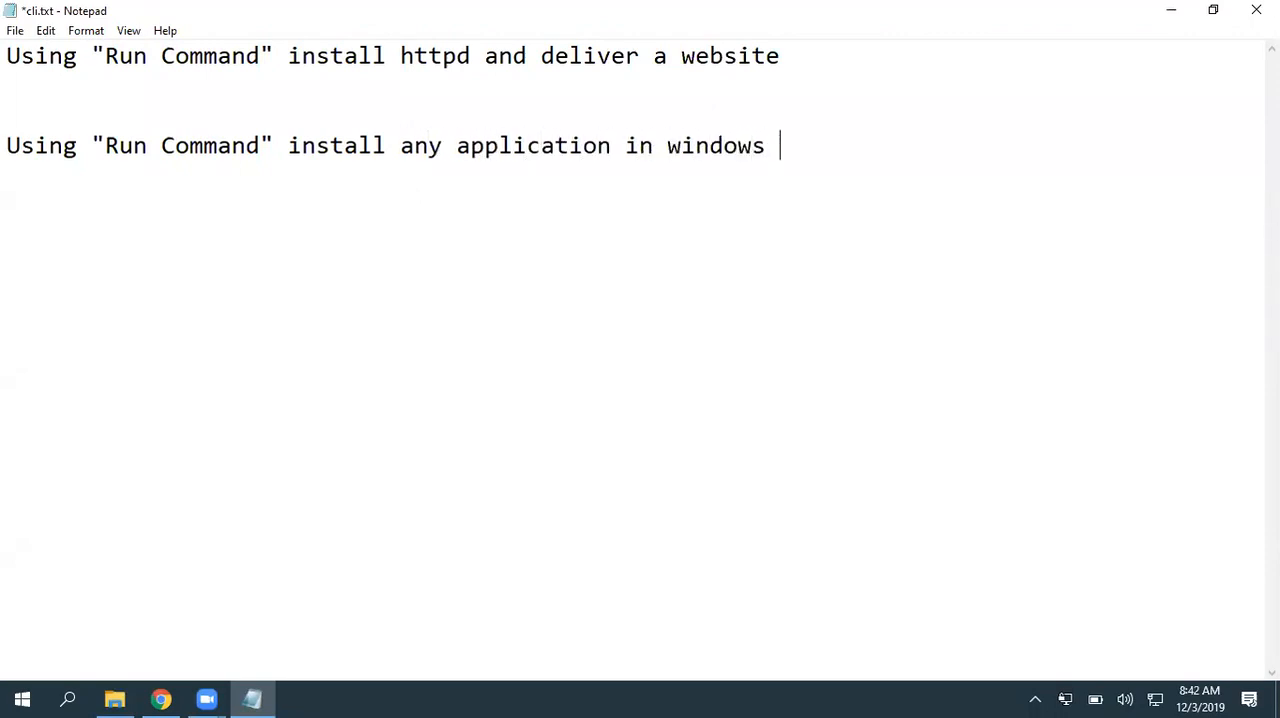
text(instance.)
key(ctrl+s)
key(Up)
key(Delete)
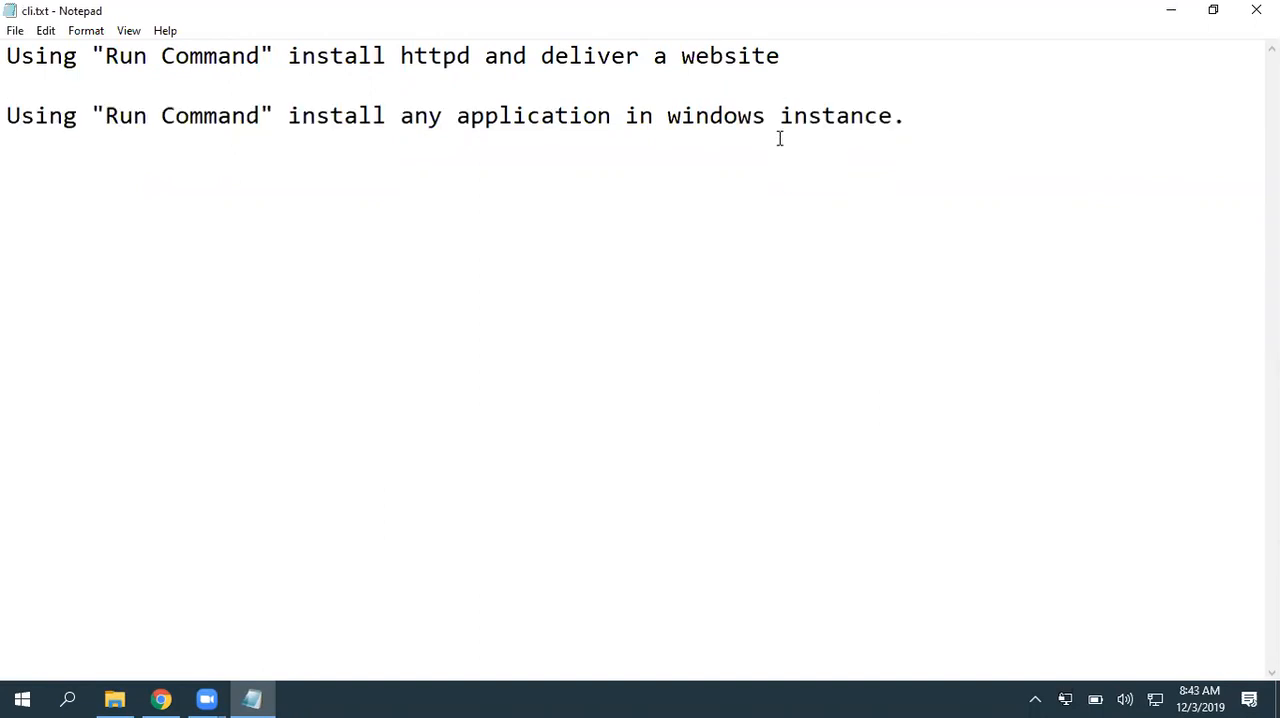
Start a third note with the word "Create", leaving one blank line below the windows instance note
click(938, 129)
key(Return)
key(Return)
key(Return)
key(ctrl+s)
text(Create)
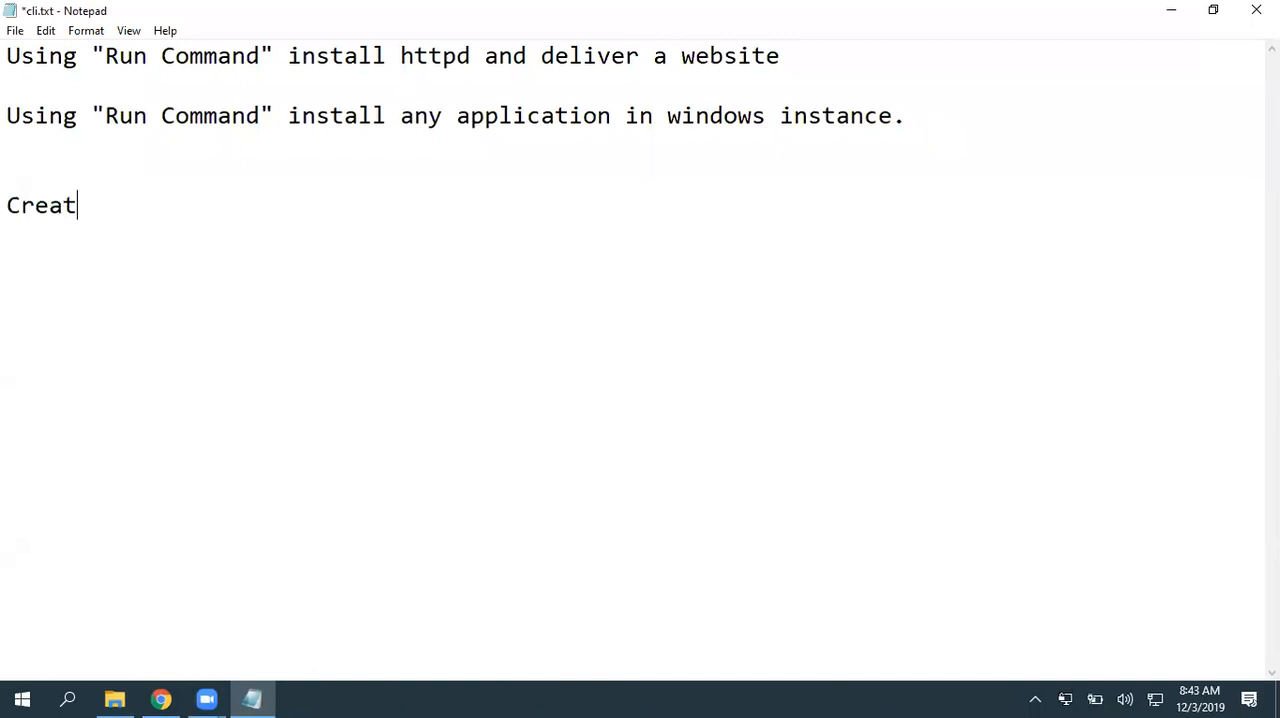
key(Up)
key(Delete)
key(Right)
key(End)
text(instance)
key(BackSpace)
key(BackSpace)
key(BackSpace)
key(BackSpace)
key(BackSpace)
key(BackSpace)
key(BackSpace)
key(BackSpace)
key(BackSpace)
Complete the third note as "Create Resource group using particular Tag." and save the file
text(Resource gro)
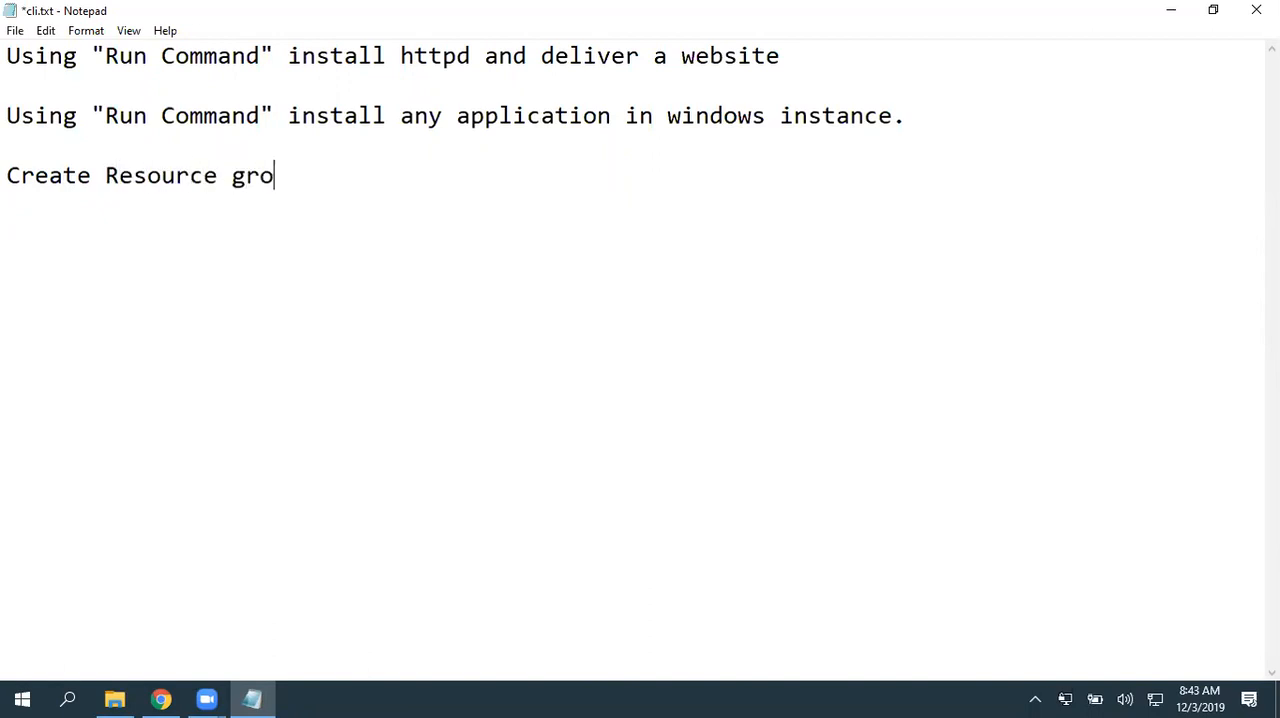
text(up using particular Tags)
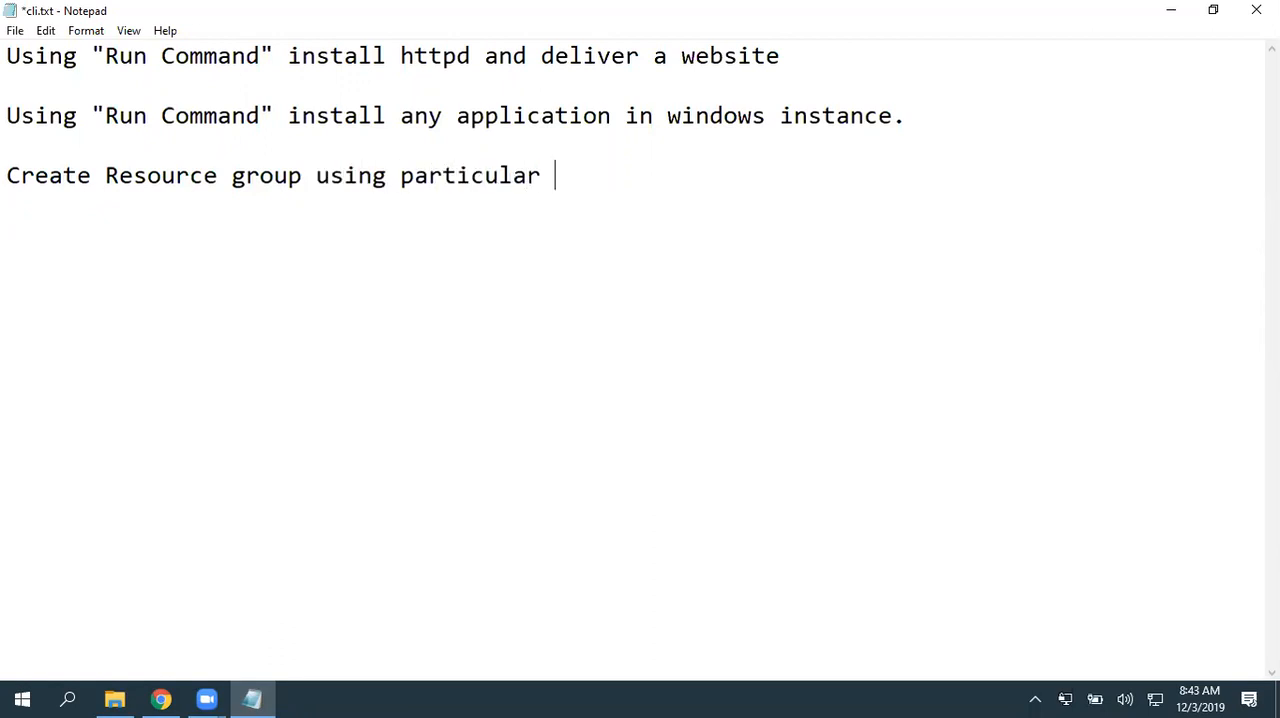
key(BackSpace)
text(.)
key(Return)
key(Return)
key(ctrl+s)
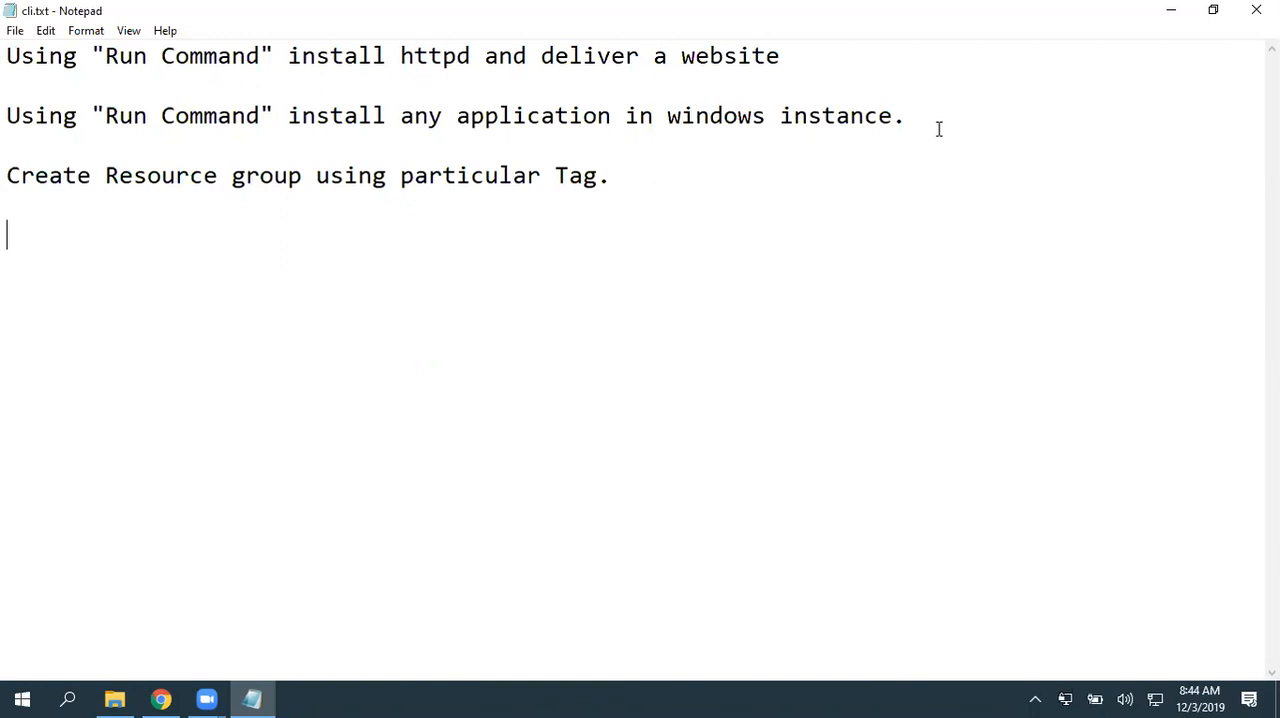
Add the note "explore ec2windowsrescuetool" below the resource group note
key(Return)
text(explore )
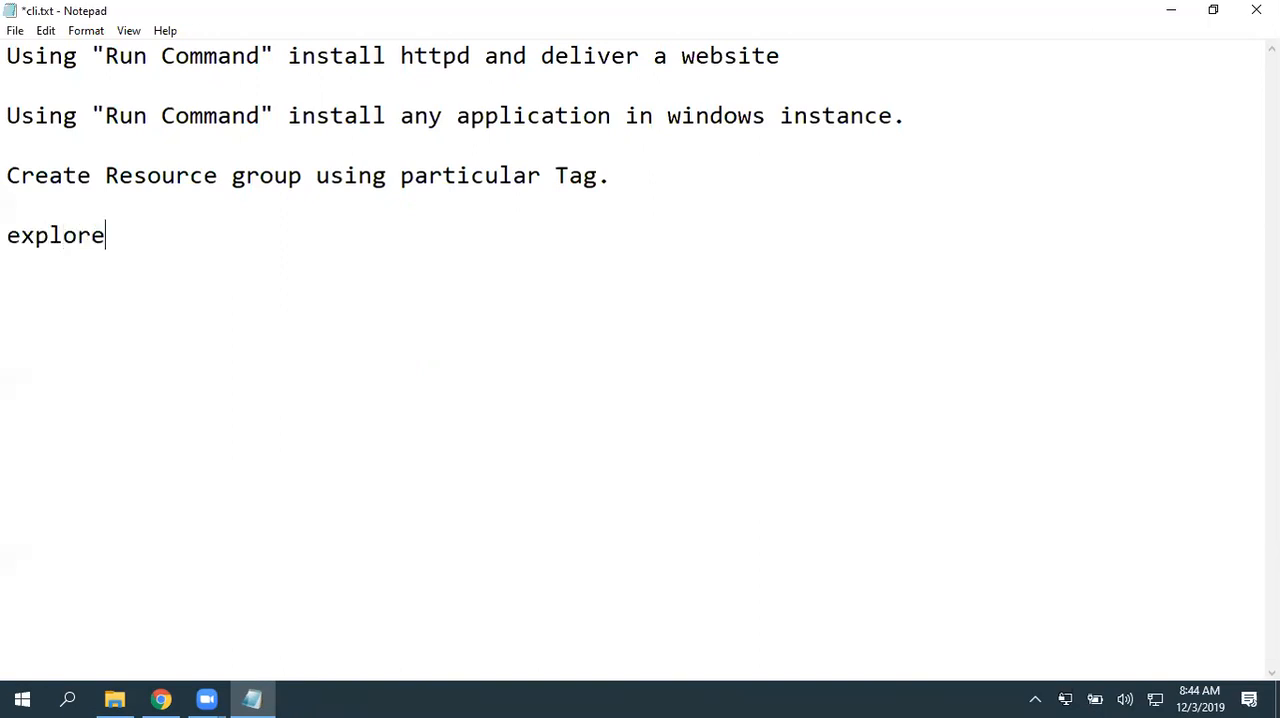
text(ec2windowsres)
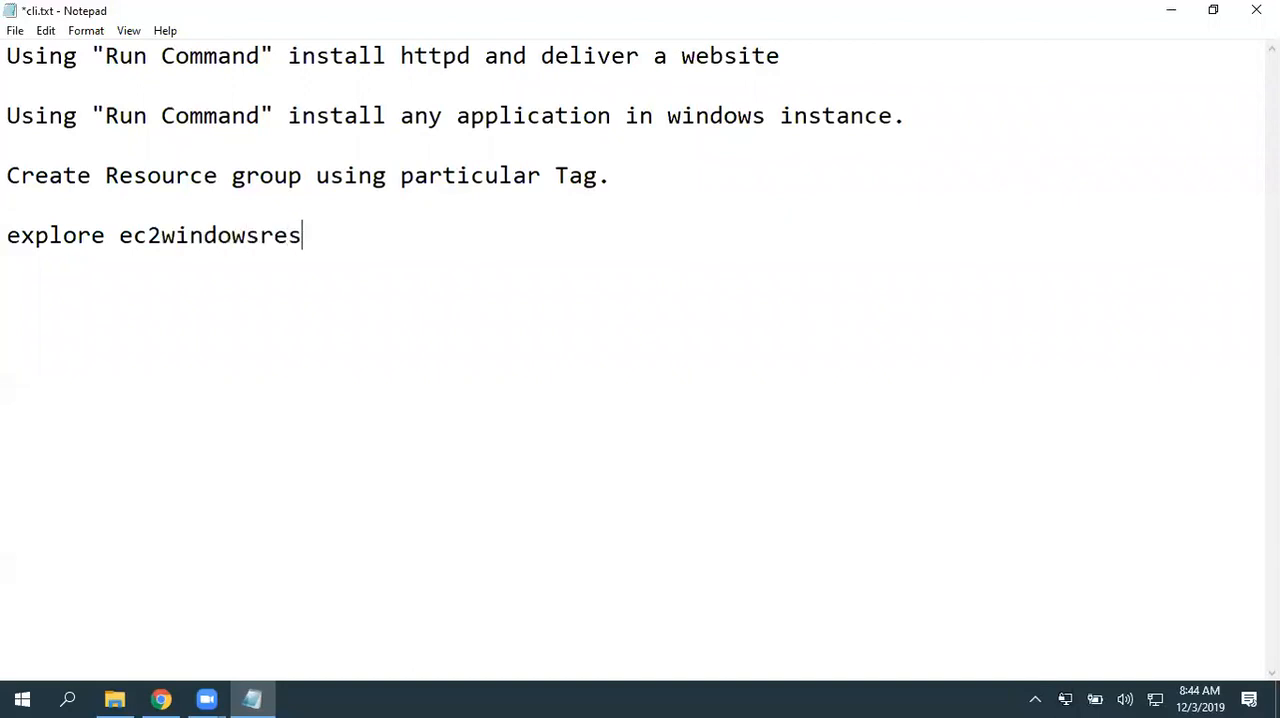
text(cue)
key(BackSpace)
text(tool)
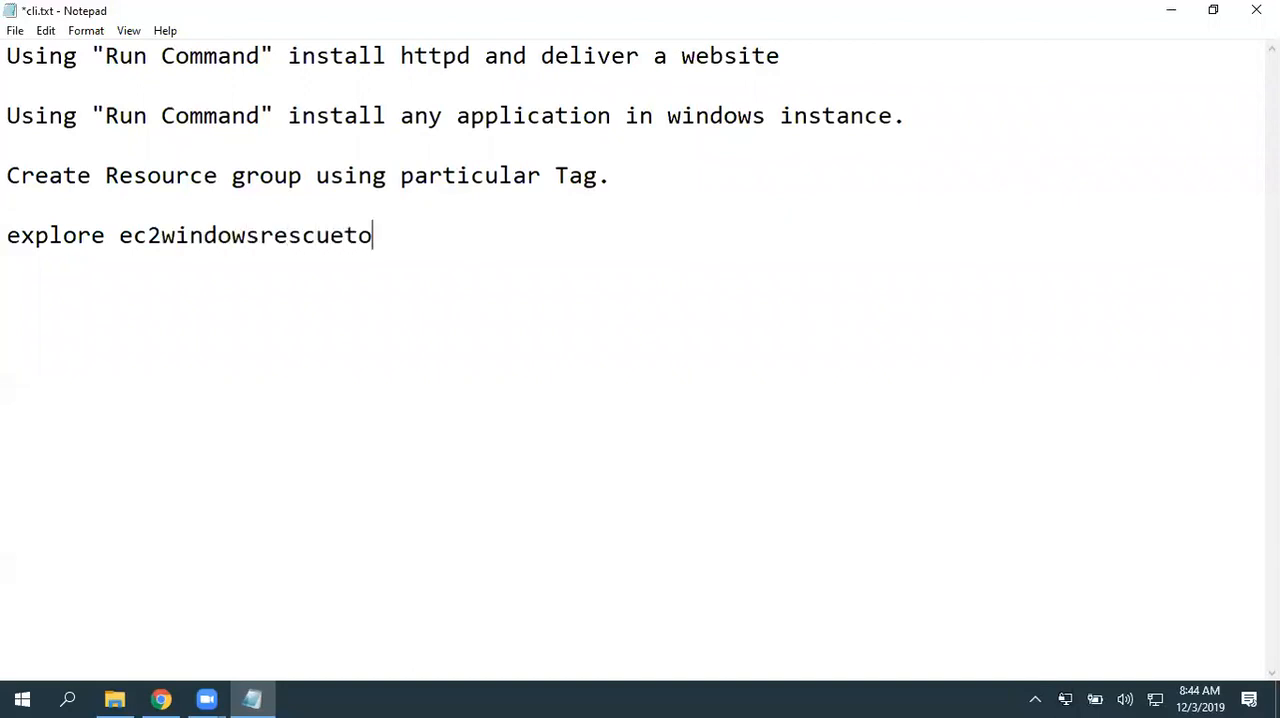
Separate "tool" from "ec2windowsrescue" with a space, add blank lines below the note and save
key(Left)
key(Left)
key(Left)
key(Left)
key(Right)
key(Right)
key(Right)
key(Right)
key(Return)
key(Return)
key(ctrl+s)
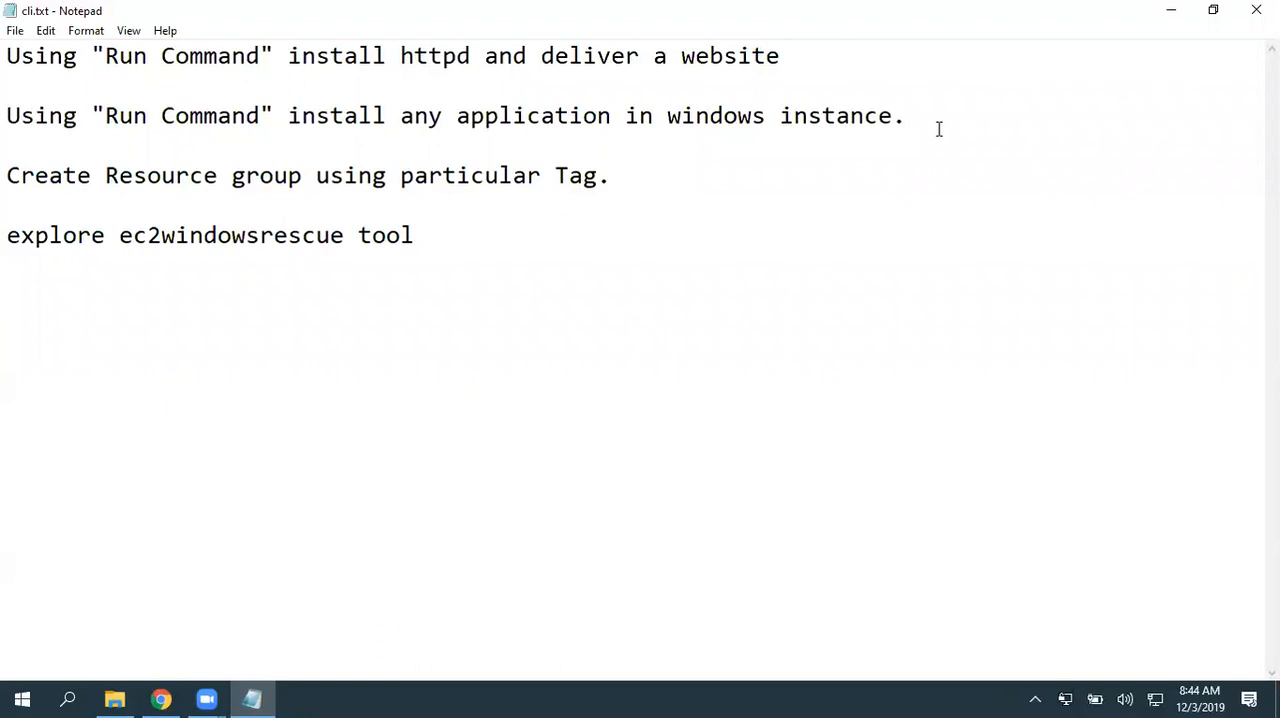
Insert a note beginning "Using powershell script with SSM run" between the windows application note and the resource group note
click(952, 123)
key(Return)
key(Return)
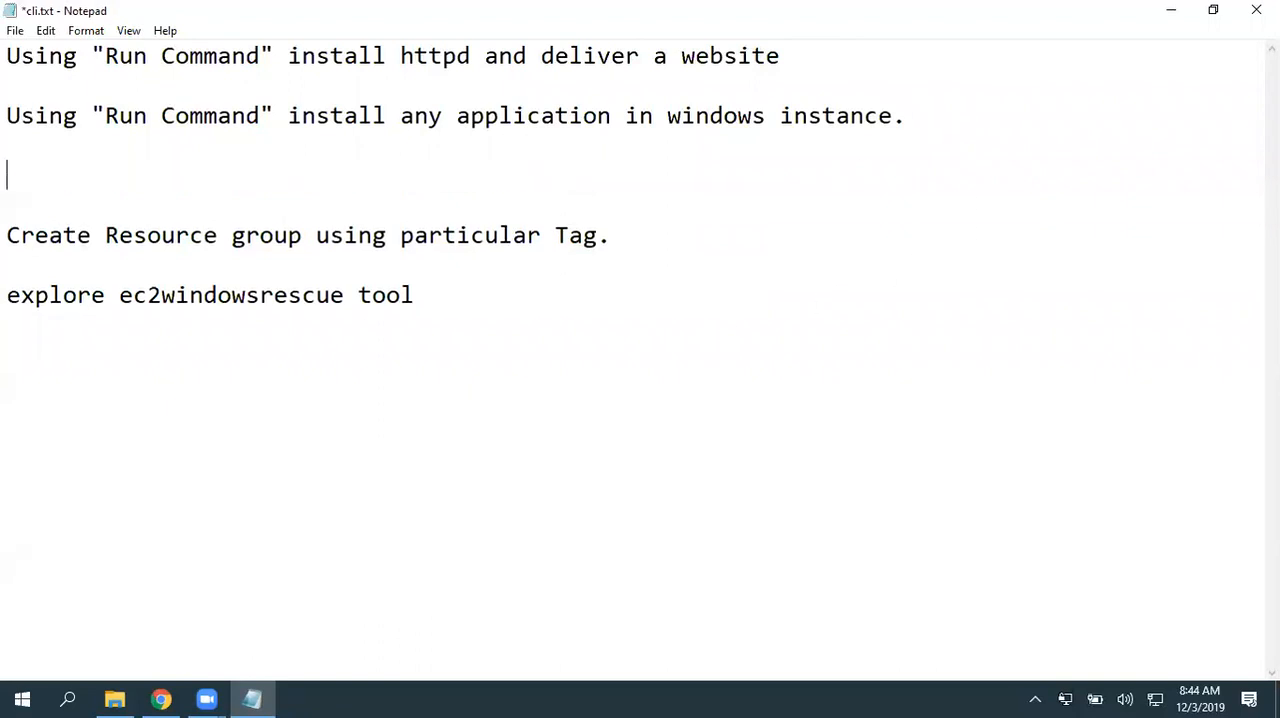
text(usi)
key(BackSpace)
key(BackSpace)
key(BackSpace)
text(Using powershell )
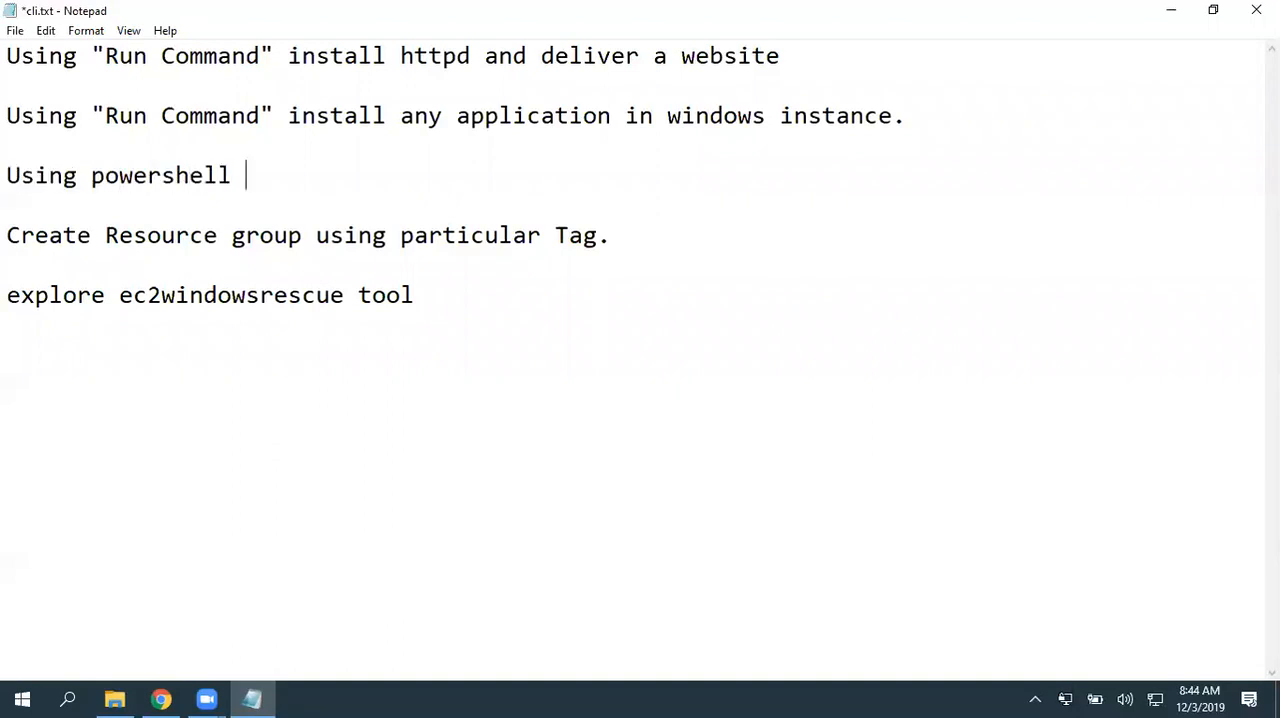
text(script with )
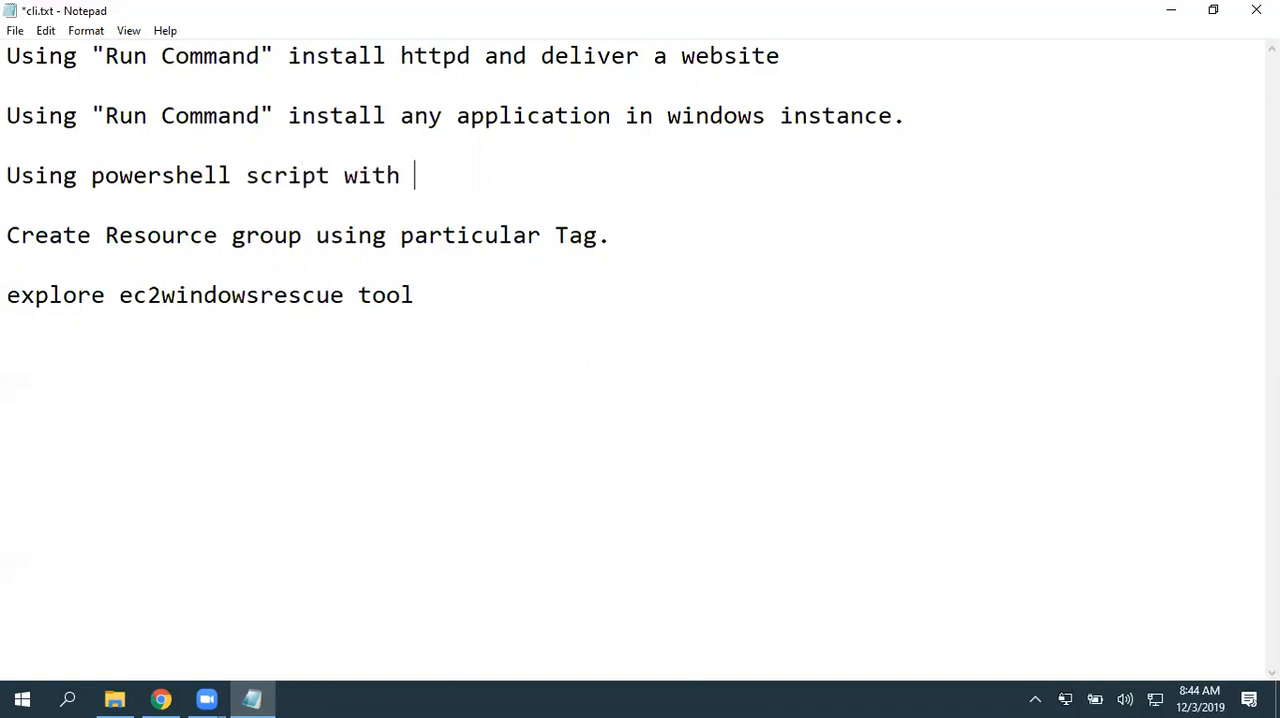
text(SSM run command,)
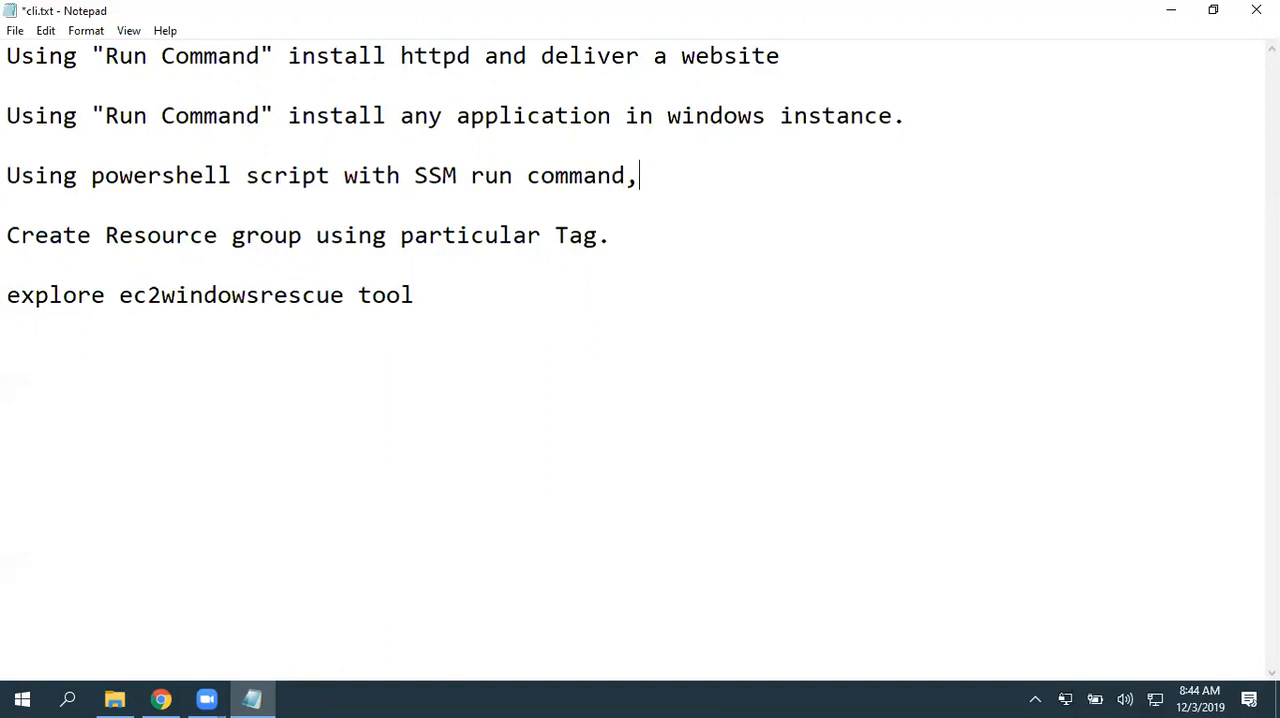
text( change the tim)
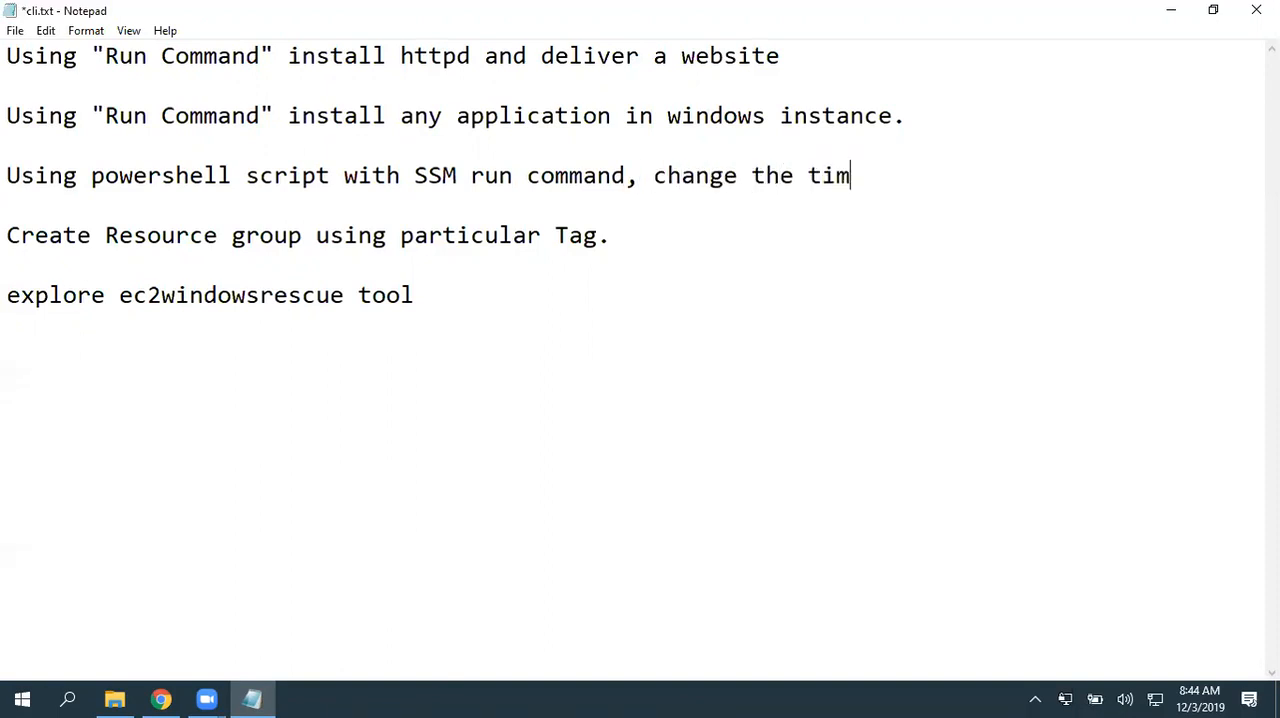
text(ezone o)
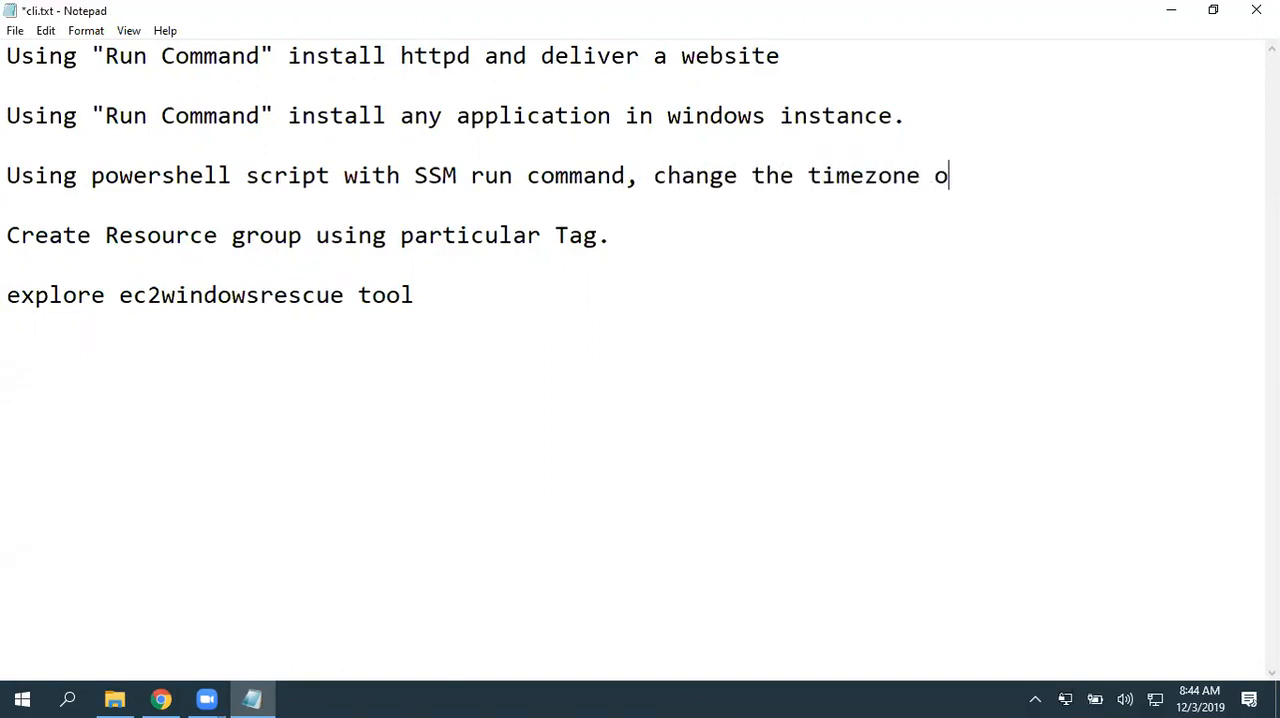
text(f windows instance)
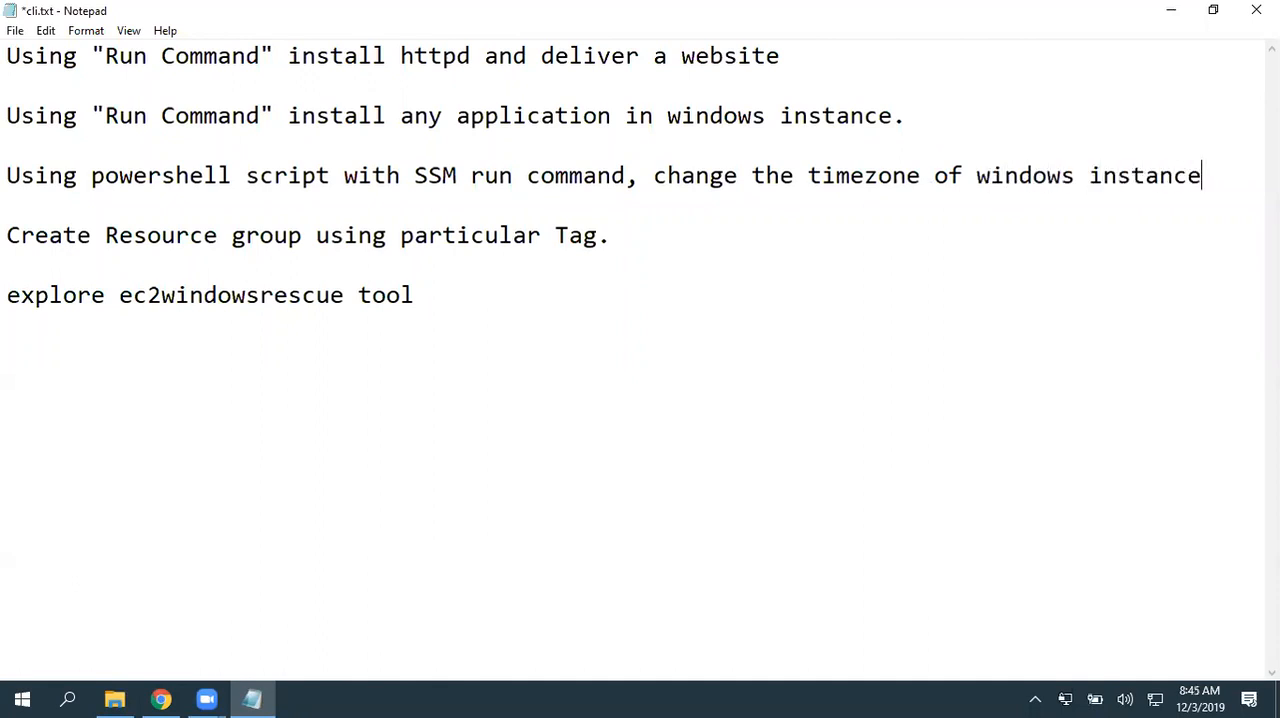
Complete the powershell note with "command, change the timezone of windows instance" and save the file
key(ctrl+s)
Select the full list of five notes in the file
drag(446, 294, 7, 268)
click(588, 319)
drag(534, 303, 10, 60)
key(ctrl+c)
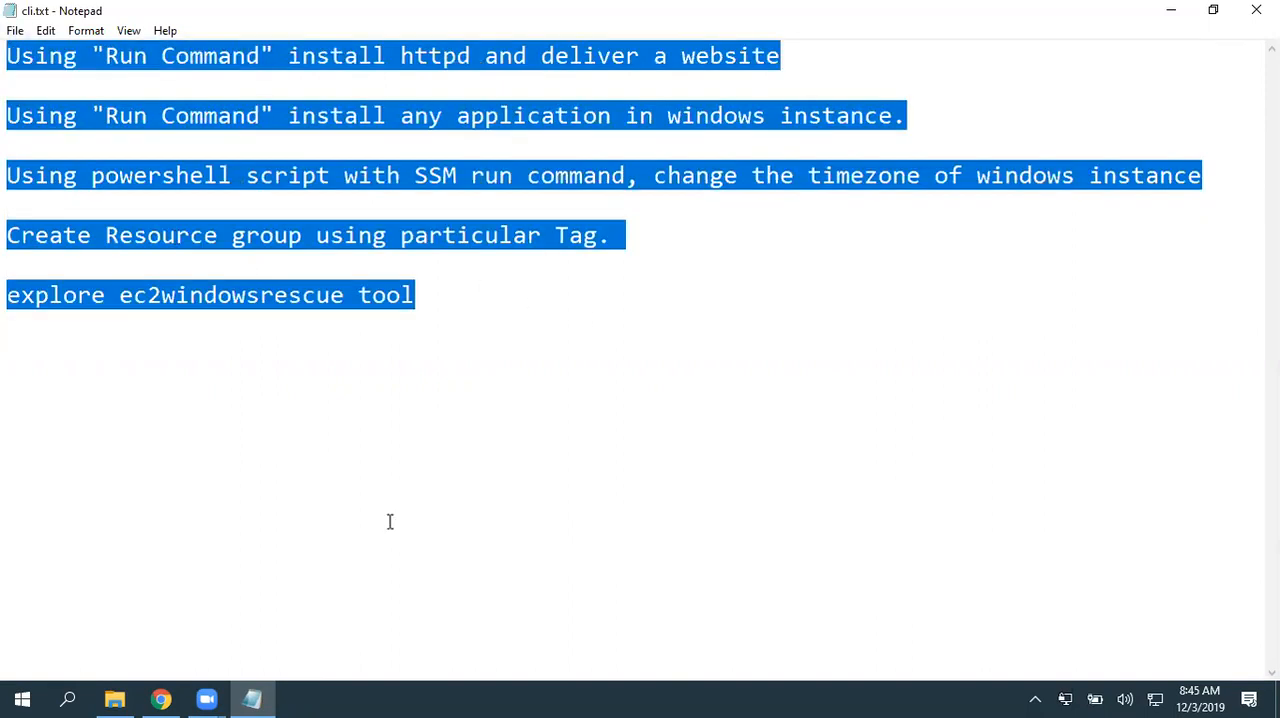
Switch to Chrome and delete the WordPress-1 instance in Lightsail, accepting the removal
click(161, 699)
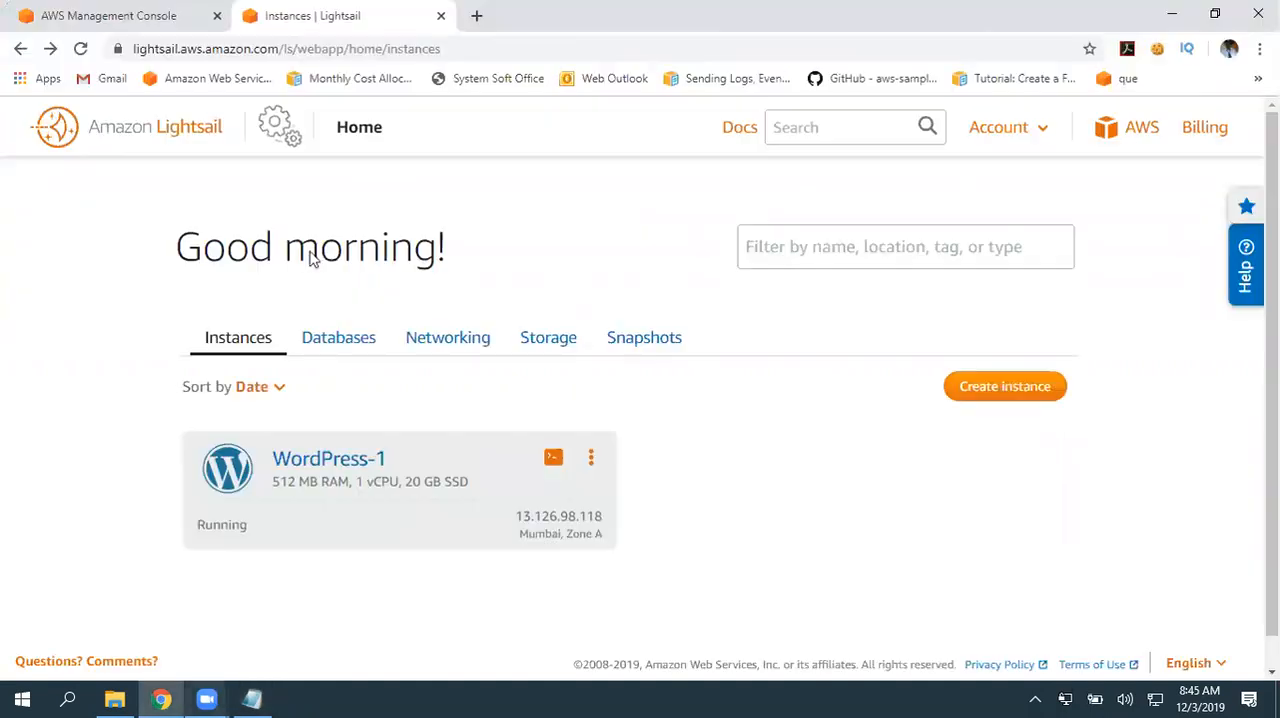
click(591, 457)
click(527, 599)
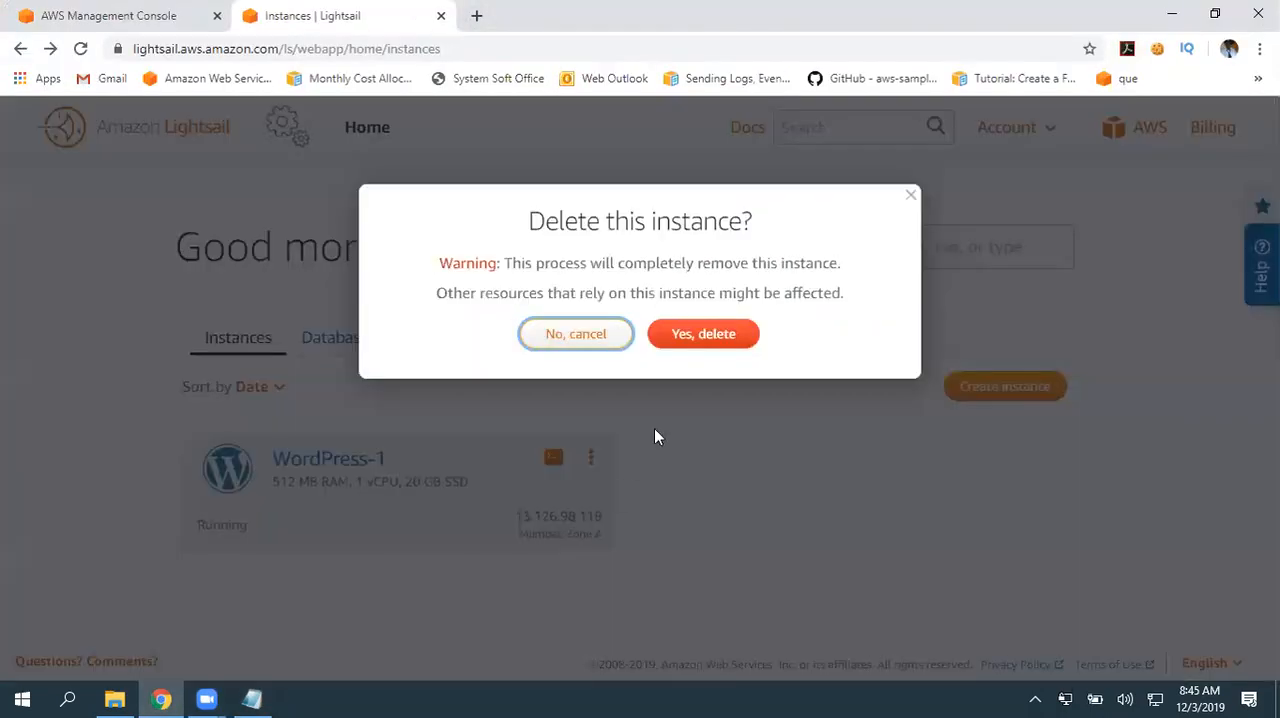
click(686, 343)
Open the aws-labs repository on GitHub in a new tab and open its ec2.txt file for editing
click(479, 16)
text(git)
key(Return)
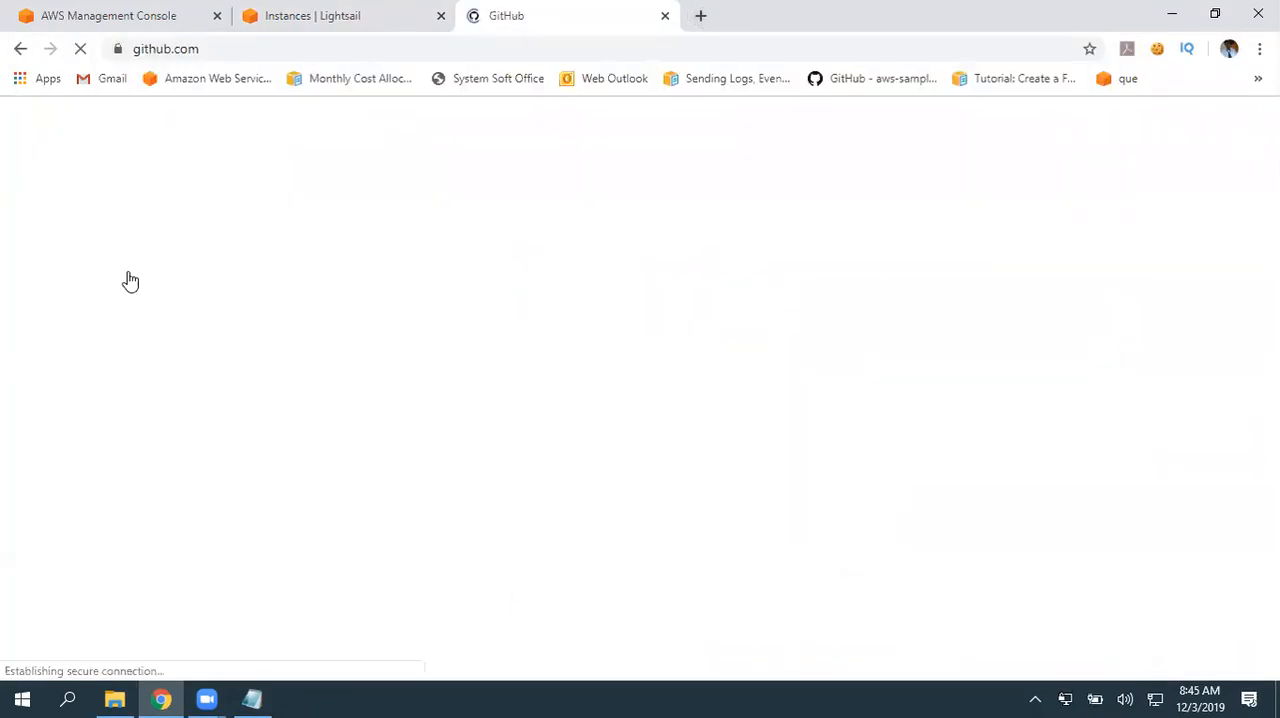
click(129, 277)
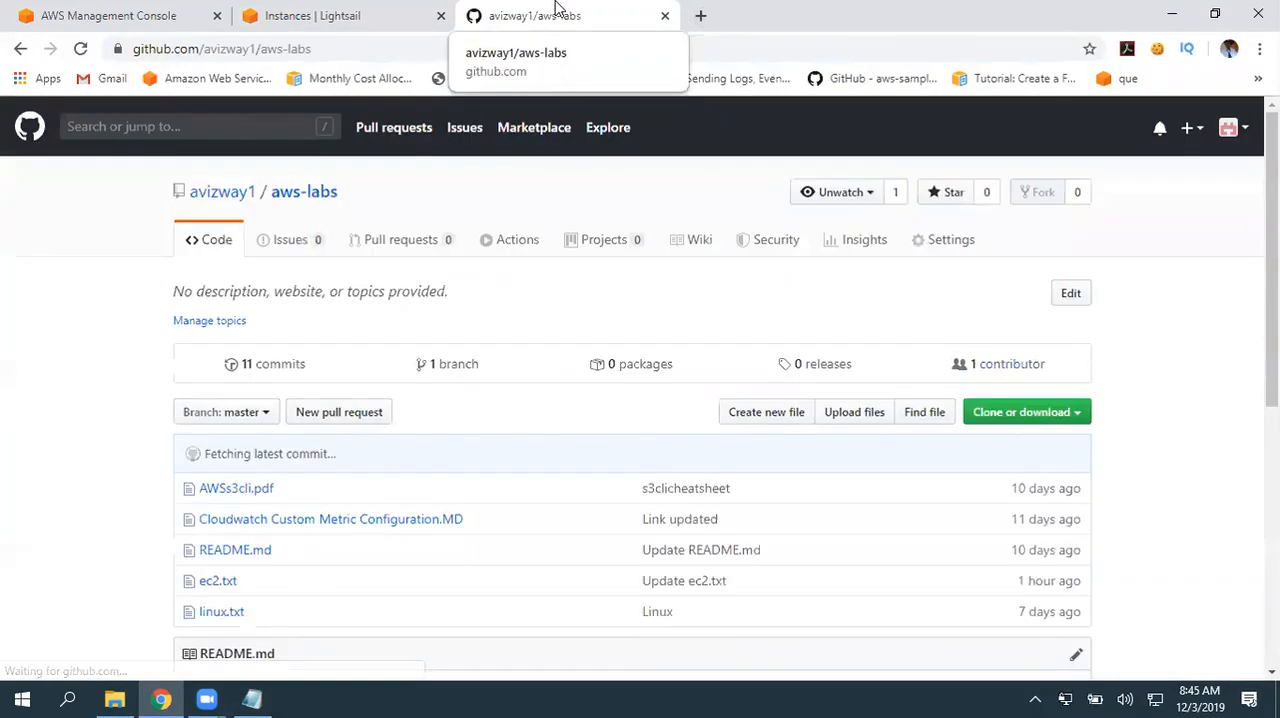
scroll(252, 546, down, 1)
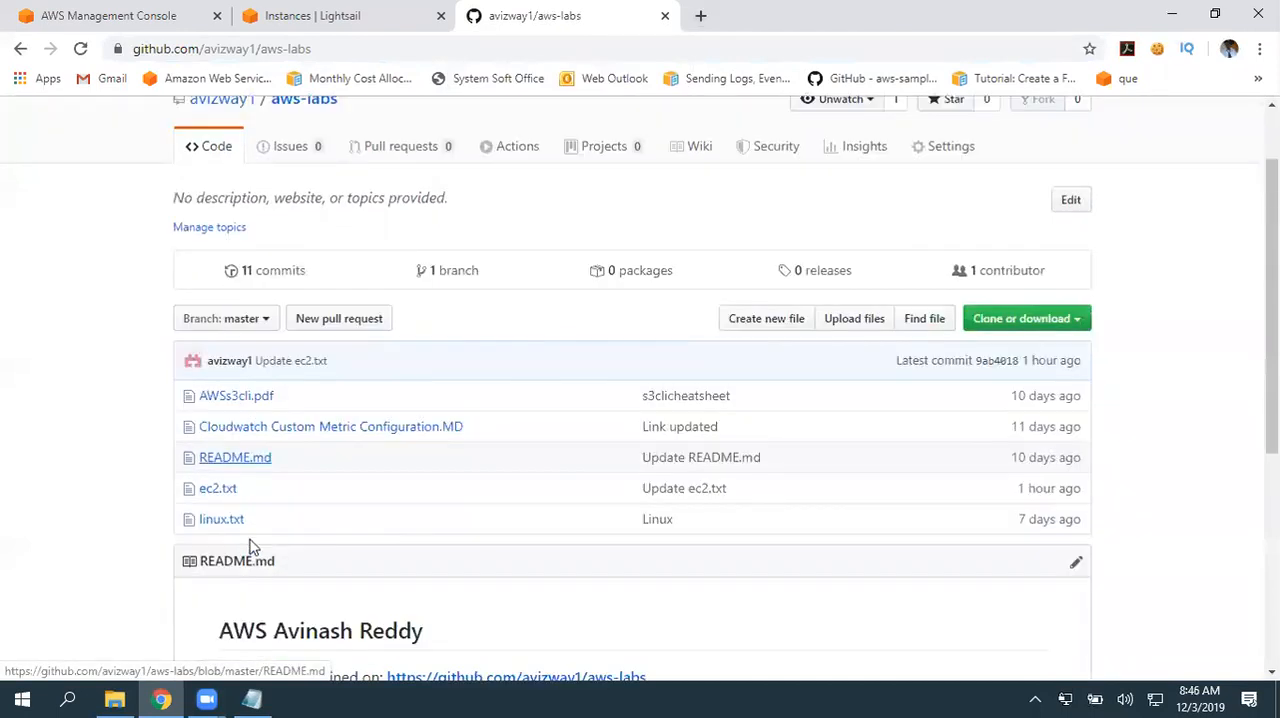
click(217, 489)
click(1035, 428)
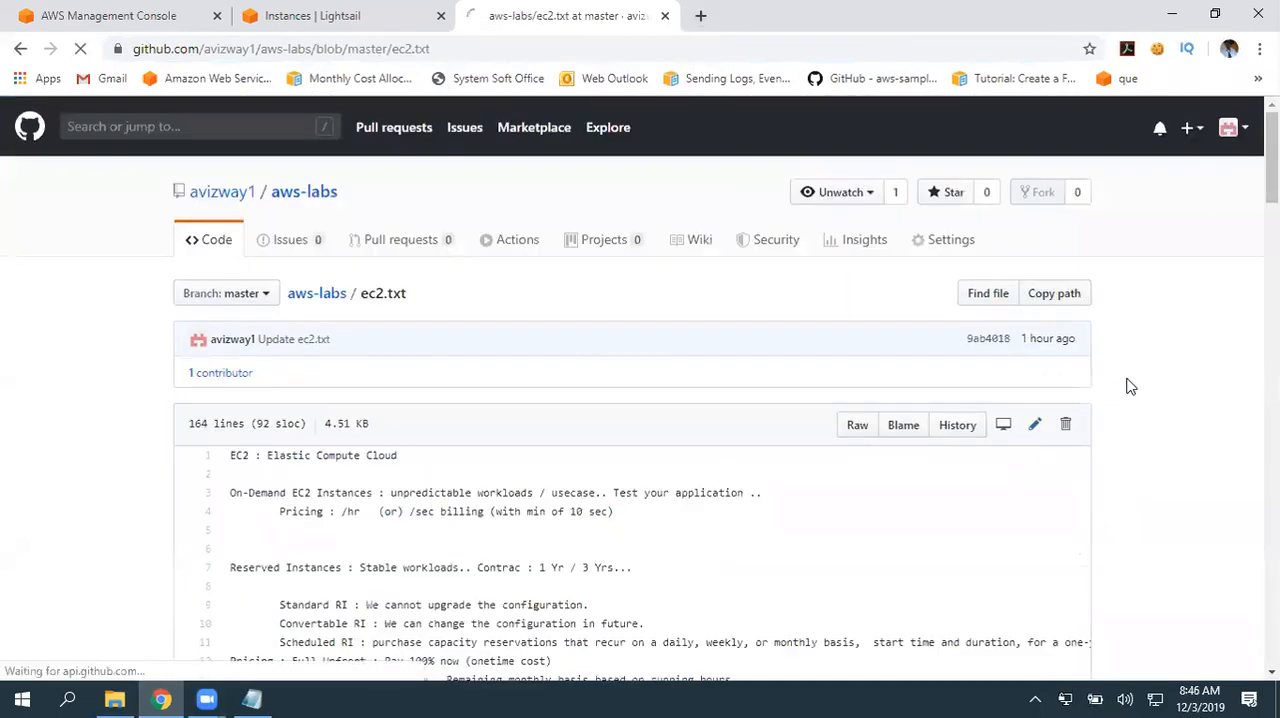
Paste the copied list of five task notes on new lines at the end of ec2.txt, below Task 4
scroll(1126, 383, down, 10)
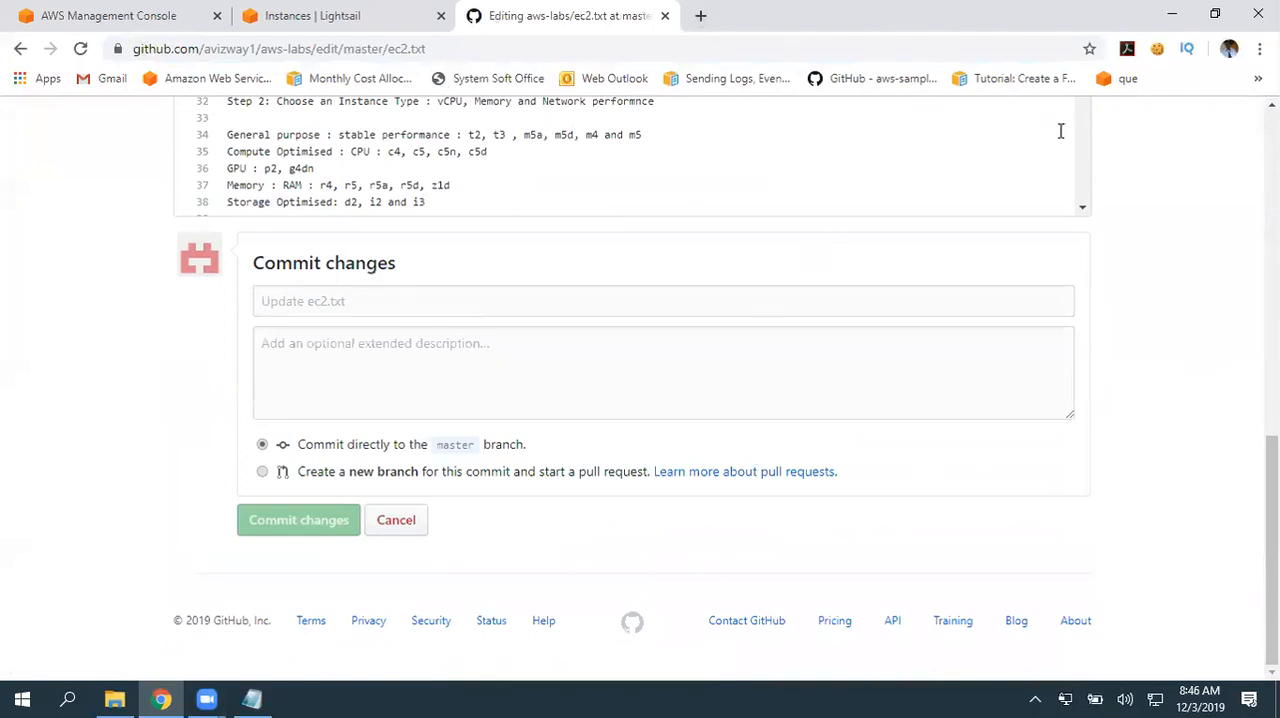
scroll(1084, 198, down, 15)
scroll(649, 238, up, 1)
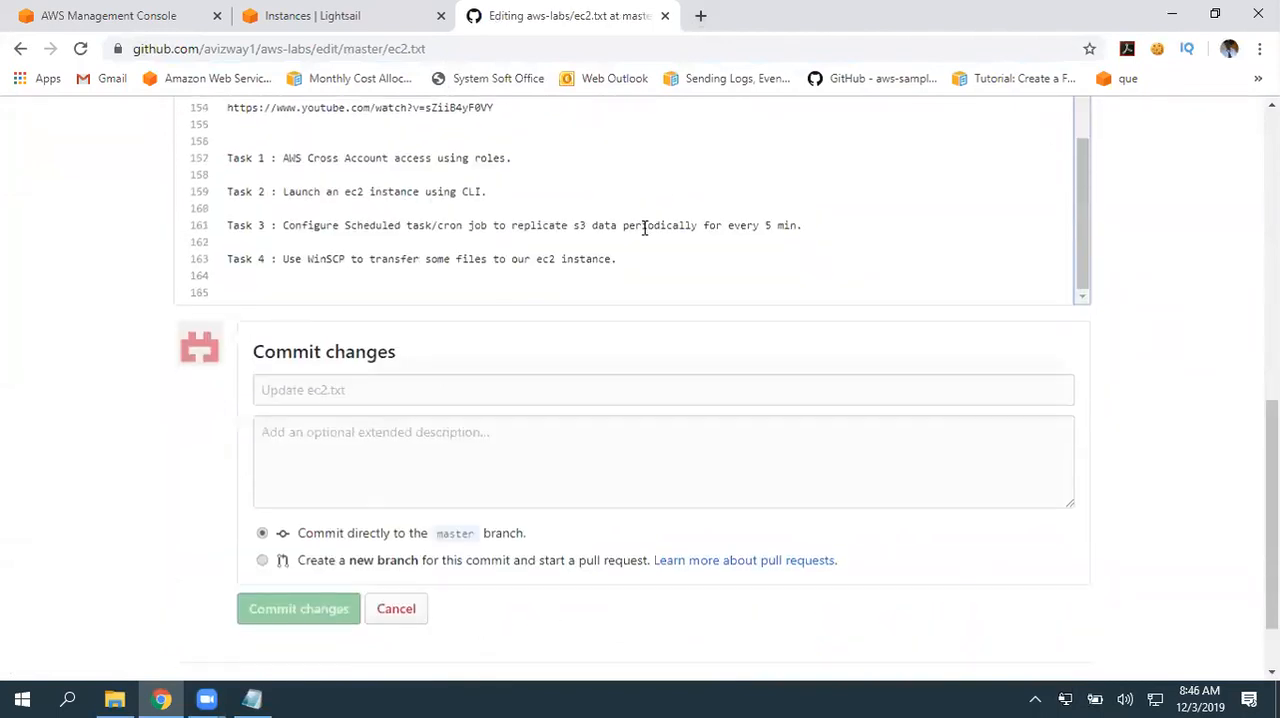
click(543, 297)
key(Return)
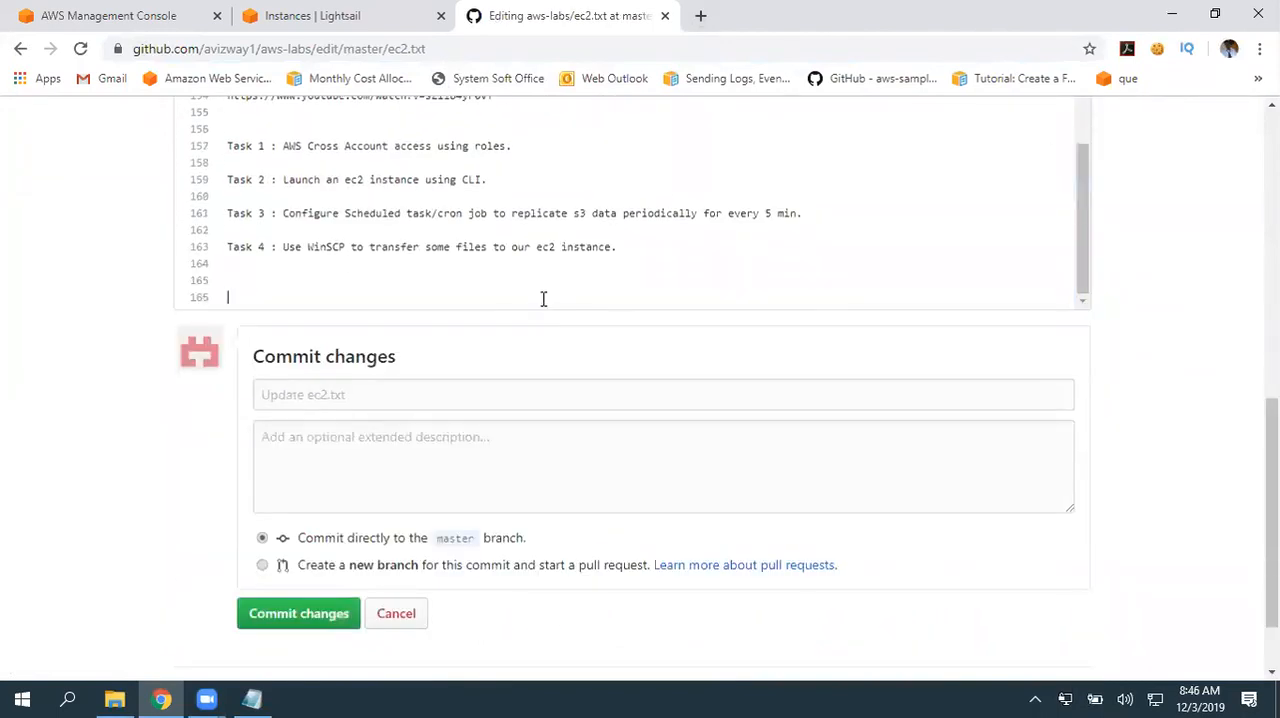
key(ctrl+v)
Insert the heading line "Task : 12/3/2019" between Task 4 and the pasted notes
scroll(504, 228, up, 1)
click(260, 211)
key(Return)
text(Tas)
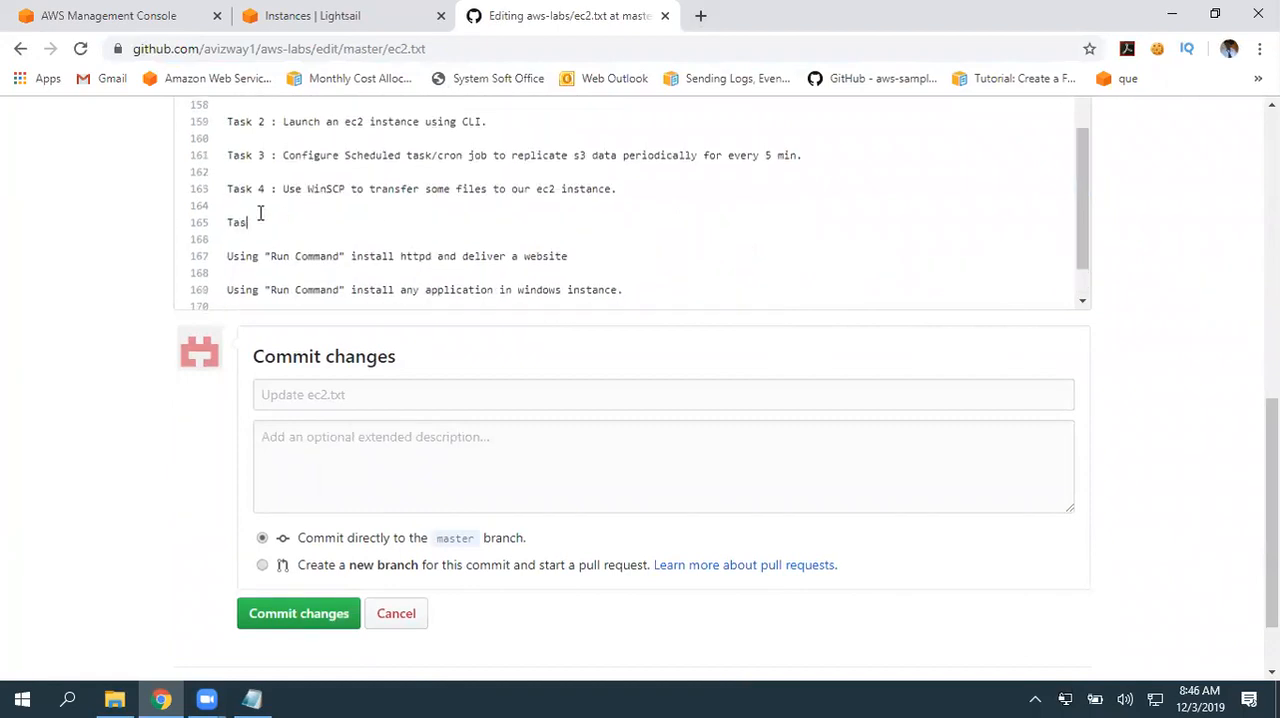
text(k : 12/3/2019)
scroll(500, 229, down, 1)
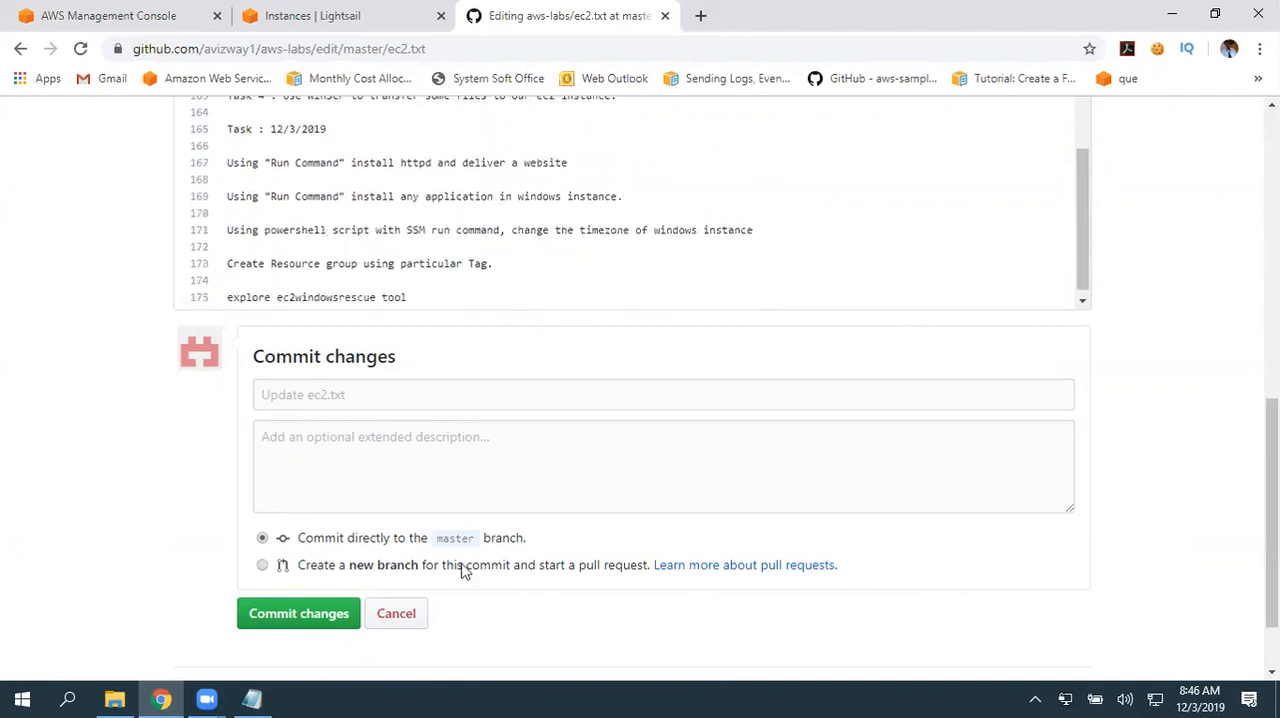
Commit the ec2.txt changes directly to the master branch and briefly highlight the aws-labs repository part of the page address
click(303, 614)
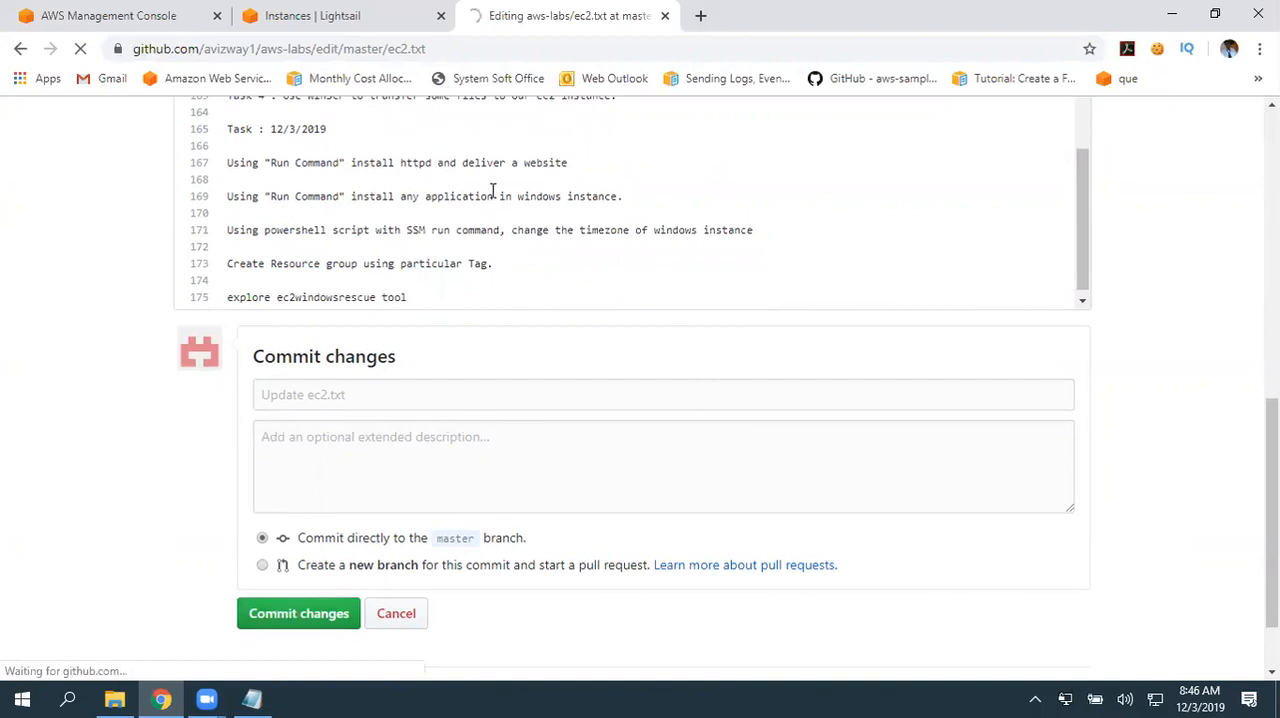
drag(316, 48, 4, 70)
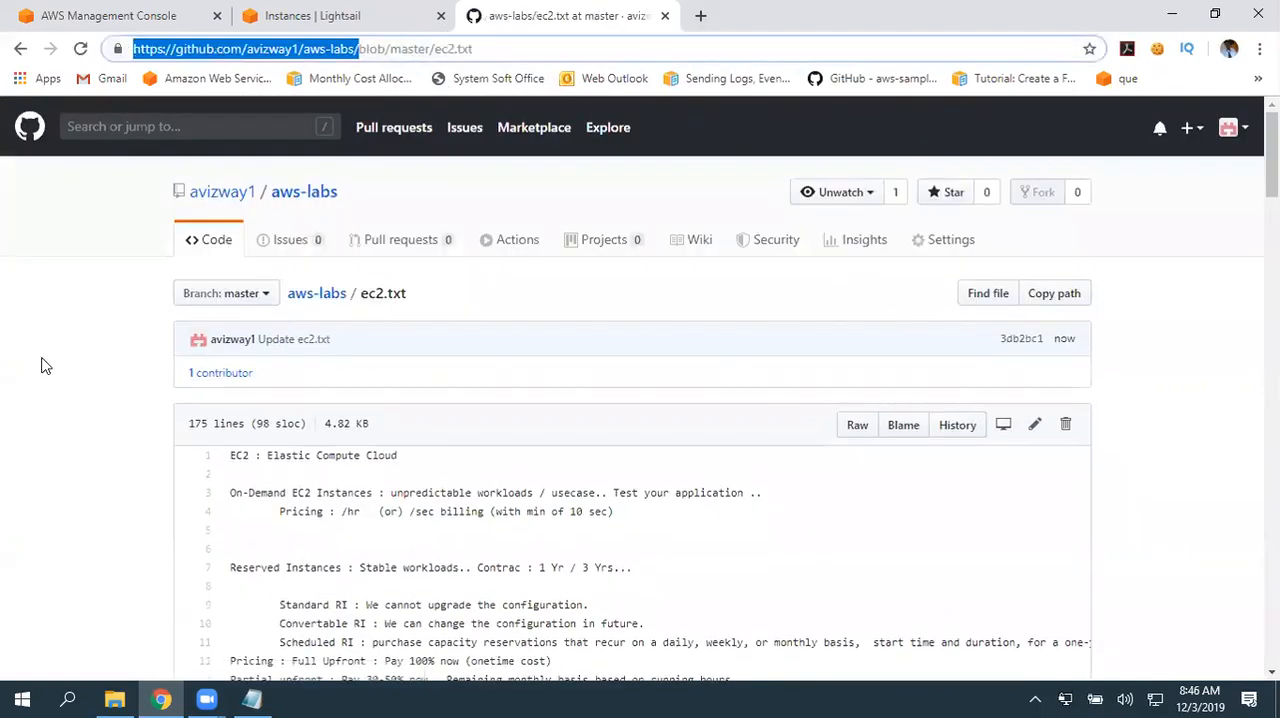
click(41, 366)
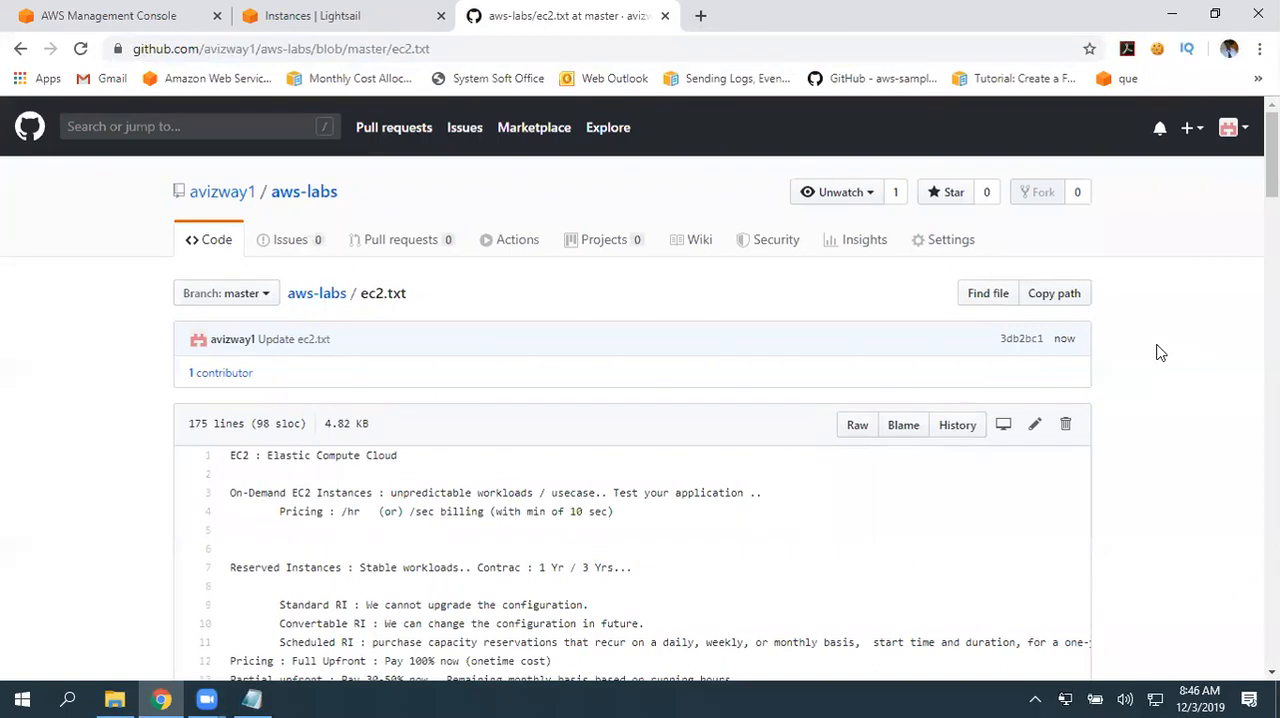
Close the GitHub and Lightsail pages and reload the AWS Management Console home page
click(665, 16)
click(441, 16)
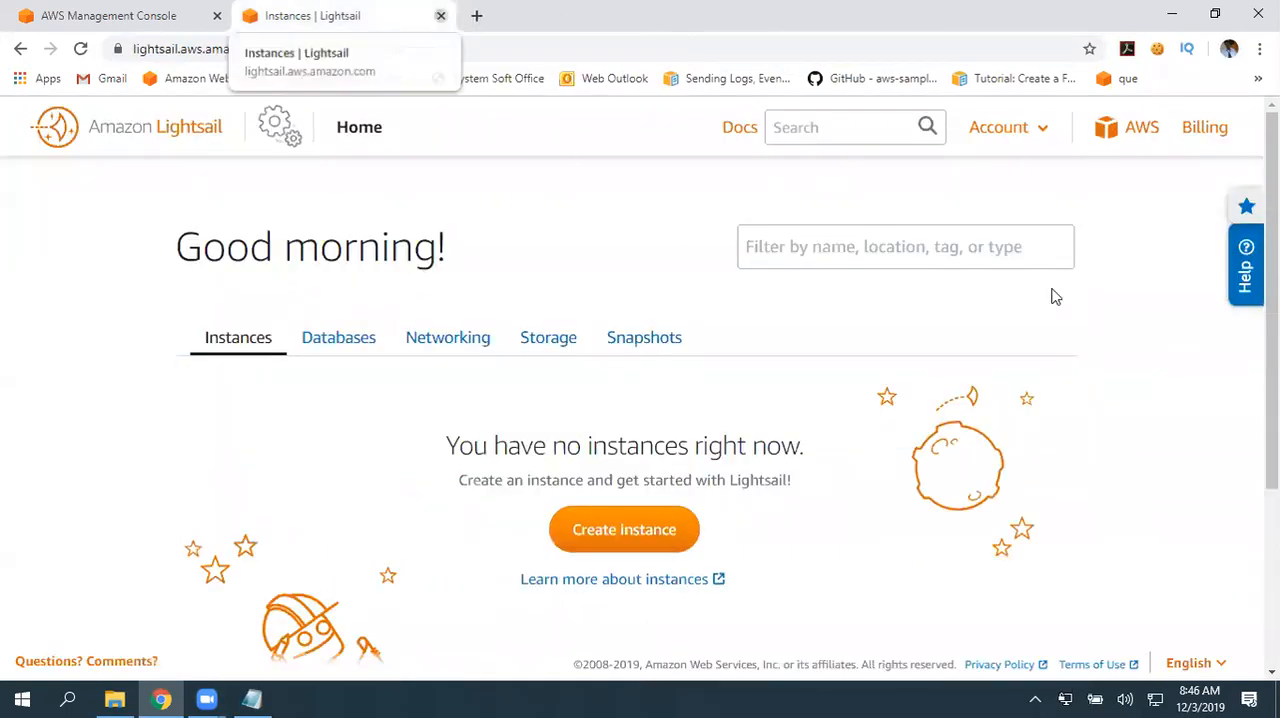
scroll(1140, 357, up, 4)
click(84, 128)
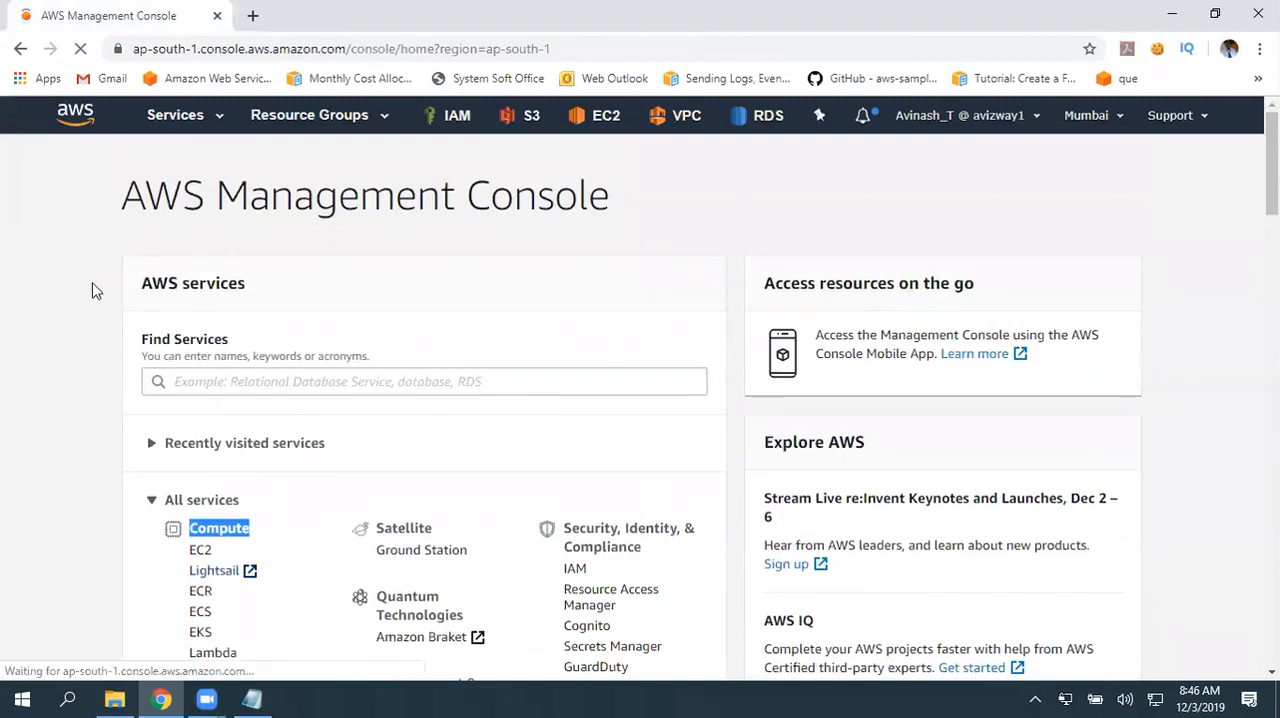